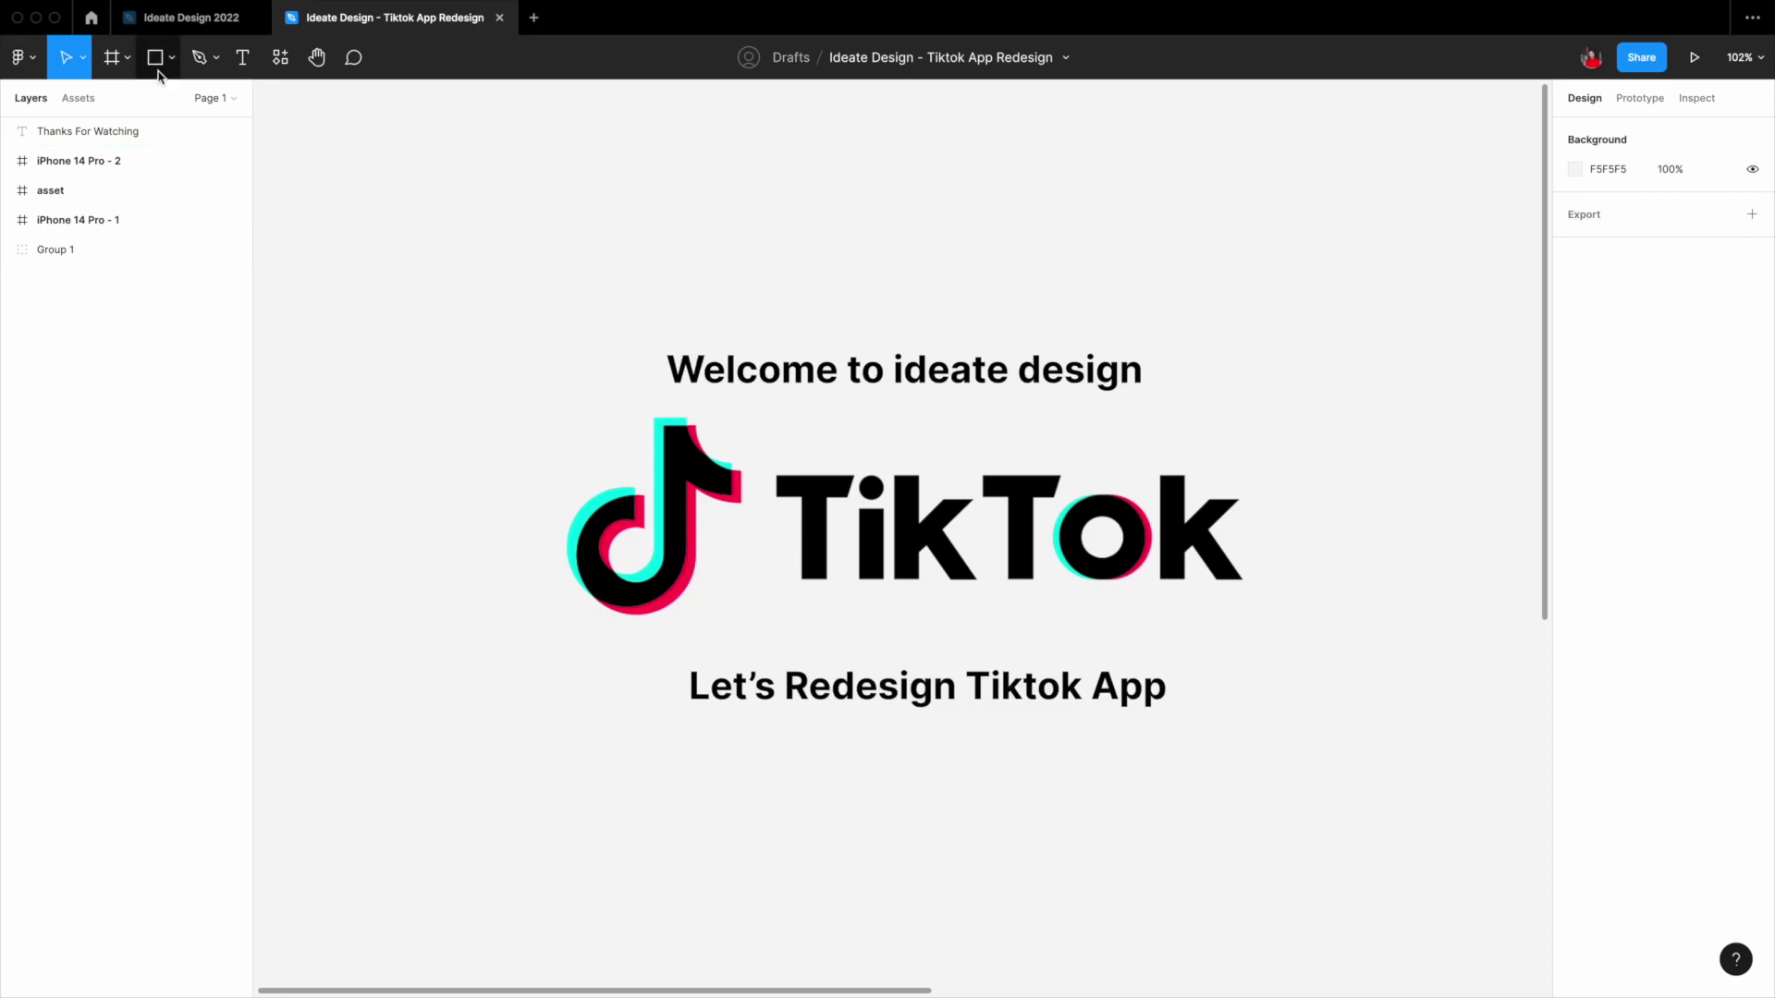
Draw an 81×81 swatch, eyedrop the logo's red into it, then duplicate and sample teal
click(102, 103)
drag(667, 831, 744, 907)
key(i)
click(686, 599)
key(ctrl+d)
key(i)
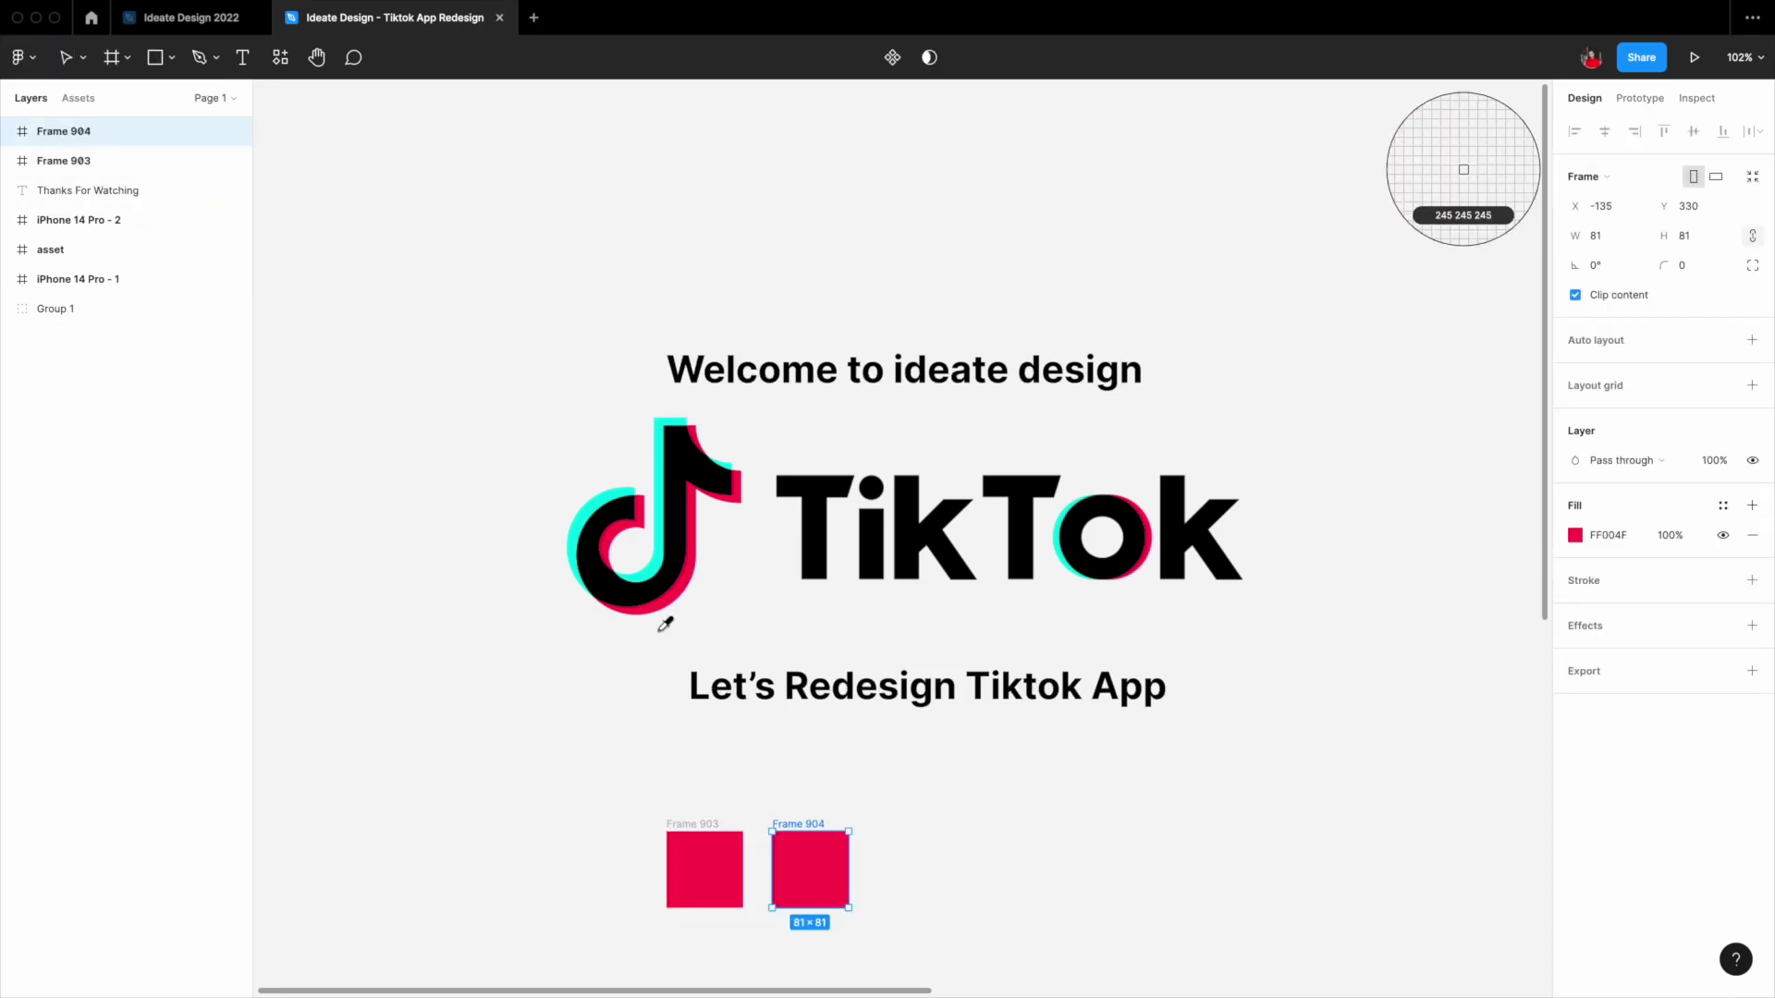
click(578, 555)
Add two more swatches beside them, filled black and white
drag(813, 879, 1026, 878)
key(i)
click(890, 686)
click(1575, 535)
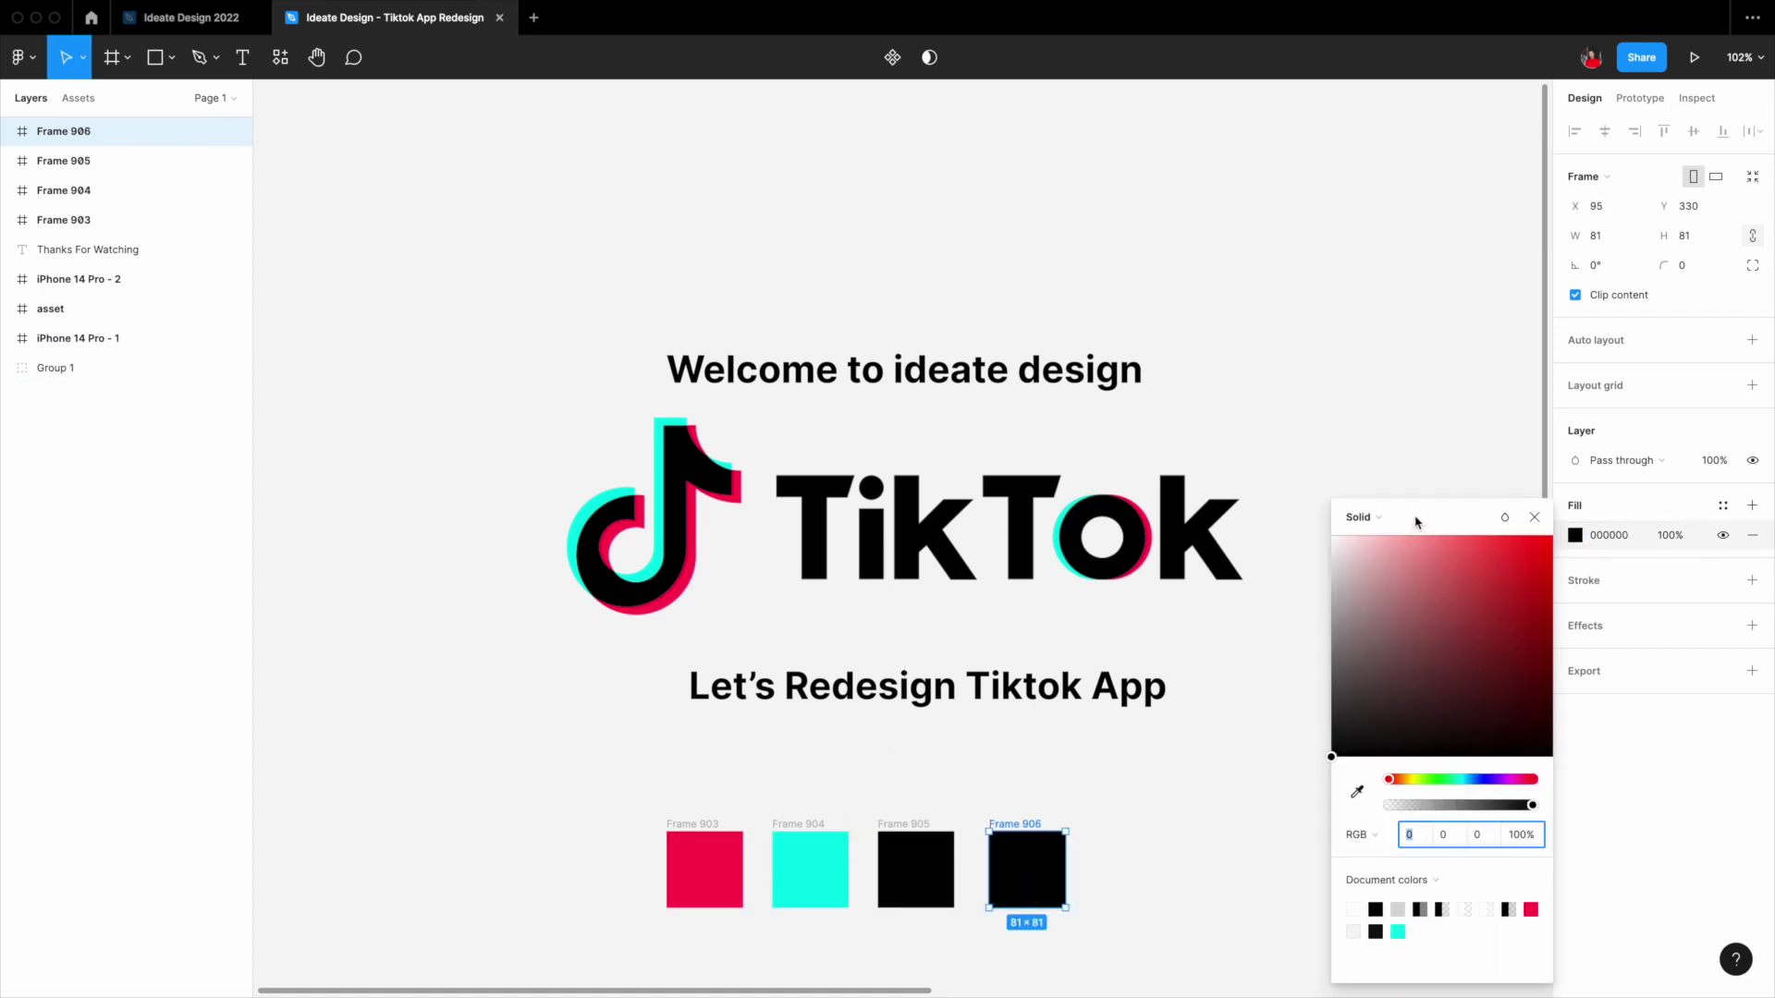
click(1333, 537)
click(749, 800)
Save the black and teal swatch fills as Black and Teal colour styles
click(916, 869)
click(1722, 505)
click(1747, 539)
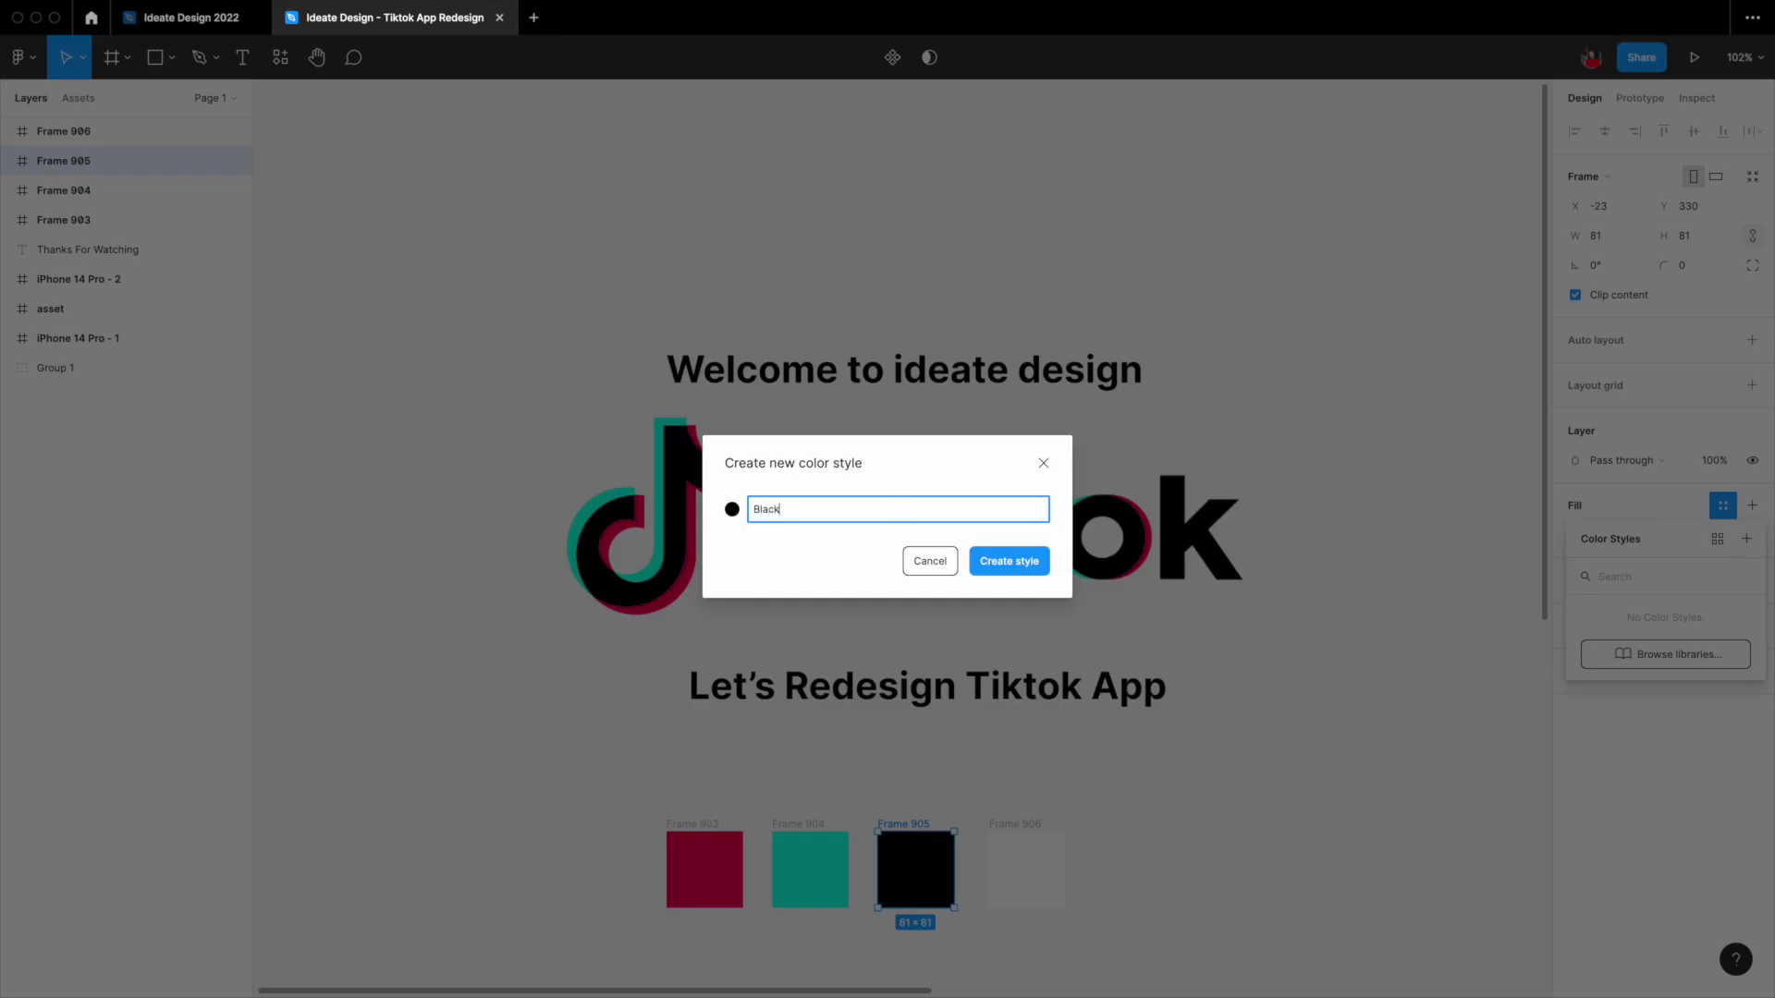
key(Return)
click(810, 869)
click(1722, 506)
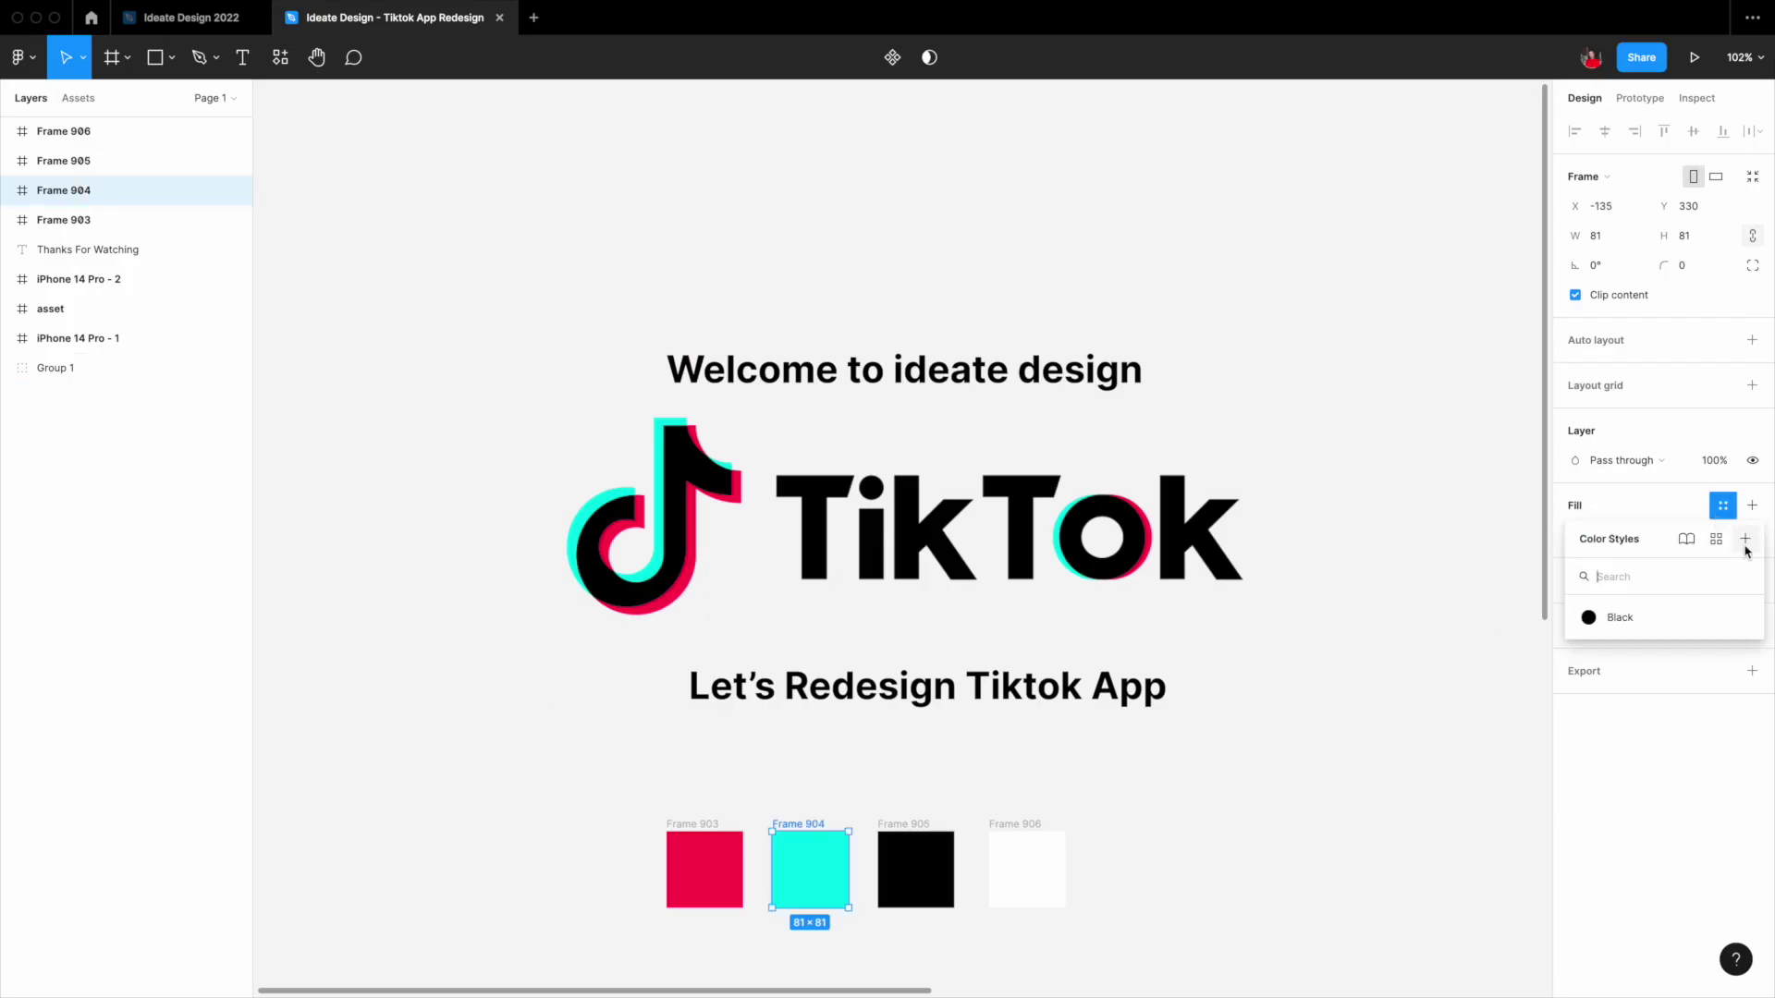
click(1746, 539)
text(l)
key(Return)
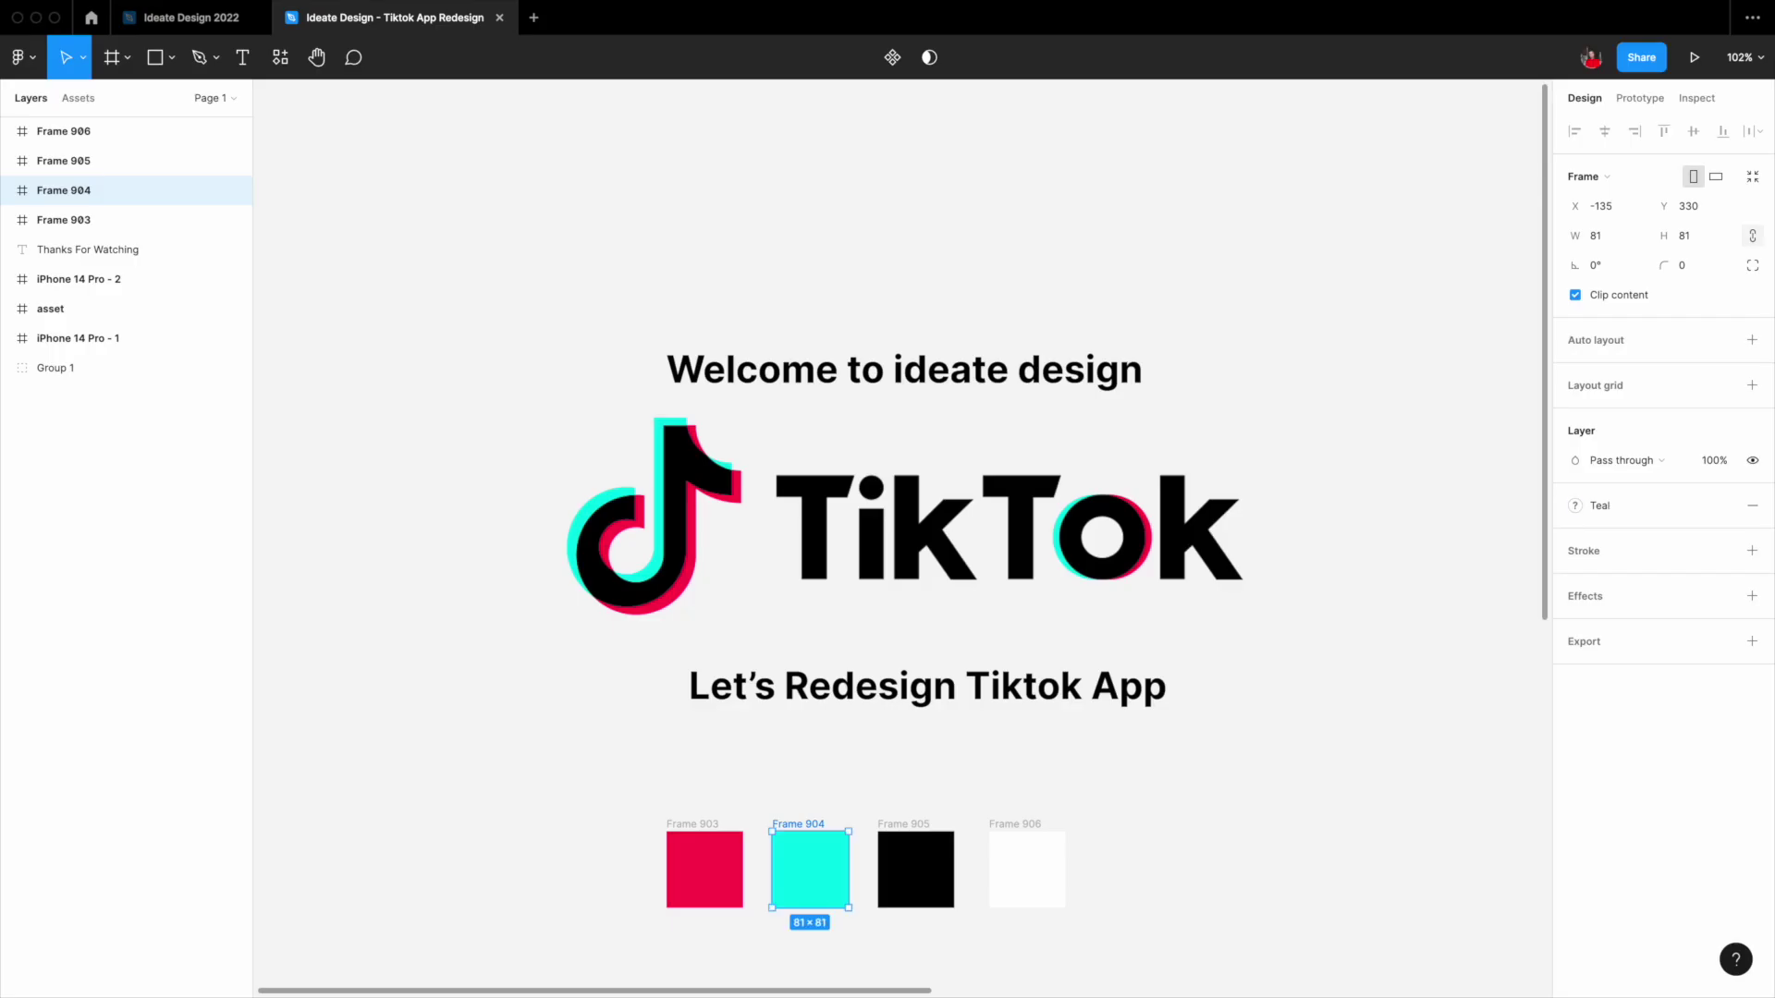
Save the red and white swatch fills as Red and White colour styles
key(Tab)
click(1722, 506)
click(1746, 539)
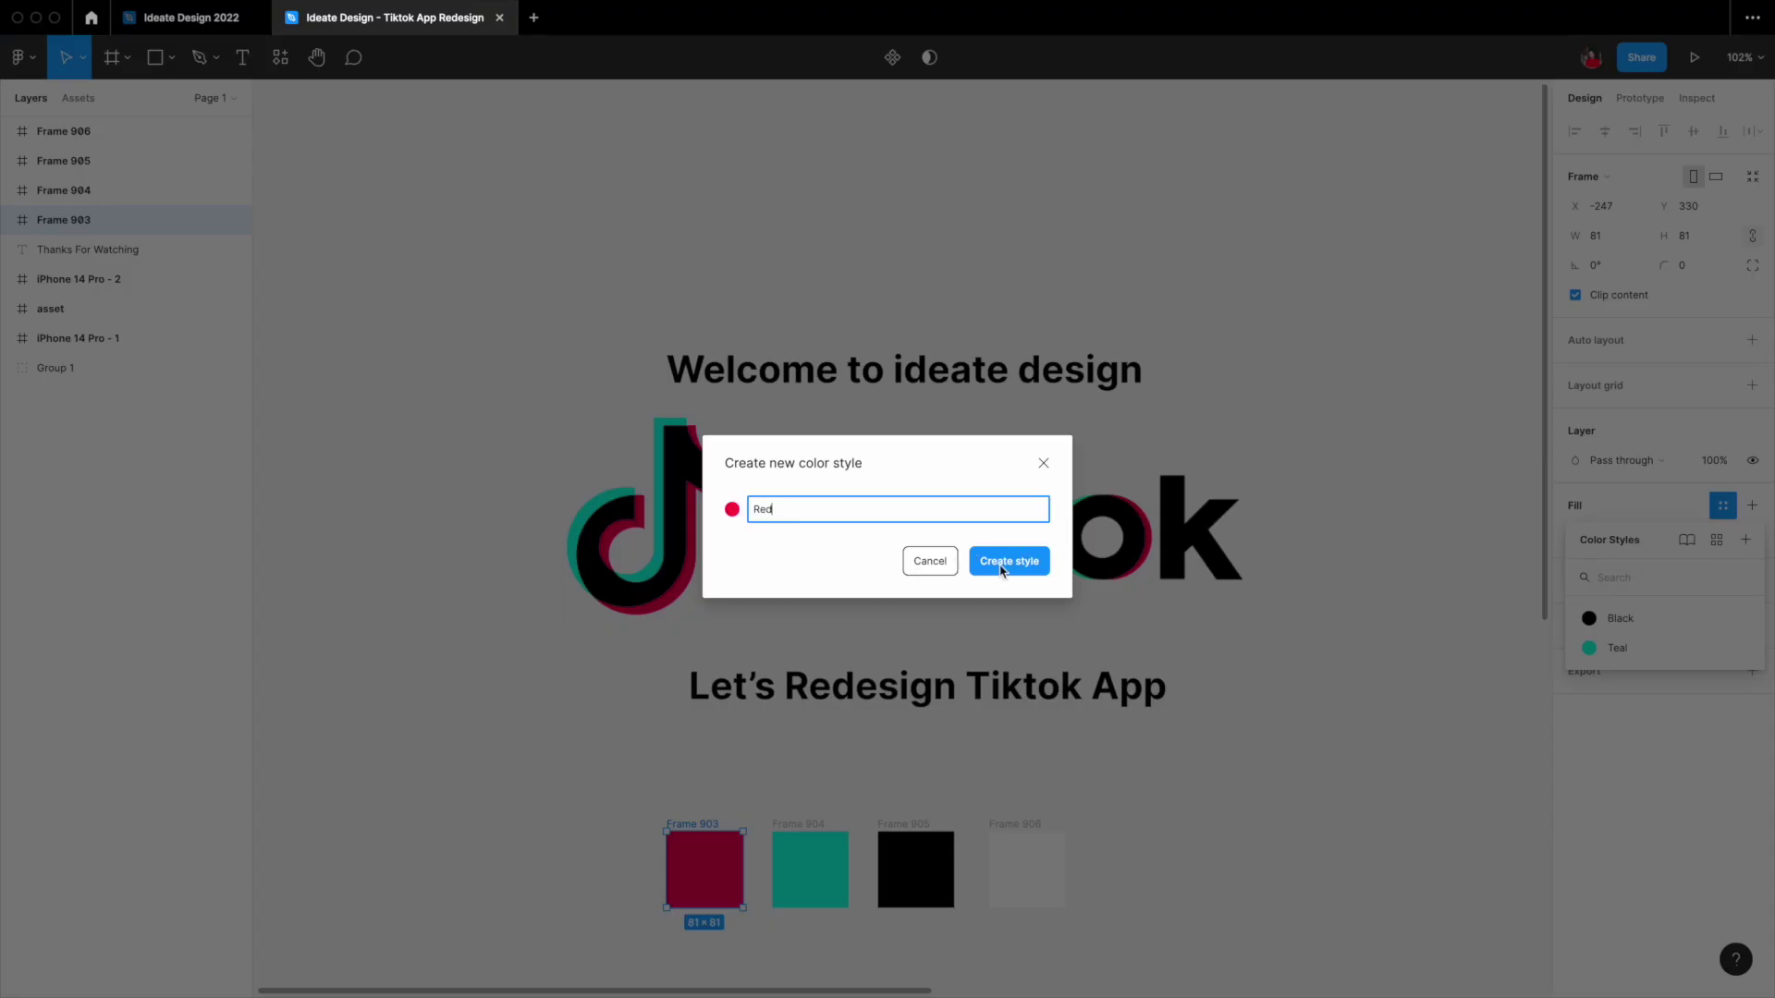
click(1001, 561)
key(Tab)
click(1722, 506)
click(1746, 539)
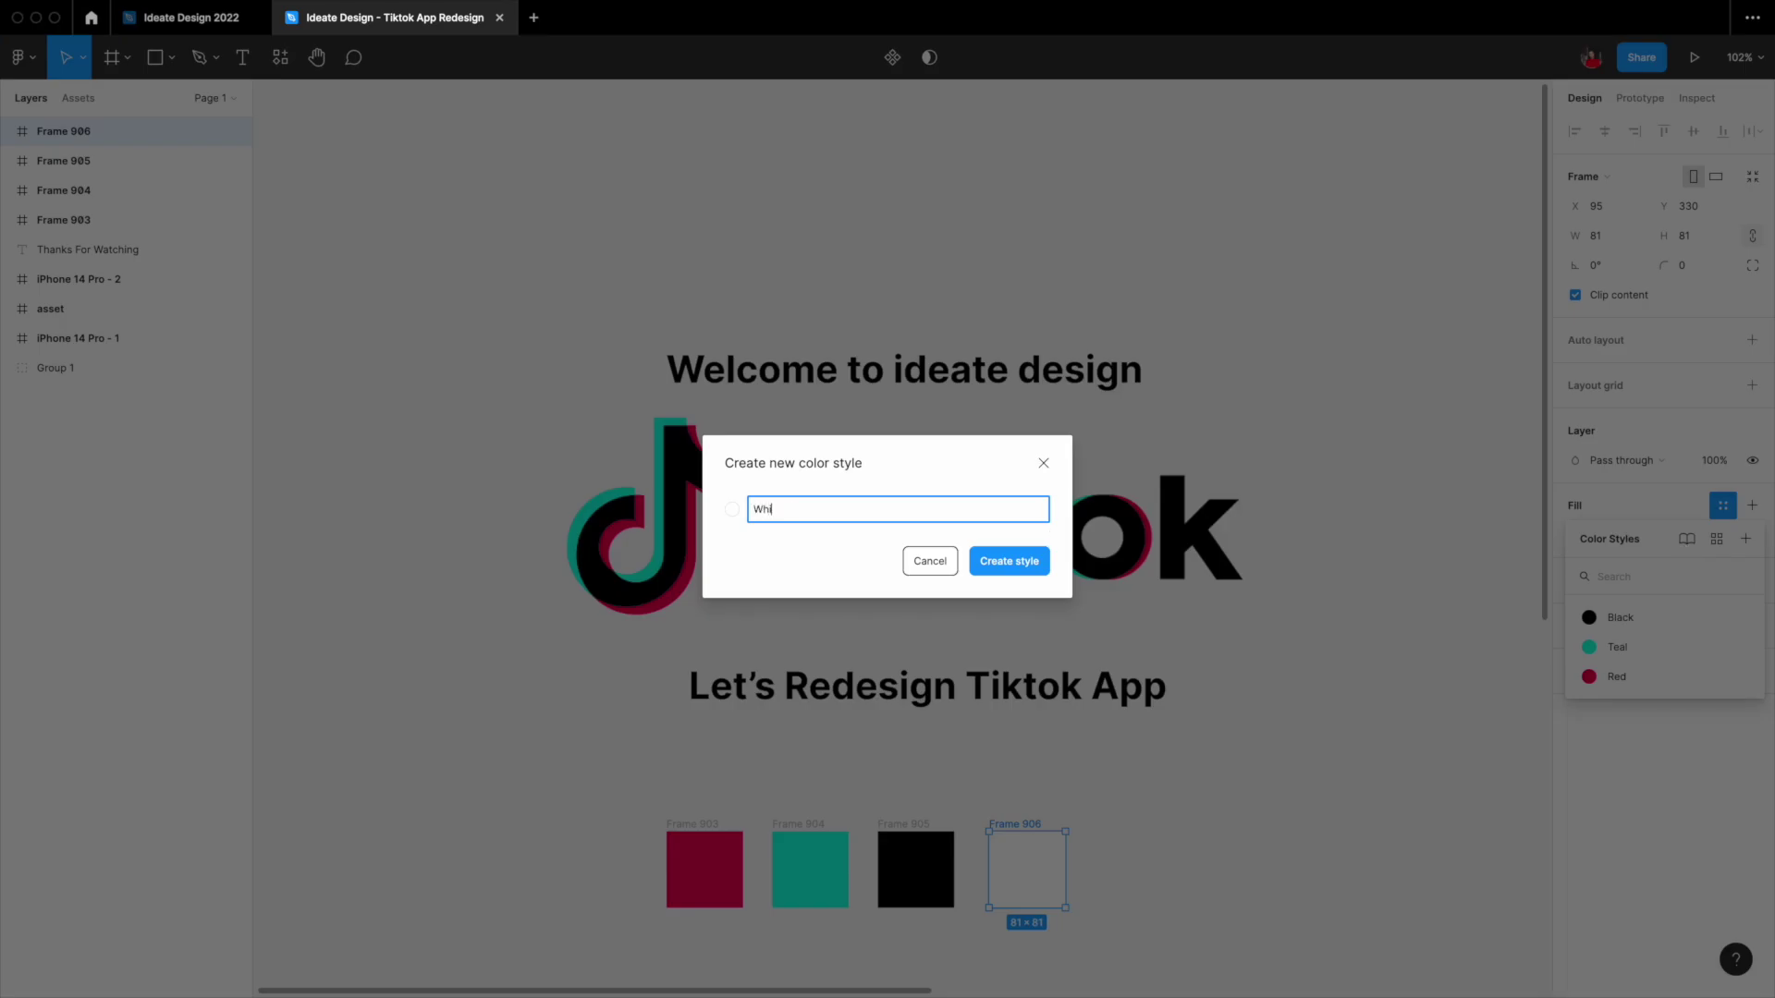
text(te)
key(Return)
click(1268, 705)
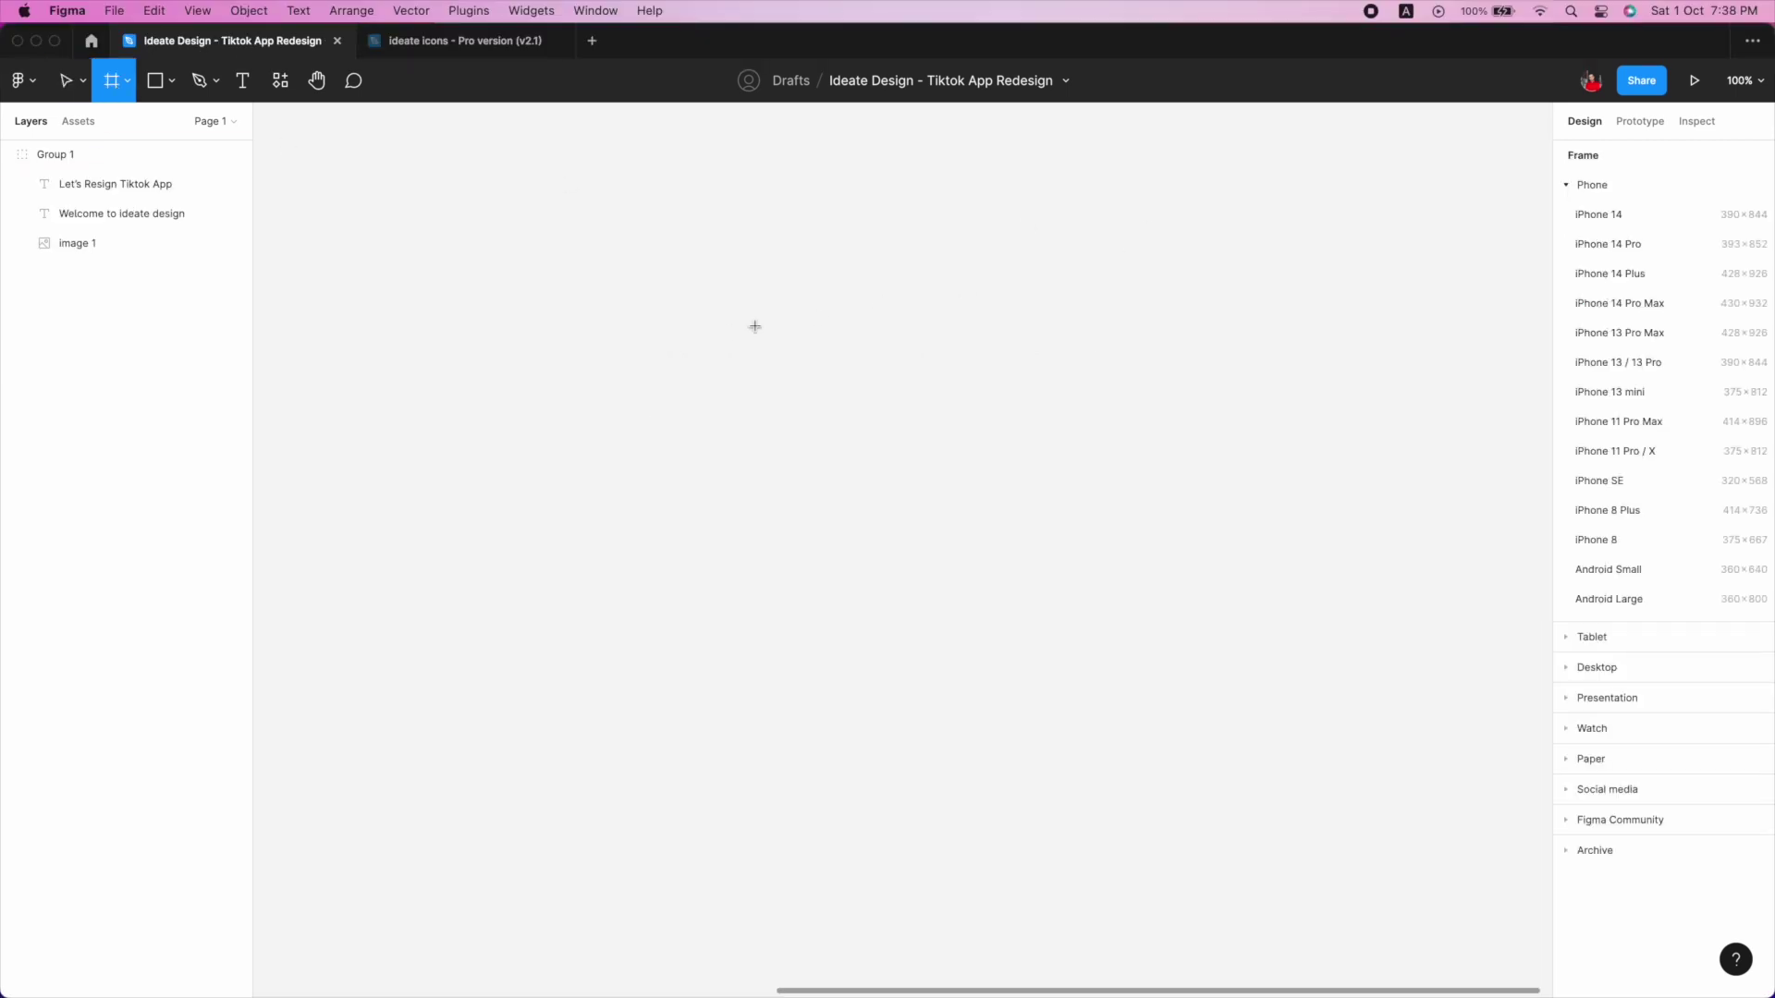
Place an iPhone 14 Pro frame (393×852) from the frame presets
click(1609, 244)
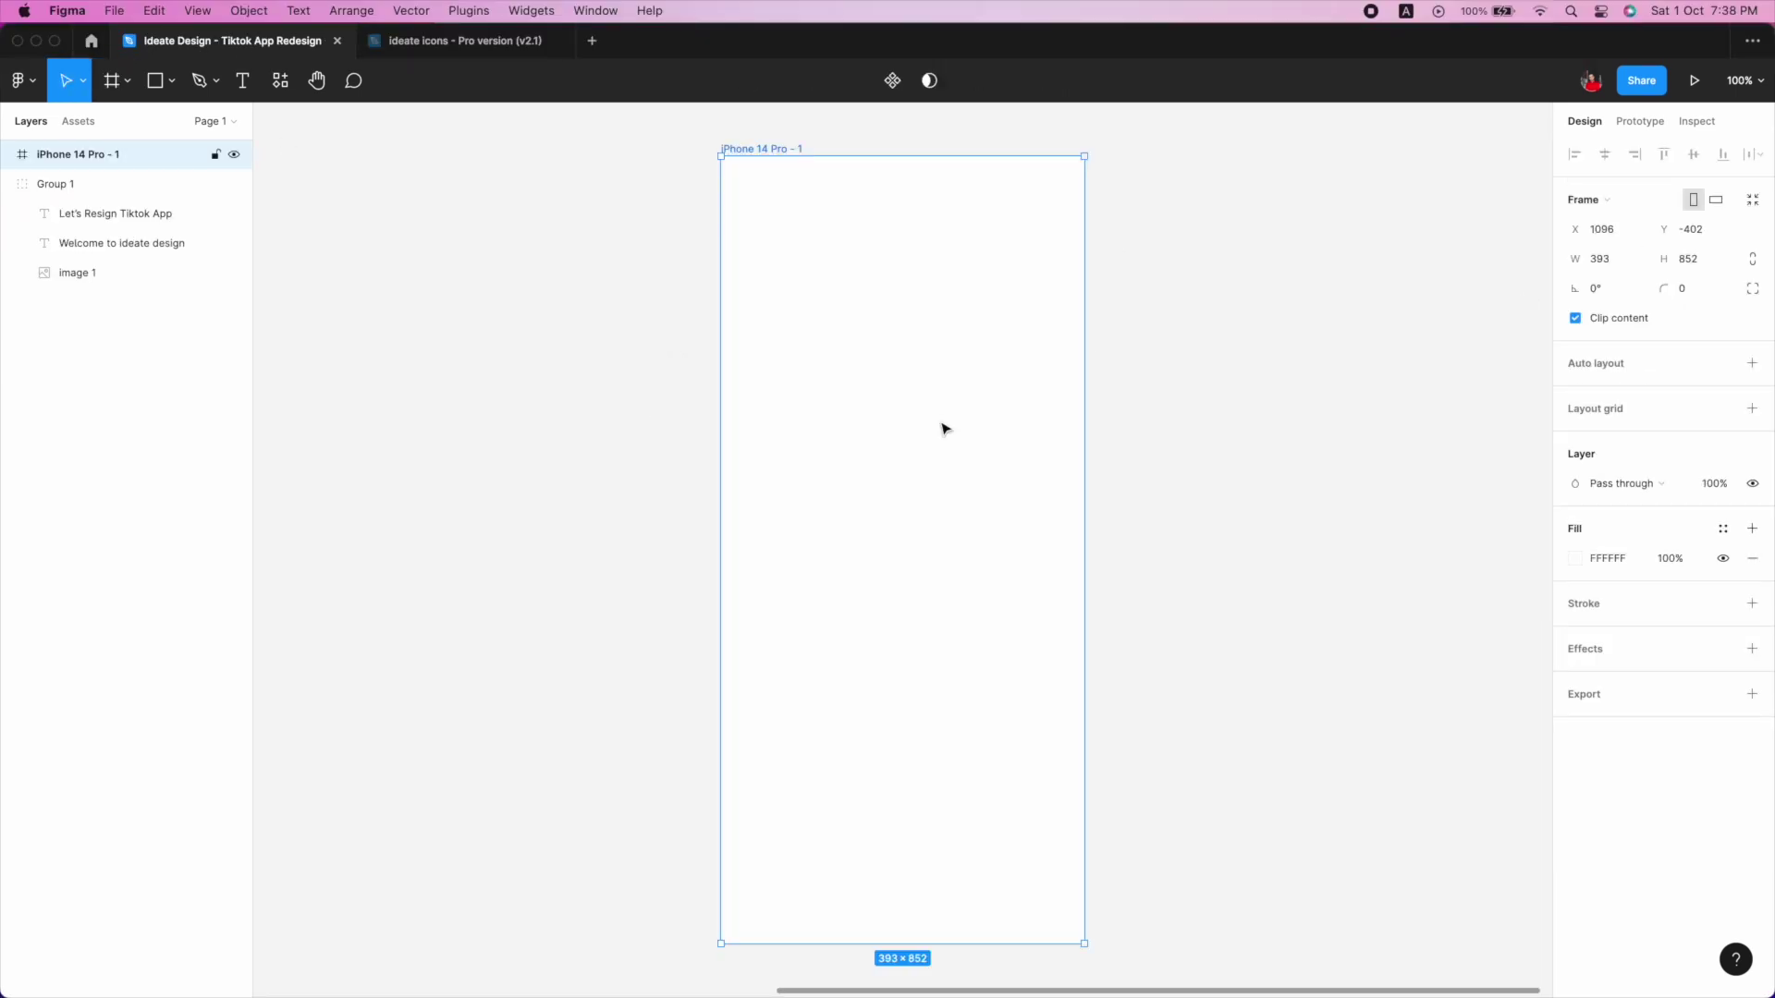
click(639, 335)
click(843, 340)
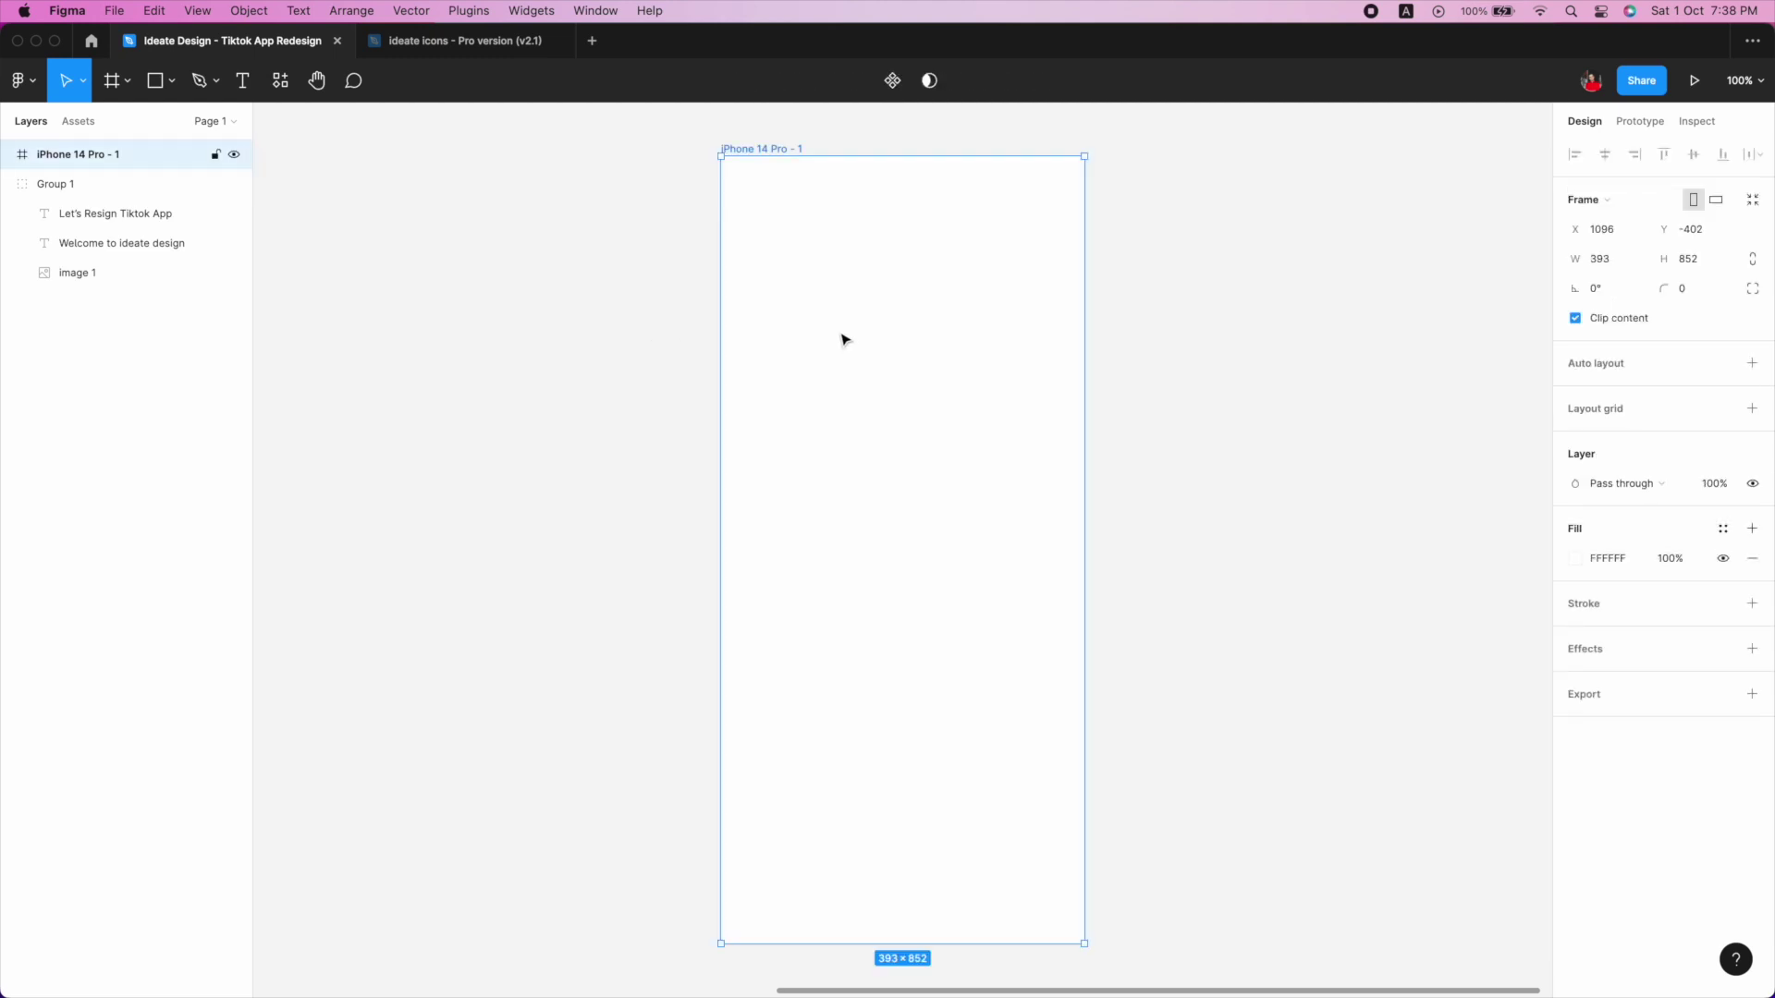
click(637, 353)
Draw a test frame at the phone's bottom, delete it, and reset the view to 100%
click(122, 92)
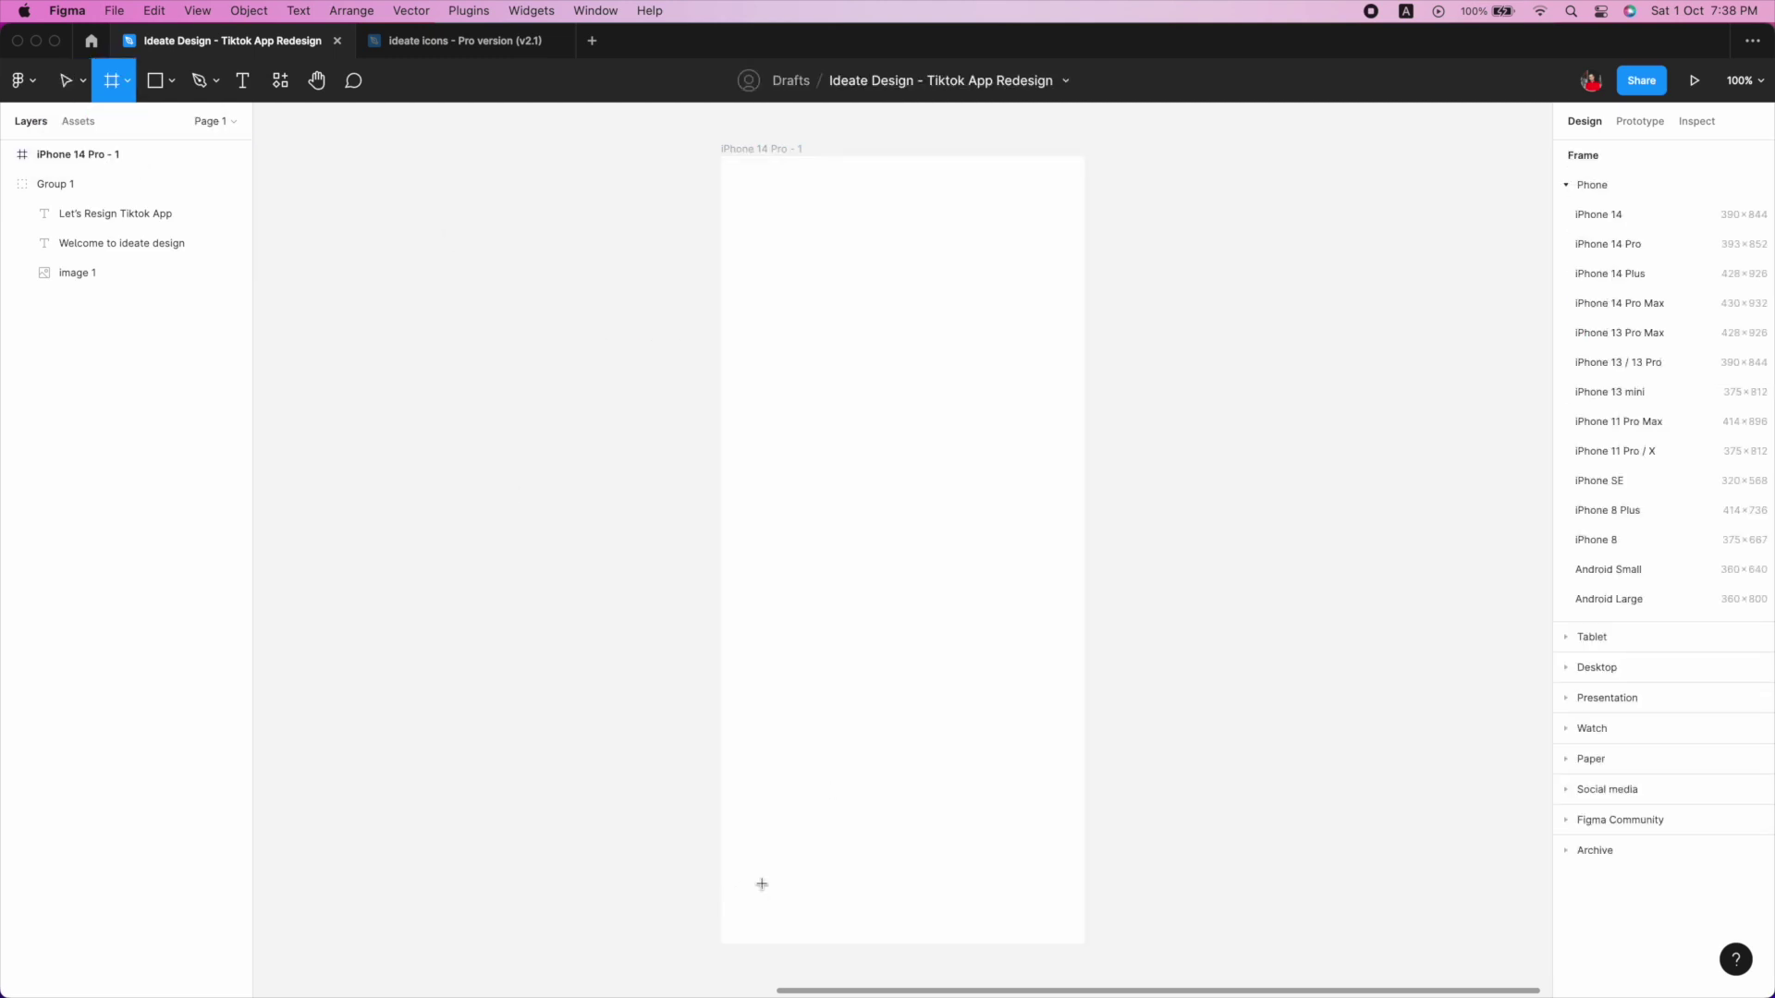
scroll(759, 883, up, 5)
scroll(759, 883, down, 2)
scroll(759, 883, up, 5)
drag(733, 760, 1448, 897)
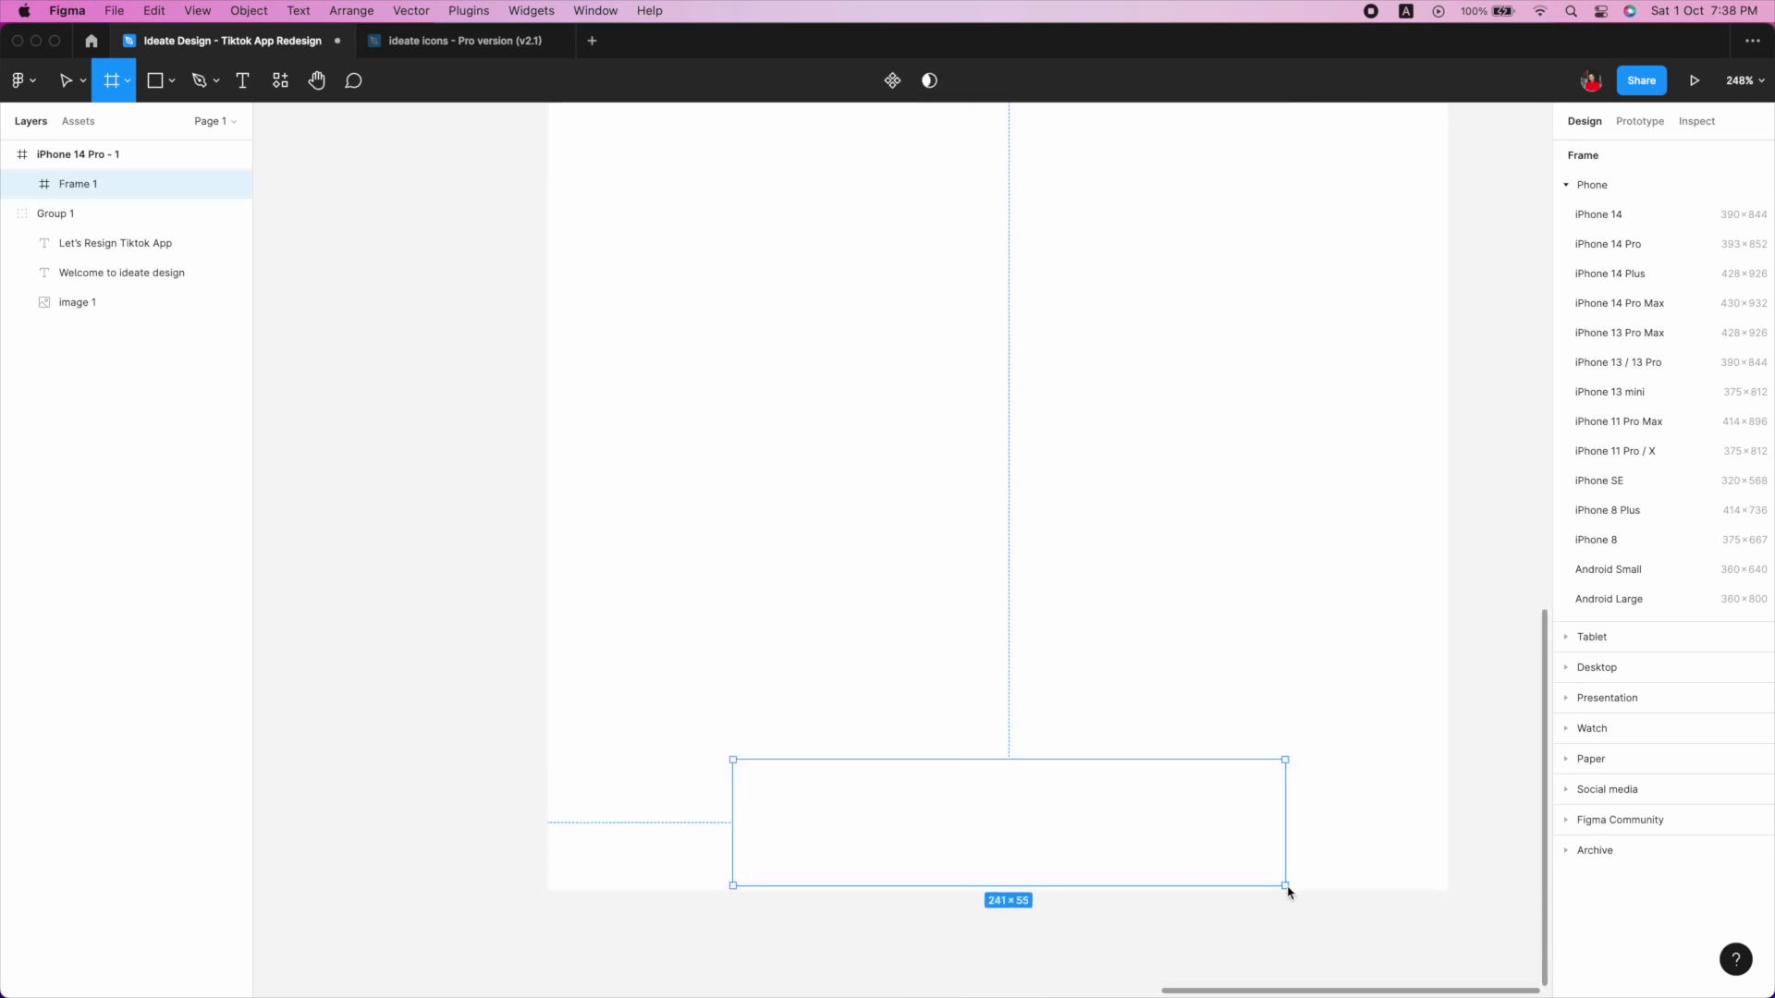
key(Delete)
key(shift+0)
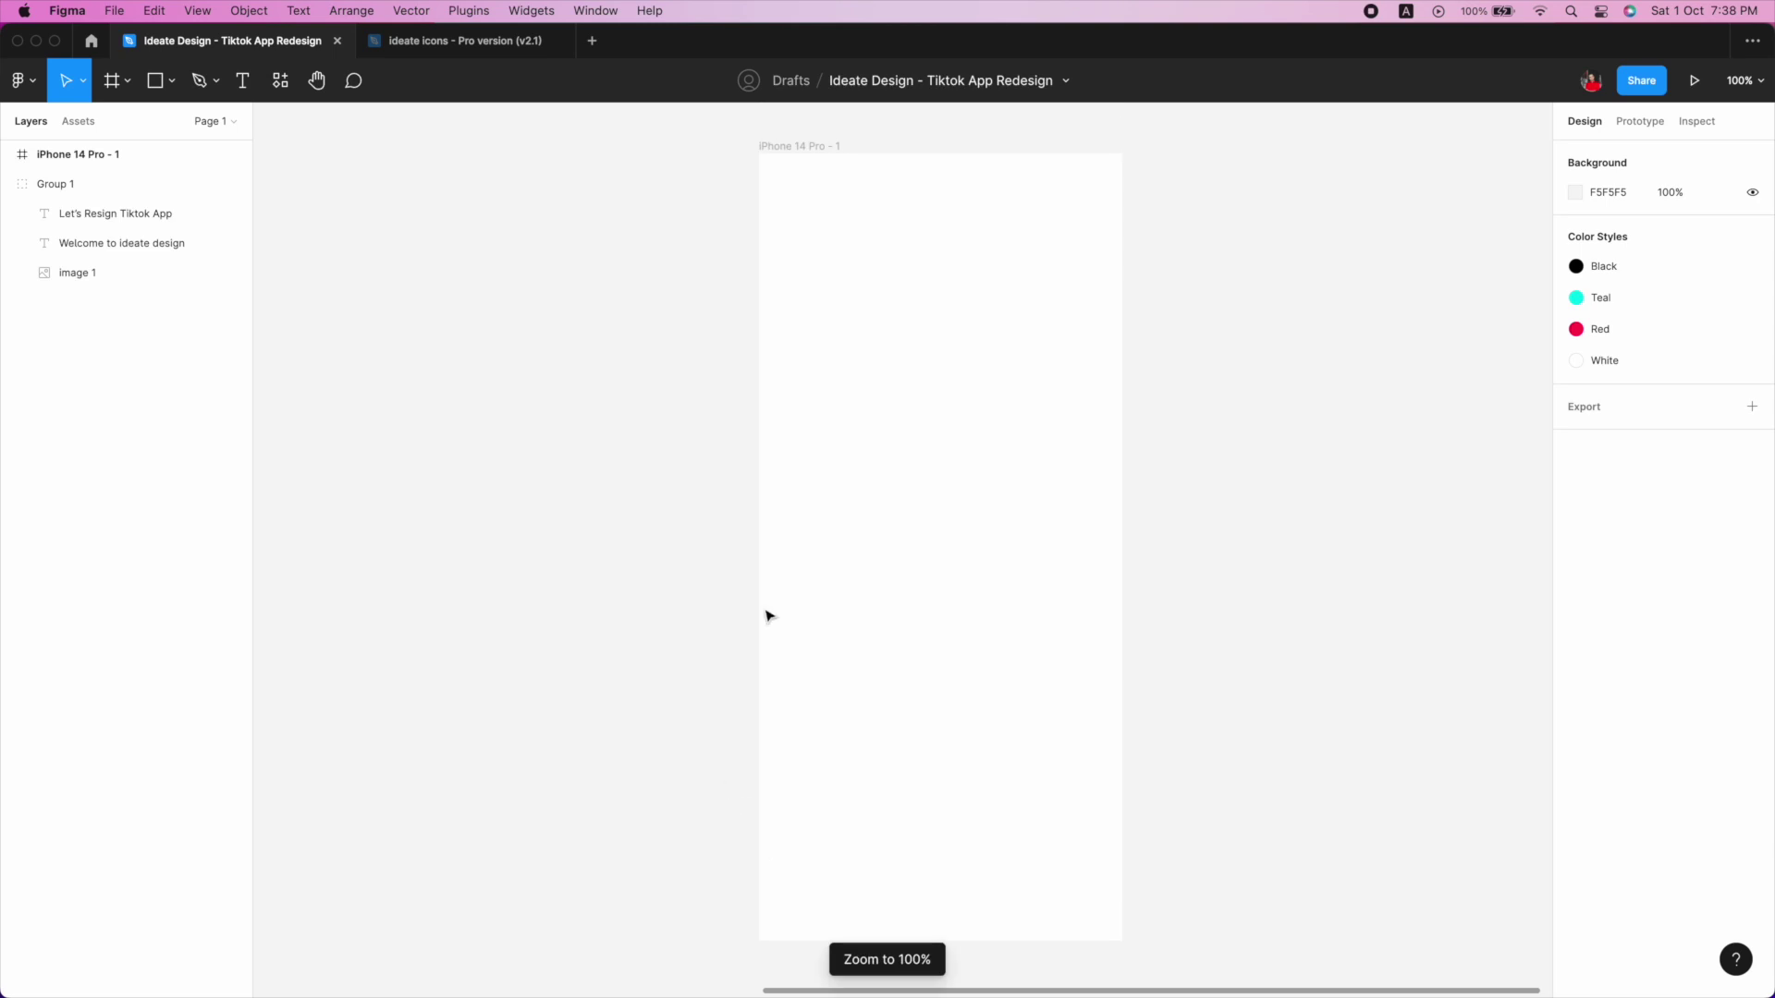
click(832, 162)
Add a Columns layout grid with a count of 5 to the iPhone frame
click(1722, 408)
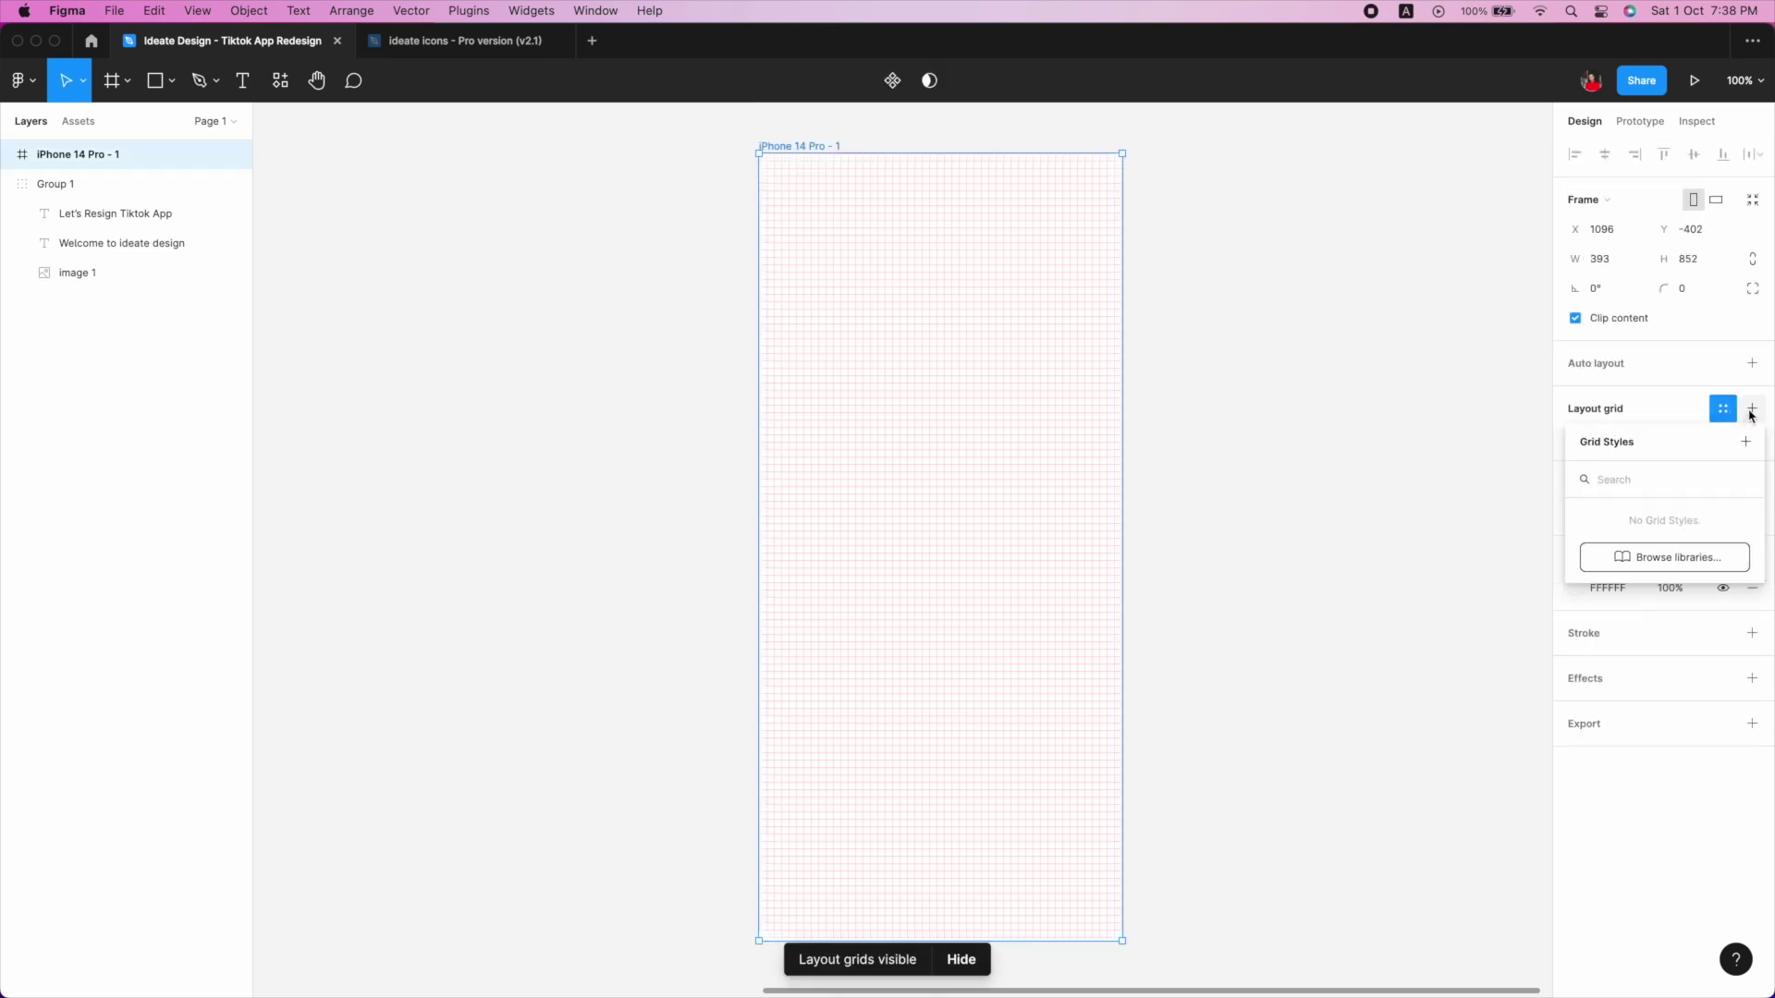
click(1550, 489)
click(896, 409)
click(1575, 438)
click(1375, 442)
text(5)
key(Return)
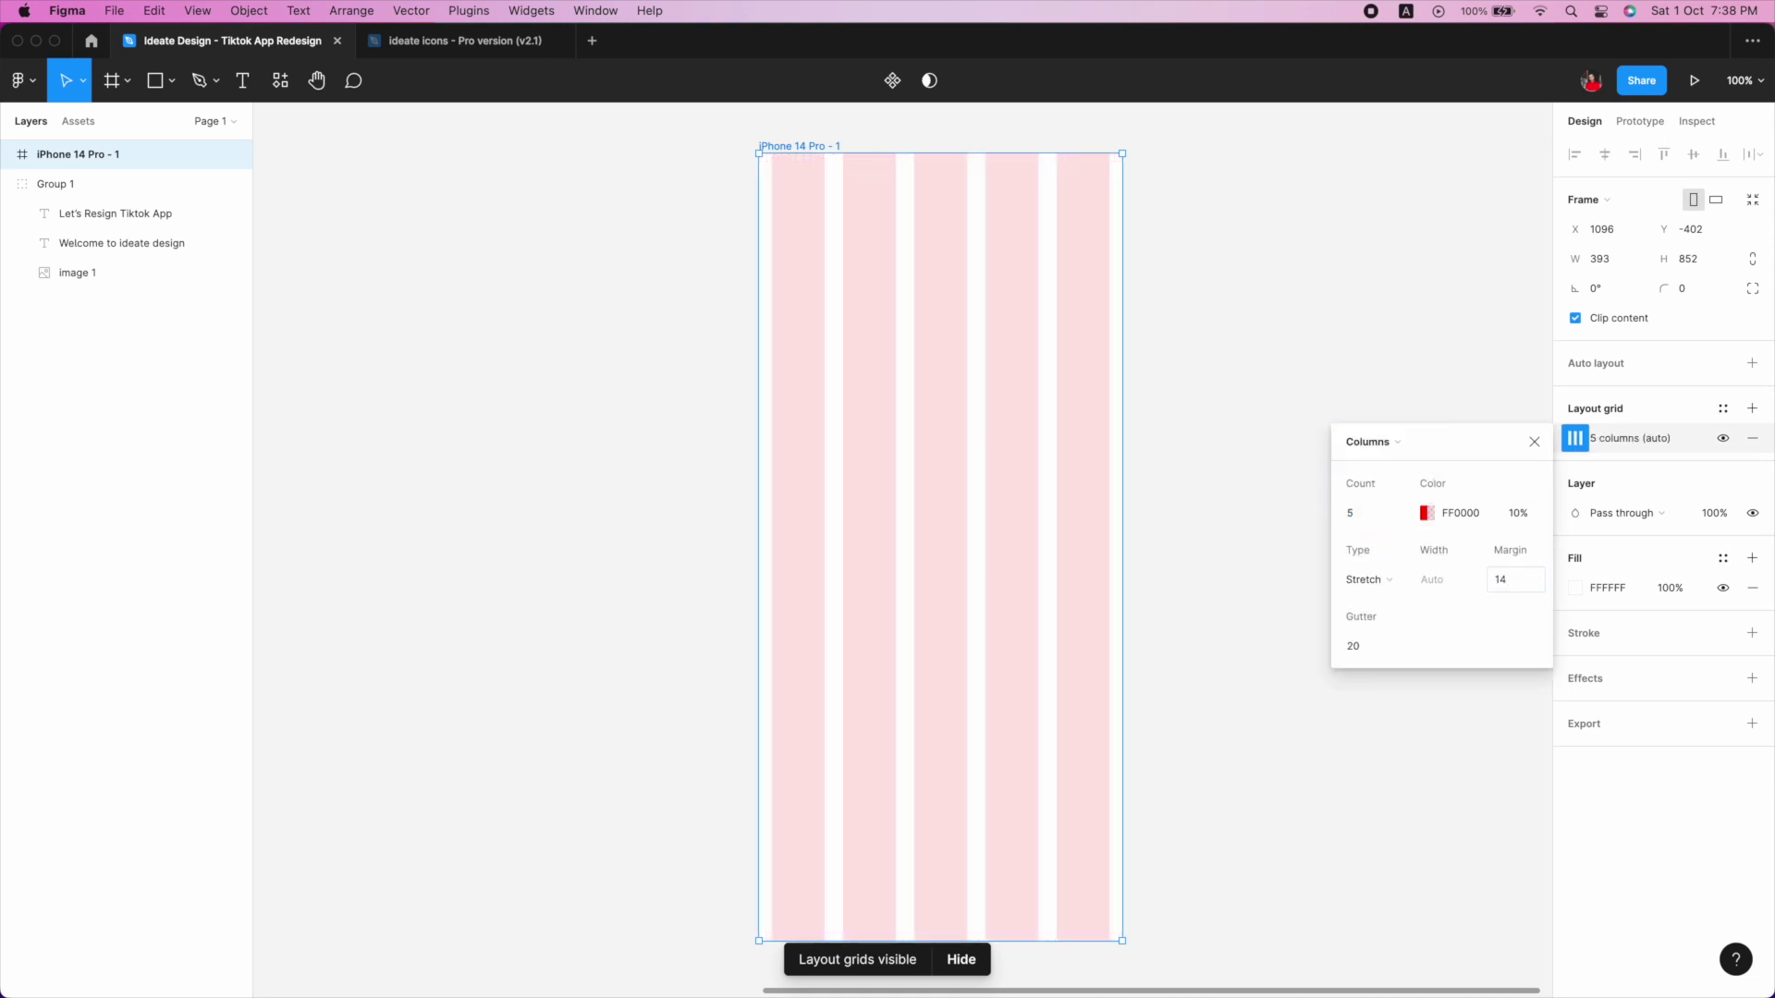
key(Escape)
Set the column grid's gutter to 20 and margin to 16
click(1576, 438)
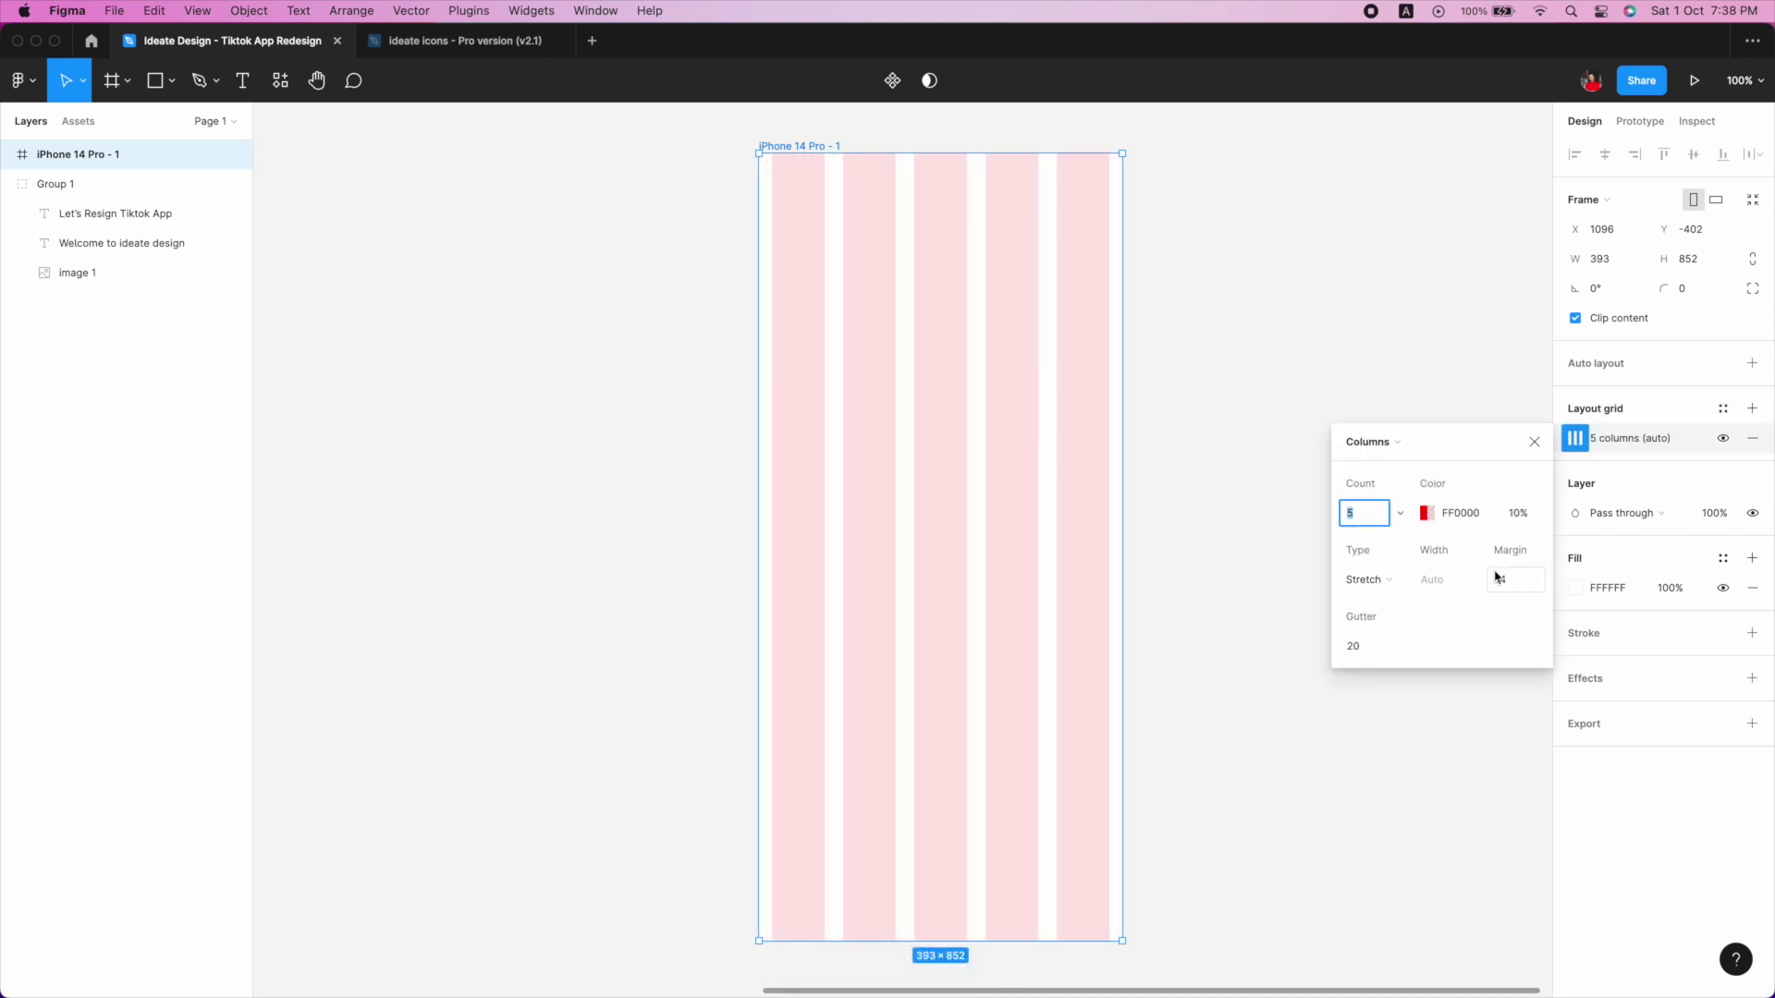
text(16)
key(Return)
click(1276, 476)
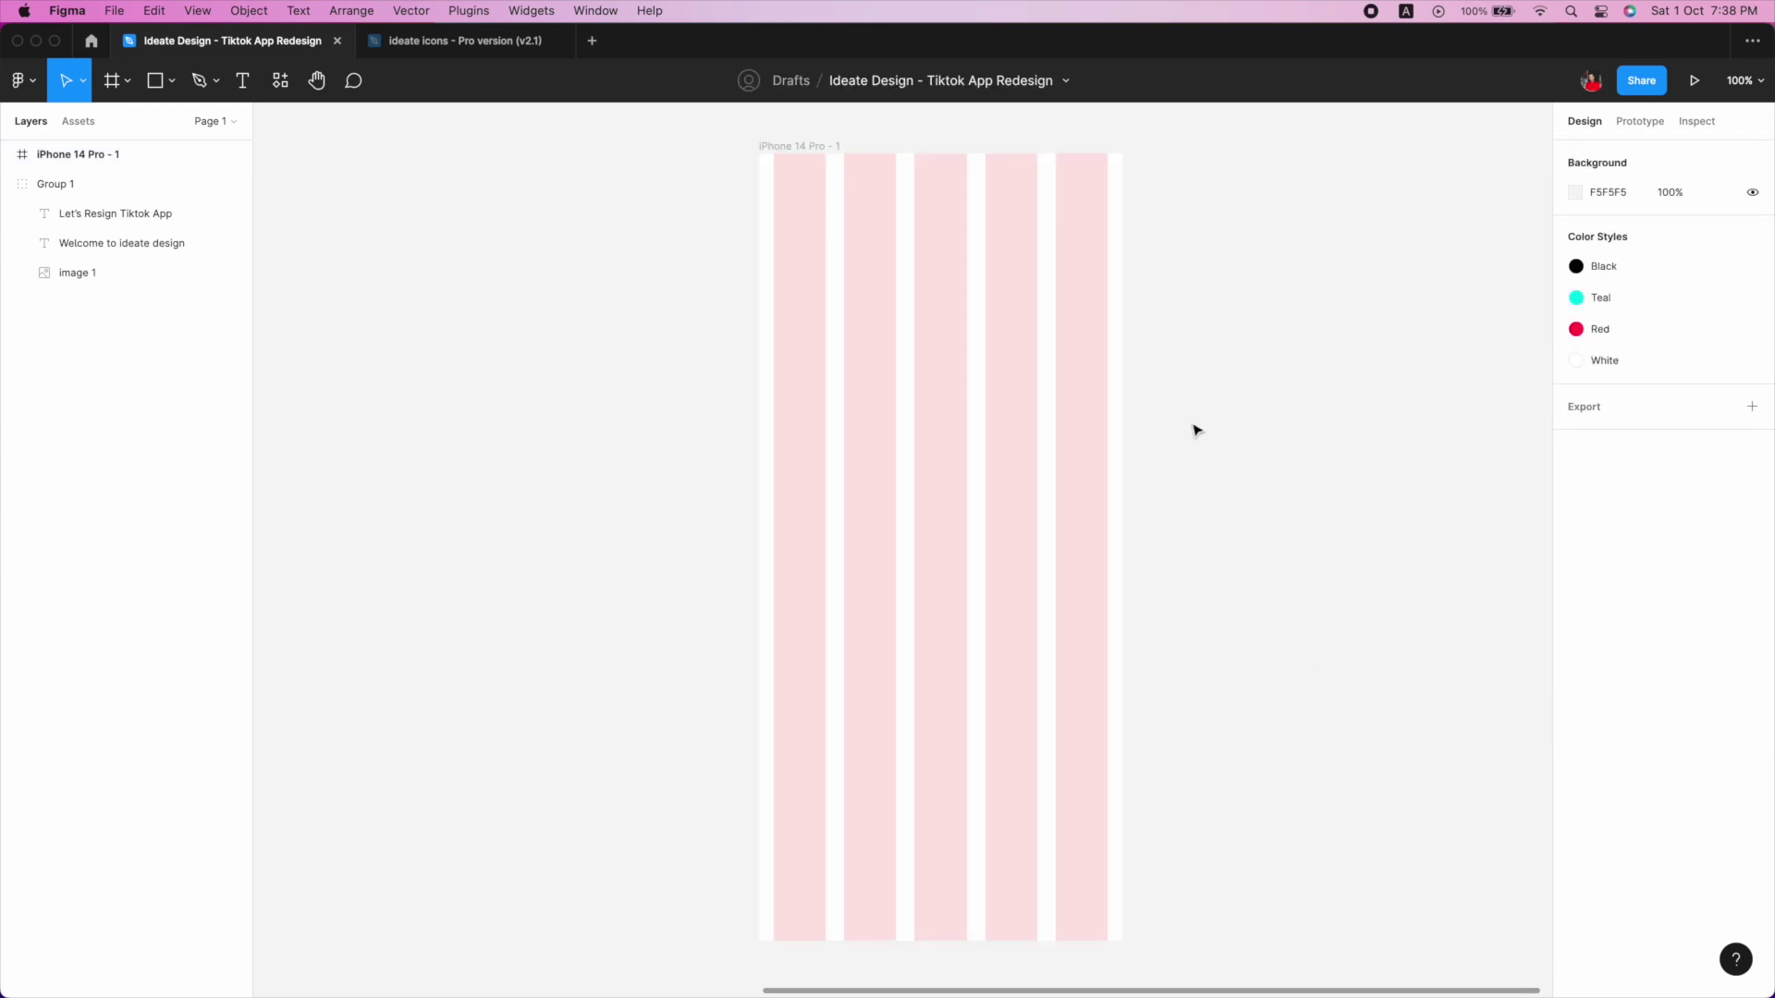
click(809, 159)
click(562, 217)
Draw a 393×82 bar across the phone's bottom and fill it with the Black style
key(f)
mouse_move(808, 844)
mouse_down()
mouse_move(985, 937)
mouse_move(1123, 941)
mouse_up()
scroll(1124, 945, up, 5)
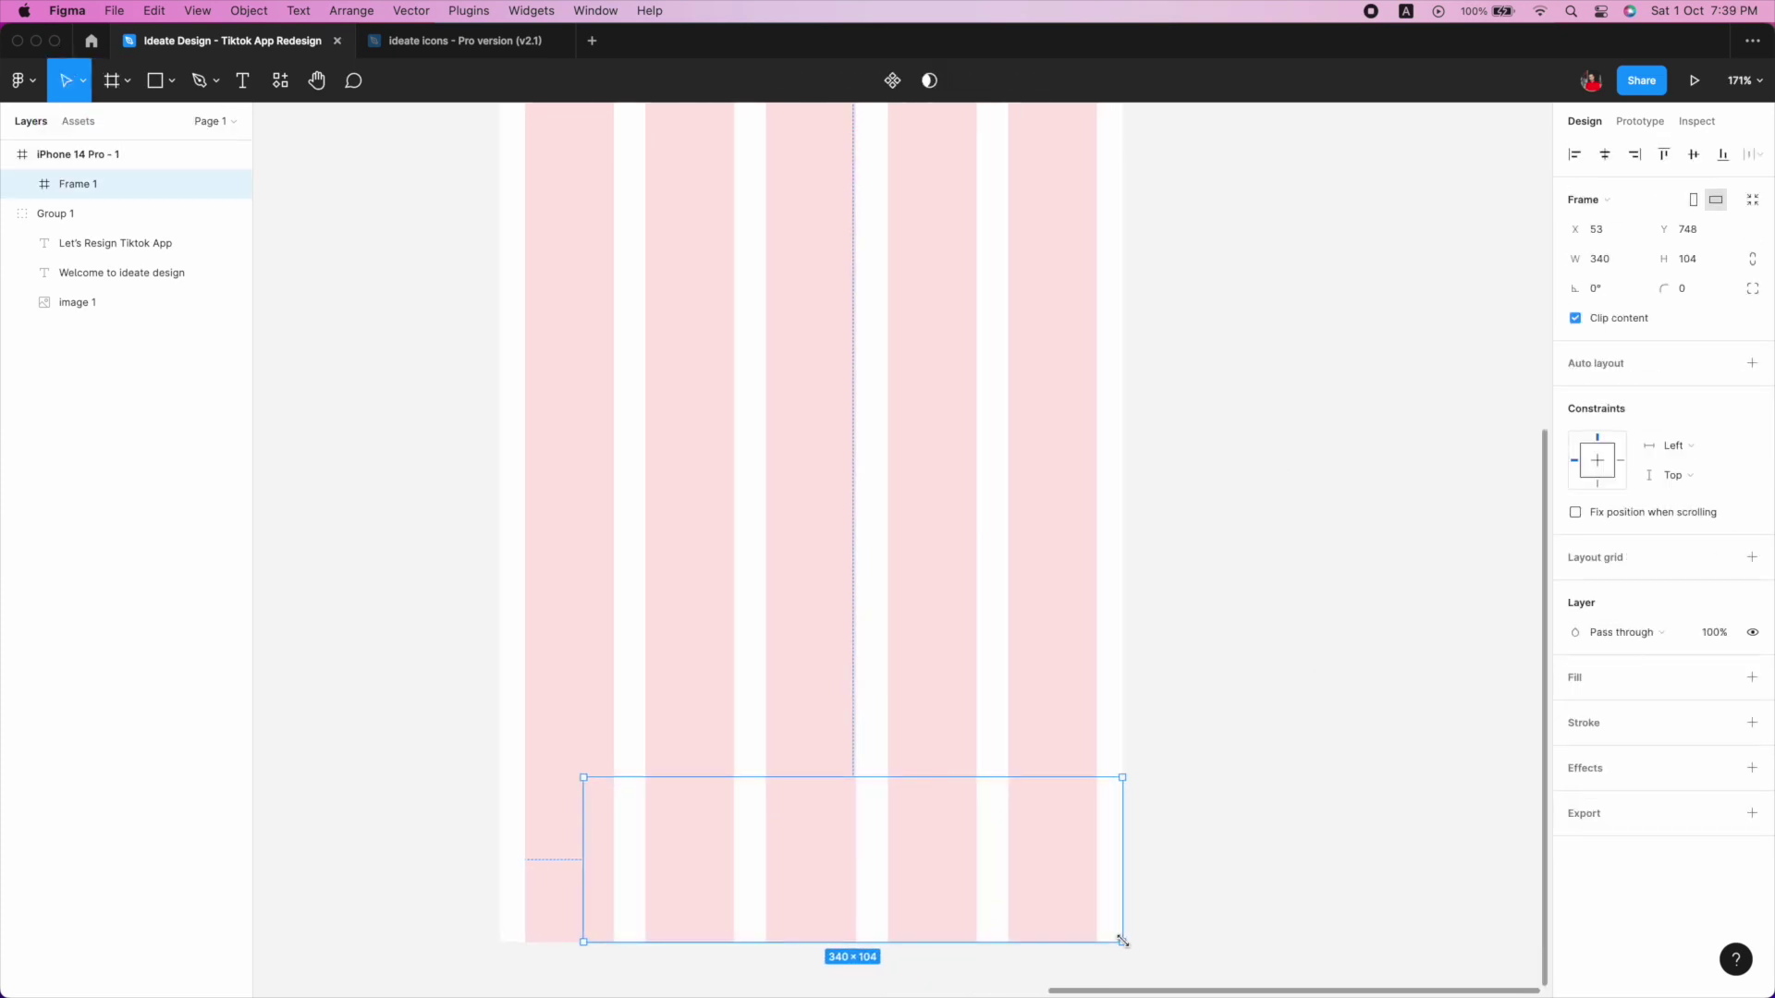
scroll(1126, 948, left, 4)
drag(630, 763, 520, 765)
drag(840, 669, 839, 717)
click(1719, 678)
click(1604, 785)
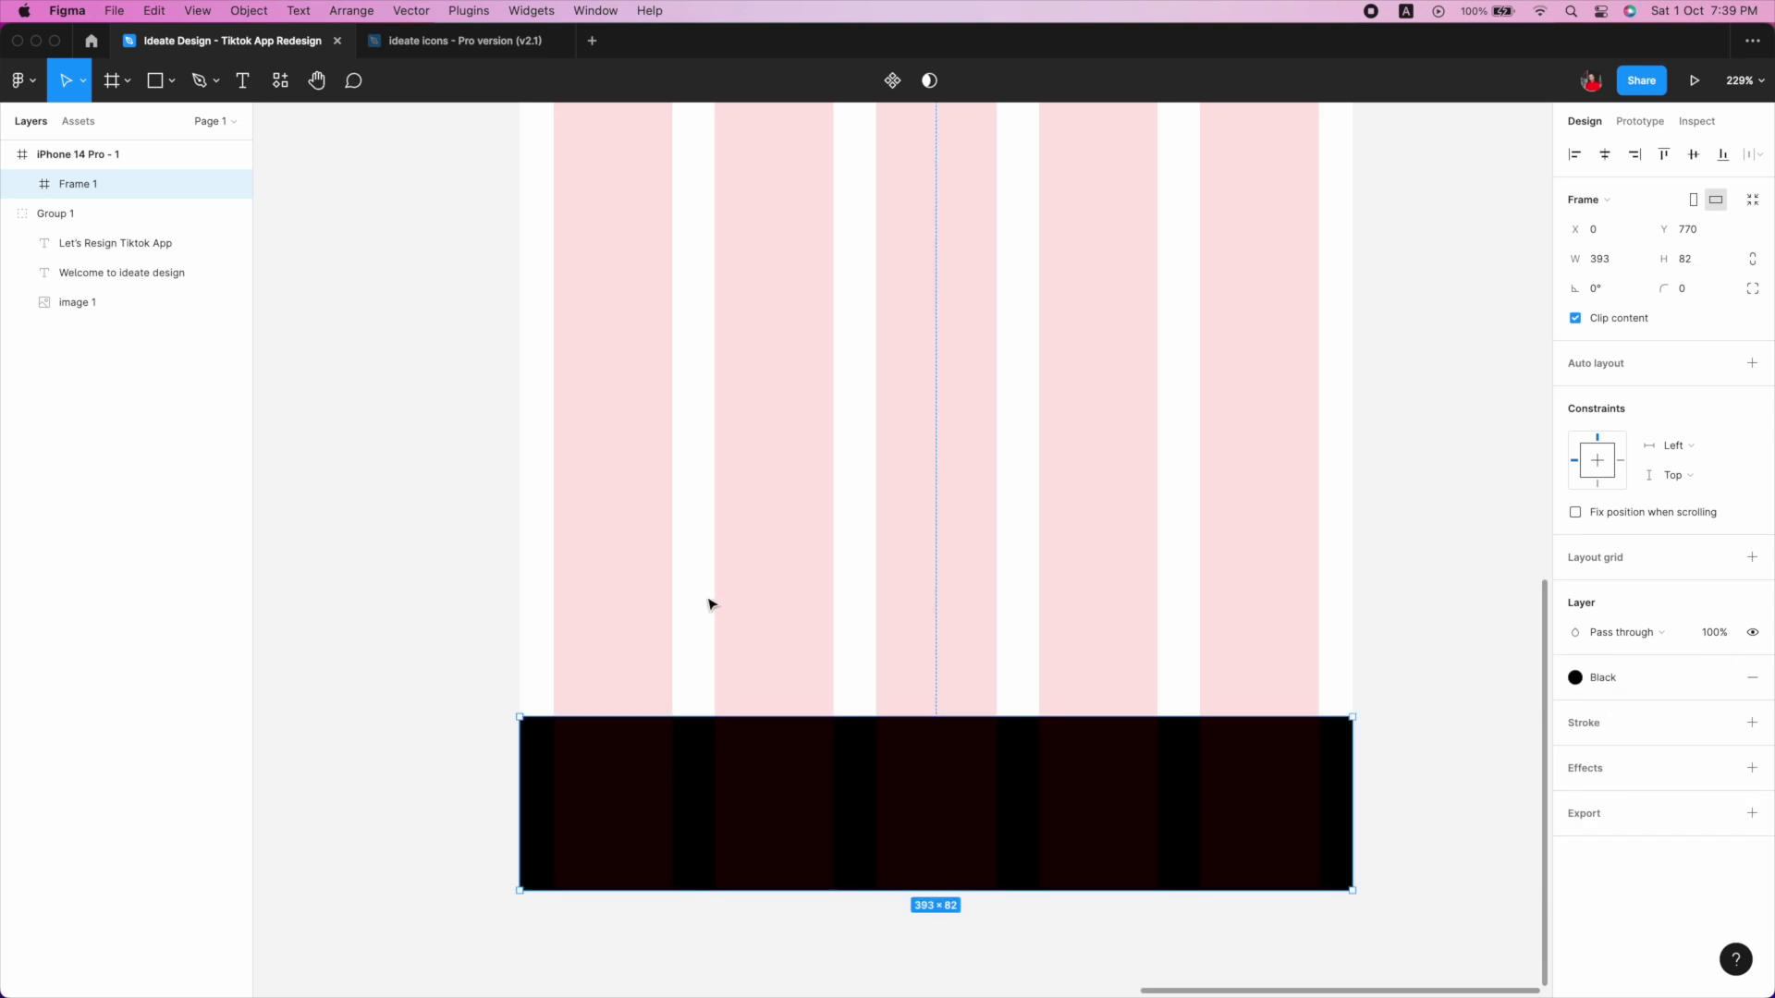
click(453, 689)
click(430, 42)
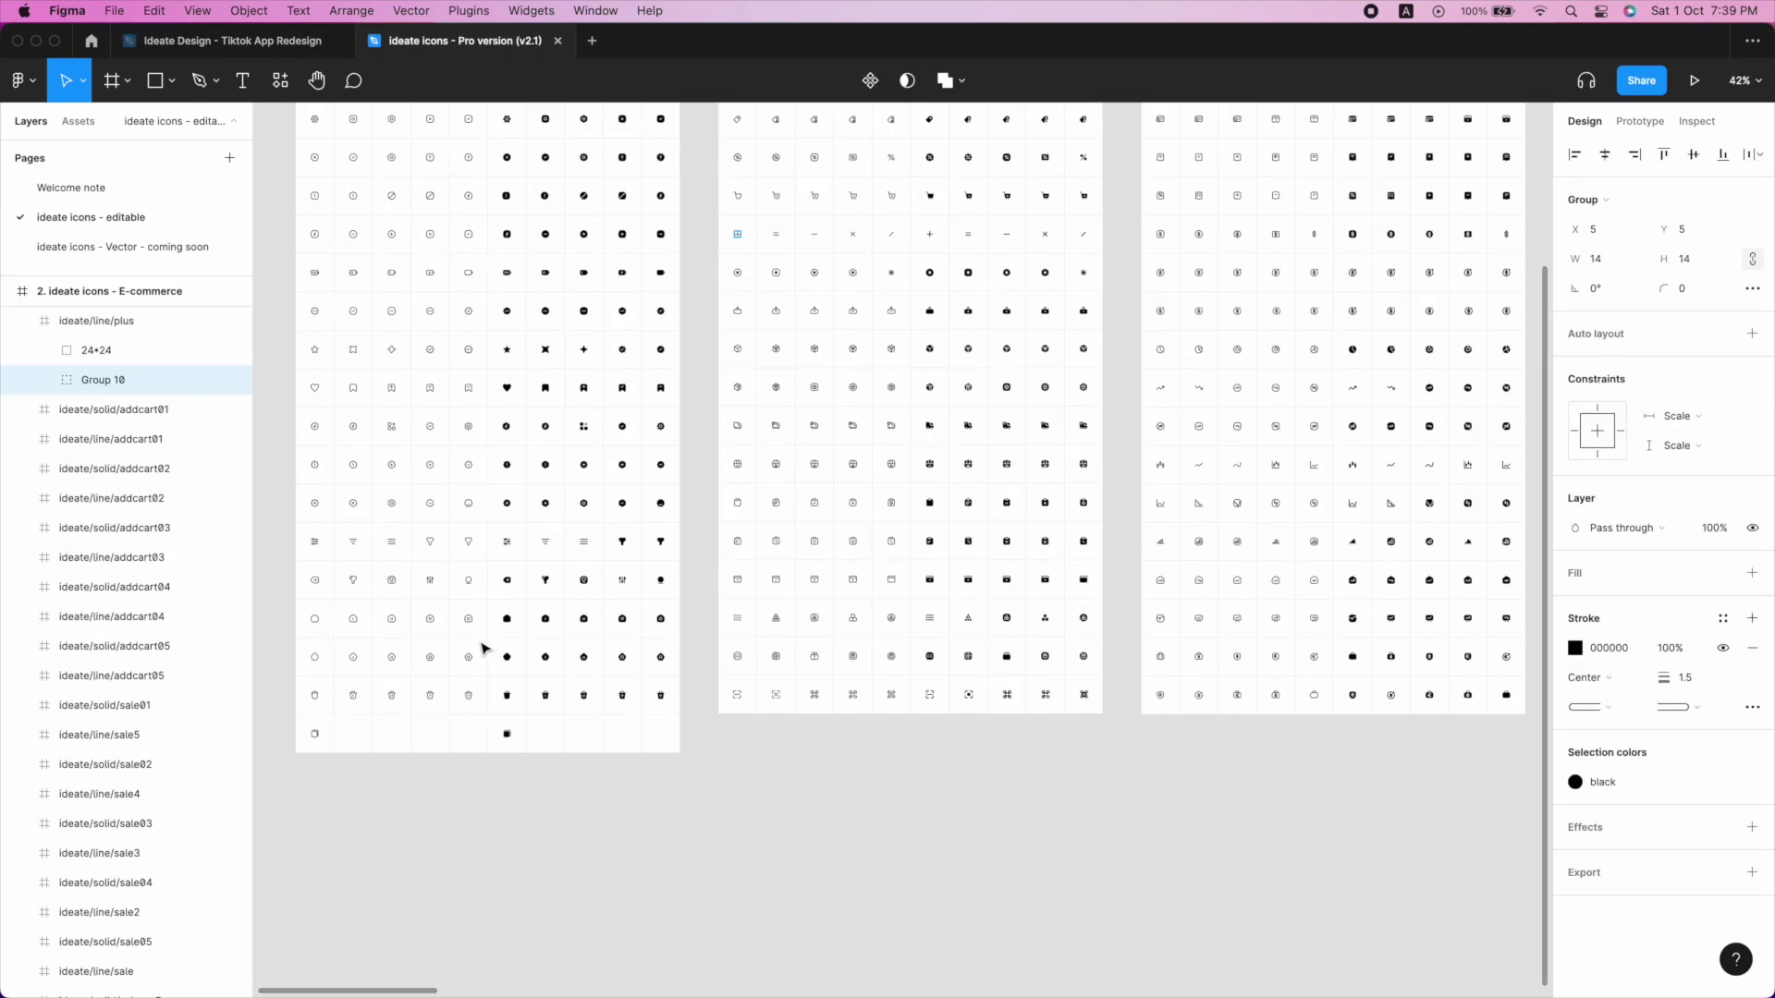
Copy the solid home icon into the phone, above the bar on the left
key(shift+0)
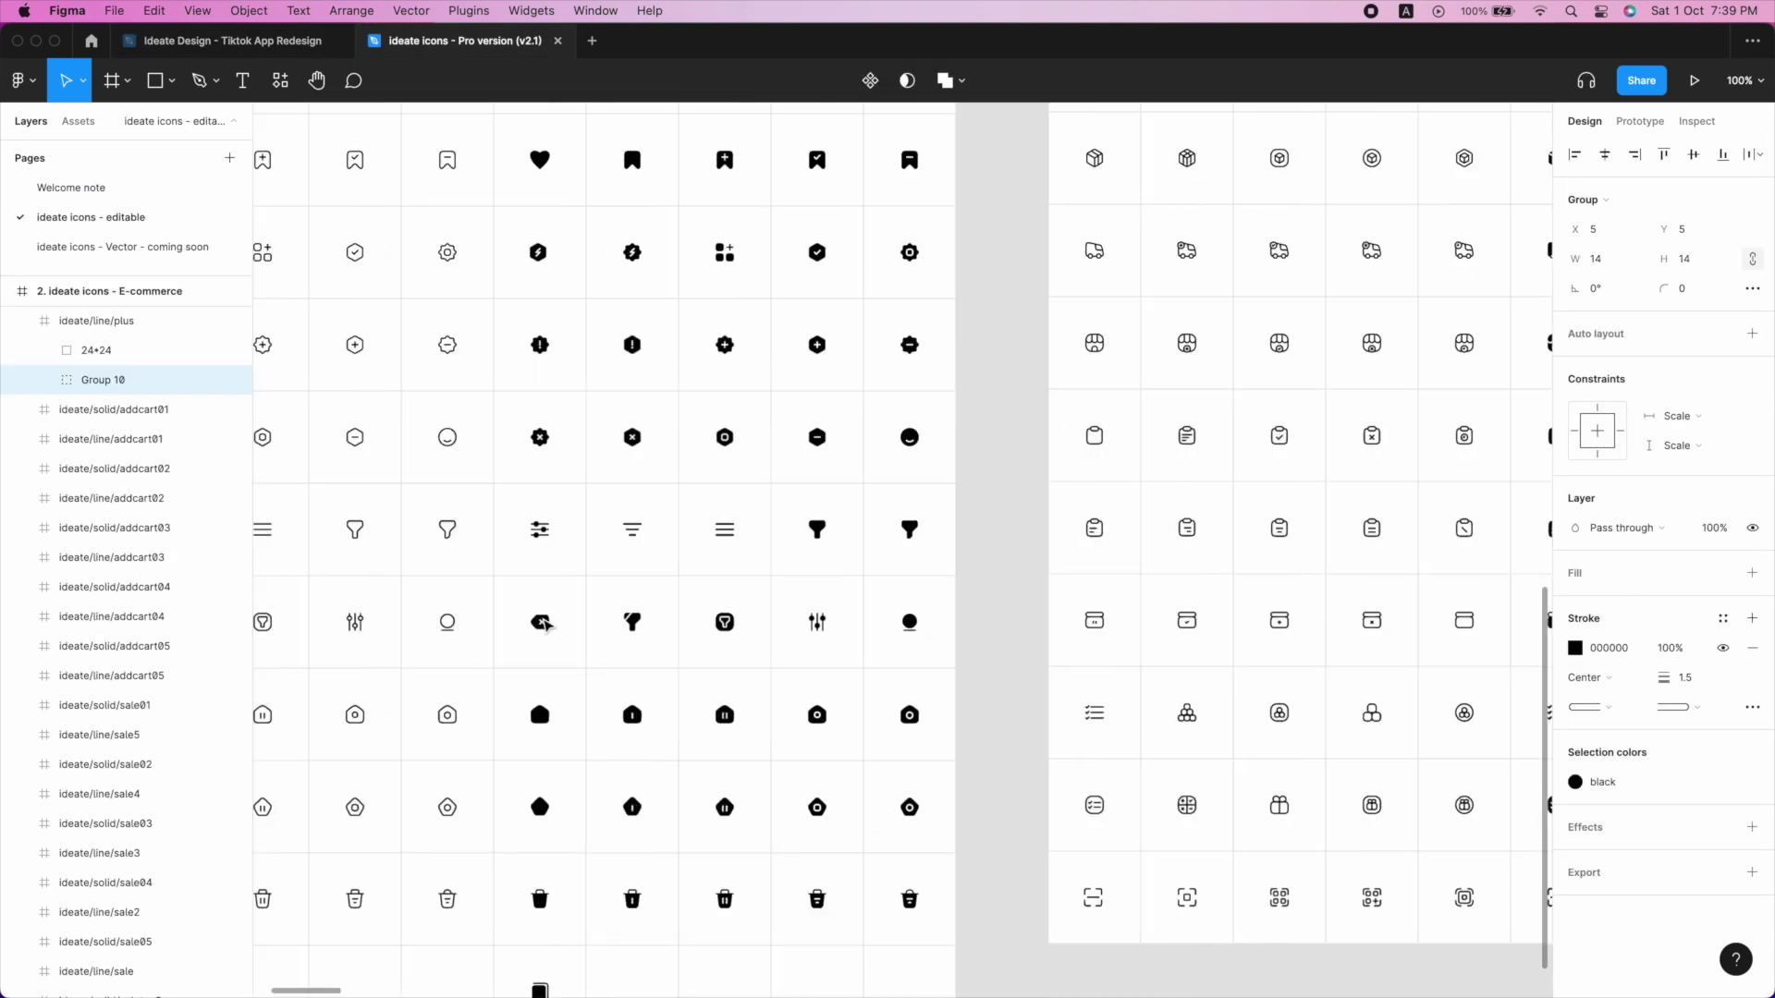
scroll(832, 718, left, 5)
click(892, 715)
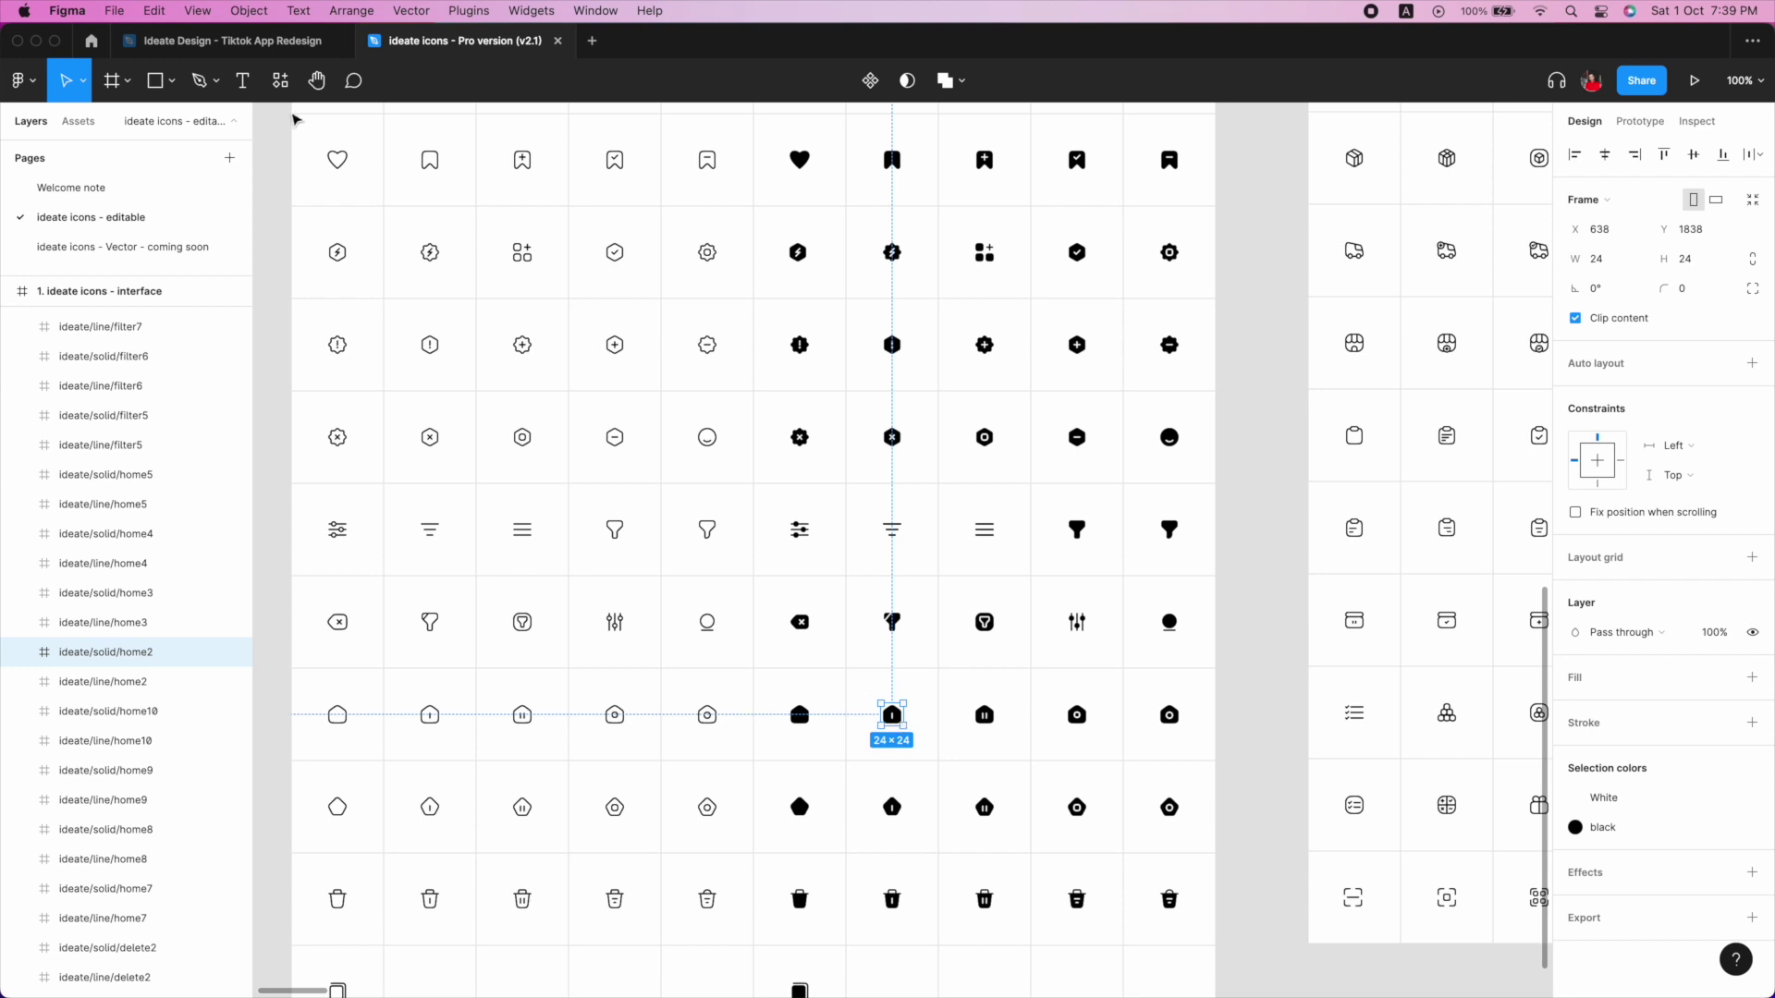
key(ctrl+Tab)
key(super+v)
drag(936, 809, 622, 652)
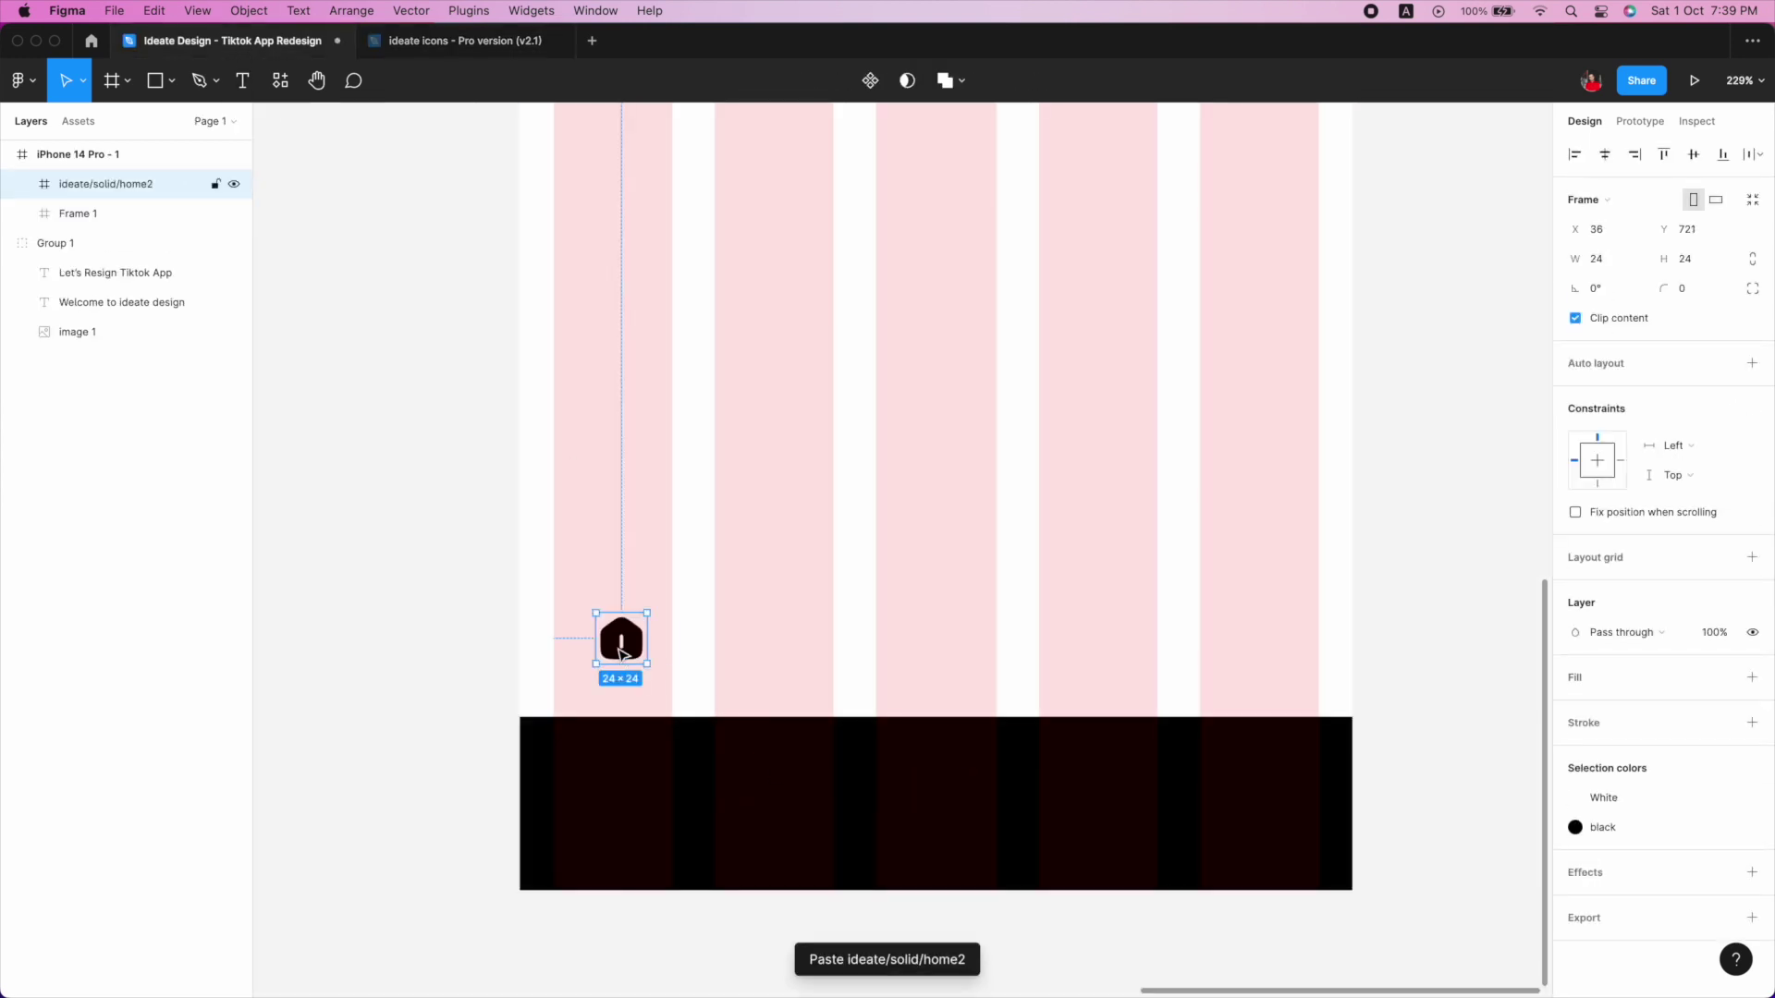
Copy the line inbox icon from Communication and place it beside the home icon
key(ctrl+Tab)
scroll(790, 588, right, 10)
key(minus)
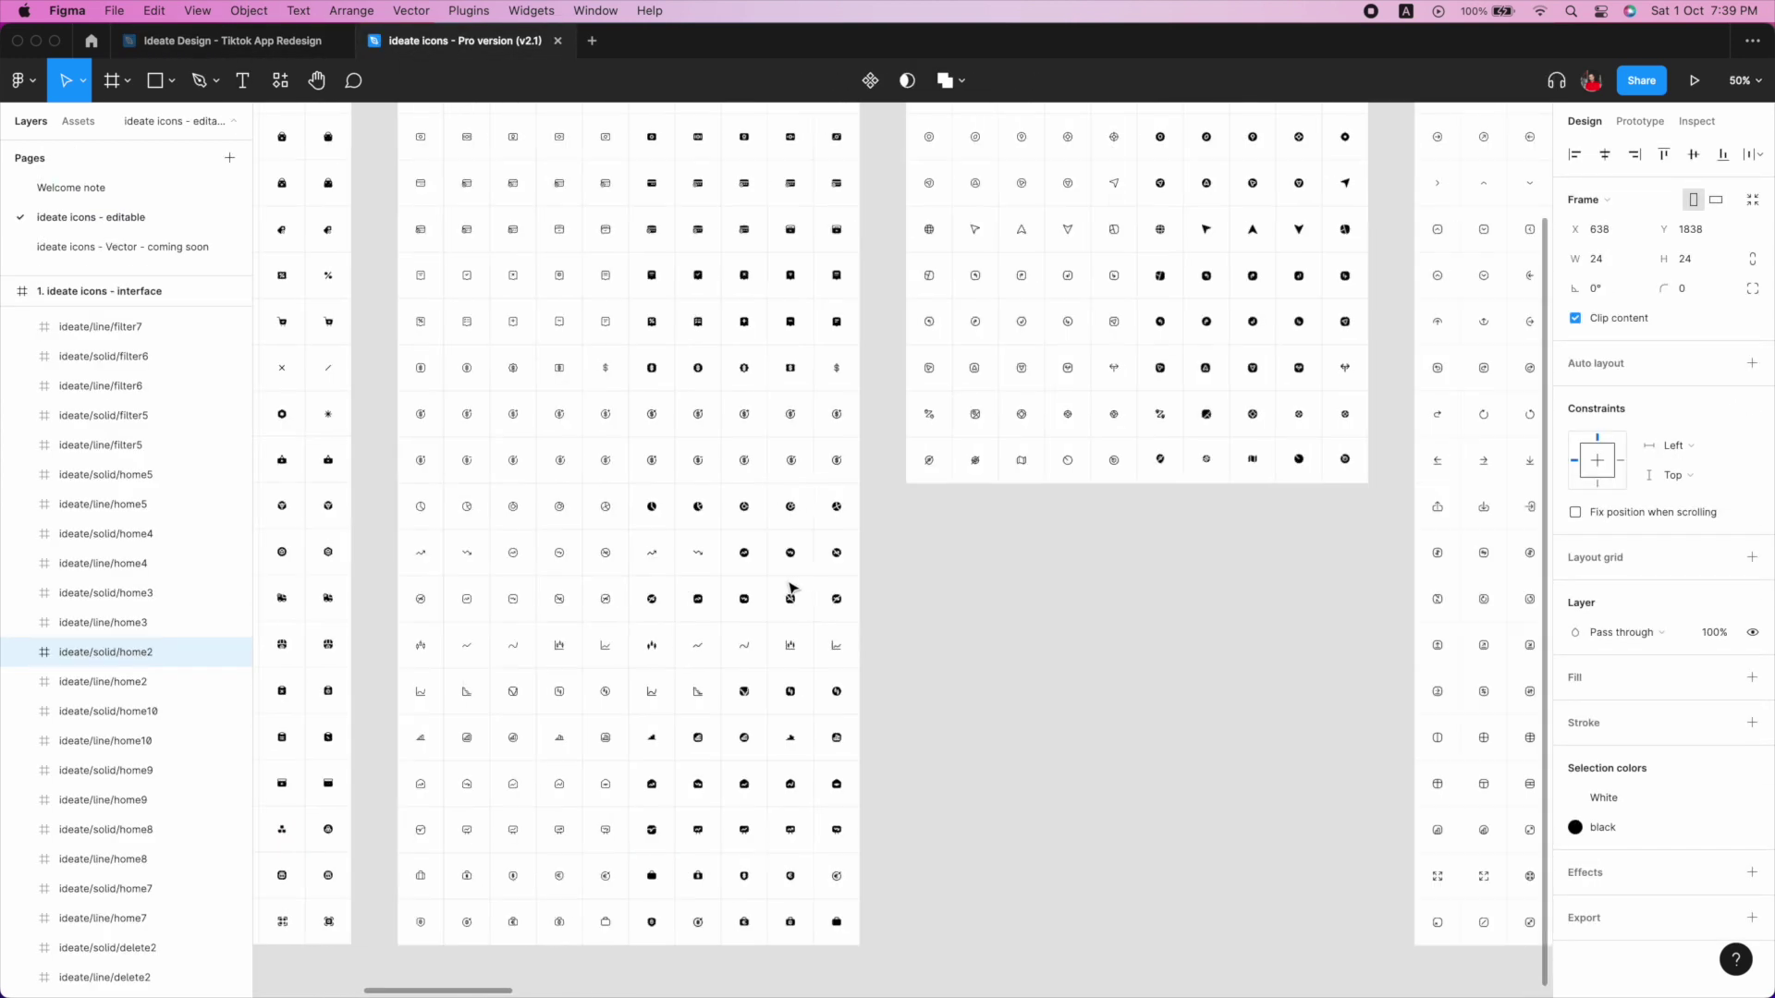
scroll(790, 588, up, 5)
scroll(790, 588, right, 5)
scroll(791, 588, right, 5)
scroll(791, 588, right, 5)
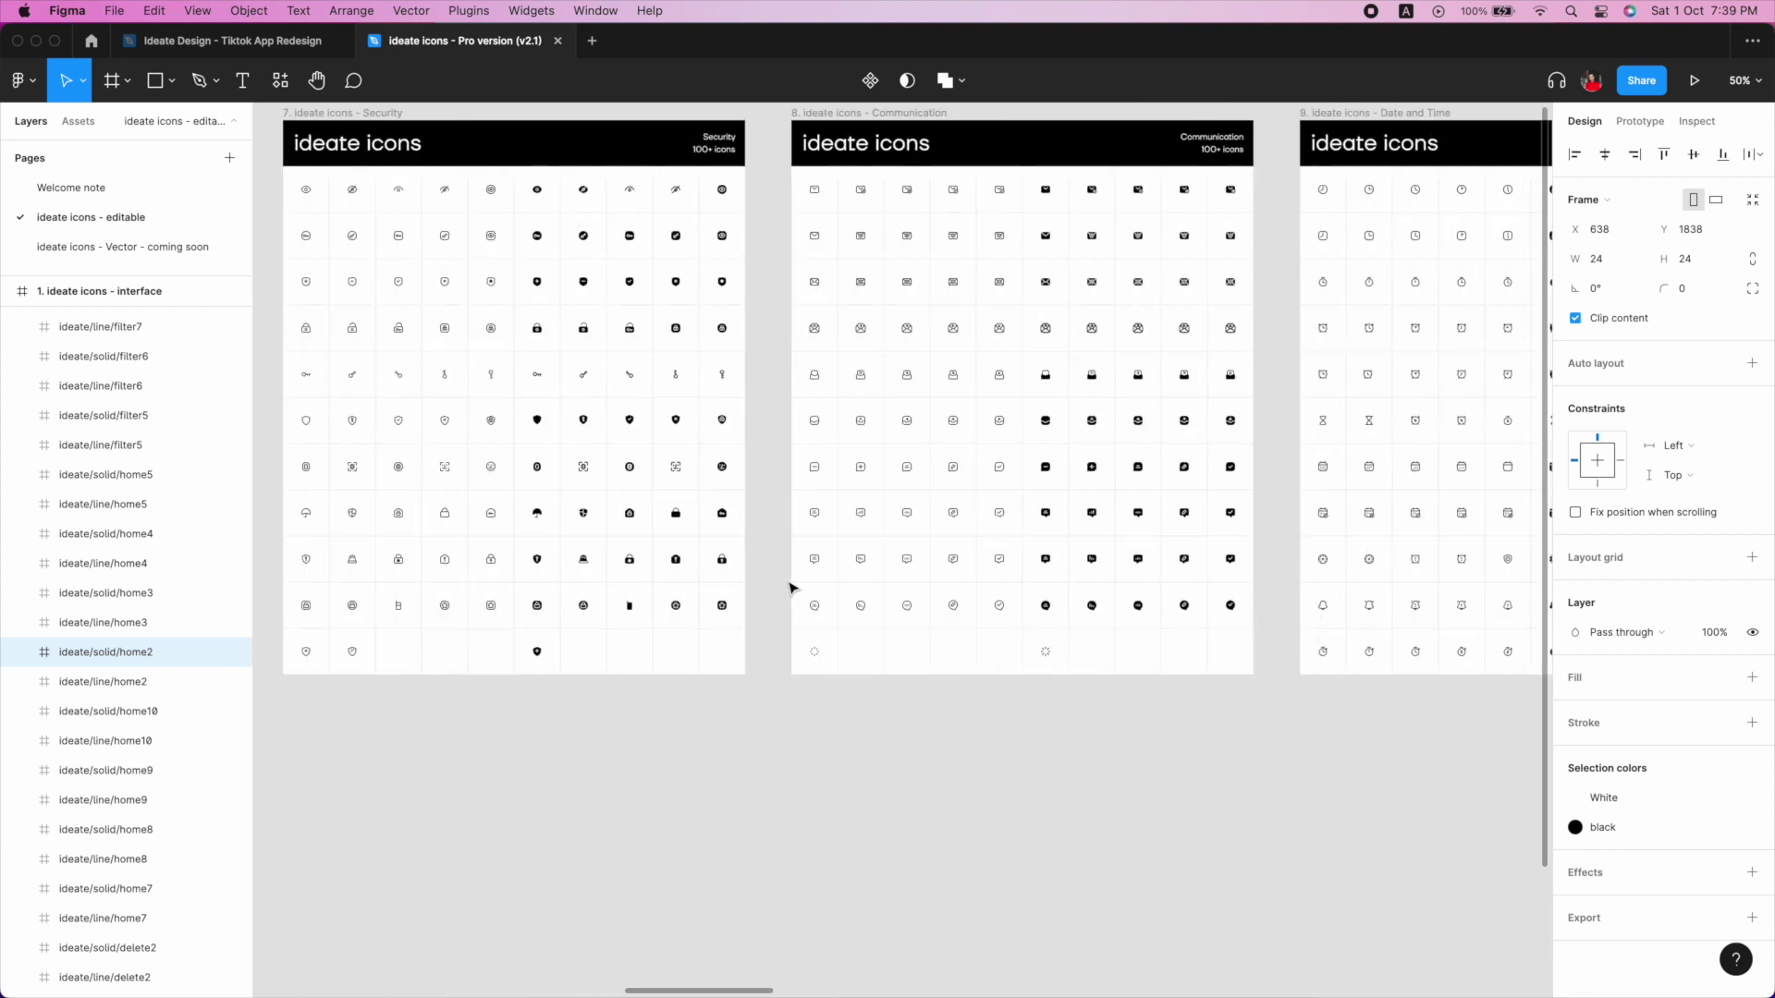
scroll(790, 588, right, 3)
click(799, 380)
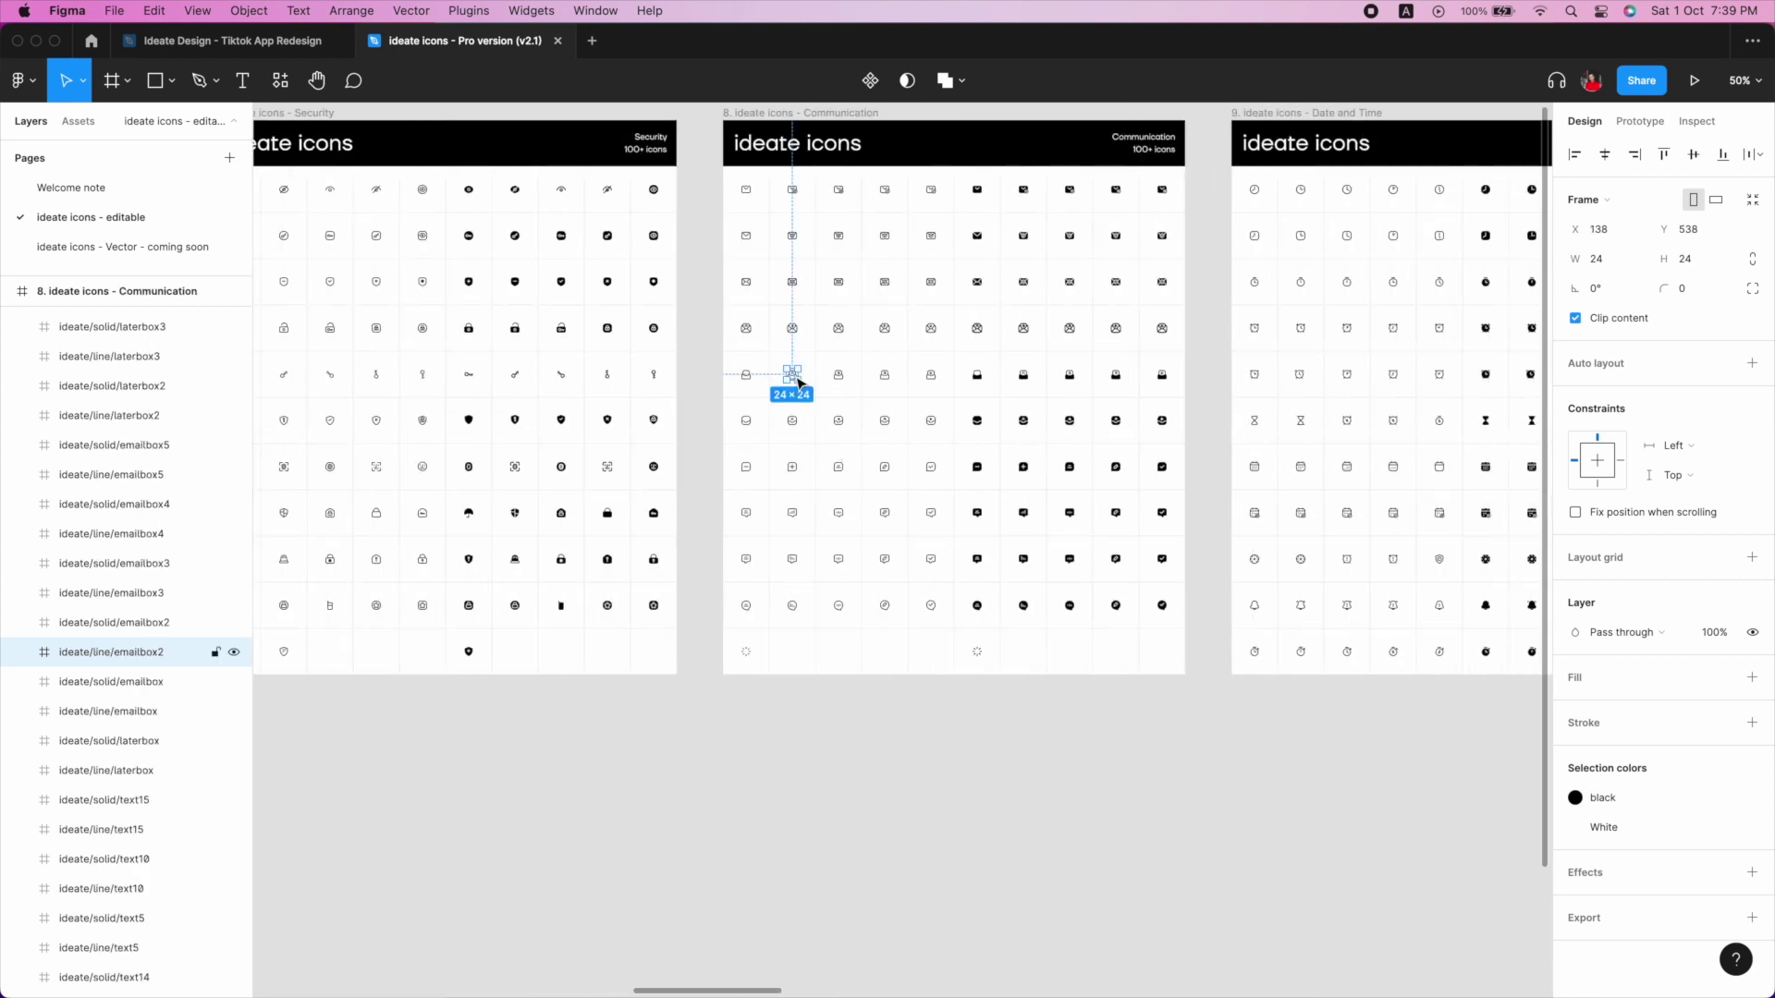
key(super+c)
click(231, 41)
click(721, 761)
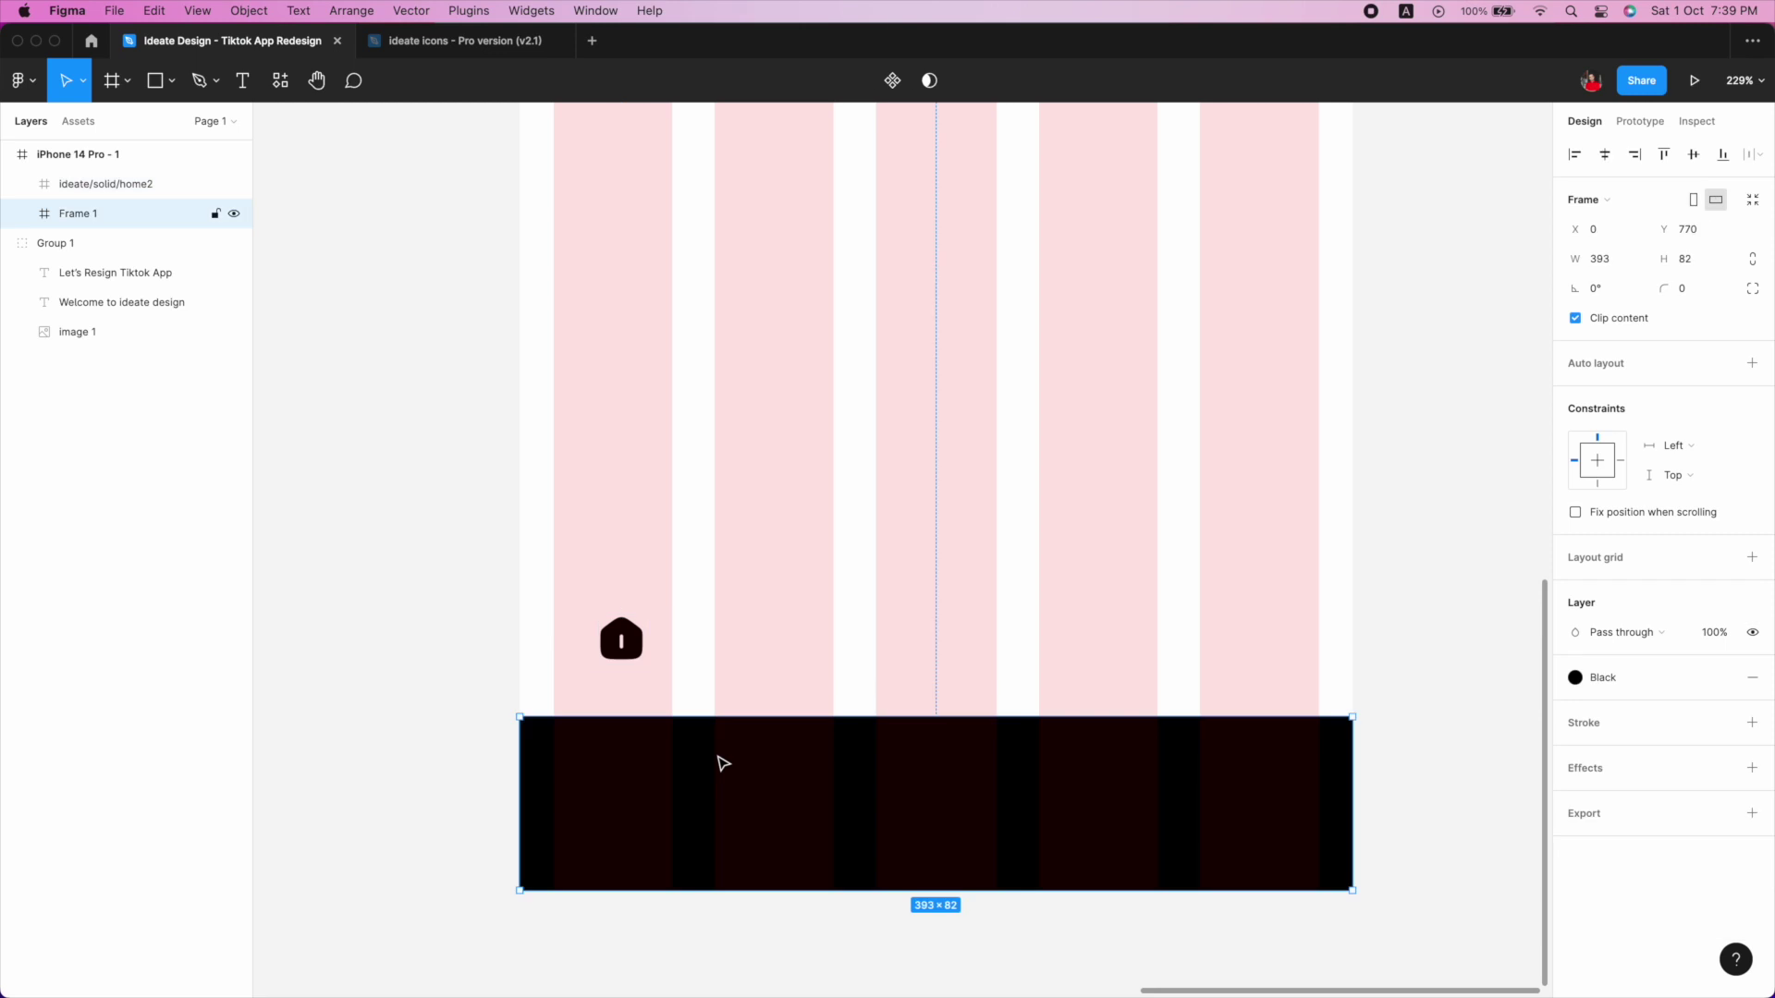
key(super+v)
drag(852, 813, 700, 652)
Copy the profile icon and place it beside the inbox icon
click(467, 41)
scroll(1008, 462, right, 5)
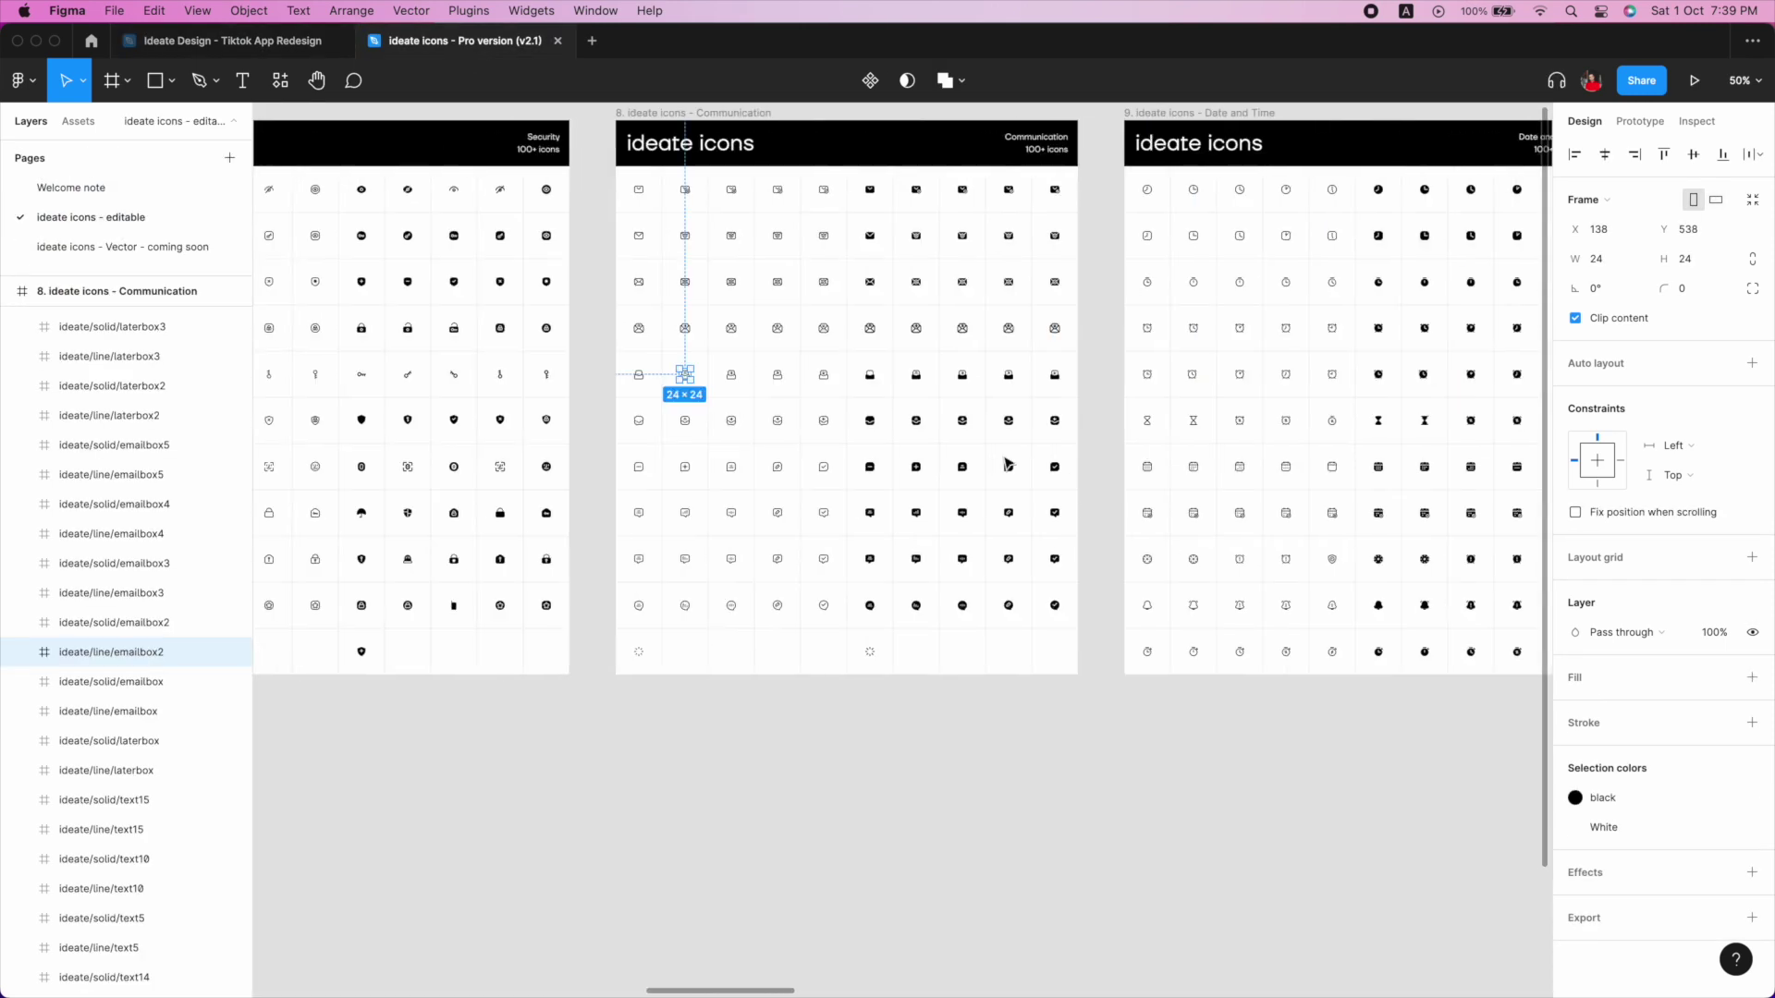
scroll(1008, 463, right, 10)
scroll(1008, 462, right, 10)
scroll(1008, 462, right, 10)
scroll(1007, 462, right, 10)
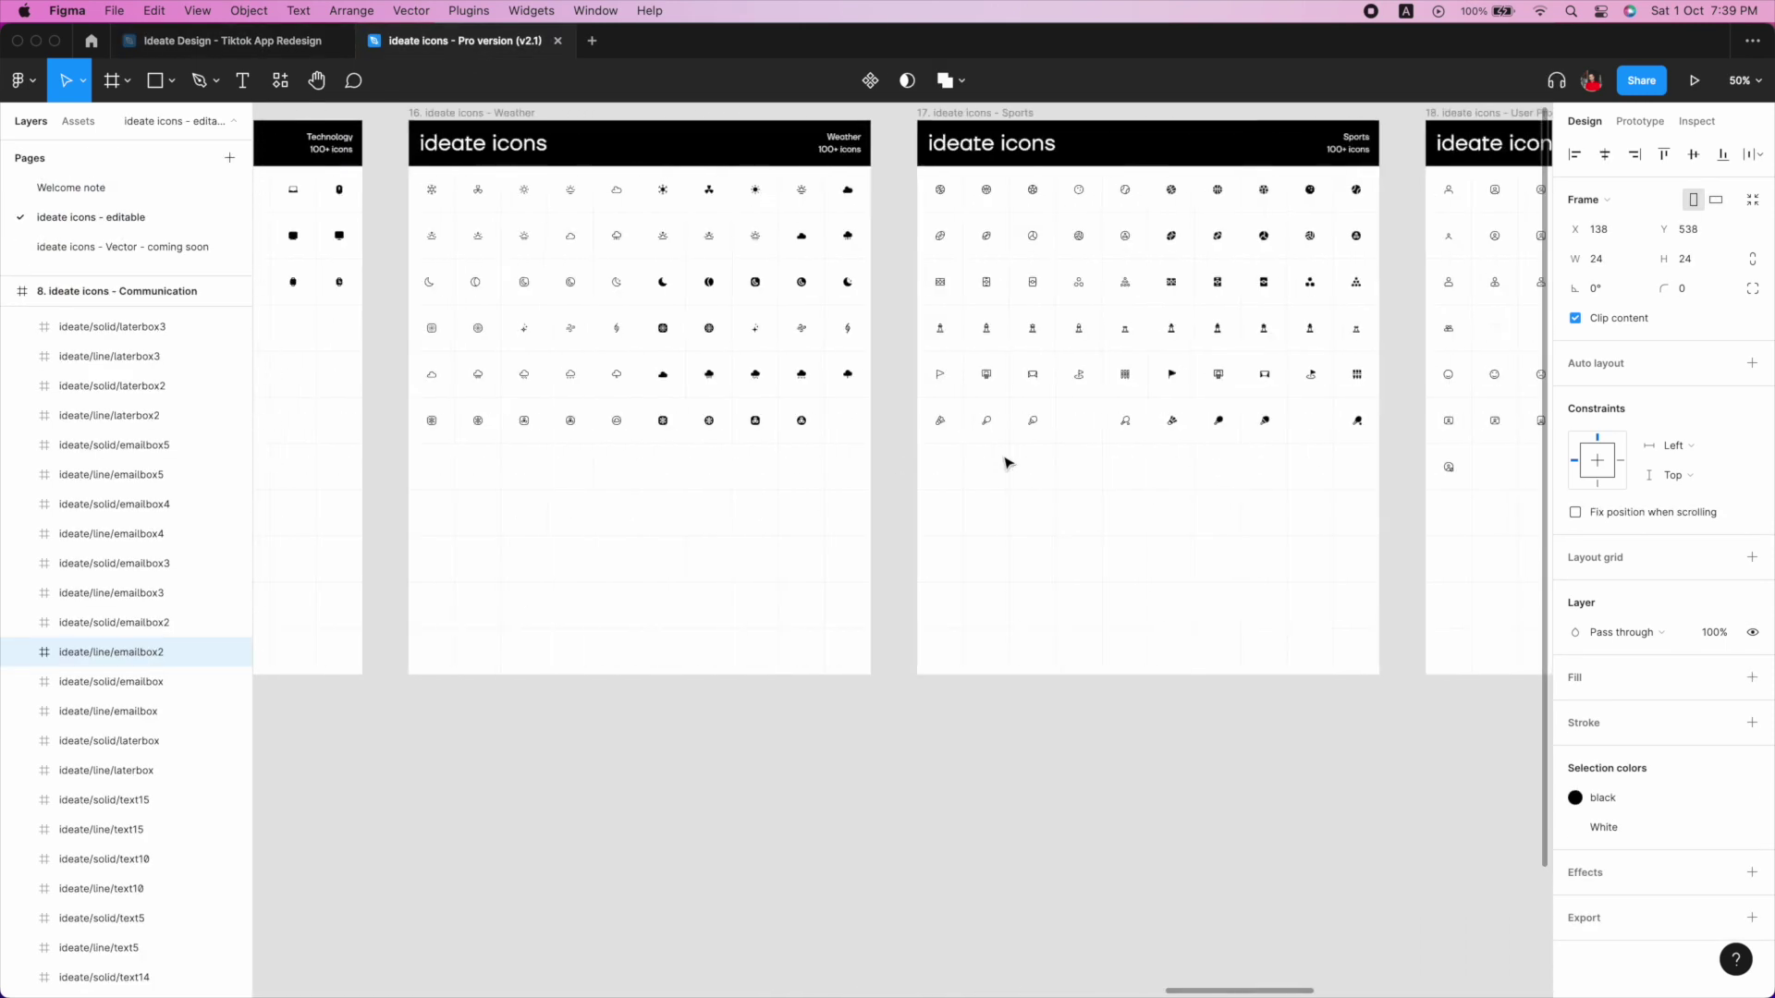
scroll(1008, 462, right, 10)
click(906, 235)
key(super+c)
click(231, 40)
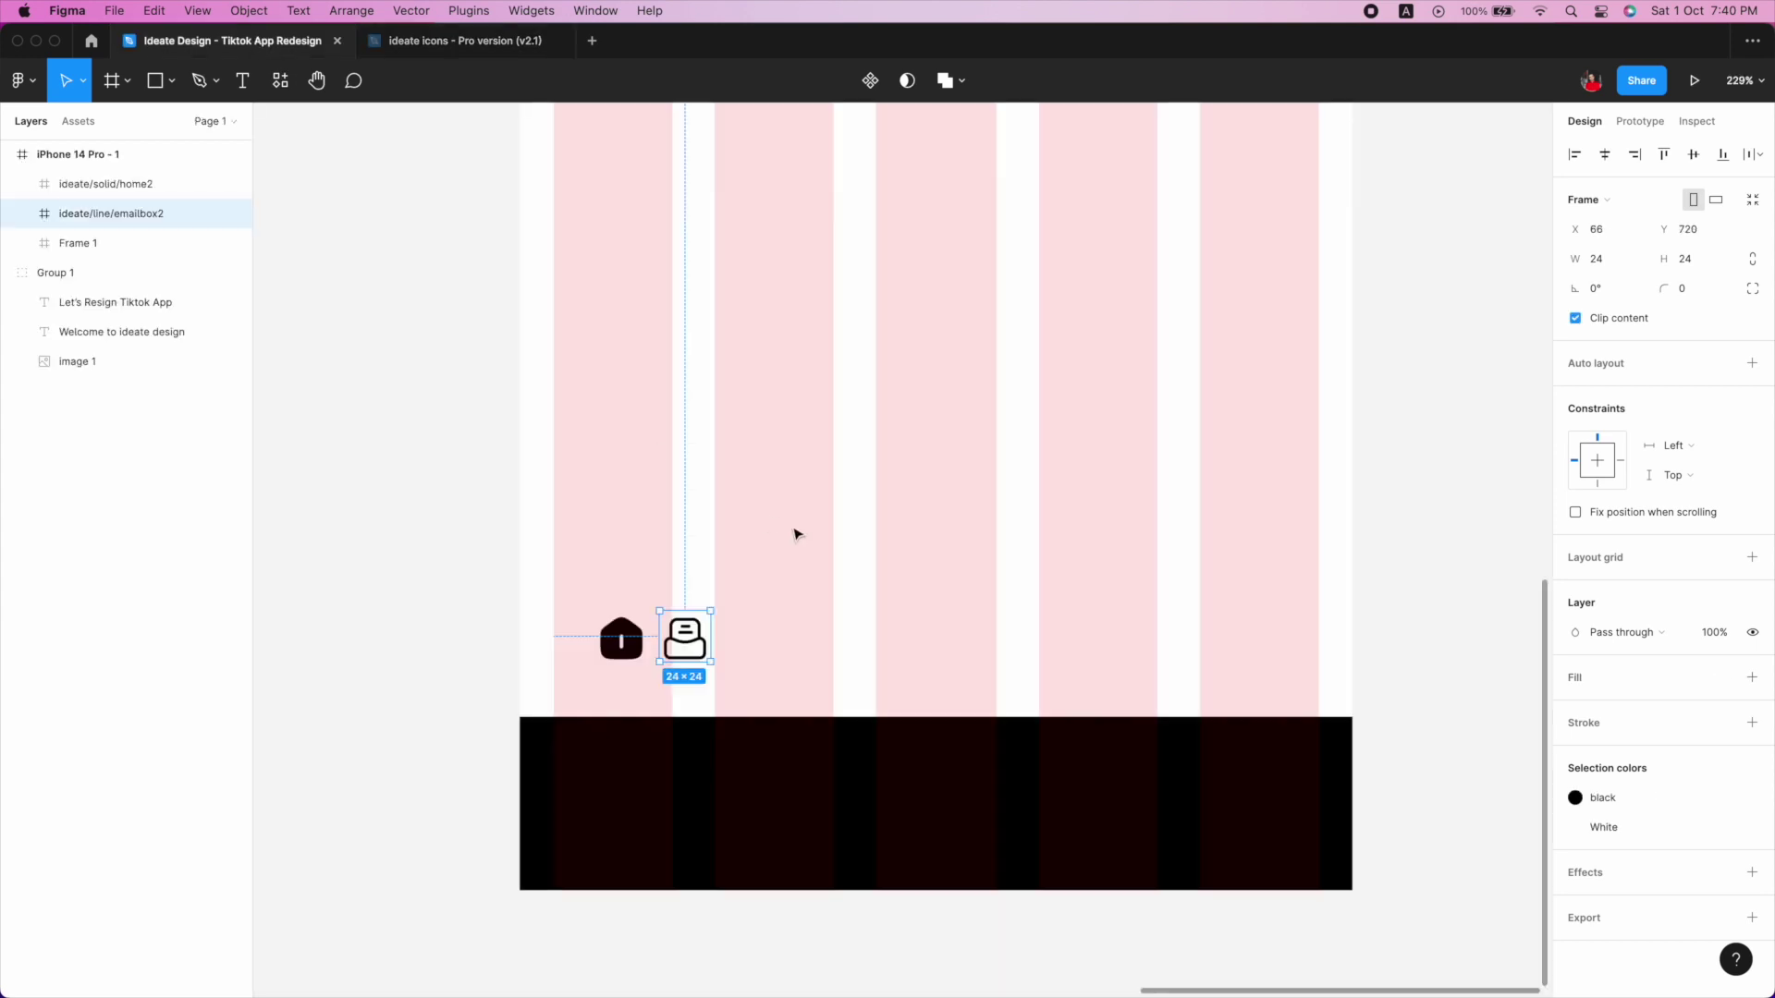
key(super+v)
drag(903, 548, 756, 620)
Copy the search icon and paste it into the TikTok redesign frame
click(453, 41)
scroll(897, 458, left, 5)
scroll(897, 457, left, 5)
scroll(895, 460, left, 5)
scroll(895, 460, left, 5)
scroll(894, 459, left, 5)
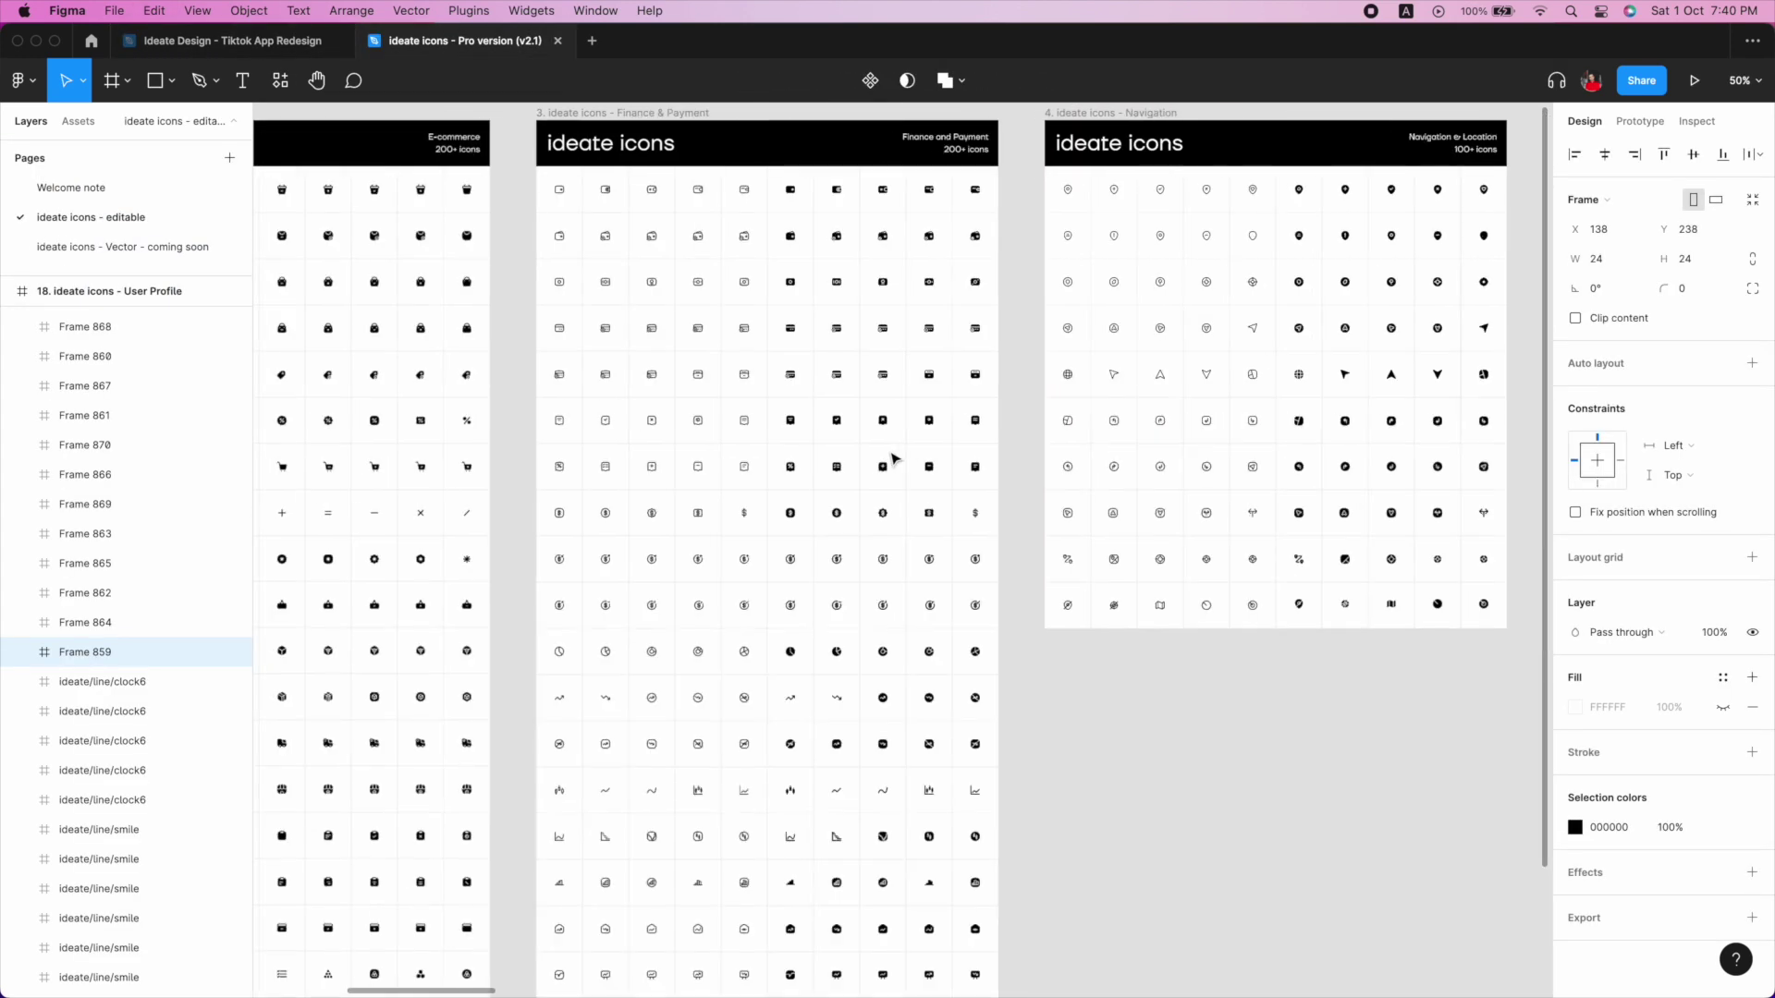
scroll(895, 459, left, 5)
scroll(895, 459, left, 5)
click(915, 196)
key(super+c)
key(ctrl+Tab)
key(super+v)
Subtract the inner shape from the home icon with a boolean operation
drag(599, 552, 951, 649)
double_click(626, 650)
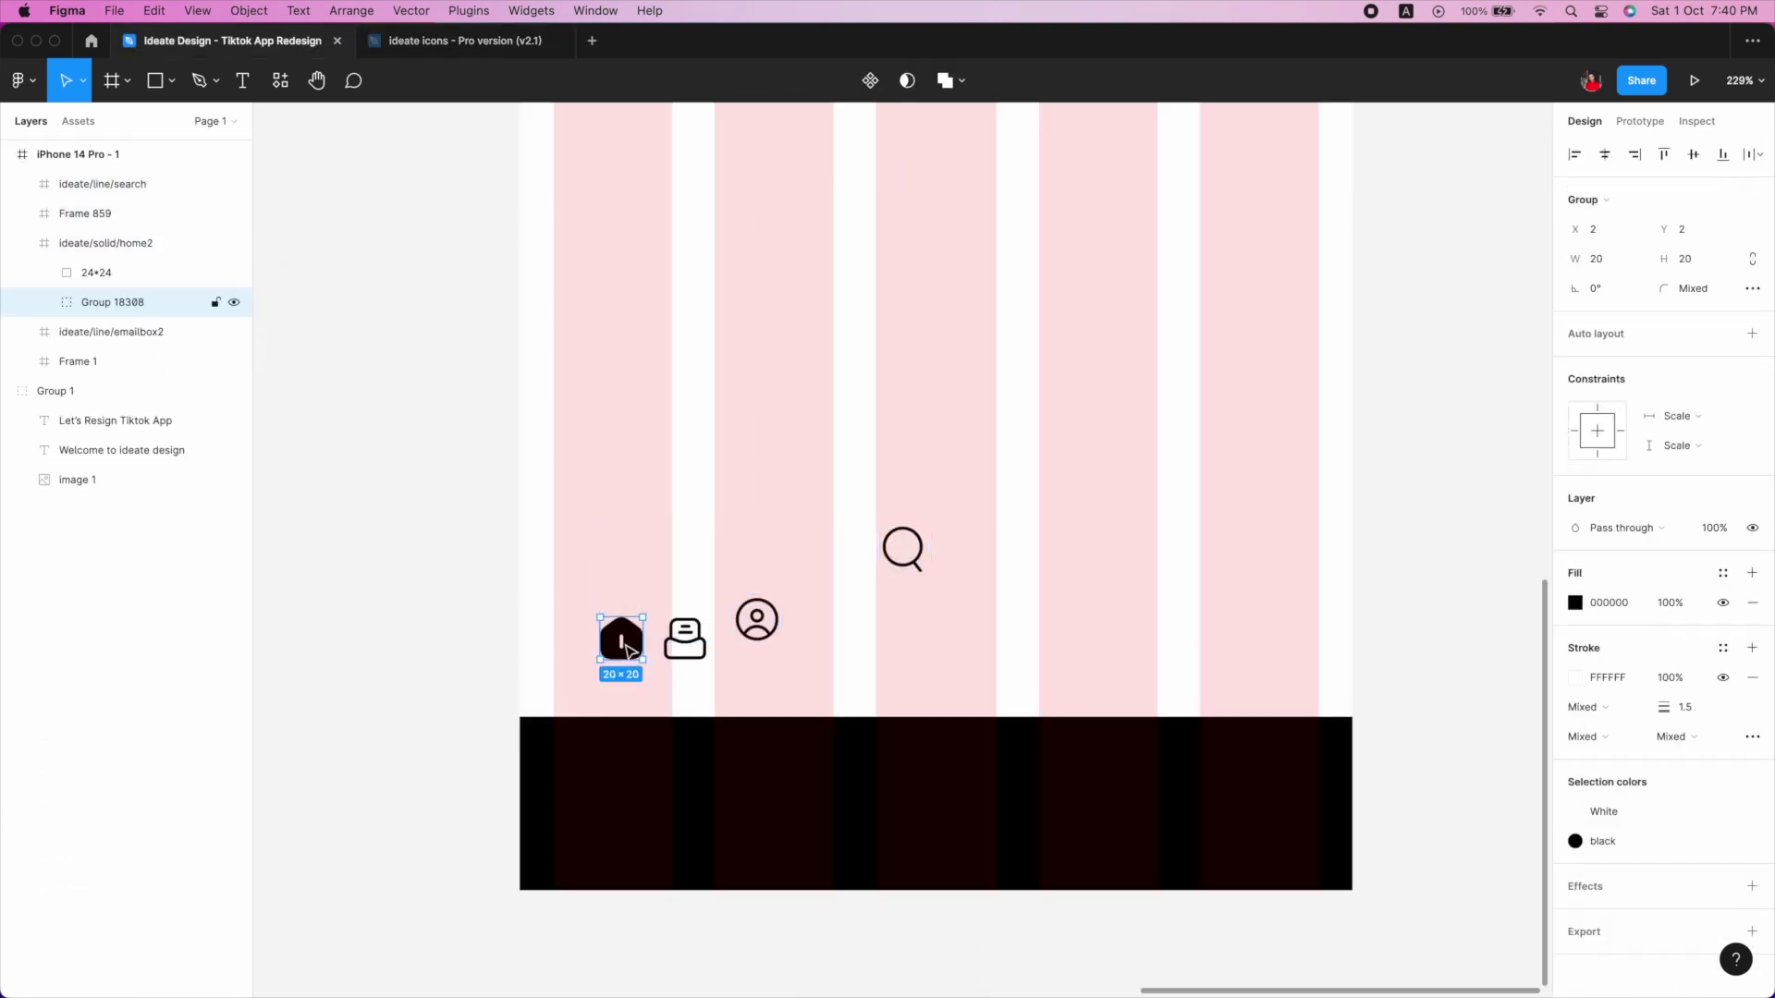
click(962, 81)
click(949, 148)
Centre the four icon frames on each other and resize them to about 32 pixels
drag(614, 507, 924, 638)
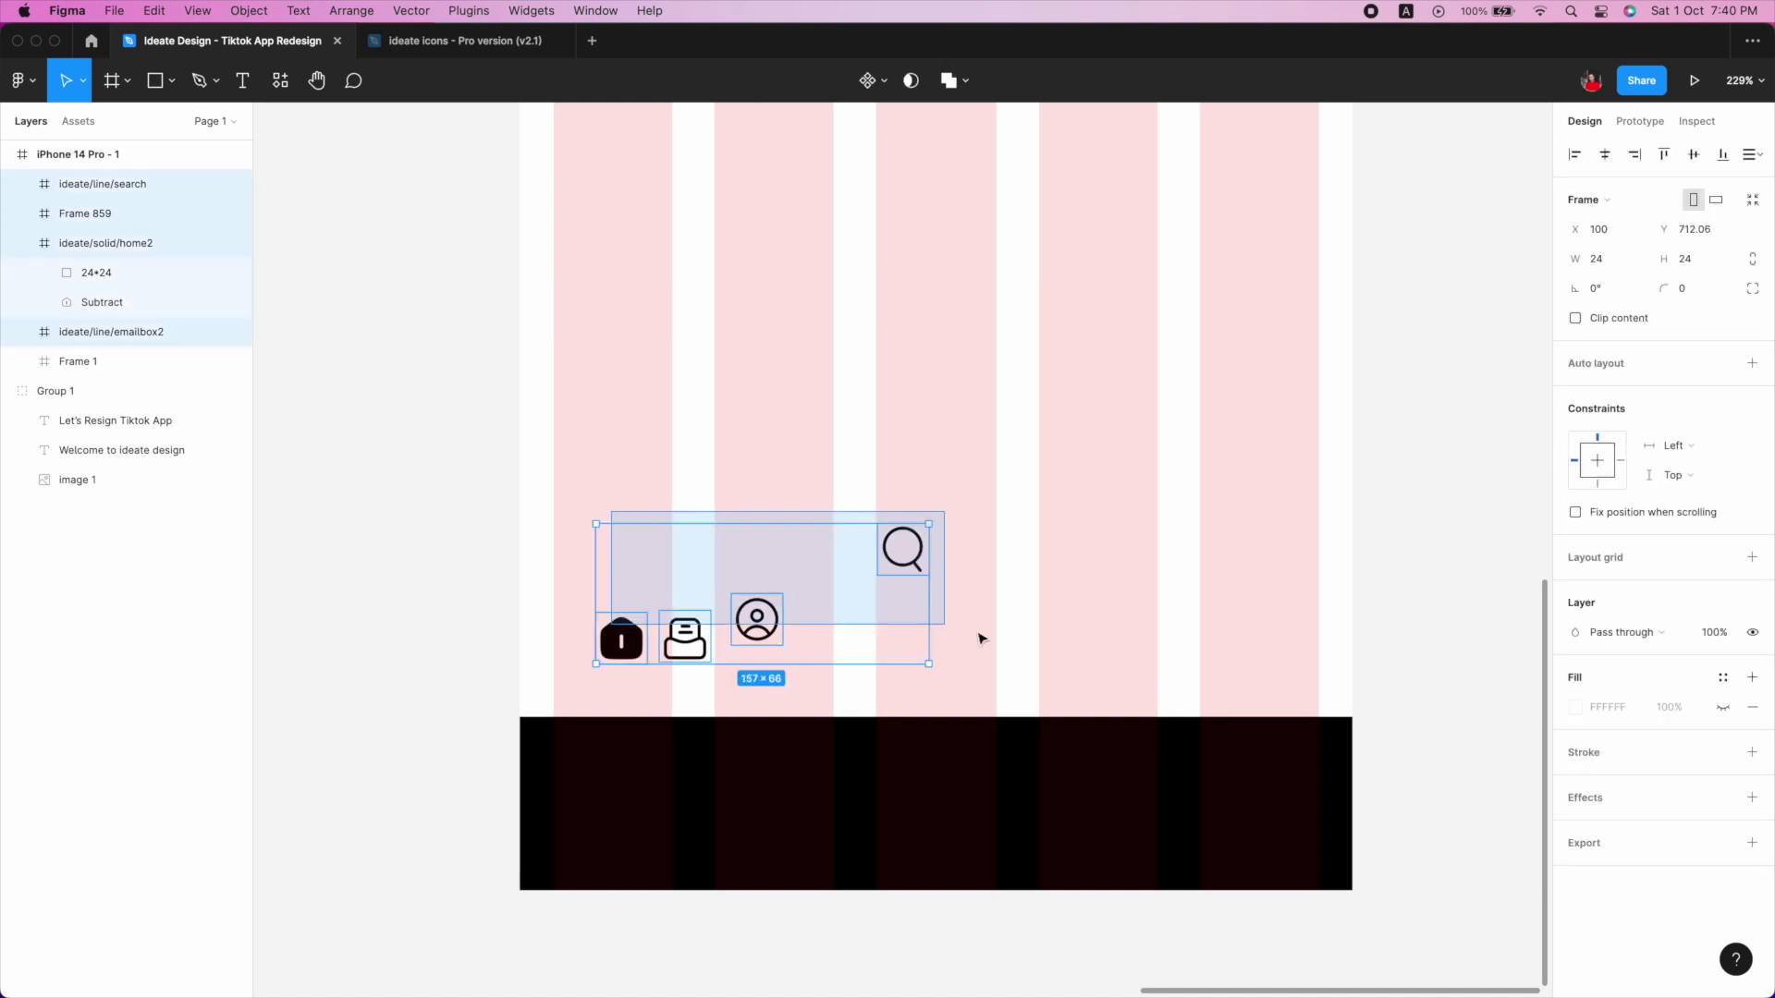
click(1605, 155)
click(1694, 154)
drag(761, 616, 763, 636)
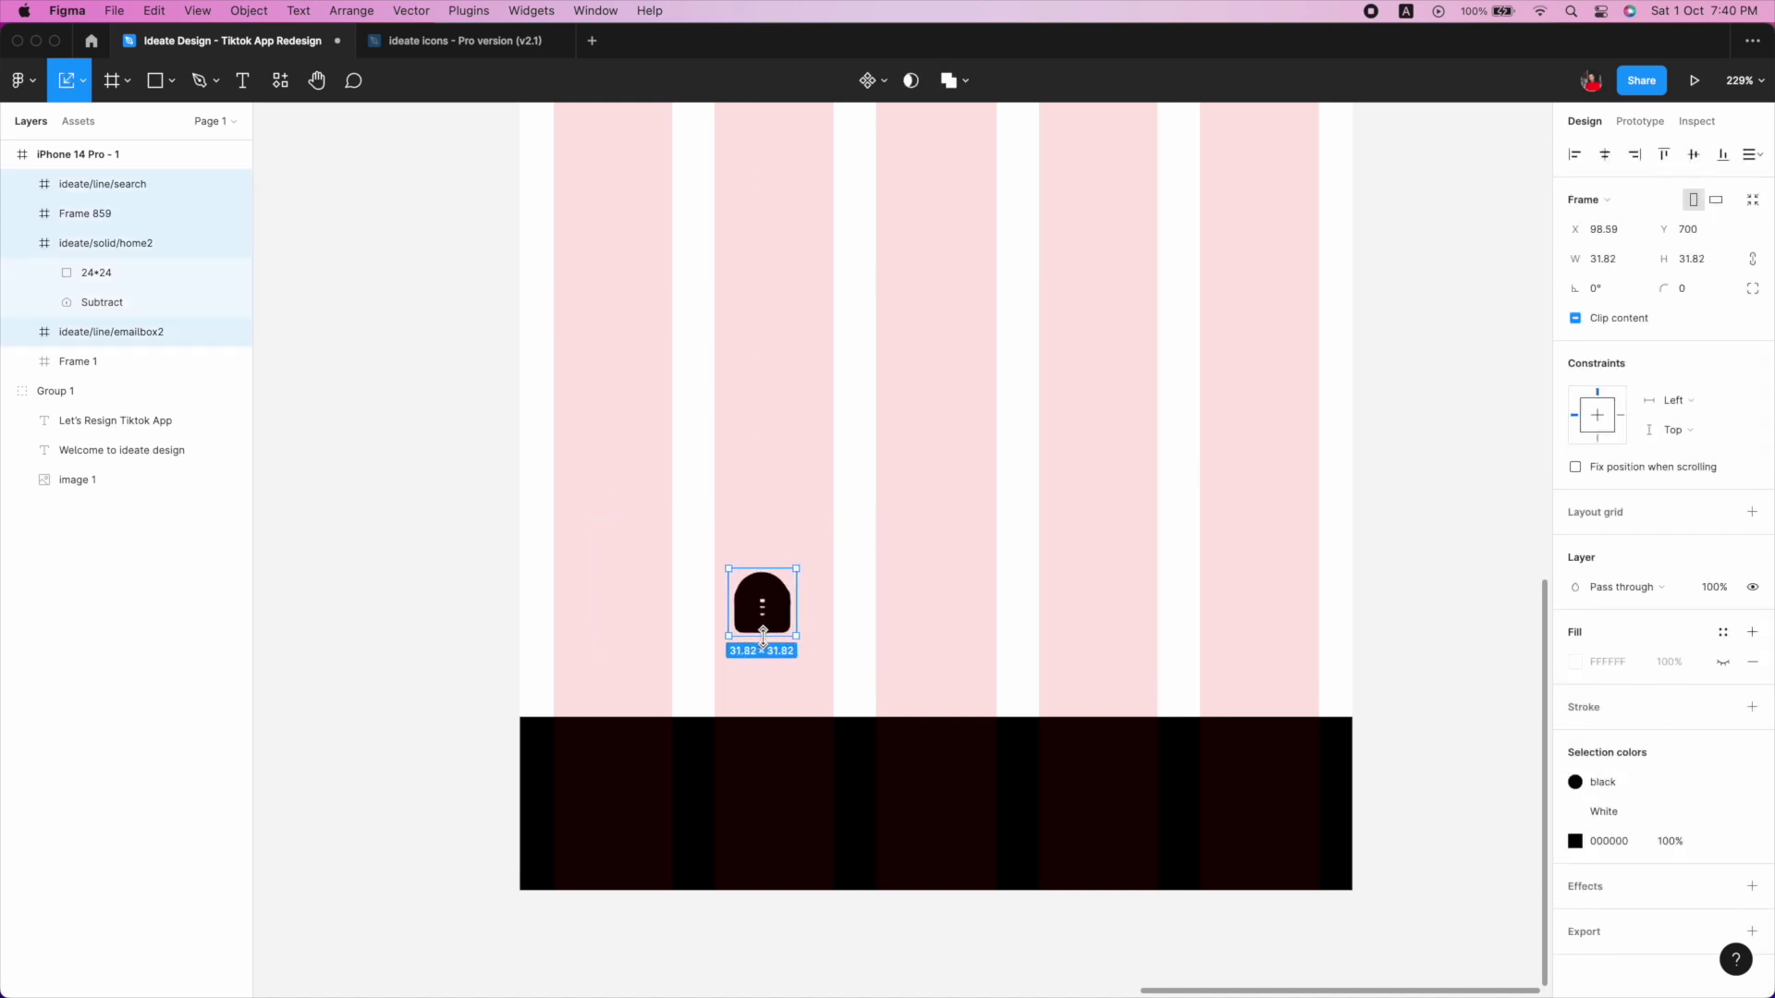
drag(1574, 269, 1534, 297)
scroll(745, 662, up, 3)
scroll(700, 722, up, 3)
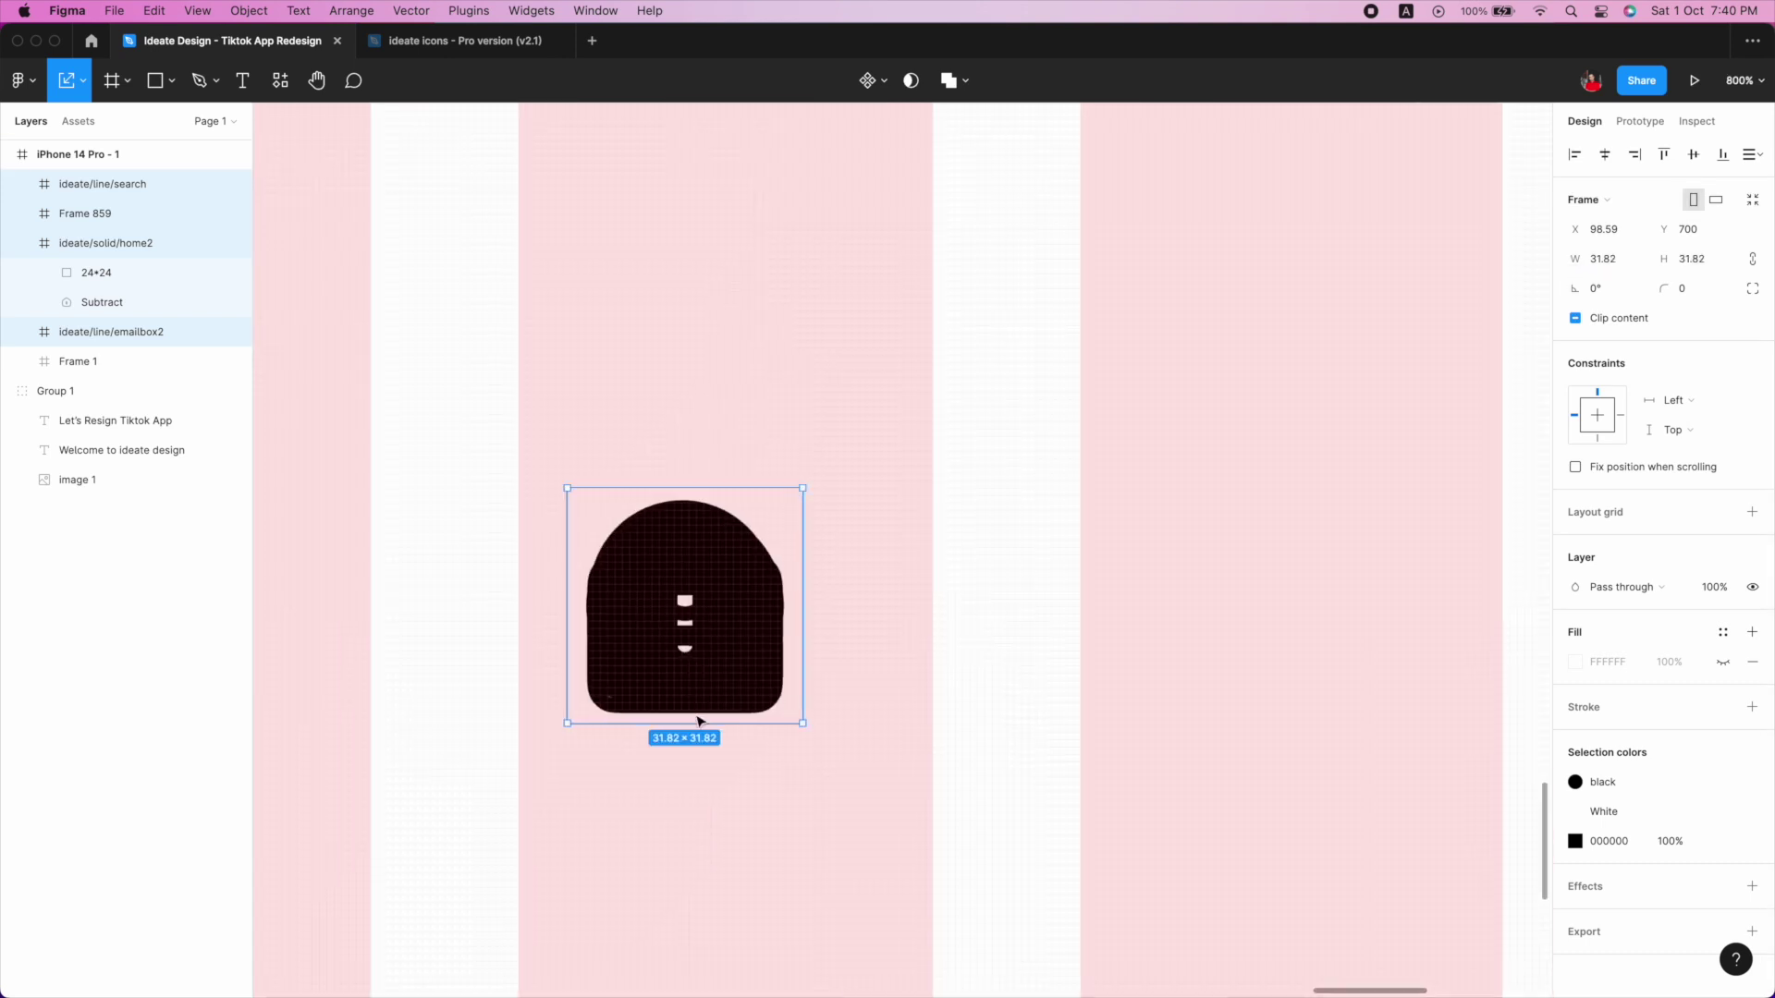
drag(669, 725, 668, 725)
scroll(685, 783, down, 5)
Recolour the icons' black parts with the White colour style
click(785, 555)
click(844, 554)
click(1618, 782)
click(1410, 953)
click(1608, 841)
click(1410, 953)
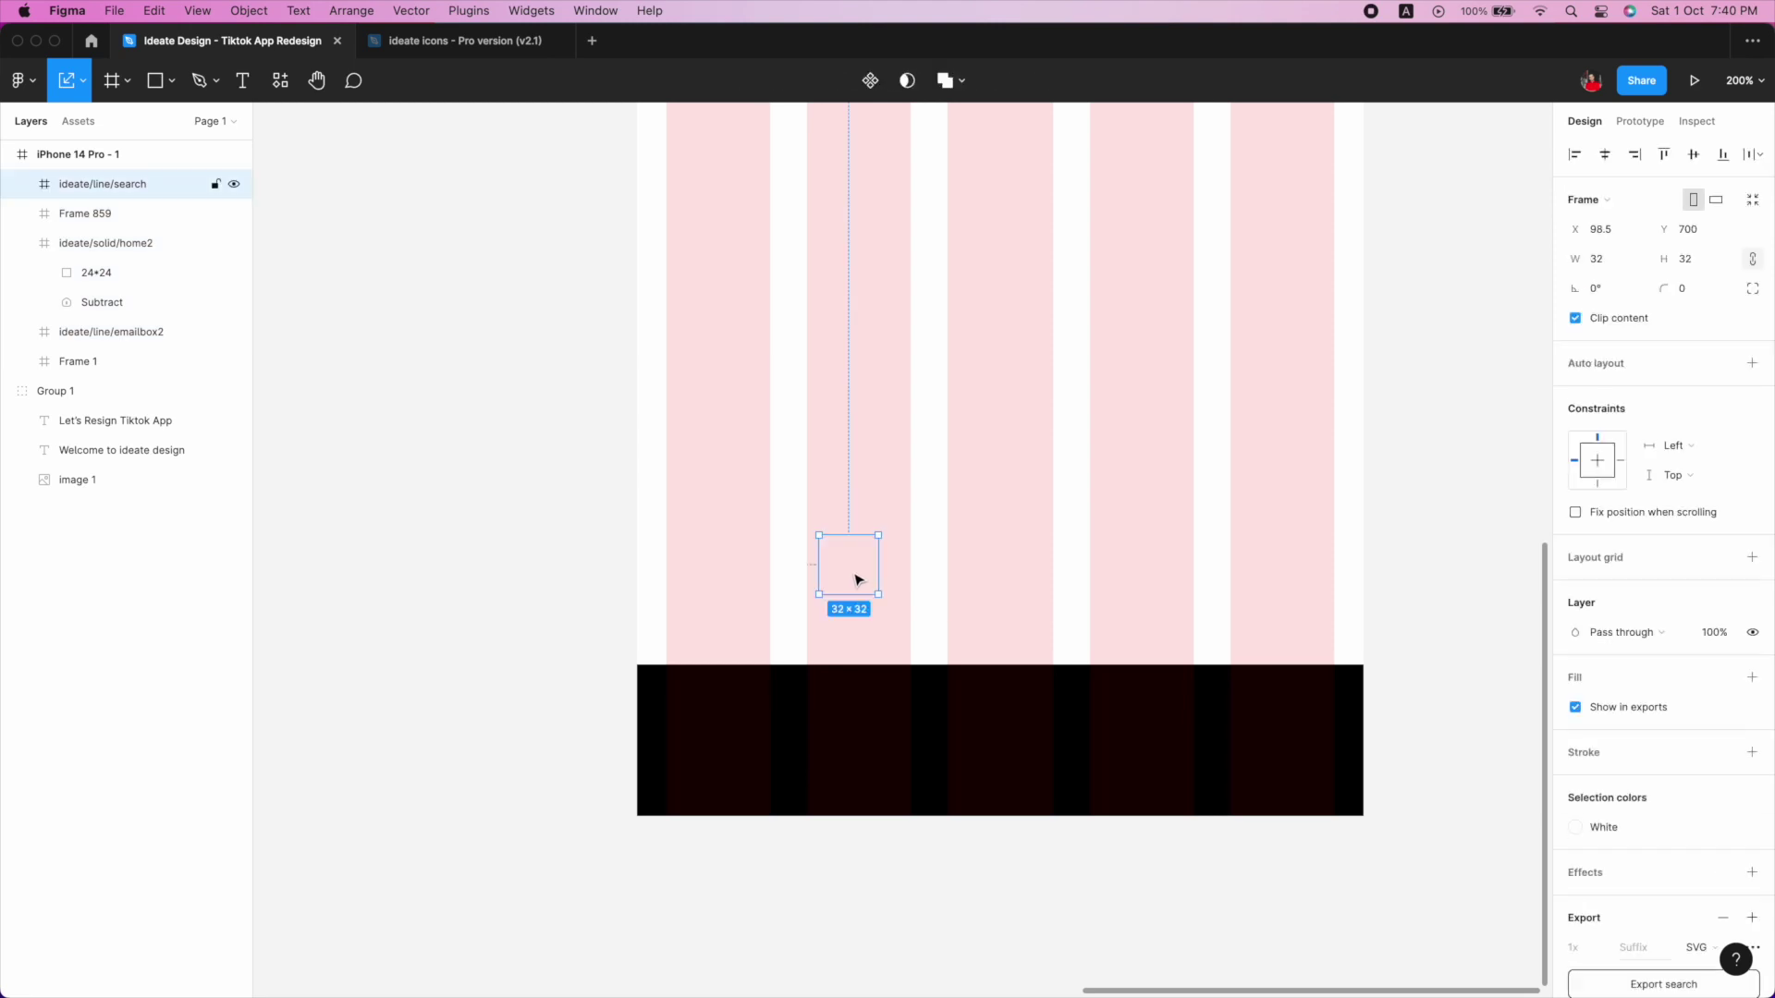
Move the home, search, inbox and profile icons into the black bottom bar
drag(856, 583, 812, 739)
drag(851, 551, 814, 717)
mouse_move(855, 518)
mouse_down()
mouse_move(773, 702)
mouse_move(698, 766)
mouse_up()
mouse_move(801, 555)
mouse_down()
mouse_move(900, 587)
mouse_move(948, 724)
mouse_move(1273, 737)
mouse_up()
drag(1058, 736, 1144, 737)
mouse_move(810, 736)
mouse_down()
mouse_move(850, 731)
mouse_move(745, 740)
mouse_up()
Wrap home with search, and inbox with profile, into two auto-layout pairs
click(852, 725)
shift+click(716, 735)
key(shift+a)
drag(1574, 455, 1583, 455)
click(1144, 737)
shift+click(1273, 737)
key(shift+a)
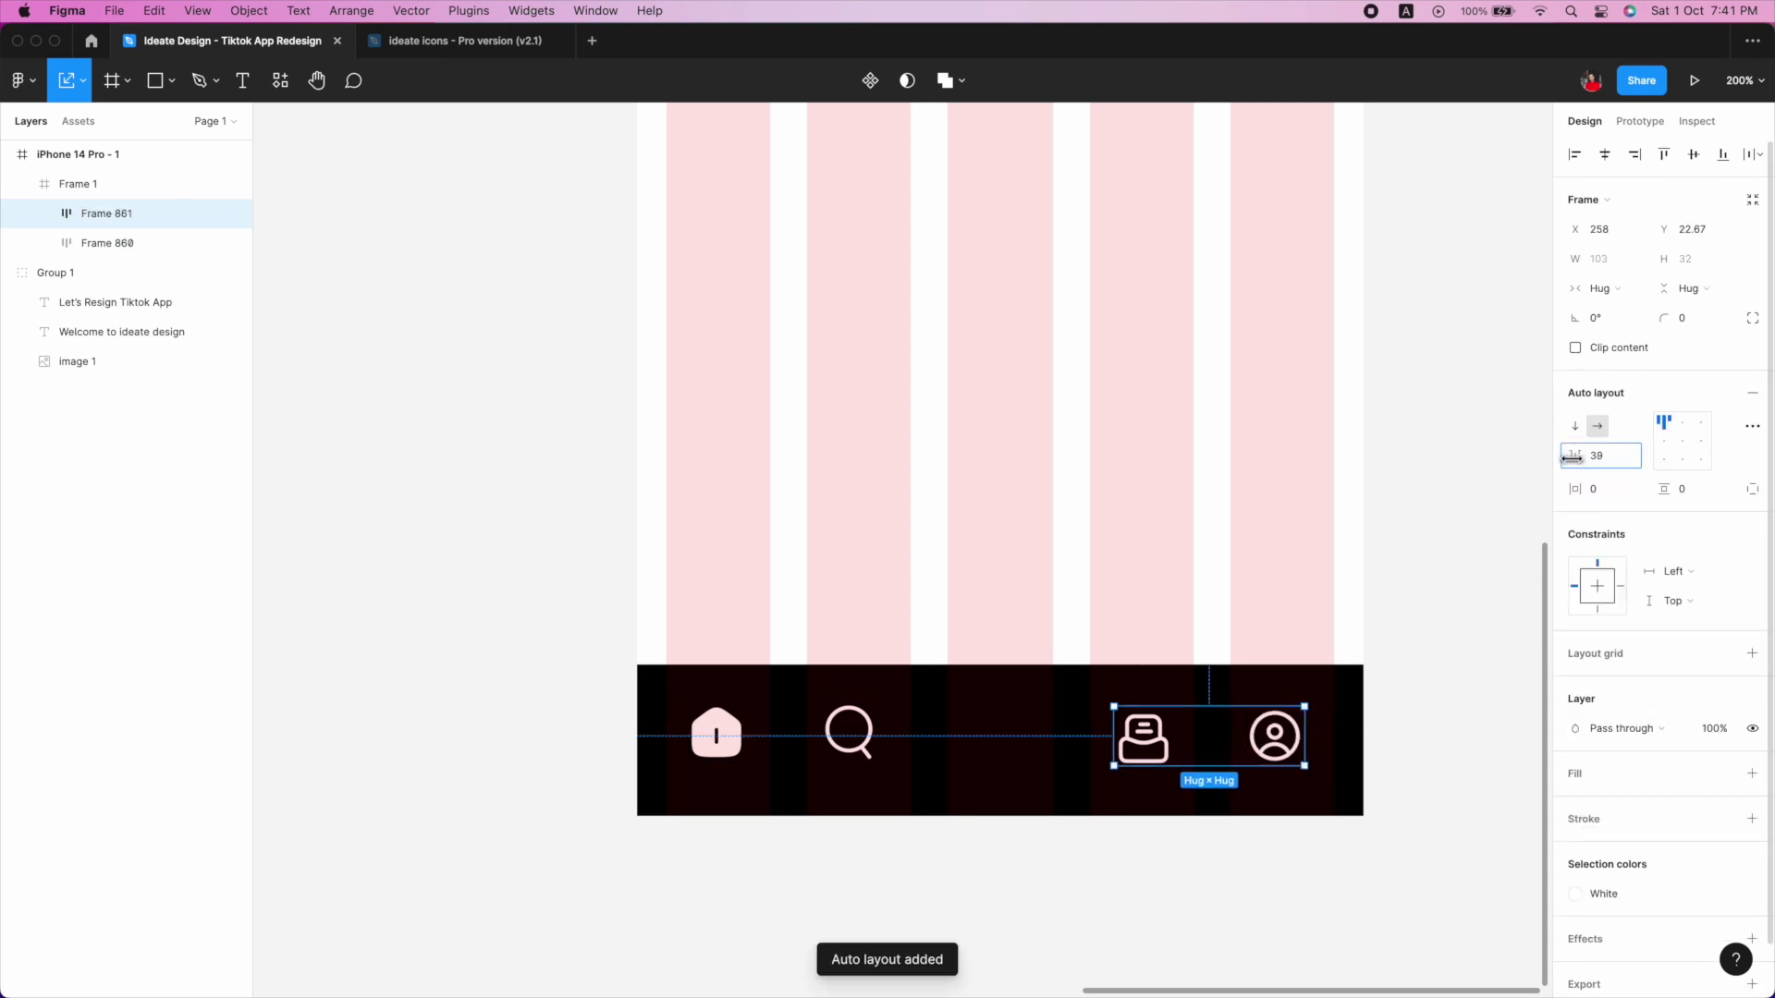
click(1156, 574)
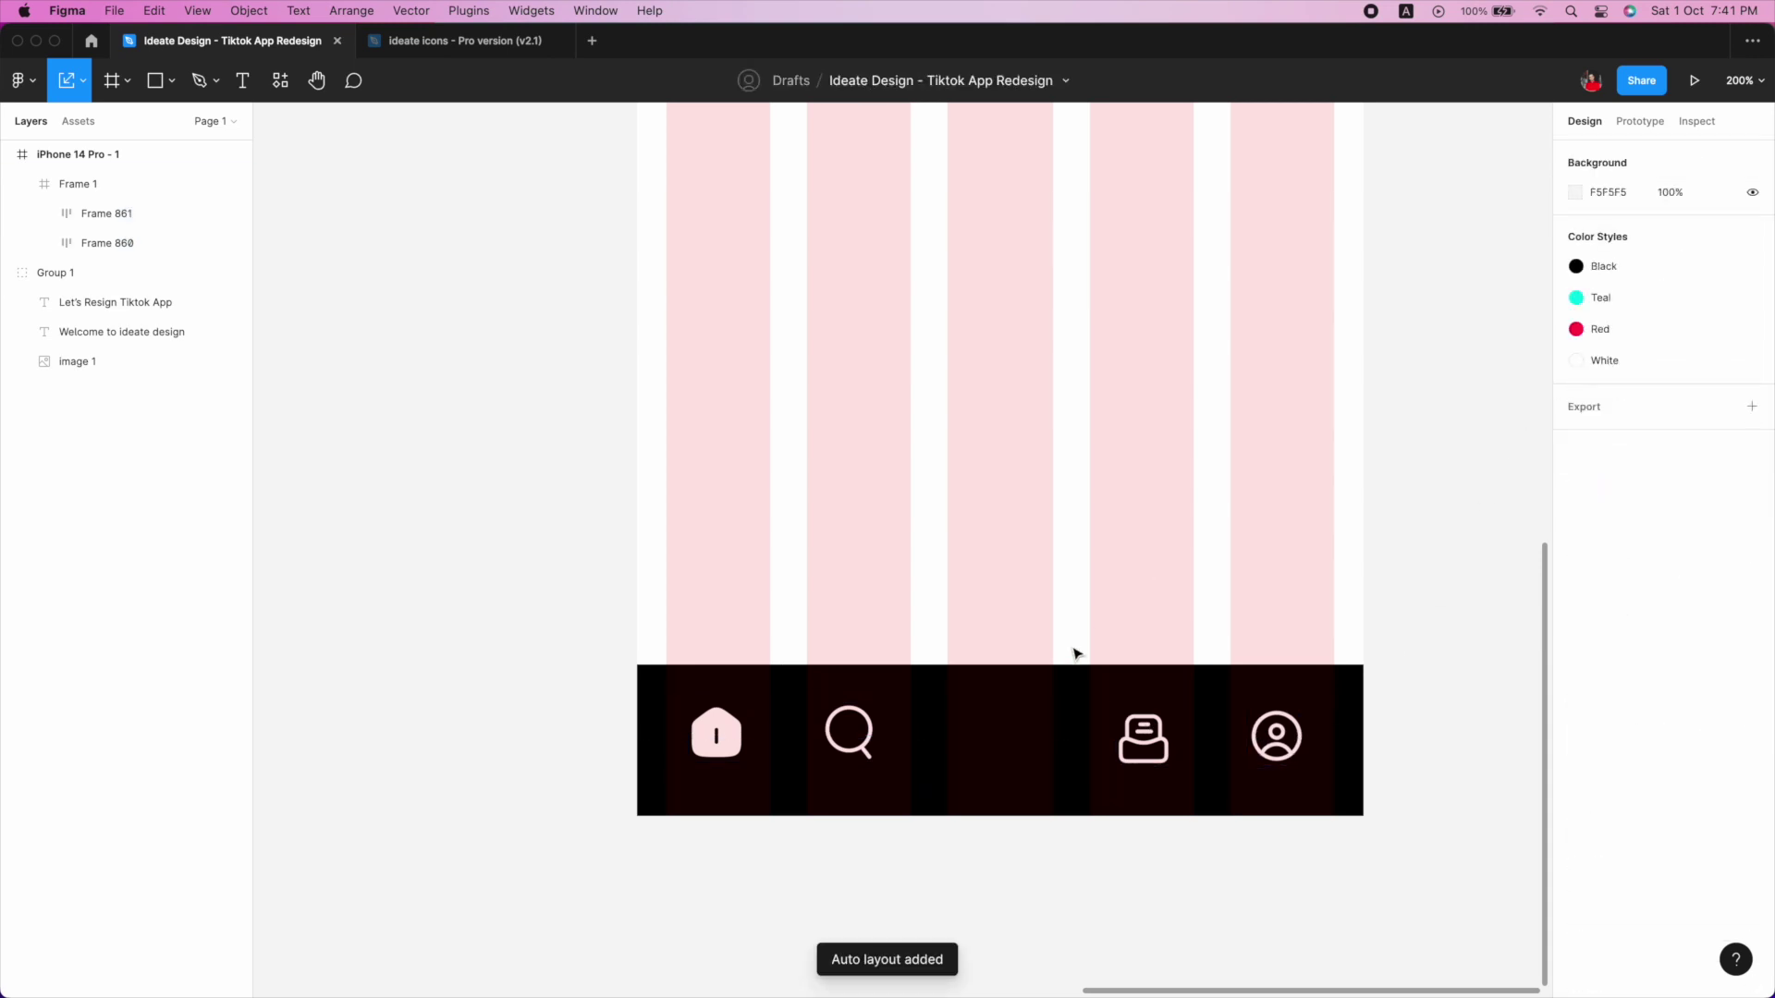
Draw a frame in the bar's centre gap sized 44×28 with corner radius 9
click(122, 84)
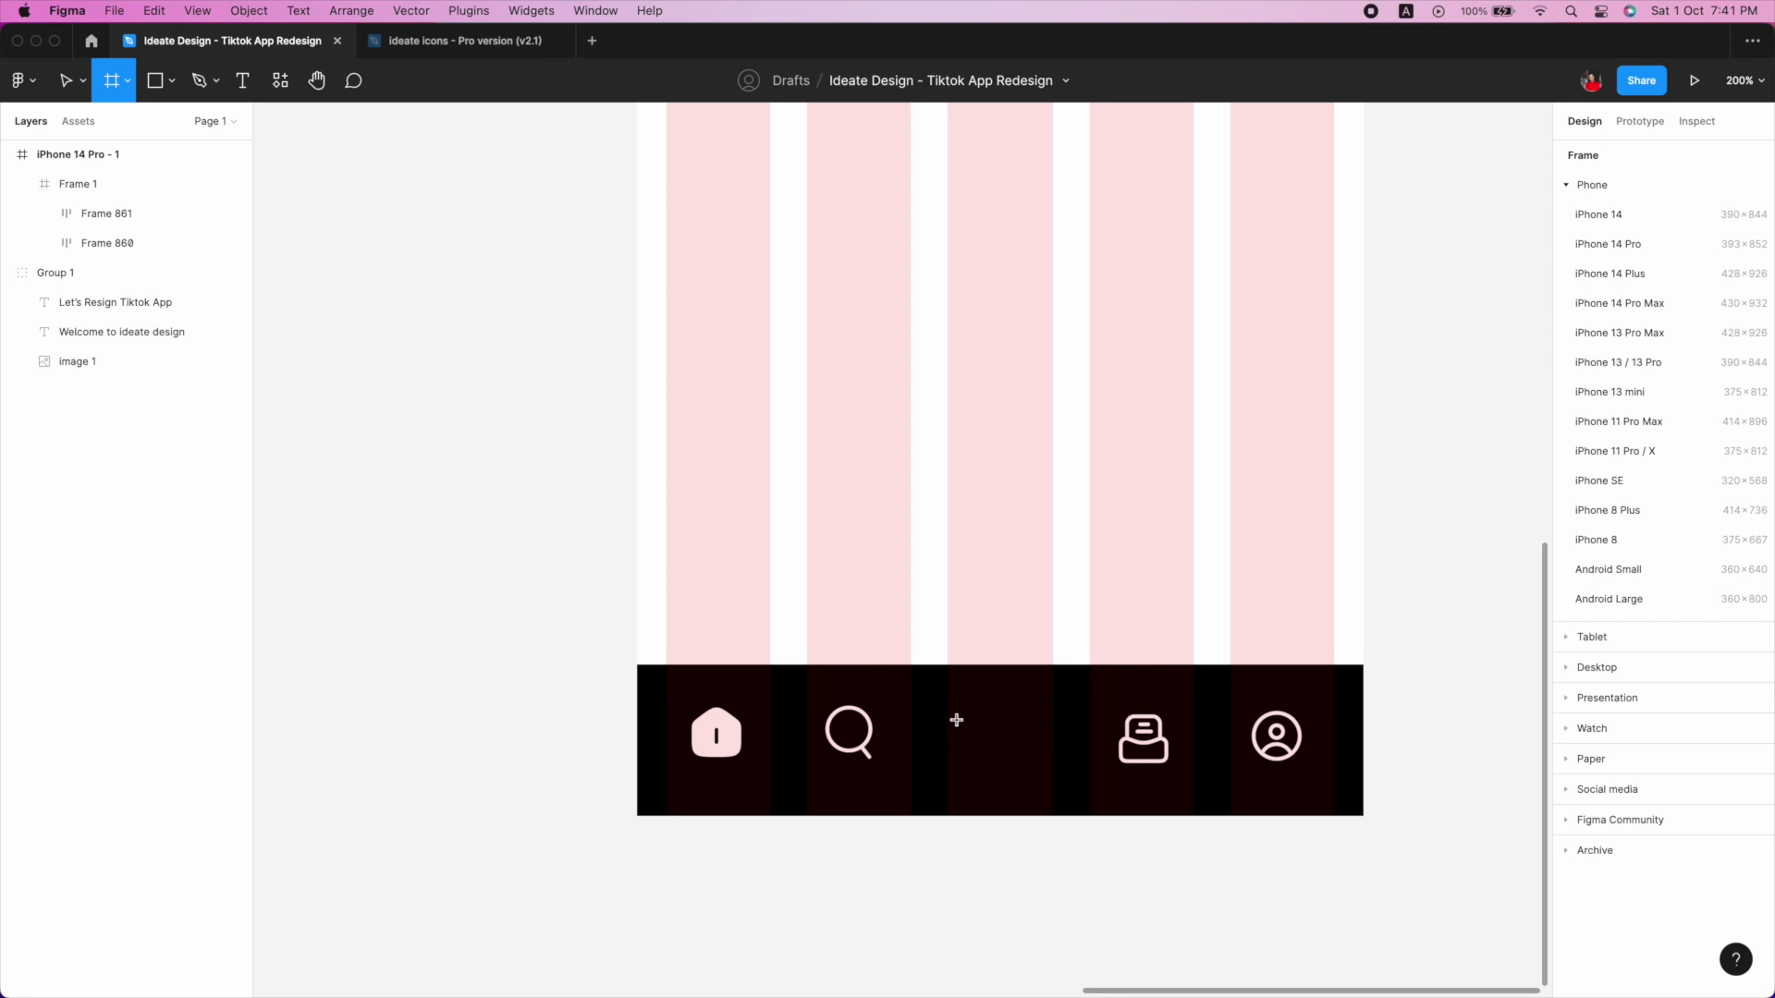
drag(957, 720, 1034, 763)
click(1602, 262)
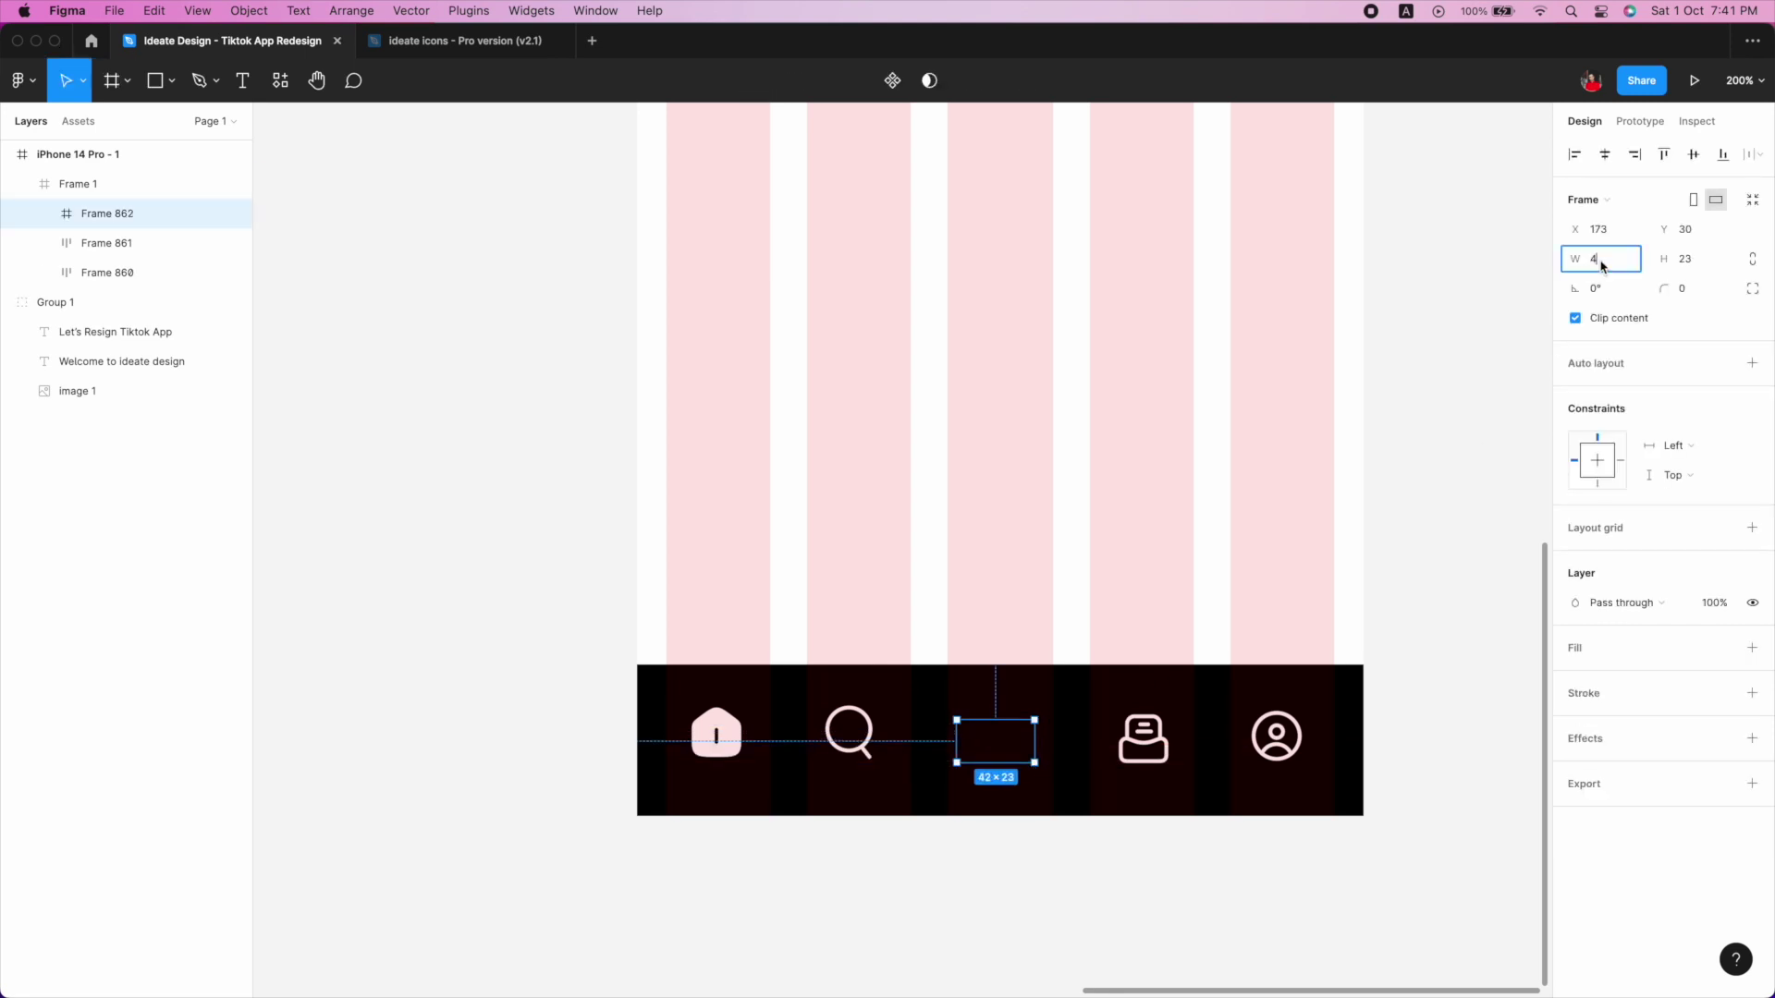
text(4)
click(1702, 260)
text(8)
click(1700, 286)
text(9)
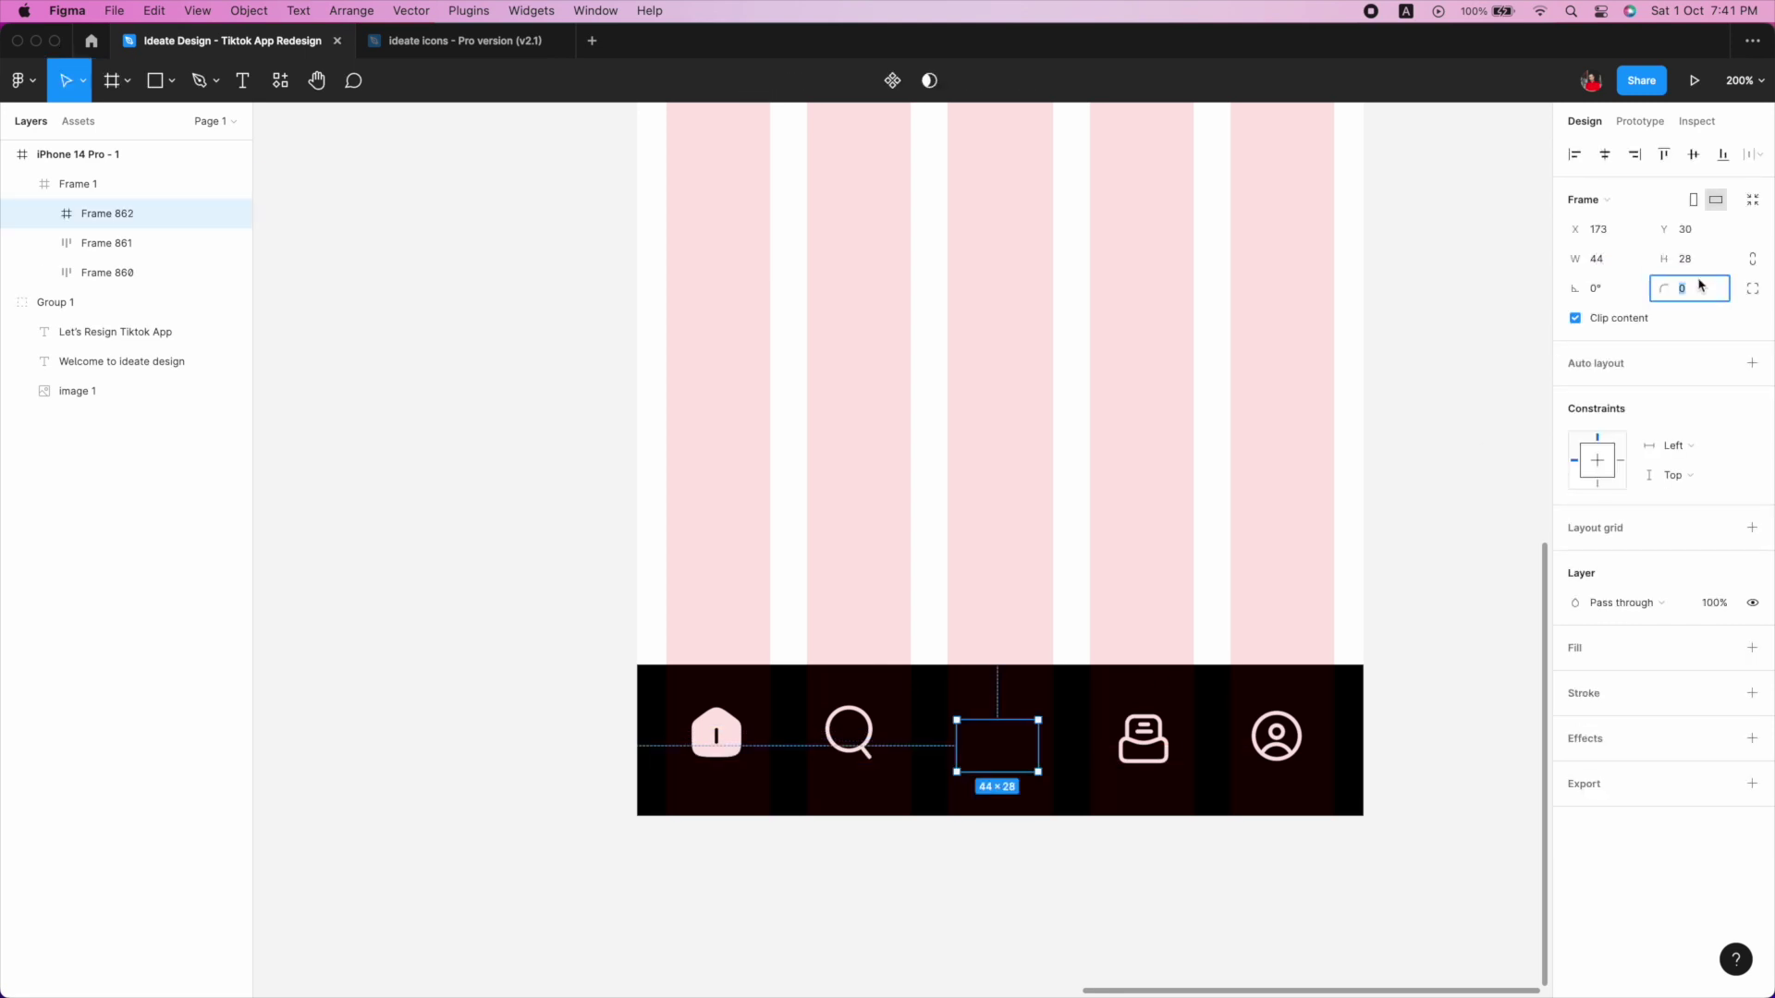
click(1721, 649)
Fill the centre frame White and draw a 44×28 rectangle with corner radius 9
click(1620, 848)
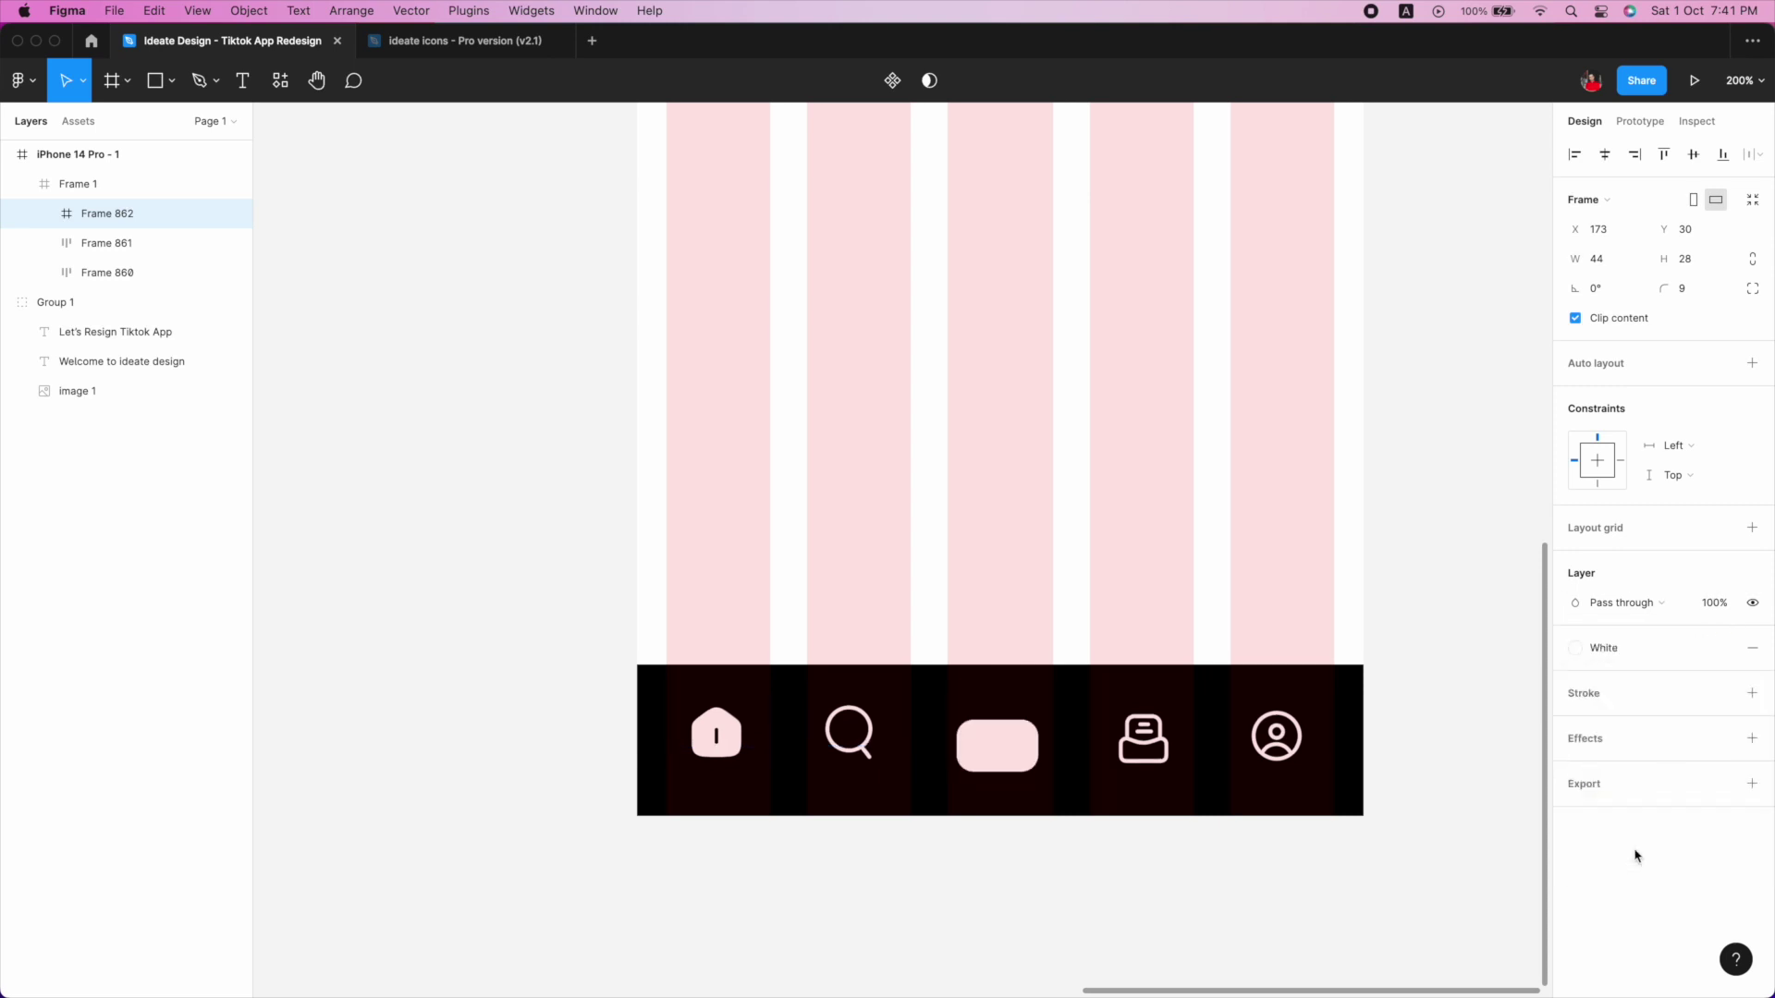
click(155, 80)
drag(953, 559, 1038, 600)
click(1028, 745)
click(996, 577)
text(4)
key(Tab)
text(2)
click(1702, 262)
text(9)
key(Return)
Colour the rectangle Teal and make a duplicate coloured Red
click(1724, 533)
click(1608, 669)
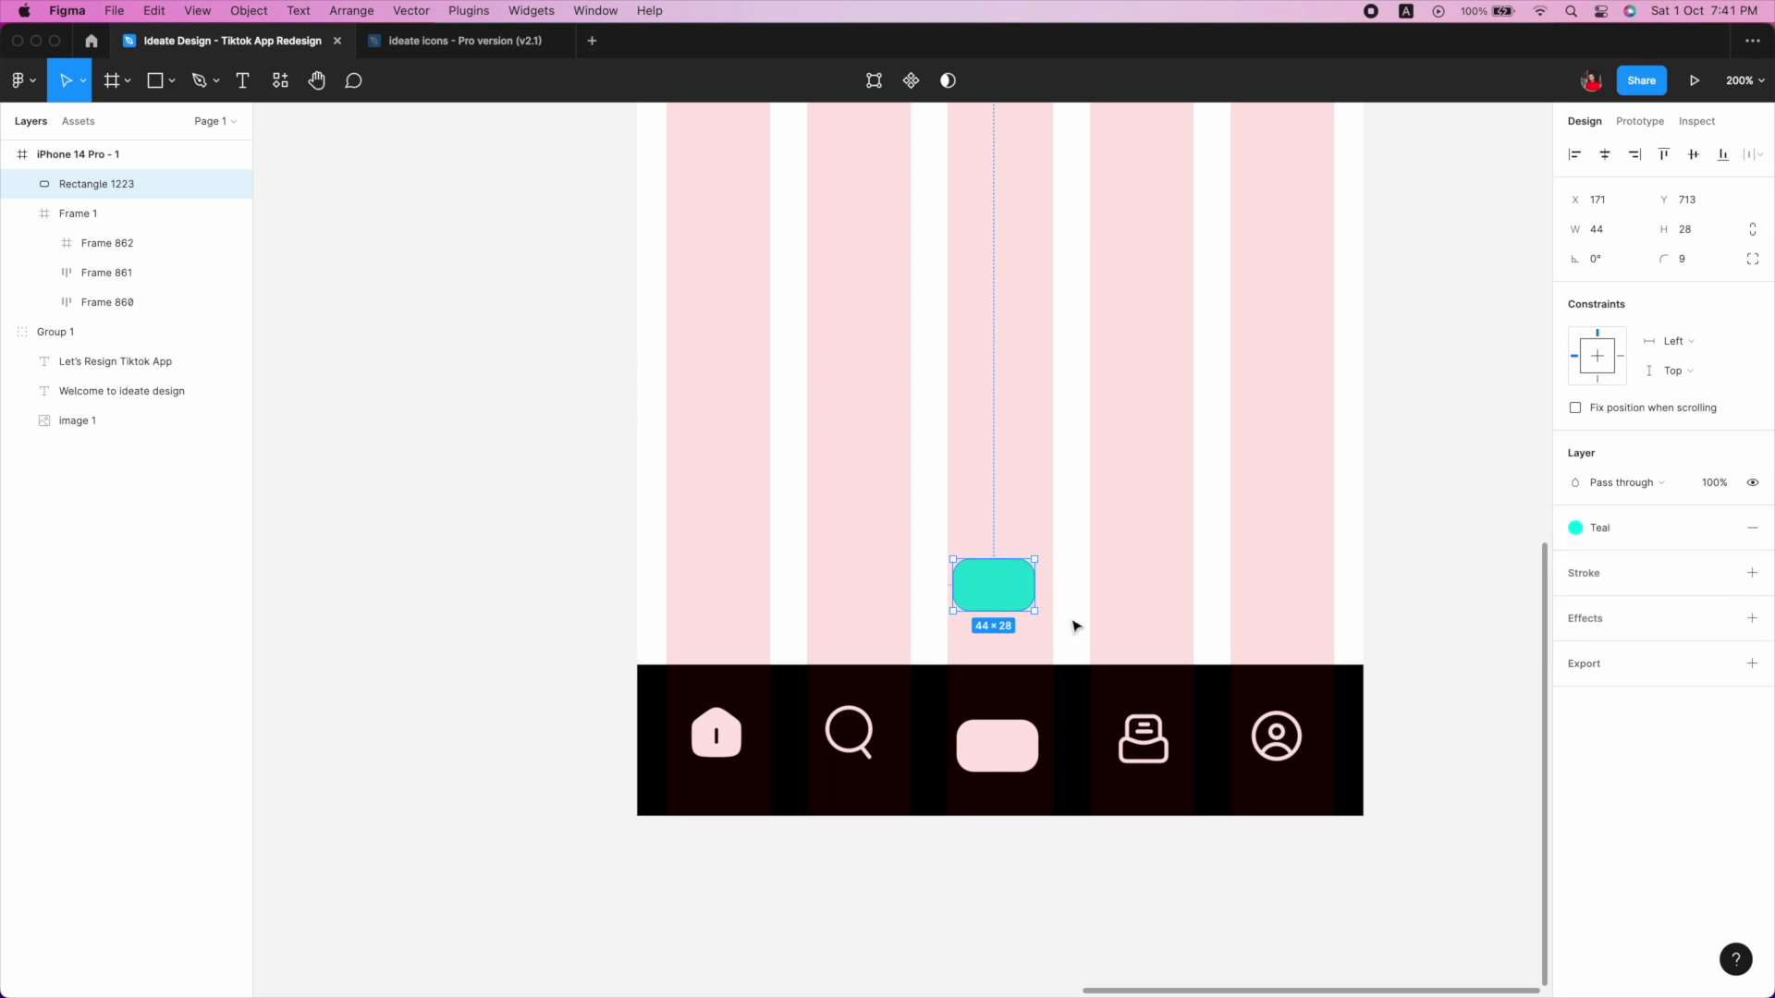
drag(994, 584, 994, 512)
click(1724, 528)
click(1608, 698)
click(1059, 550)
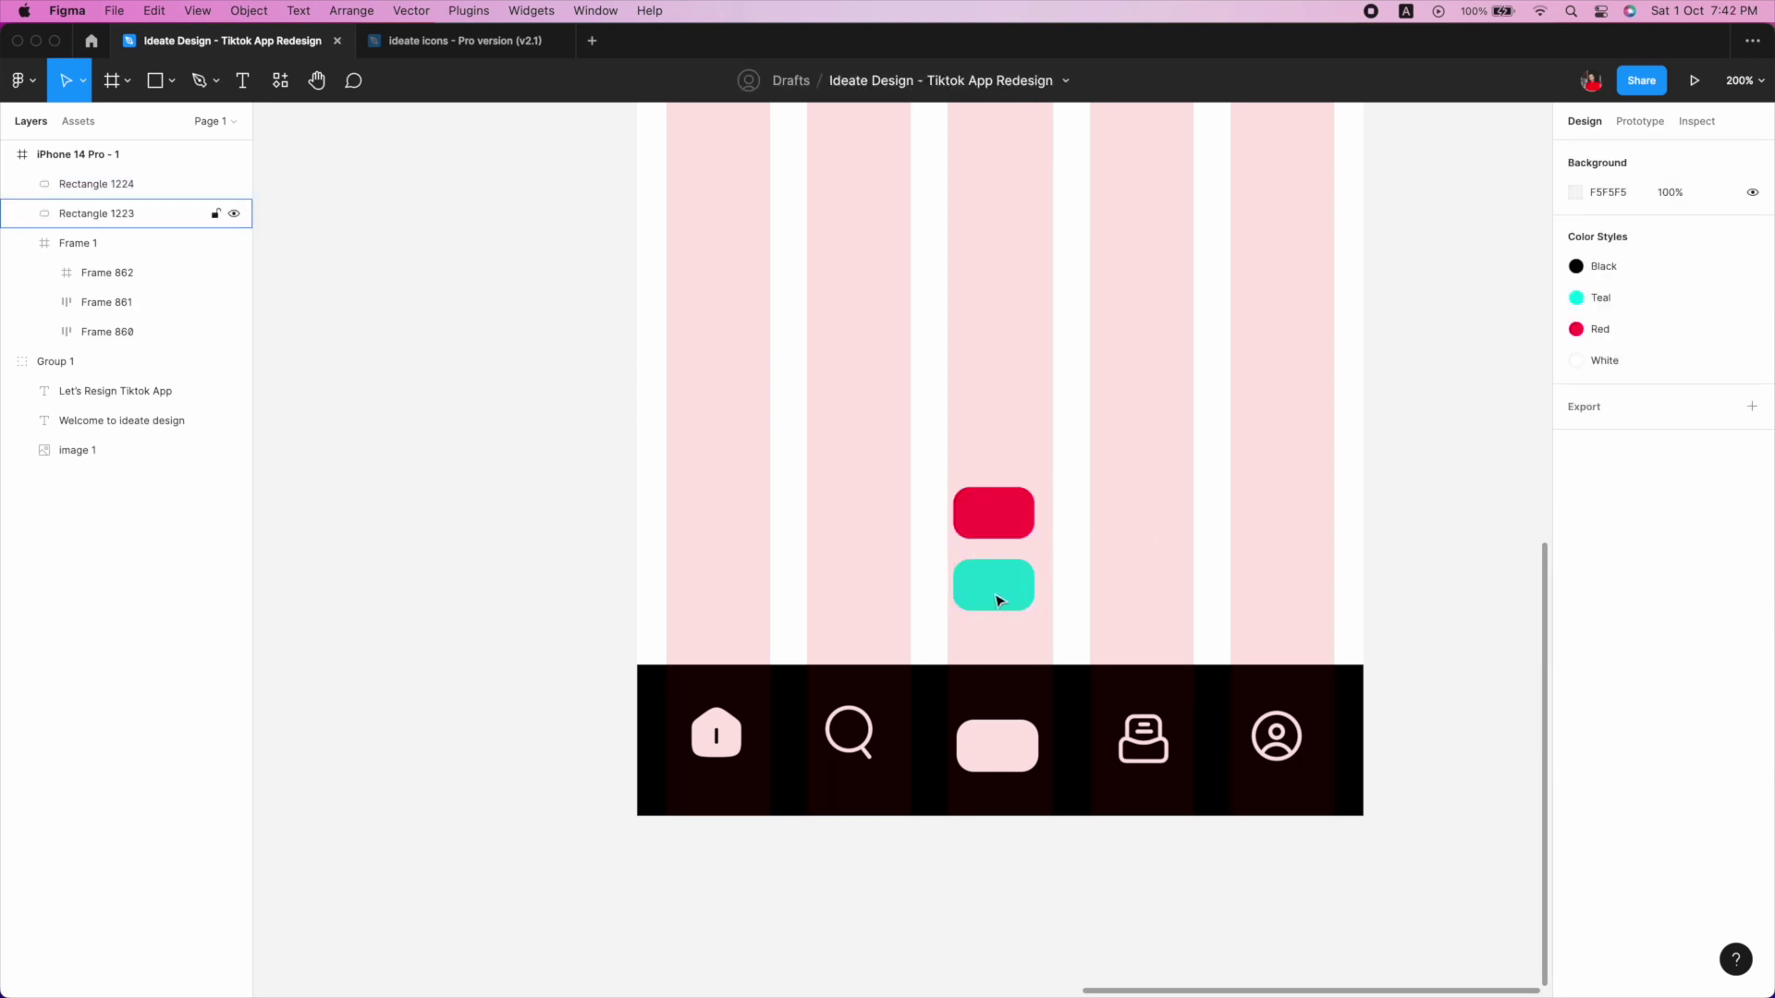
Move the teal and red rectangles into the centre frame, right-aligning the red one
drag(996, 598, 1000, 753)
drag(999, 527, 1020, 747)
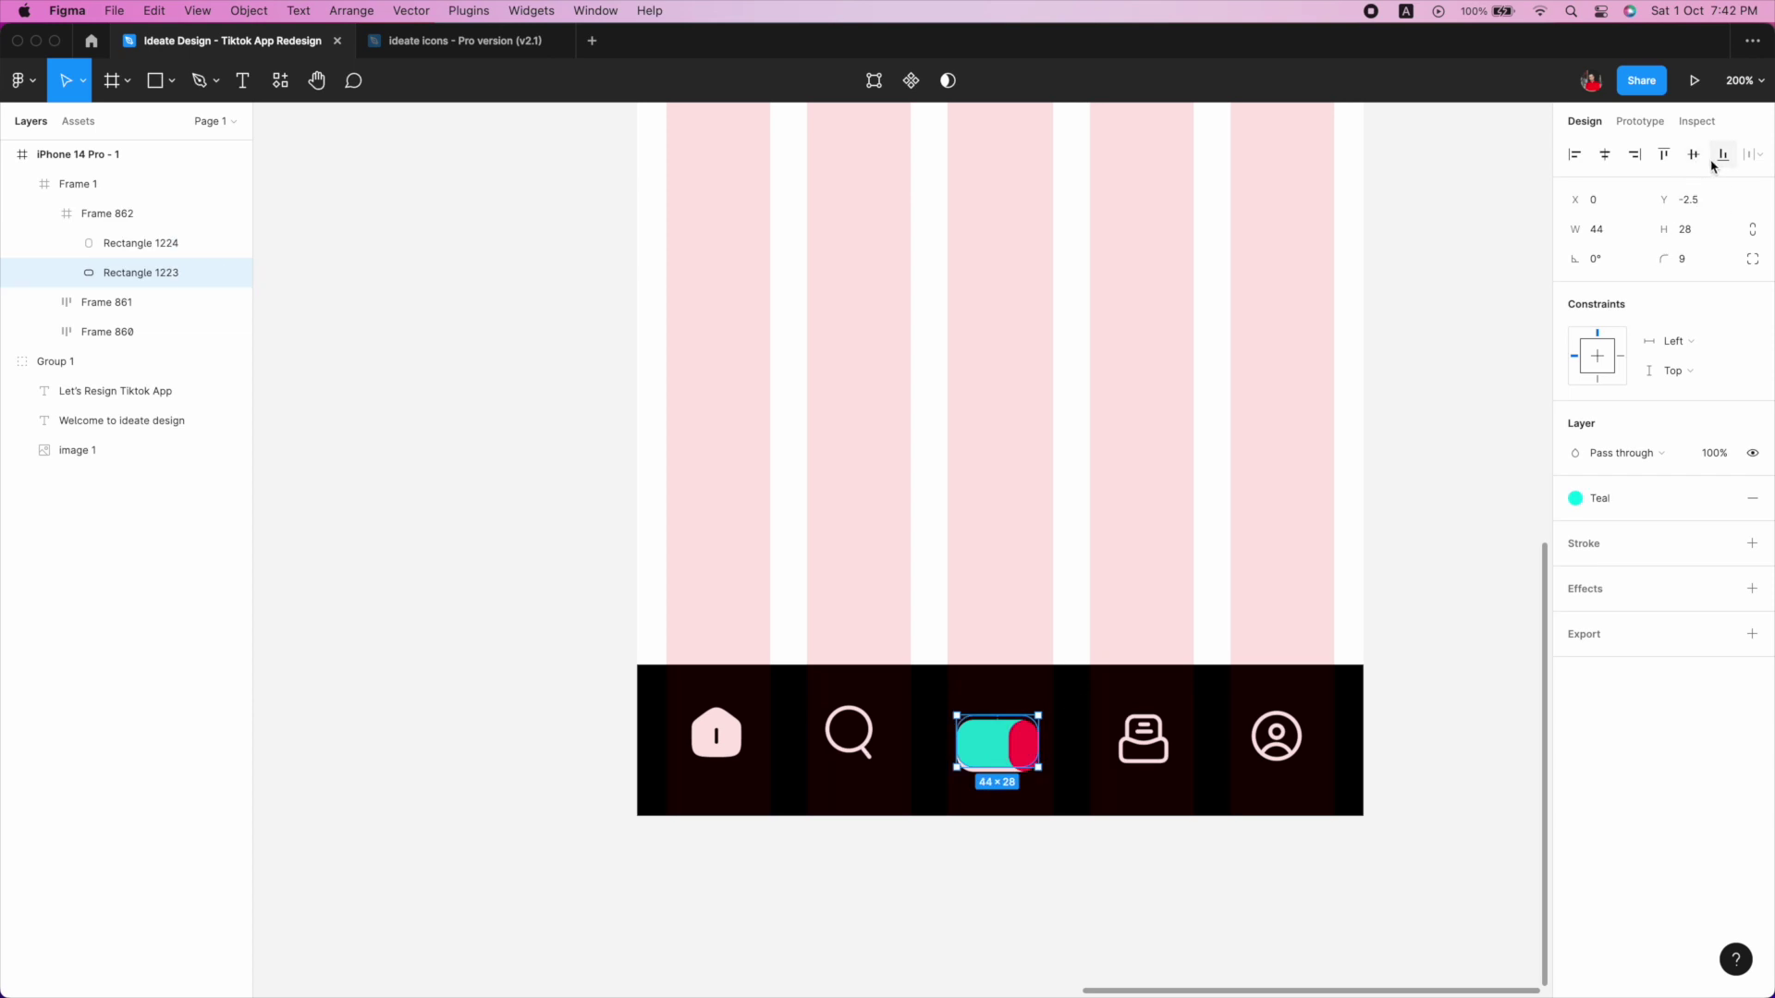
click(141, 243)
click(1636, 154)
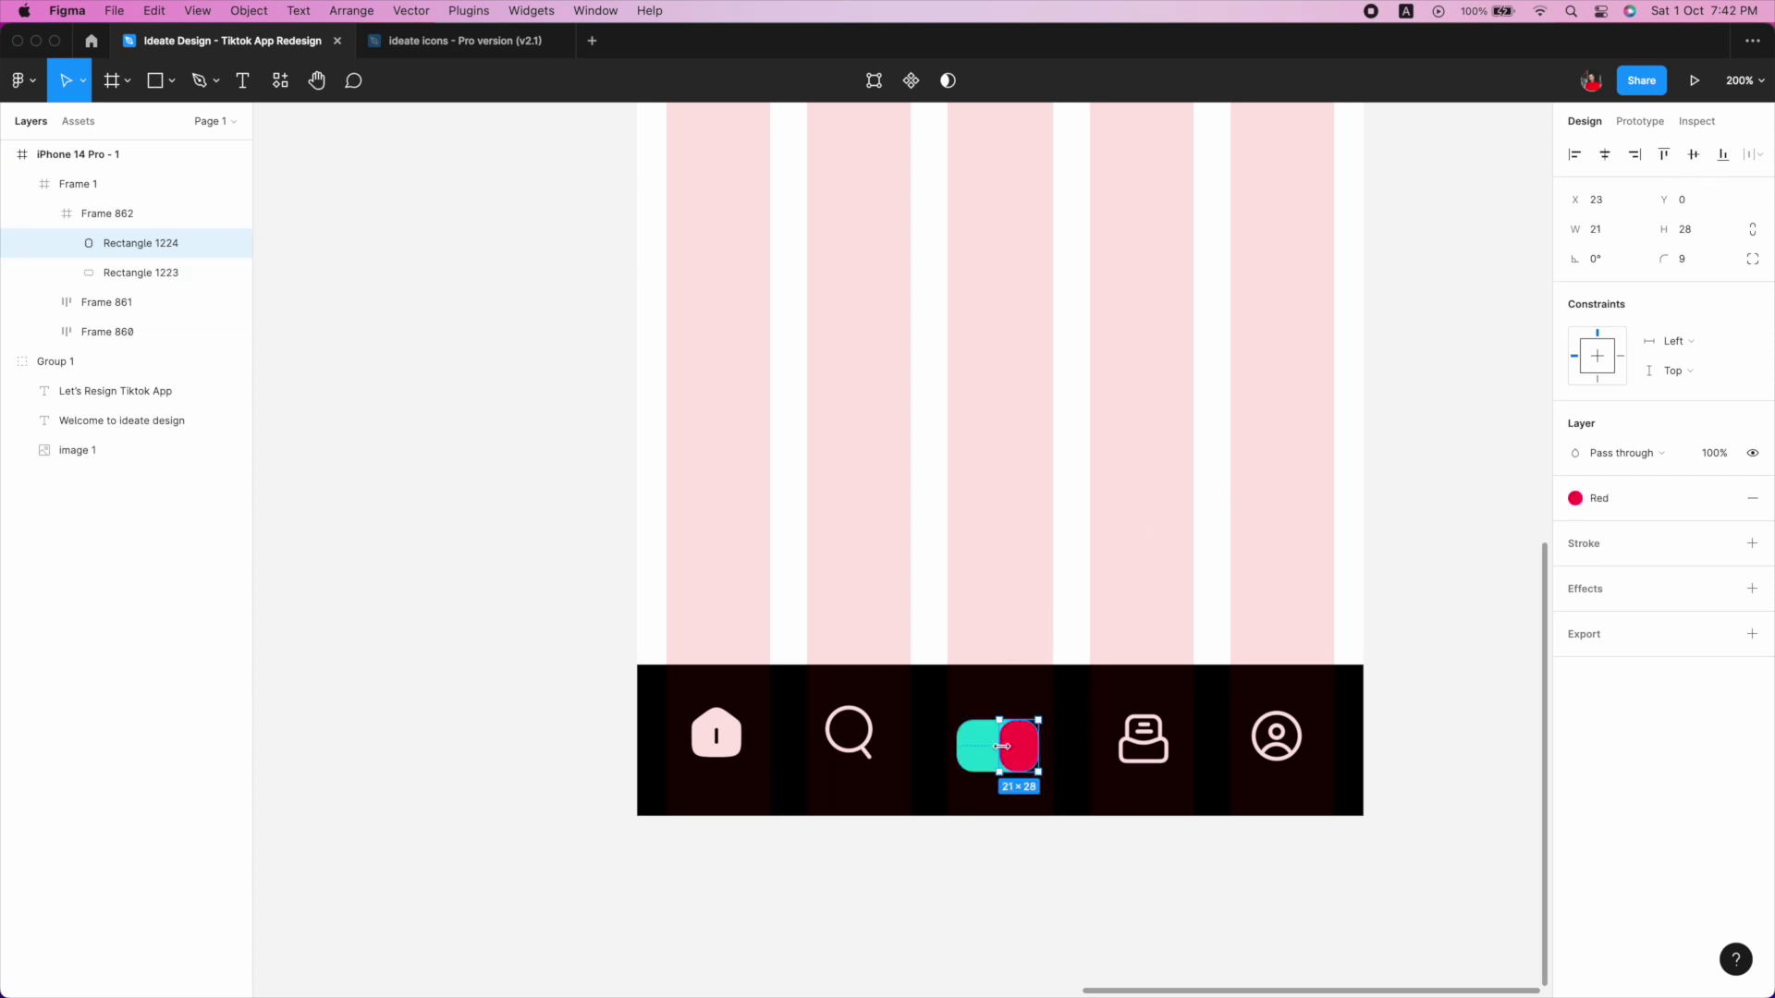
Add a White copy of the teal rectangle, centred in the frame and 36 wide
key(Escape)
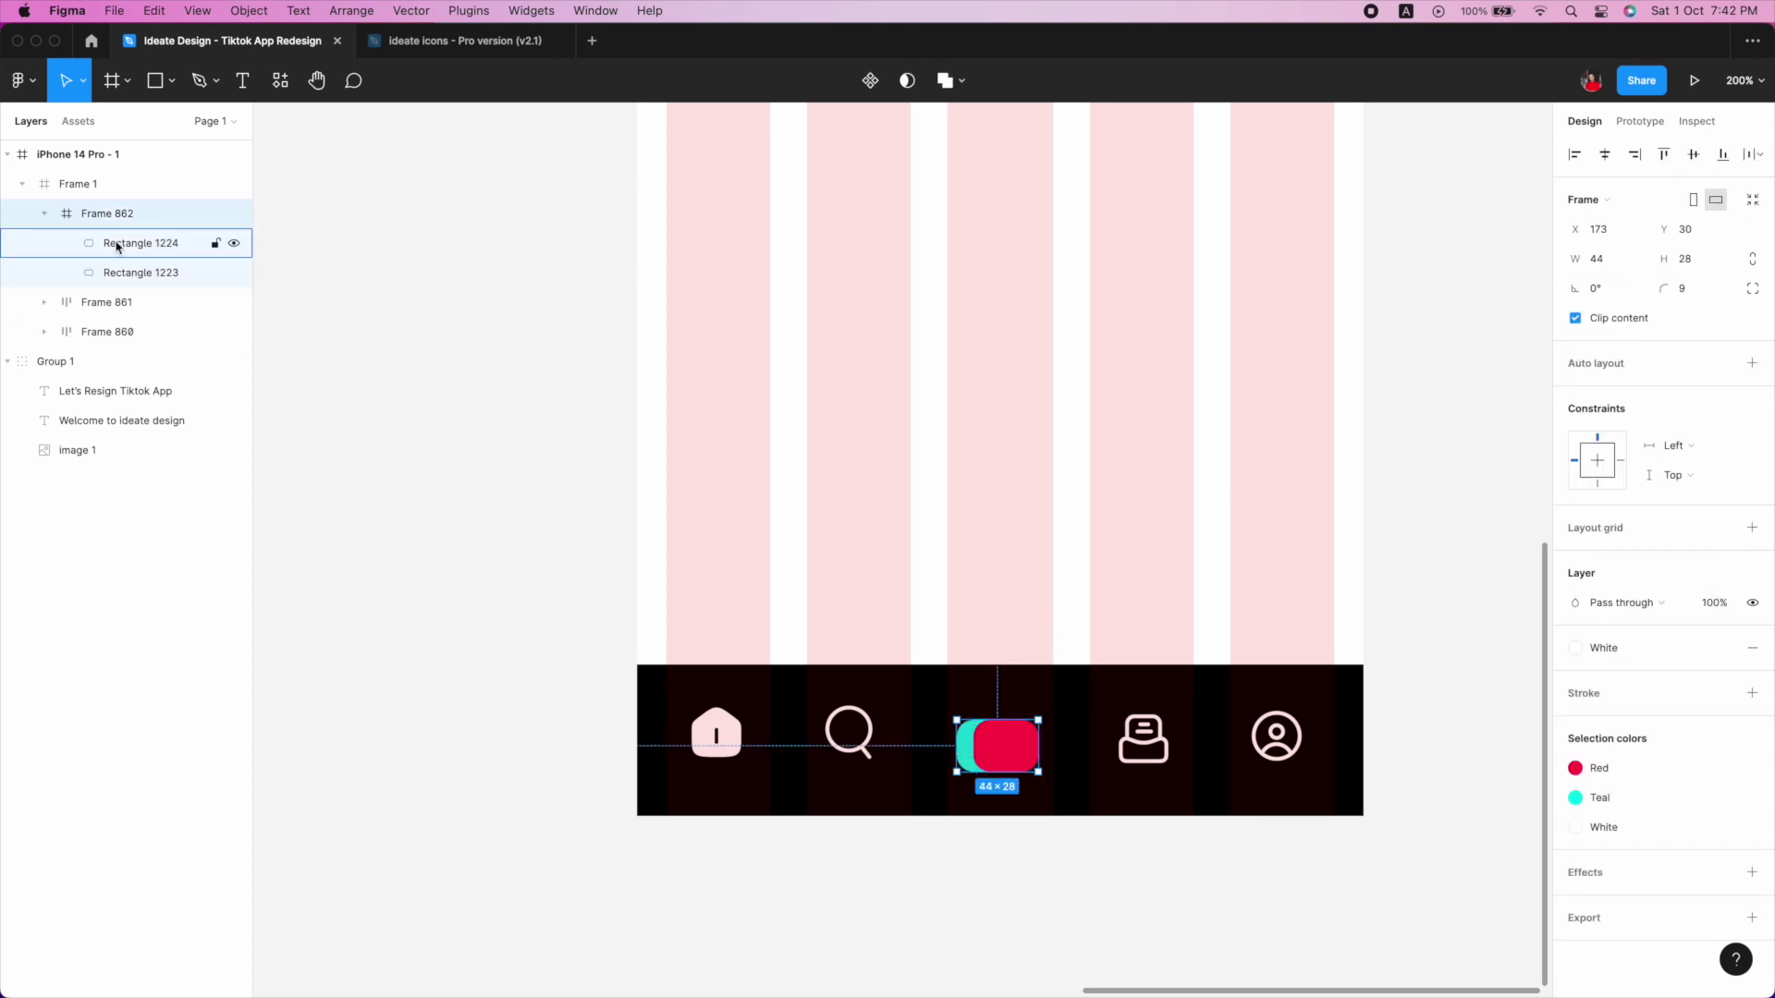
click(116, 247)
key(super+d)
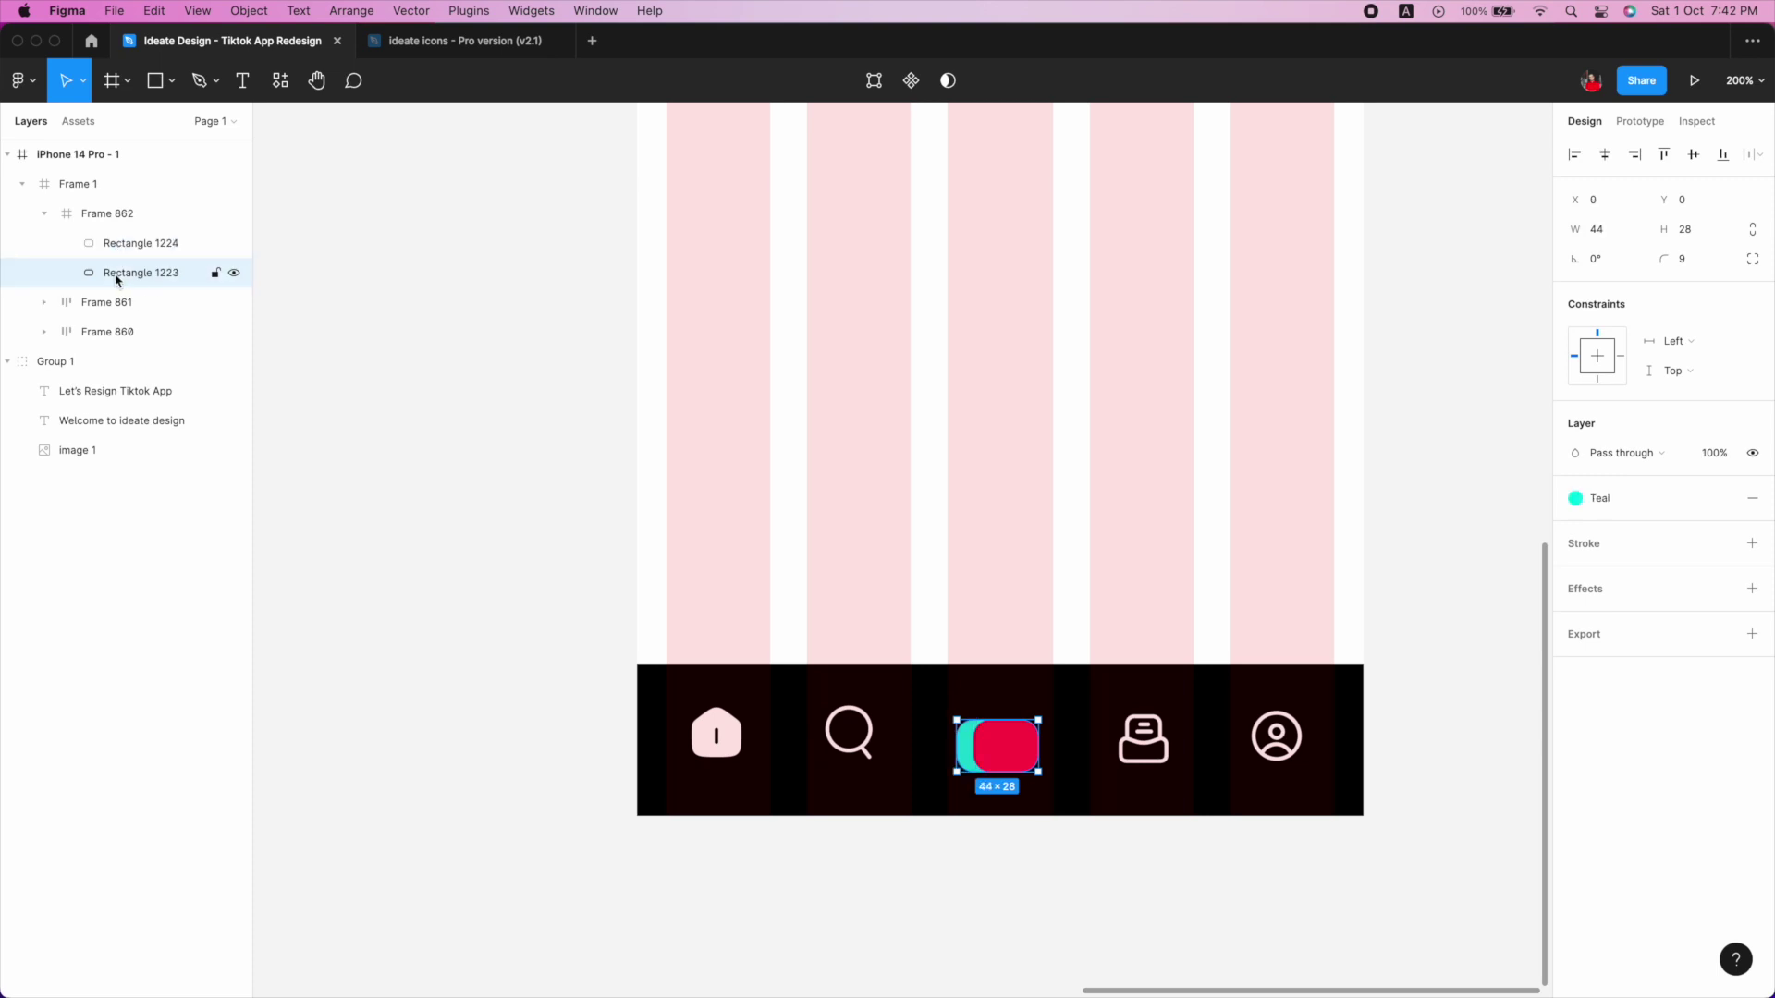
click(1597, 498)
click(1604, 695)
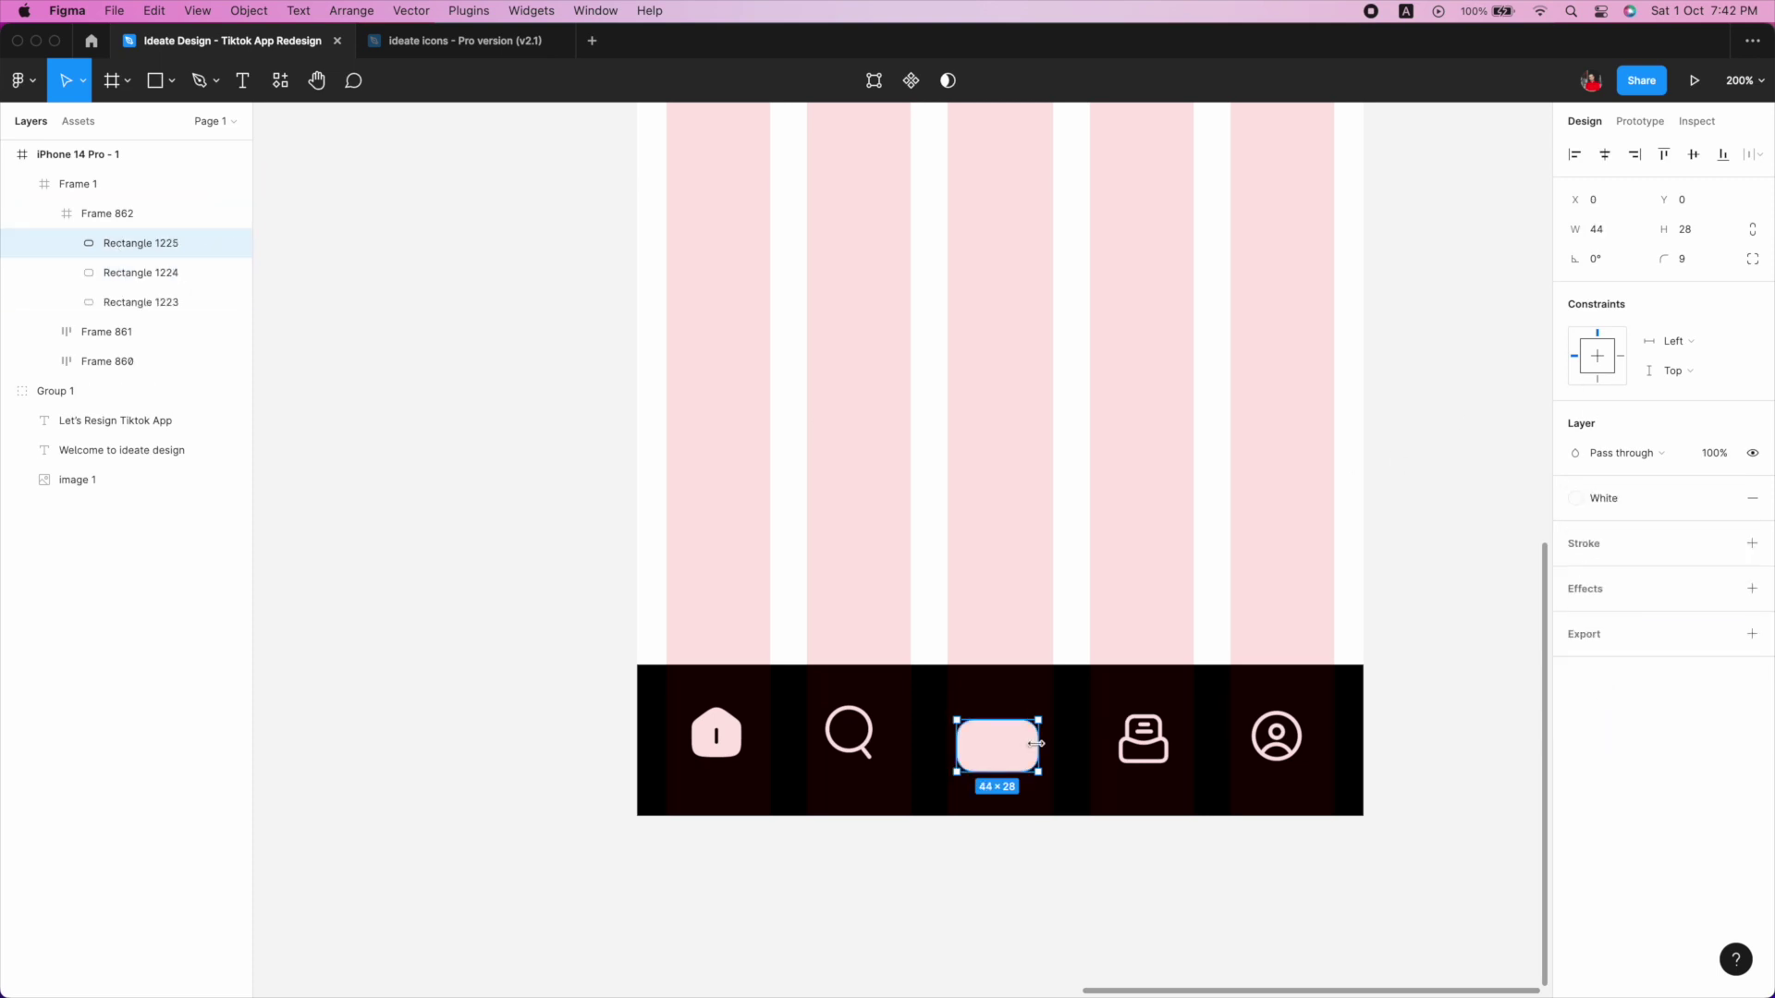
click(1605, 159)
drag(1577, 237, 1583, 233)
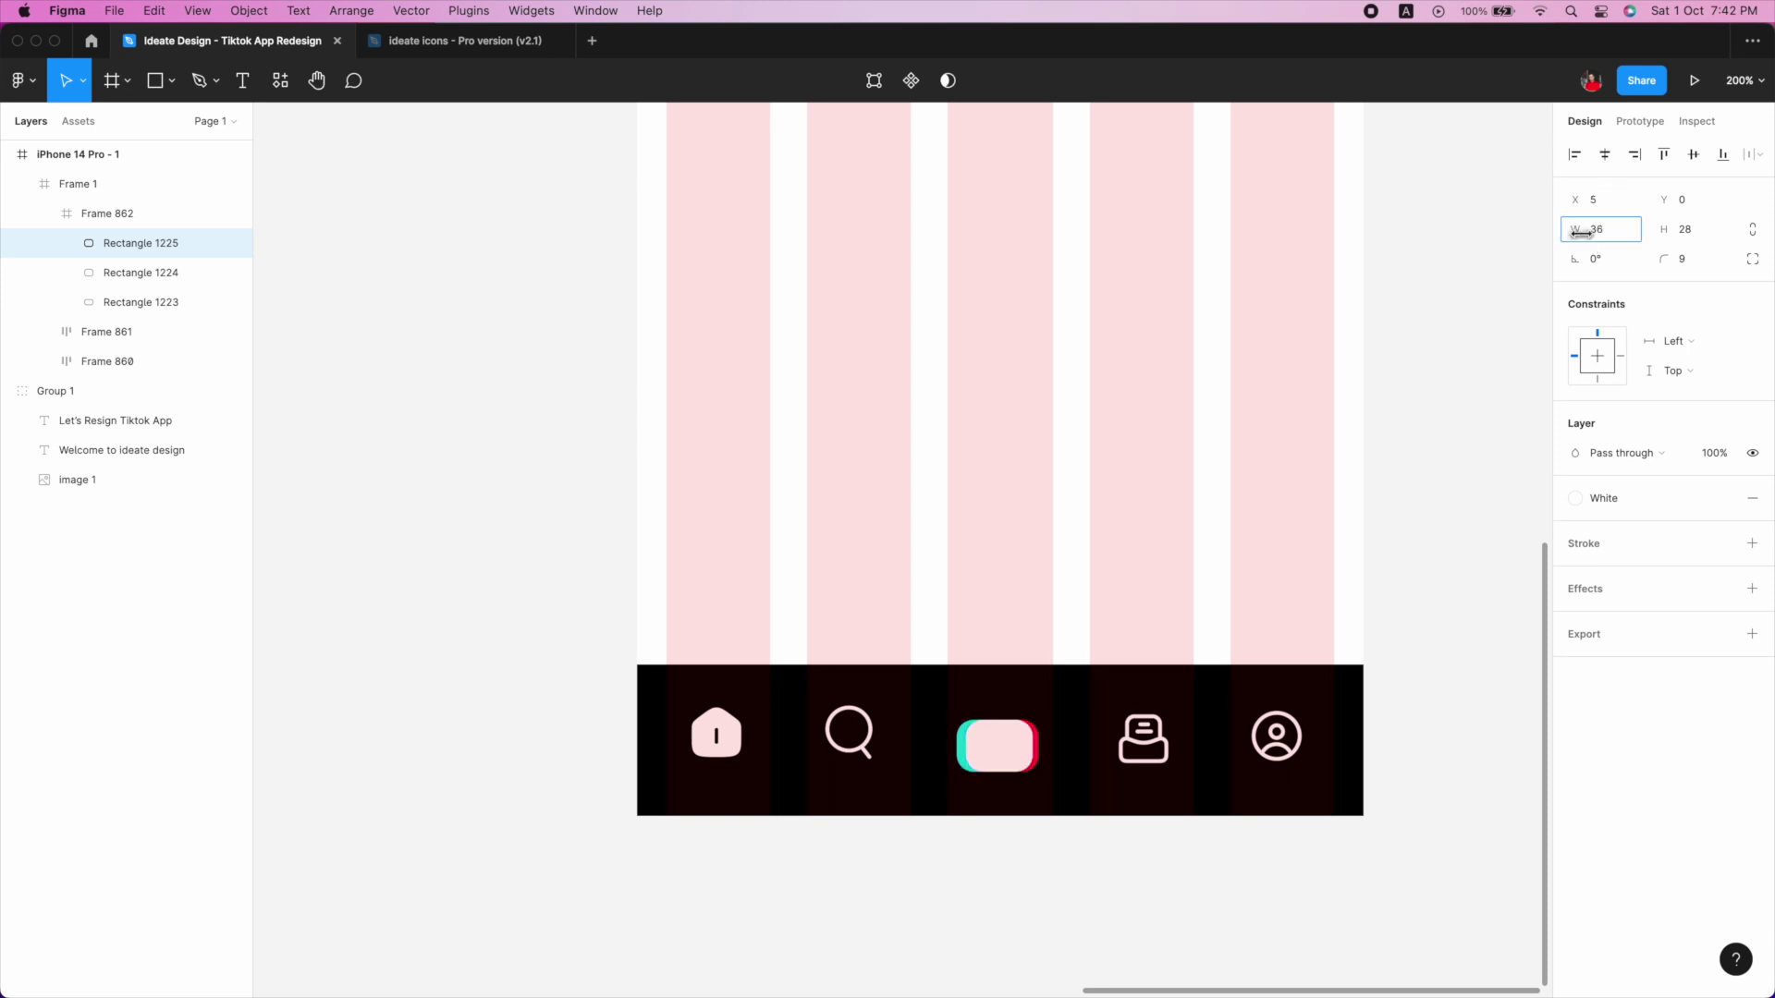
key(Escape)
double_click(804, 725)
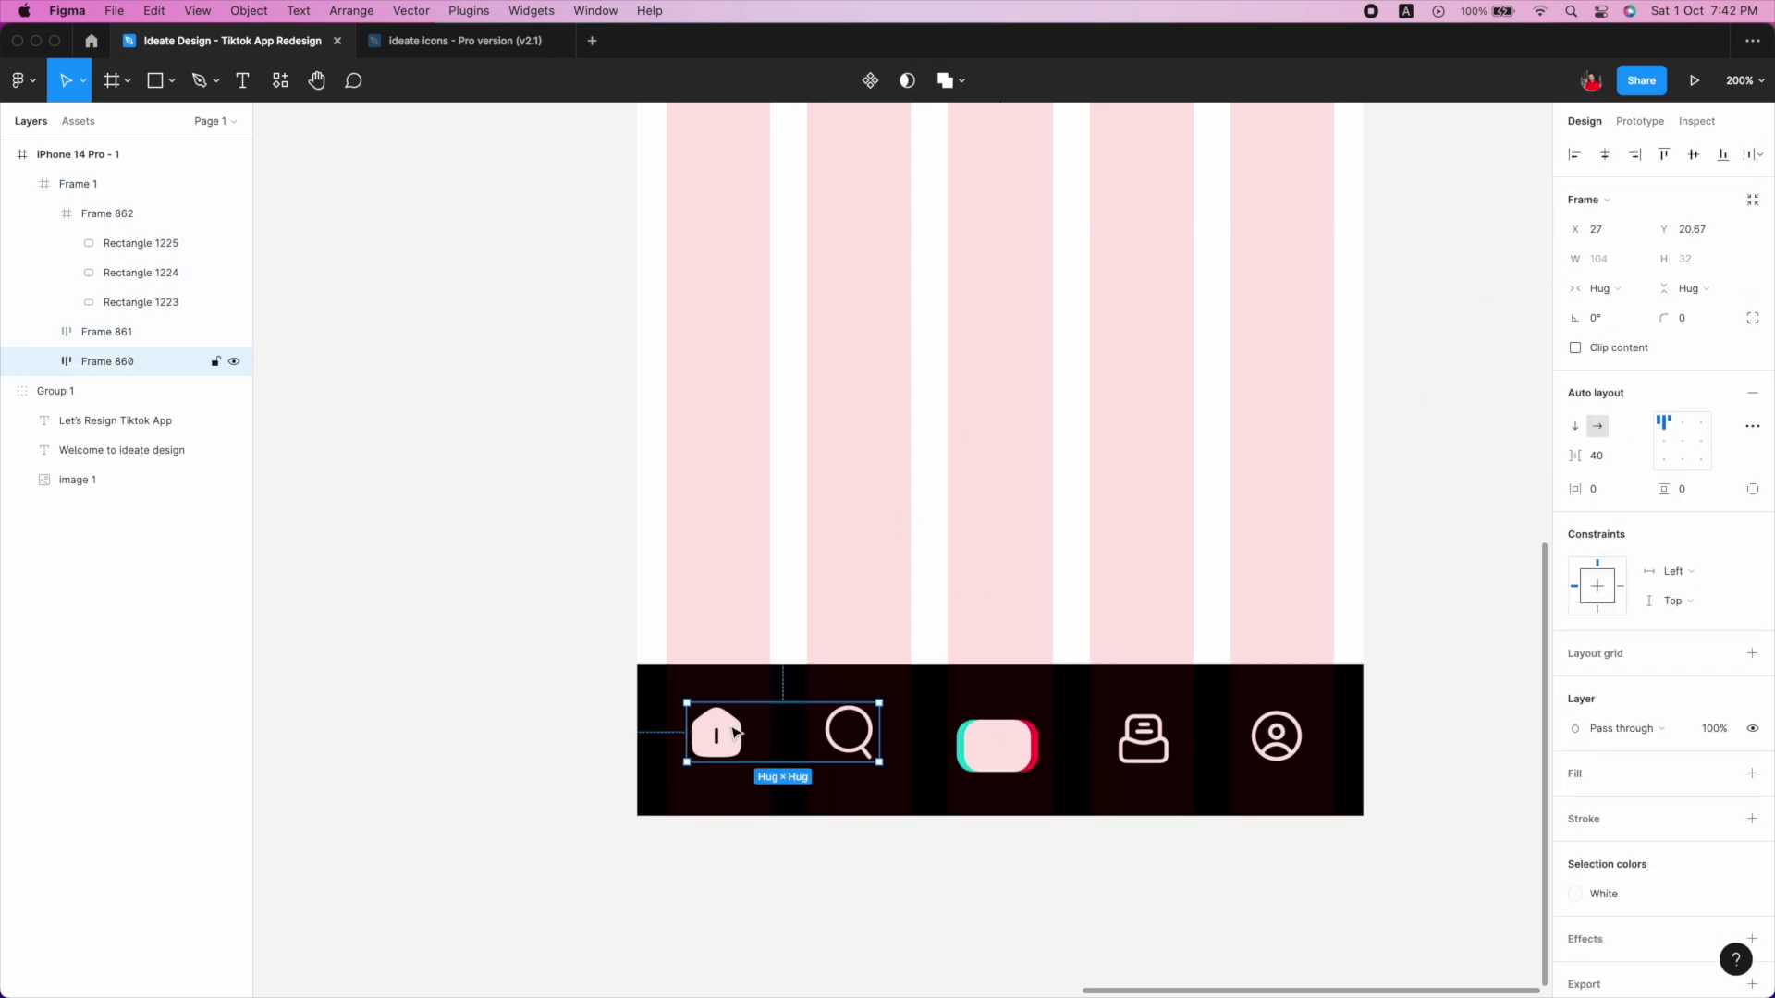
Top-align both icon groups and centre the create button level with the icon row
drag(786, 735, 786, 710)
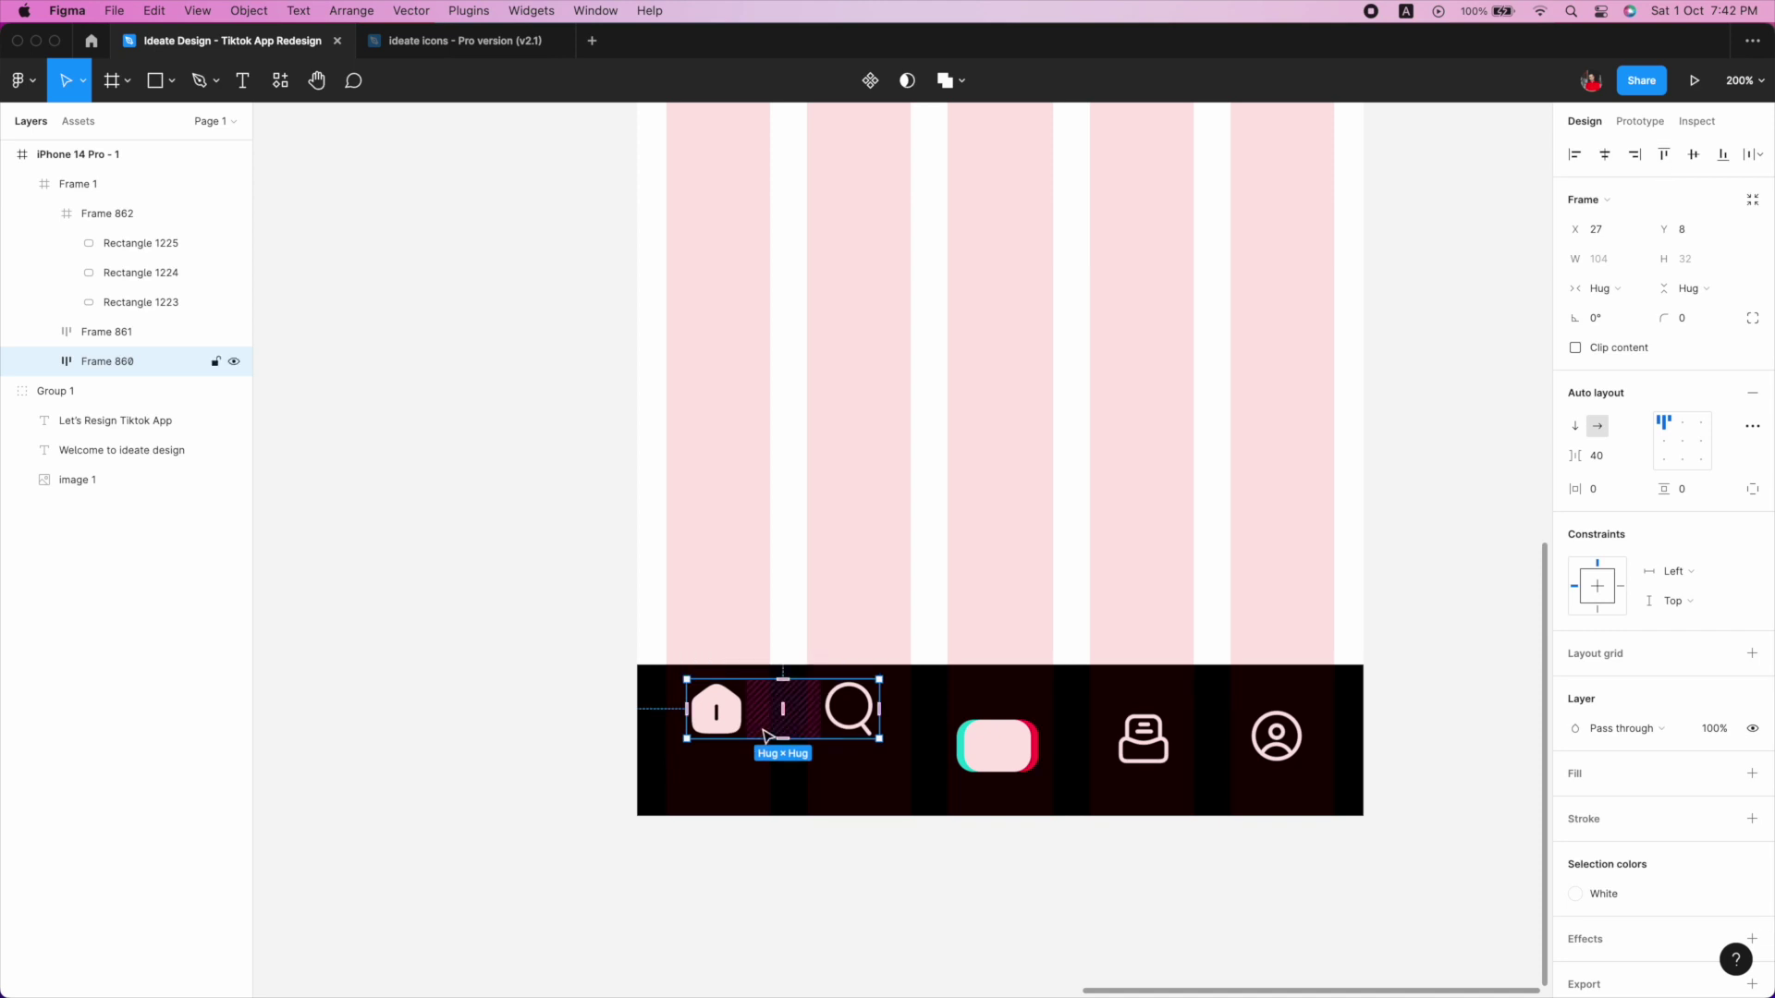
key(Tab)
shift+click(902, 723)
click(1664, 154)
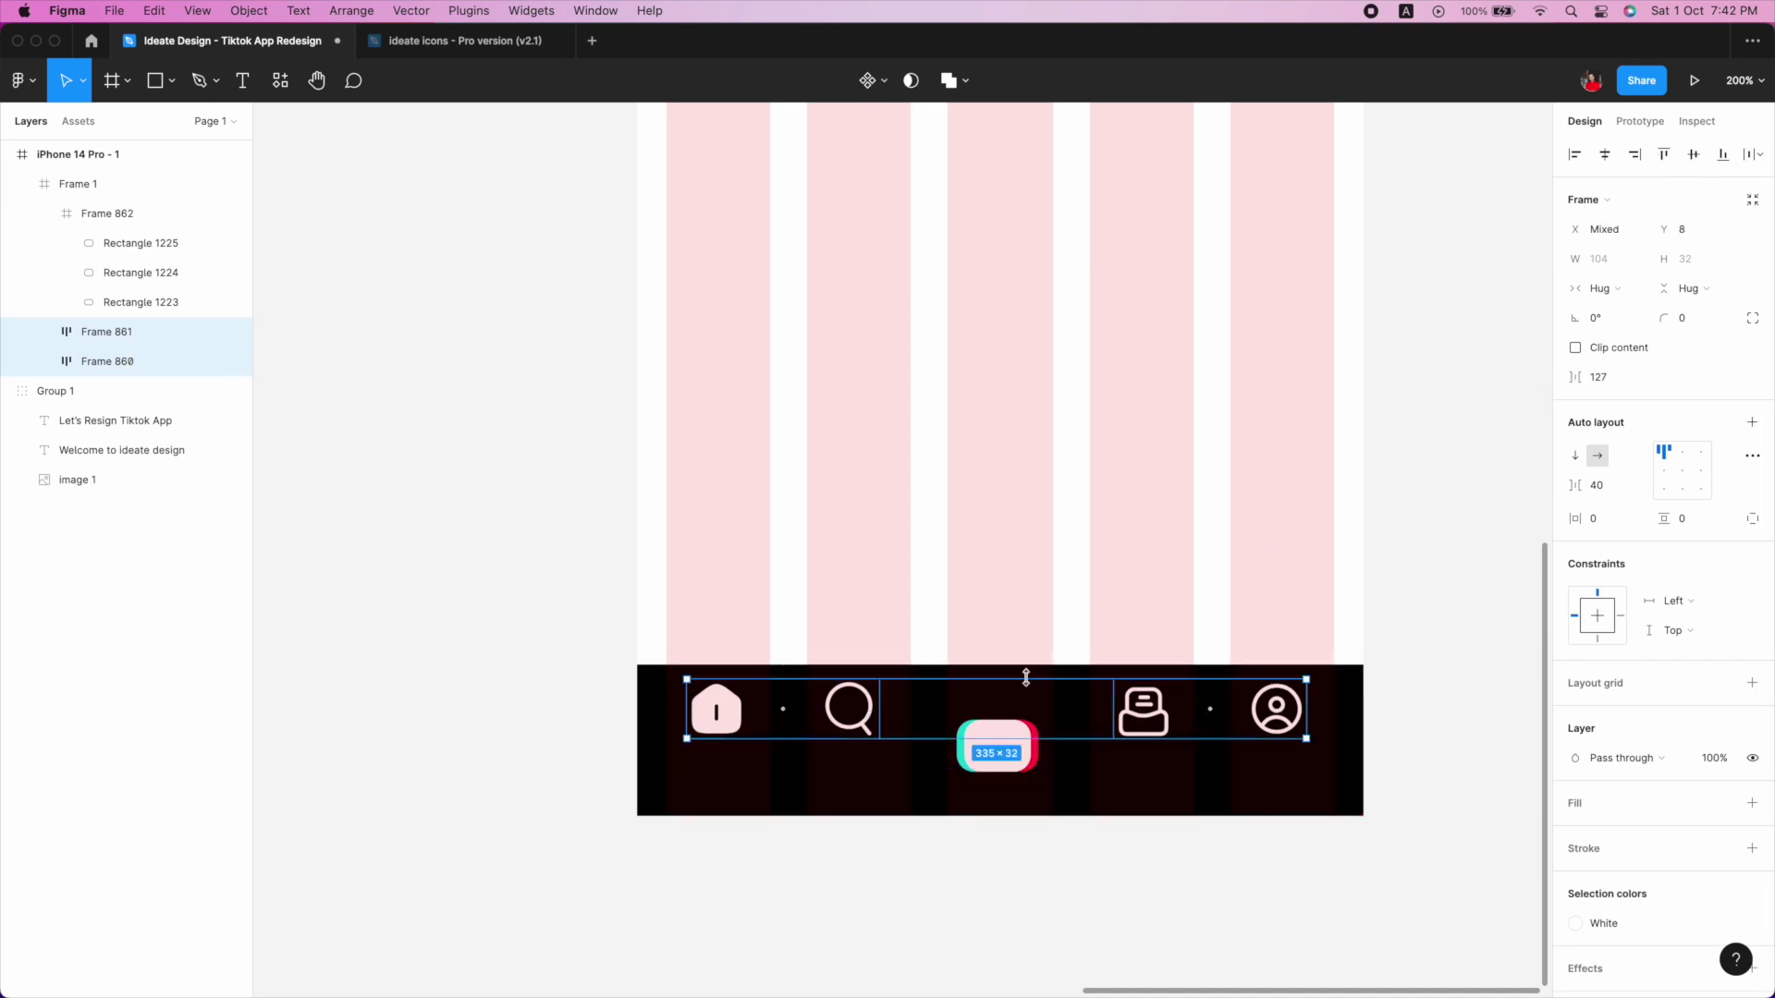
click(999, 744)
click(1604, 154)
shift+click(108, 360)
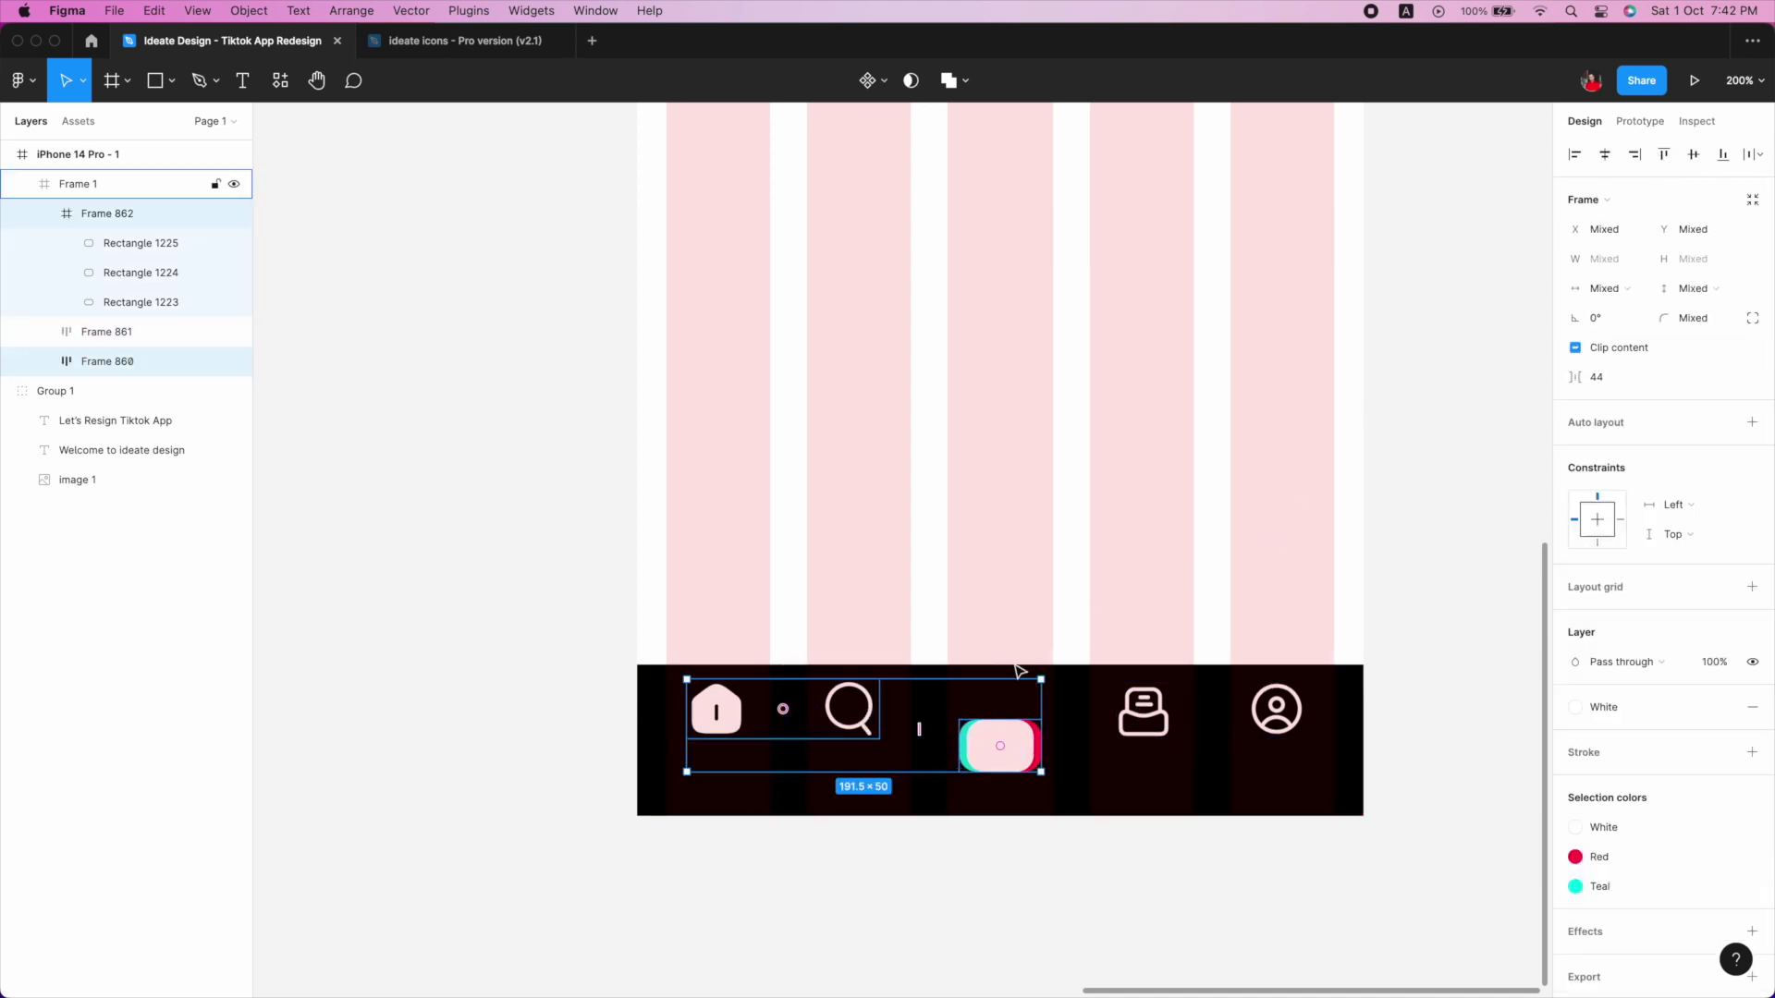
click(1665, 154)
click(982, 543)
click(1001, 707)
drag(1000, 707, 1001, 721)
Remove the auto layout from the home and search pair
click(746, 730)
right_click(724, 722)
click(744, 683)
key(t)
click(700, 752)
Add a 'Home' label in Medium weight, size 10, under the home icon
text(Home)
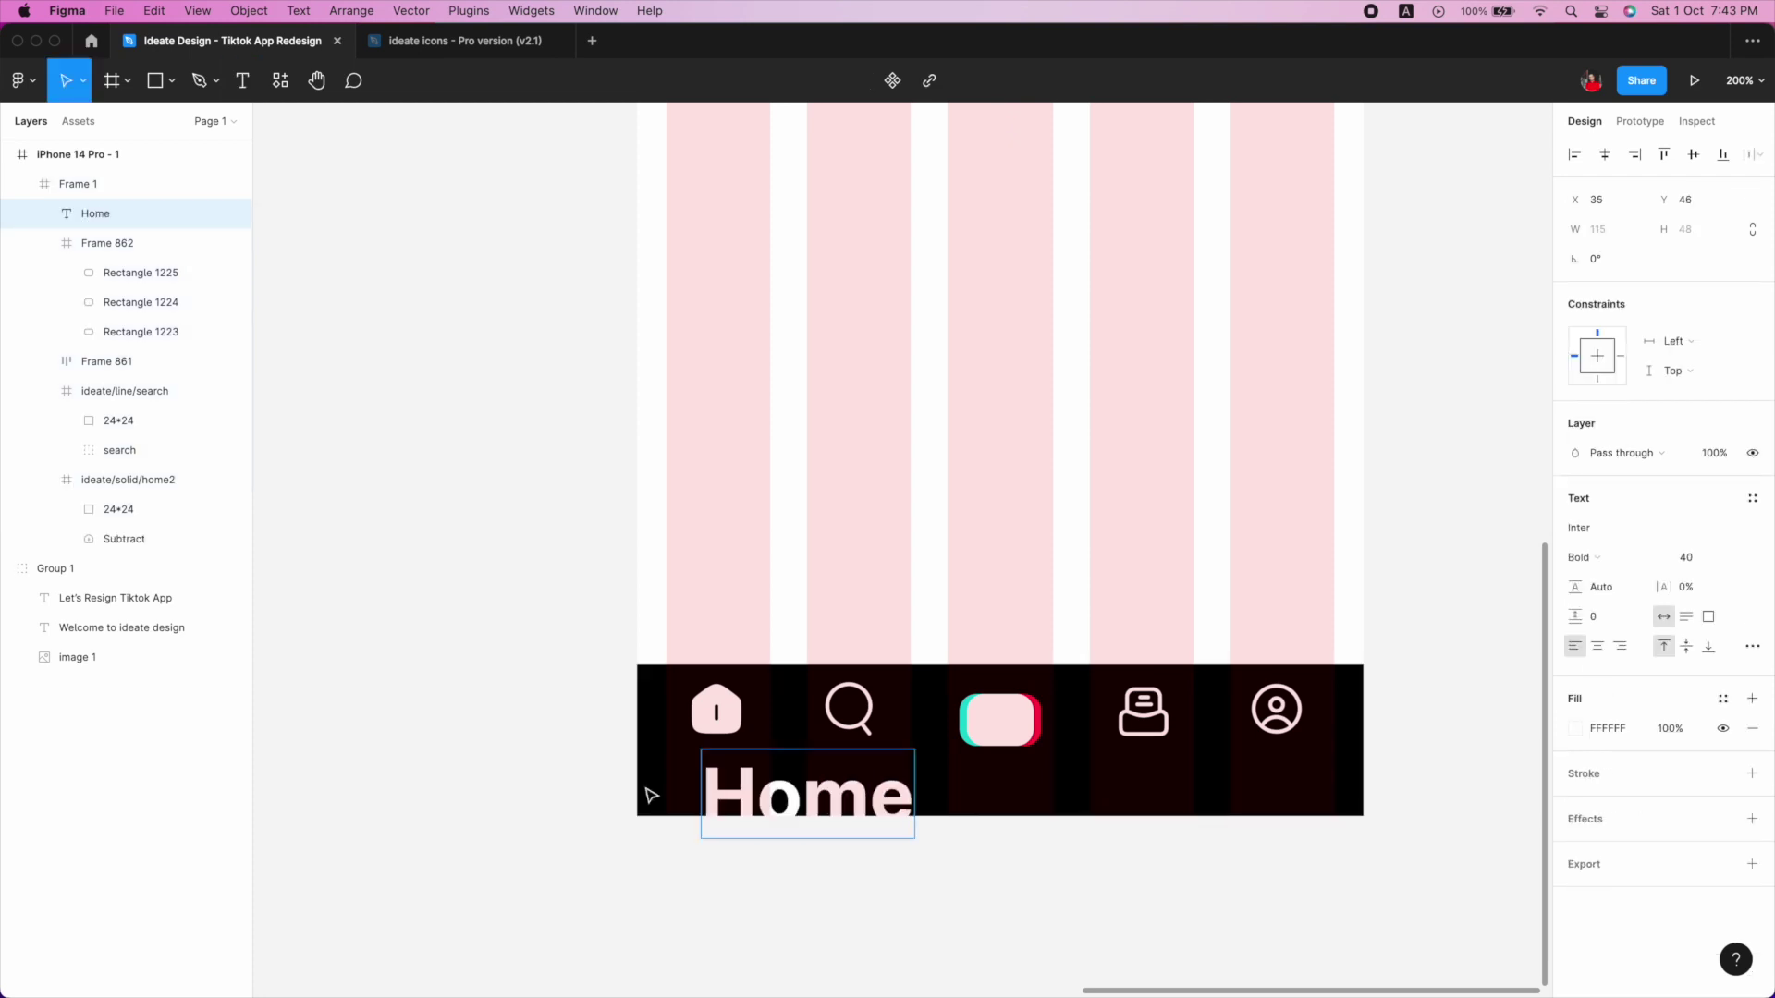
key(Escape)
click(1735, 560)
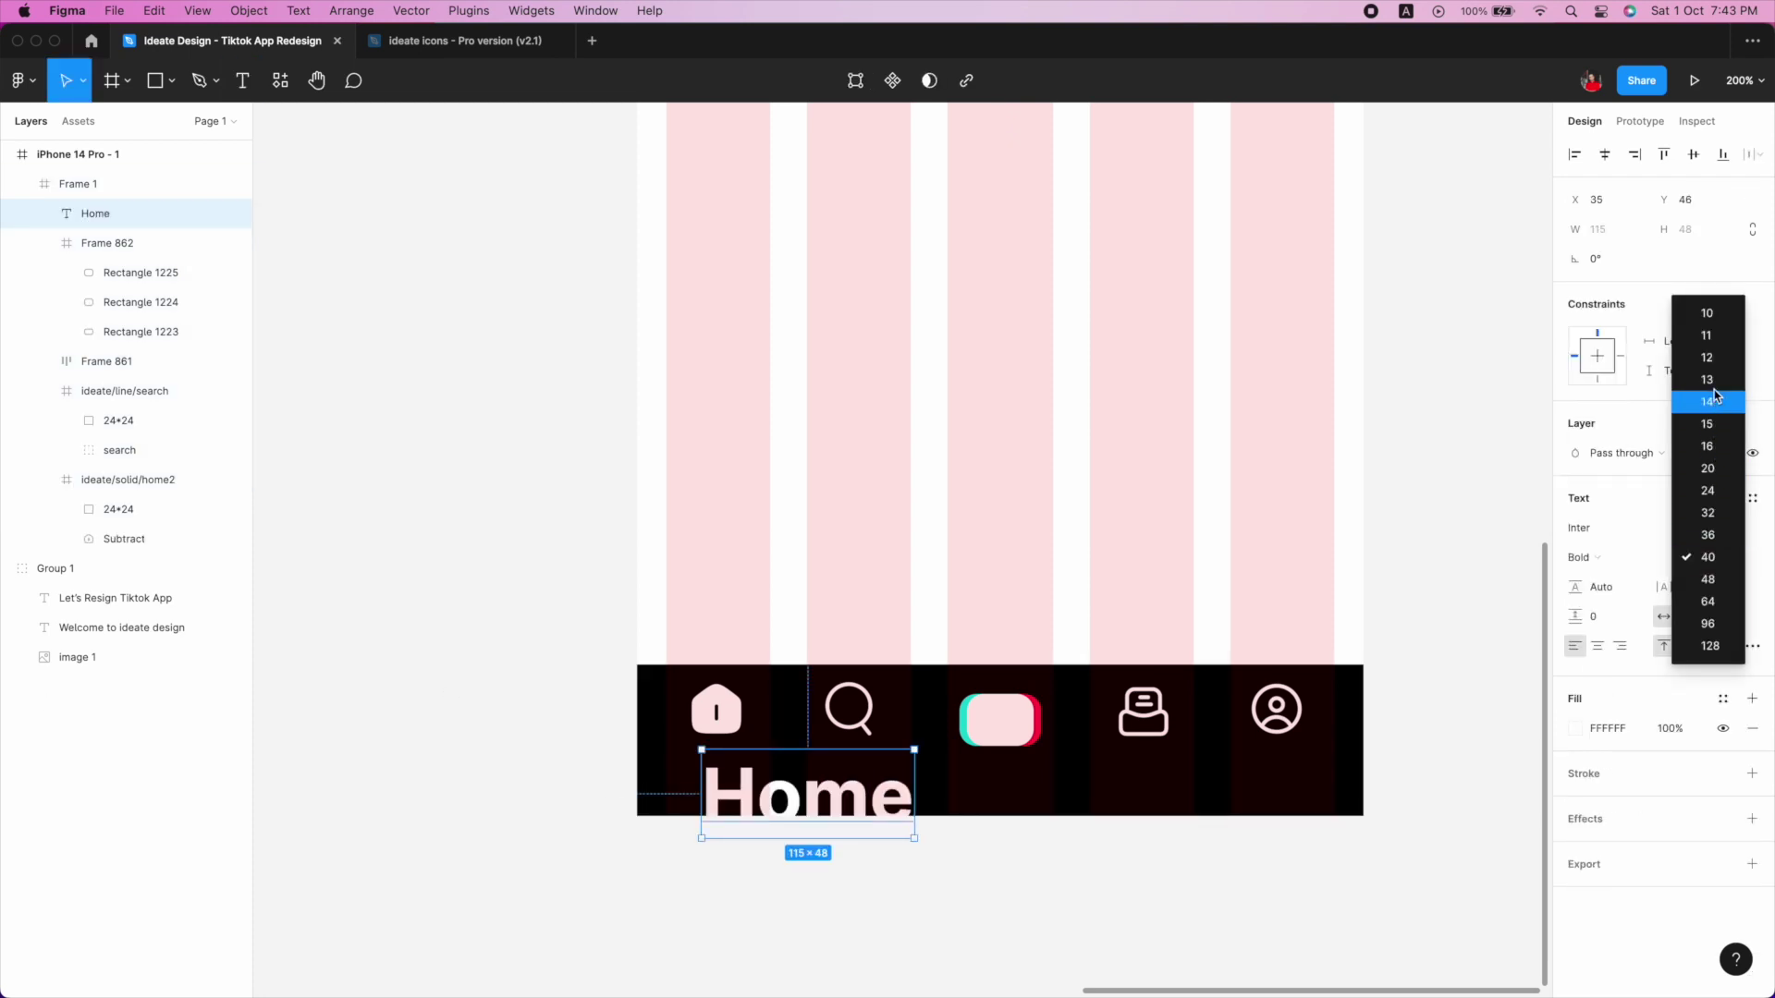
click(1716, 369)
click(1600, 557)
click(1605, 511)
click(1719, 557)
click(1711, 508)
drag(724, 750, 720, 760)
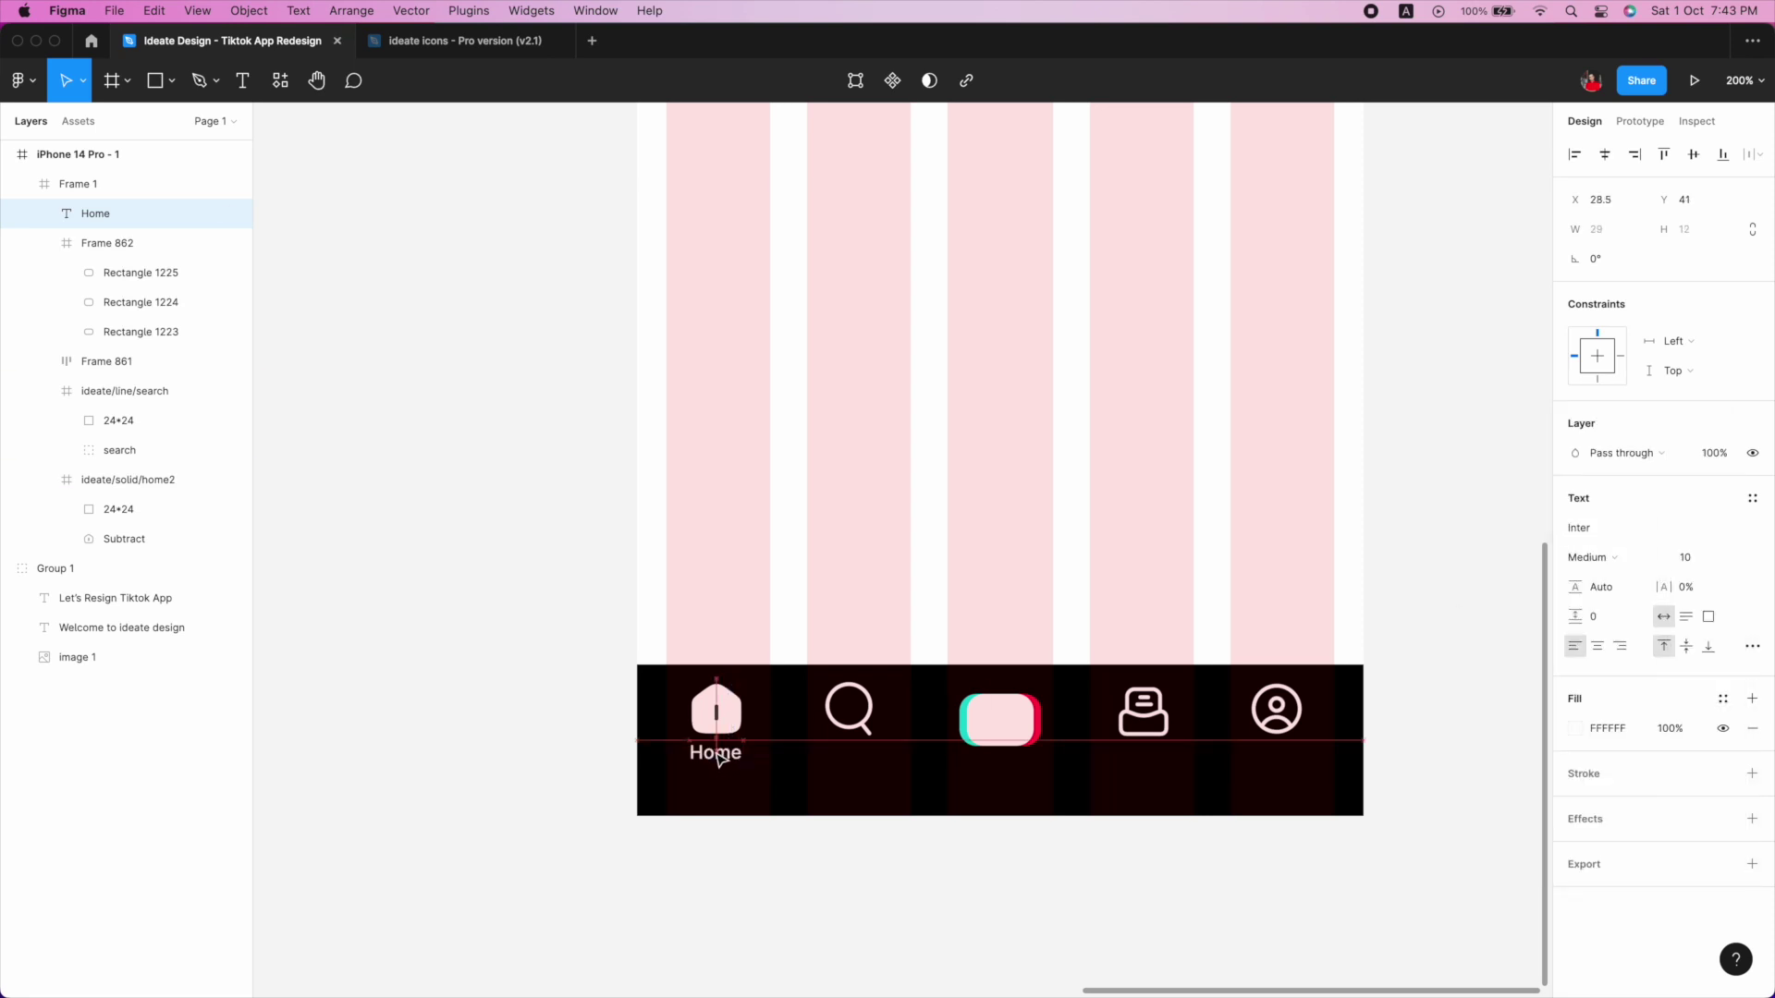
shift+click(717, 710)
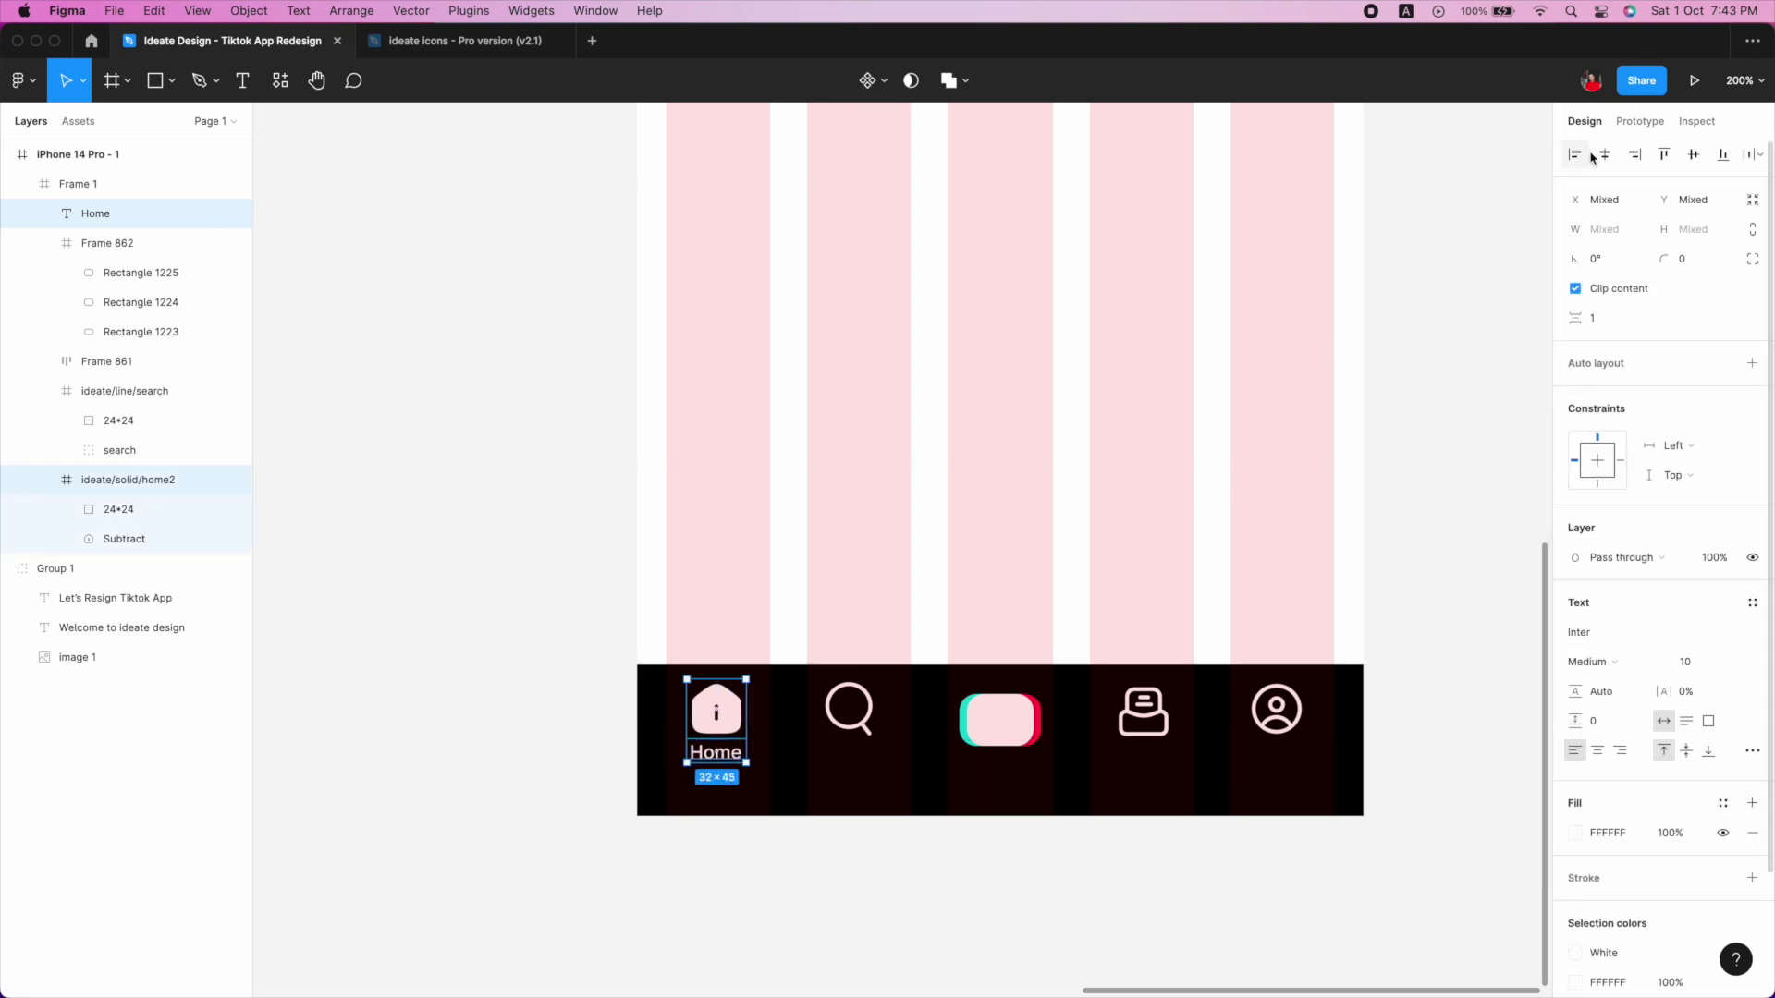
Copy the label under search, inbox and profile as Search and Inbox; ungroup inbox/profile
drag(715, 752, 849, 753)
double_click(843, 752)
text(Search)
drag(853, 753, 1143, 753)
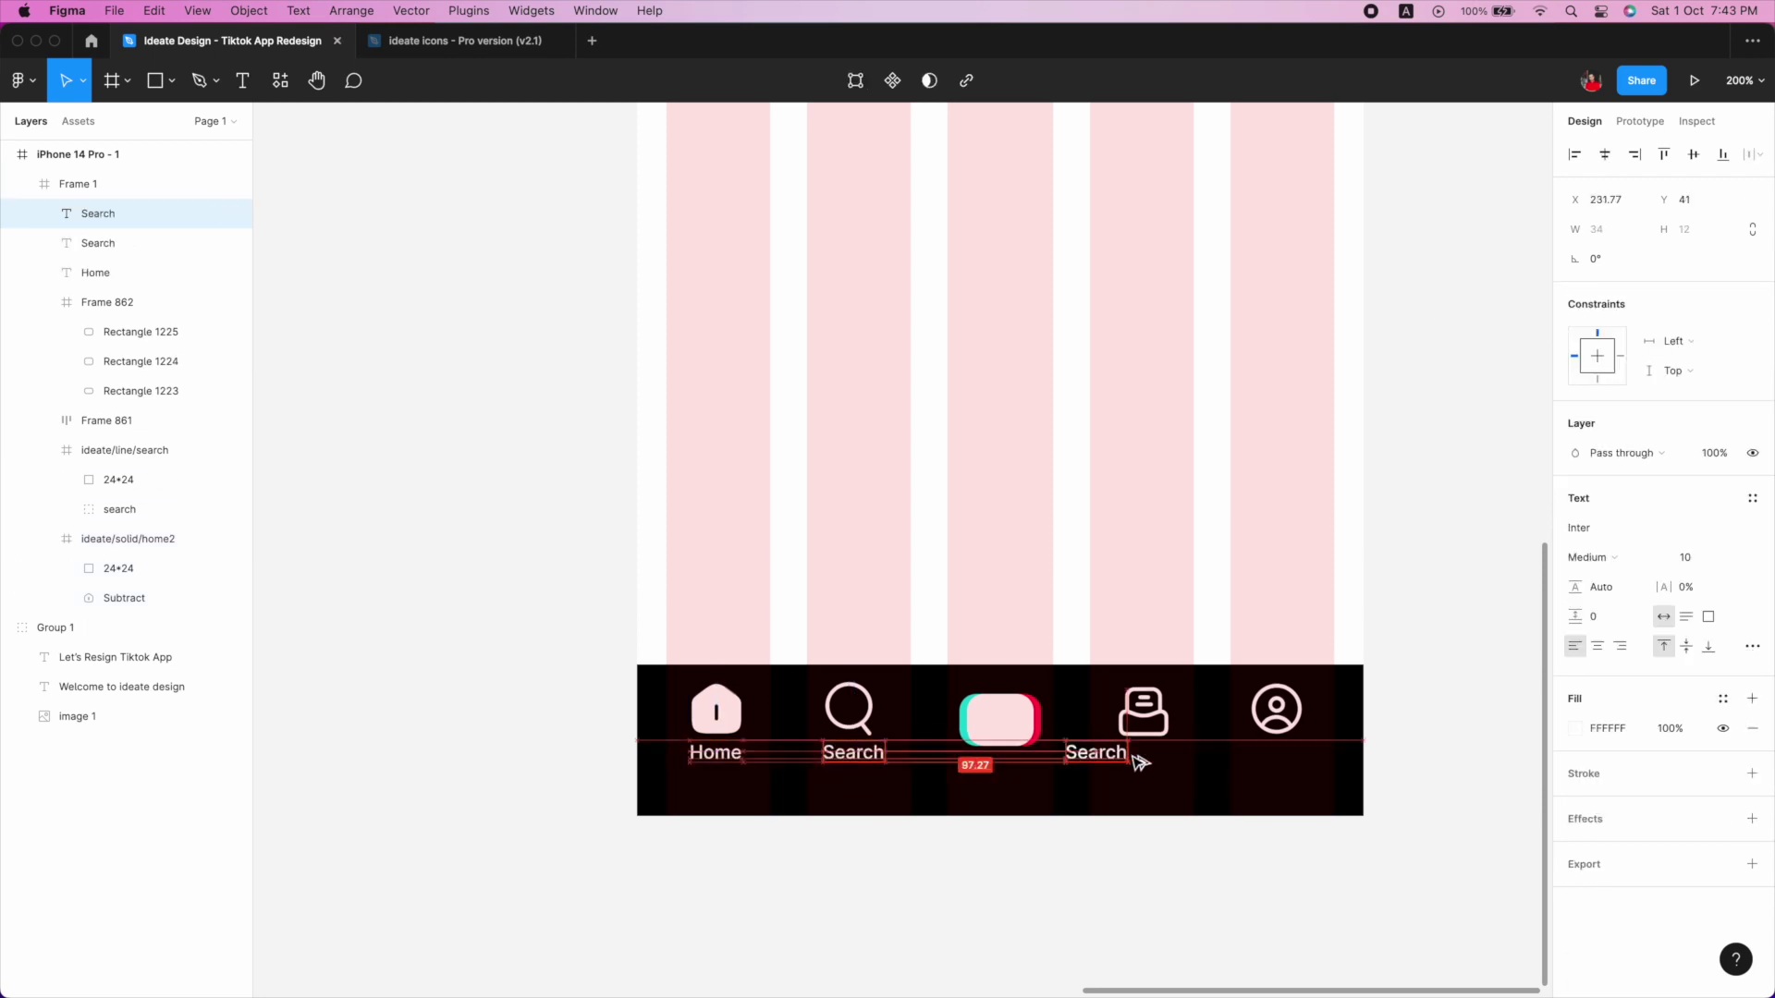
double_click(1143, 753)
text(Inbox)
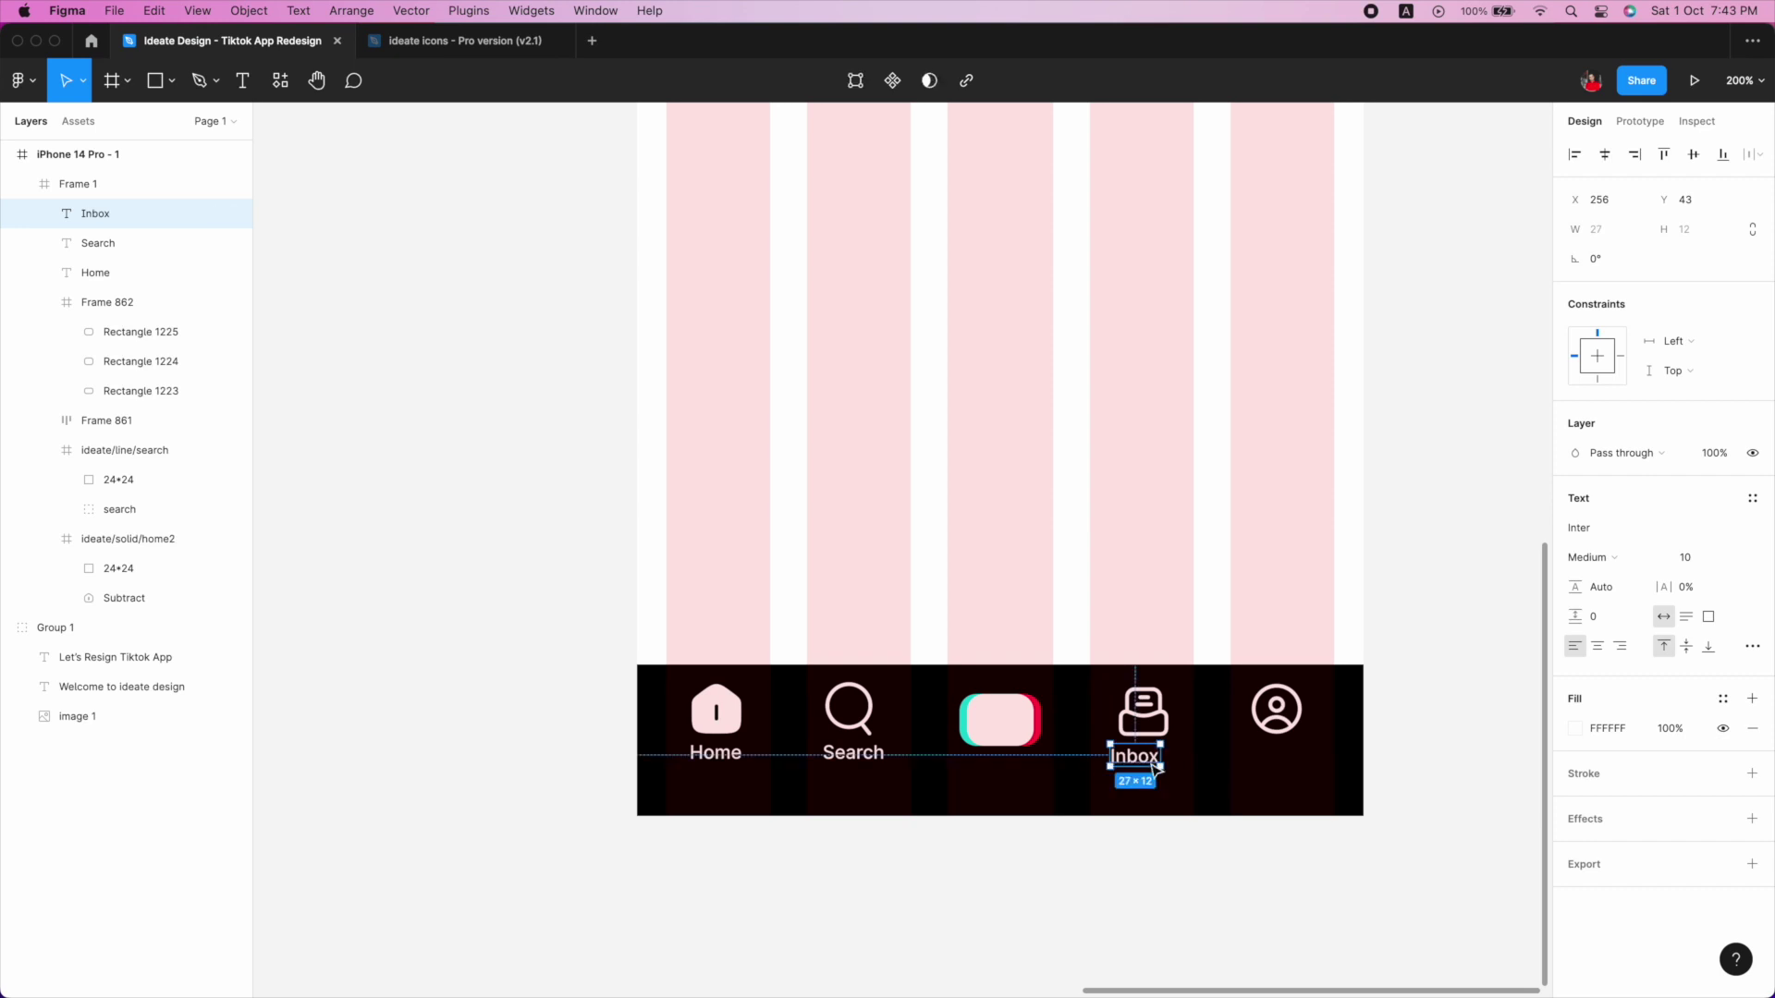
drag(1141, 760, 1282, 760)
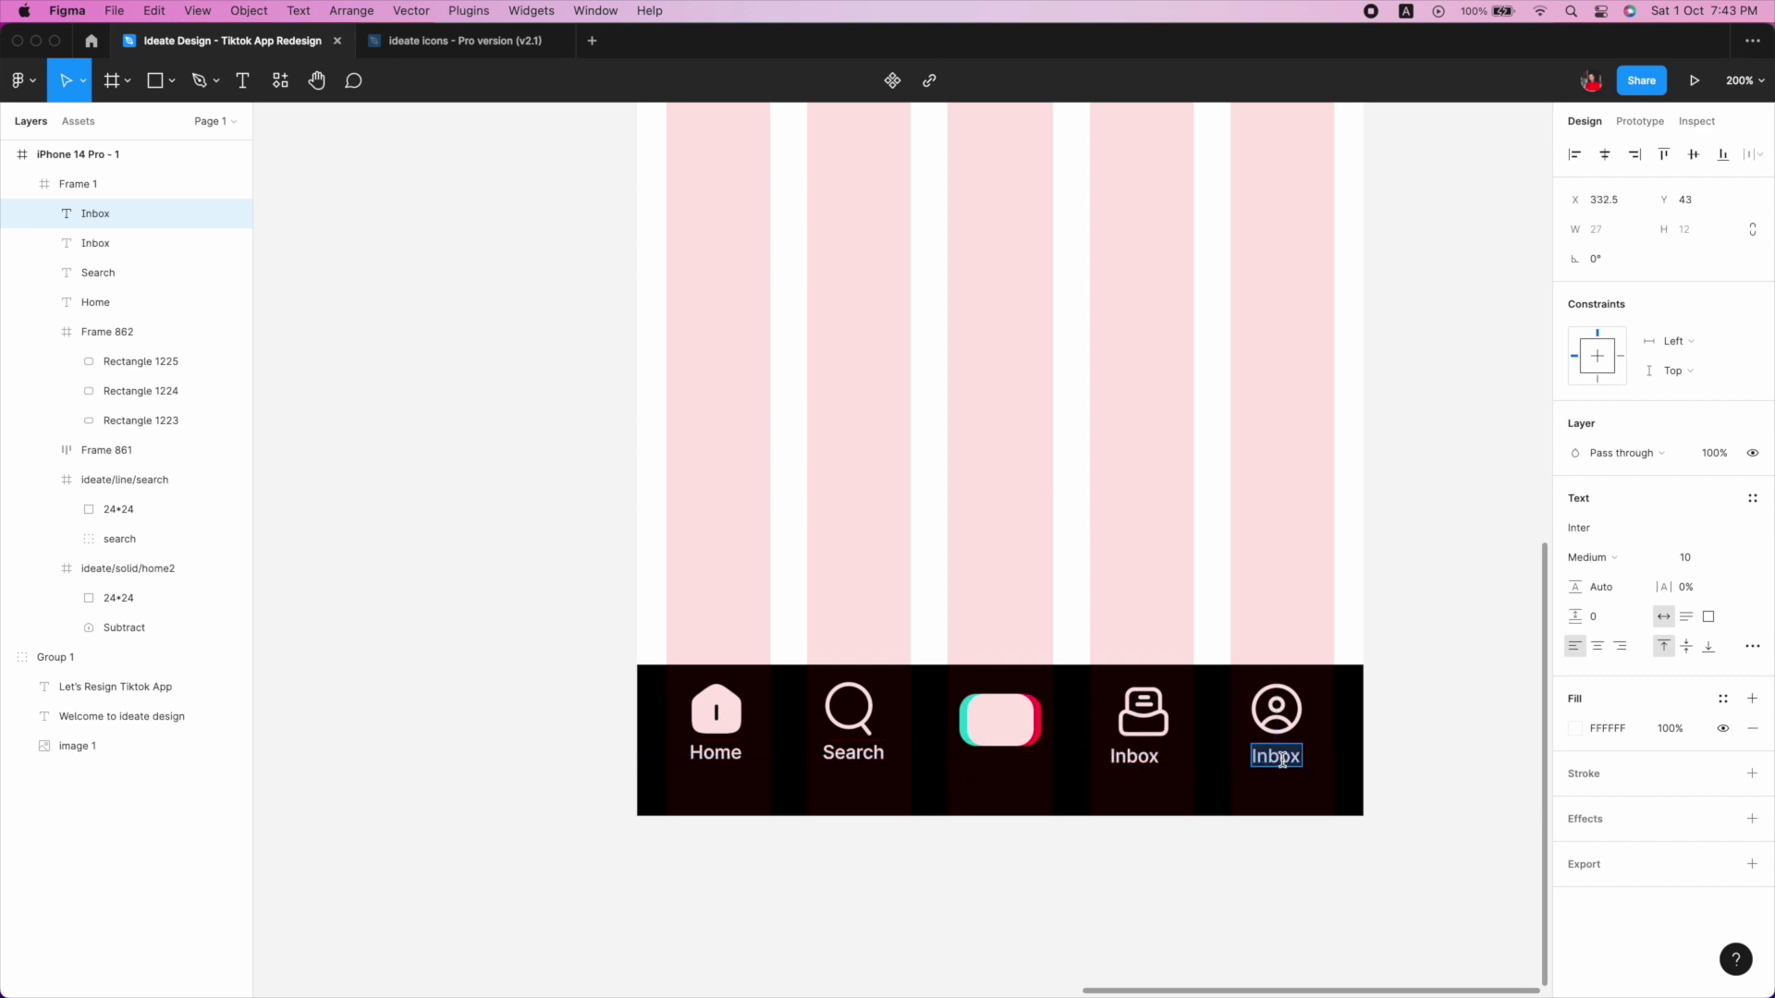
text(Profile)
click(1294, 726)
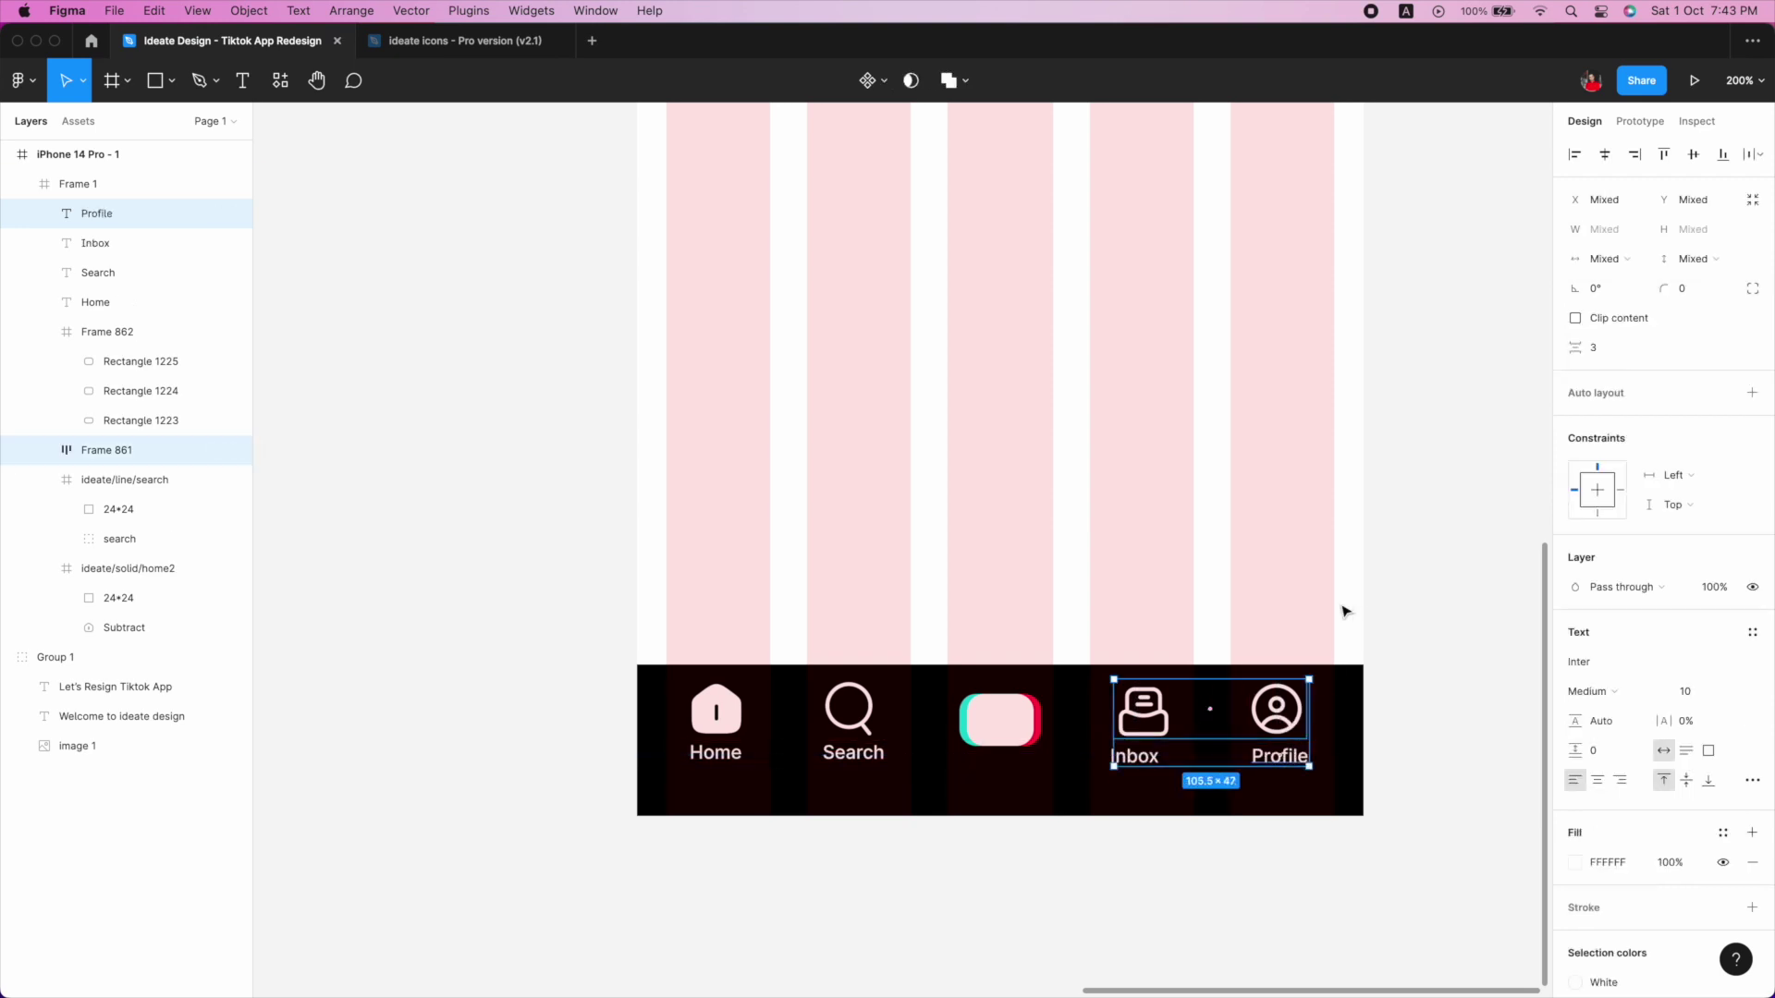
key(super+shift+g)
shift+click(1278, 756)
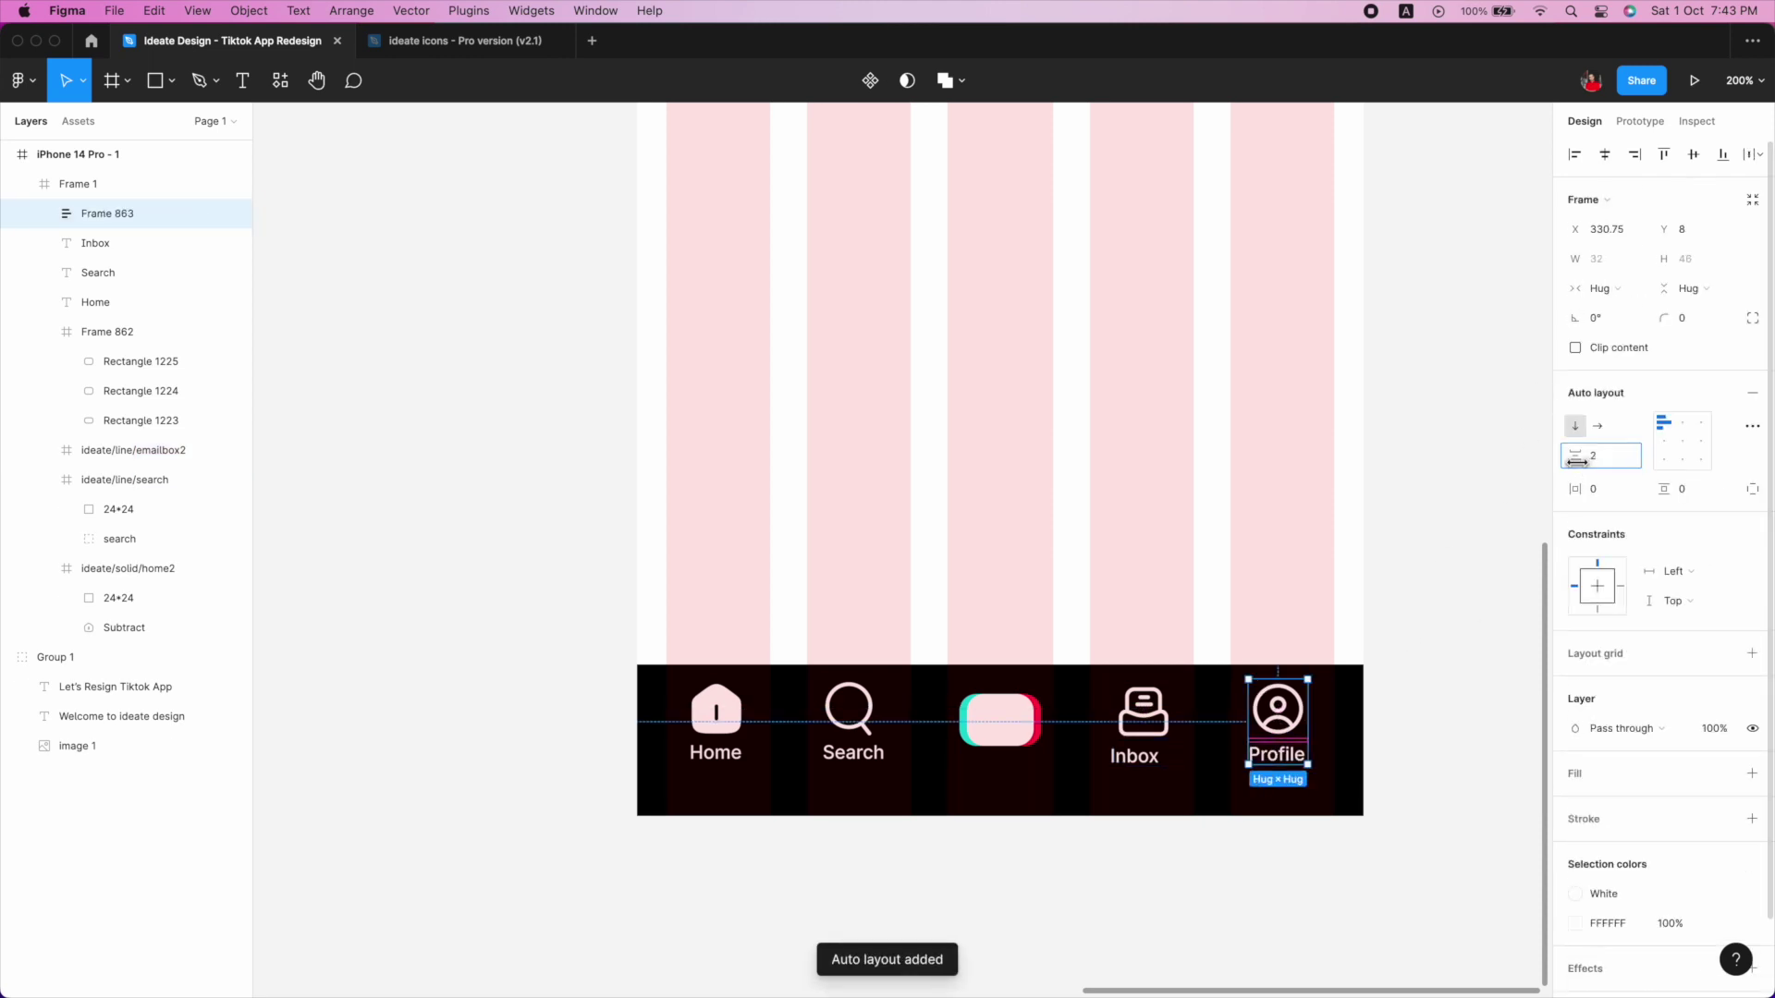
Stack the Inbox, Search and Home icons with their labels in auto-layout frames
click(1136, 756)
shift+click(1143, 707)
key(shift+a)
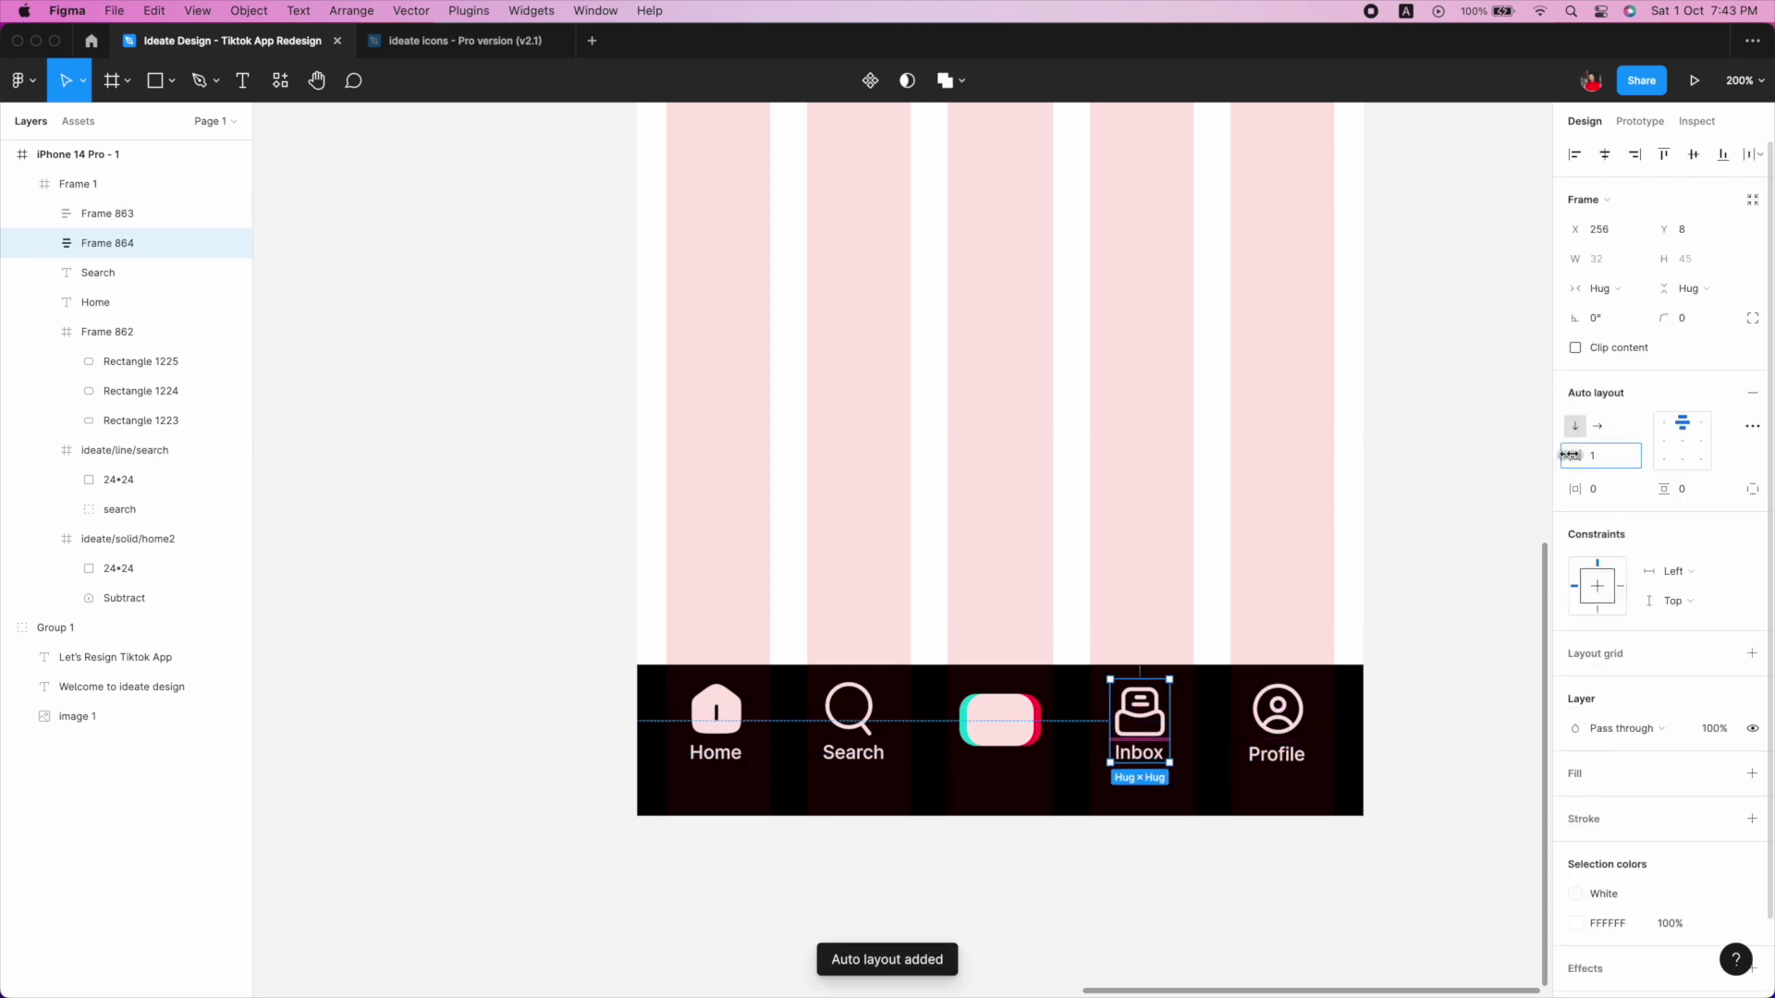
click(851, 707)
shift+click(850, 753)
key(shift+a)
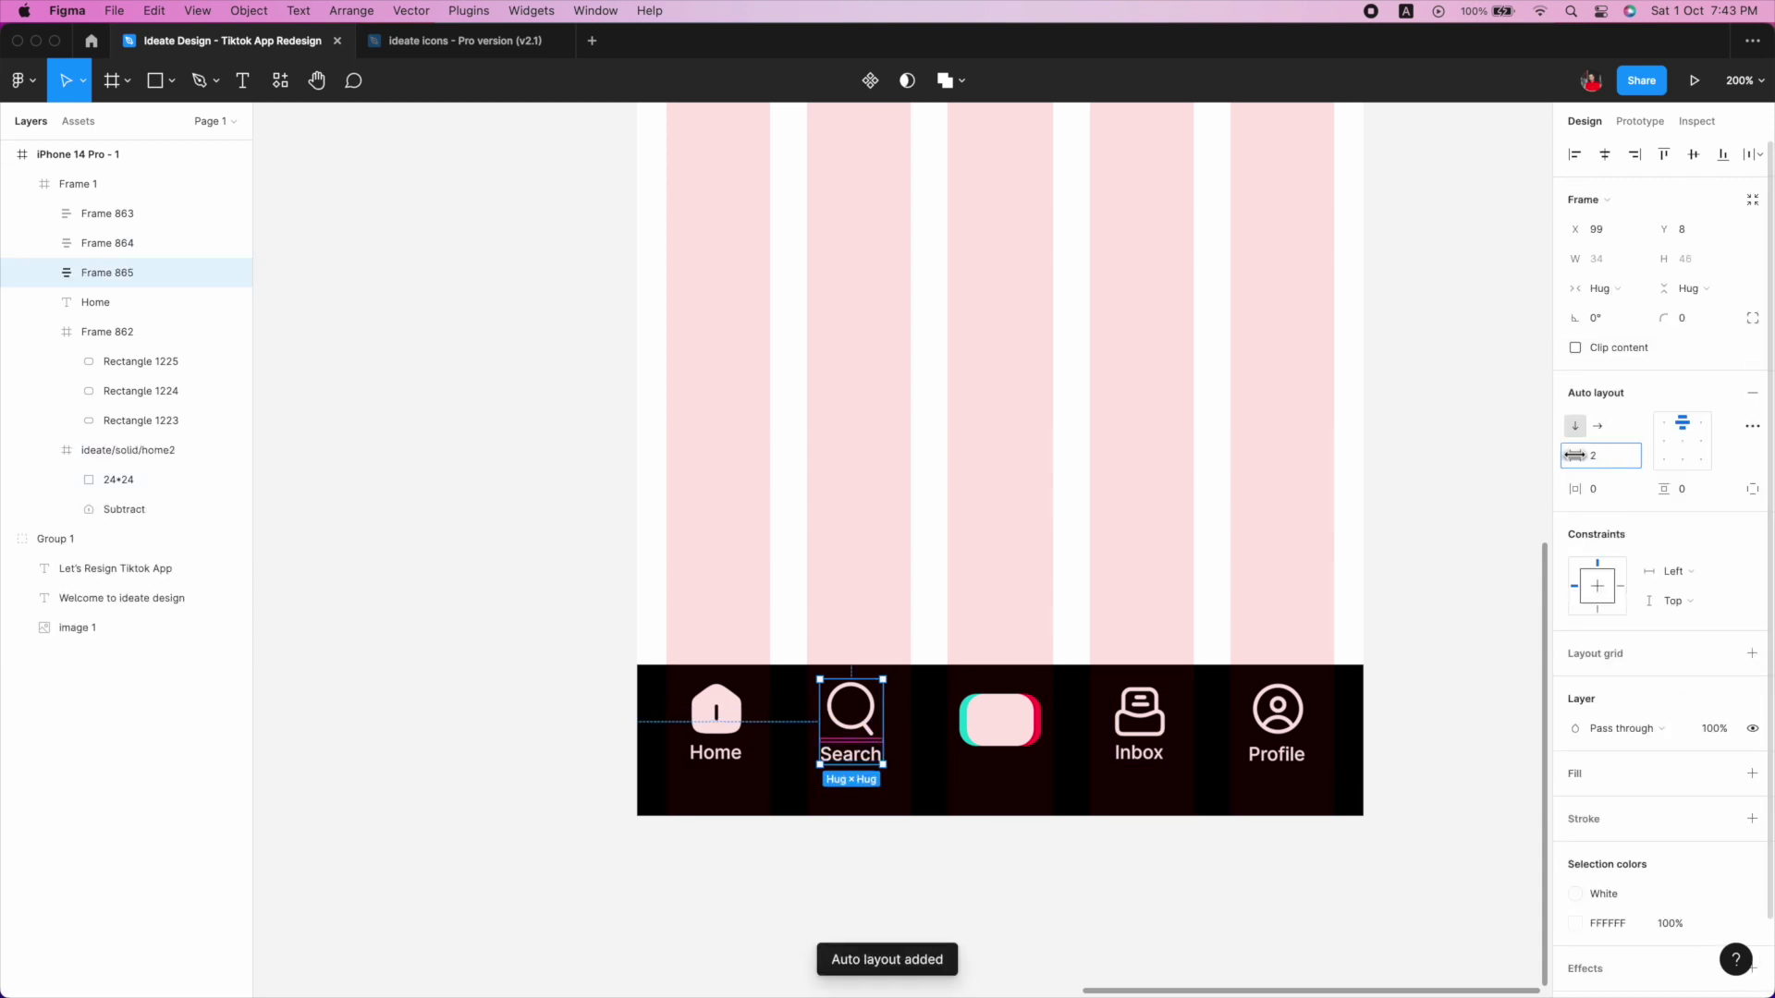
click(715, 753)
shift+click(717, 710)
key(shift+a)
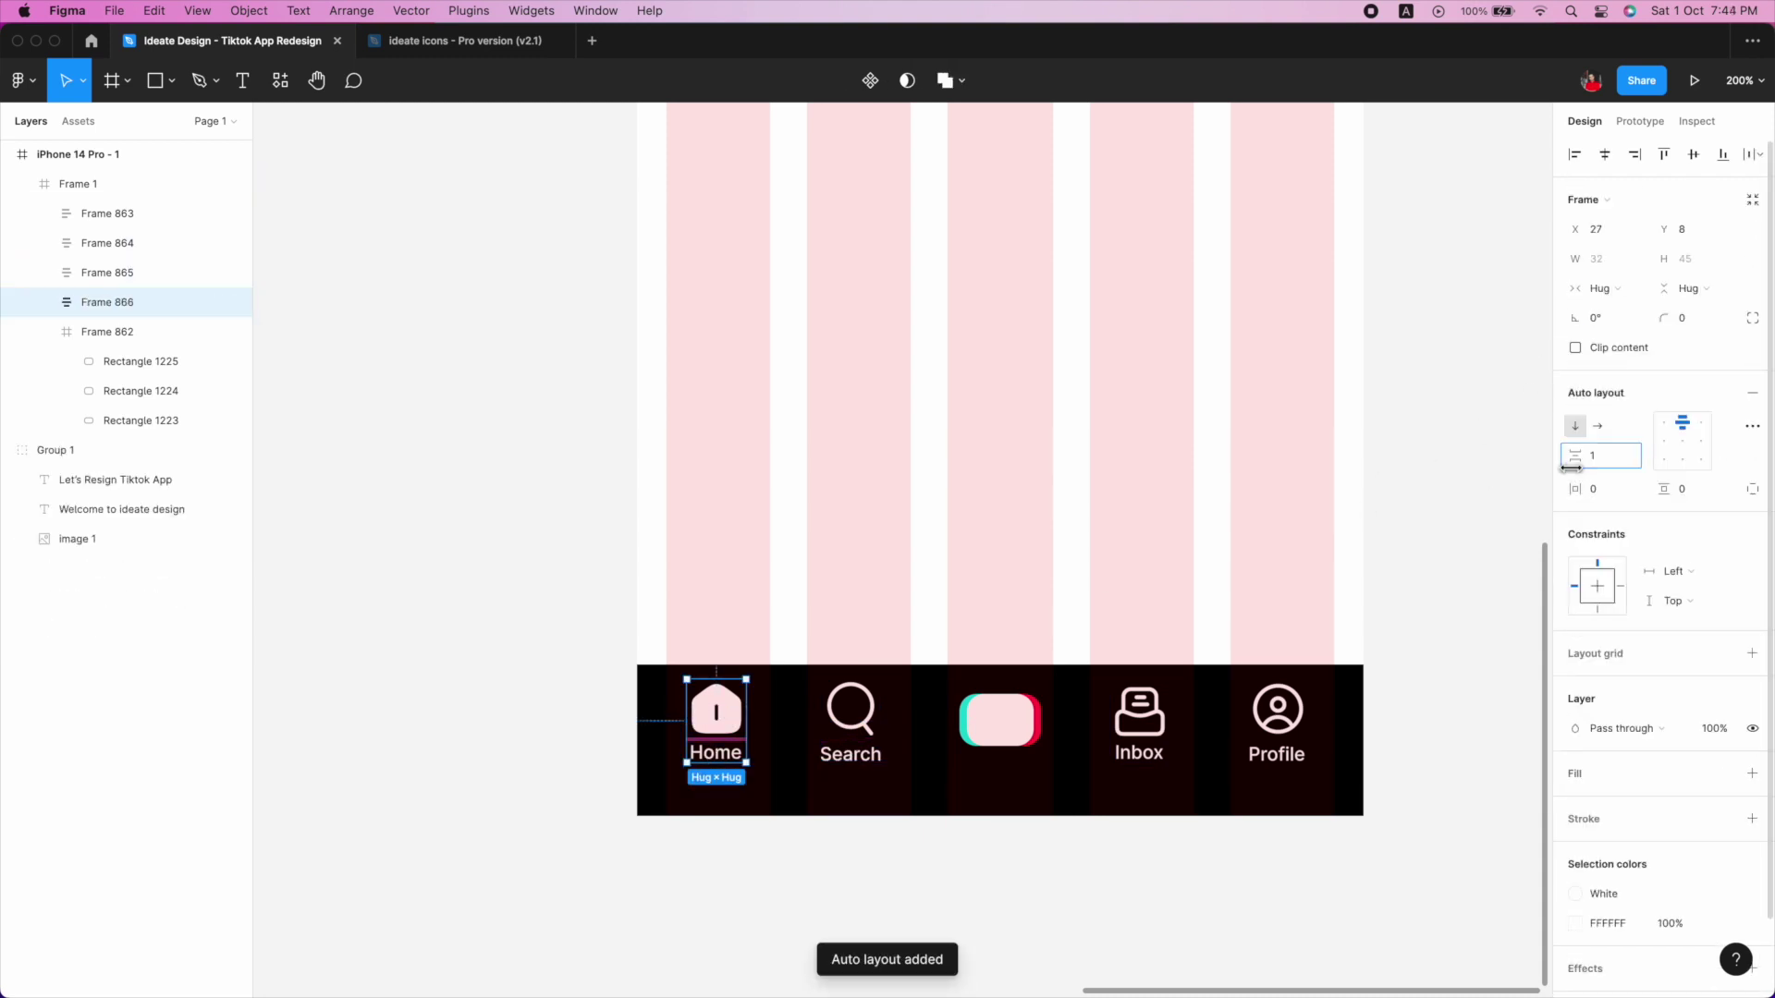
Arrange all five nav items evenly in one auto-layout row
shift+click(846, 730)
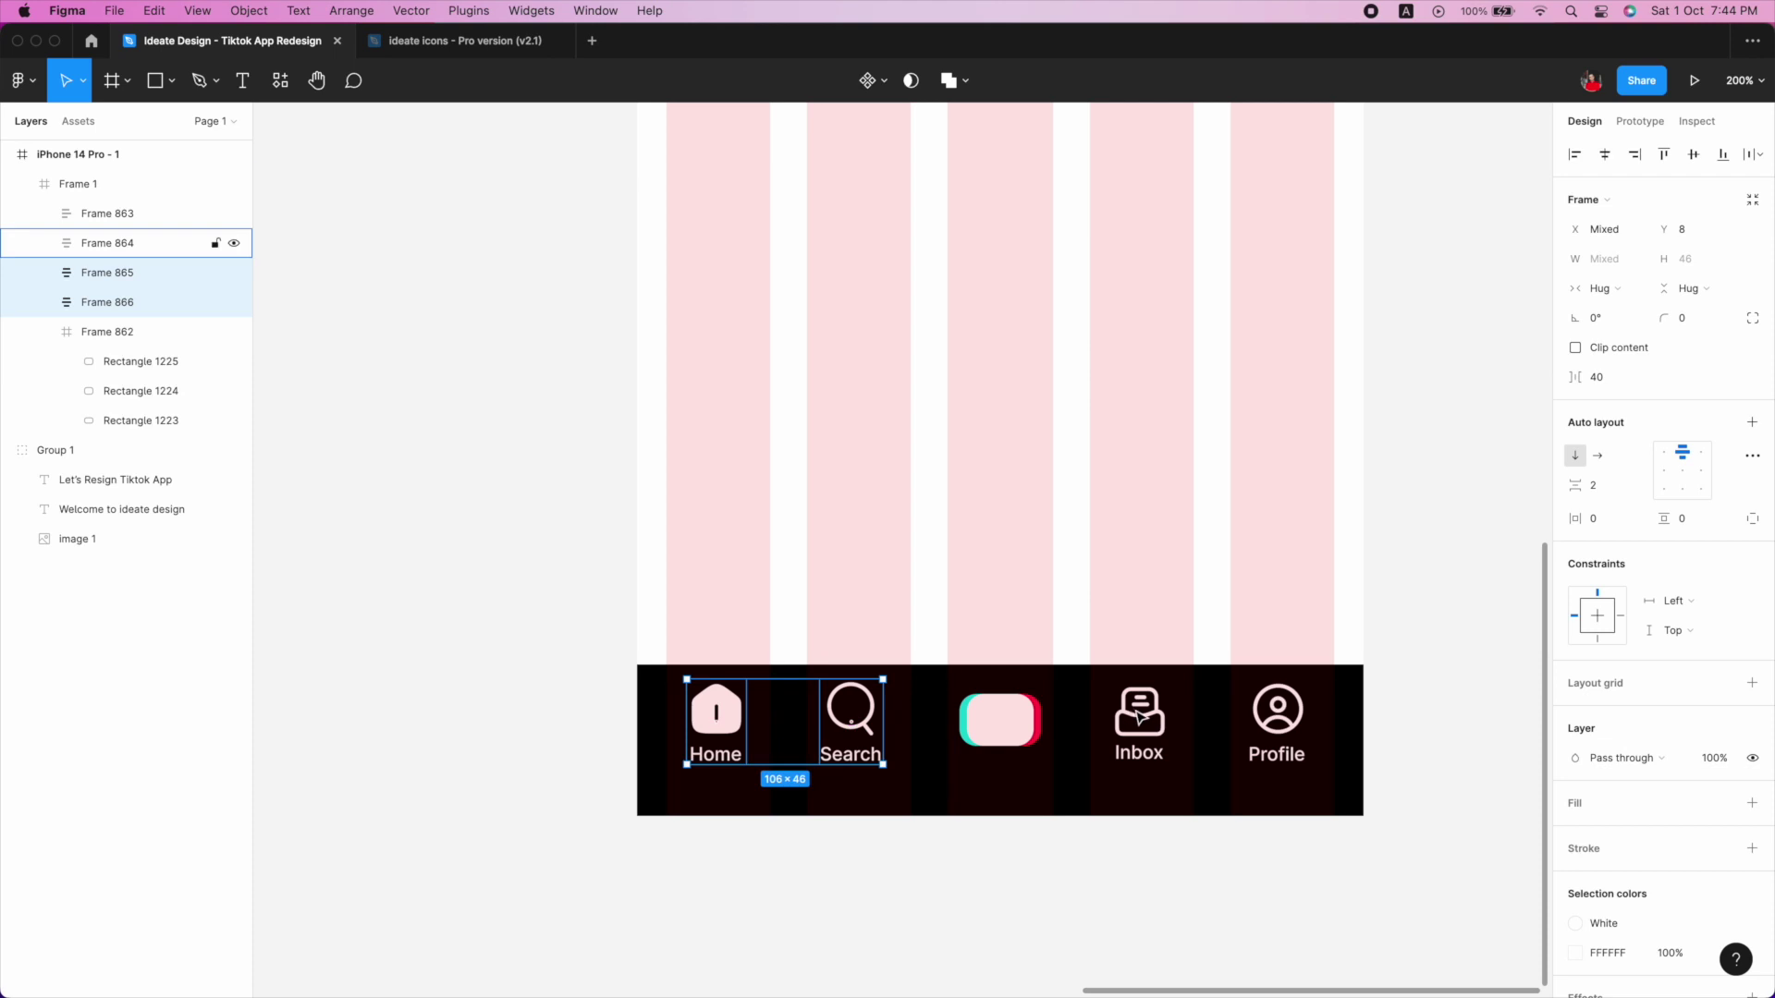
shift+click(1139, 716)
shift+click(1295, 719)
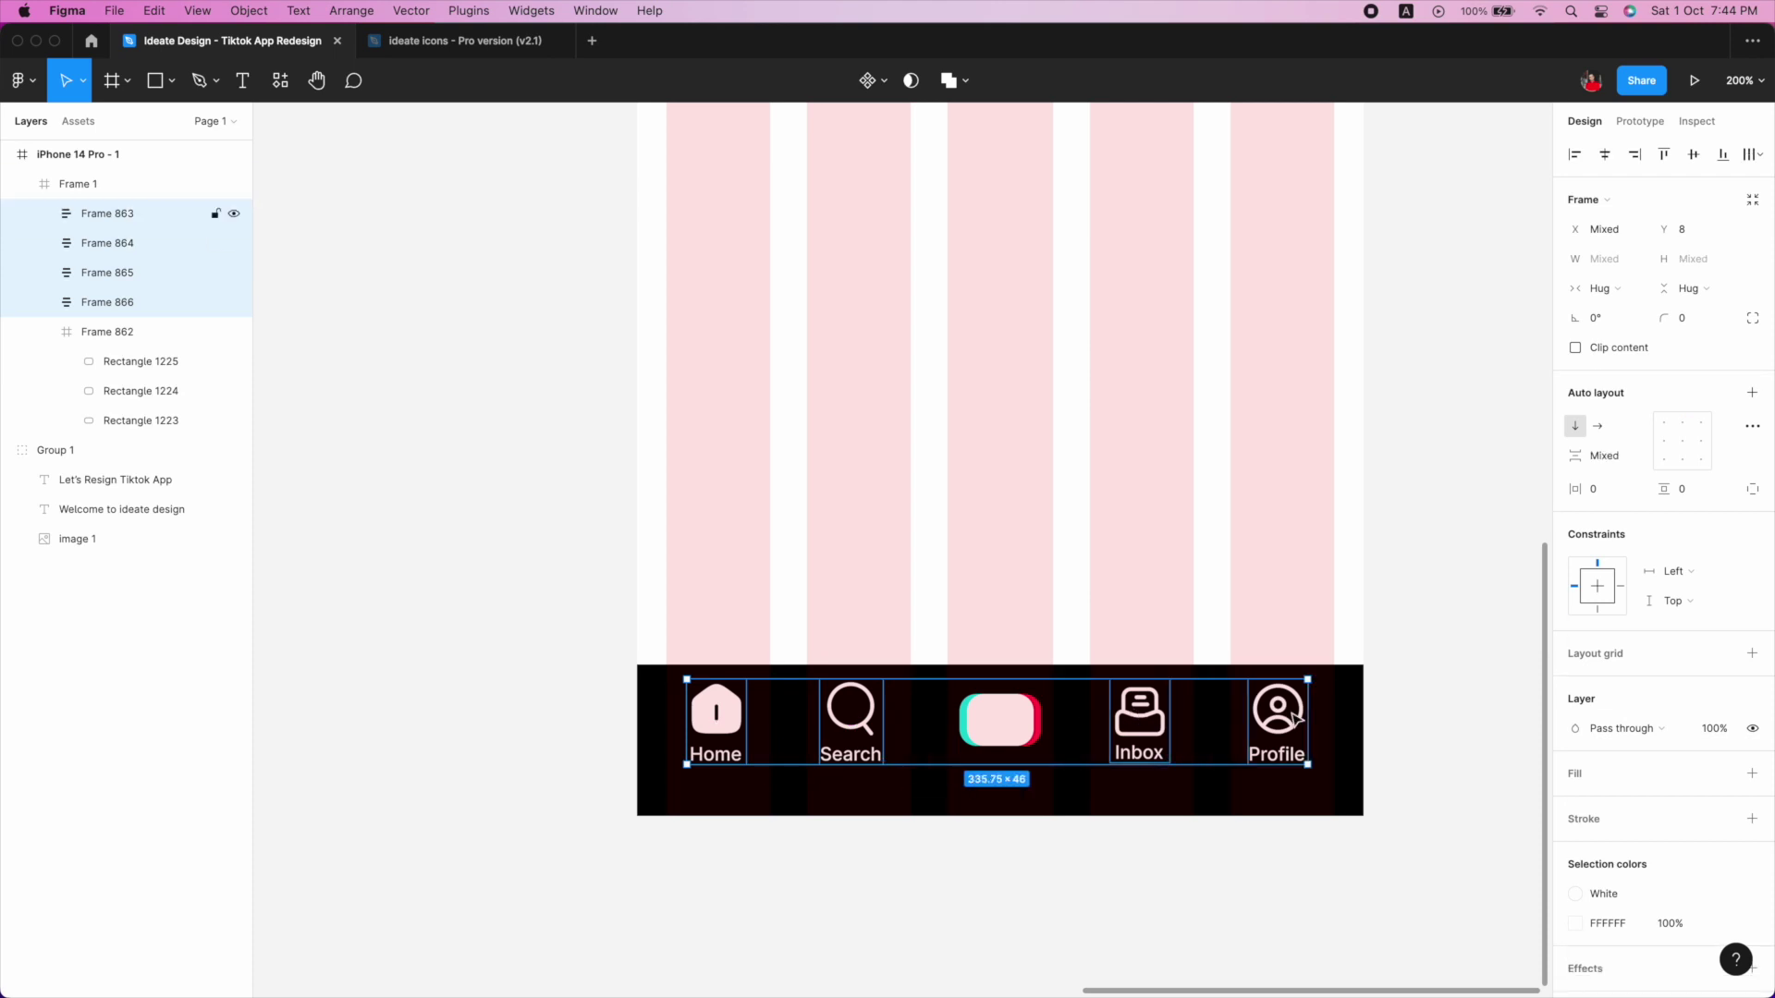
shift+click(1009, 727)
key(shift+a)
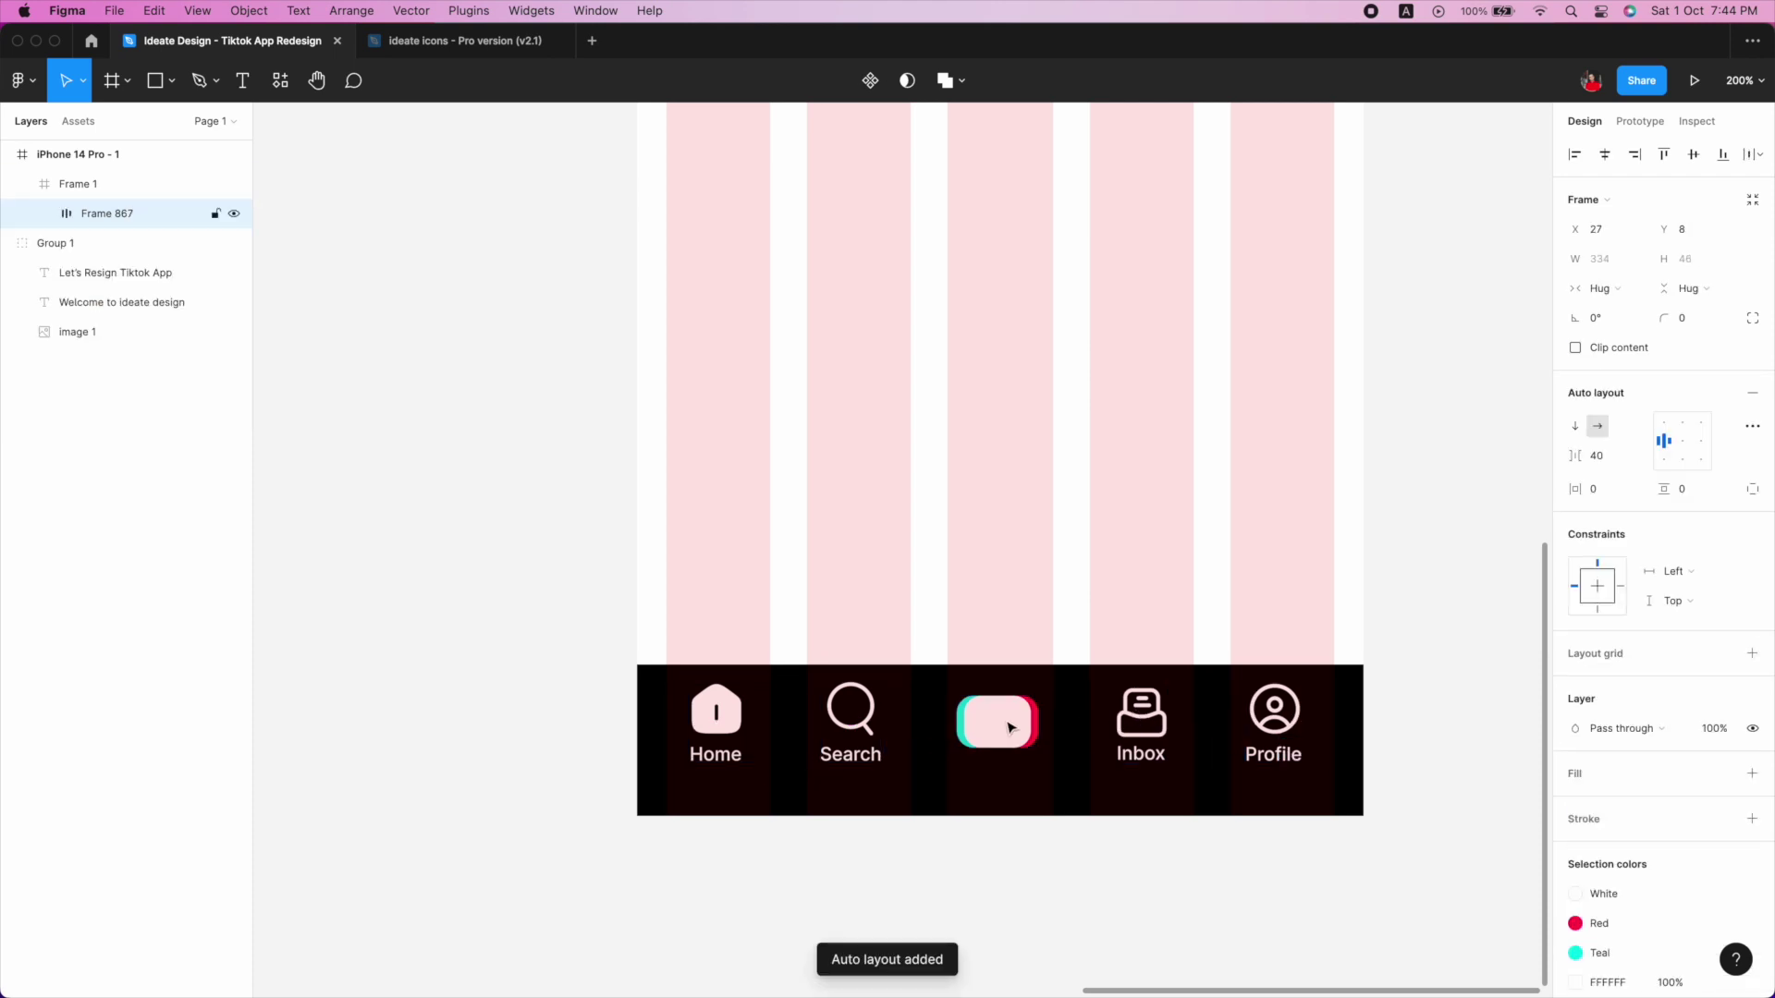
drag(984, 738, 989, 738)
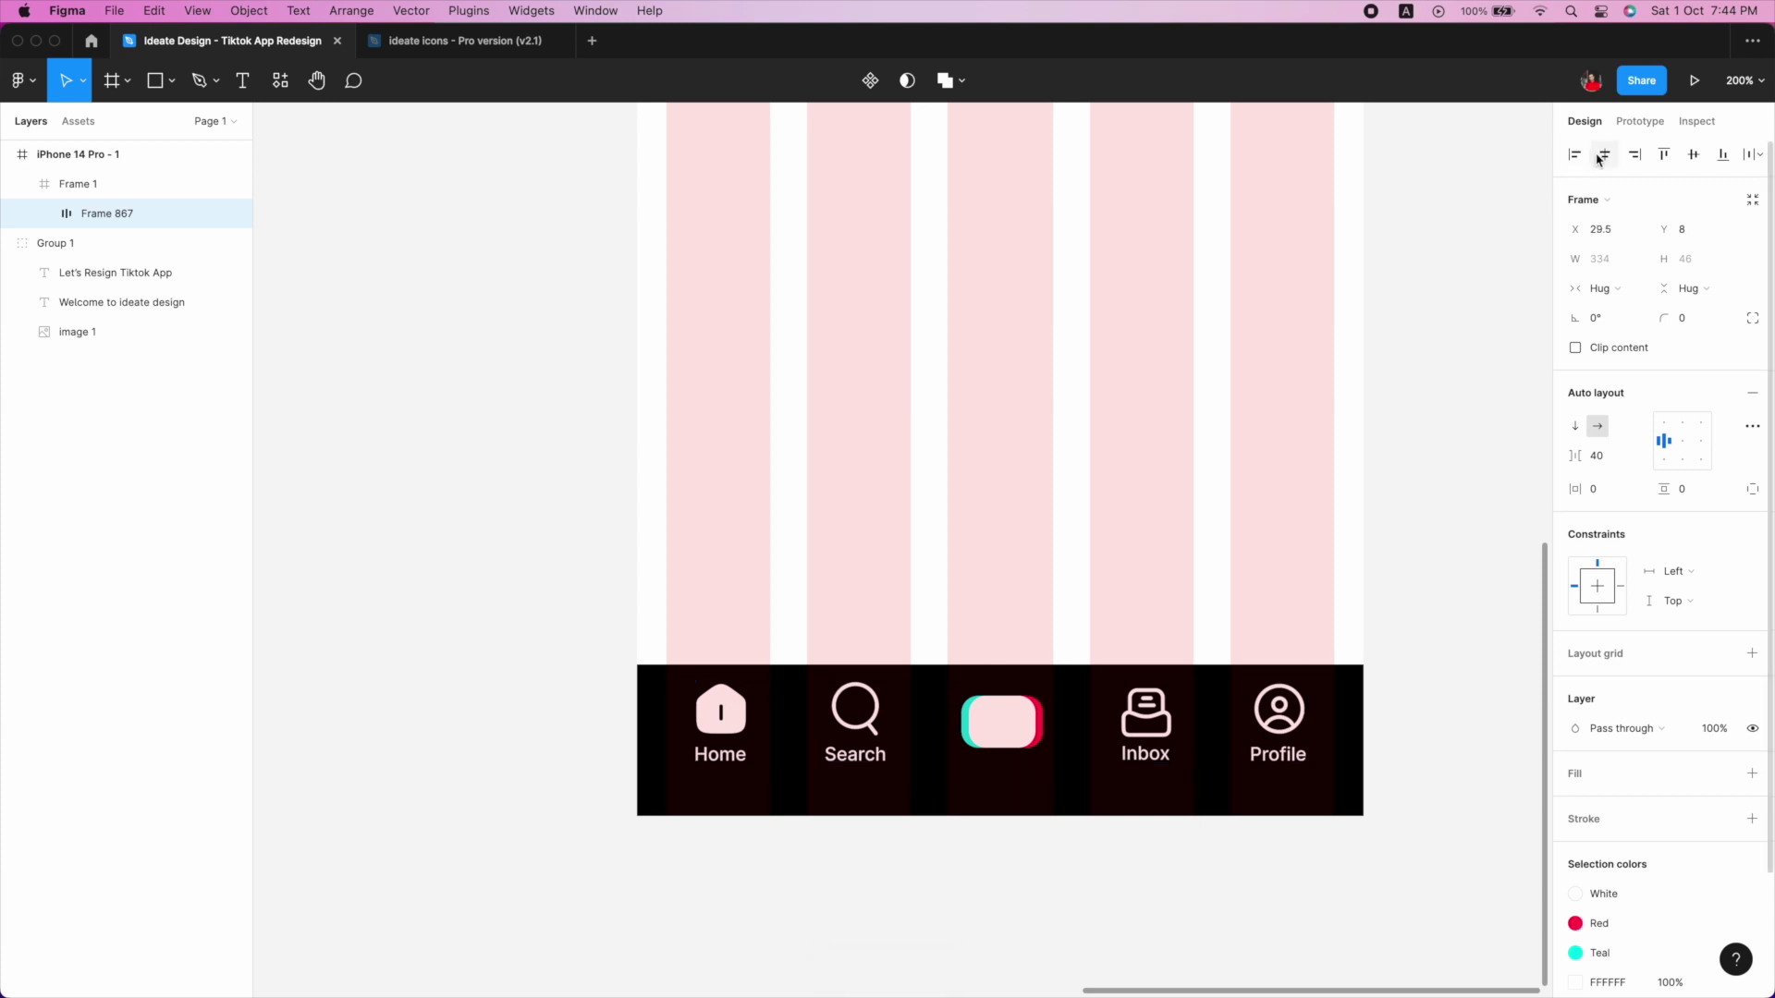
Ungroup the nav row wrapper and nudge the create button up to Y 16
double_click(989, 738)
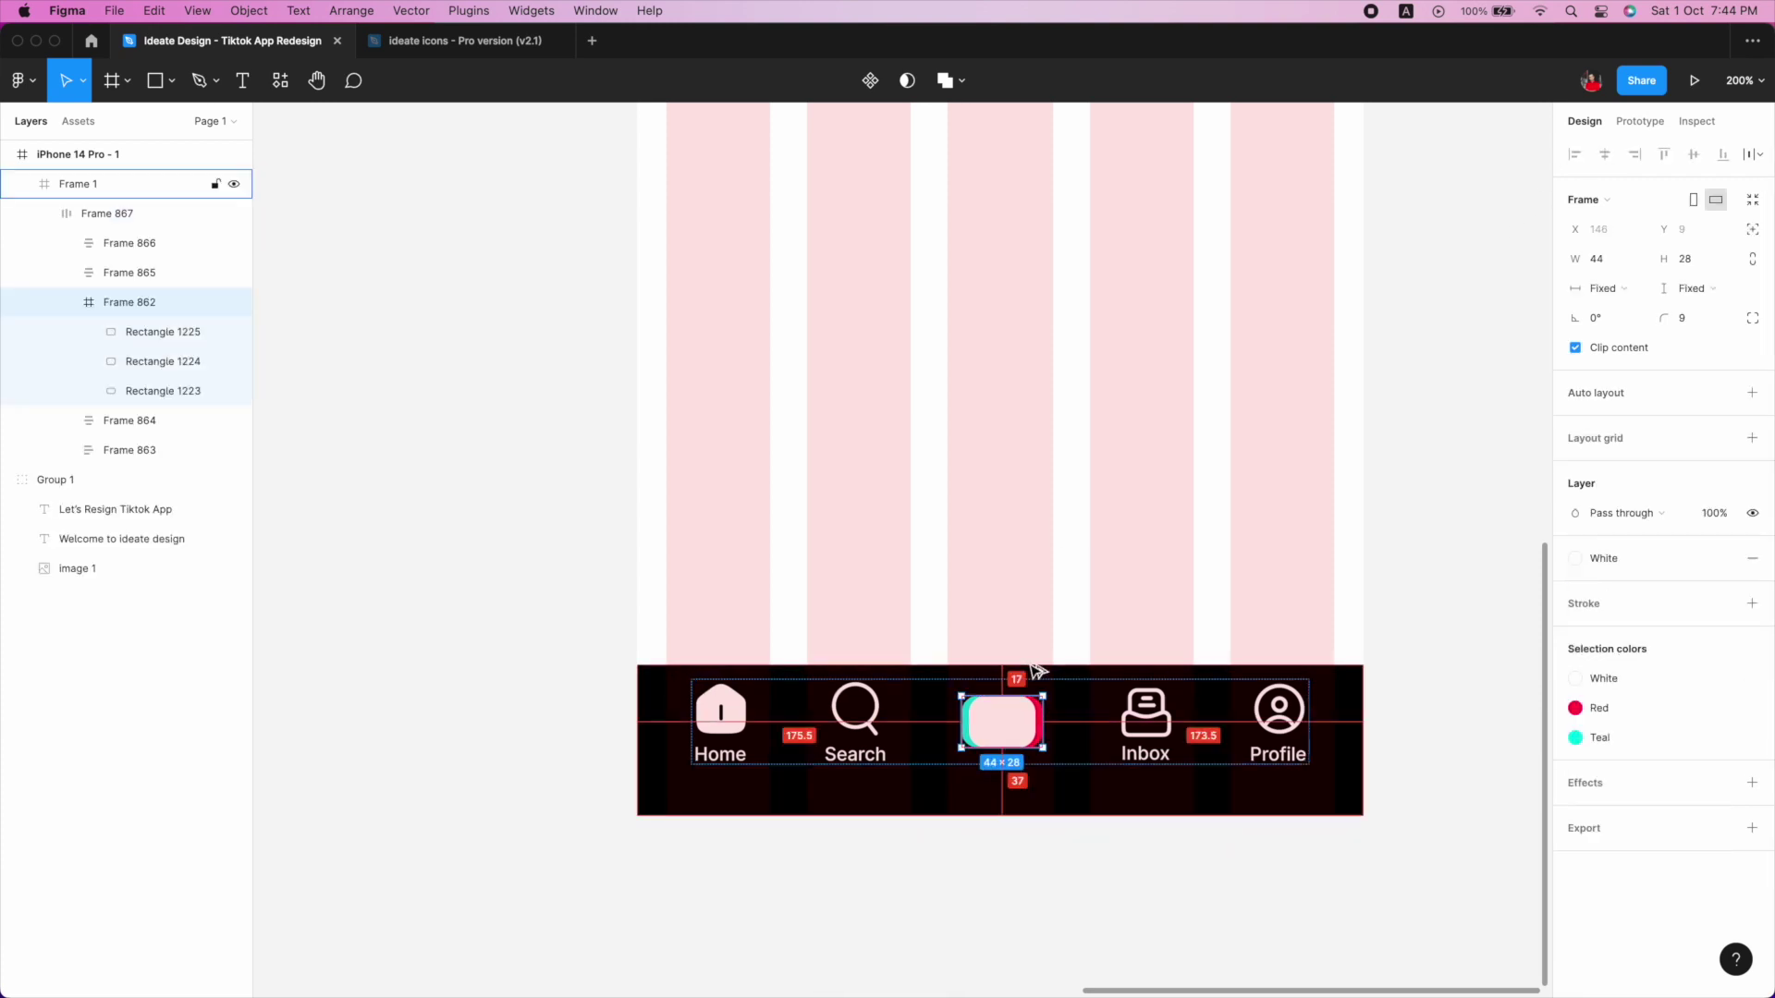
click(603, 596)
click(1008, 735)
double_click(1008, 734)
key(super+shift+g)
click(1014, 740)
drag(1014, 740, 1014, 723)
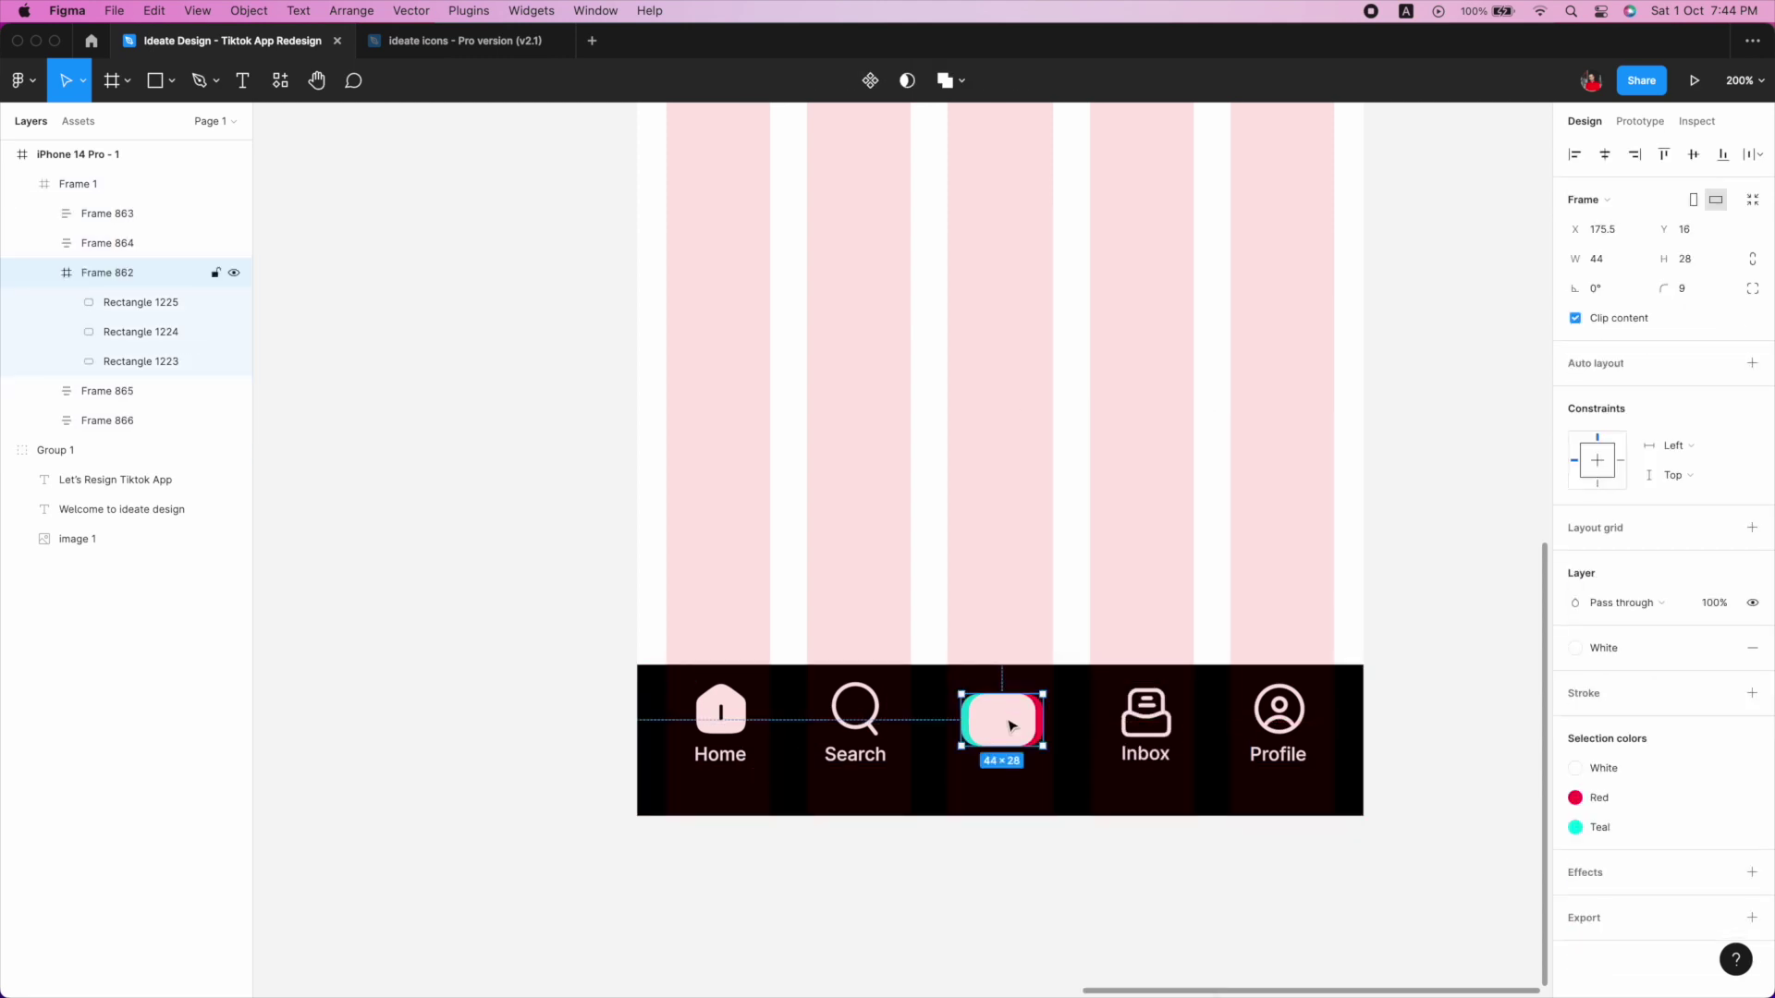
Copy the plus icon from the Ideate icons file and centre it inside the create button
click(448, 40)
super+click(948, 514)
key(super+c)
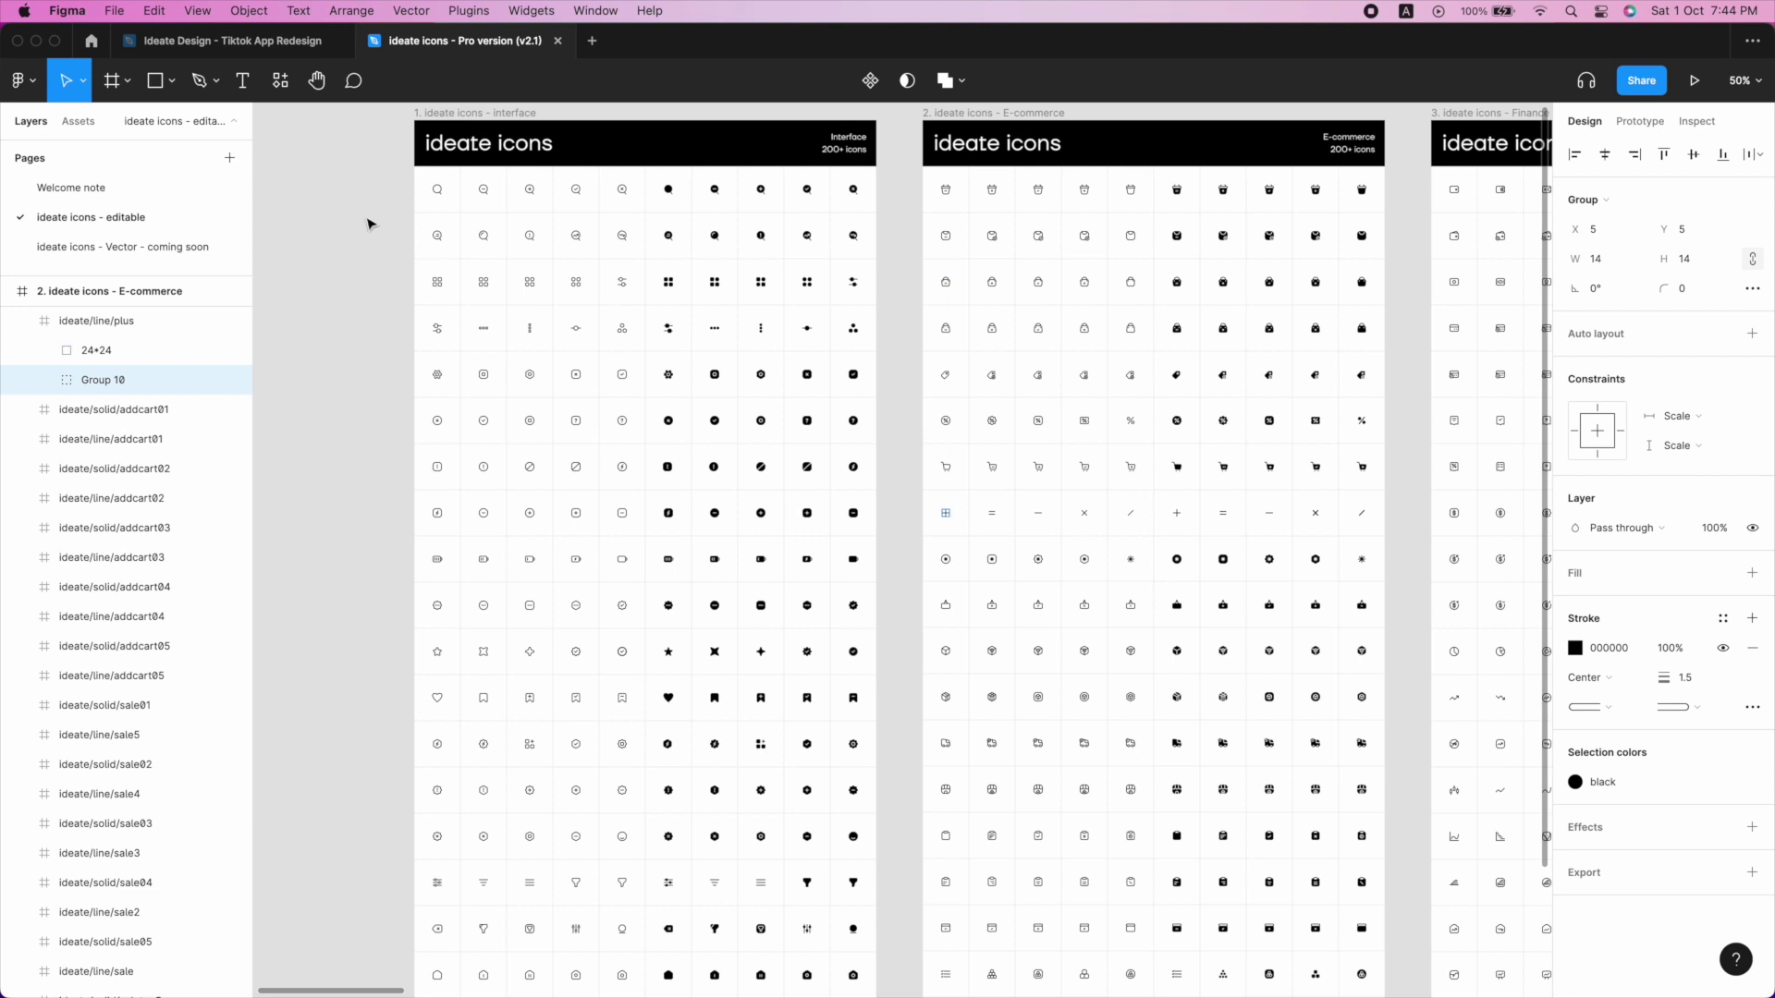
click(227, 40)
key(super+v)
click(1606, 155)
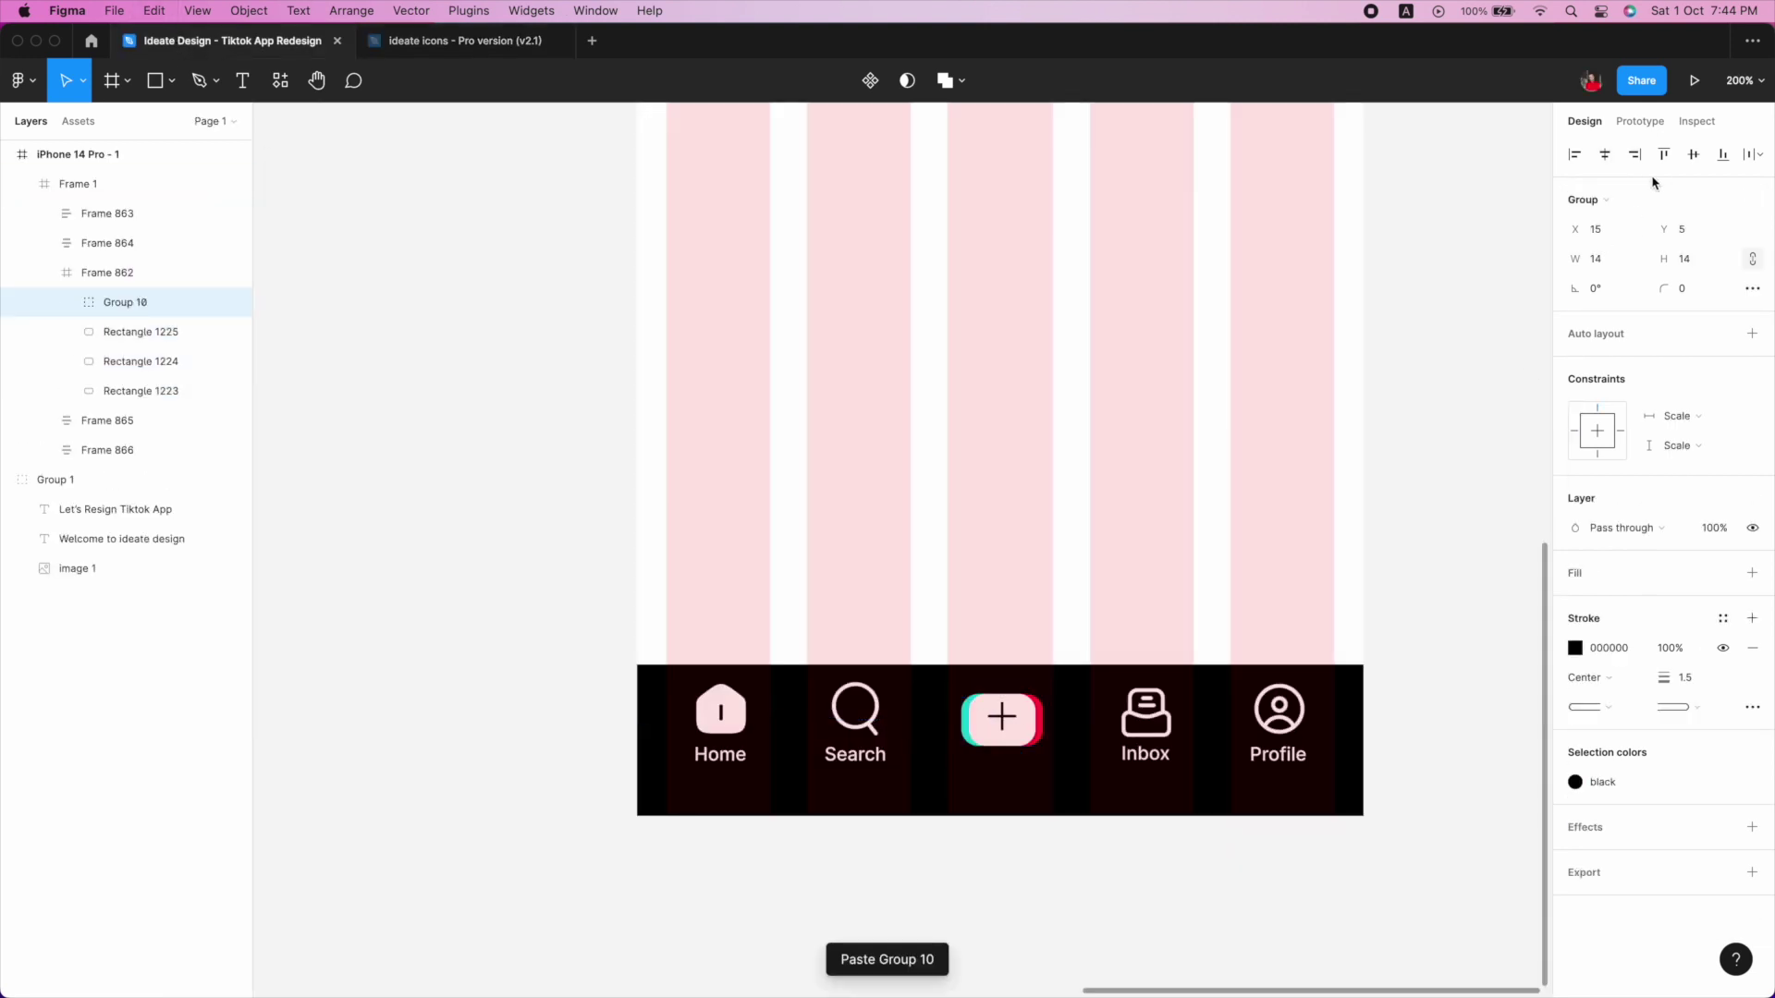
click(1692, 155)
text(3)
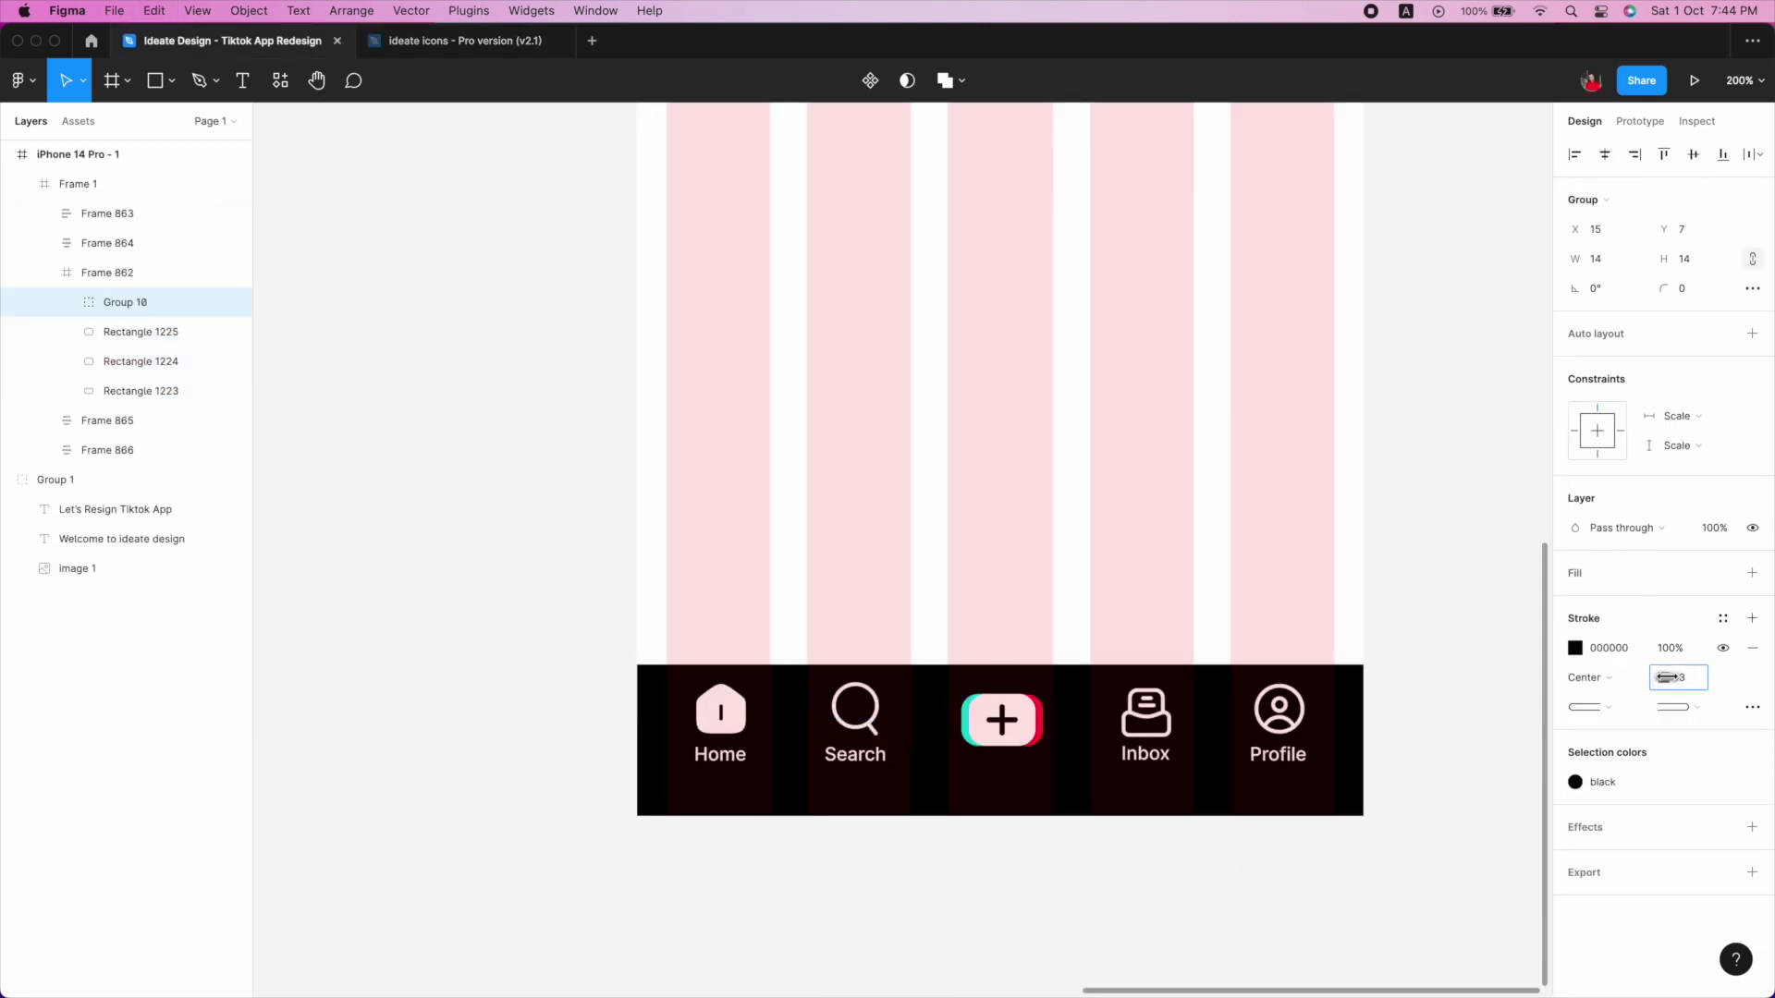
click(611, 462)
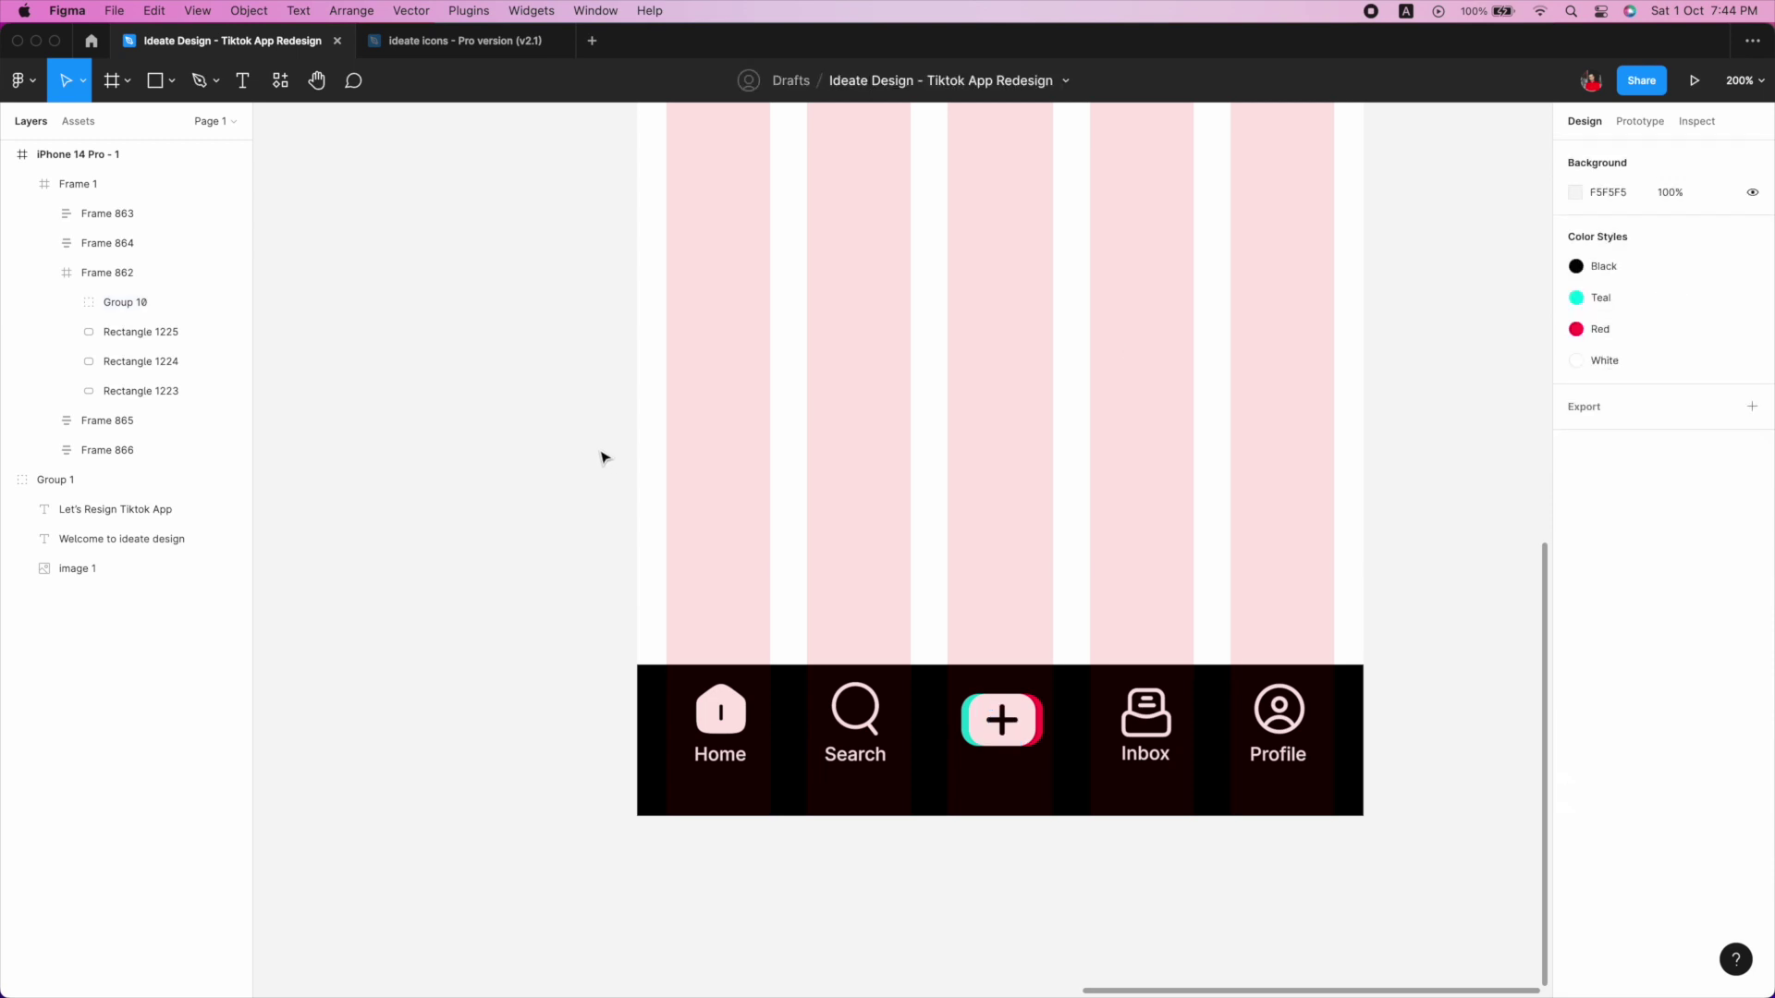
Hide the column layout grid on the iPhone 14 Pro - 1 frame
scroll(602, 434, up, 3)
scroll(638, 305, up, 7)
click(658, 113)
click(1724, 469)
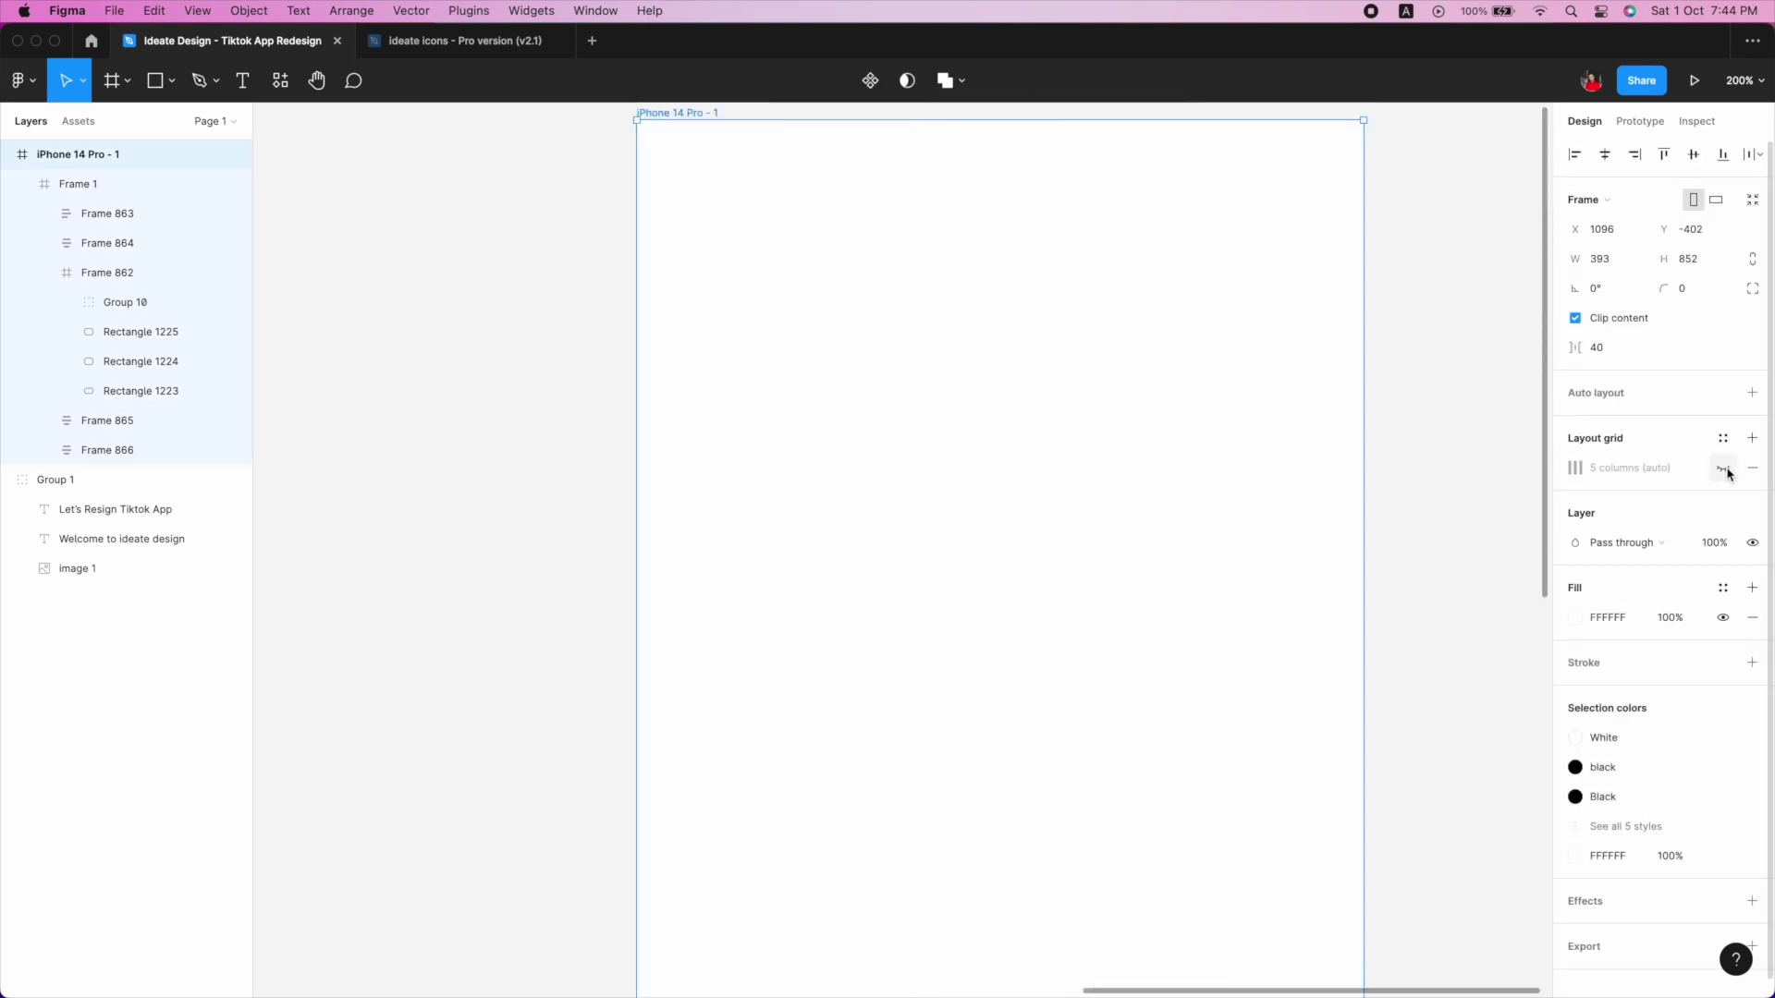
scroll(1101, 634, down, 10)
click(534, 634)
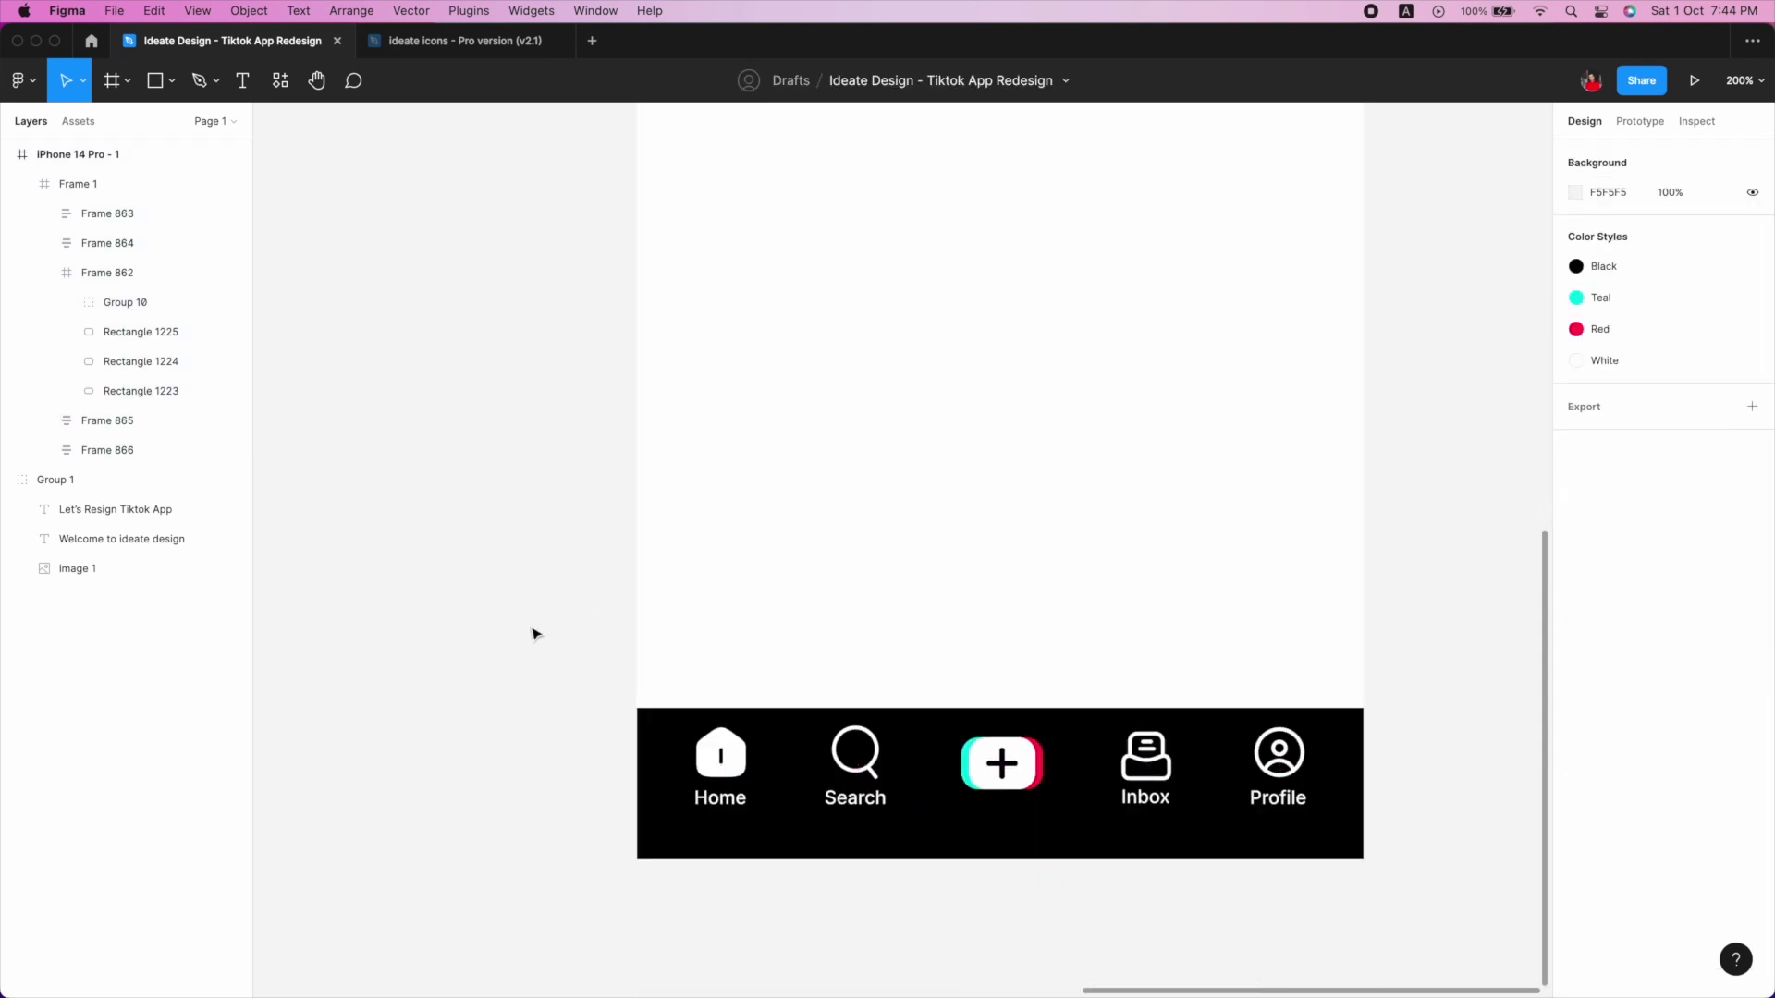
Zoom to 100% on the phone and paste the 138×184 bridge photo beside it
scroll(545, 634, up, 1)
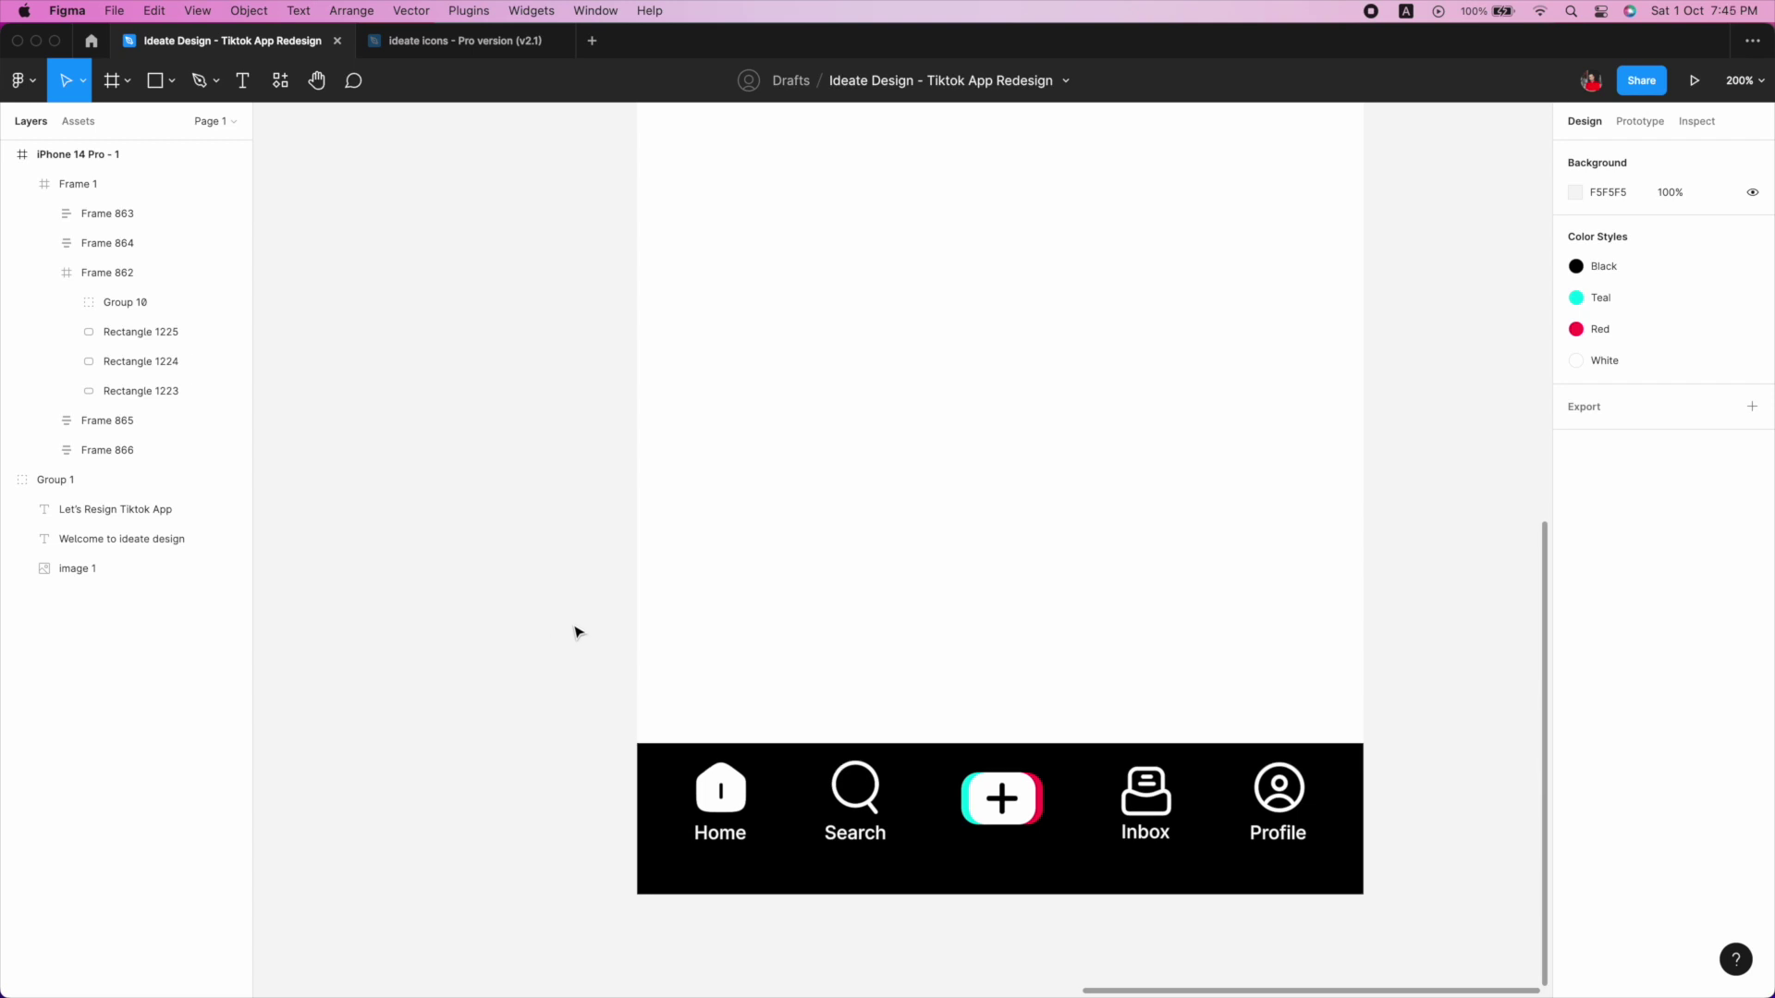
key(shift+0)
scroll(574, 633, up, 5)
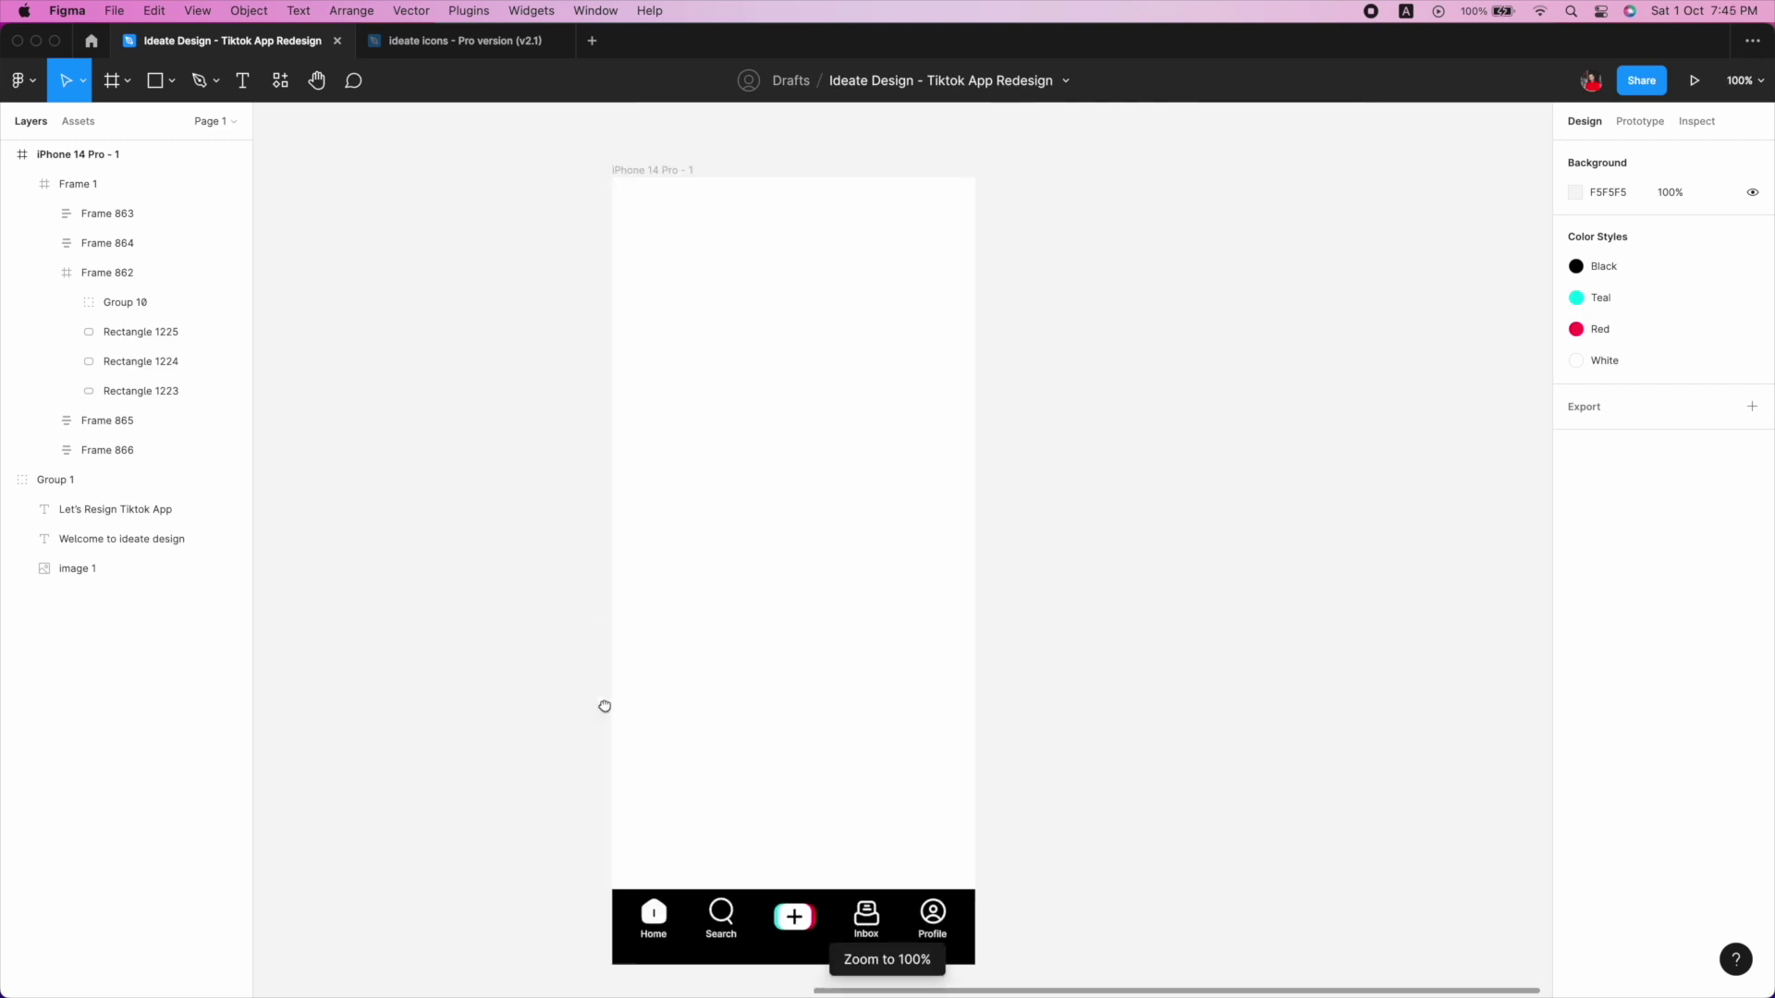
scroll(602, 706, left, 3)
drag(736, 619, 749, 614)
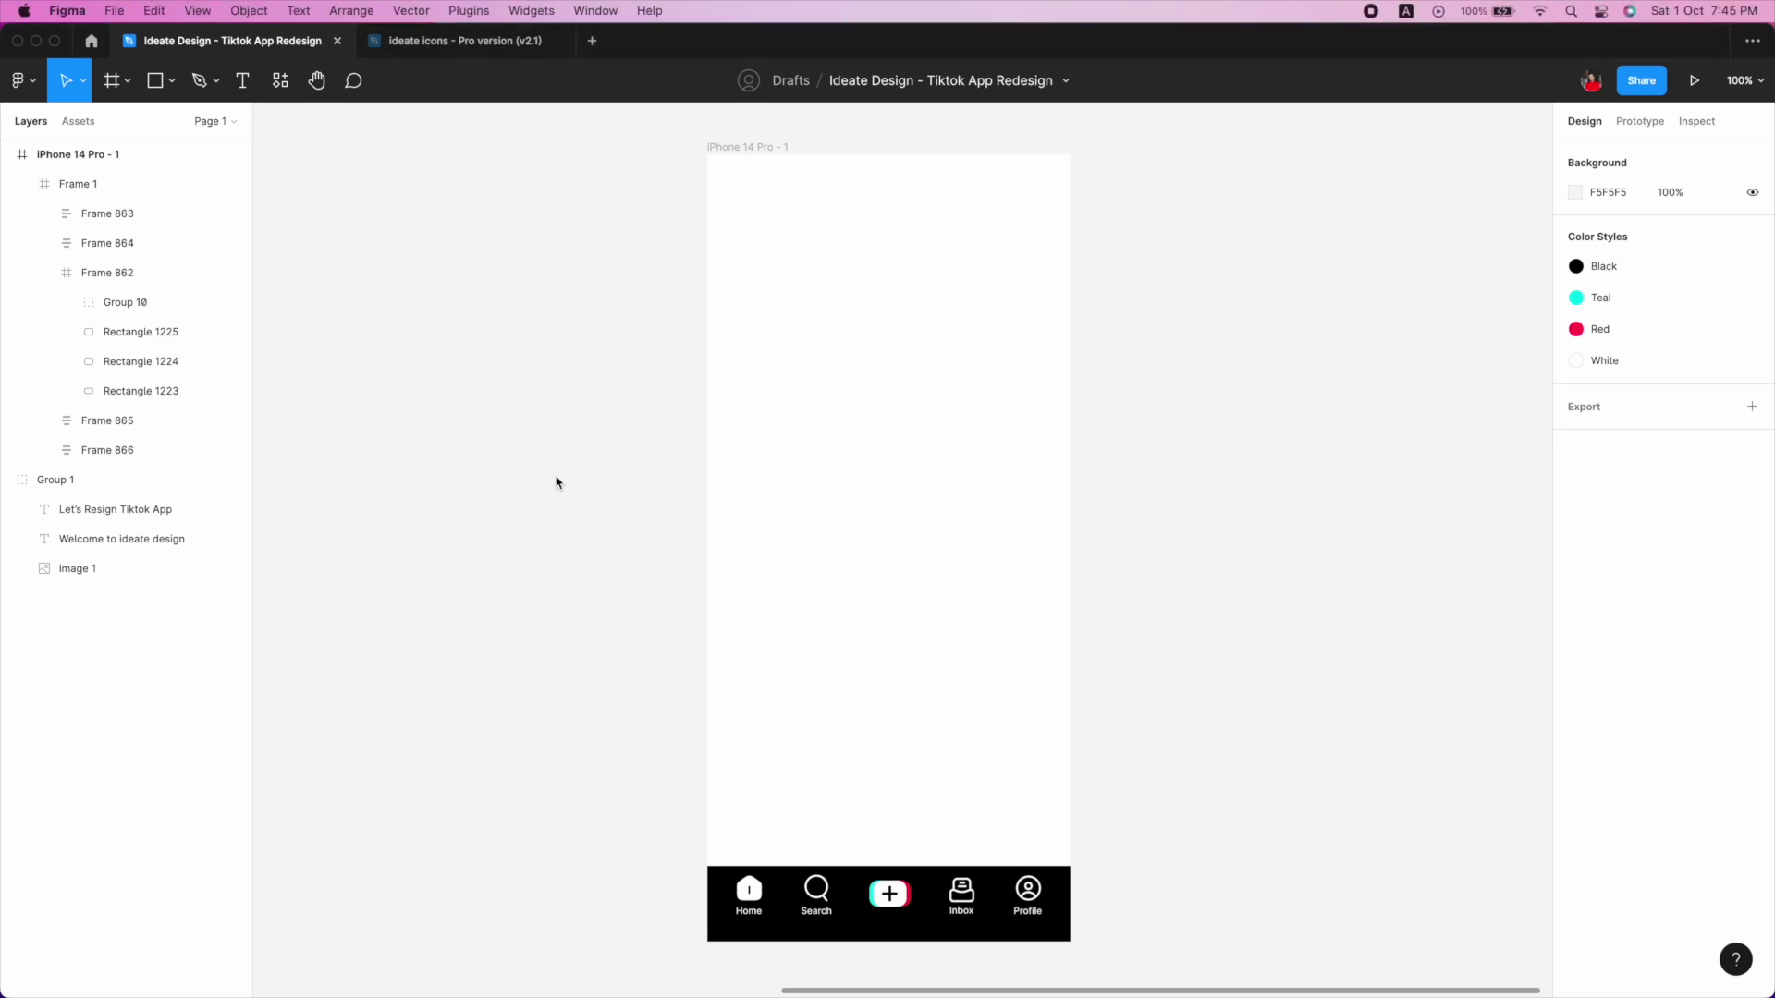
key(super+v)
drag(543, 601, 440, 531)
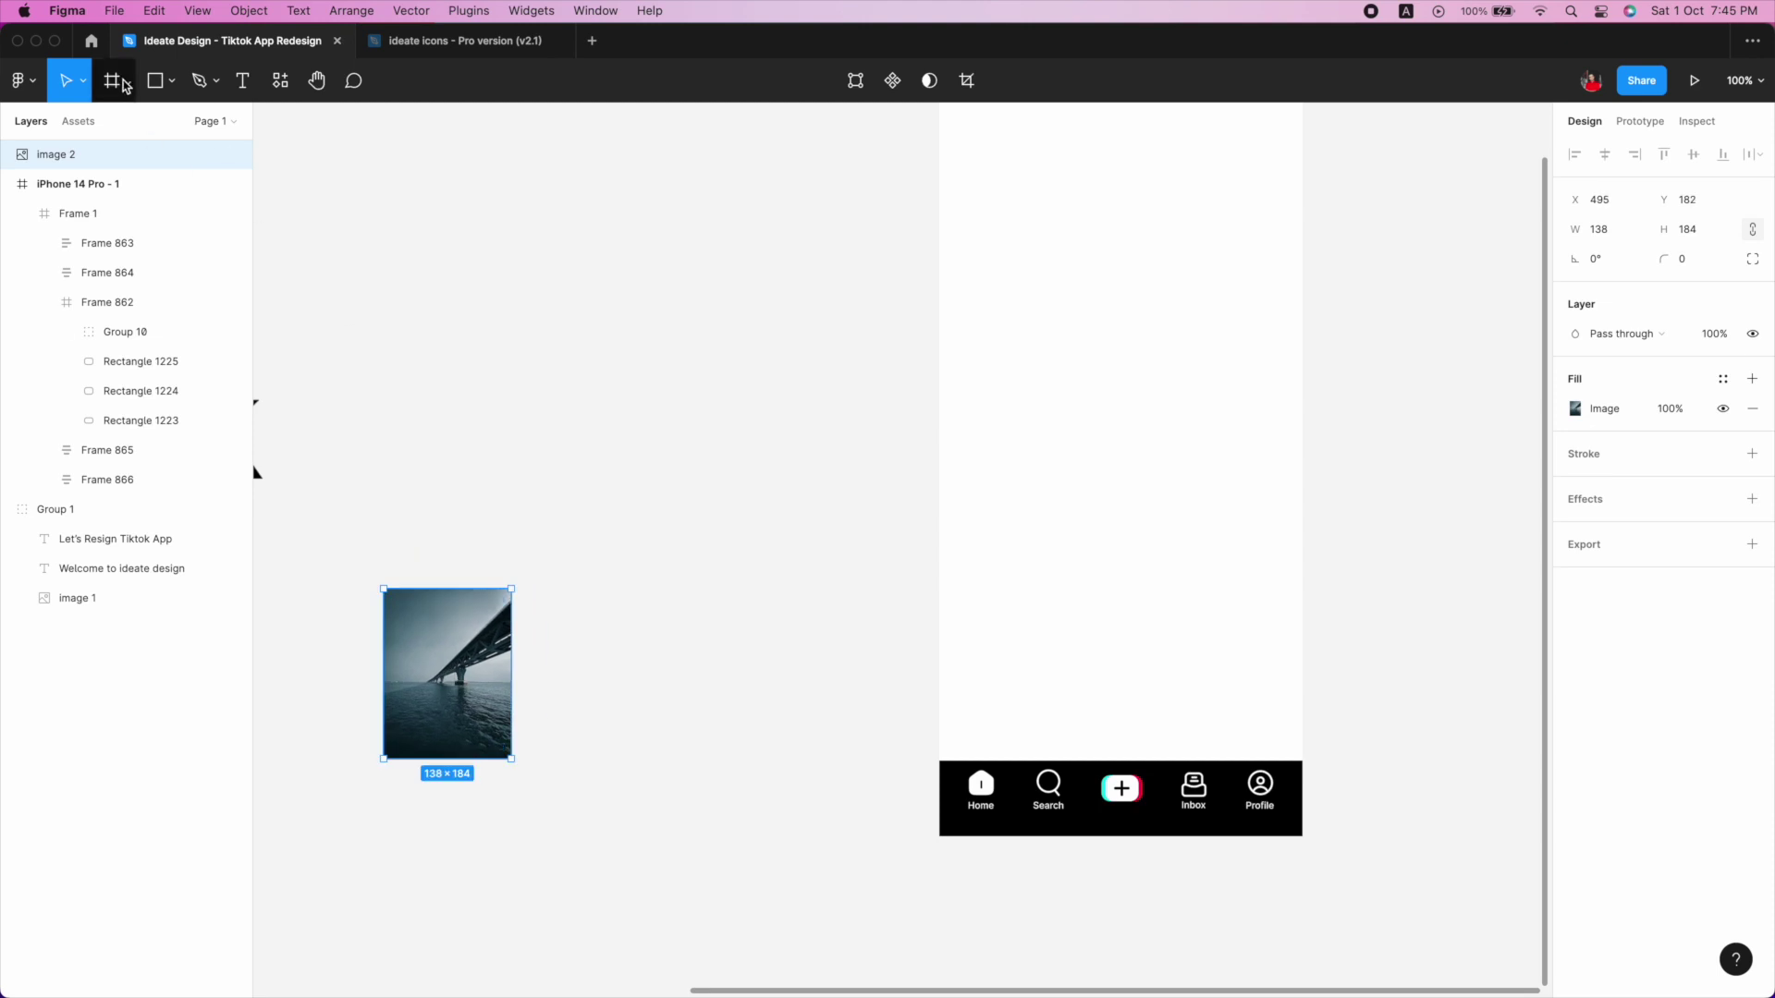
Draw an 'asset' frame beside the phone and keep a shrunken copy of the photo in it
key(f)
drag(384, 320, 649, 585)
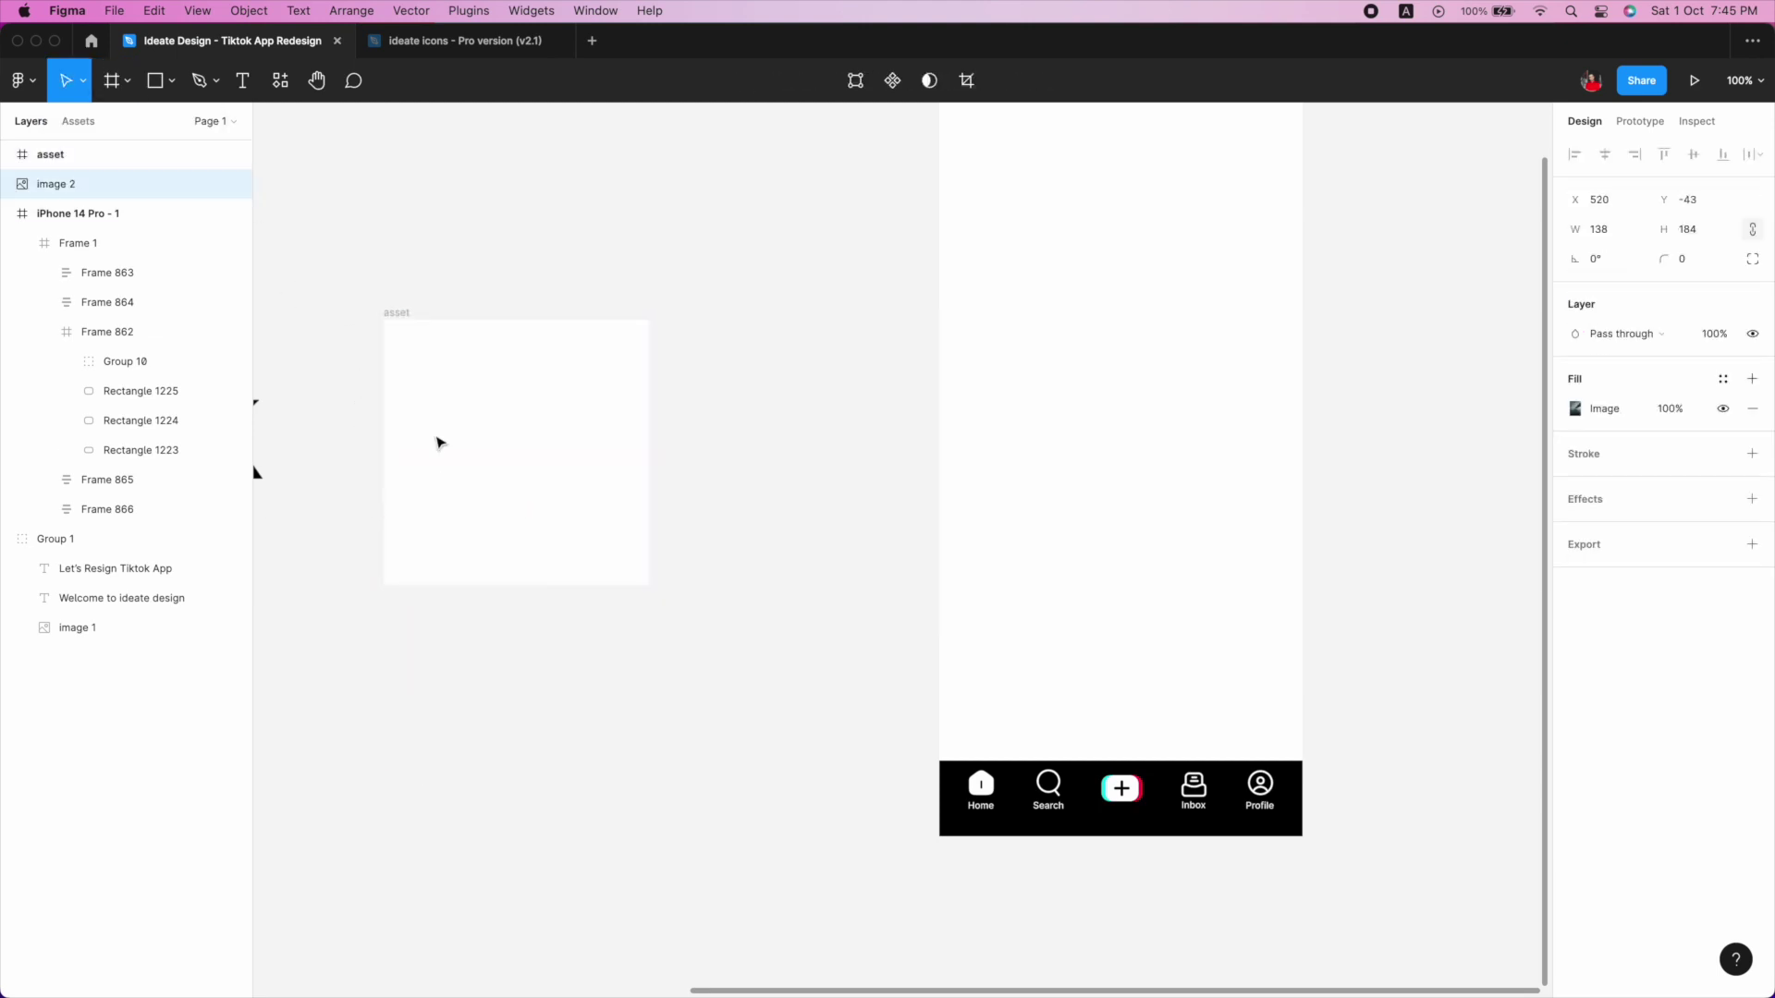
drag(444, 675, 456, 422)
mouse_move(525, 506)
mouse_down()
mouse_move(460, 396)
mouse_move(453, 751)
mouse_up()
scroll(444, 384, right, 2)
mouse_move(659, 300)
mouse_down()
mouse_move(285, 698)
mouse_move(1321, 230)
mouse_up()
Place the bridge photo in the phone at 393×770, X 0, above the nav bar
click(307, 747)
key(shift+0)
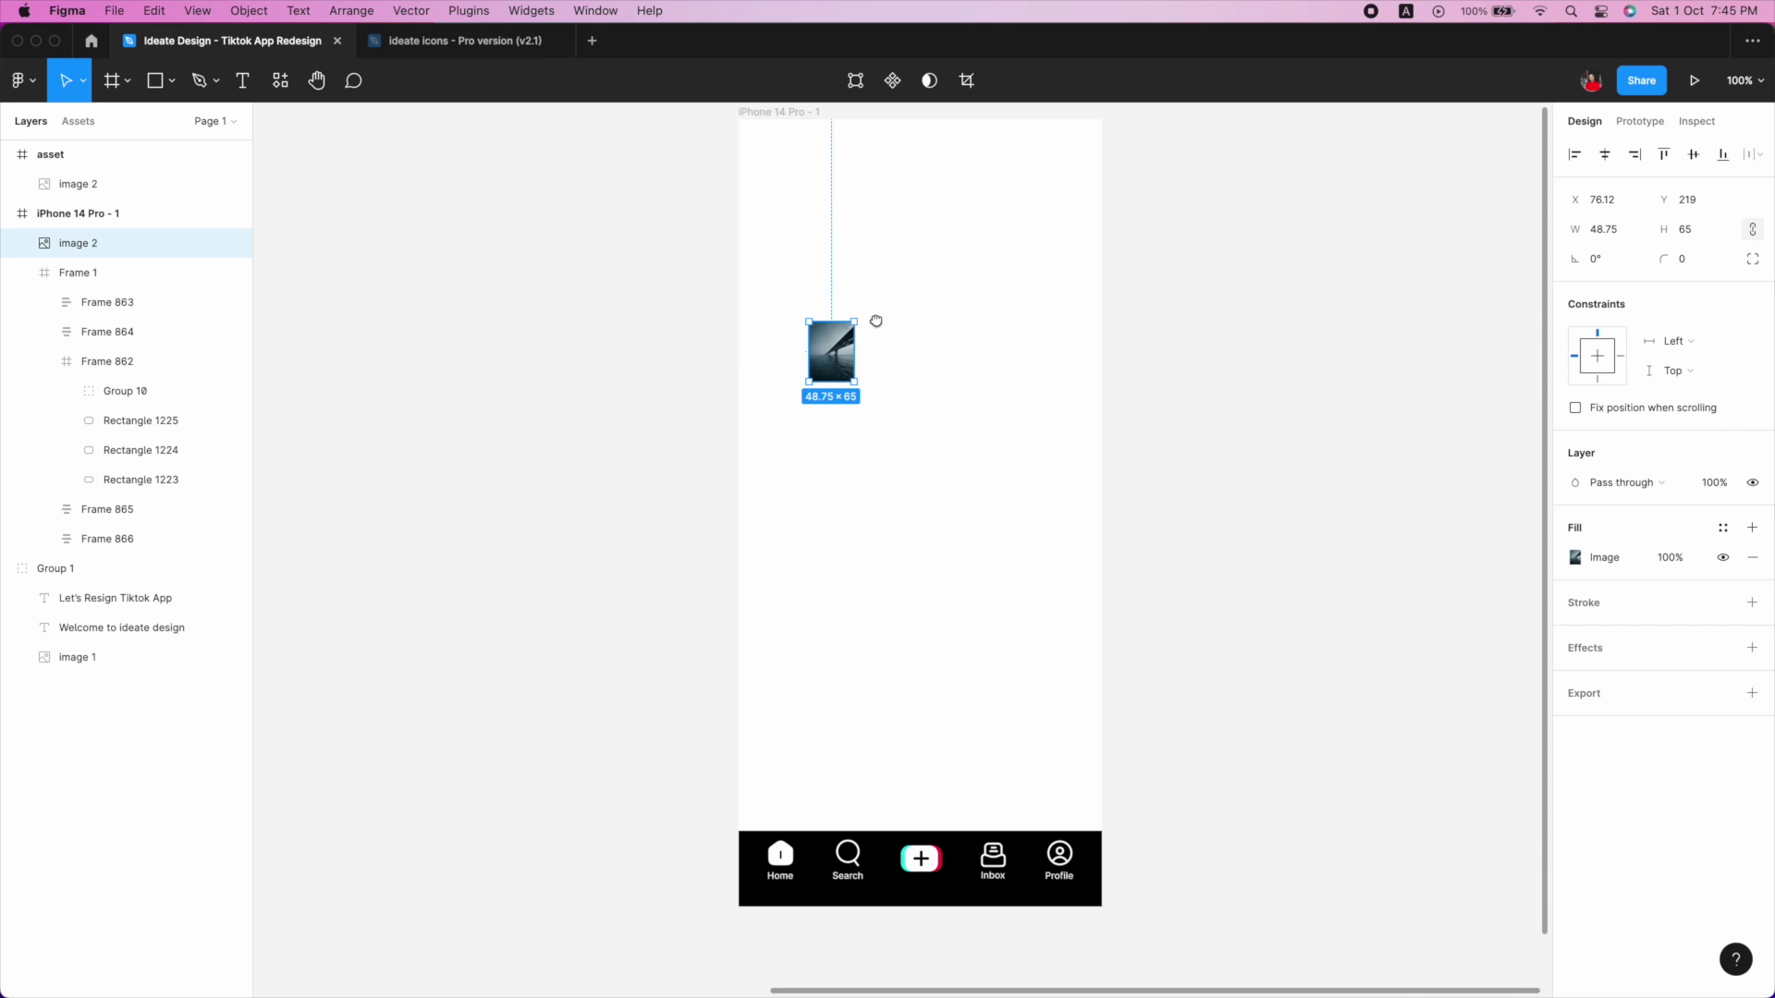
click(650, 369)
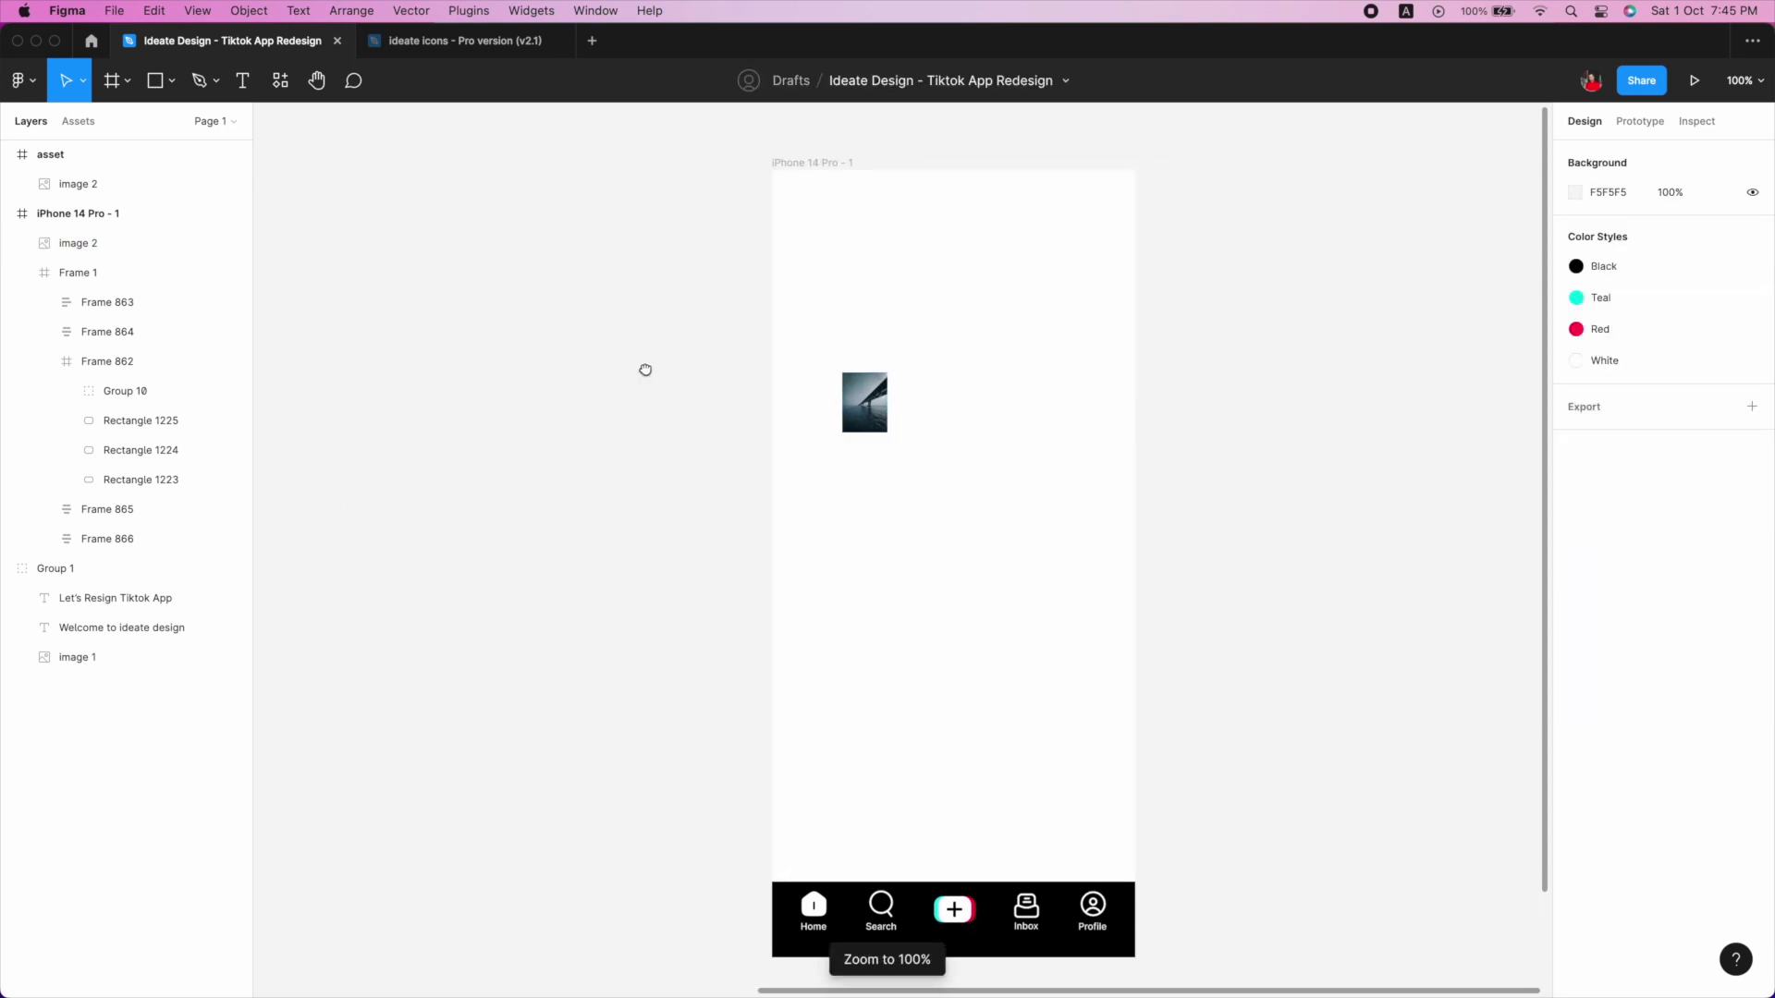
mouse_move(869, 399)
mouse_down()
mouse_move(800, 203)
mouse_move(1116, 884)
mouse_move(1137, 885)
mouse_up()
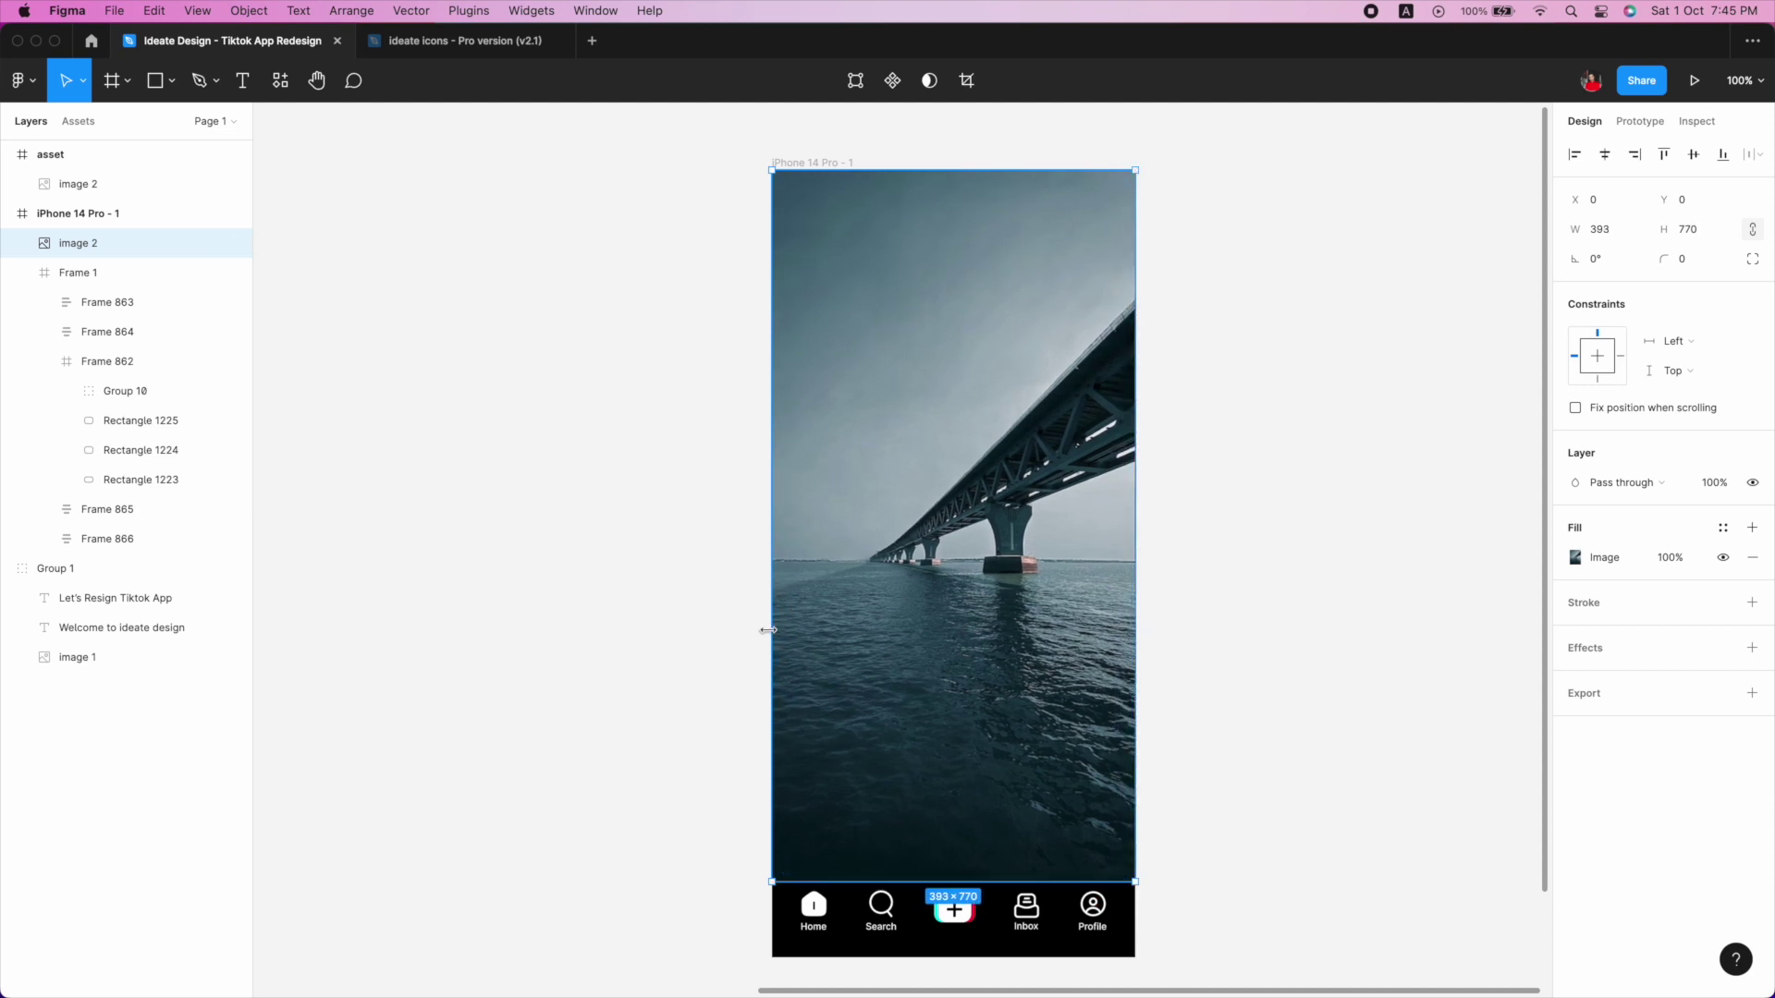
click(662, 646)
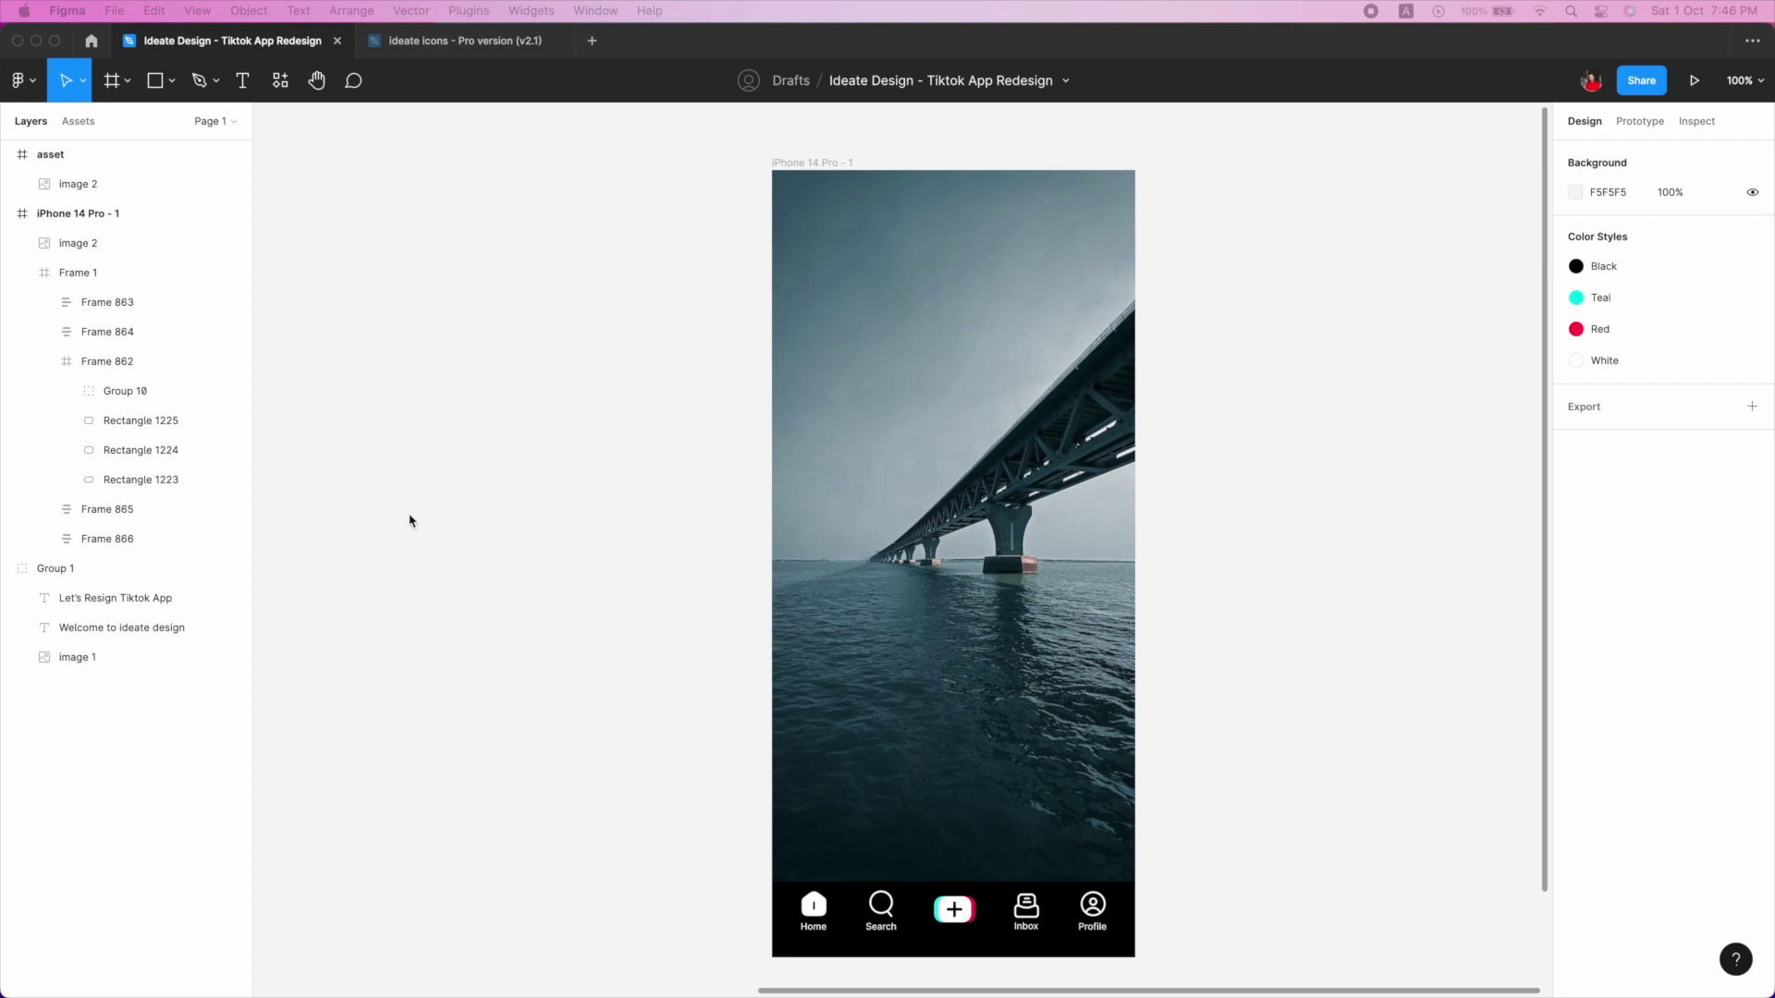
click(243, 84)
Add a username caption near the photo's bottom in 16 Semi Bold
click(815, 823)
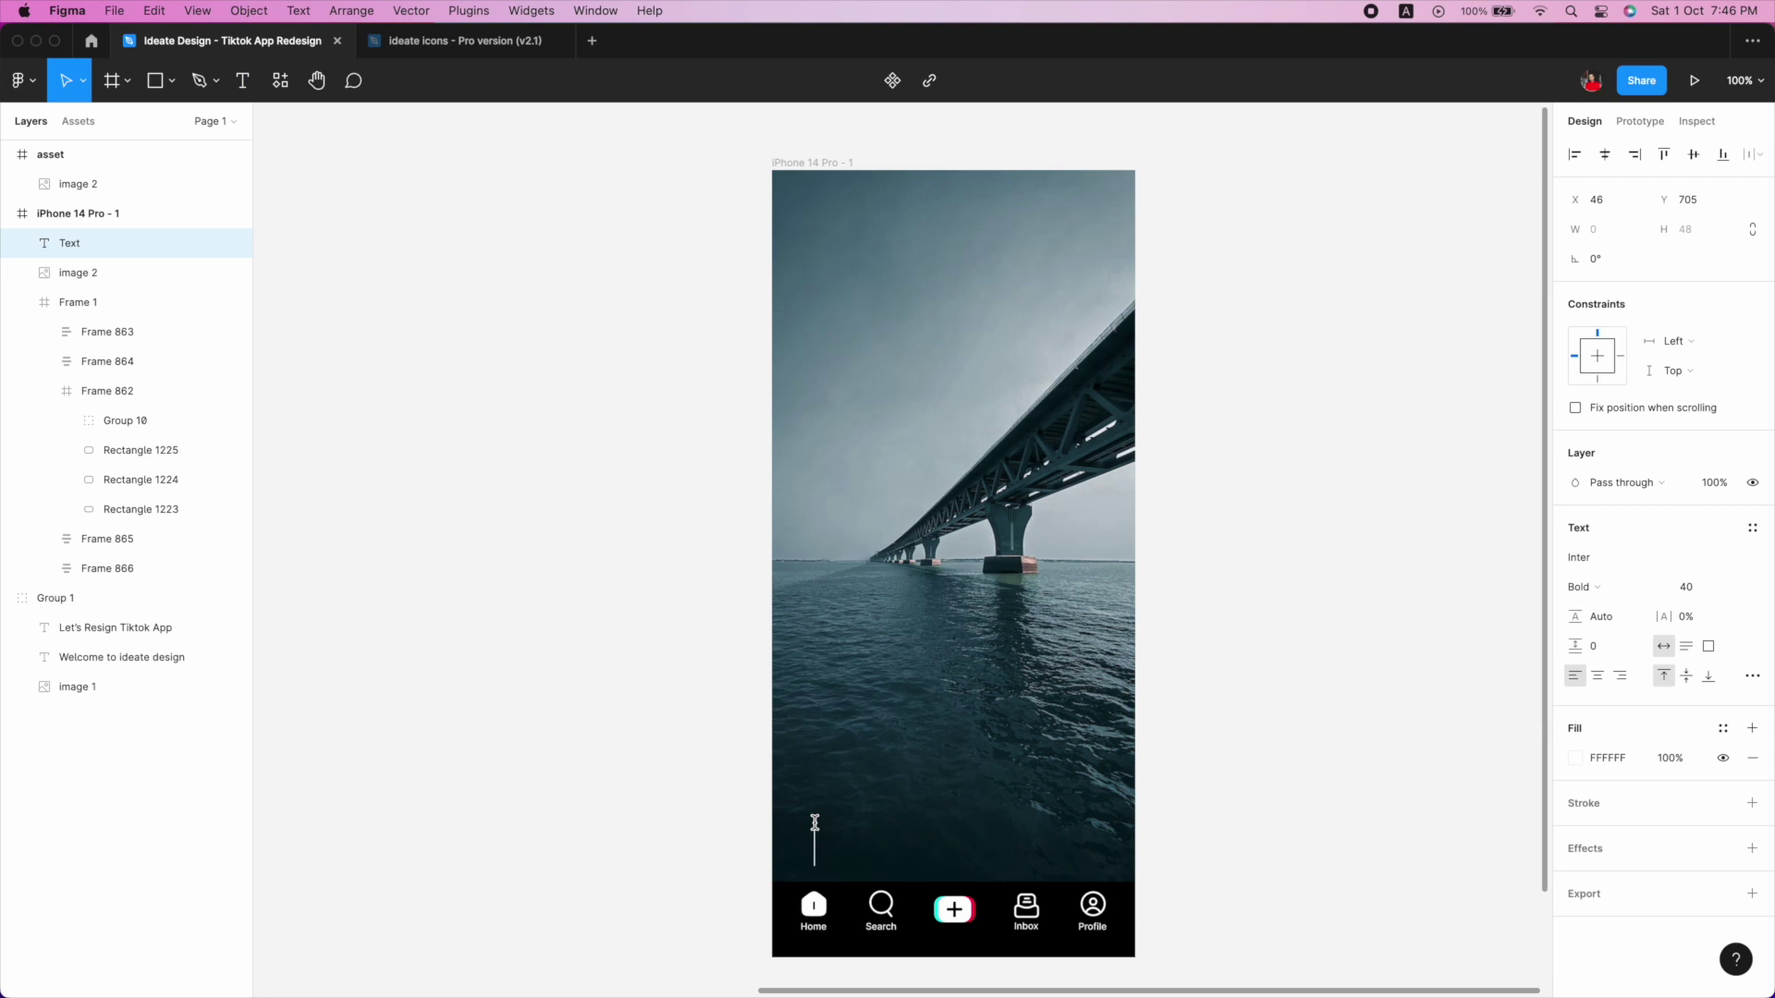
text(@a)
key(Escape)
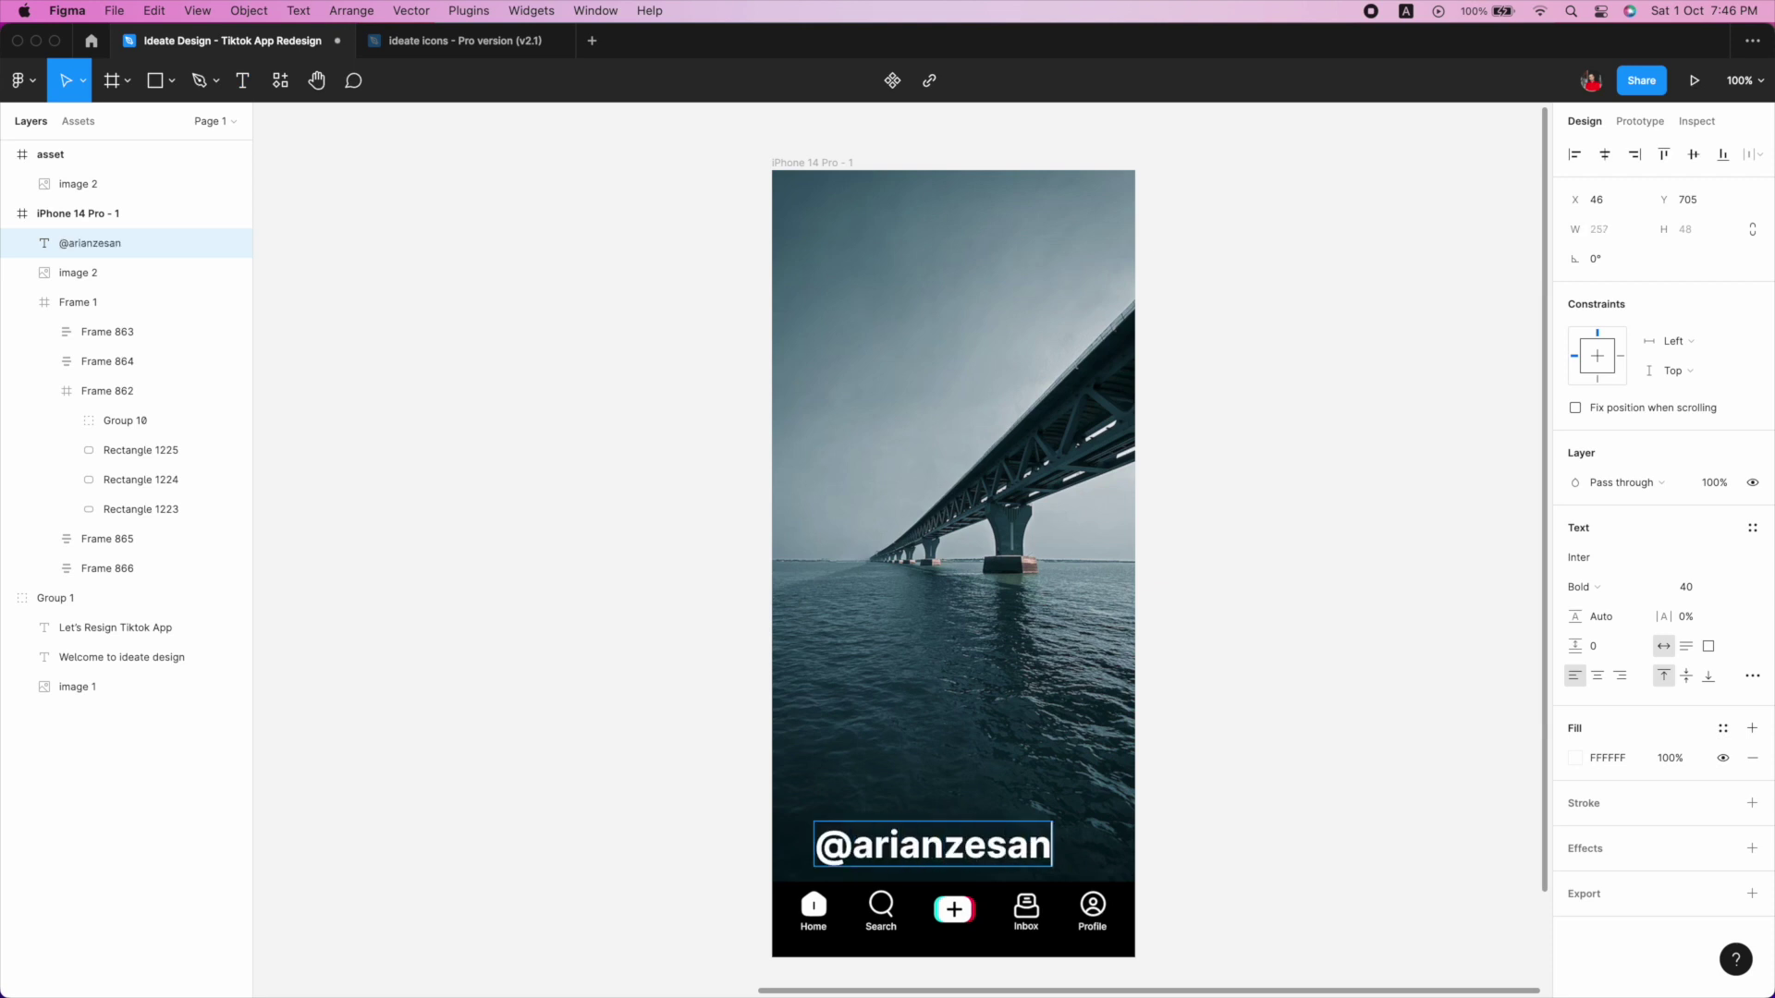
click(1720, 588)
click(1701, 491)
click(1595, 588)
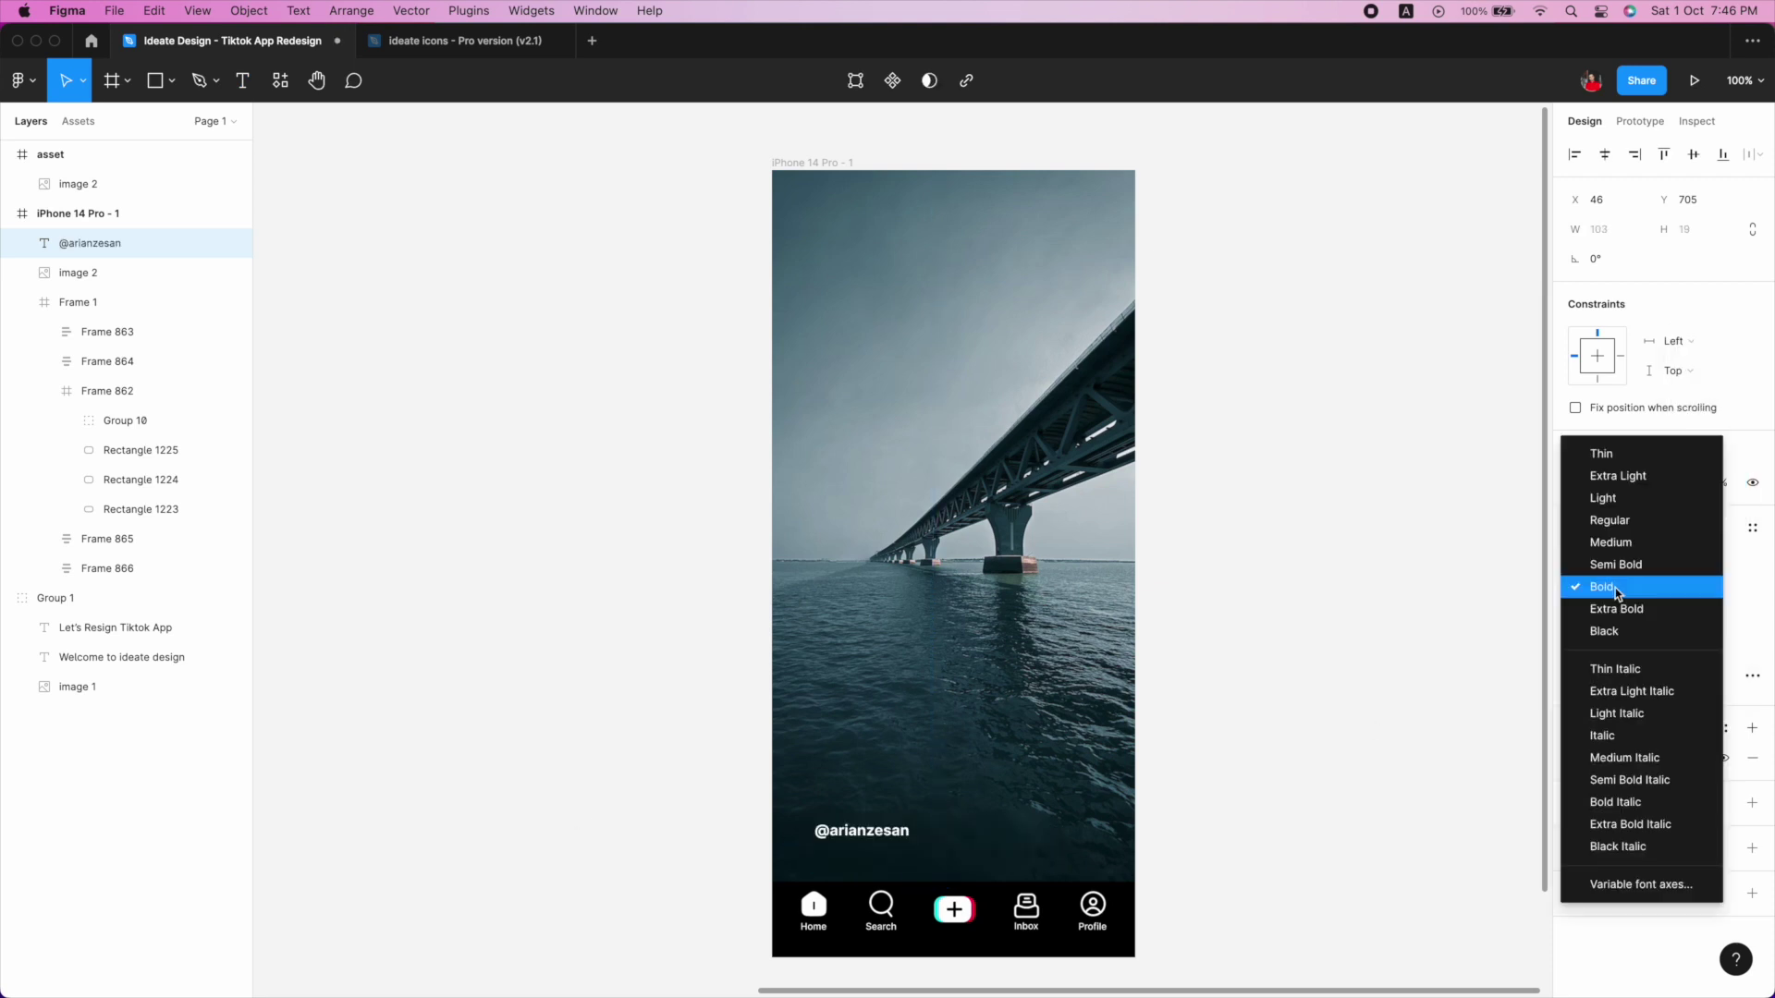
mouse_move(858, 836)
mouse_down()
mouse_move(832, 790)
mouse_move(826, 822)
mouse_up()
Show the column grid and retype the copied caption as 'Going Home #Festibal #home'
click(820, 163)
click(1723, 438)
double_click(814, 814)
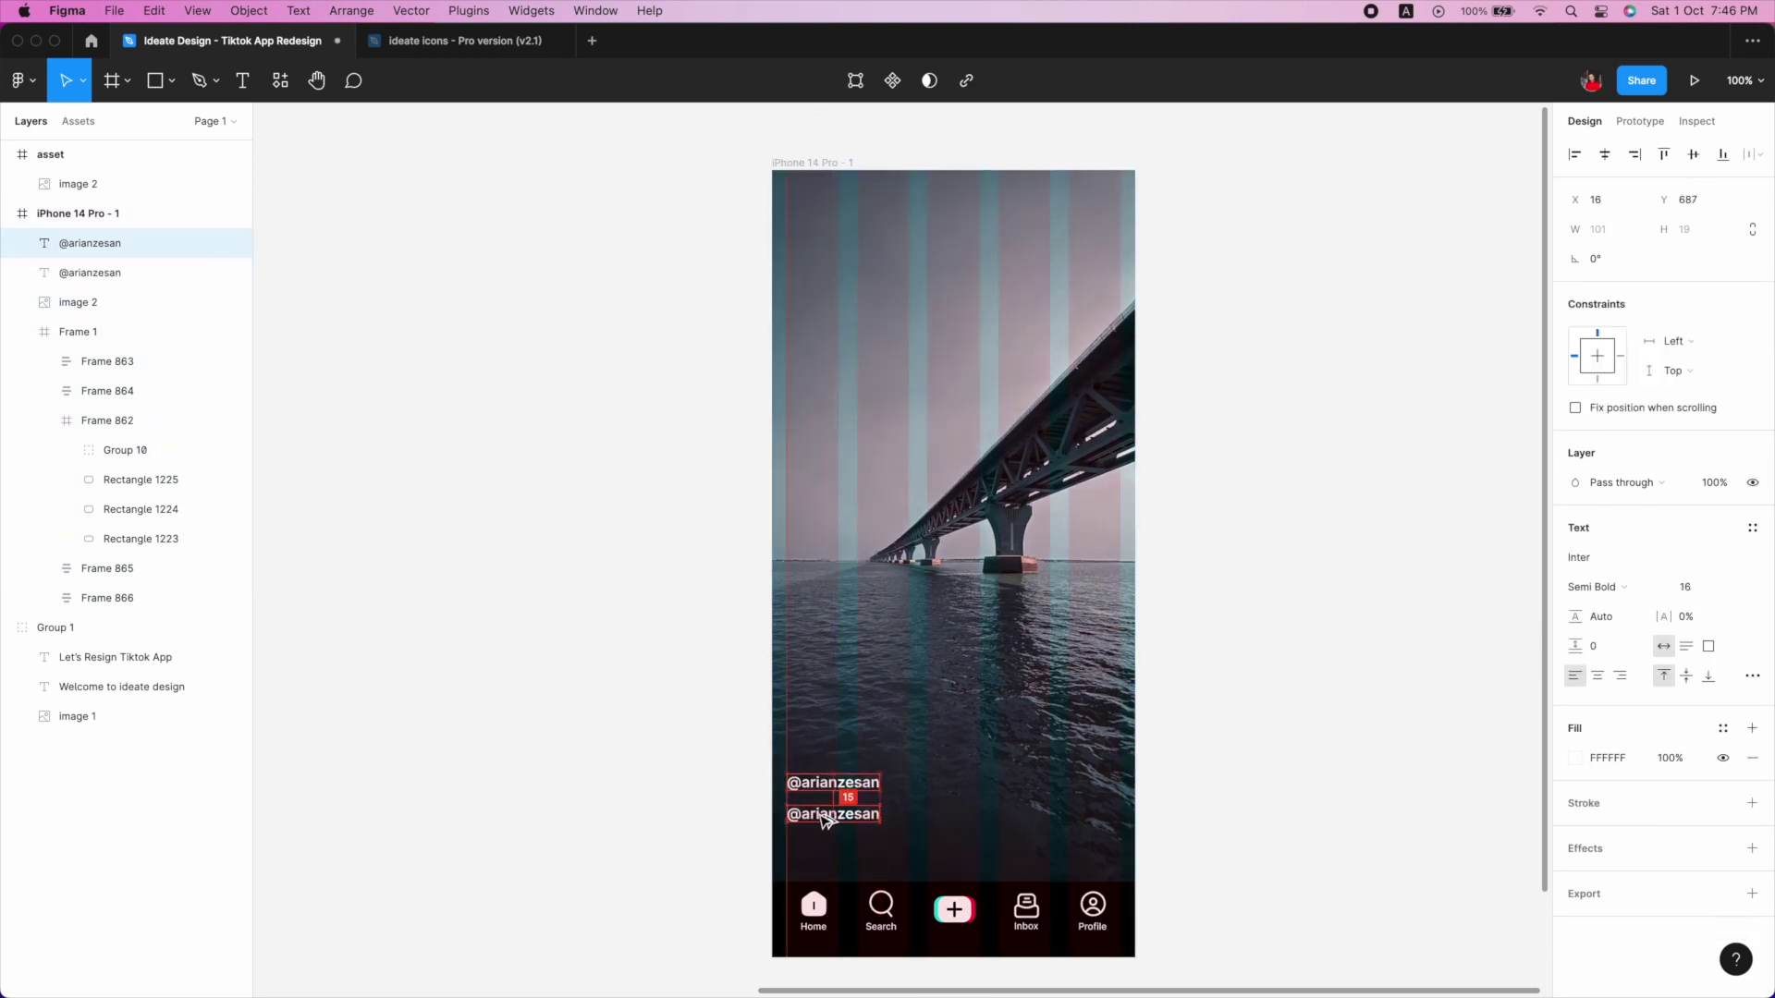
text(Going Home #Festibal #home)
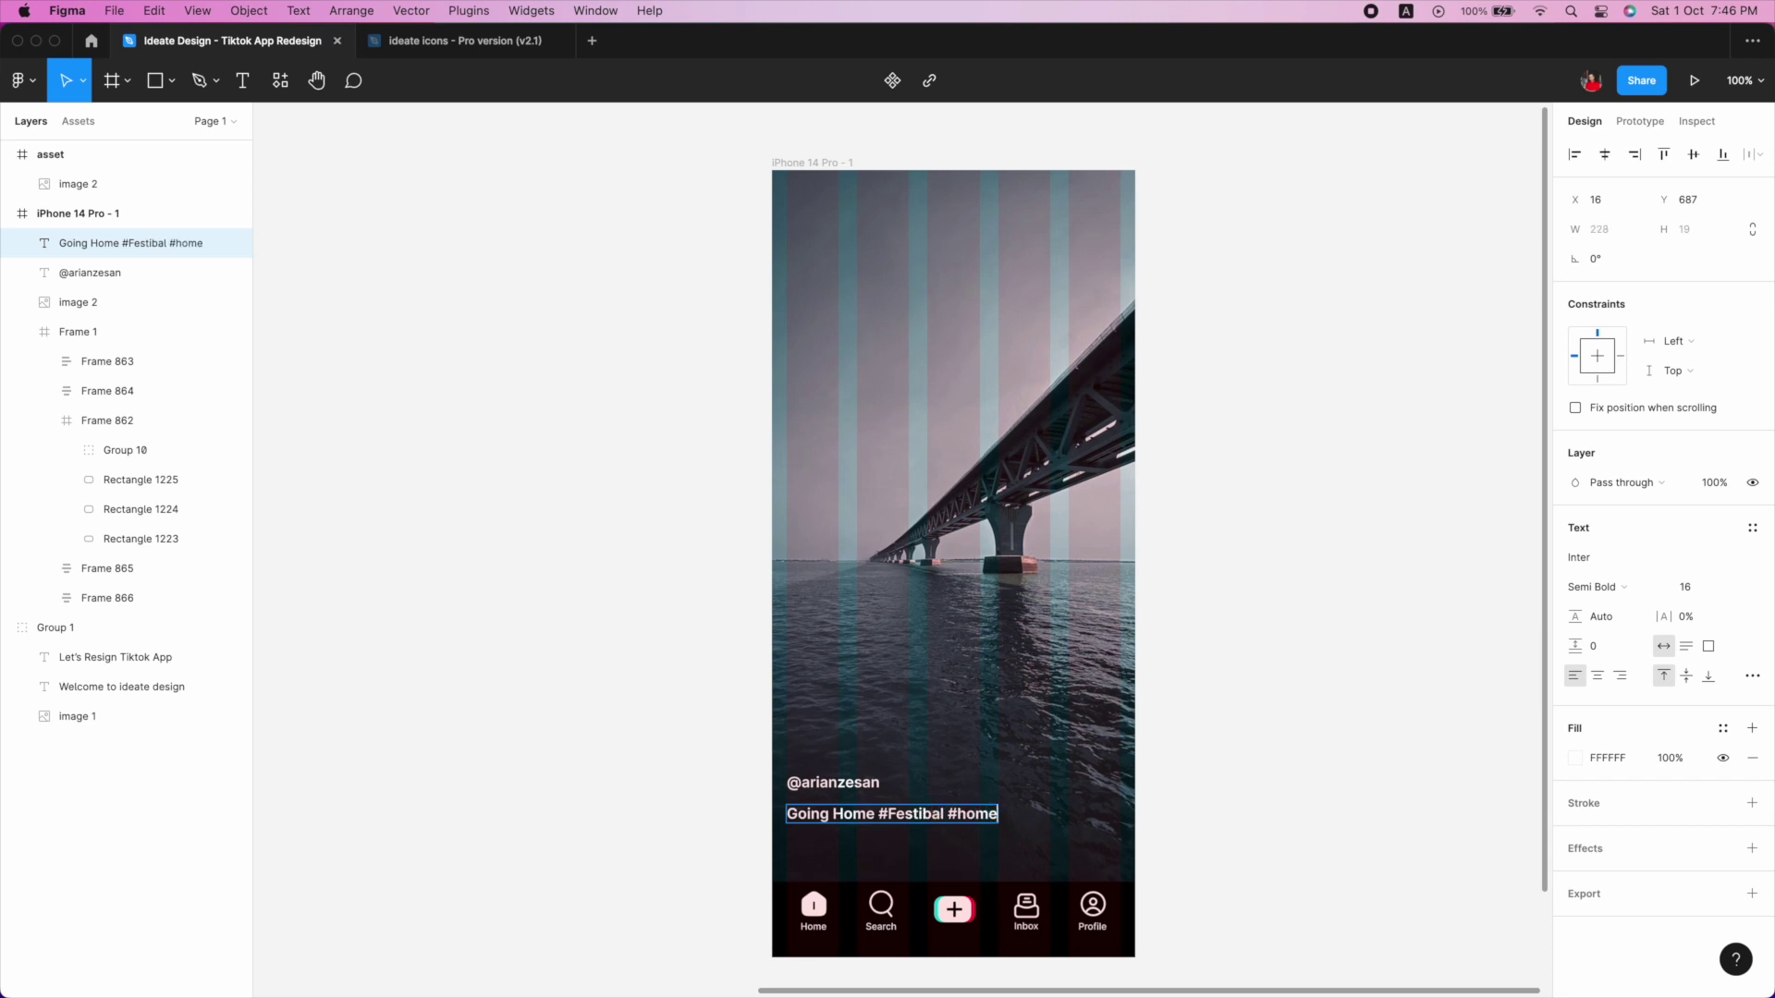
key(Escape)
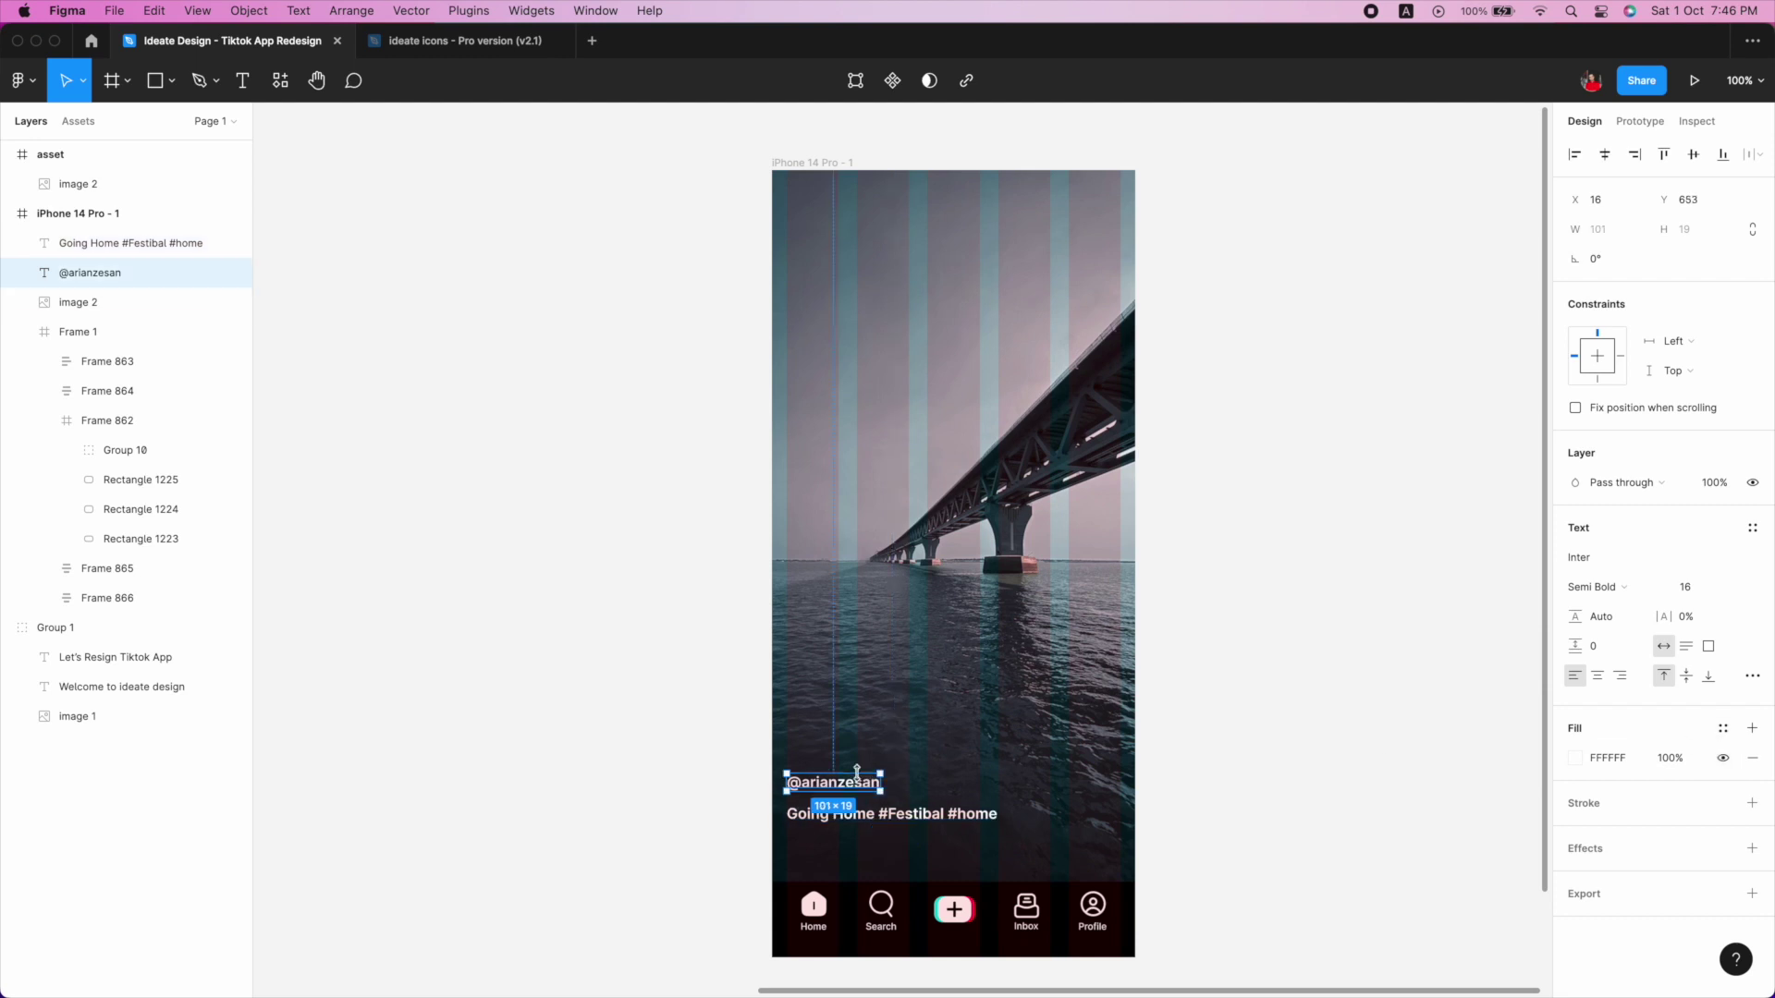
Set 16 spacing between the username and the 'Going Home' caption
click(1723, 729)
key(Escape)
click(1667, 764)
key(Escape)
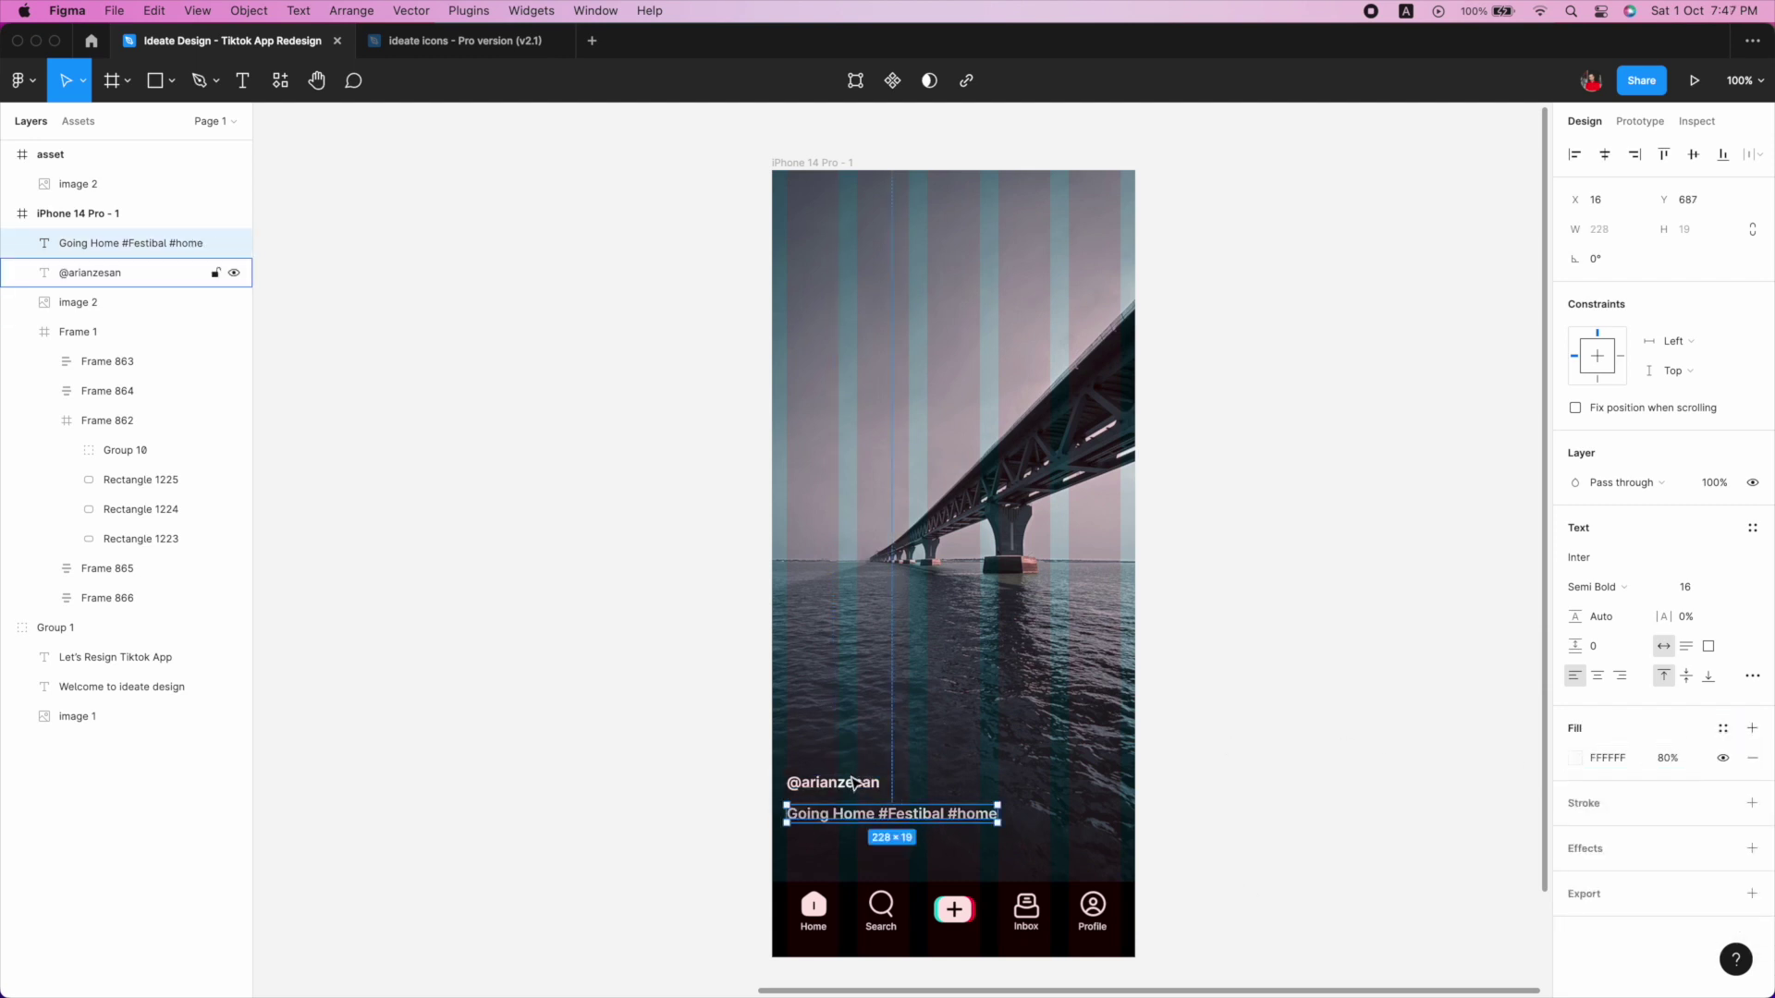
shift+click(89, 272)
click(1595, 288)
text(16)
key(Return)
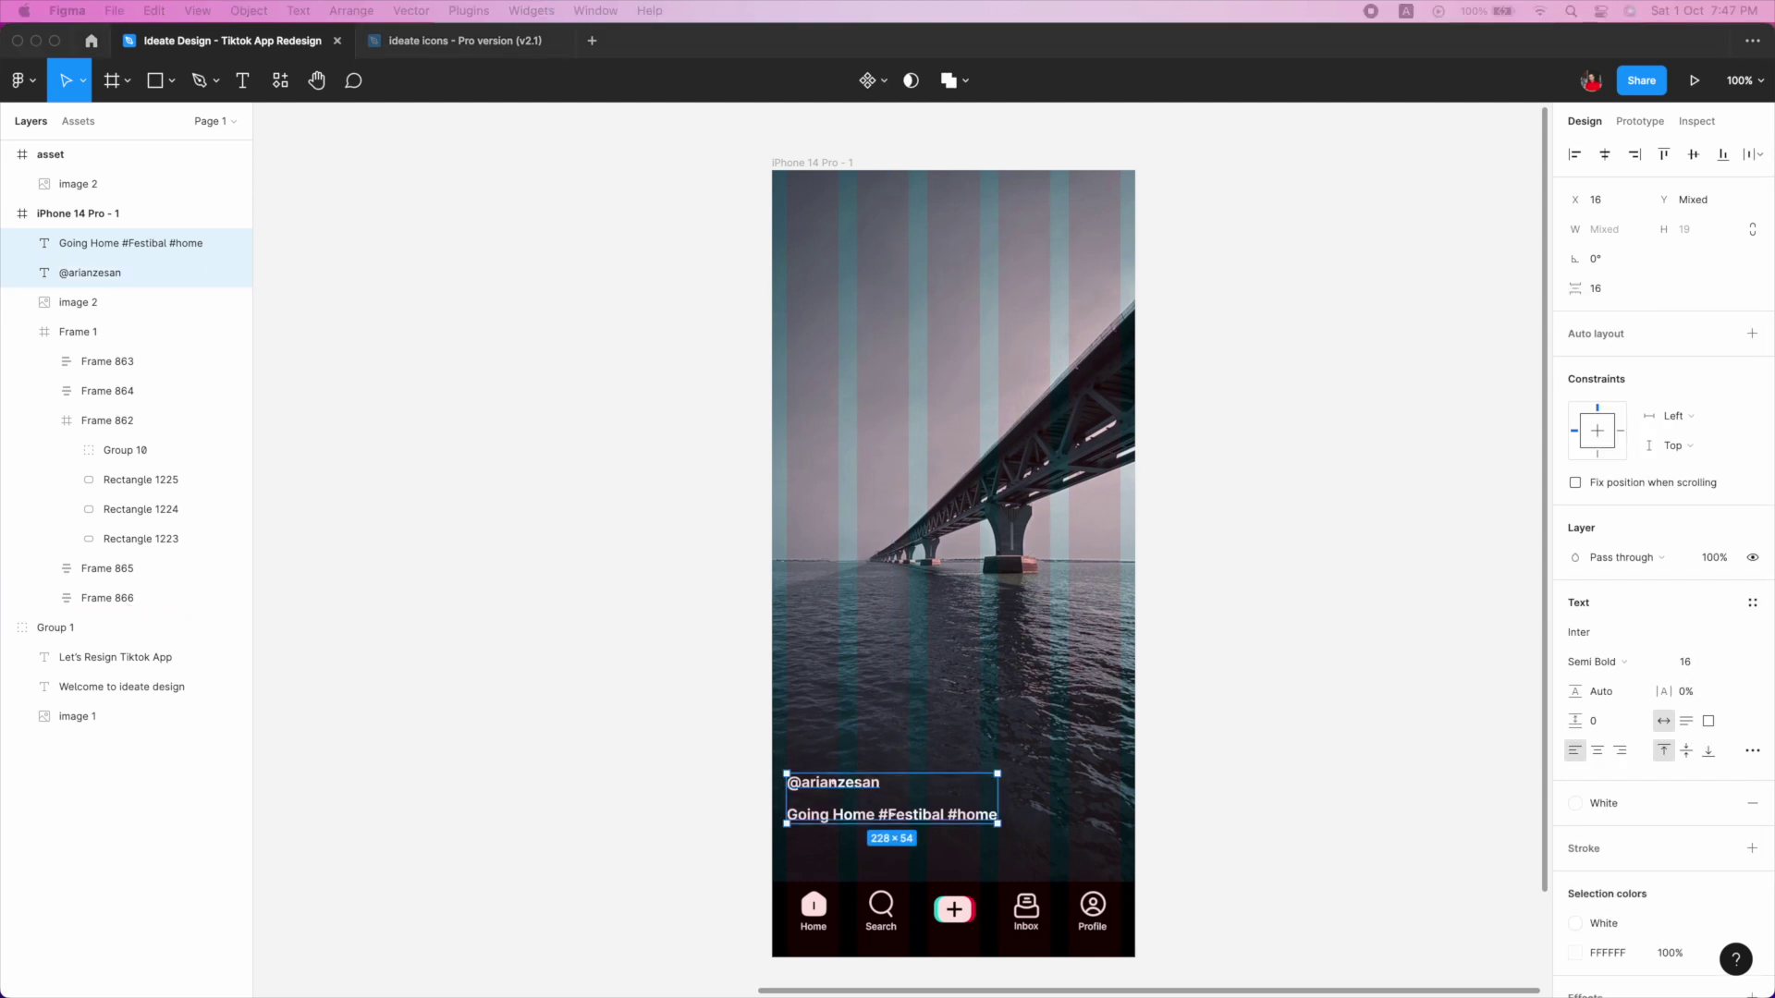
Duplicate the caption line below it and retype the copy as 'Take Me Home'
click(876, 823)
drag(861, 823, 882, 854)
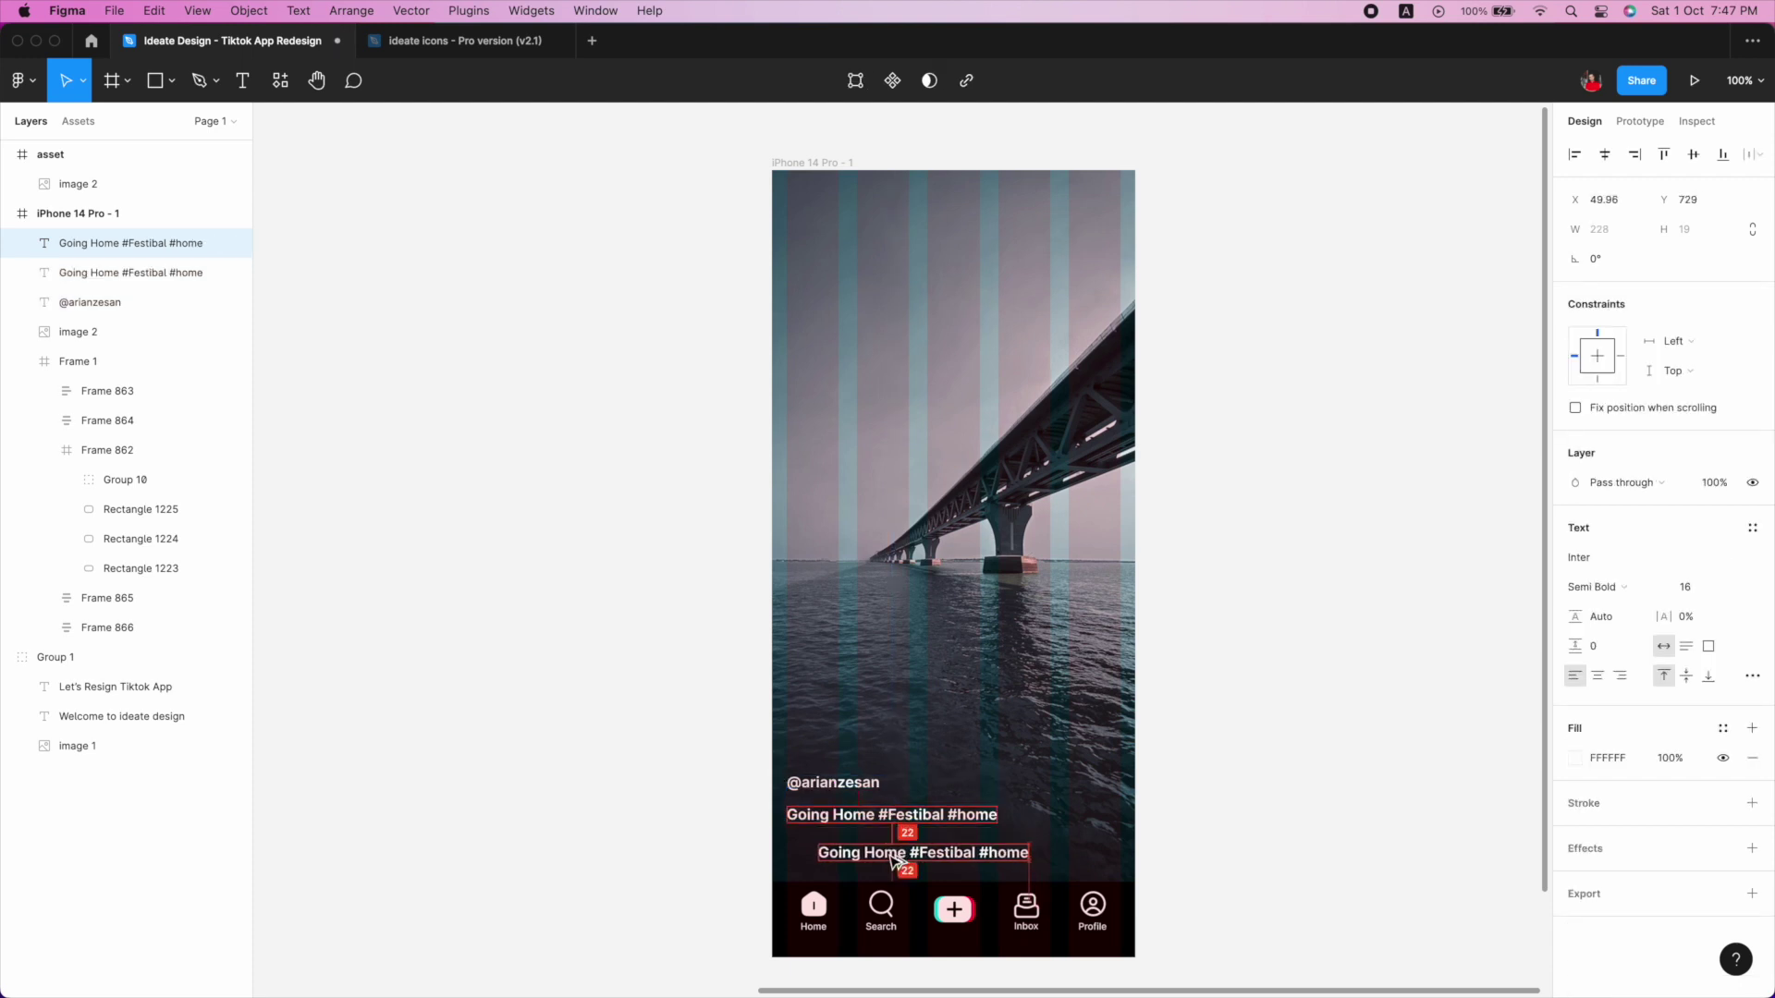
text(Take Me Home)
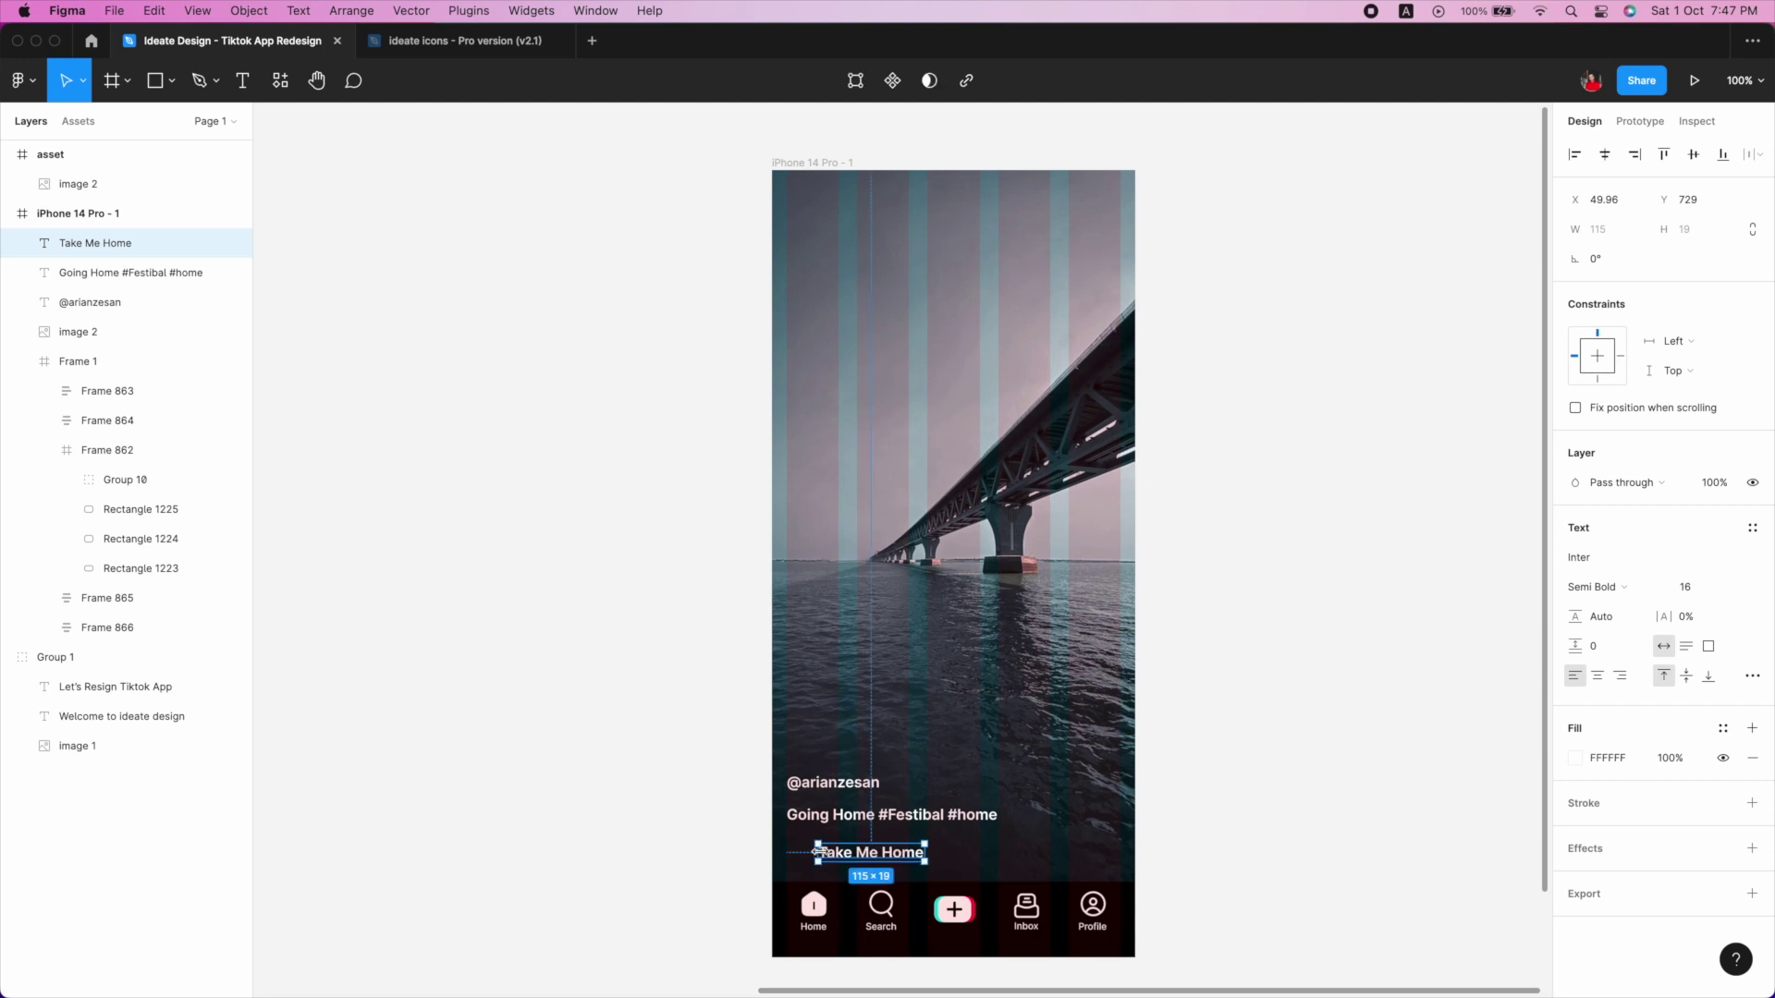
click(453, 43)
Copy the music-note icon from the ideate icons file and paste it beside 'Take Me Home'
scroll(904, 647, down, 5)
scroll(888, 665, right, 15)
scroll(887, 665, up, 5)
scroll(869, 703, right, 5)
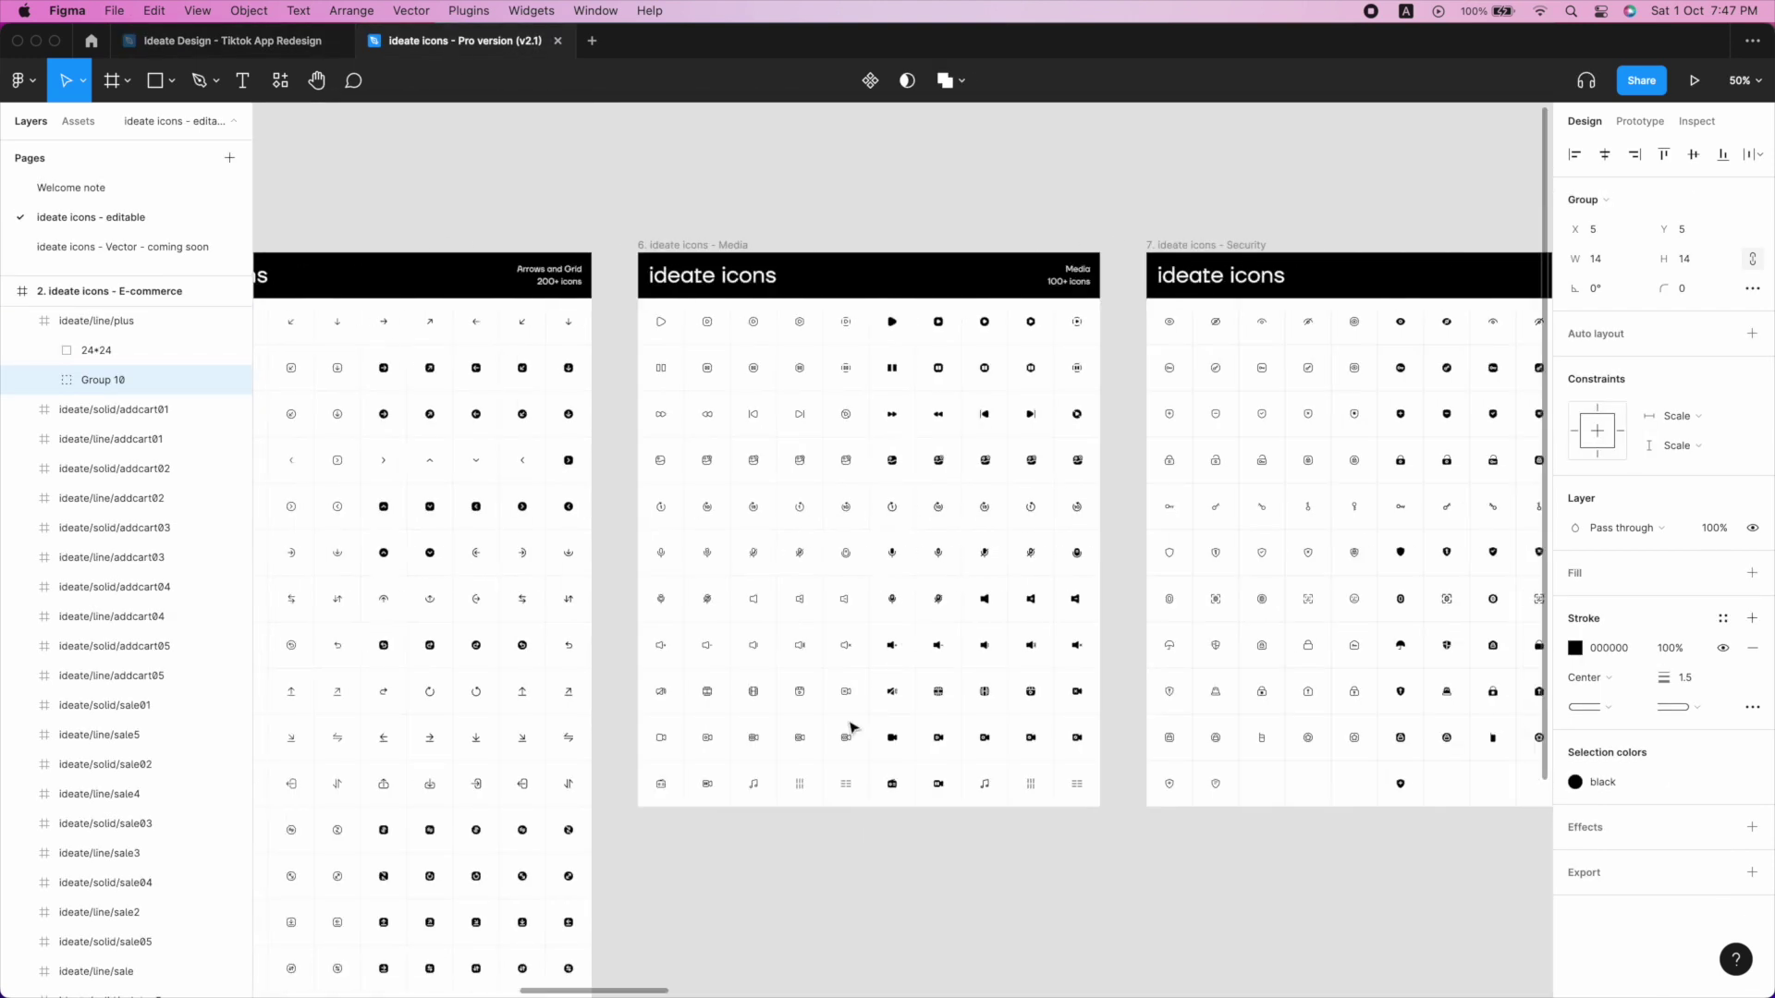
click(985, 784)
click(211, 37)
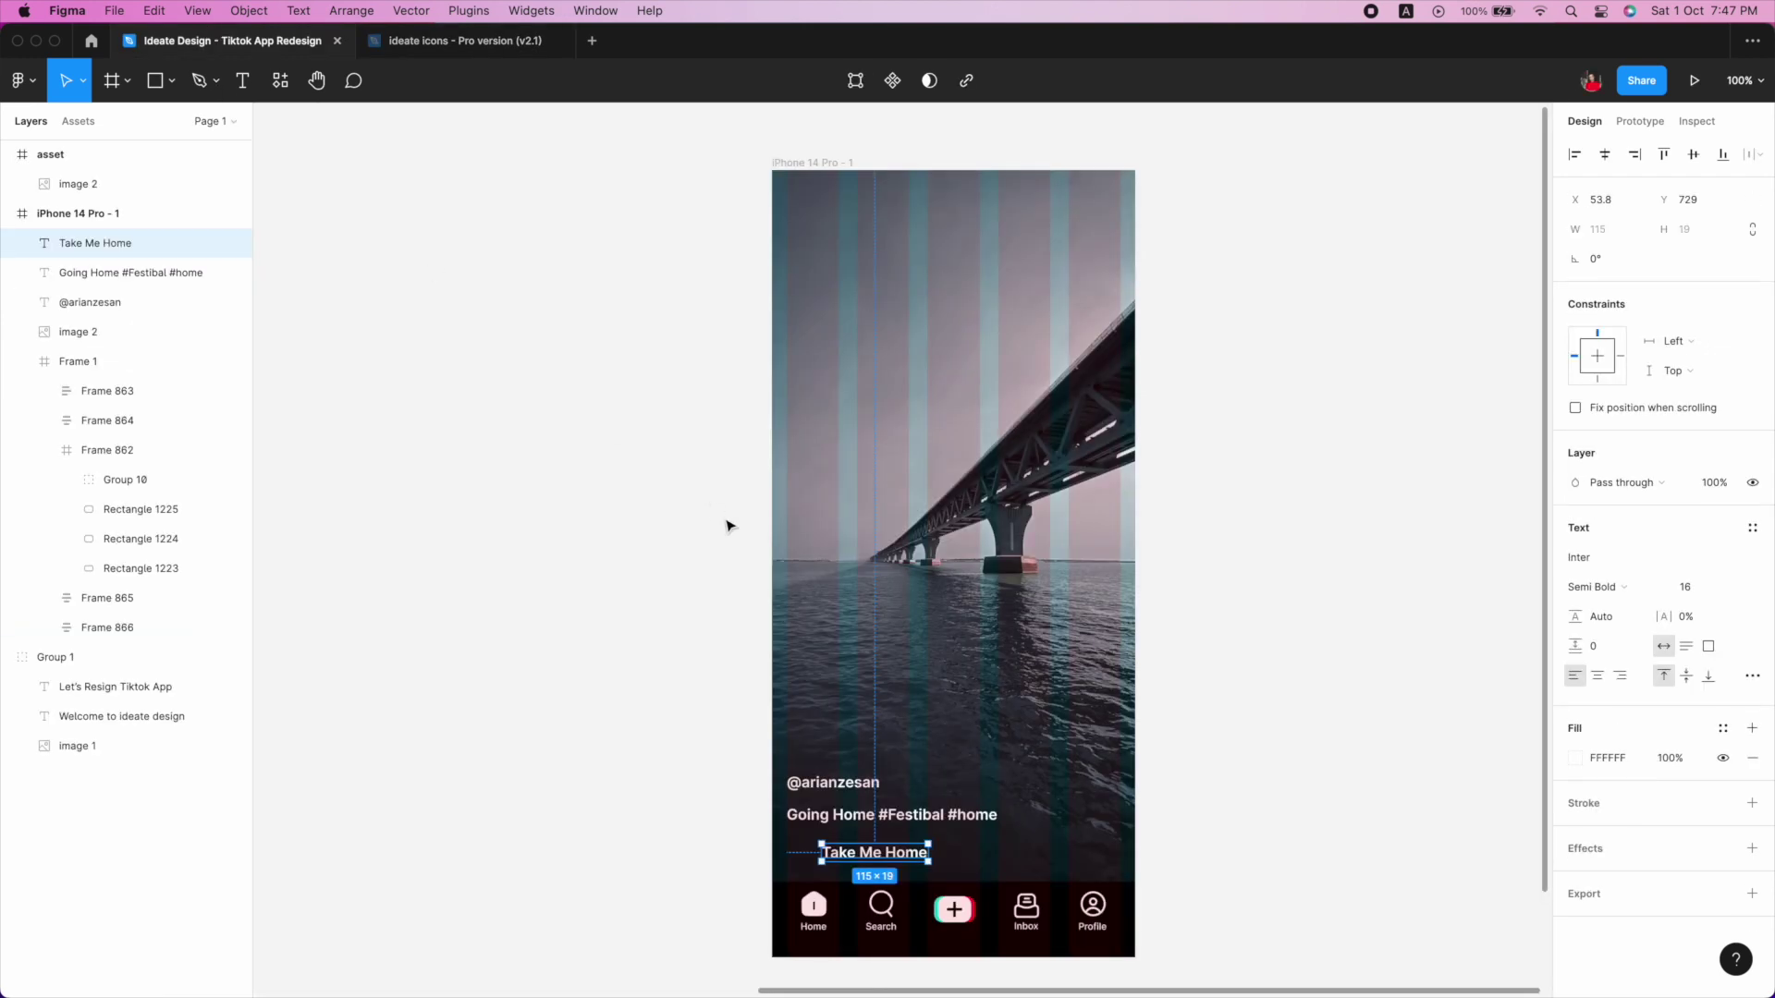
key(Escape)
key(ctrl+v)
drag(953, 569, 800, 851)
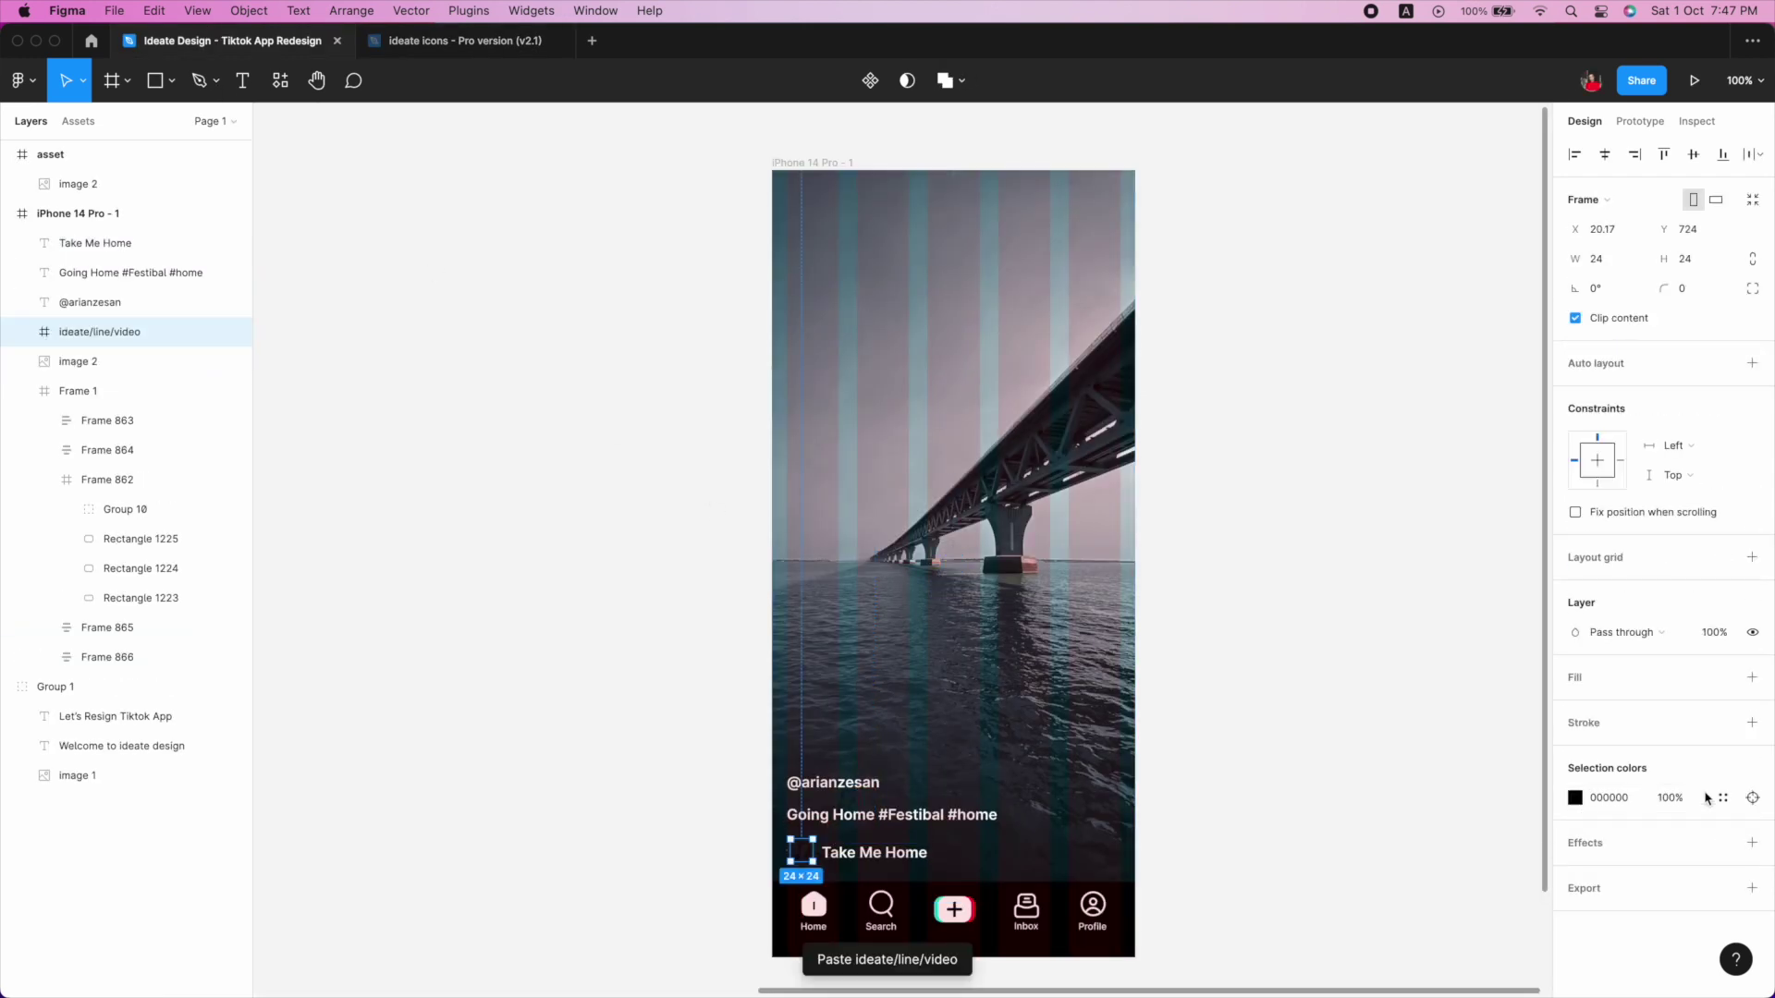
Make the music-note icon White and wrap it with 'Take Me Home' in a centred auto-layout row
click(1723, 798)
click(1406, 962)
scroll(719, 804, down, 2)
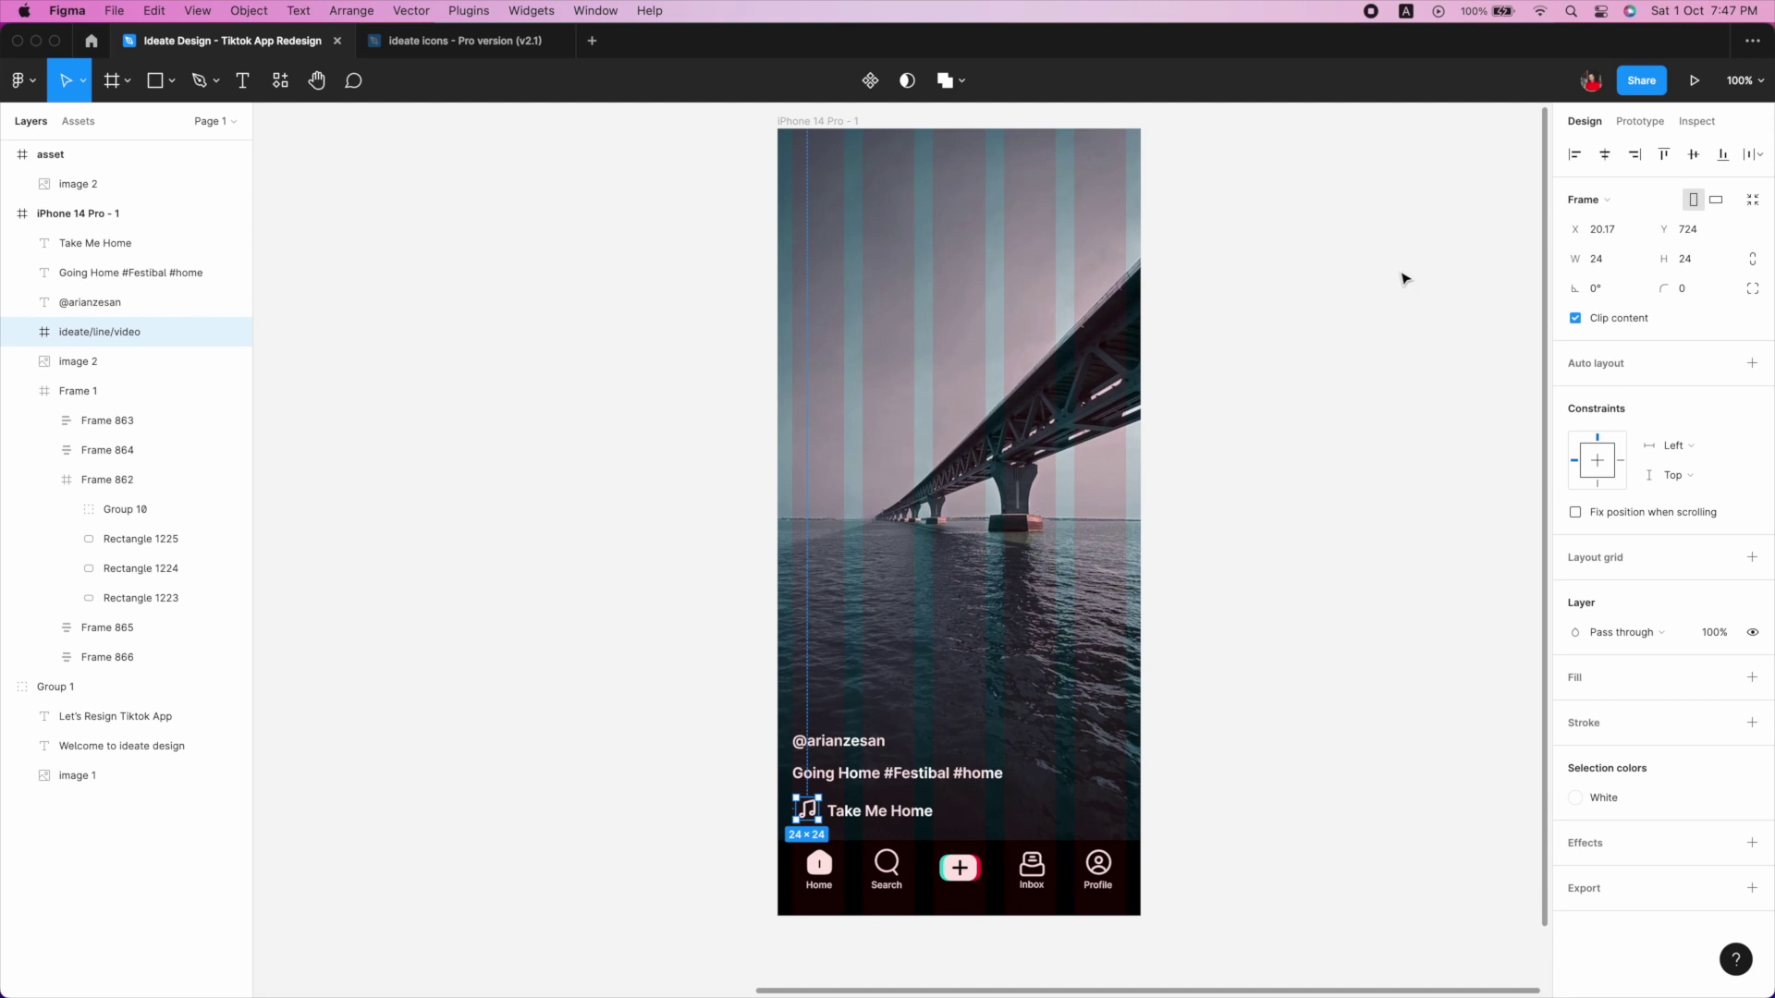
drag(807, 810, 803, 810)
scroll(860, 765, down, 2)
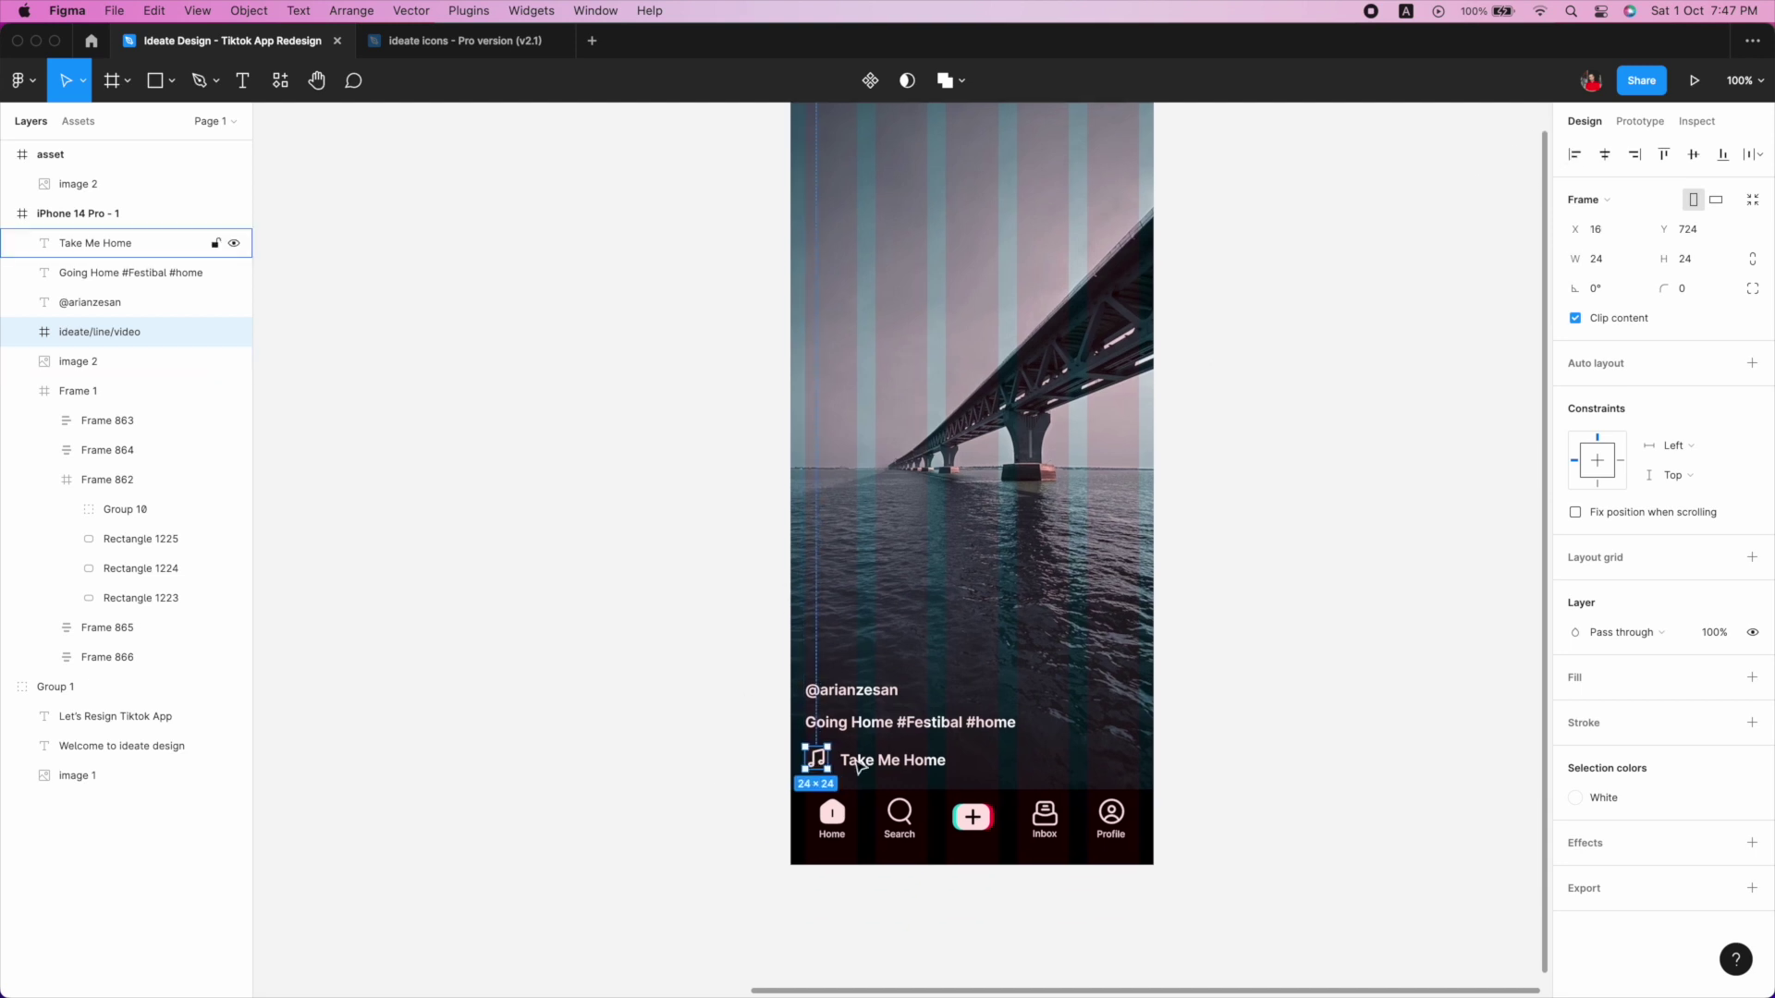
shift+click(860, 765)
click(1694, 155)
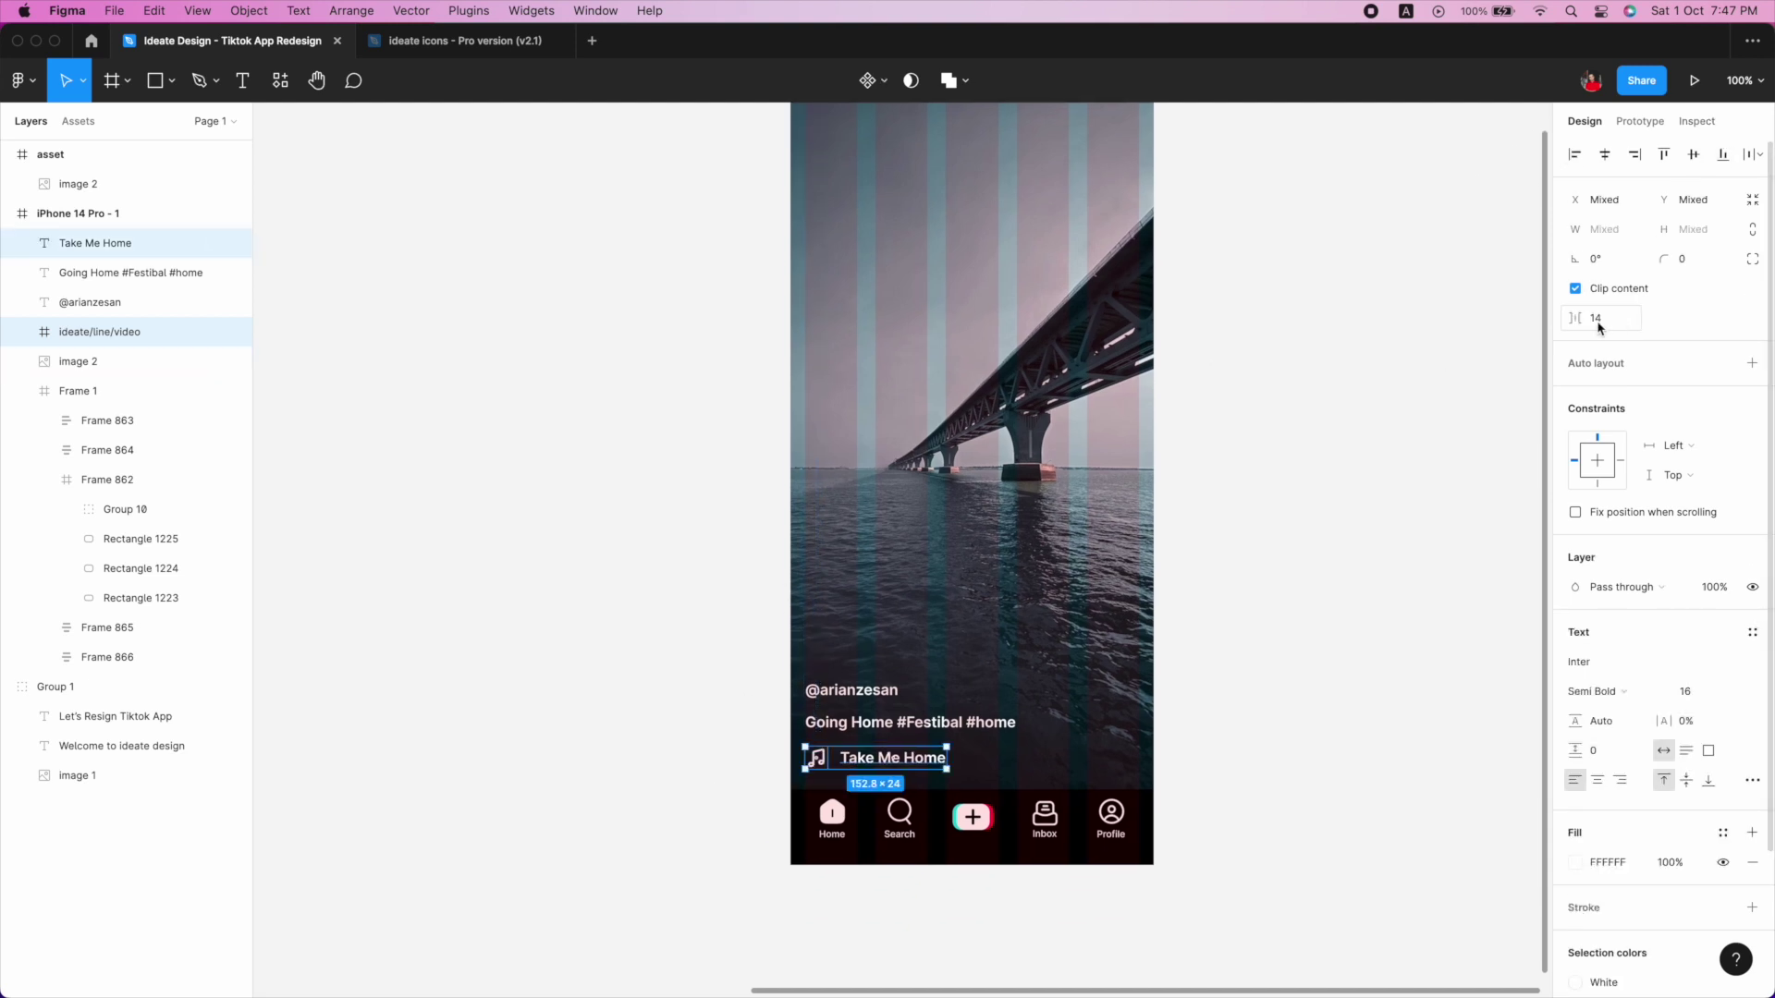
key(shift+a)
drag(1572, 456, 1564, 458)
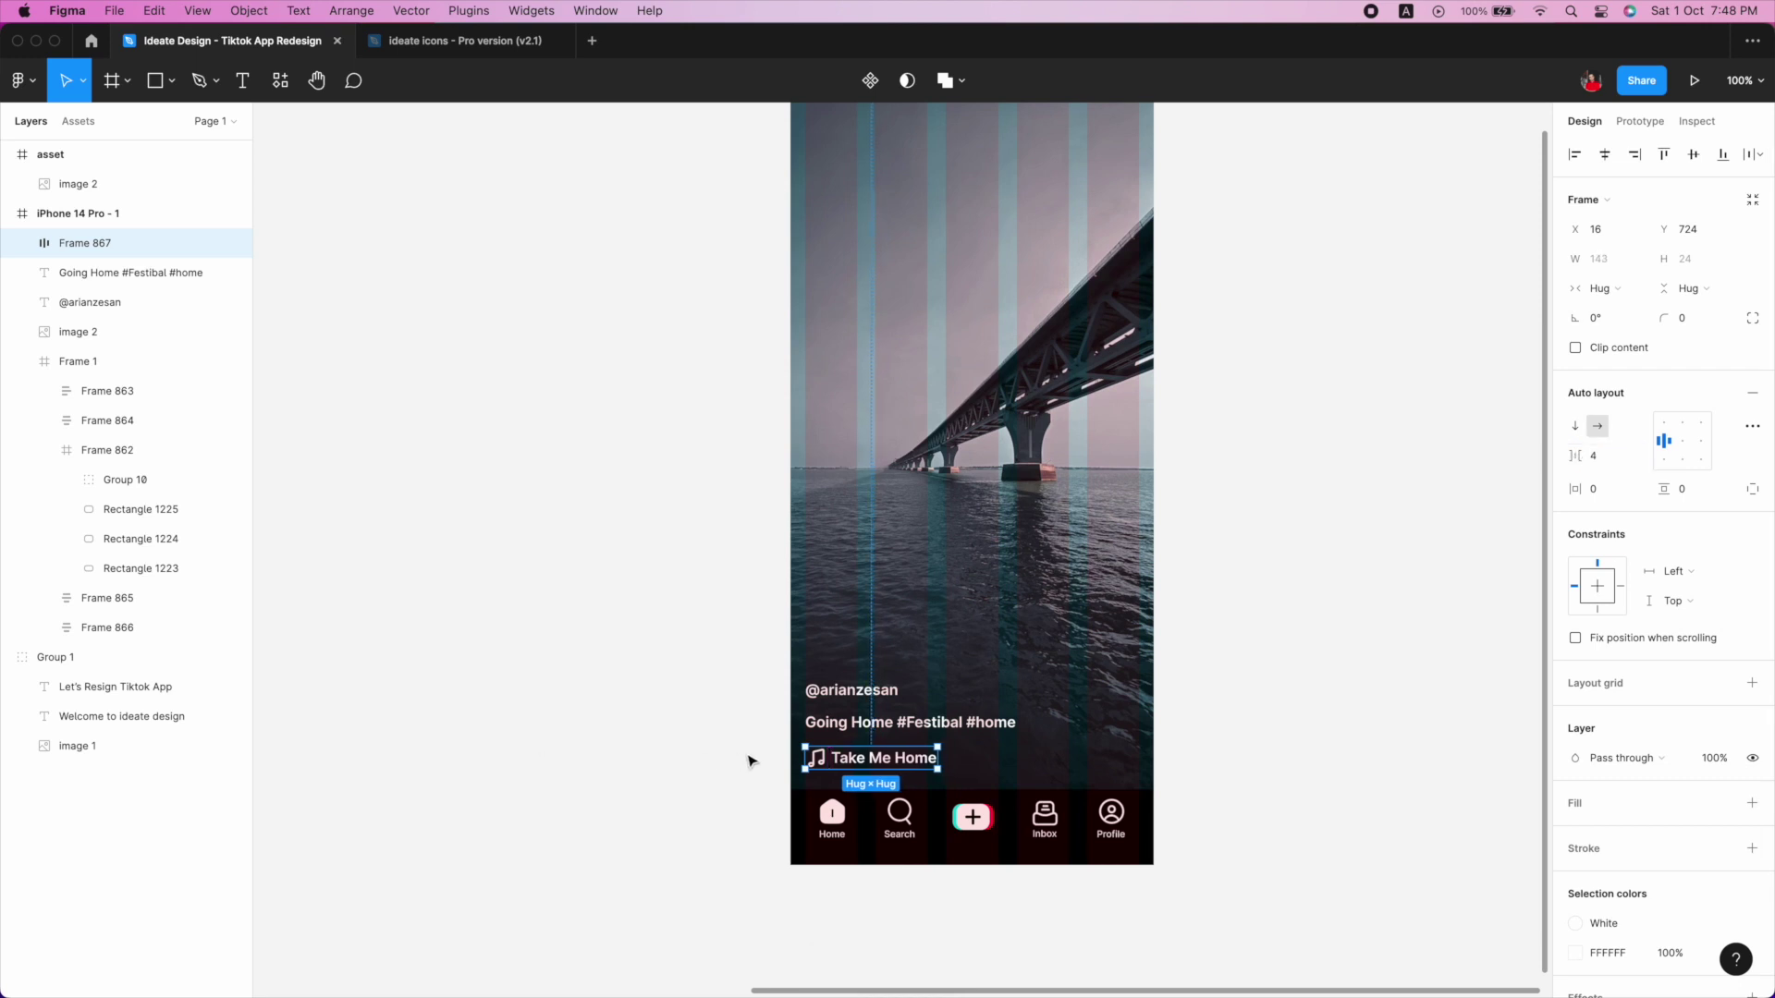
Set the 'Take Me Home' text weight to Regular
double_click(904, 765)
click(1597, 468)
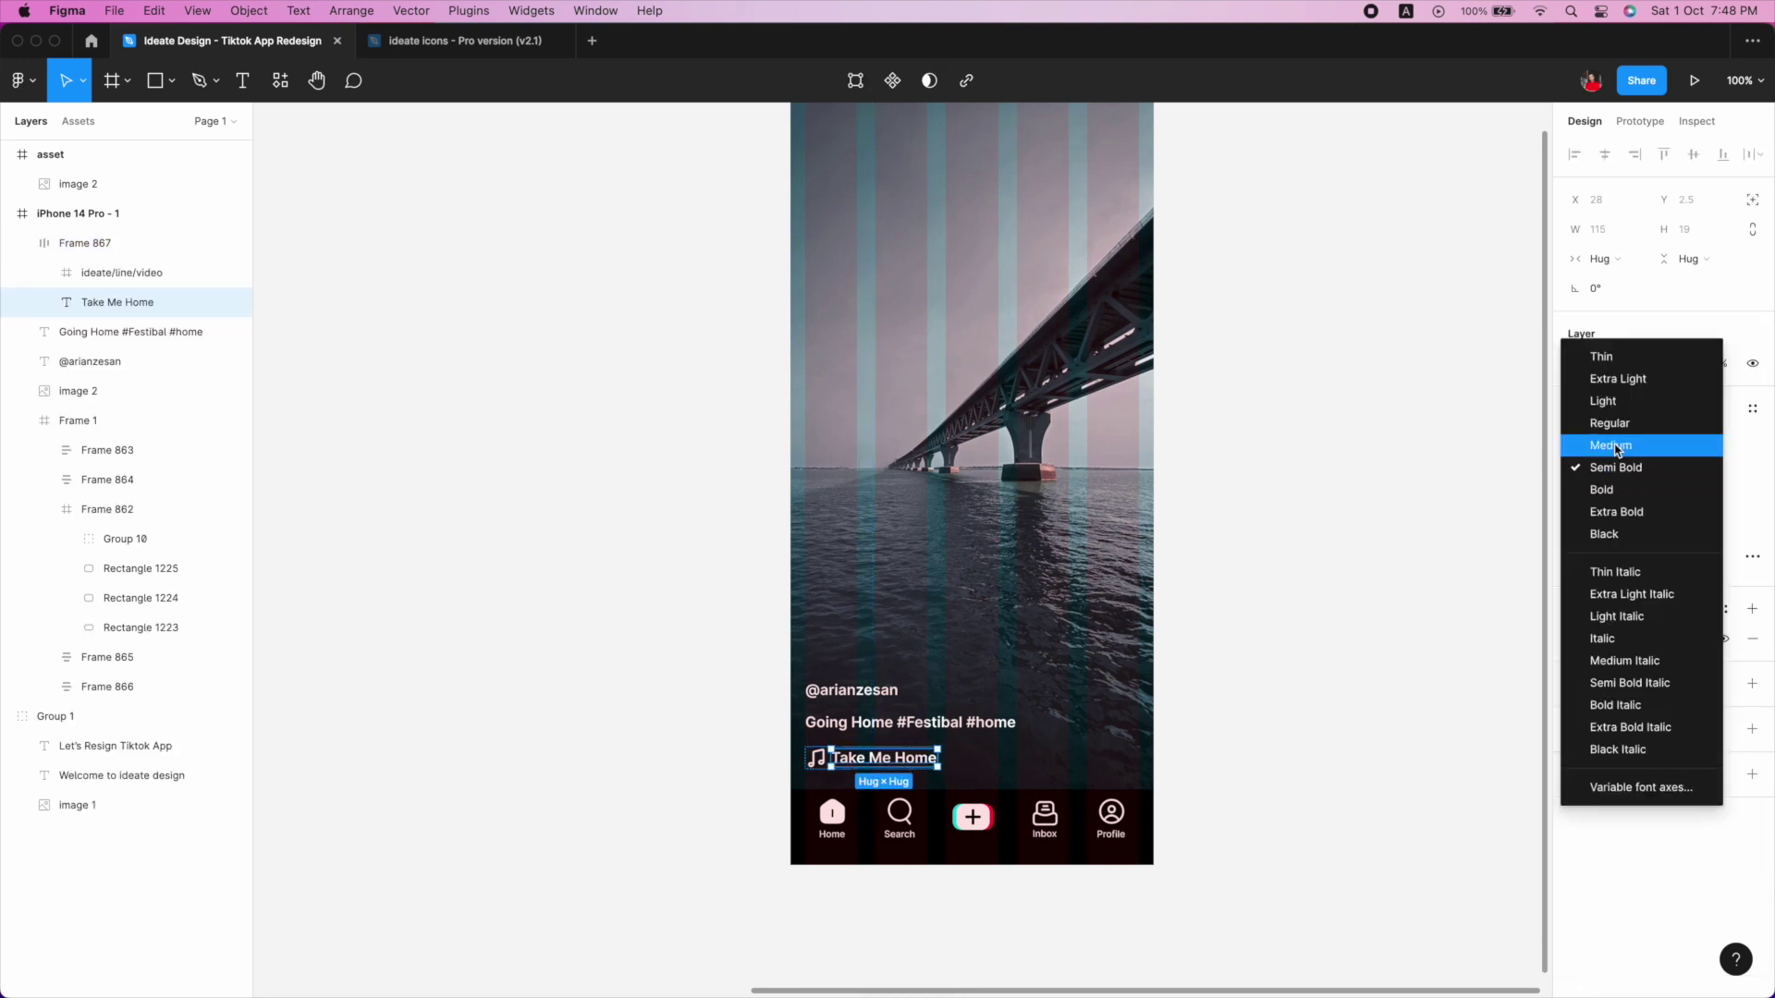
click(1606, 464)
click(1606, 462)
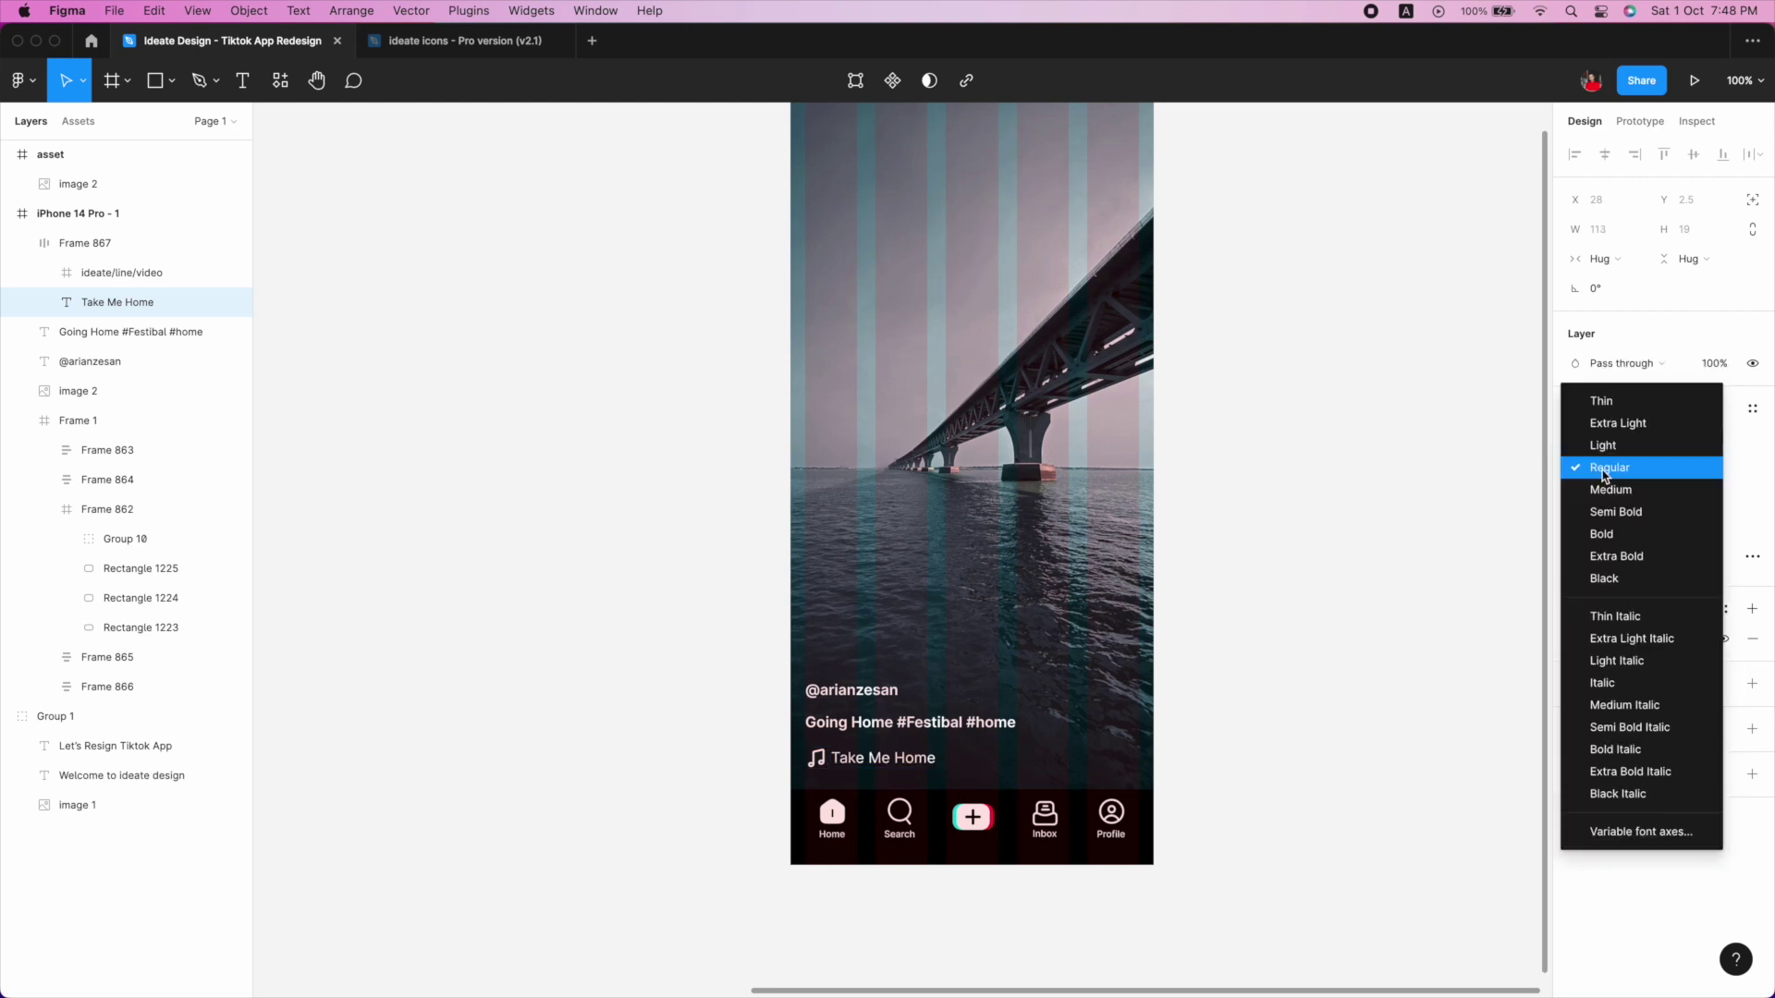
click(775, 775)
click(827, 762)
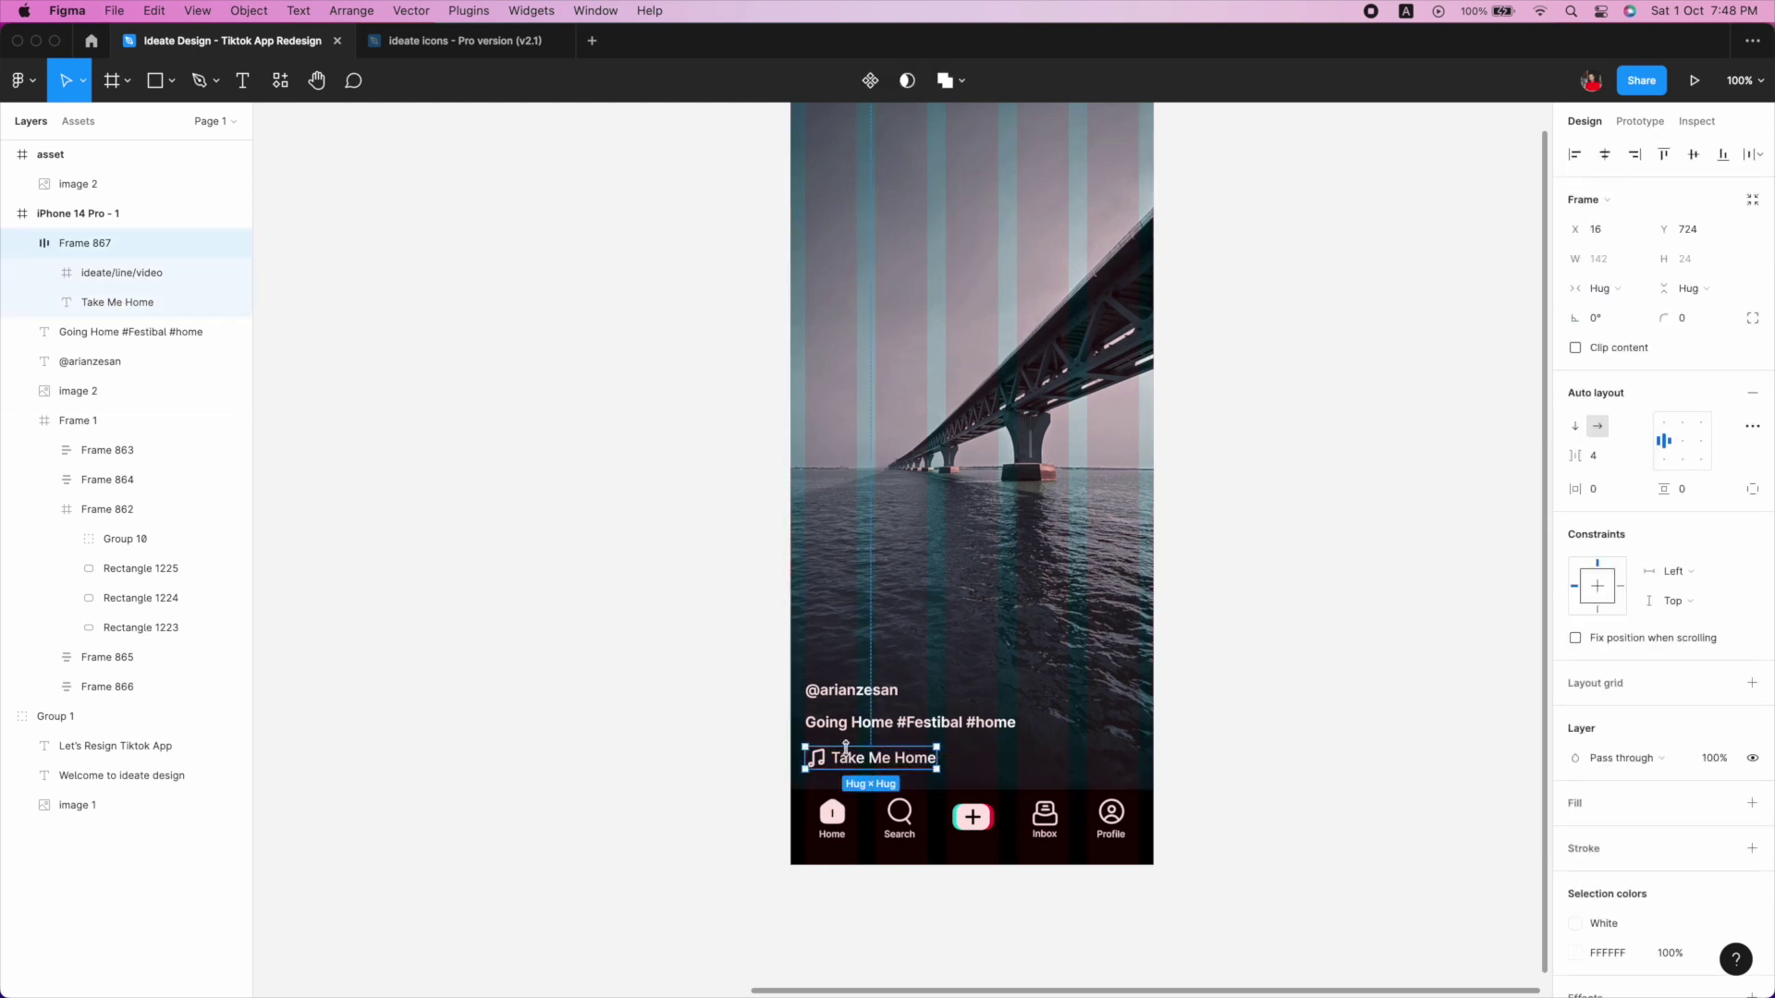
Stack username, caption and Take Me Home row in nested auto layout, inset 16 from the left
click(873, 724)
shift+click(855, 690)
key(shift+a)
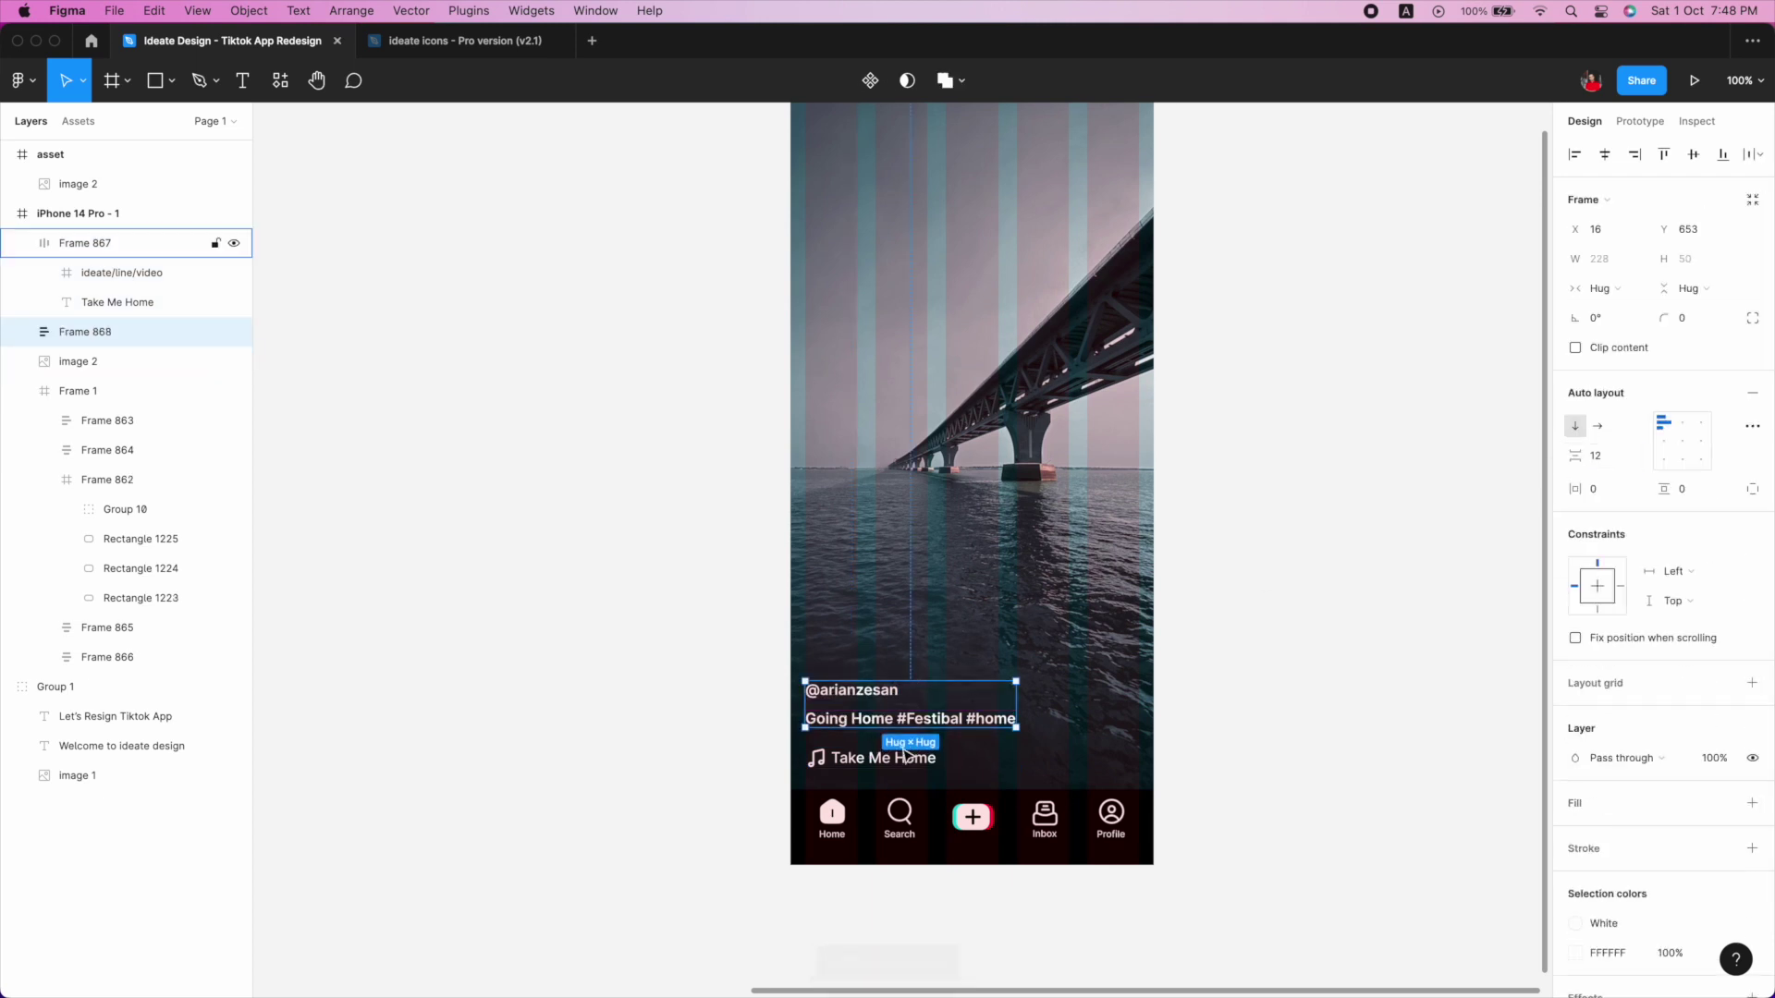
shift+click(883, 757)
key(shift+a)
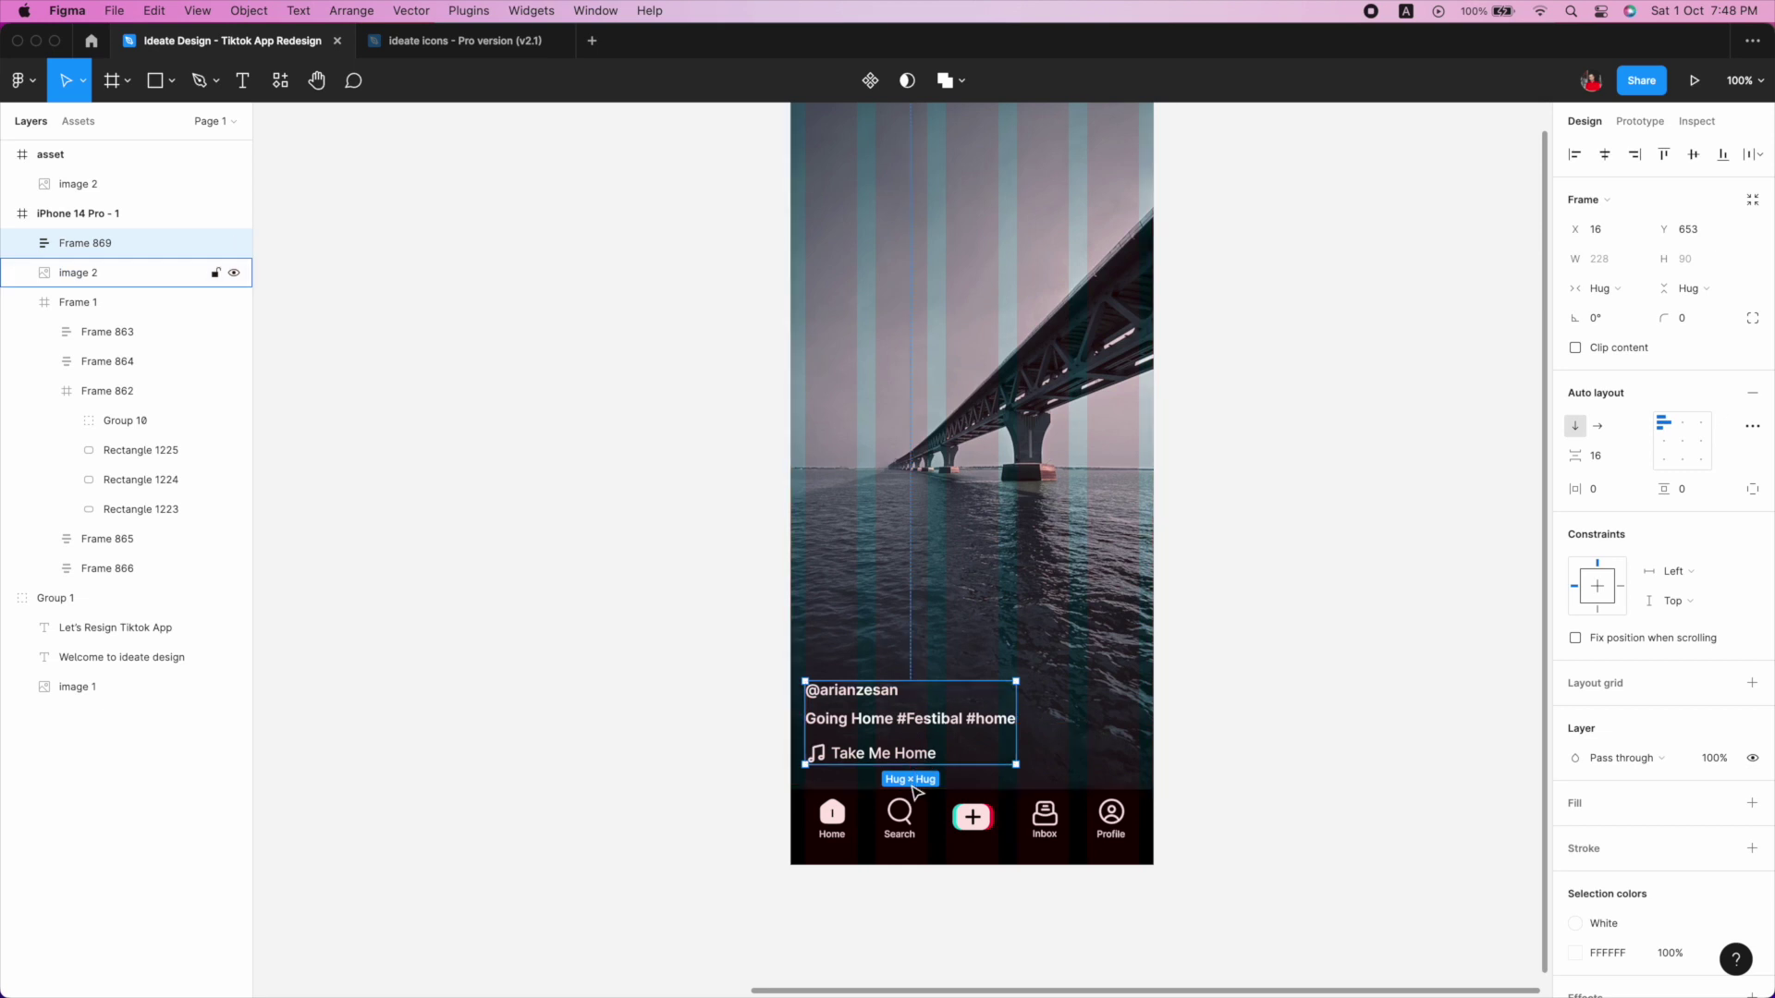
drag(909, 764, 908, 786)
mouse_move(888, 726)
mouse_down()
mouse_move(904, 715)
mouse_move(872, 713)
mouse_up()
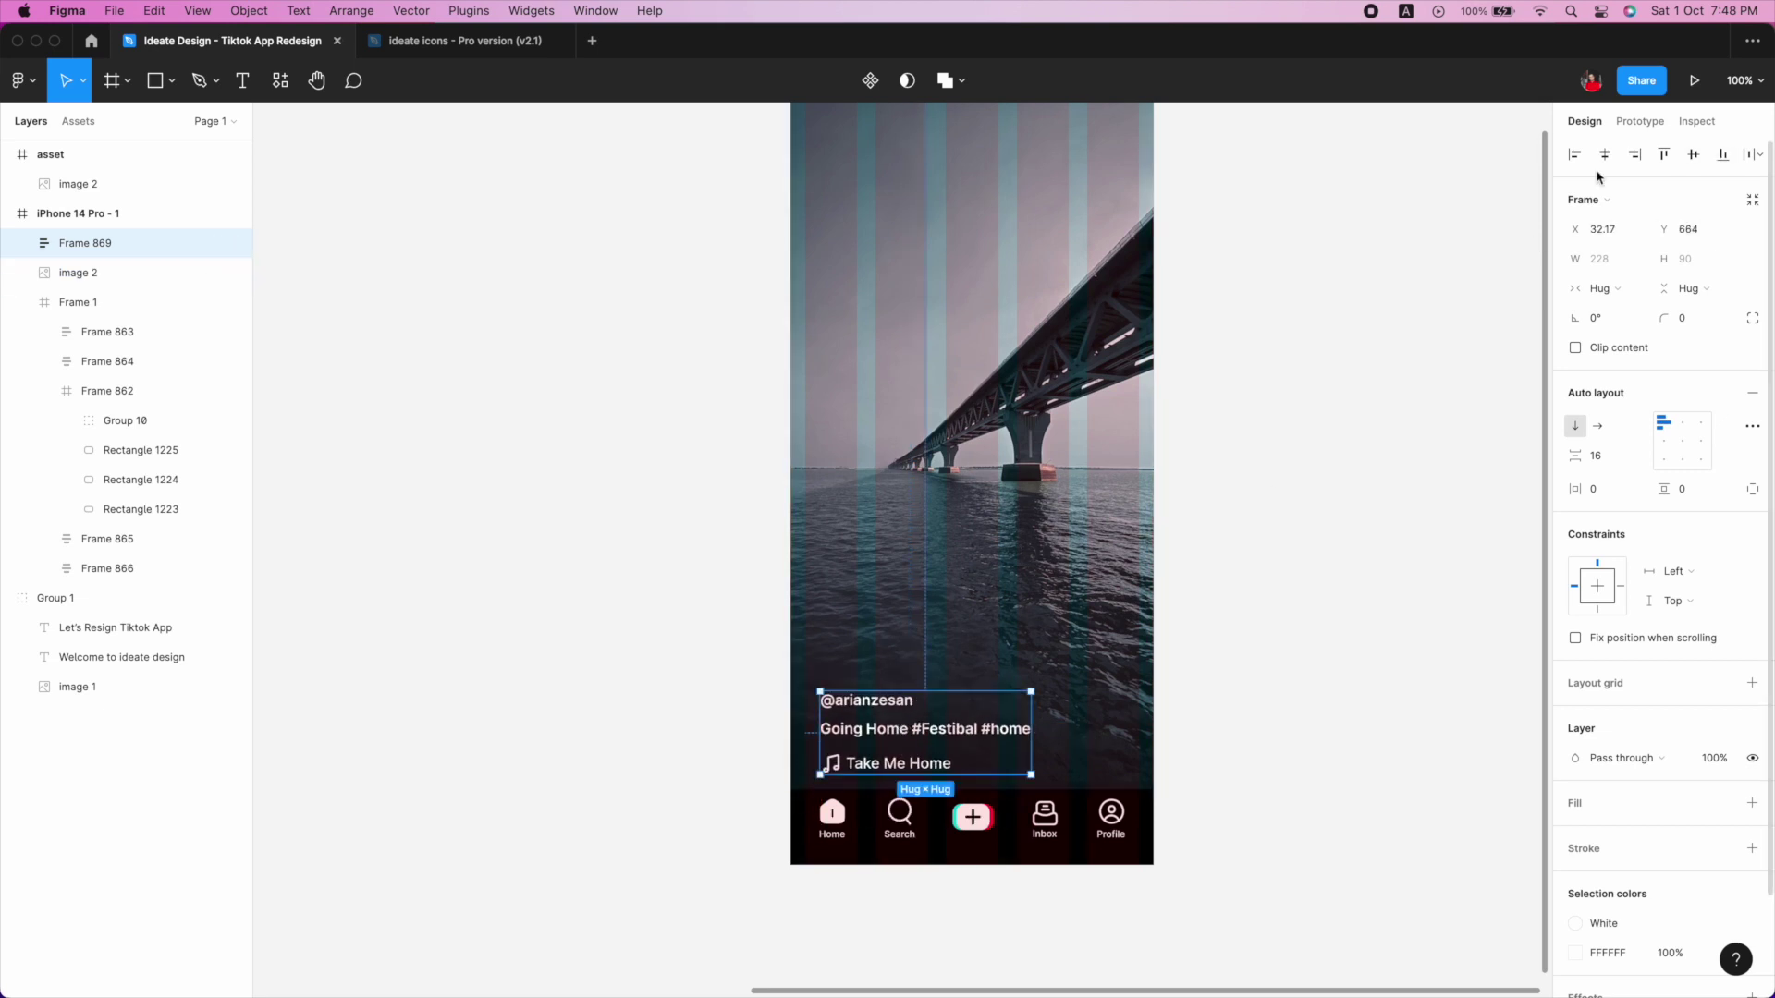
key(shift+Right)
key(Right)
key(Right)
key(Right)
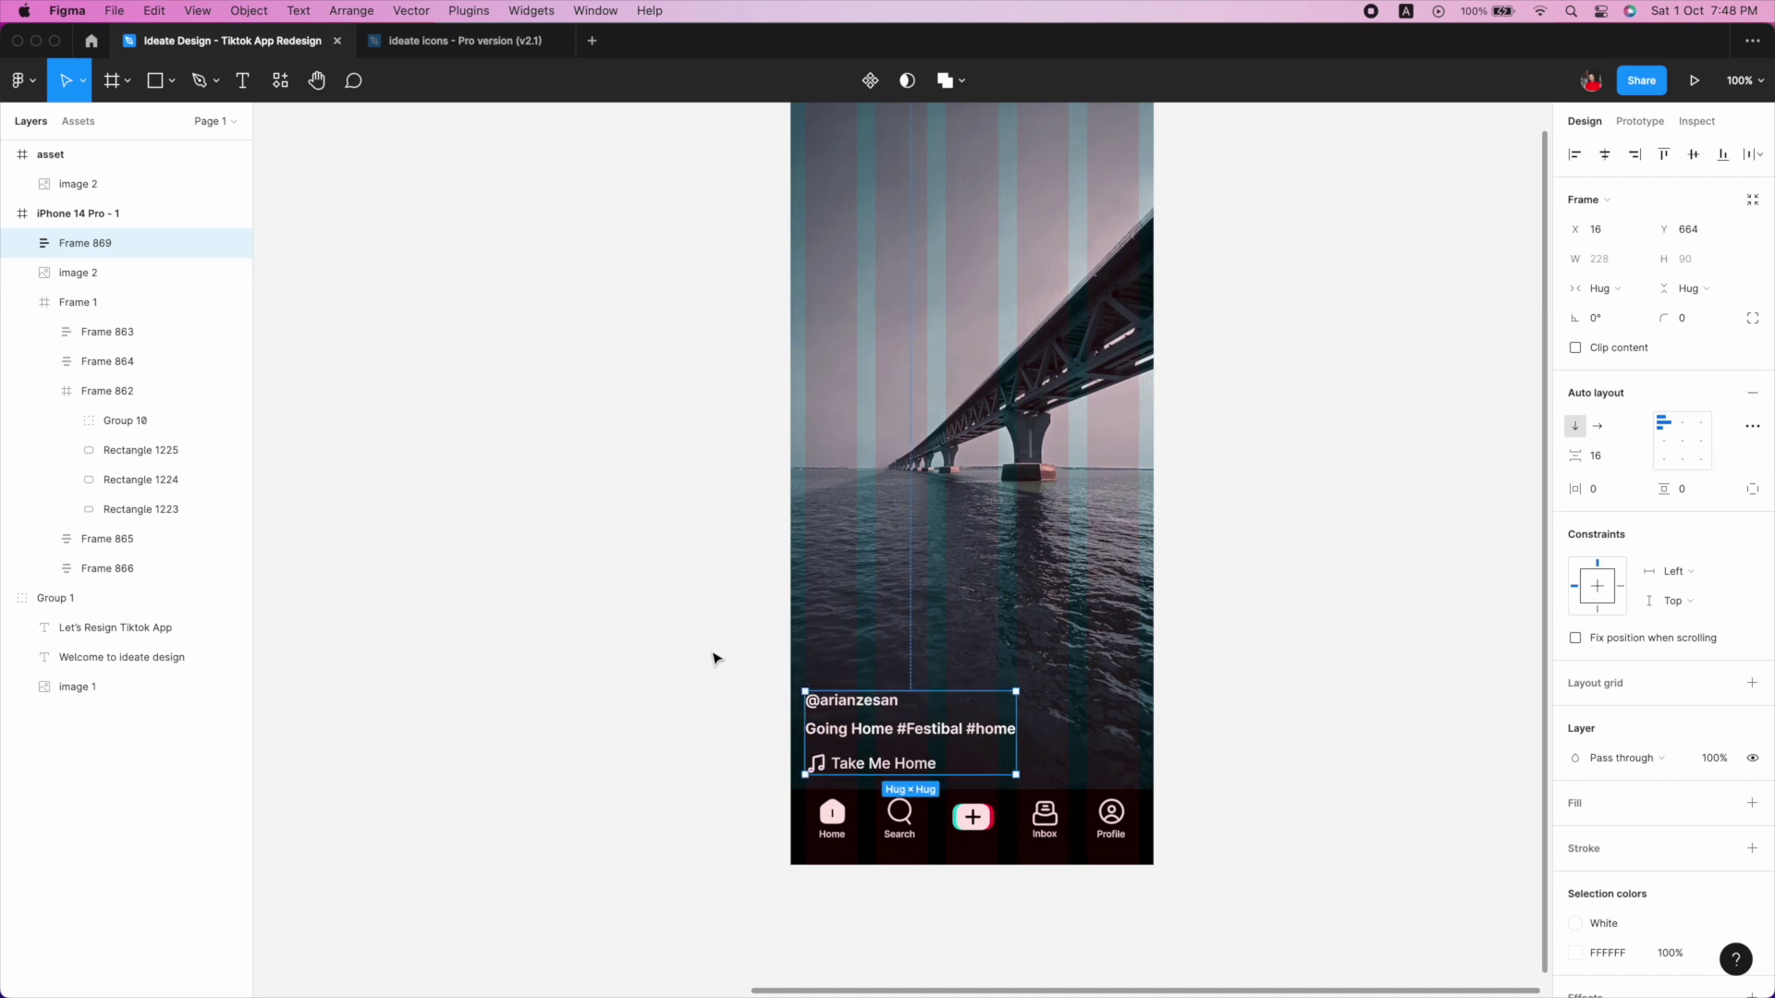
click(713, 658)
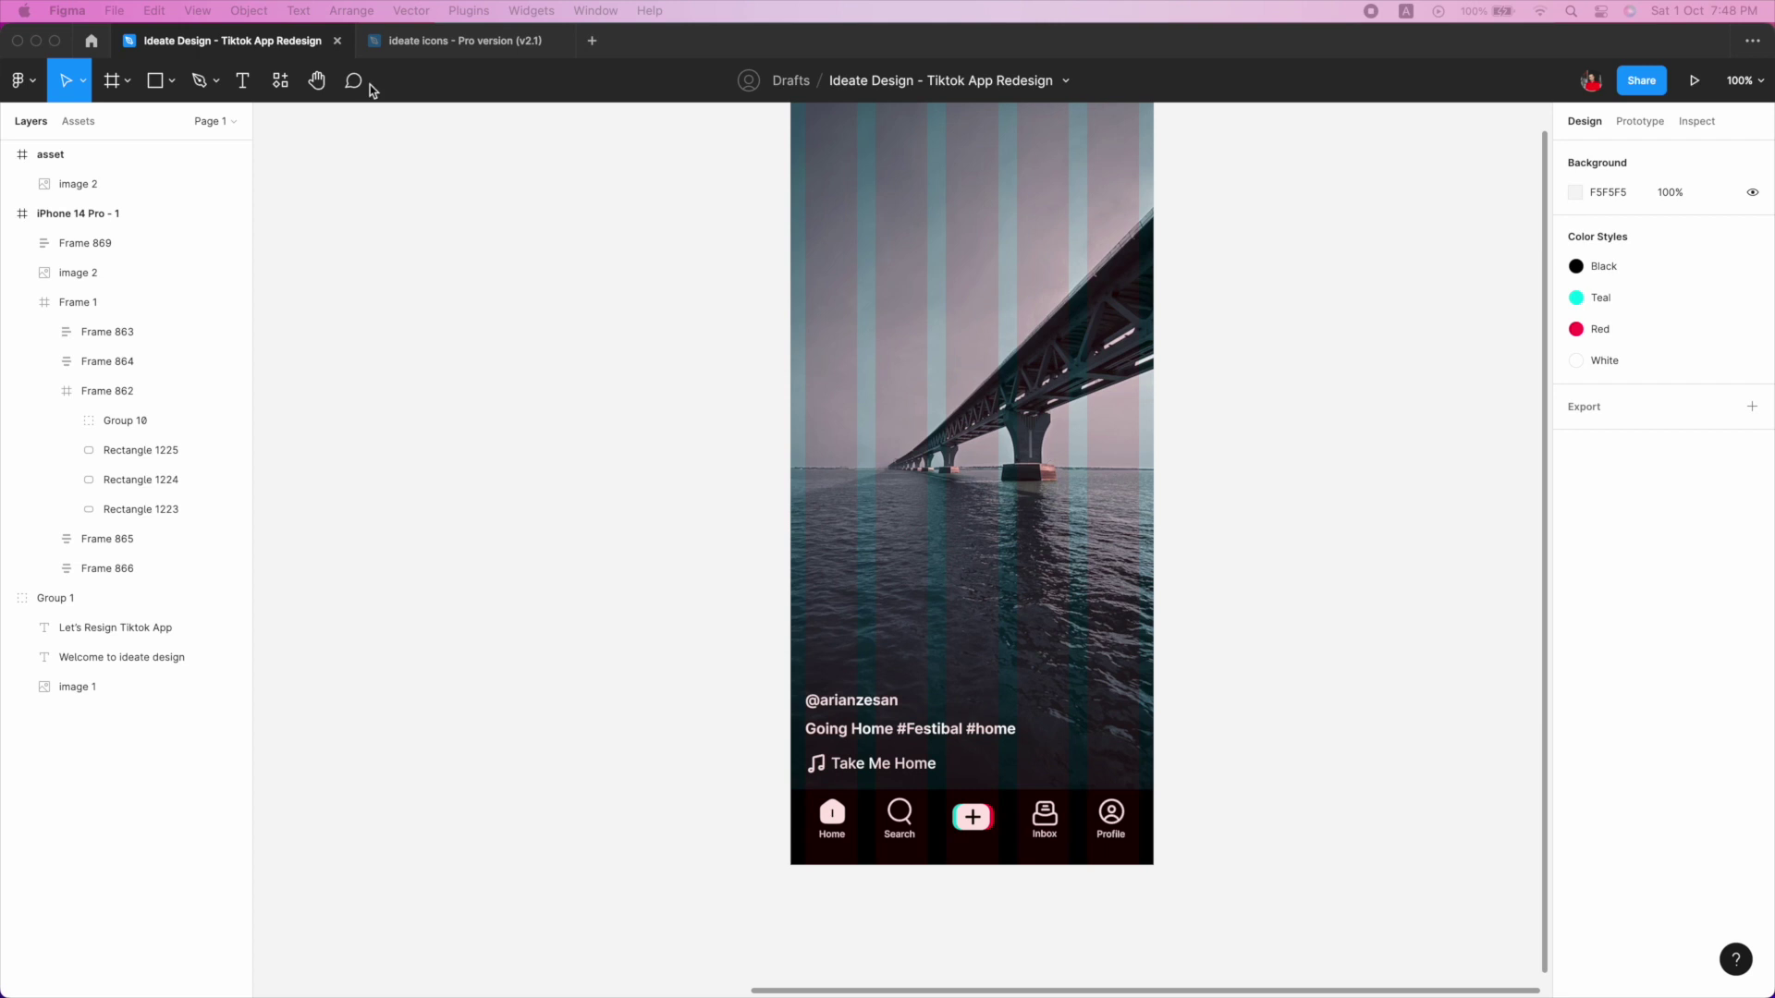
click(128, 80)
click(120, 115)
Draw a 48×48 frame right of the captions, filled Red with corner radius 100
drag(1086, 743, 1134, 791)
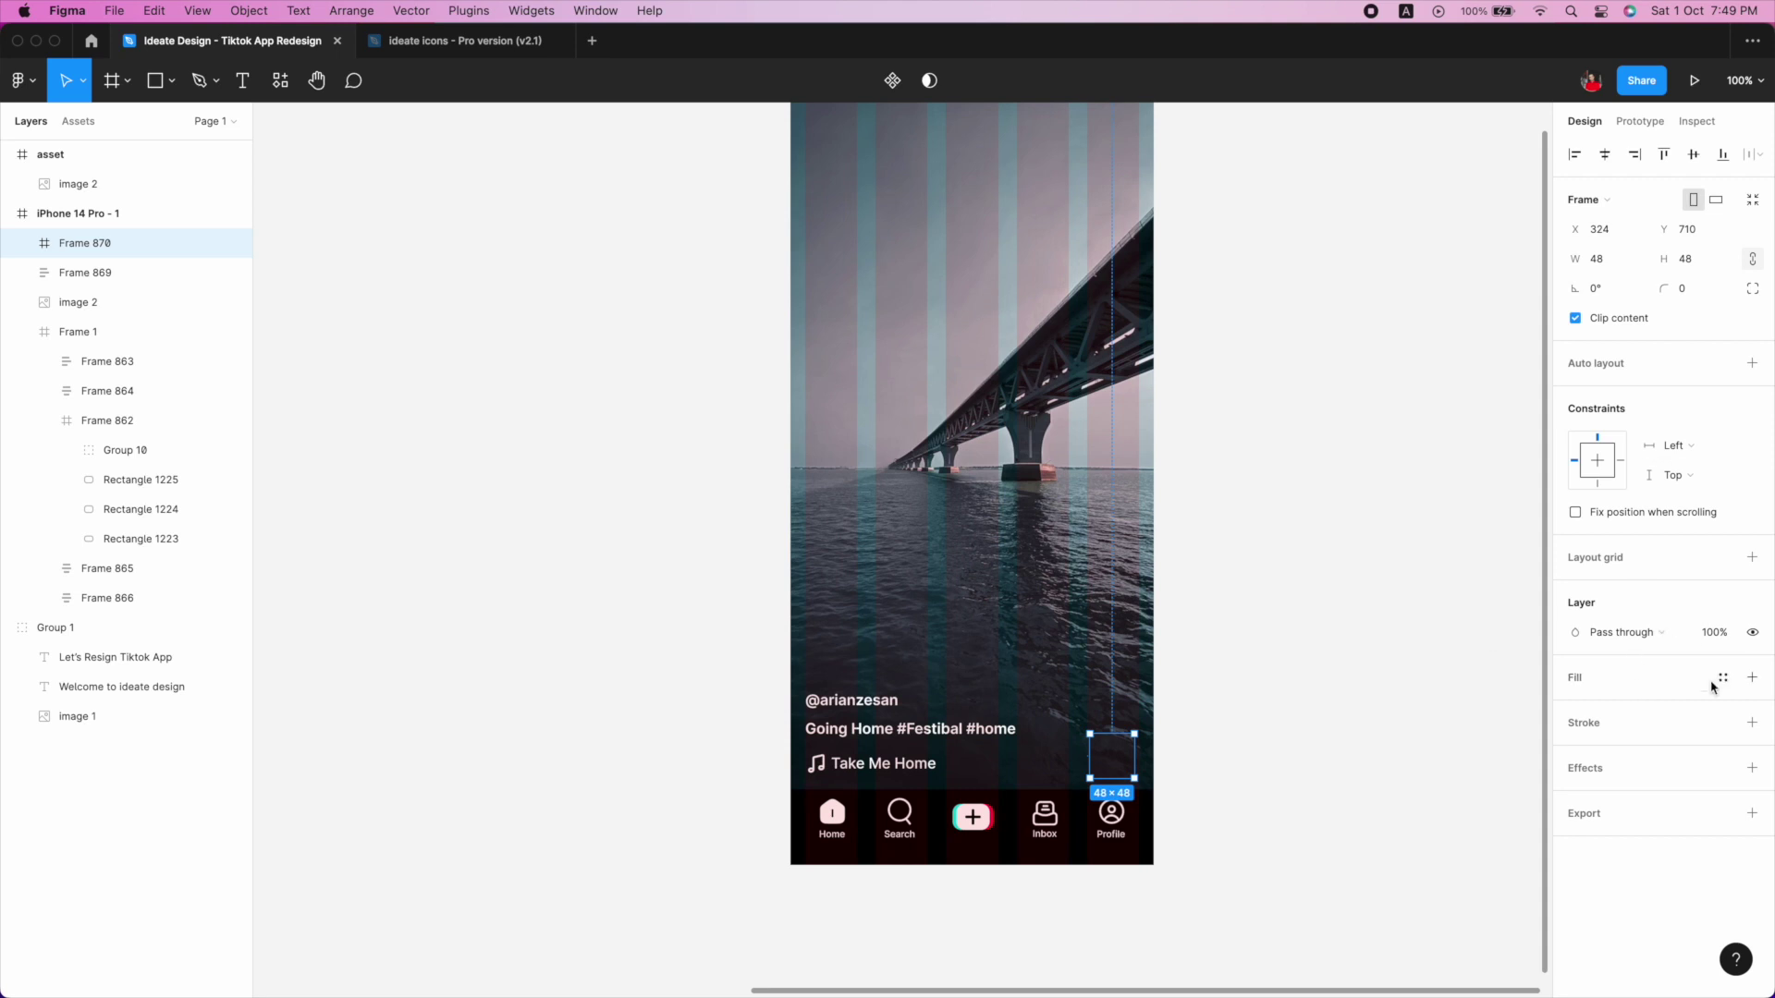
click(1720, 681)
click(1618, 849)
click(1692, 288)
text(100)
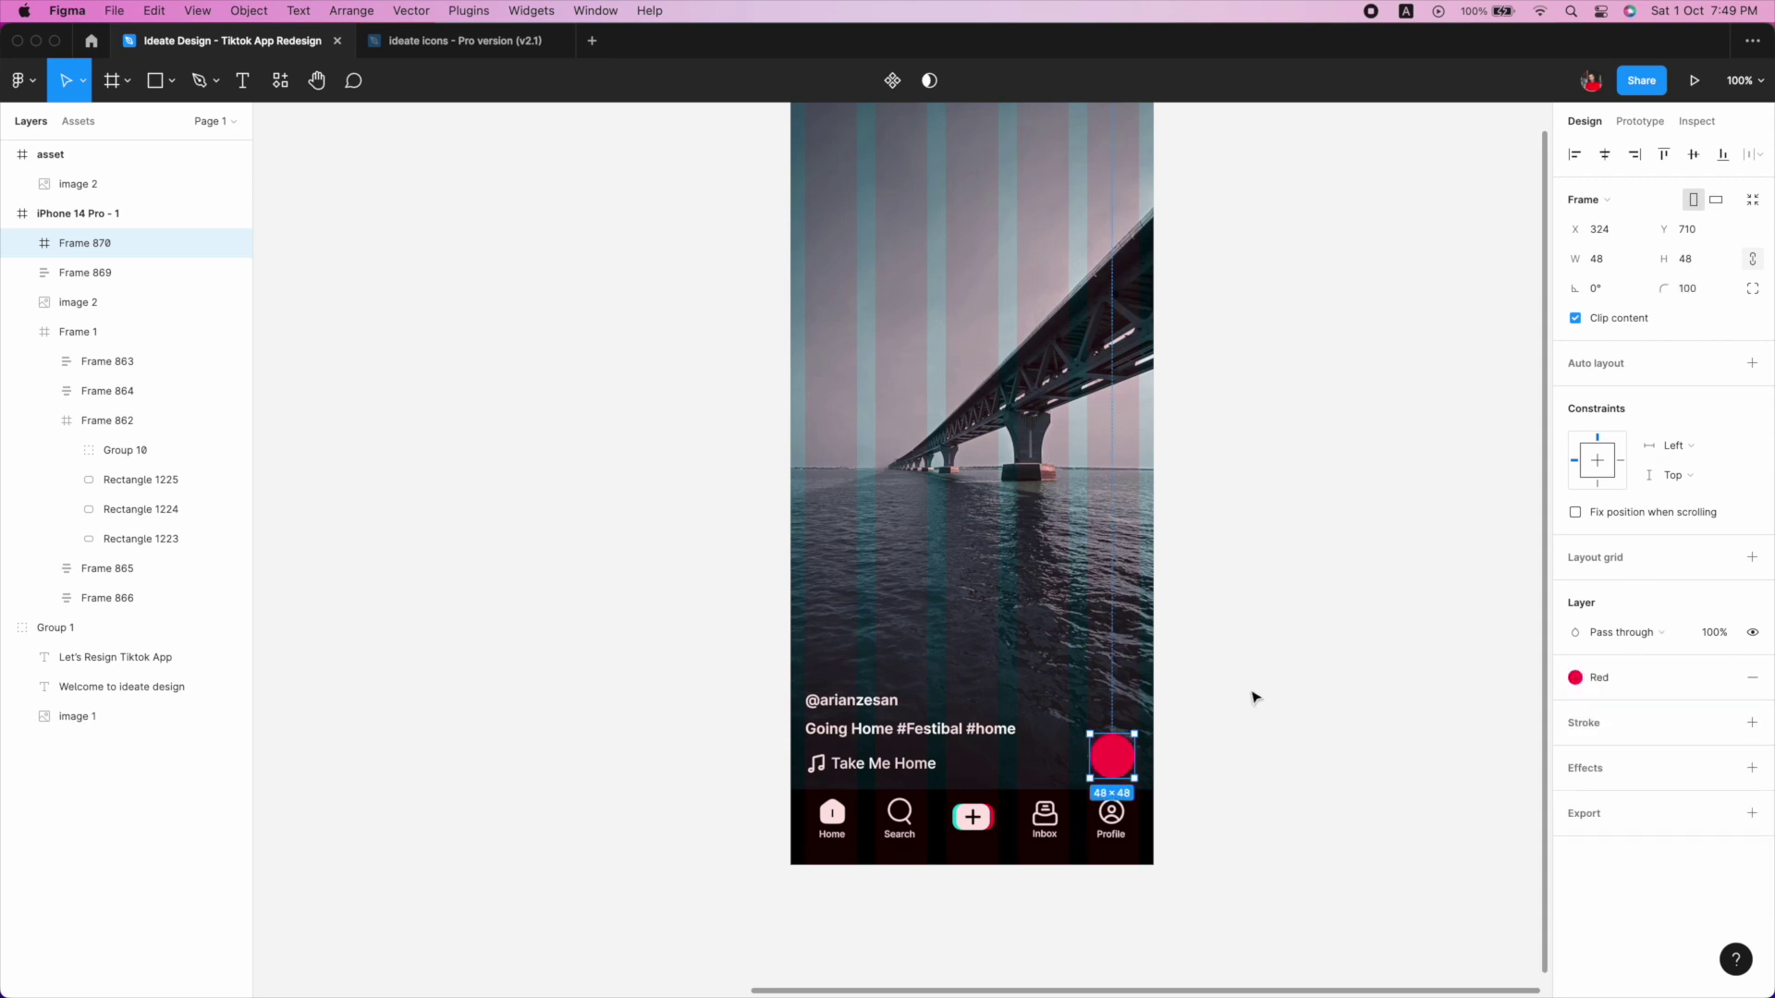
drag(1127, 756, 1132, 764)
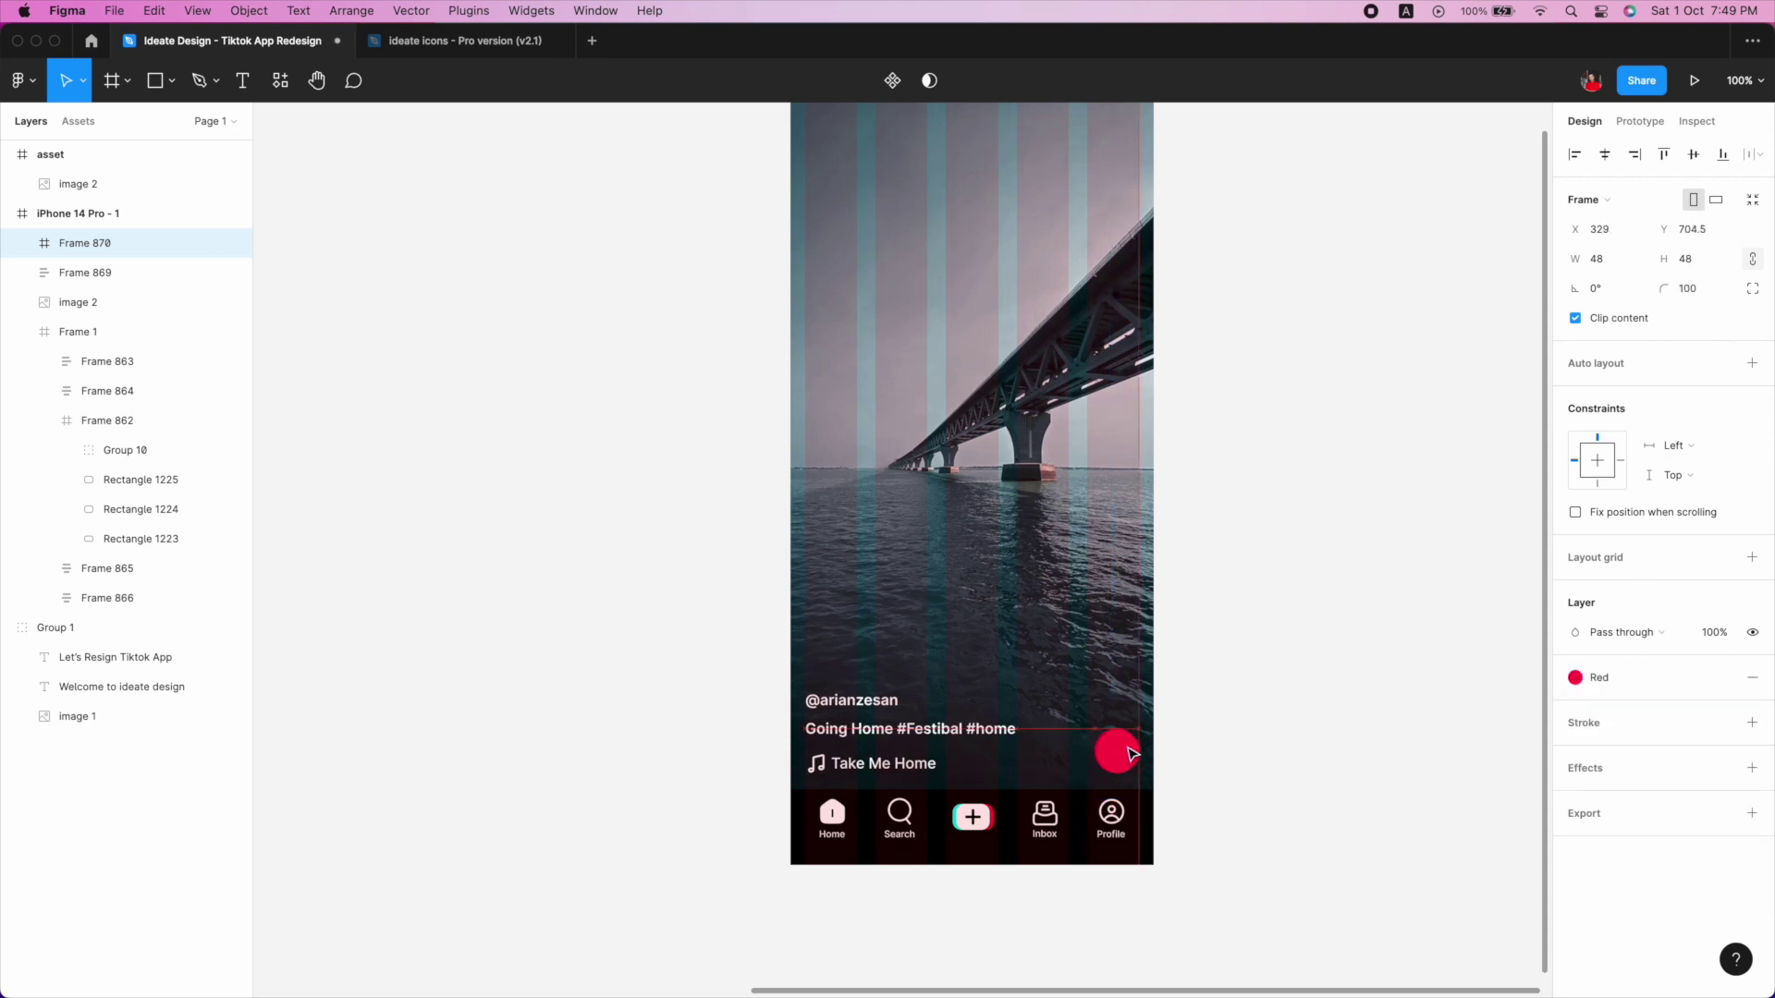
drag(1131, 763, 1129, 757)
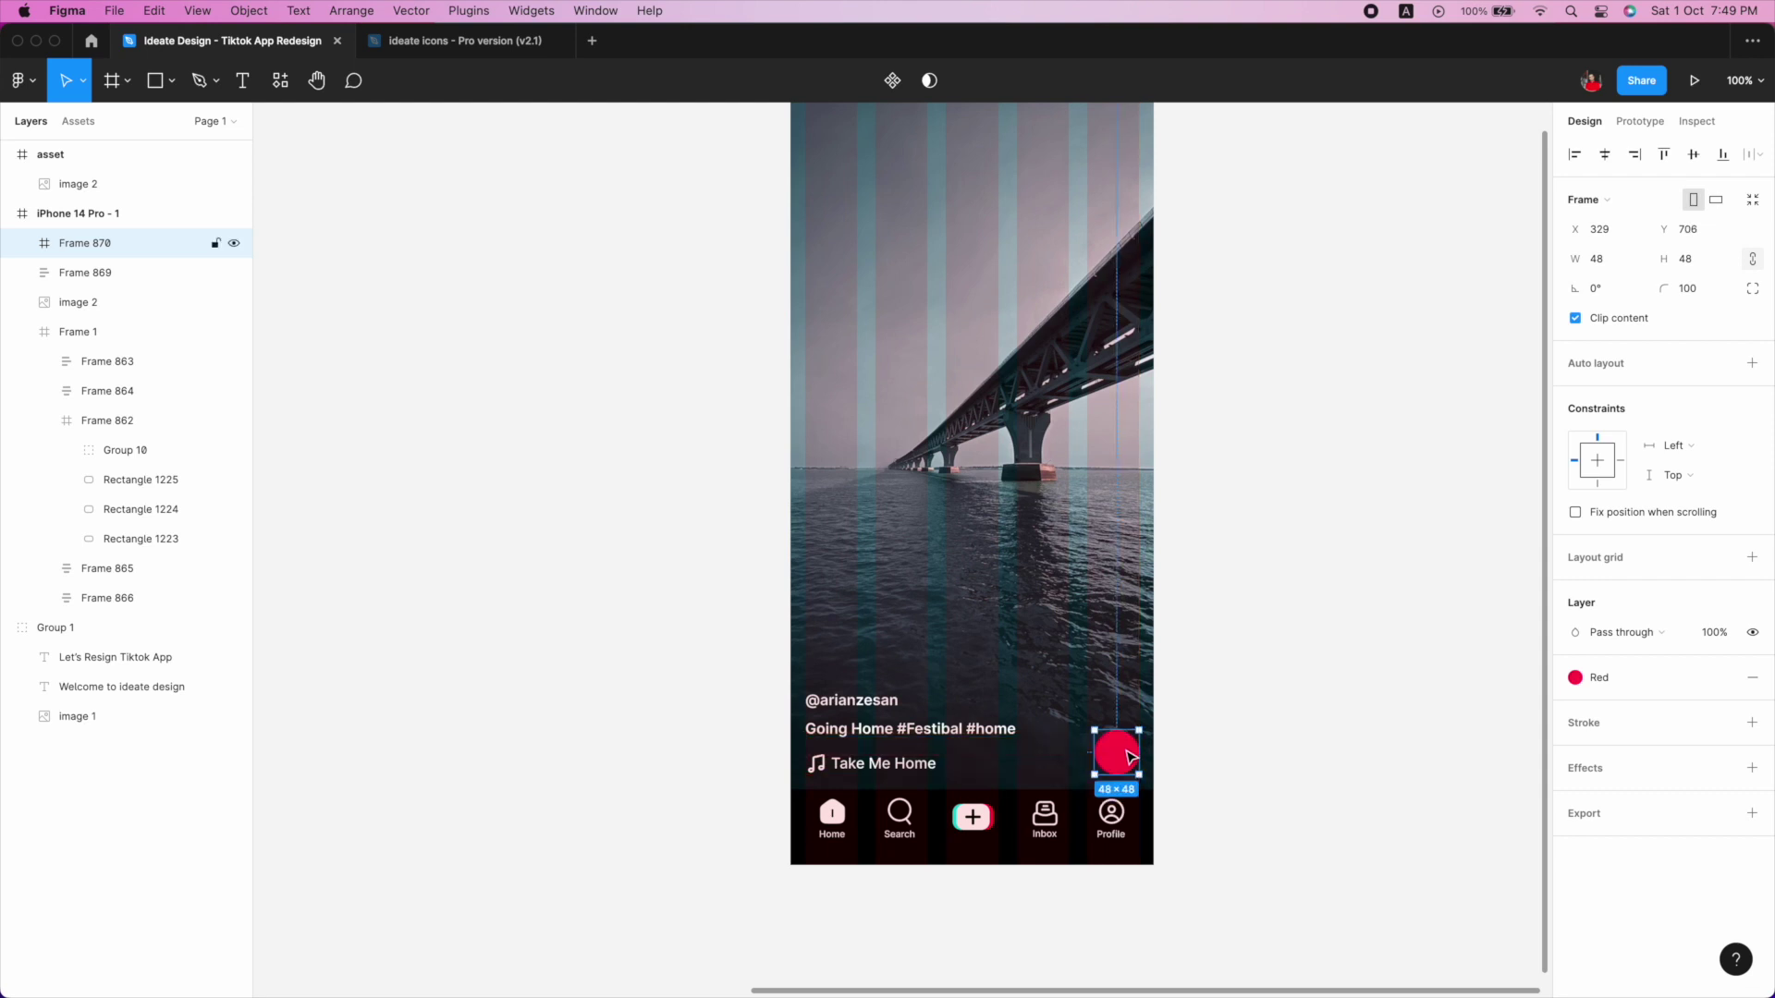
Paste the solid radio icon from the ideate icons file into the red circle
click(477, 54)
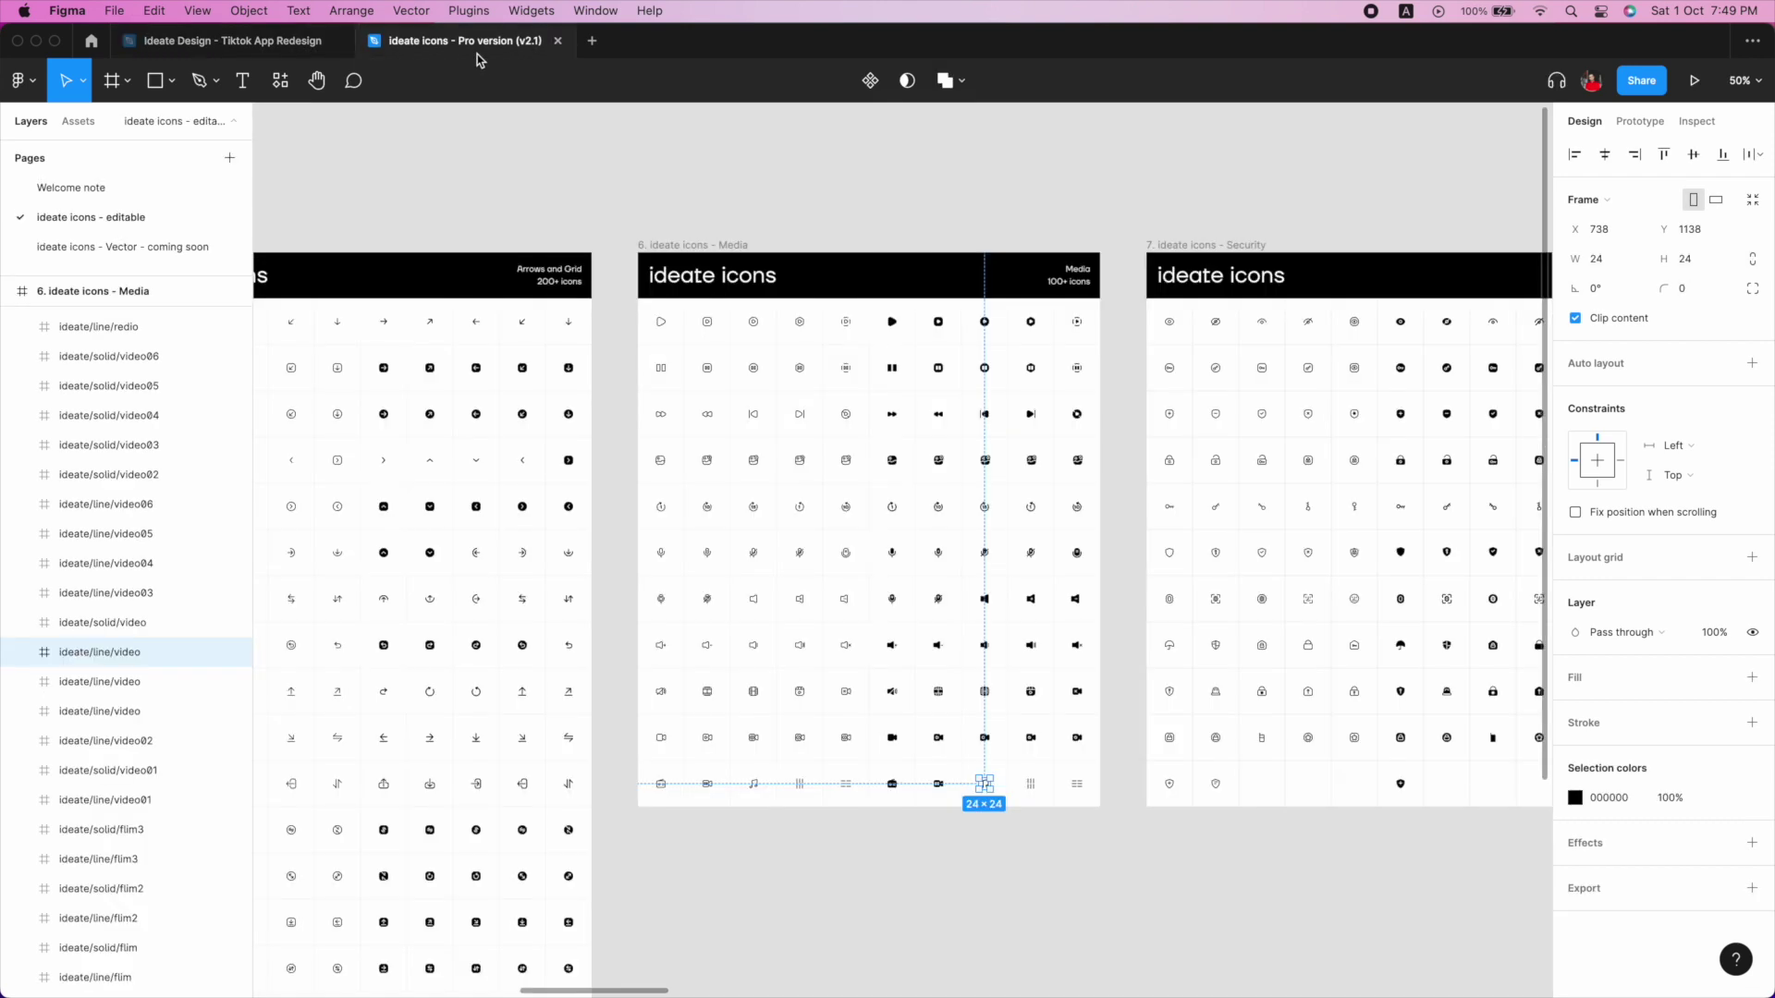
click(893, 785)
key(ctrl+c)
click(232, 40)
key(ctrl+v)
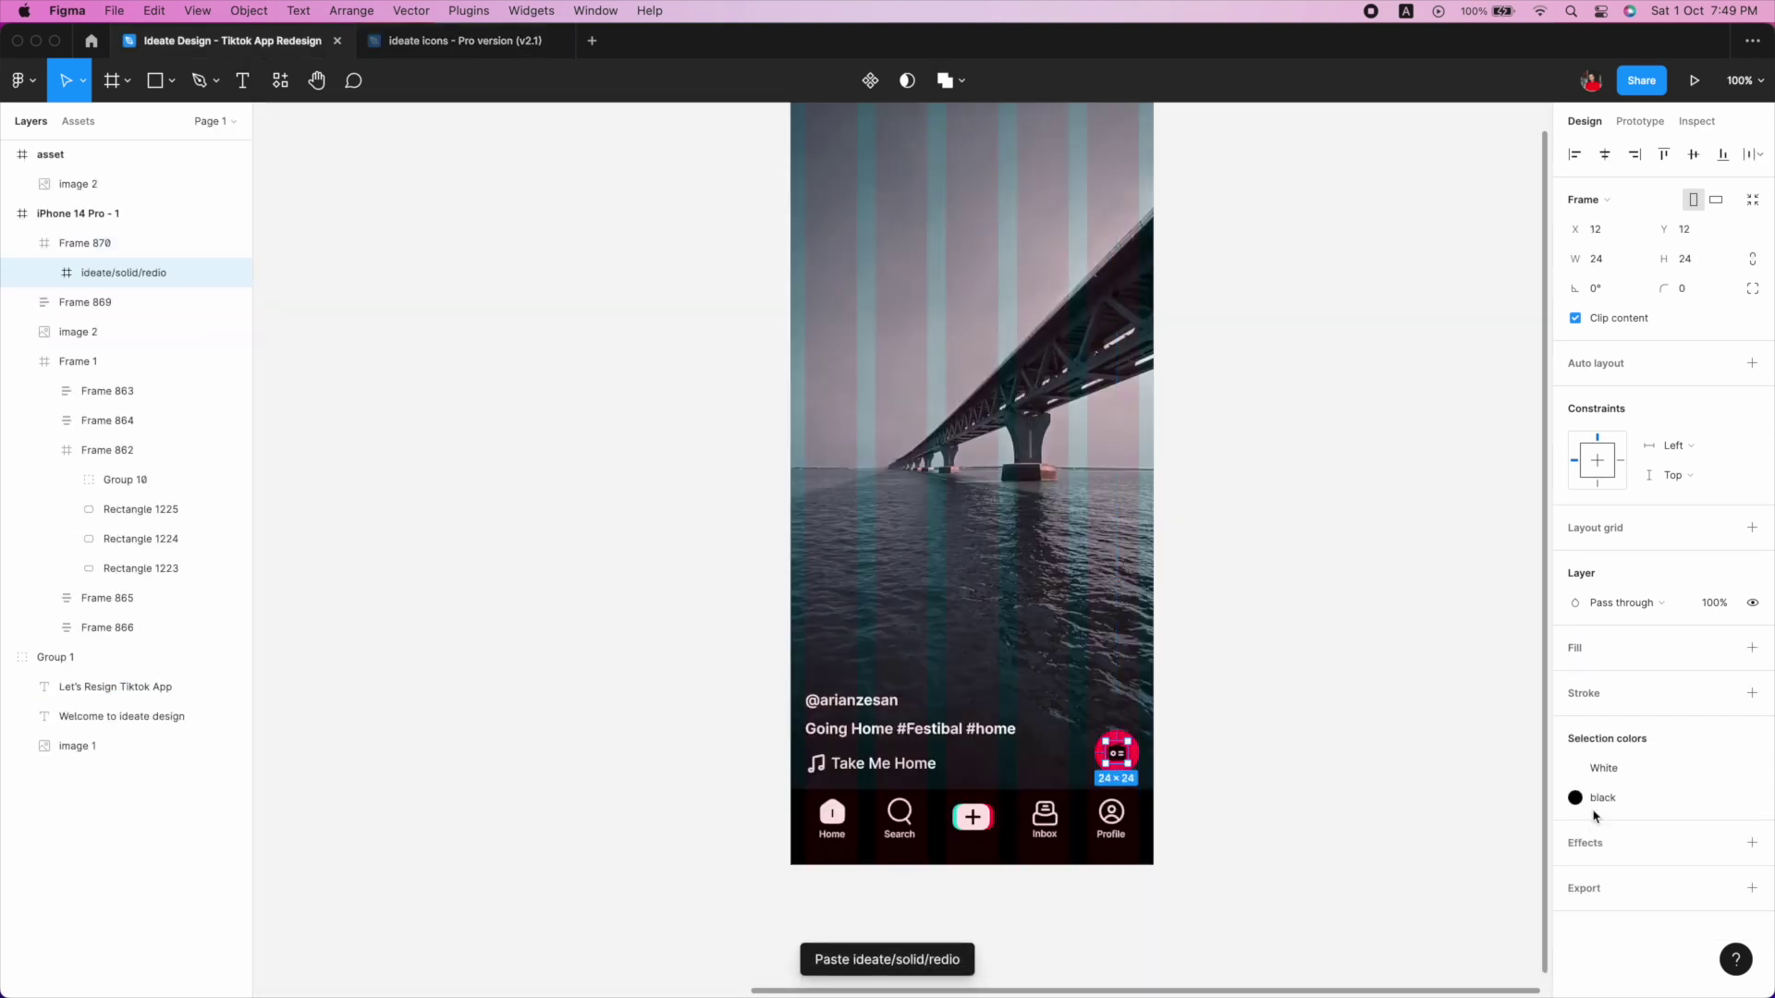
click(961, 81)
click(950, 159)
key(ctrl+z)
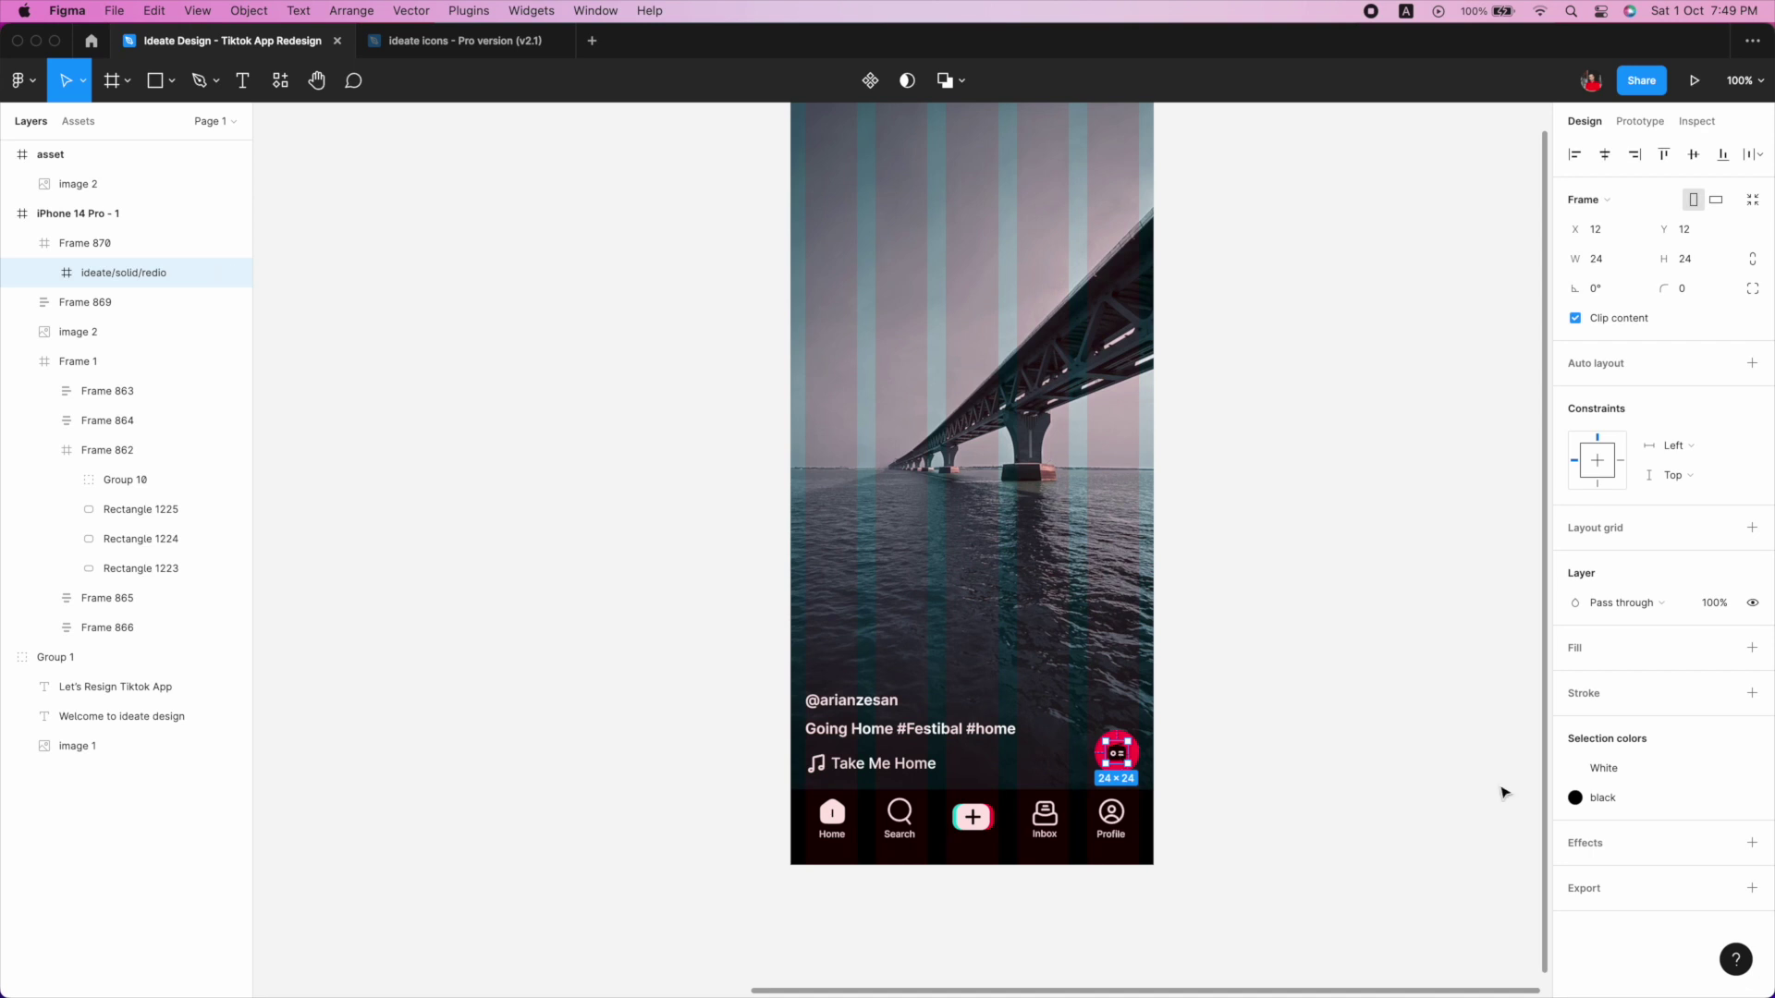
Keep the circle Red and colour the radio icon White
click(1729, 768)
click(1406, 908)
click(1753, 798)
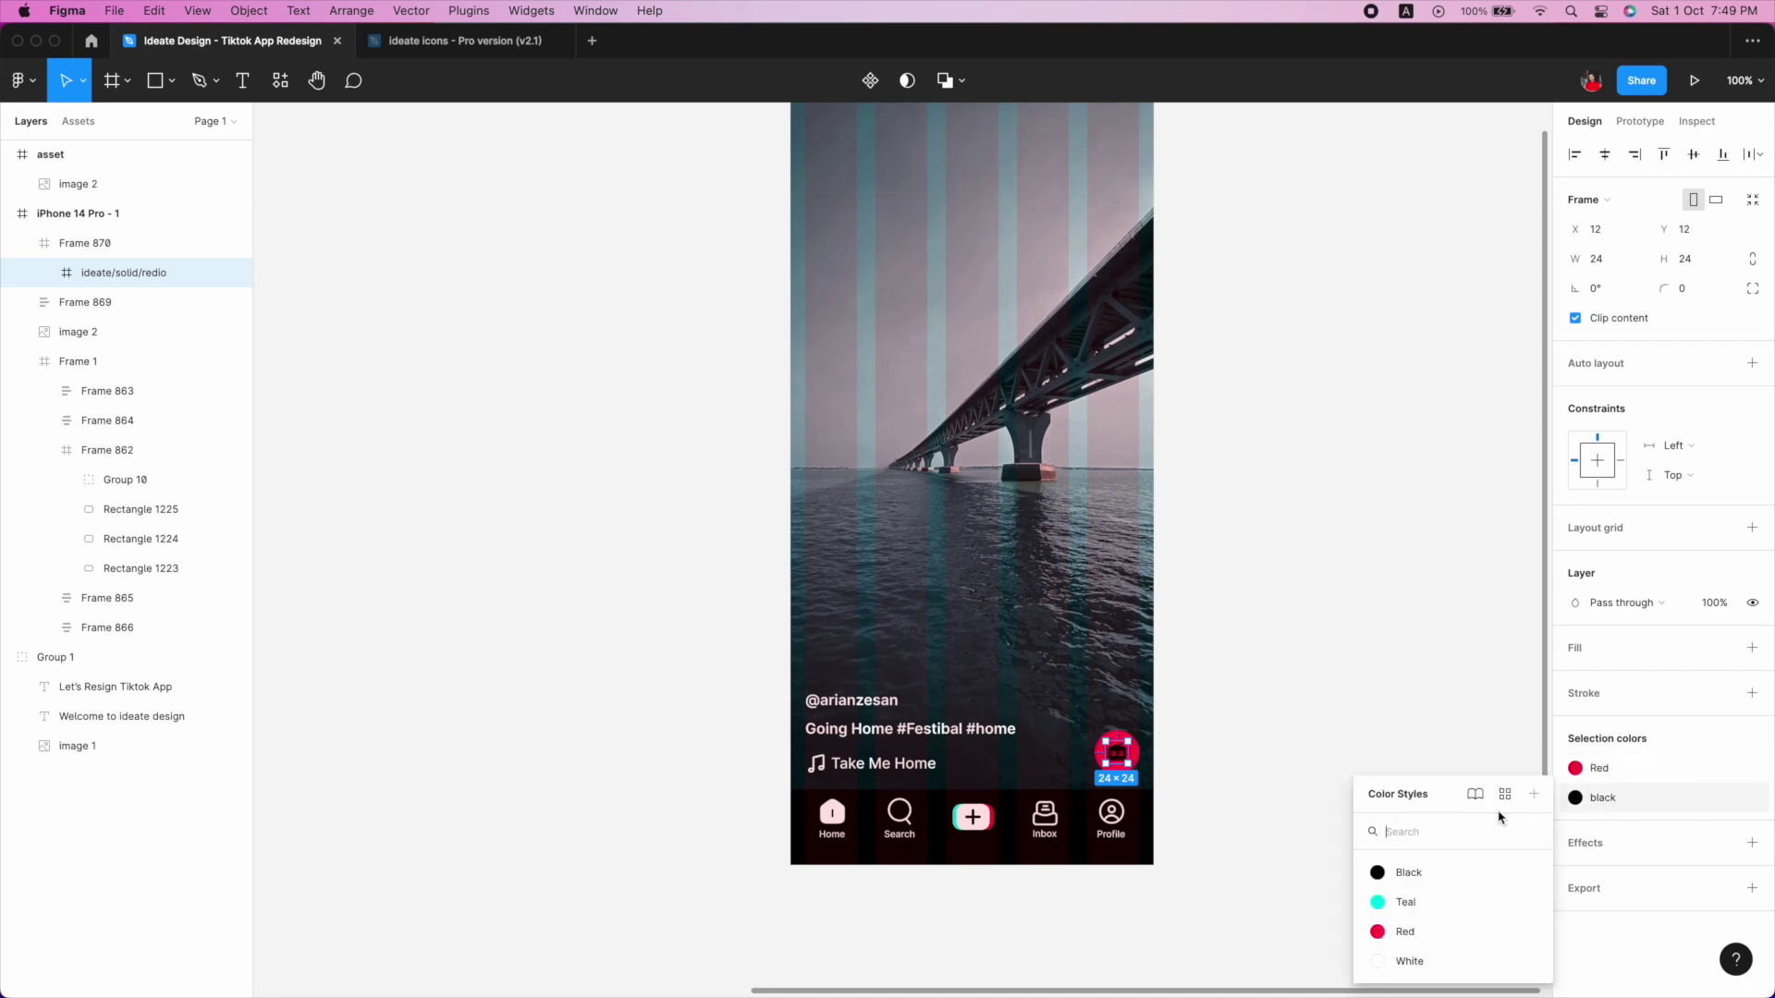
click(1406, 961)
click(1273, 812)
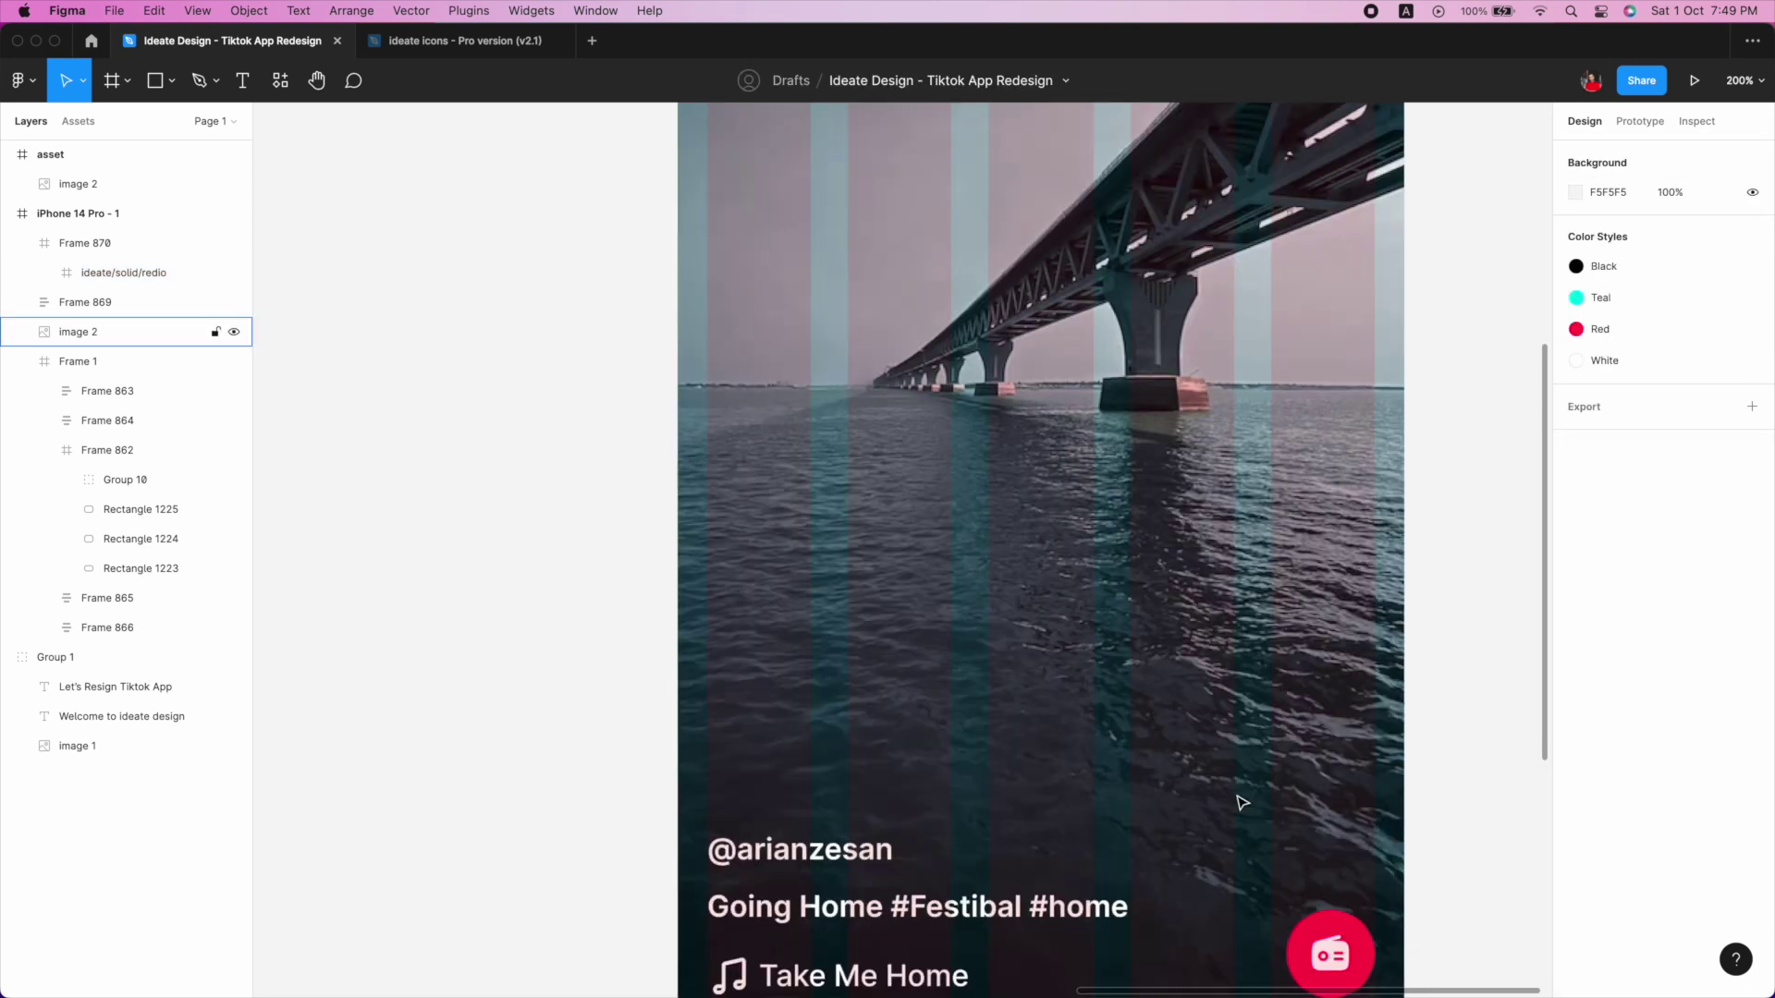
Resize the radio icon to 32×32, centred in the red circle
scroll(1241, 797, up, 10)
double_click(1247, 681)
drag(1247, 681, 1247, 652)
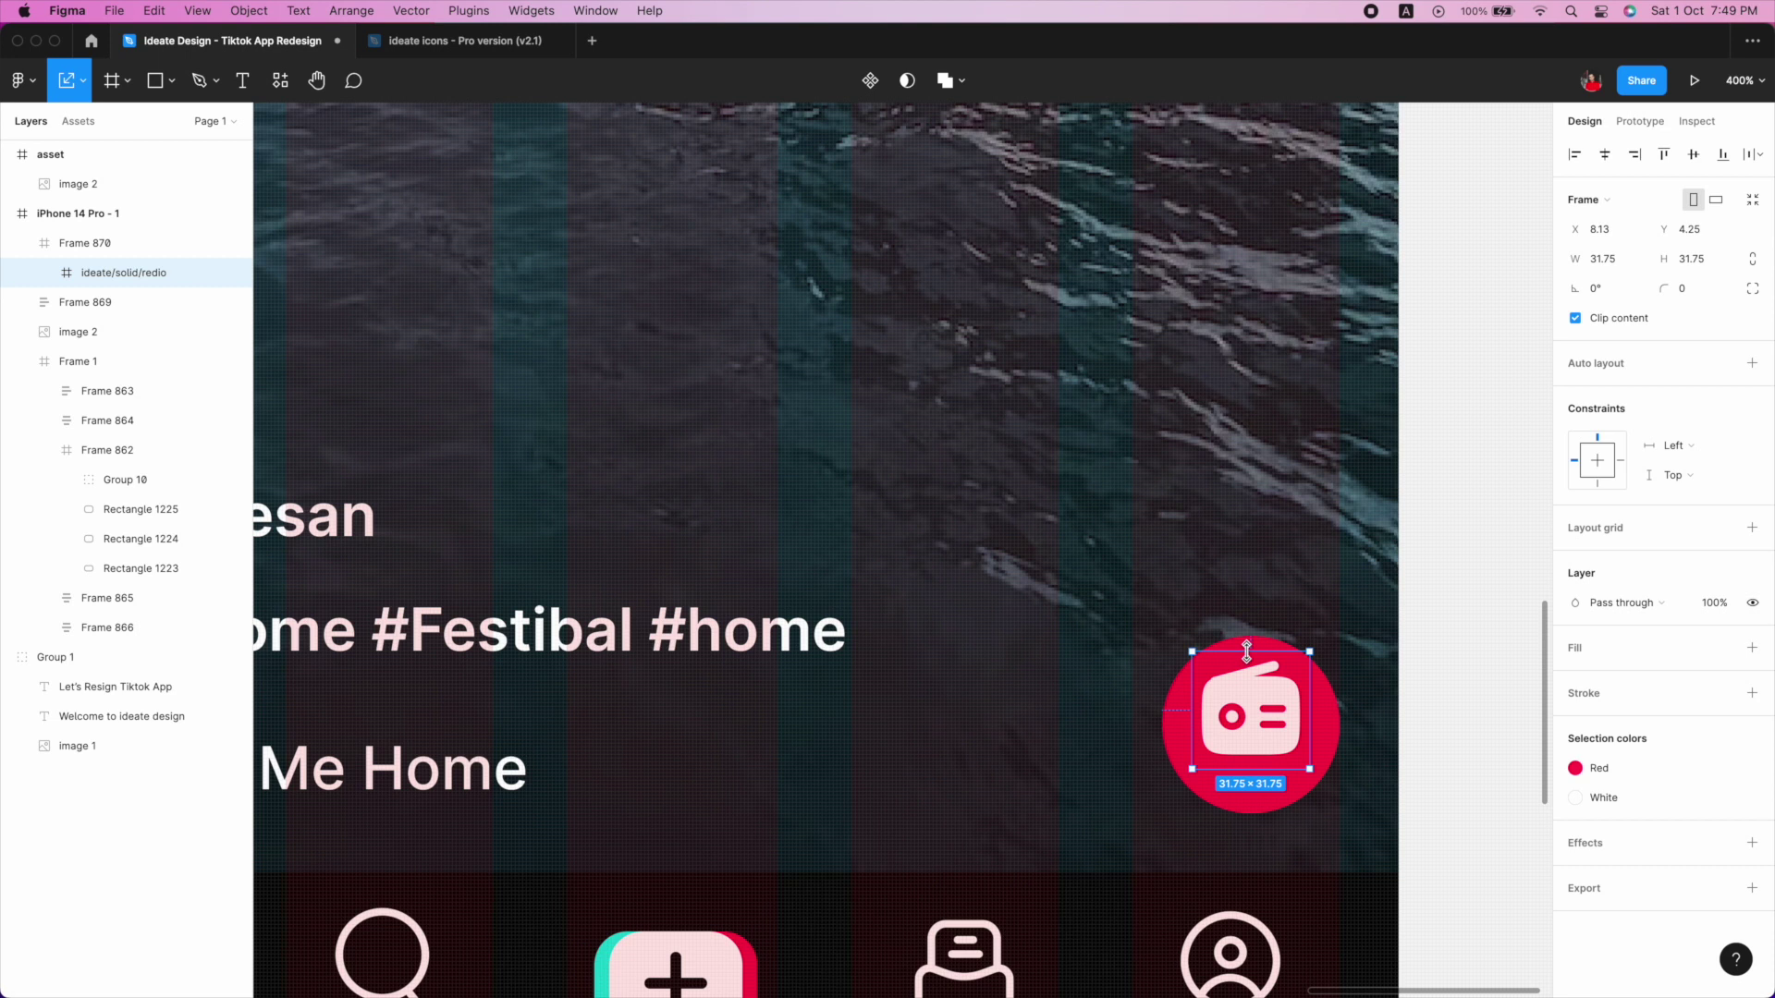
click(1255, 706)
key(shift+0)
click(1133, 547)
drag(1133, 546, 1221, 592)
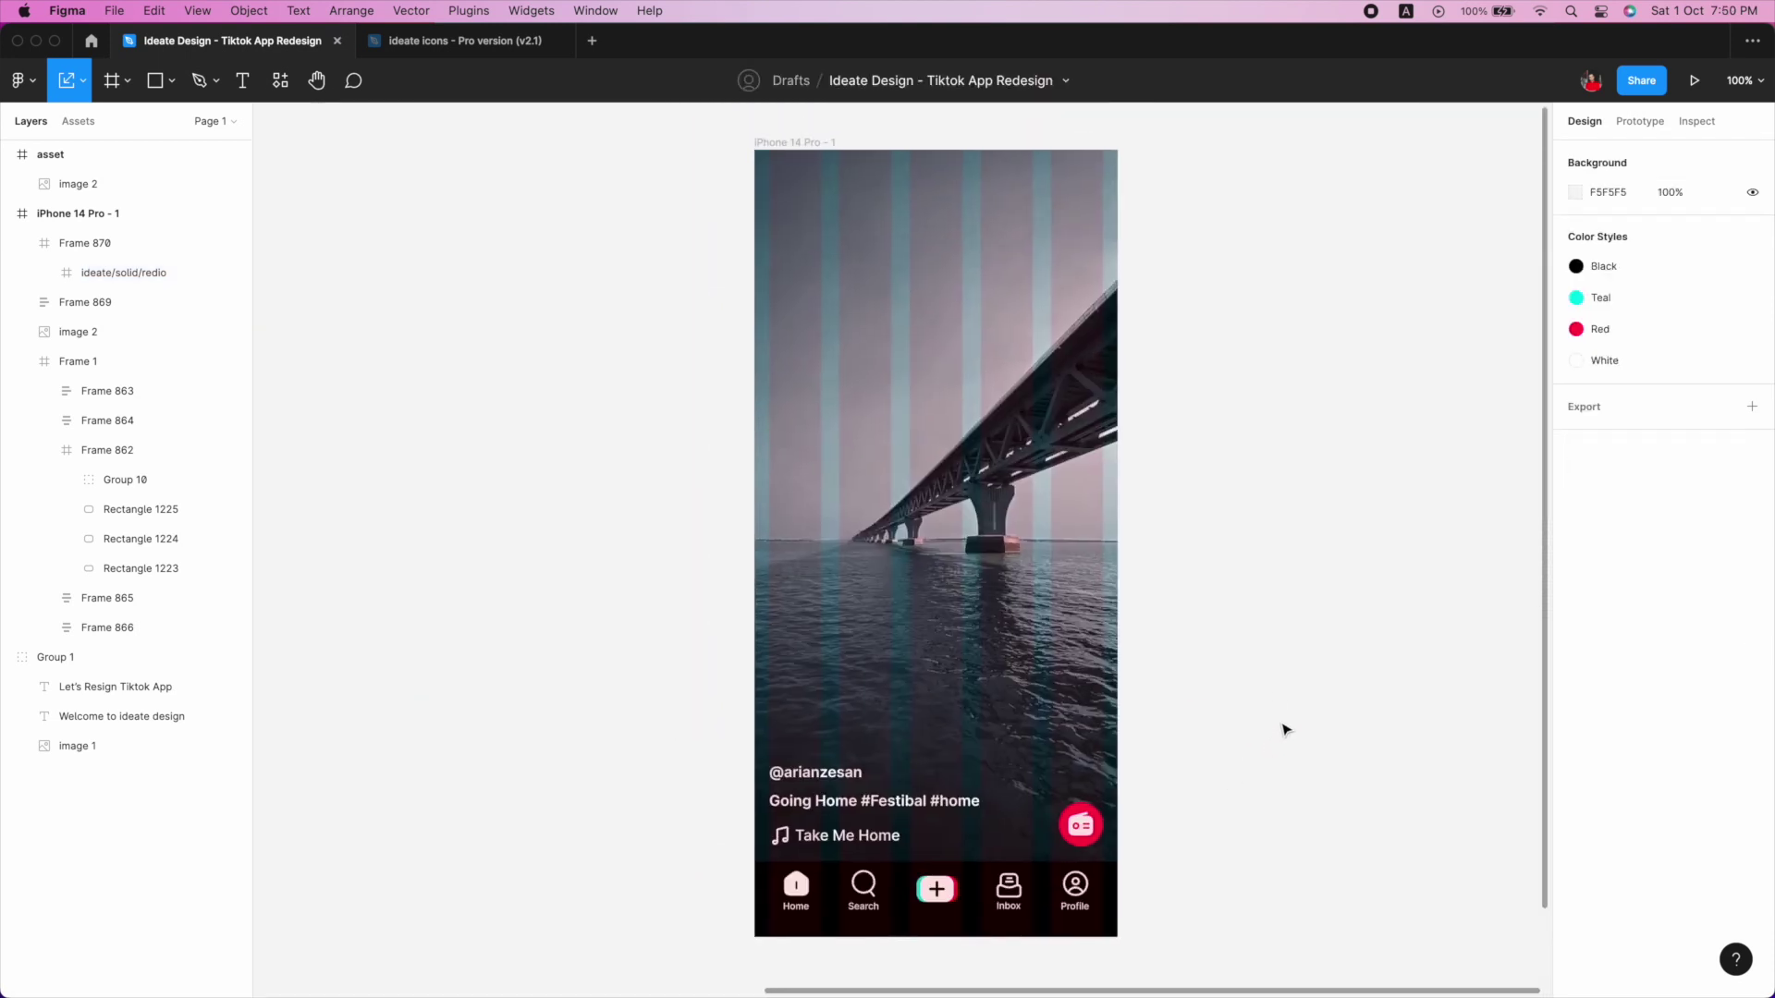
drag(1274, 696, 1276, 696)
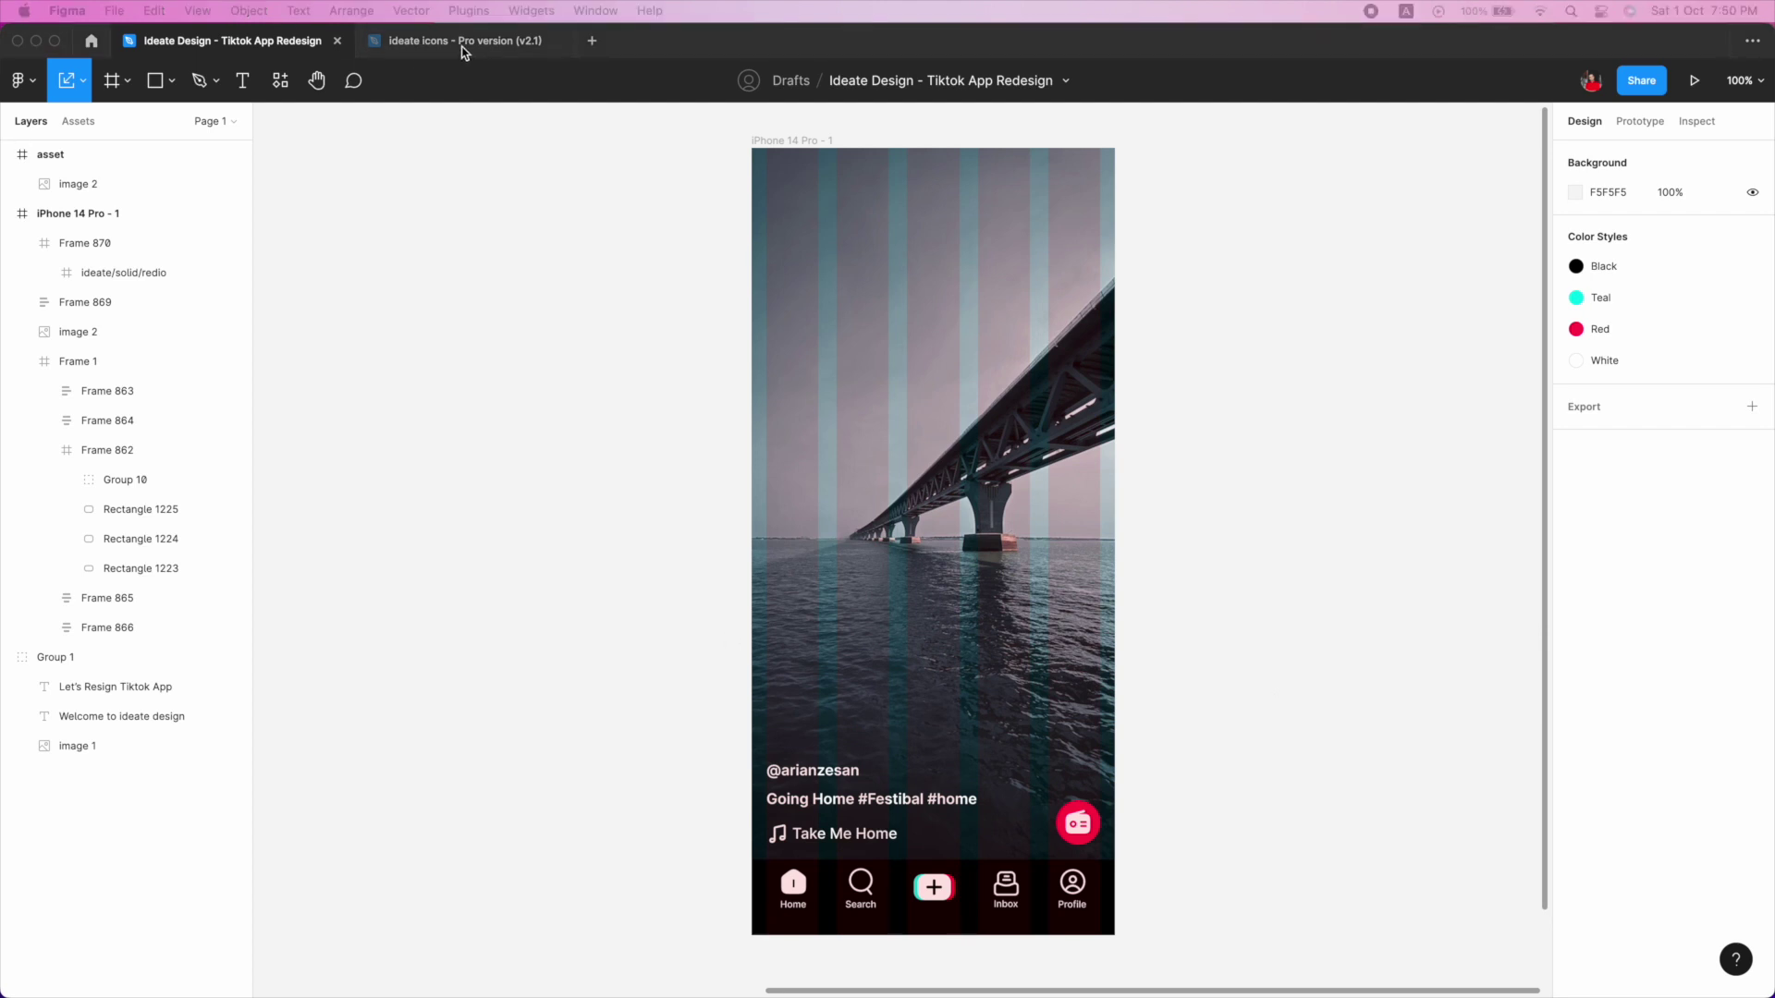
Copy the 24×24 ideate/solid/back5 arrow from the Arrows set into the TikTok Redesign phone frame
click(465, 46)
click(952, 867)
scroll(953, 868, left, 2)
scroll(952, 867, left, 5)
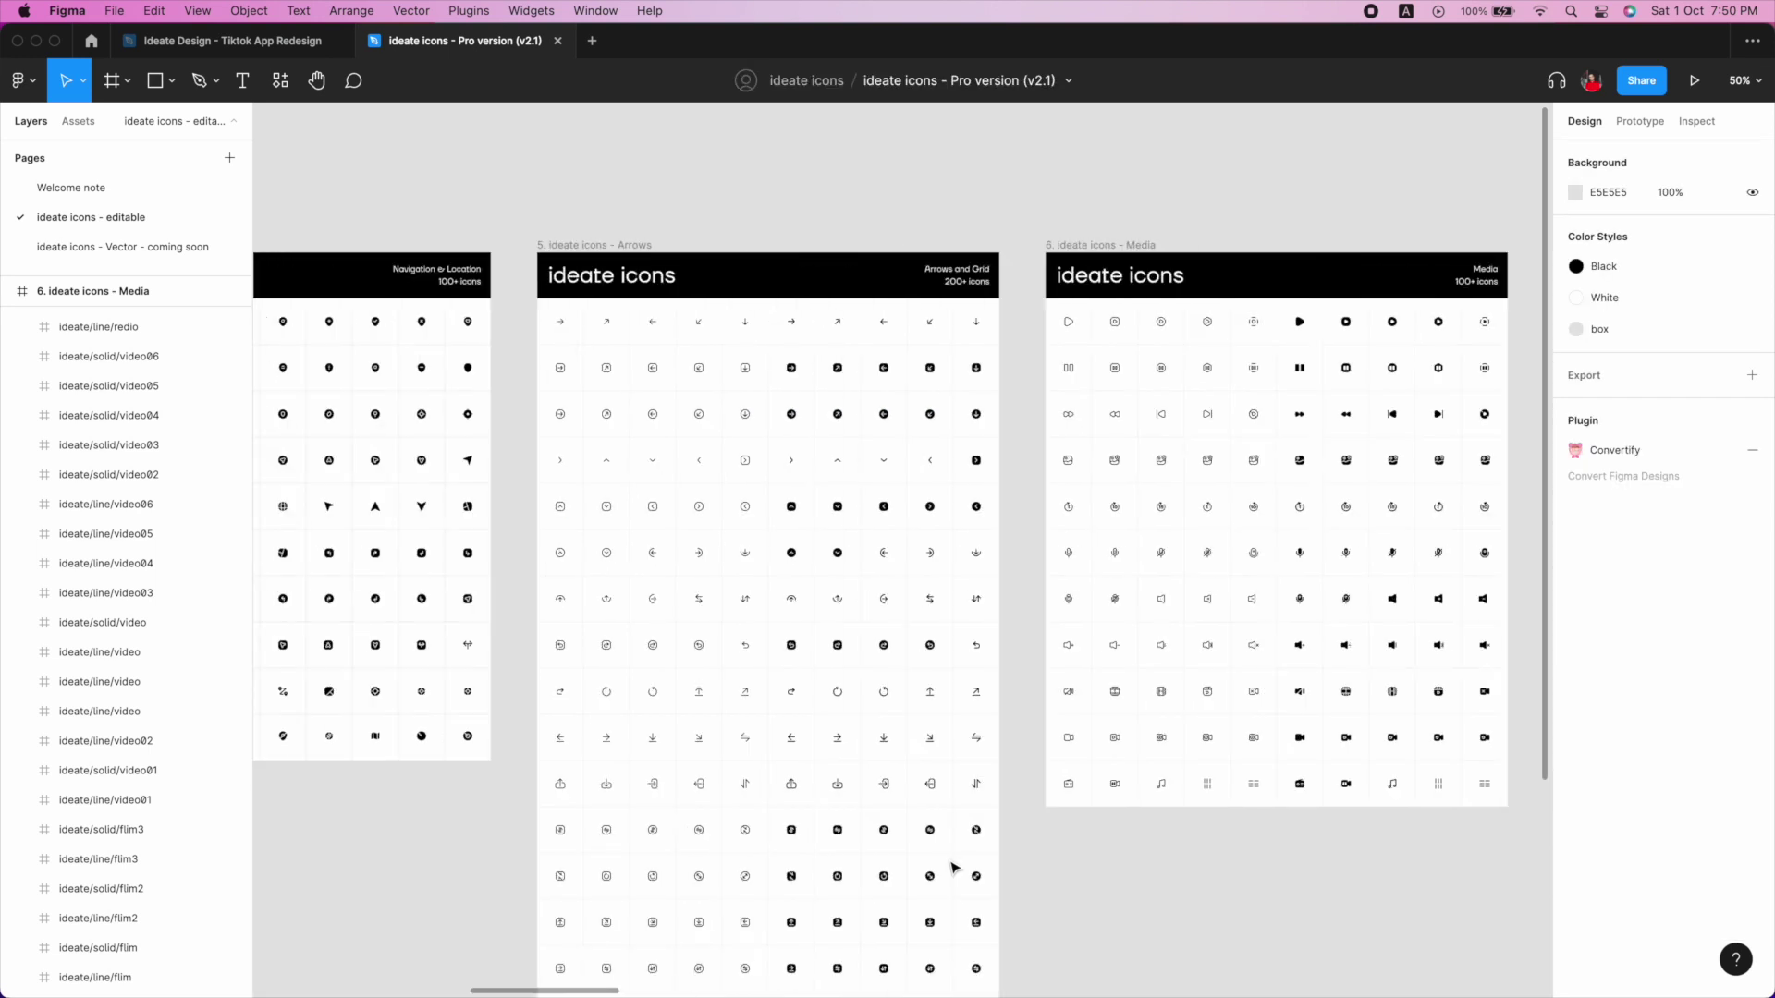
scroll(952, 867, left, 5)
scroll(952, 868, left, 1)
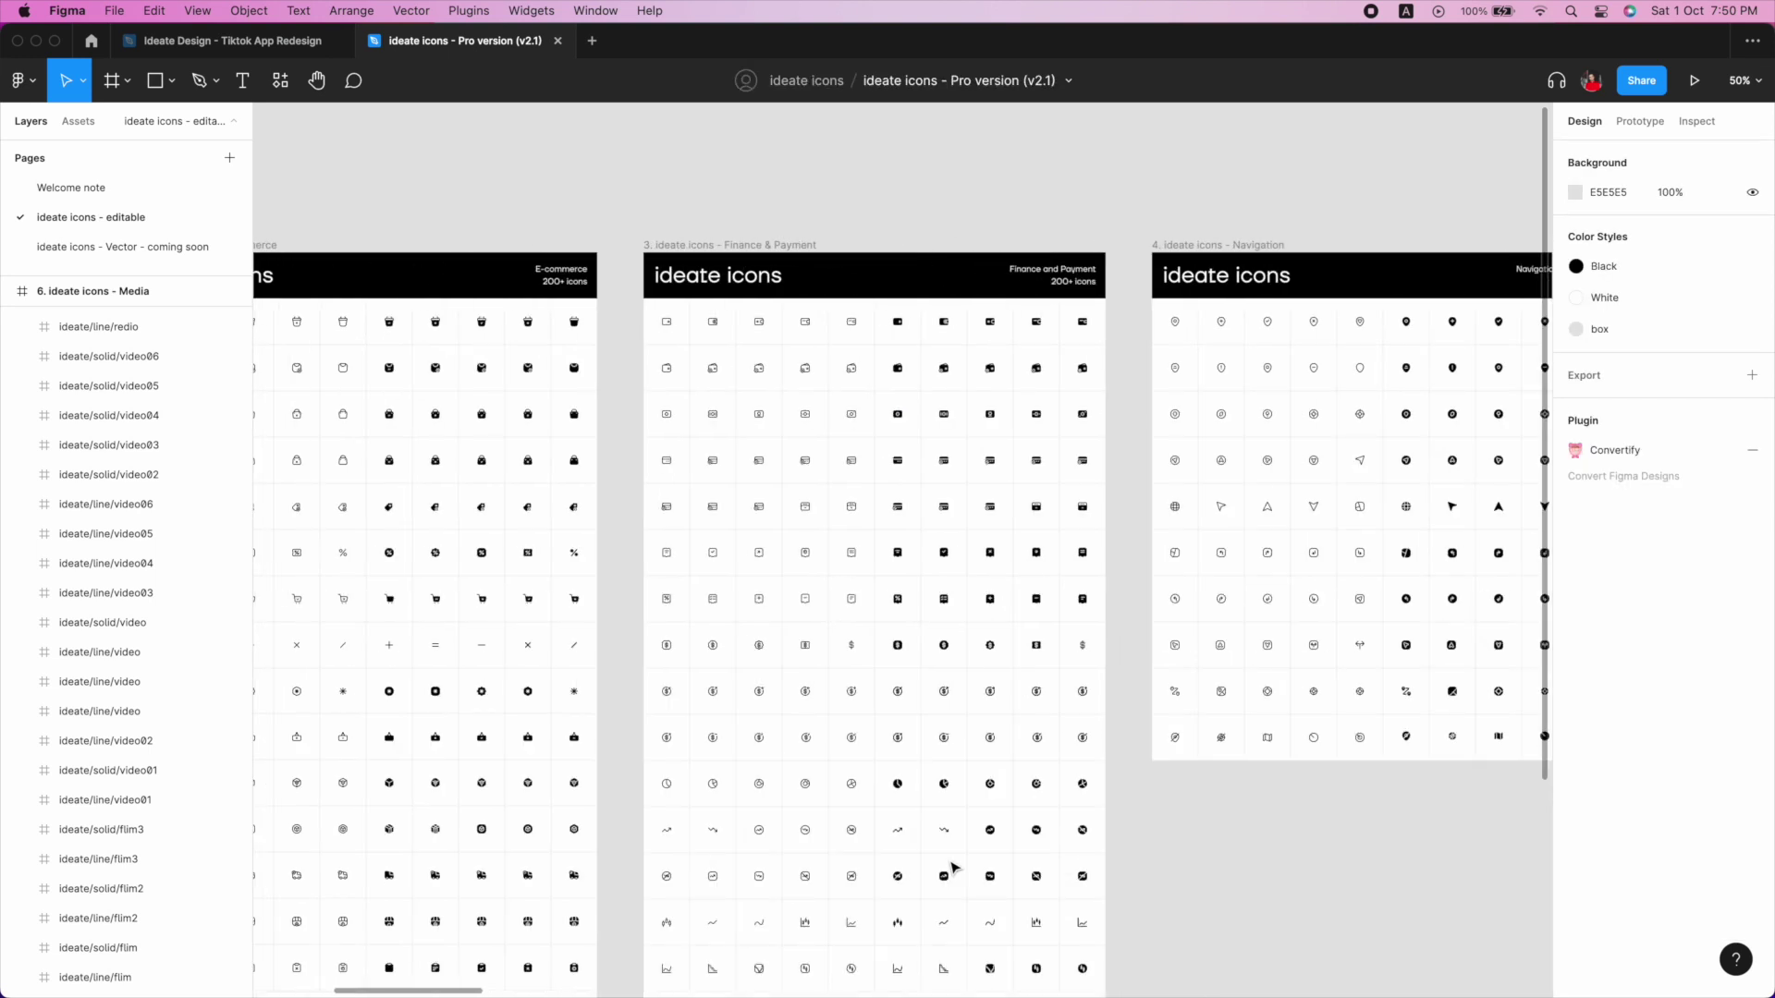
scroll(952, 867, left, 2)
scroll(952, 867, left, 5)
scroll(952, 869, right, 5)
scroll(952, 869, right, 5)
scroll(952, 869, right, 5)
scroll(952, 869, right, 5)
scroll(953, 867, left, 5)
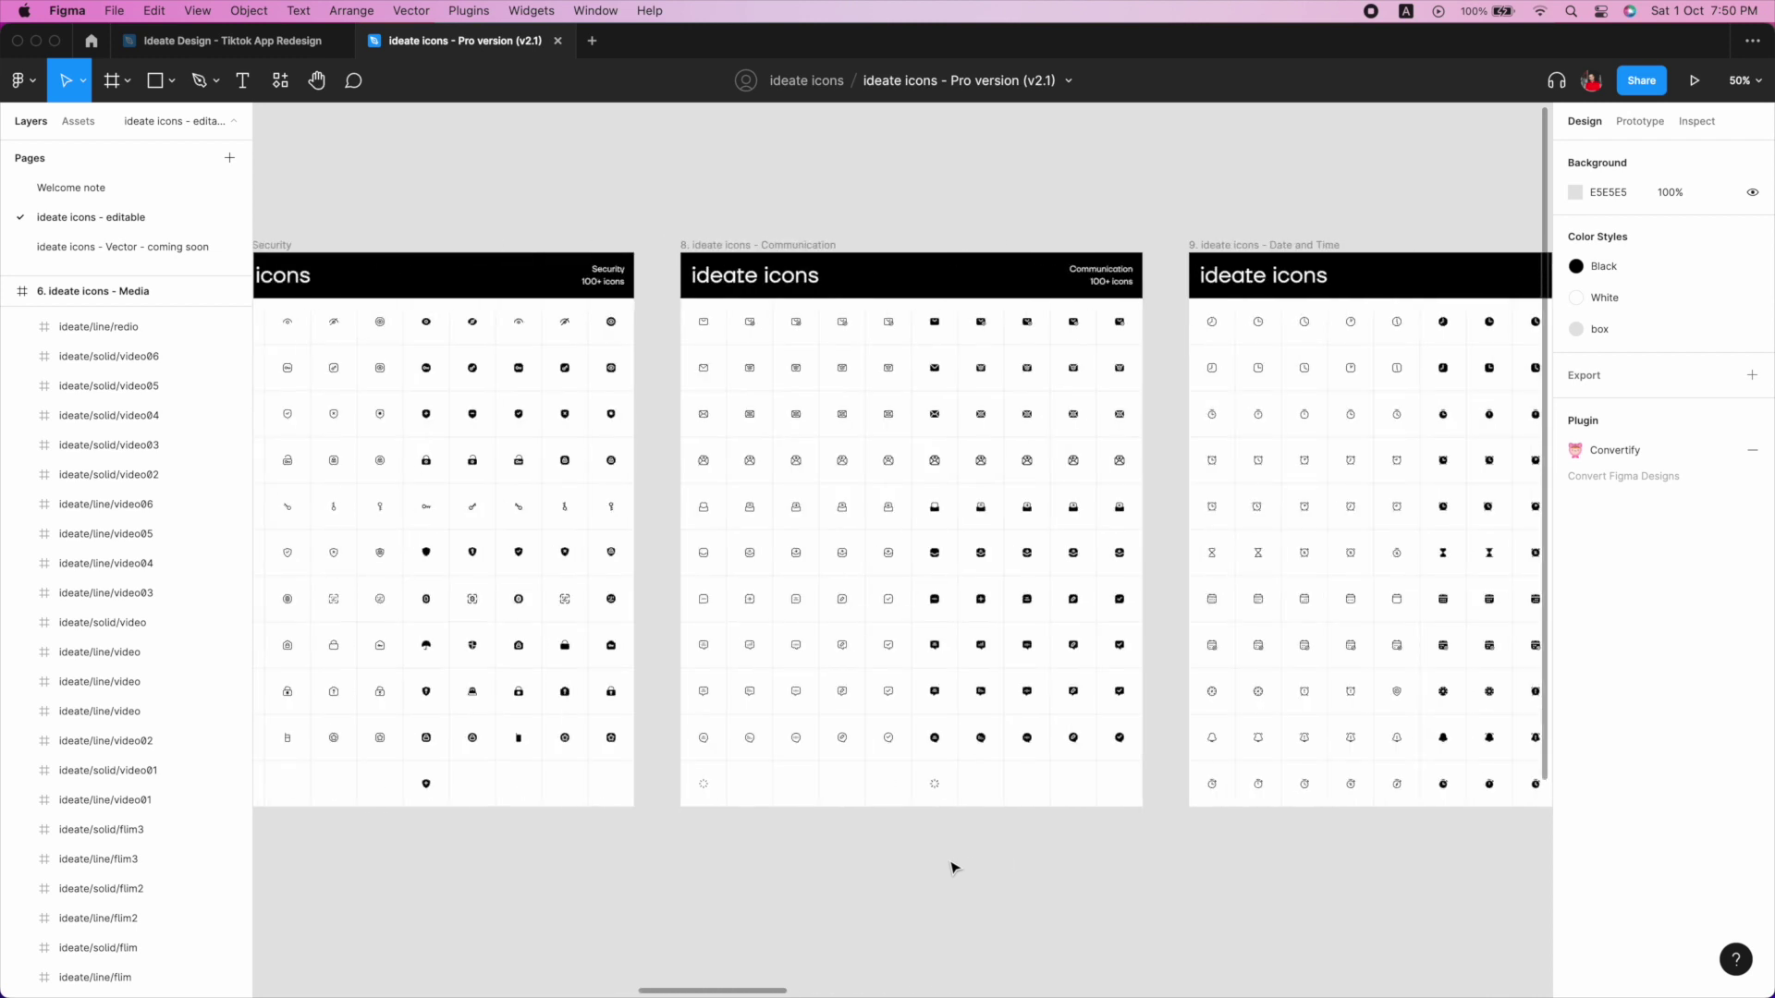
scroll(953, 868, left, 5)
scroll(952, 867, left, 5)
scroll(844, 826, down, 1)
scroll(844, 825, down, 1)
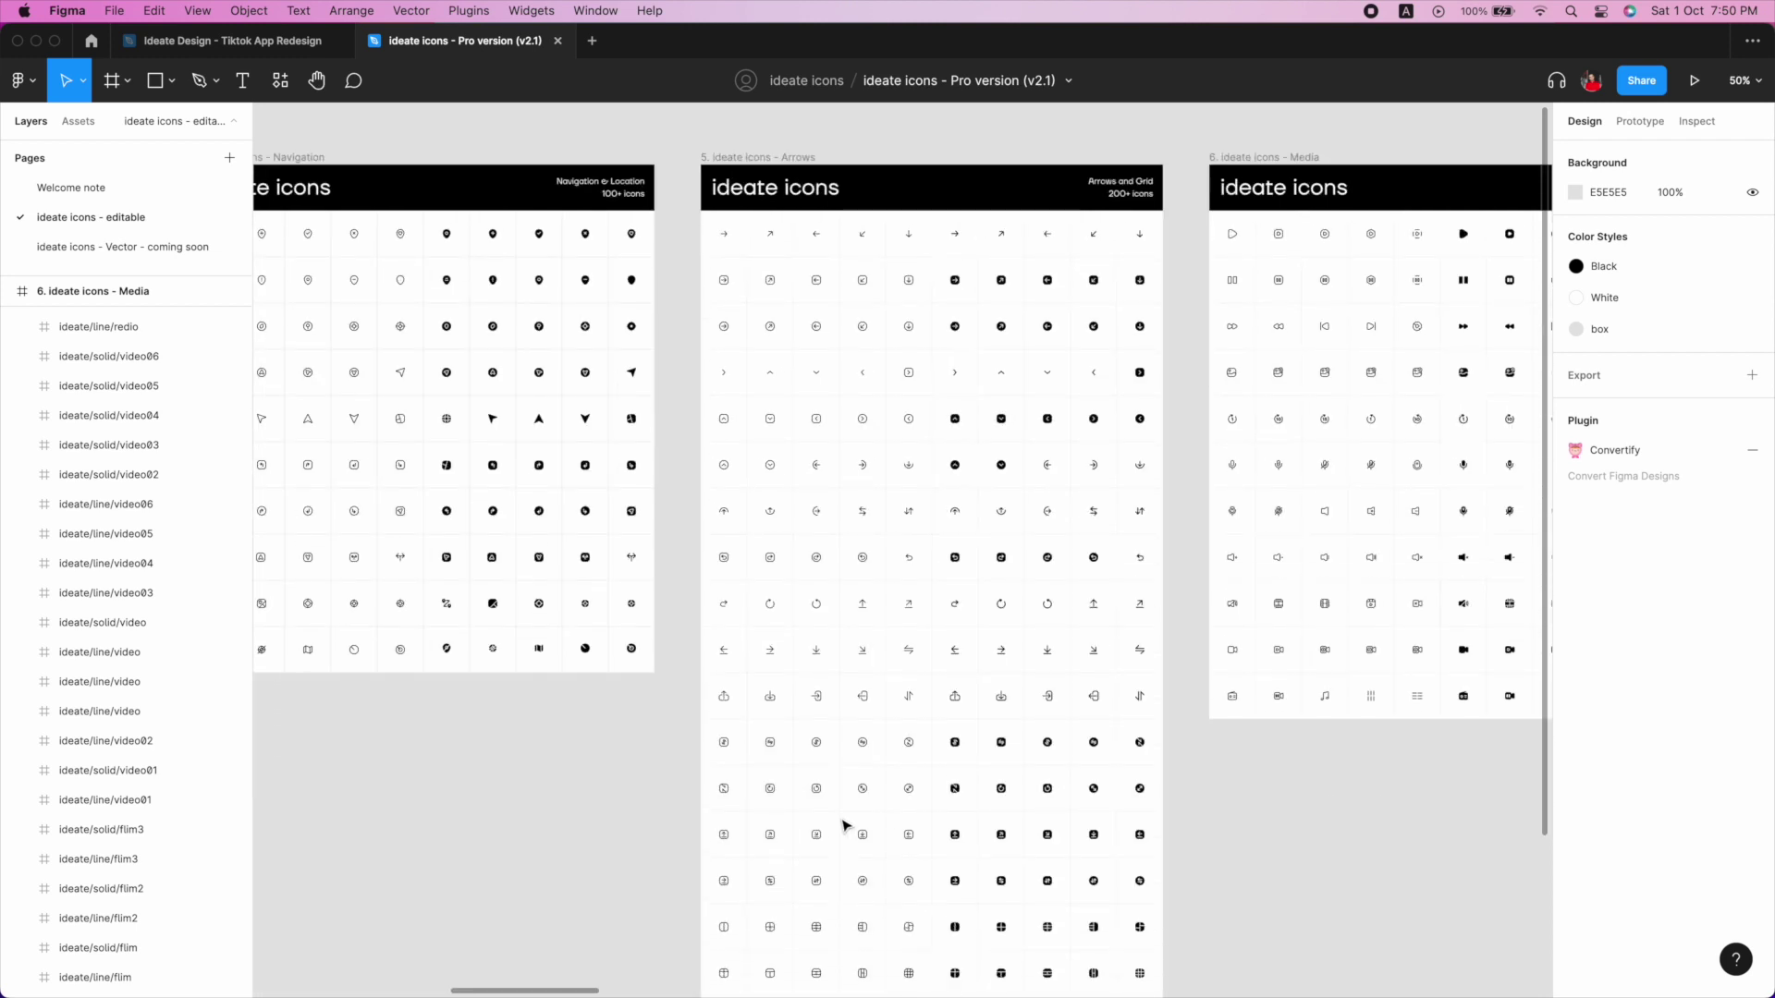
scroll(844, 826, down, 3)
scroll(845, 825, down, 2)
scroll(844, 825, up, 3)
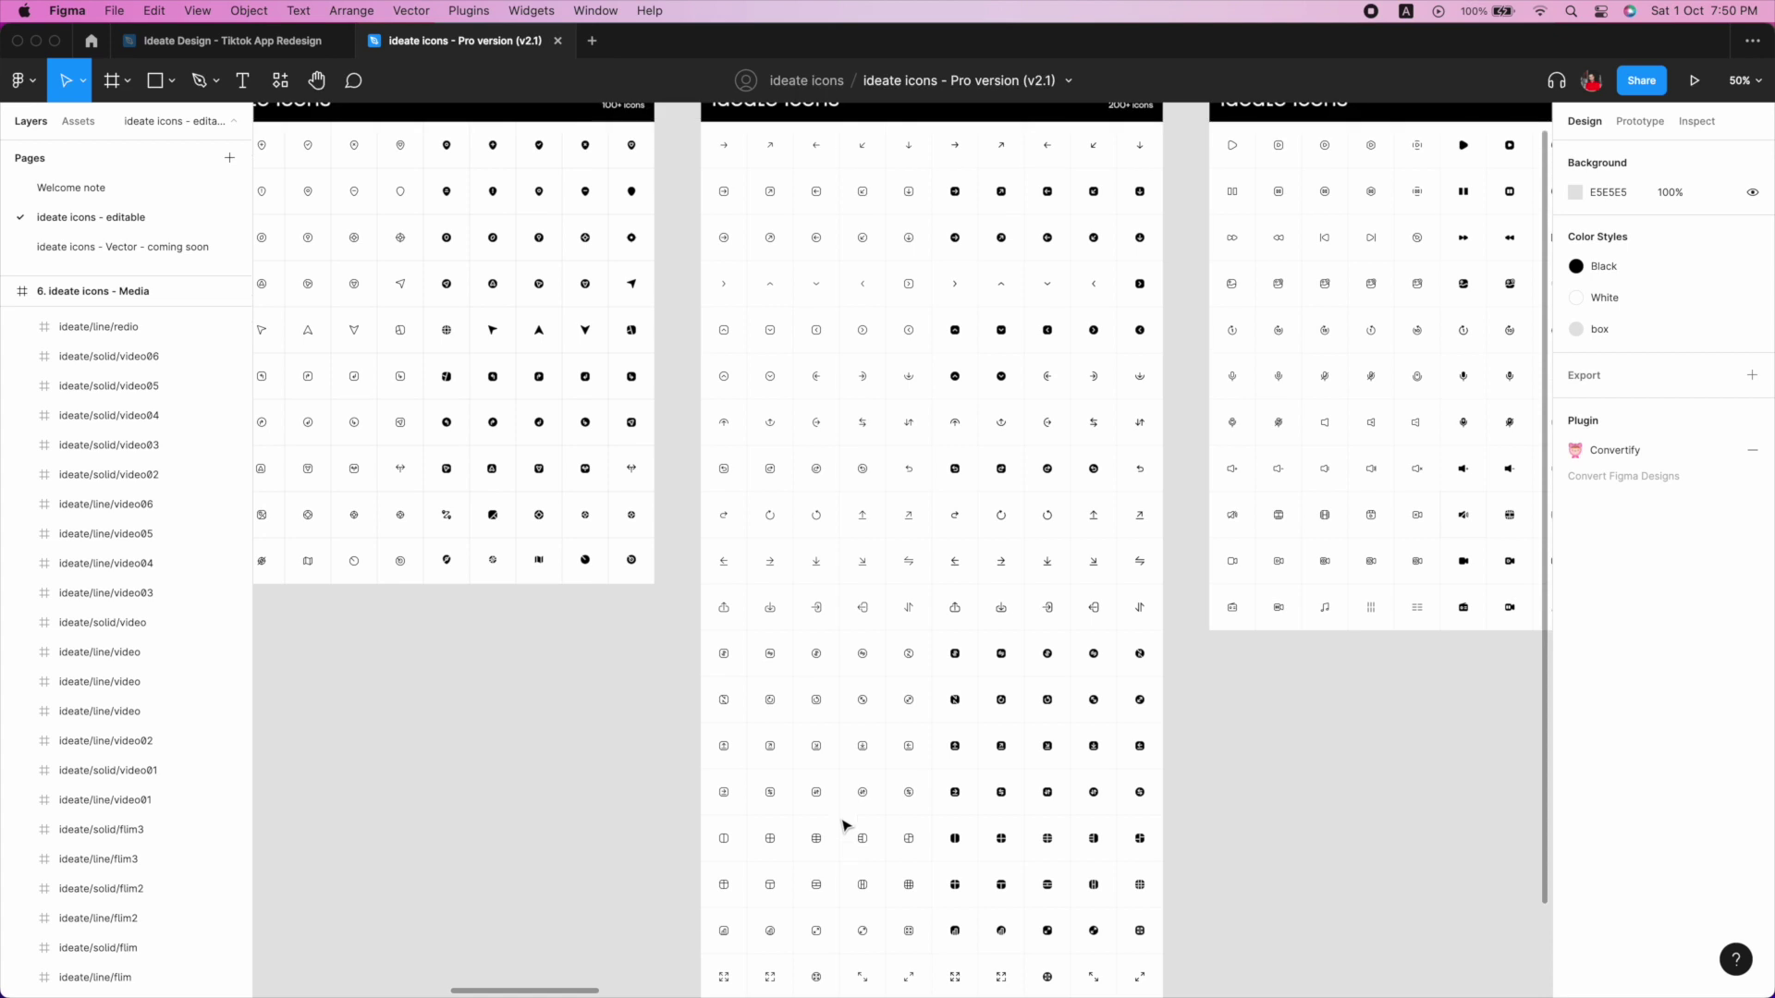
scroll(844, 826, up, 1)
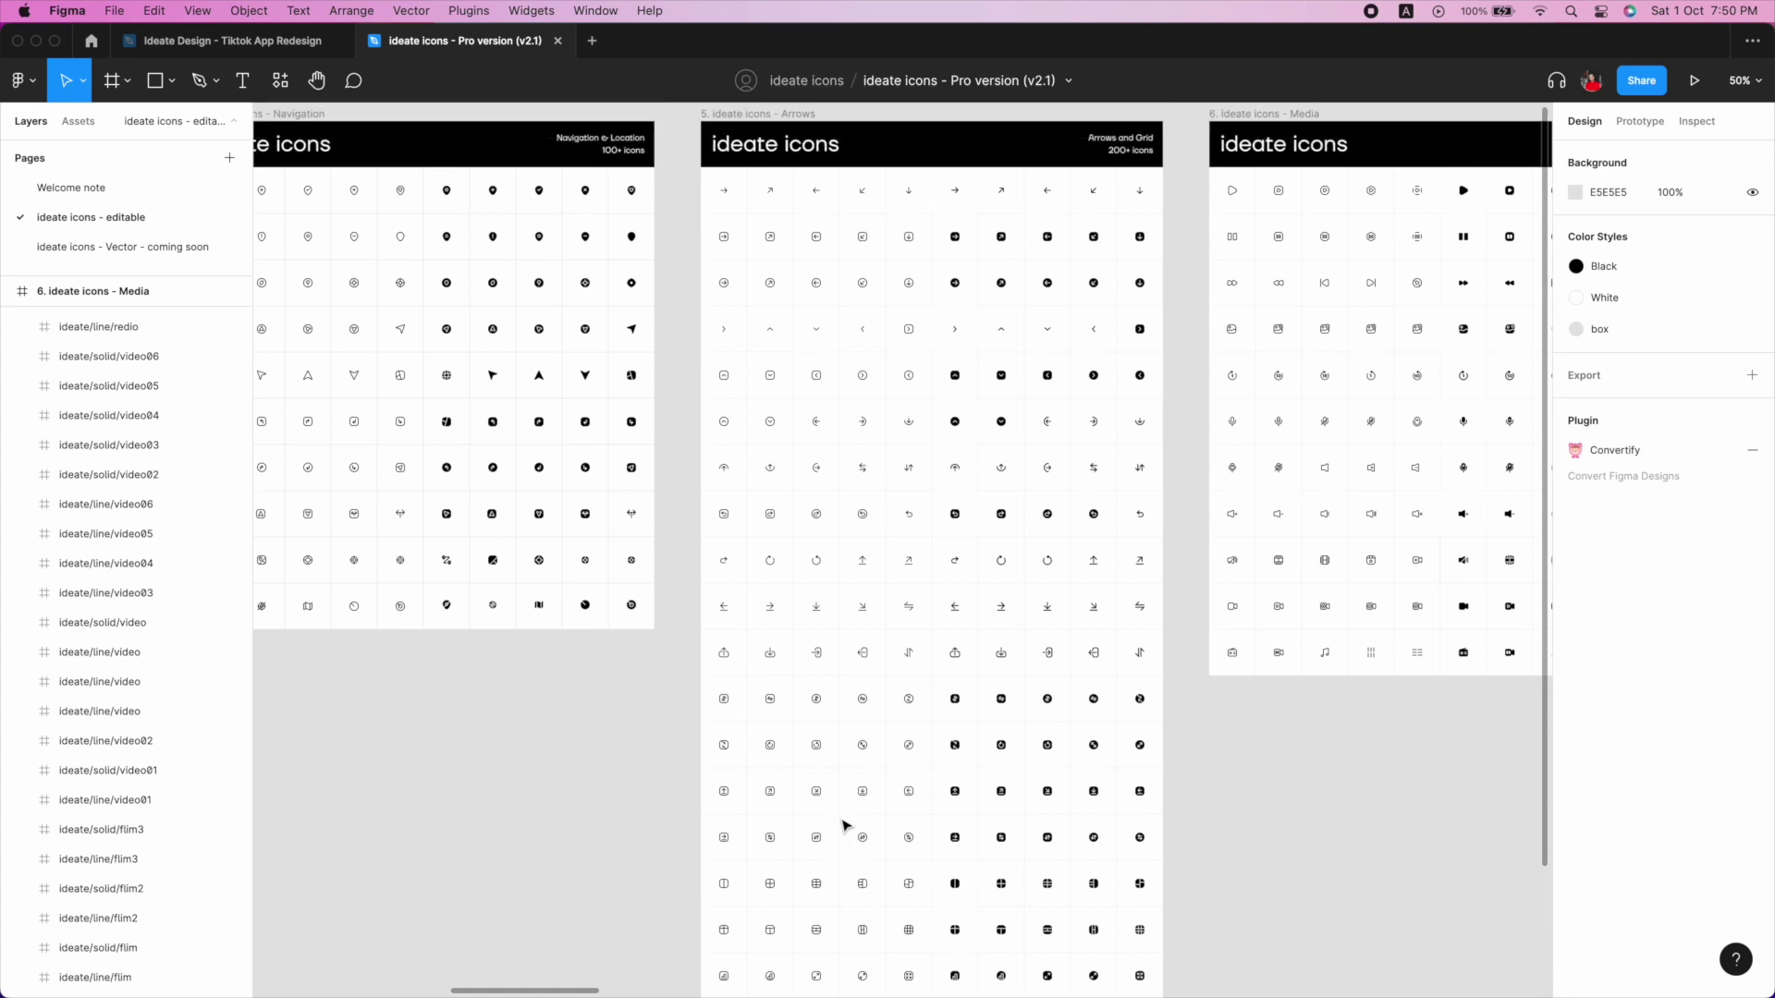
click(1048, 515)
click(1141, 518)
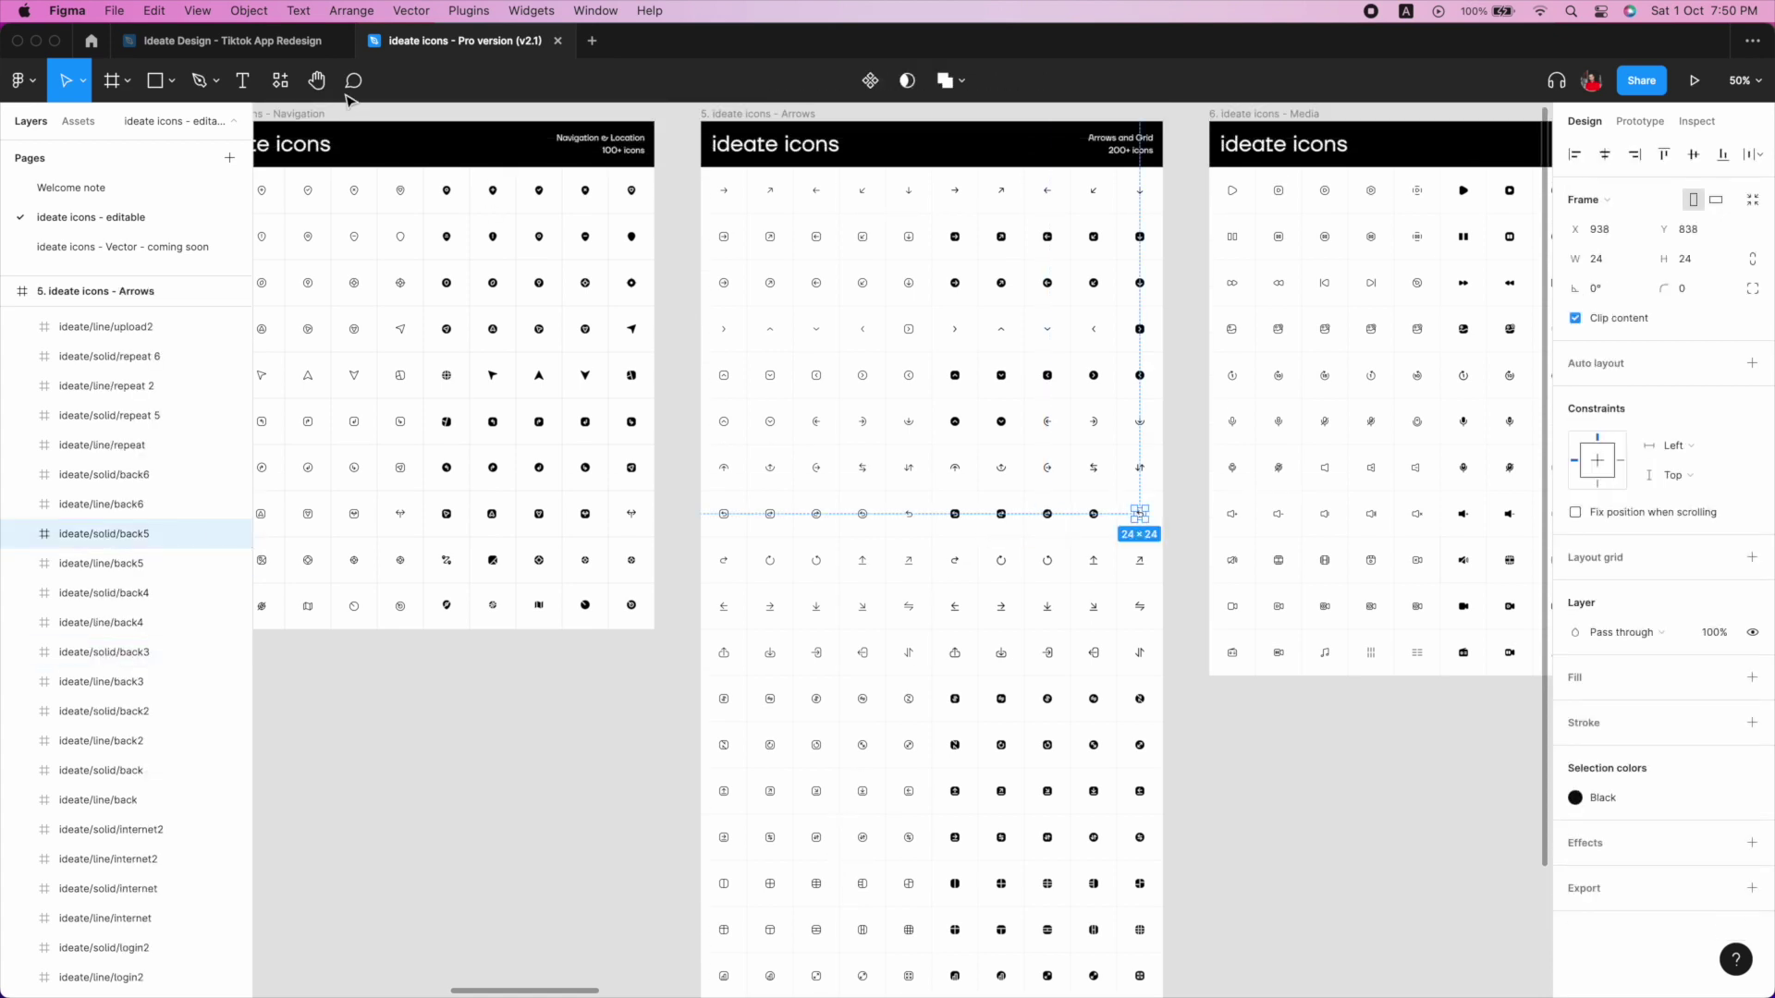
click(259, 41)
click(856, 499)
key(super+v)
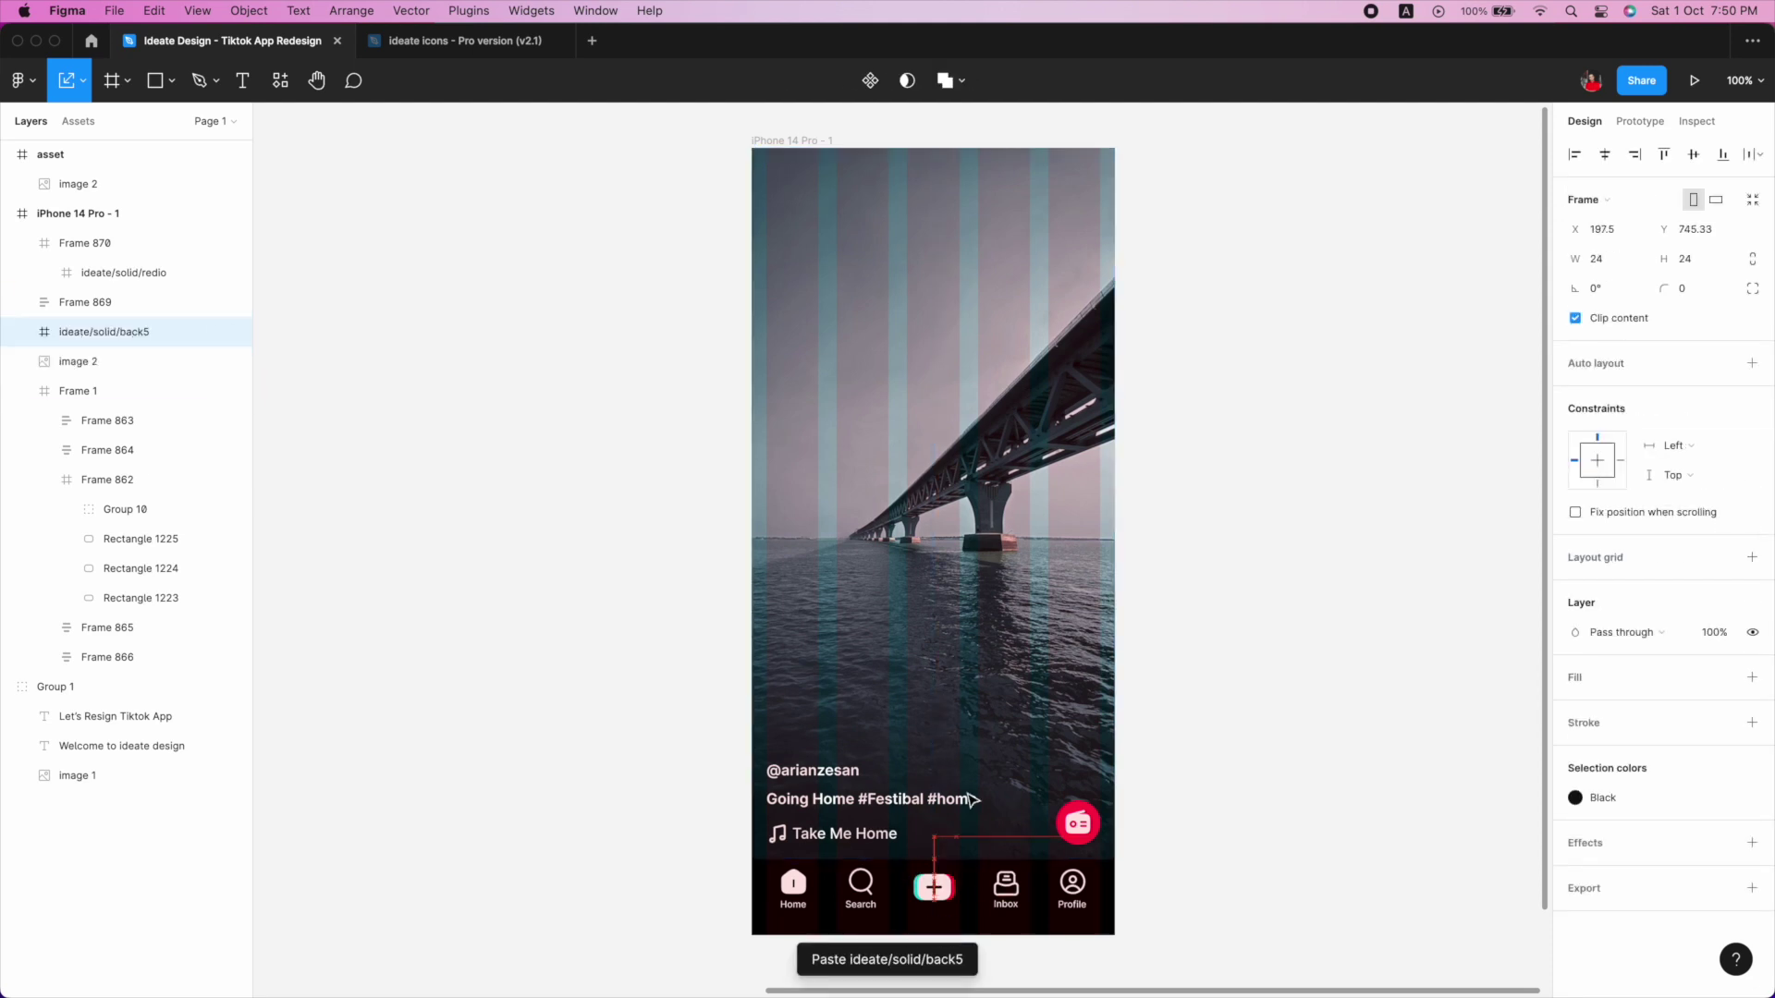
Duplicate the red music button upward and resize the copy to 40×40
drag(945, 847, 1173, 717)
click(1082, 825)
drag(1082, 826, 1086, 759)
click(1597, 259)
text(40)
key(Return)
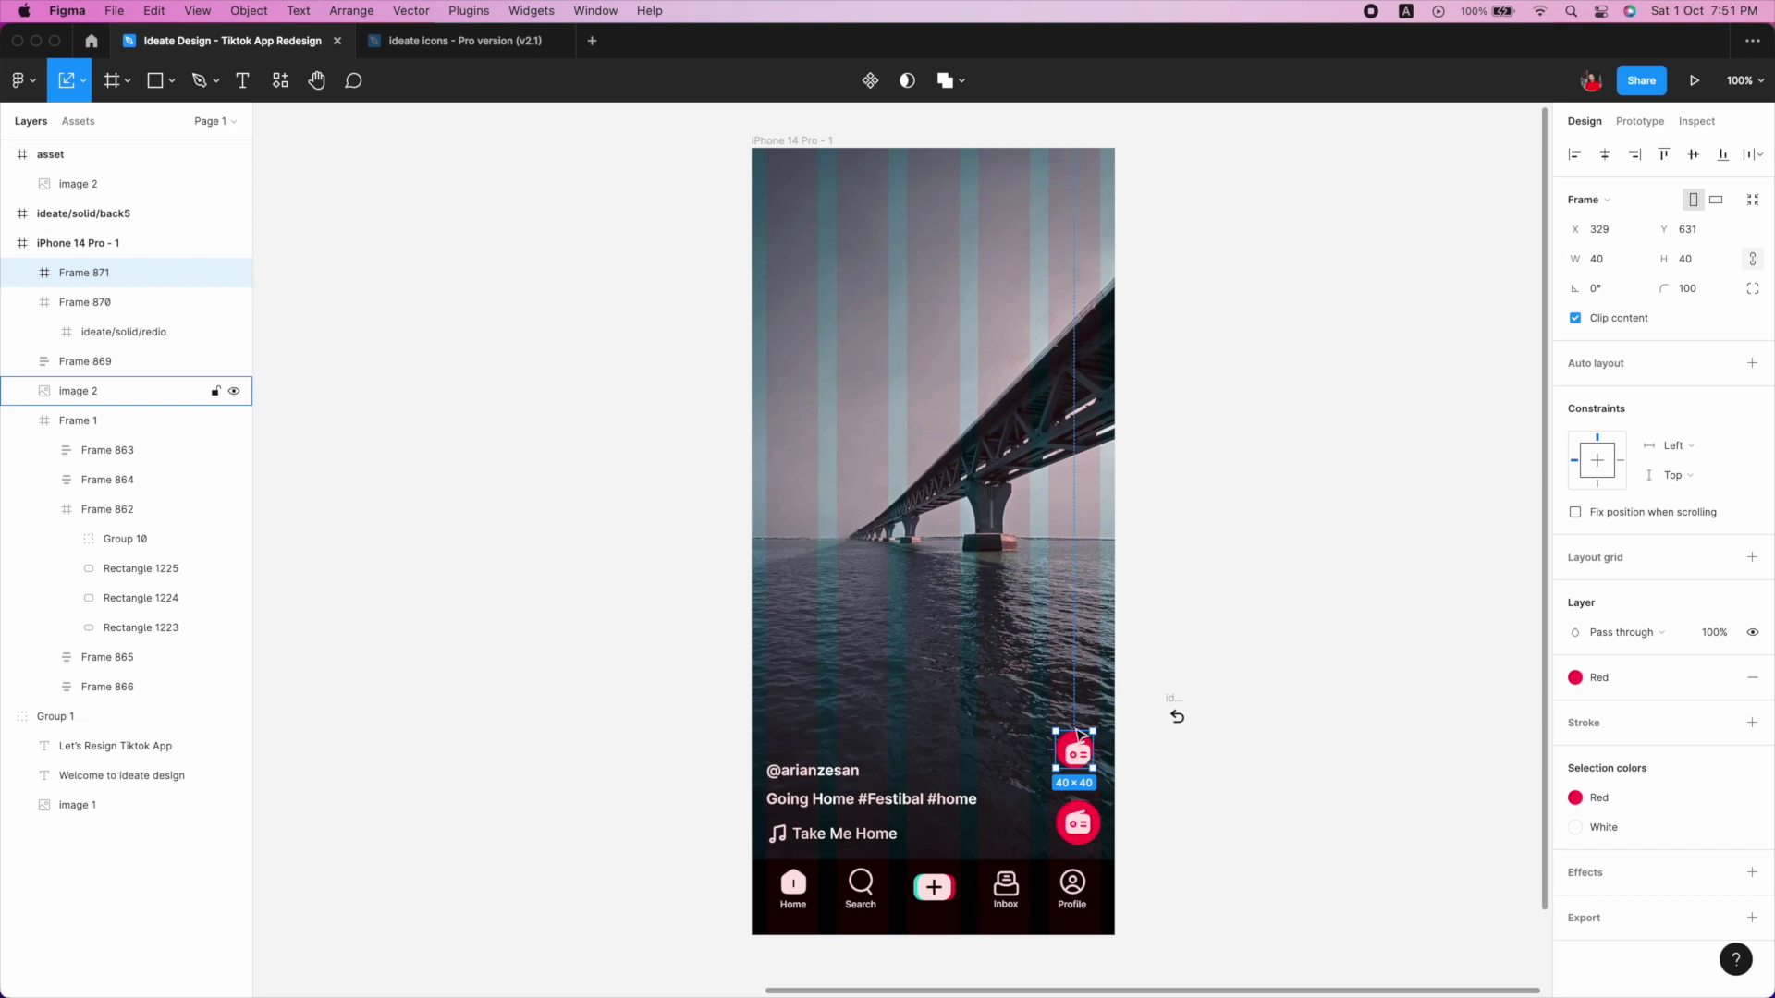
Nest the back5 arrow icon inside the new button, flip it and enlarge it
drag(1176, 717, 1072, 740)
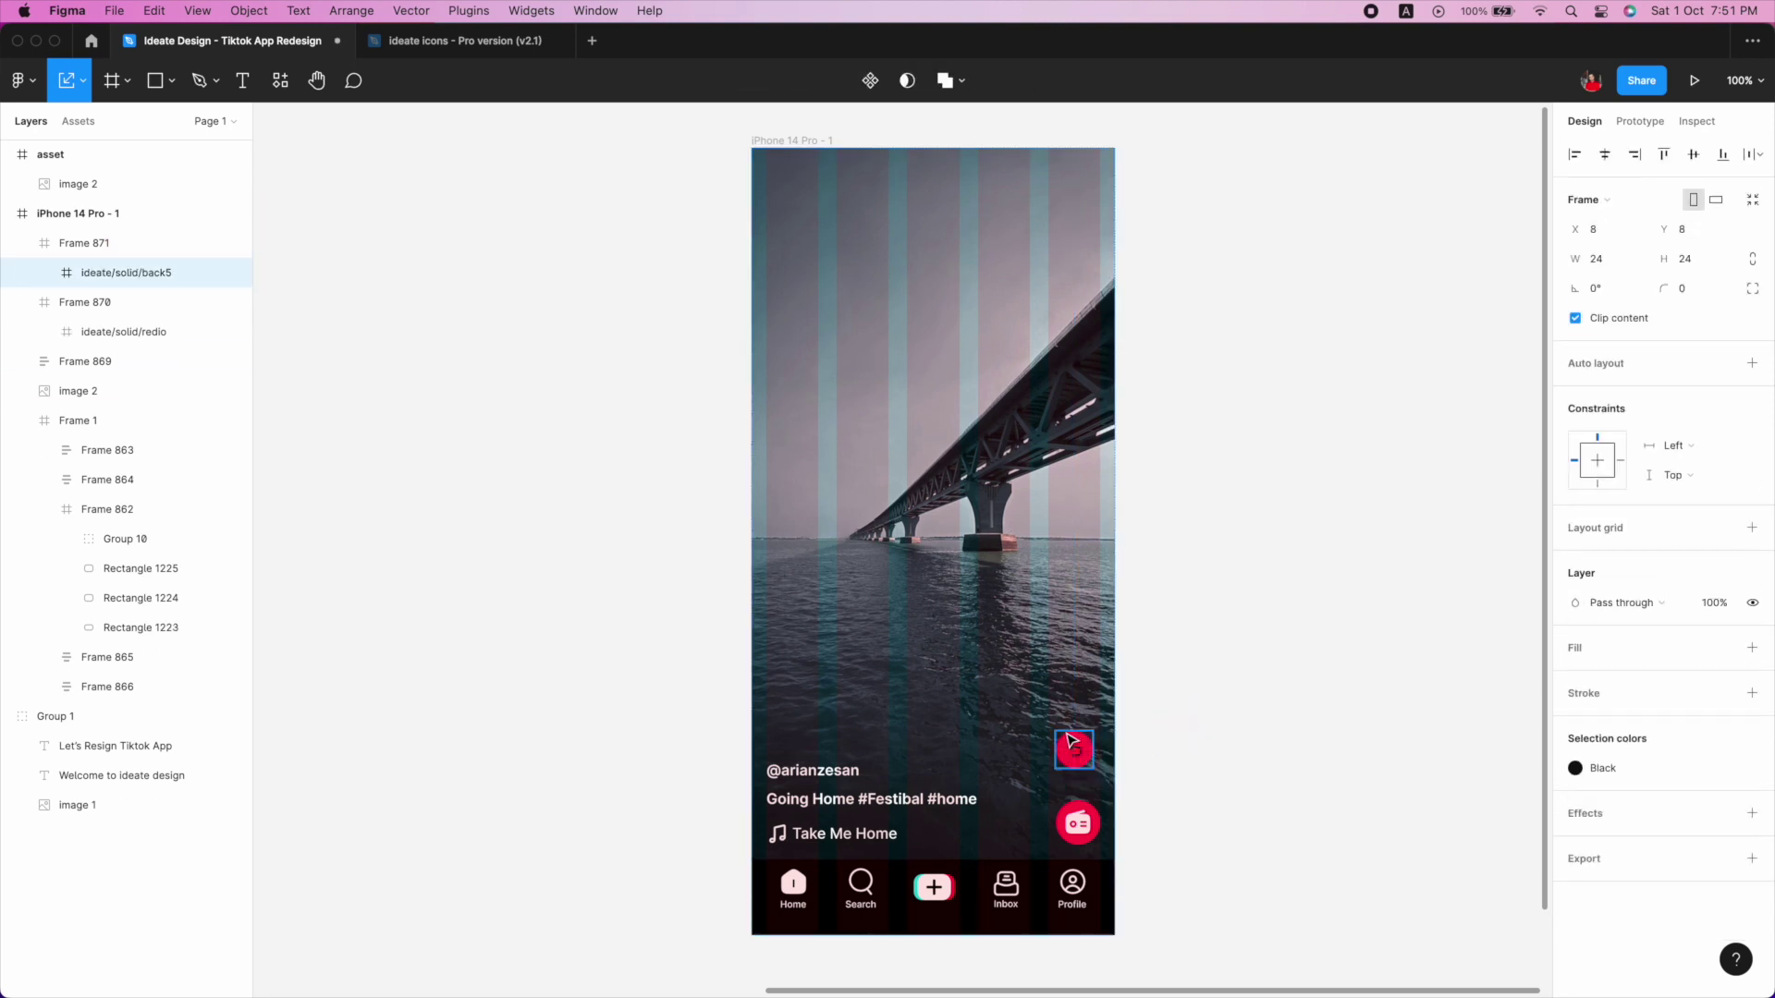
right_click(1077, 758)
click(1147, 950)
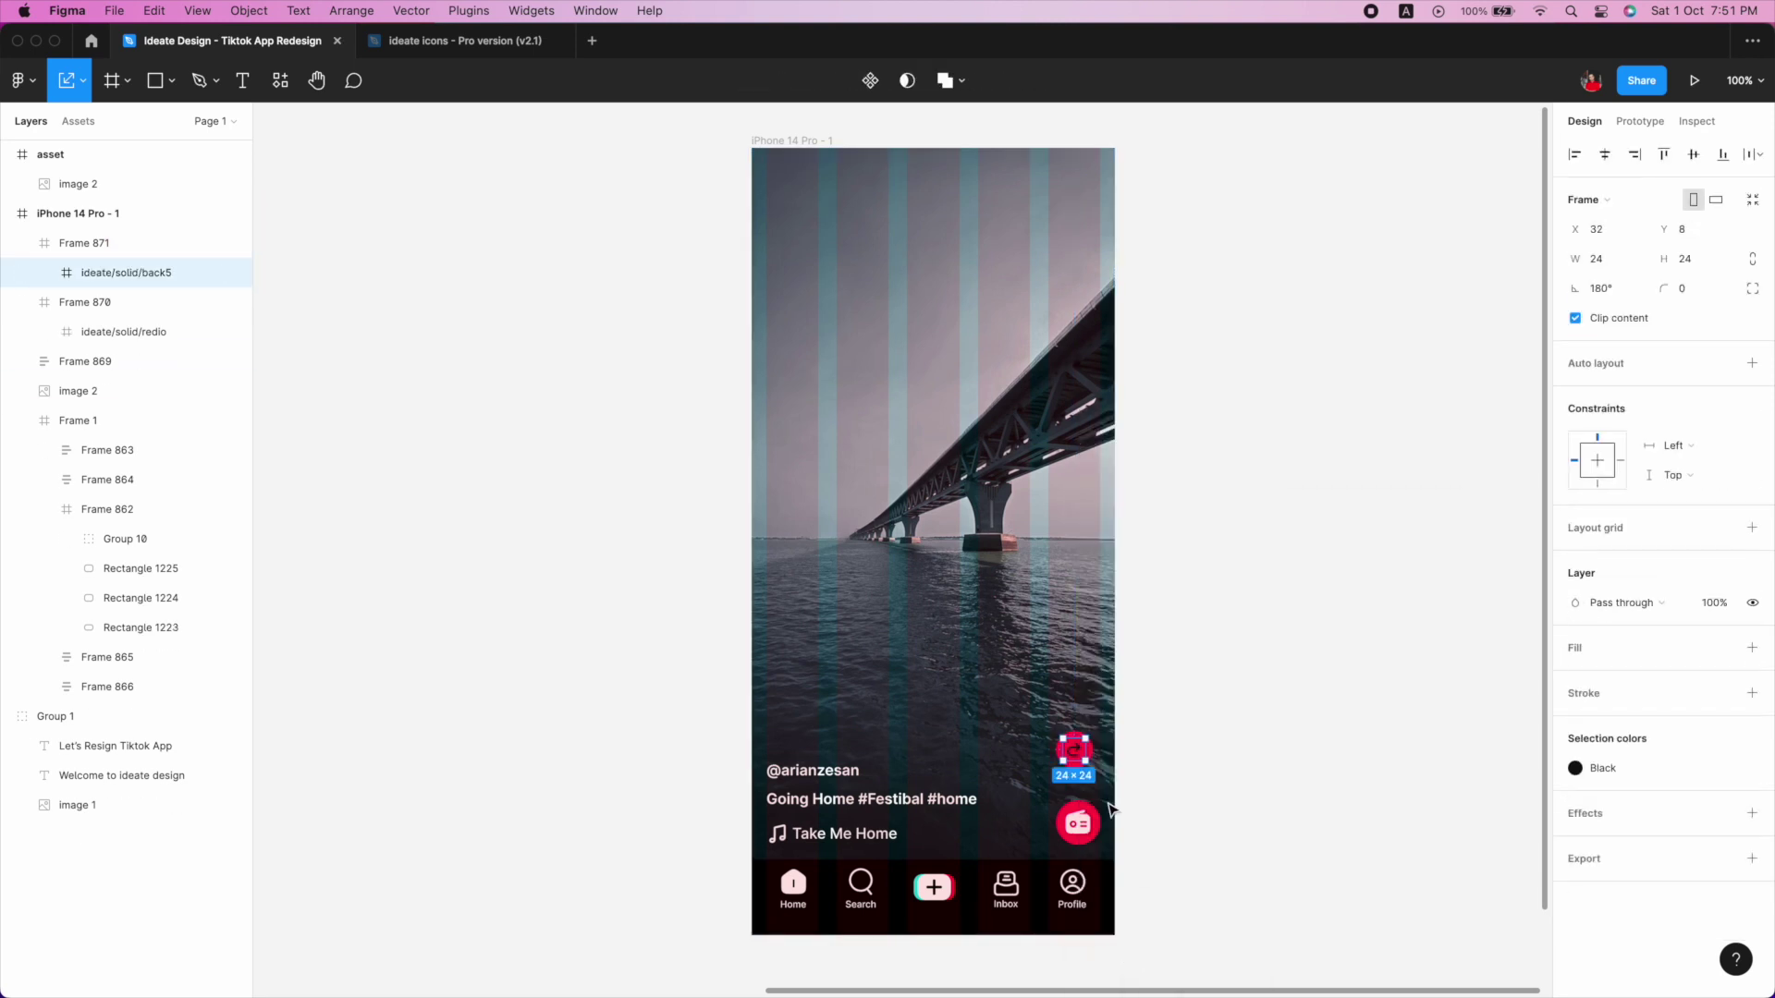
scroll(1200, 750, up, 3)
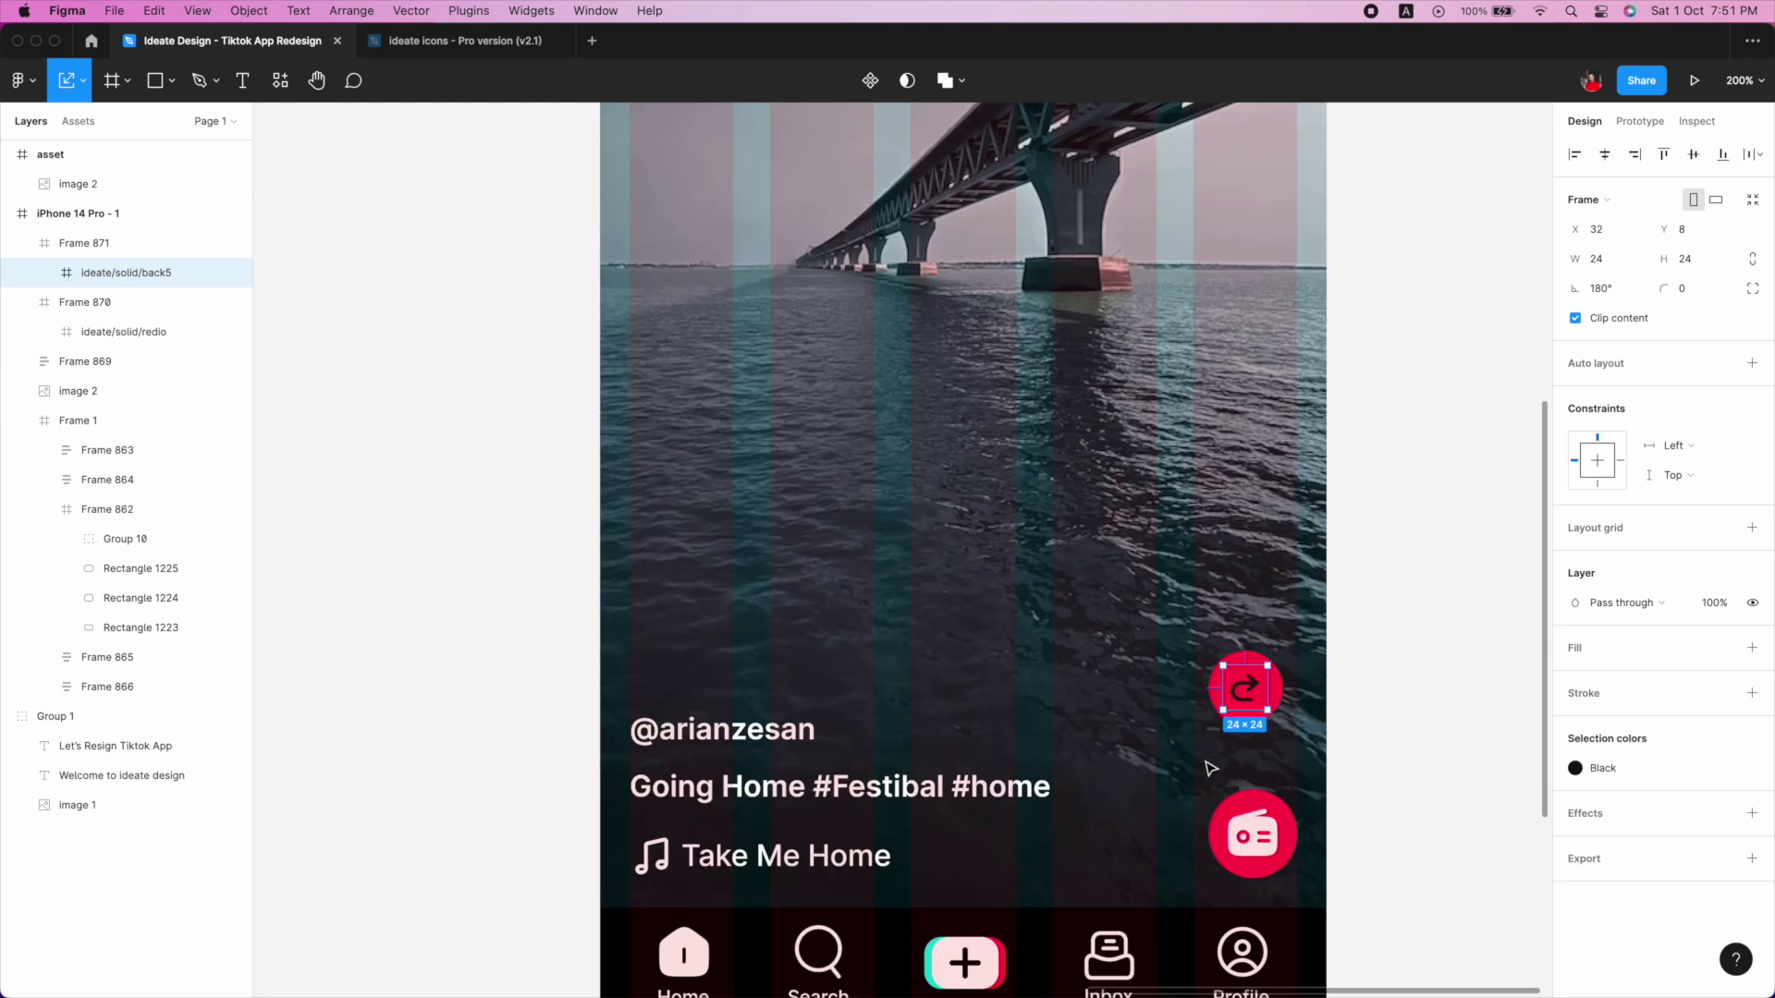
scroll(1209, 765, up, 3)
scroll(753, 574, up, 2)
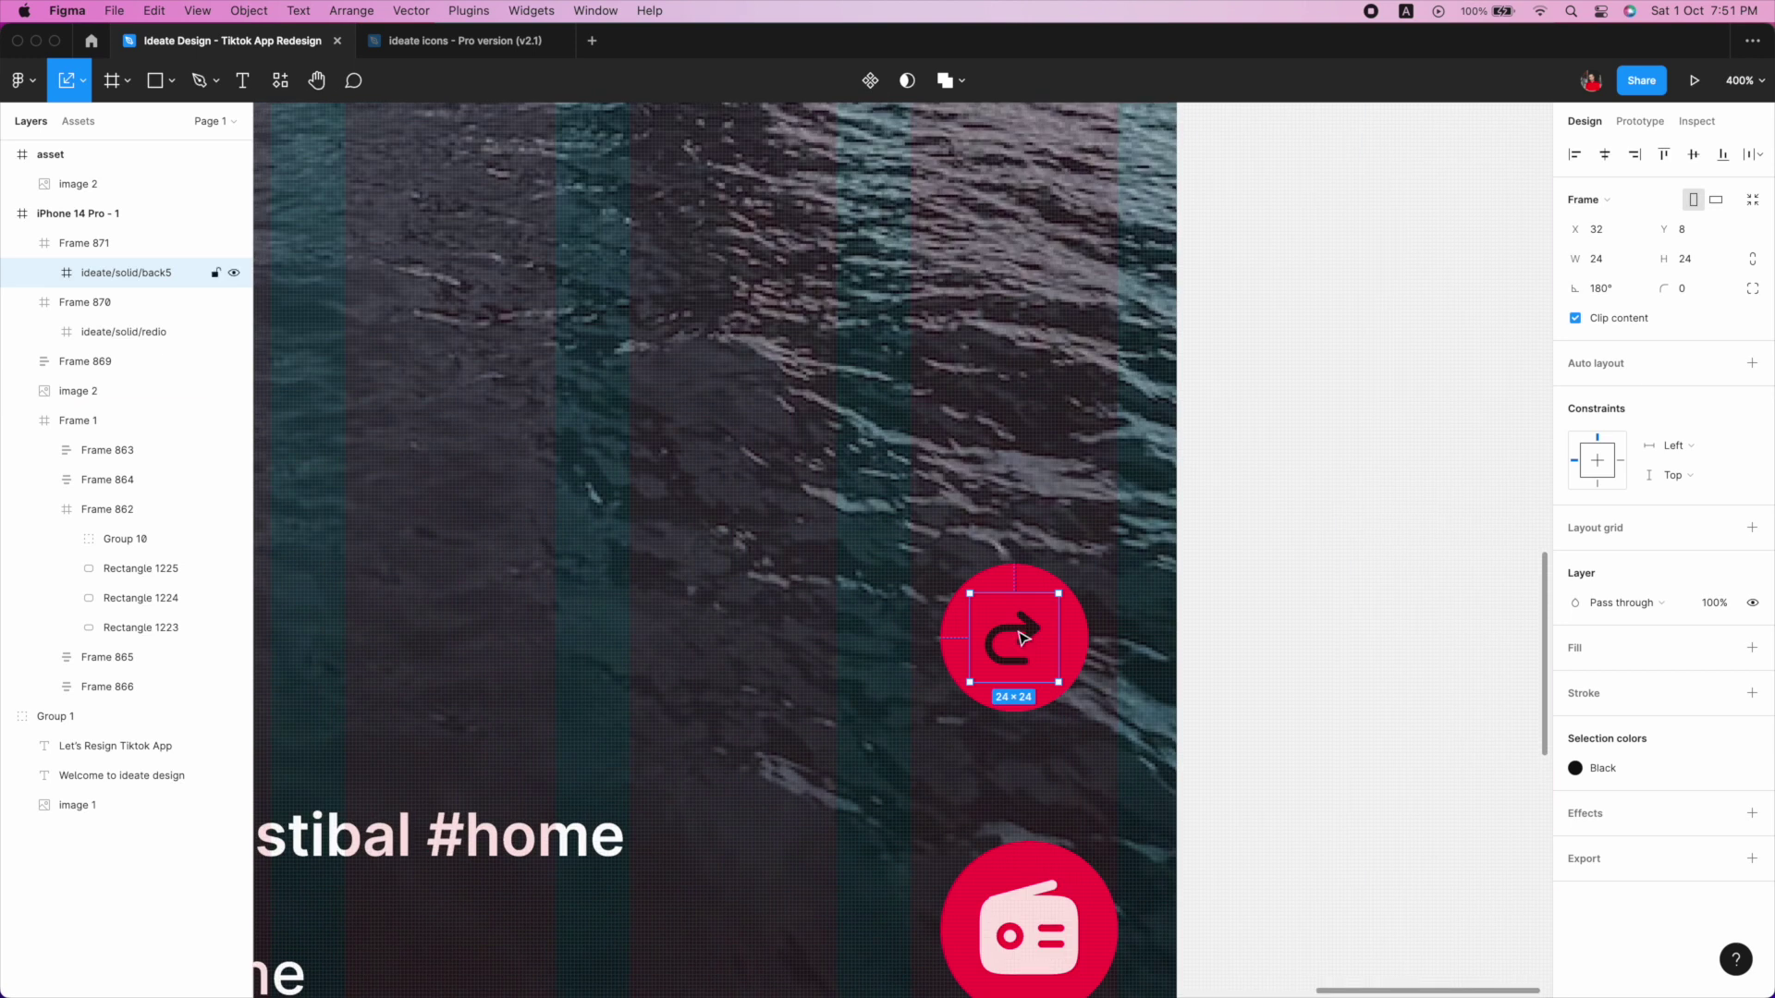
mouse_move(1018, 598)
mouse_down()
mouse_move(1020, 563)
mouse_move(1028, 629)
mouse_move(1321, 644)
mouse_move(1016, 630)
mouse_up()
click(1320, 648)
Try union and intersect on the button and arrow, undoing both results
click(1063, 689)
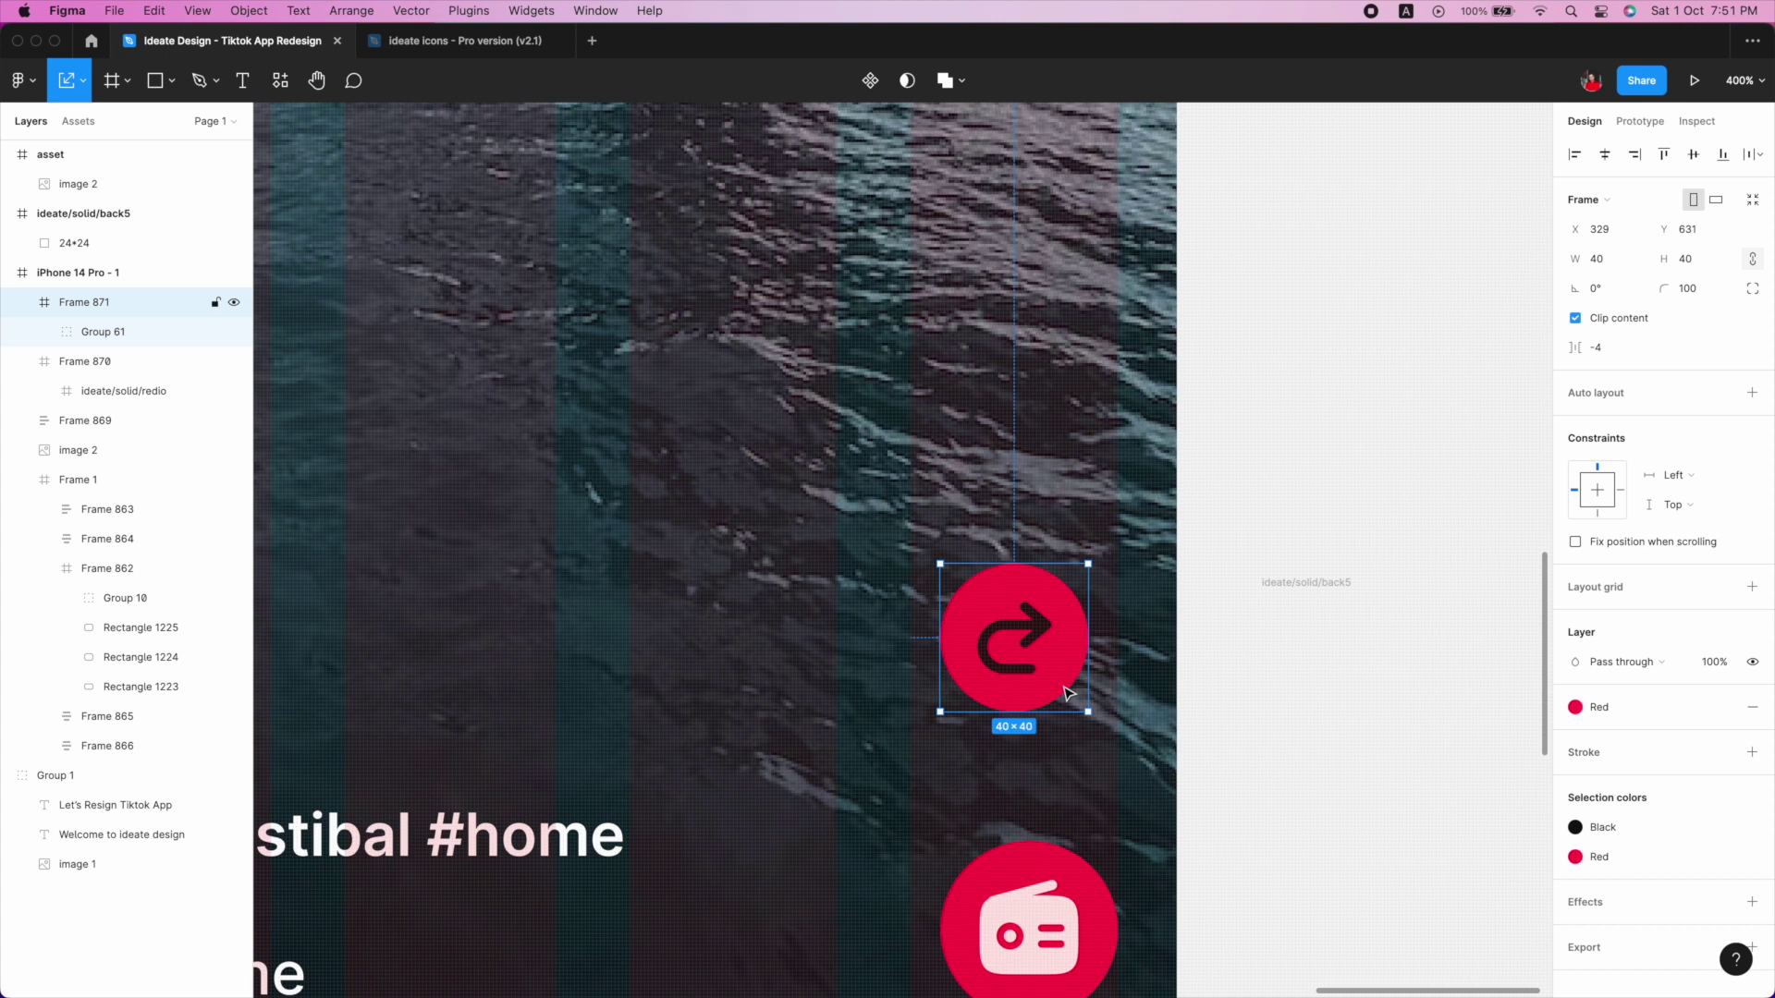
click(961, 81)
key(Escape)
click(962, 81)
click(938, 124)
key(super+z)
click(962, 80)
click(959, 172)
key(super+z)
Draw a circle under the arrow covering the button and subtract the arrow from it
click(171, 80)
click(120, 191)
mouse_move(1011, 604)
mouse_down()
mouse_move(1063, 708)
mouse_move(1142, 721)
mouse_up()
drag(1045, 638, 991, 631)
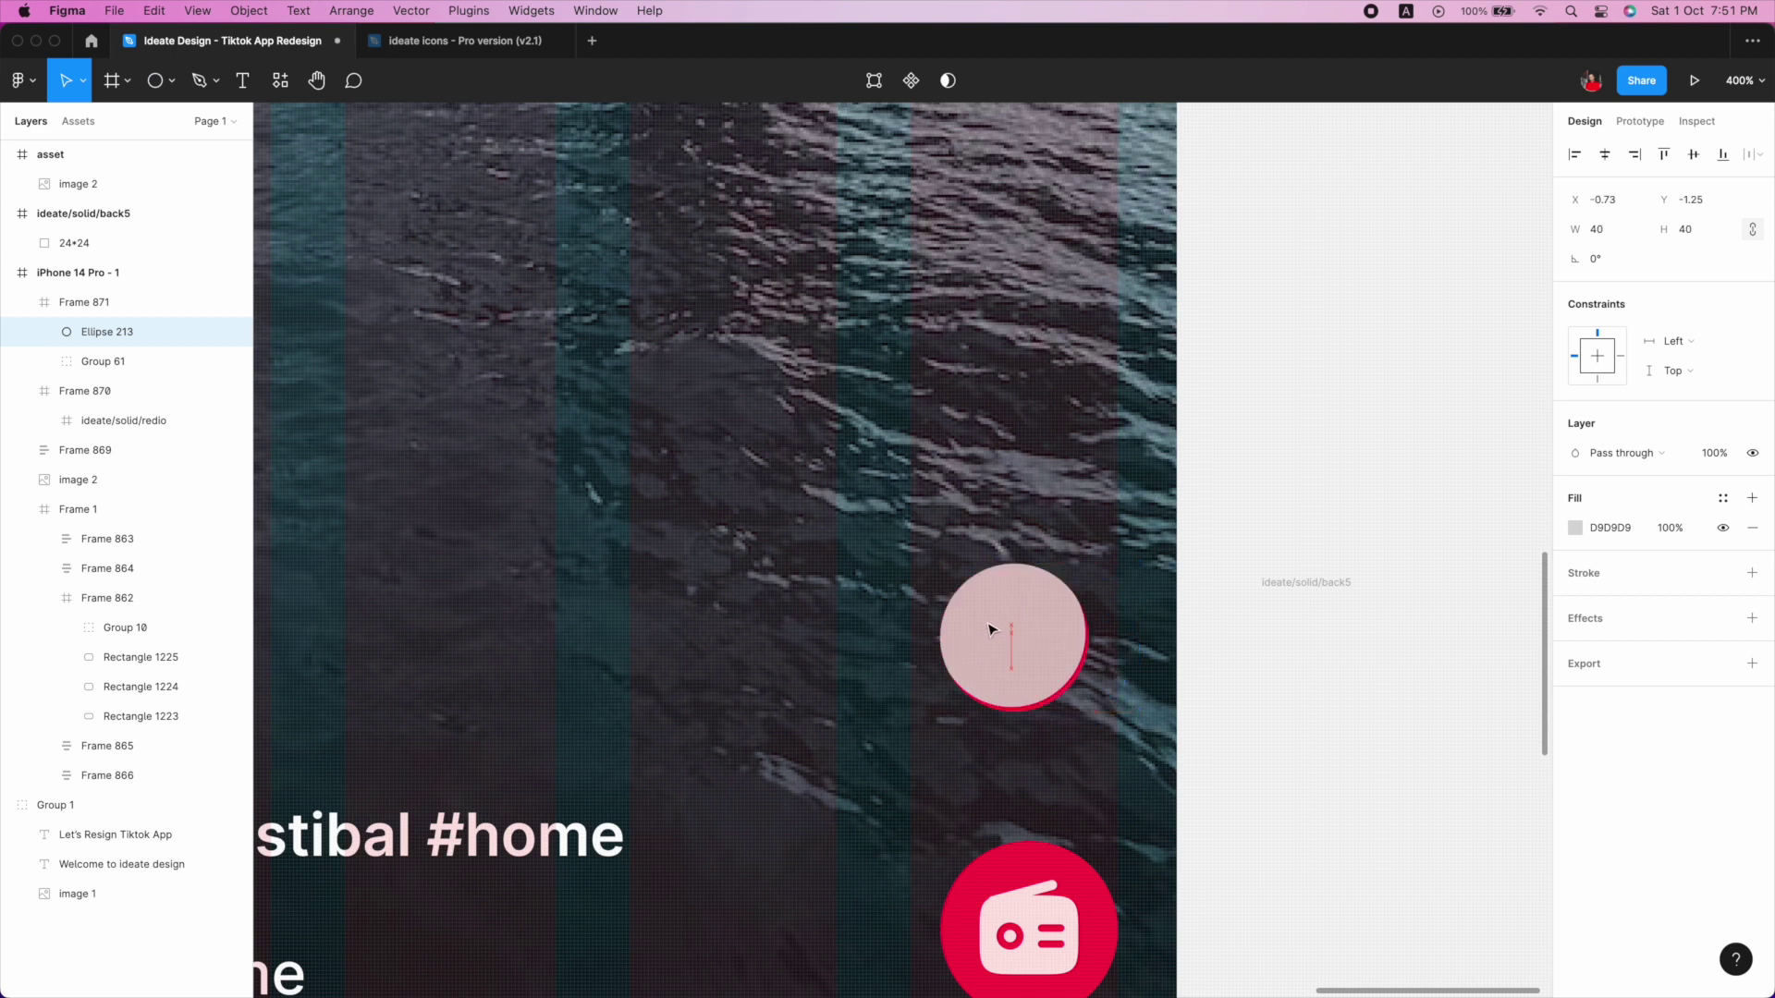
key(ctrl+bracketleft)
click(1006, 638)
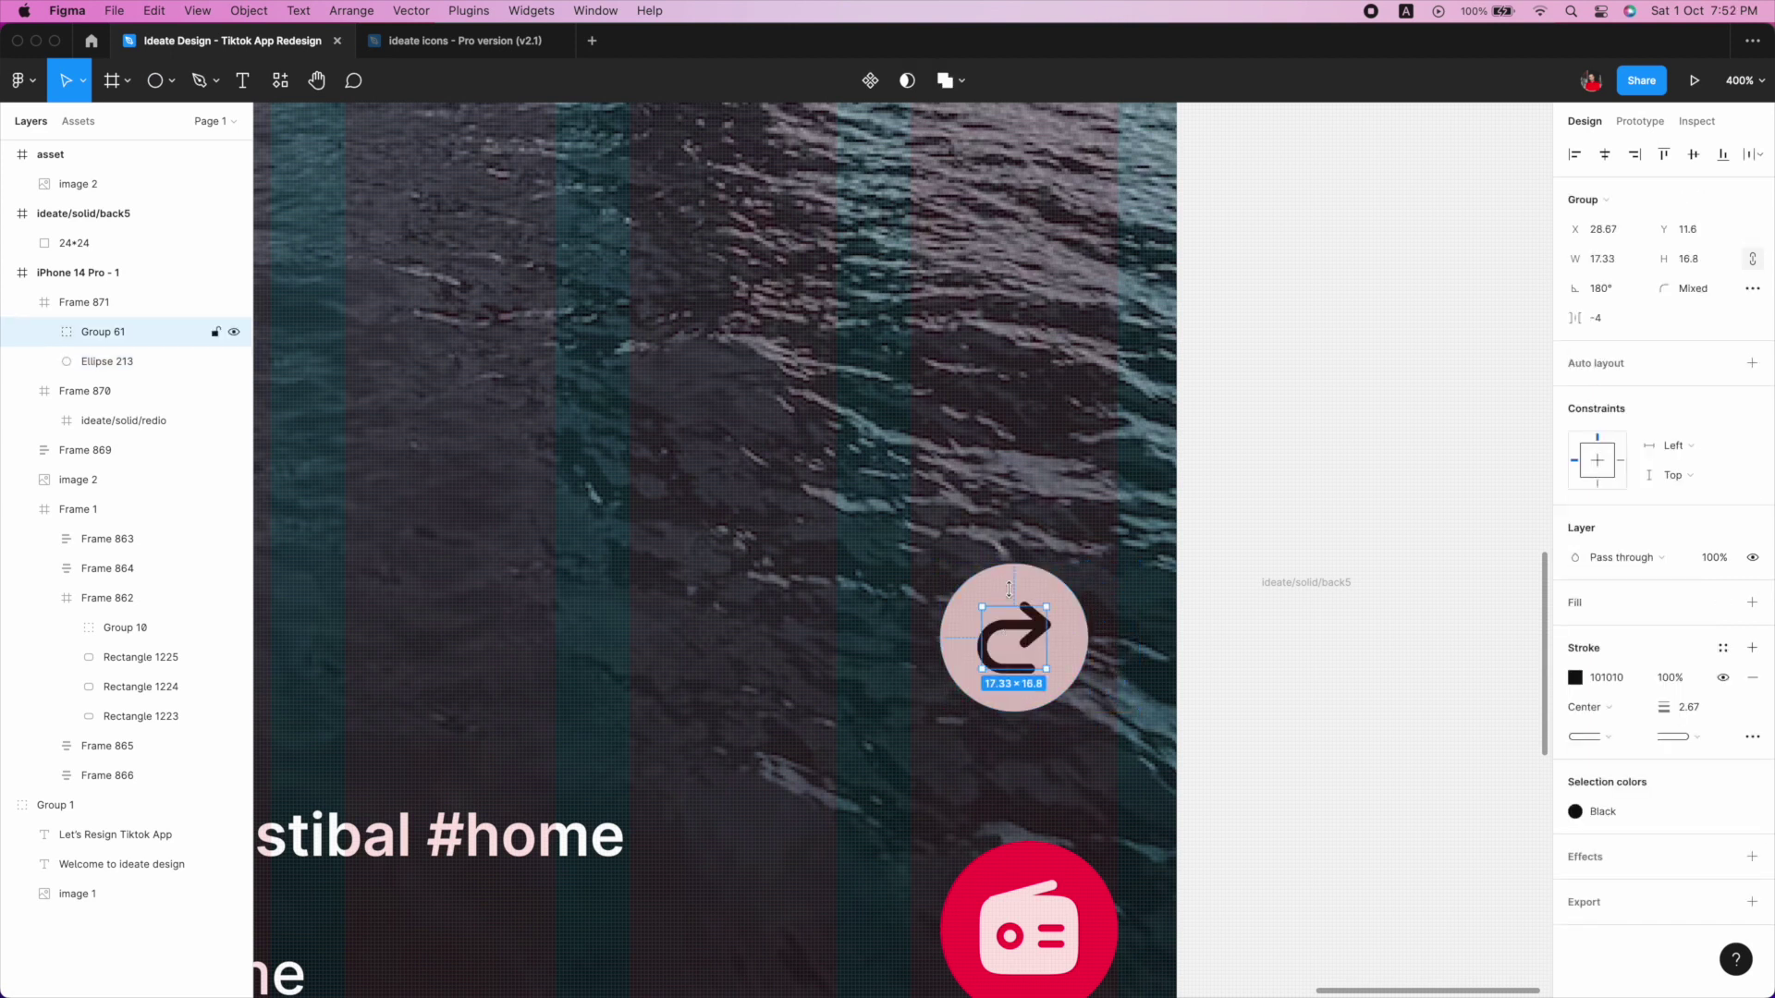
shift+click(1010, 589)
click(962, 80)
click(940, 148)
Fill the cut-out circle with the White style and delete the leftover back5 icon
click(1722, 528)
click(1599, 694)
click(1722, 528)
click(1604, 726)
click(1372, 727)
click(1294, 575)
key(Delete)
key(shift+0)
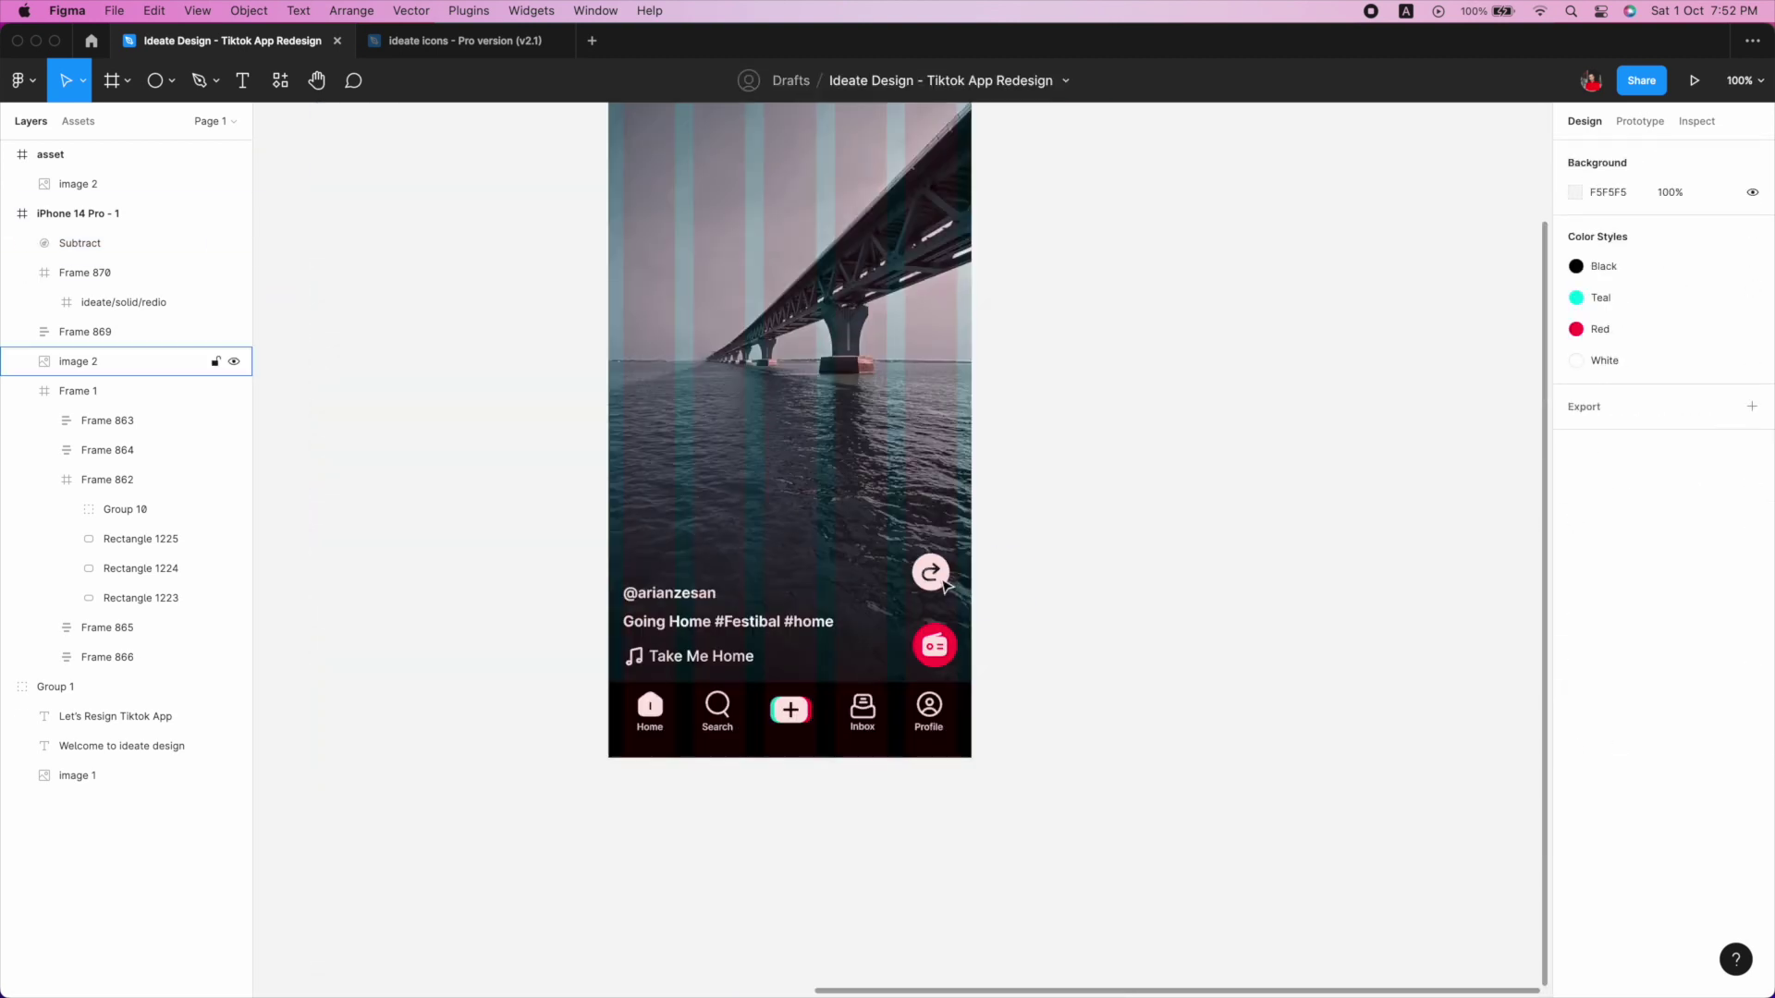
Position the white arrow button in the column, trying and undoing auto layout twice
drag(943, 583, 938, 577)
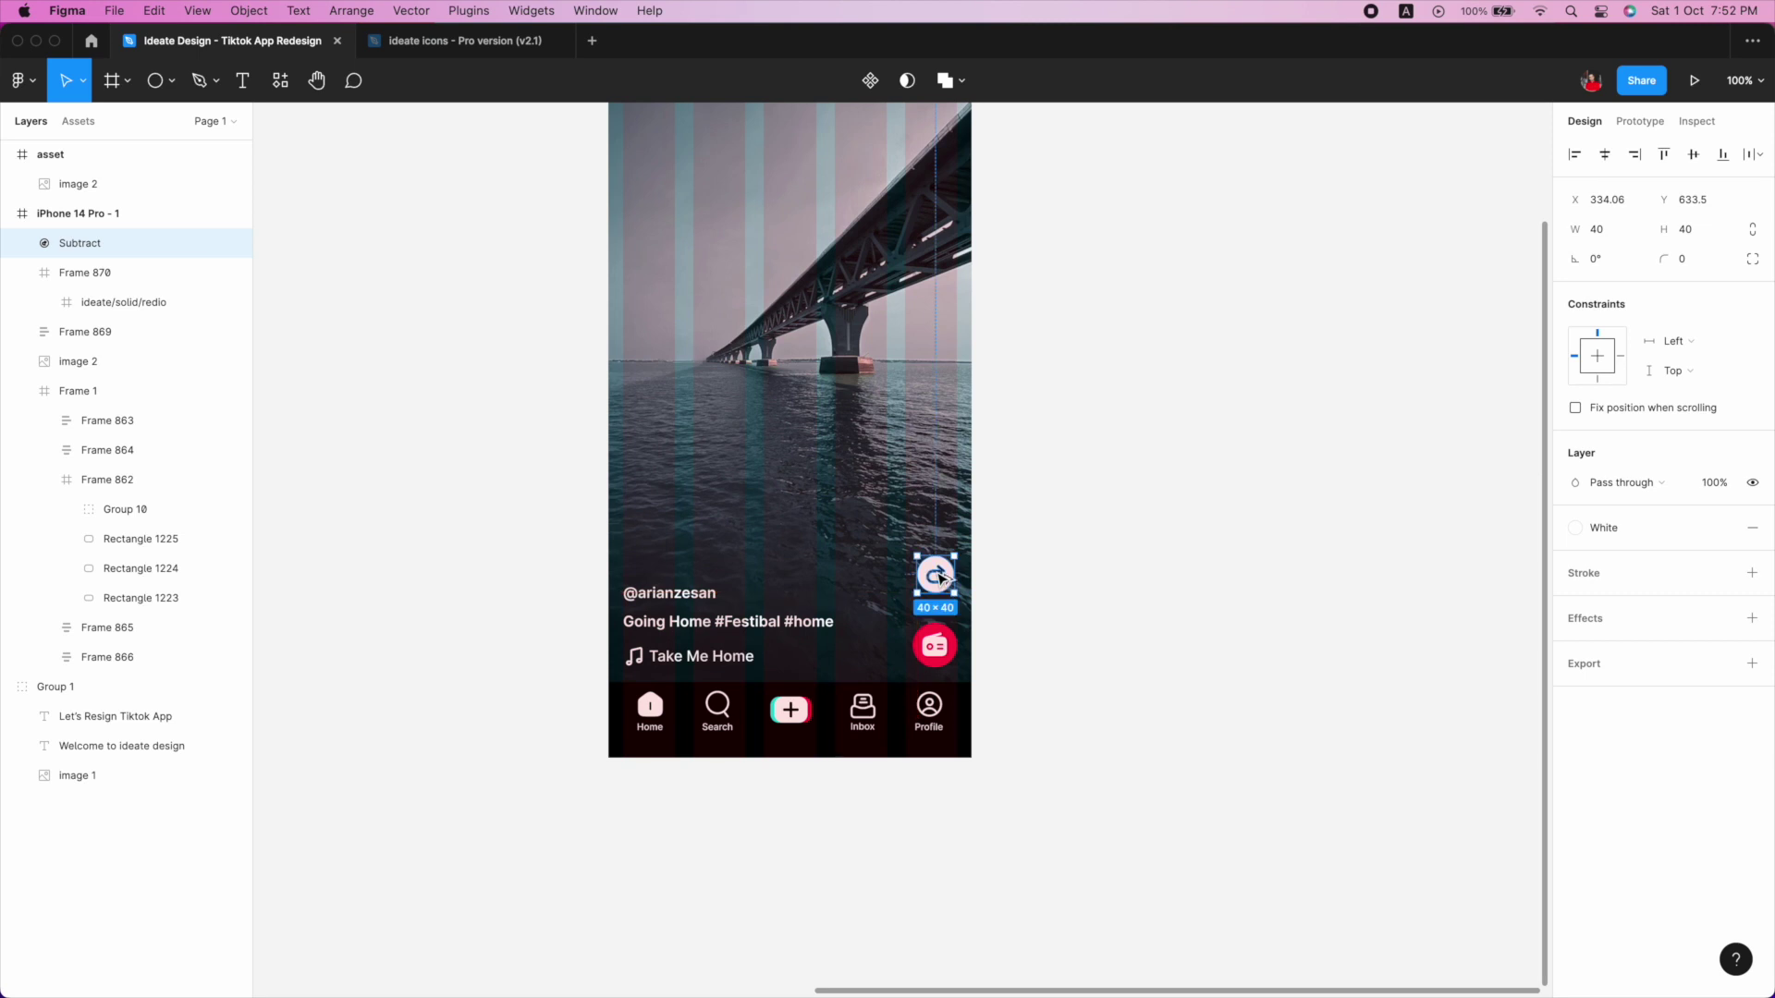
click(1069, 543)
click(935, 575)
key(shift+a)
key(ctrl+z)
key(shift+a)
key(ctrl+z)
Copy the outlined text13 speech-bubble icon from the Ideate library into the TikTok file
click(467, 51)
scroll(1225, 707, right, 3)
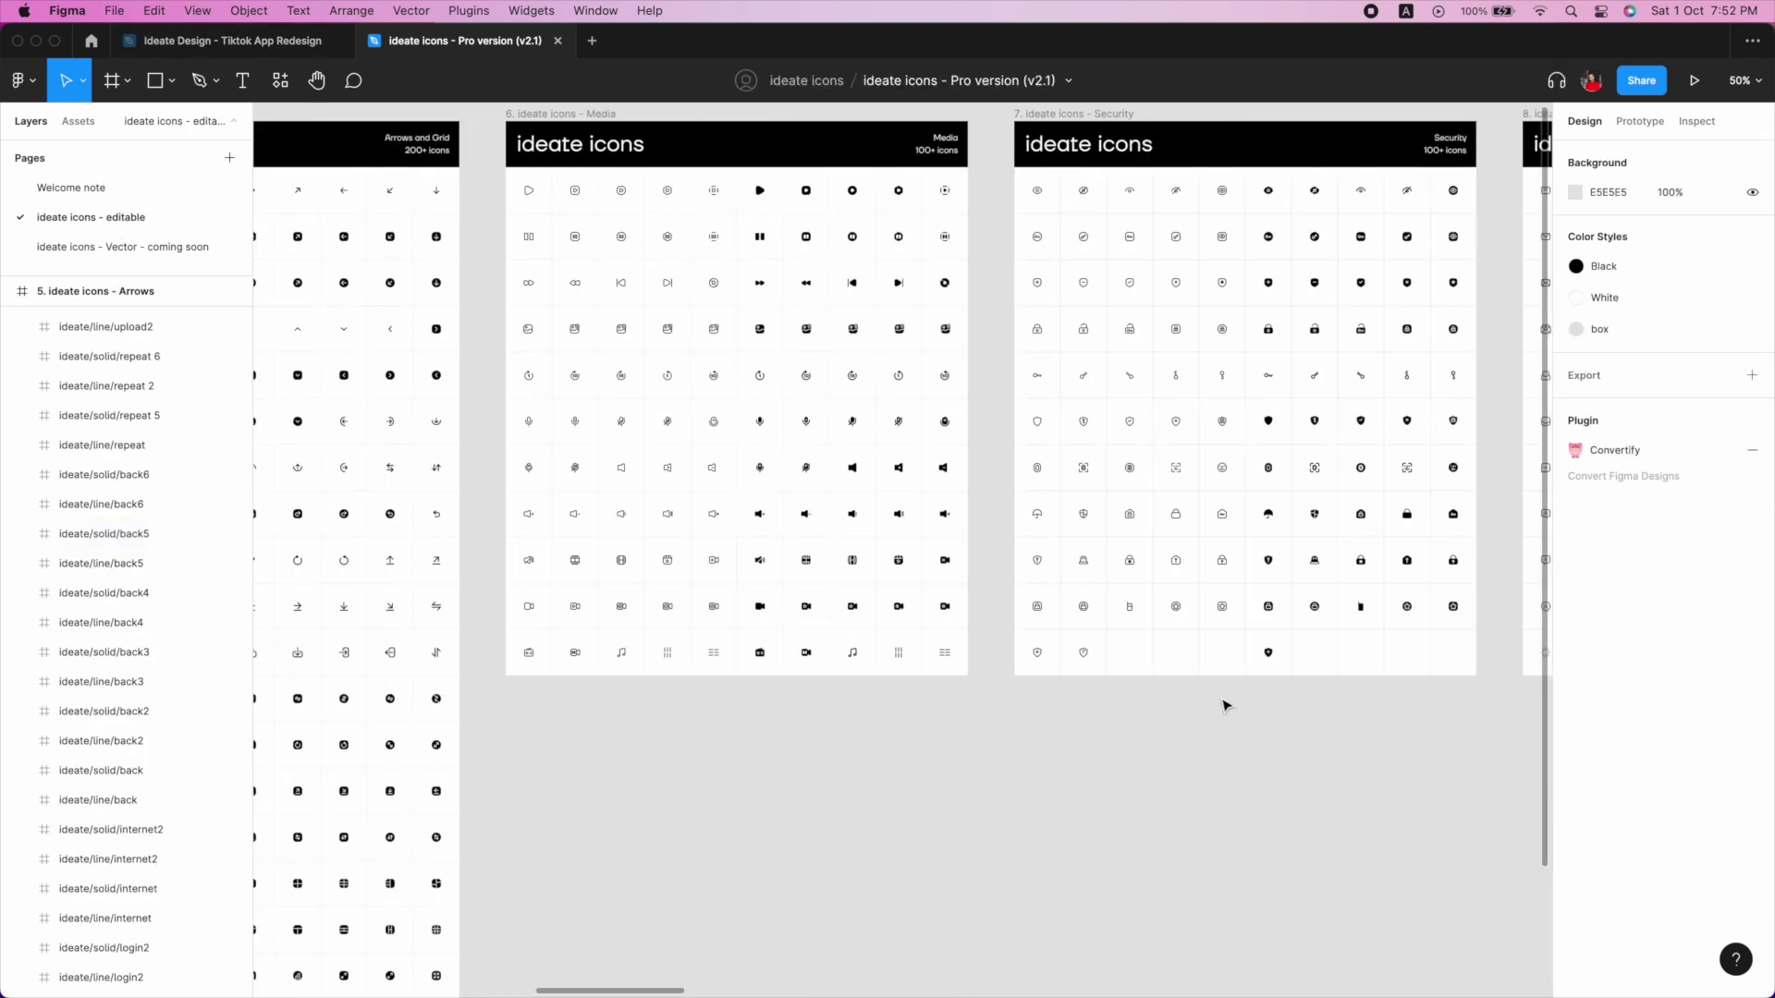
scroll(1225, 707, right, 3)
scroll(1225, 707, right, 4)
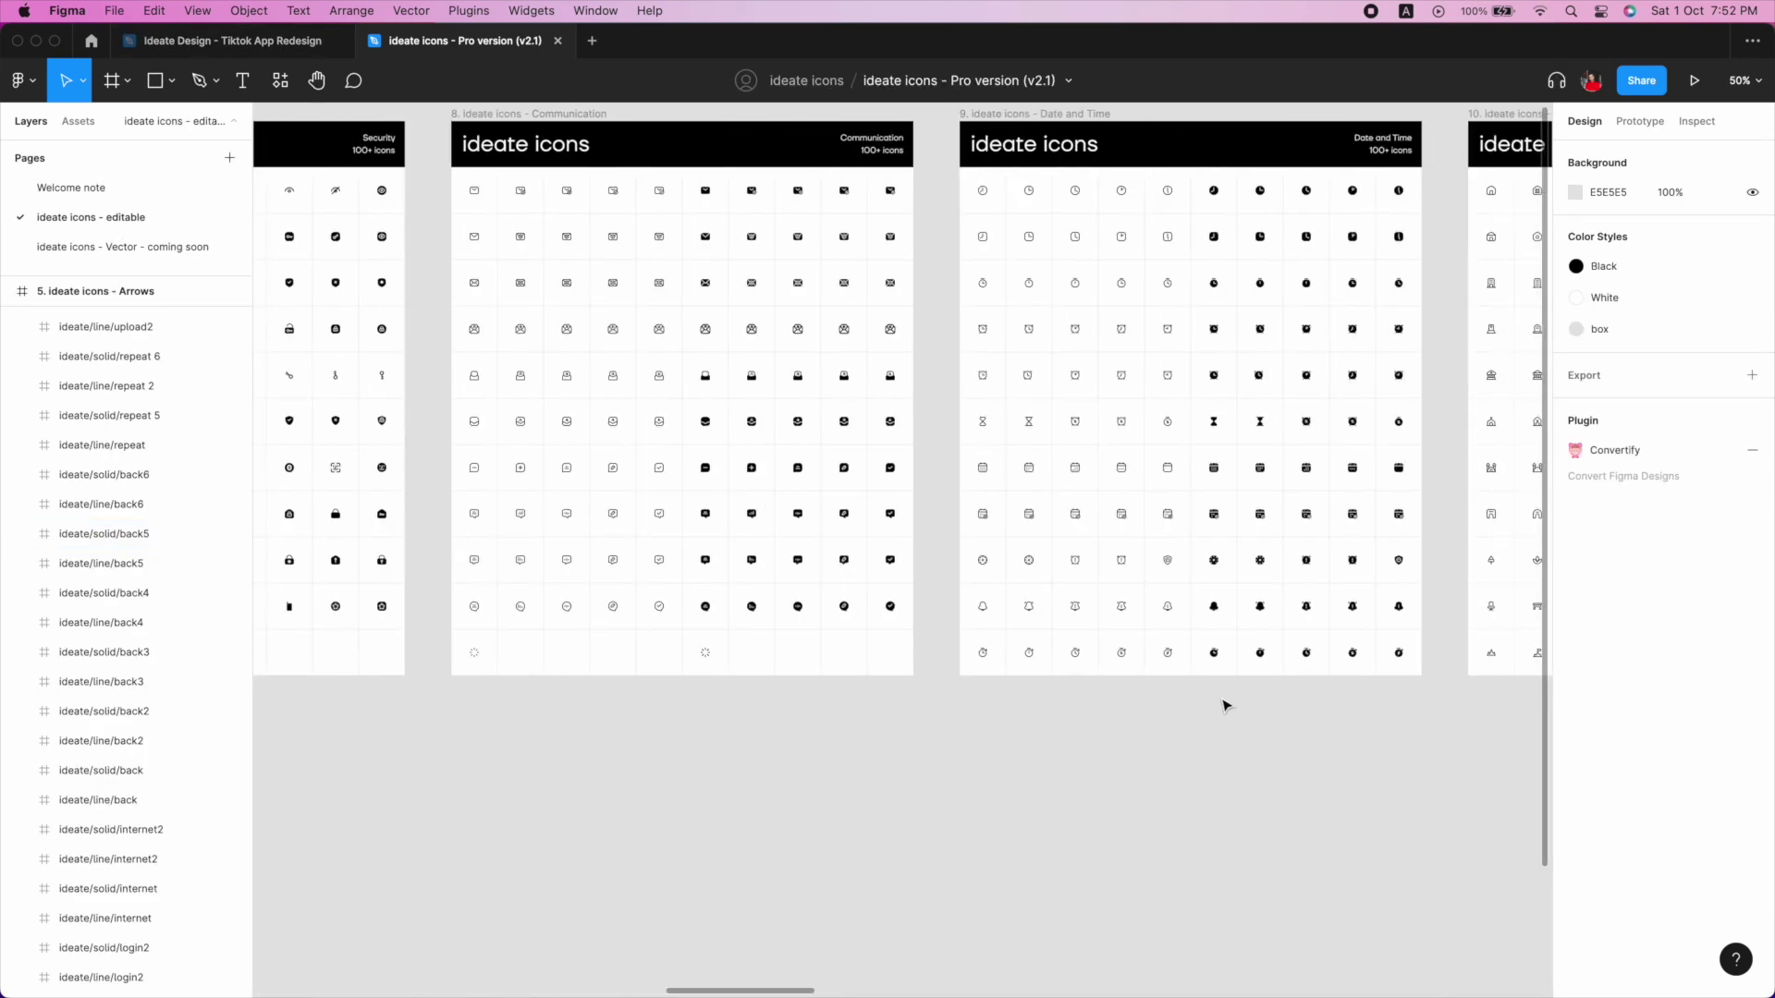
scroll(1225, 707, left, 5)
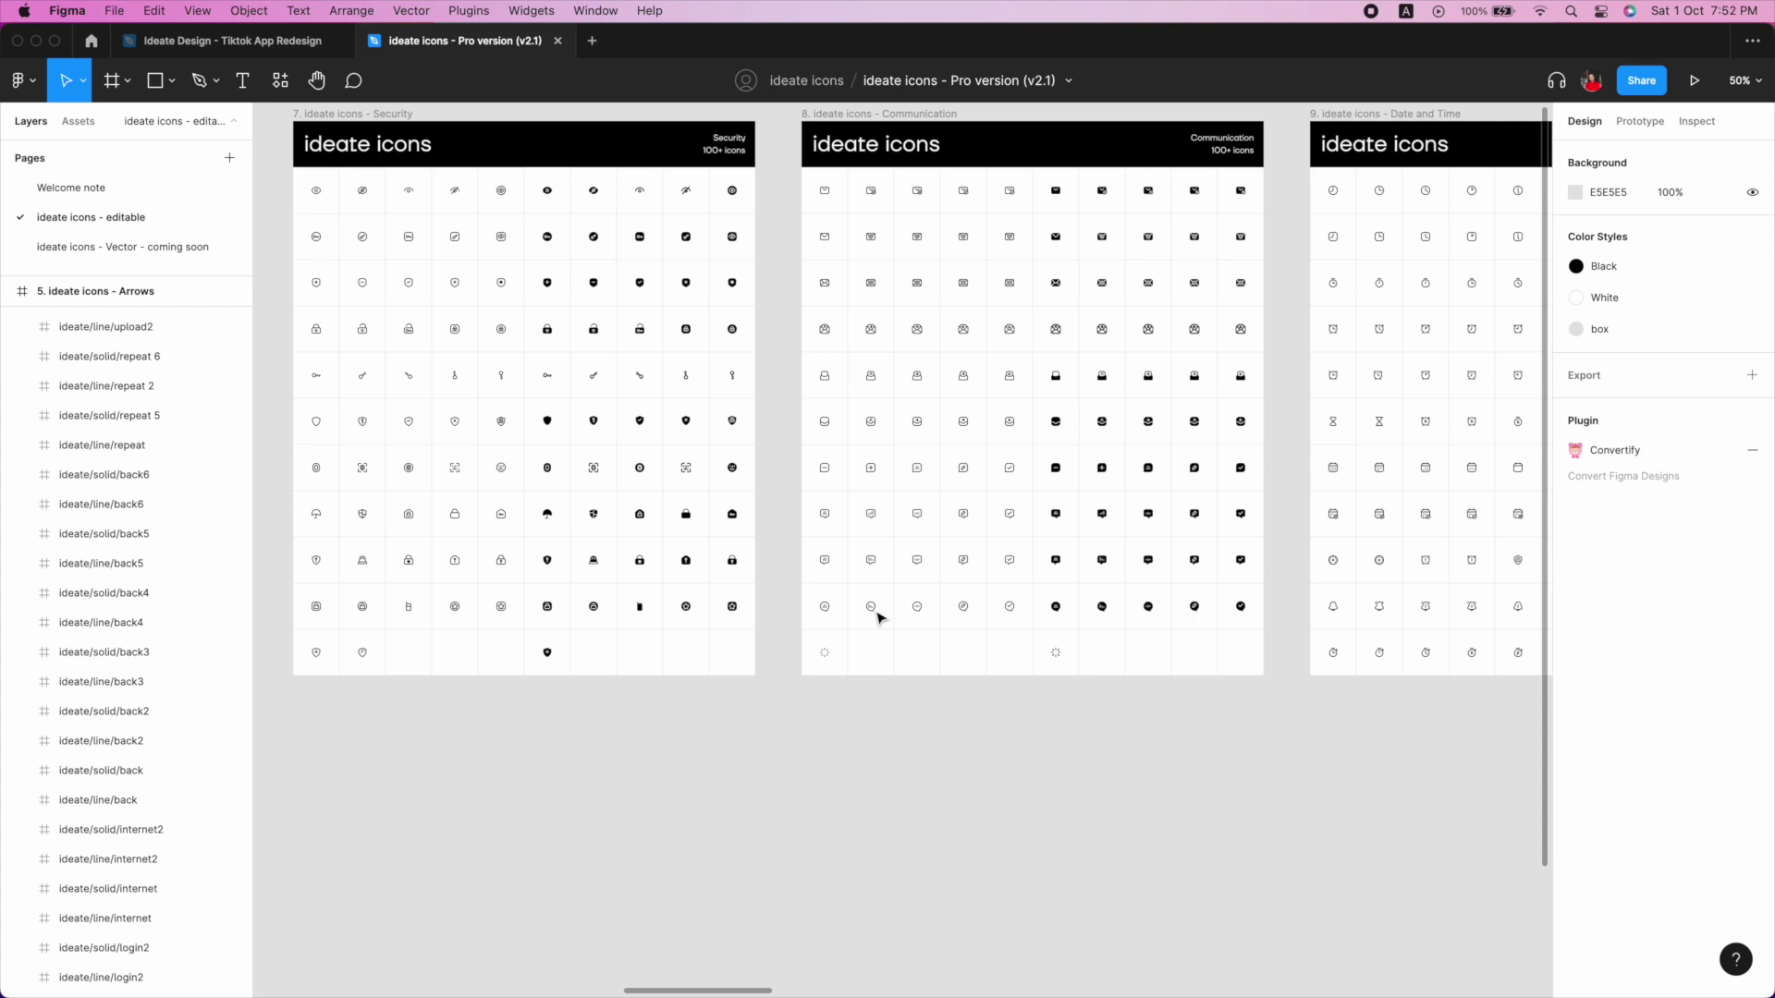
click(917, 609)
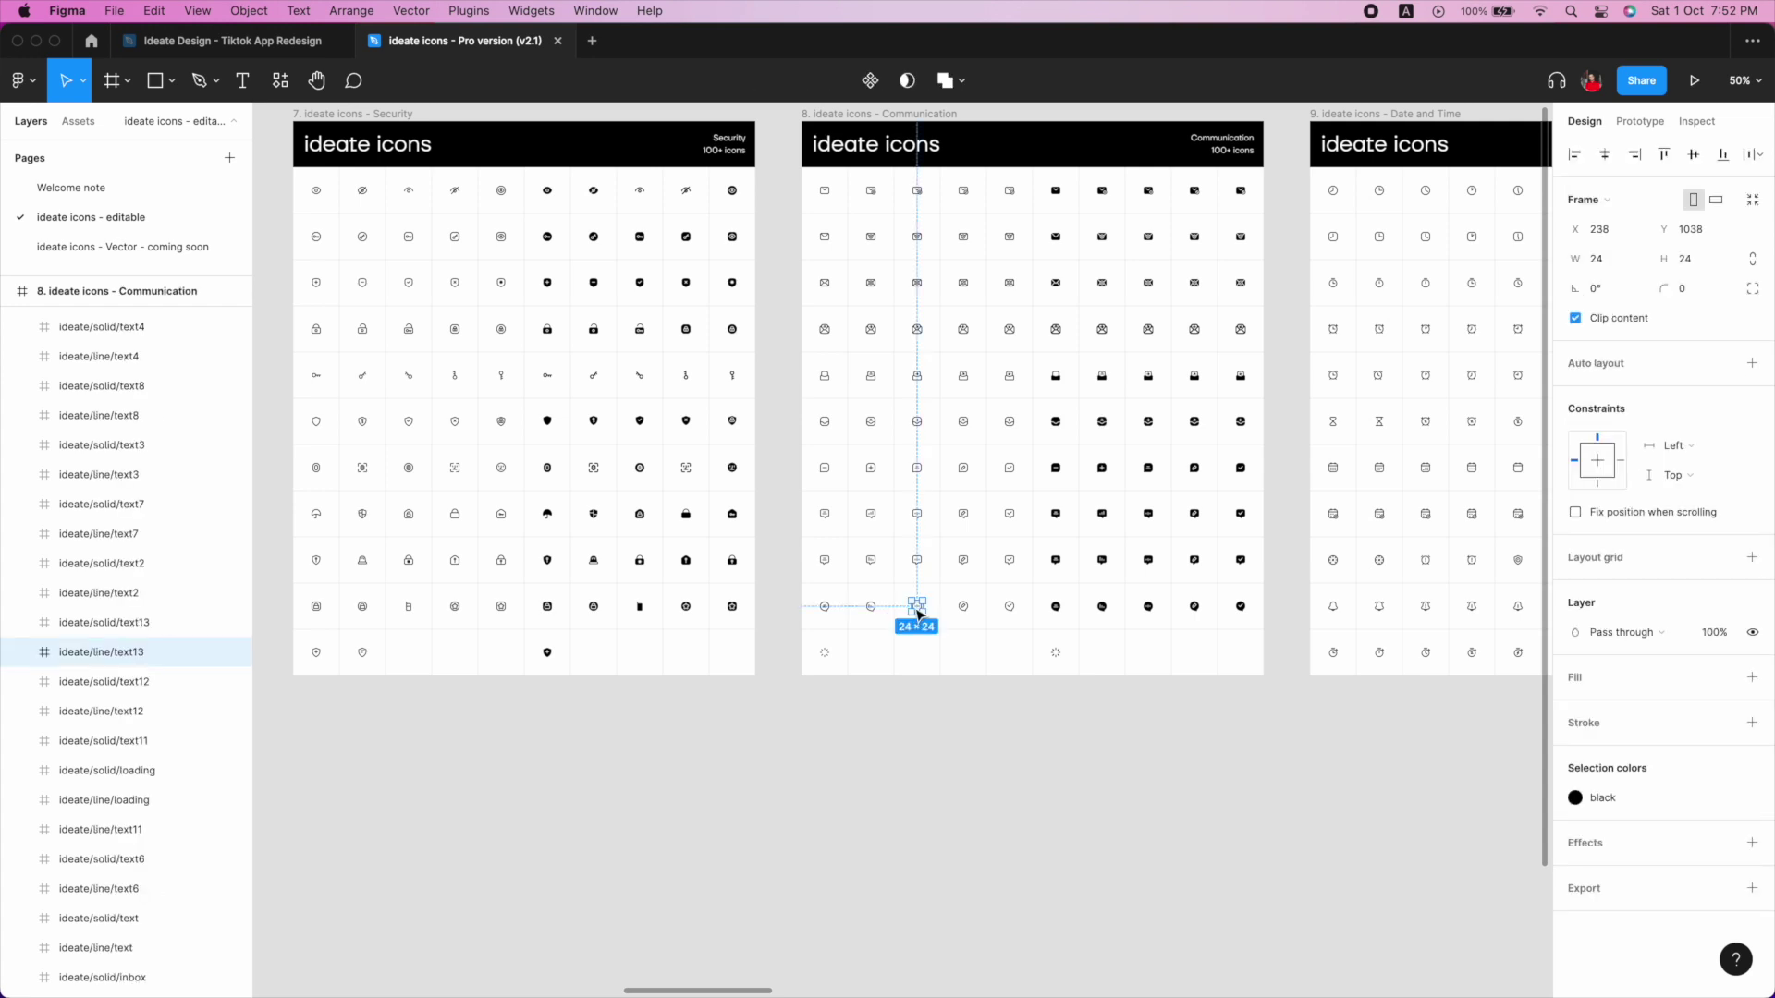
click(312, 41)
key(ctrl+v)
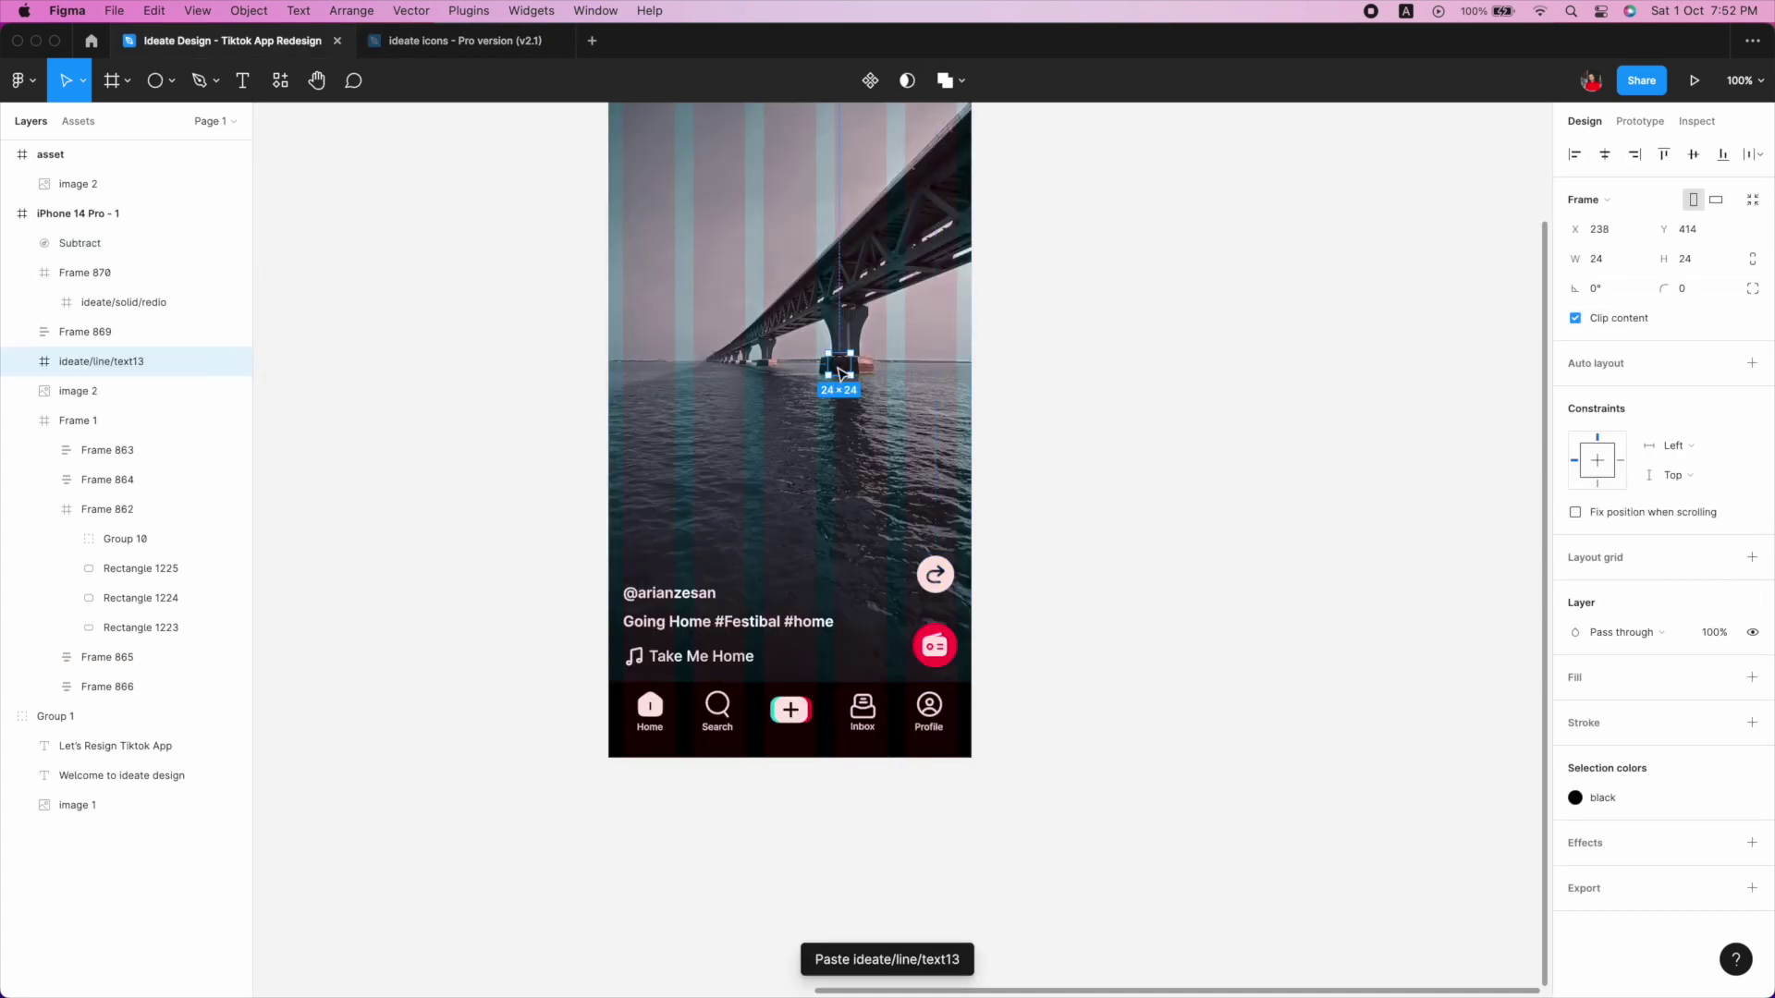
Paste the solid text13 bubble instead and place it above the arrow button
click(456, 42)
click(1149, 610)
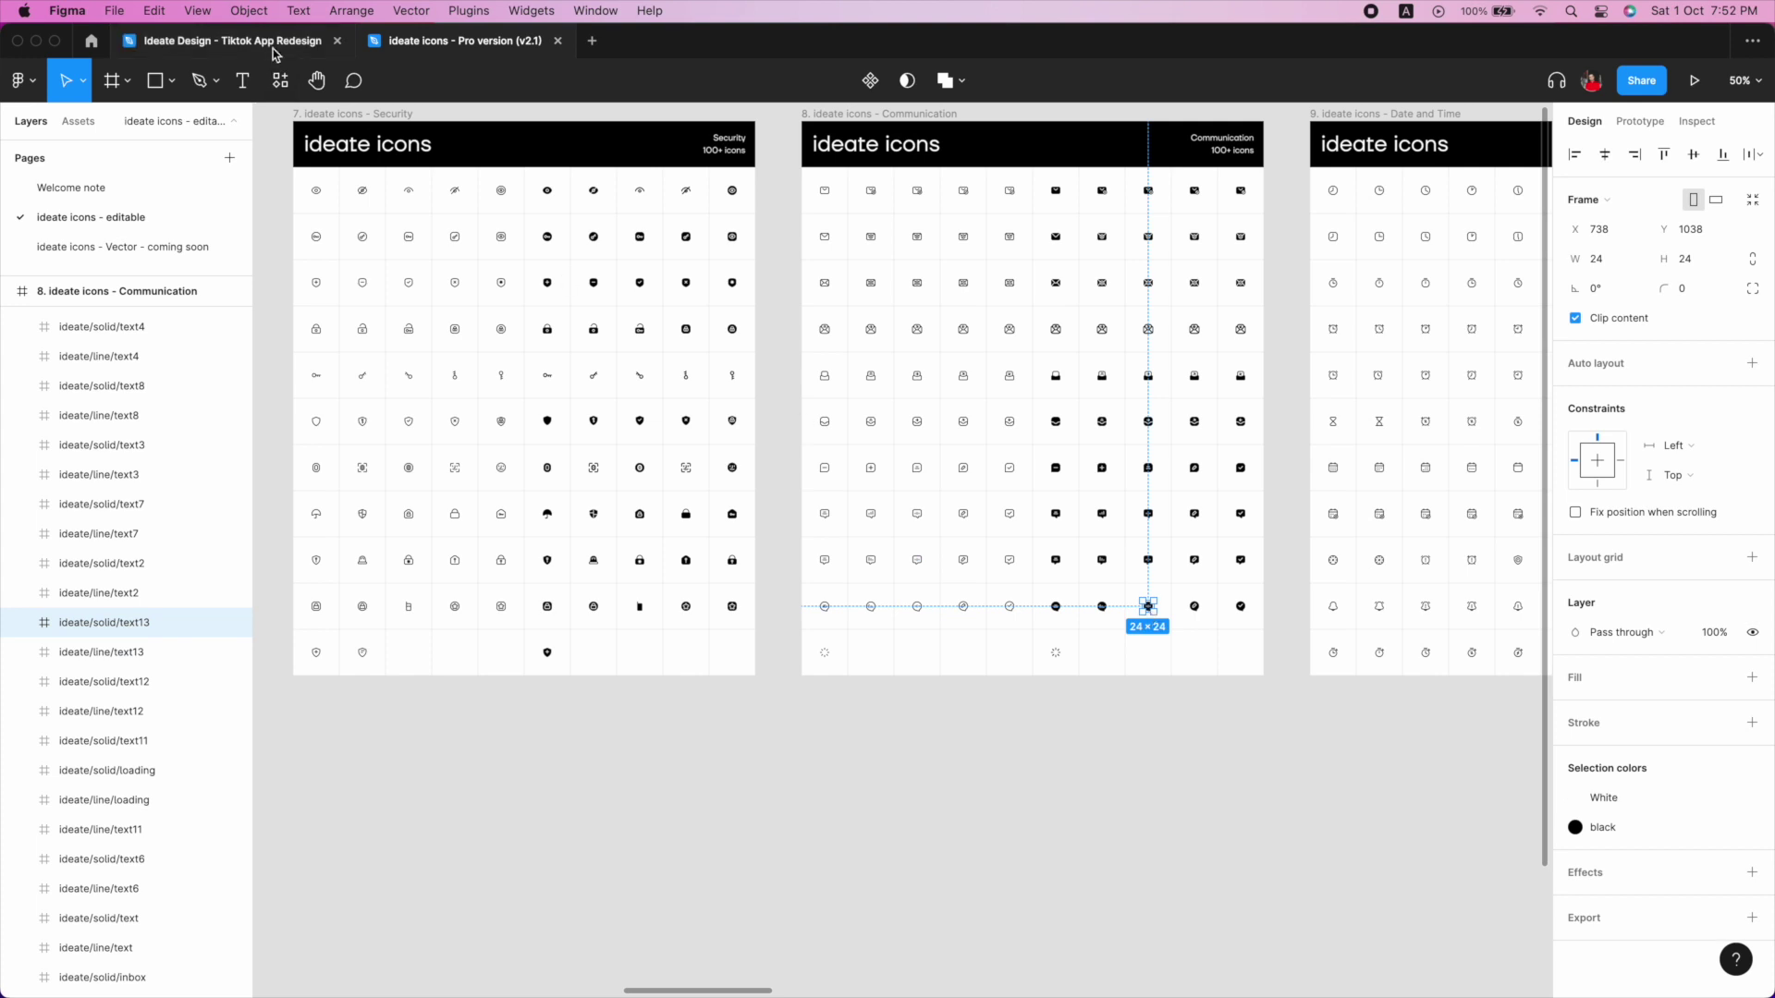
click(232, 40)
key(ctrl+v)
drag(791, 370, 938, 536)
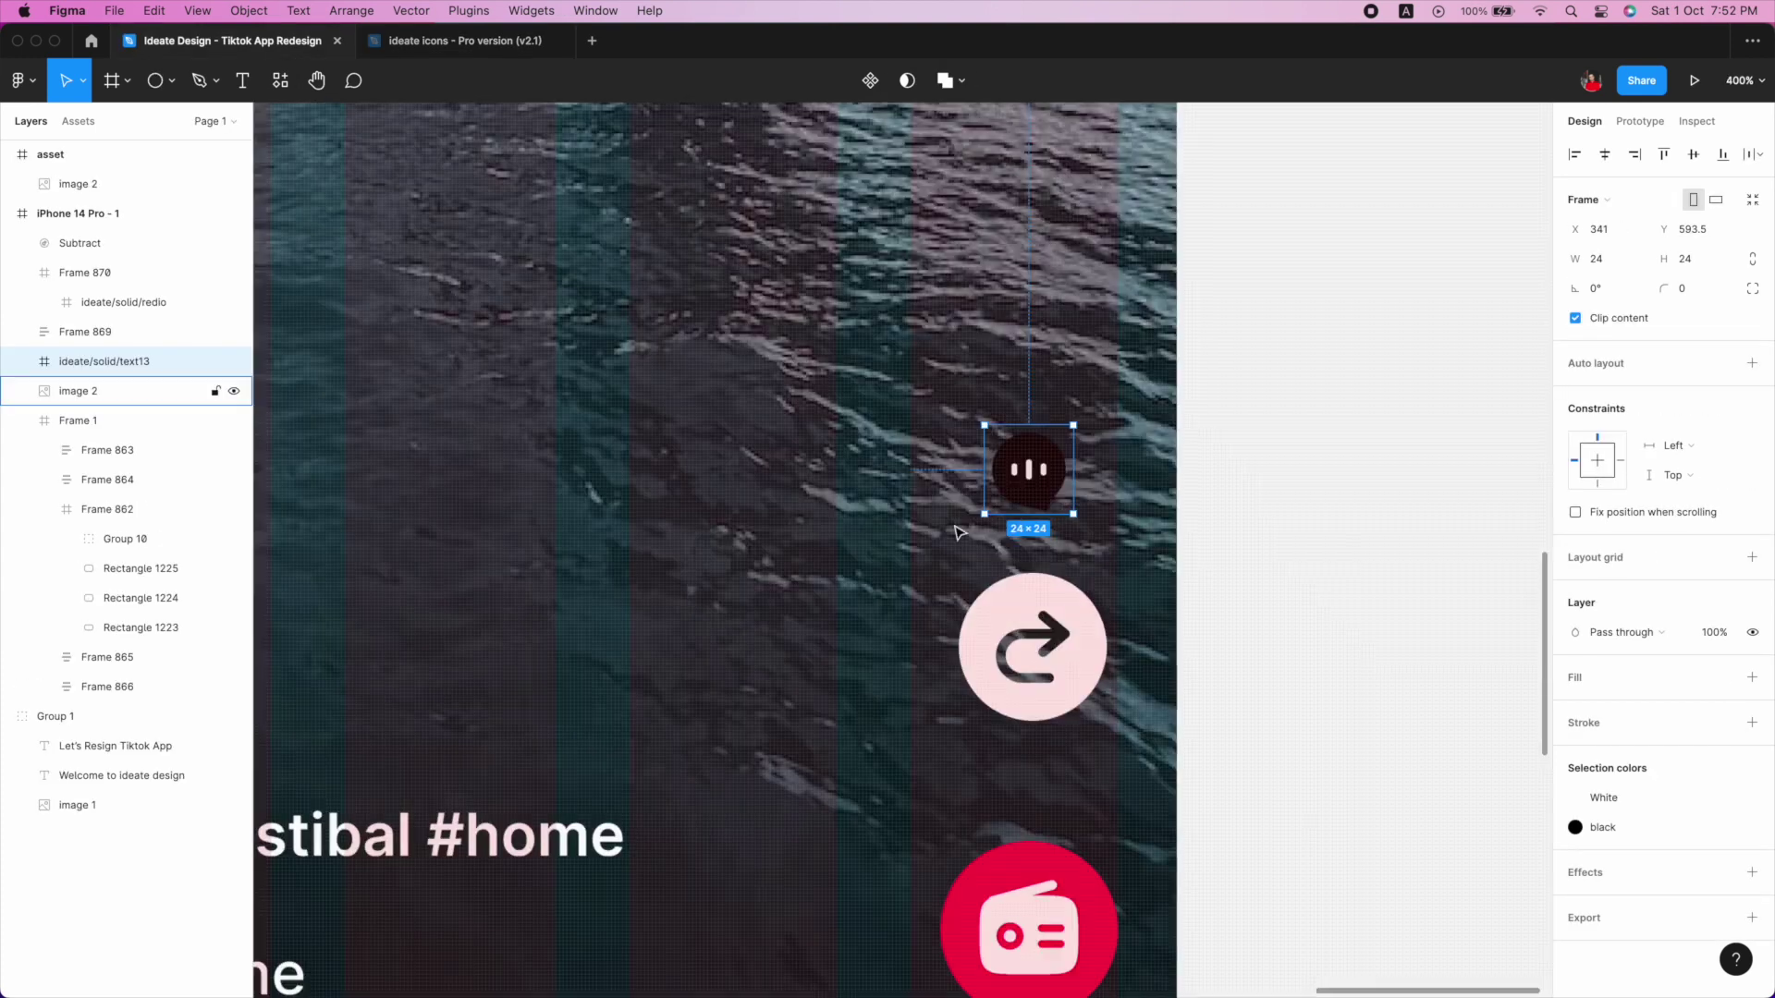
Enlarge the bubble and subtract its bars to make a cut-out shape
key(ctrl+equal)
key(ctrl+equal)
mouse_move(1022, 417)
mouse_down()
mouse_move(1023, 370)
mouse_move(1317, 481)
mouse_up()
double_click(1329, 538)
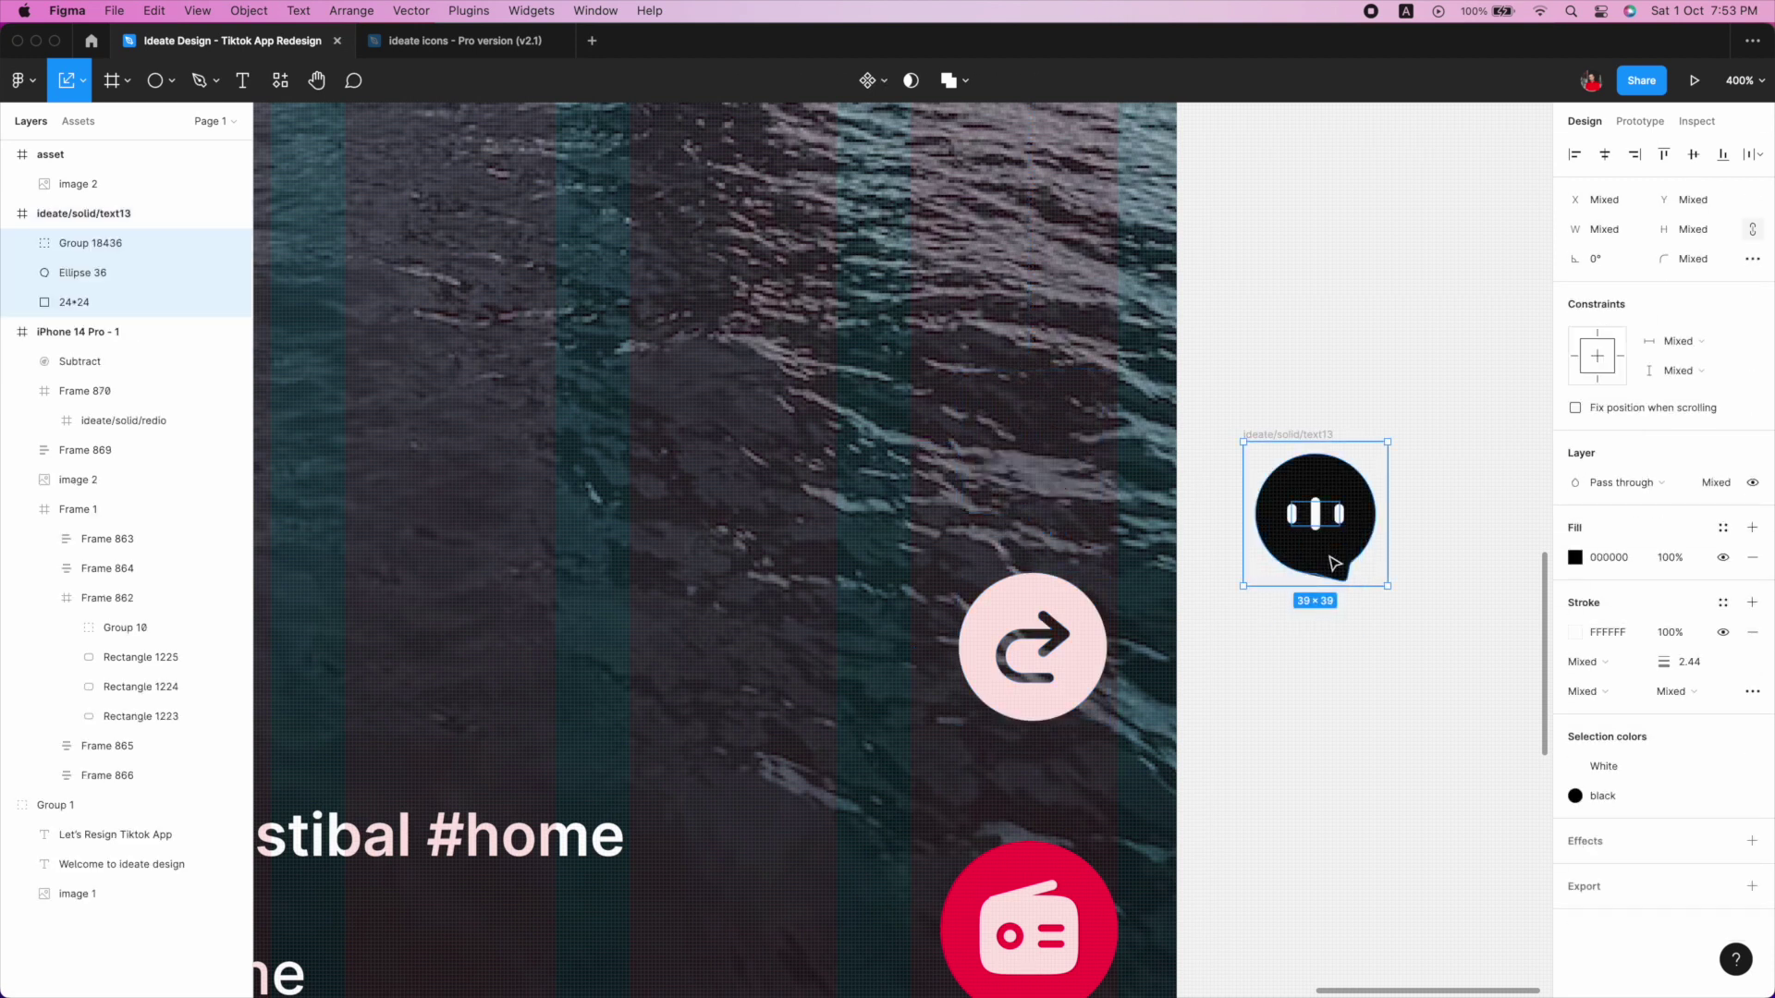
shift+click(1323, 527)
click(952, 80)
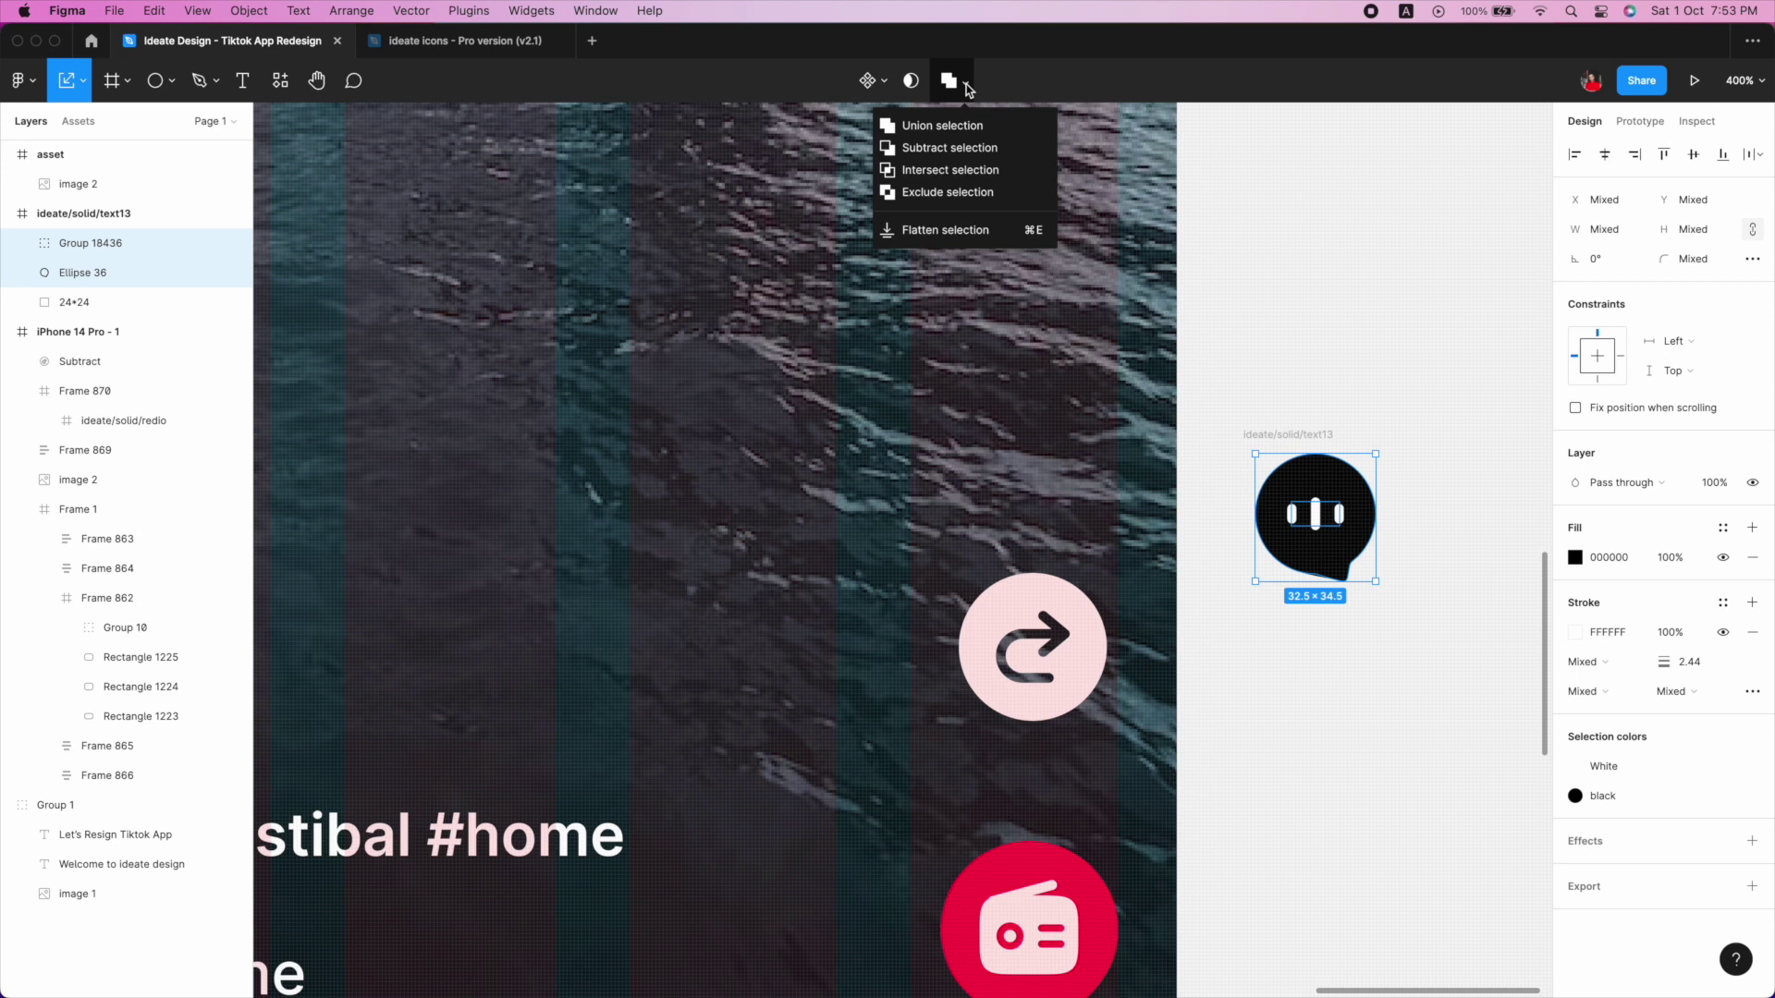
click(925, 148)
Move the cut-out bubble above the share button, make it 40 tall and fill it White
mouse_move(1318, 518)
mouse_down()
mouse_move(1034, 515)
mouse_move(1108, 485)
mouse_up()
drag(975, 473, 963, 472)
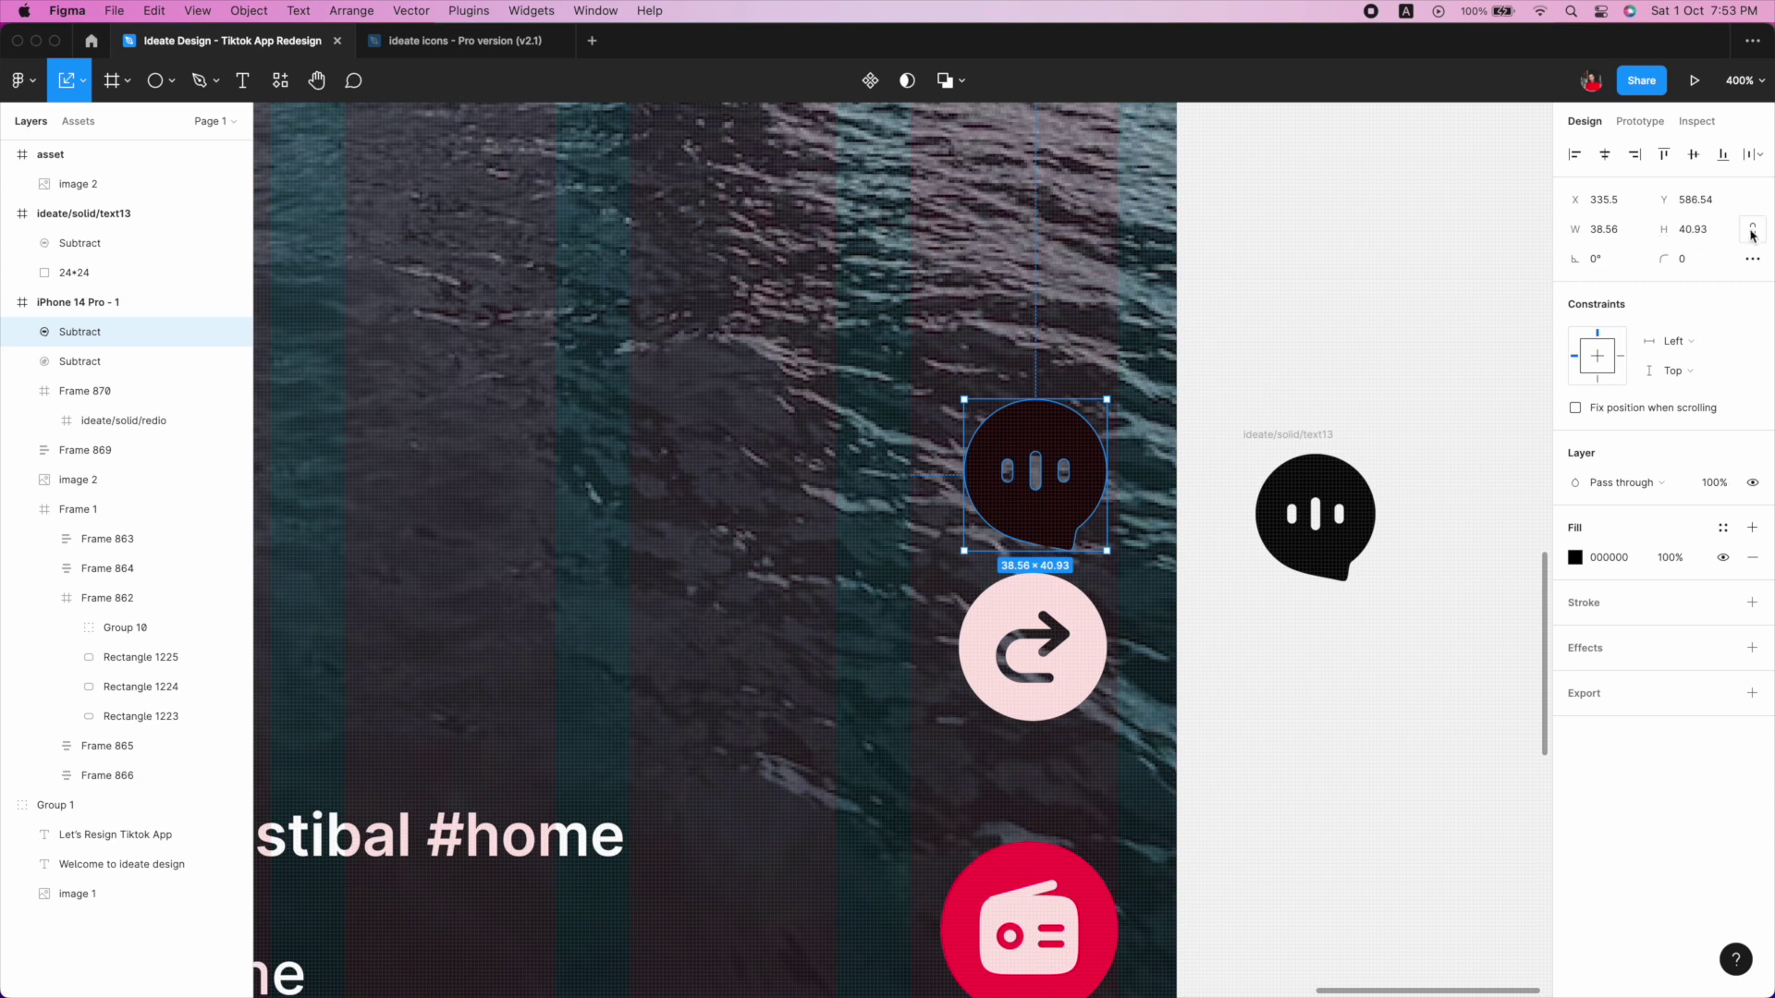
drag(1664, 230, 1661, 227)
drag(1044, 491, 1039, 424)
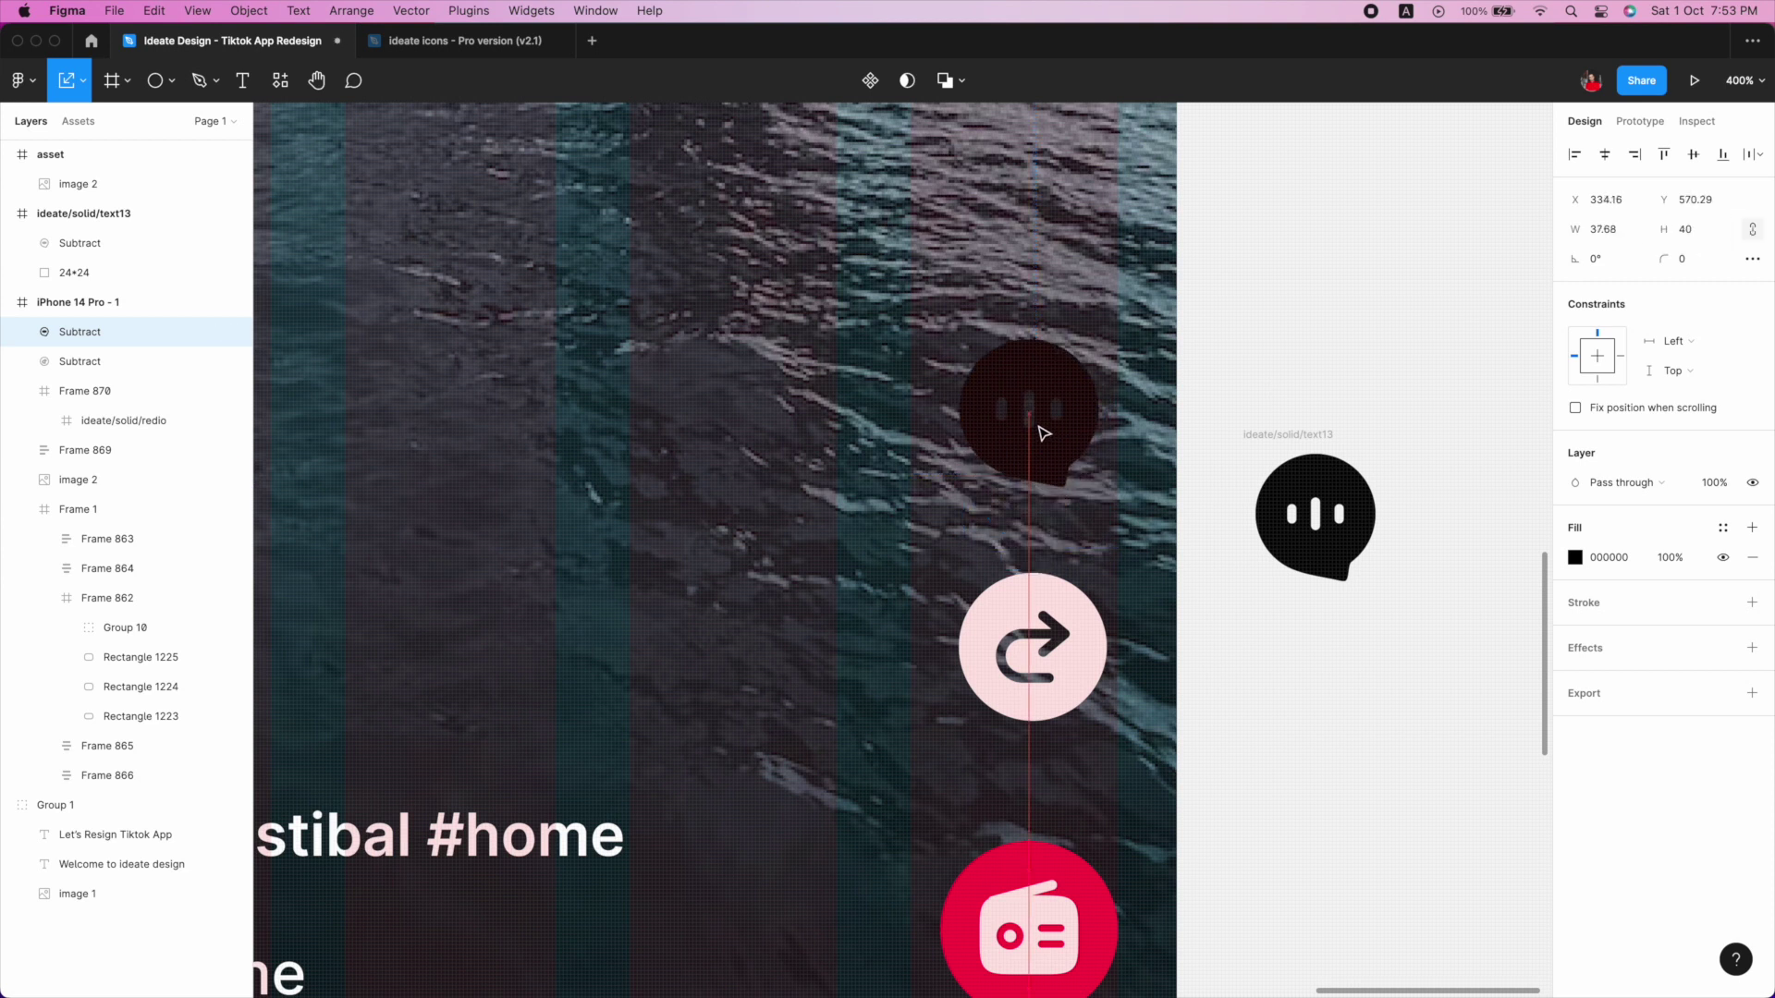
click(1723, 532)
click(1609, 729)
Delete the leftover text13 icon and zoom back out to the whole phone
key(Escape)
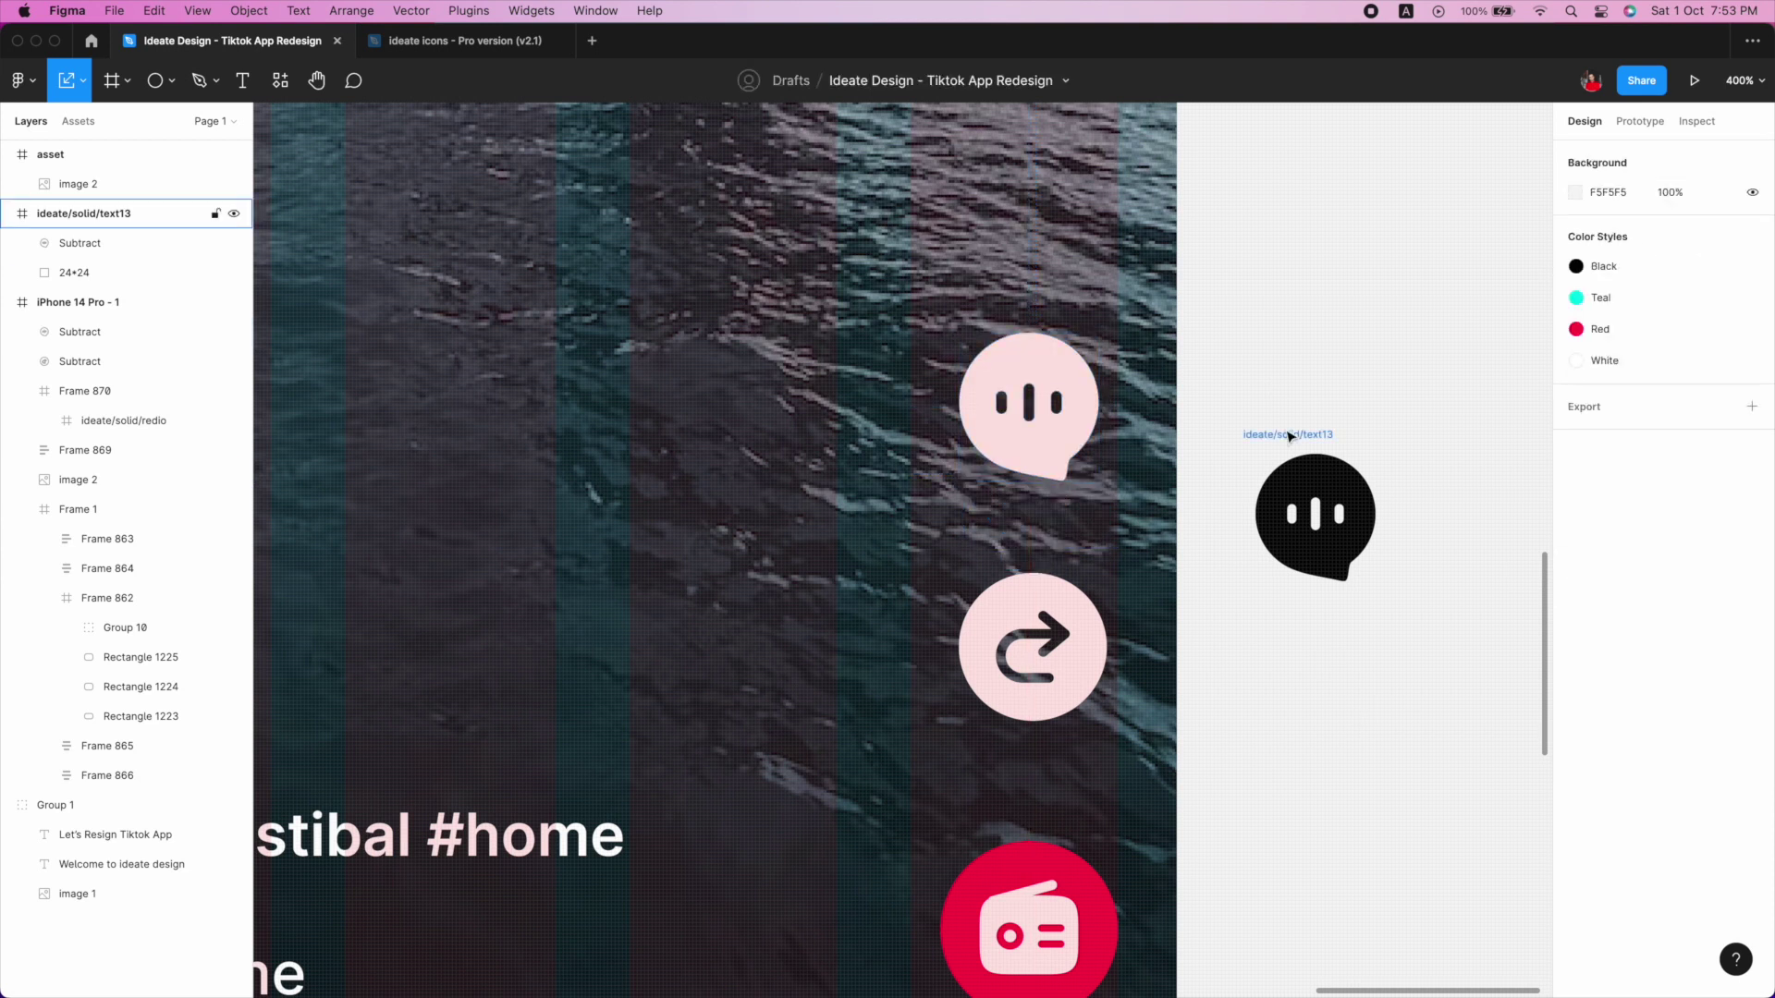
click(1288, 435)
key(Delete)
key(shift+0)
click(458, 41)
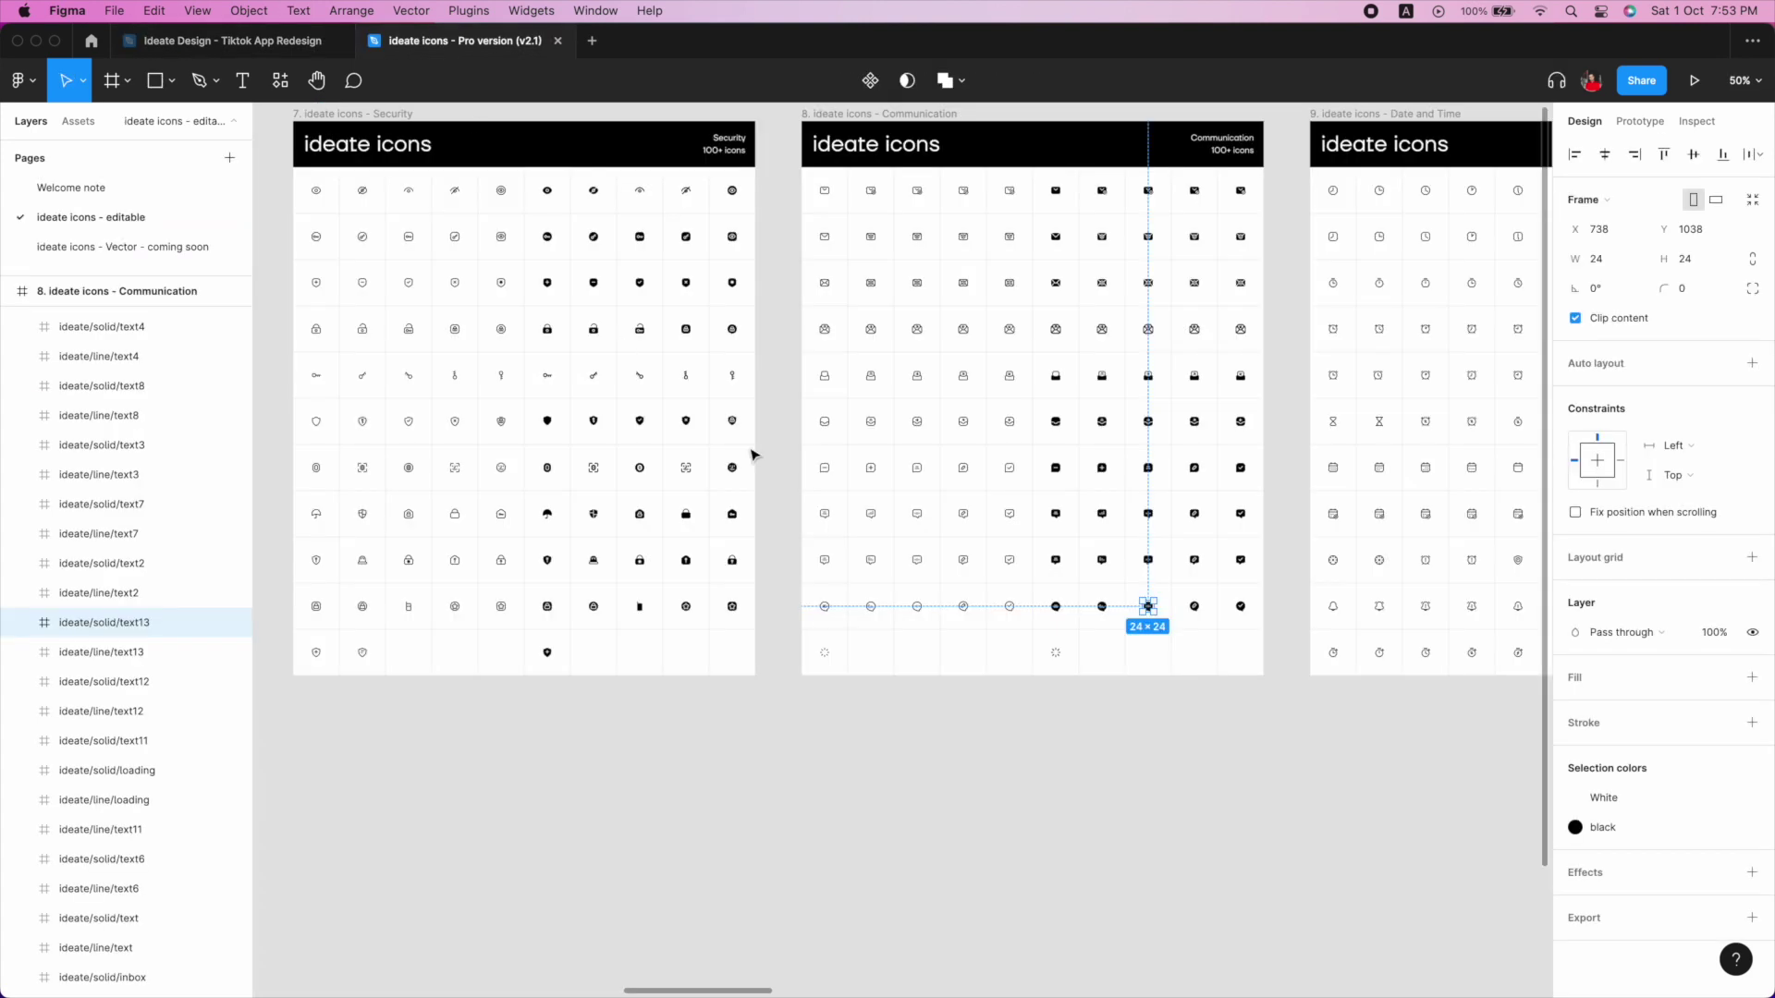
Copy the solid love heart icon from the Ideate set and paste it above the chat icon
scroll(586, 467, left, 10)
scroll(588, 473, left, 10)
scroll(588, 473, left, 10)
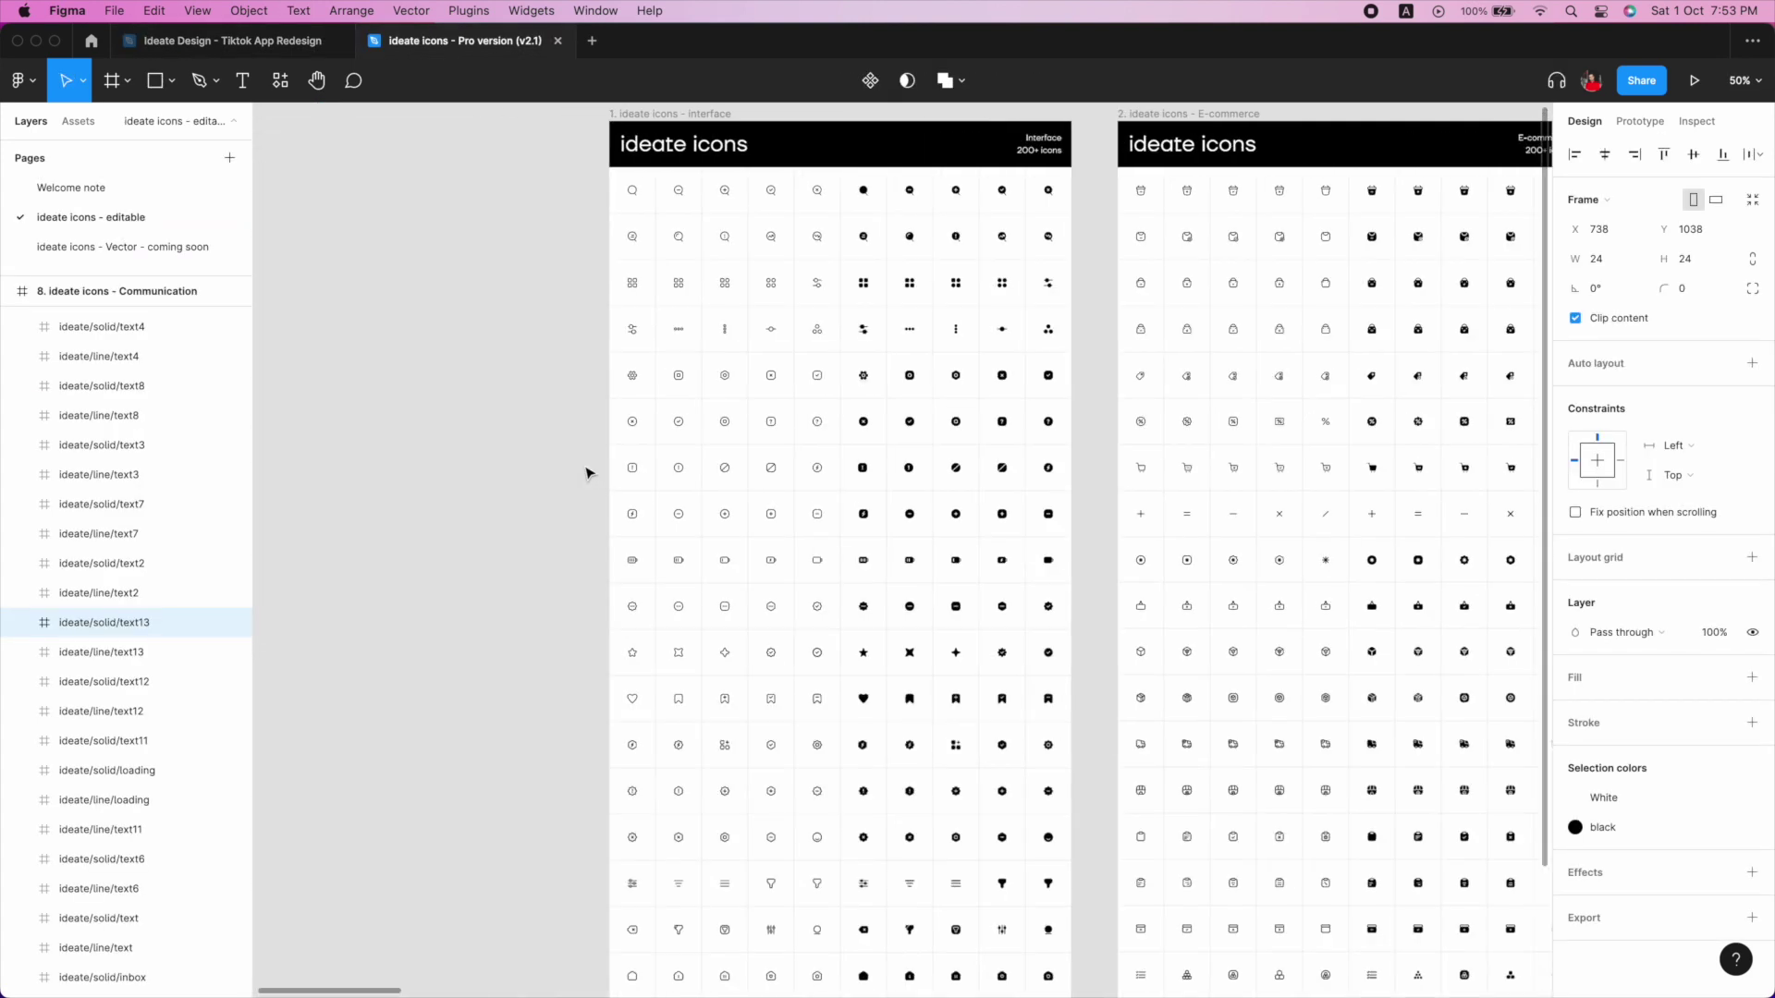
scroll(647, 473, down, 2)
click(861, 625)
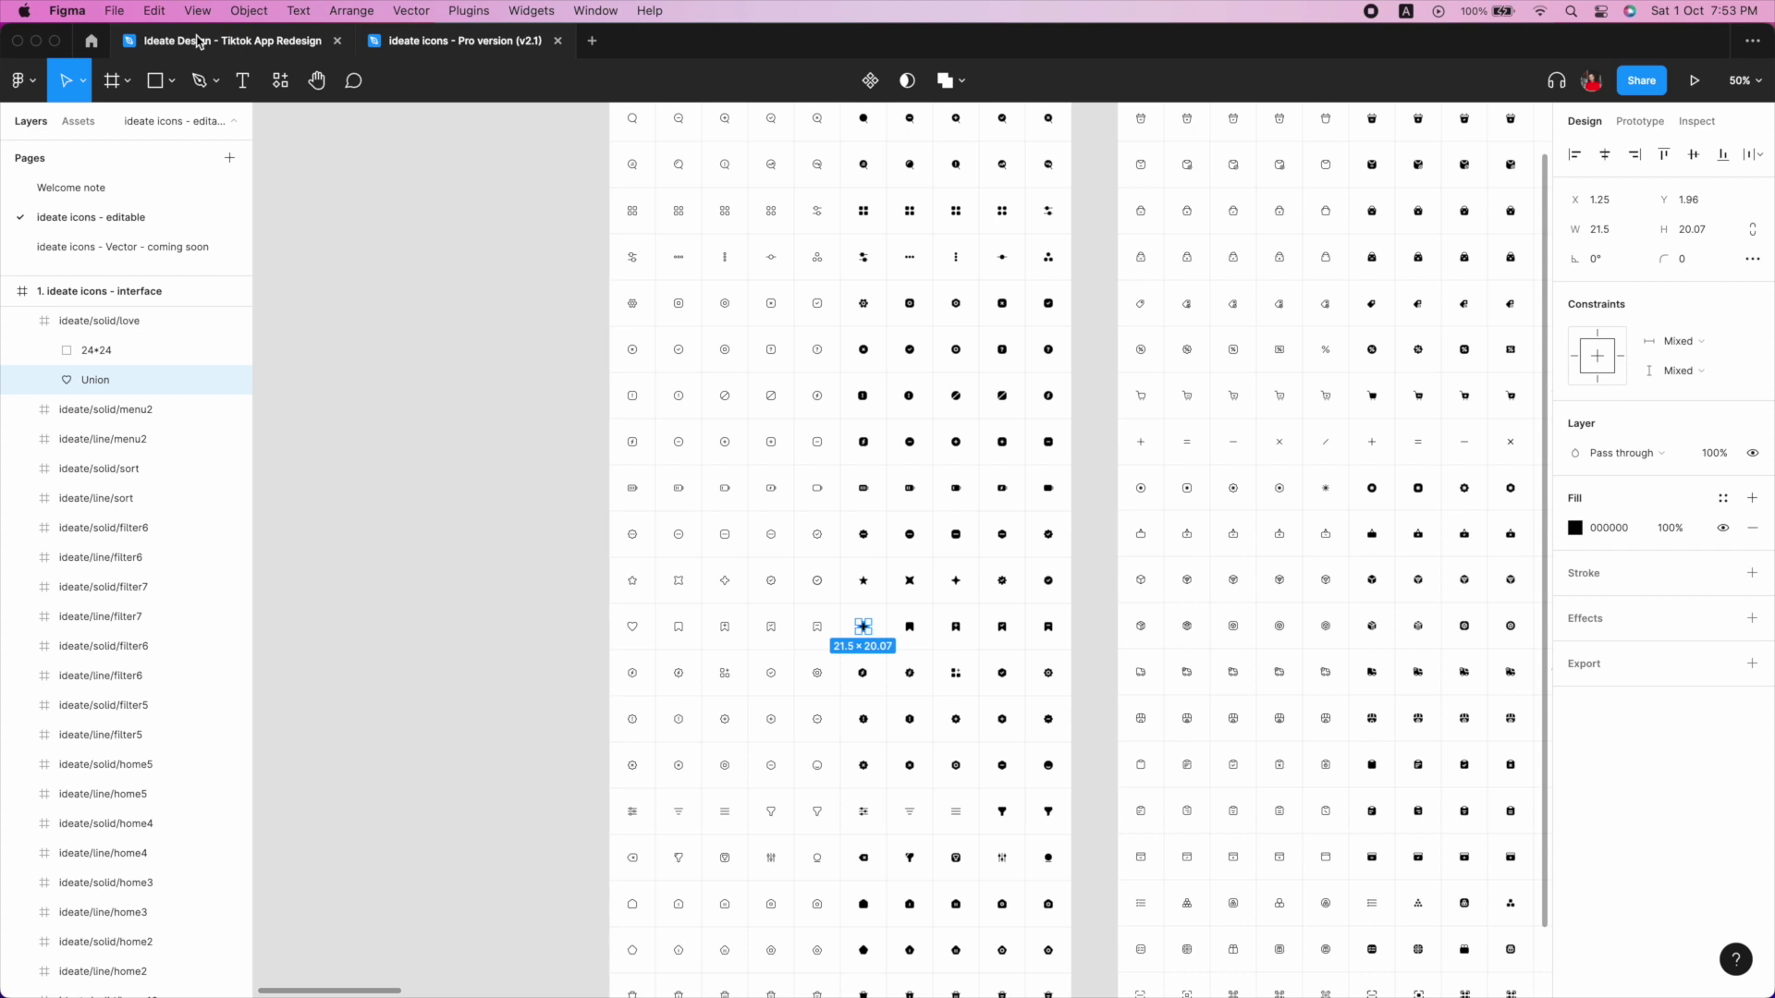
click(231, 40)
click(892, 484)
key(ctrl+v)
drag(688, 176, 997, 636)
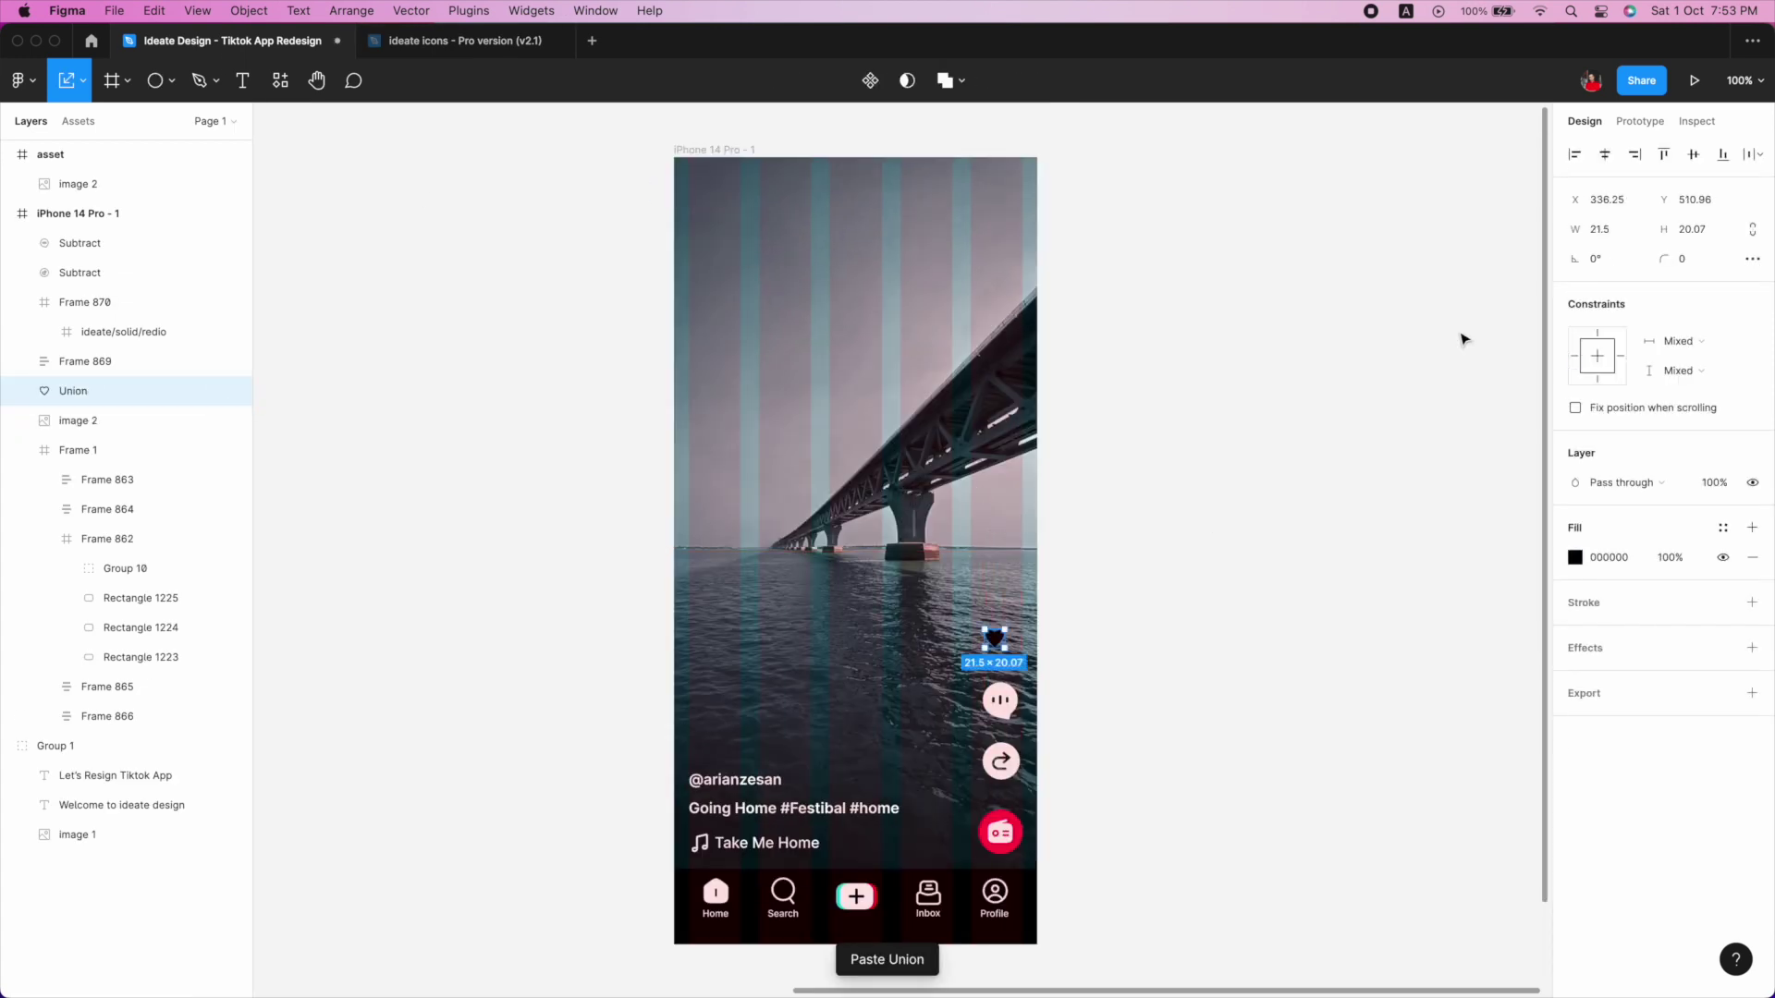
Resize the heart to 42.85×40 and nudge it up slightly
drag(1657, 235, 1681, 240)
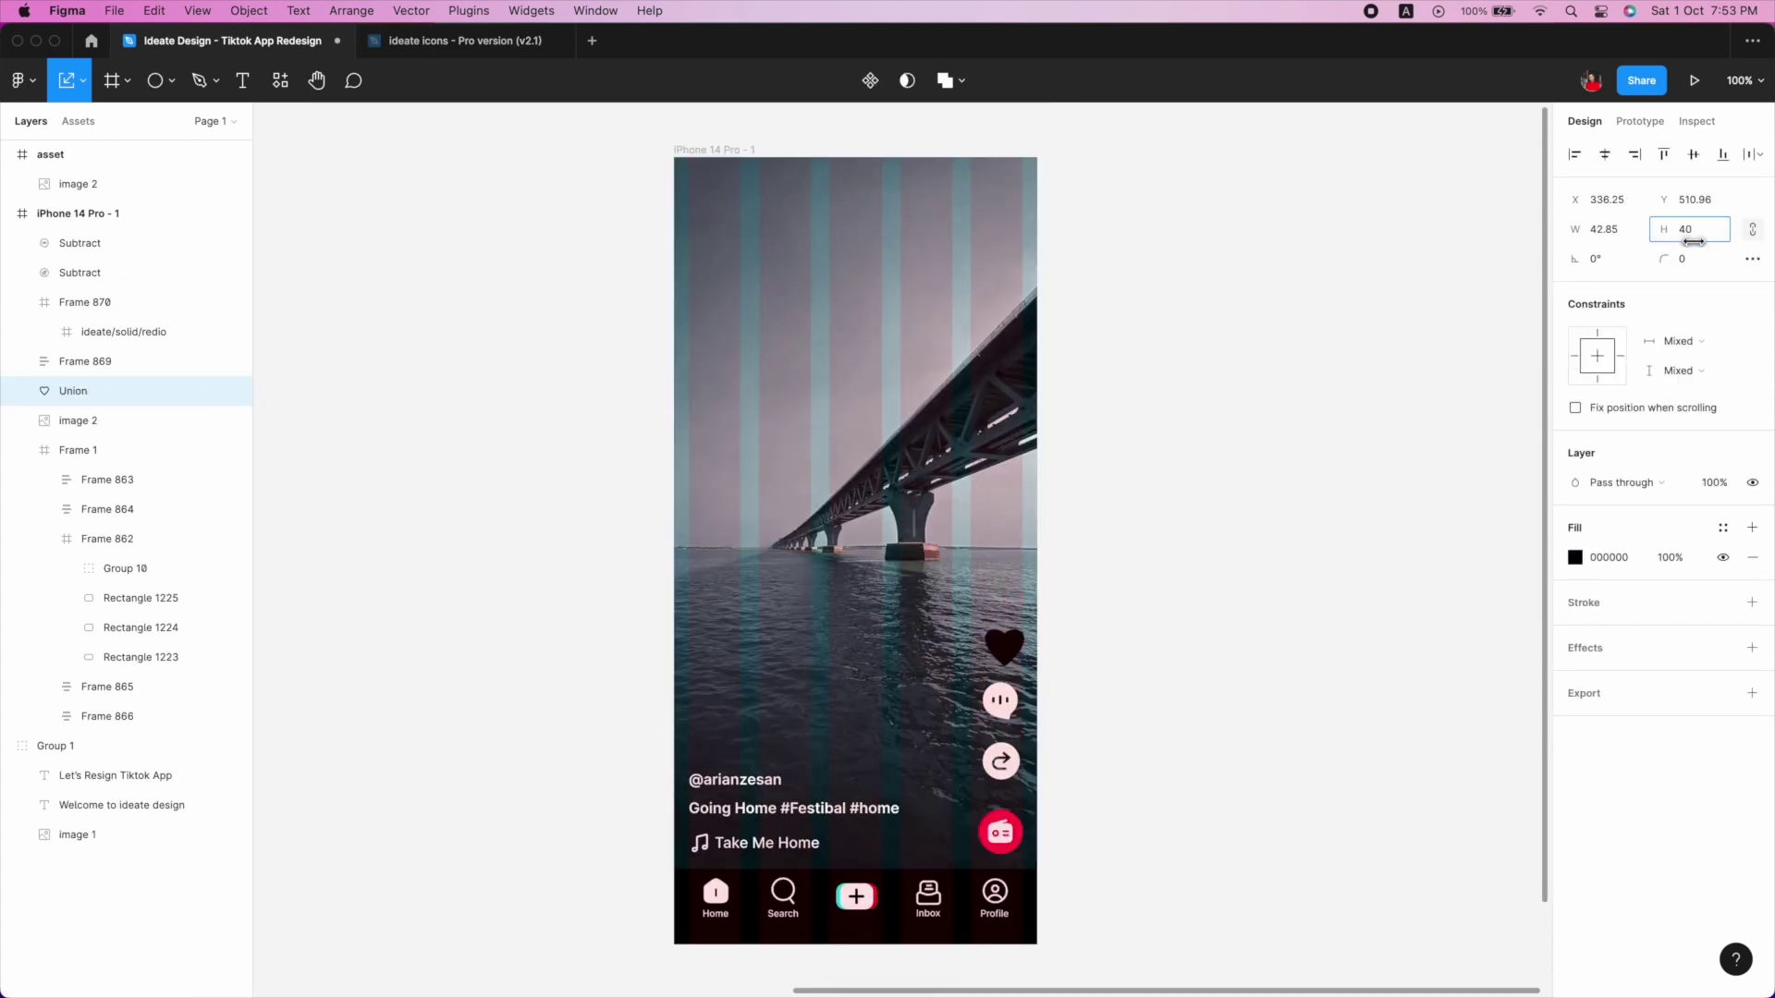
drag(1014, 651, 1015, 644)
click(1149, 622)
scroll(1063, 554, down, 4)
Fill the heart with the White style, align it in the column, and start a text label
click(1001, 487)
click(1725, 533)
click(1613, 727)
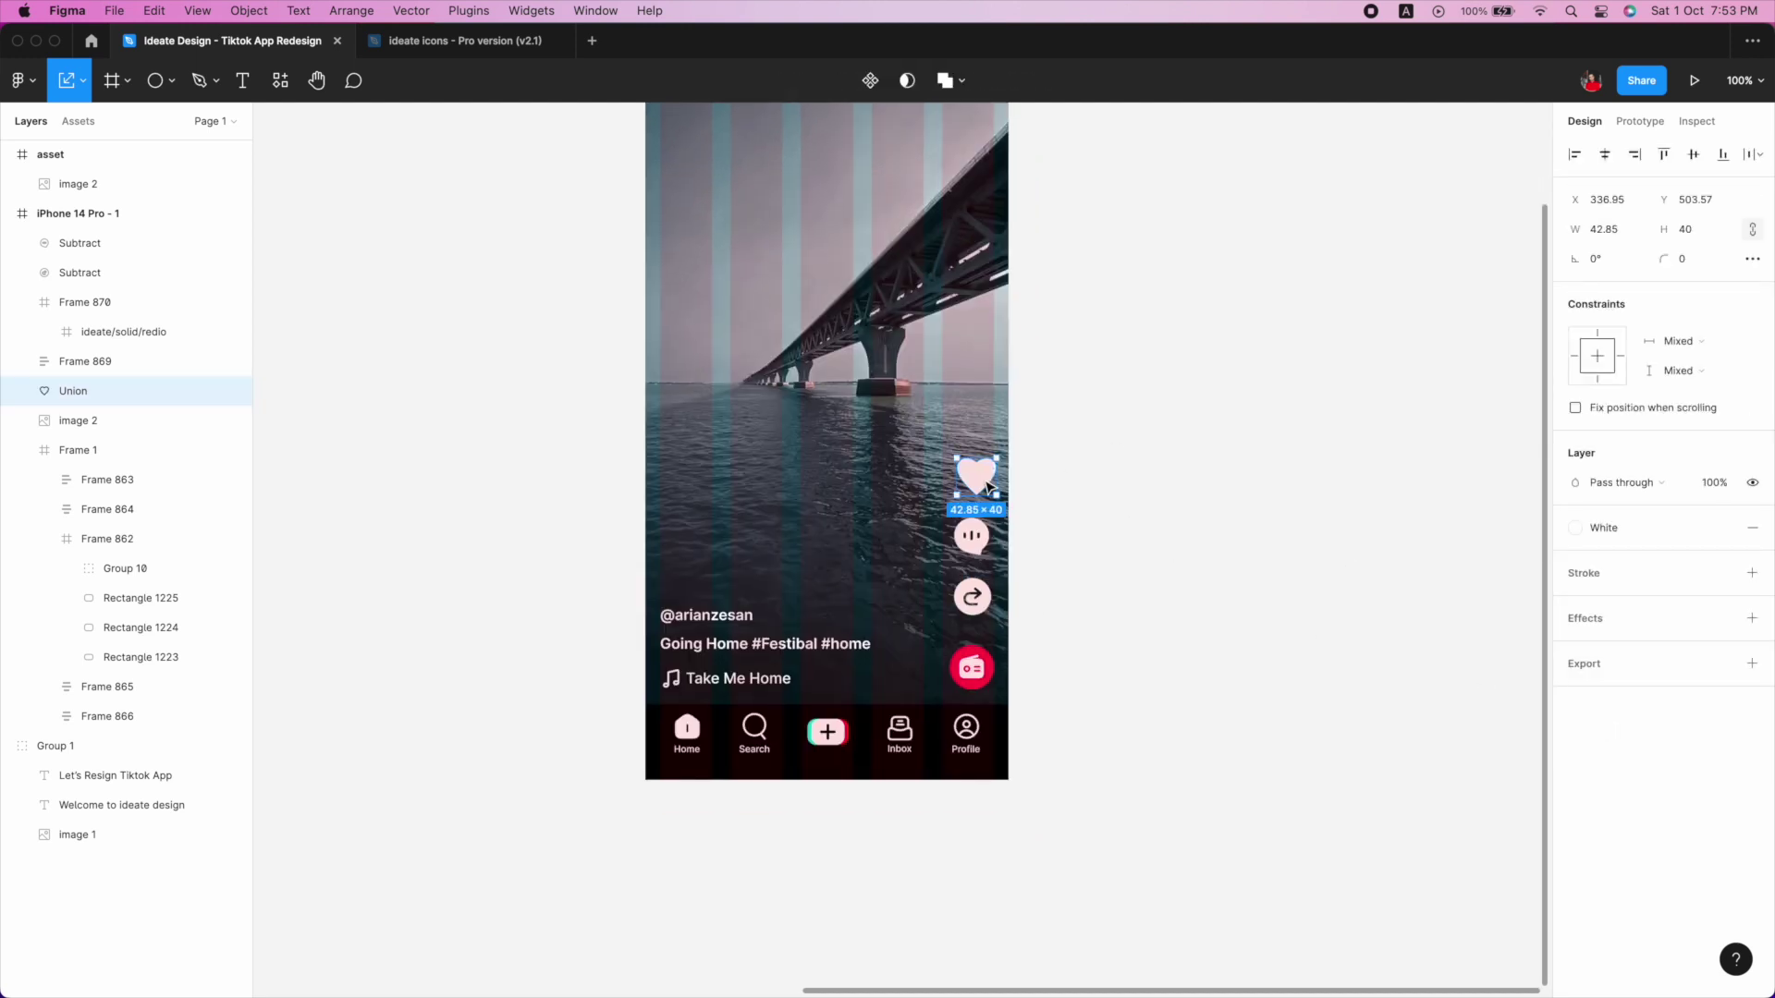
drag(988, 484, 983, 478)
click(1092, 461)
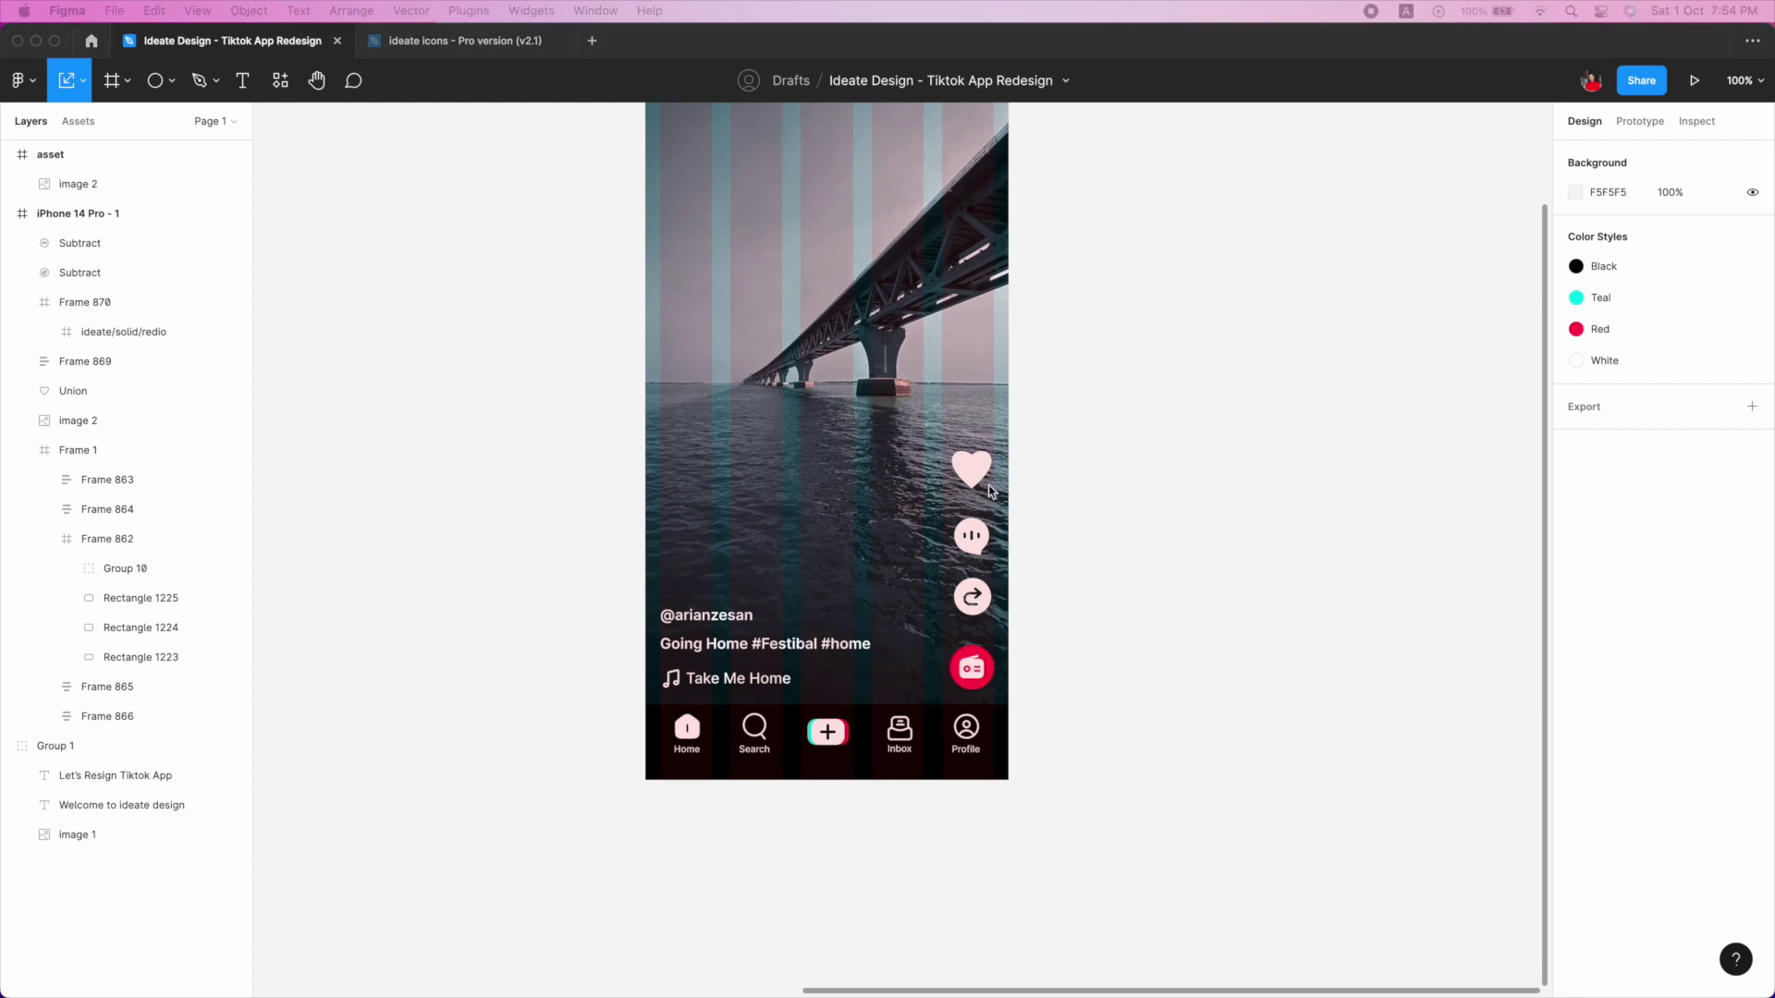
drag(982, 488, 983, 480)
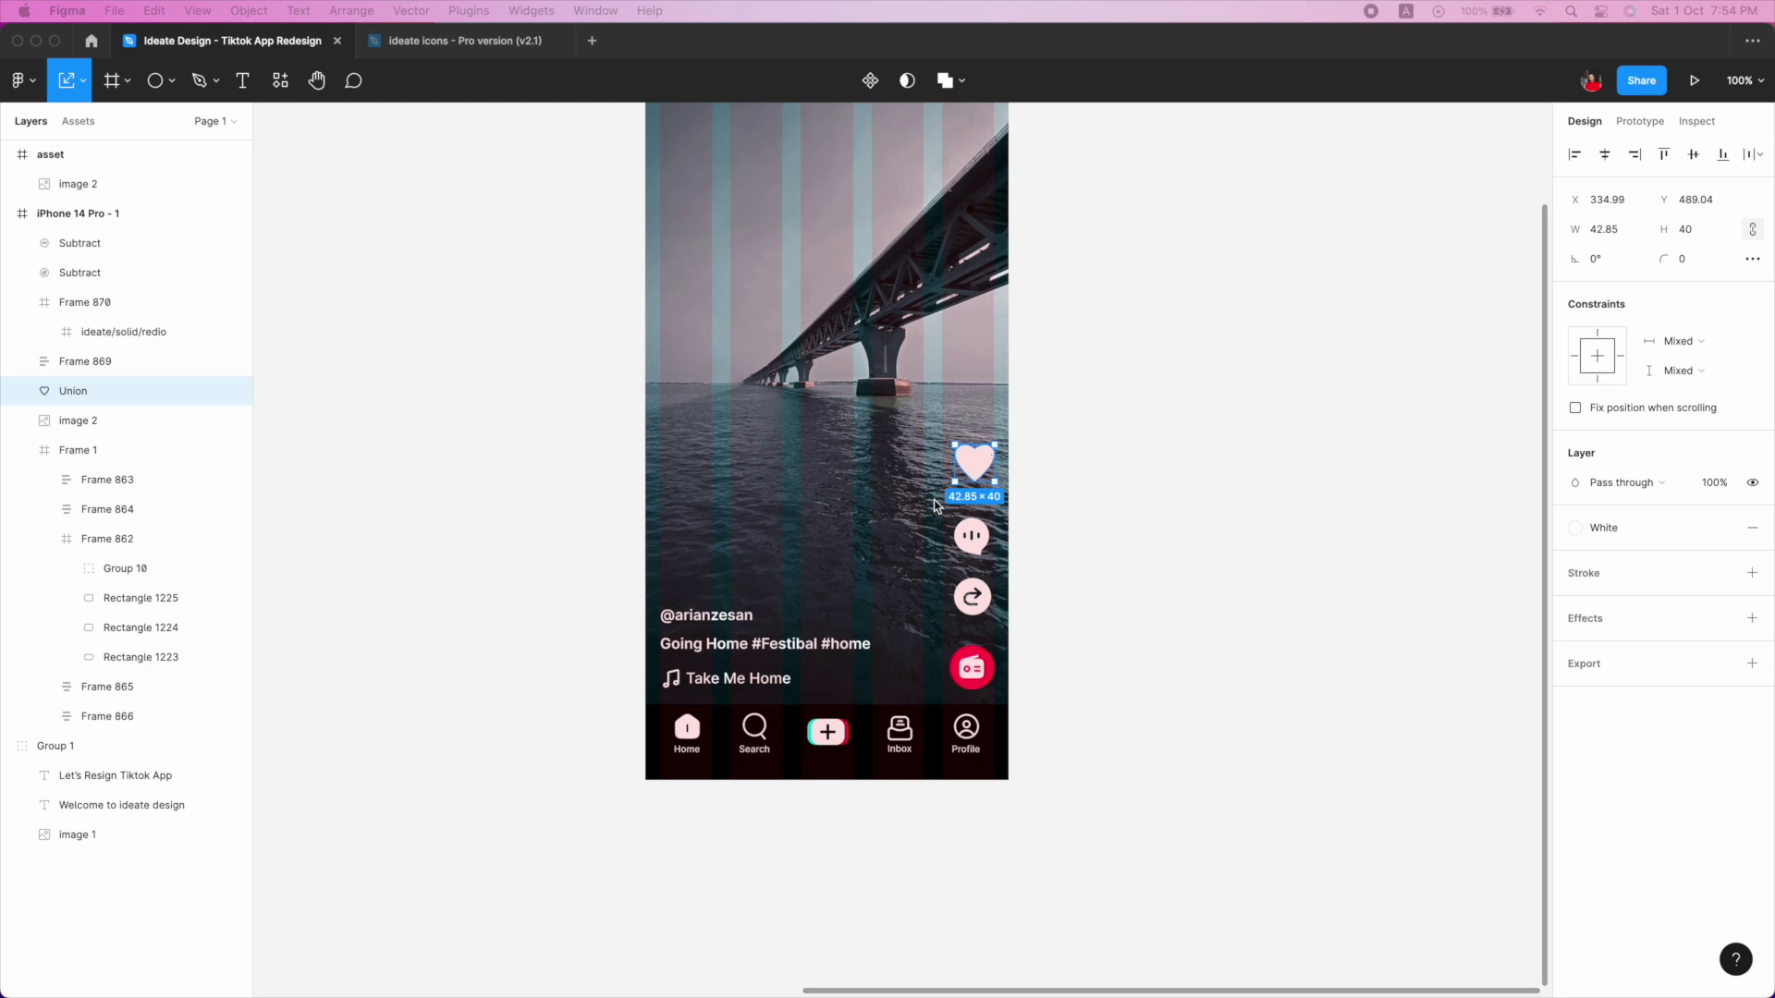
key(t)
click(855, 503)
text(545.6K)
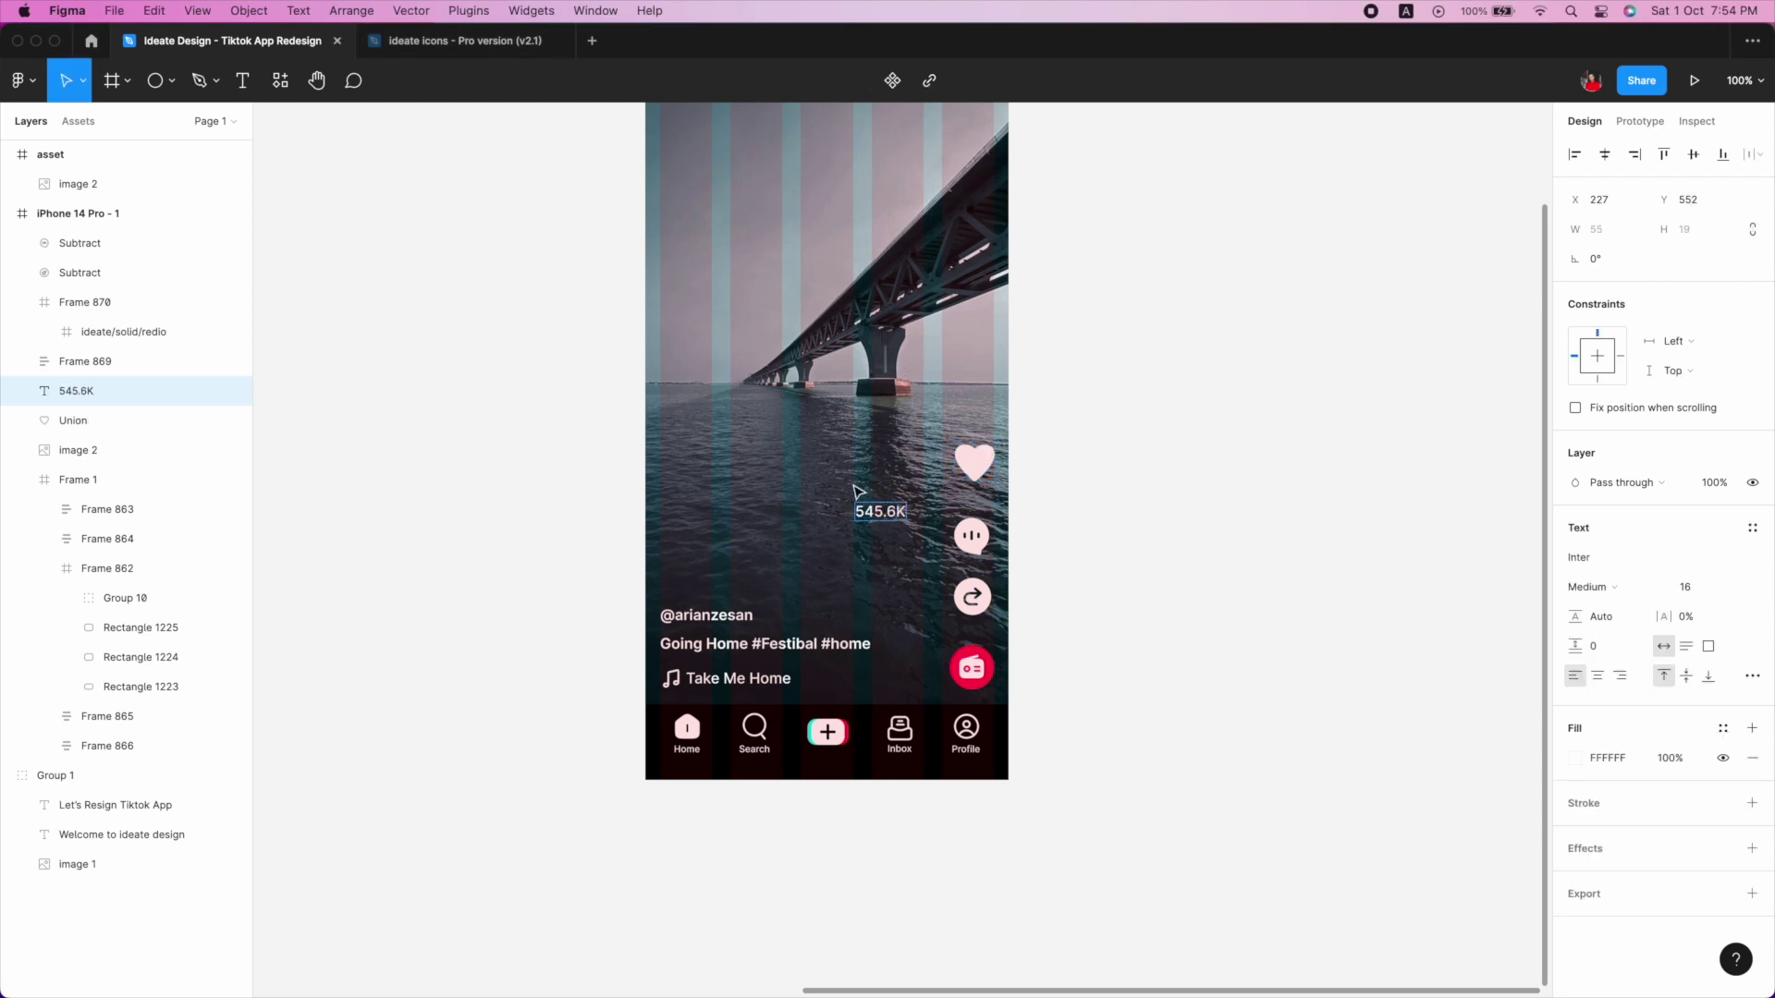
Make the 545.6K label Bold at 10 px and move it under the heart
click(1590, 587)
click(1614, 628)
click(1684, 587)
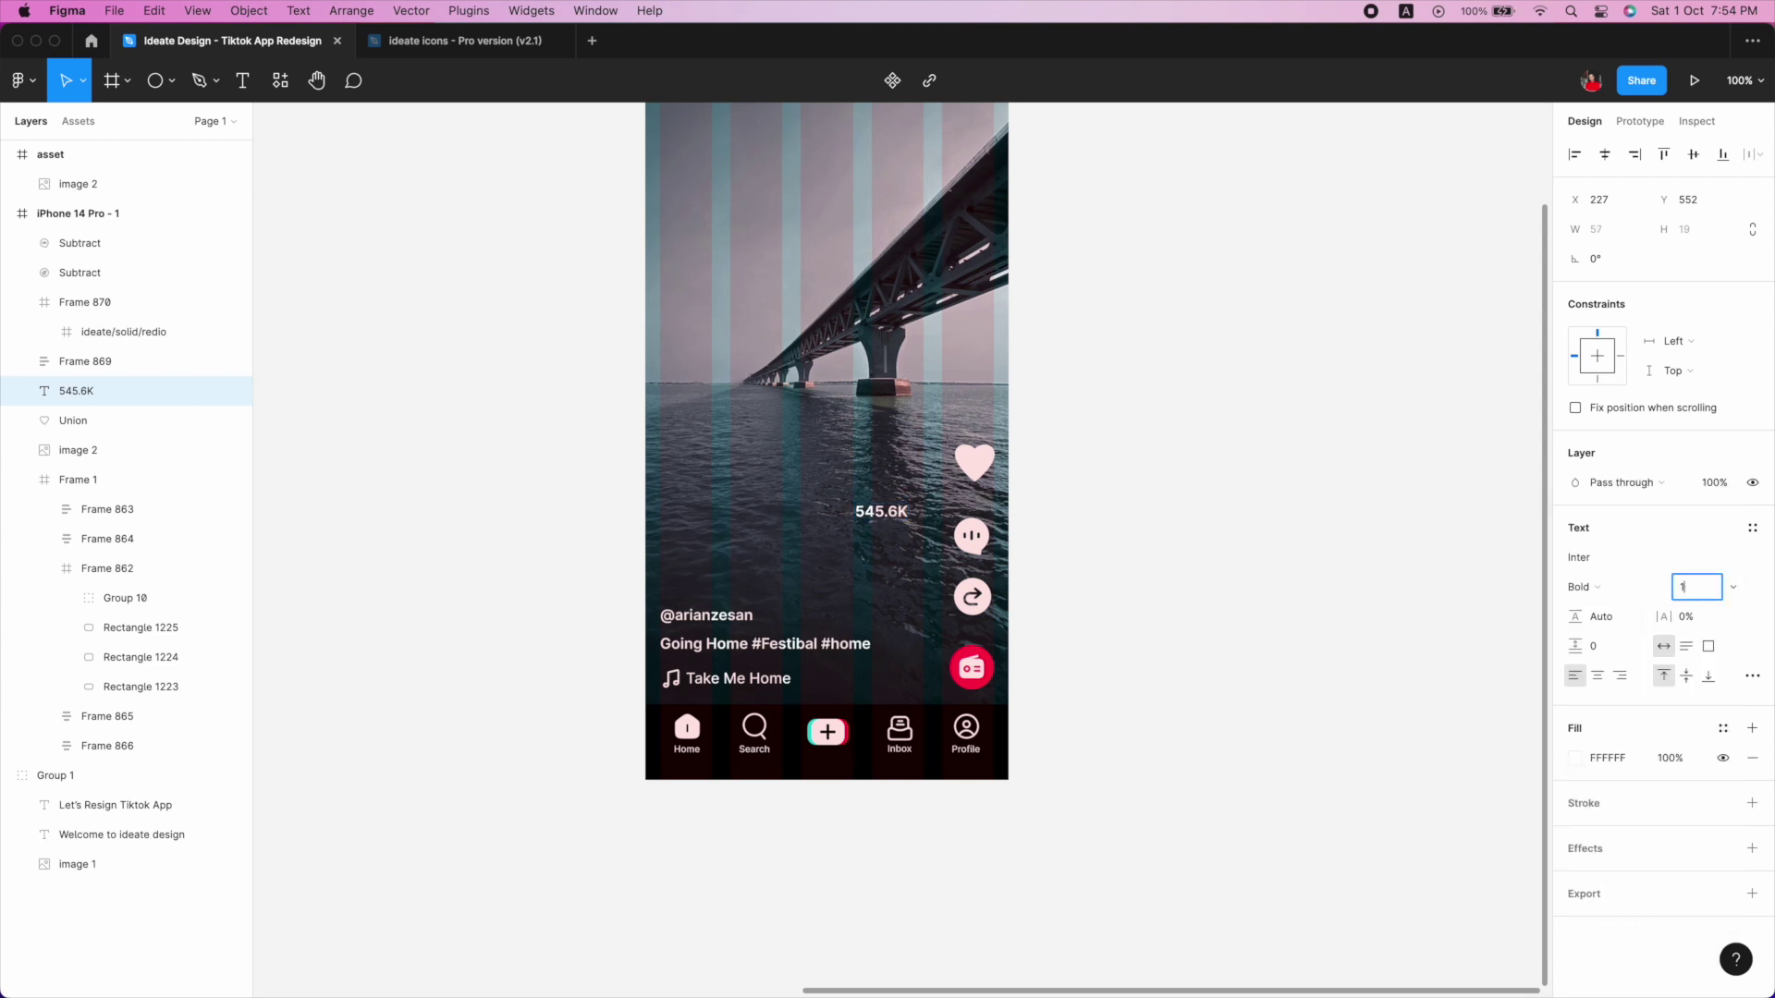
key(Return)
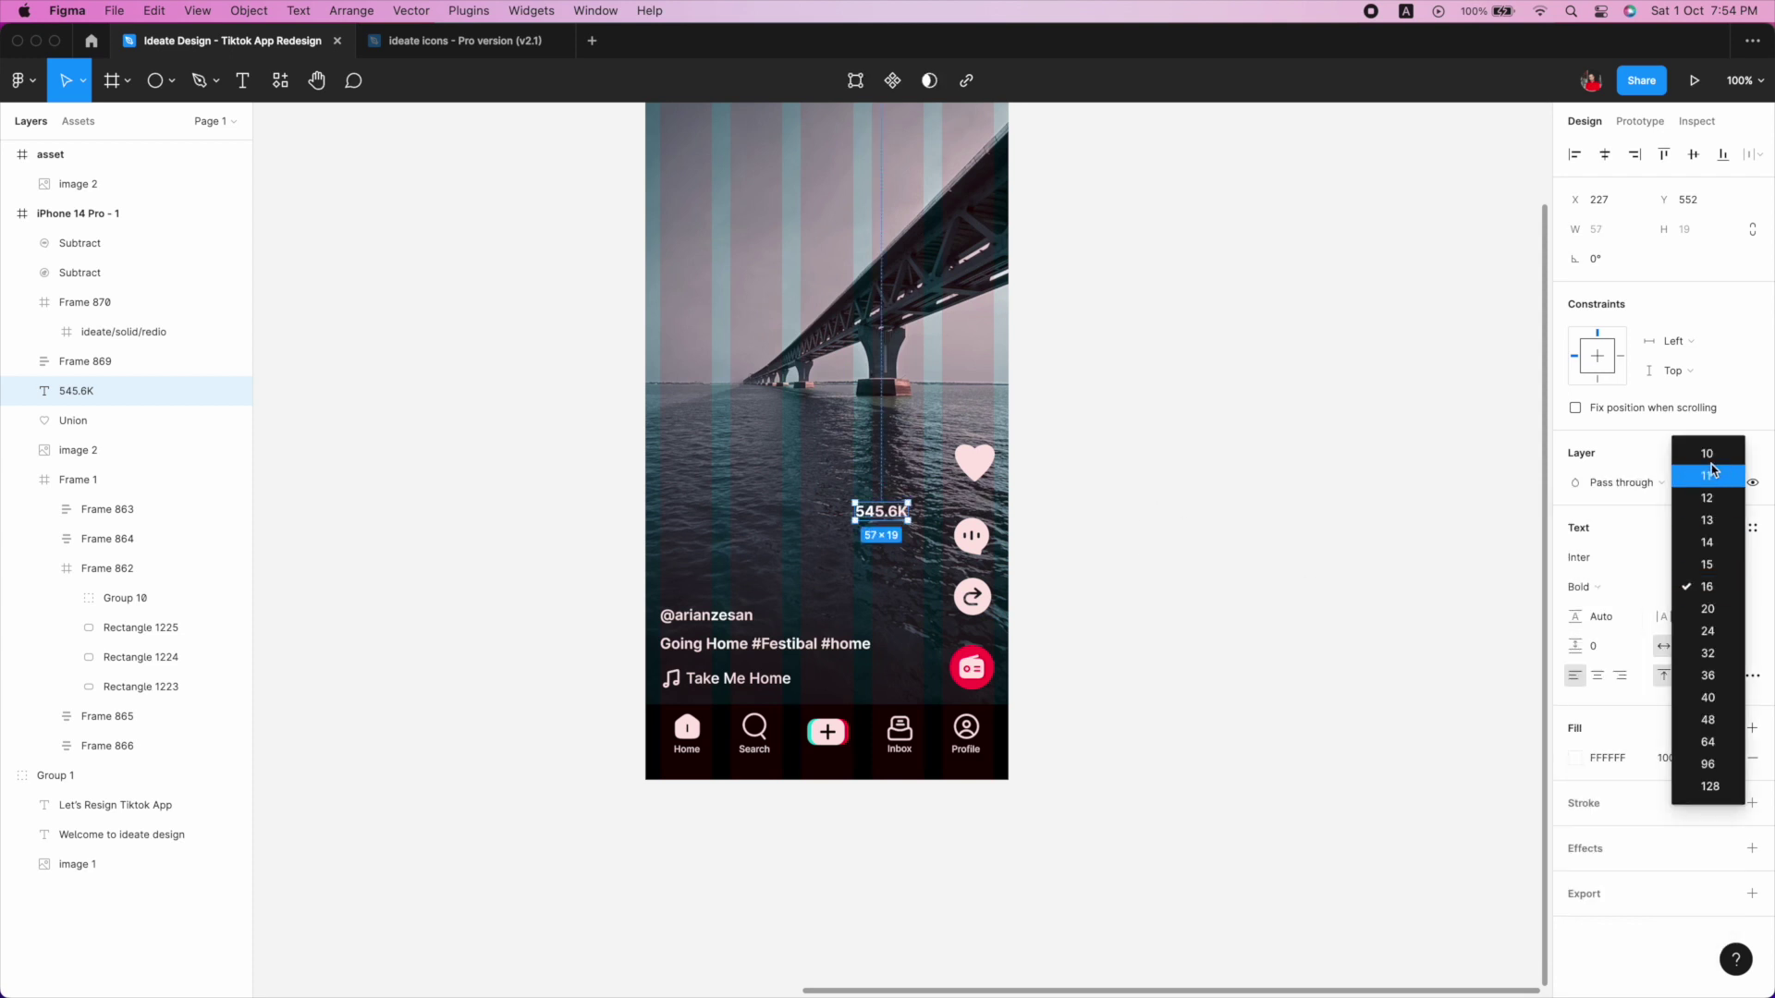
drag(876, 516, 971, 490)
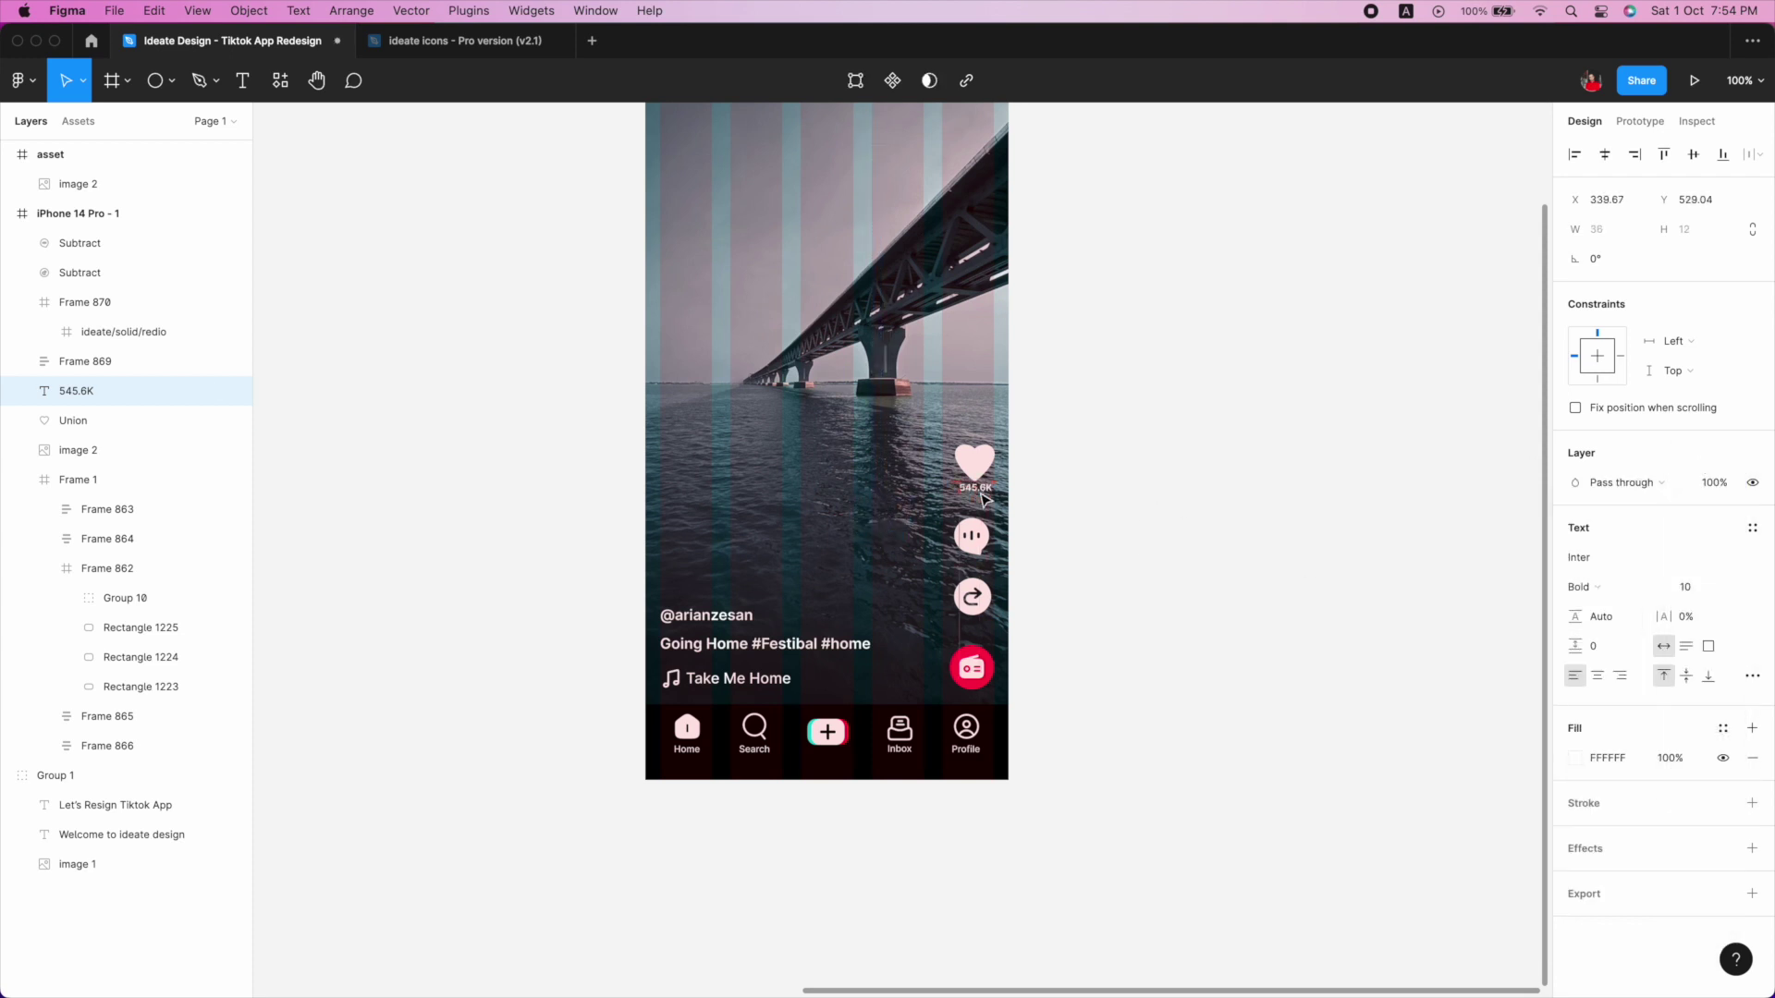
Wrap the heart and its count in a tight auto layout and hide the layout grid
shift+click(973, 465)
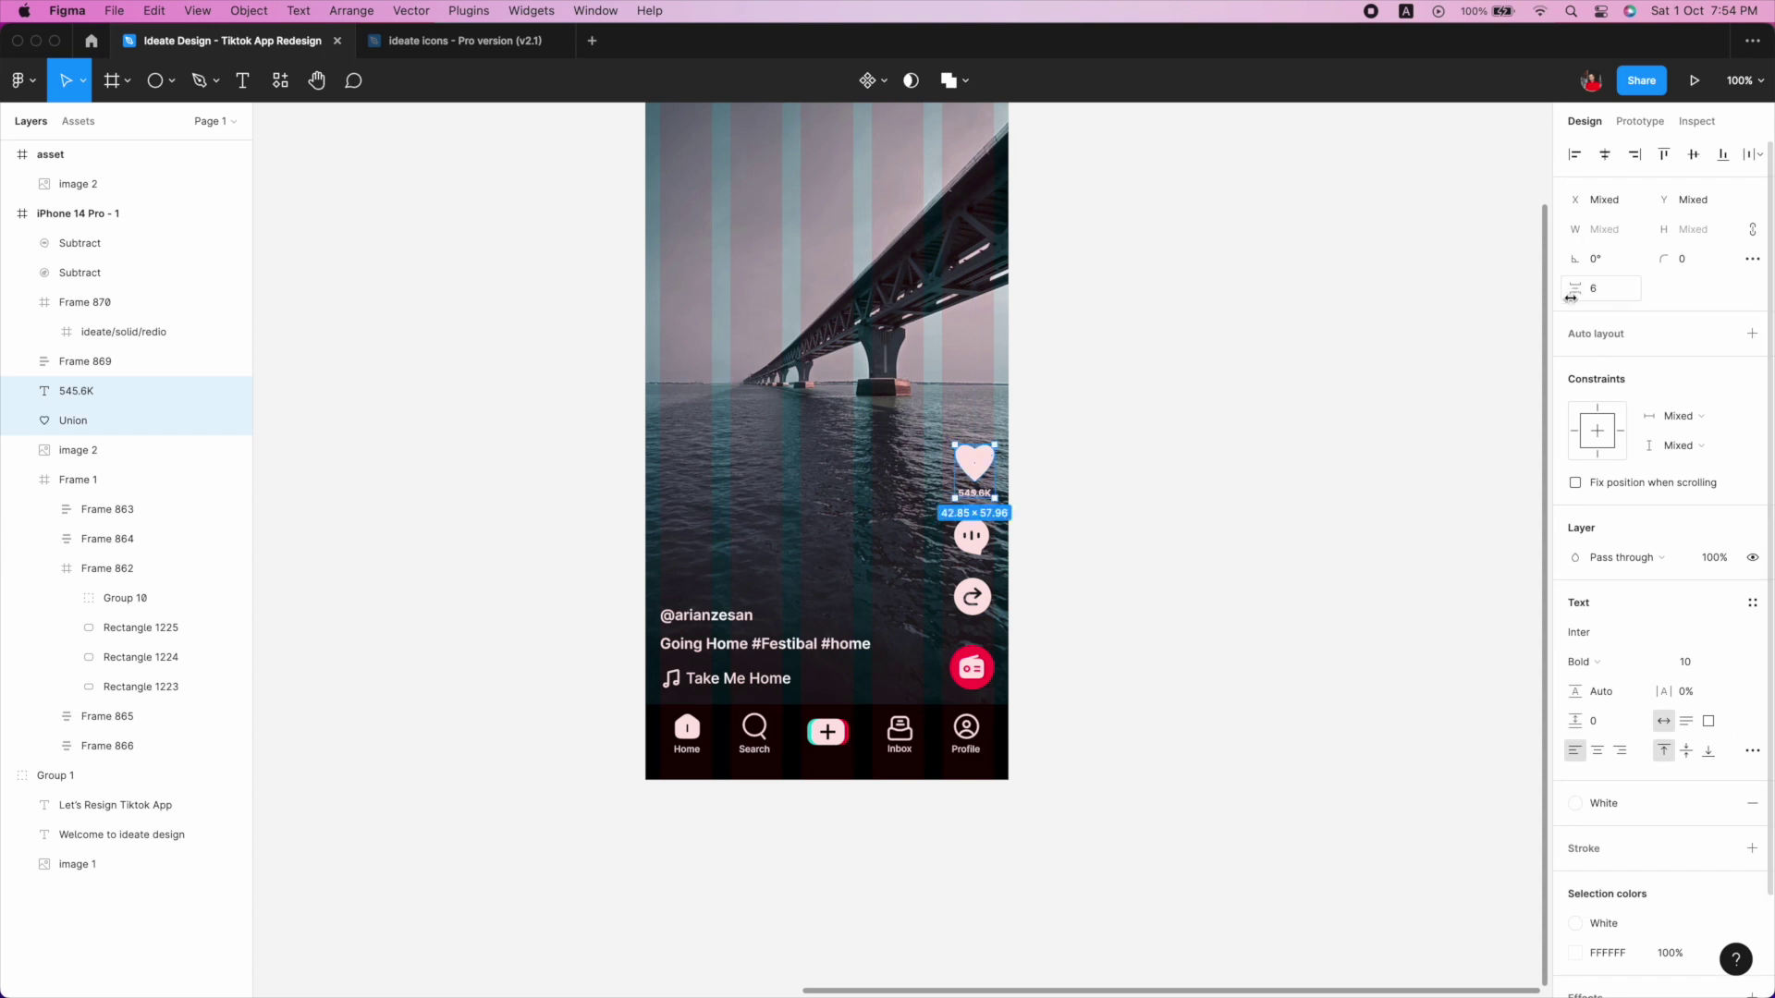
key(shift+a)
drag(1575, 456, 1570, 456)
scroll(674, 222, up, 3)
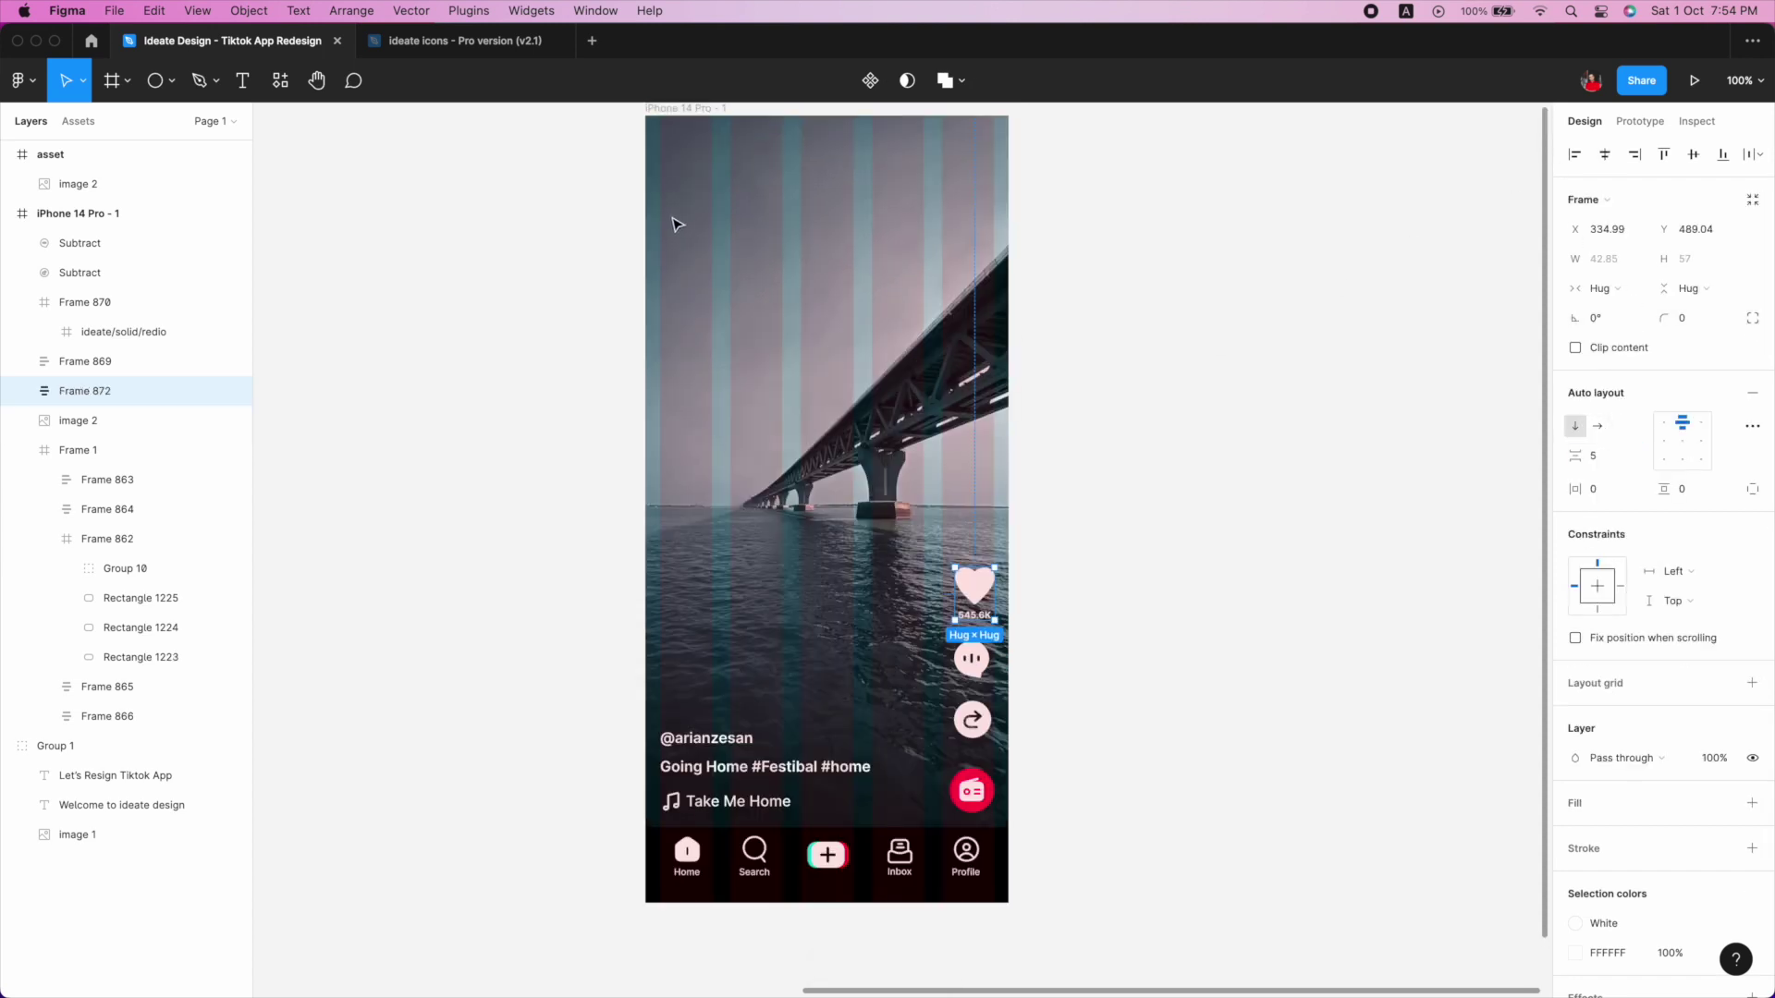
key(Escape)
click(1722, 435)
click(973, 623)
drag(973, 622, 972, 596)
Copy the 545.6K count under the chat icon and wrap them in an auto layout
double_click(974, 615)
key(ctrl+c)
click(876, 677)
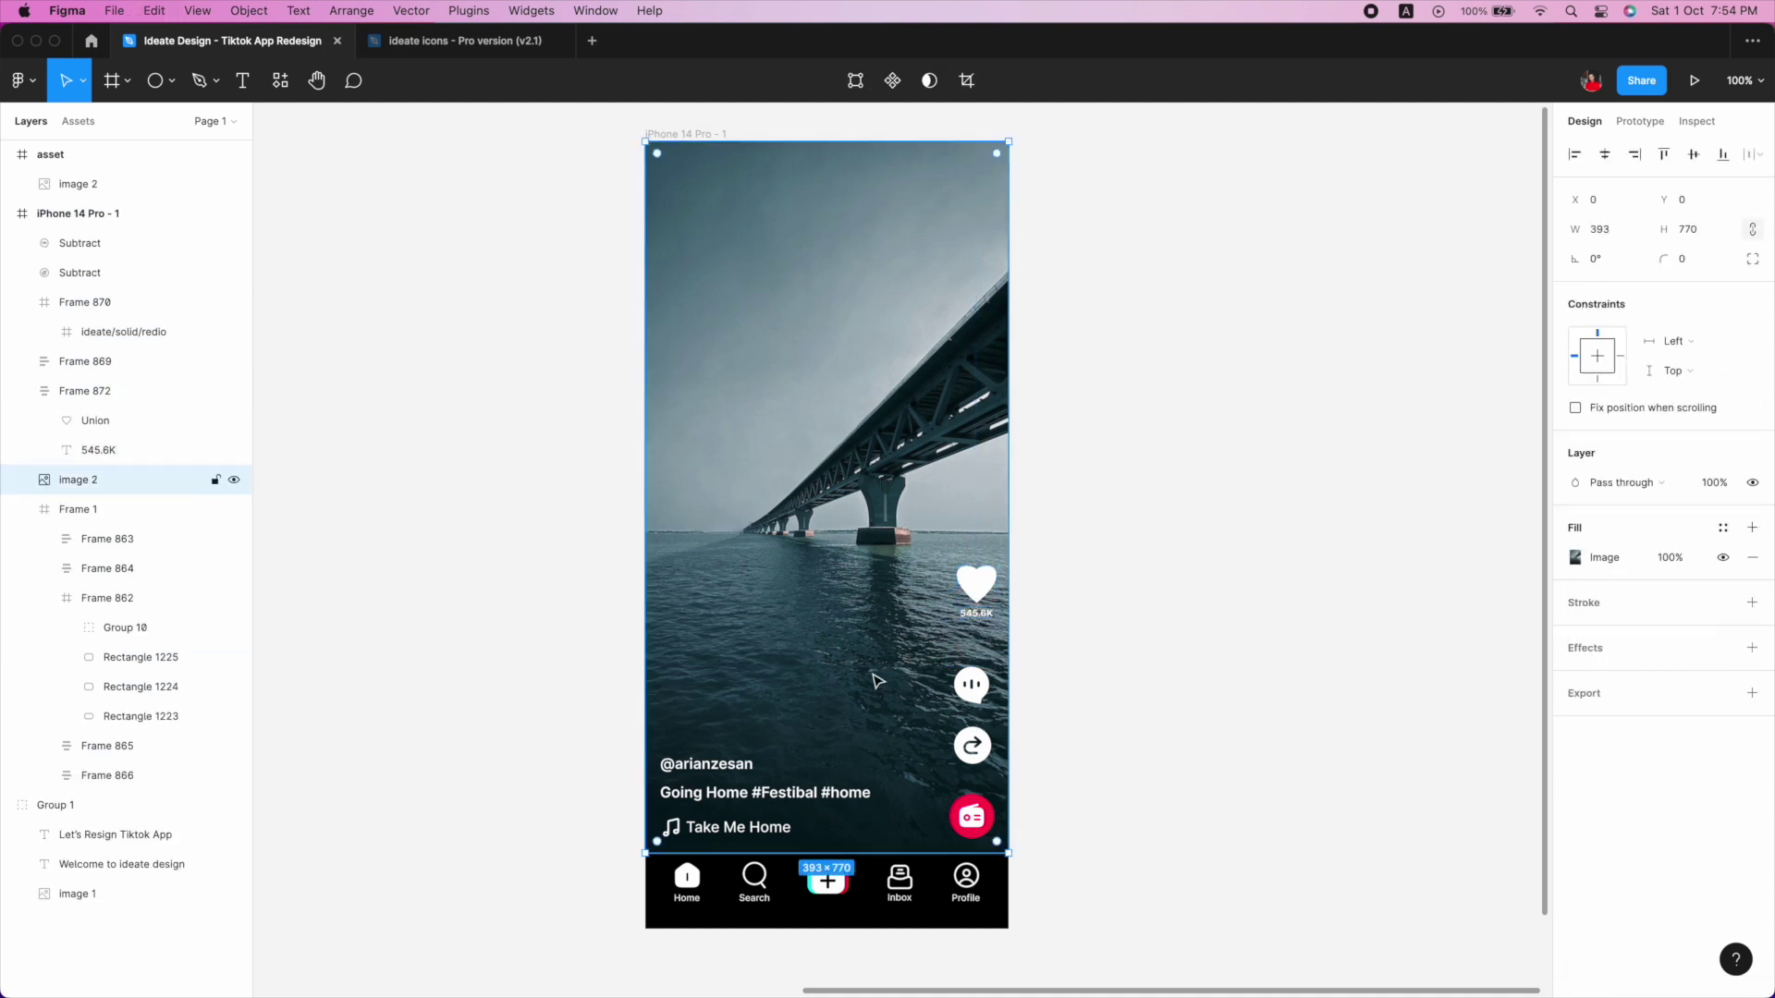
key(ctrl+v)
drag(656, 194, 951, 710)
shift+click(952, 685)
key(shift+a)
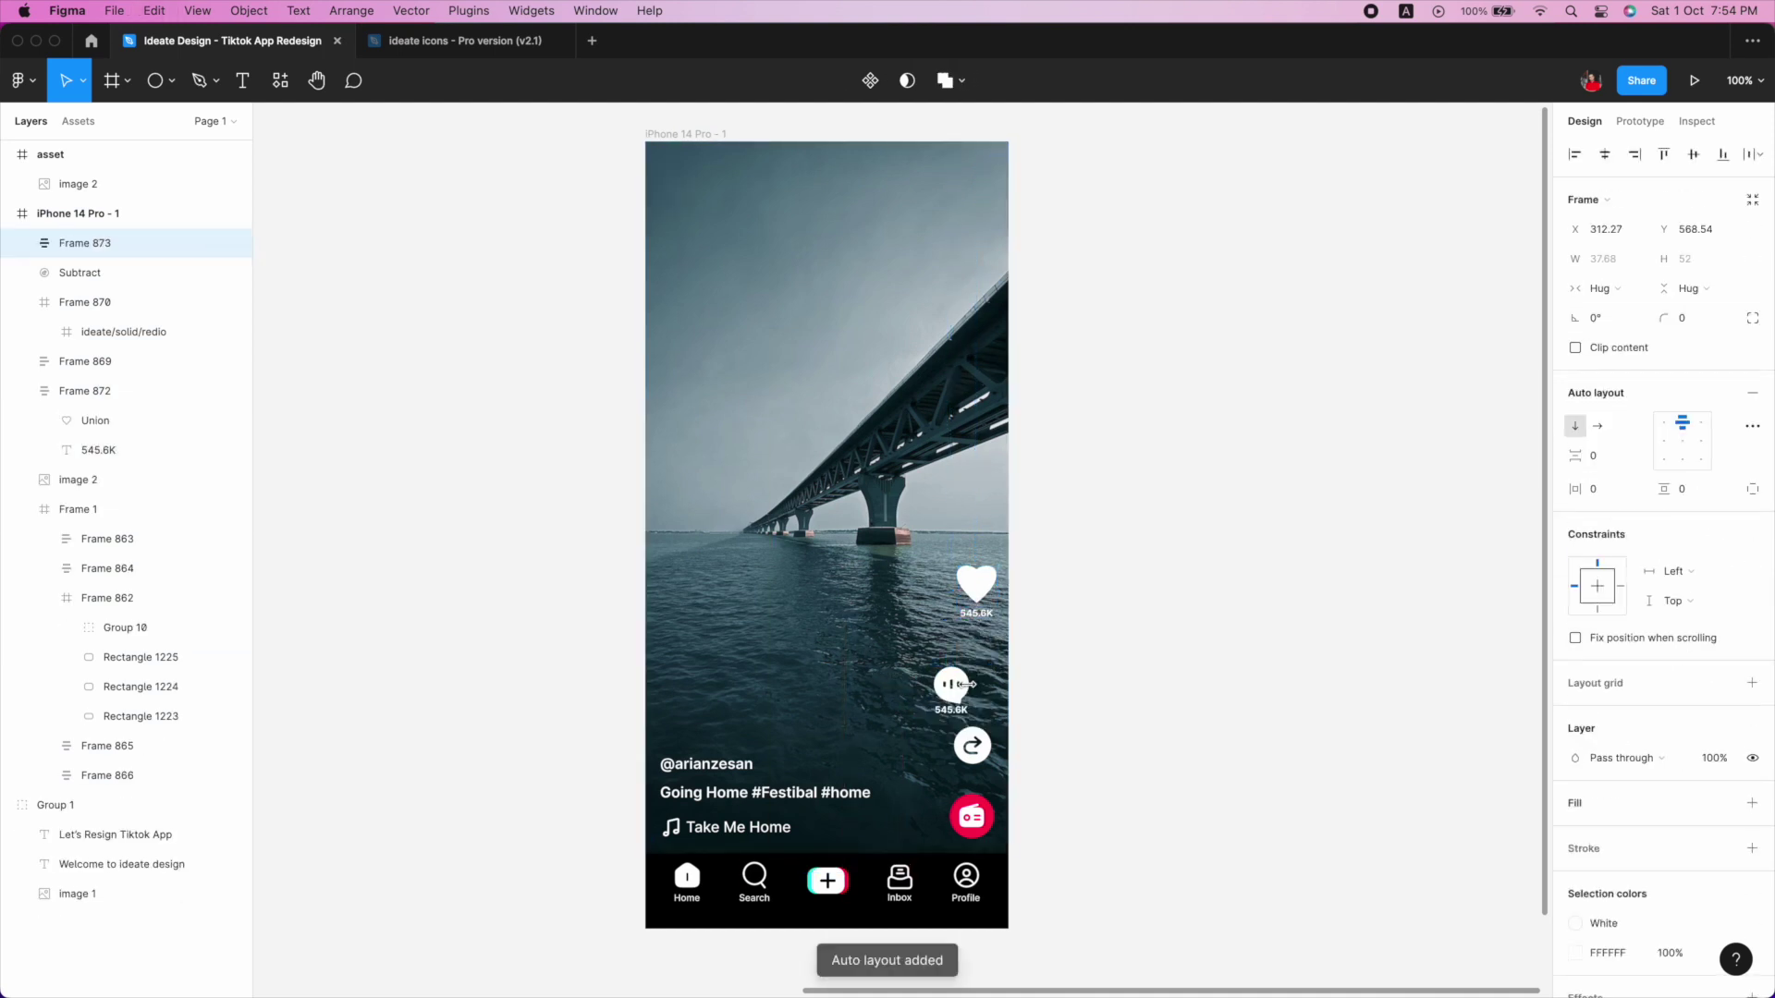
drag(1575, 457, 1572, 460)
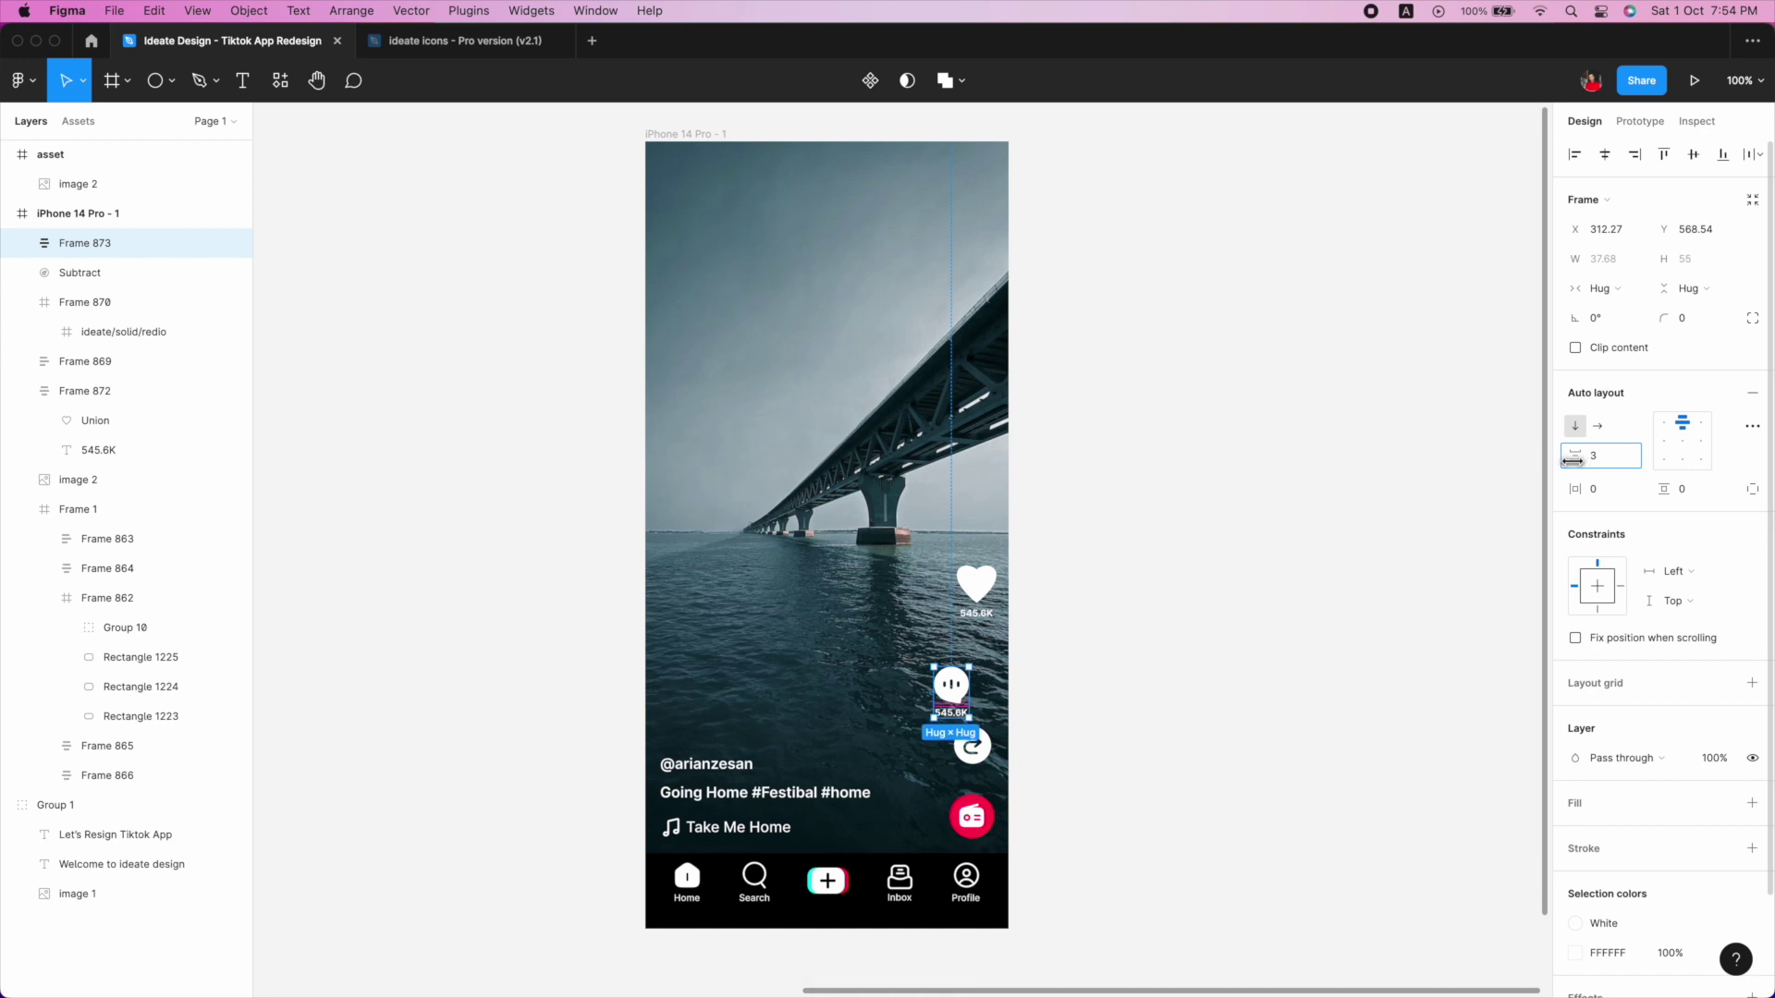
Pair a share icon copy with a 545.6K count in auto layout and delete the old share icon
drag(971, 746, 826, 592)
key(ctrl+v)
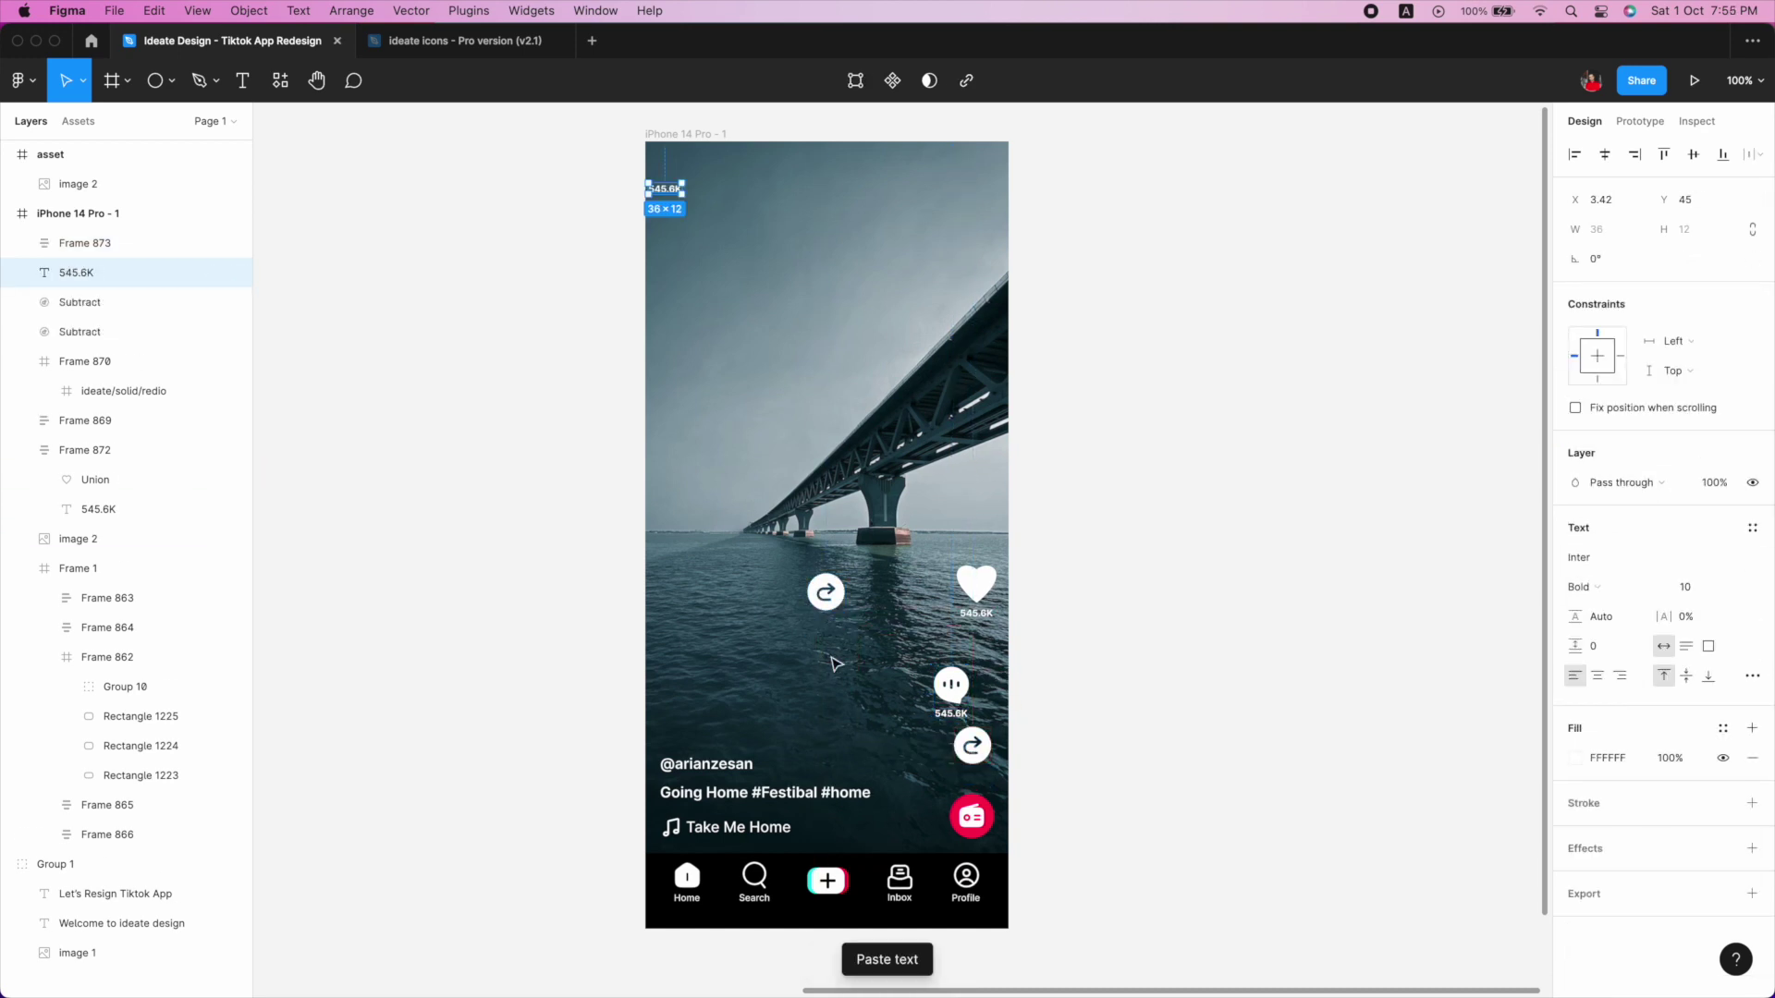
drag(658, 196, 819, 625)
shift+click(826, 592)
key(shift+a)
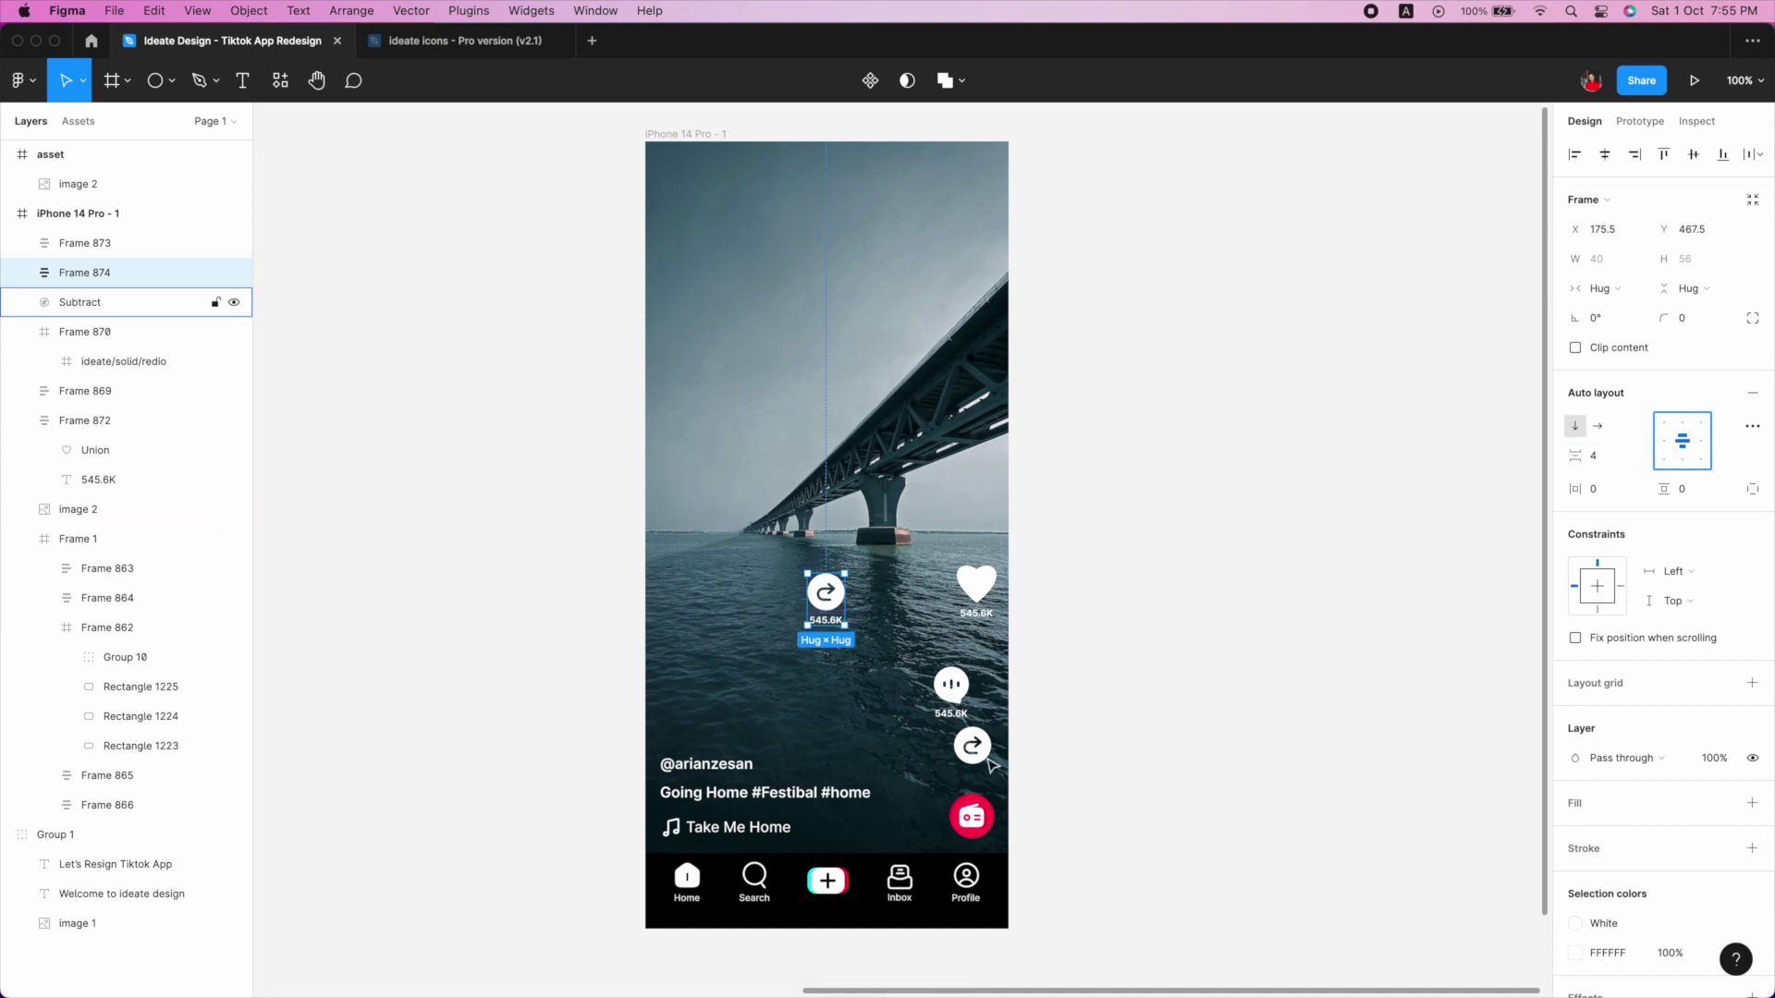
click(83, 303)
key(Delete)
Stack heart, chat and share groups into a centred auto-layout column with 24 spacing
drag(968, 717, 991, 684)
click(985, 601)
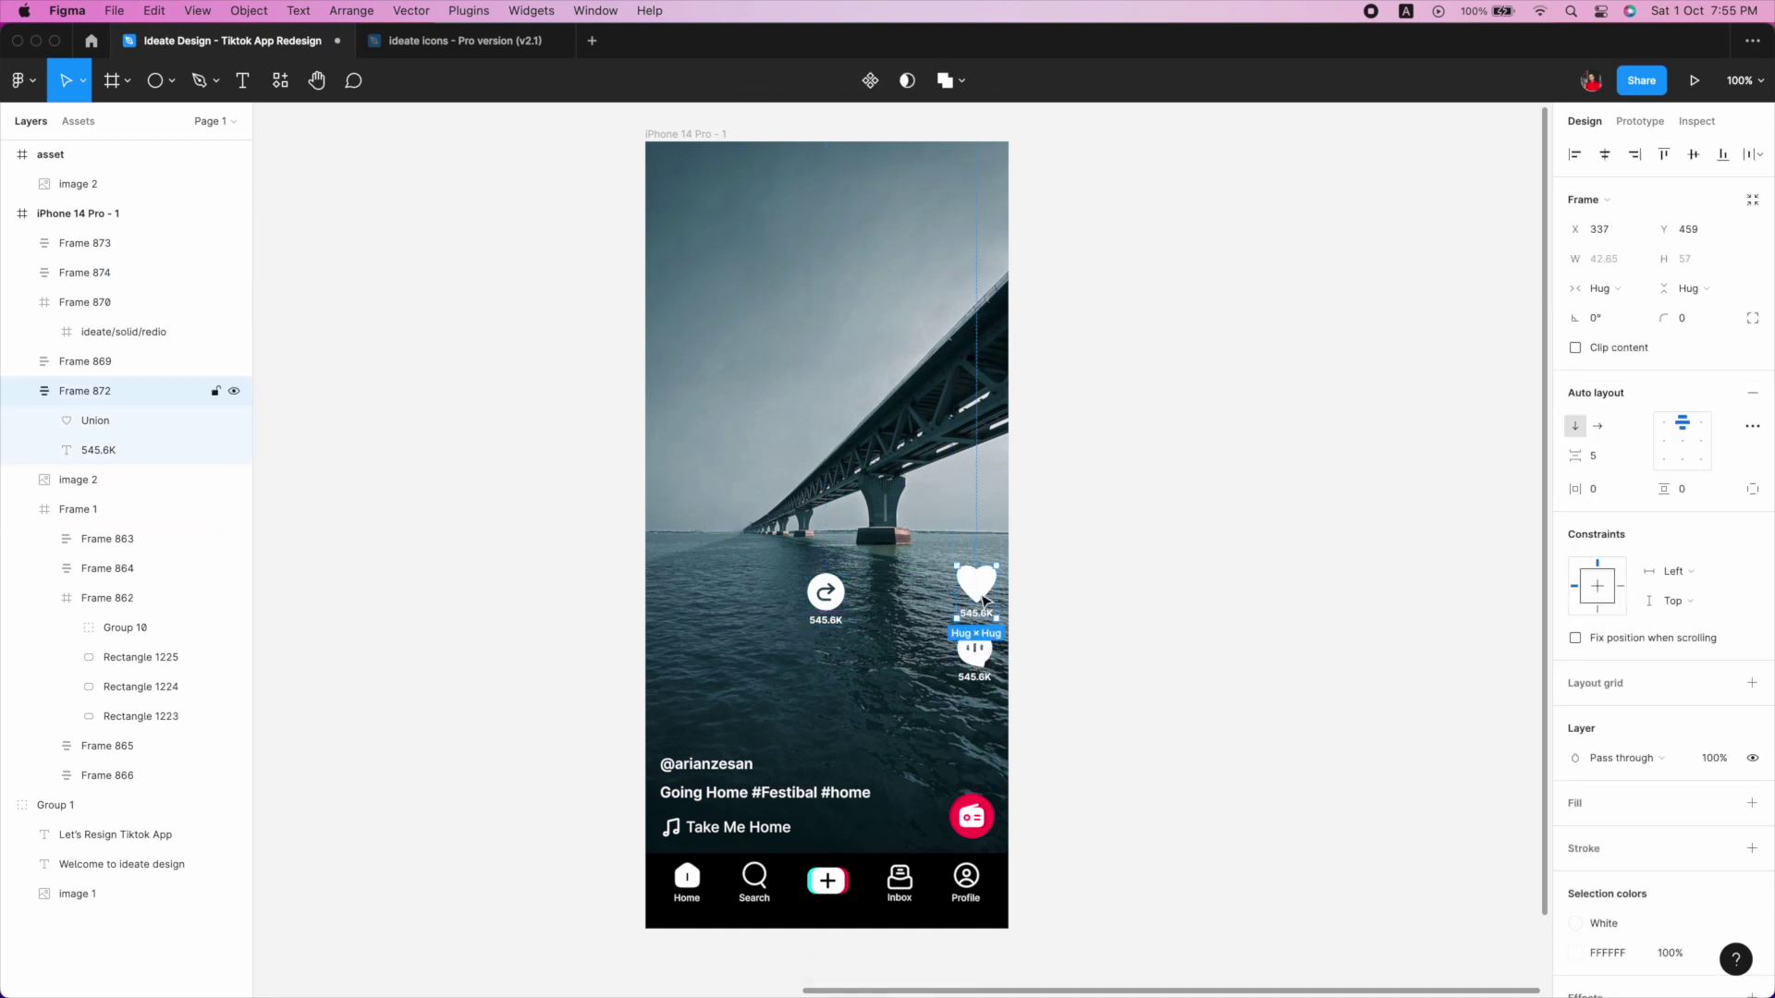
drag(1576, 455, 1565, 462)
click(84, 273)
drag(825, 597, 980, 768)
key(shift+a)
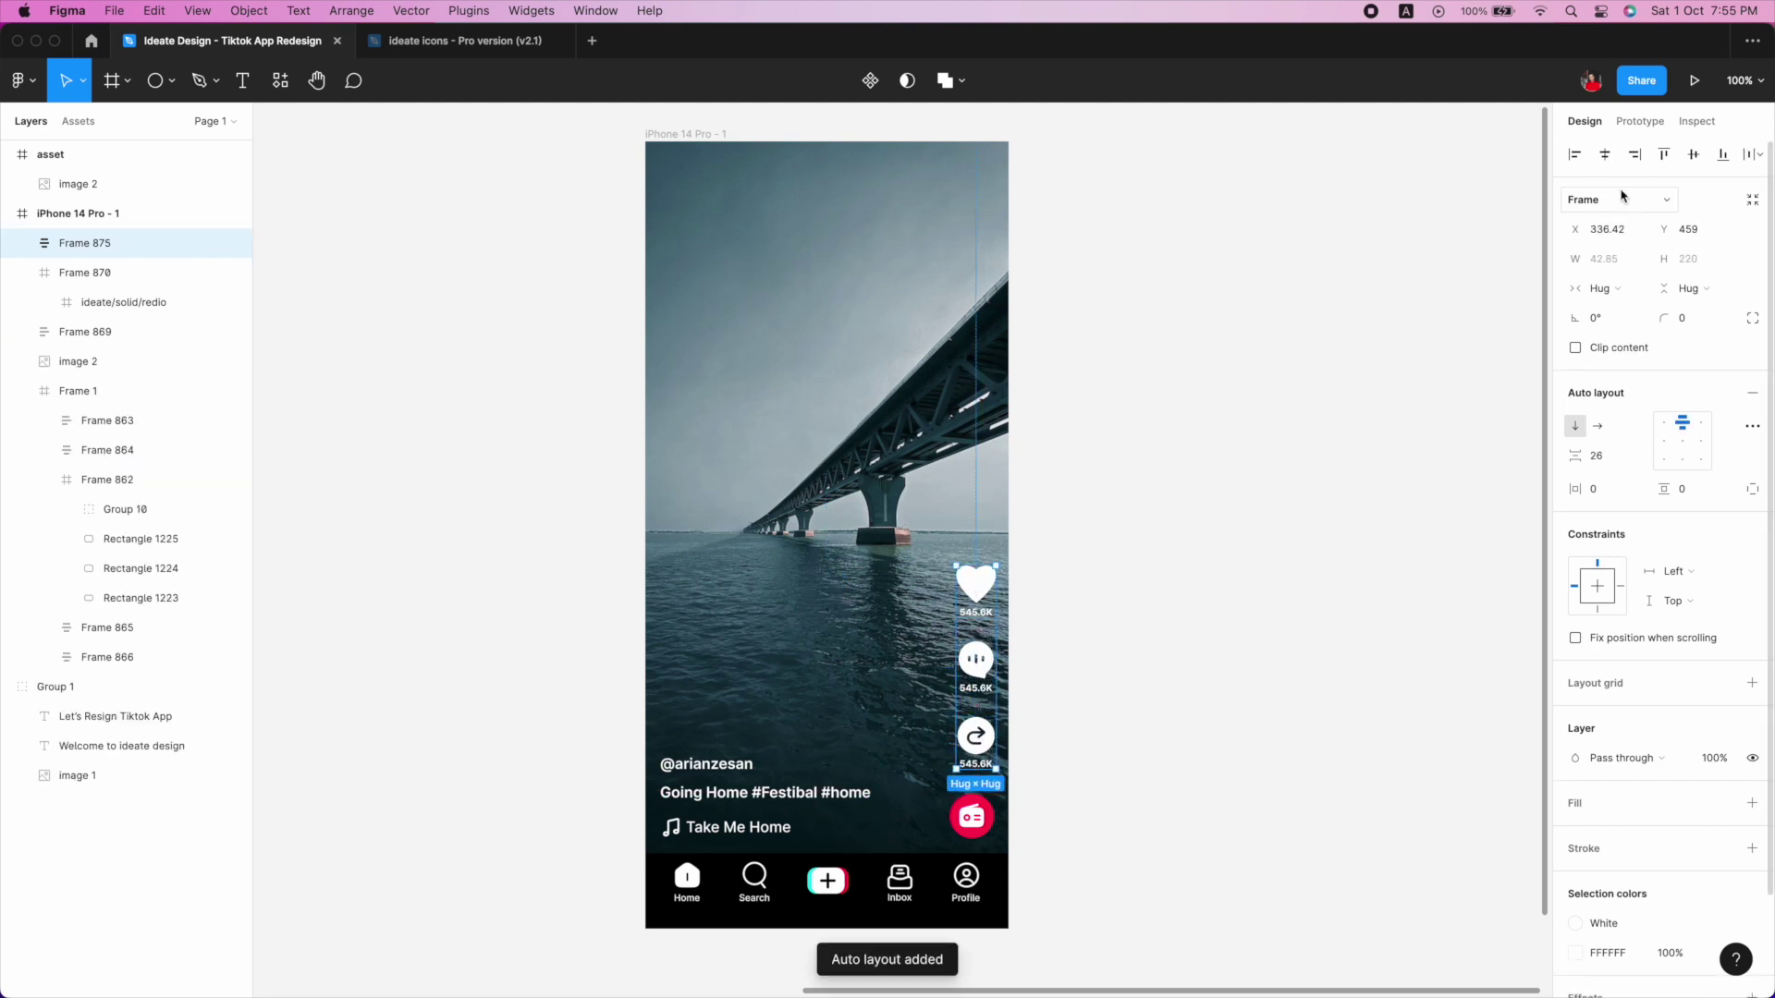
click(1683, 441)
drag(1576, 456, 1565, 460)
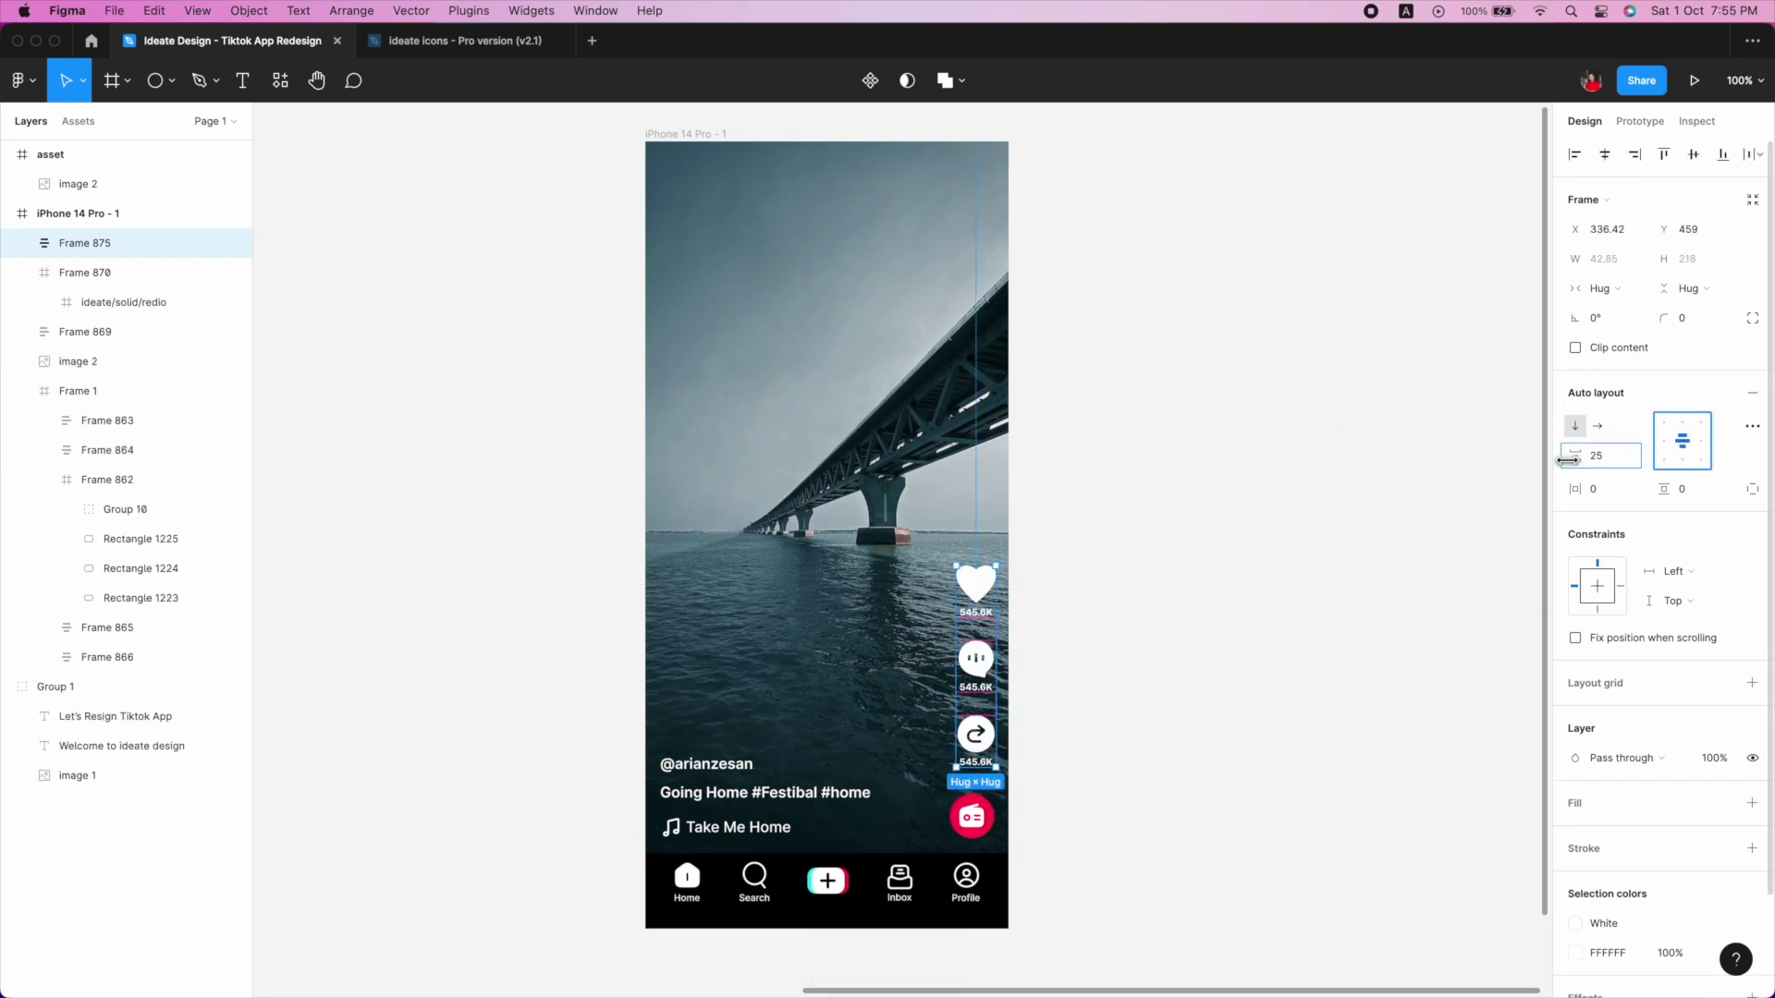
shift+click(92, 273)
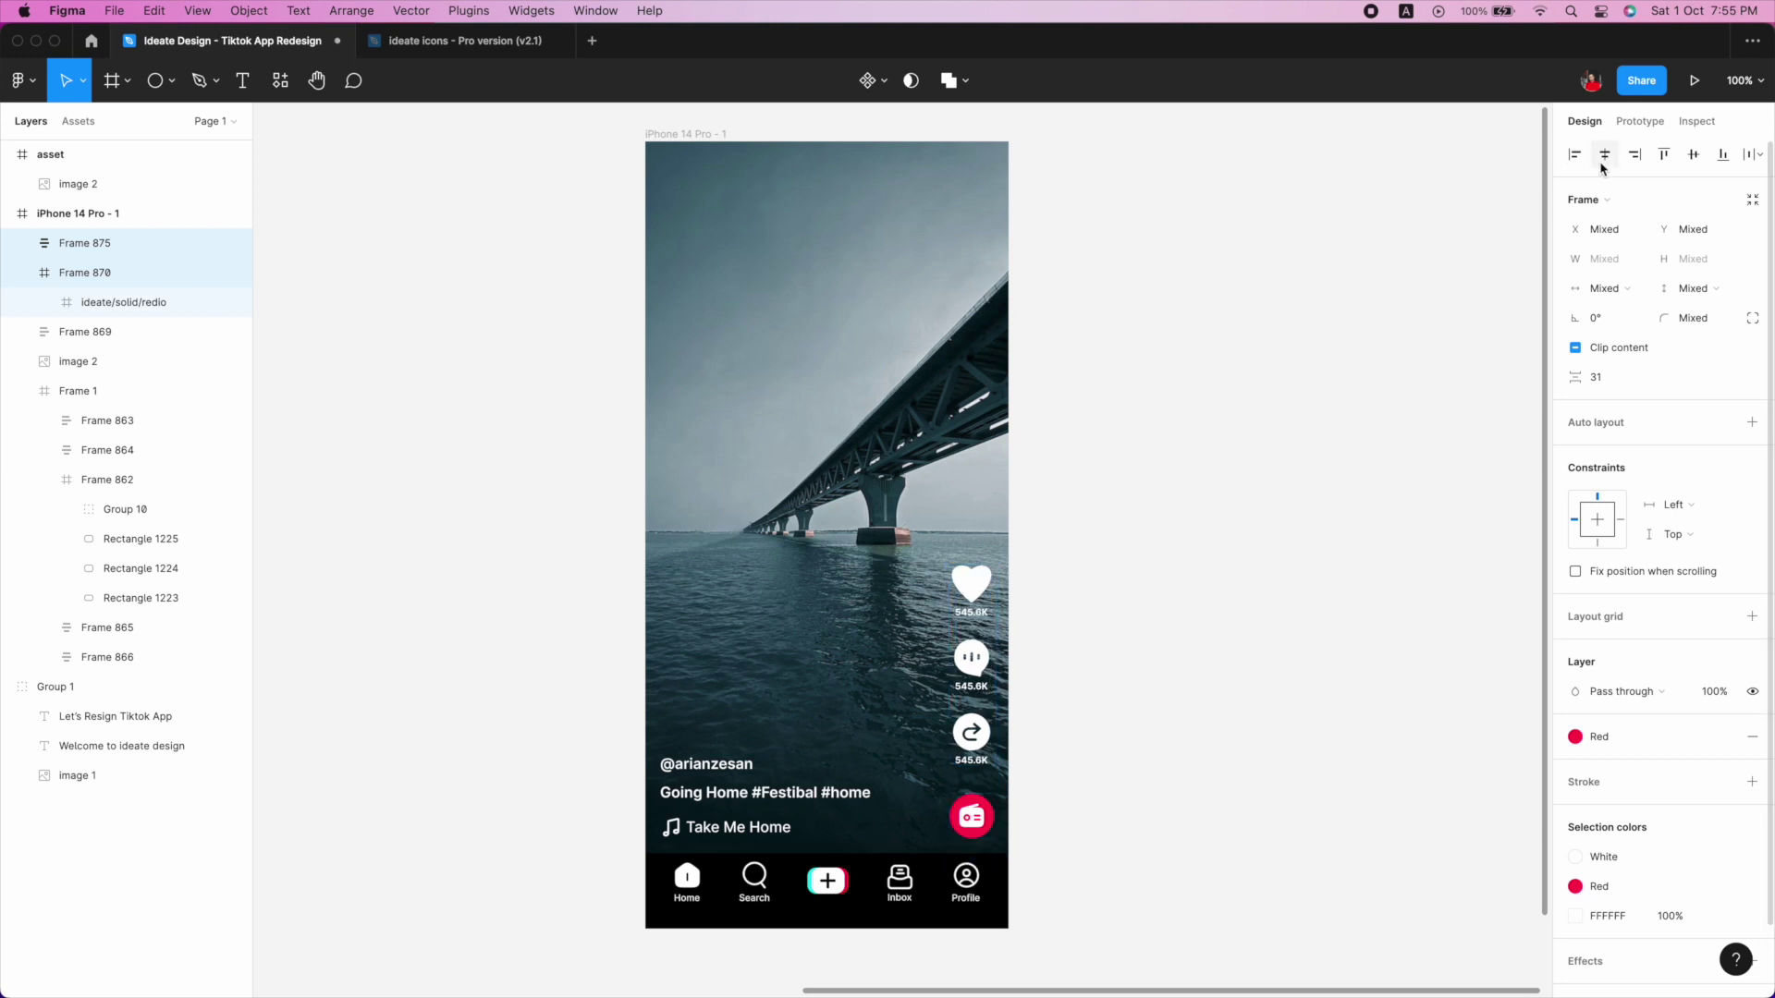
Nudge the icon column into place and duplicate the red circle above the heart
click(1229, 650)
drag(970, 739, 971, 753)
key(Up)
key(Up)
key(Up)
key(Up)
key(Up)
key(Up)
key(Up)
drag(970, 817, 976, 527)
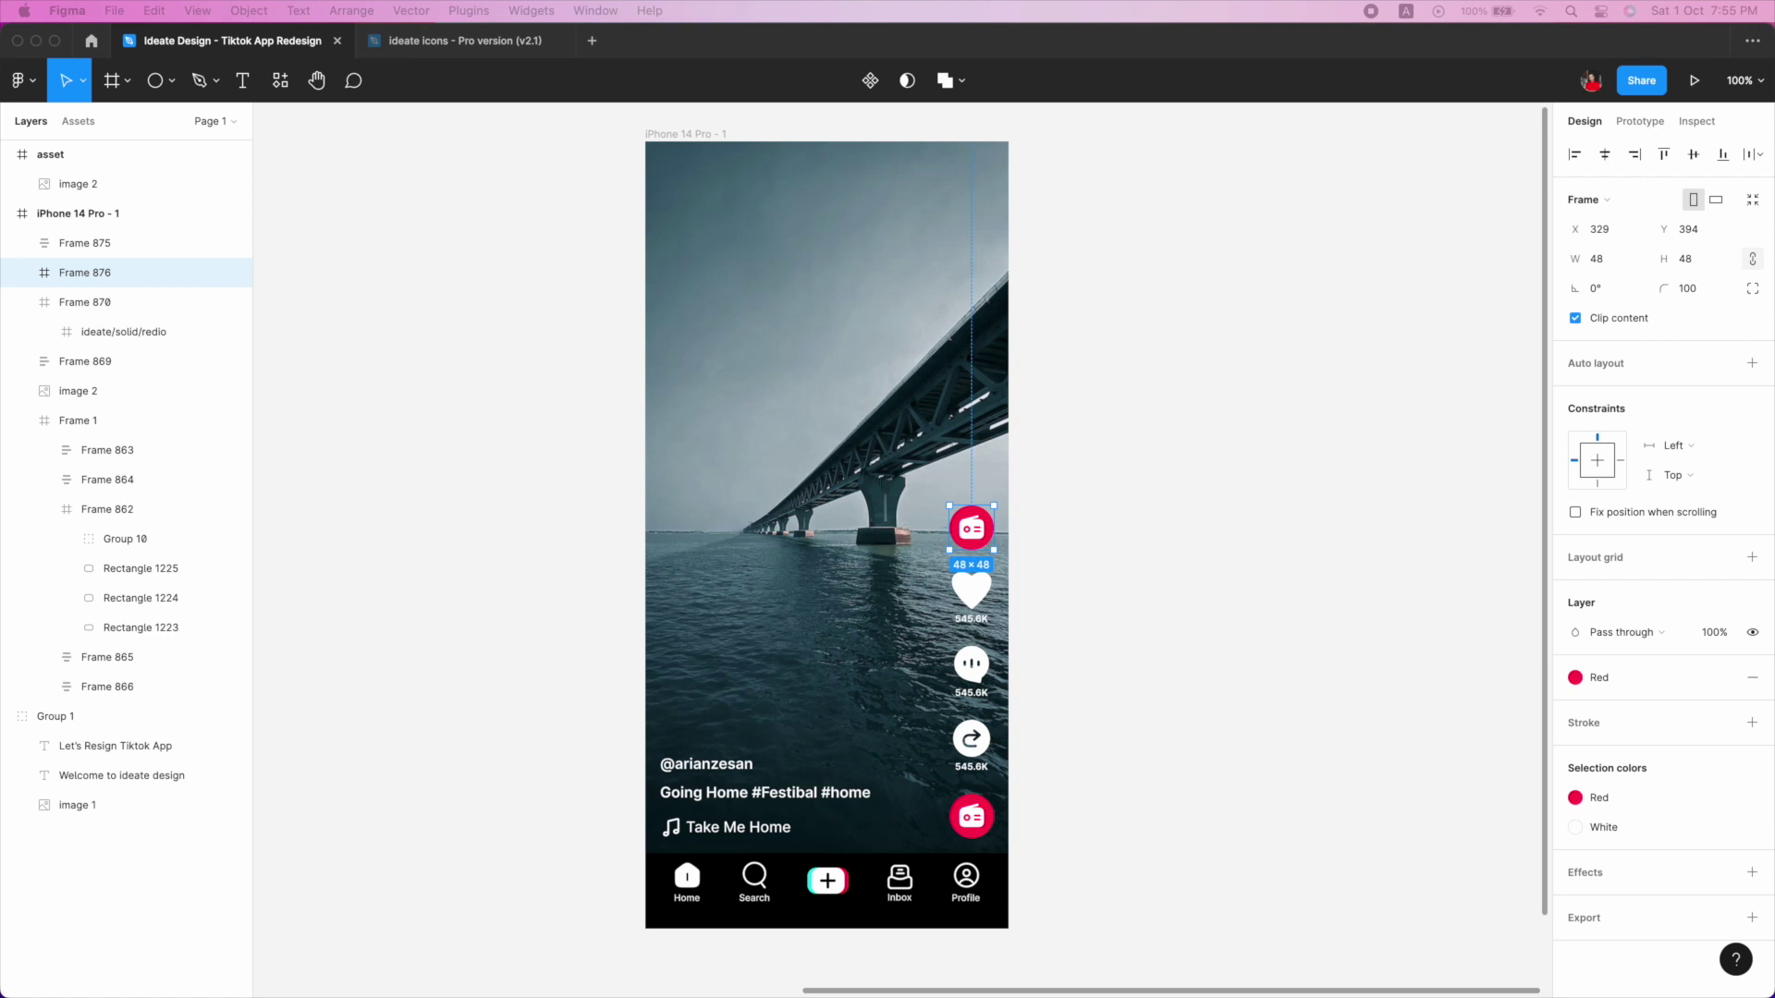
Paste the profile photo, shrink it and store it in the asset frame
scroll(518, 611, left, 5)
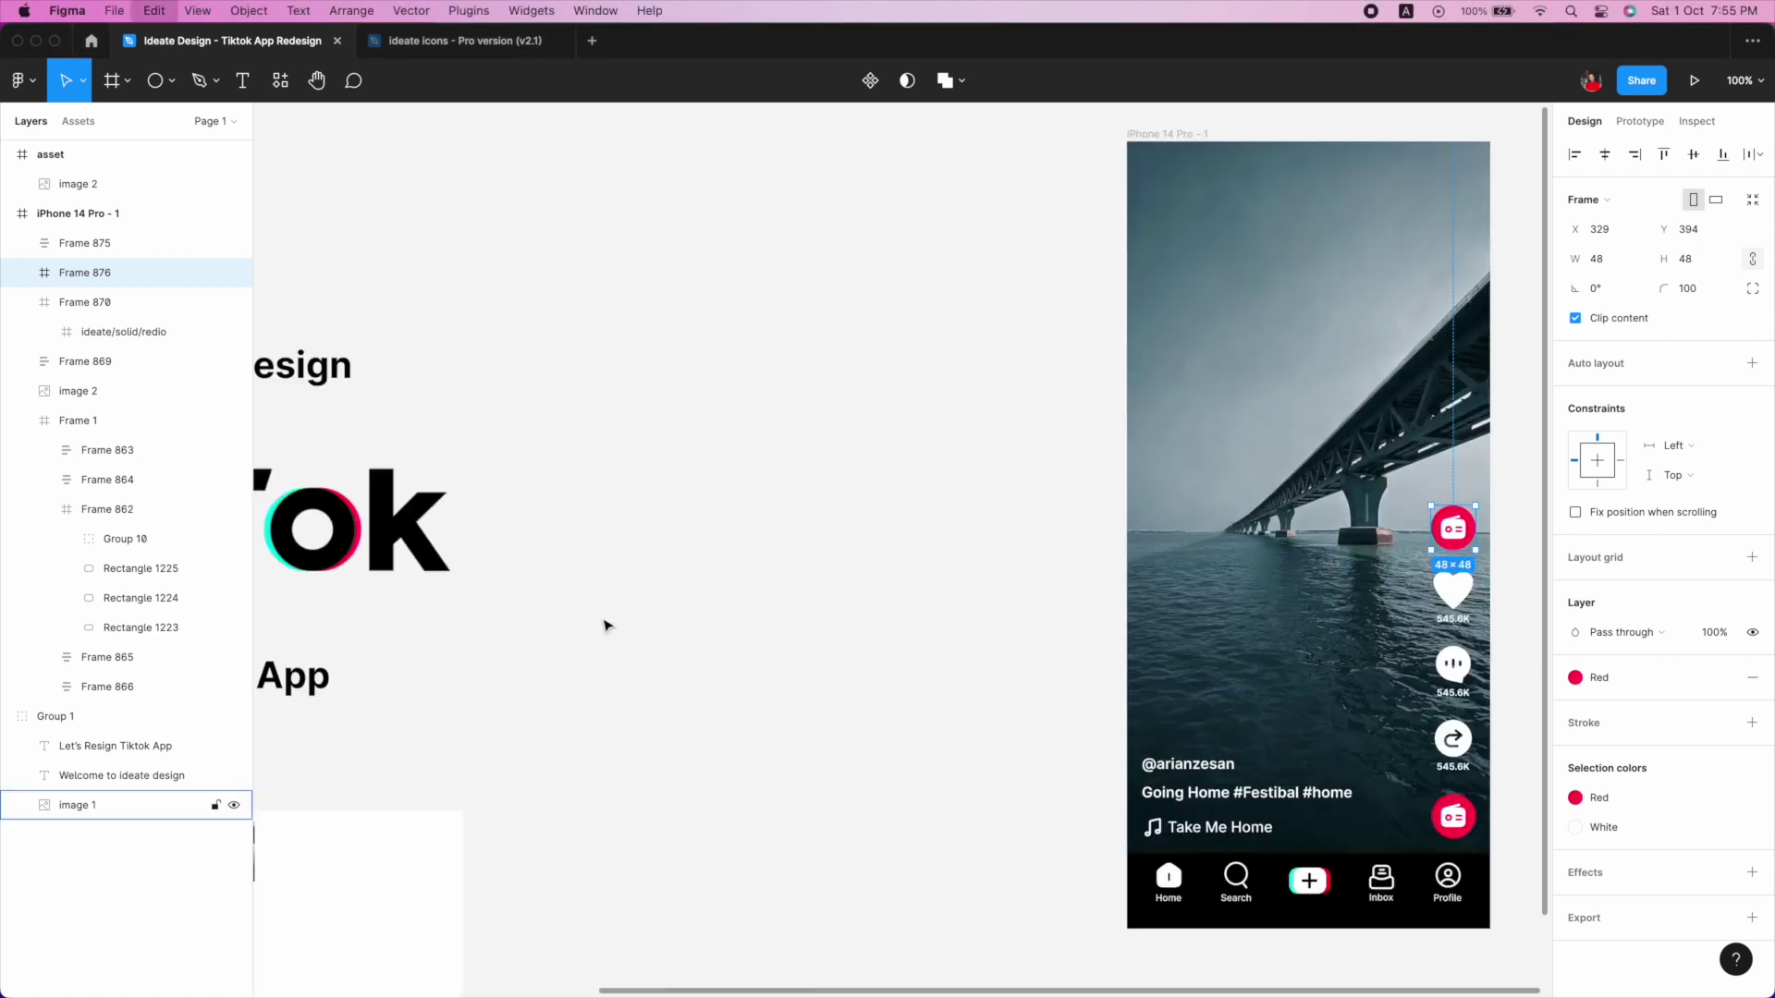
key(super+v)
key(Delete)
key(super+v)
mouse_move(1248, 542)
mouse_down()
mouse_move(606, 554)
mouse_move(588, 726)
mouse_move(576, 713)
mouse_up()
scroll(583, 573, left, 5)
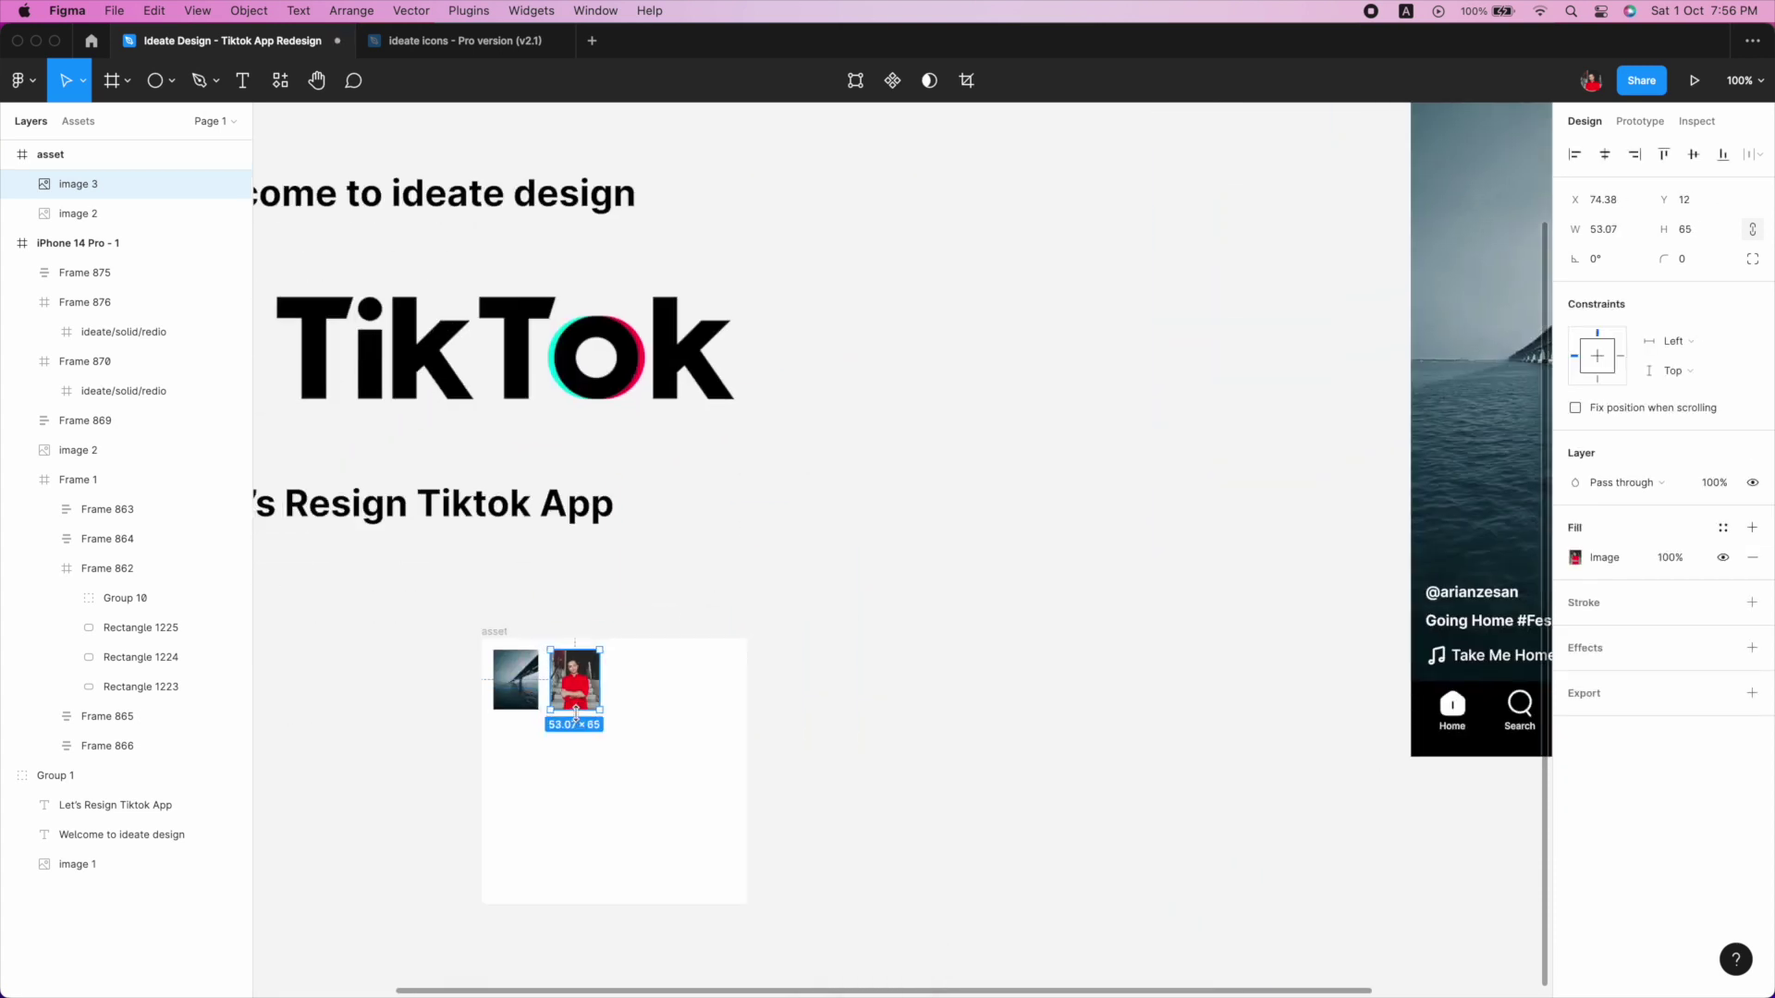
scroll(832, 554, right, 10)
scroll(832, 555, right, 2)
Paste the profile photo inside the new circle and fit it to fill the circle
click(1005, 577)
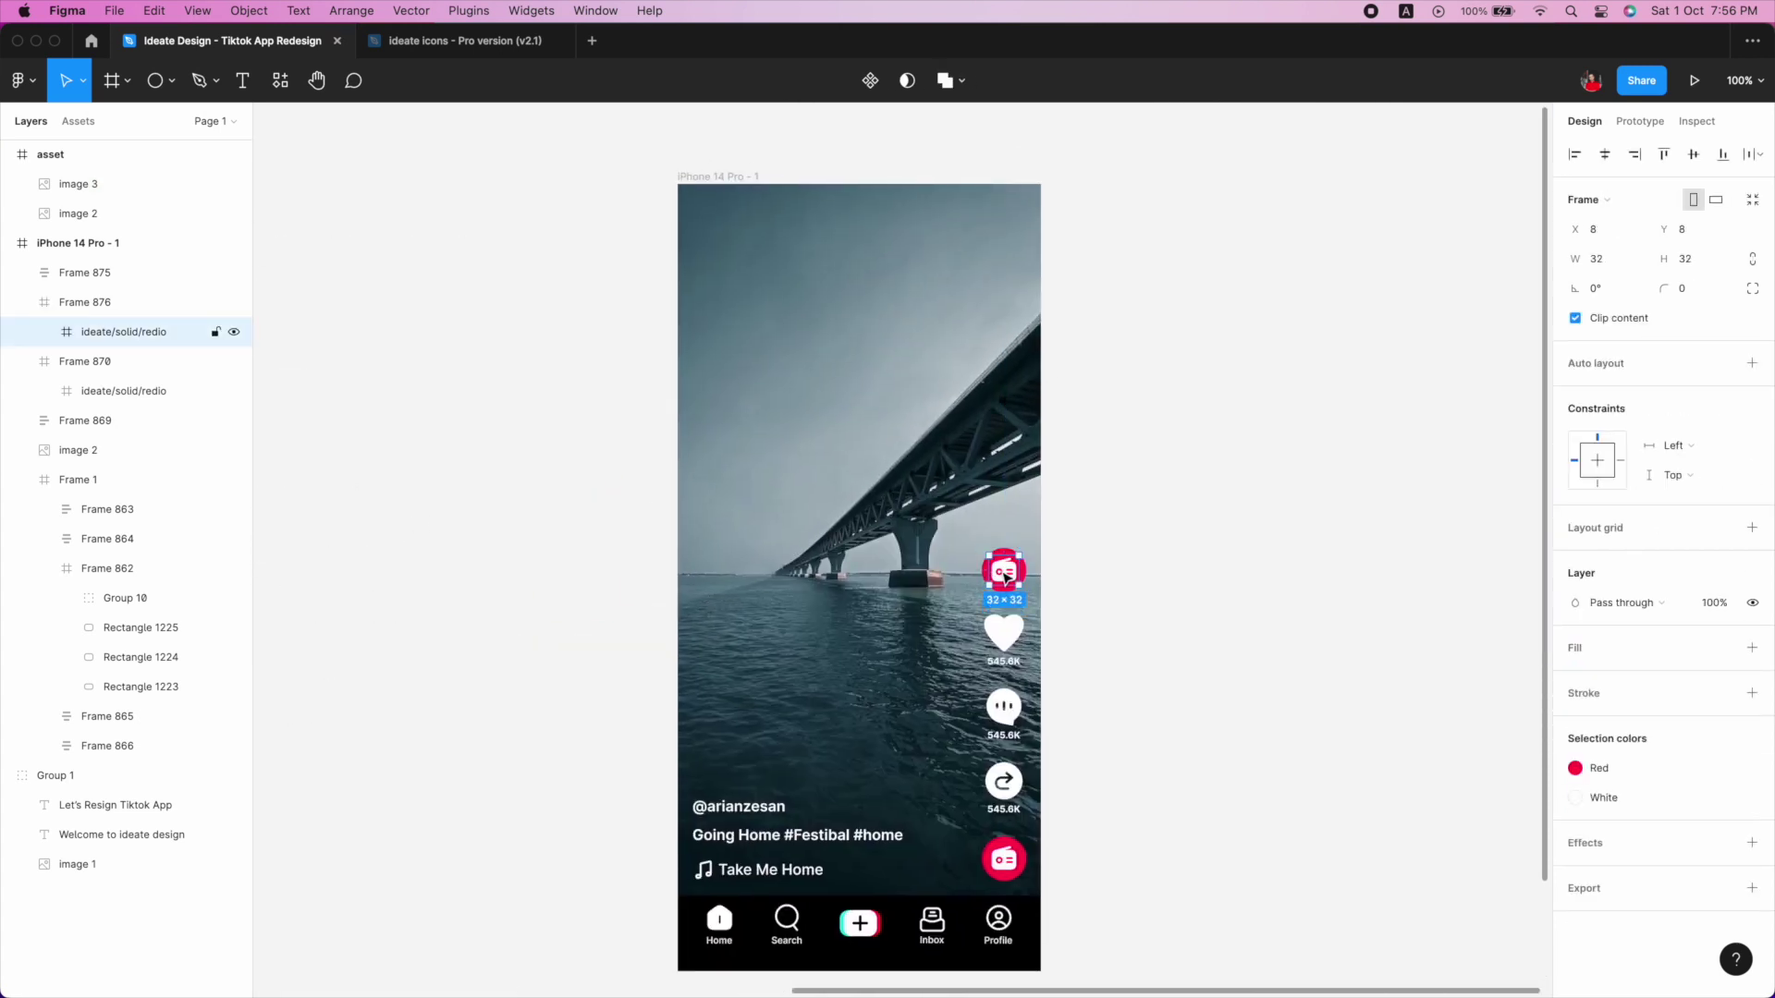
key(ctrl+v)
drag(1006, 599, 1009, 634)
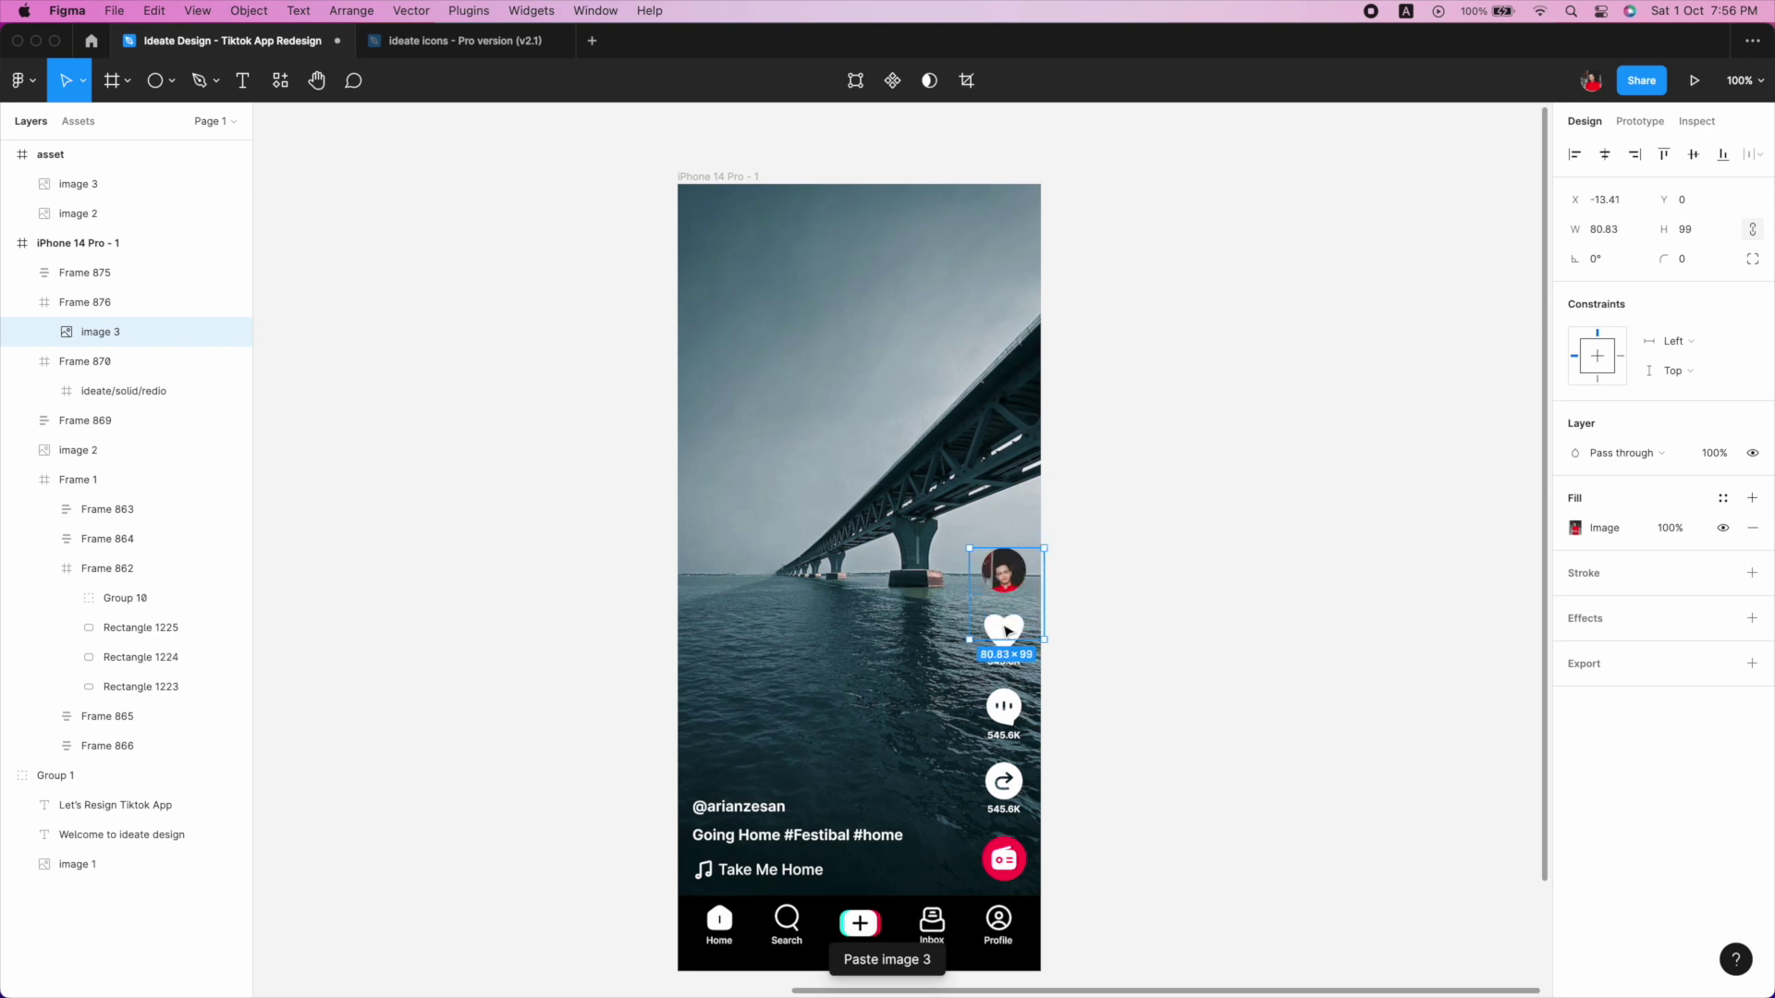
mouse_move(1008, 614)
mouse_down()
mouse_move(1057, 647)
mouse_move(1009, 576)
mouse_up()
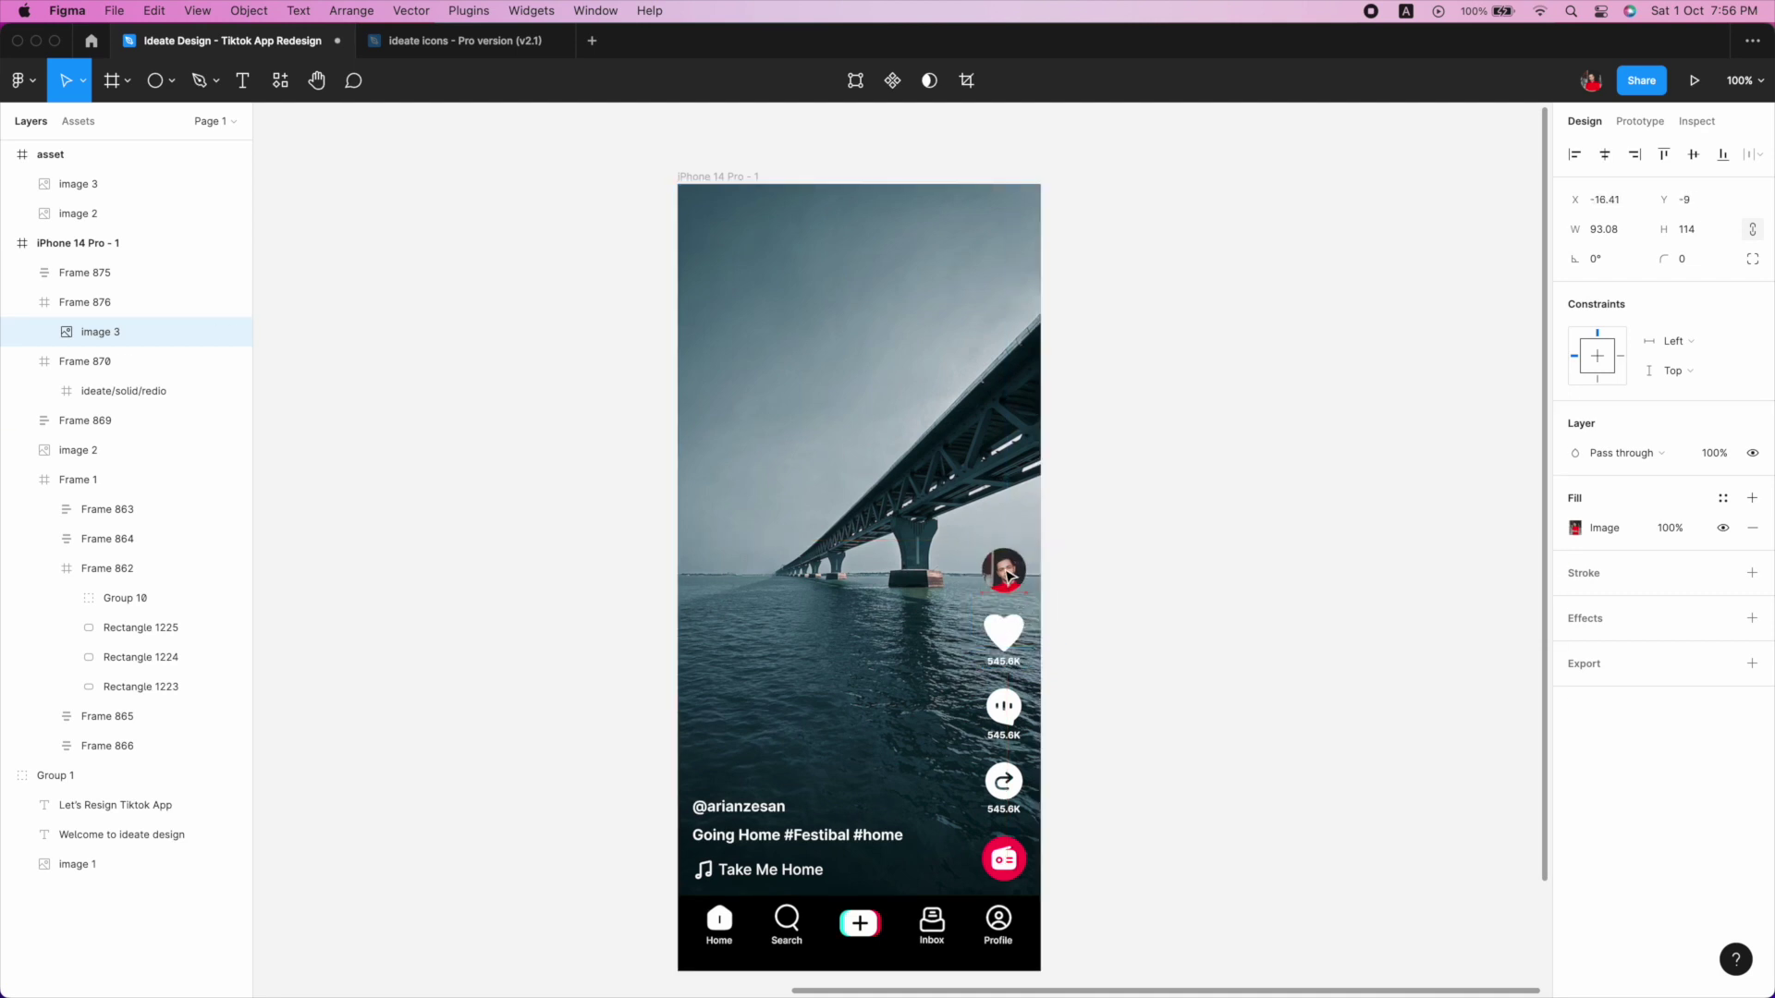
drag(1008, 575, 1010, 575)
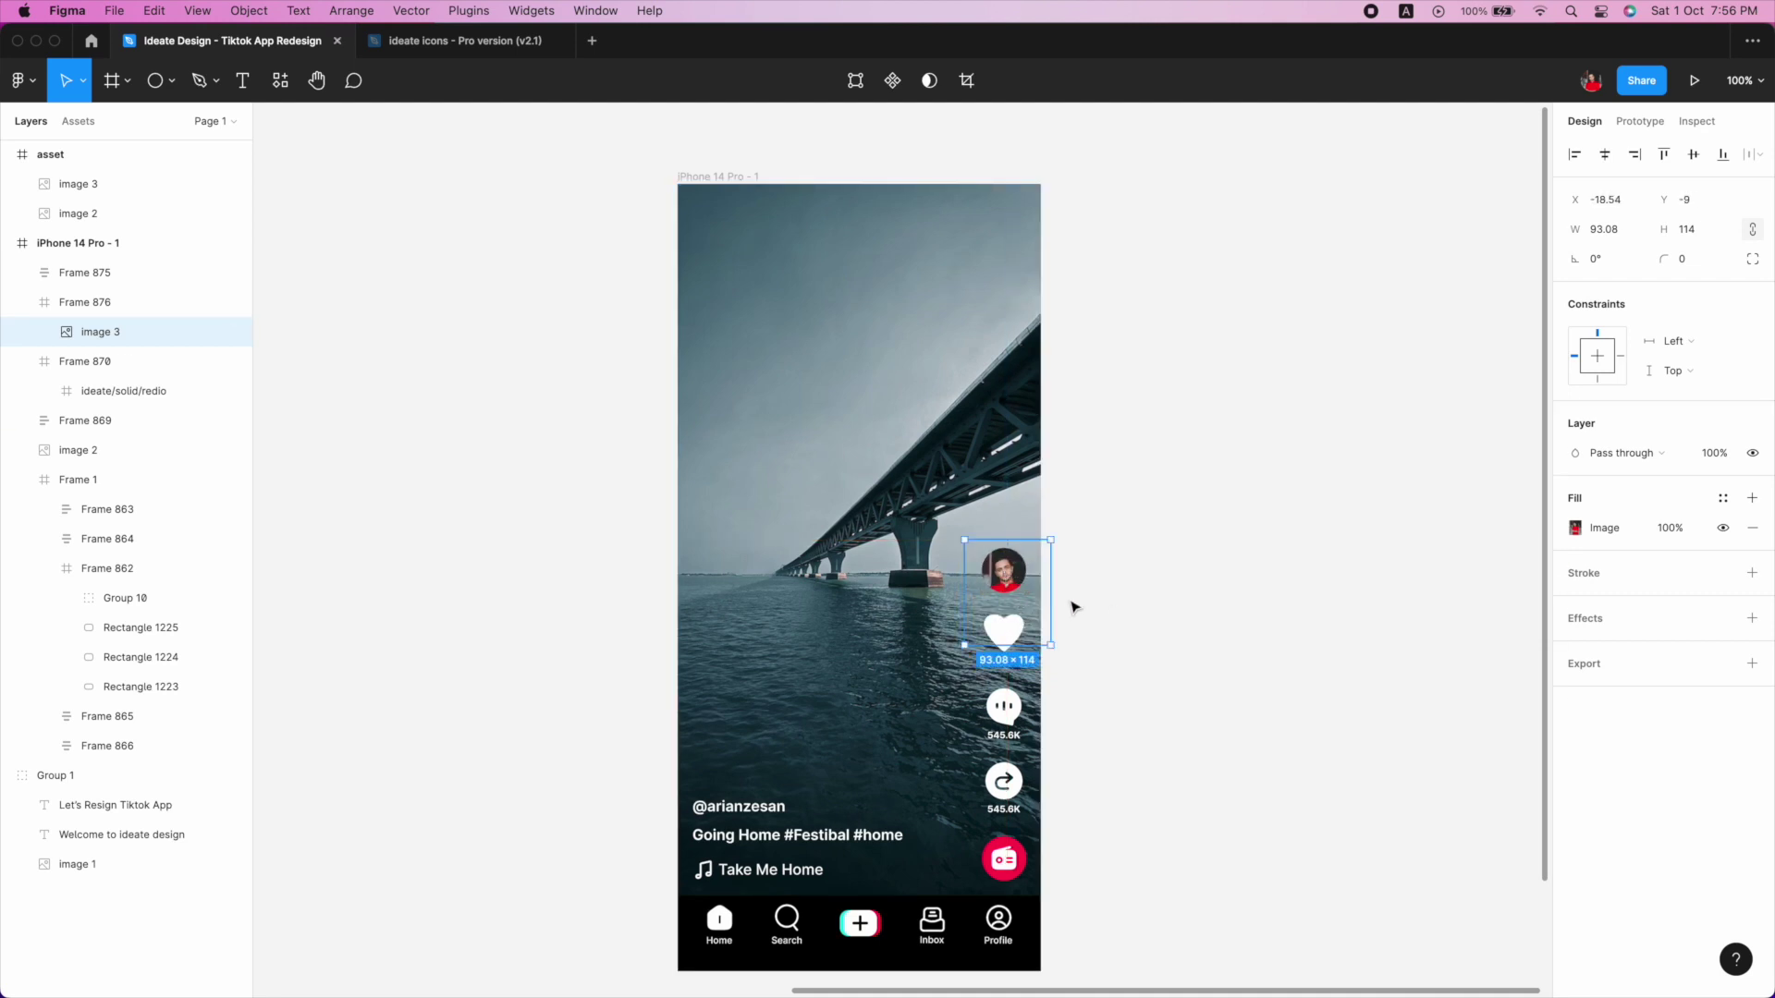
double_click(1016, 580)
click(1148, 596)
Give the avatar a White stroke set to Outside with weight 2
click(1012, 578)
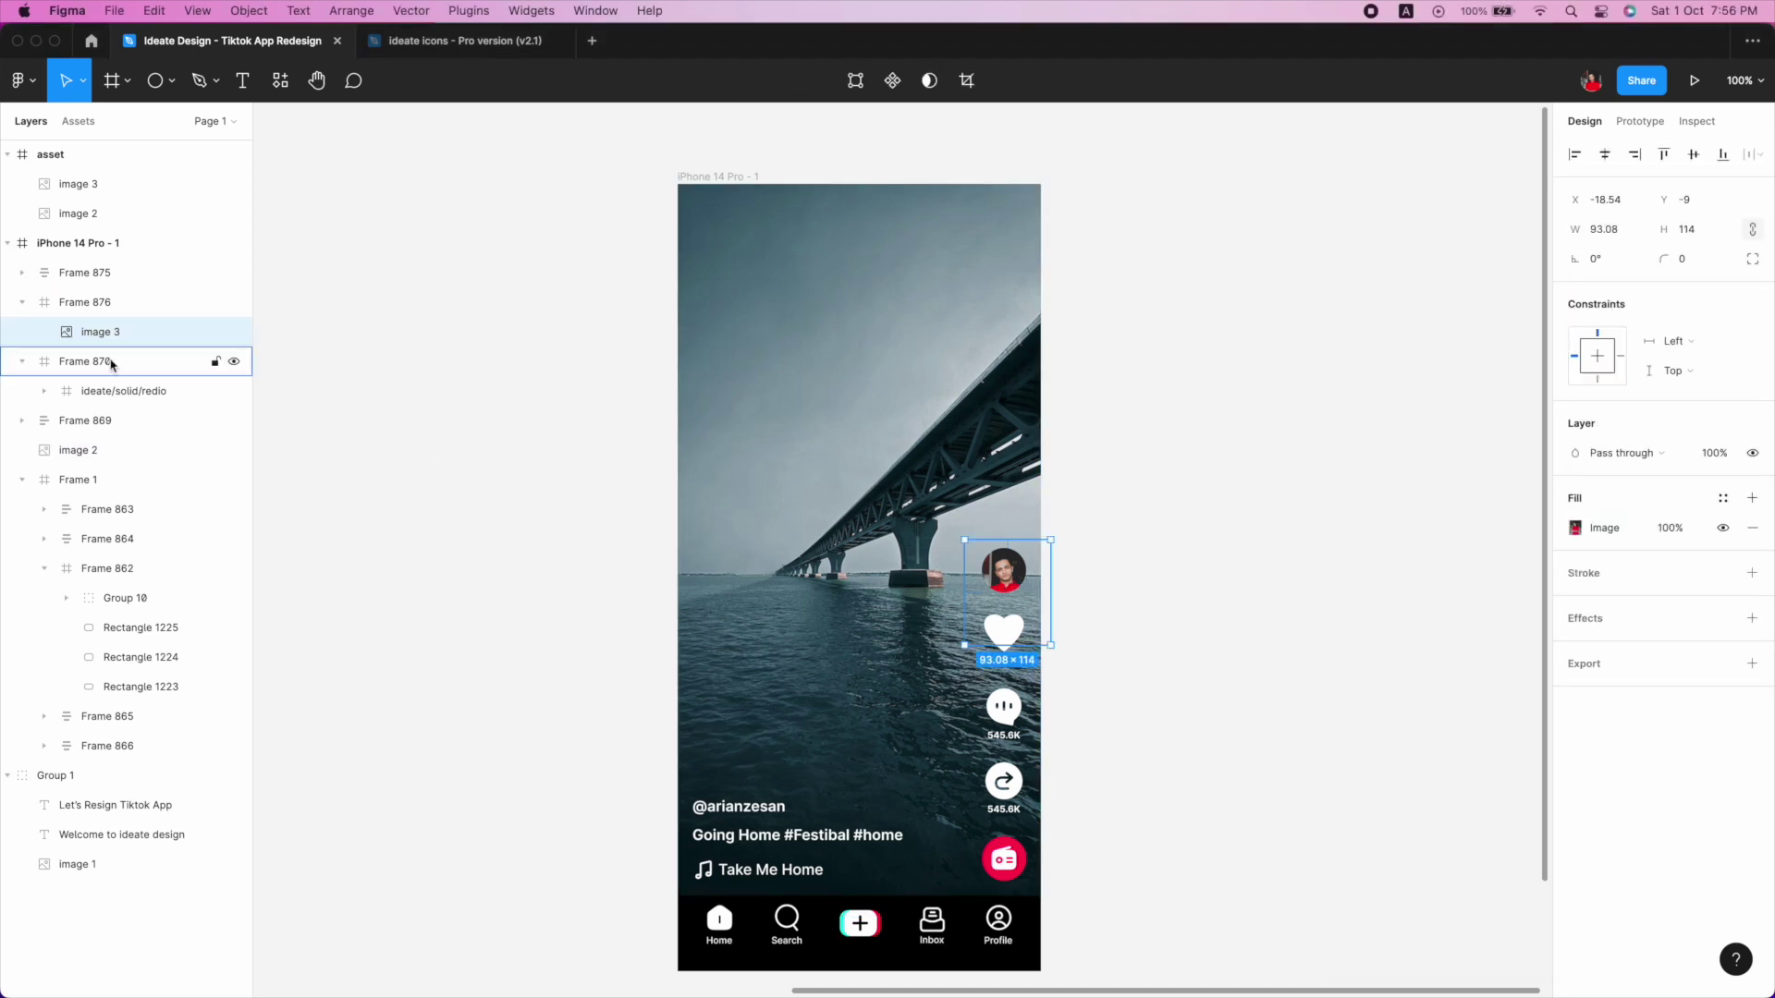
click(1752, 723)
click(1723, 723)
click(1624, 920)
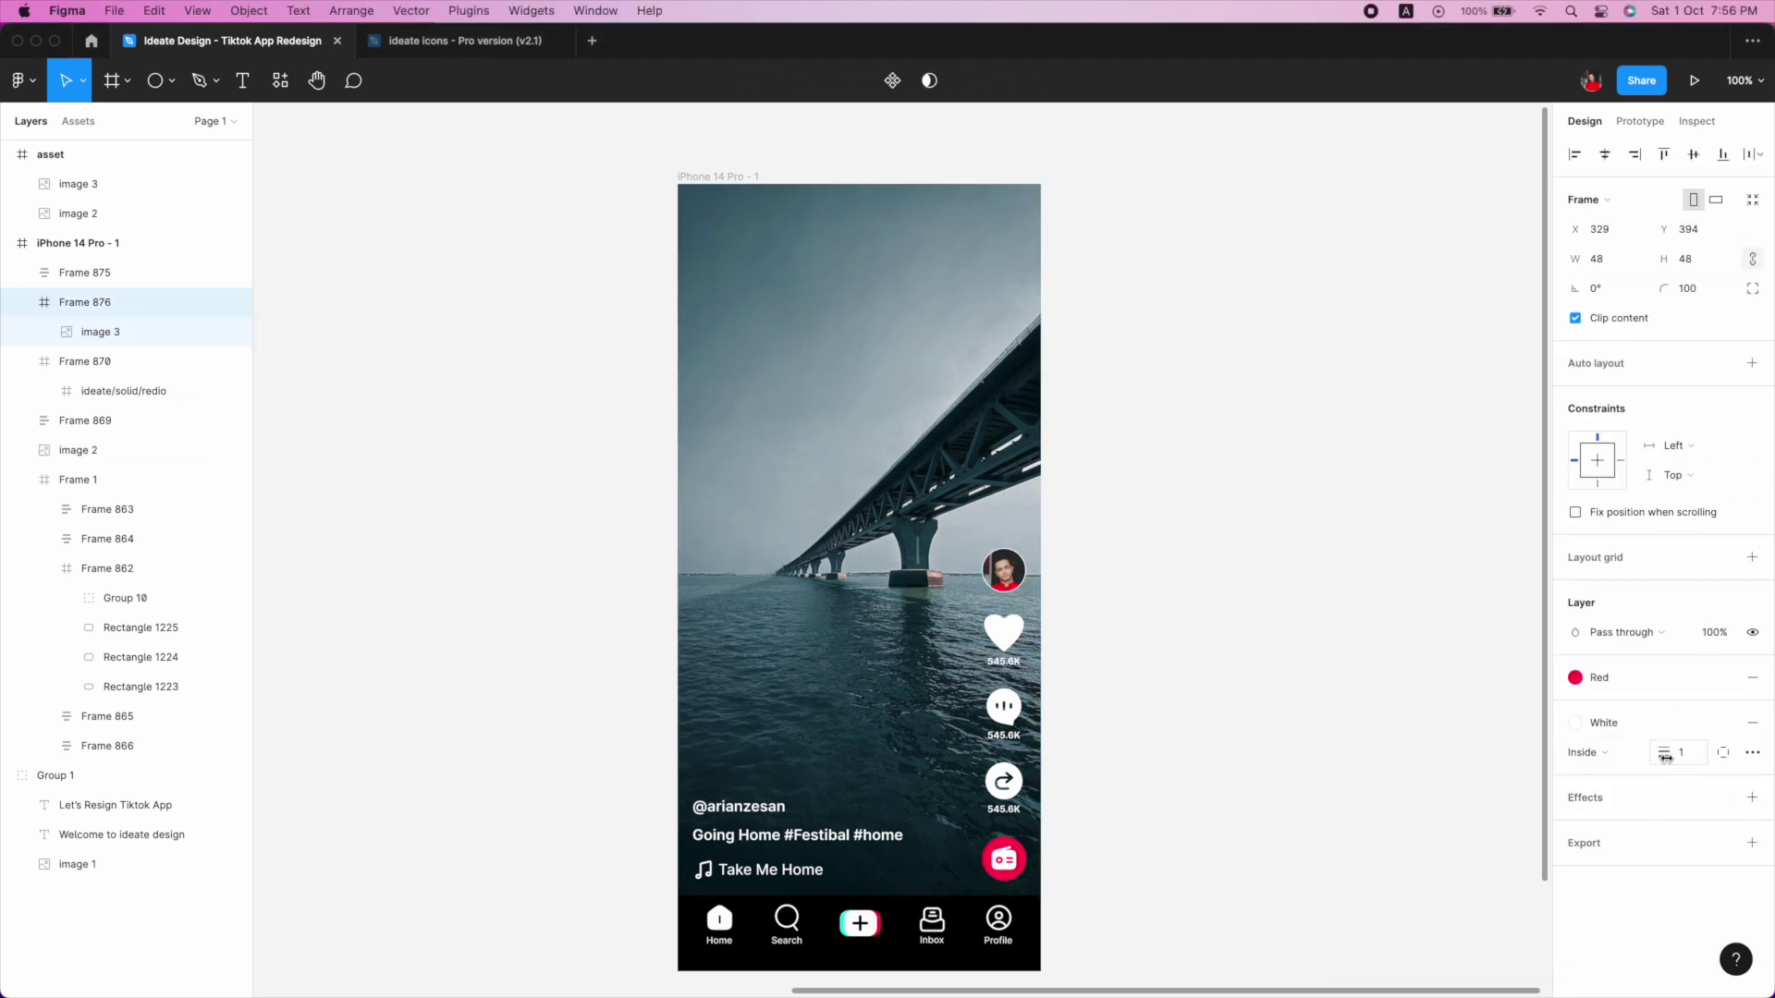
click(1585, 752)
click(1665, 756)
drag(1664, 755, 1667, 755)
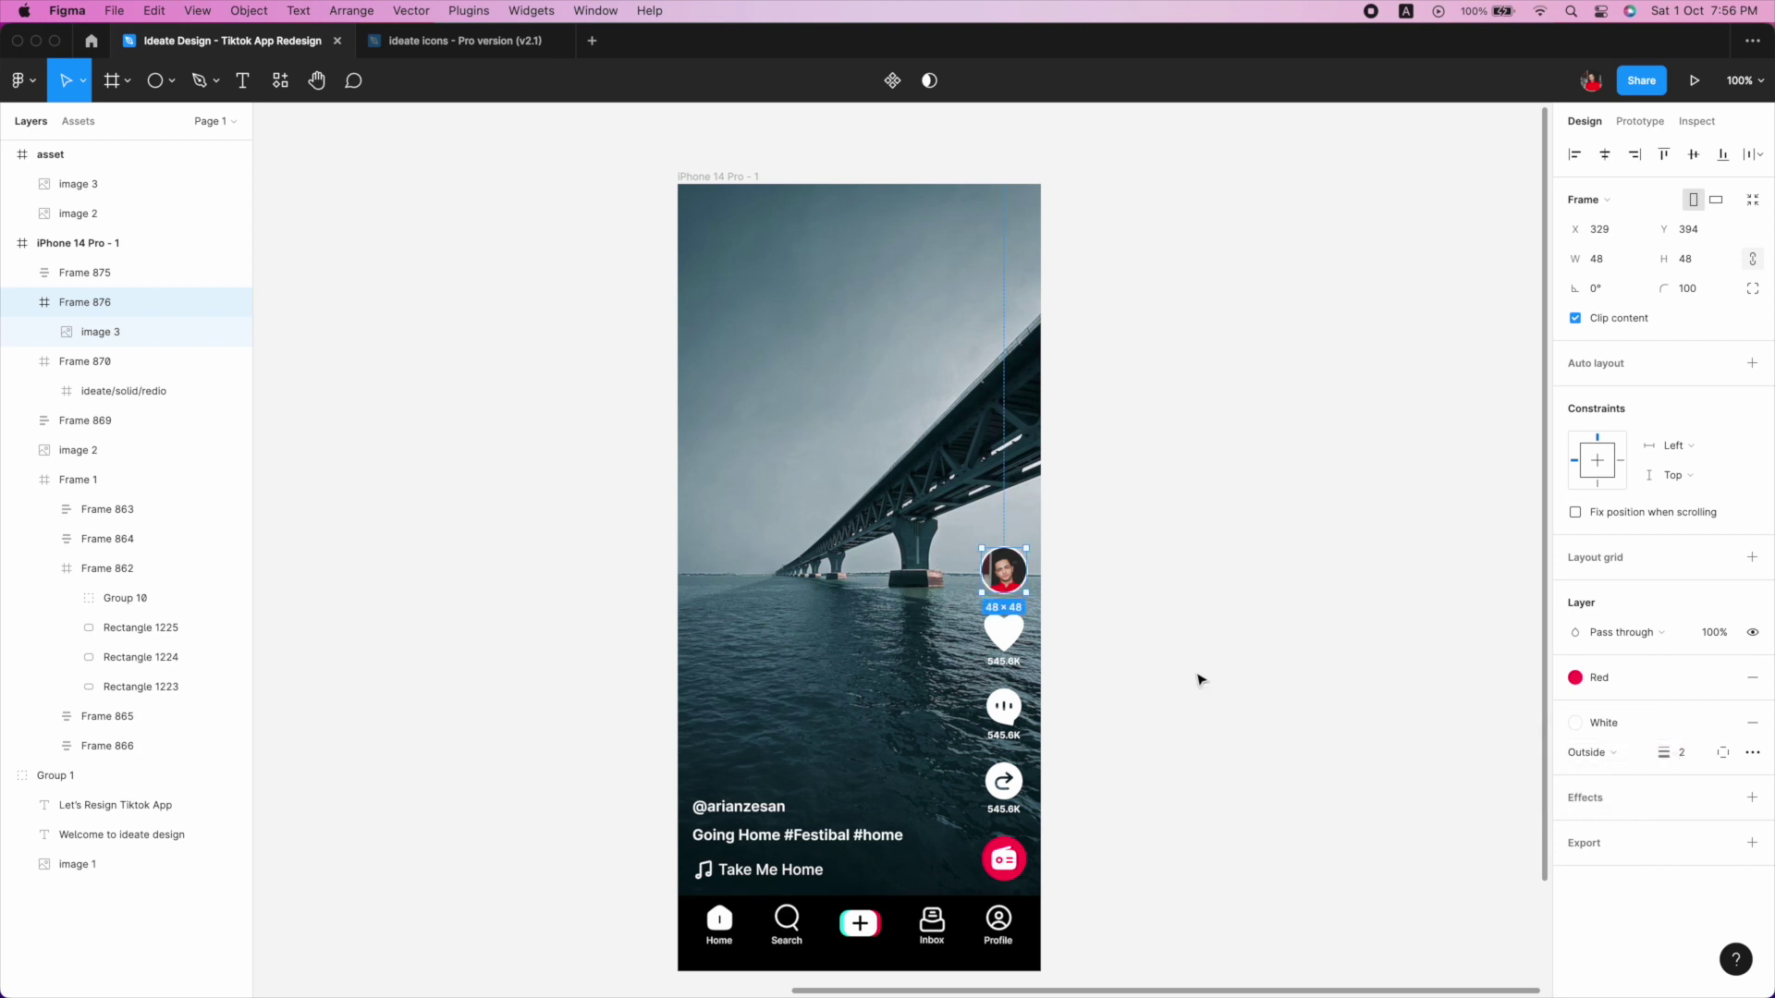
click(453, 40)
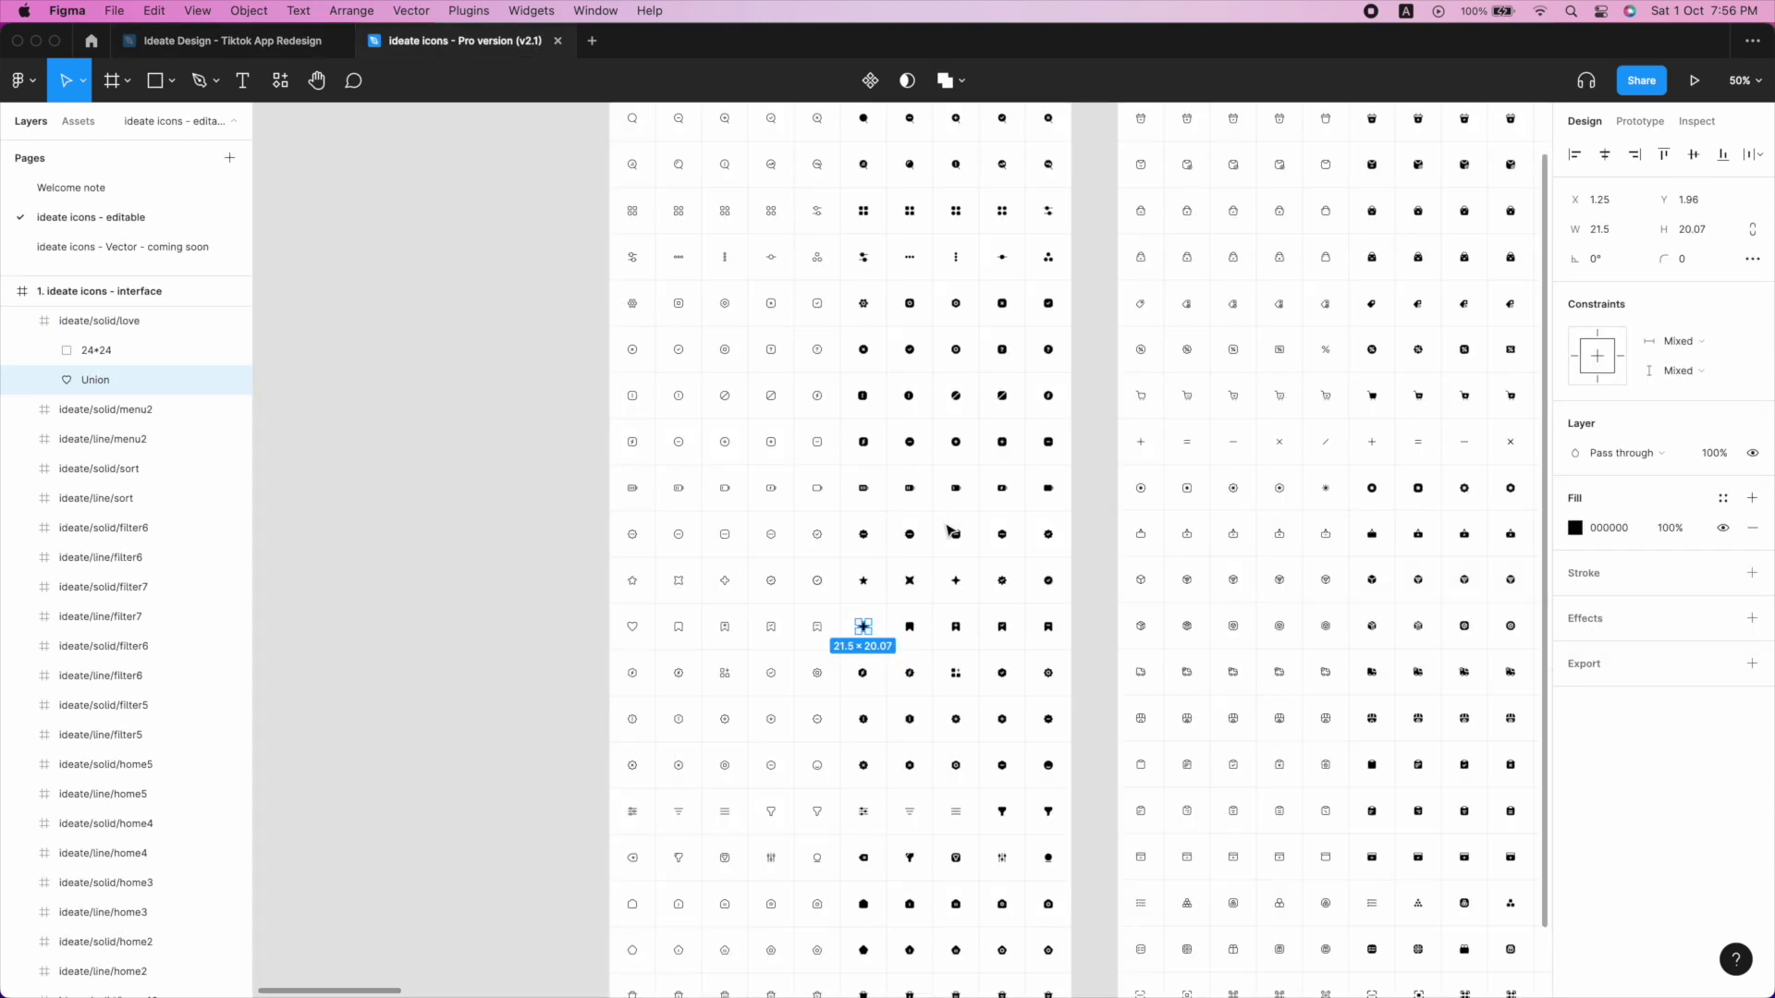
Copy the outline plus icon into the TikTok file and place it beside the avatar
click(722, 443)
key(ctrl+c)
key(ctrl+shift+Tab)
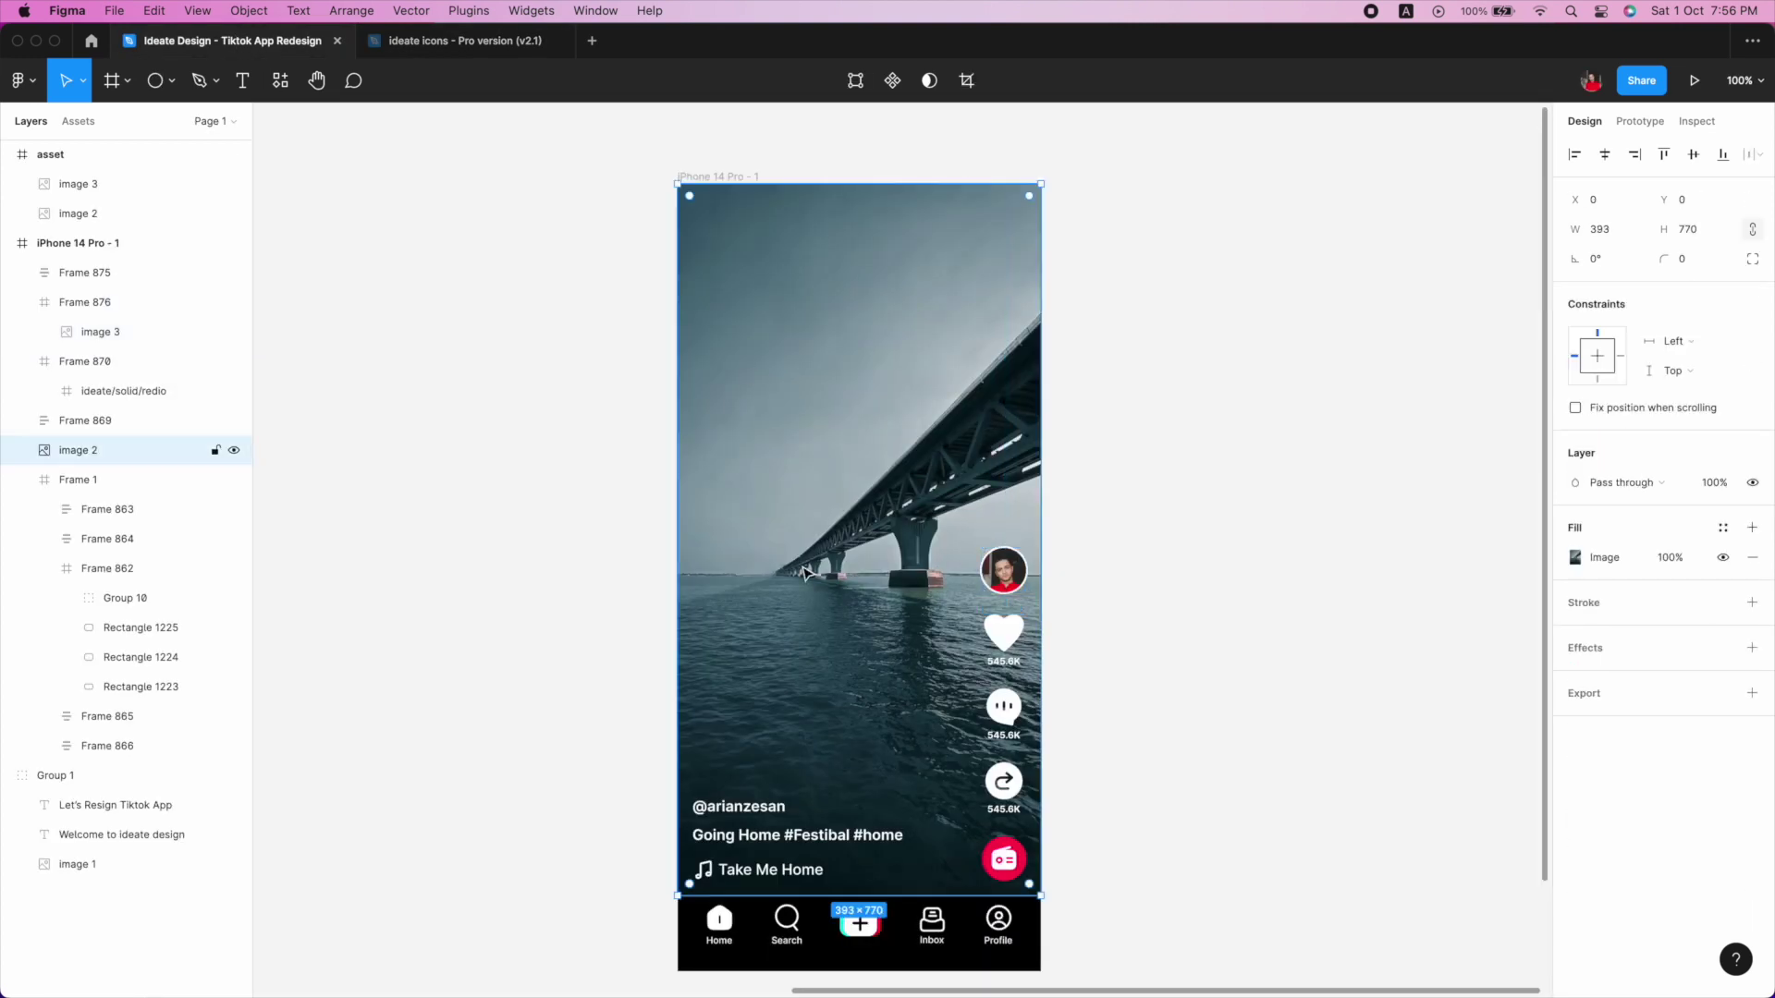
key(ctrl+v)
drag(908, 936, 958, 560)
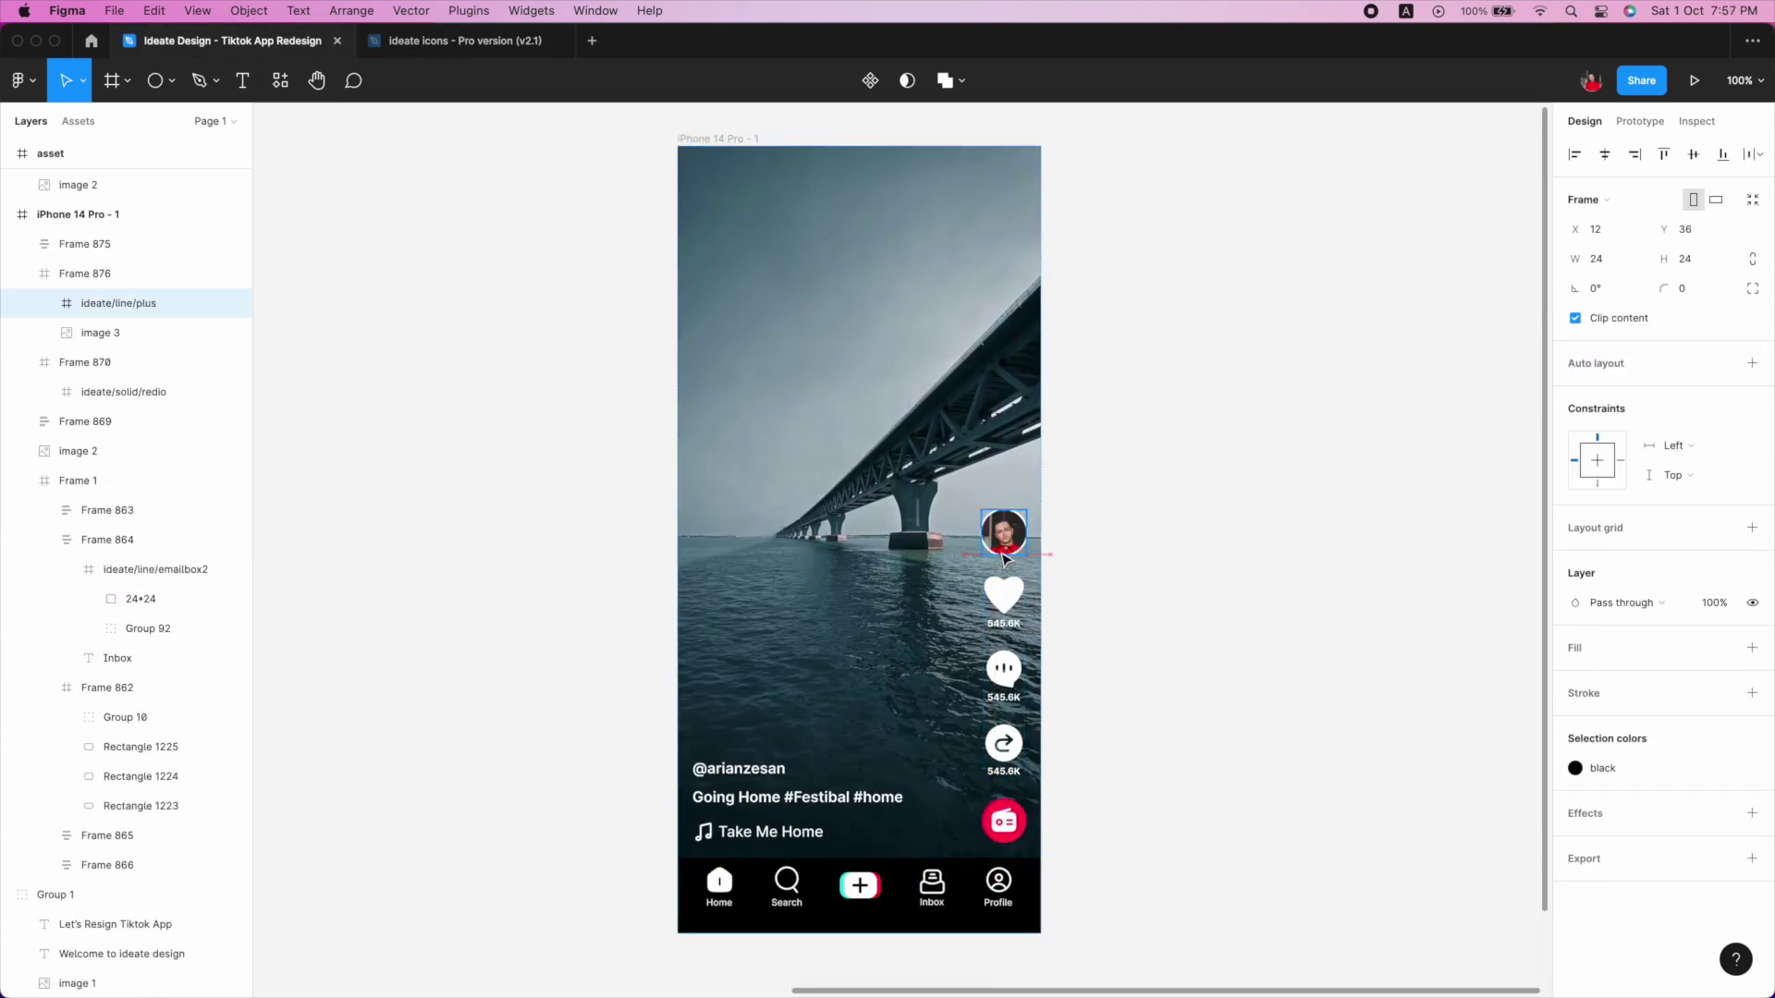
scroll(1017, 548, up, 5)
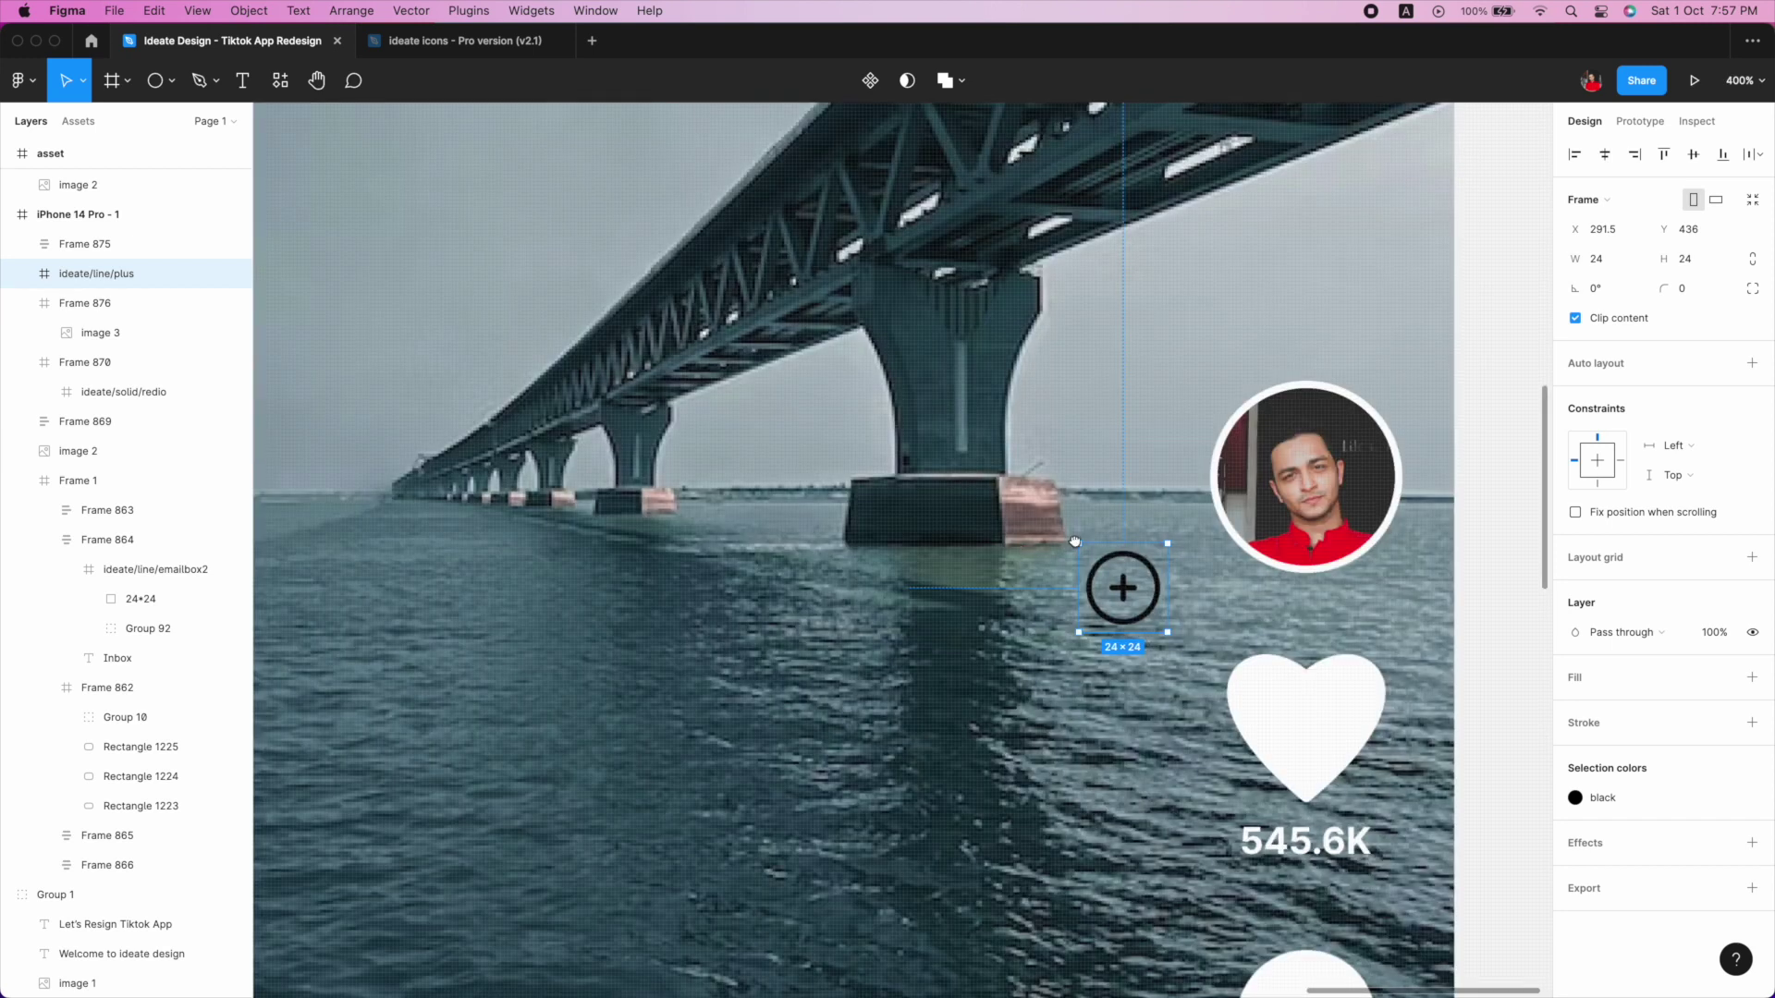
drag(1038, 638, 1028, 647)
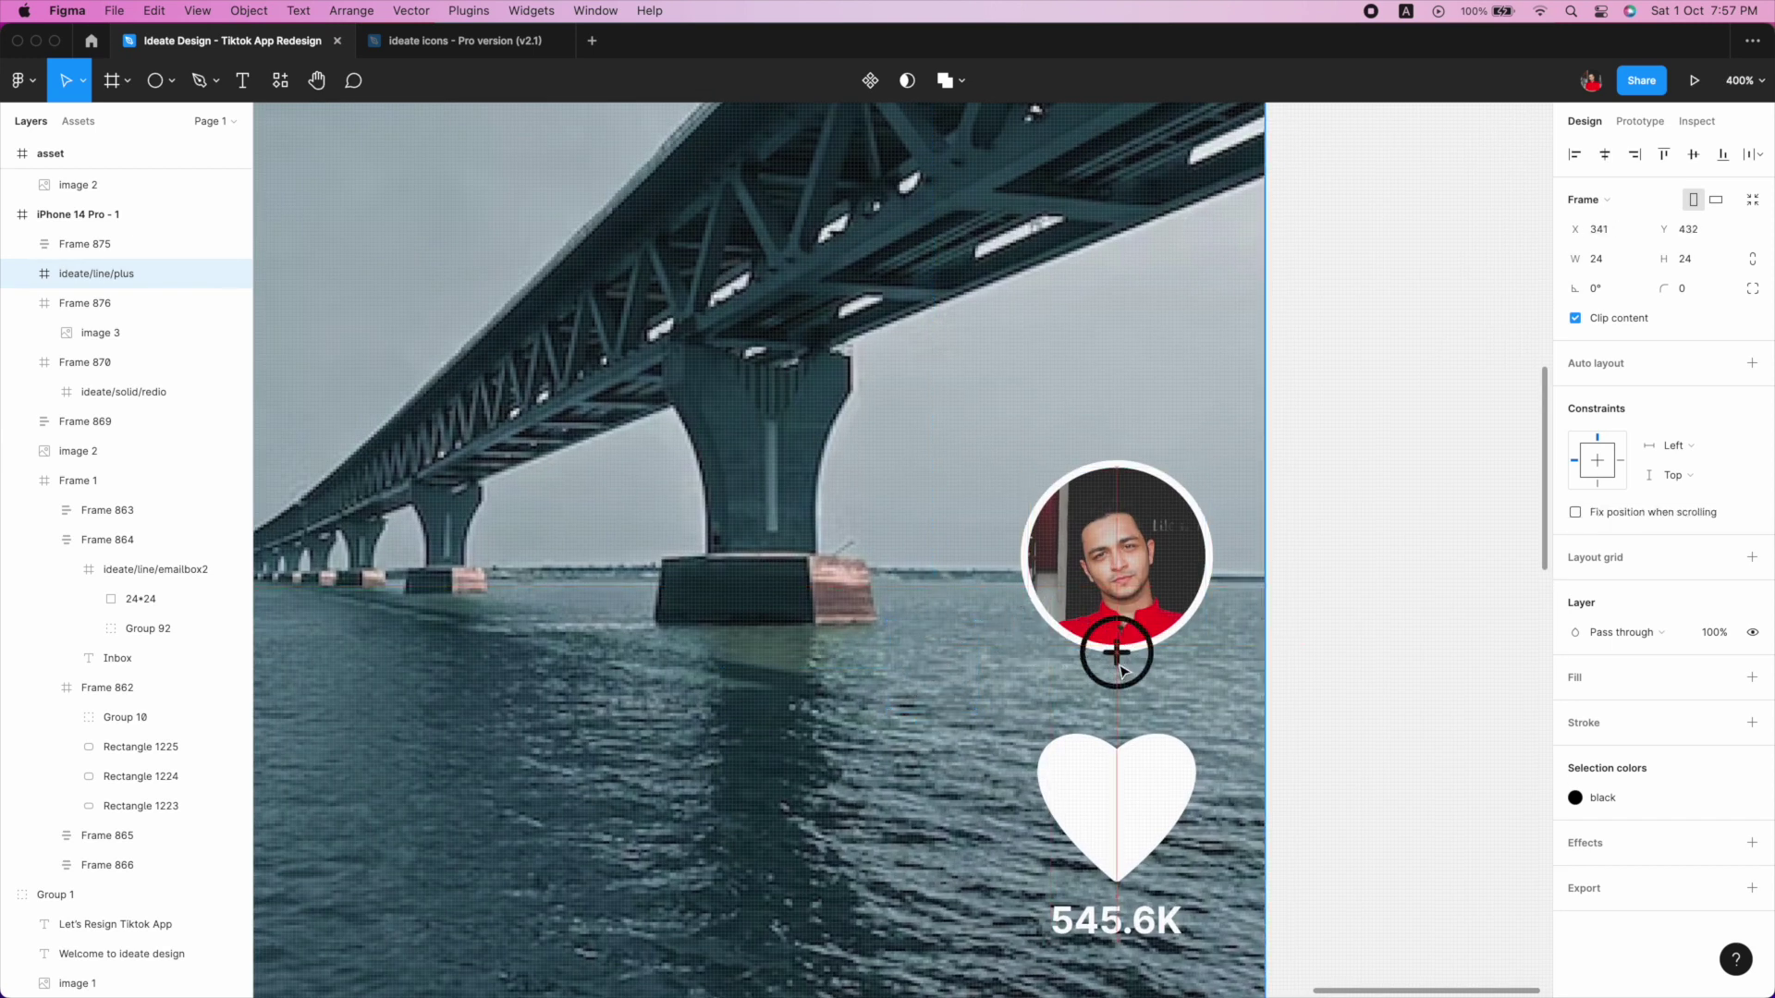
Paste the ideate/solid/plus icon beside the phone and Boolean Subtract its plus from the circle
key(ctrl+Tab)
key(ctrl+c)
key(ctrl+Tab)
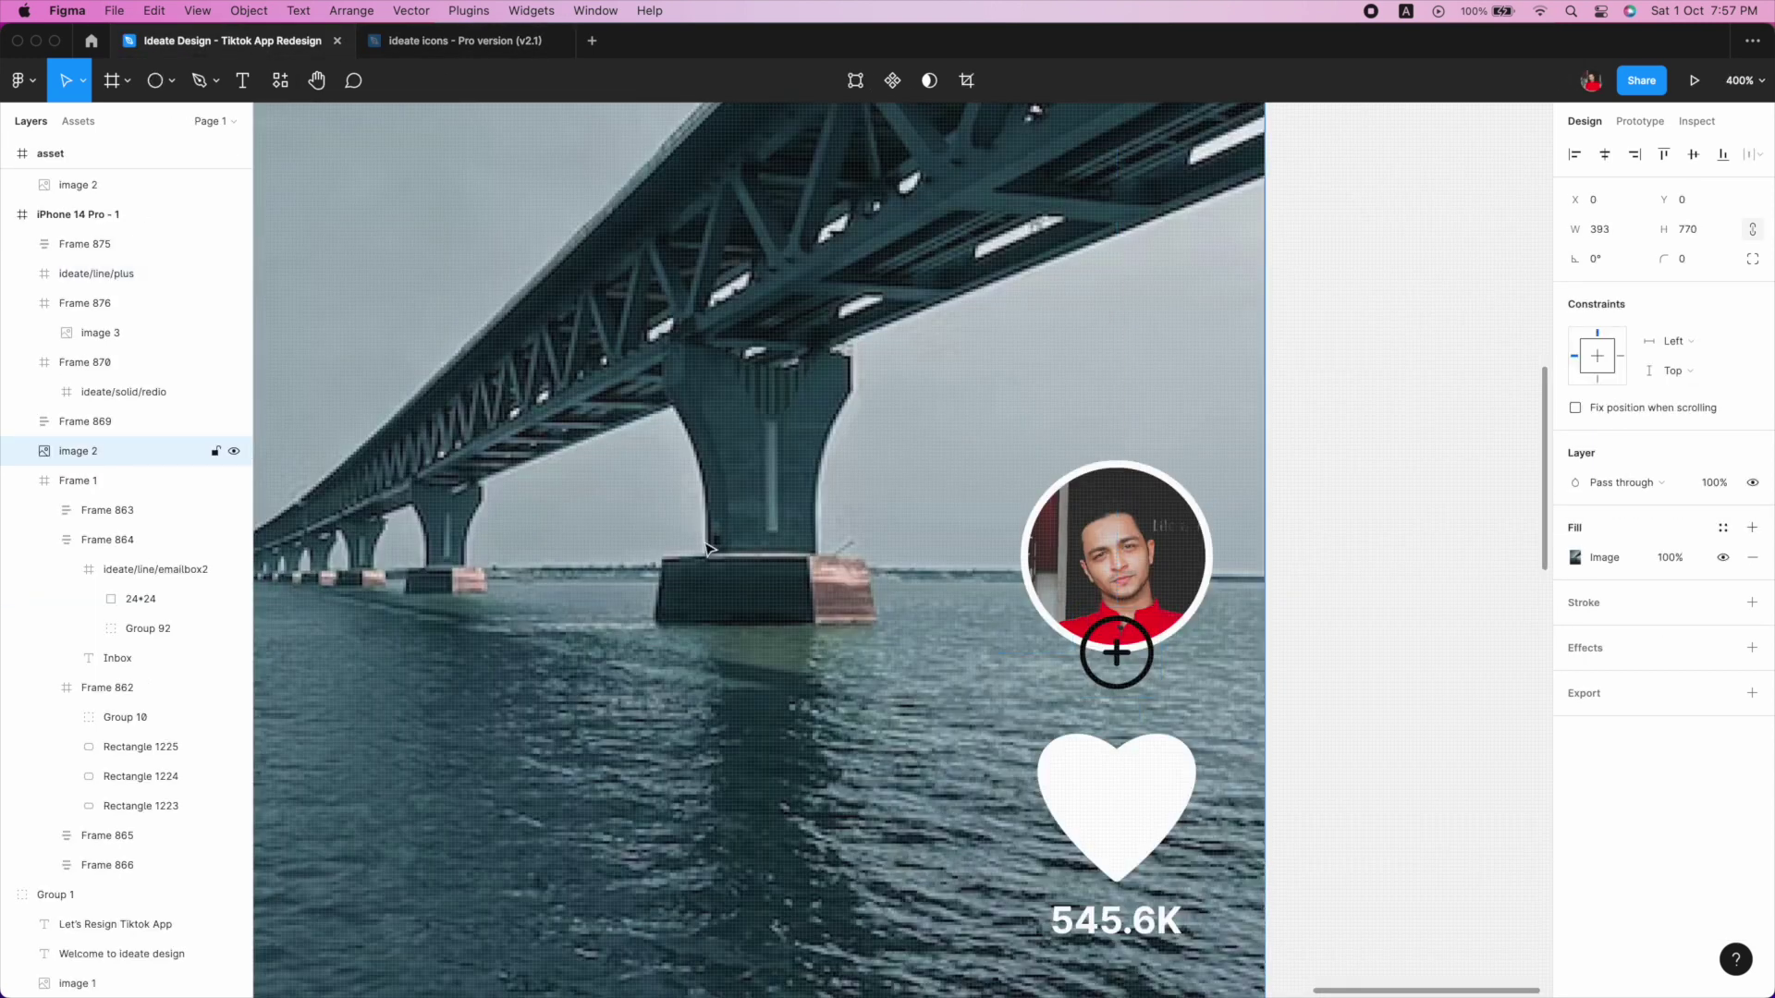
key(ctrl+v)
mouse_move(918, 581)
mouse_down()
mouse_move(1386, 678)
mouse_move(1393, 785)
mouse_up()
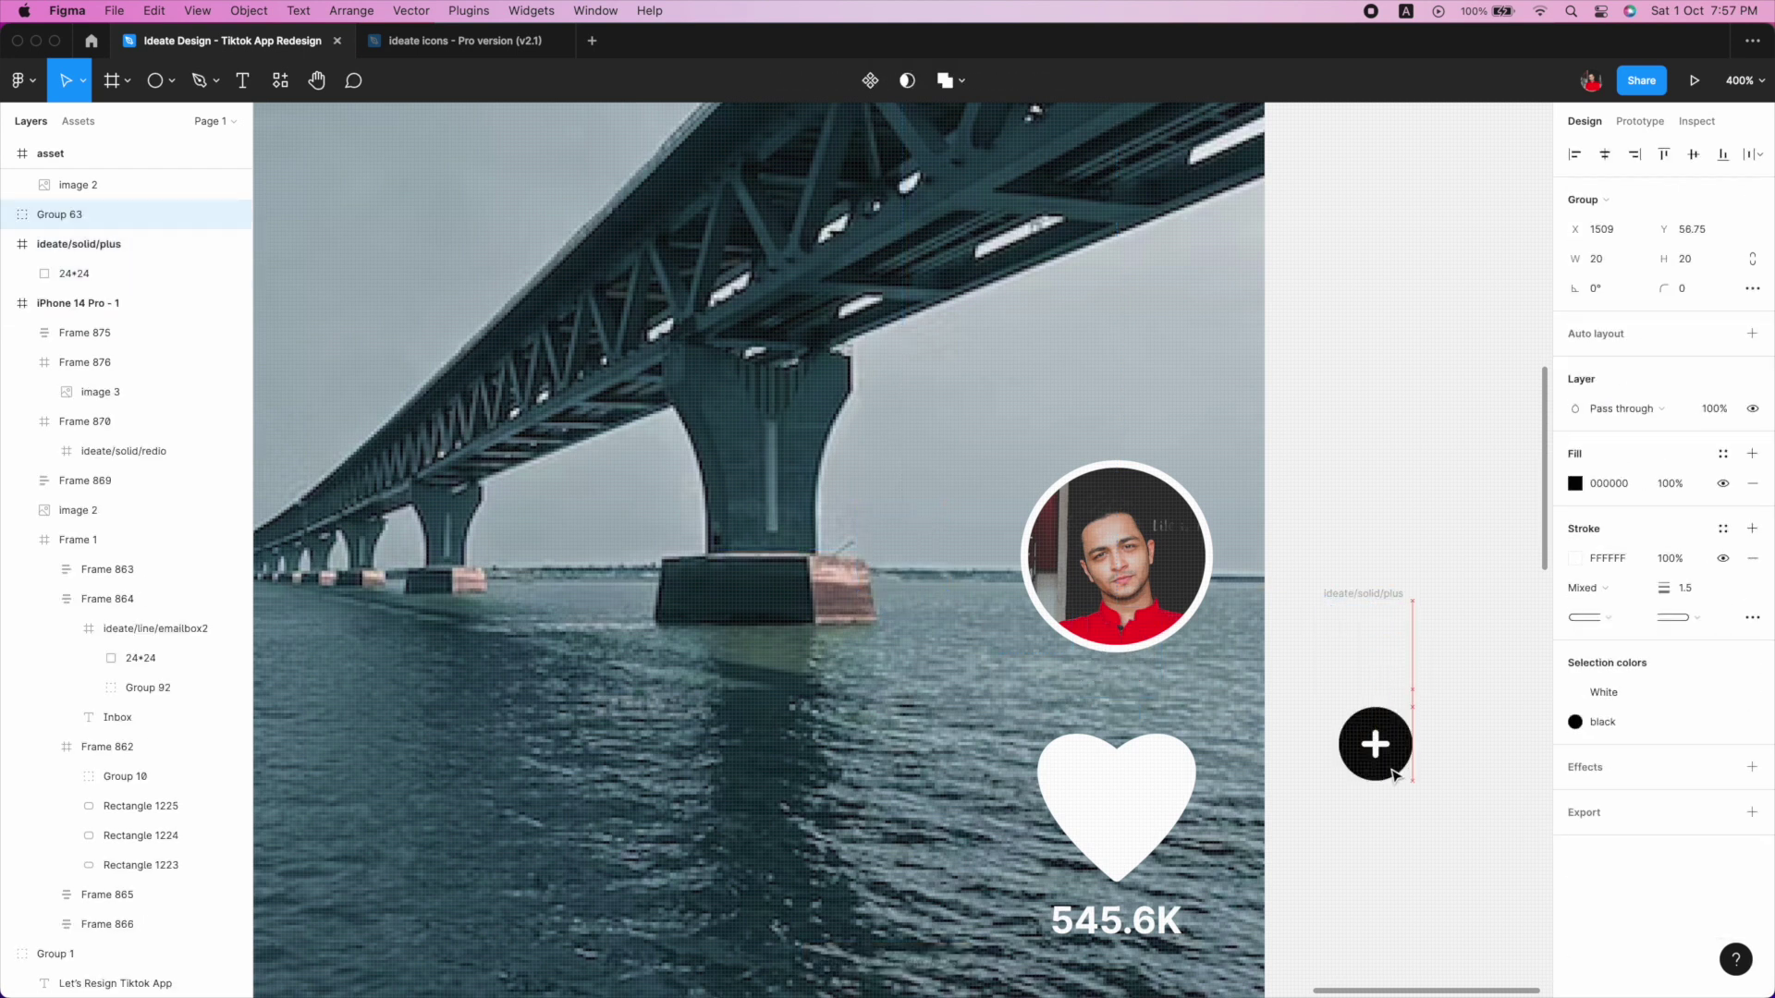
click(952, 81)
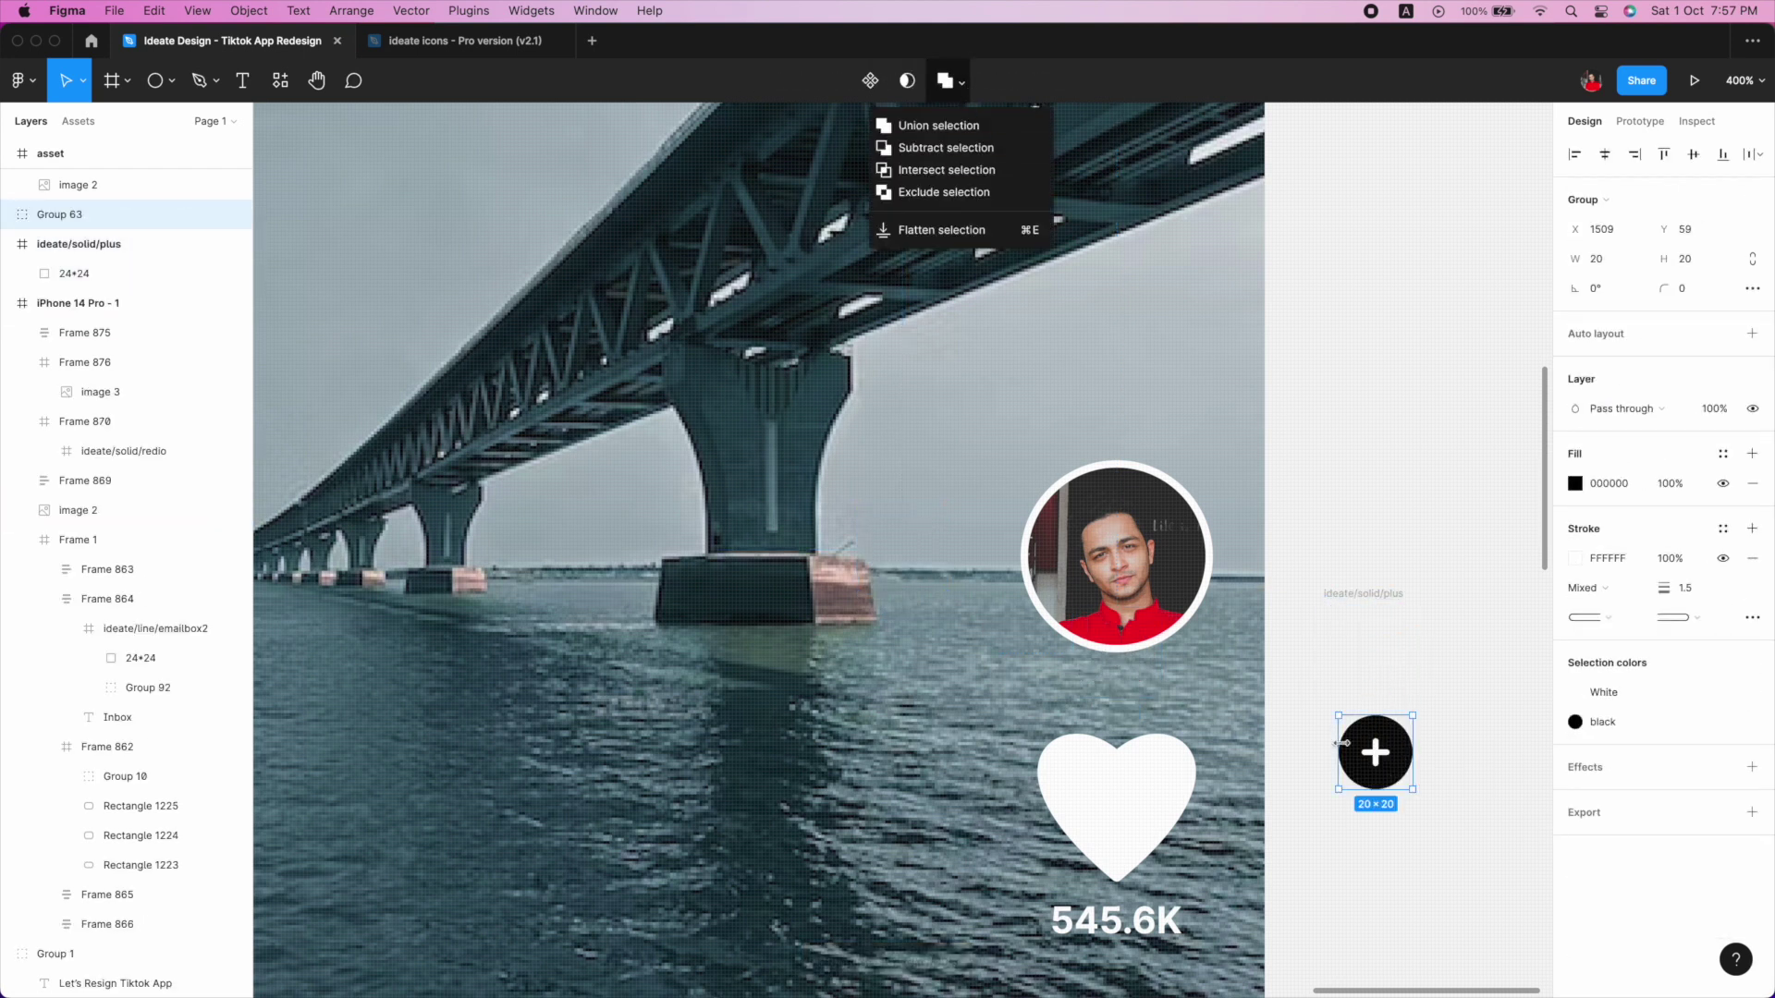
double_click(1376, 756)
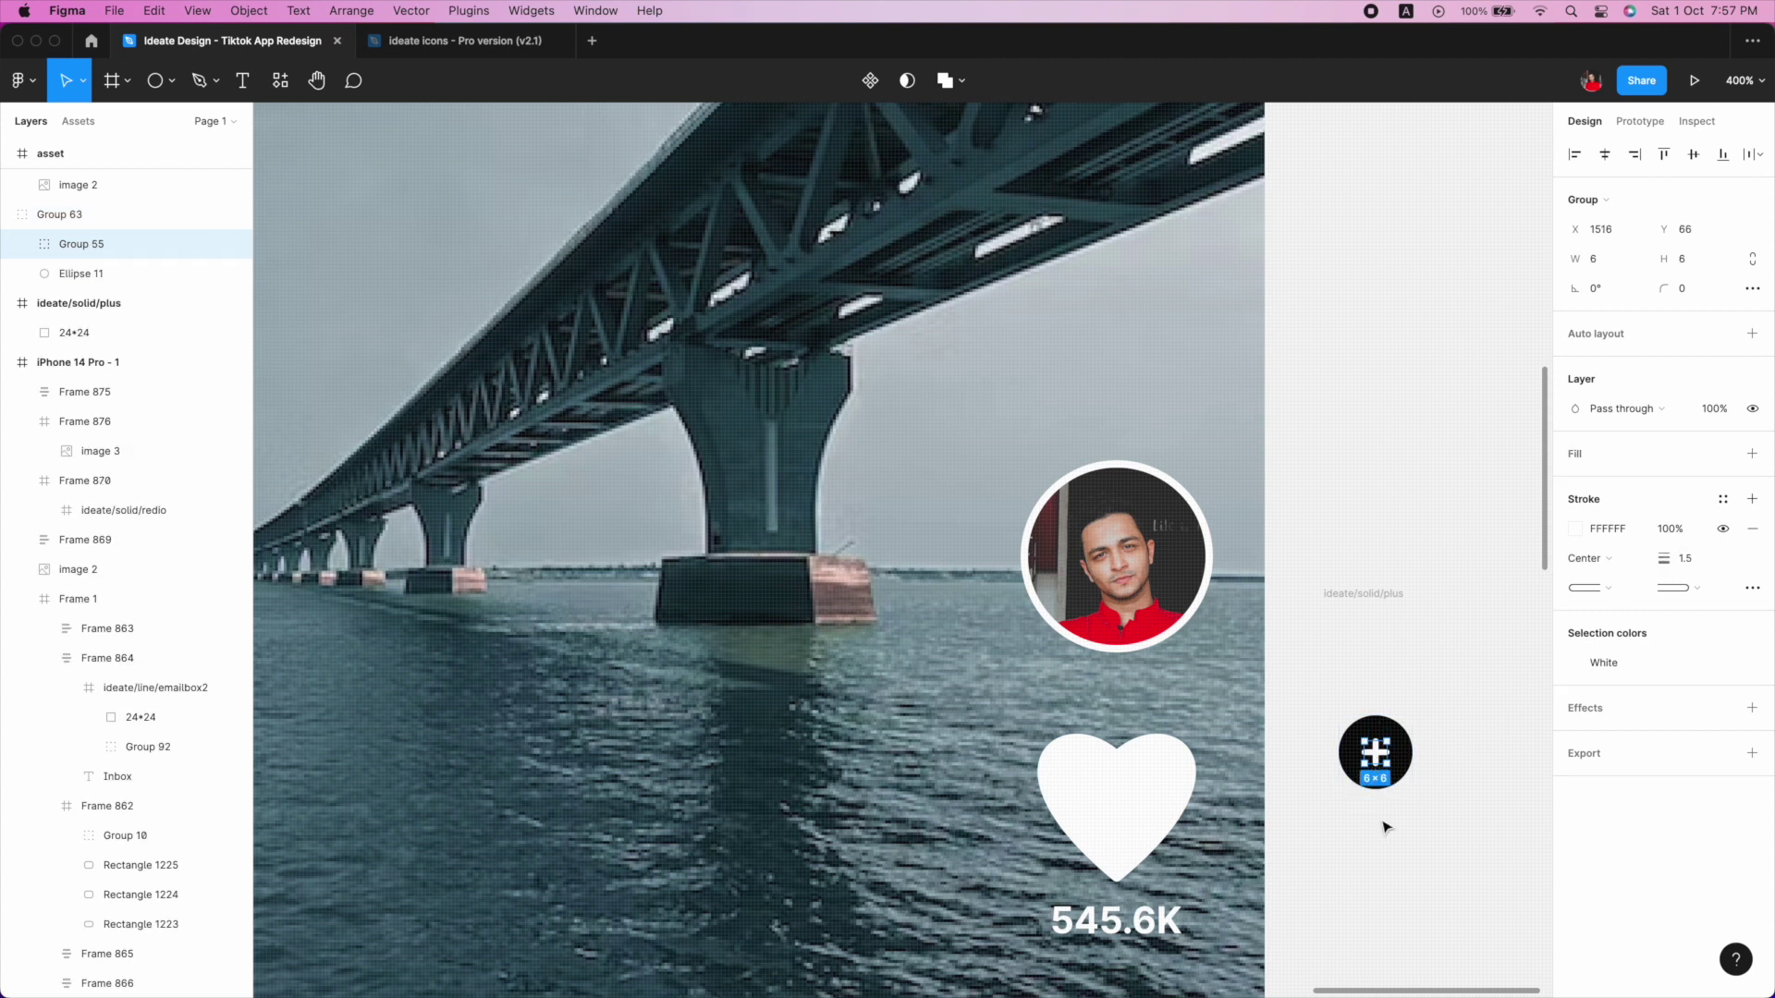
key(Escape)
click(961, 81)
click(915, 151)
Fill the solid plus with the Red style and place it at the avatar's bottom
click(1722, 379)
click(1587, 548)
drag(1389, 767, 1130, 660)
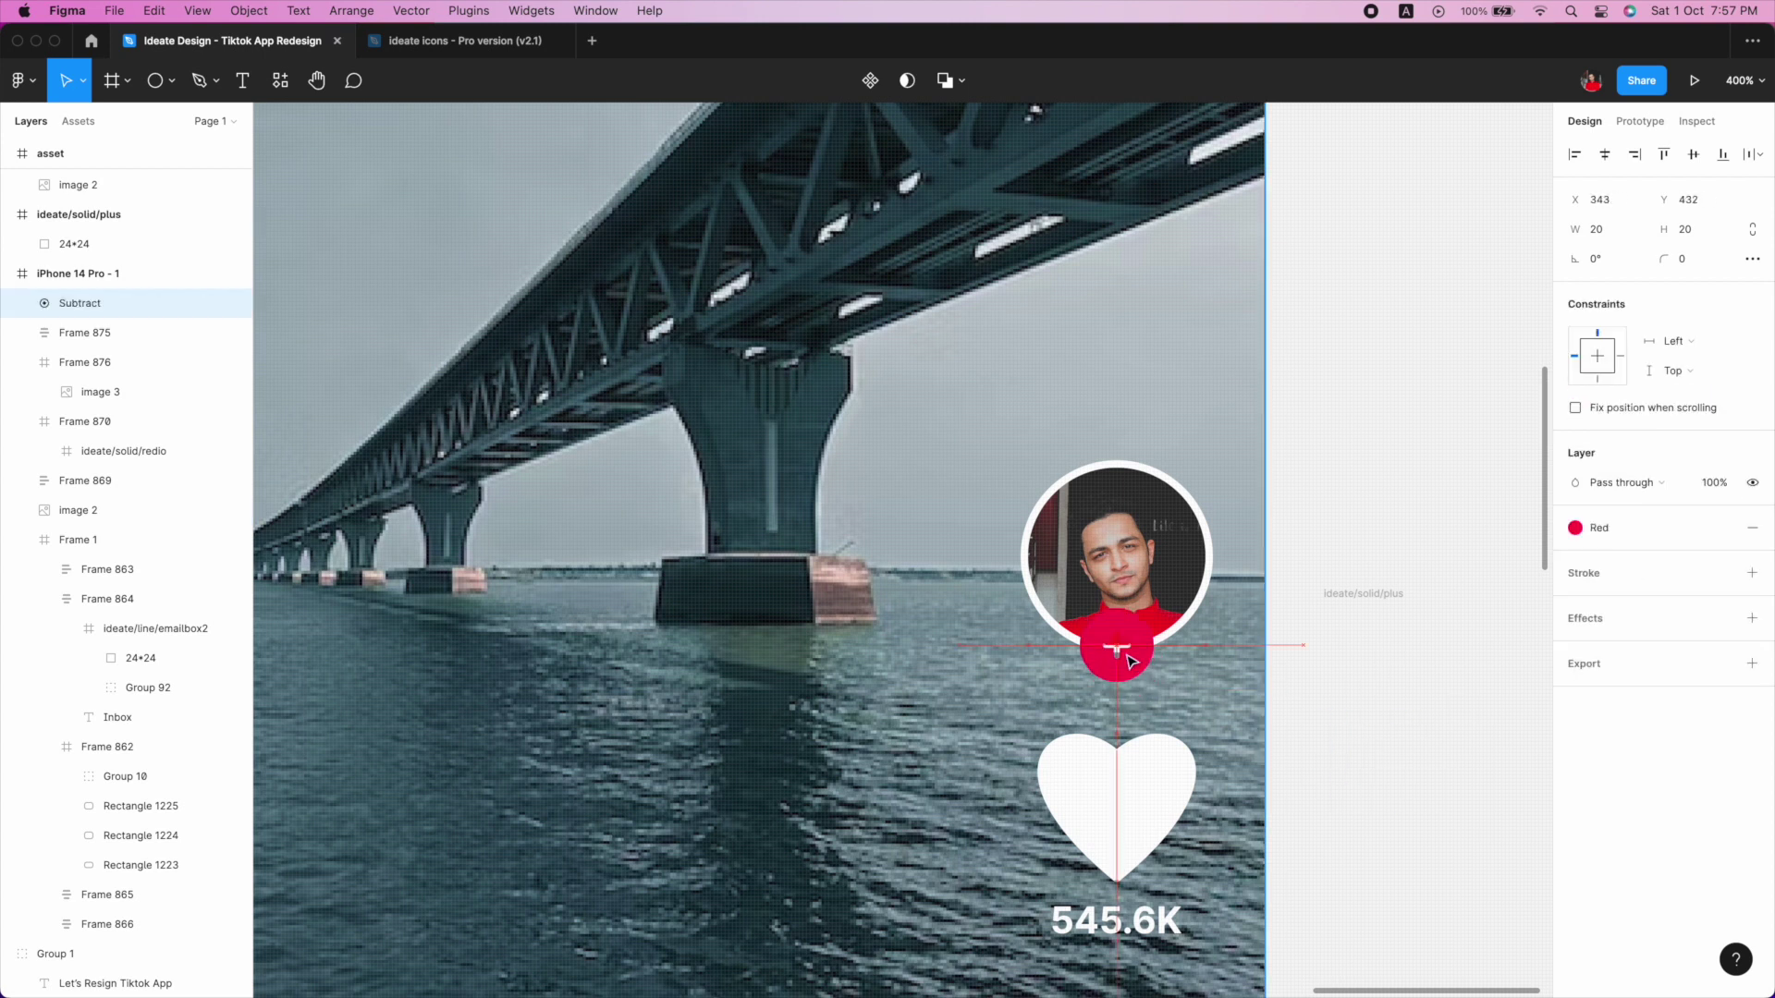
key(super+z)
key(super+z)
key(super+z)
key(Escape)
click(1350, 784)
click(1722, 454)
click(1586, 622)
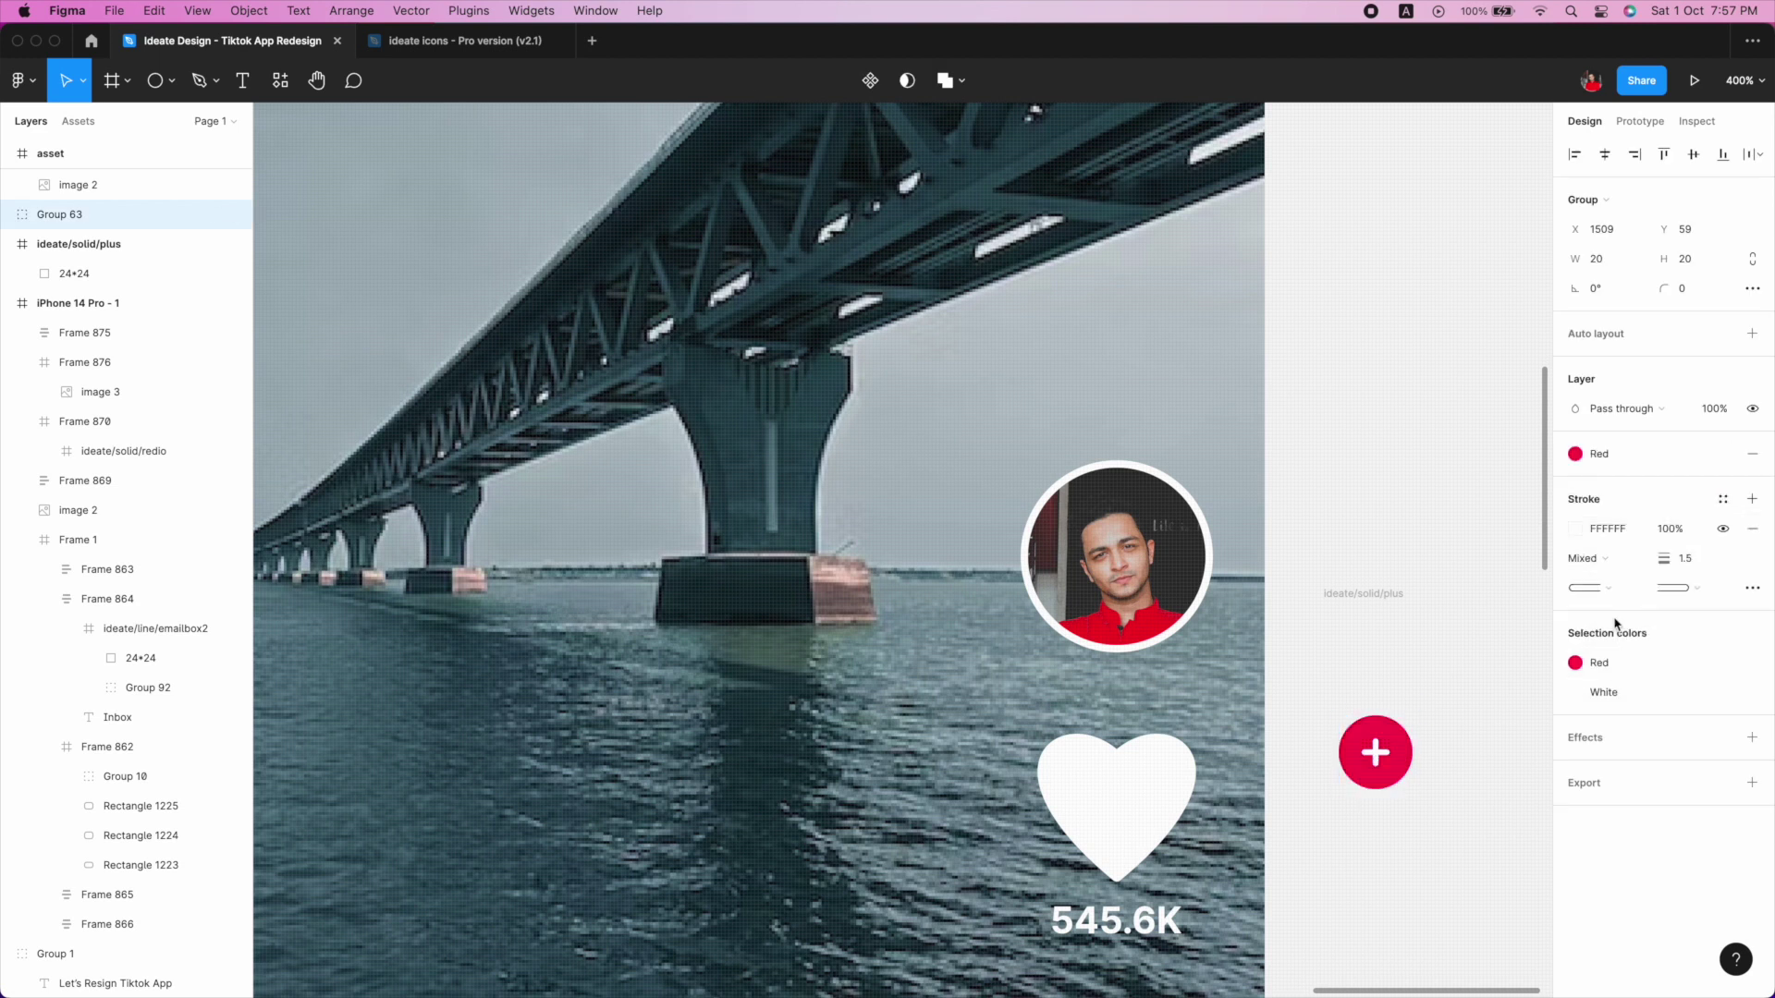
drag(1377, 753, 1126, 654)
Group the red plus badge with the avatar using Cmd+G
shift+click(1117, 555)
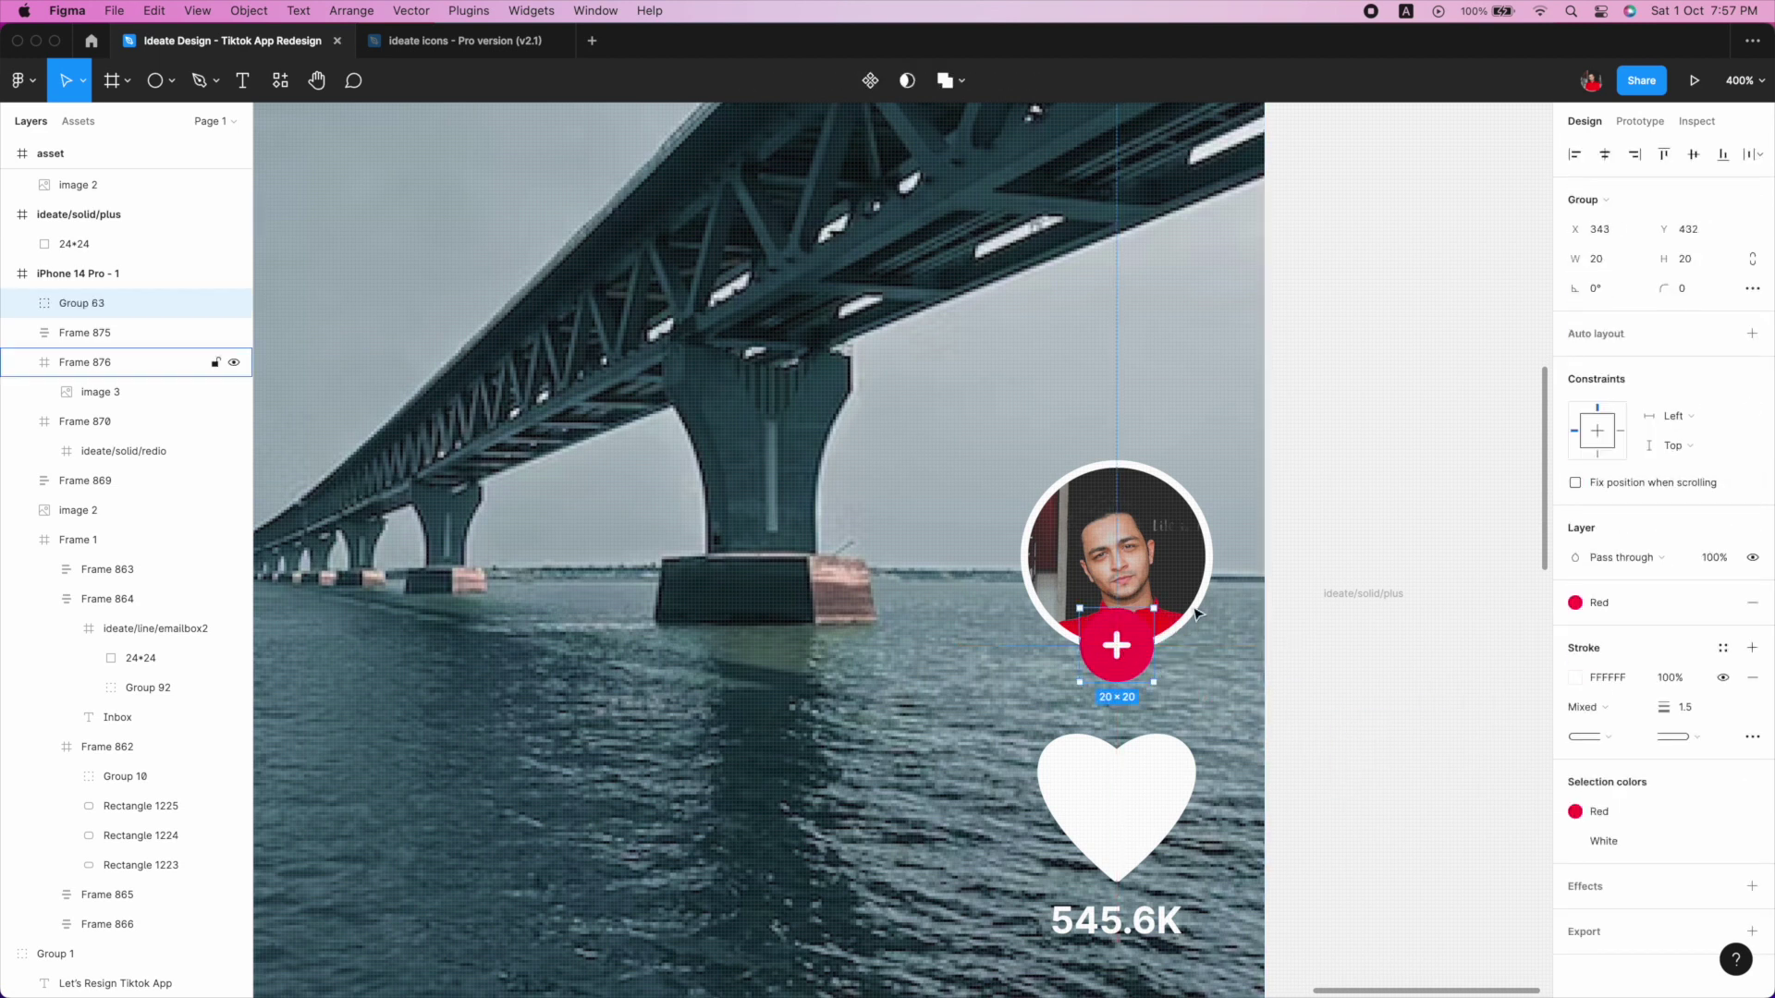
key(super+g)
shift+click(1142, 802)
scroll(1143, 803, down, 1)
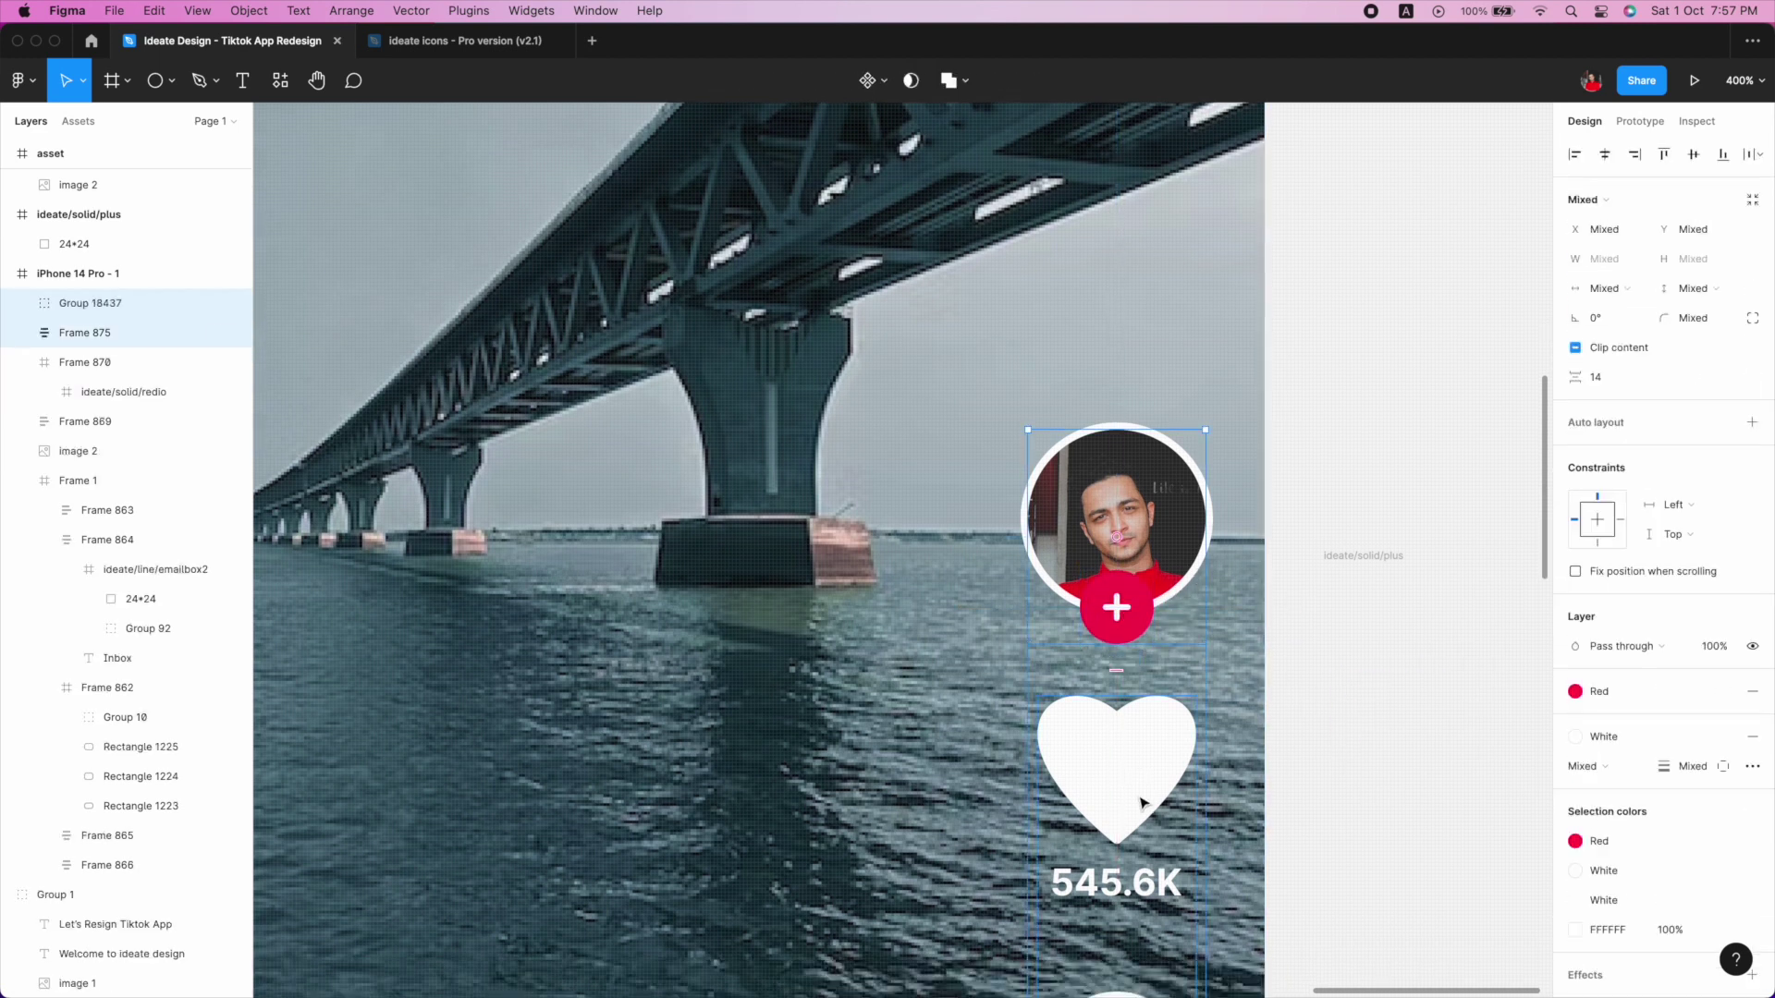
scroll(1142, 802, down, 10)
key(shift+1)
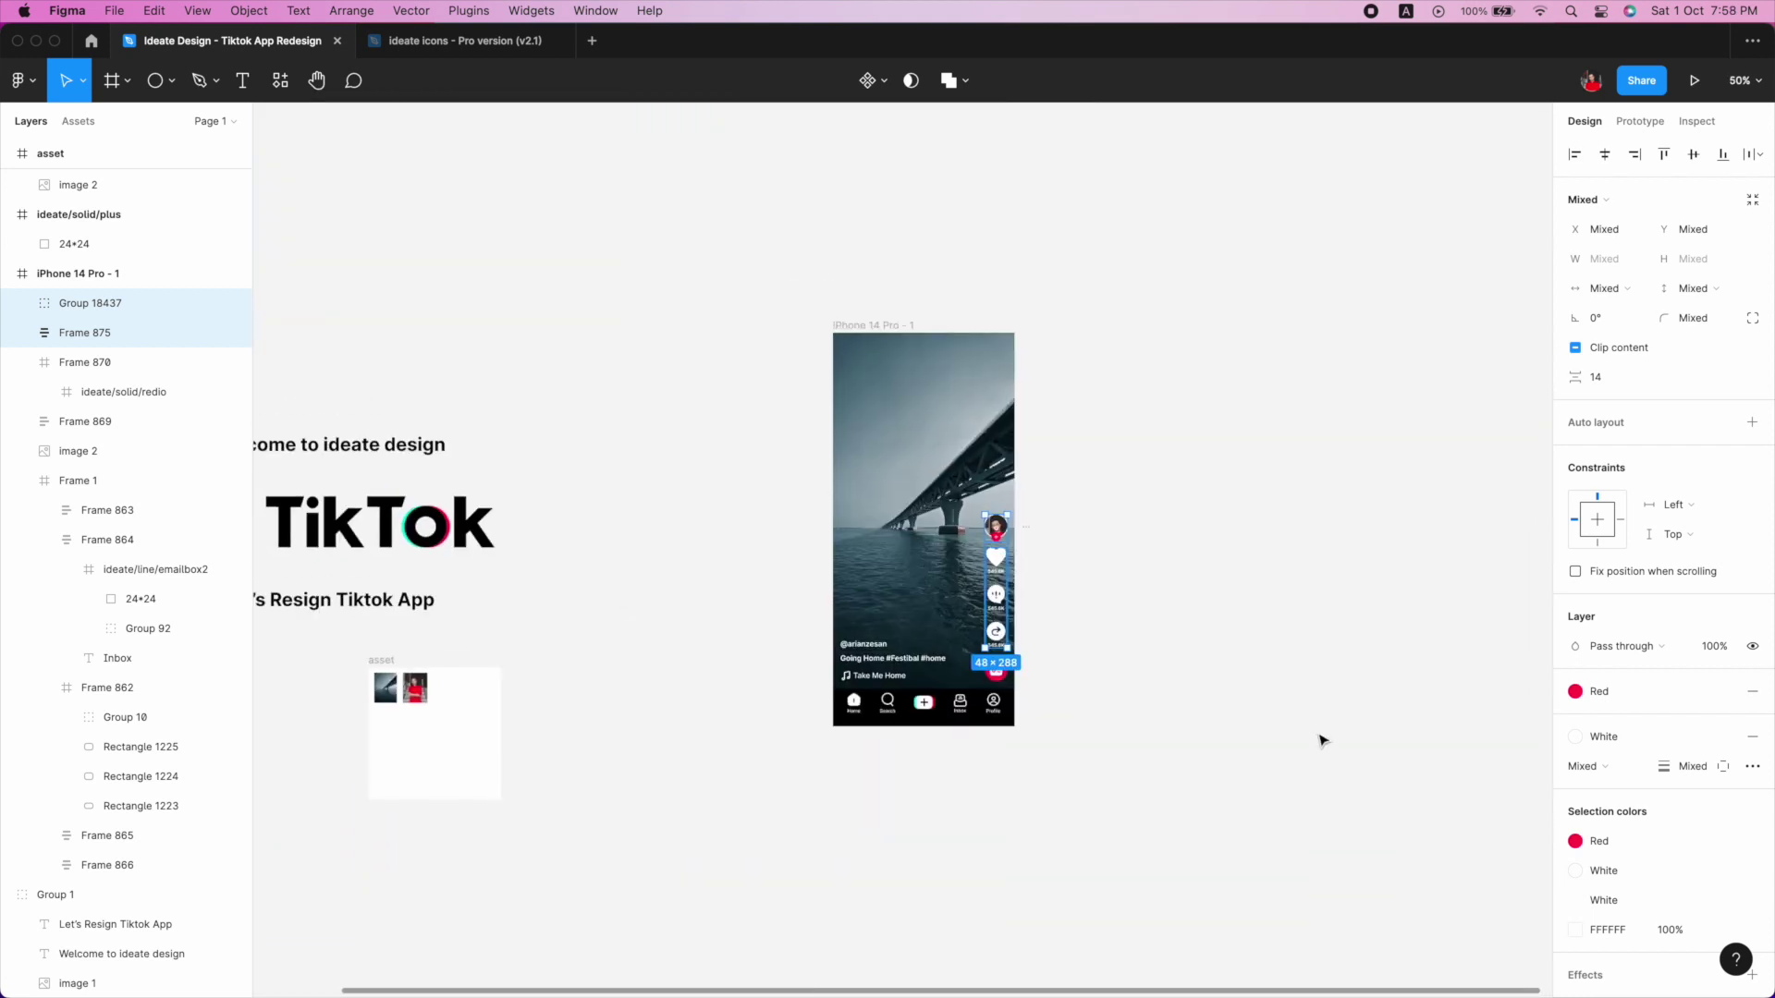
Delete the spare plus icon beside the phone
scroll(1320, 738, up, 3)
click(1322, 739)
scroll(1322, 739, left, 3)
scroll(1322, 740, up, 2)
scroll(1322, 739, up, 1)
click(1135, 545)
key(Delete)
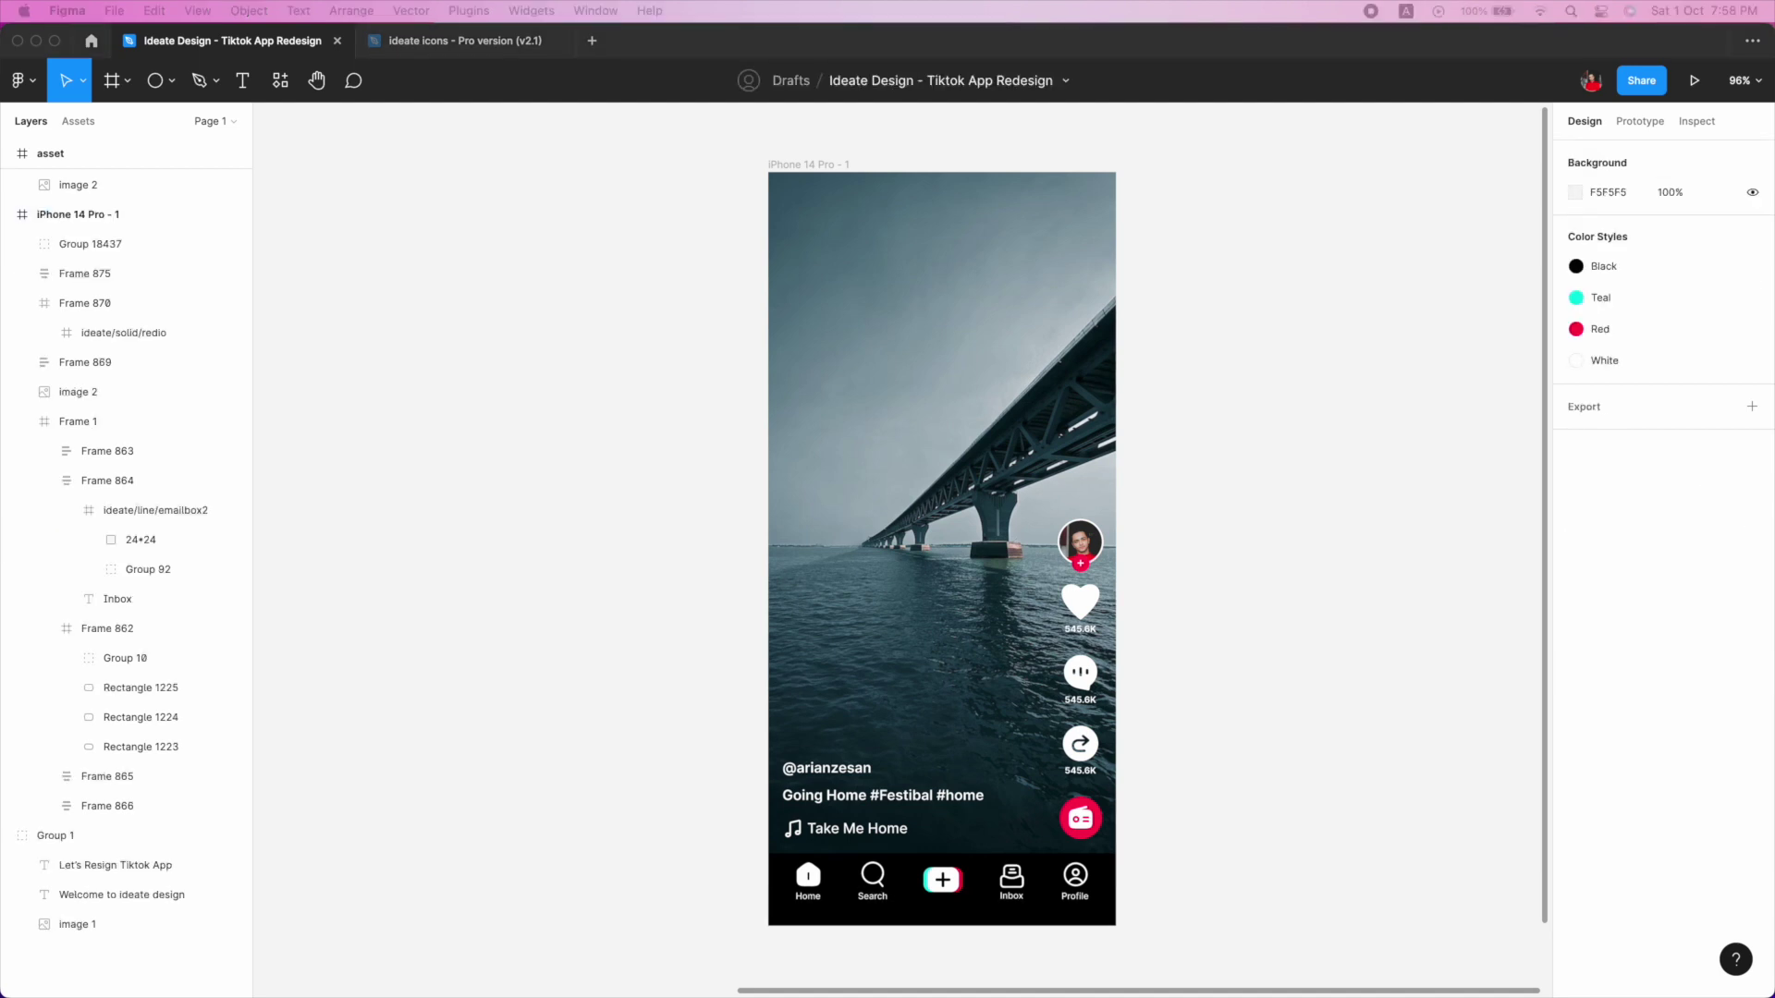
Change the comment count text to 143
double_click(1080, 688)
click(1205, 722)
scroll(904, 687, up, 5)
click(1274, 517)
double_click(1274, 518)
double_click(1275, 717)
text(12)
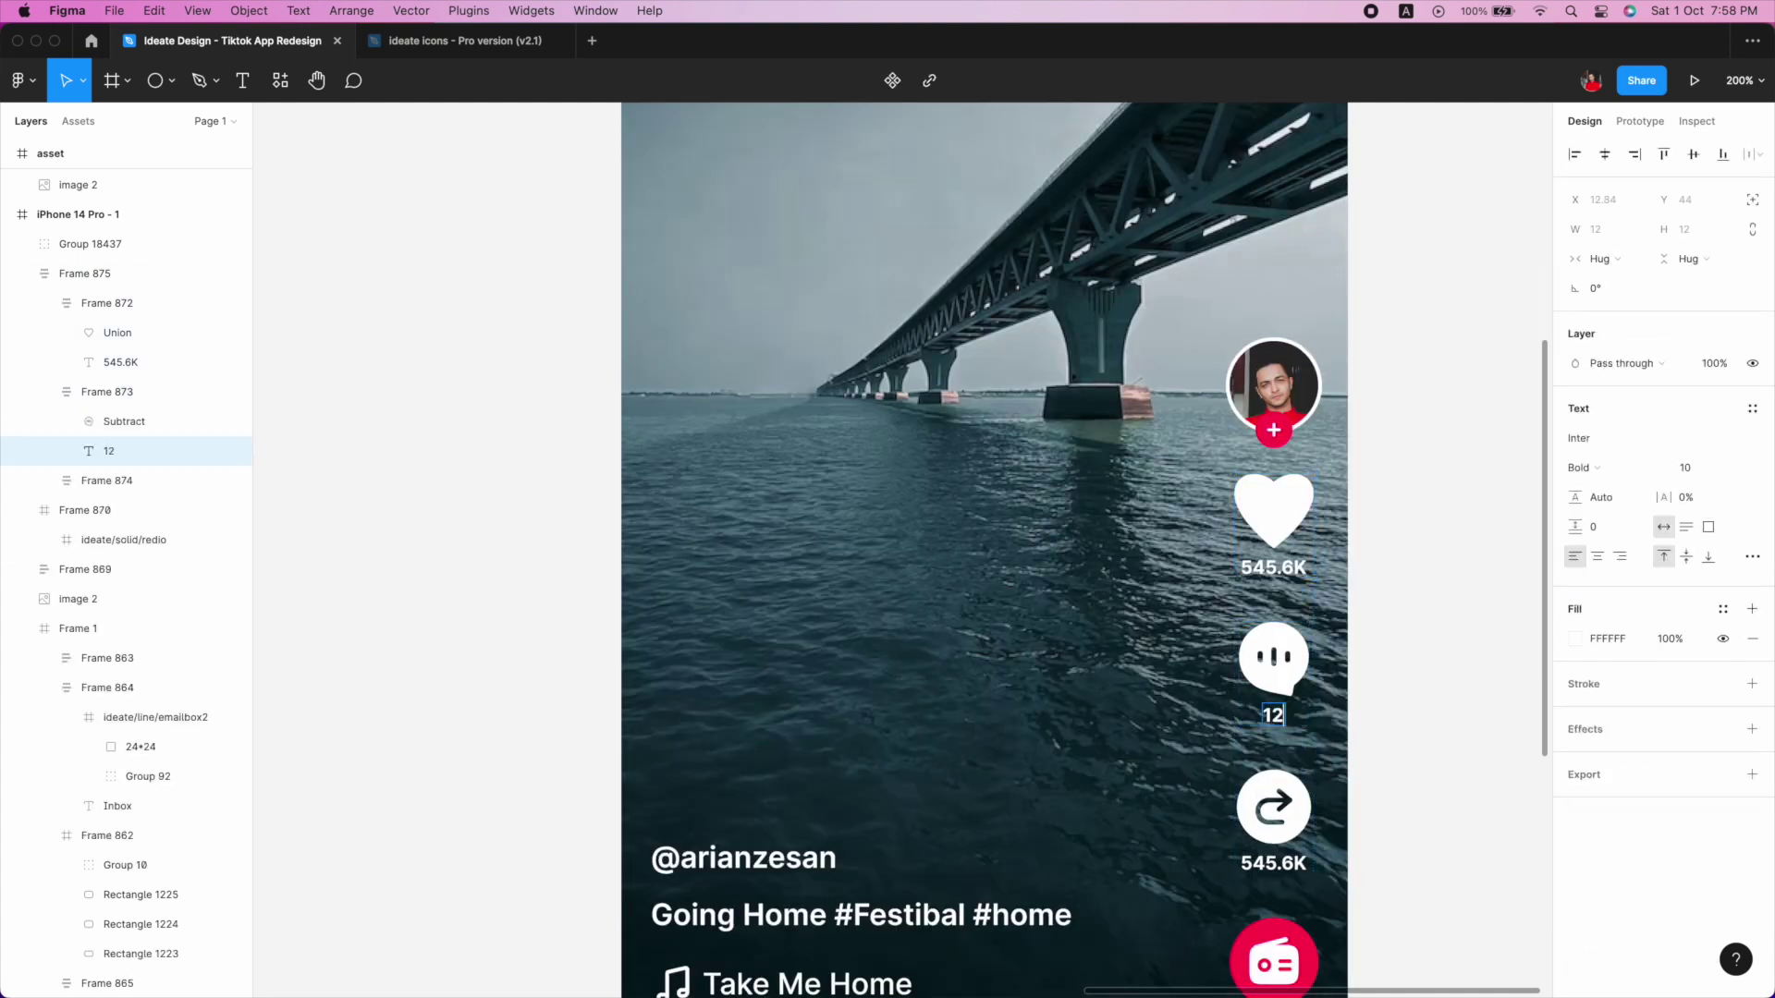
text(43)
key(BackSpace)
key(BackSpace)
key(BackSpace)
text(143)
Change the share count text to 2132
scroll(1255, 855, down, 1)
double_click(1255, 854)
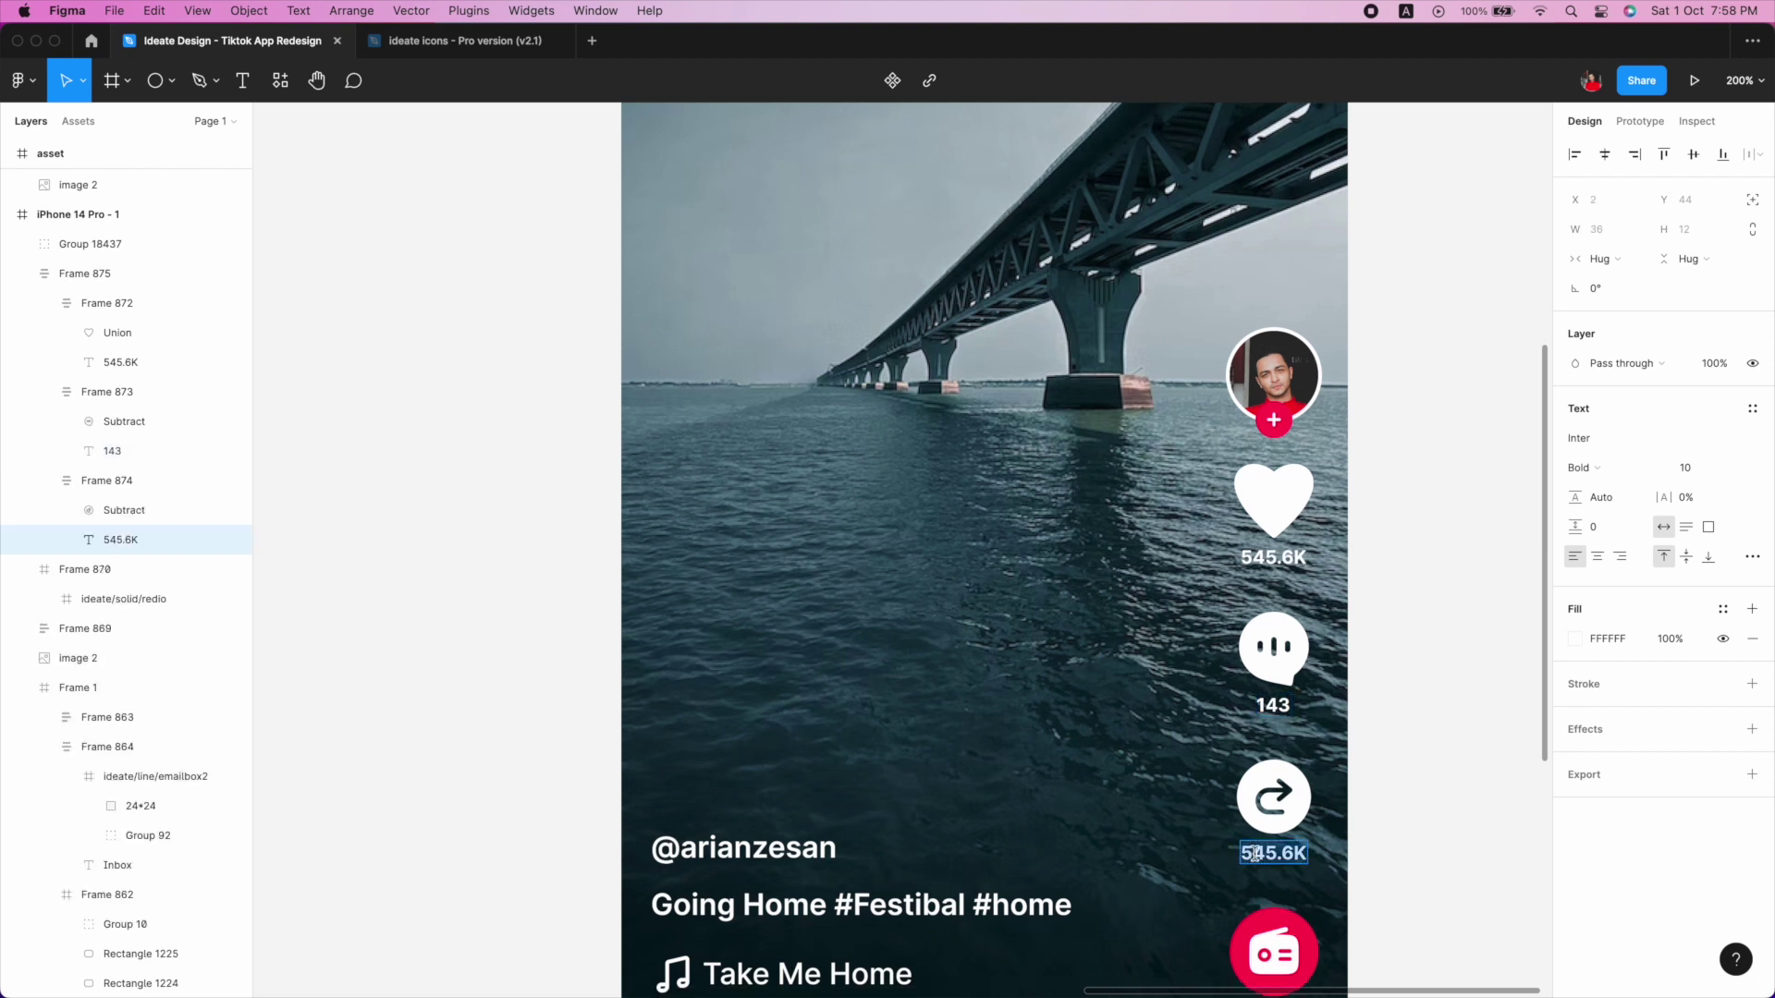
scroll(1255, 854, down, 1)
text(2132)
key(Escape)
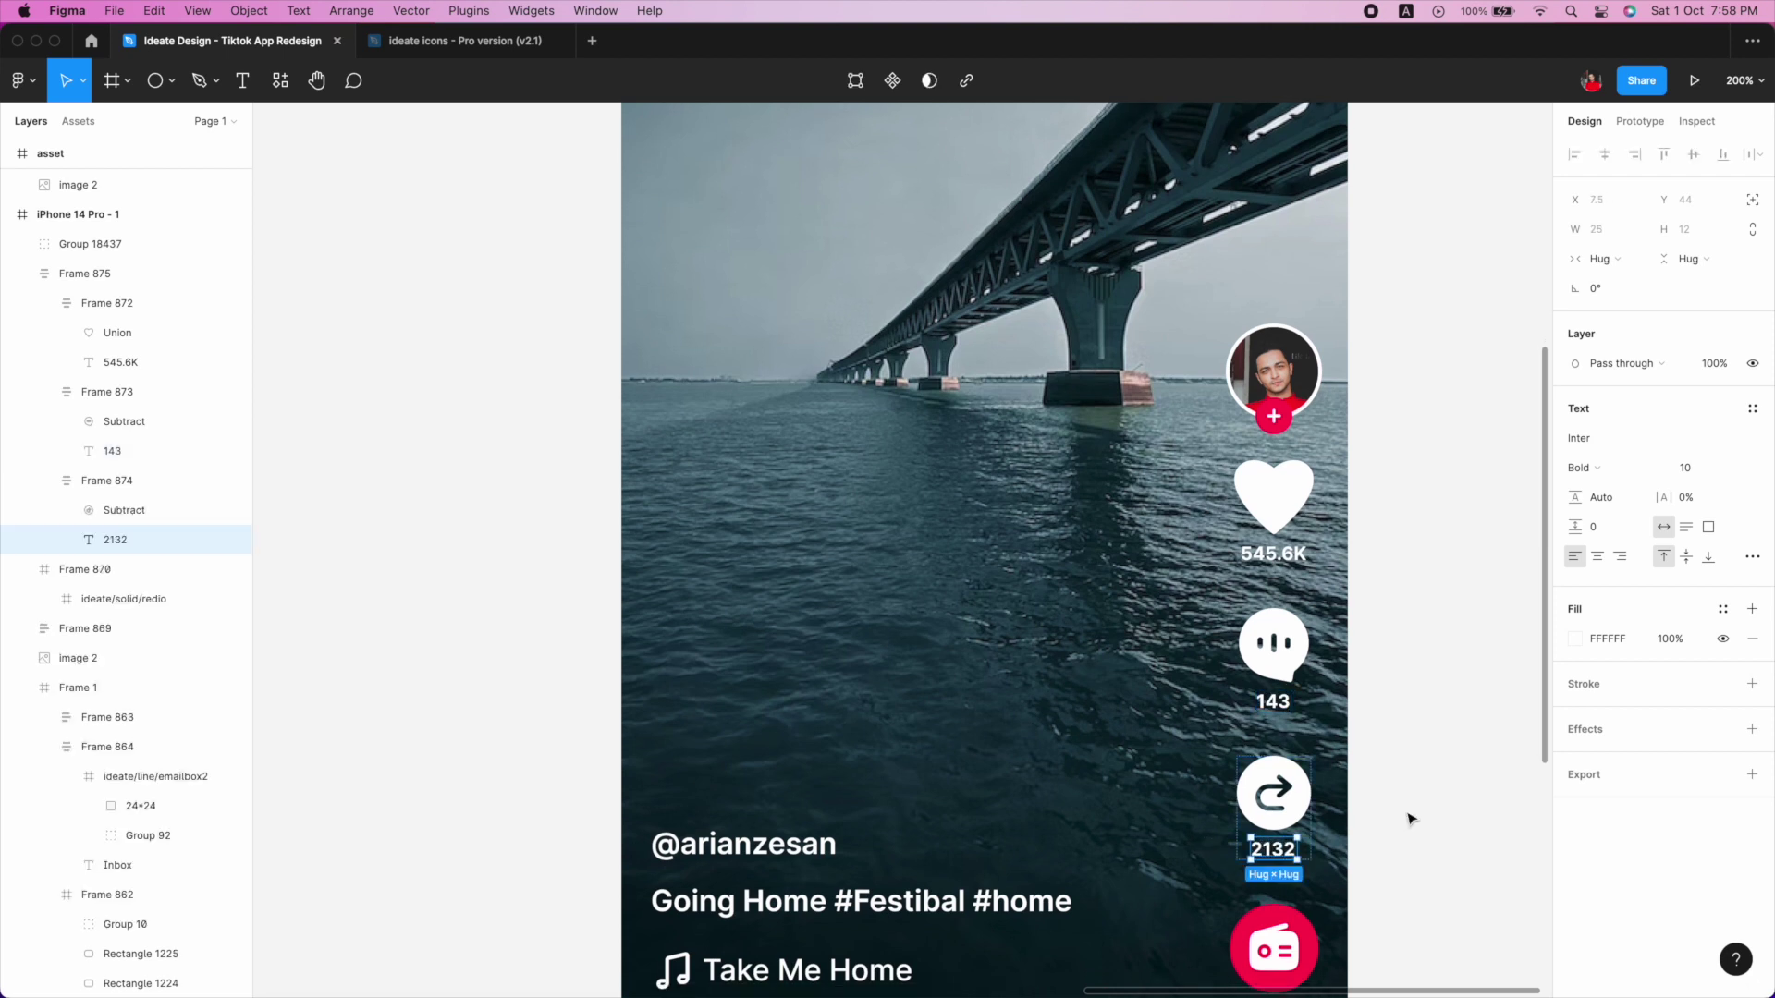
key(shift+0)
click(1268, 753)
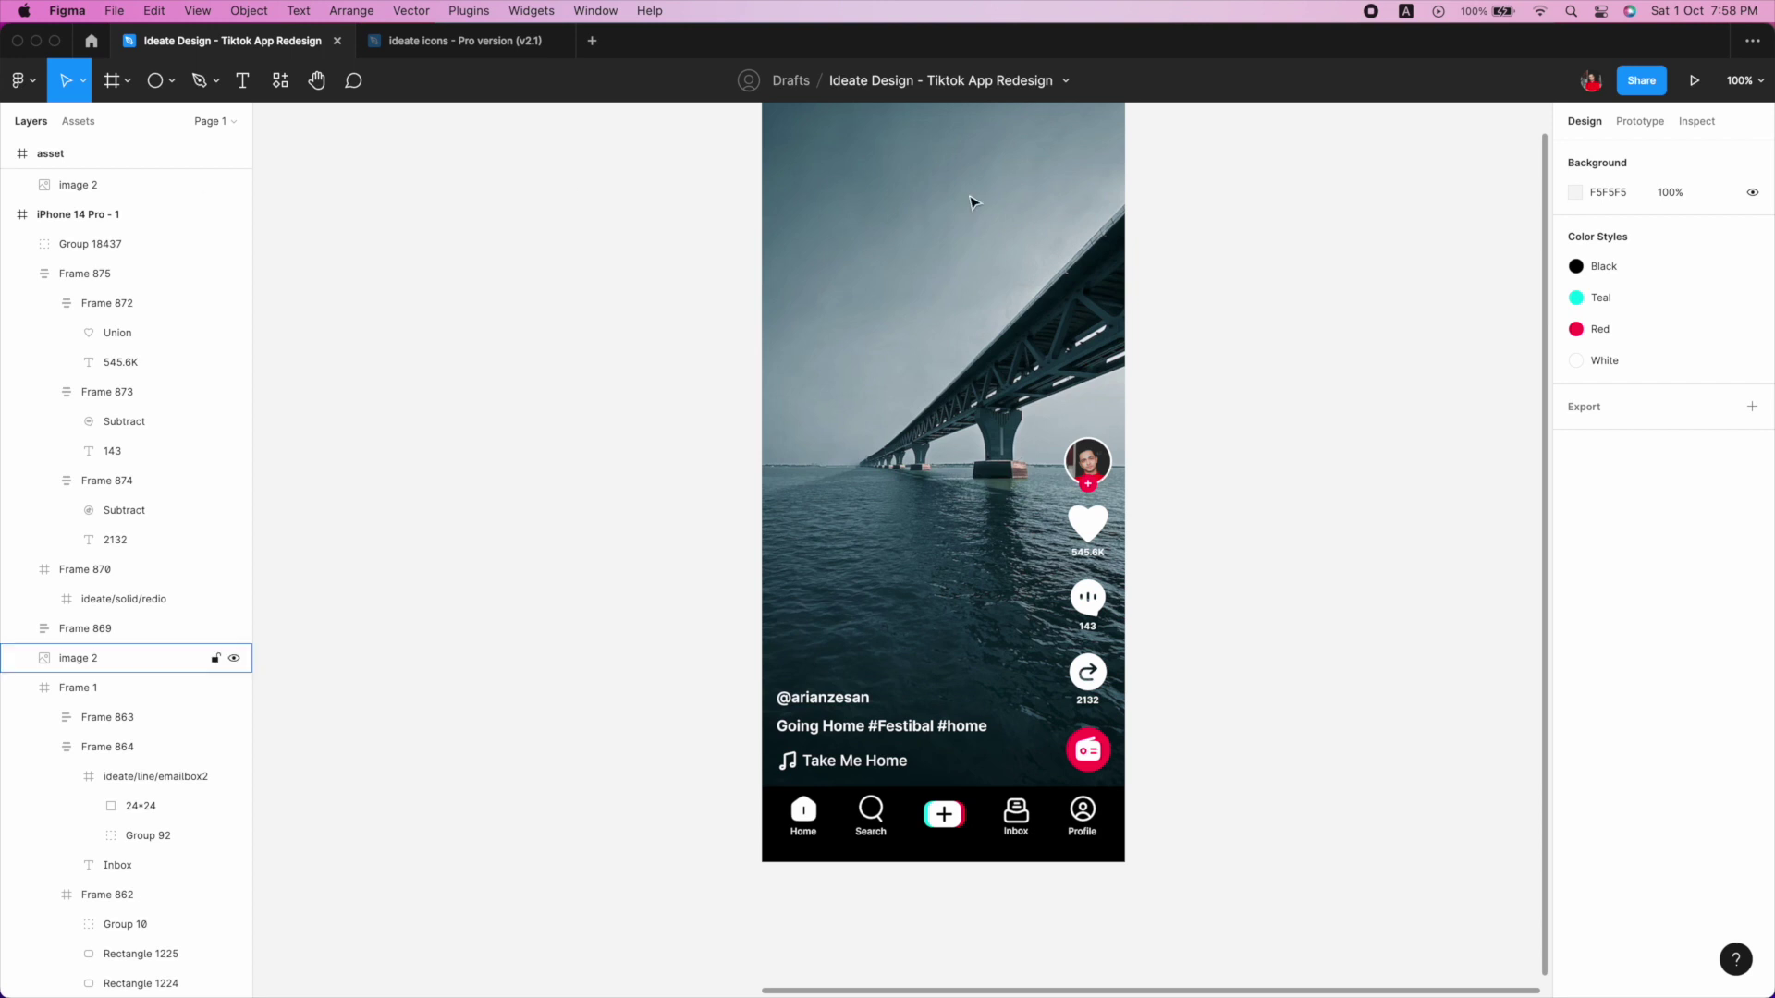
scroll(887, 253, up, 2)
scroll(886, 254, up, 1)
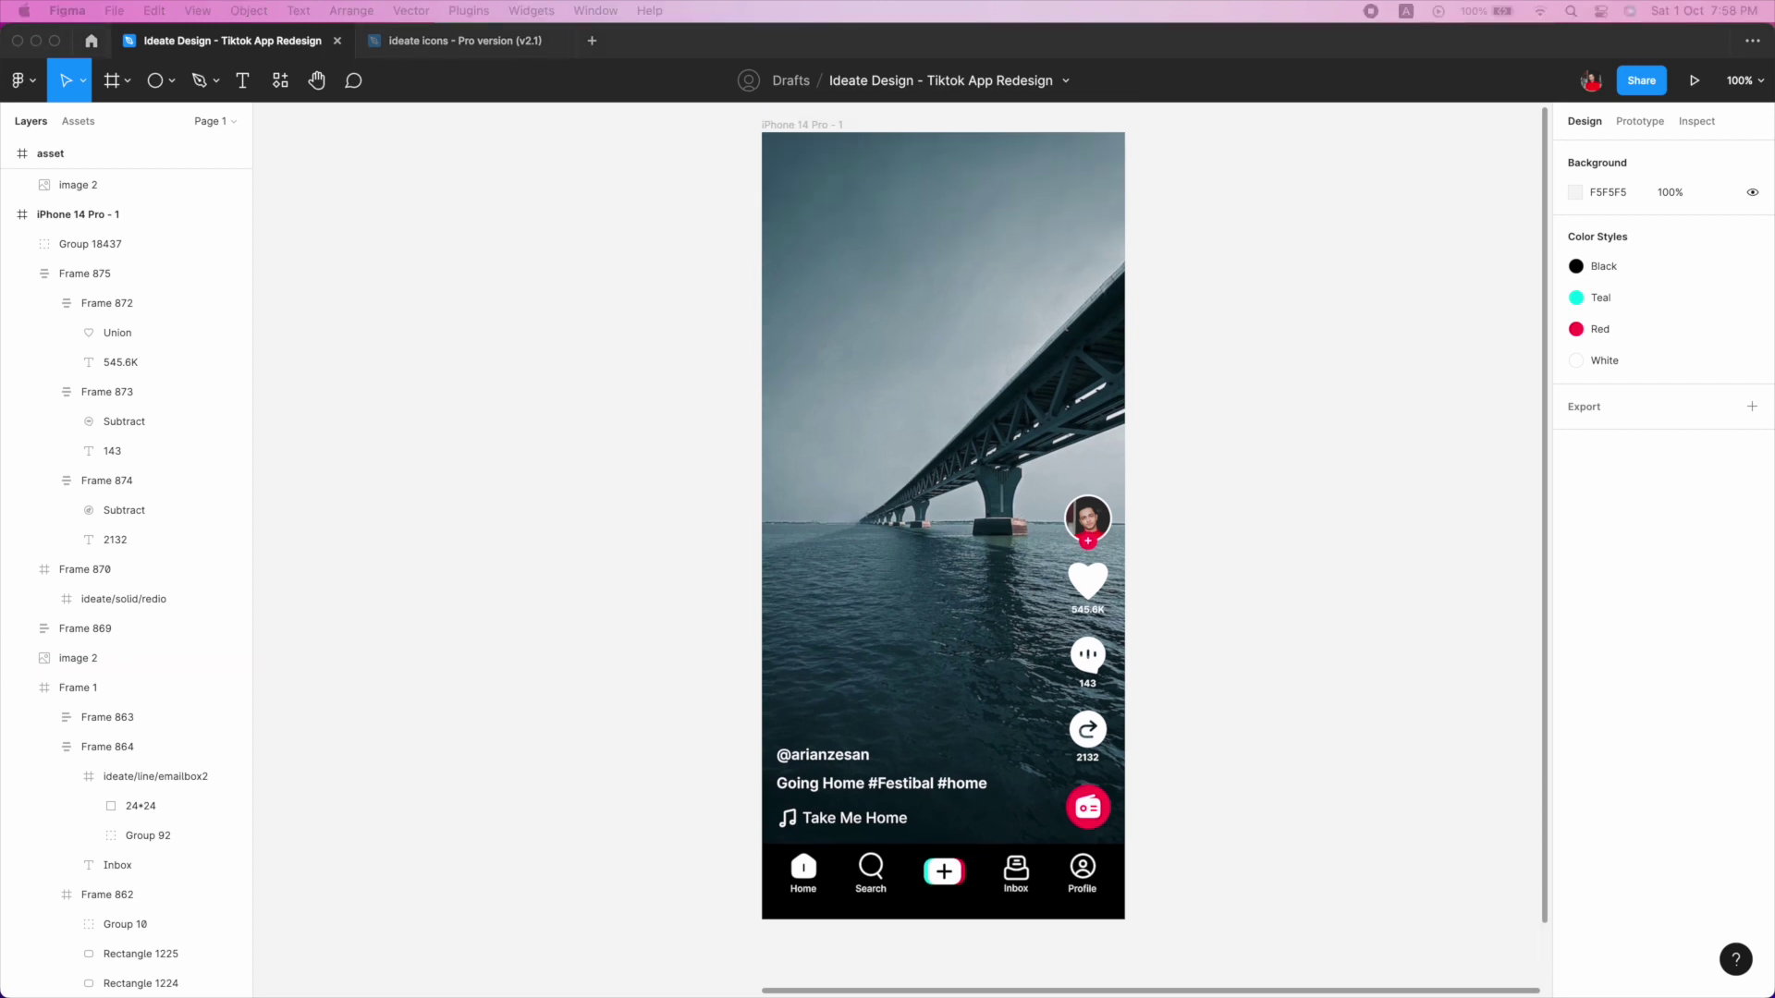
Paste the iPhone status bar into the phone
click(813, 136)
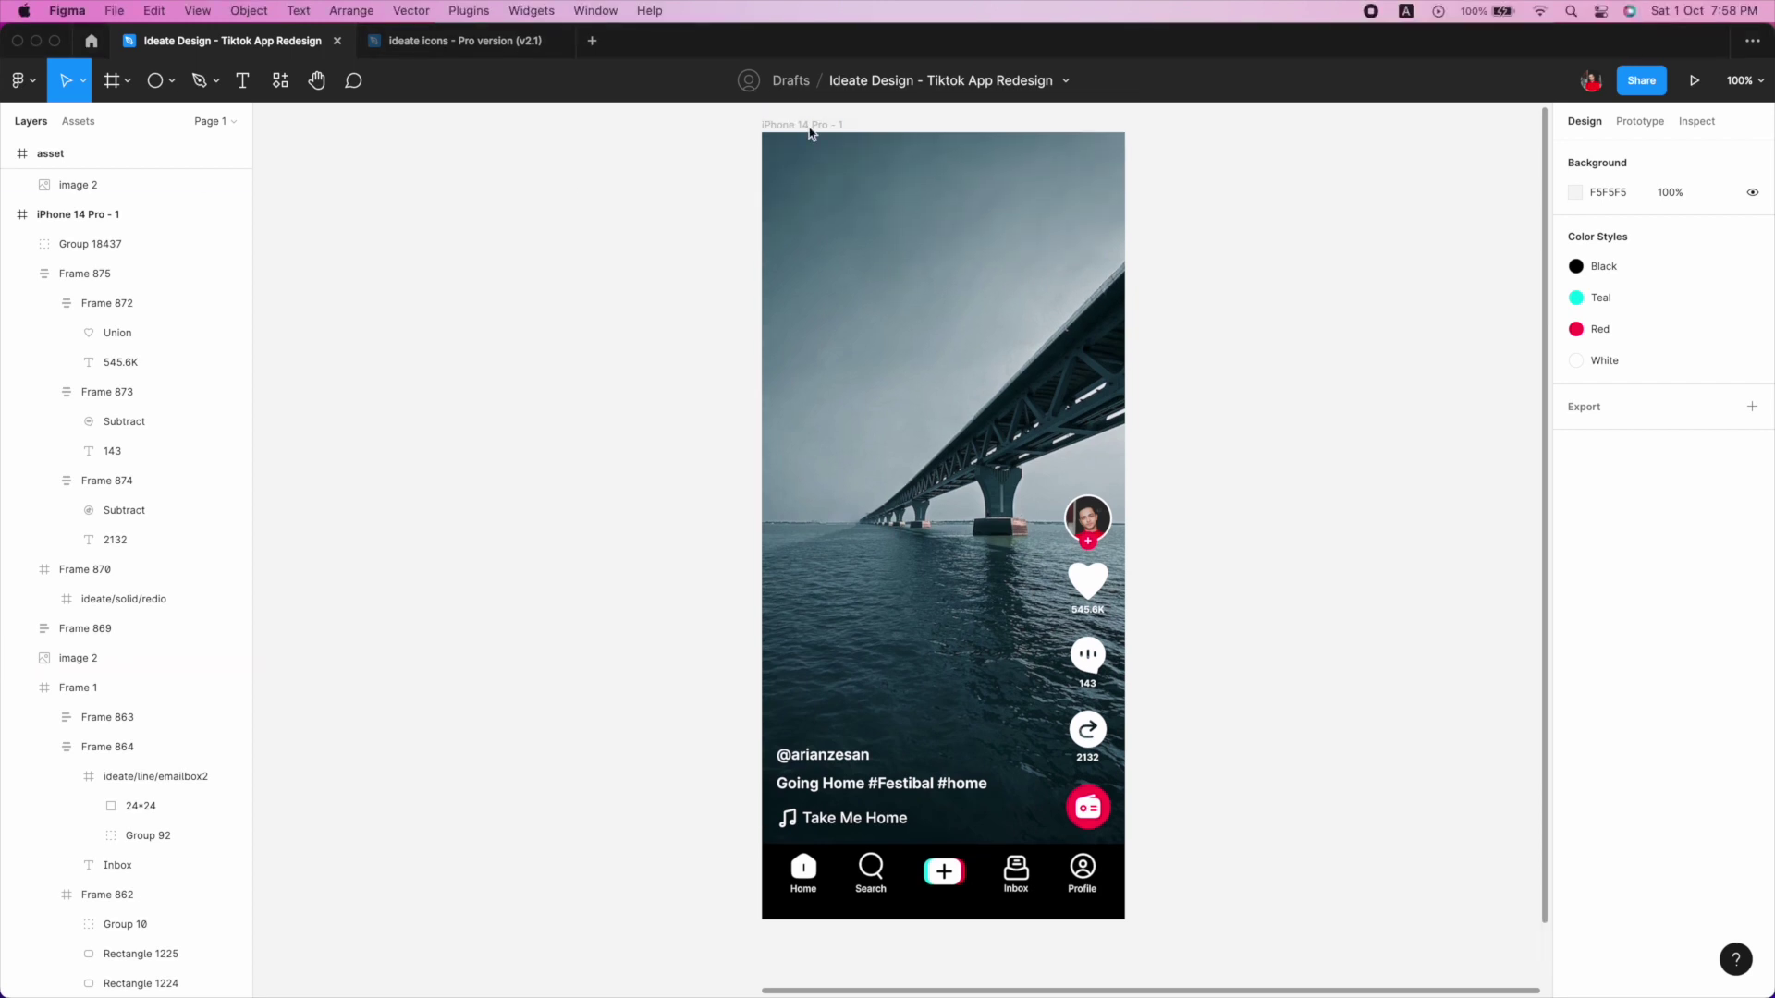
key(super+v)
click(621, 145)
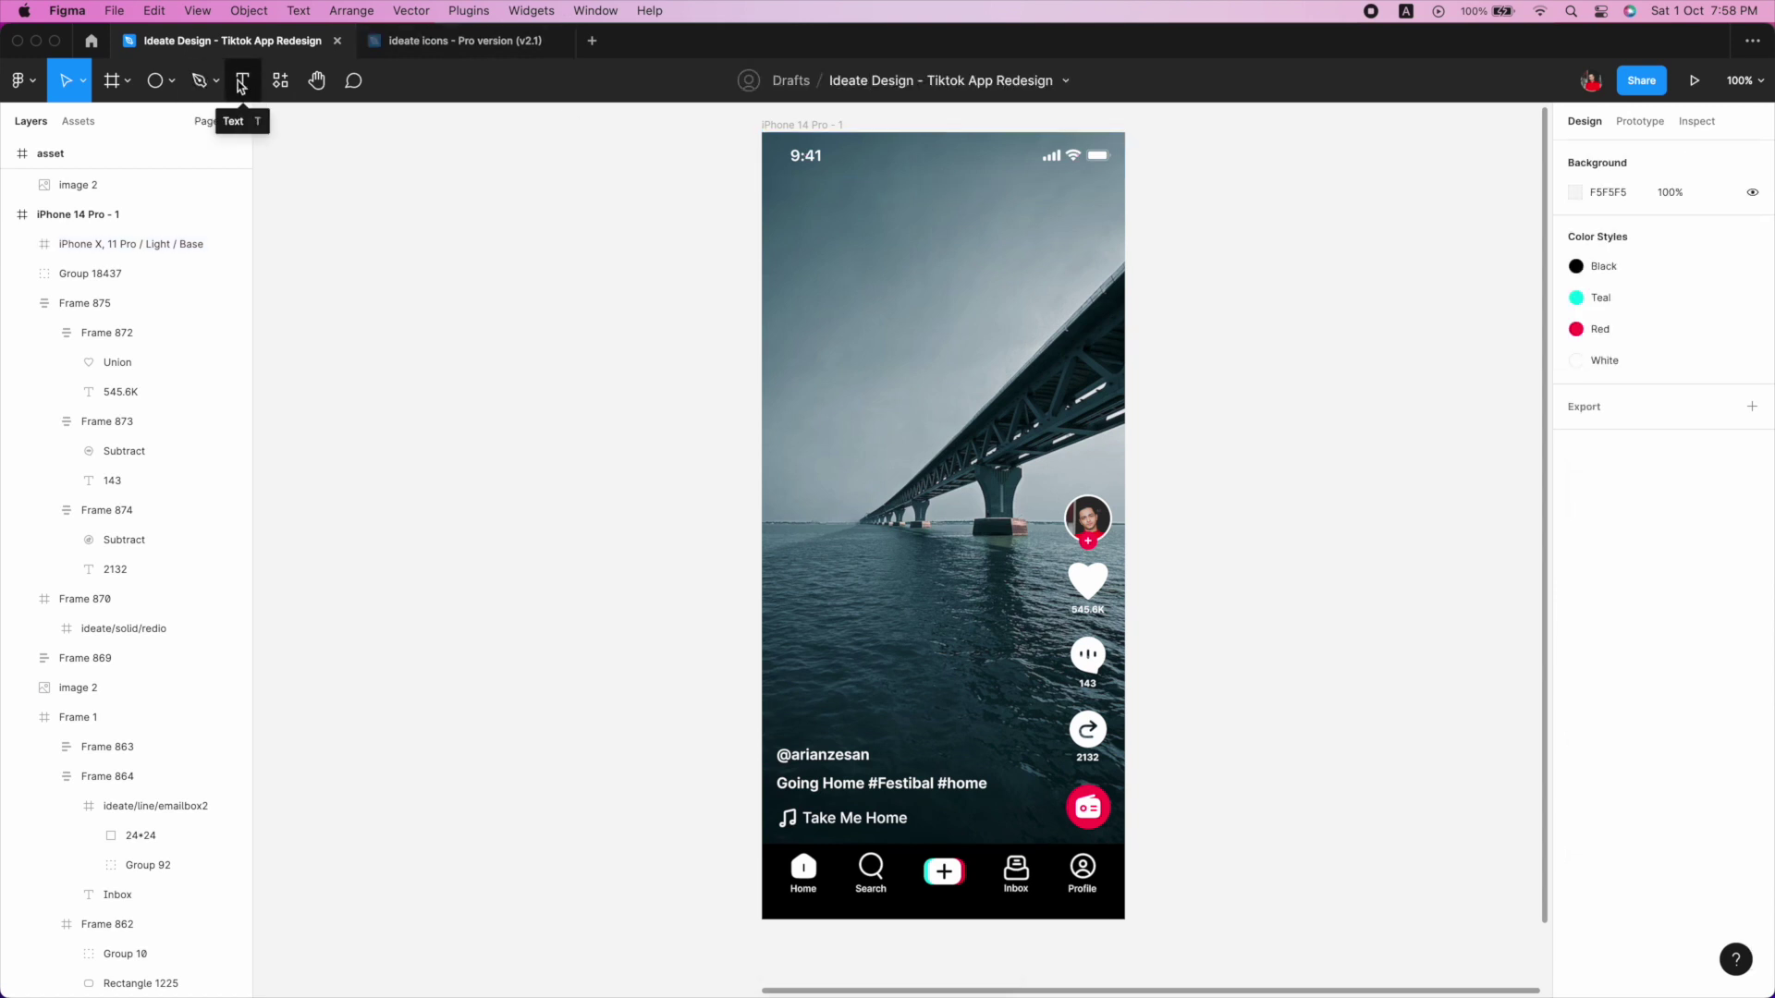
Draw a Red-filled frame below the status bar with corner radius 100, widened to 86
click(111, 81)
mouse_move(802, 186)
mouse_down()
mouse_move(848, 218)
mouse_move(775, 256)
mouse_up()
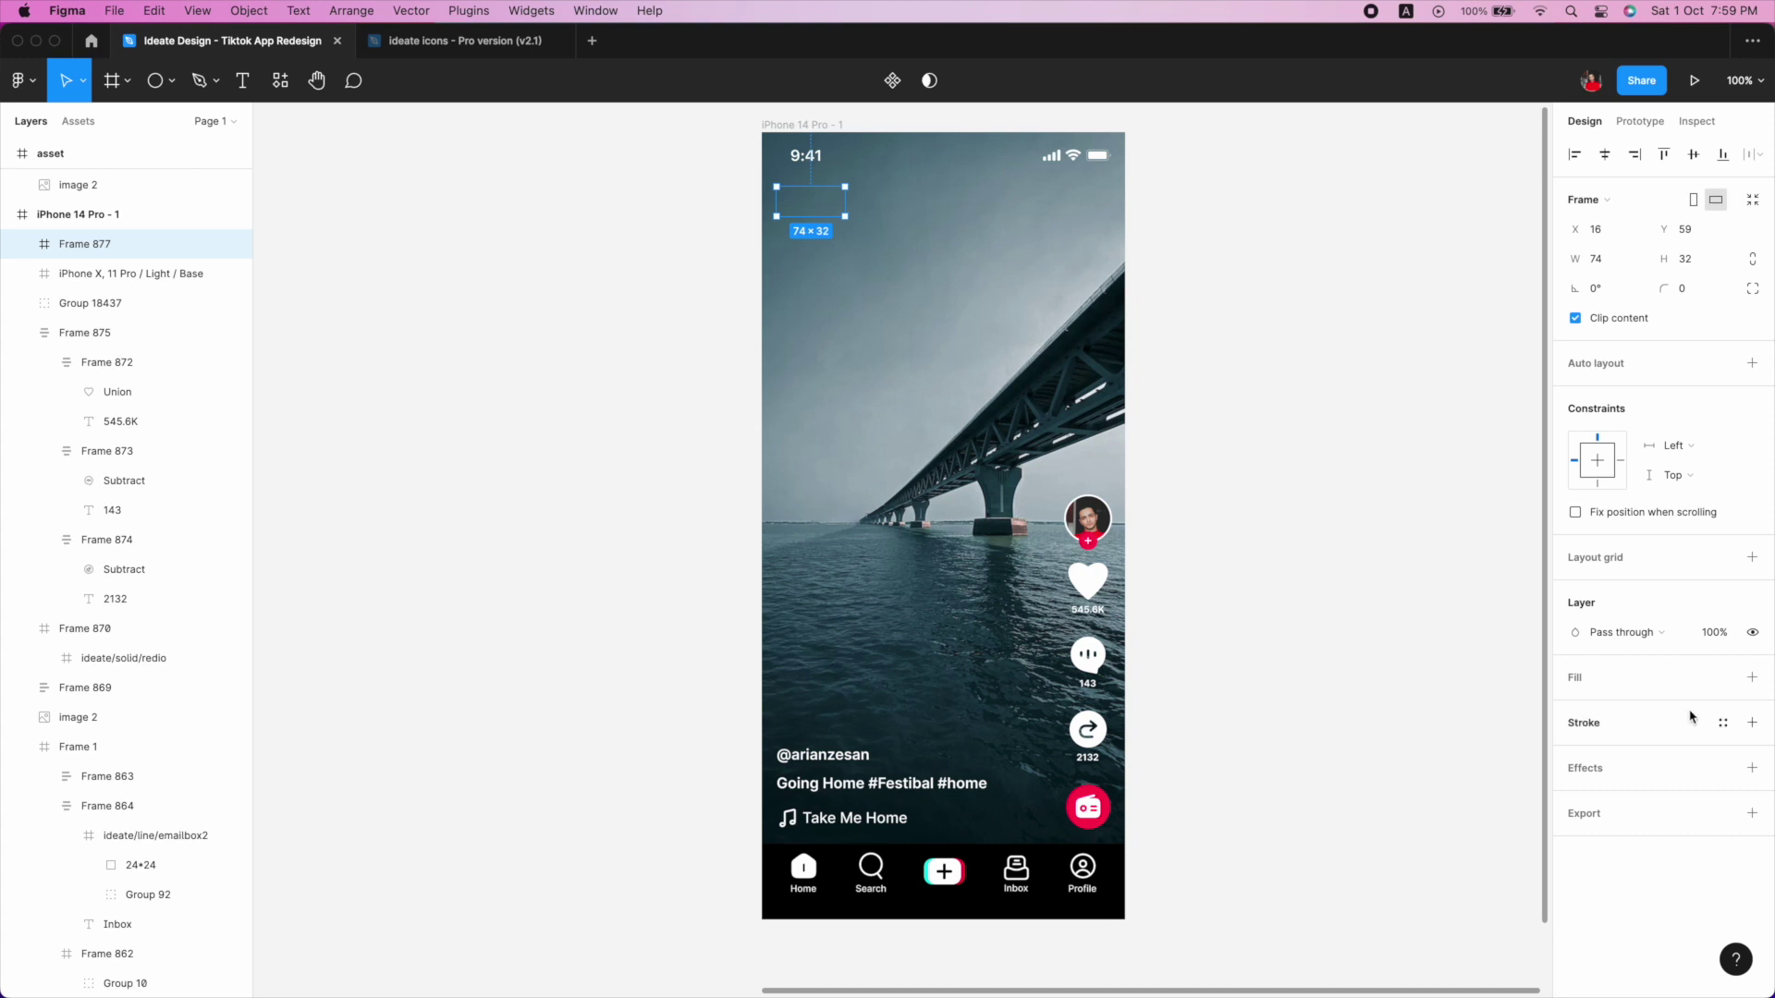
click(1723, 677)
click(1605, 844)
click(1690, 289)
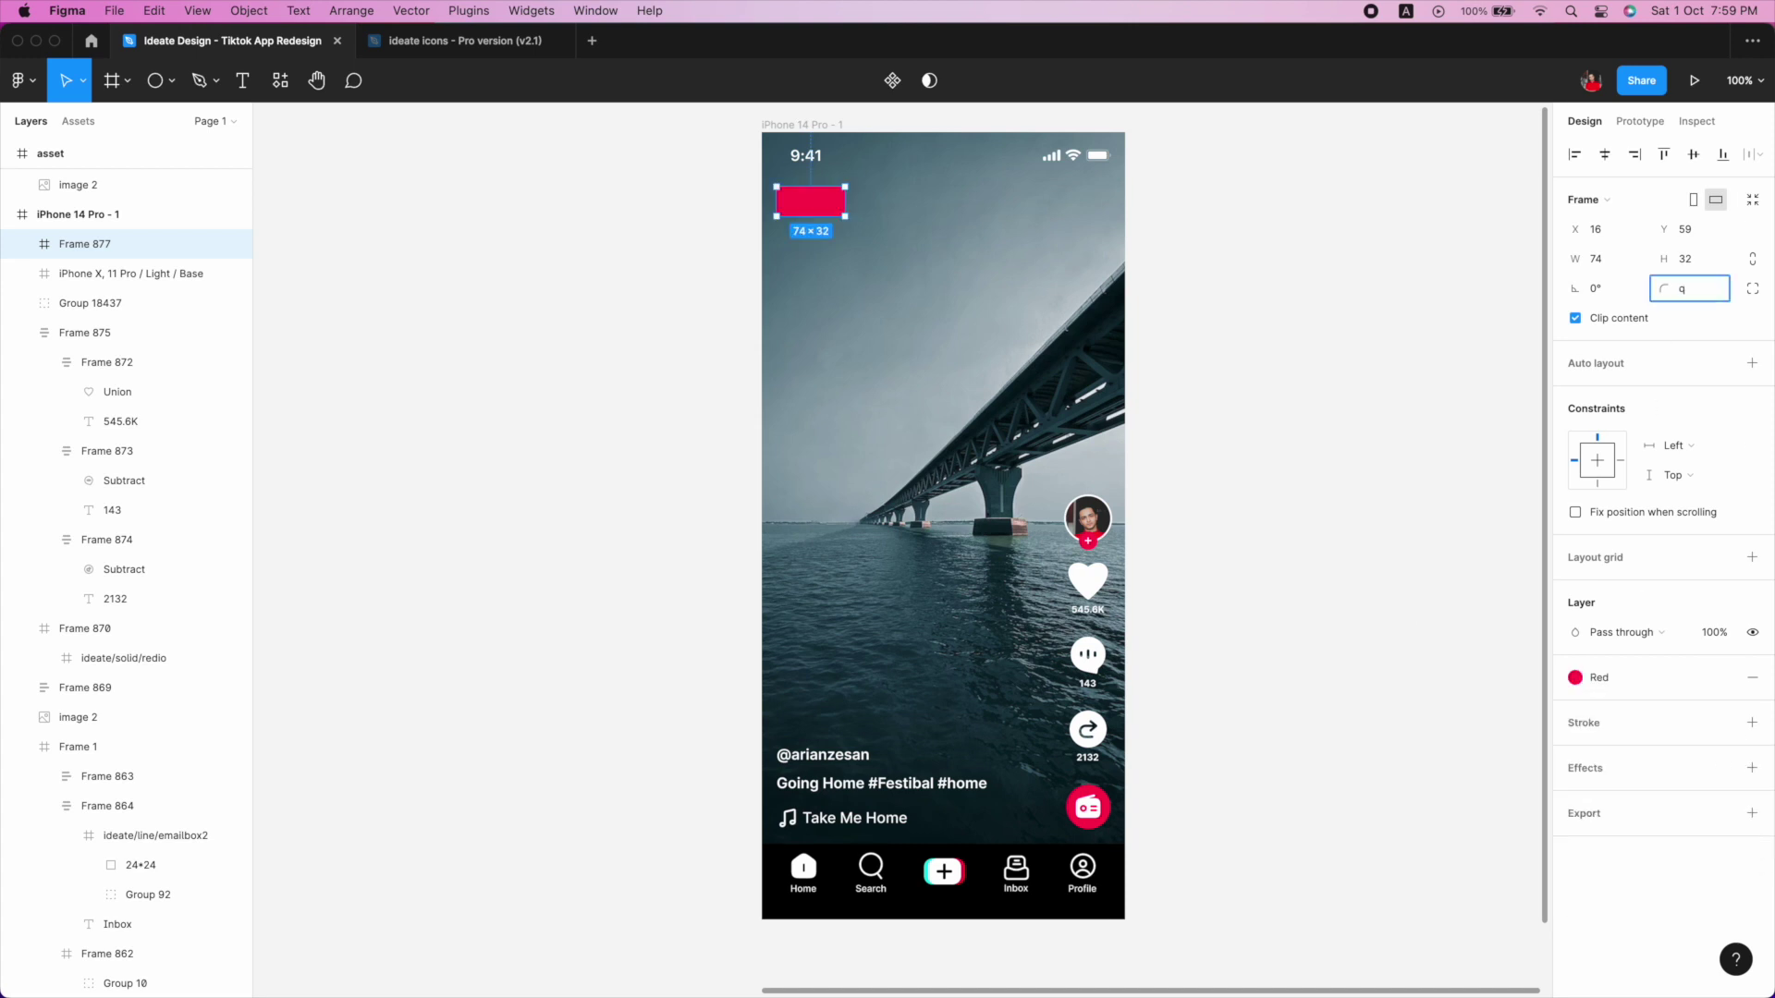
text(10)
key(Return)
drag(845, 202, 852, 203)
Add a centred "For You" text label on the red pill
key(t)
click(798, 202)
text(For You)
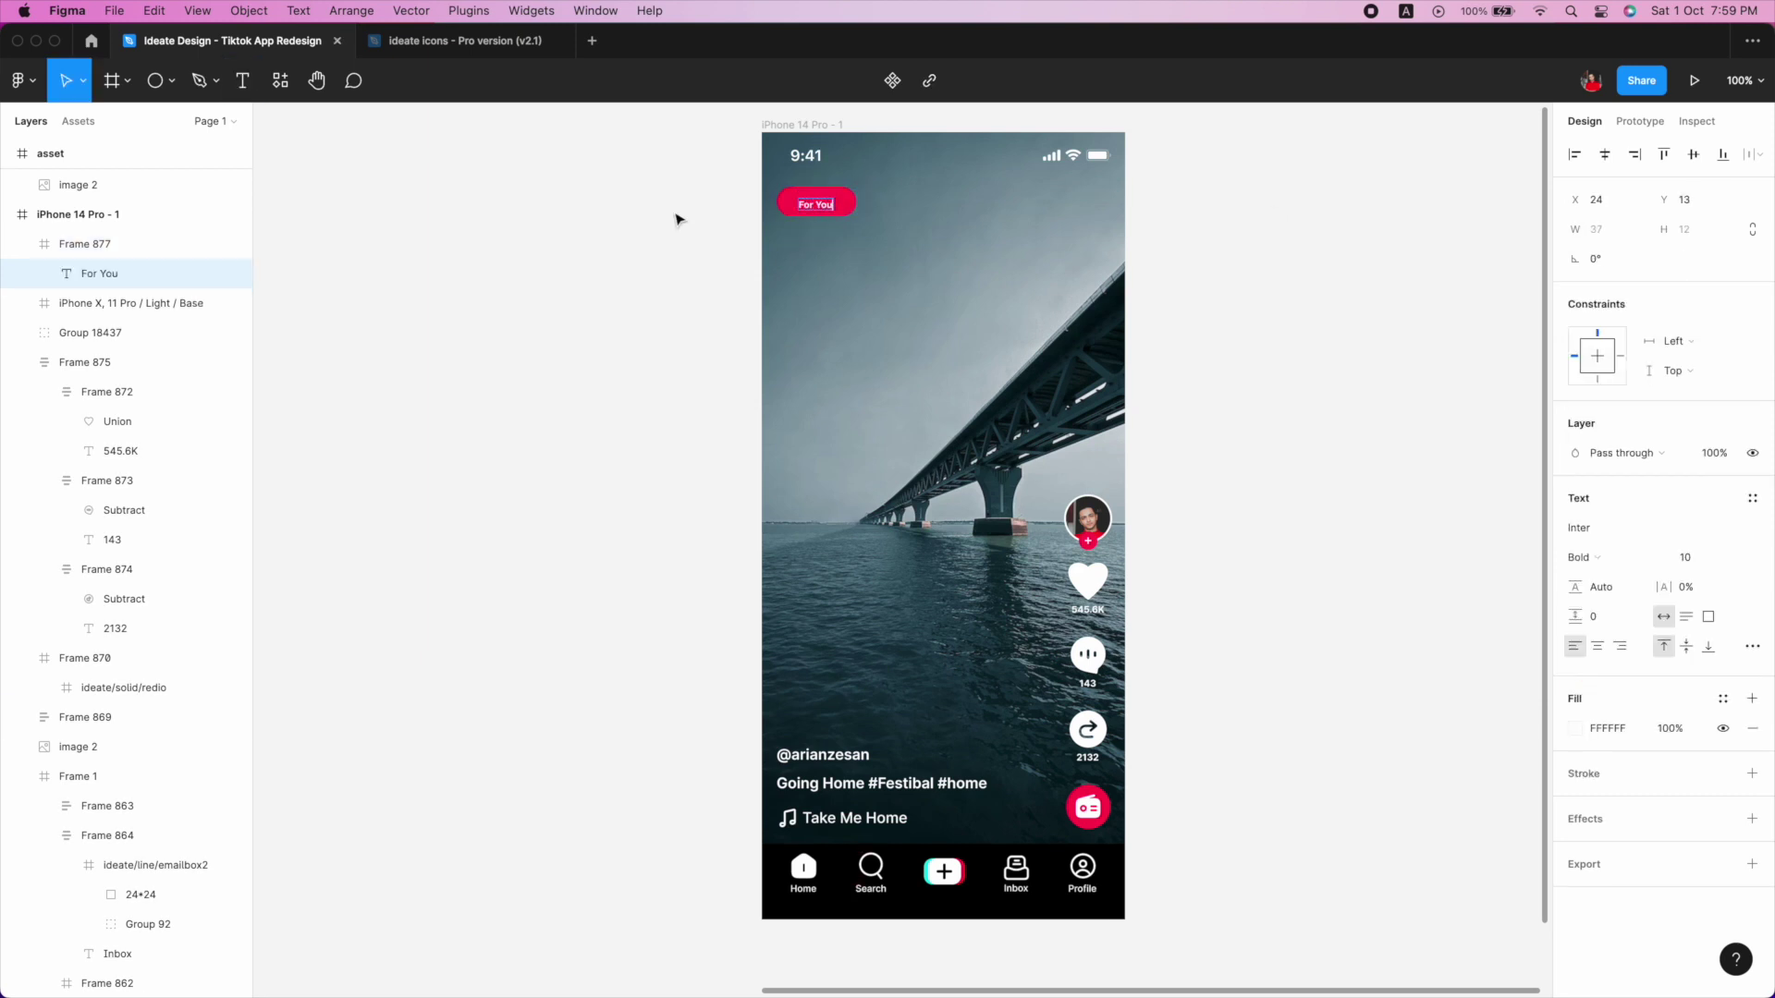
key(Escape)
click(1605, 154)
click(1694, 155)
click(851, 203)
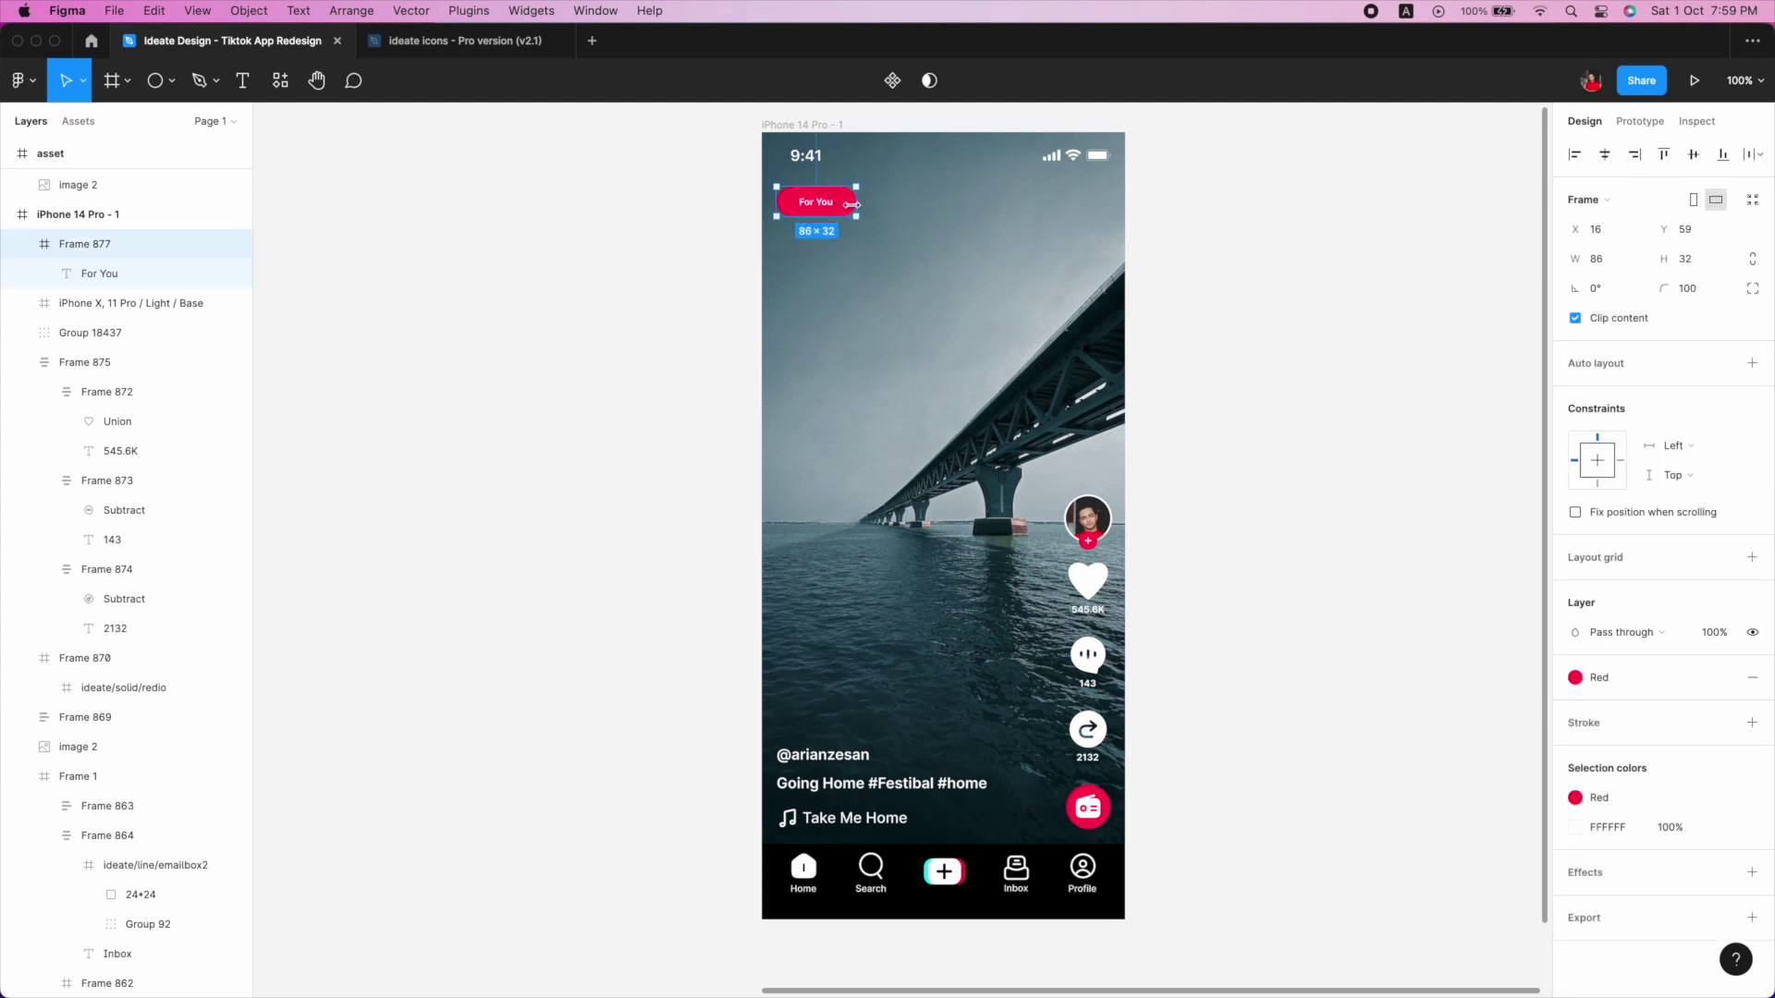
click(826, 209)
key(Escape)
Add centred auto layout to the pill and set the label size to 12
click(1752, 363)
click(1681, 446)
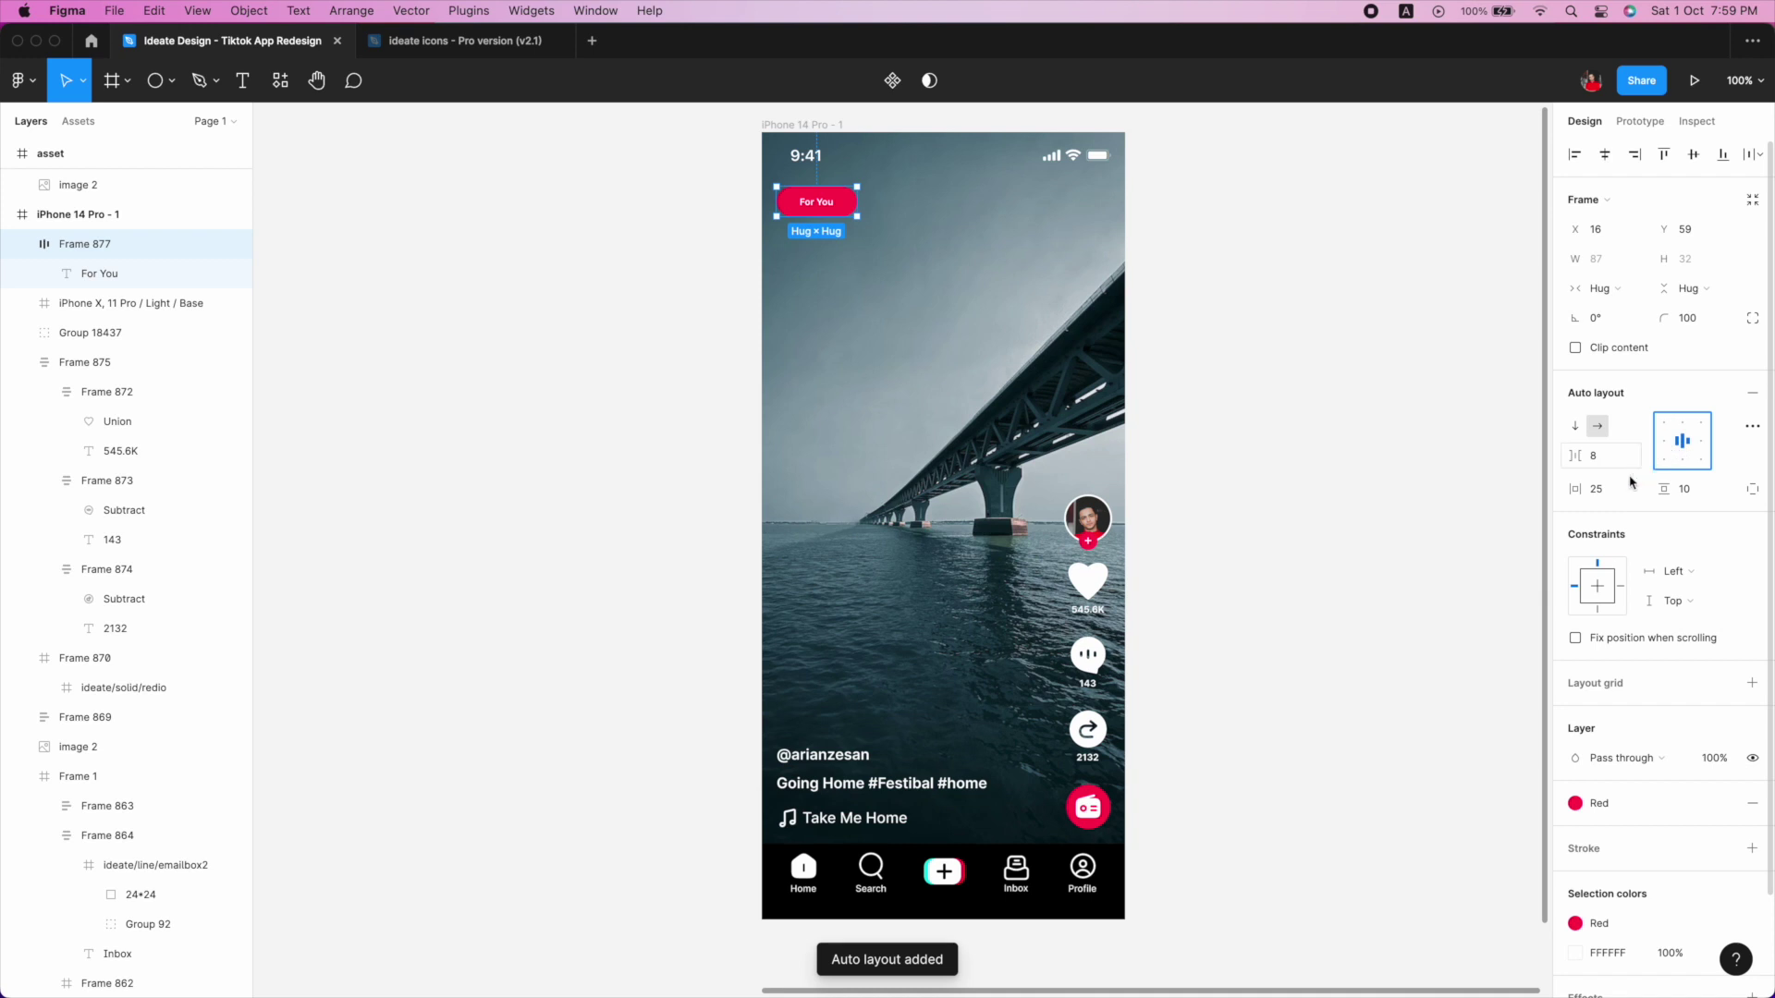
key(Return)
click(1727, 468)
click(1720, 511)
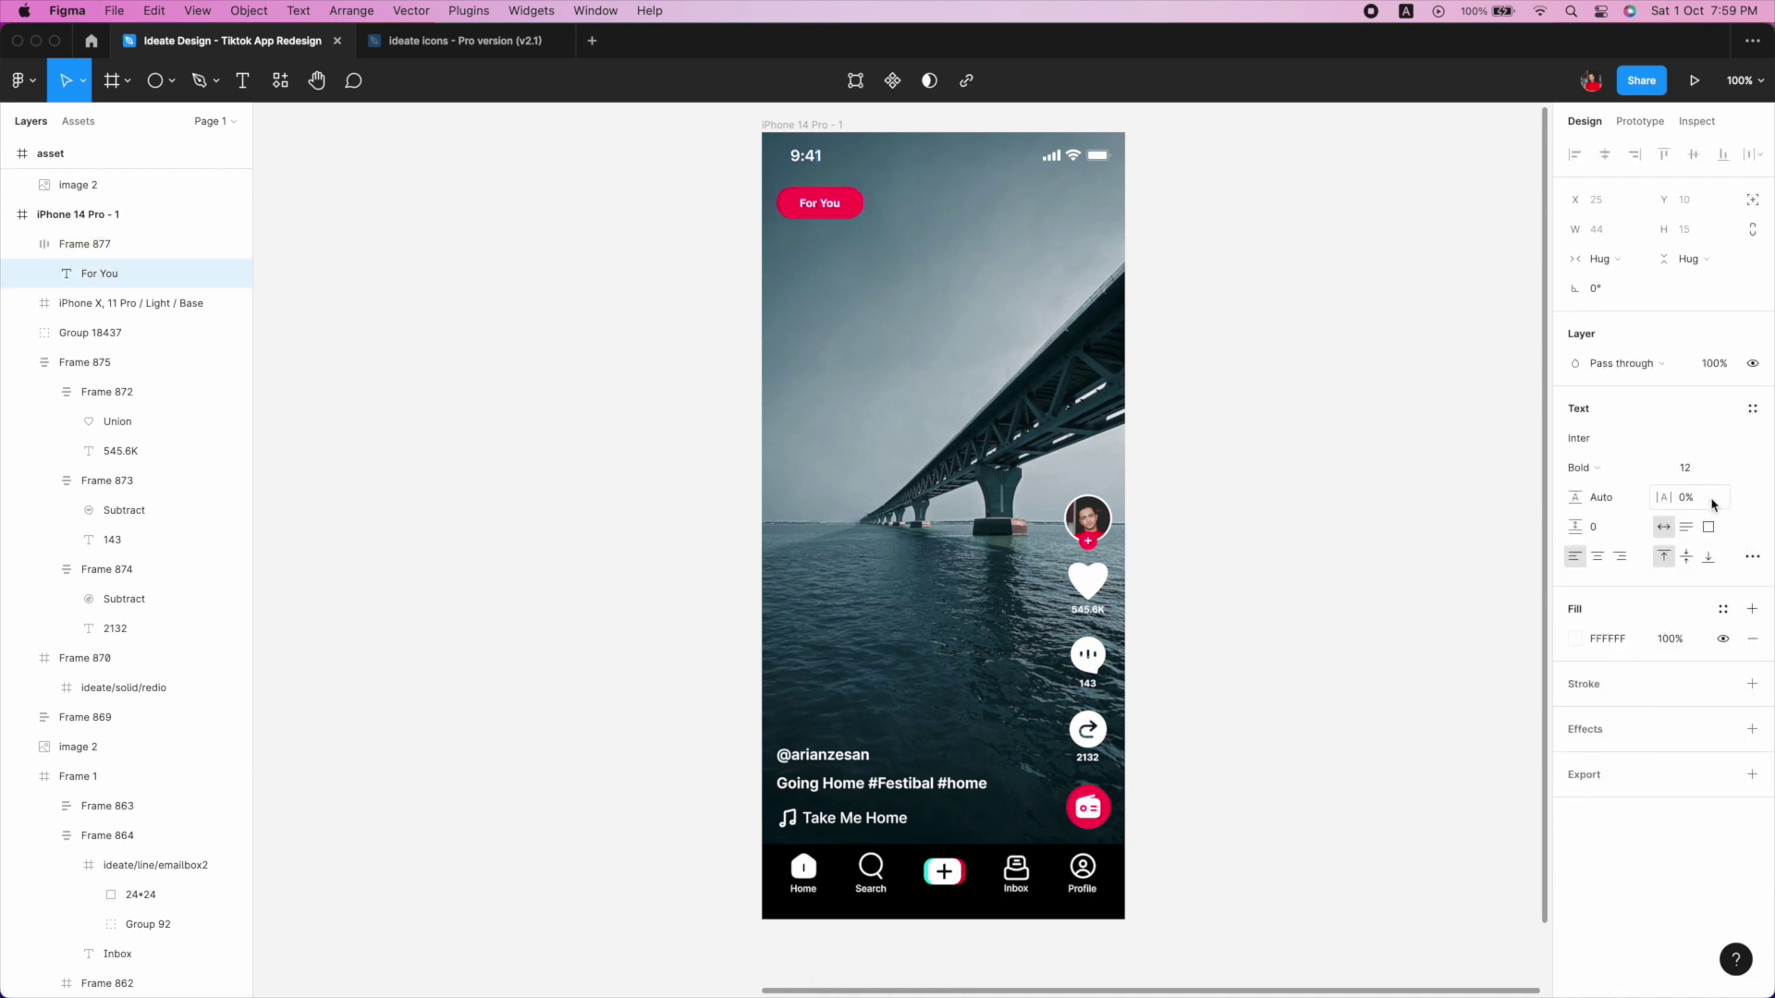
click(713, 227)
Duplicate the For You pill to its right and relabel it Travel
click(818, 211)
drag(858, 215, 959, 214)
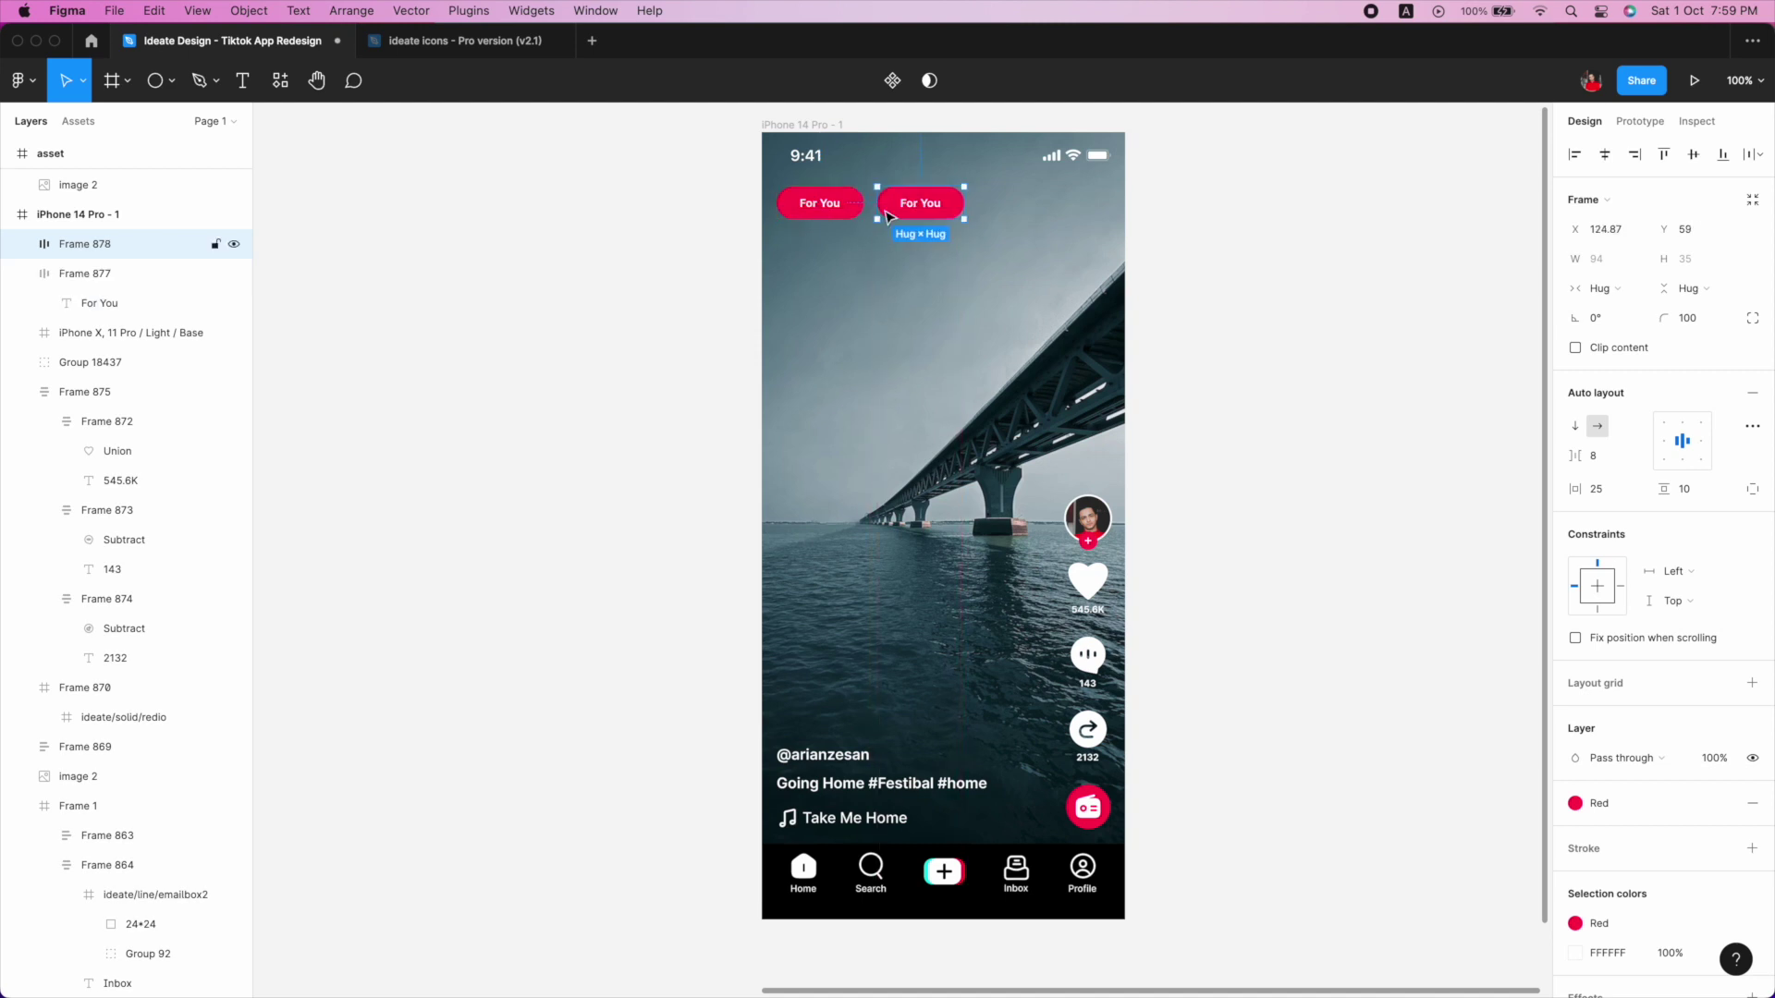
shift+click(819, 203)
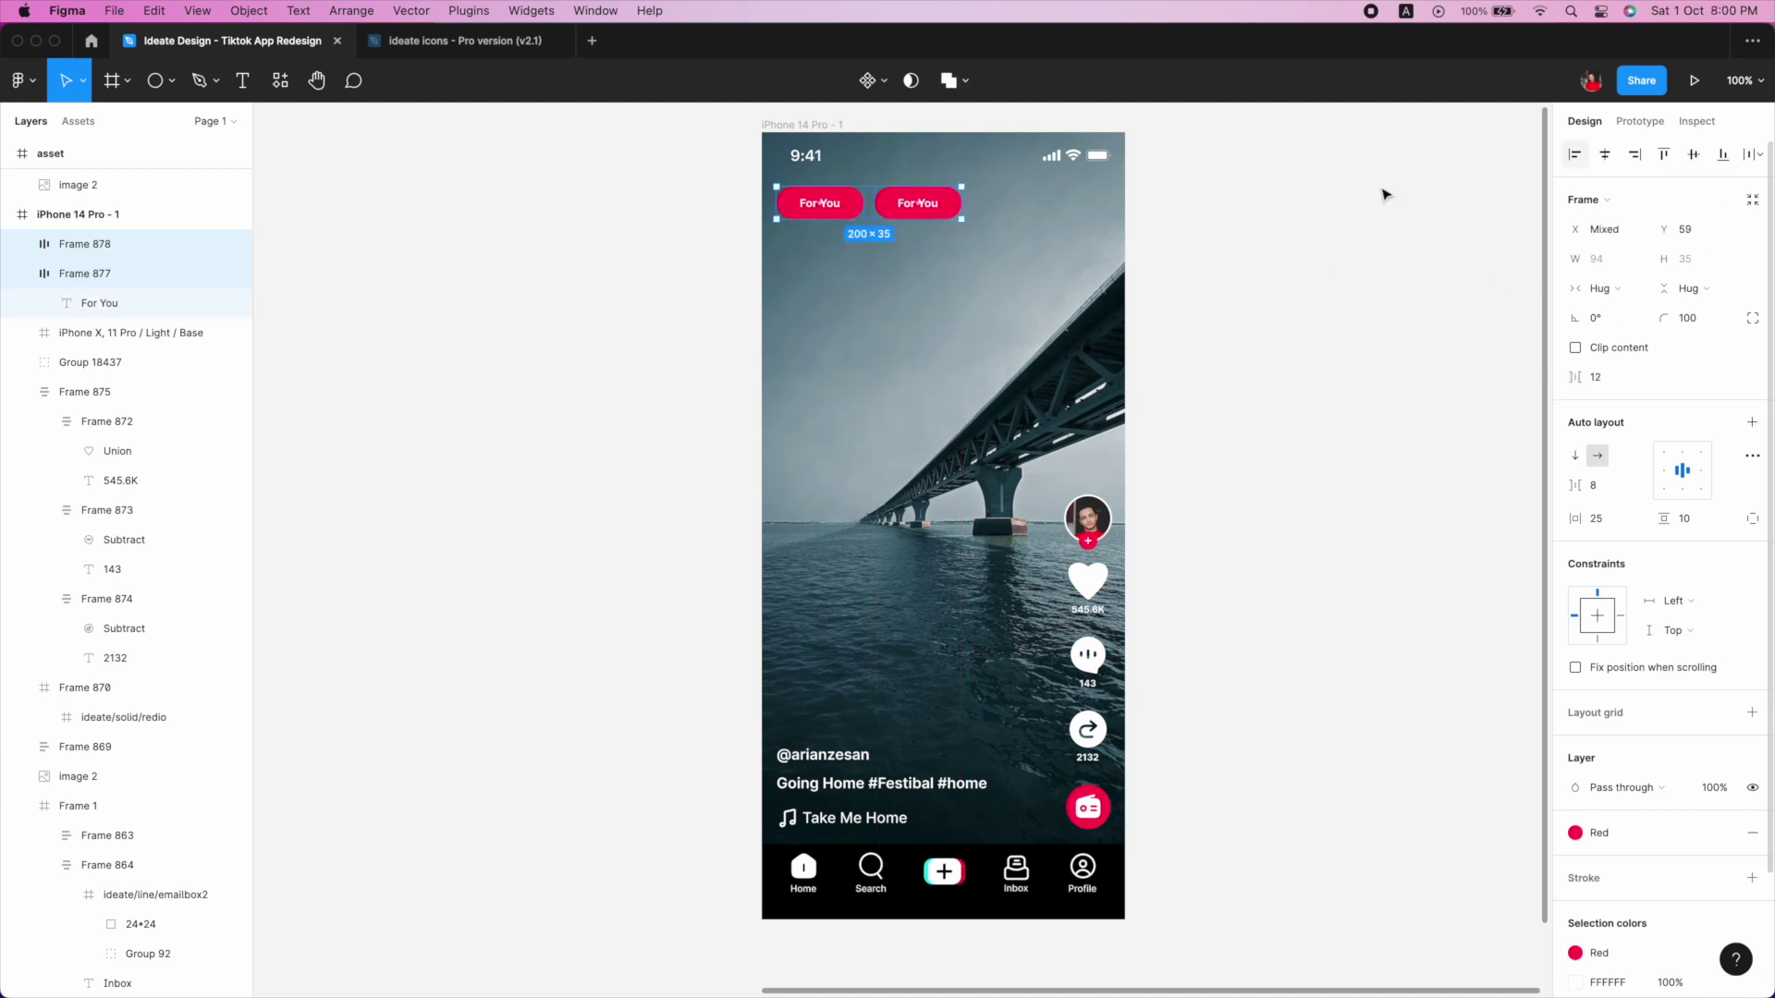
double_click(929, 203)
text(Trabel)
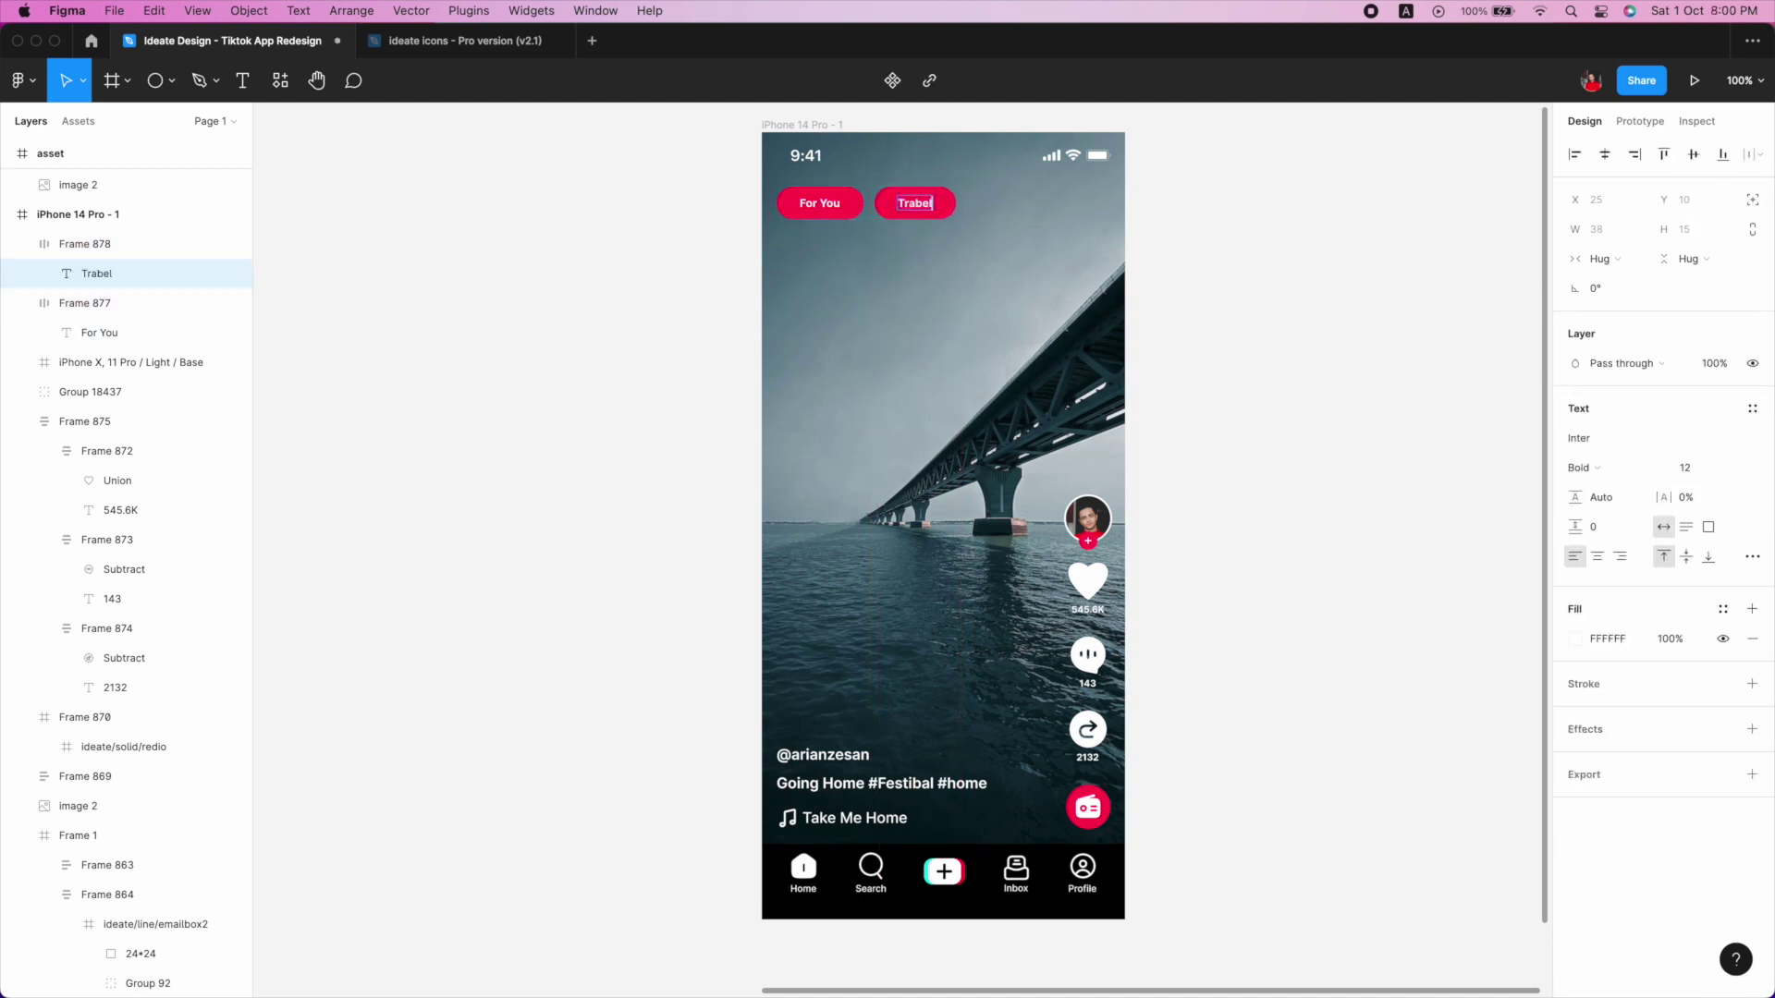
text(v)
key(Escape)
key(Escape)
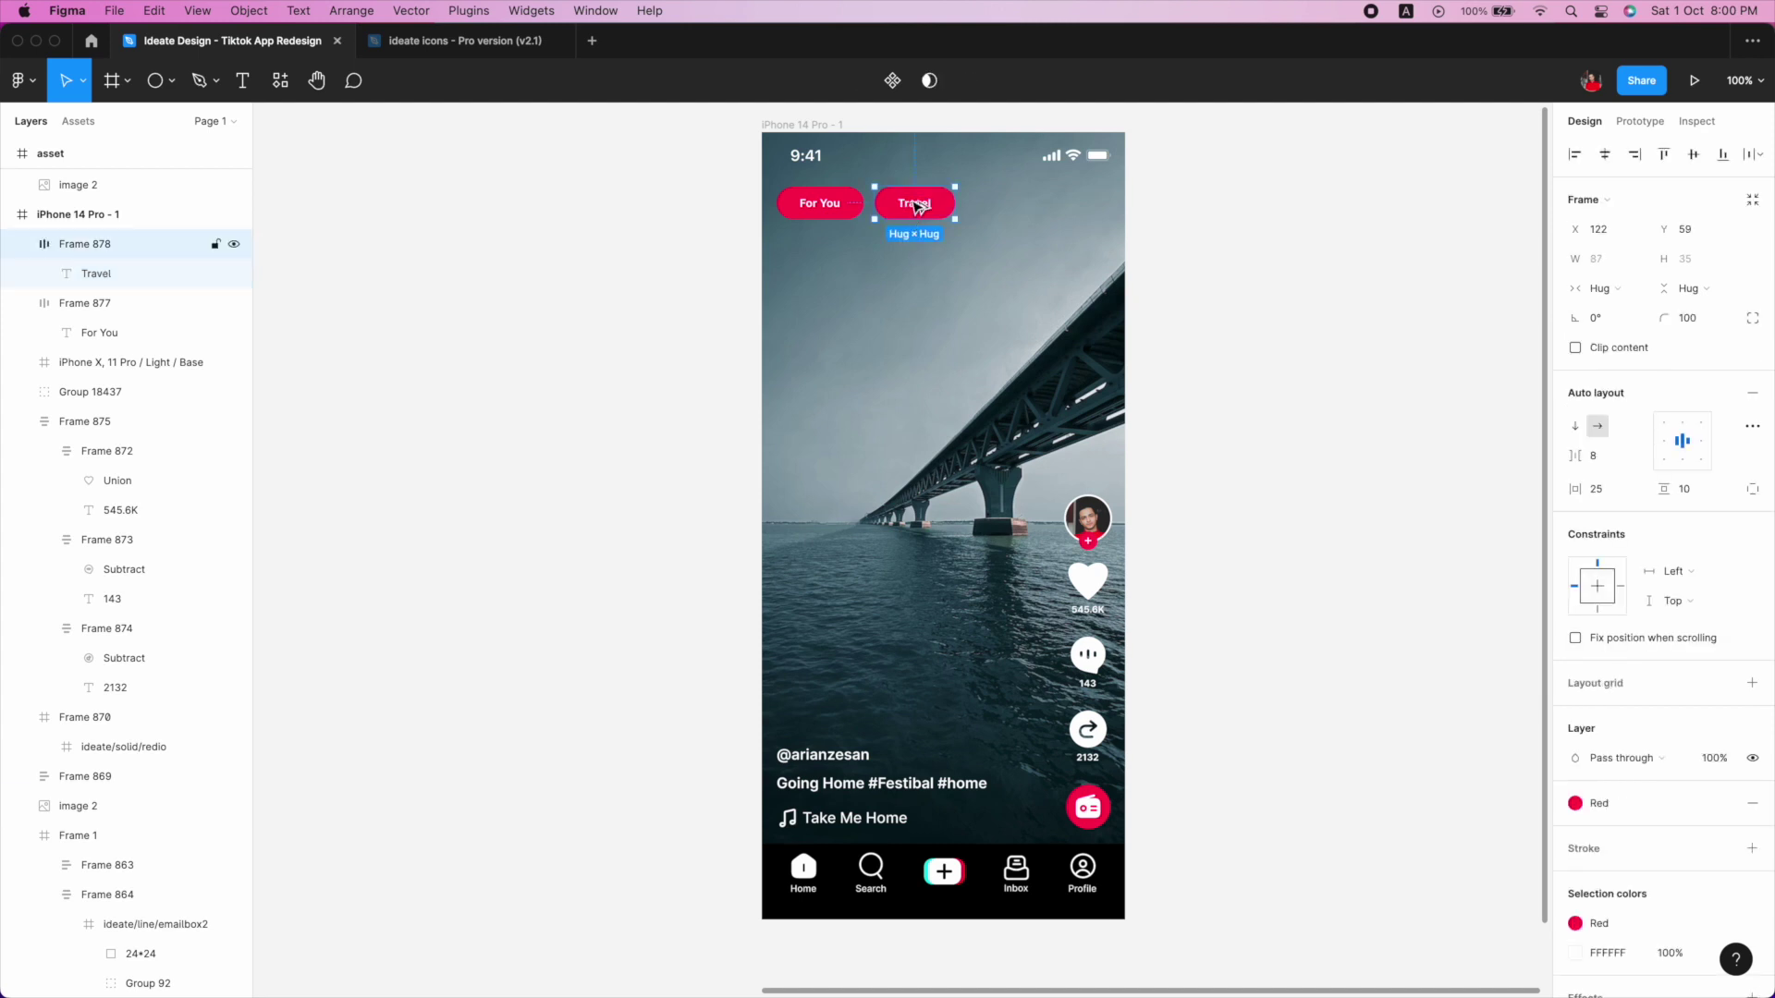
Duplicate the Travel pill into Music and Desk Setup pills after it
drag(915, 203, 1007, 208)
double_click(1007, 204)
text(Music)
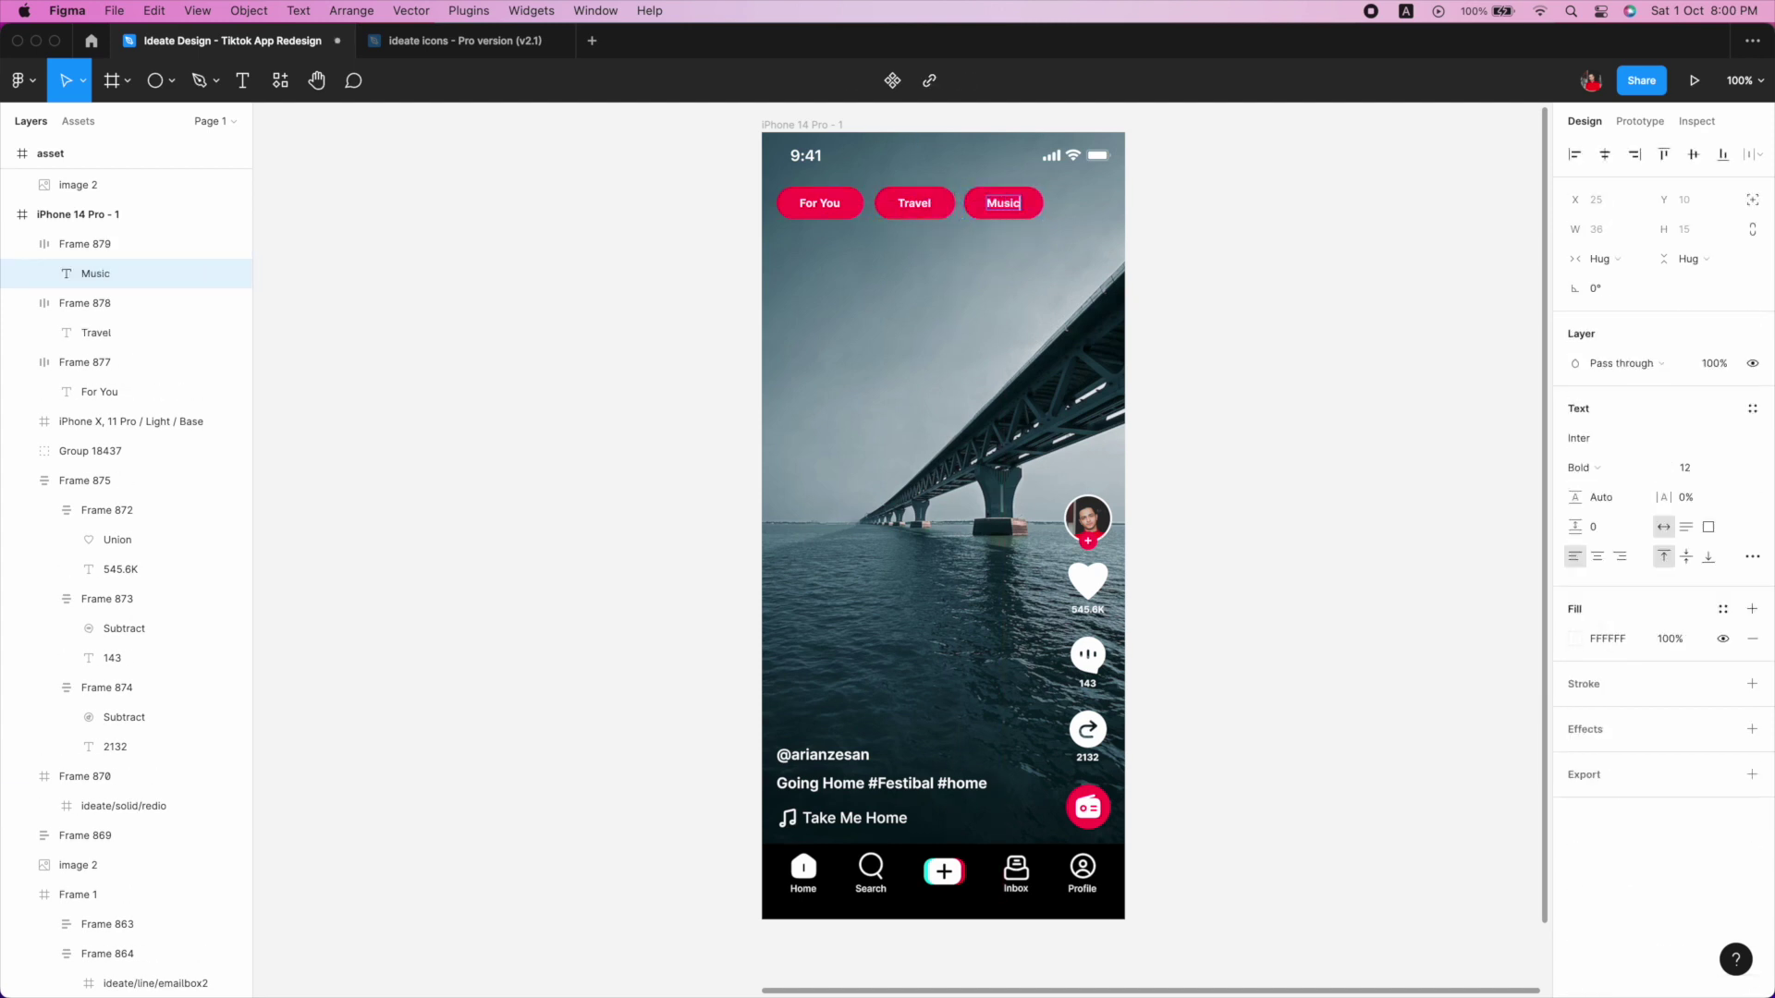
key(Escape)
key(Escape)
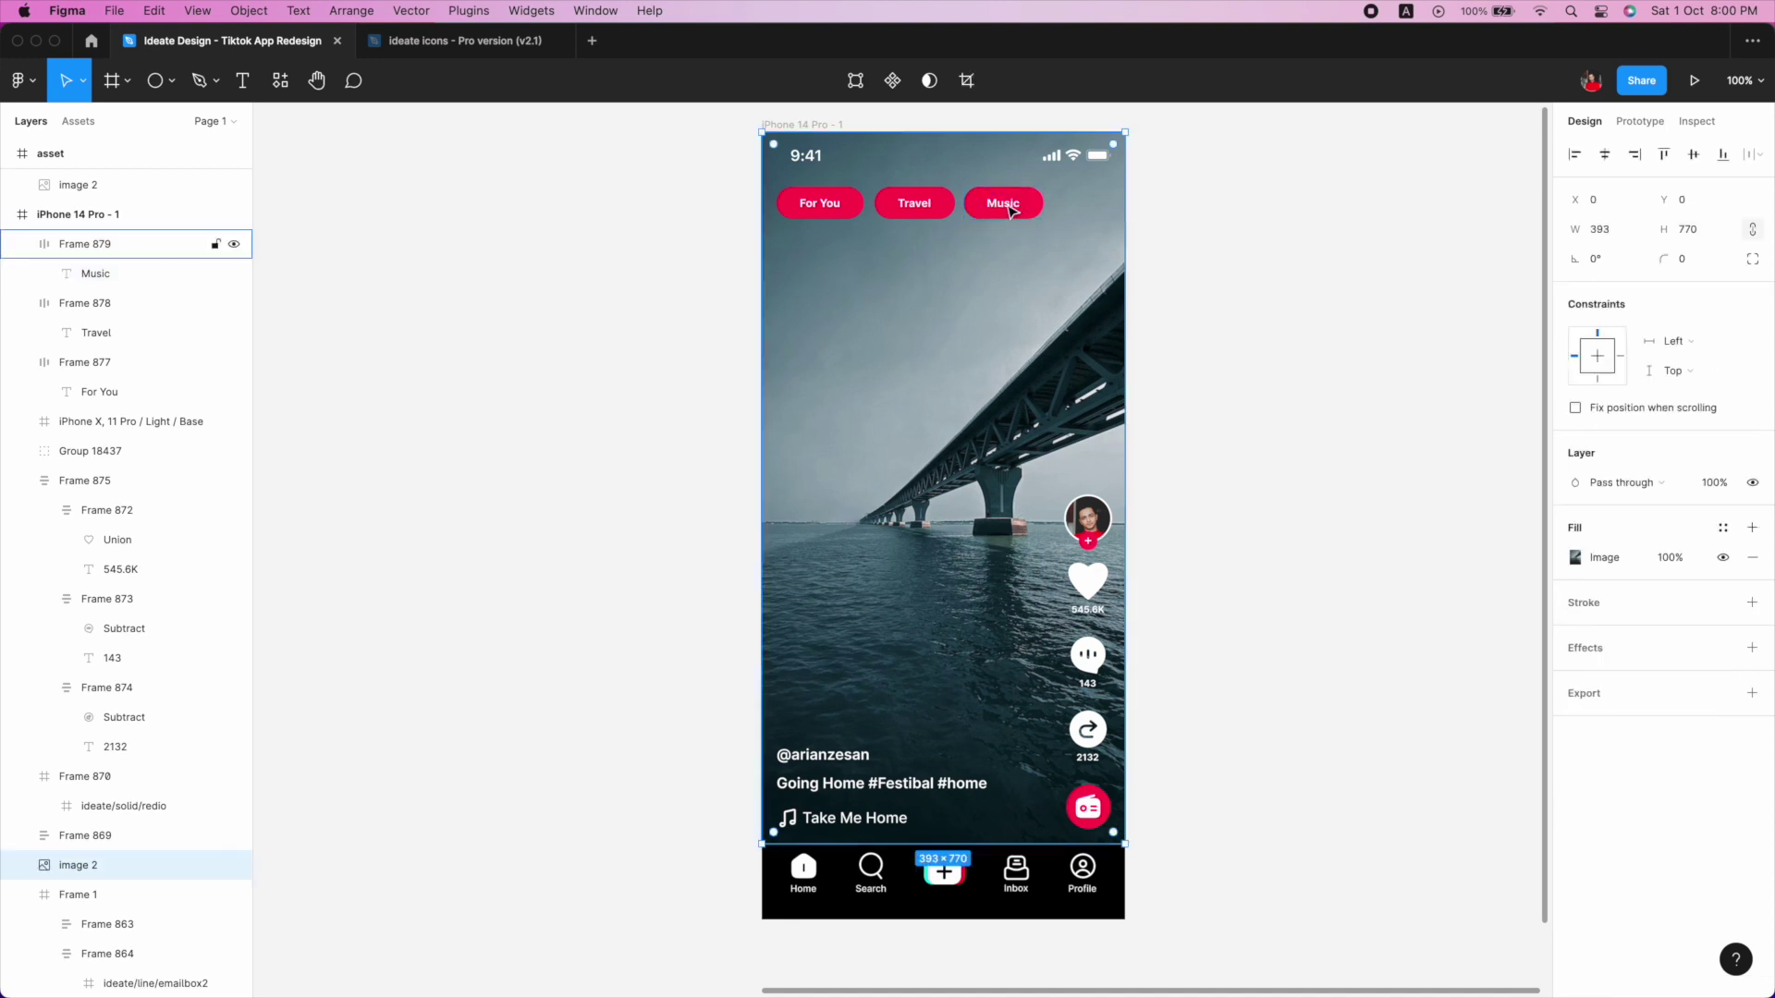
key(ctrl+d)
double_click(1089, 203)
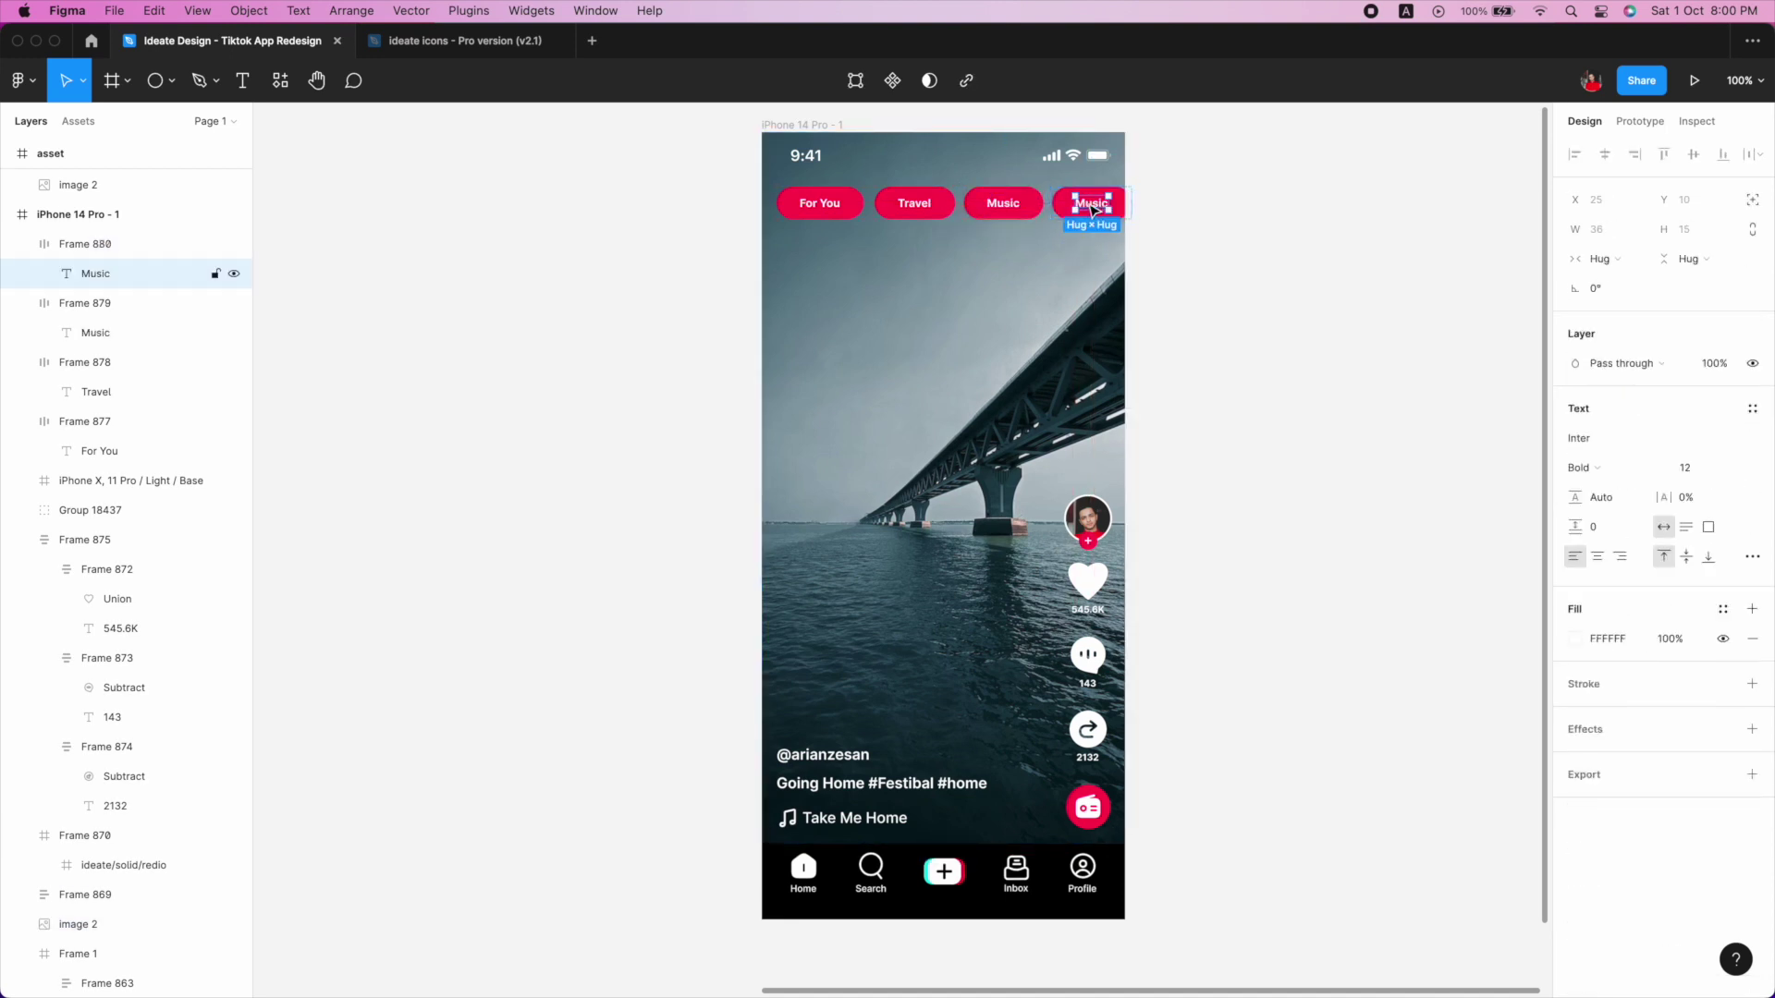
text(Desk Setup)
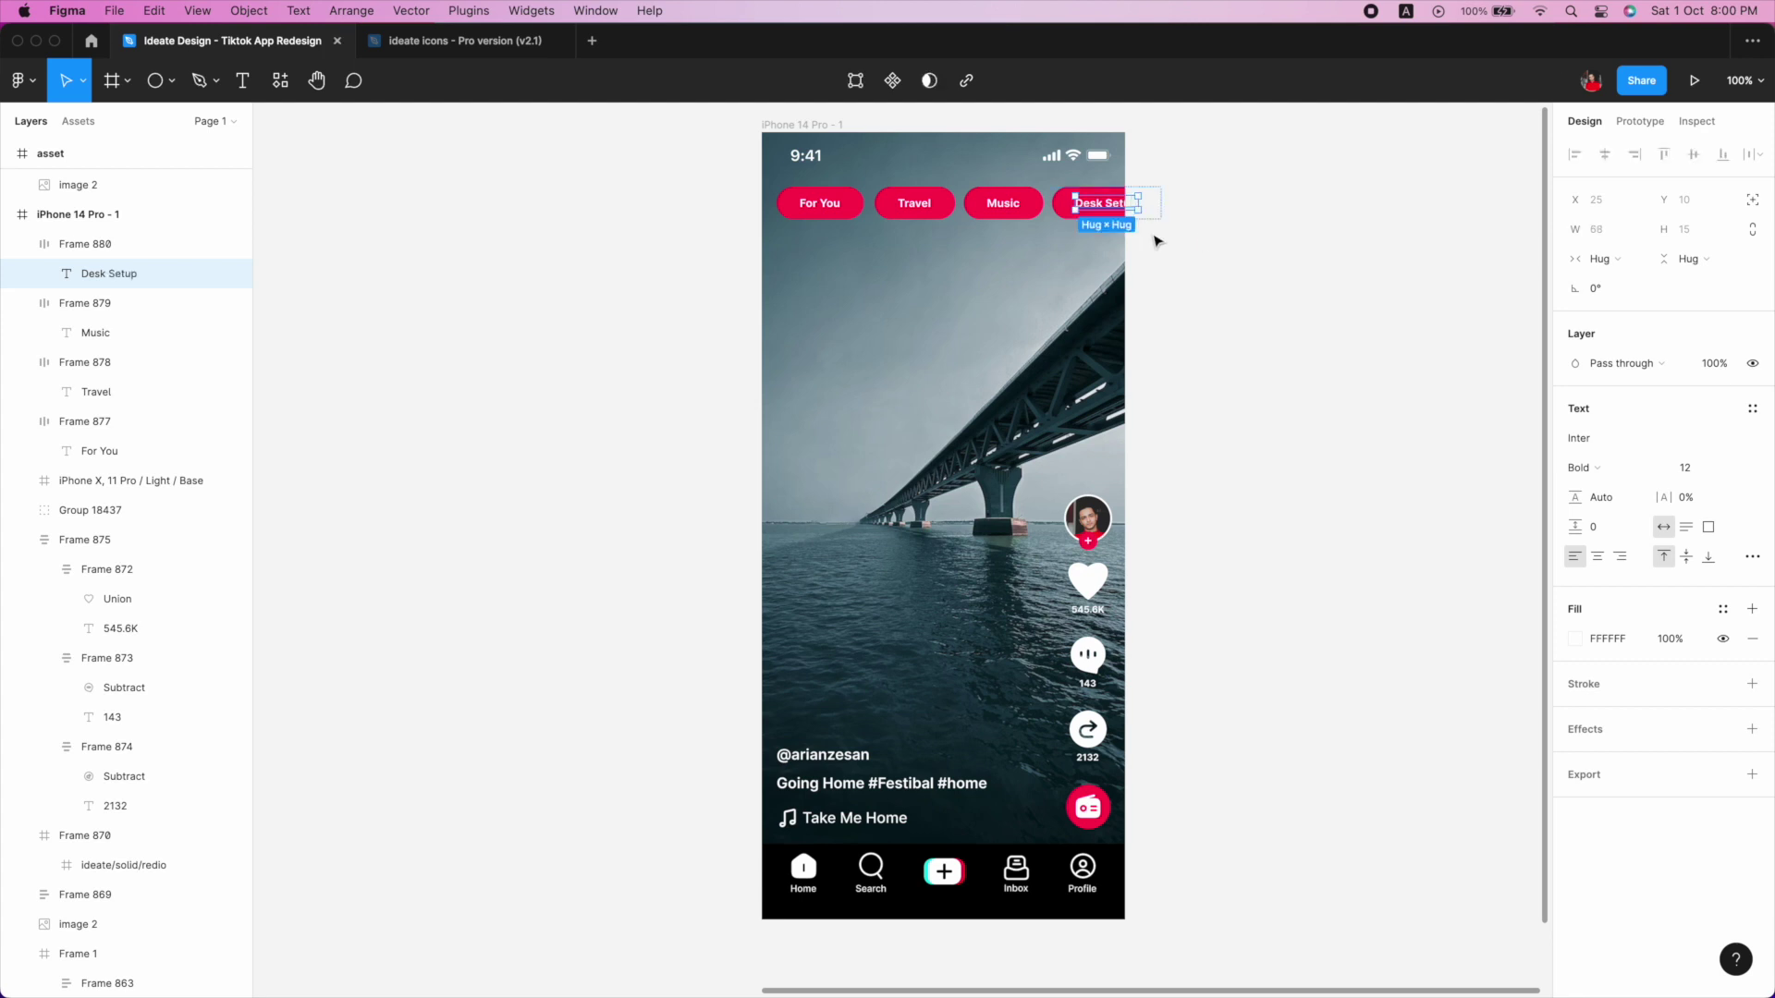
drag(1153, 237, 872, 190)
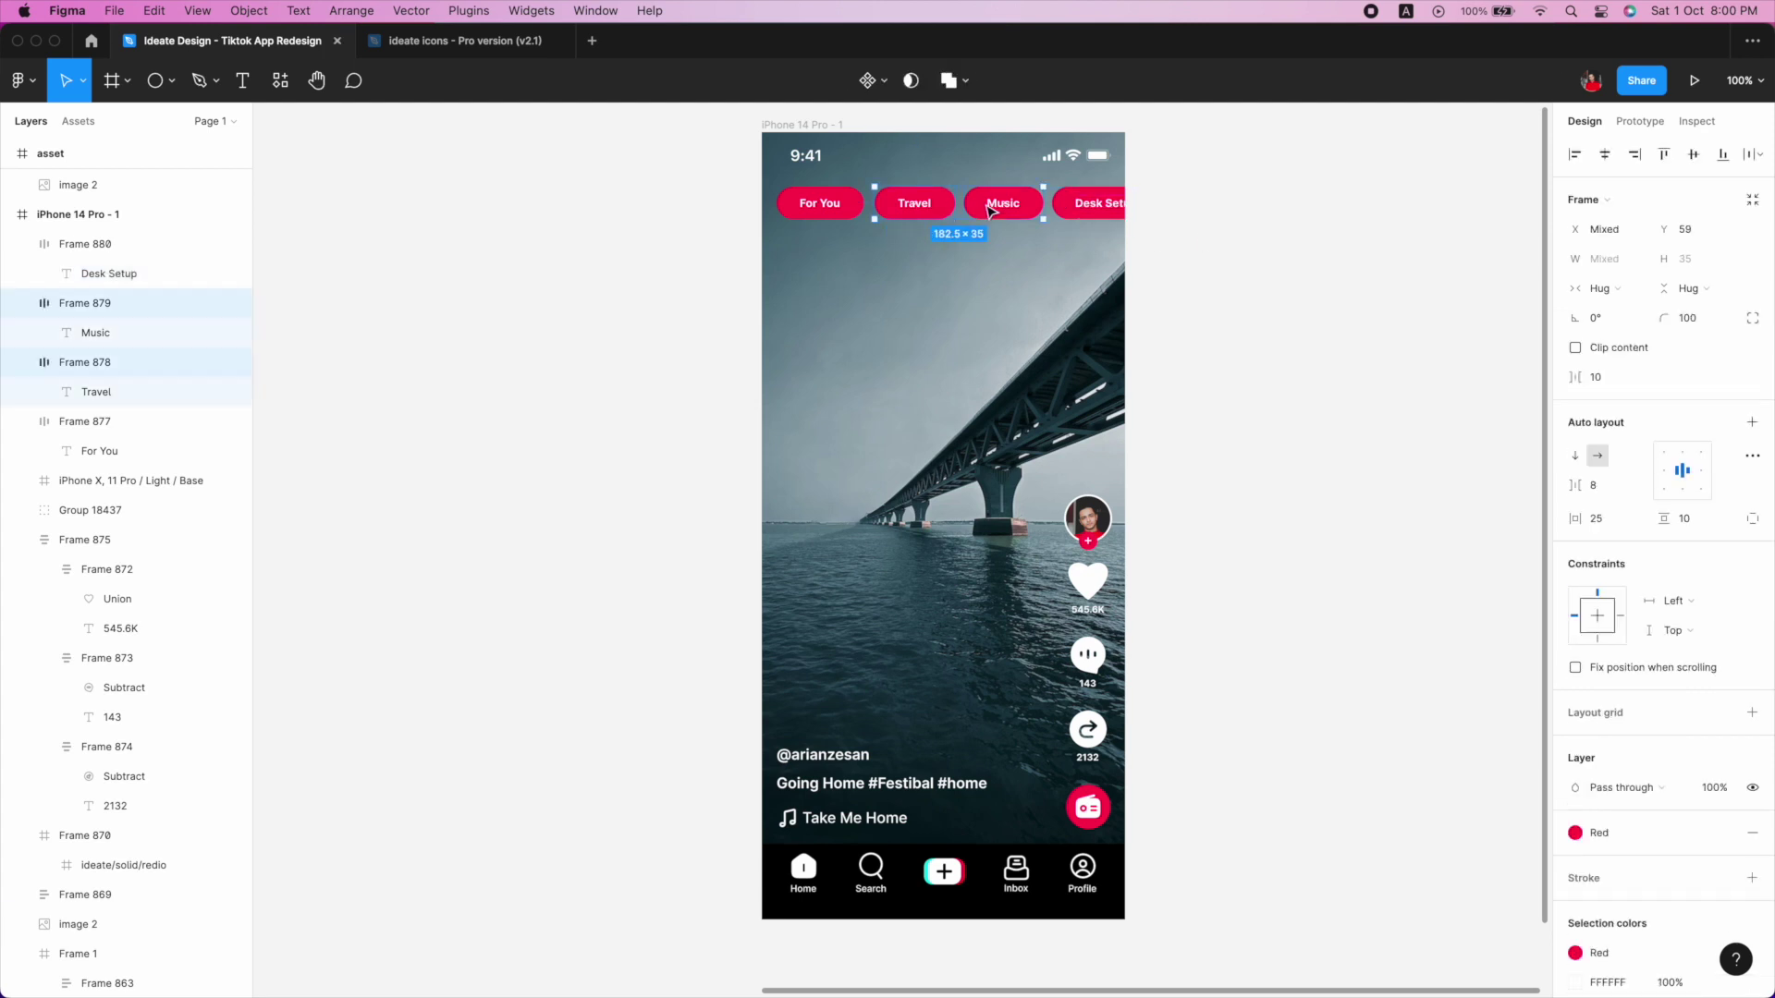
Remove the pills' red fill and give them a 2px outline at 20% opacity
scroll(1695, 862, down, 1)
click(1722, 864)
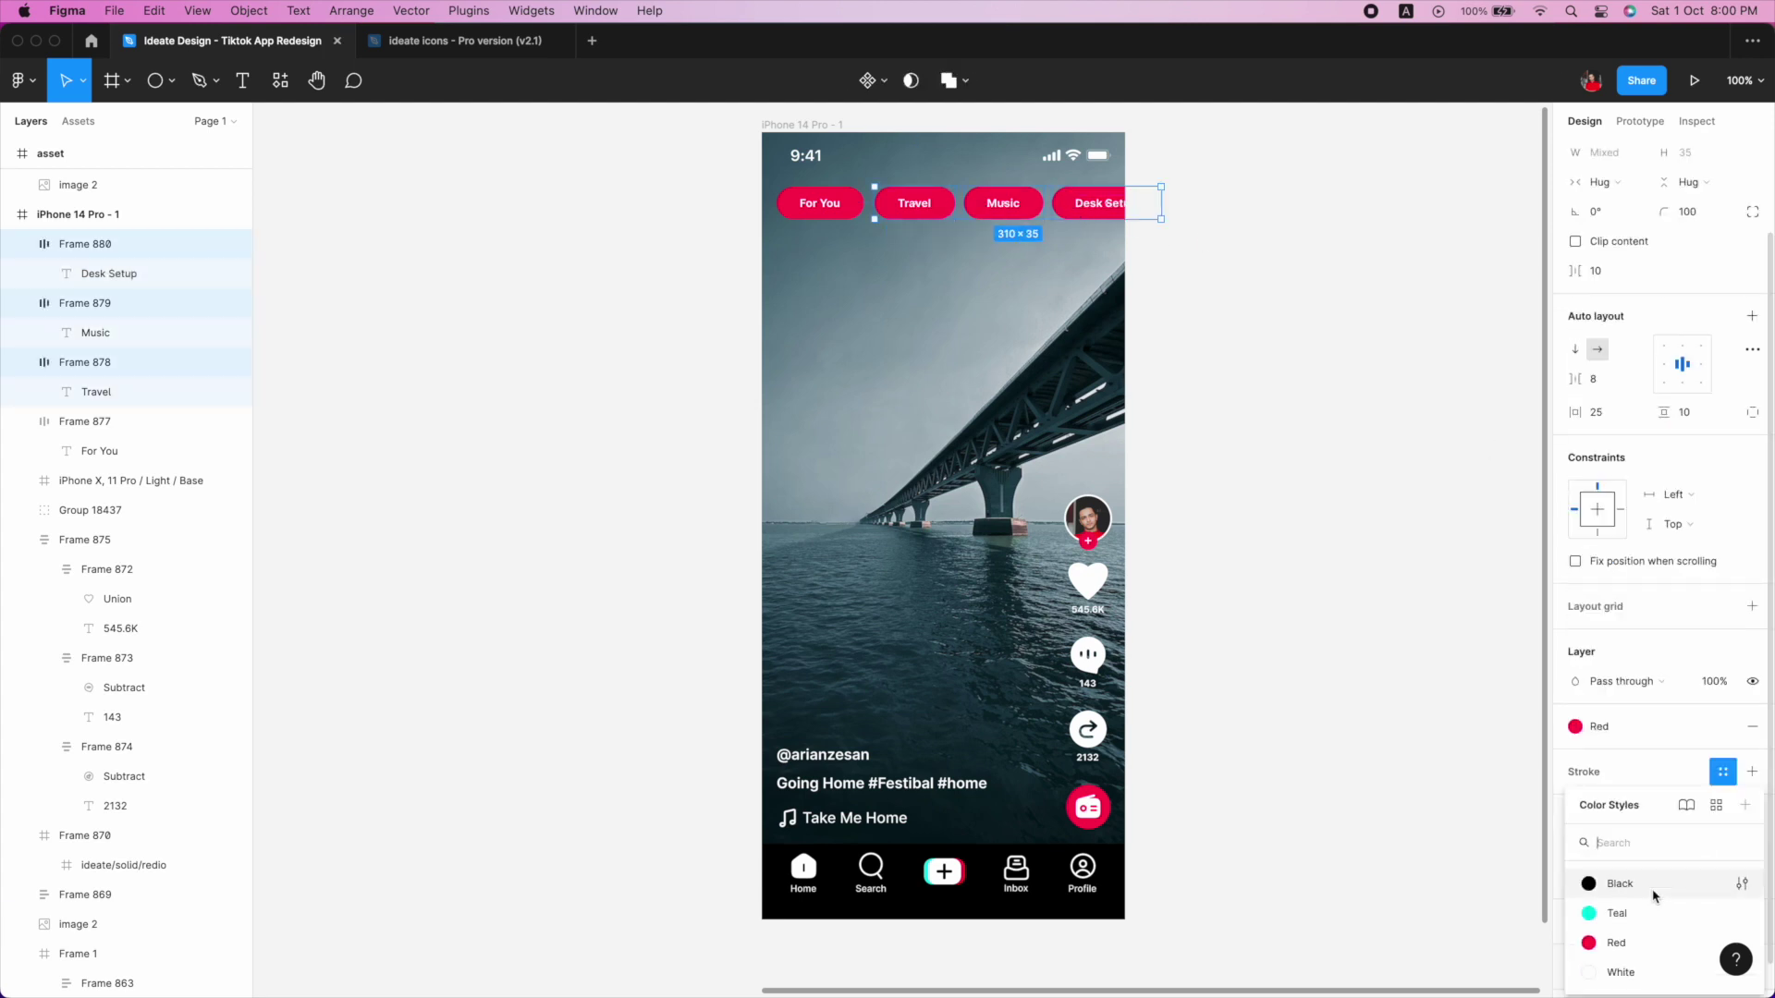
click(1655, 895)
click(1752, 728)
drag(1663, 803, 1668, 811)
click(1664, 805)
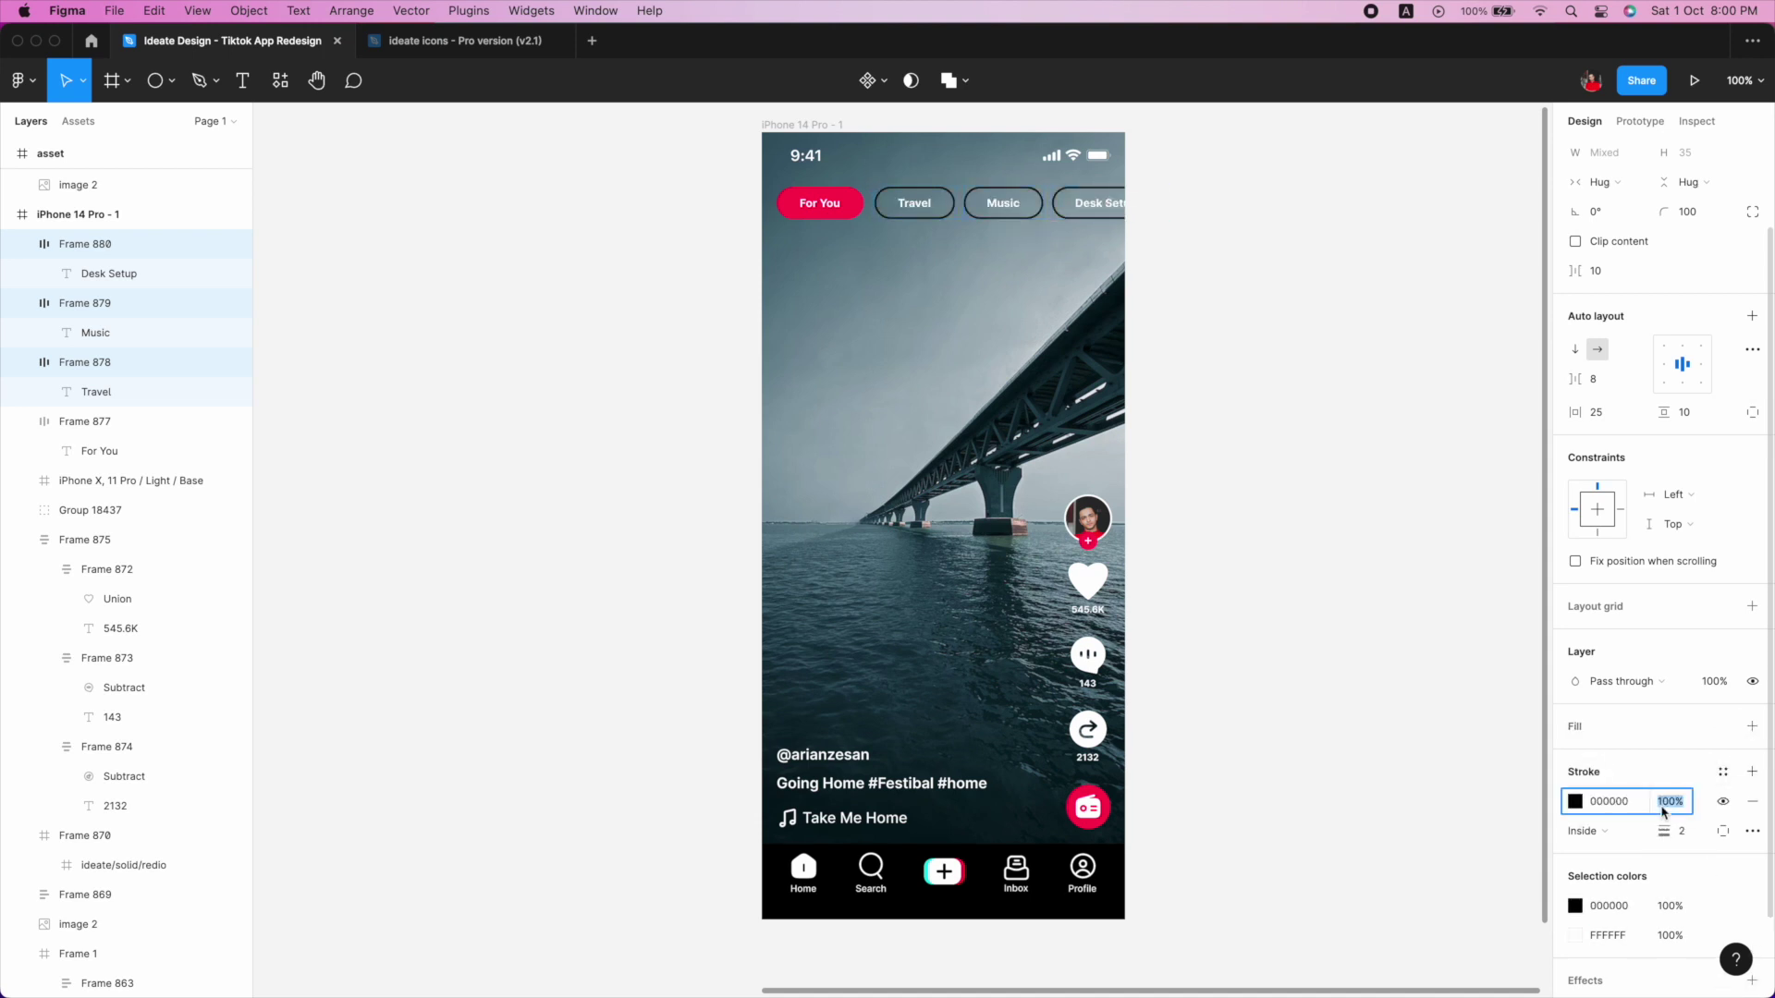
text(20)
key(Return)
Dim the Travel label's white text to 60% opacity
click(922, 216)
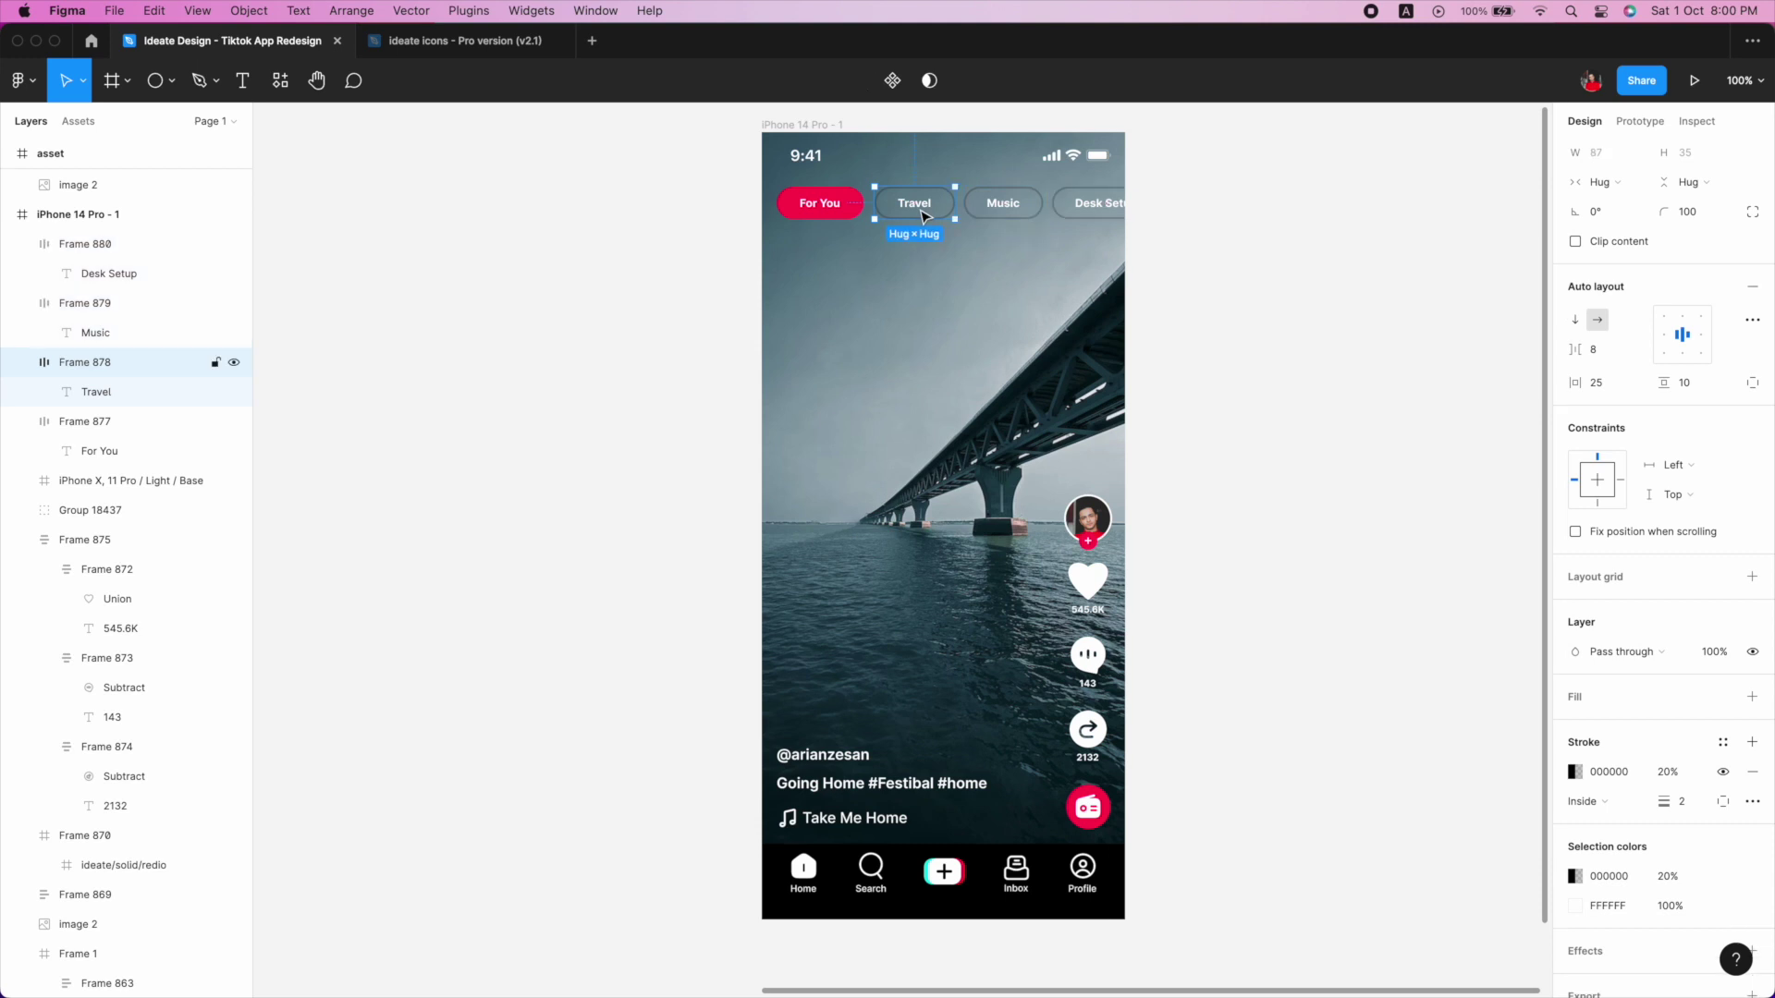
scroll(1665, 879, down, 1)
click(1670, 879)
text(20)
key(Return)
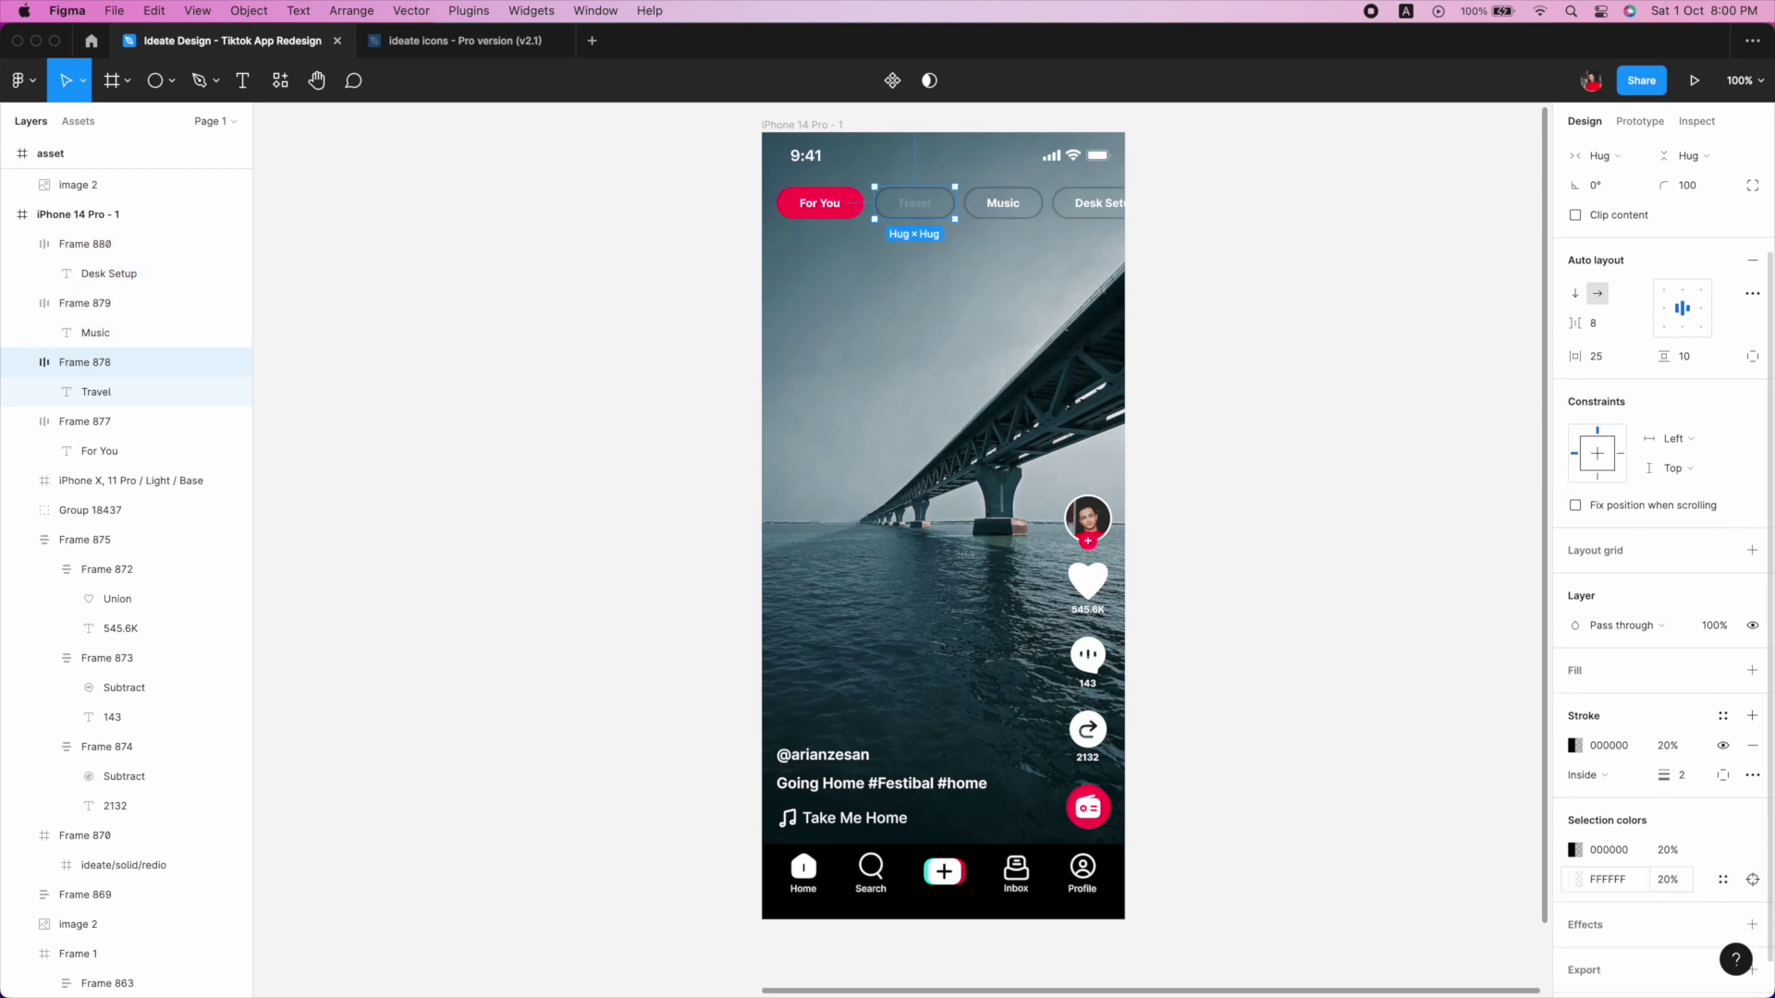
click(1668, 879)
text(60)
key(Return)
Change the chip outline colour to white (FFFFFF)
click(1609, 850)
text(FFFFFF)
key(Return)
click(1662, 881)
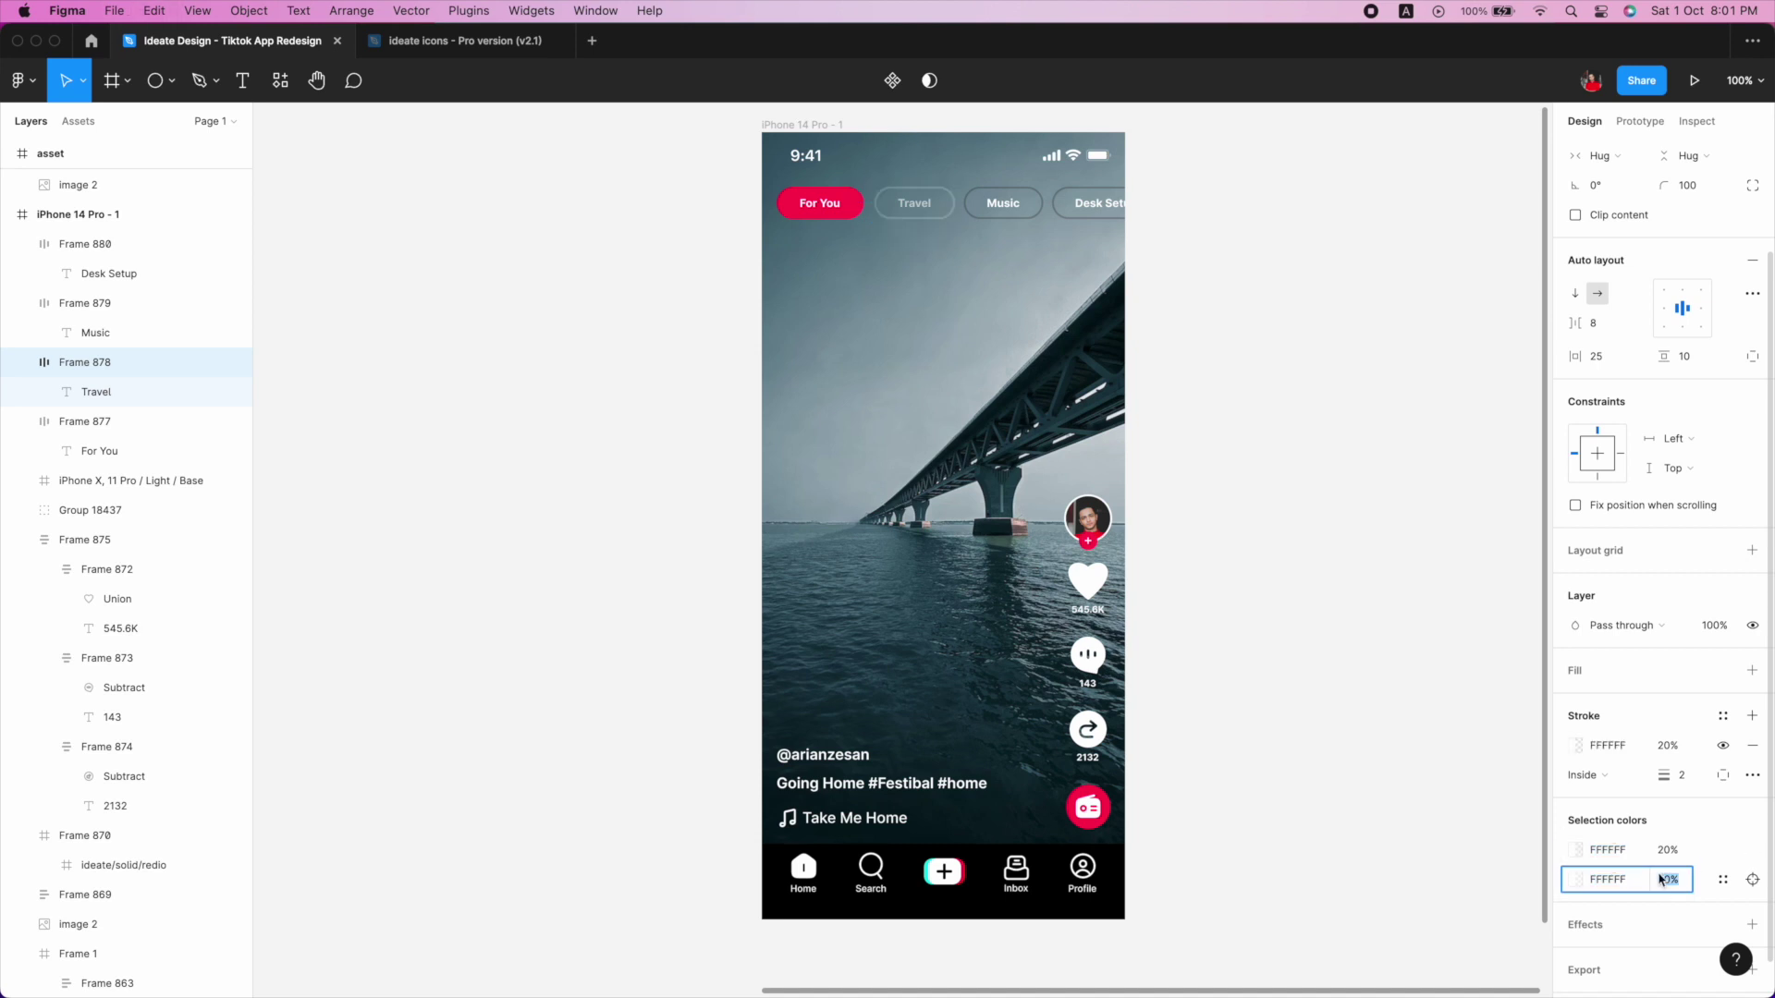
Cut the Music and Desk Setup pills out of the phone and paste a Music chip beside Travel
double_click(1004, 211)
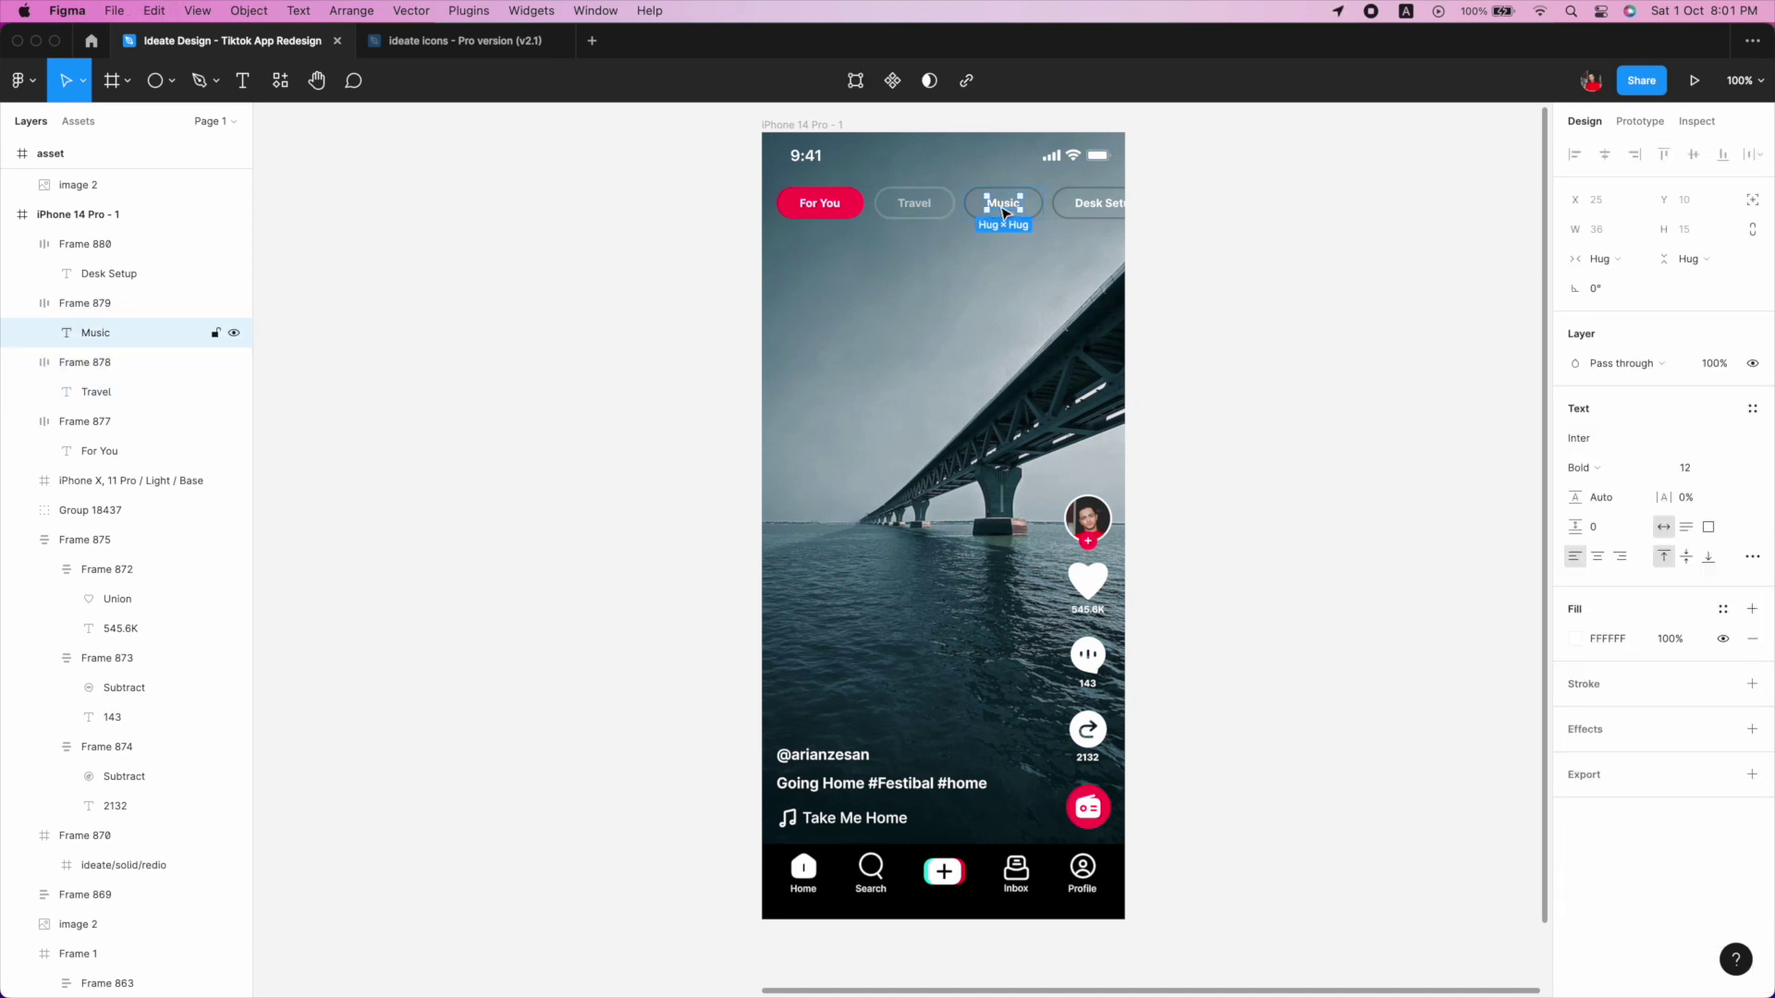
key(shift+Return)
shift+click(1091, 205)
key(ctrl+x)
key(ctrl+v)
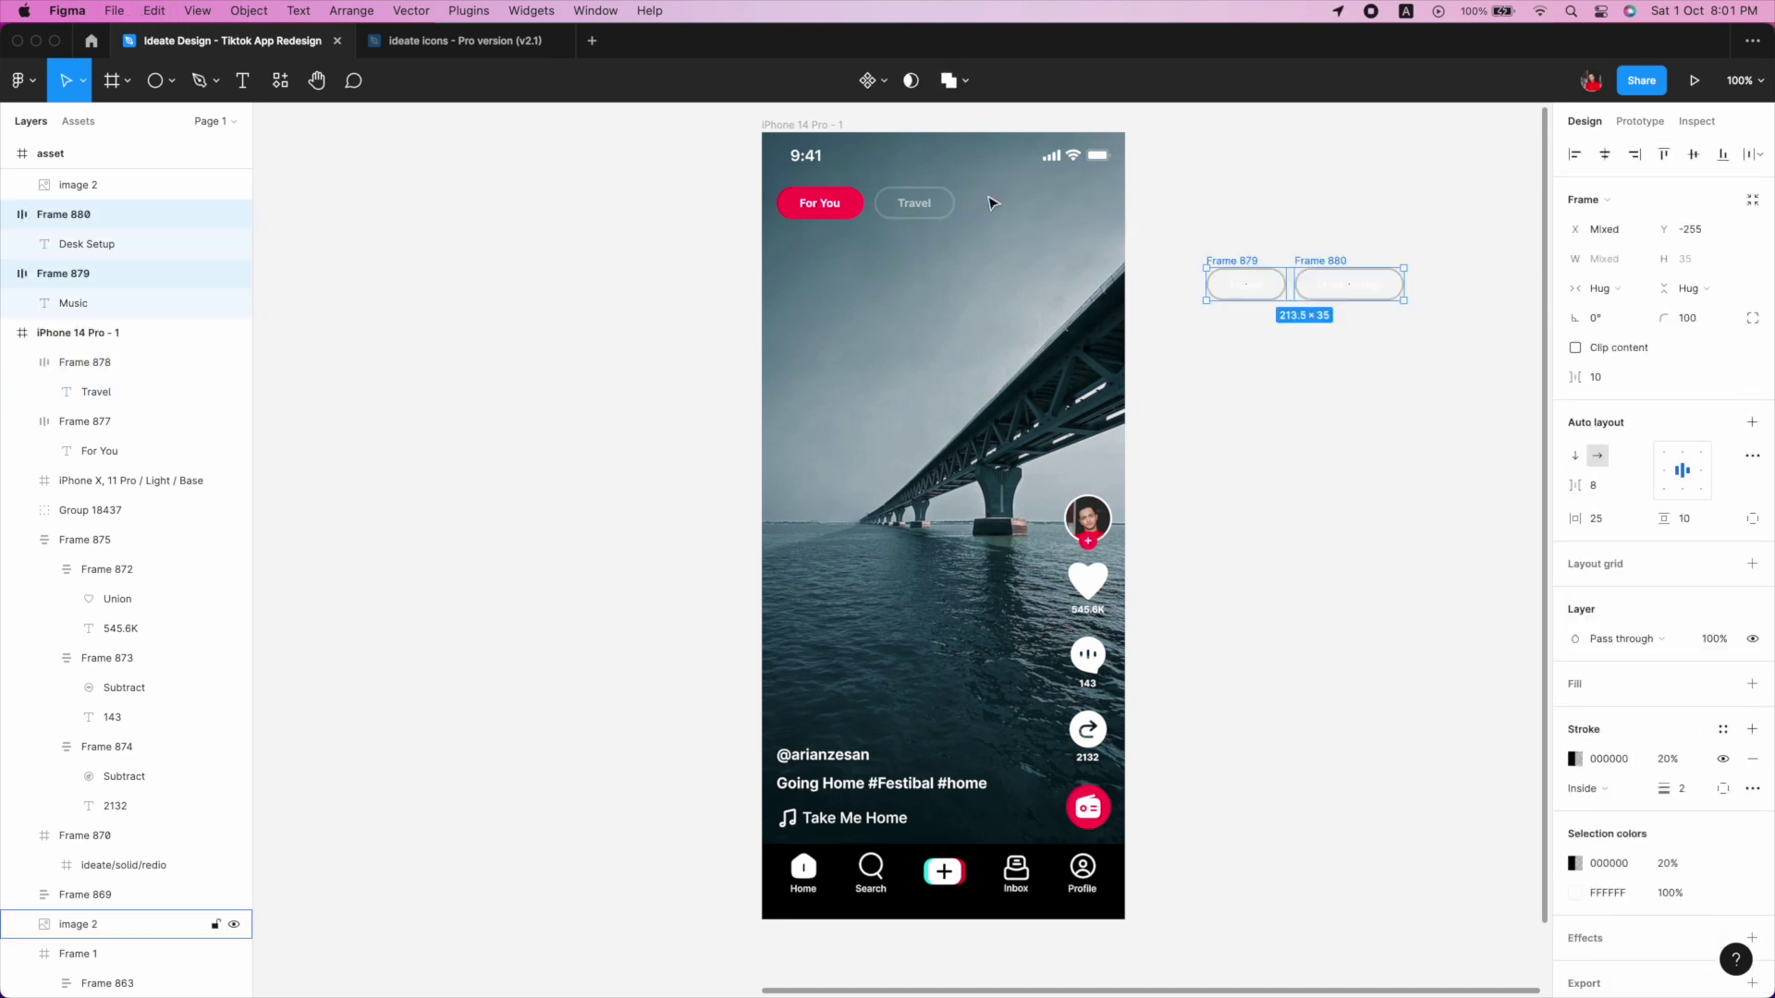
key(ctrl+v)
Set the Music label's opacity to 80%
double_click(1002, 203)
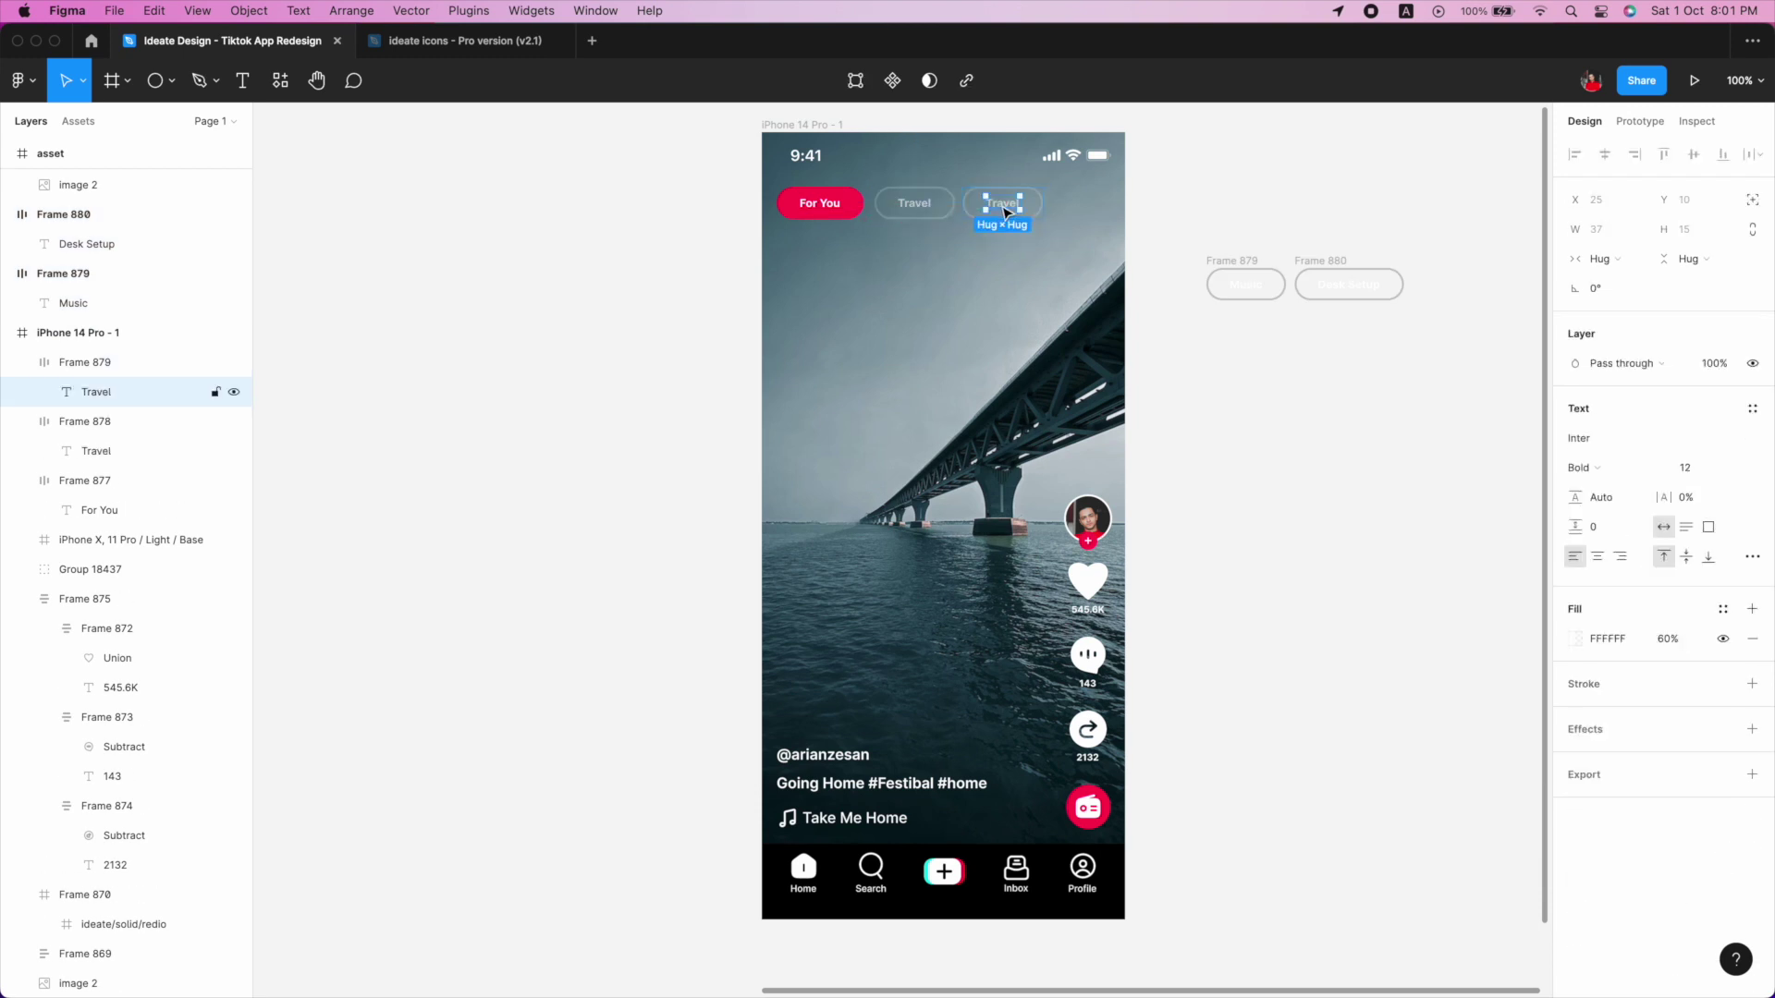
click(1193, 345)
double_click(1012, 205)
click(1679, 634)
key(Escape)
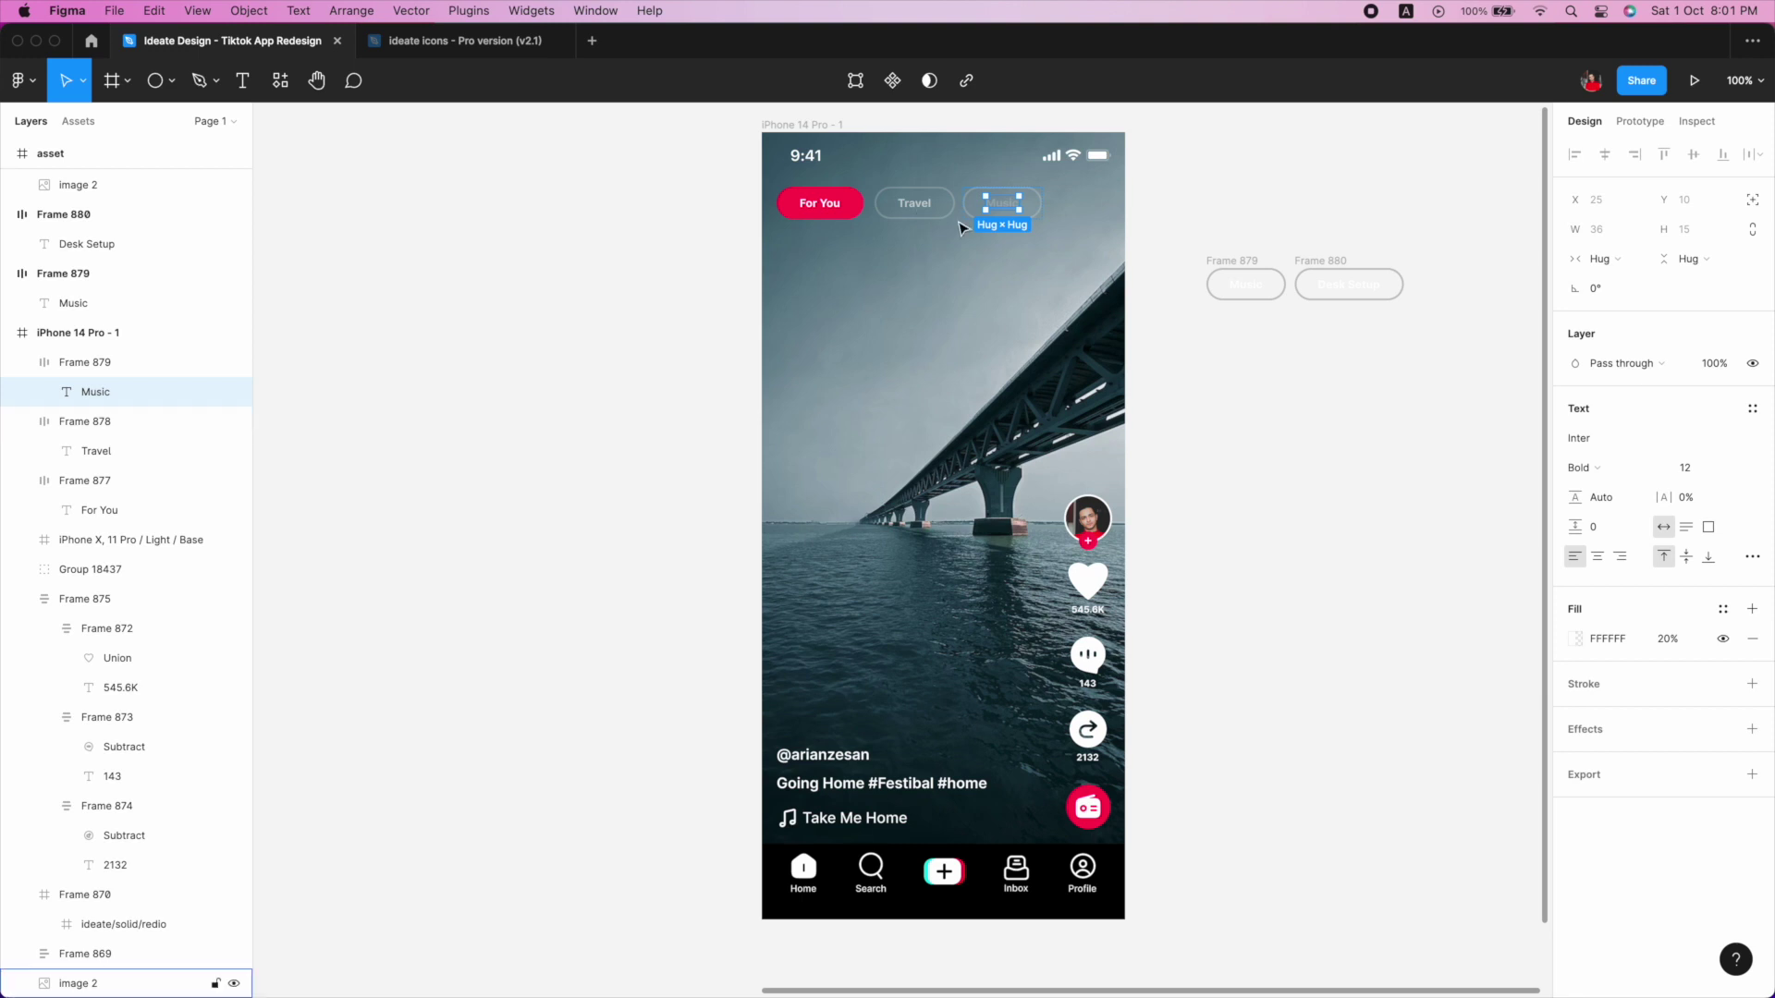
key(8)
key(Escape)
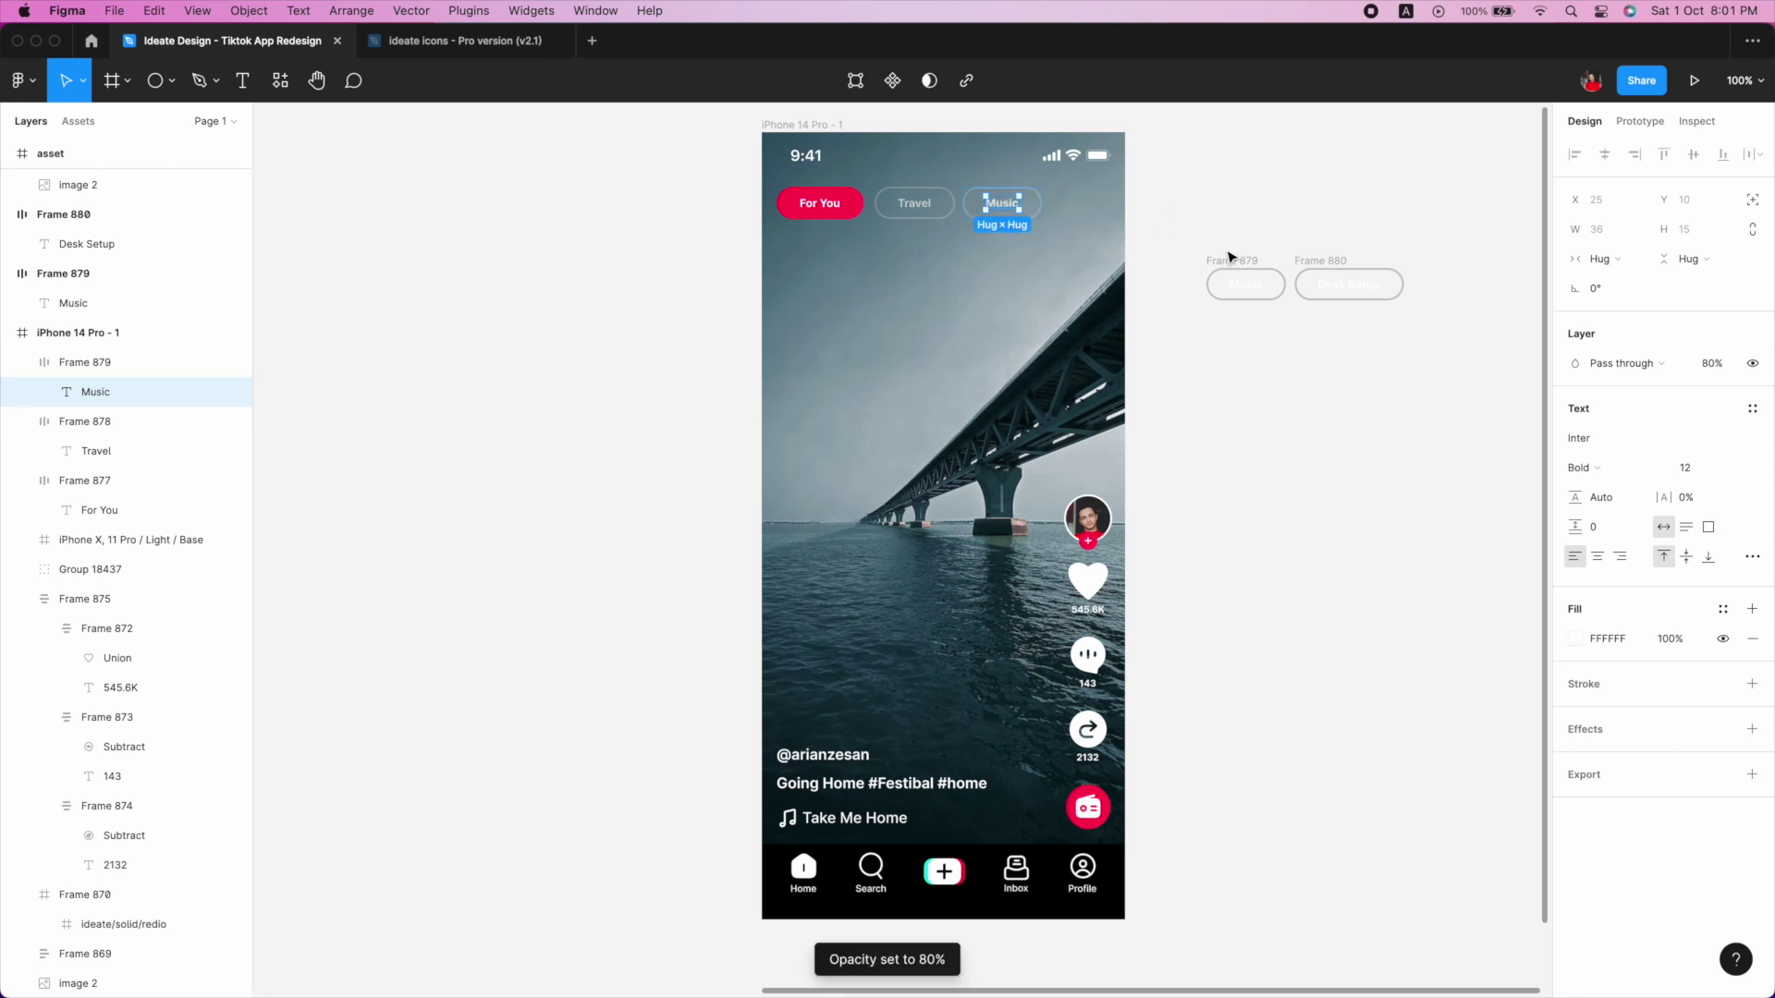
Delete the stray pills and duplicate the Travel chip rightward into Music and Desk Setup chips
click(1230, 260)
key(Delete)
key(Delete)
drag(920, 207, 1011, 207)
double_click(1009, 203)
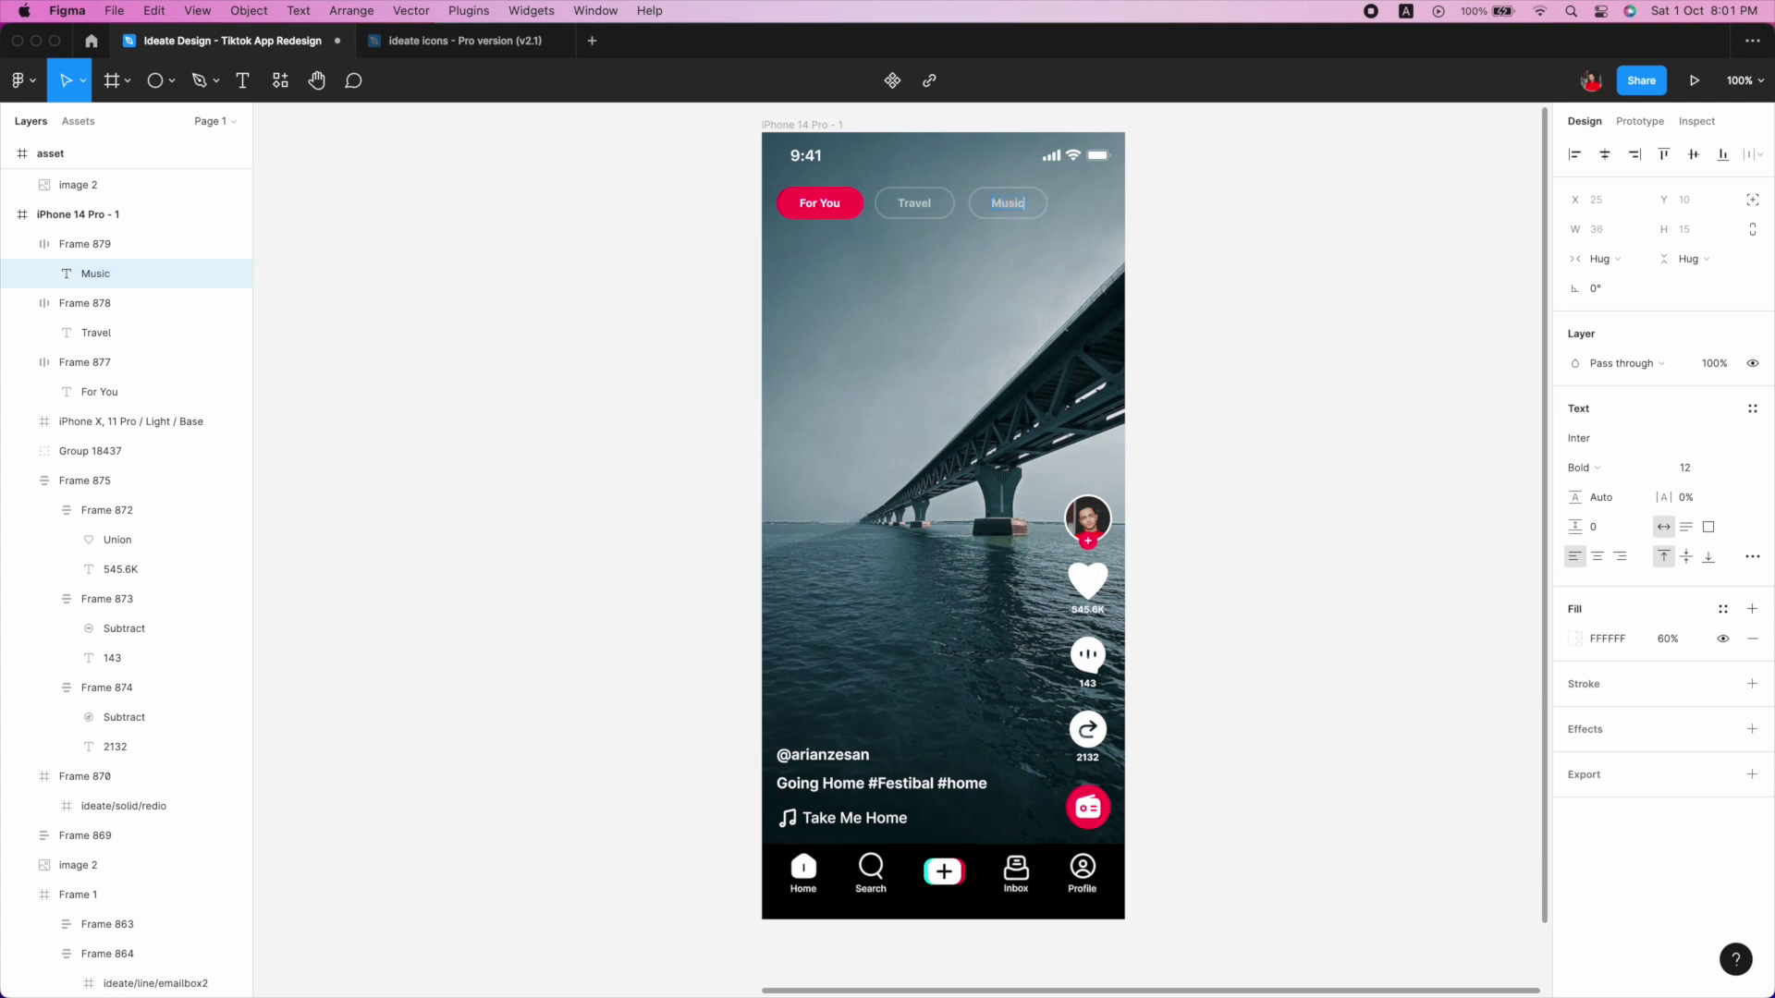
click(1207, 217)
click(1007, 205)
drag(1008, 205, 1081, 204)
double_click(1082, 203)
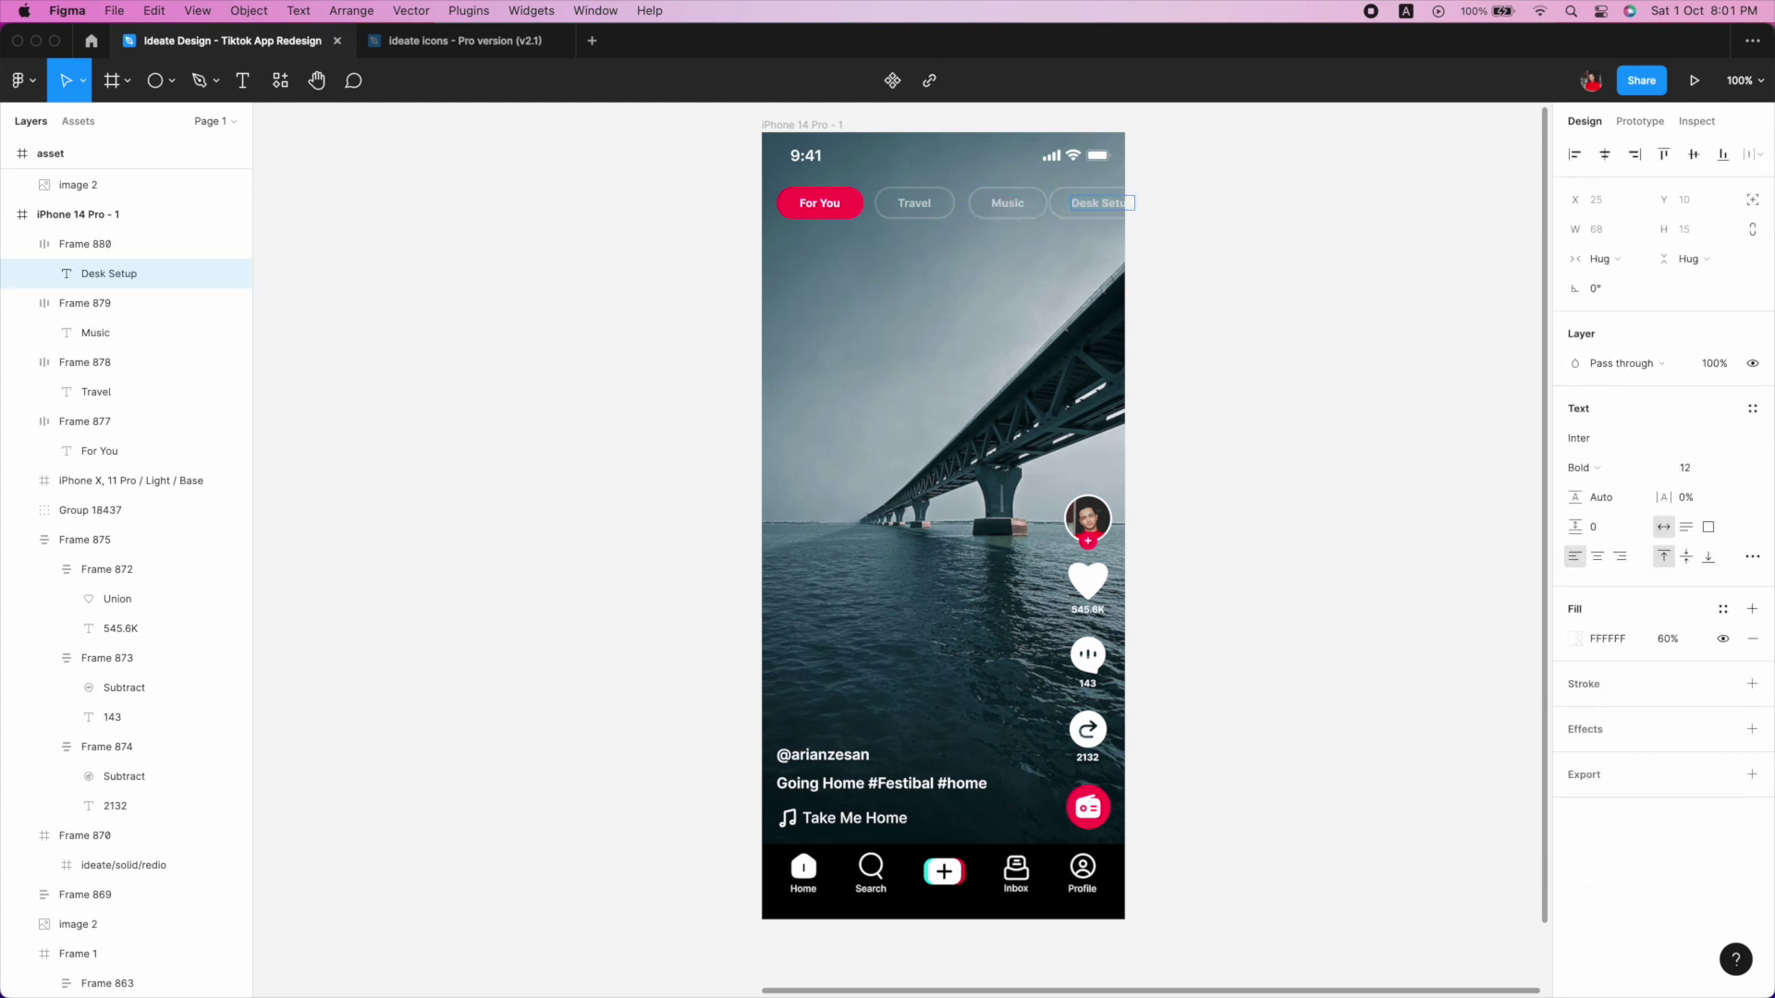
Wrap all four category chips in an auto-layout row with a wider gap
click(1240, 238)
click(858, 214)
drag(858, 214, 1262, 242)
key(shift+a)
drag(1575, 455, 1582, 456)
click(1233, 341)
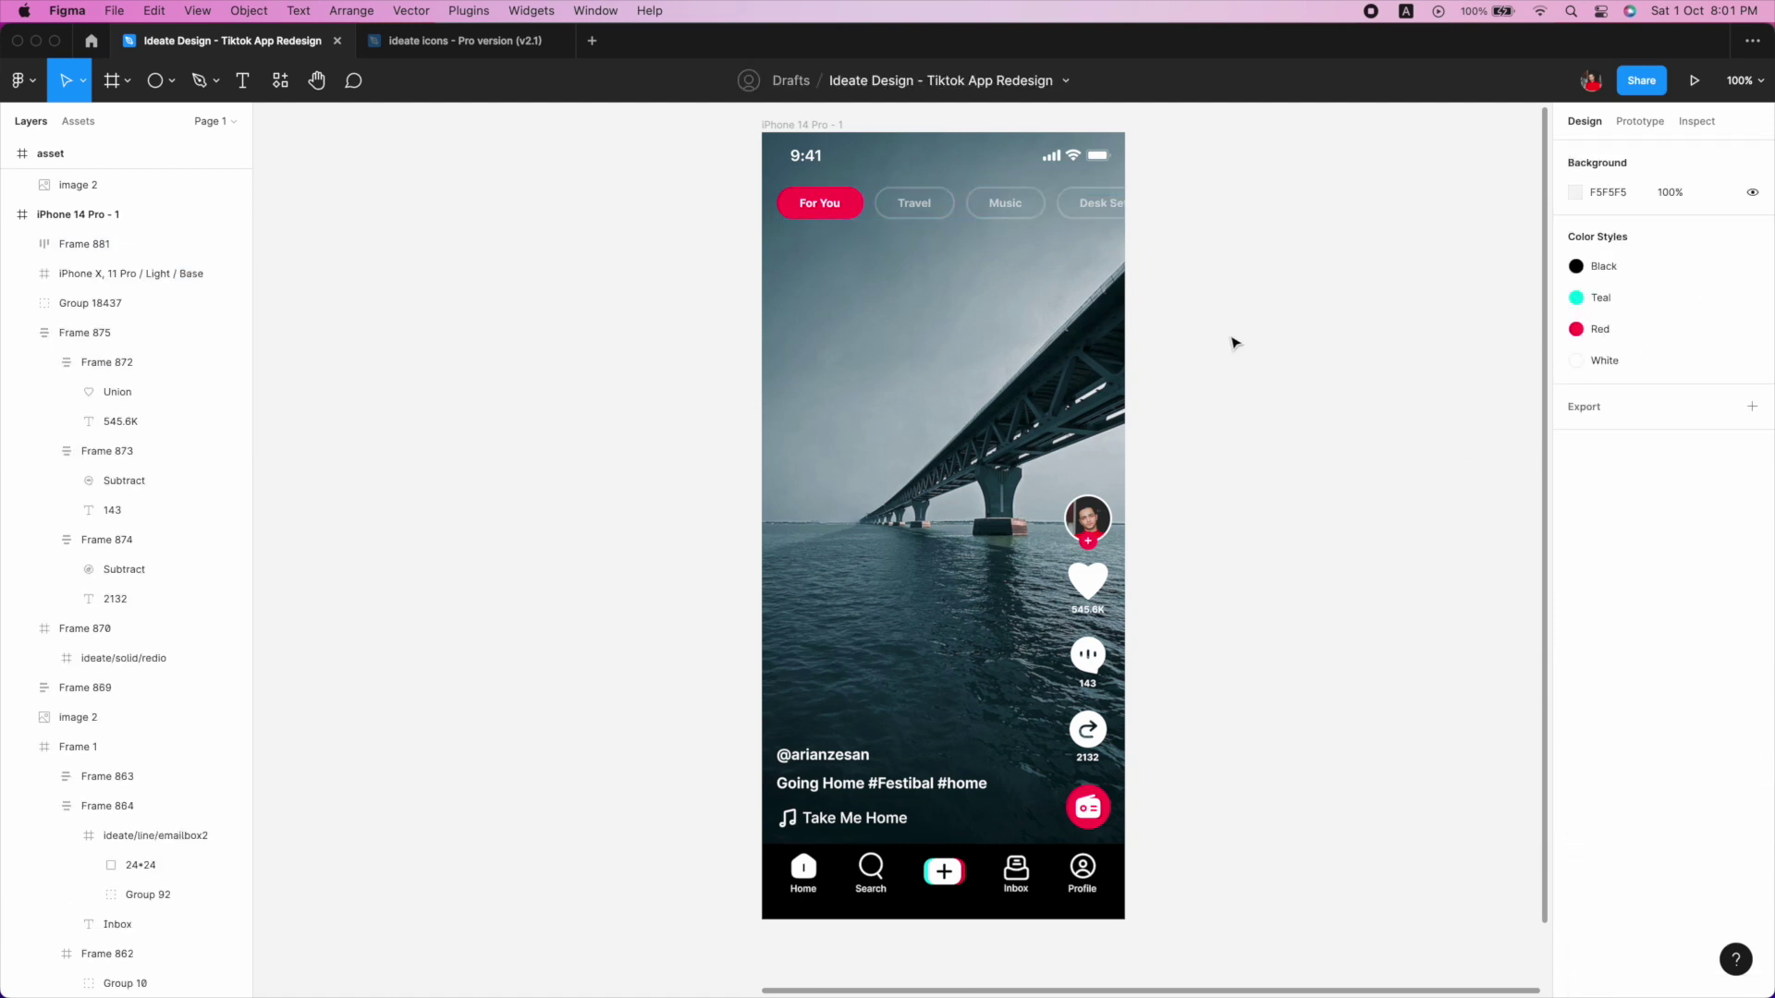
Nudge the category chip row (Frame 881) up slightly
click(185, 244)
shift+click(185, 273)
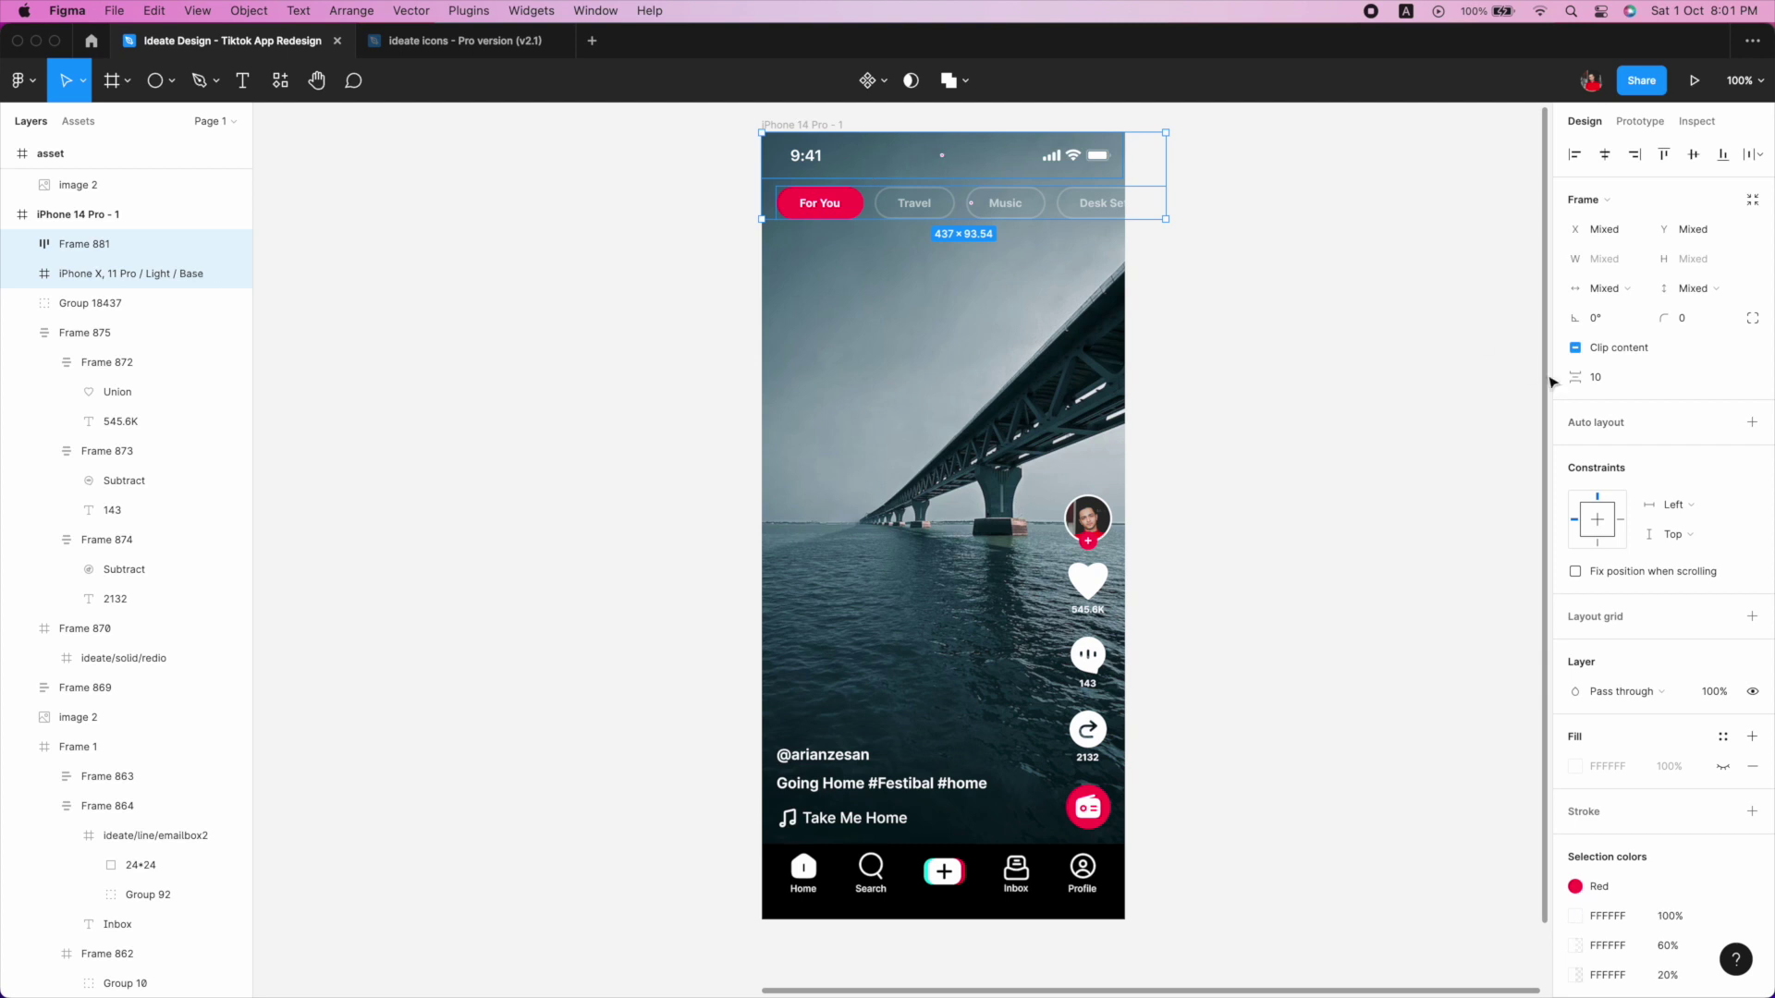
drag(1554, 382, 1562, 381)
click(1267, 458)
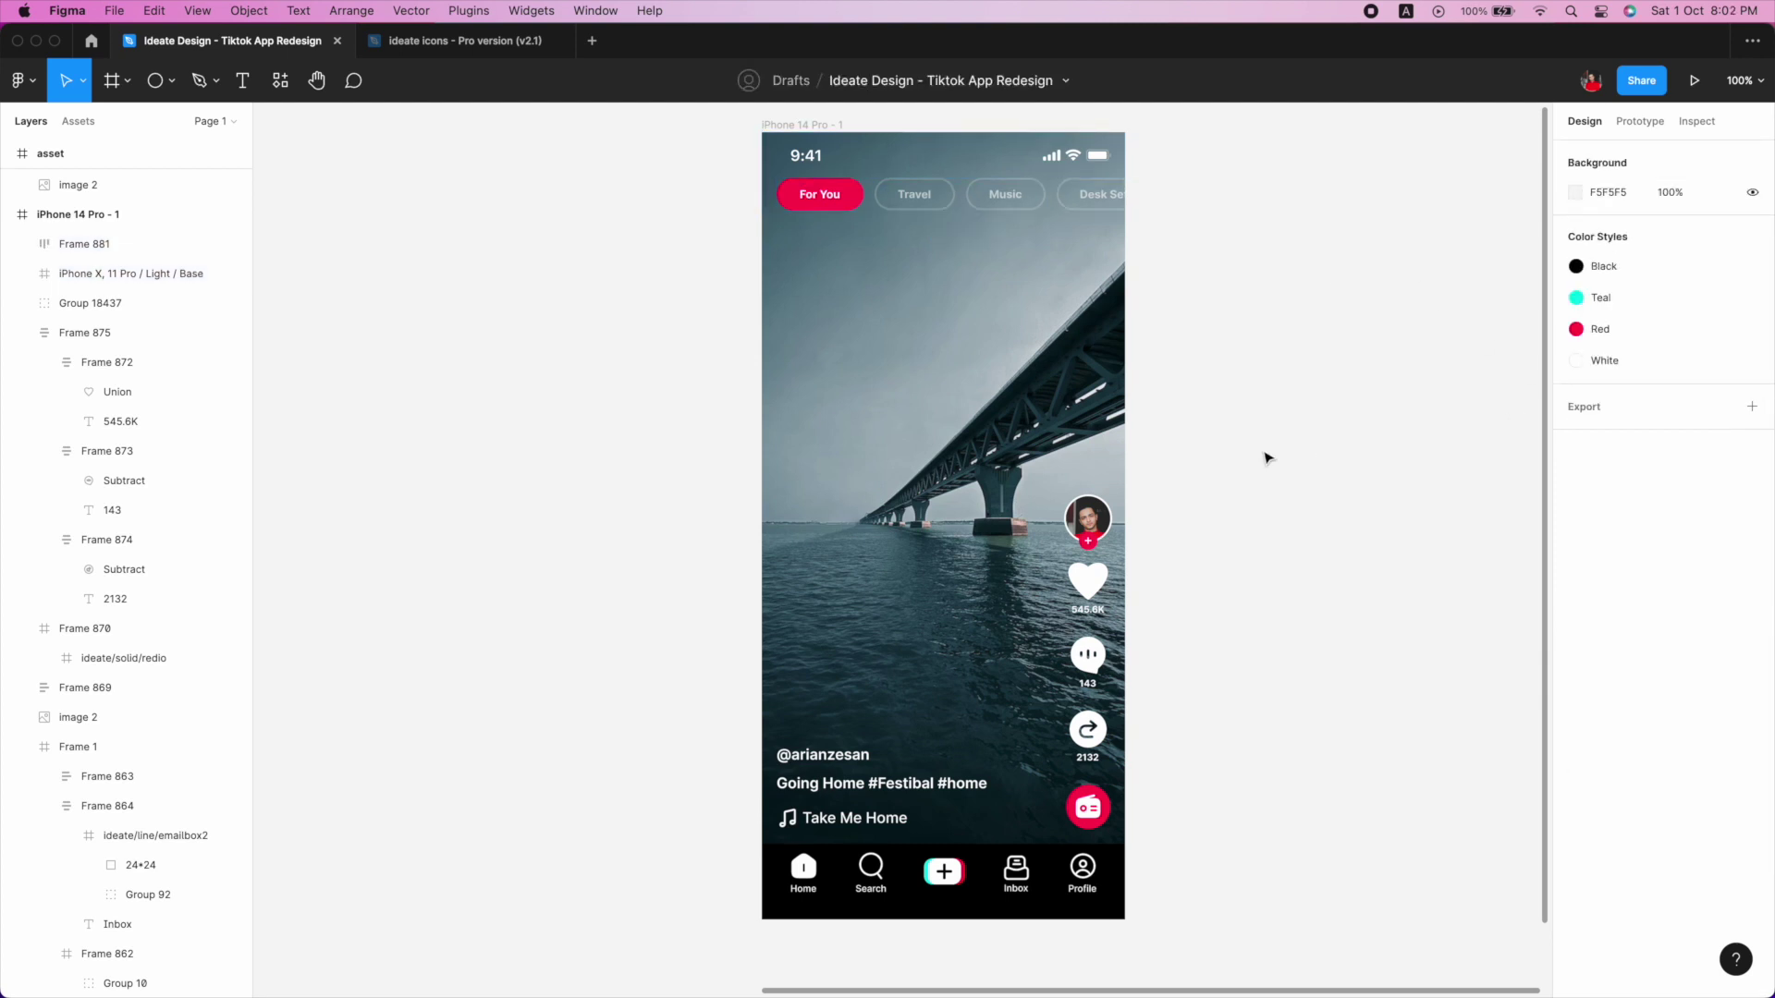
Detach the Red style from For You, filling it white at 80% with dark grey 46656F text
double_click(817, 195)
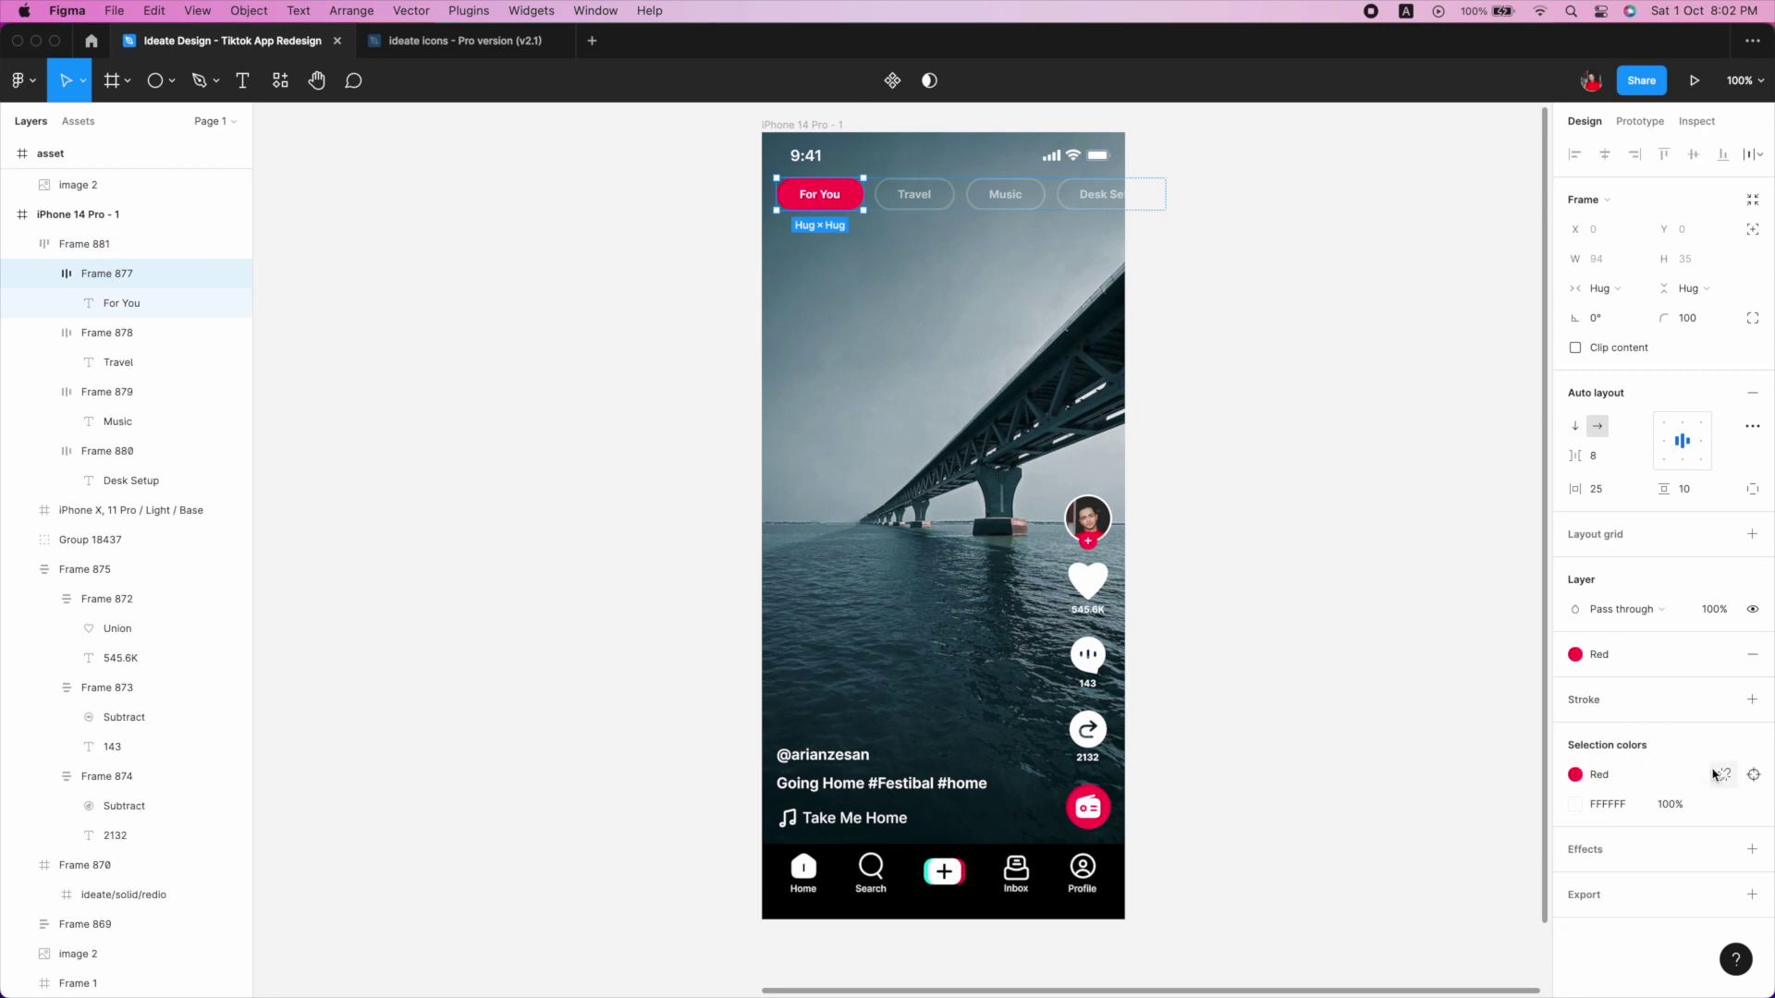
click(1720, 774)
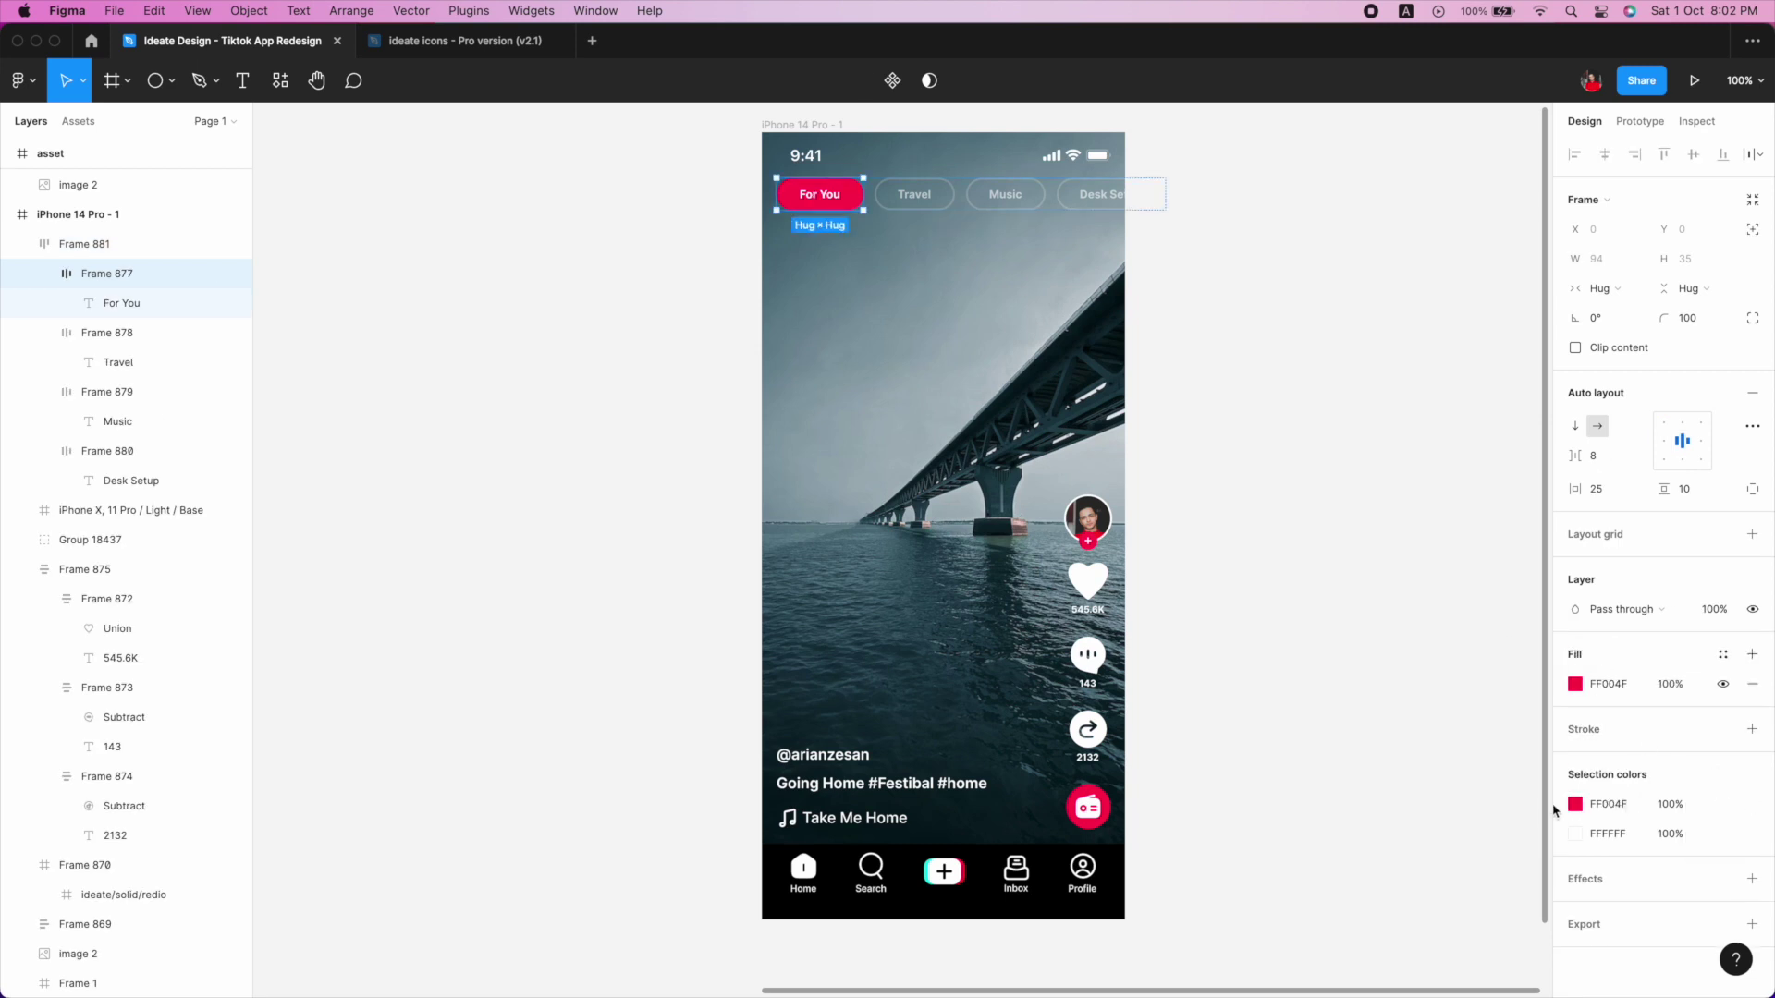
click(1575, 804)
drag(1474, 673, 1307, 507)
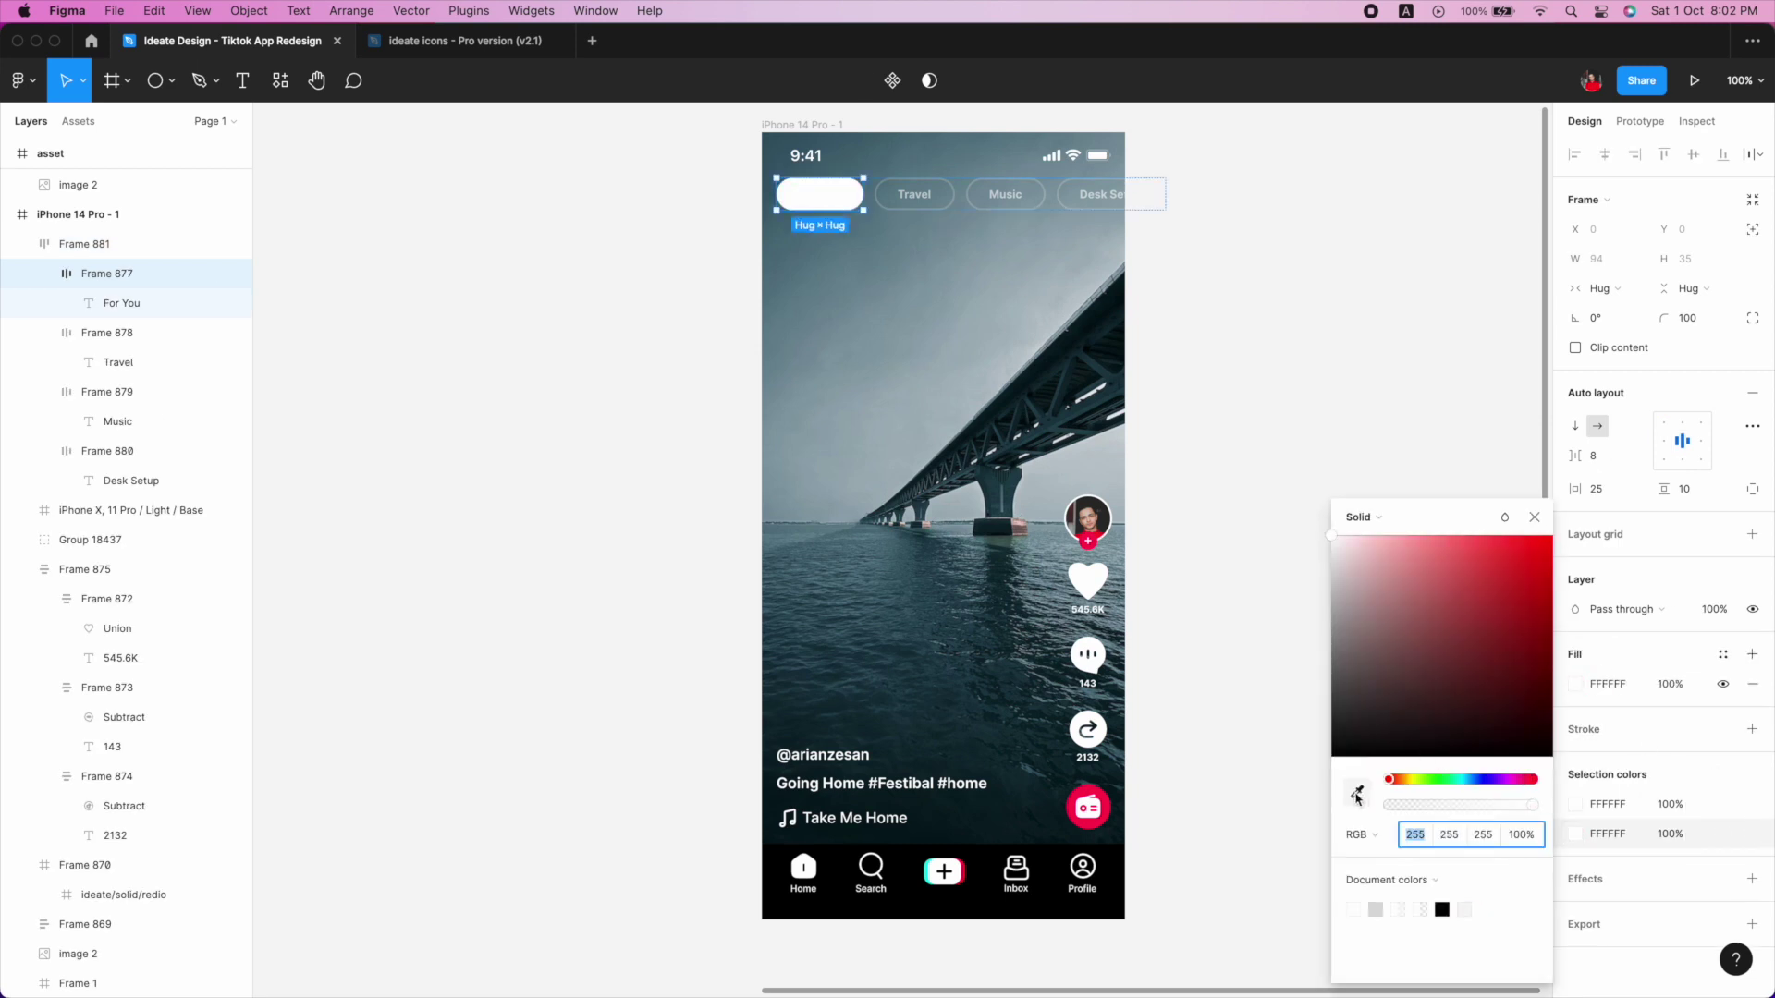
click(1357, 792)
click(1011, 440)
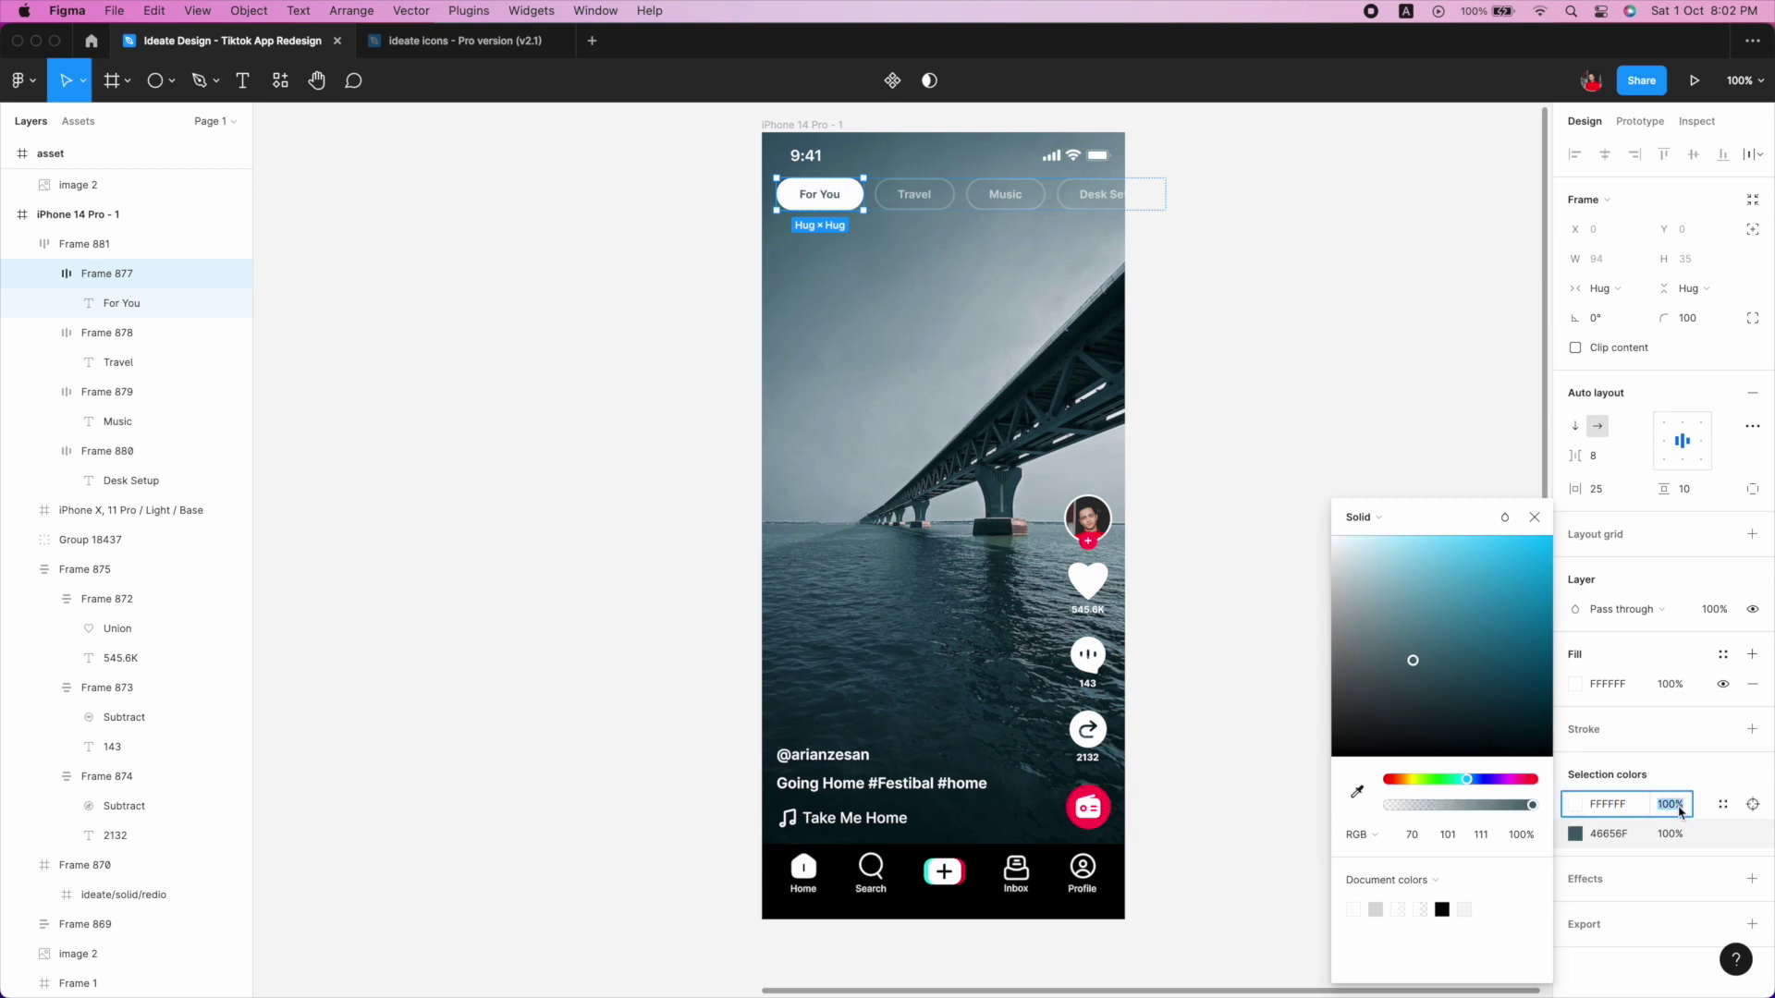
text(80)
key(Return)
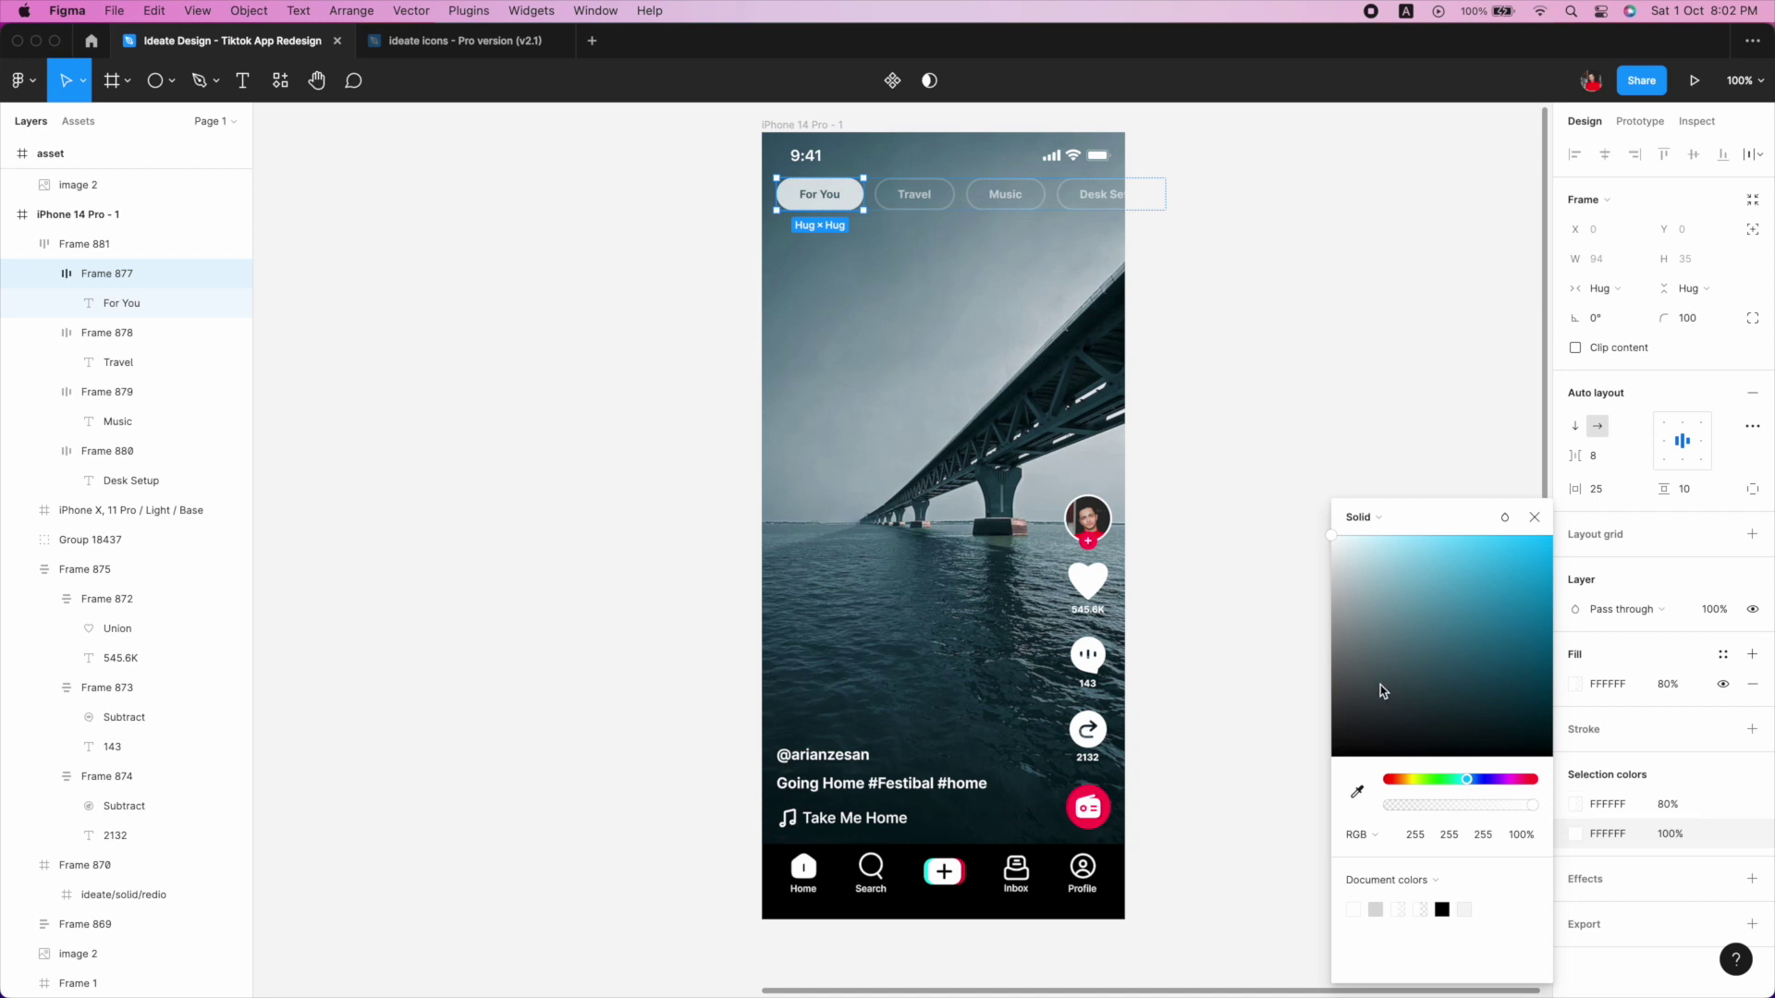
Set the For You pill's fill to 20% opacity and apply the White style to its text
click(1535, 517)
click(1670, 685)
text(20)
key(Return)
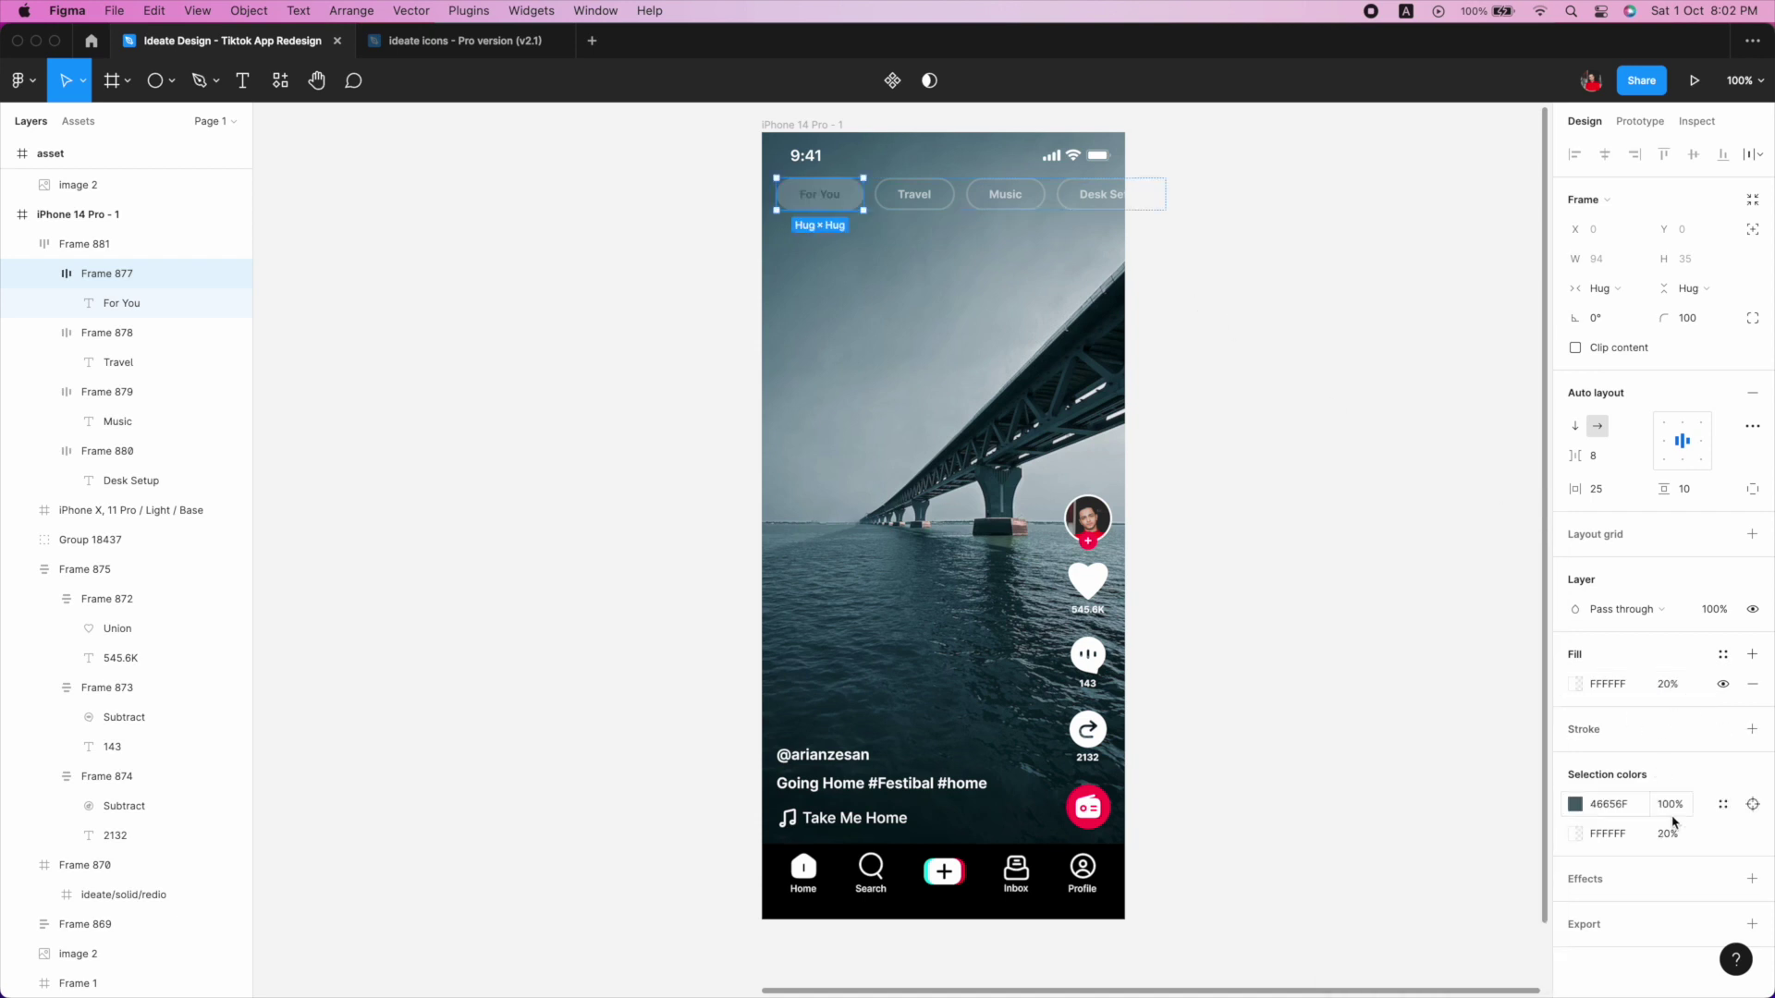
click(1587, 809)
click(1336, 745)
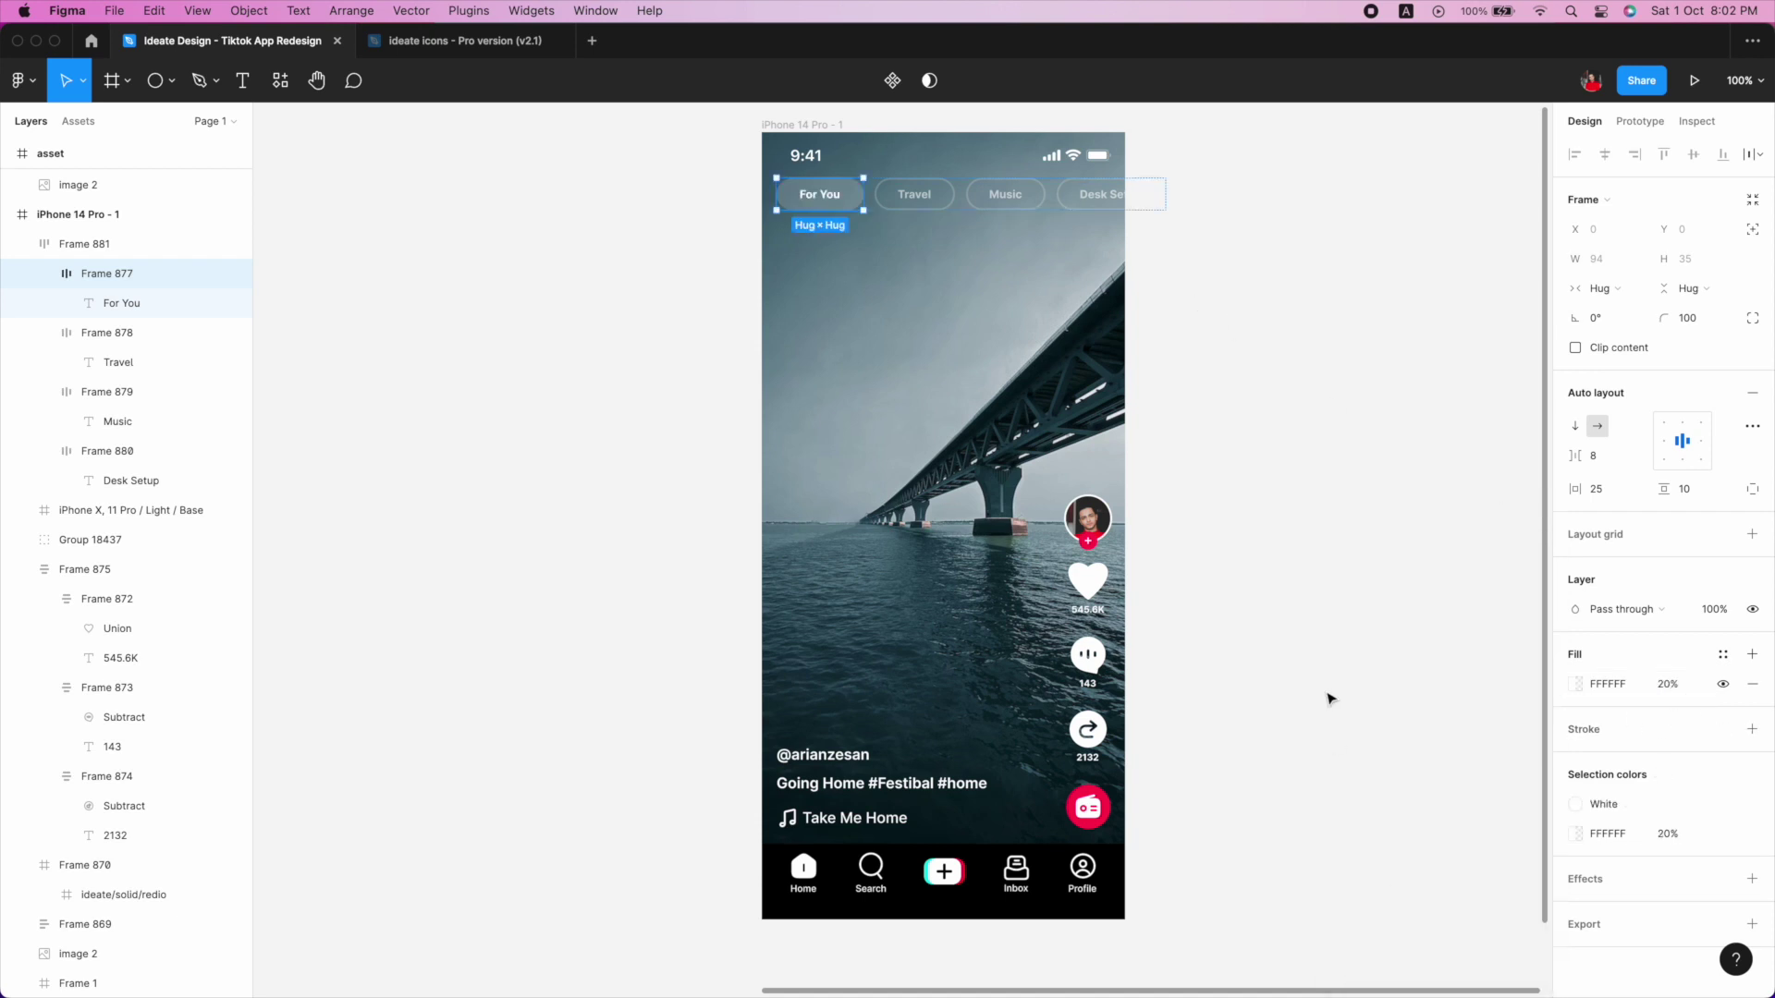
click(1326, 689)
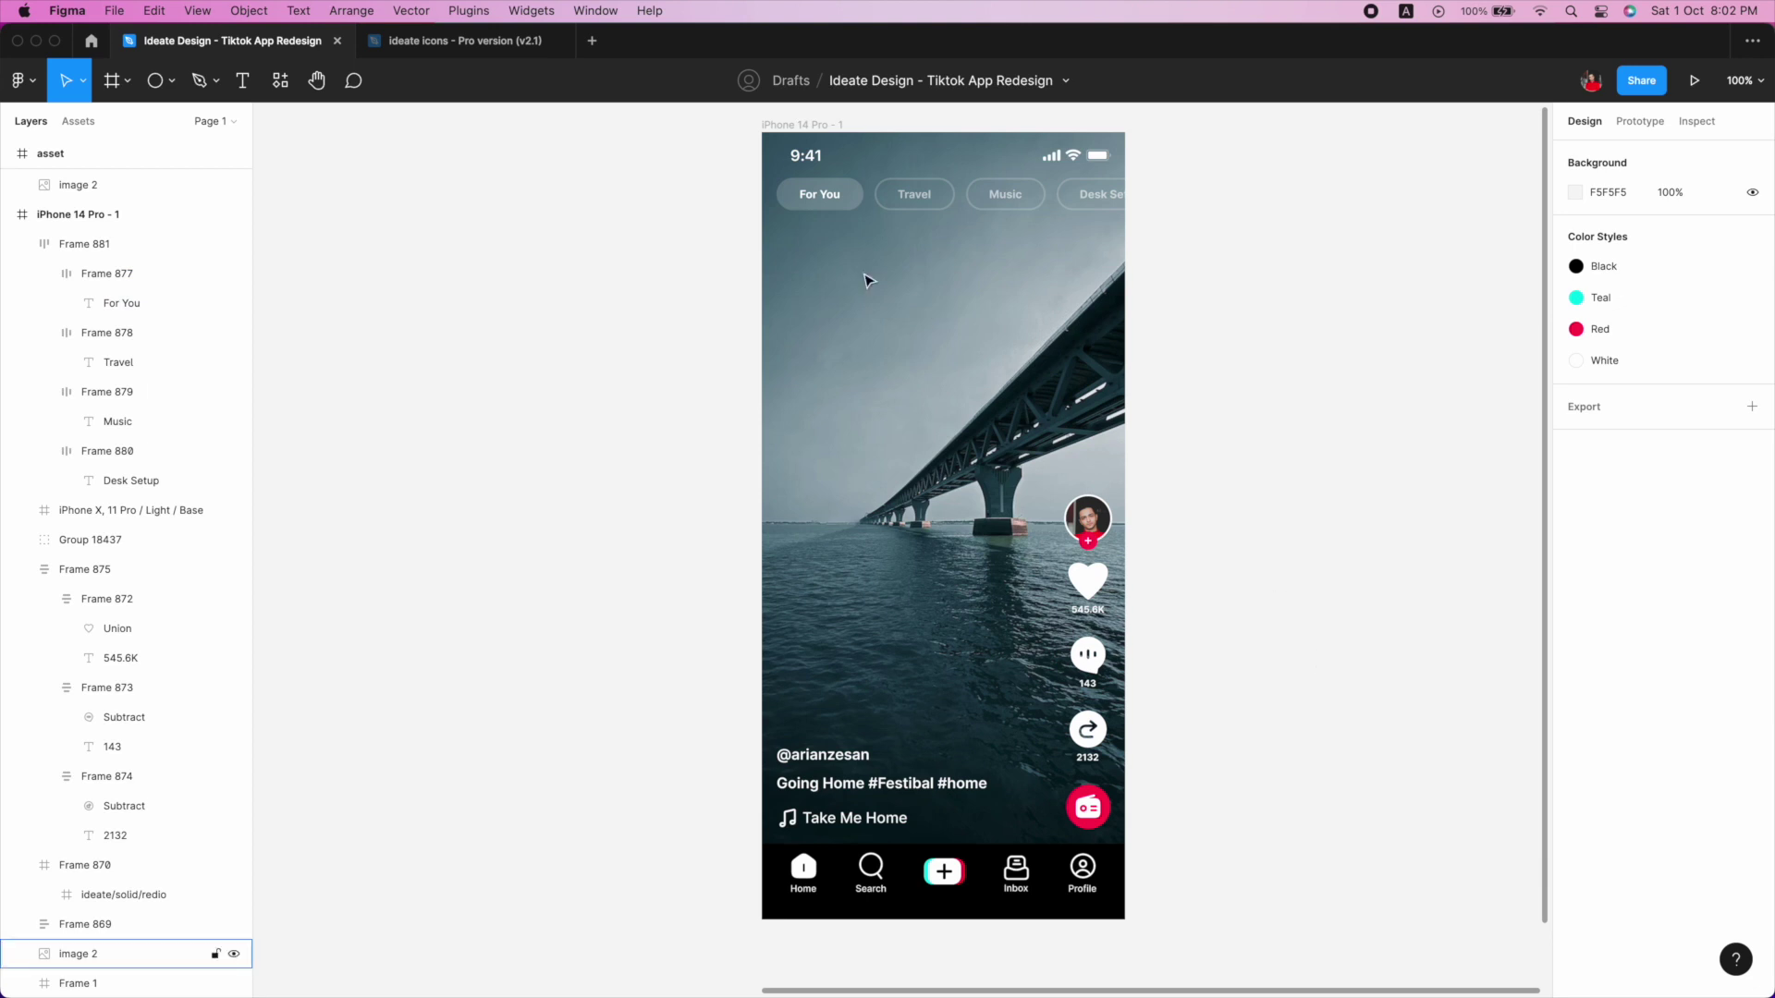
Scroll right across the canvas and switch to the Frame tool for phone sizes
scroll(662, 228, right, 1)
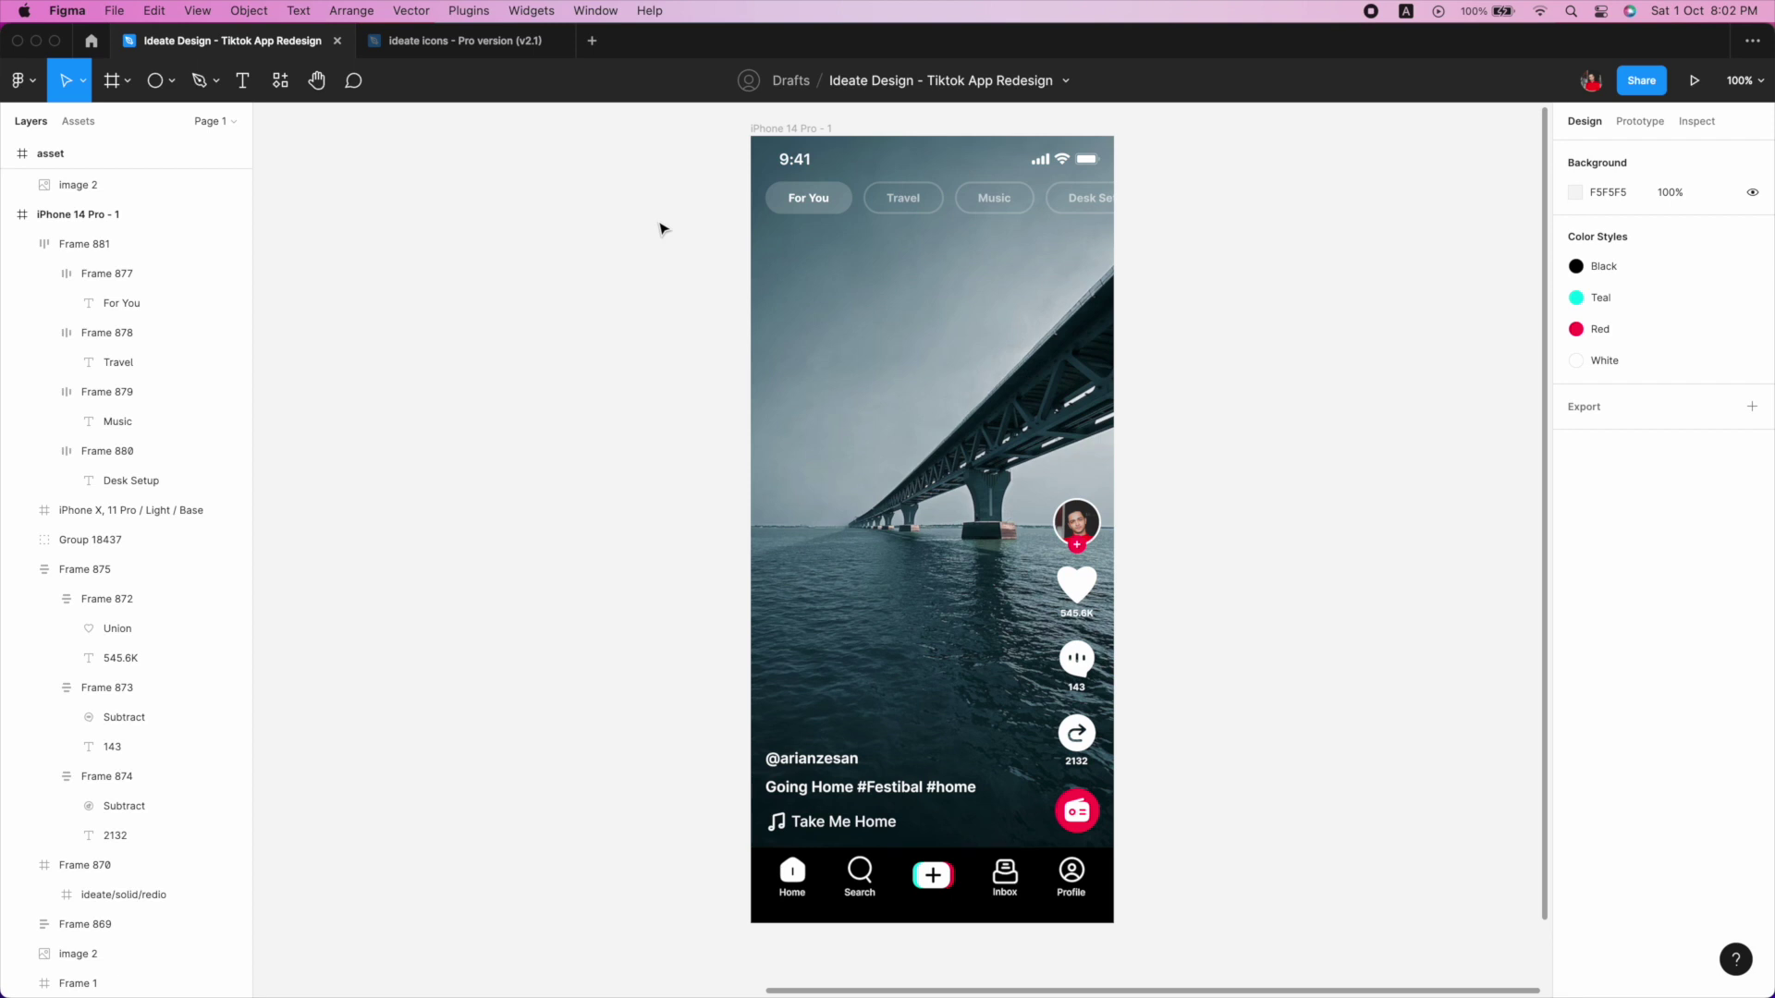
scroll(662, 228, right, 3)
scroll(661, 228, right, 10)
click(127, 82)
click(110, 125)
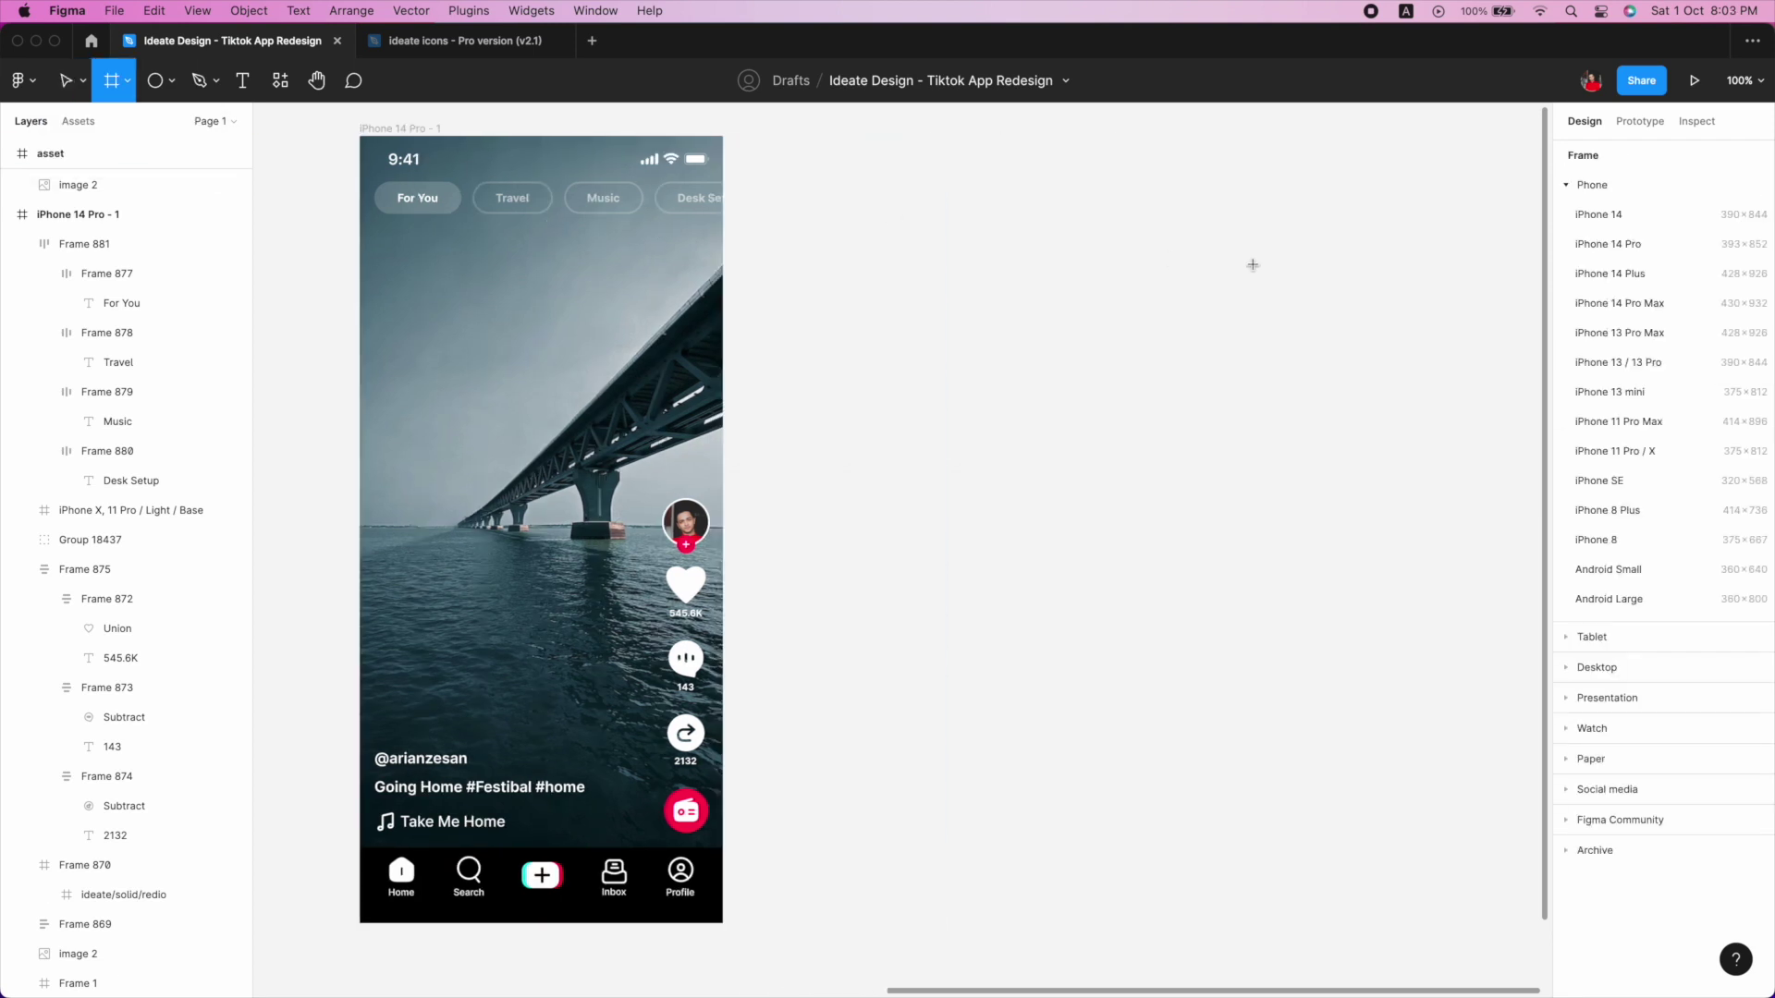
Add an iPhone 14 Pro frame beside the feed with a Black-styled copy of the 9:41 status bar
click(1609, 248)
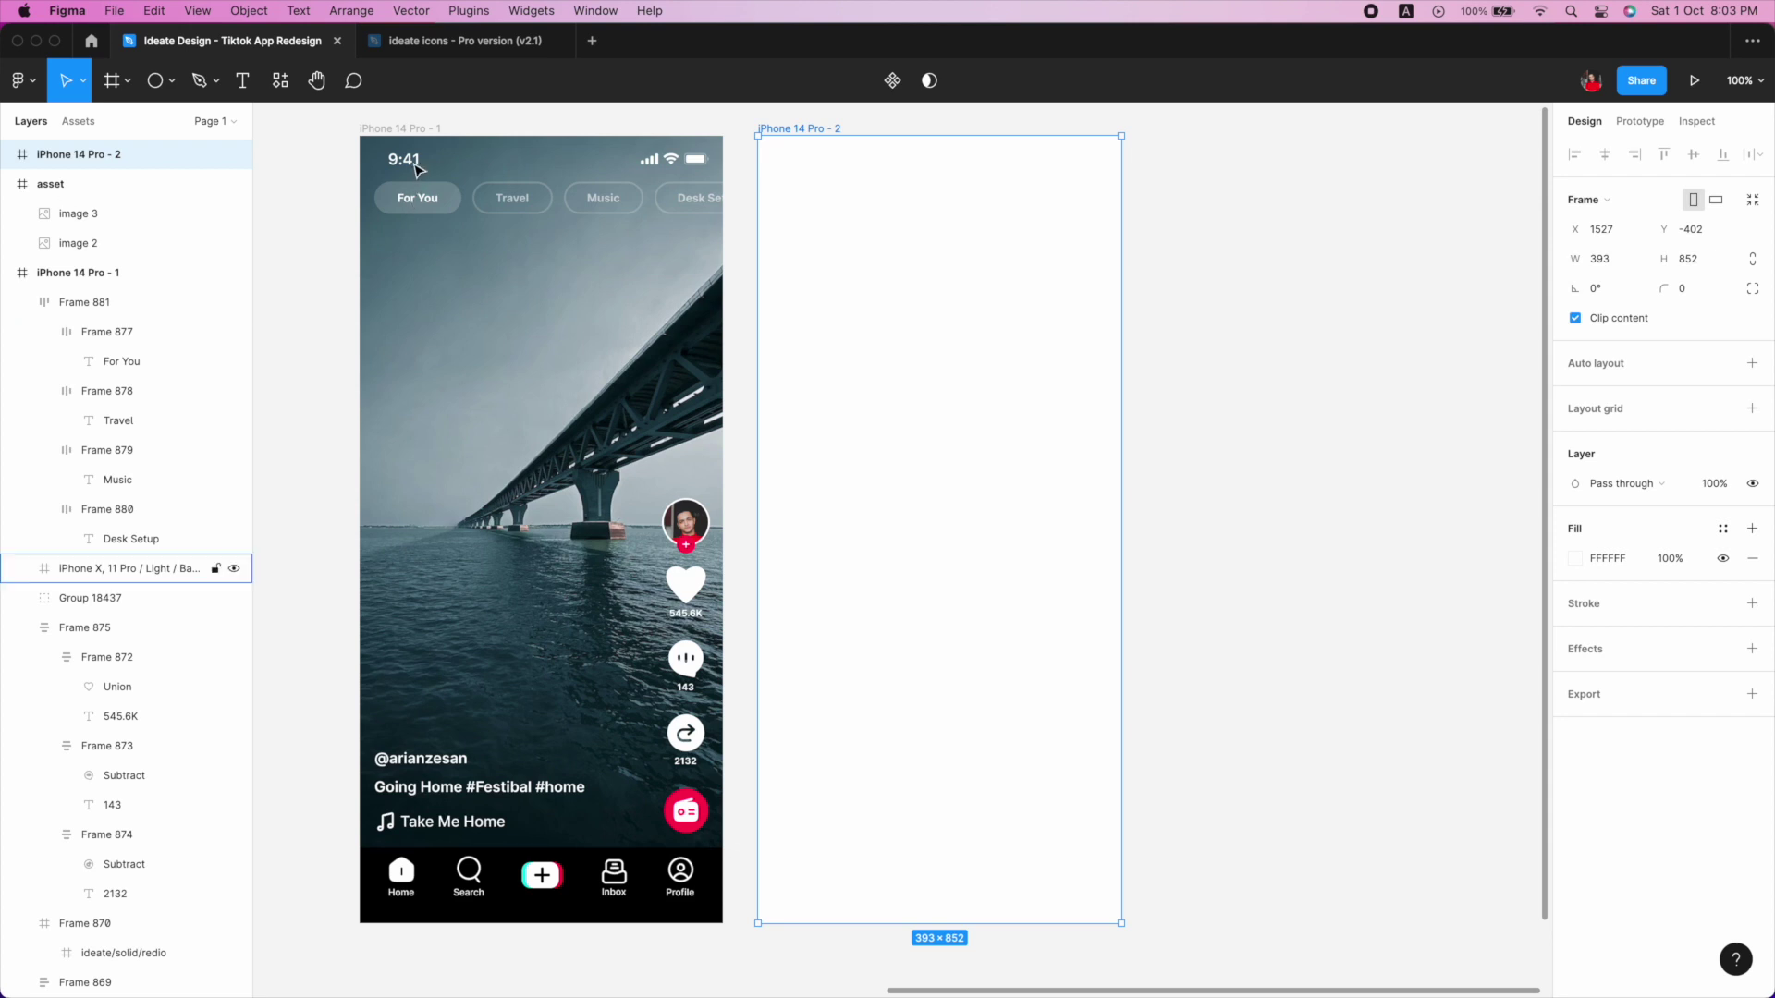
click(130, 569)
key(super+c)
click(794, 129)
key(super+v)
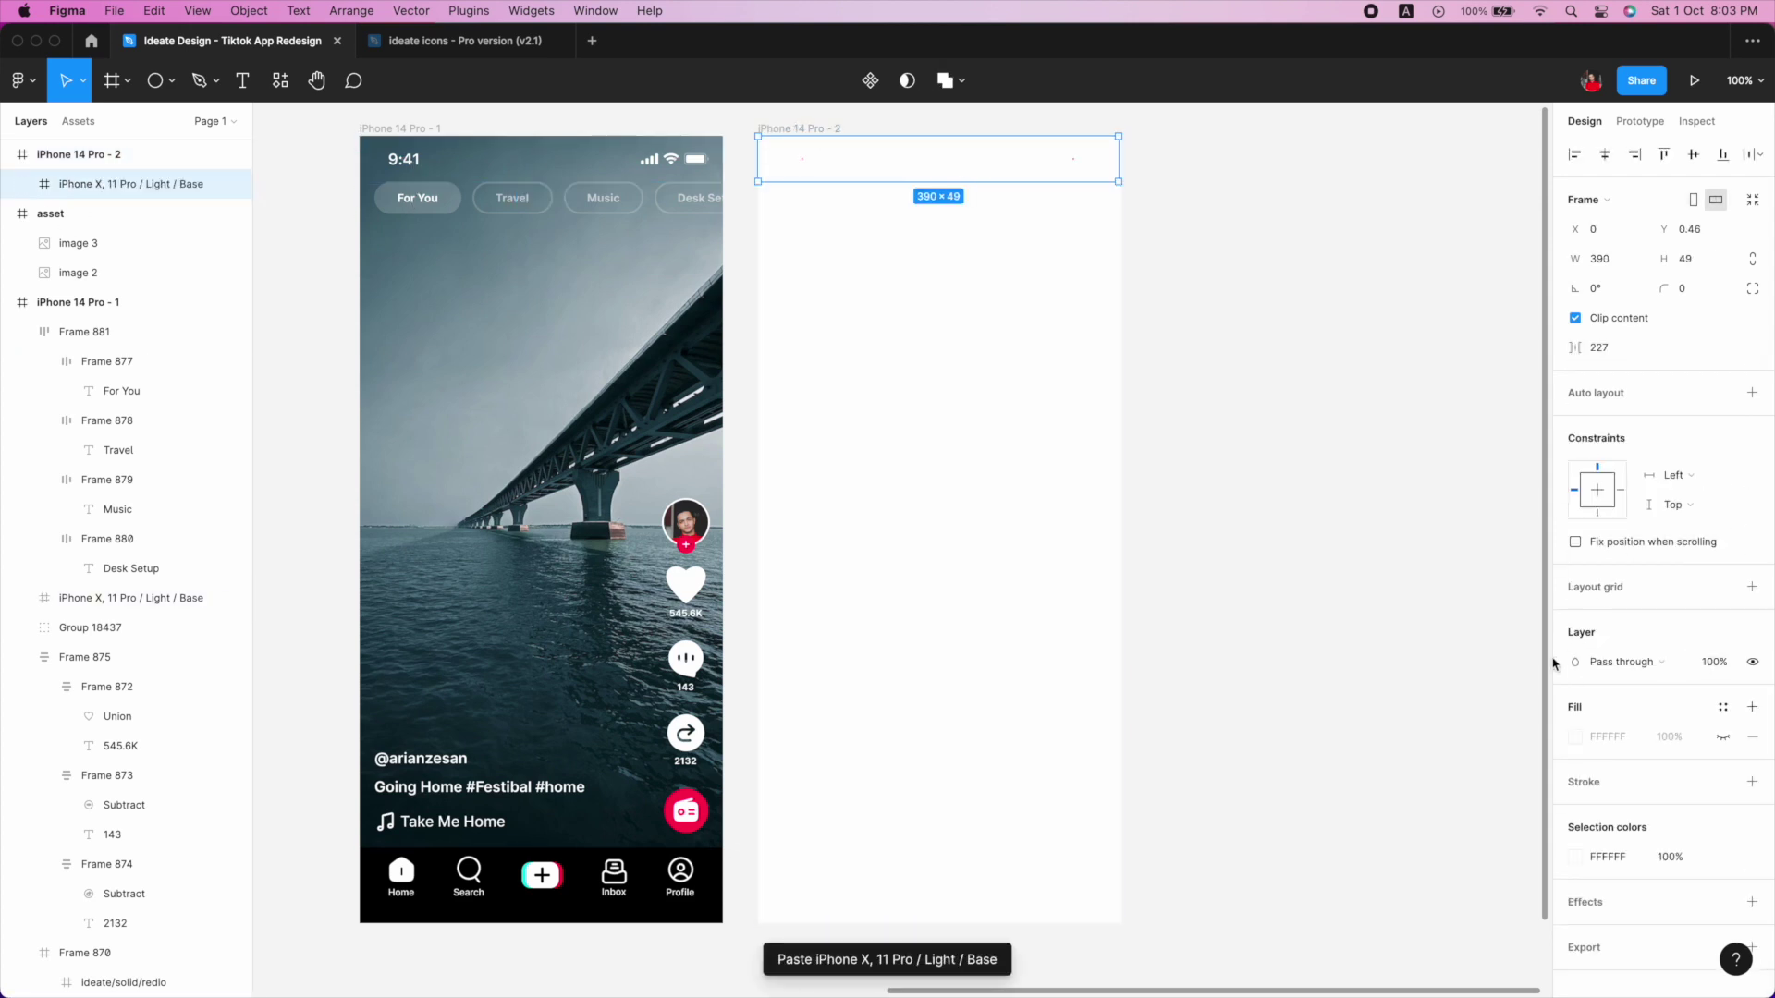
scroll(1655, 777, down, 1)
click(1721, 838)
click(1396, 871)
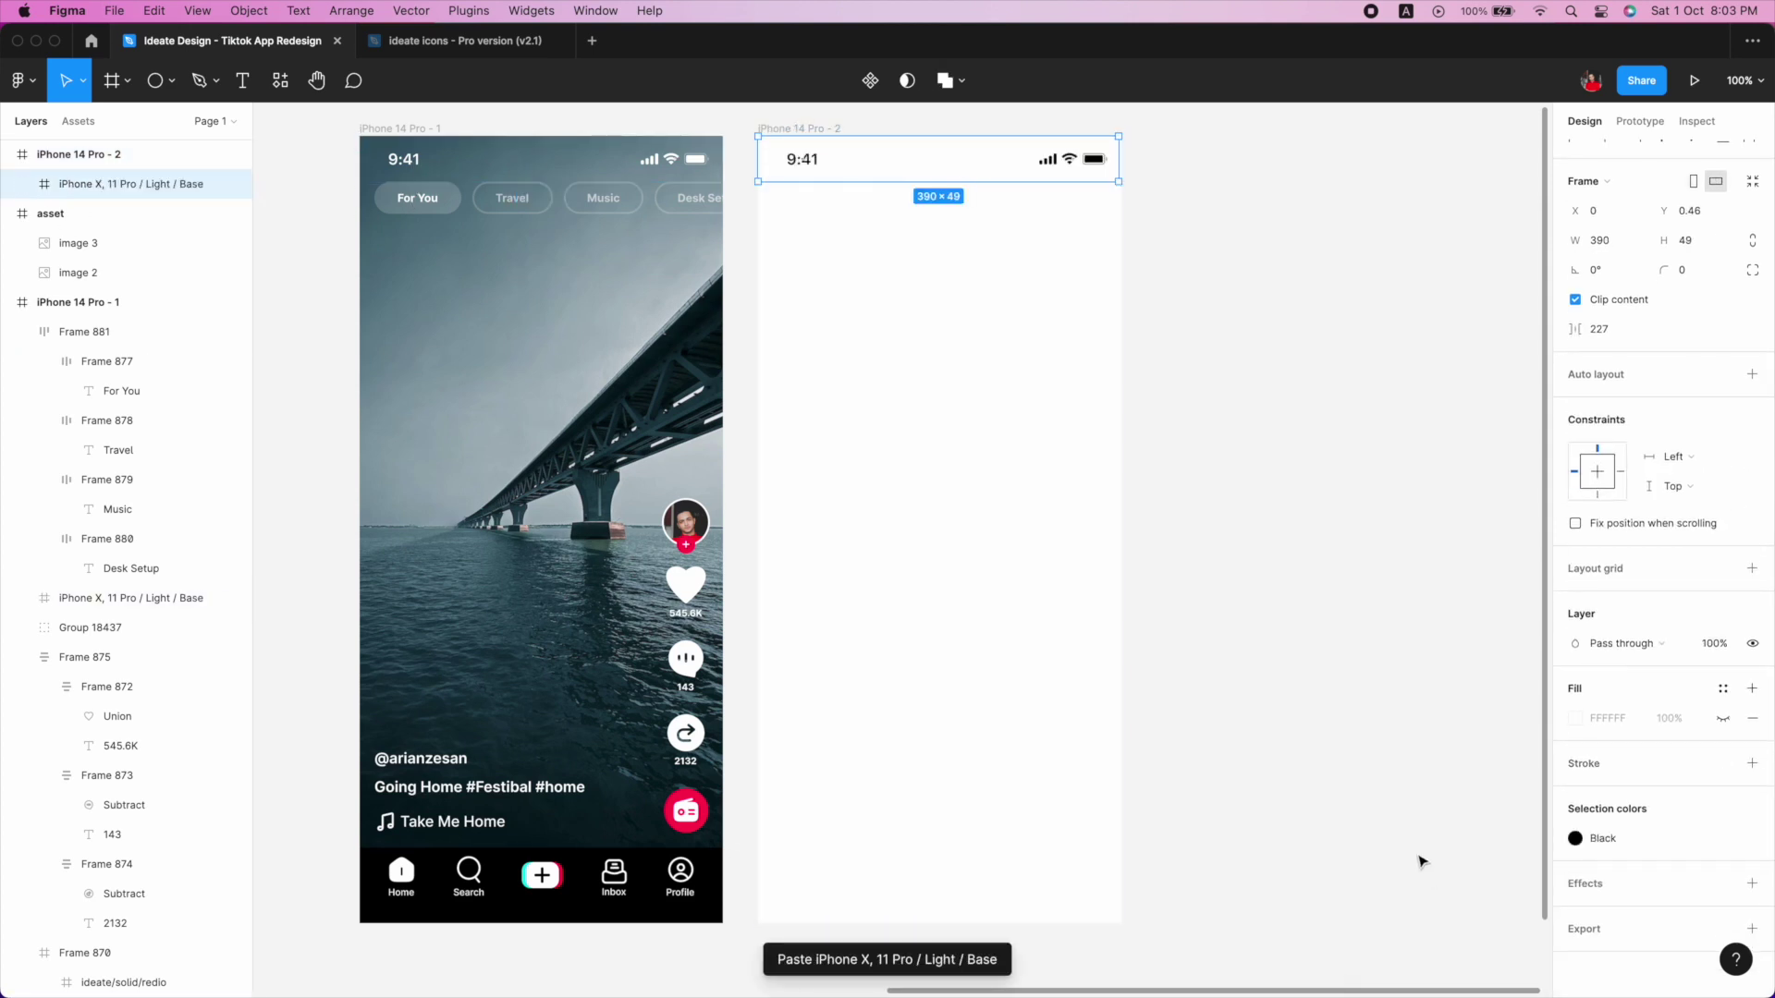
click(1211, 388)
Copy the For You pill into the new frame, try a dark fill, then delete it
double_click(430, 203)
drag(430, 203, 843, 225)
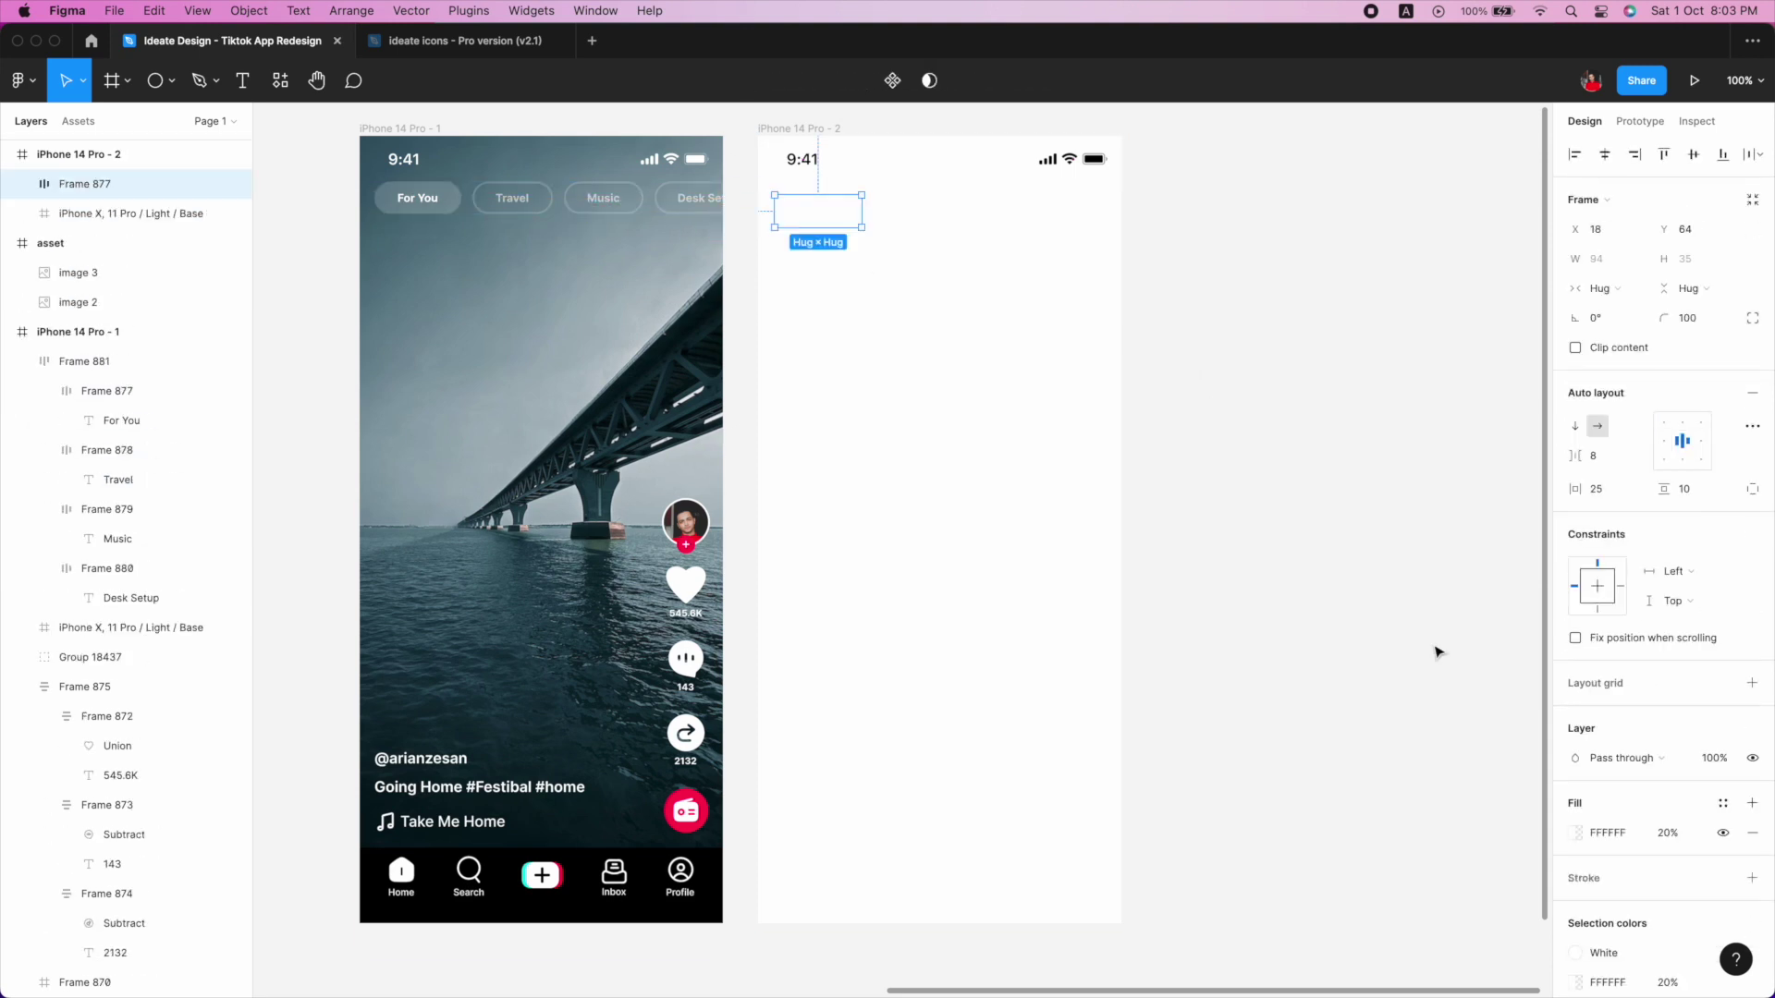
click(1575, 833)
drag(1405, 702, 1279, 823)
click(807, 225)
key(Delete)
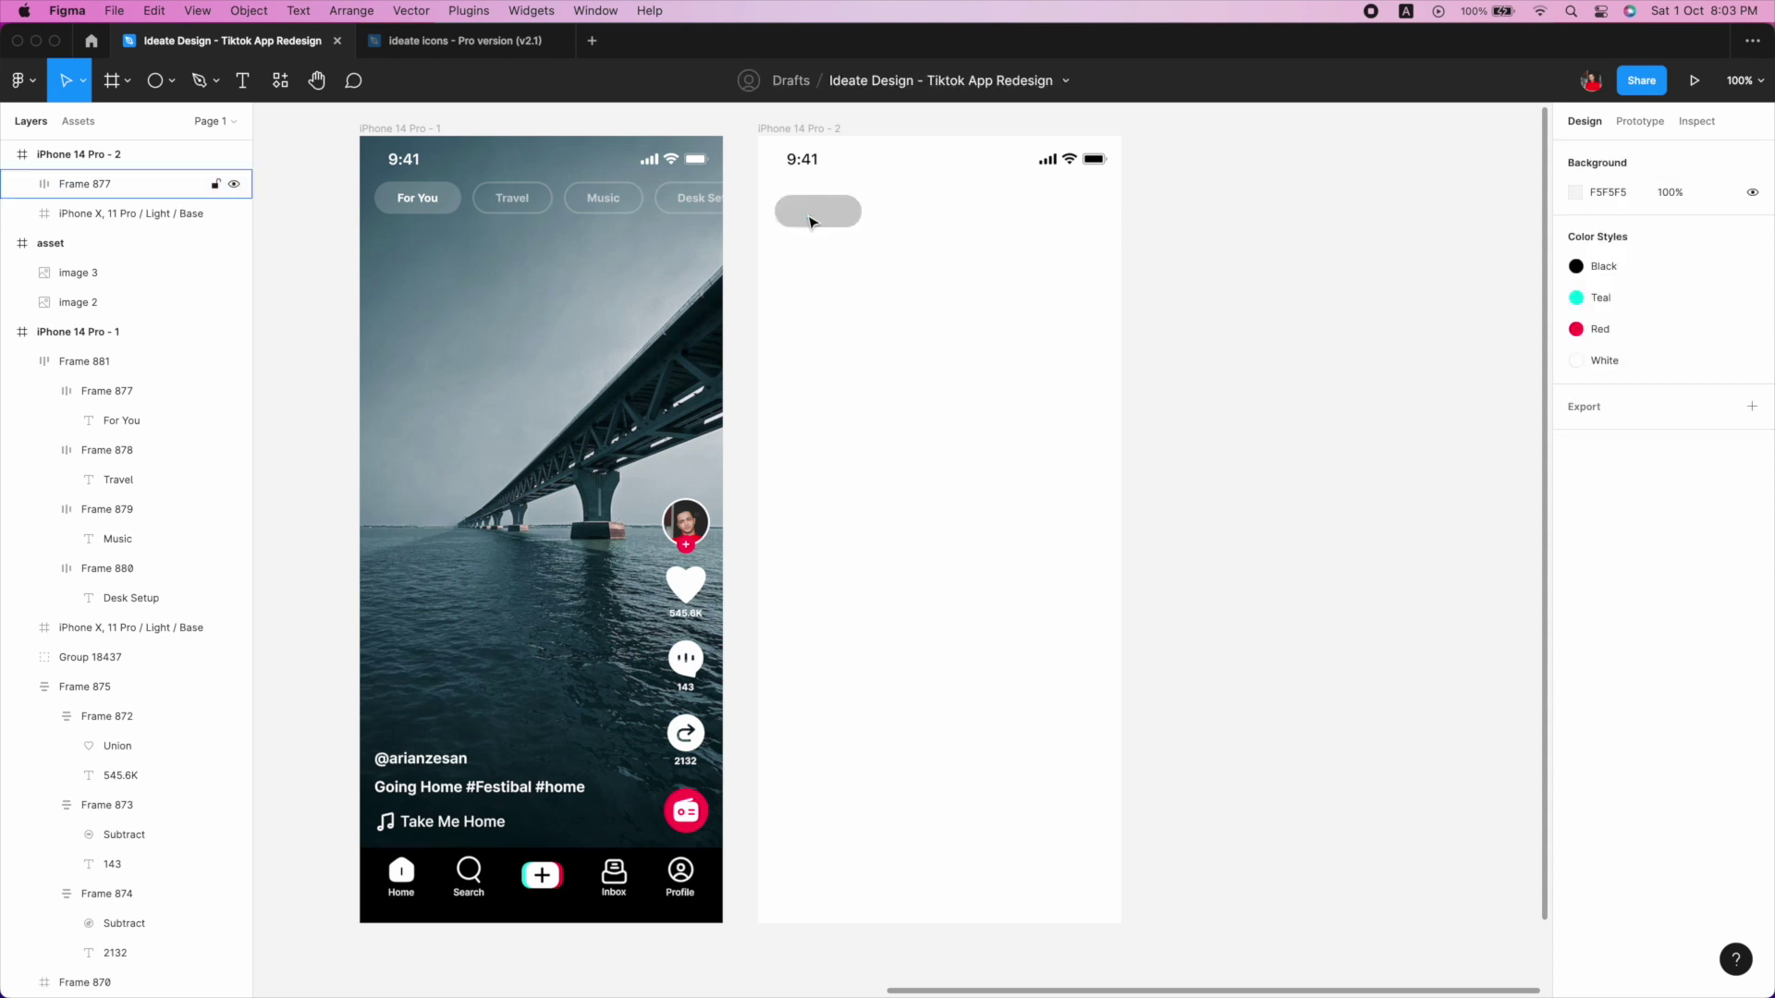
click(814, 218)
right_click(825, 212)
key(Delete)
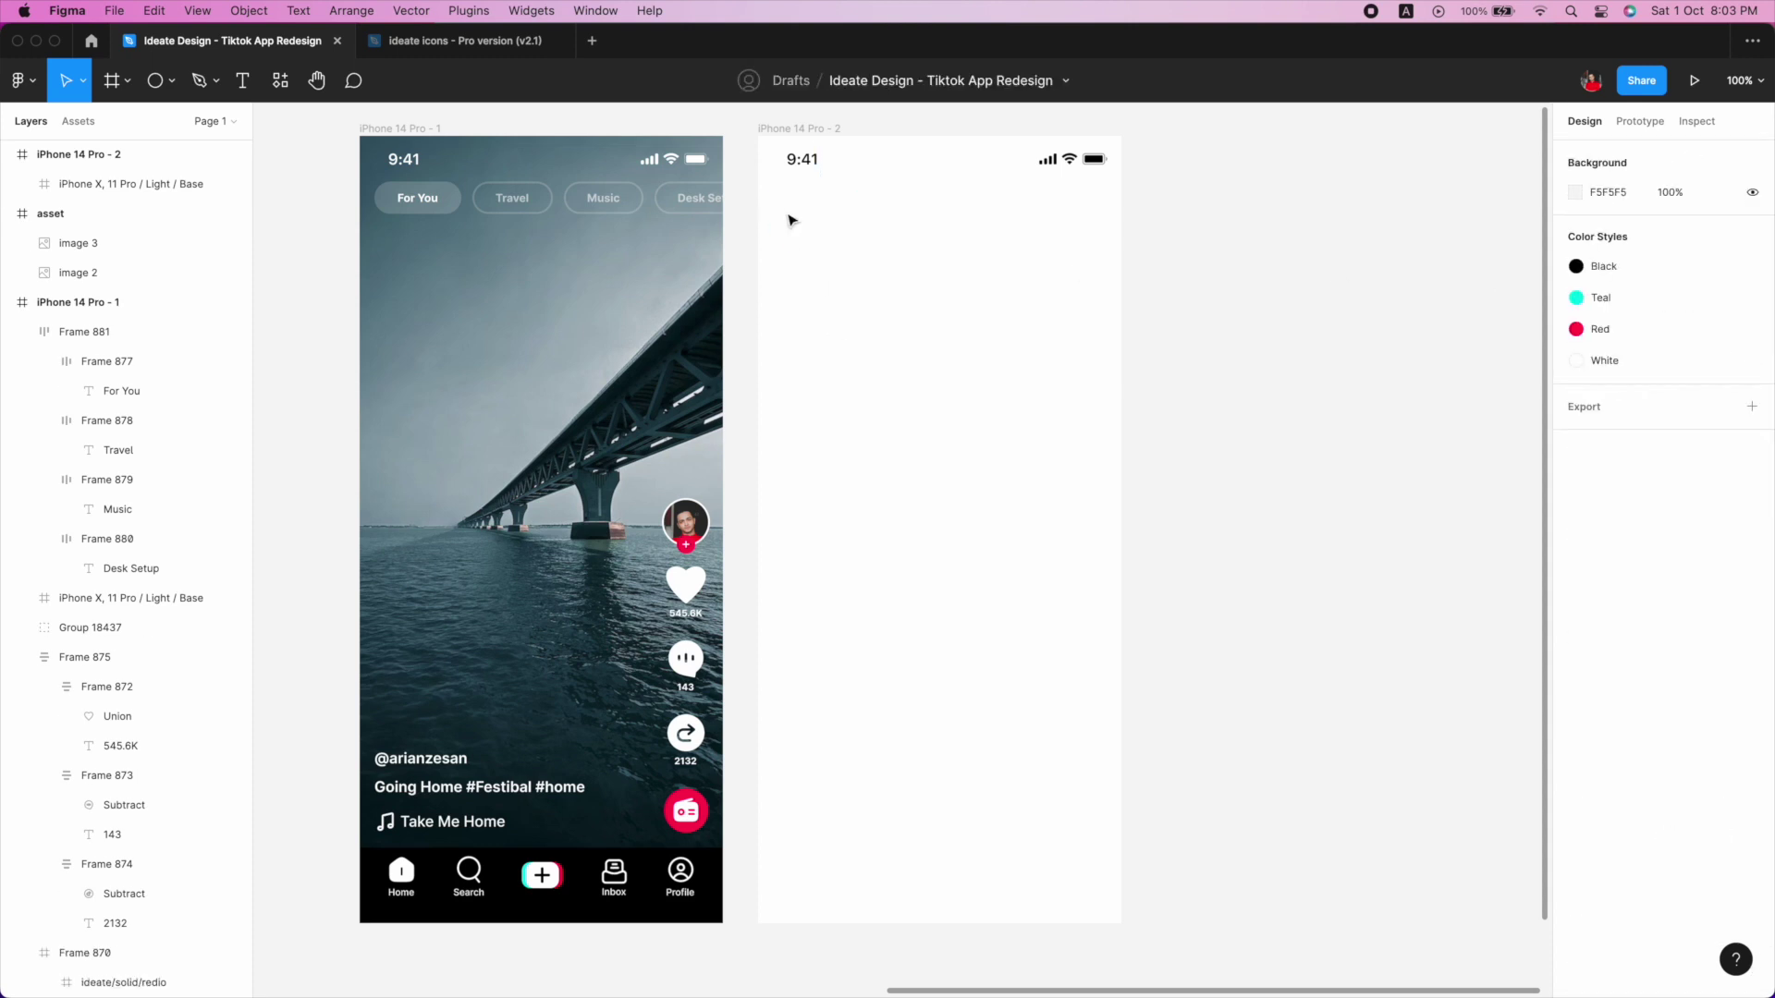
click(130, 88)
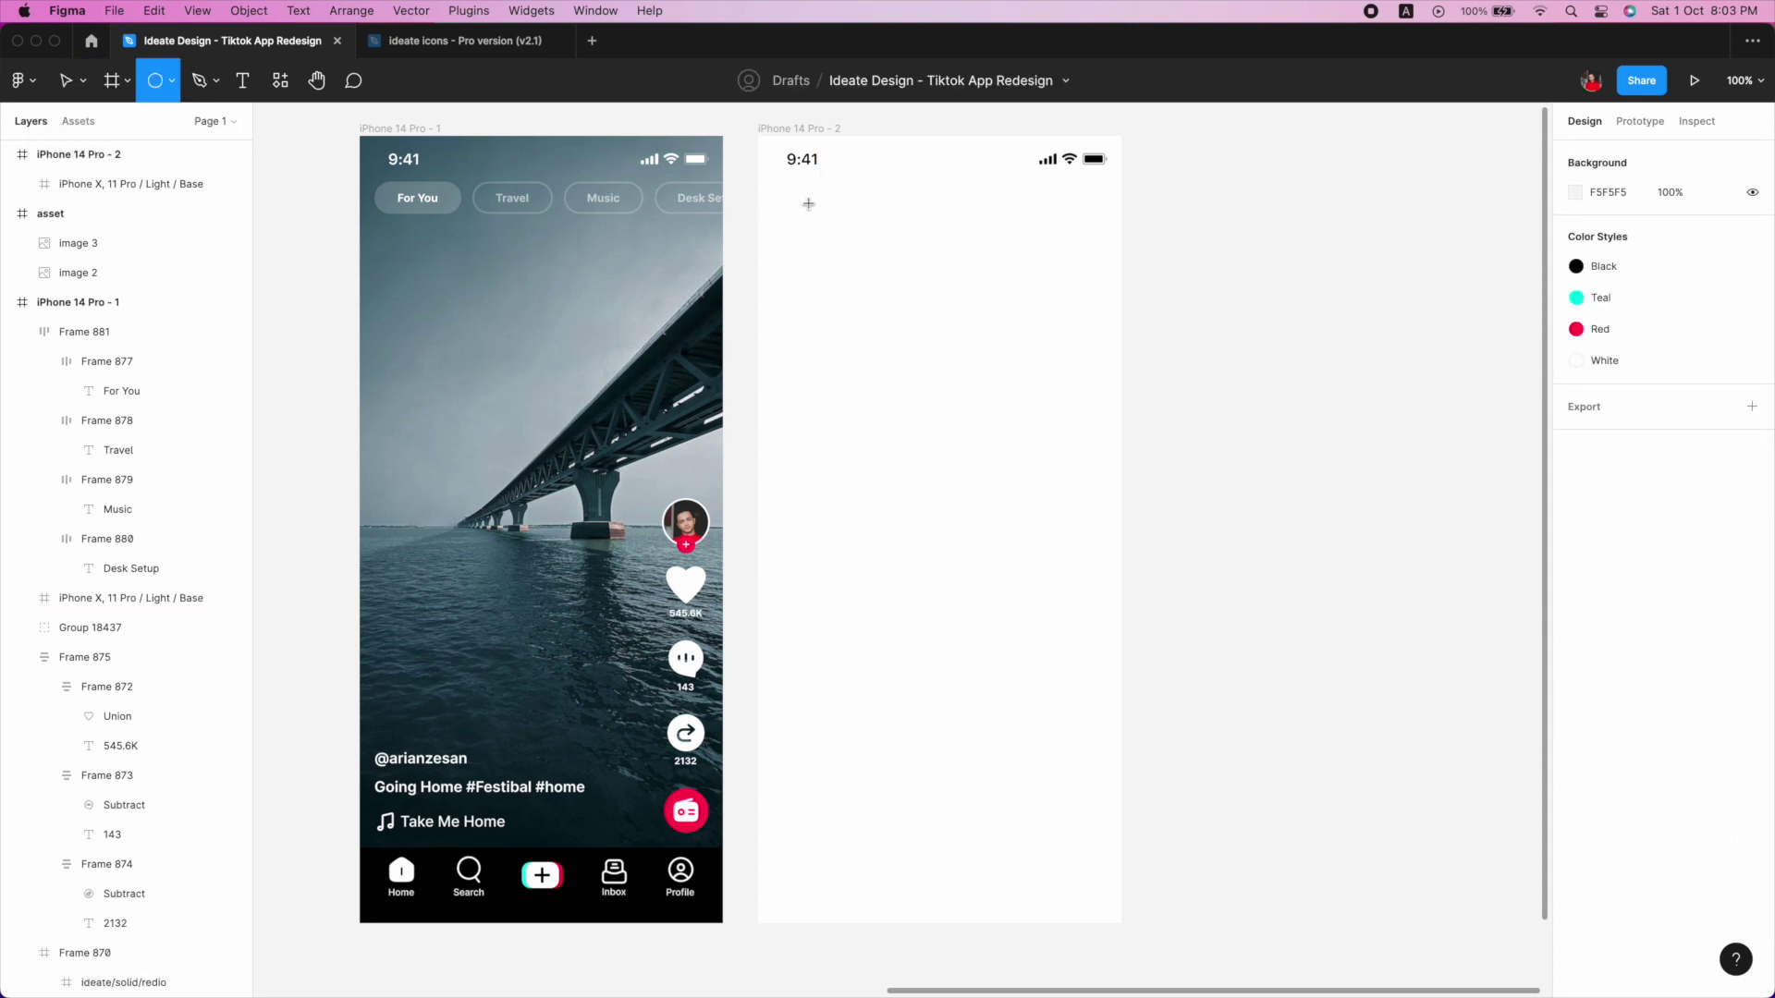
Draw a 48×48 circle filled 000000 at 5% and align it to the left edge
drag(805, 200, 840, 236)
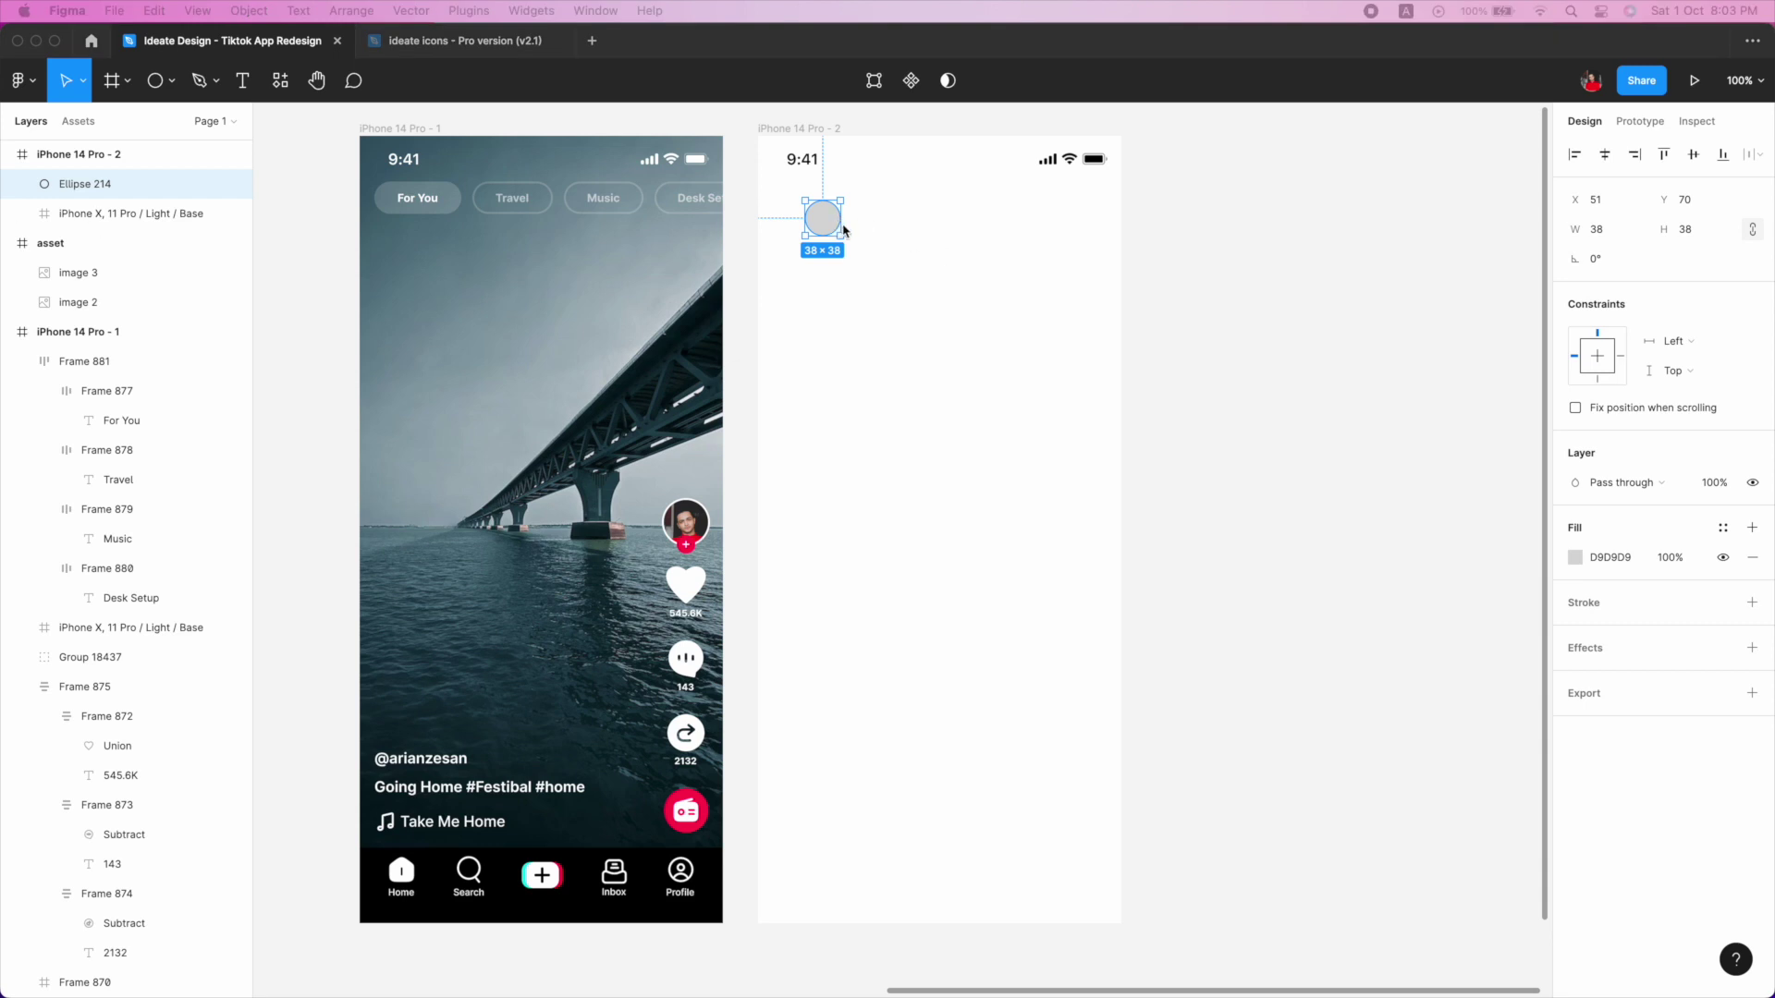
drag(843, 229, 848, 225)
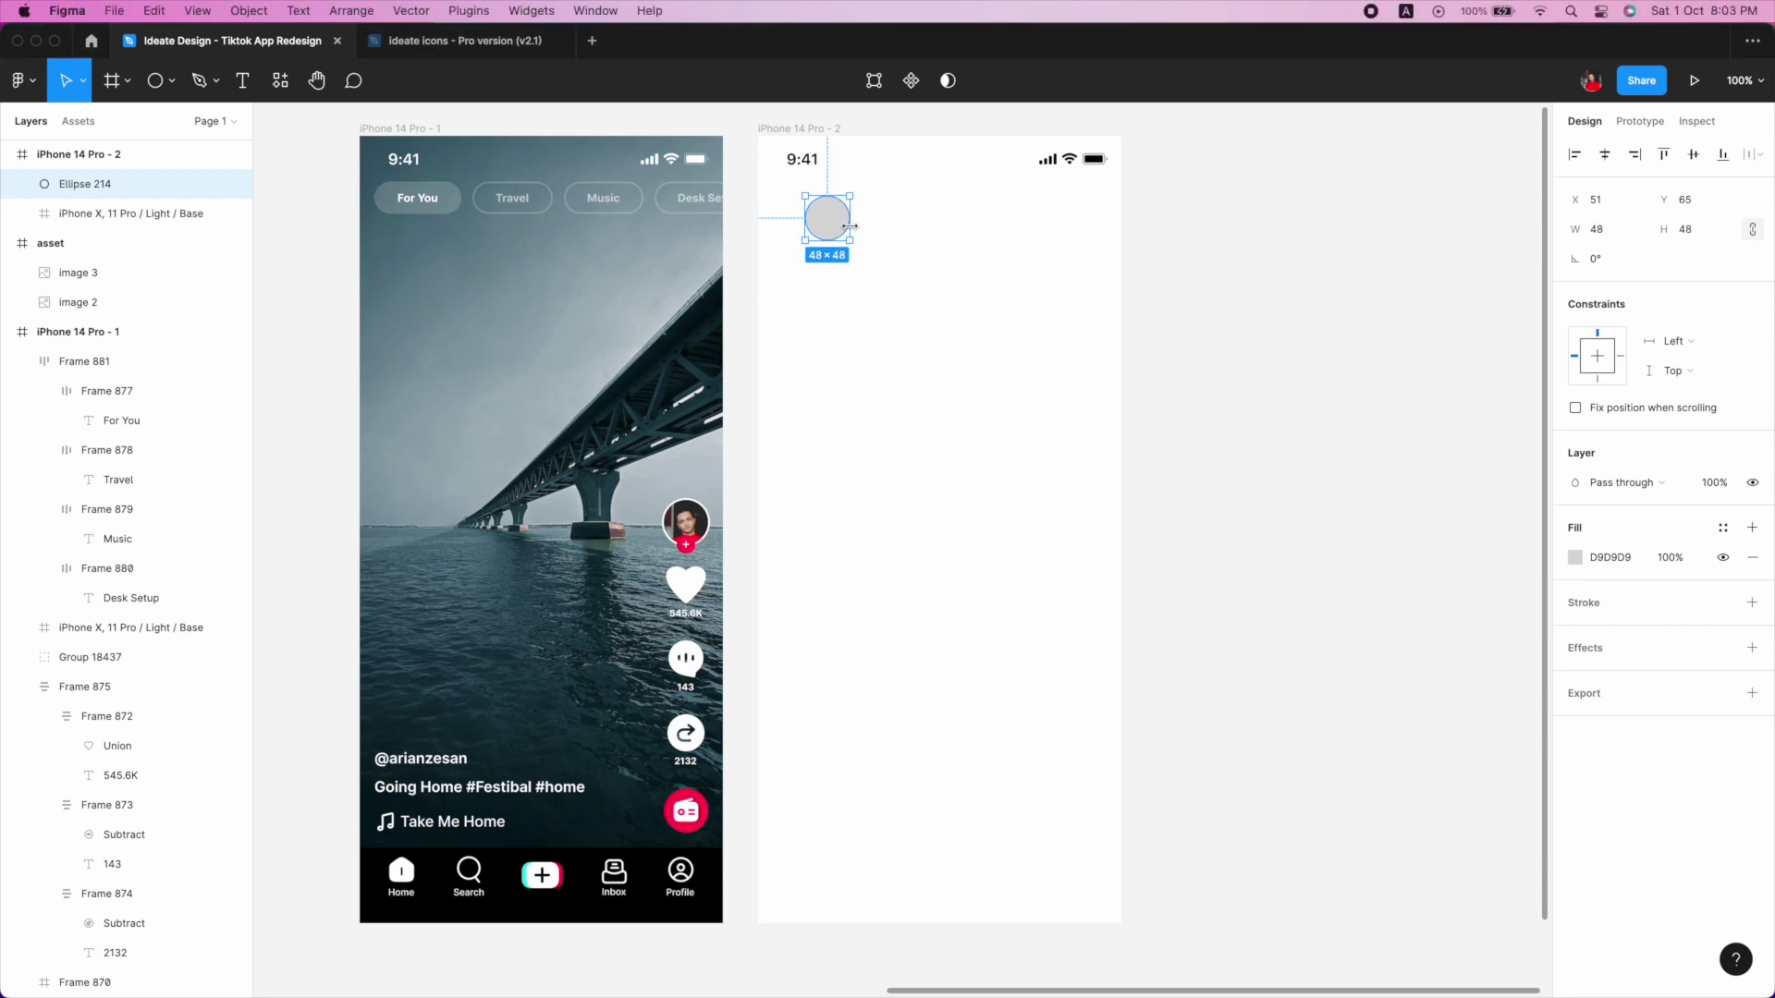
drag(850, 226, 824, 223)
click(1723, 528)
click(1727, 638)
click(1693, 552)
text(5)
key(Return)
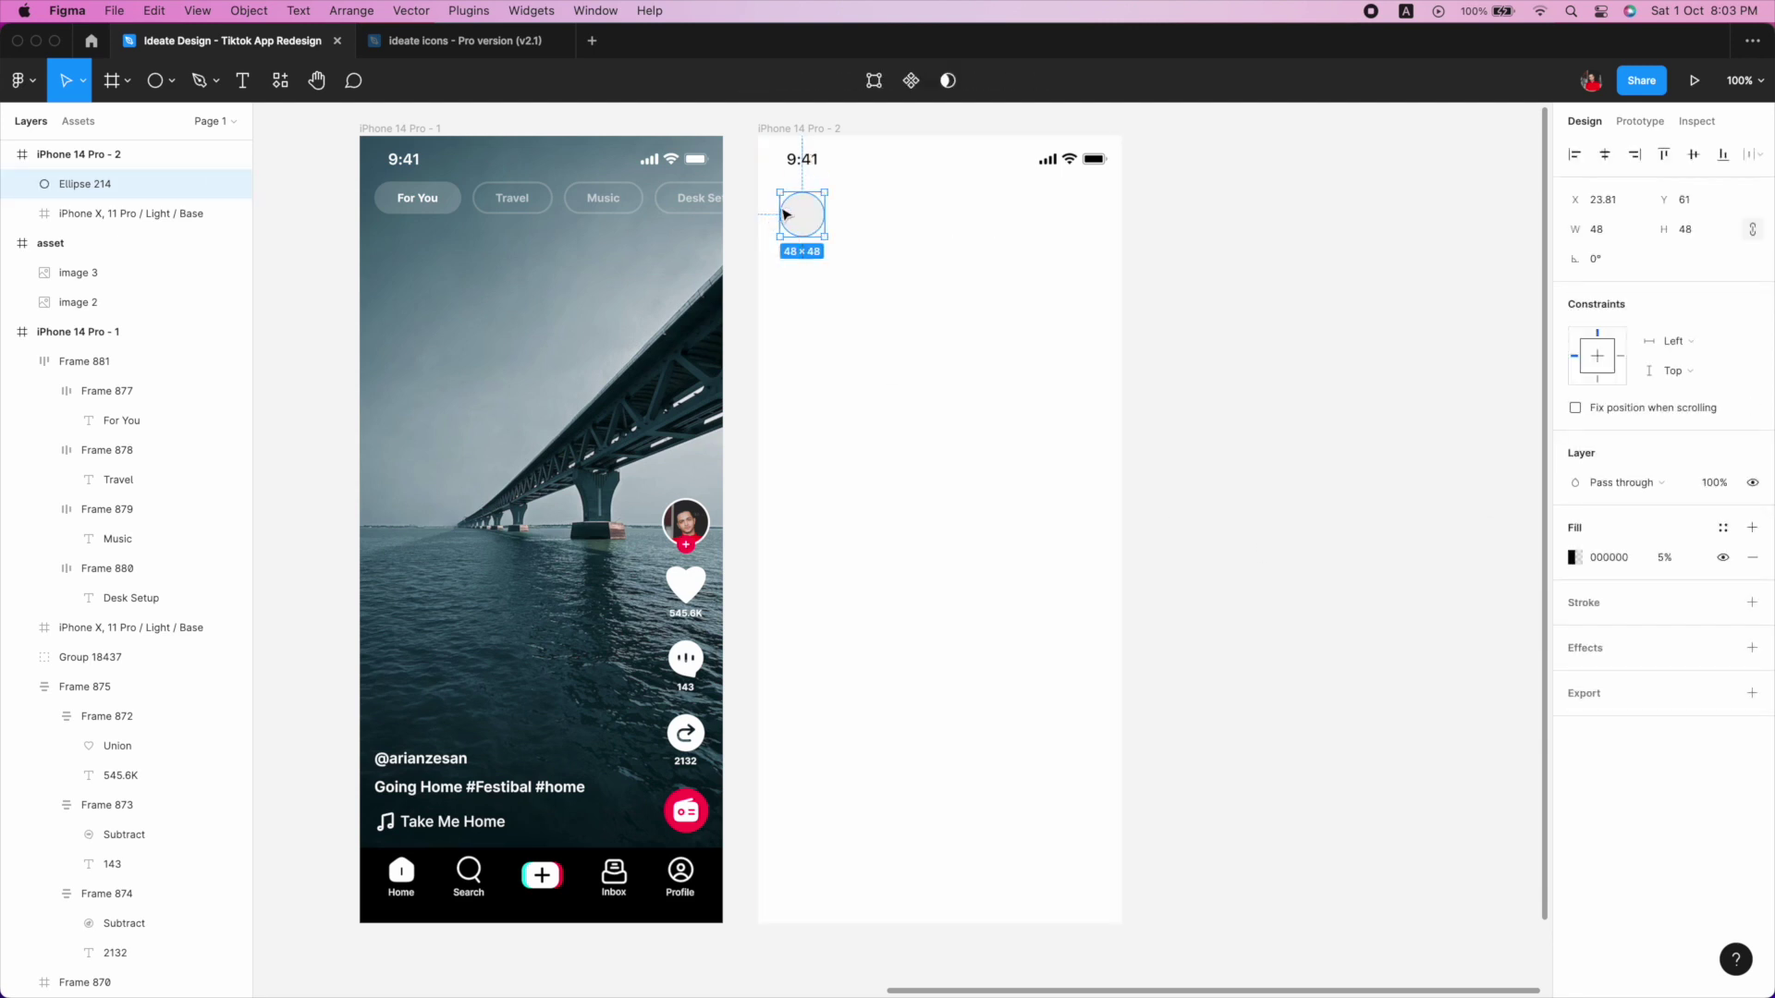
click(1576, 156)
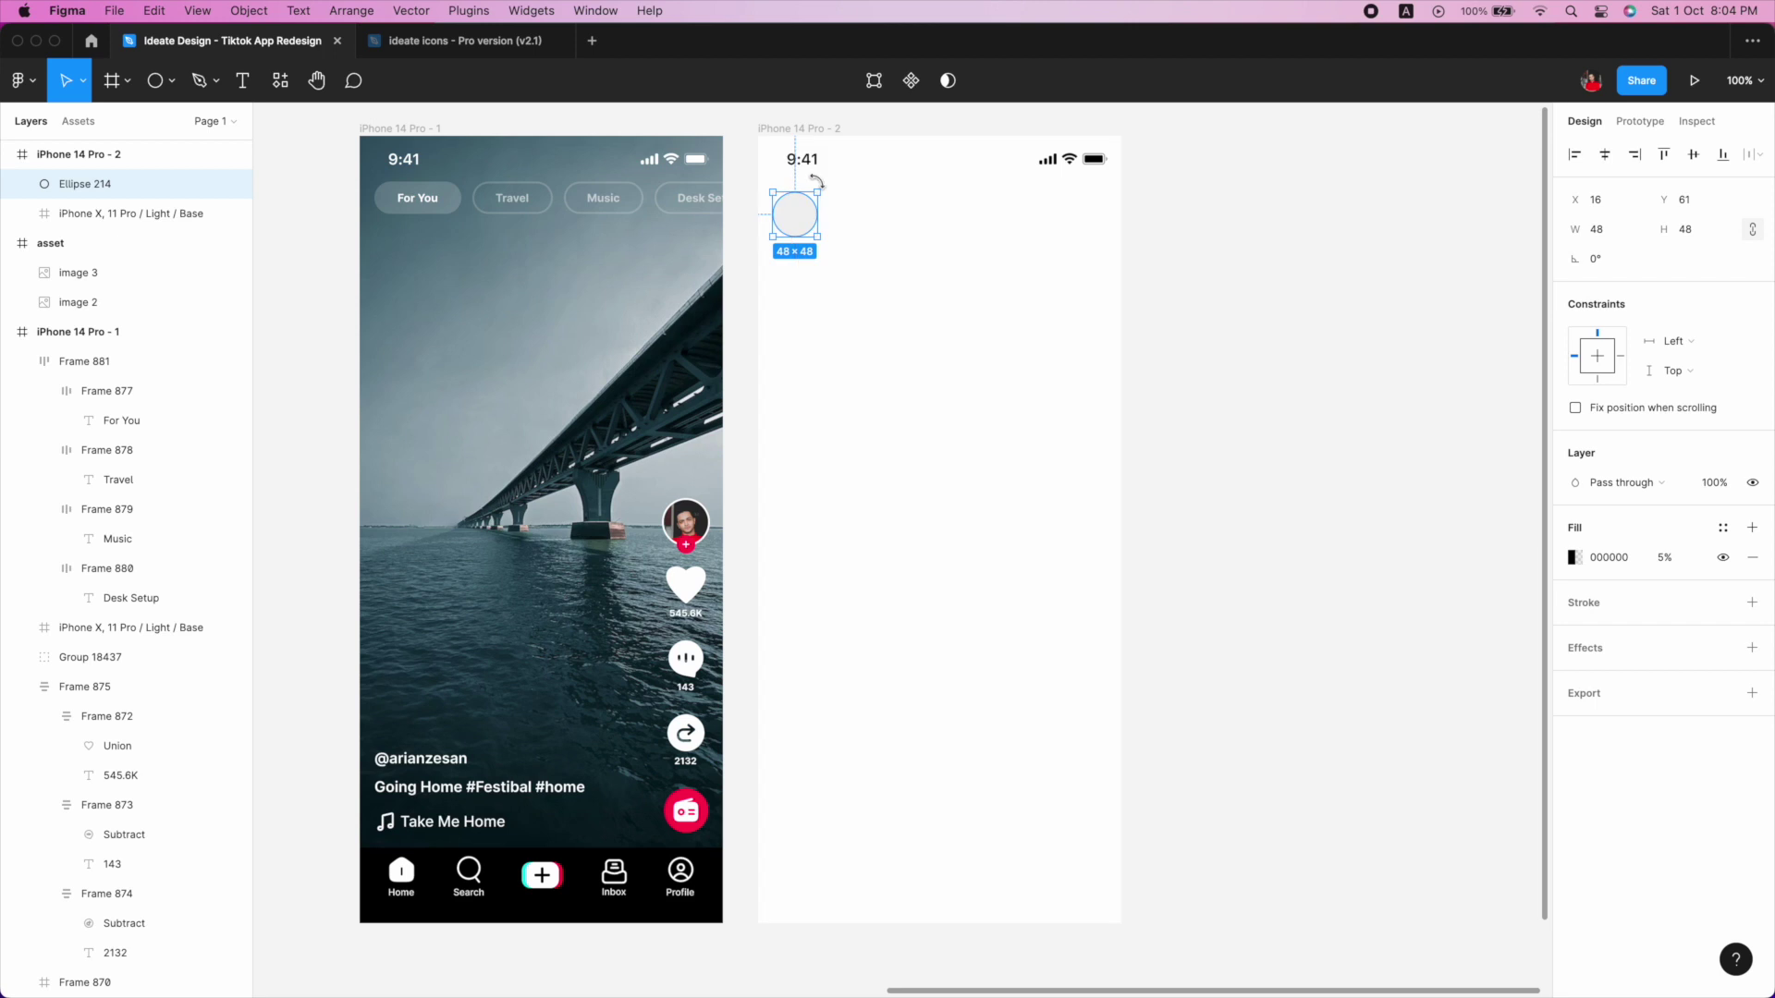
Adjust its spacing below the status bar and duplicate the circle to the right edge
shift+click(817, 171)
drag(1574, 317, 1570, 317)
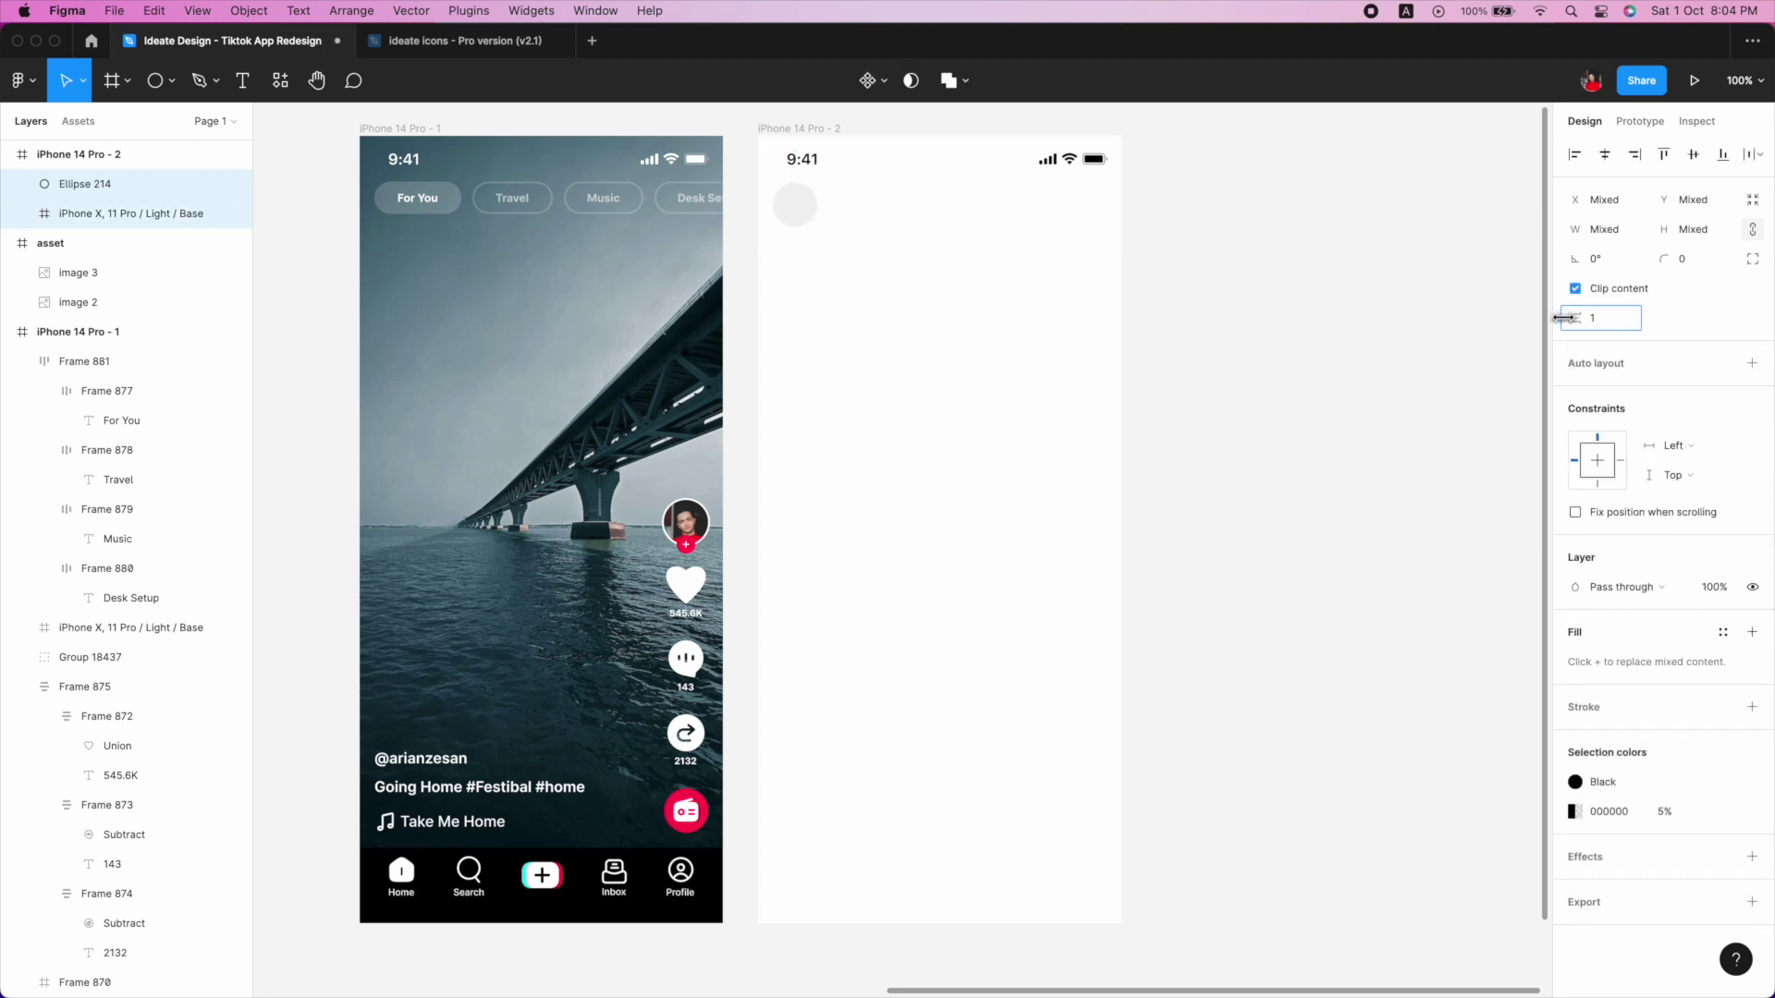
click(801, 317)
drag(801, 214, 1099, 215)
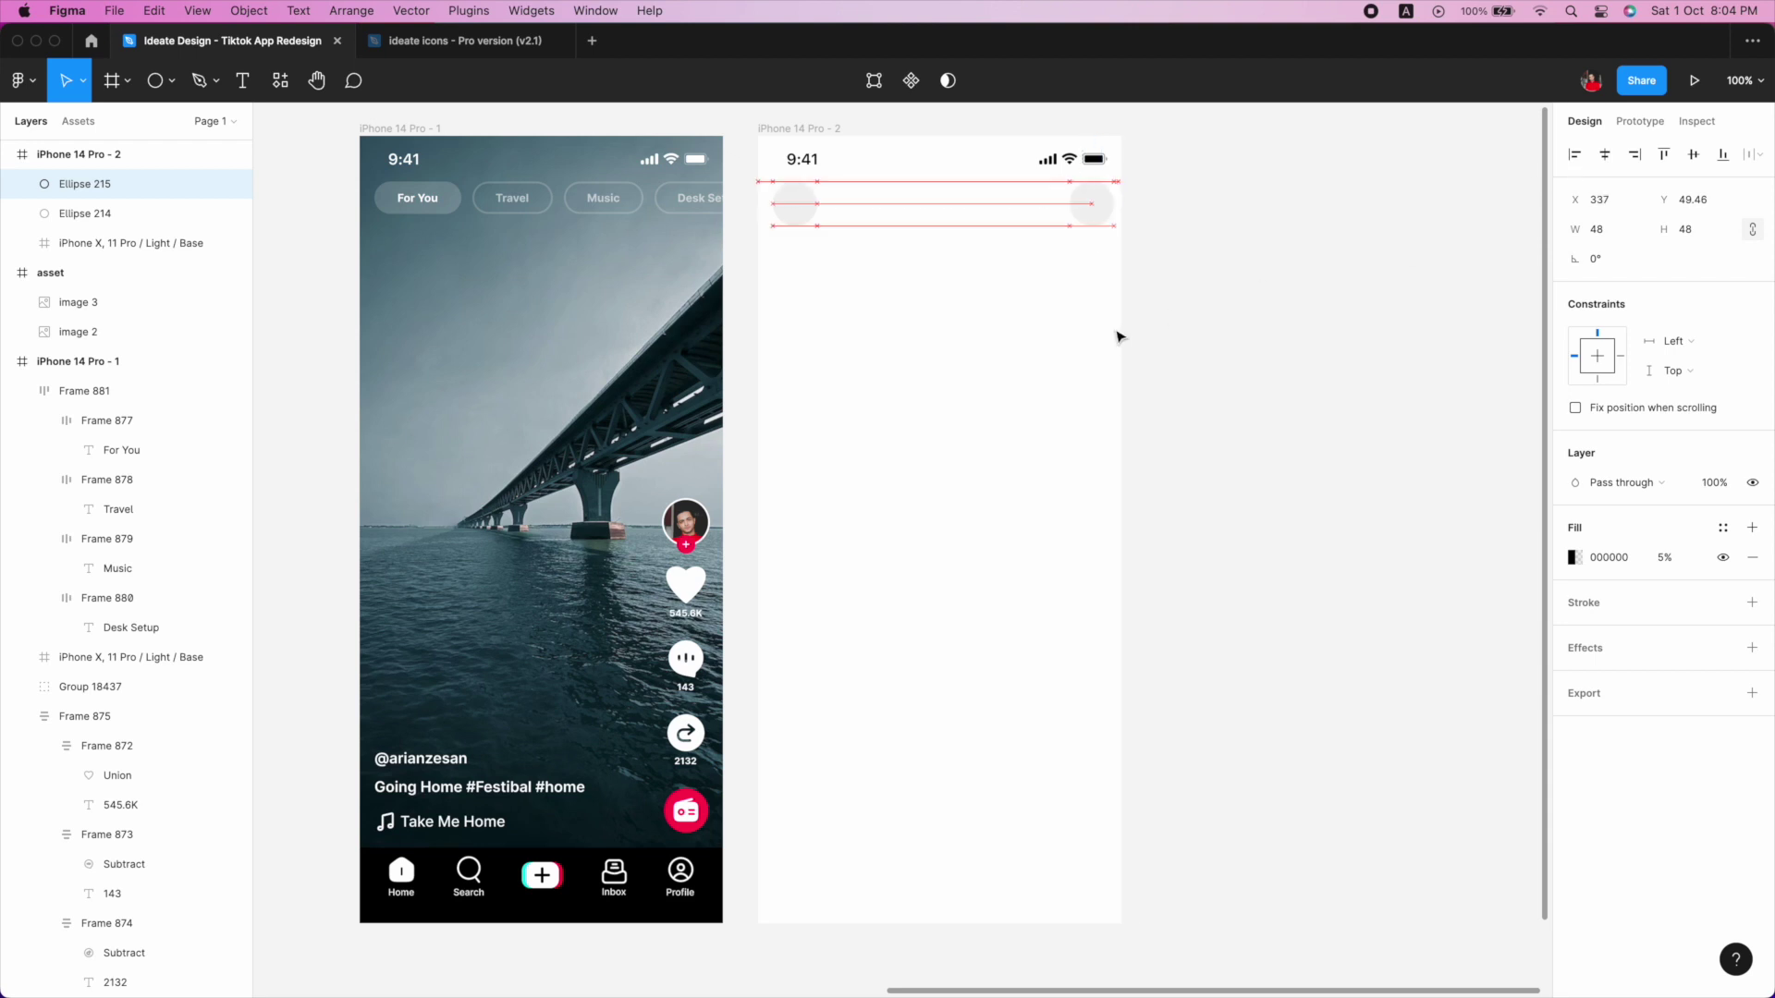
click(452, 41)
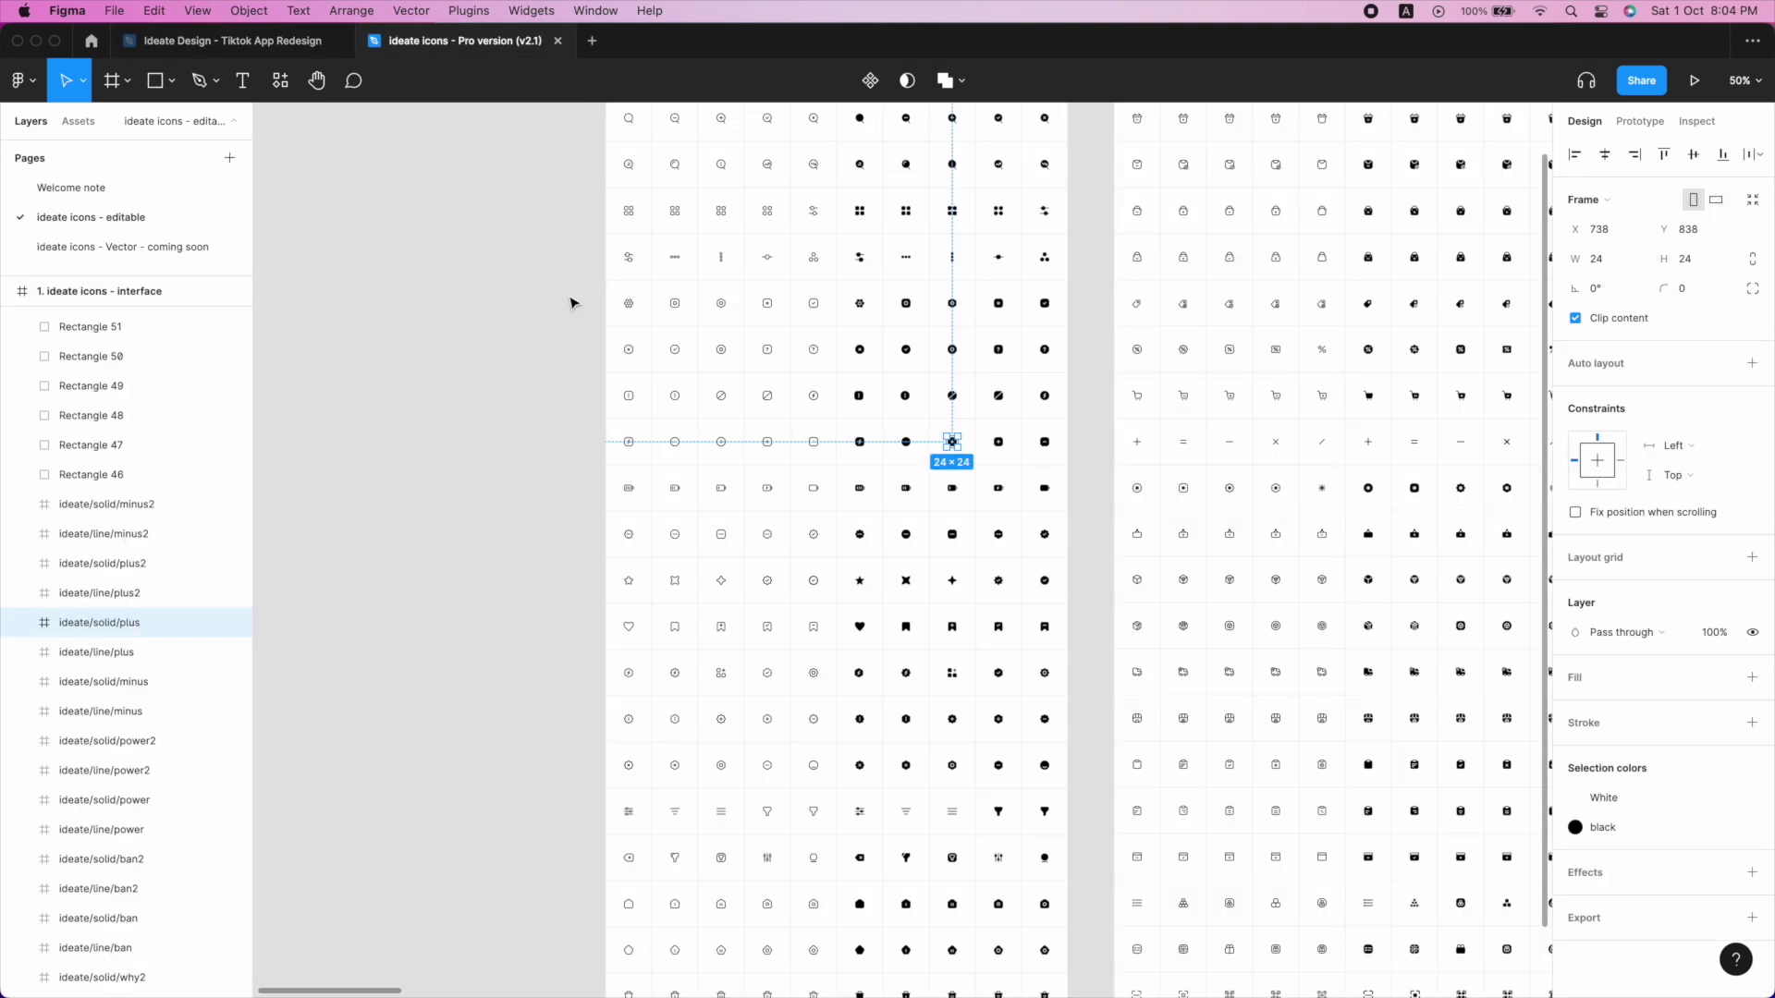
click(570, 302)
Paste the three-dot More icon onto the right circle and frame them together
click(915, 261)
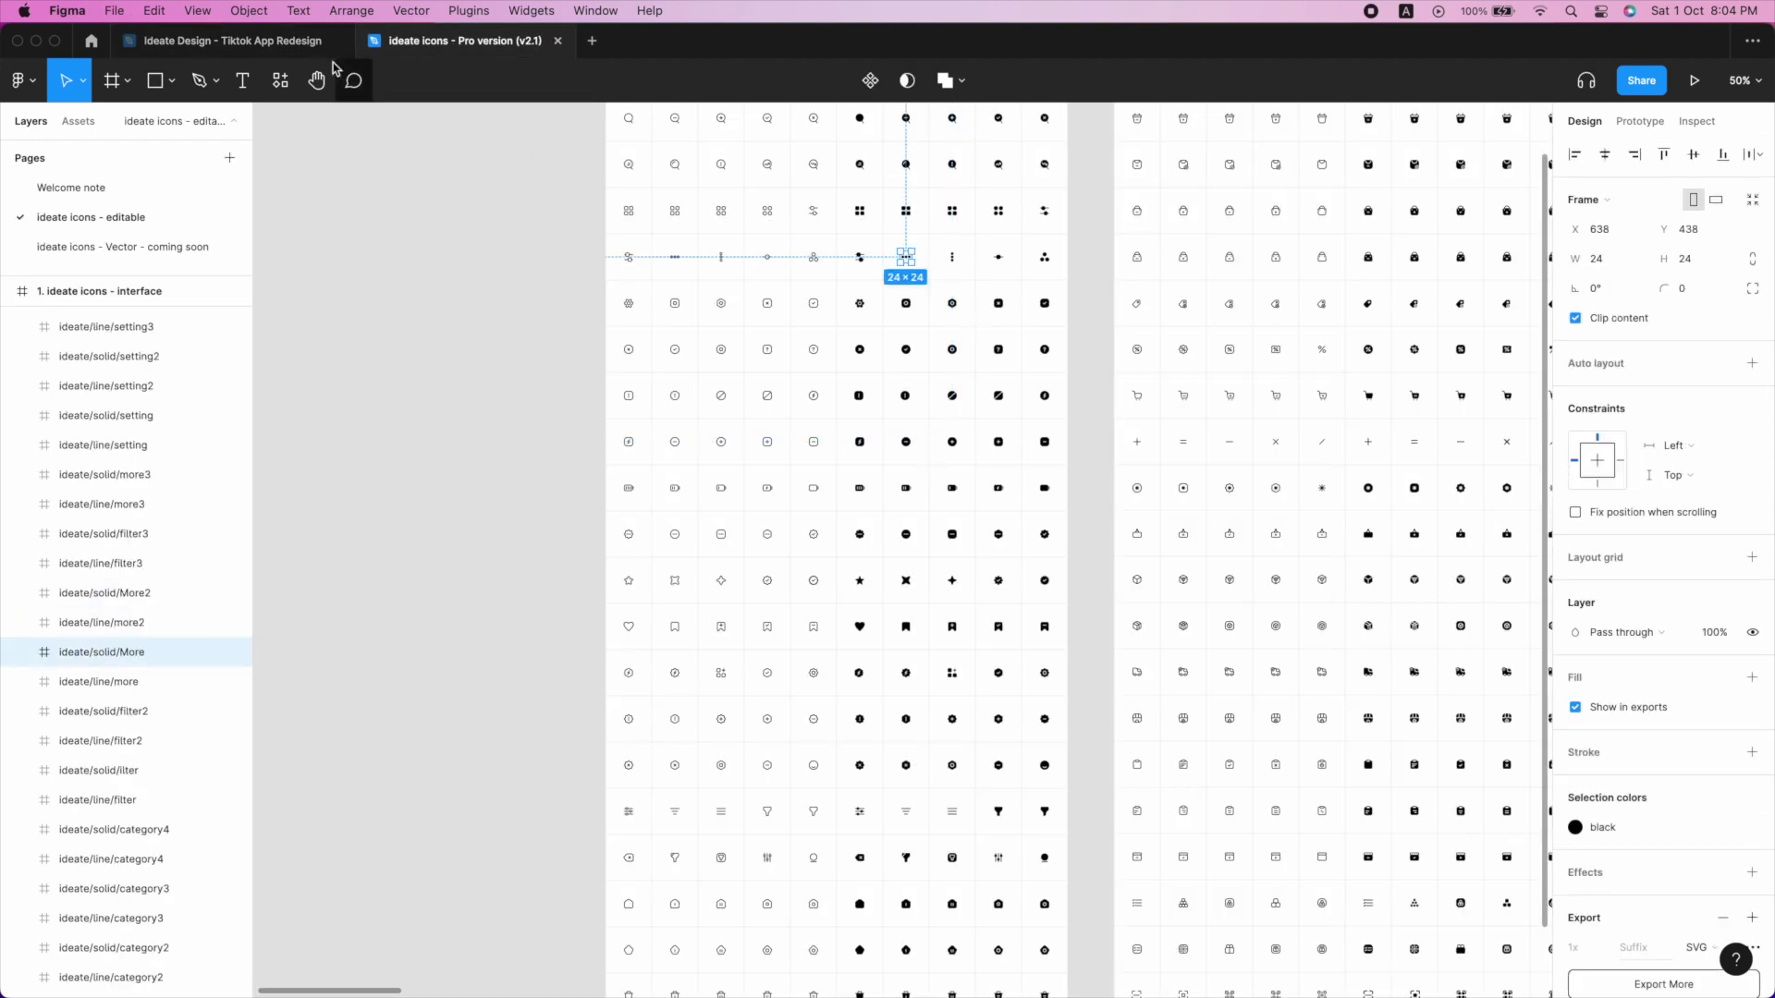
click(231, 41)
key(super+v)
drag(978, 580, 1084, 203)
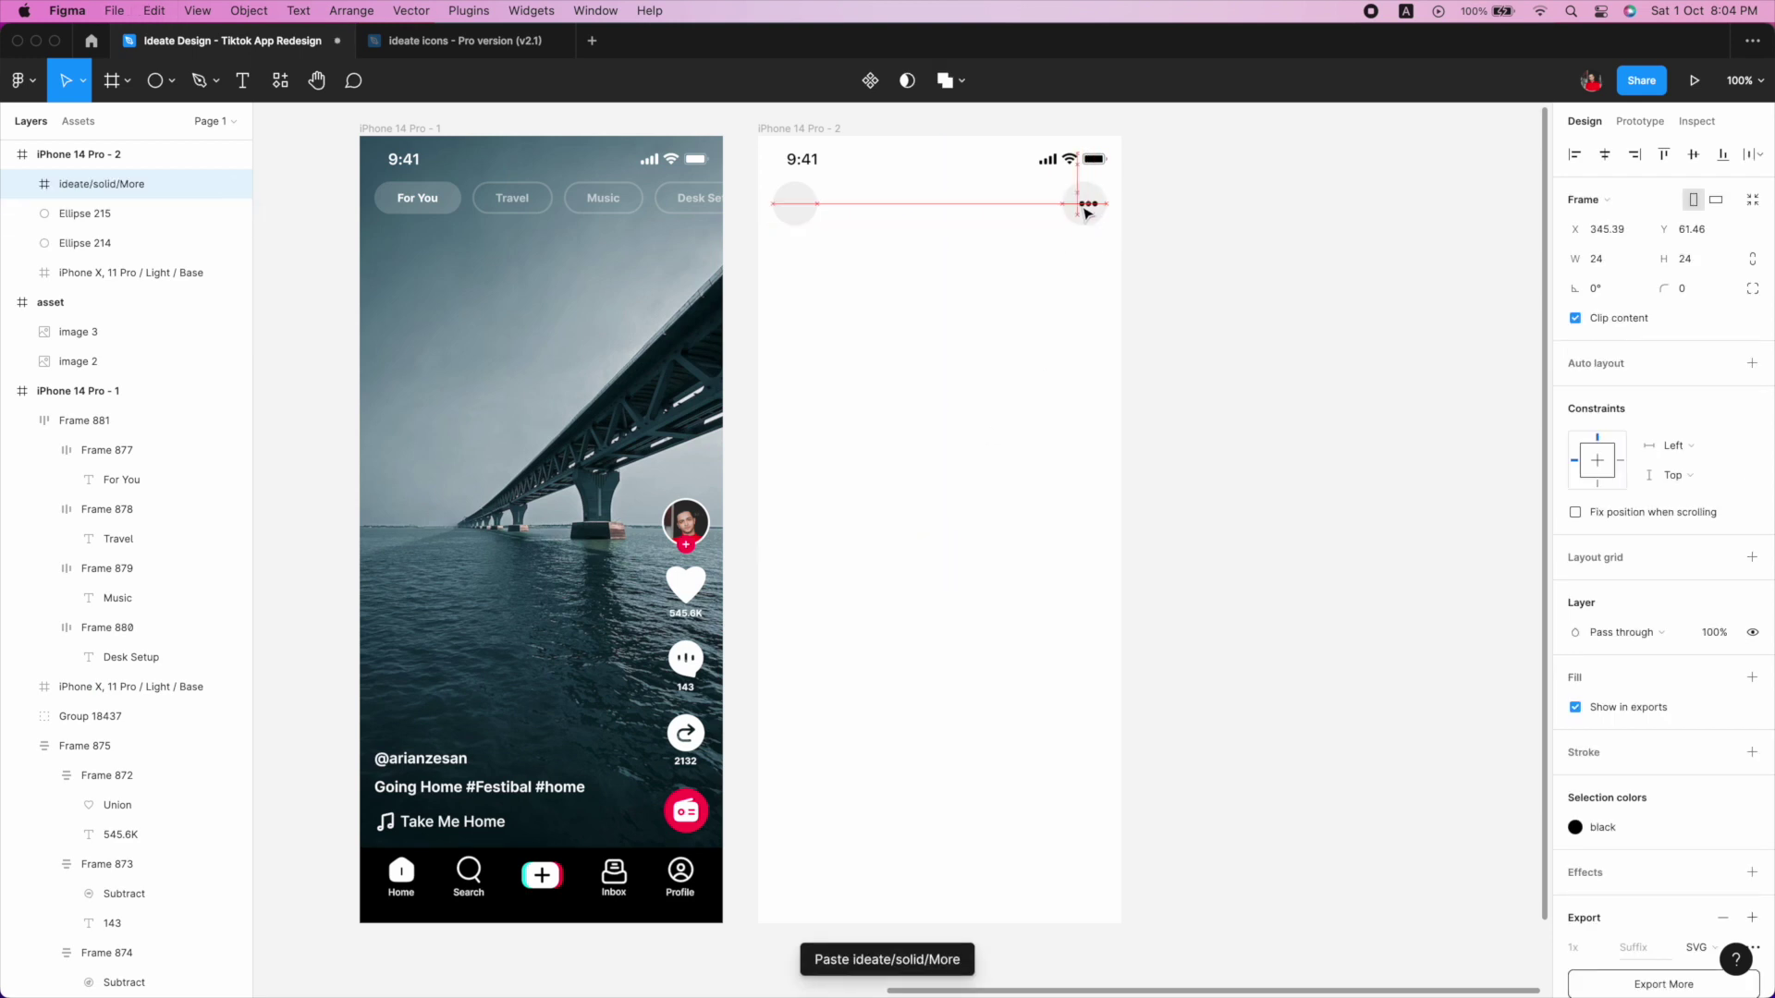
click(89, 215)
right_click(90, 217)
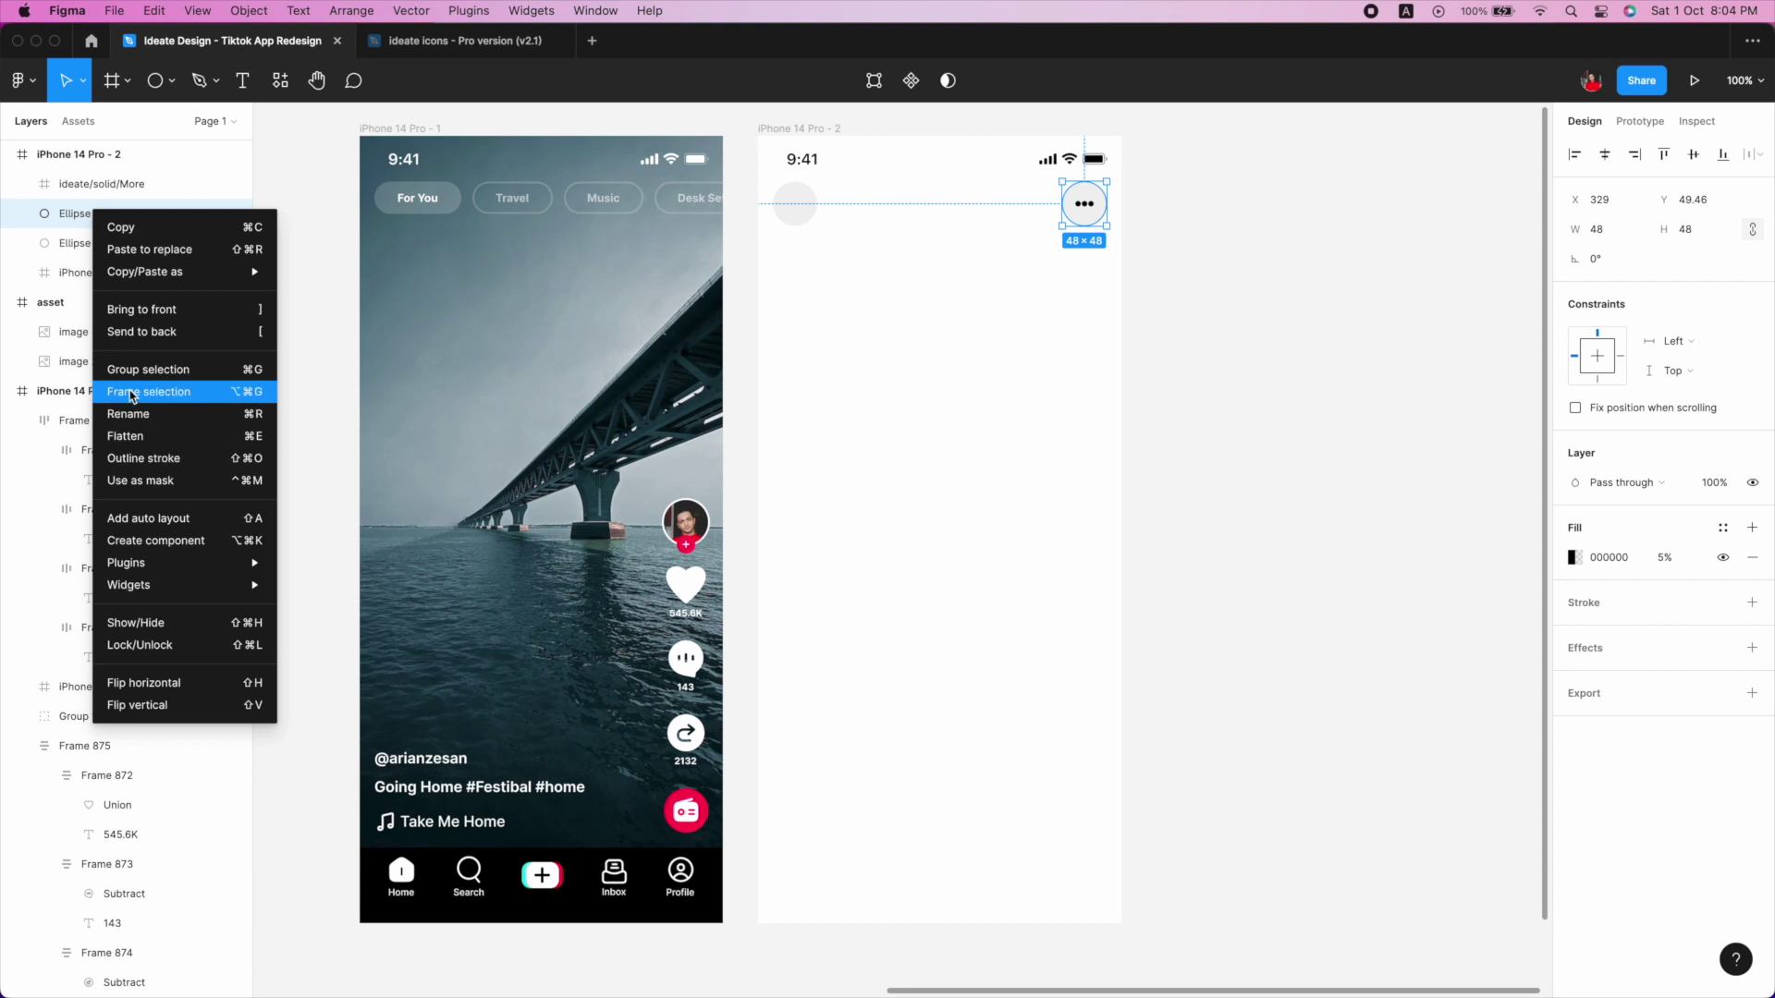
click(111, 388)
drag(1082, 206, 1085, 204)
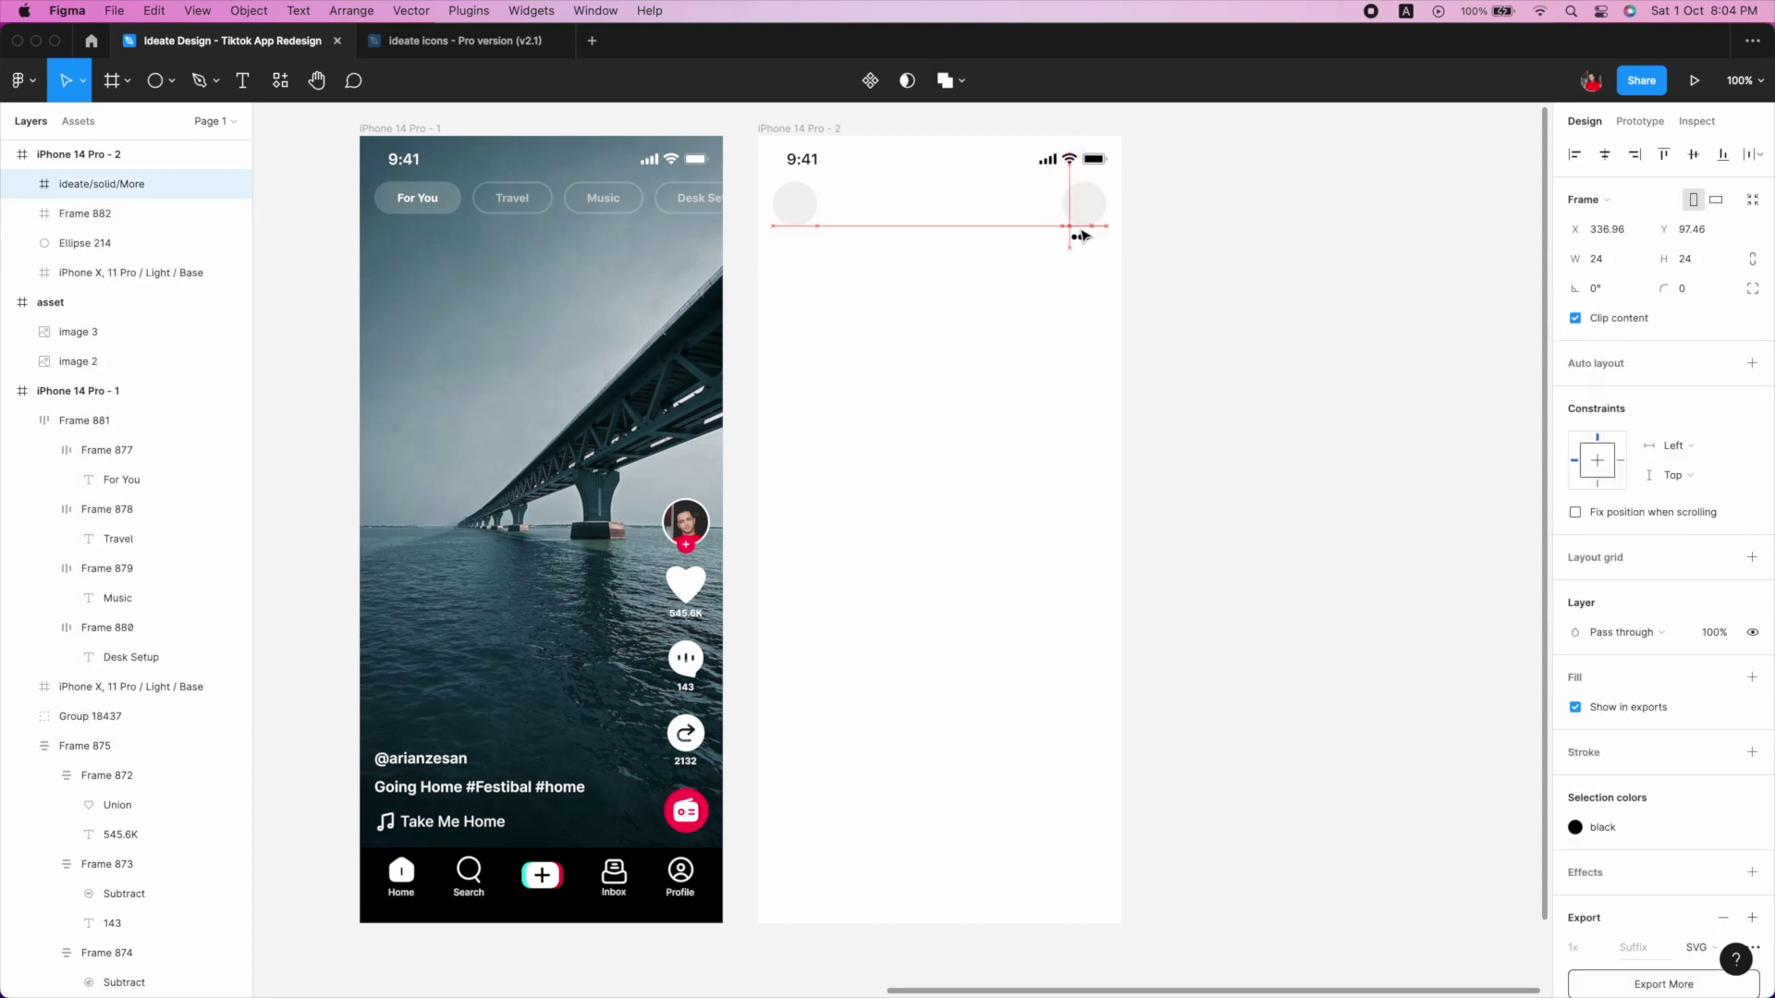
Add the alarm bell icon left of the More circle in a 16-spacing auto-layout row
key(ctrl+Tab)
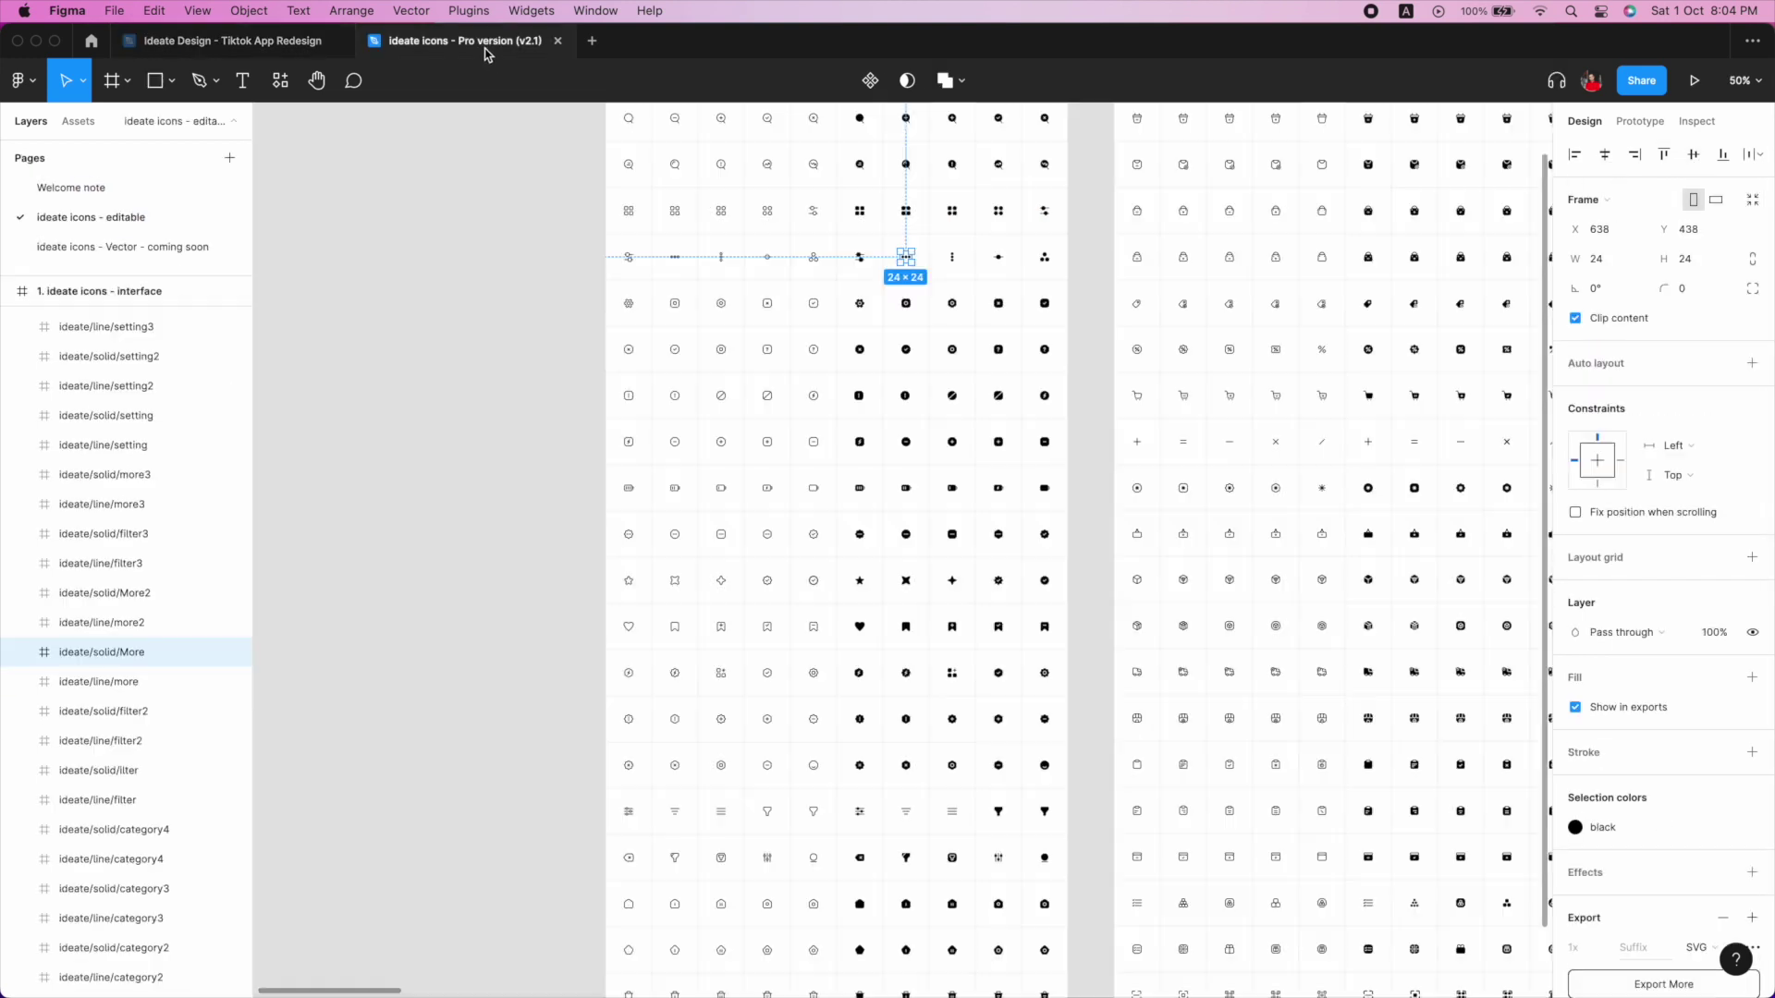
scroll(927, 665, right, 5)
scroll(927, 665, down, 5)
scroll(927, 664, right, 5)
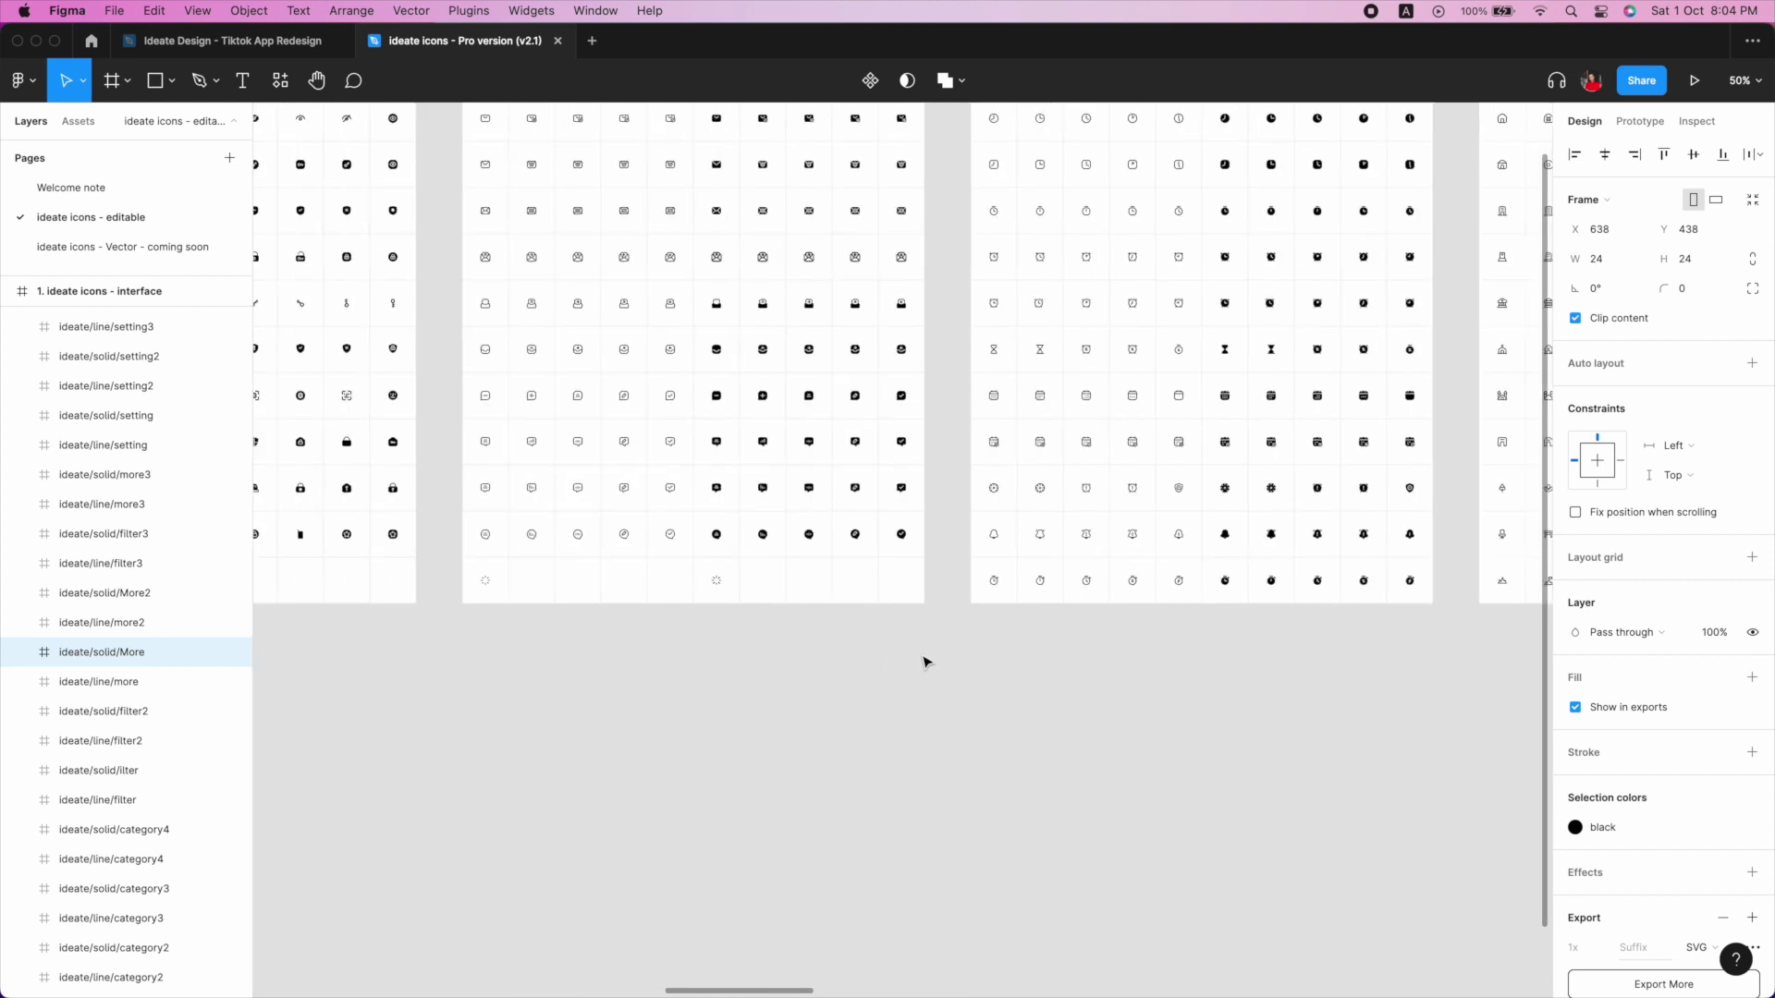
scroll(462, 534, right, 1)
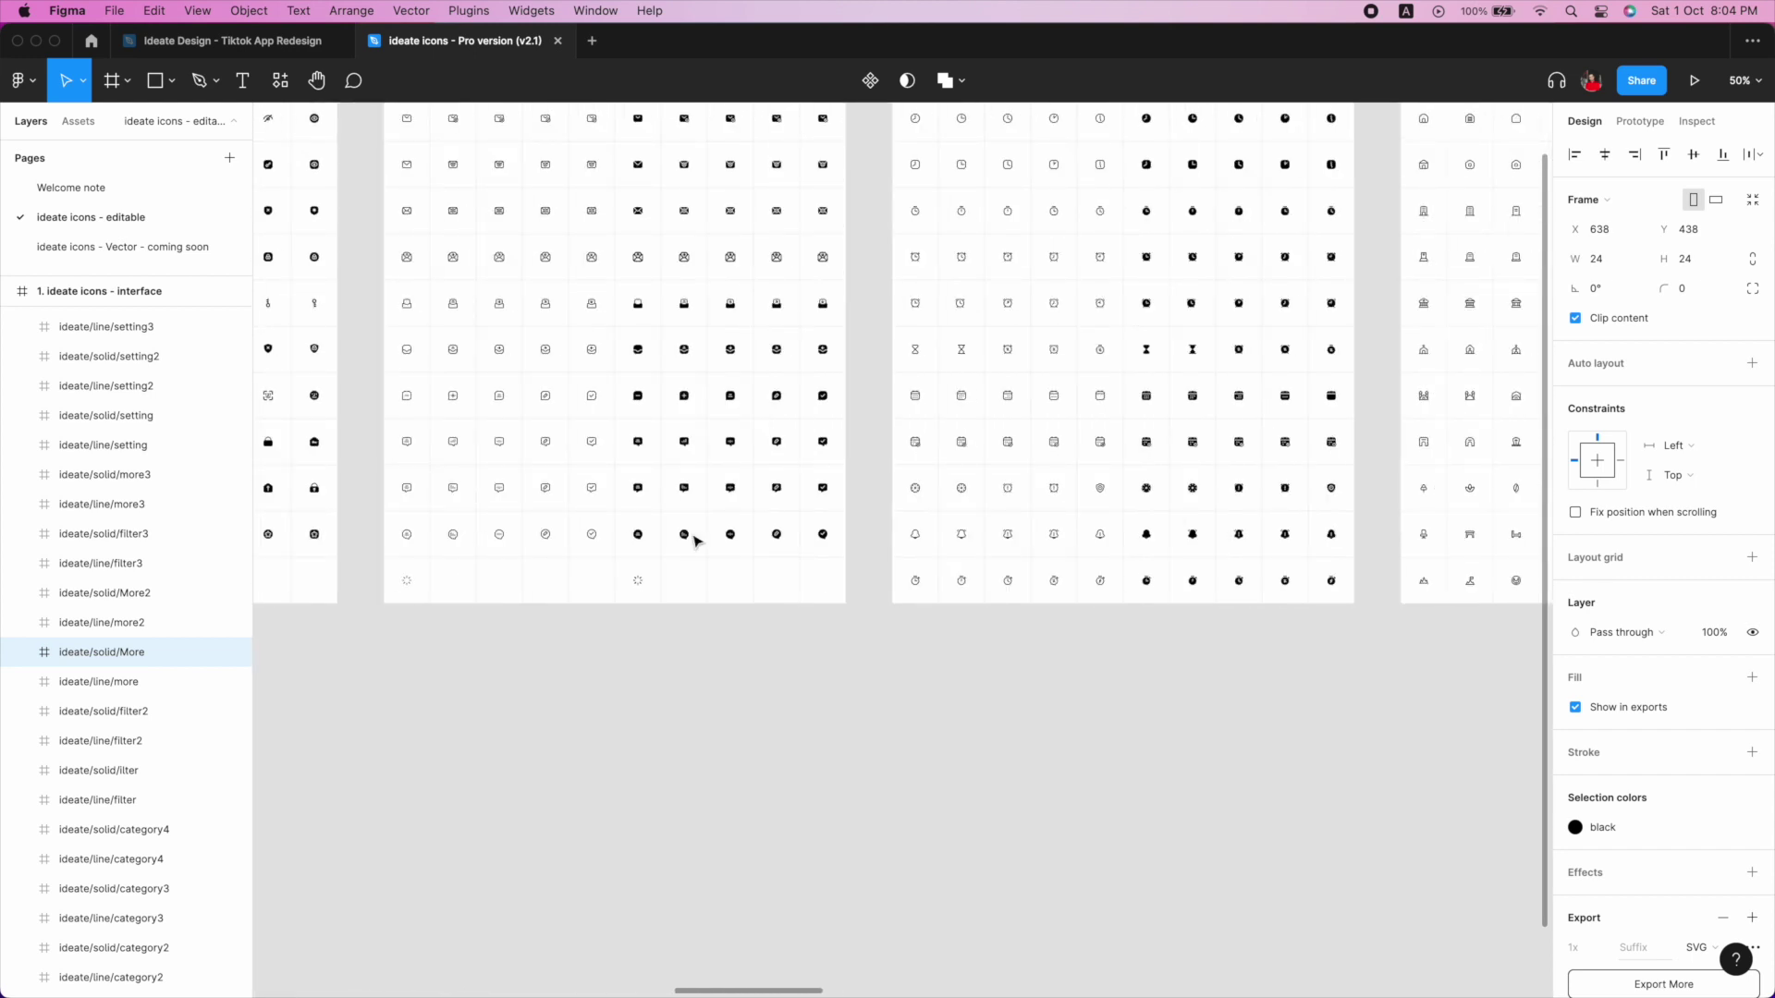
click(961, 535)
key(ctrl+c)
click(222, 41)
key(ctrl+v)
drag(910, 550, 1044, 211)
shift+click(1084, 203)
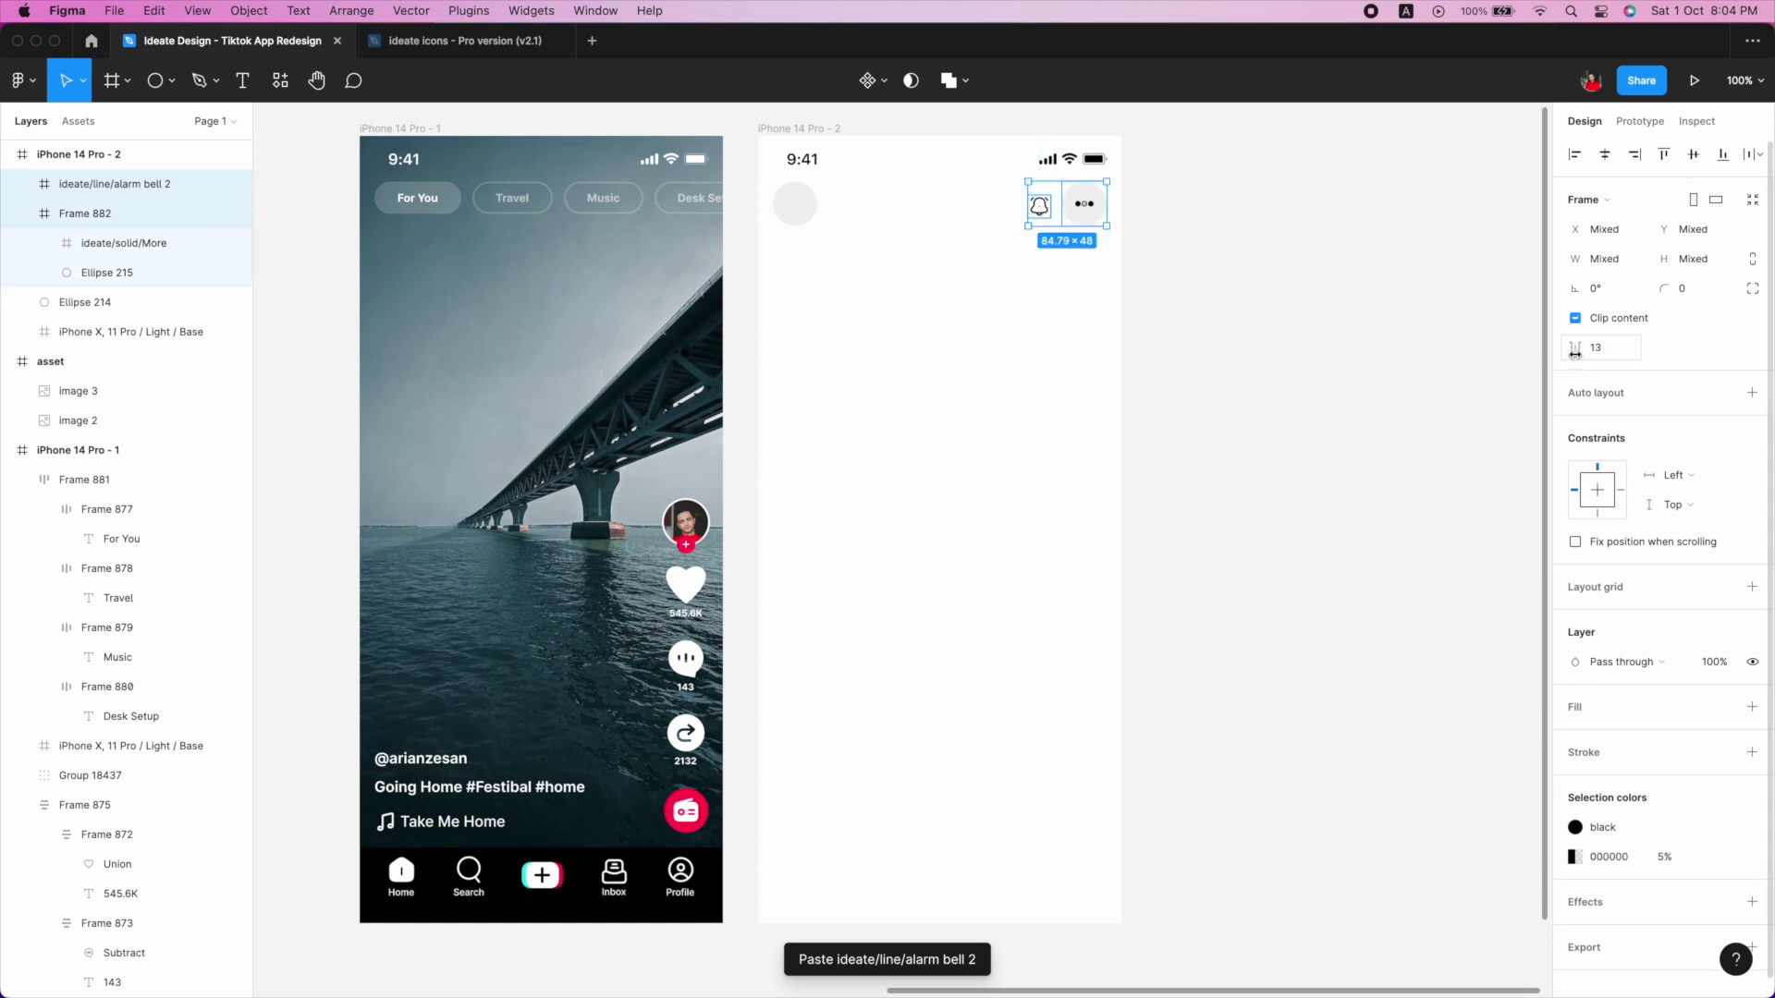
drag(1572, 355, 1583, 354)
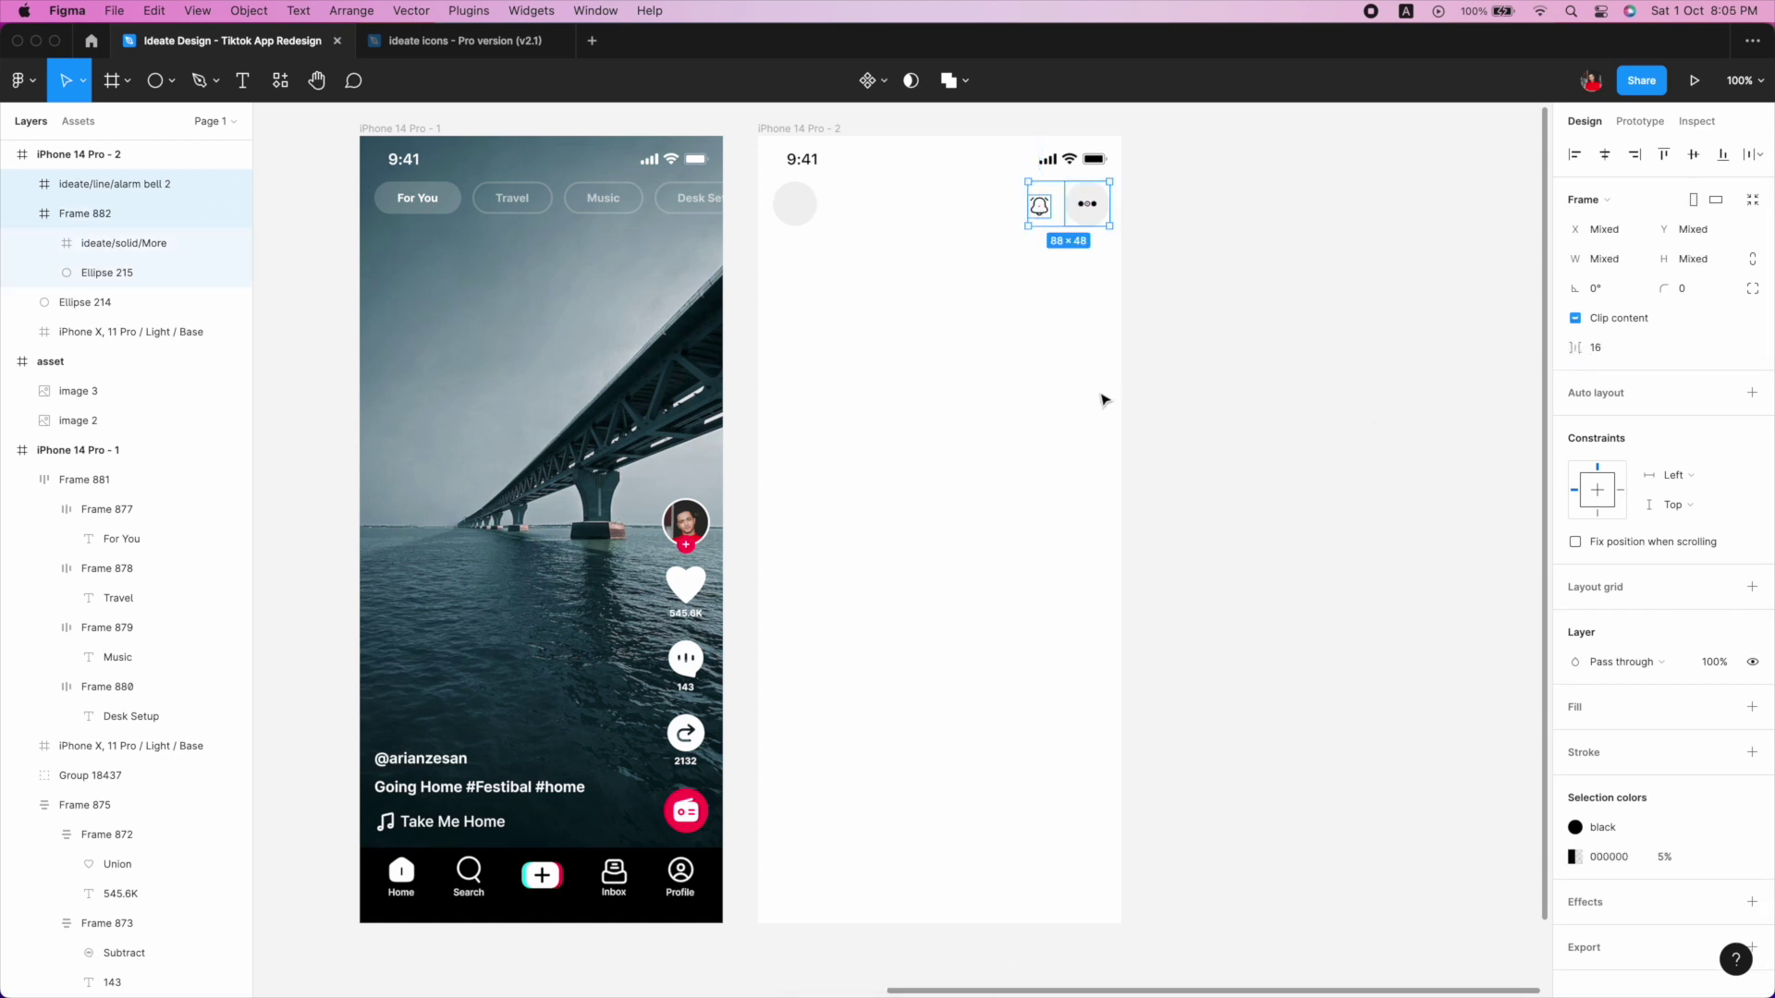
key(shift+a)
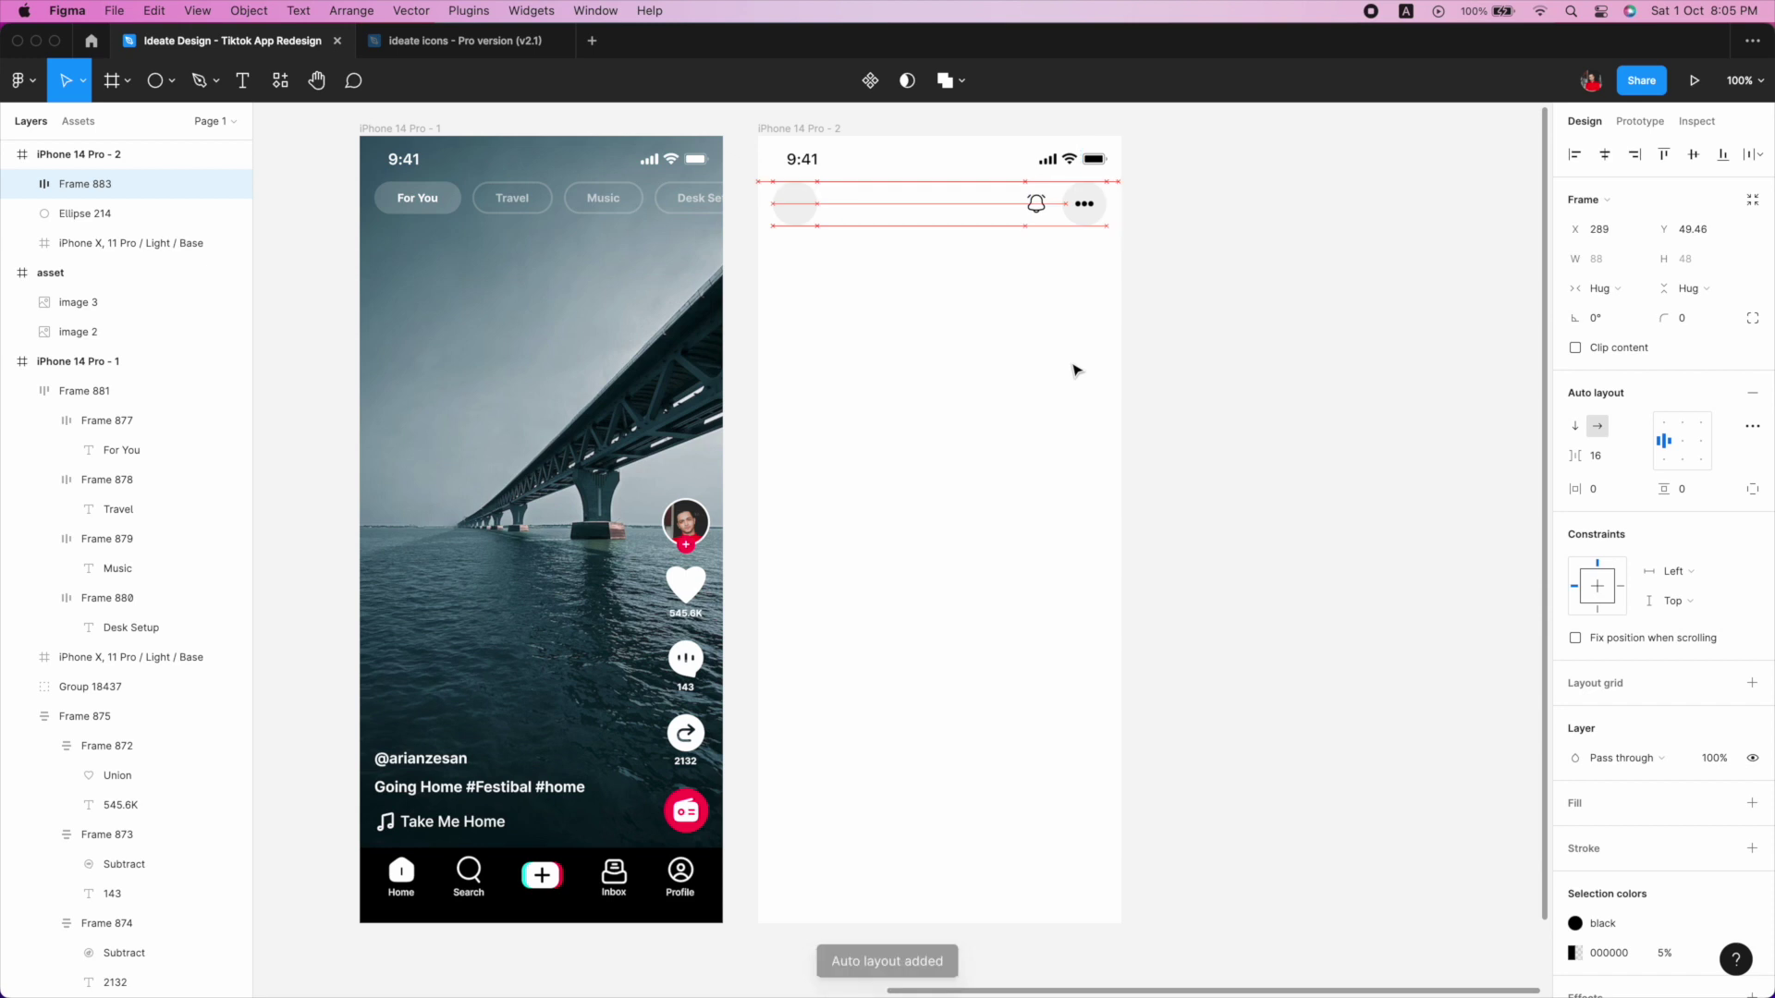
Add the profile name at size 16, aligned with the circle and centred horizontally
click(243, 81)
click(891, 206)
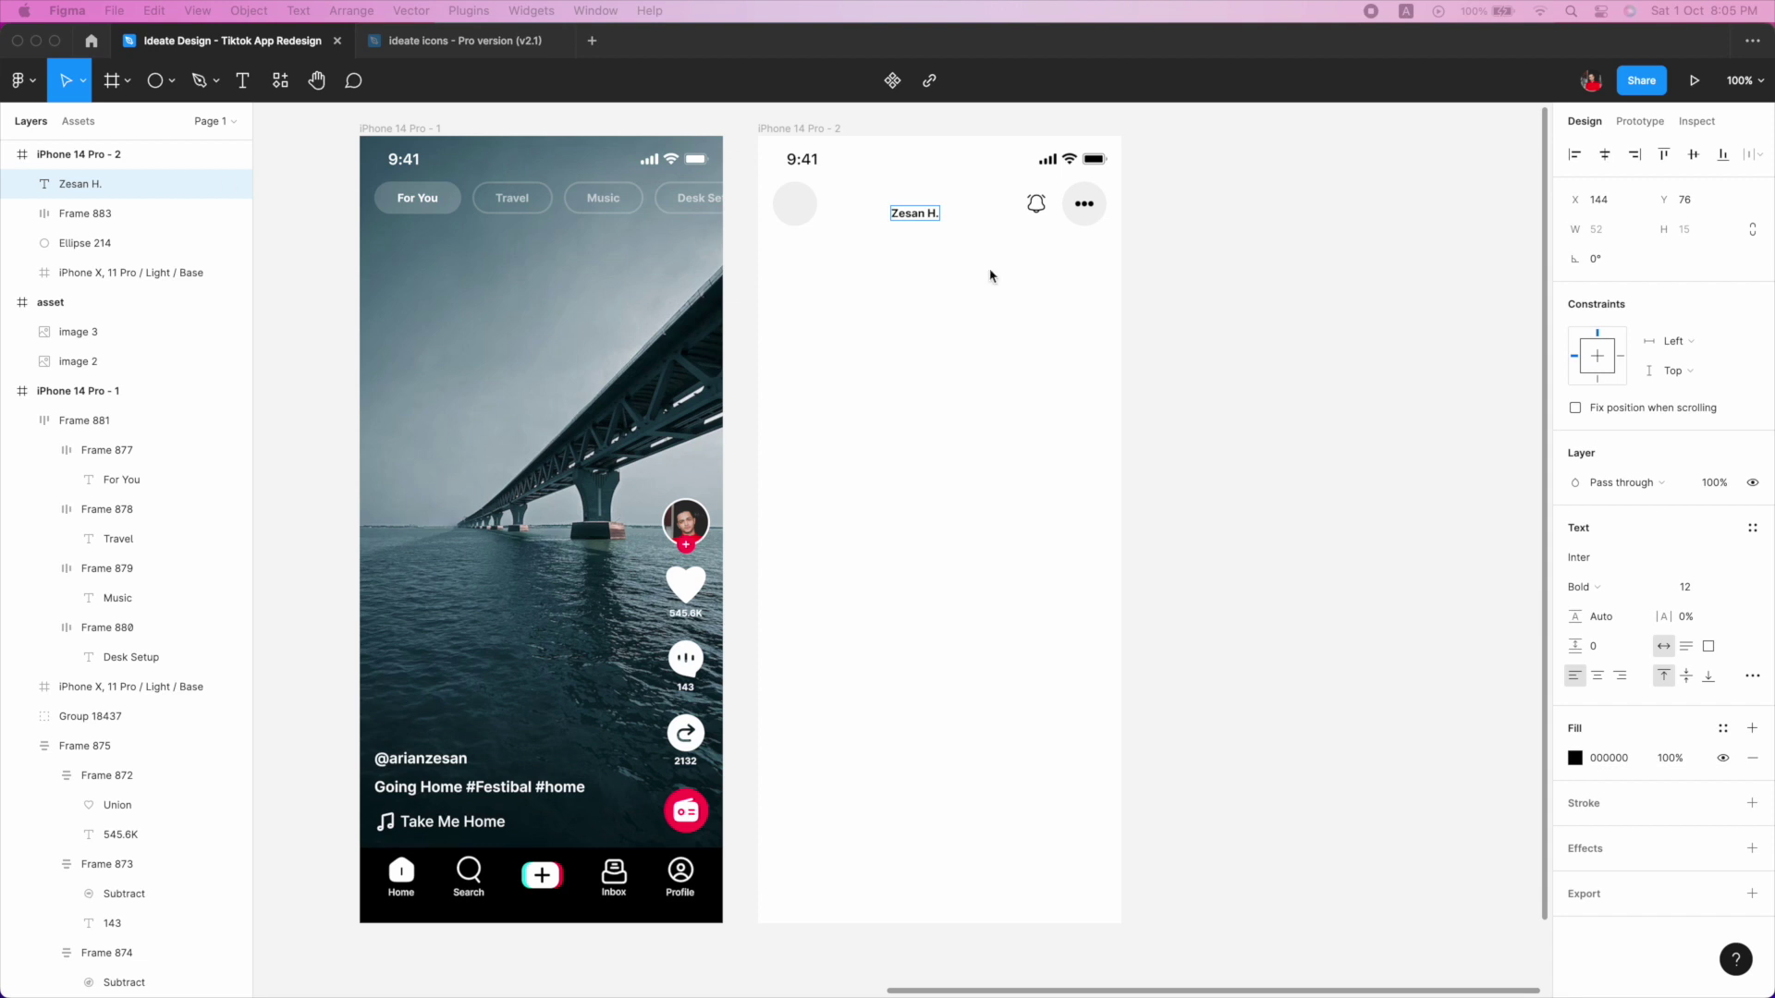
key(Escape)
click(1705, 588)
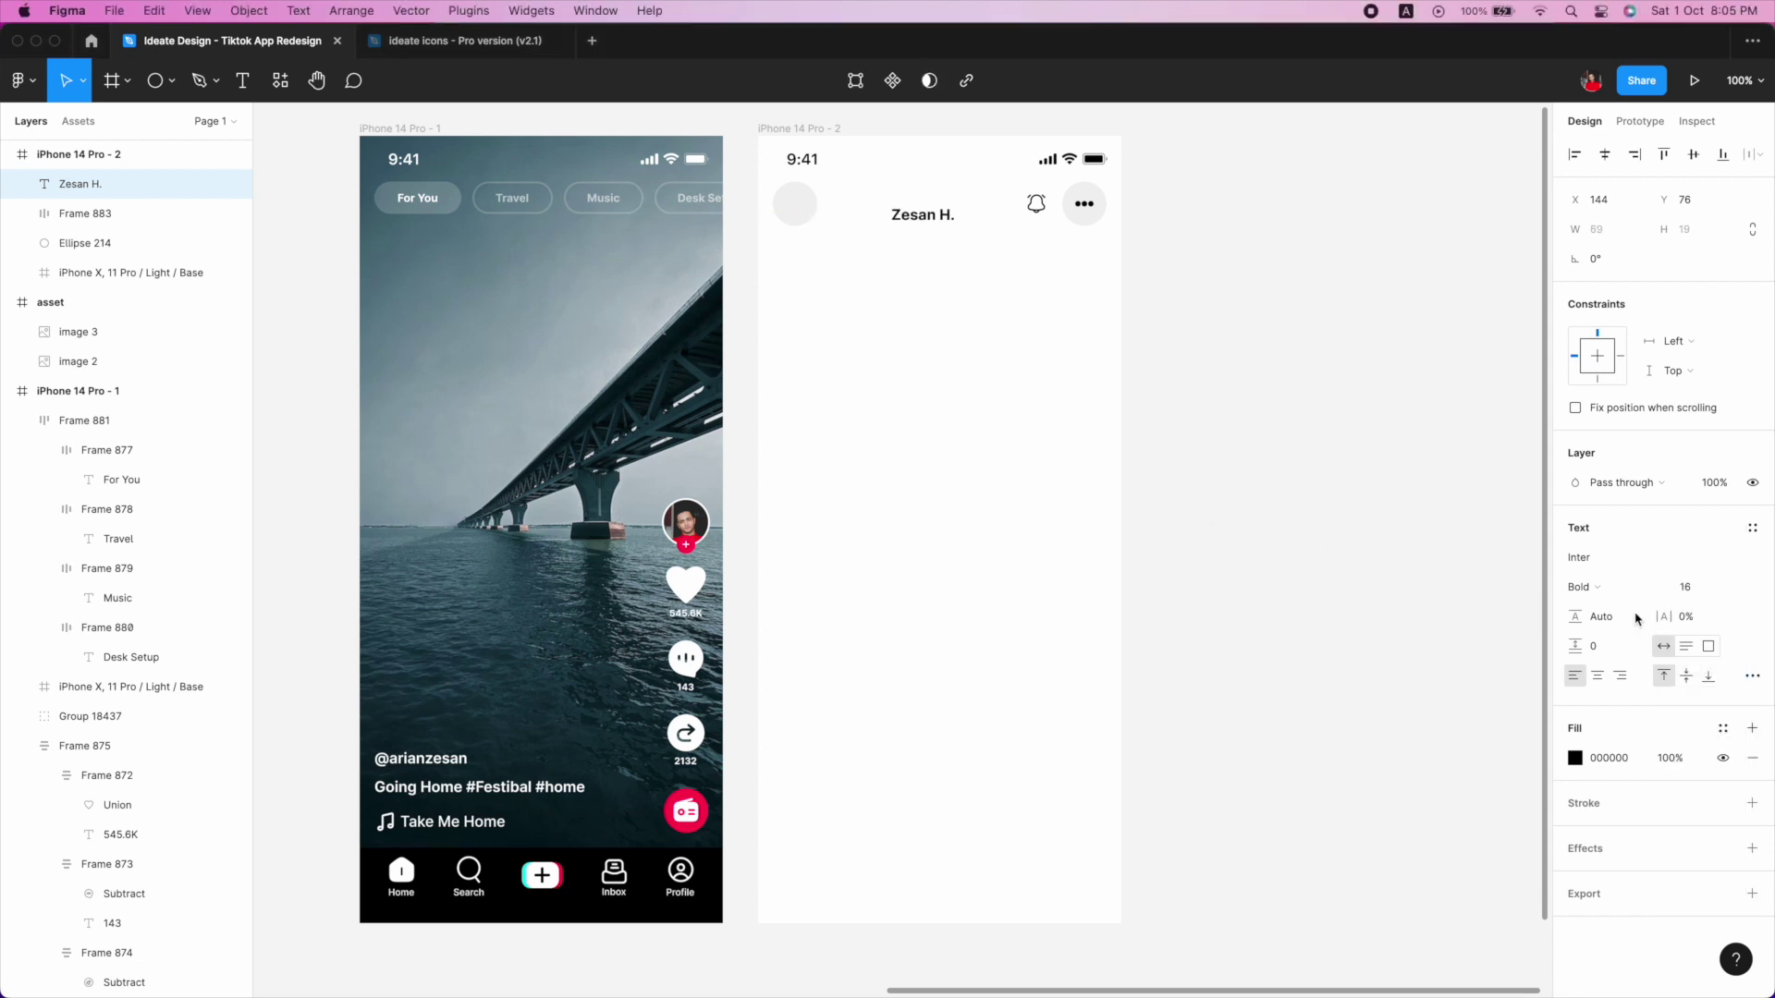
shift+click(795, 203)
click(1692, 155)
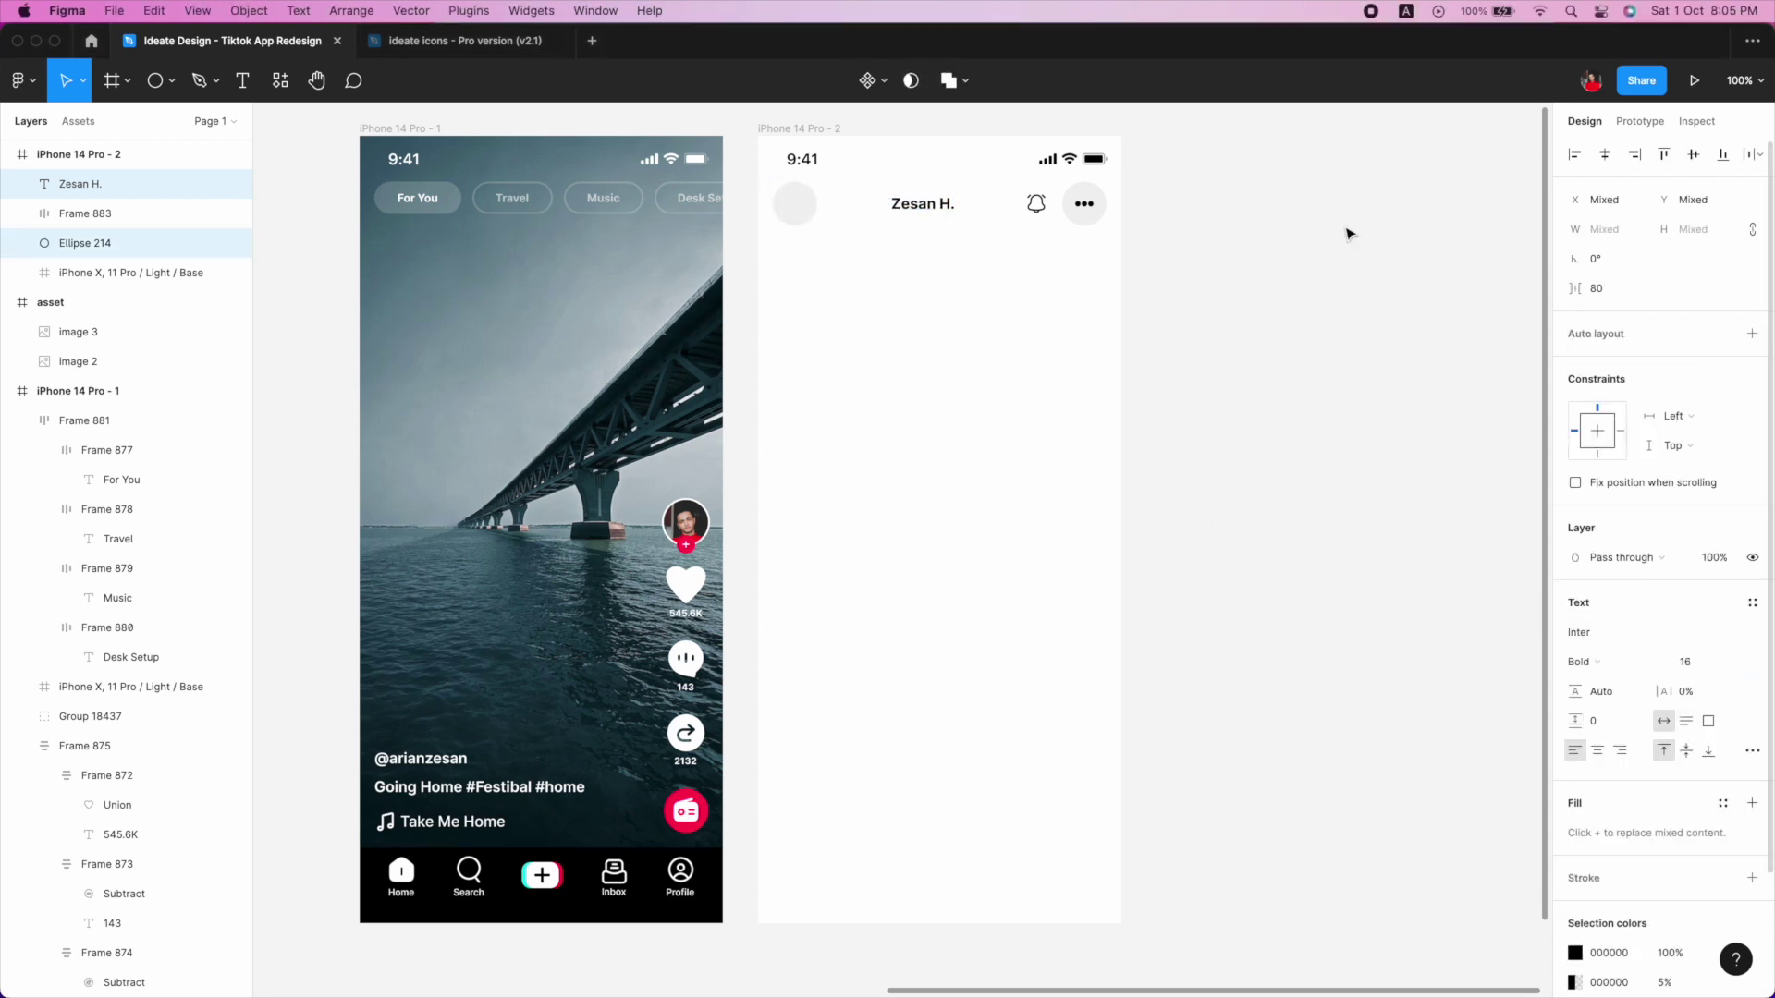
click(1605, 154)
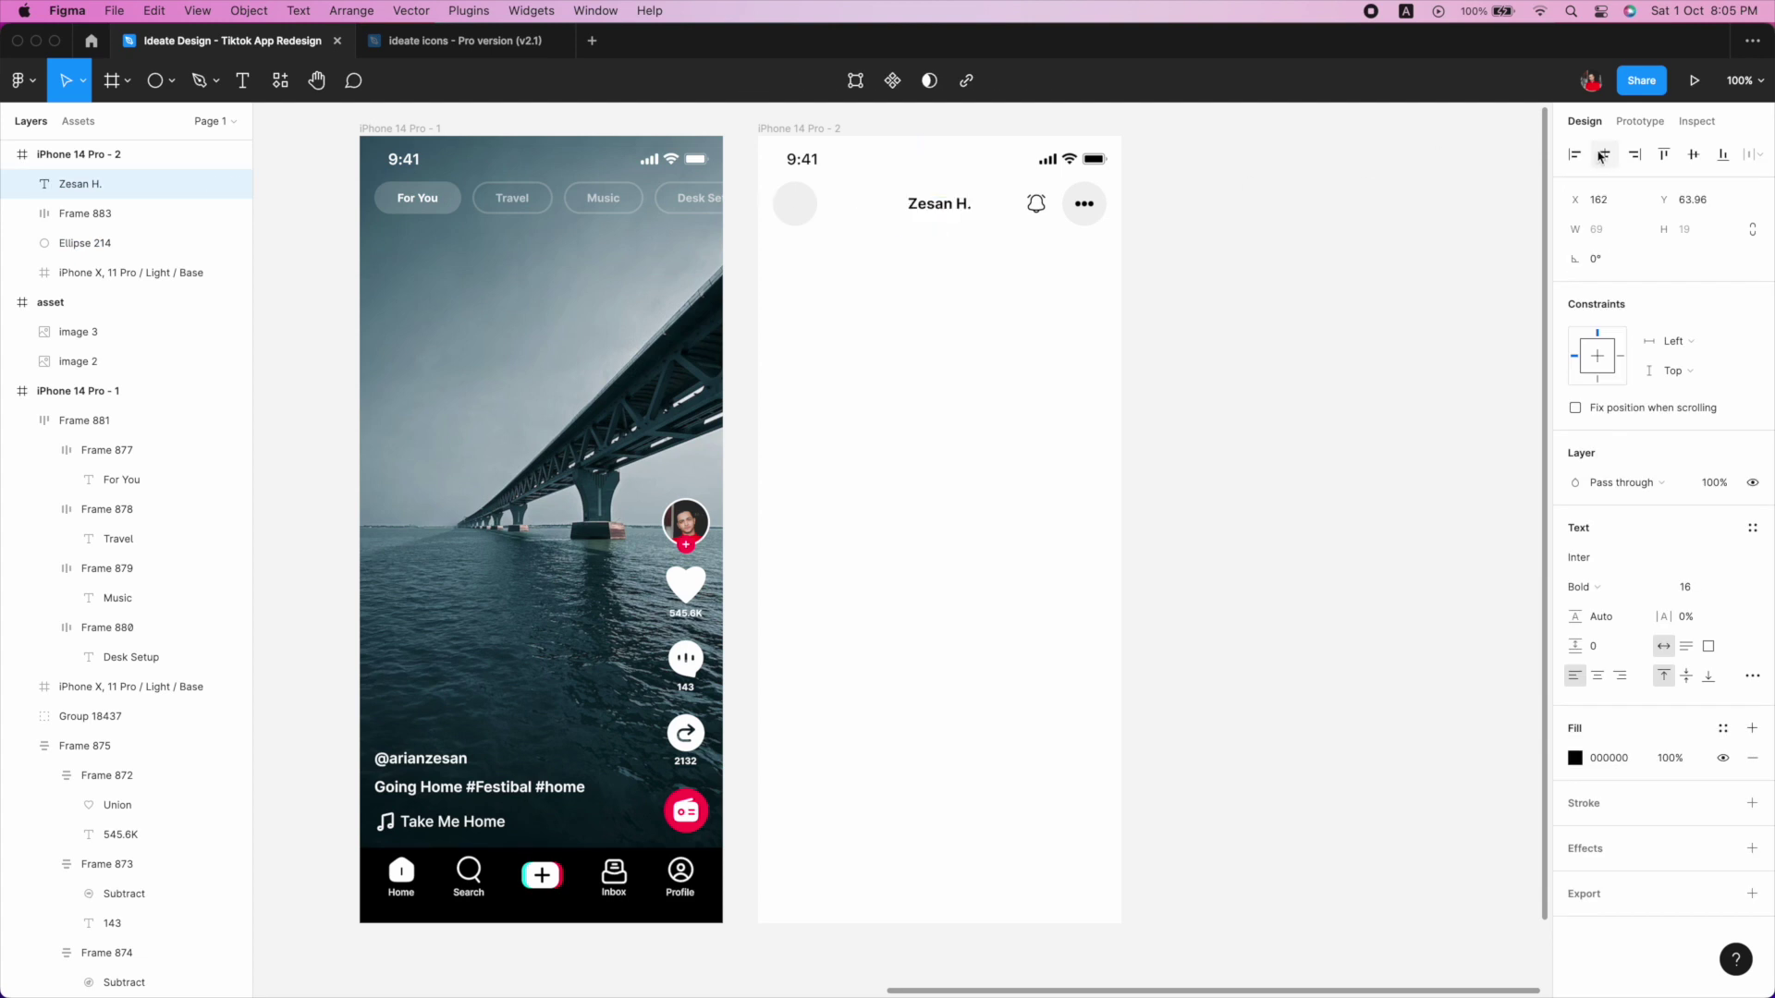
Paste the left arrow icon from ideate icons, centre it on the grey circle and group them
click(795, 205)
click(456, 41)
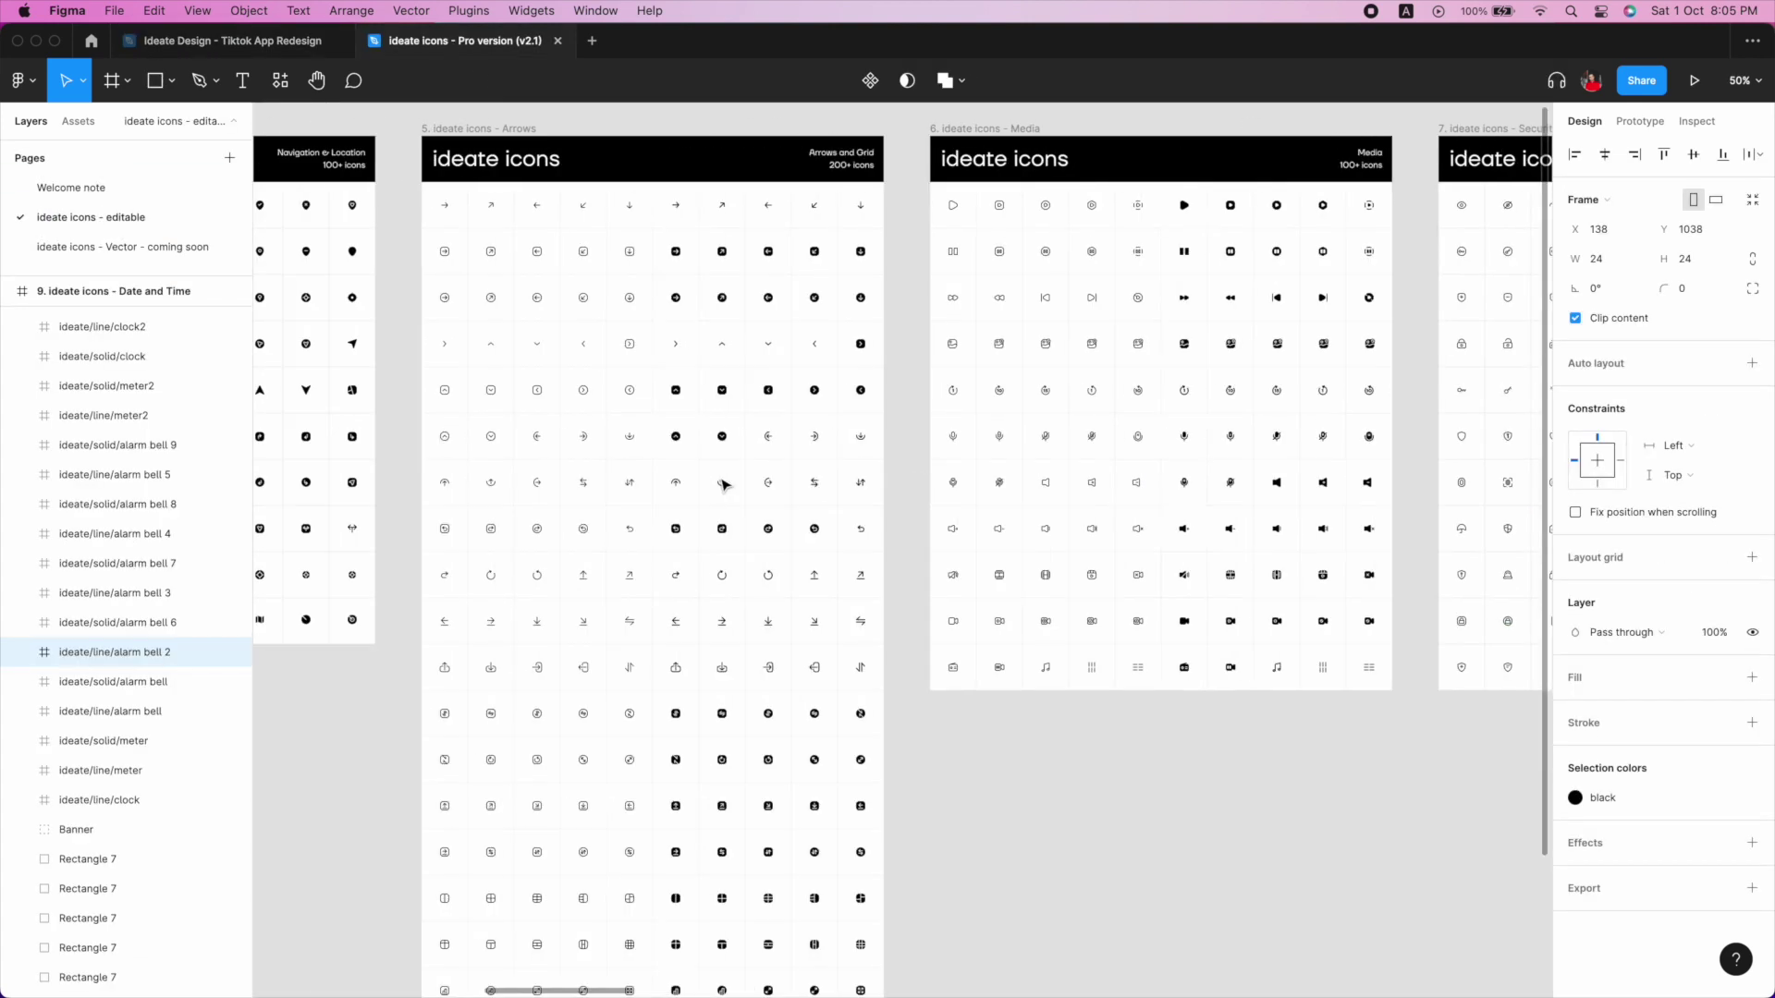
click(583, 346)
key(ctrl+c)
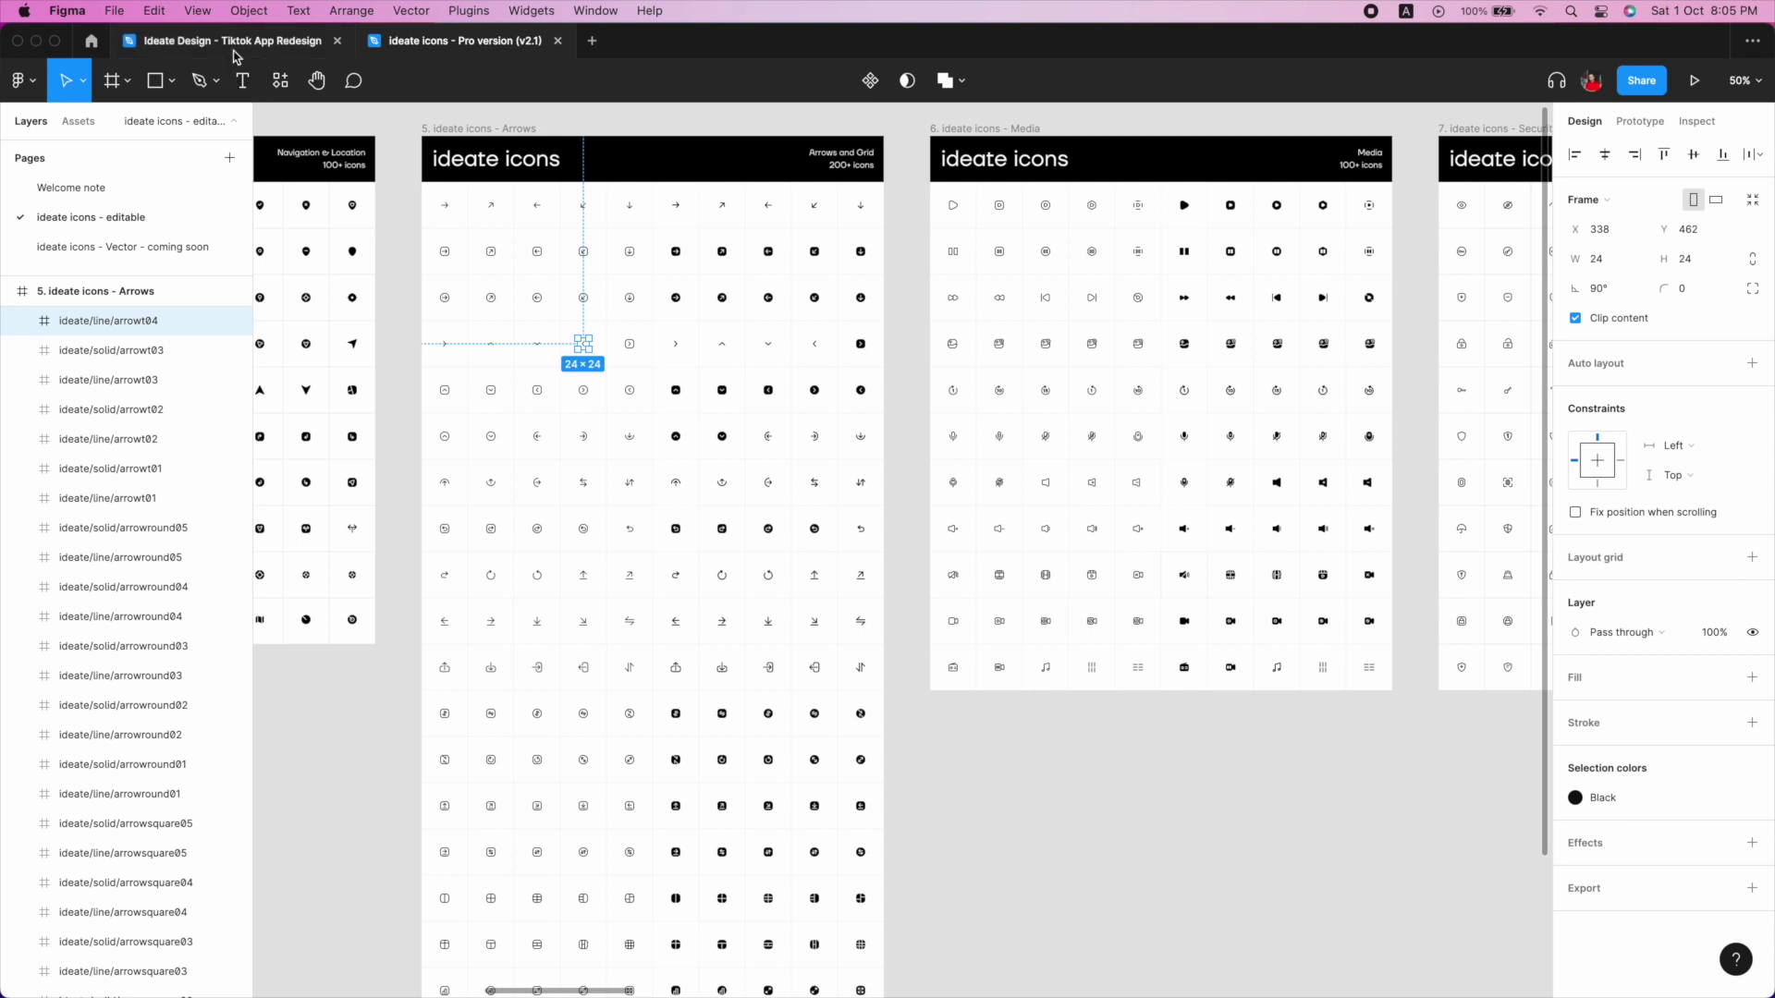
click(231, 41)
key(ctrl+v)
click(1574, 159)
click(1667, 157)
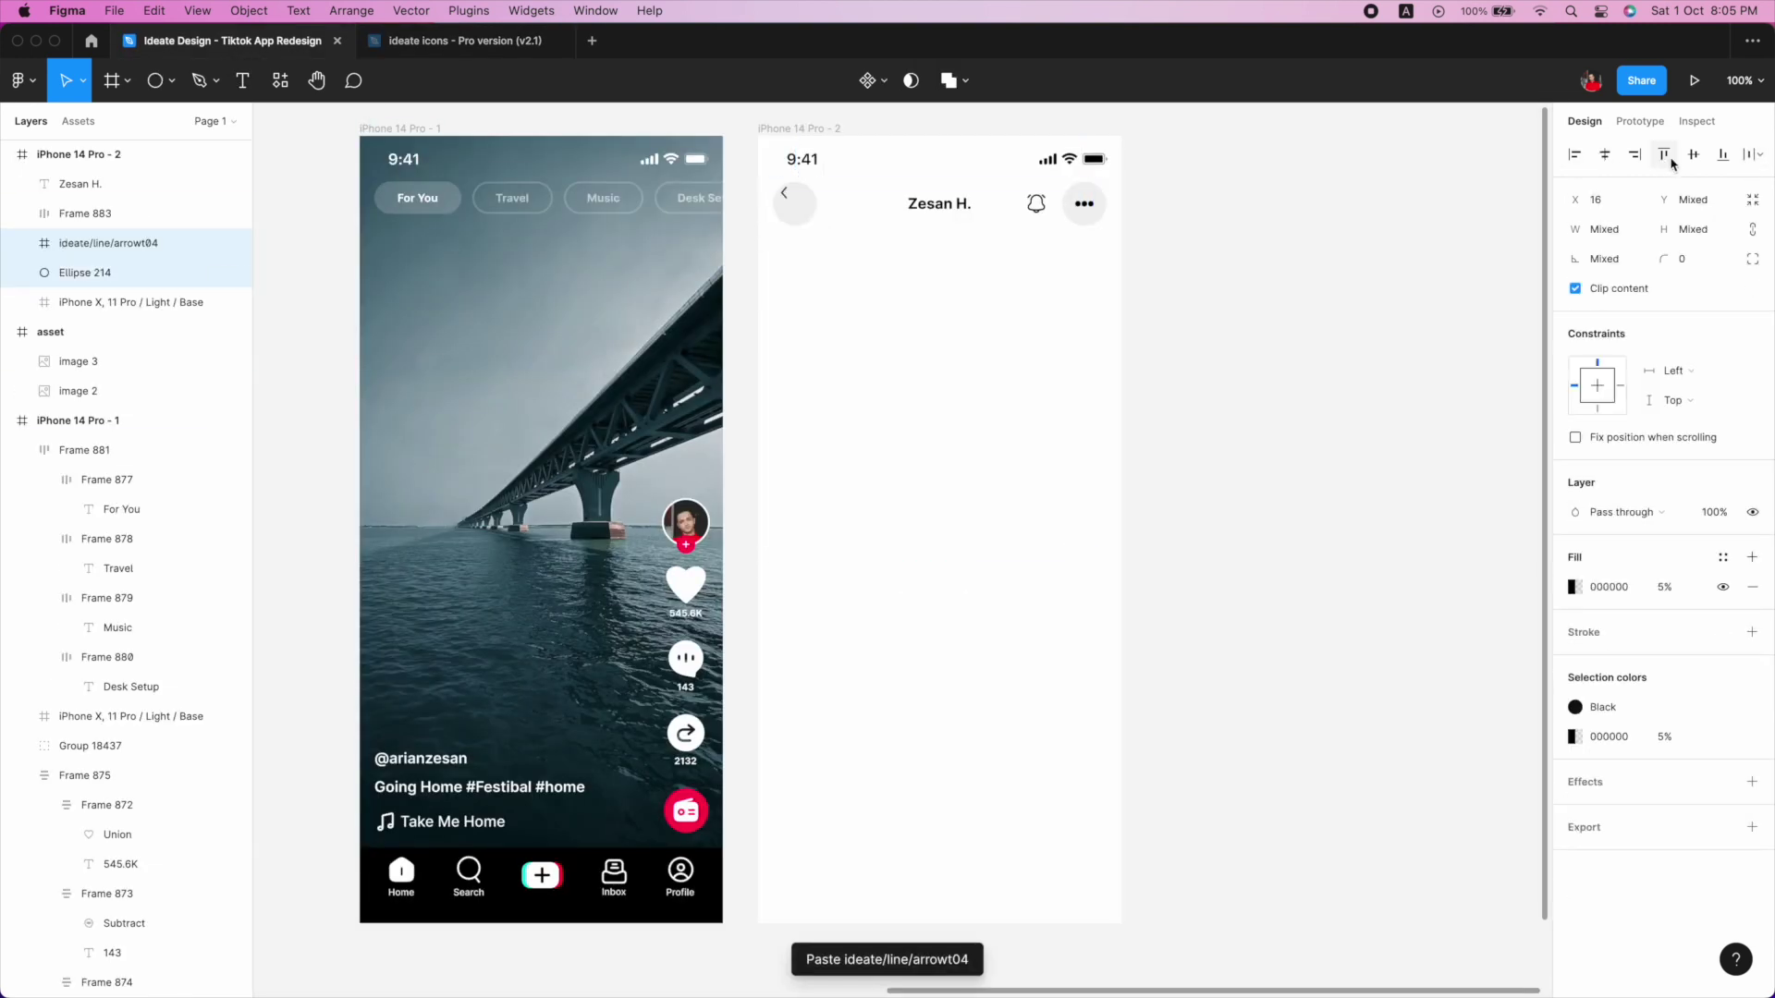
click(1603, 159)
key(ctrl+g)
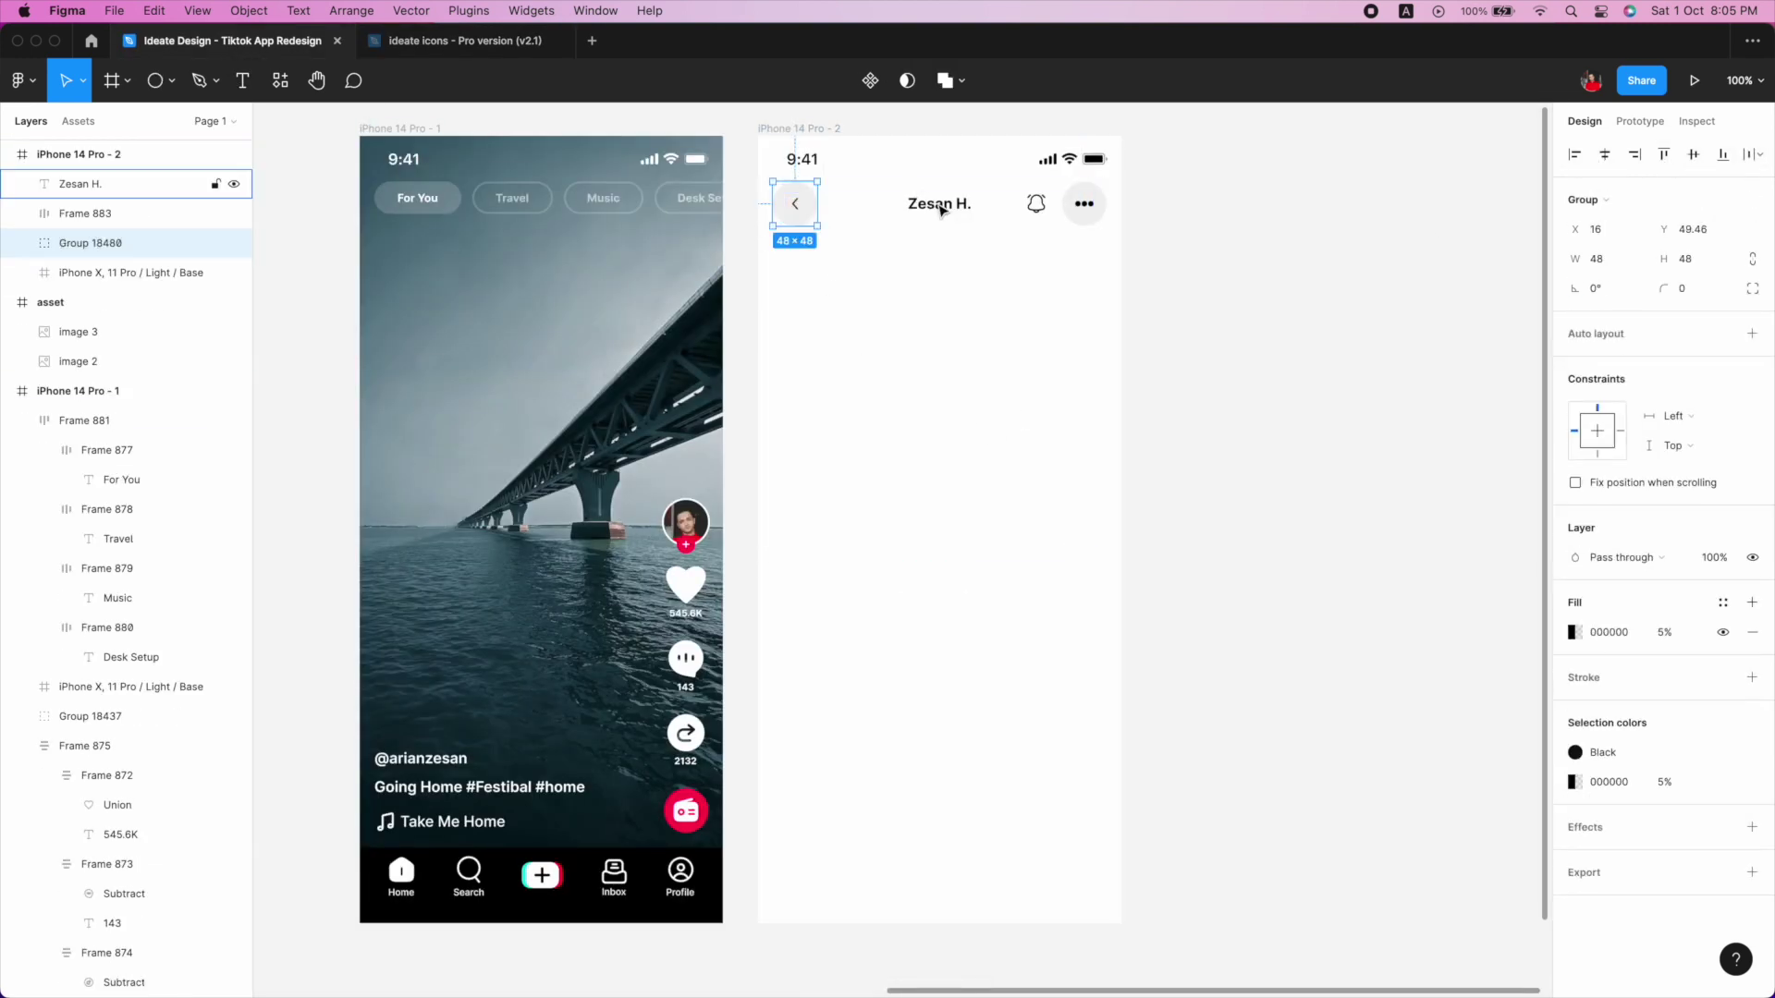
Wrap the back button, profile name, and bell/More icons in auto layout
shift+click(941, 205)
shift+click(1039, 211)
key(shift+a)
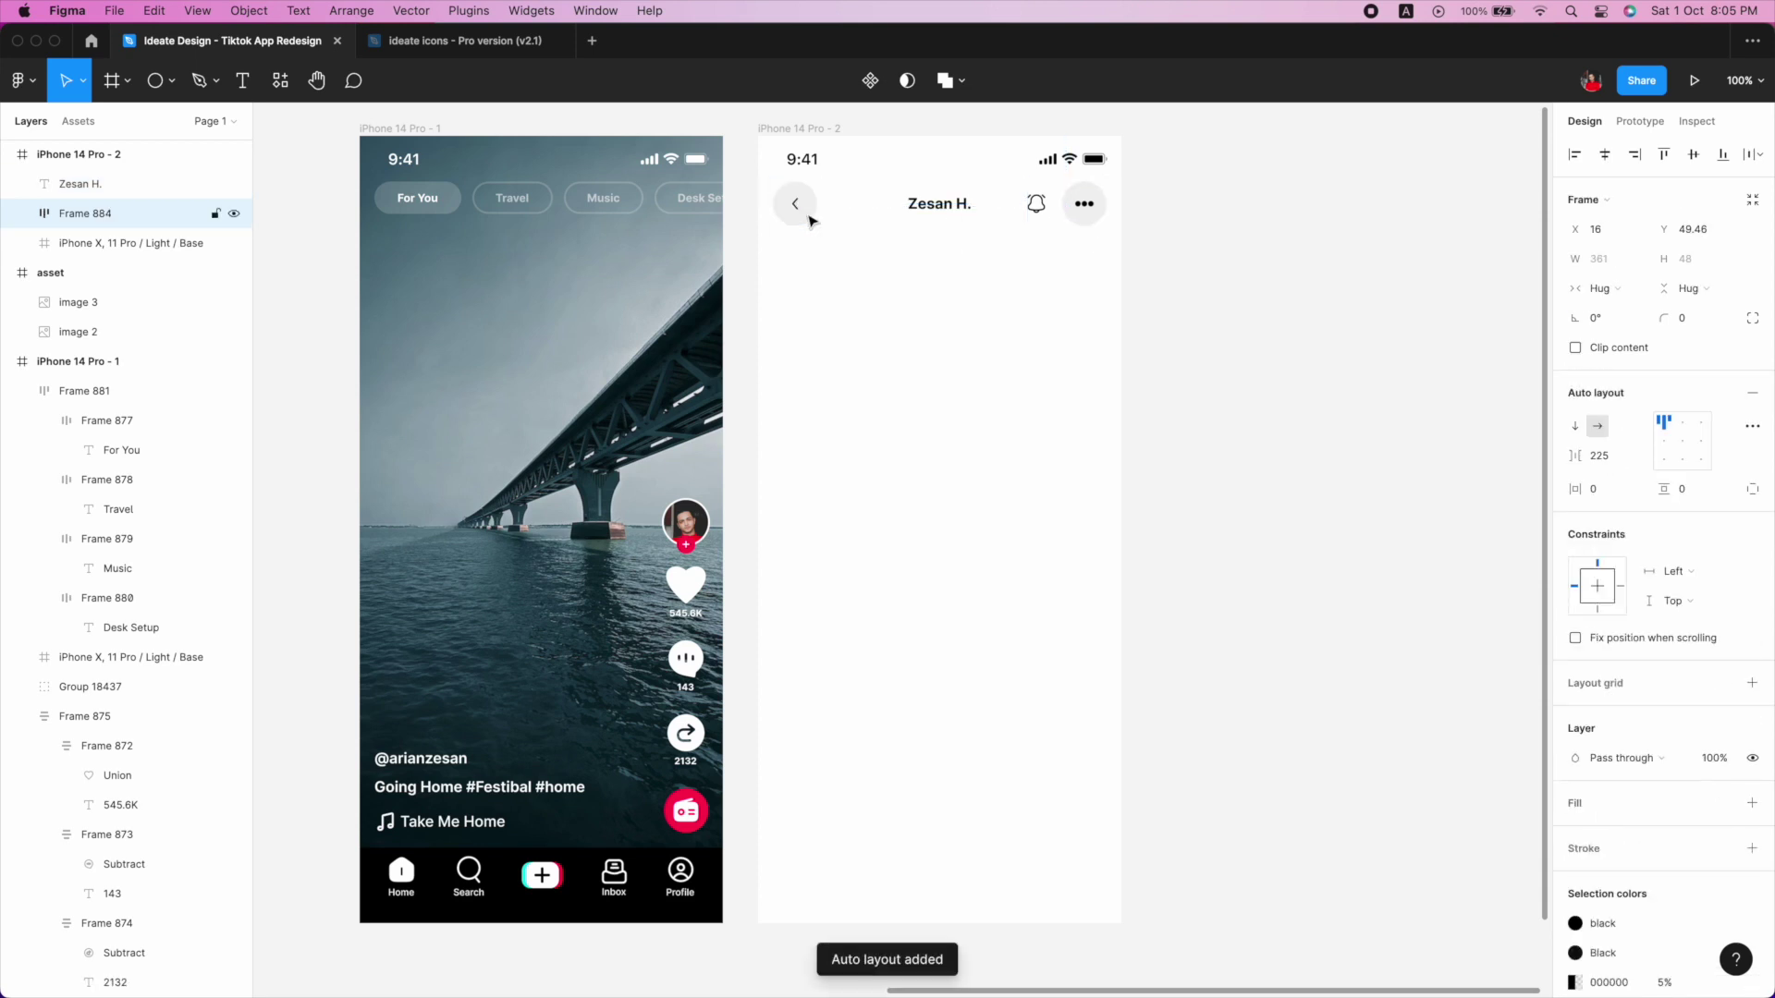
click(937, 214)
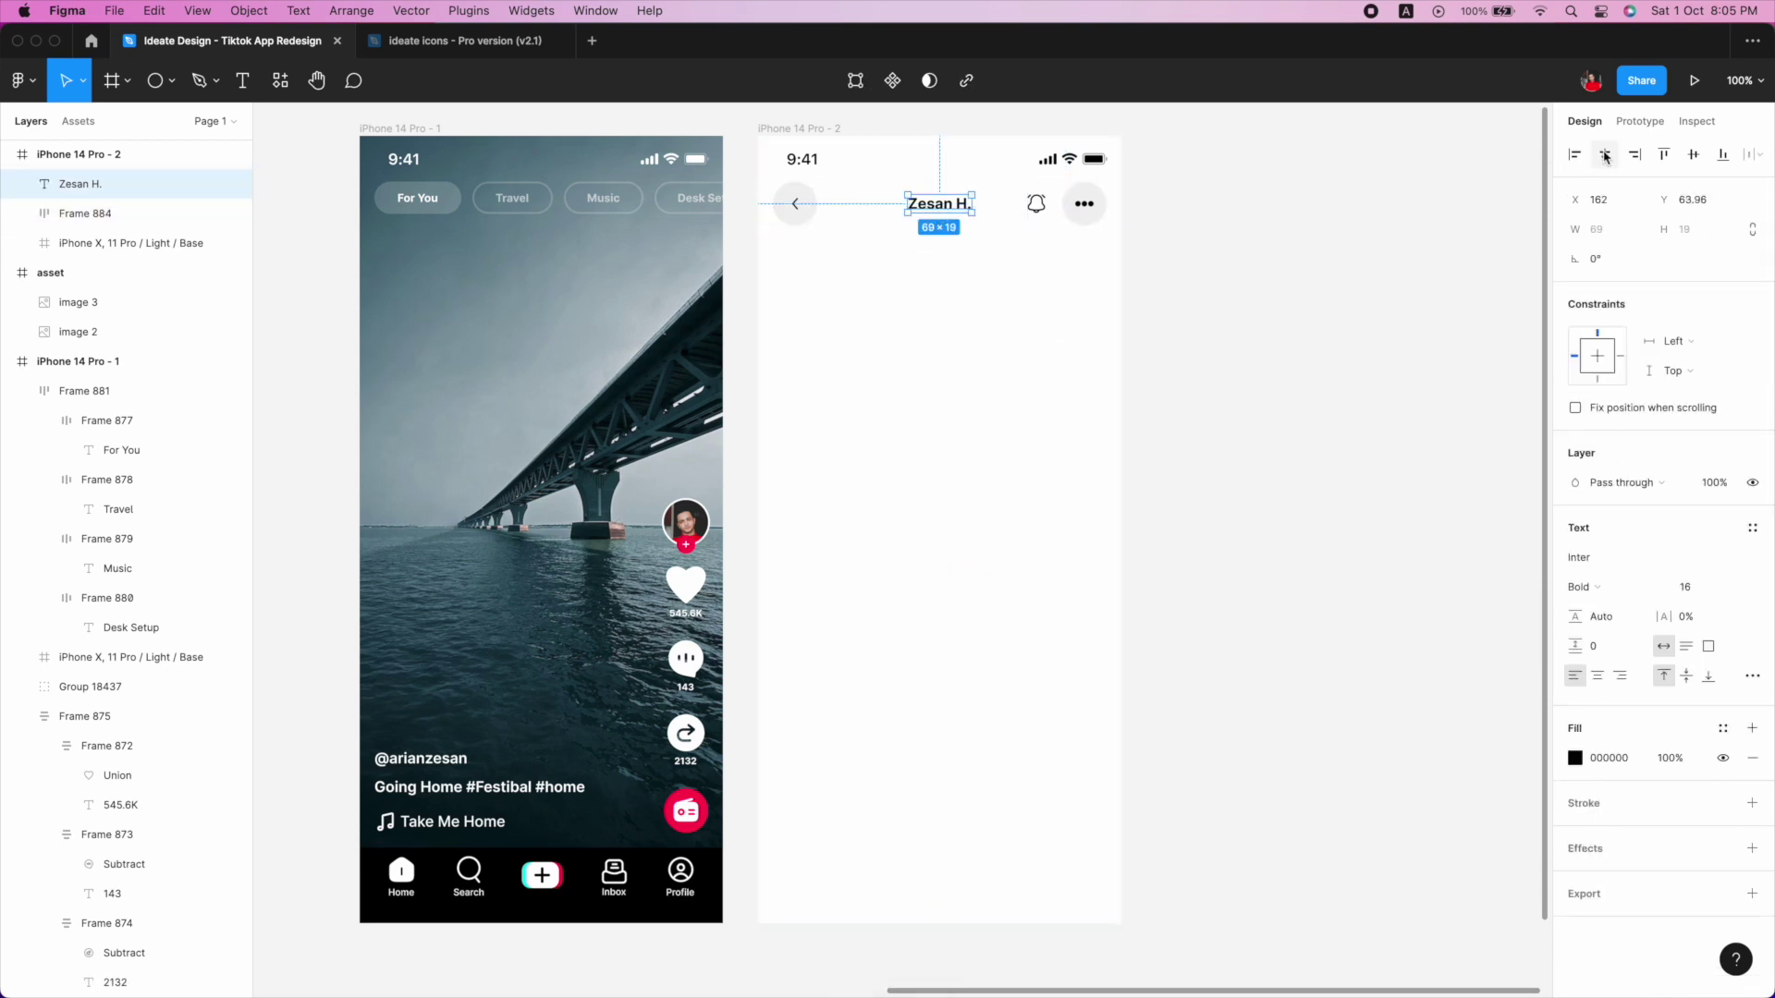
click(931, 308)
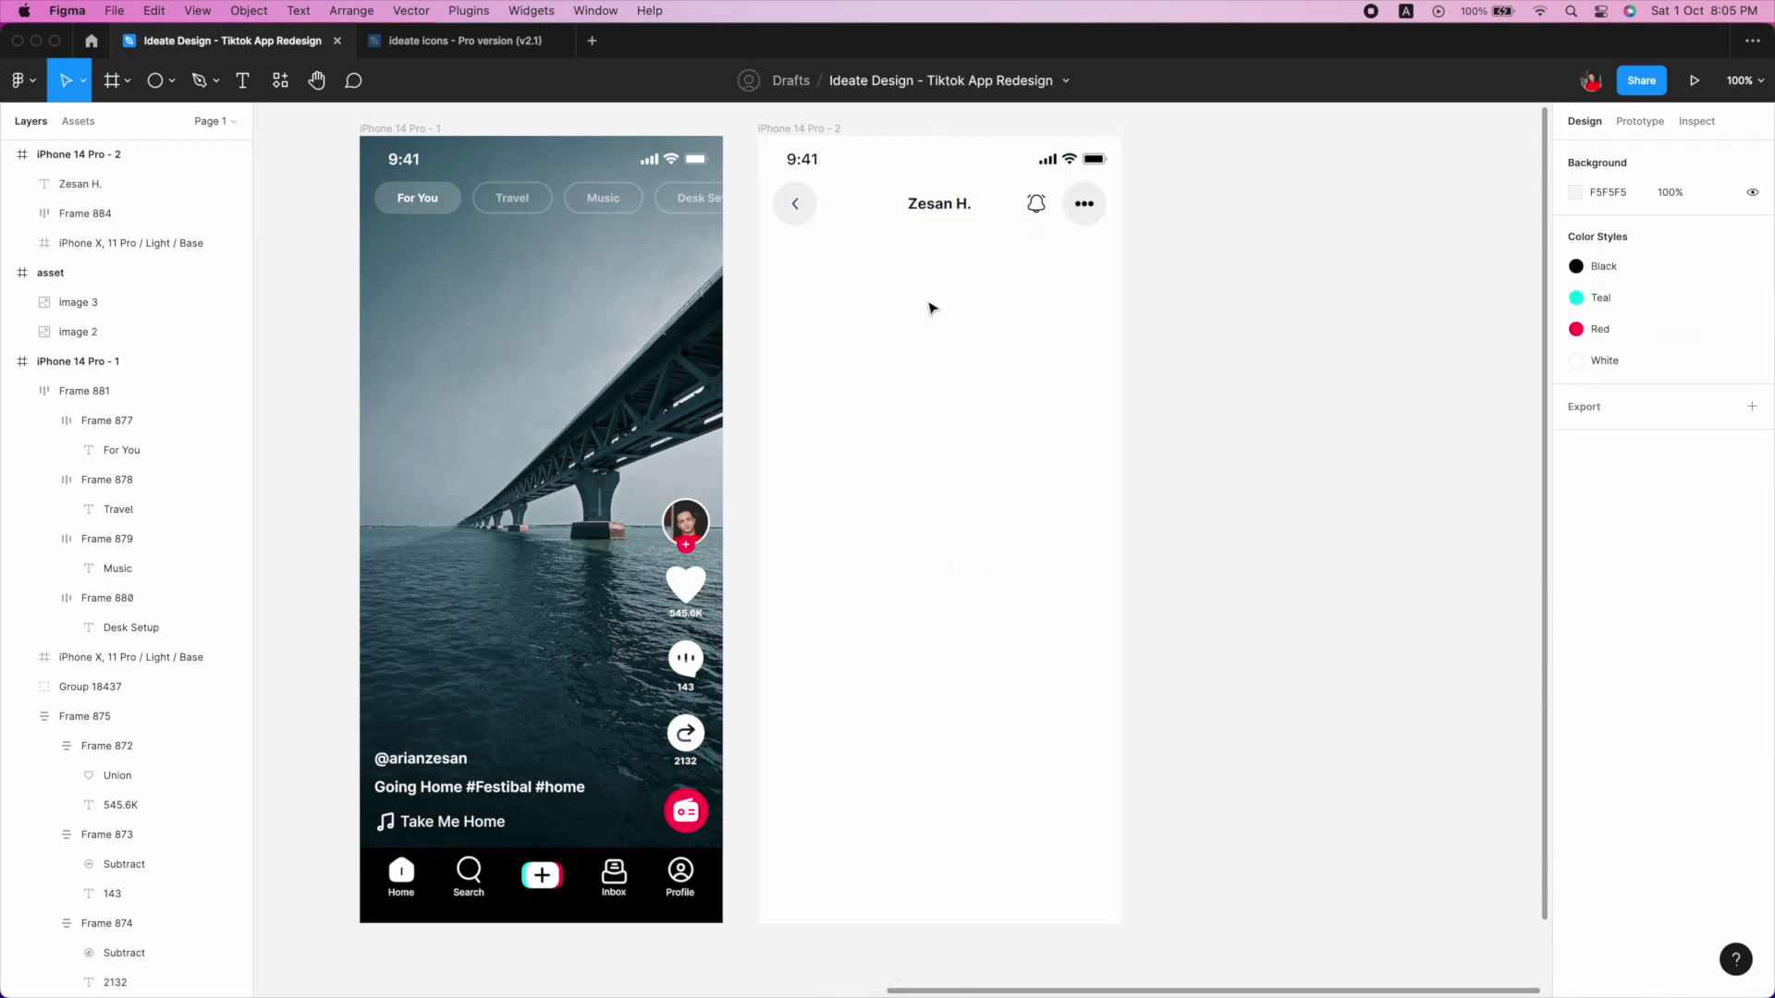
Copy the feed avatar under the profile header and scale it proportionally to 100×100
double_click(685, 525)
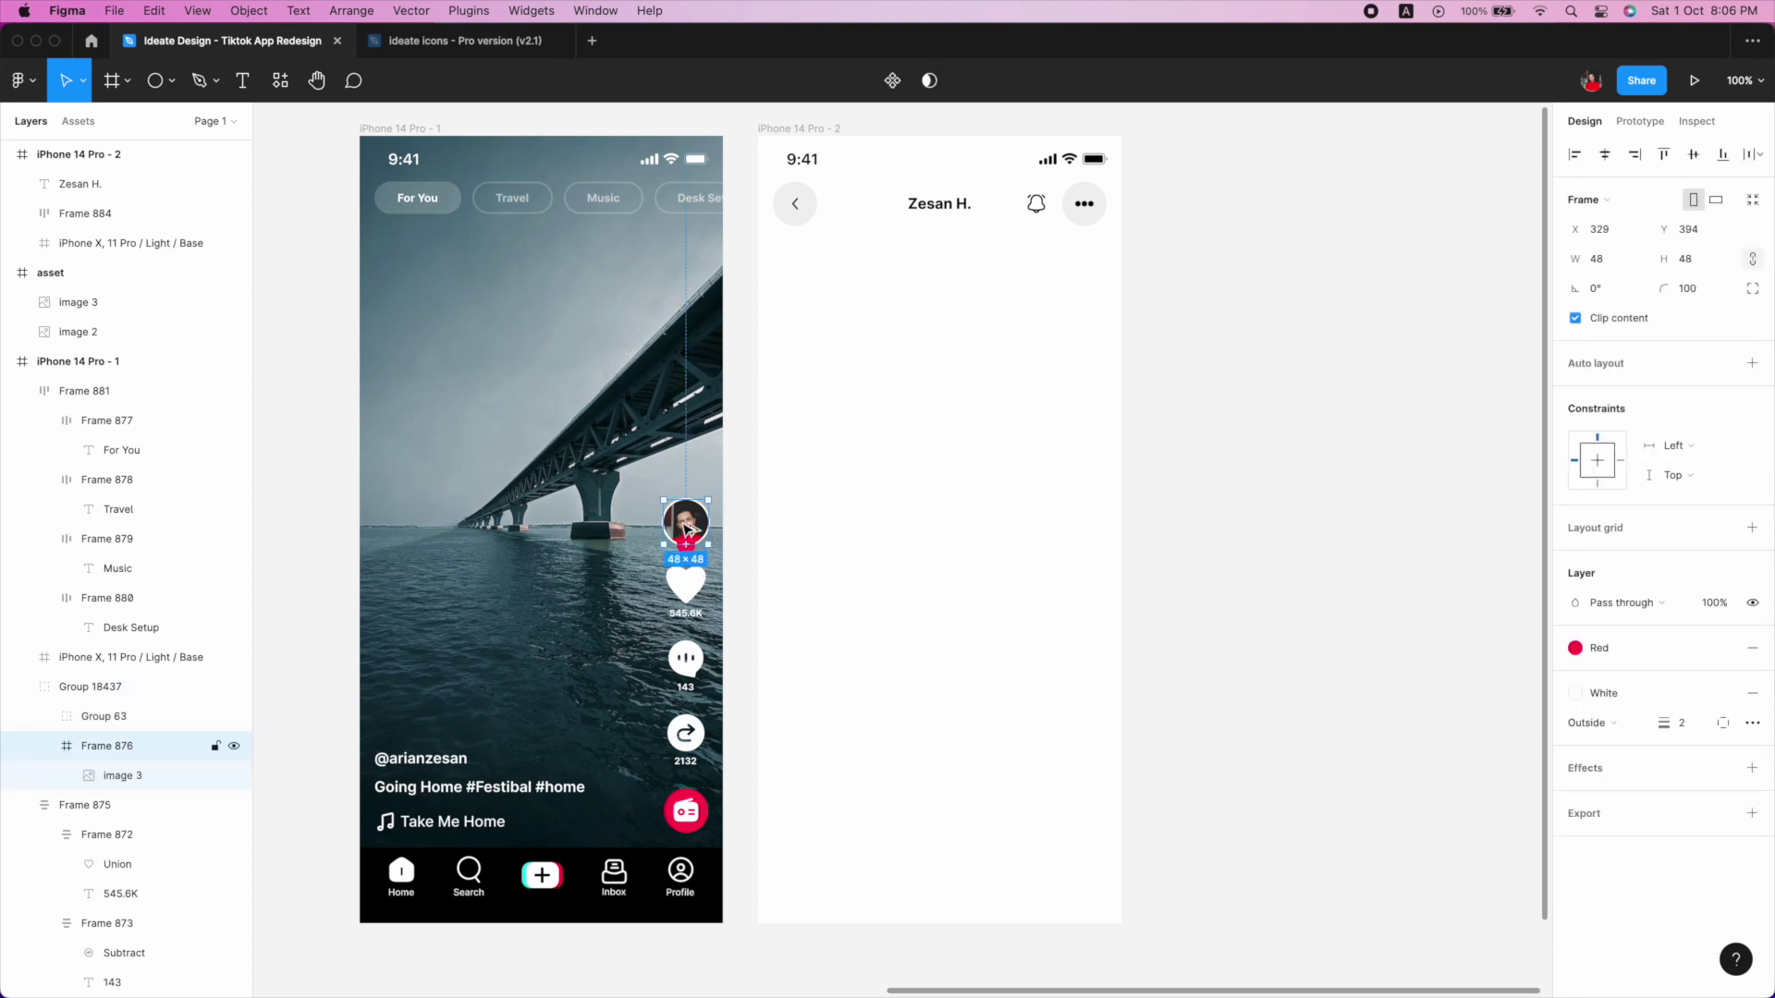
alt+drag(685, 525, 939, 281)
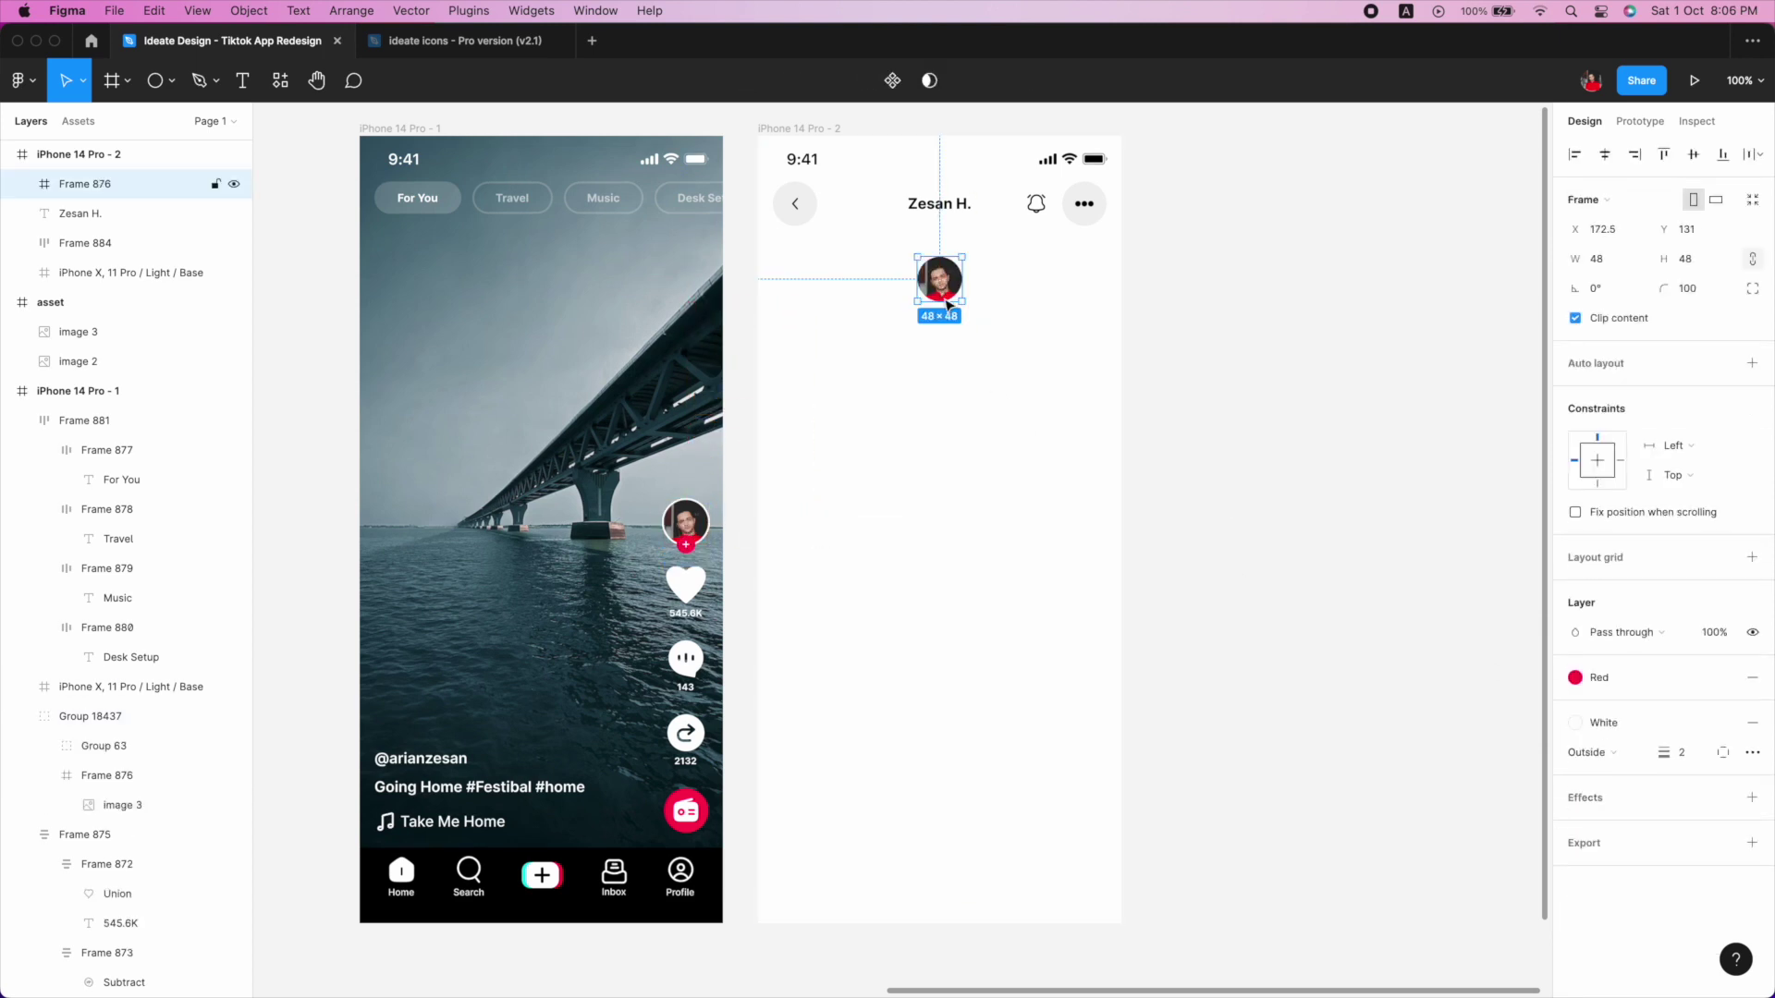
mouse_move(947, 305)
mouse_down()
mouse_move(945, 350)
mouse_move(945, 326)
mouse_up()
key(k)
shift+click(813, 206)
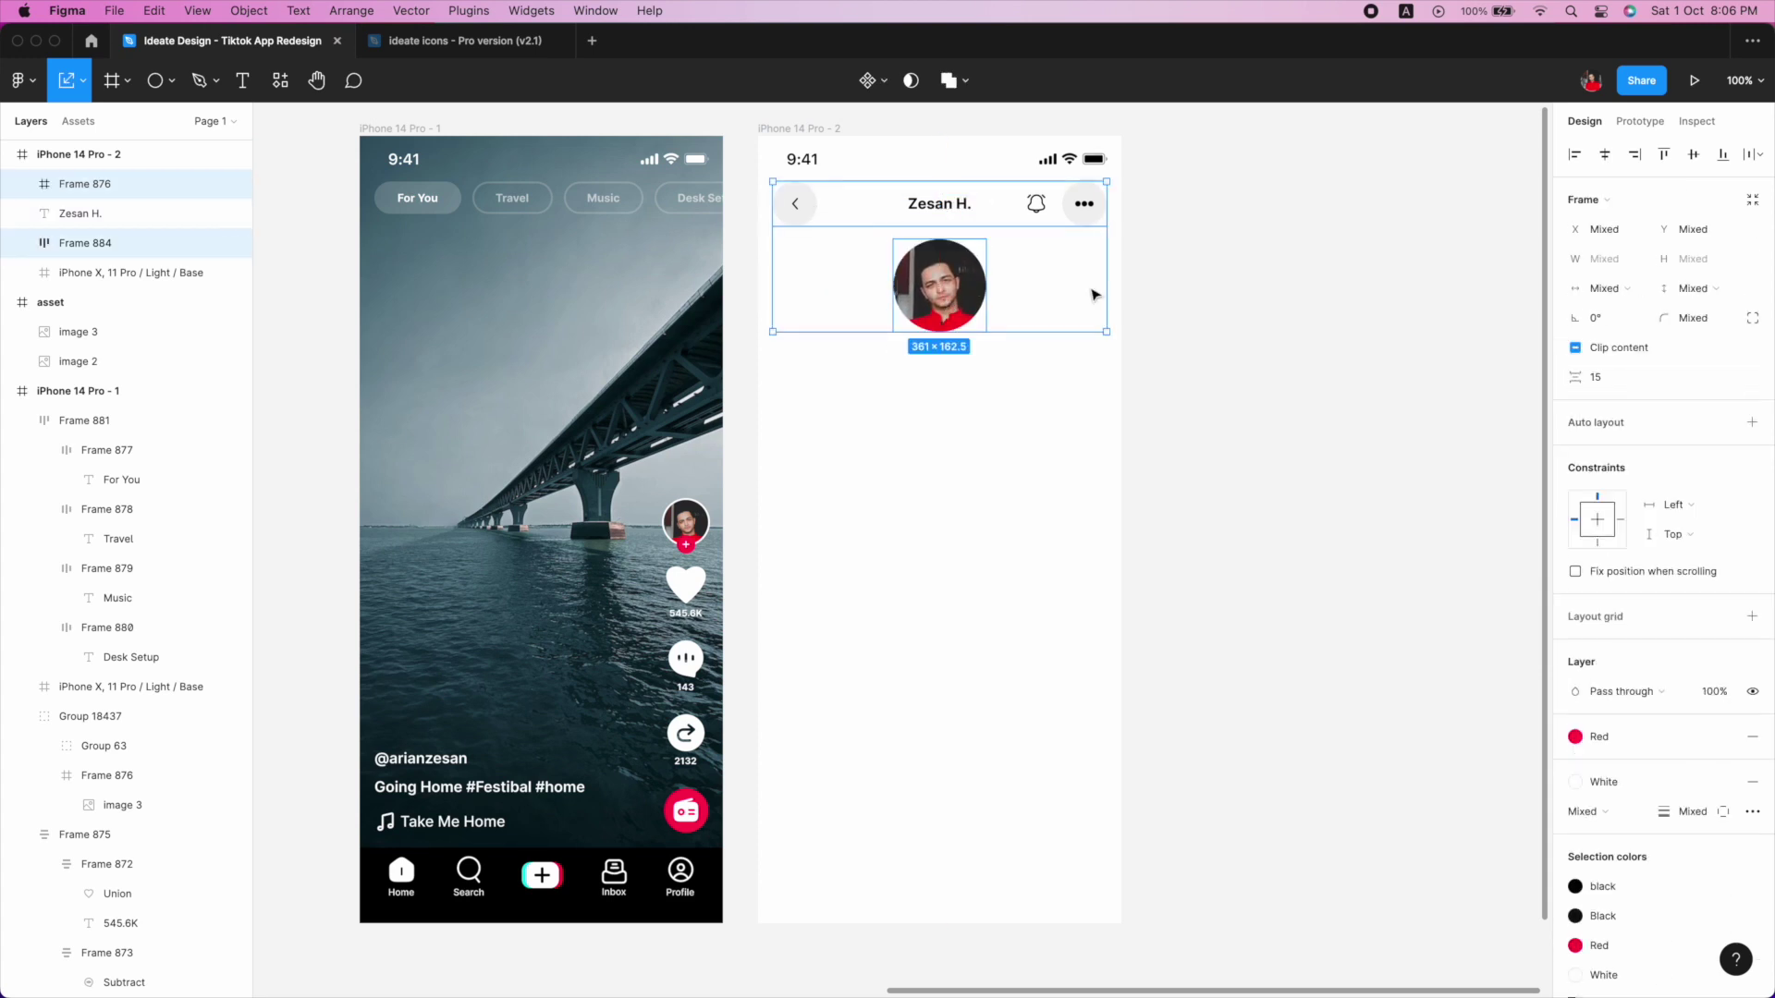
click(951, 388)
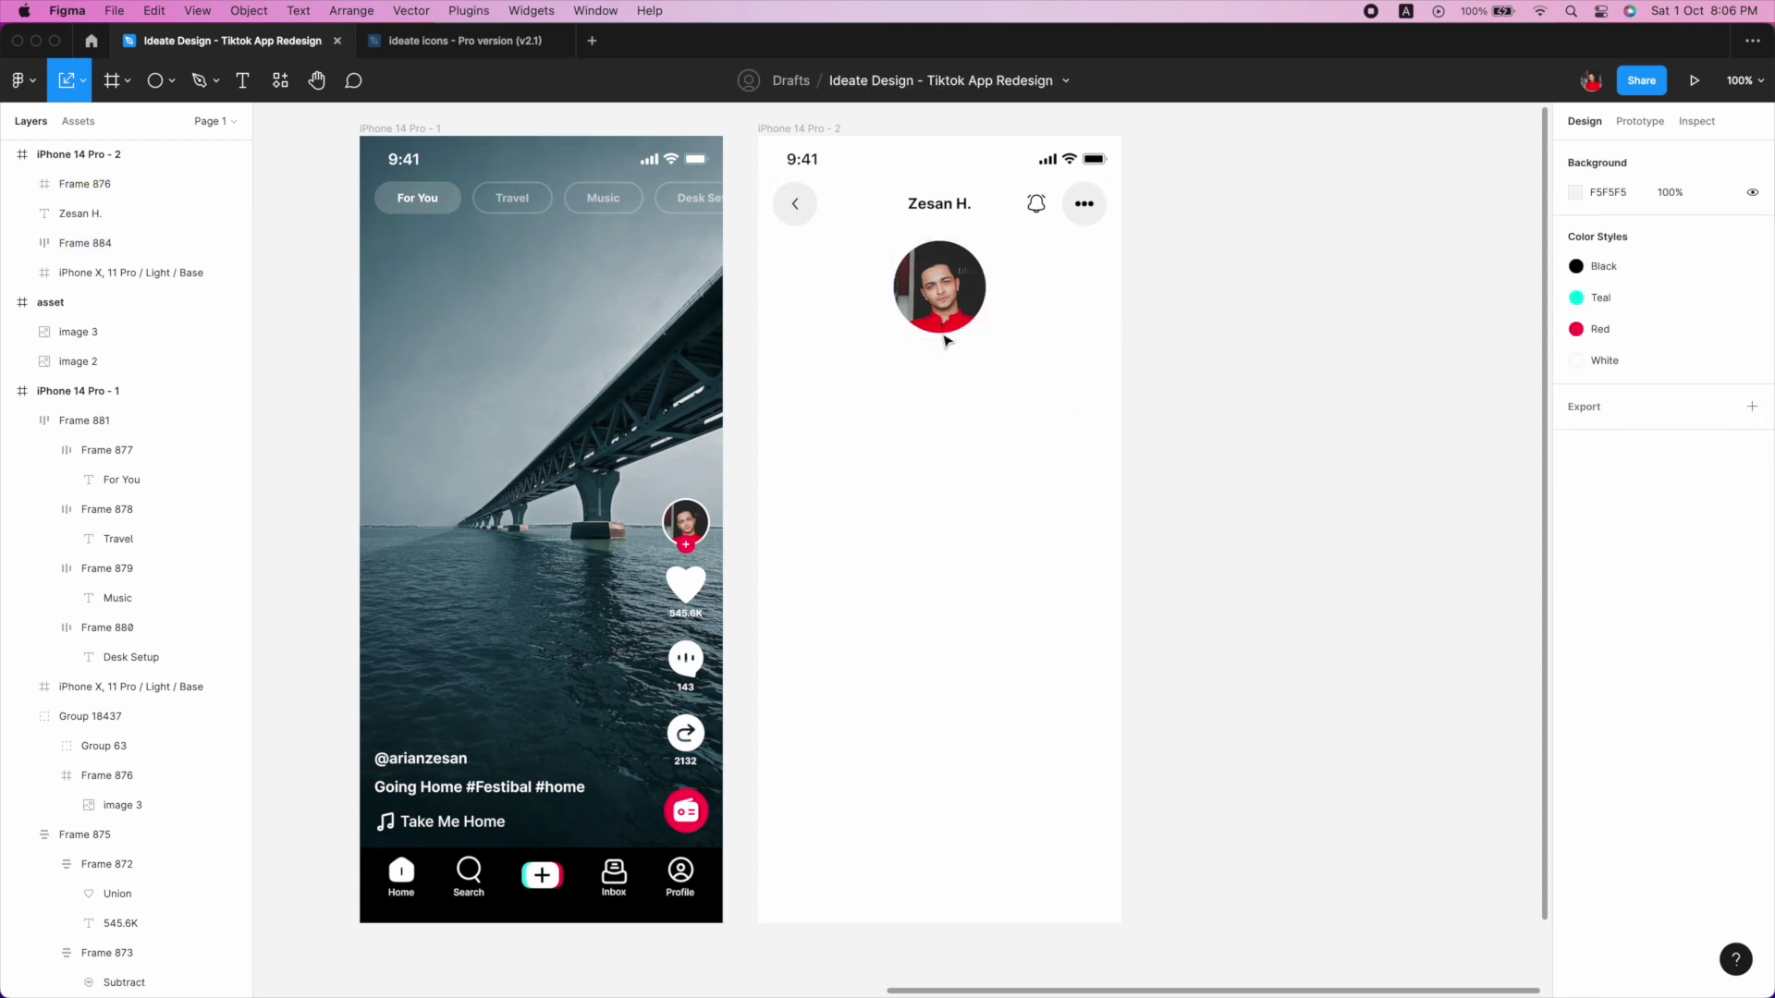
click(940, 287)
Detach the avatar's white outline style and make it a linear gradient starting red
click(1722, 722)
click(1575, 752)
click(1373, 517)
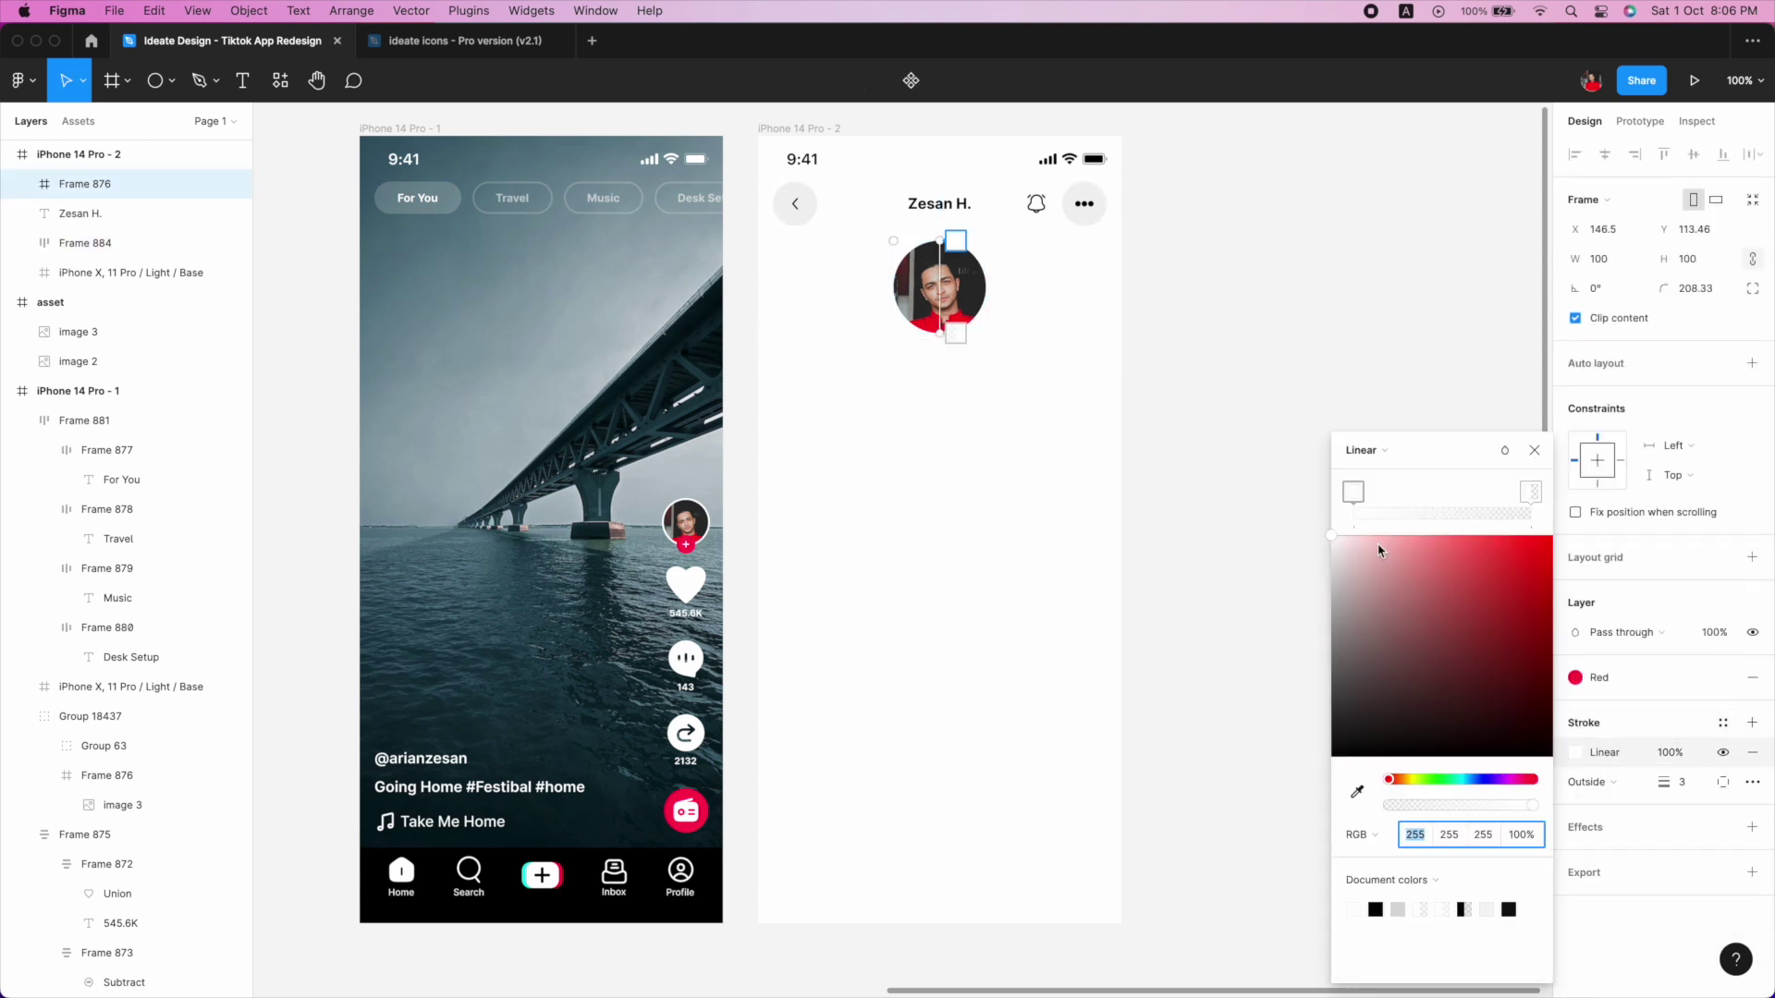
drag(1430, 580, 1566, 536)
click(1357, 793)
click(683, 809)
Make the second gradient stop opaque purple and angle it red top-right to purple bottom-left
click(1524, 494)
key(i)
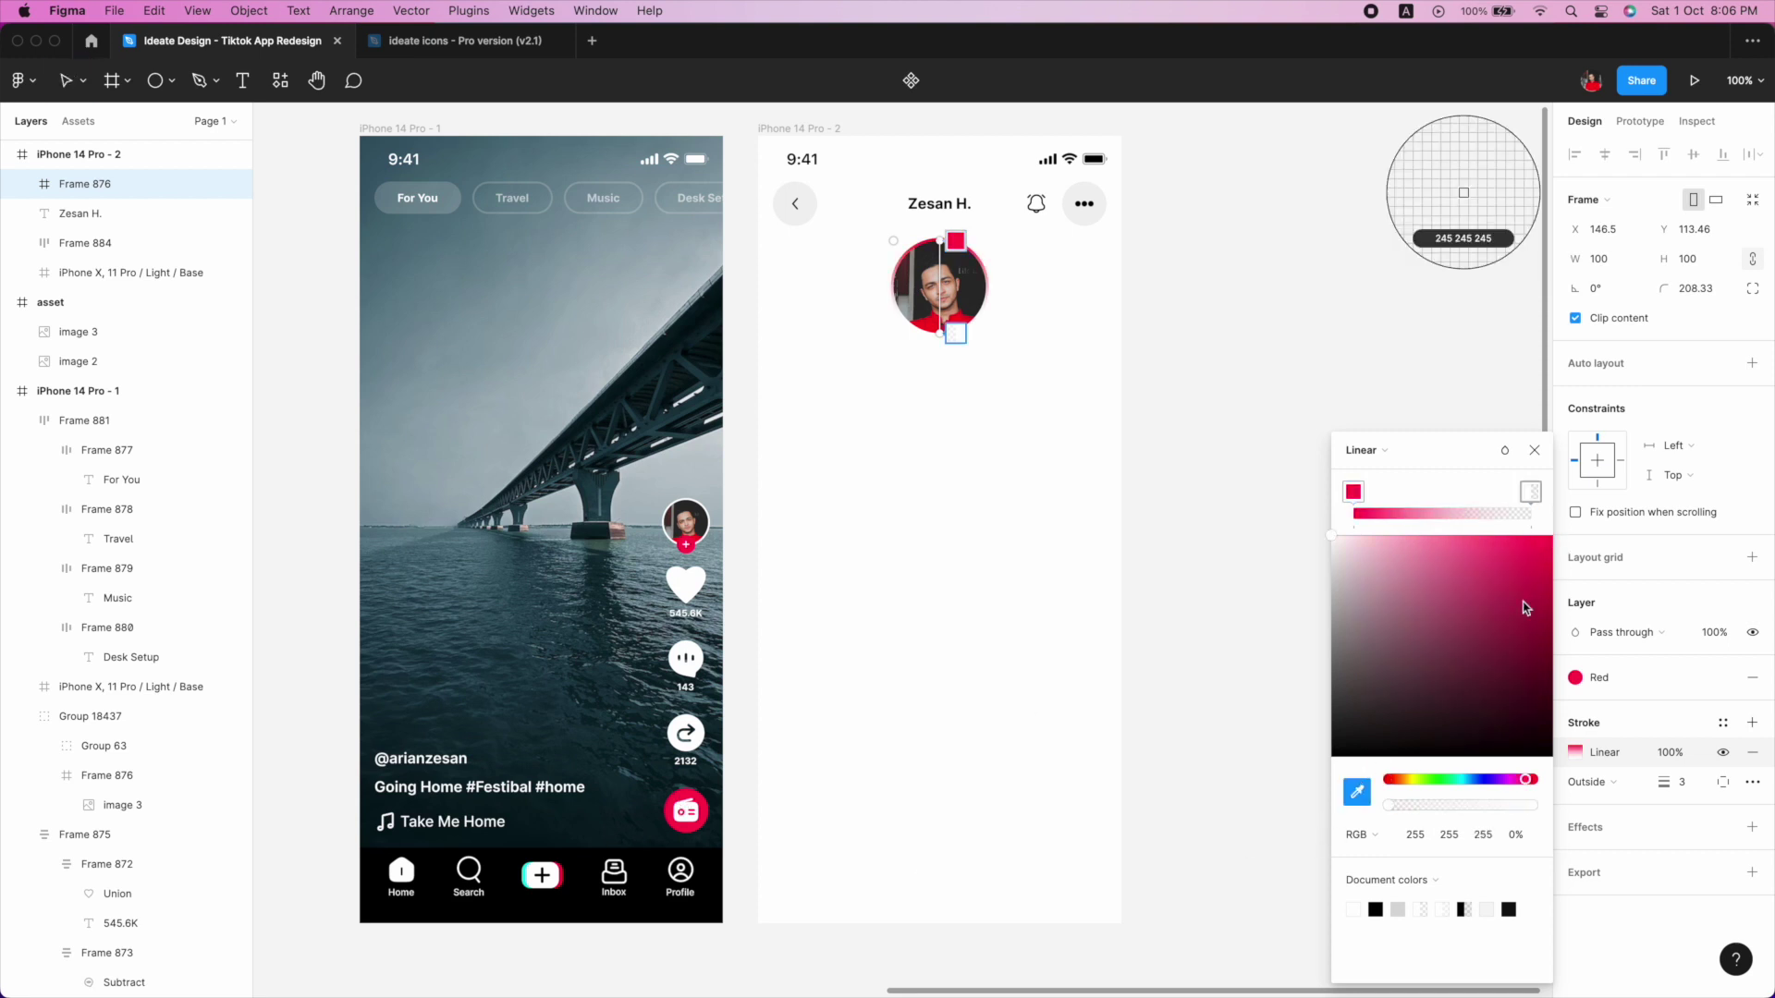
mouse_move(1503, 805)
mouse_down()
mouse_move(1569, 814)
mouse_move(1514, 780)
mouse_up()
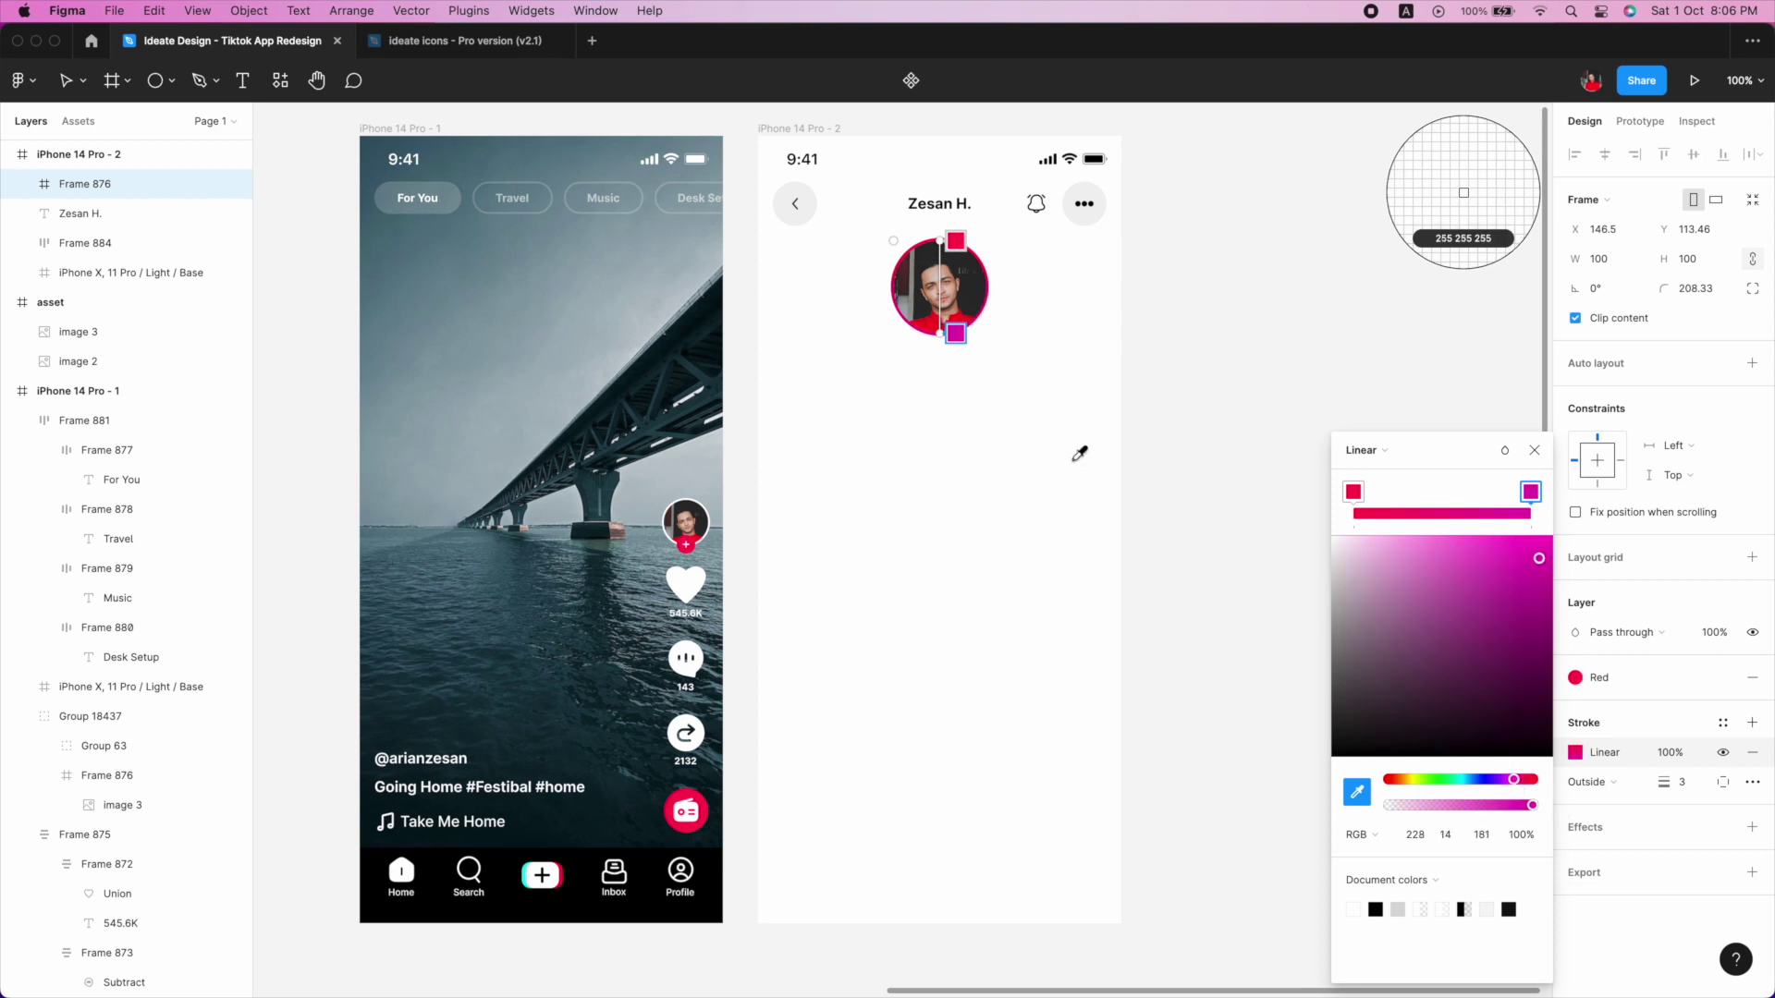
mouse_move(1531, 492)
mouse_down()
mouse_move(1427, 491)
mouse_move(1535, 496)
mouse_up()
drag(1513, 779, 1497, 779)
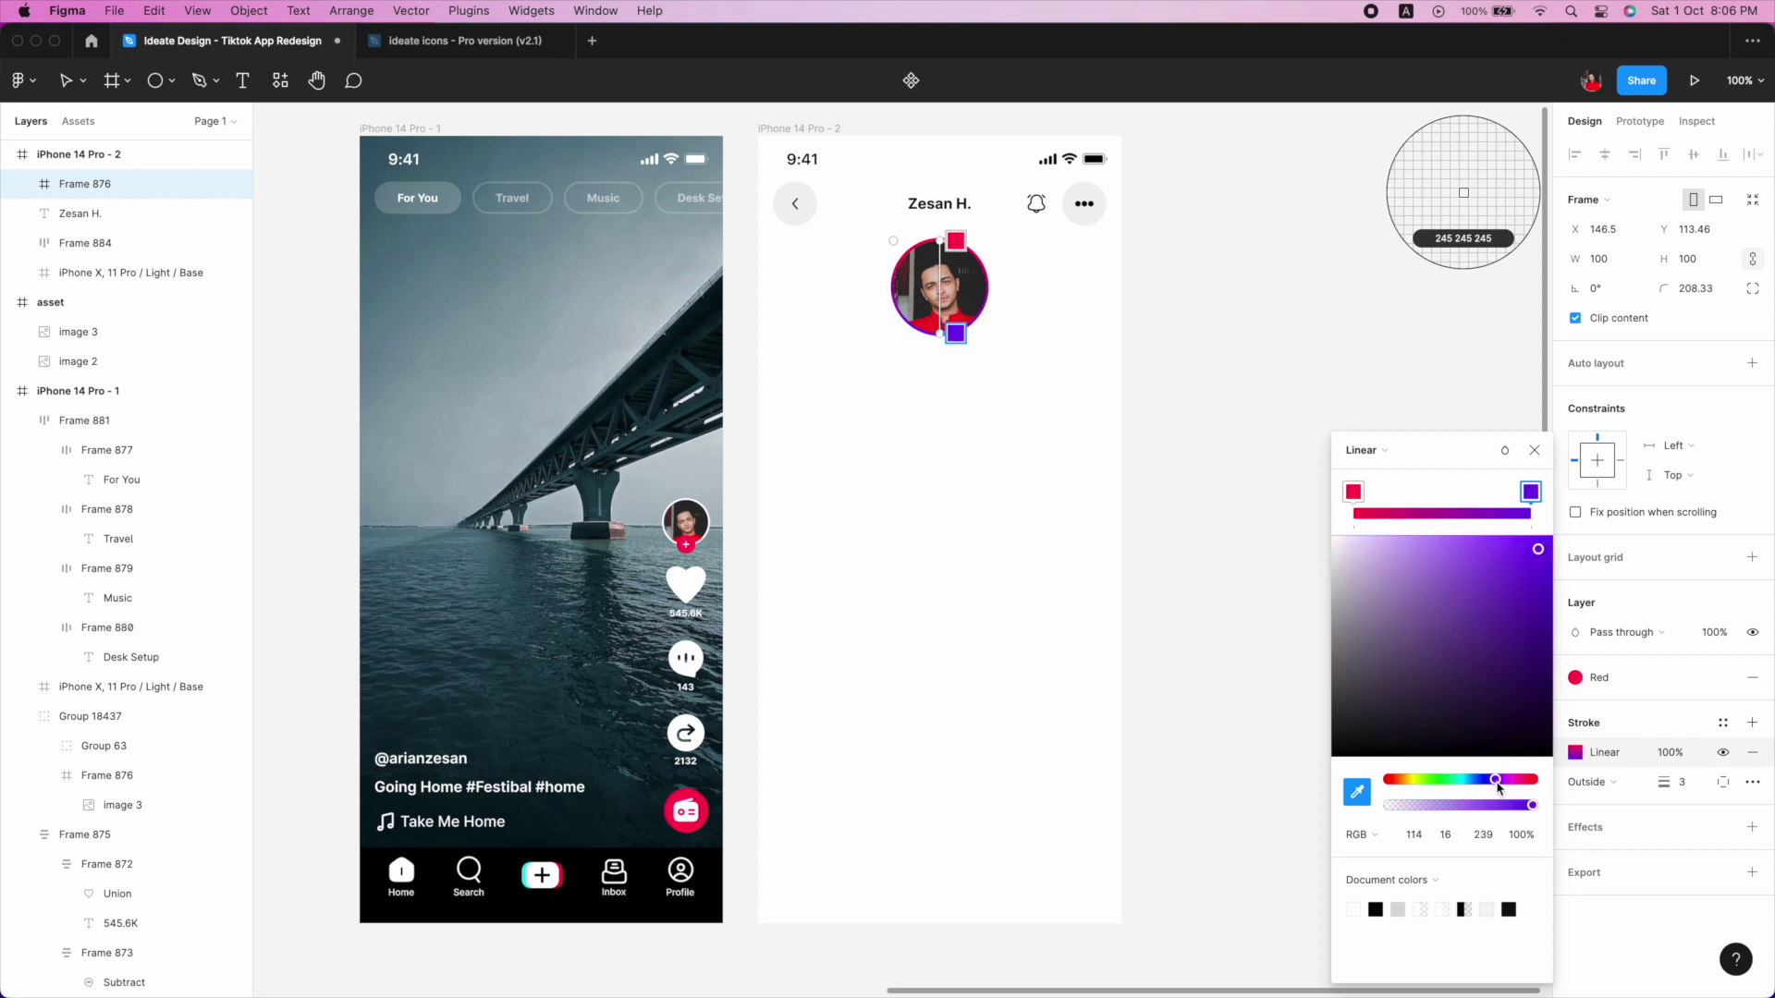
click(1351, 797)
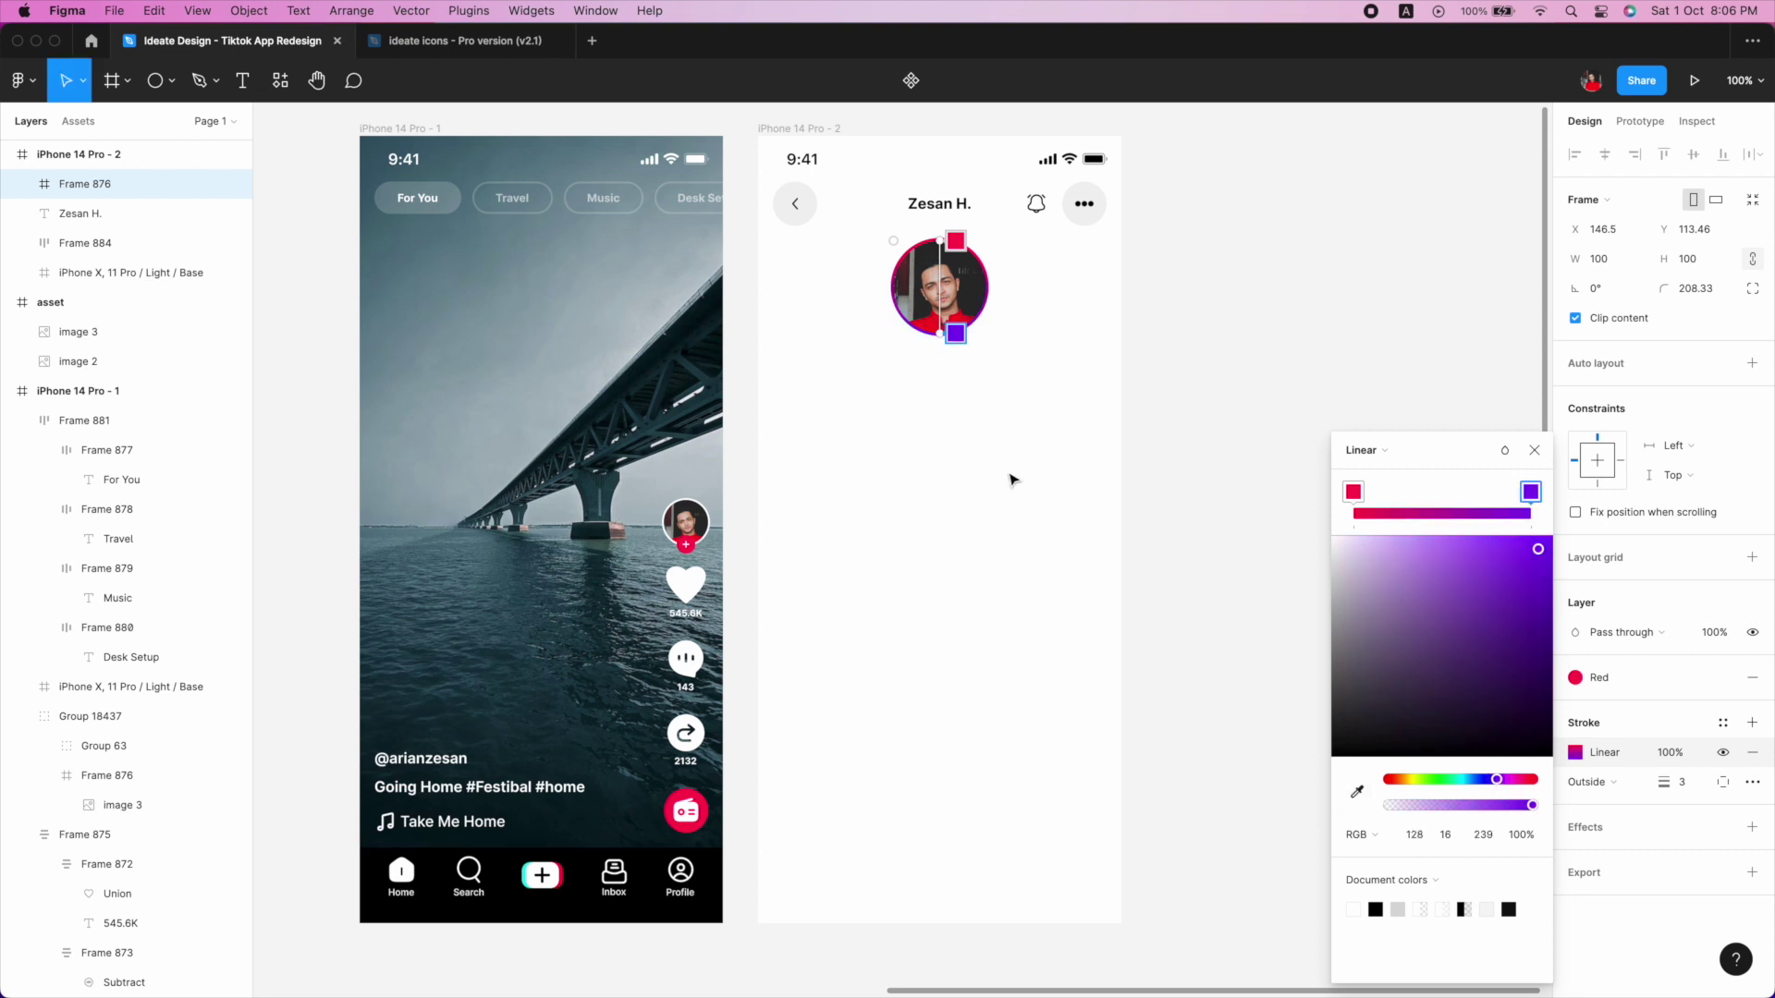
drag(953, 246, 988, 266)
drag(955, 332, 900, 314)
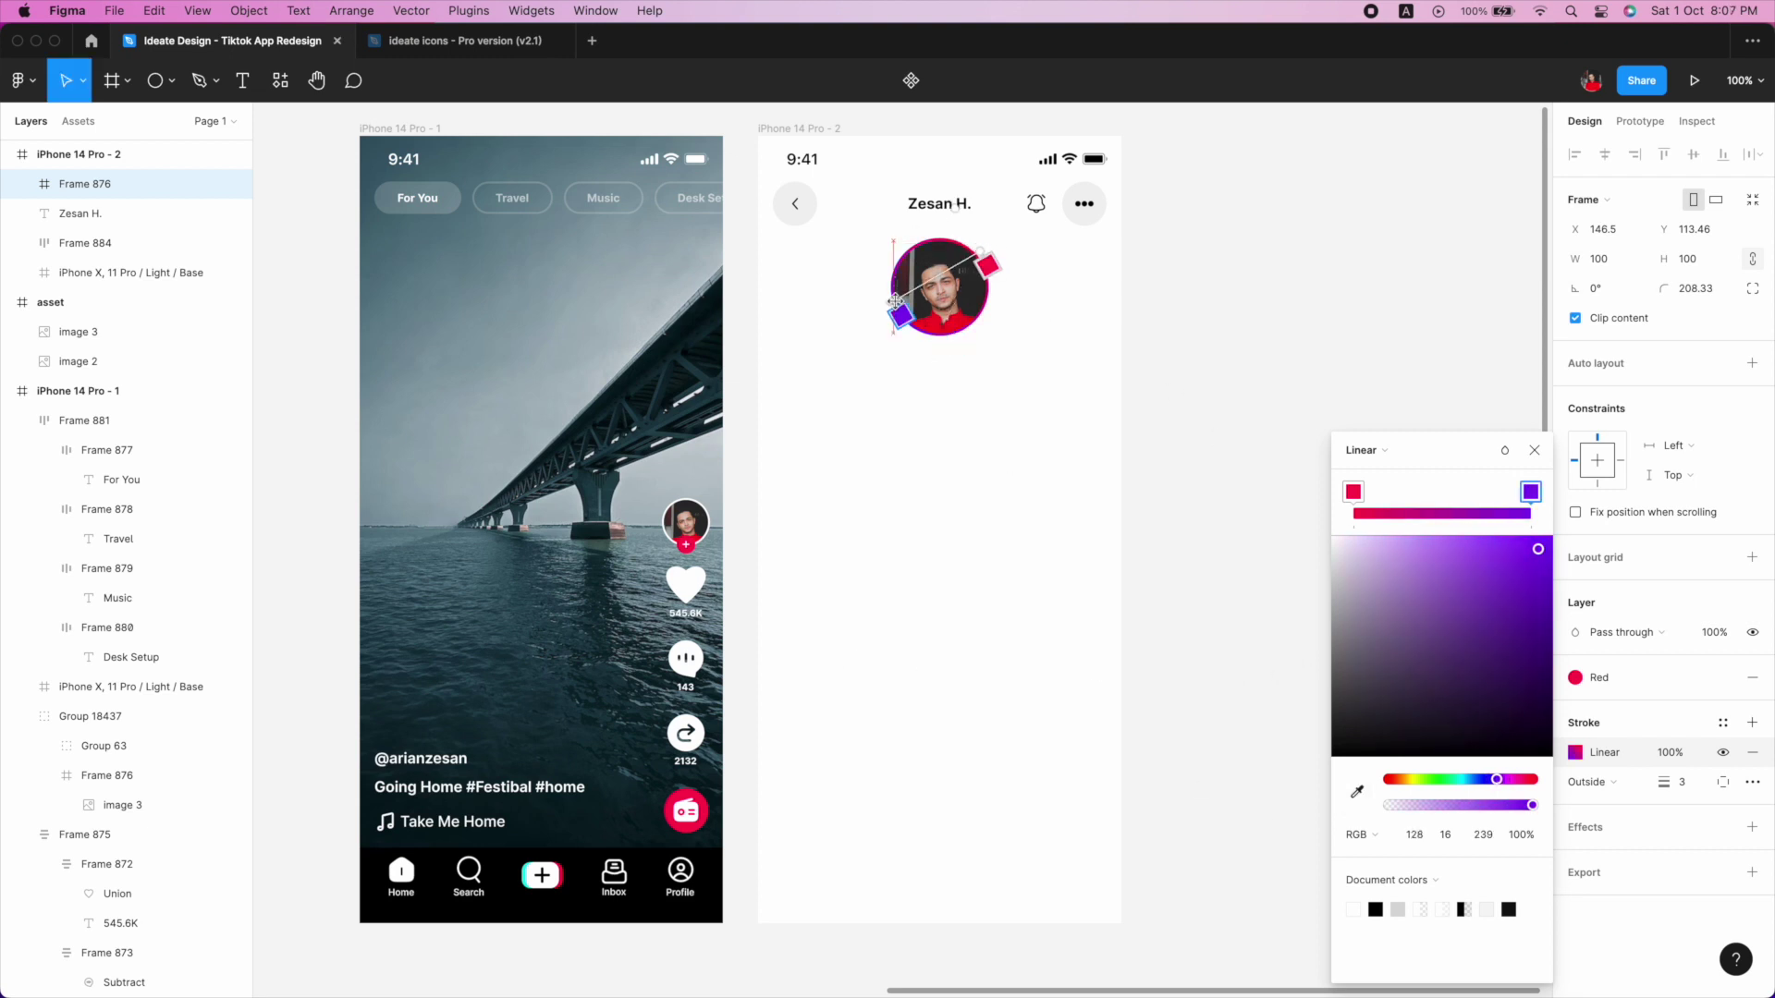
click(1056, 390)
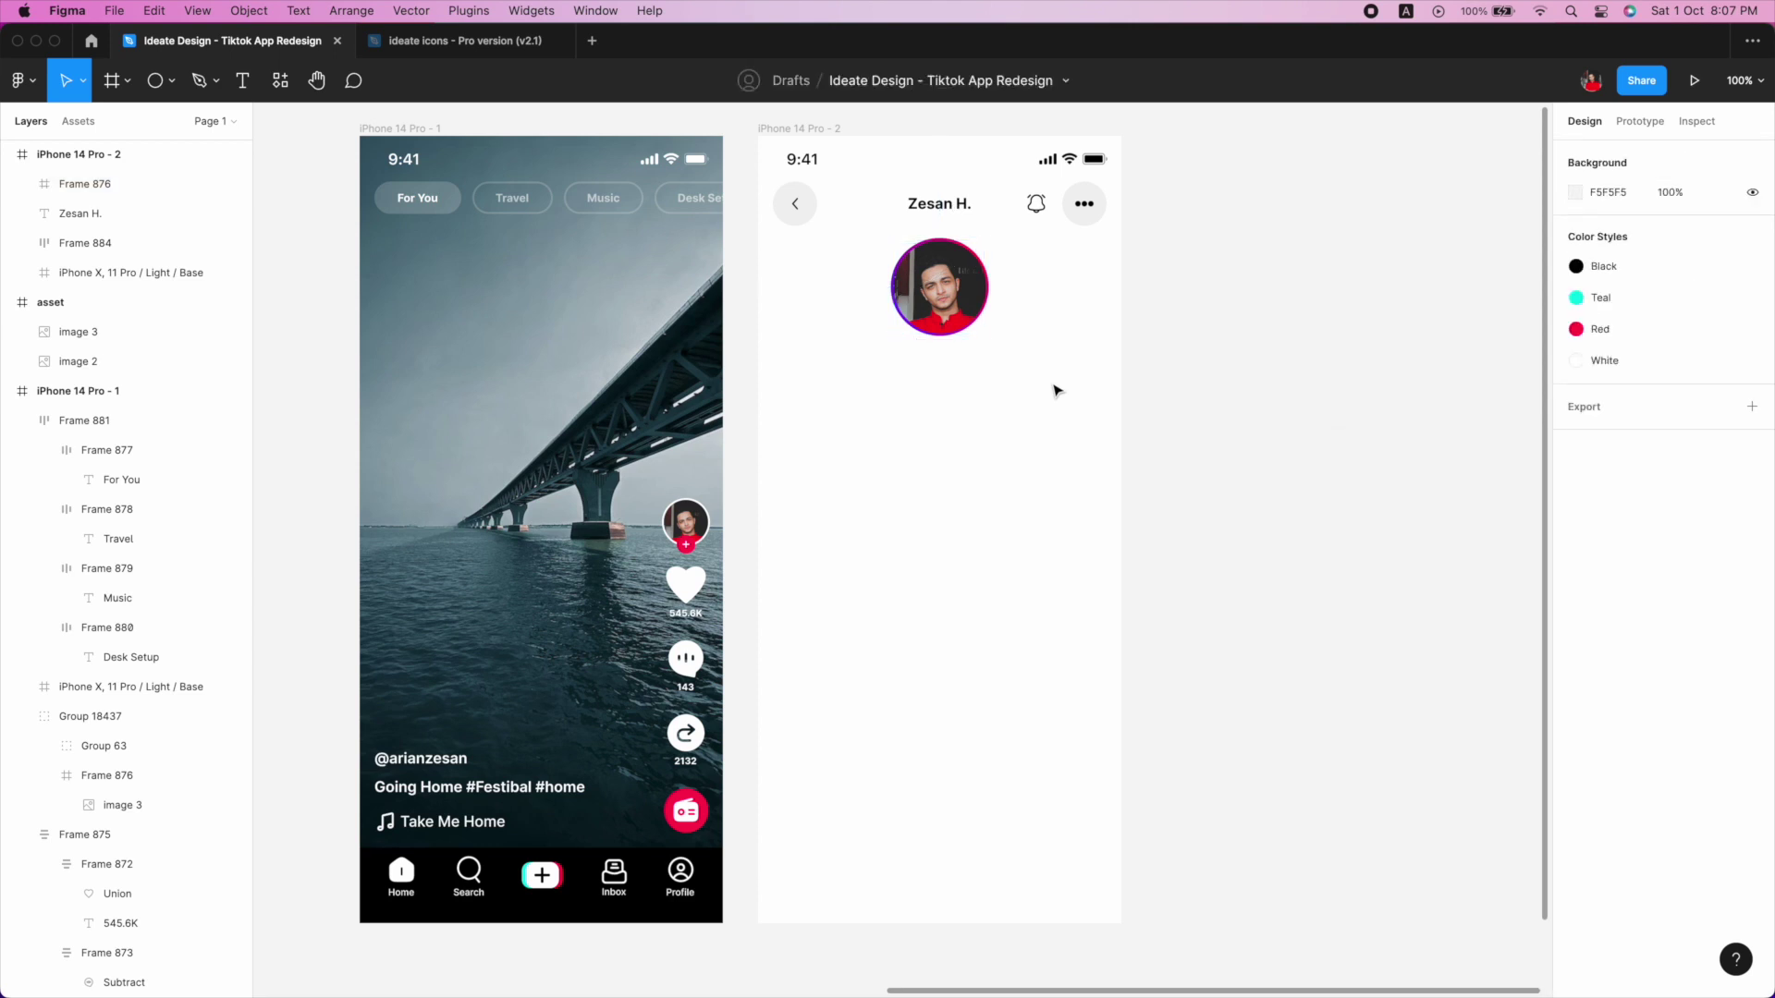
Copy the username handle under the avatar, colour it black, with a 16 px gap
click(425, 767)
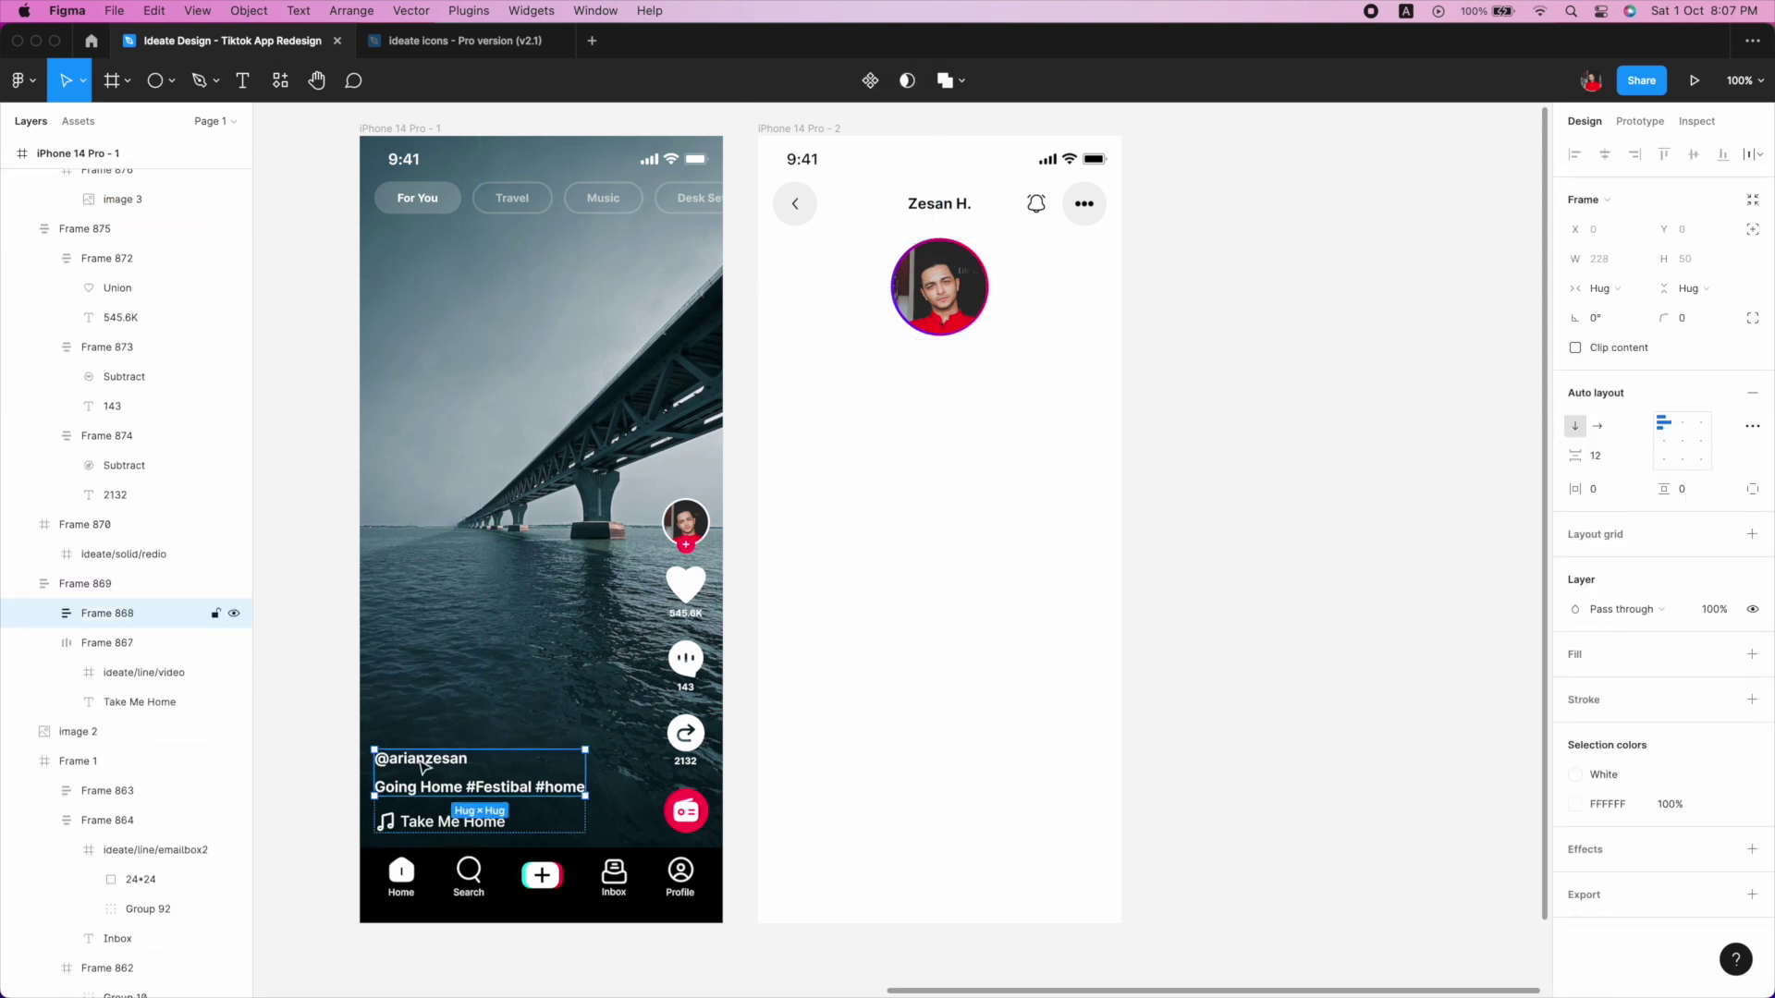
click(424, 765)
drag(423, 765, 943, 377)
click(1725, 729)
click(1614, 835)
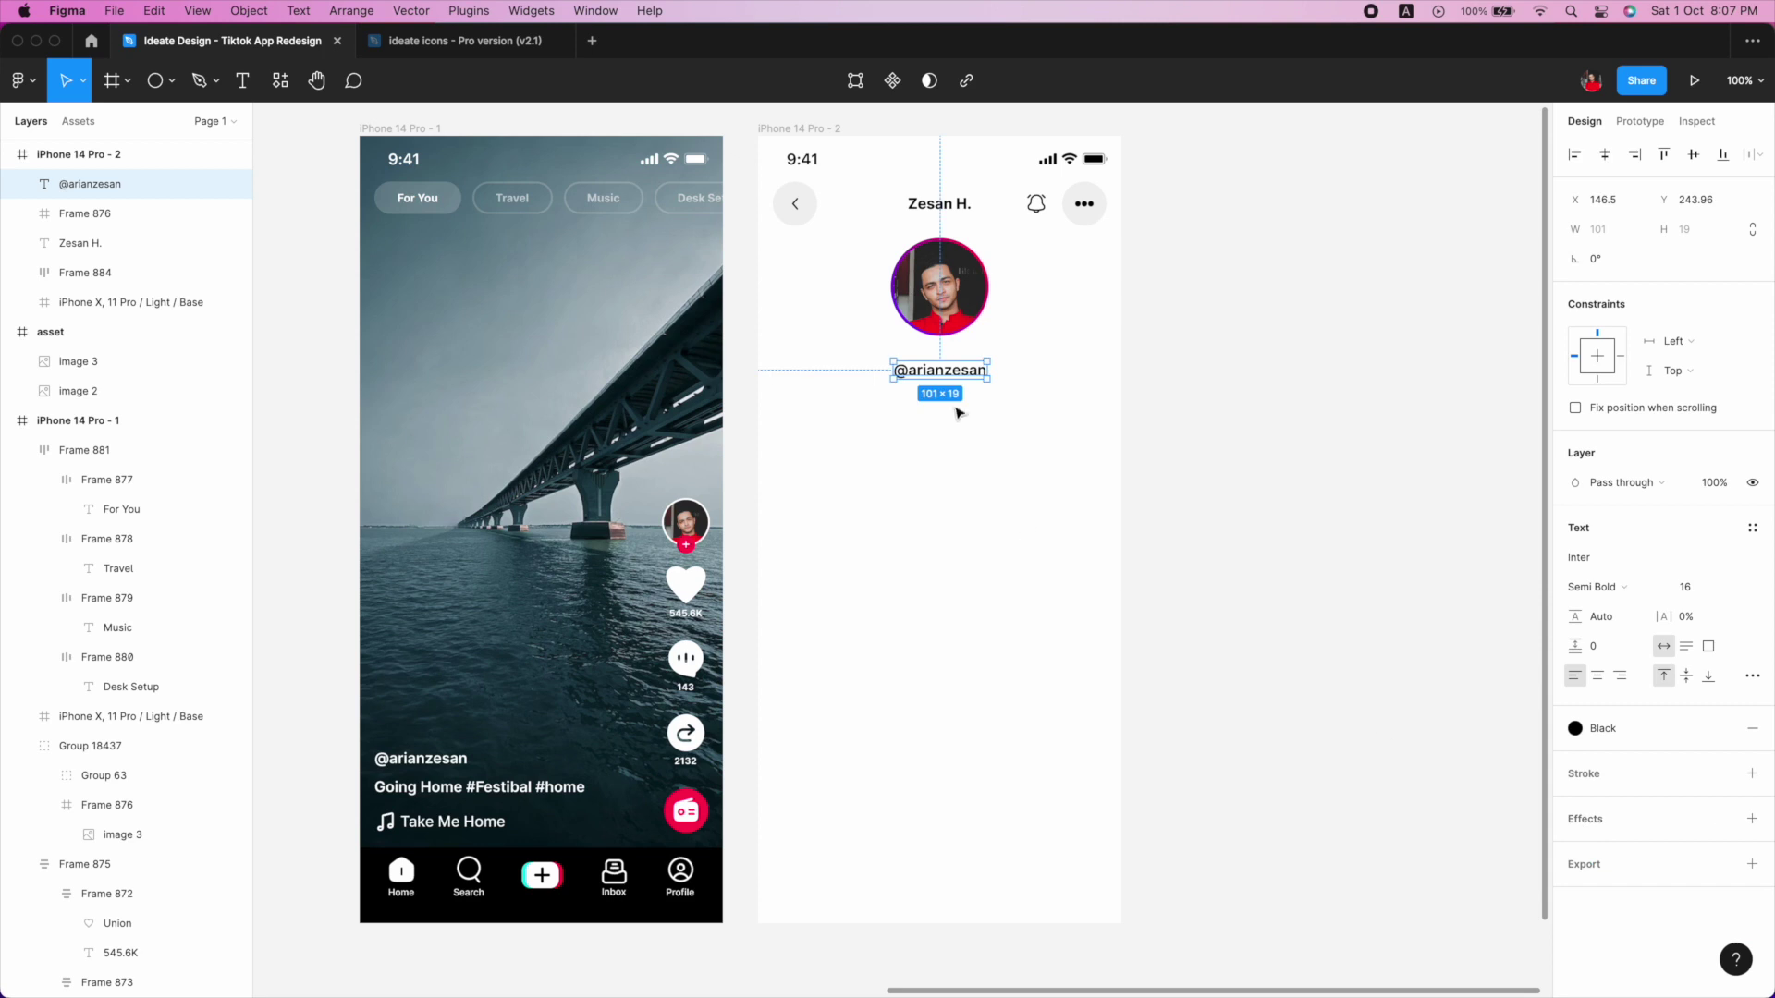
shift+click(957, 333)
click(1594, 318)
text(16)
key(Return)
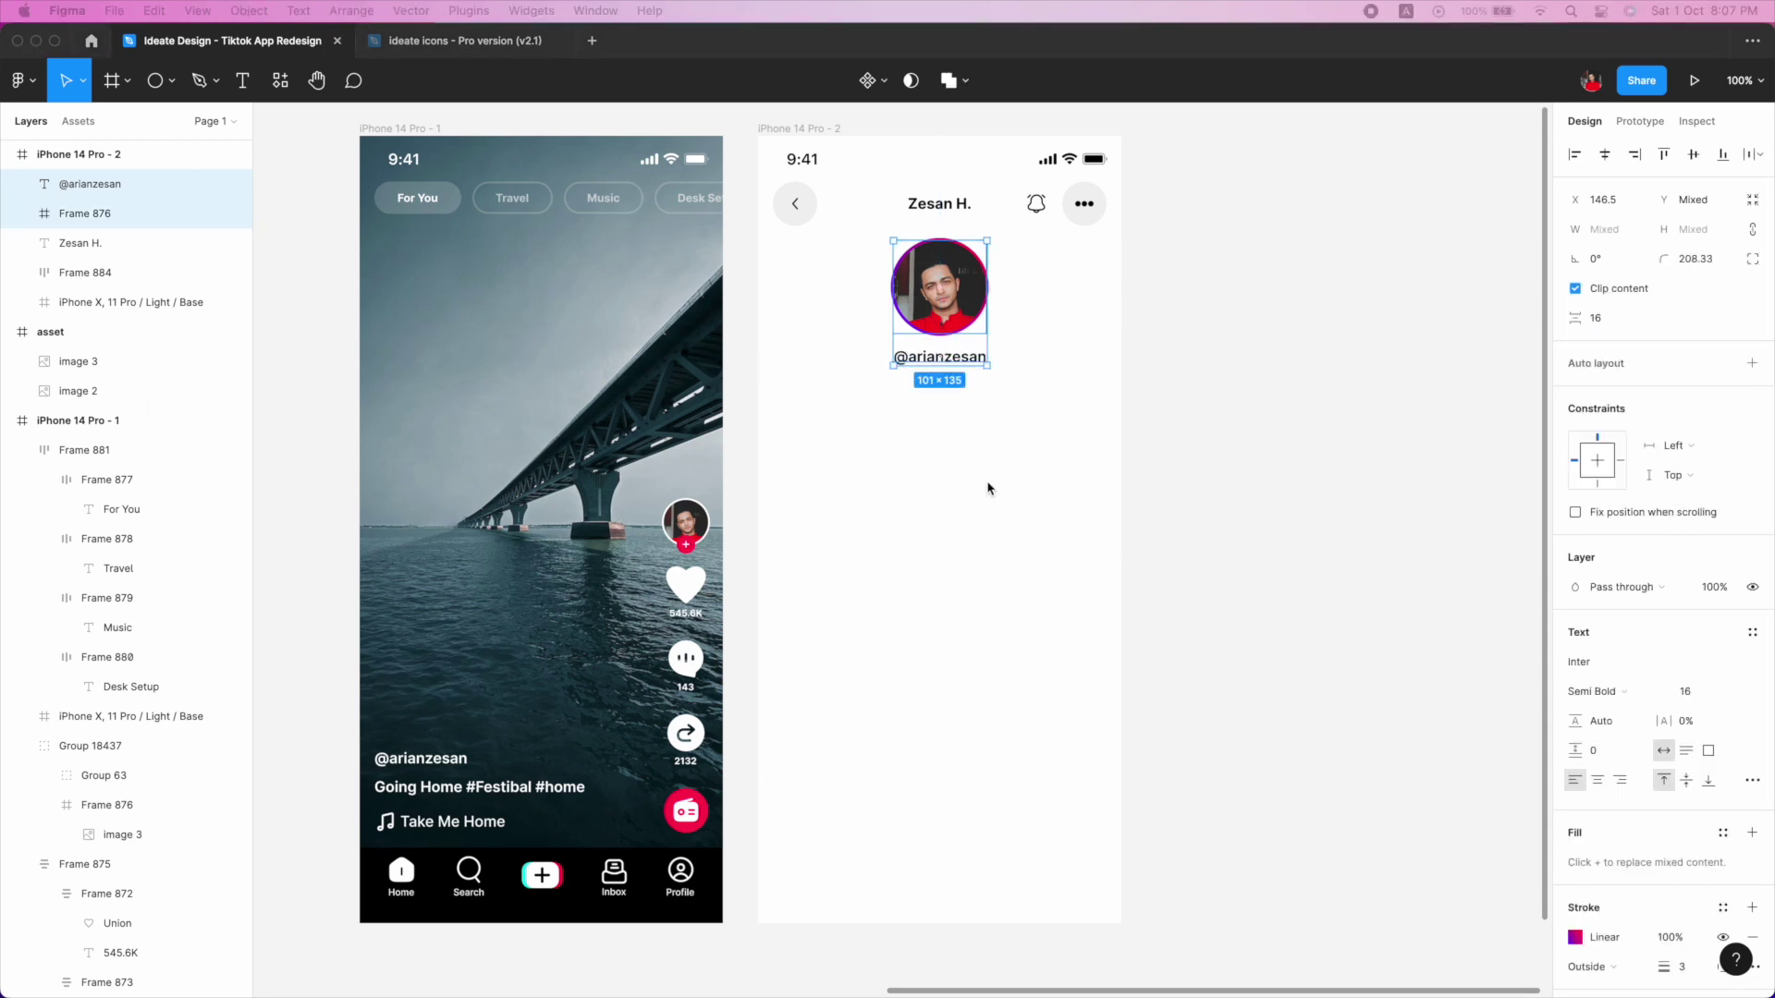
Duplicate the handle into Following, Followers and Likes labels in a row
click(939, 405)
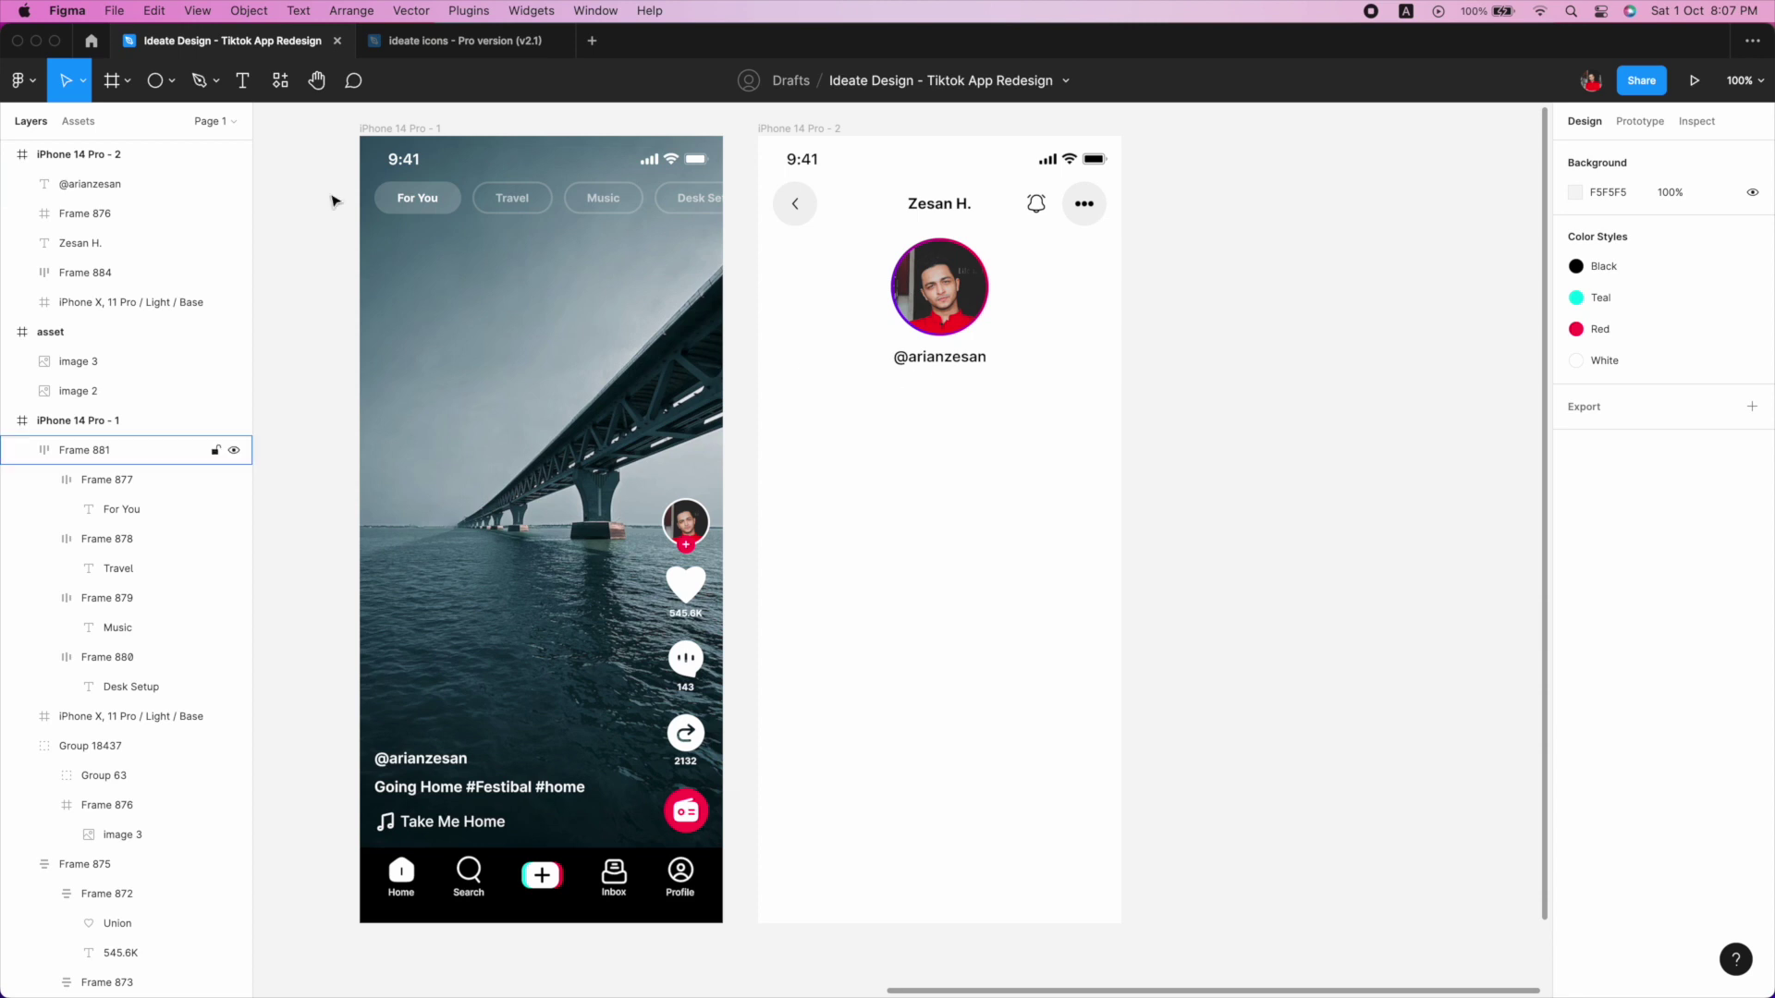
click(967, 361)
drag(936, 368, 814, 446)
key(Return)
text(Fo)
text(g)
key(Escape)
drag(800, 434, 915, 435)
key(Return)
text(F)
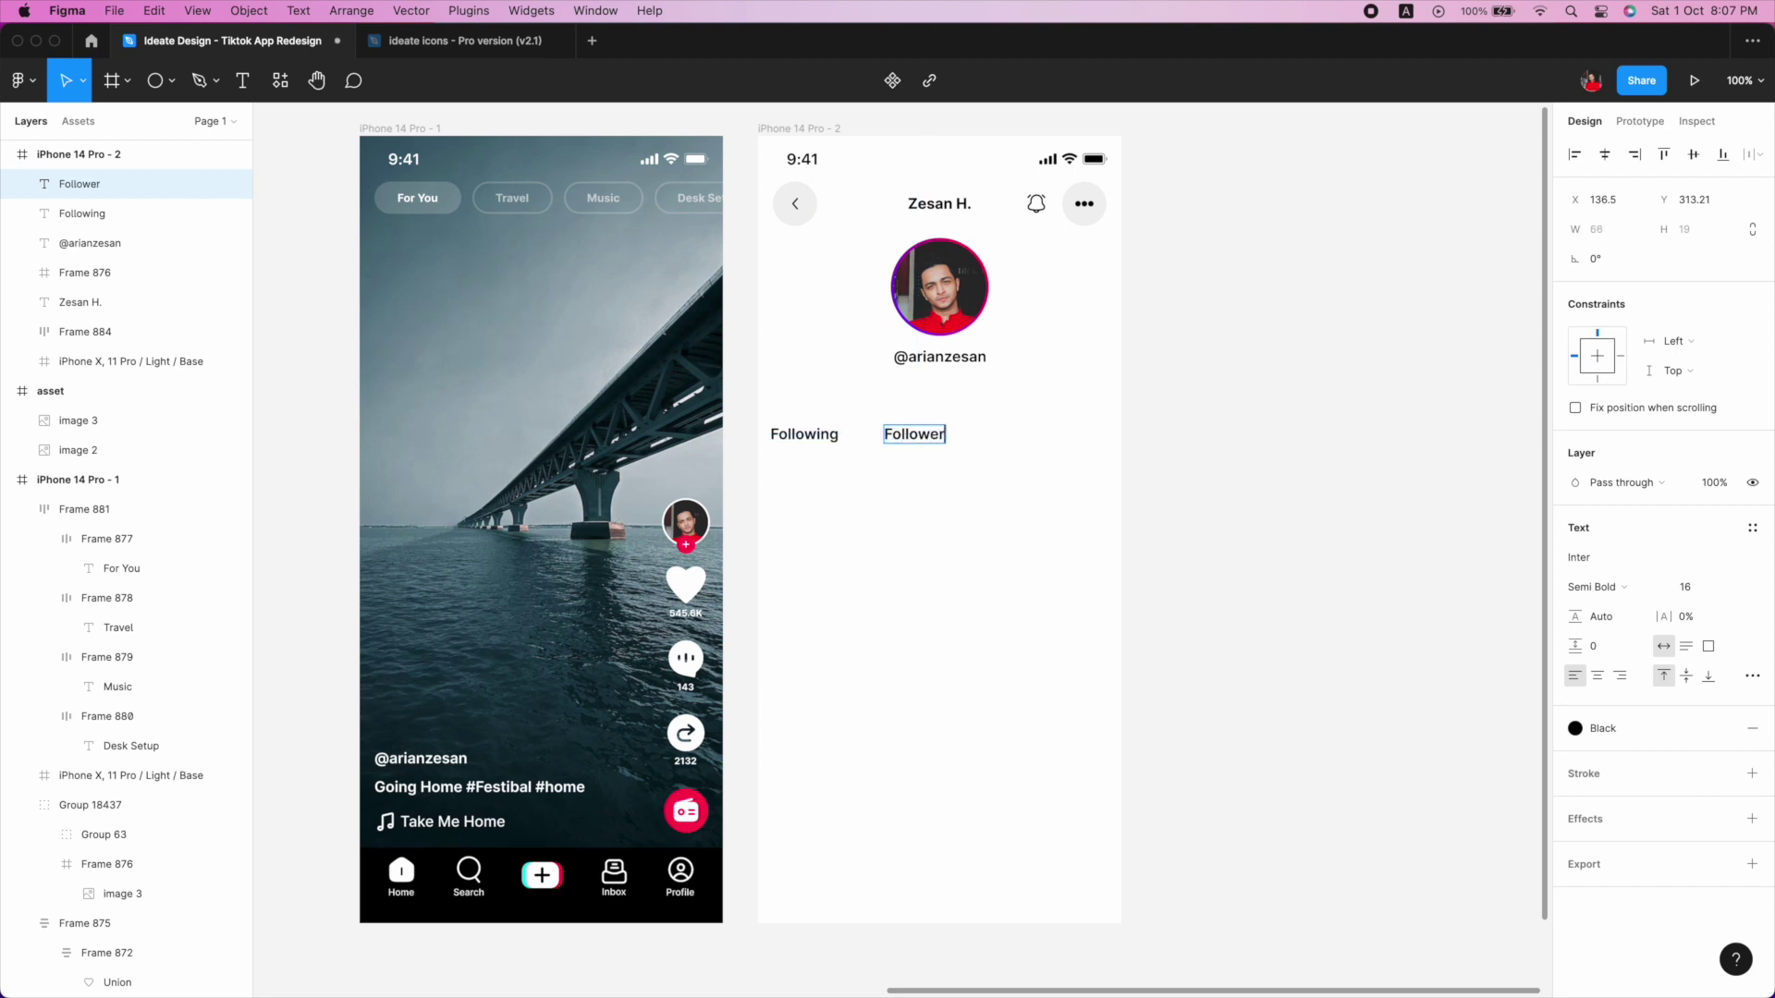
drag(924, 434, 1018, 435)
key(Return)
text(Likes)
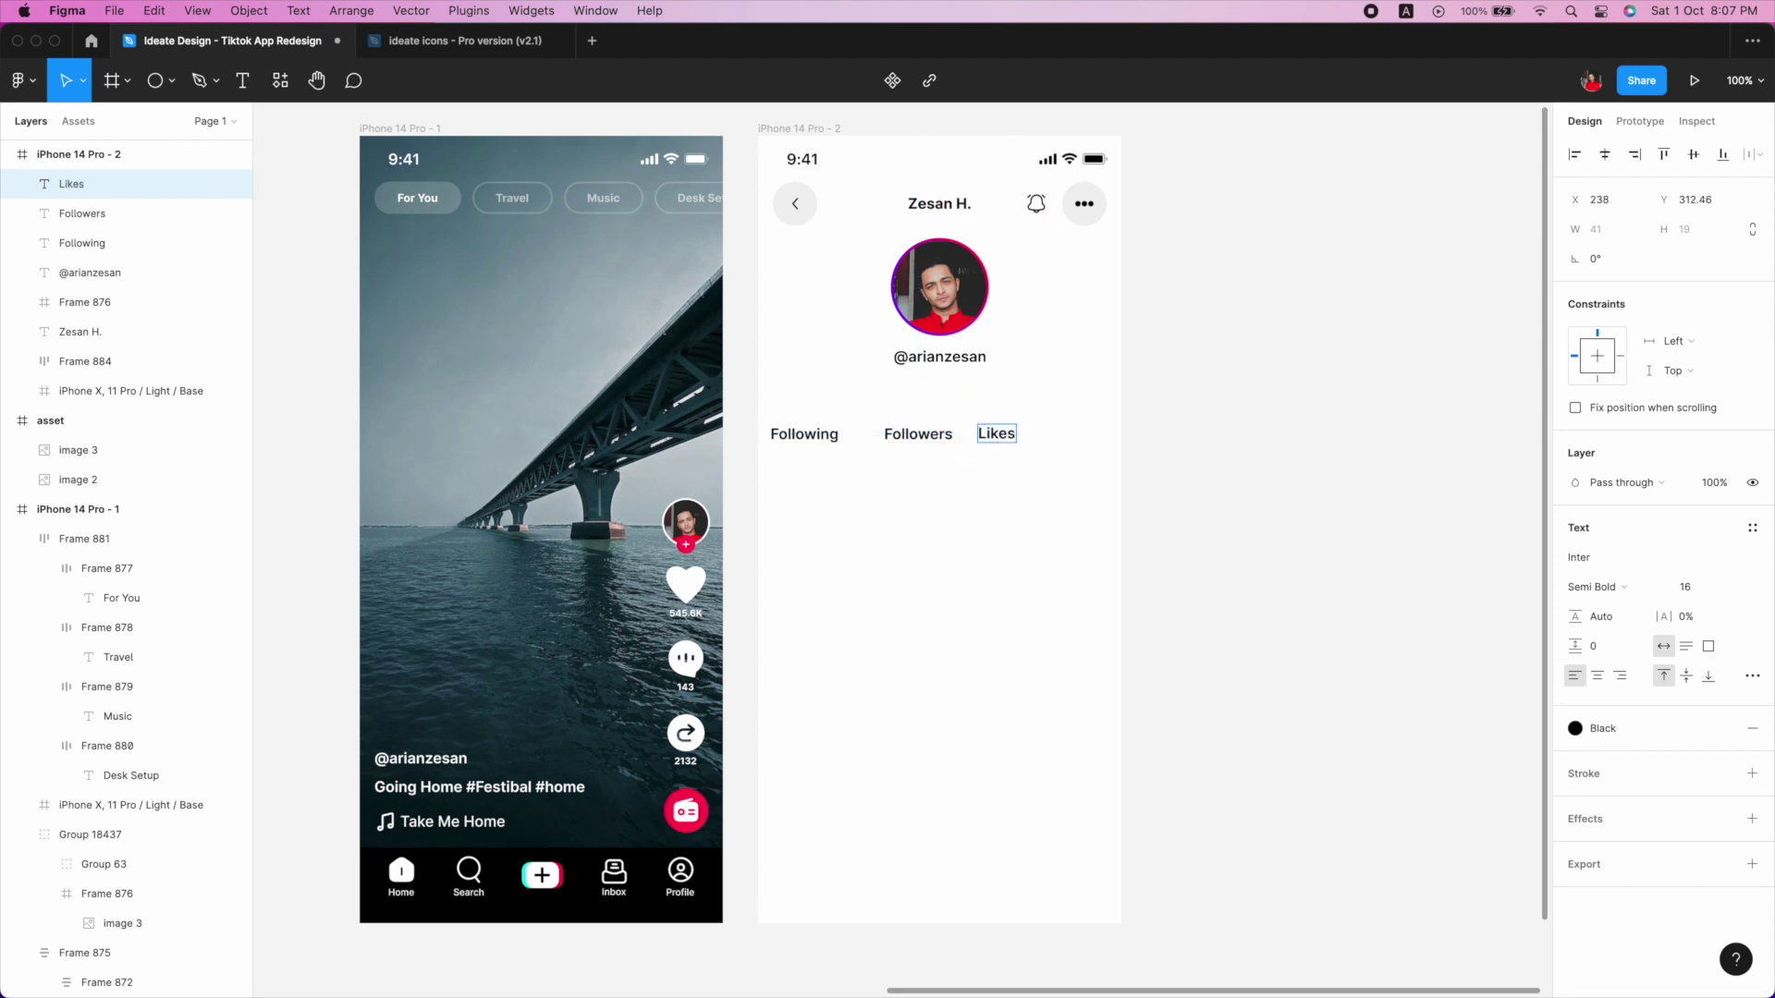
key(Escape)
Style the three labels as 12 Regular with a 40% opacity fill
drag(814, 450, 988, 443)
click(1725, 588)
click(1696, 448)
click(1595, 587)
click(1592, 555)
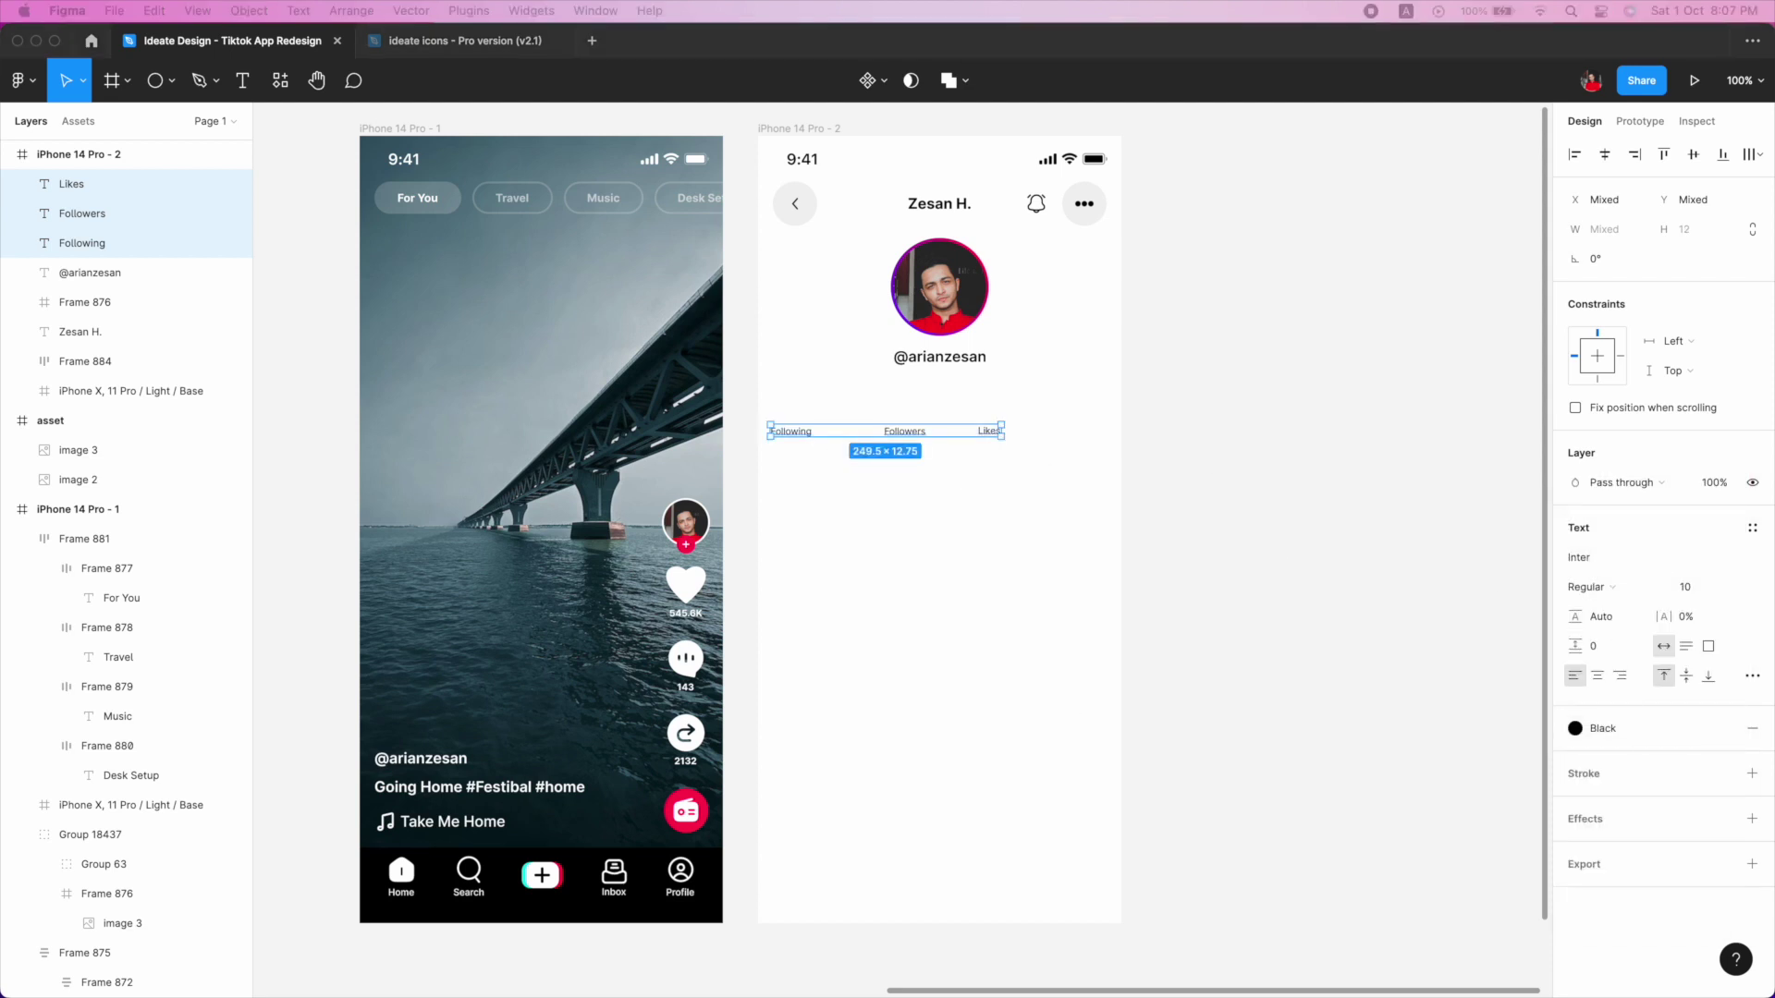
click(1725, 588)
click(1696, 631)
click(1724, 728)
click(1667, 758)
text(40)
key(Return)
Move the labels up under the handle and place a new text above Following
drag(795, 440, 846, 430)
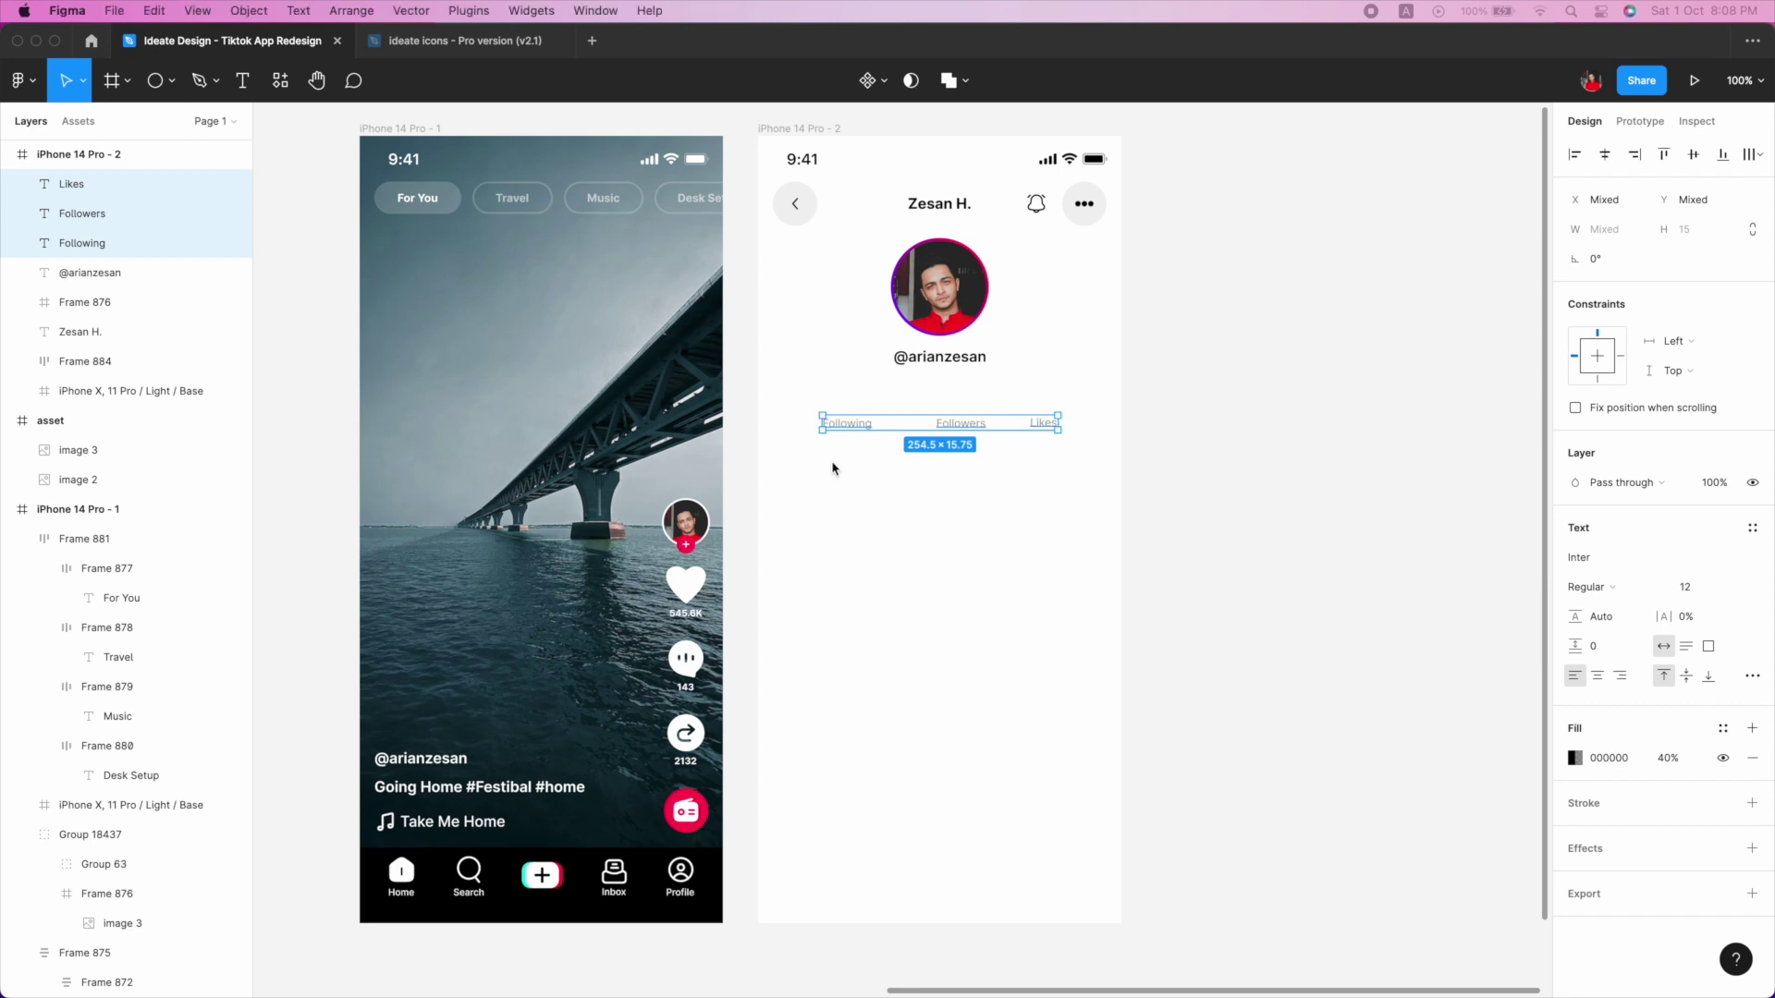
key(t)
click(824, 390)
Make the 12 count above Following size 16, bold, in the Black style
text(12)
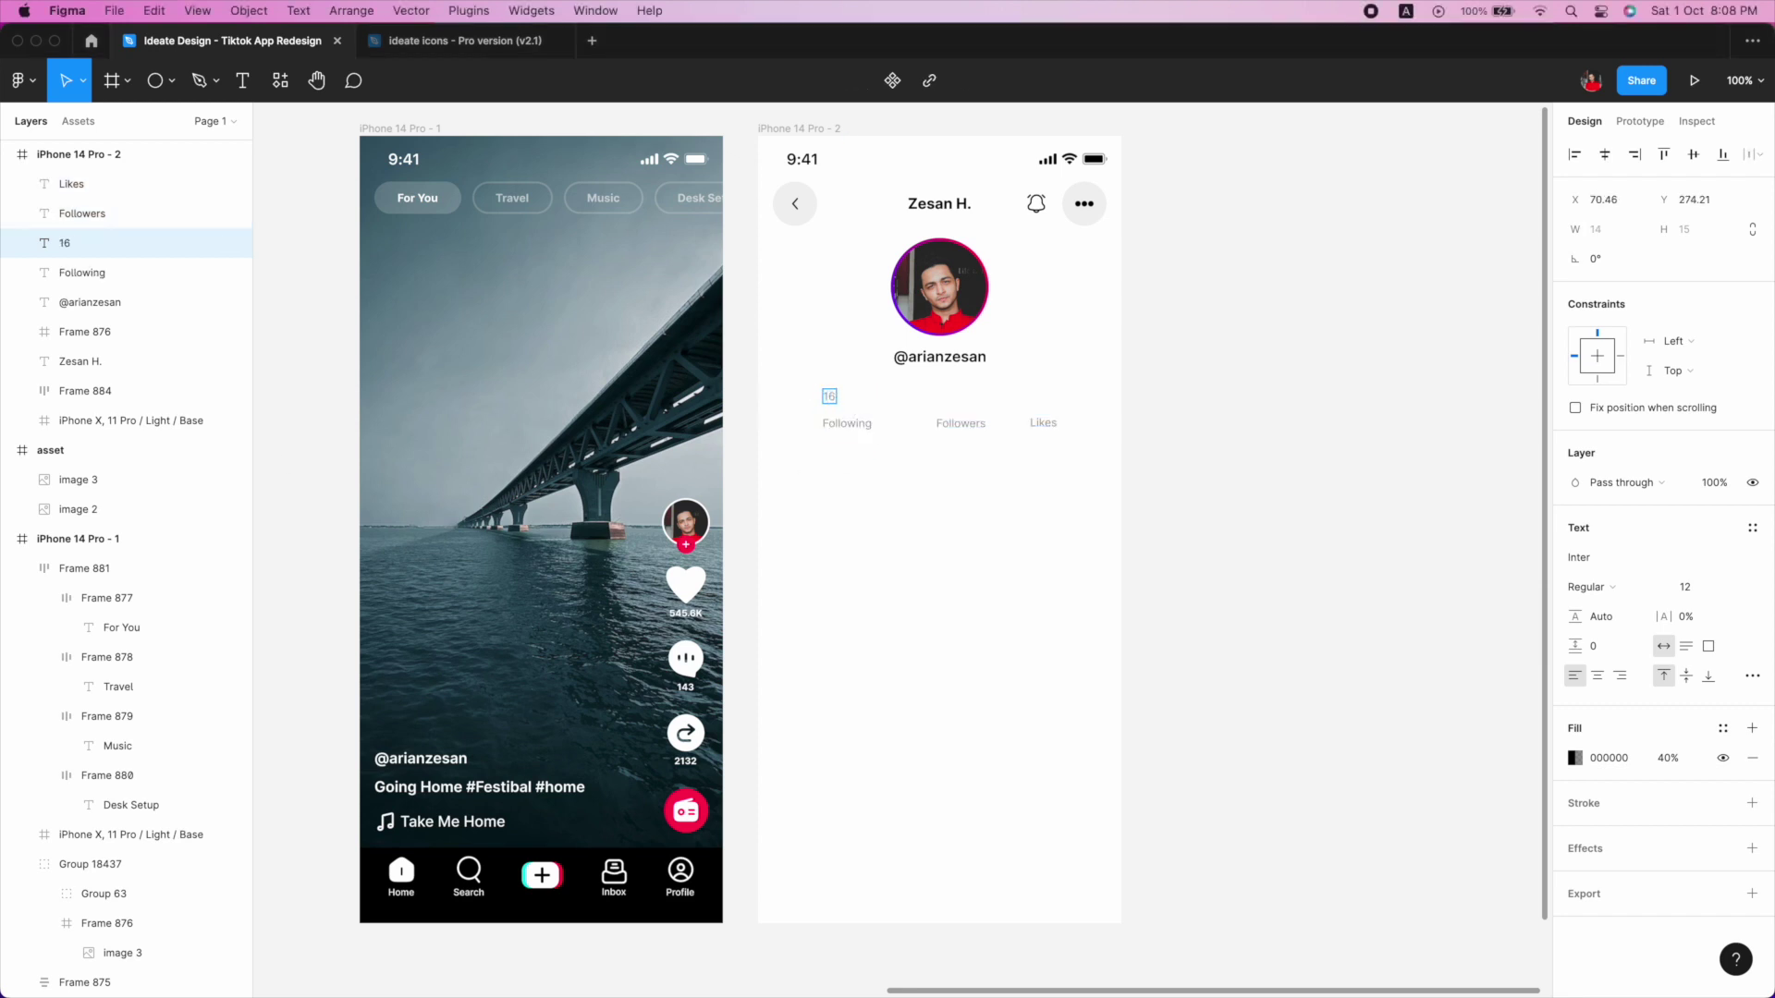
key(Escape)
click(1745, 589)
click(1701, 653)
click(1588, 587)
click(1636, 651)
click(1723, 729)
click(1613, 837)
Duplicate the count above Followers and Likes as 1.9M and 51.1M
drag(831, 398, 1042, 403)
double_click(958, 404)
text(1.9M)
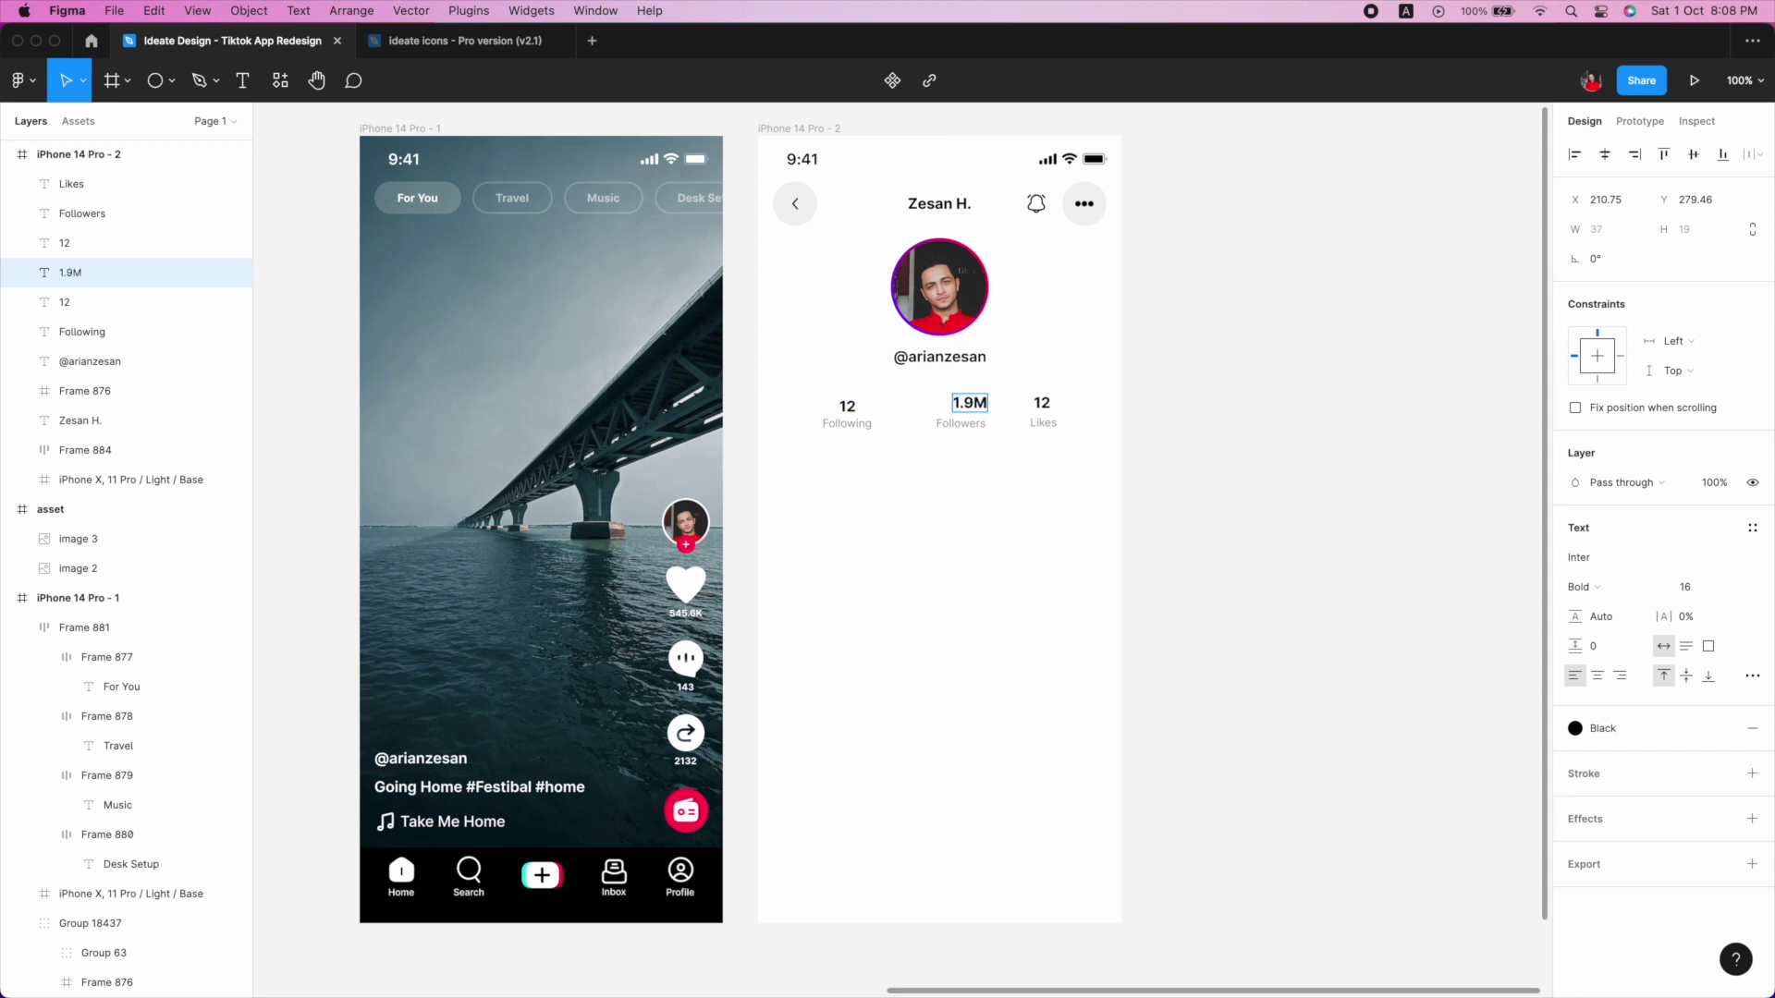
click(1041, 402)
double_click(1041, 401)
text(51.1M)
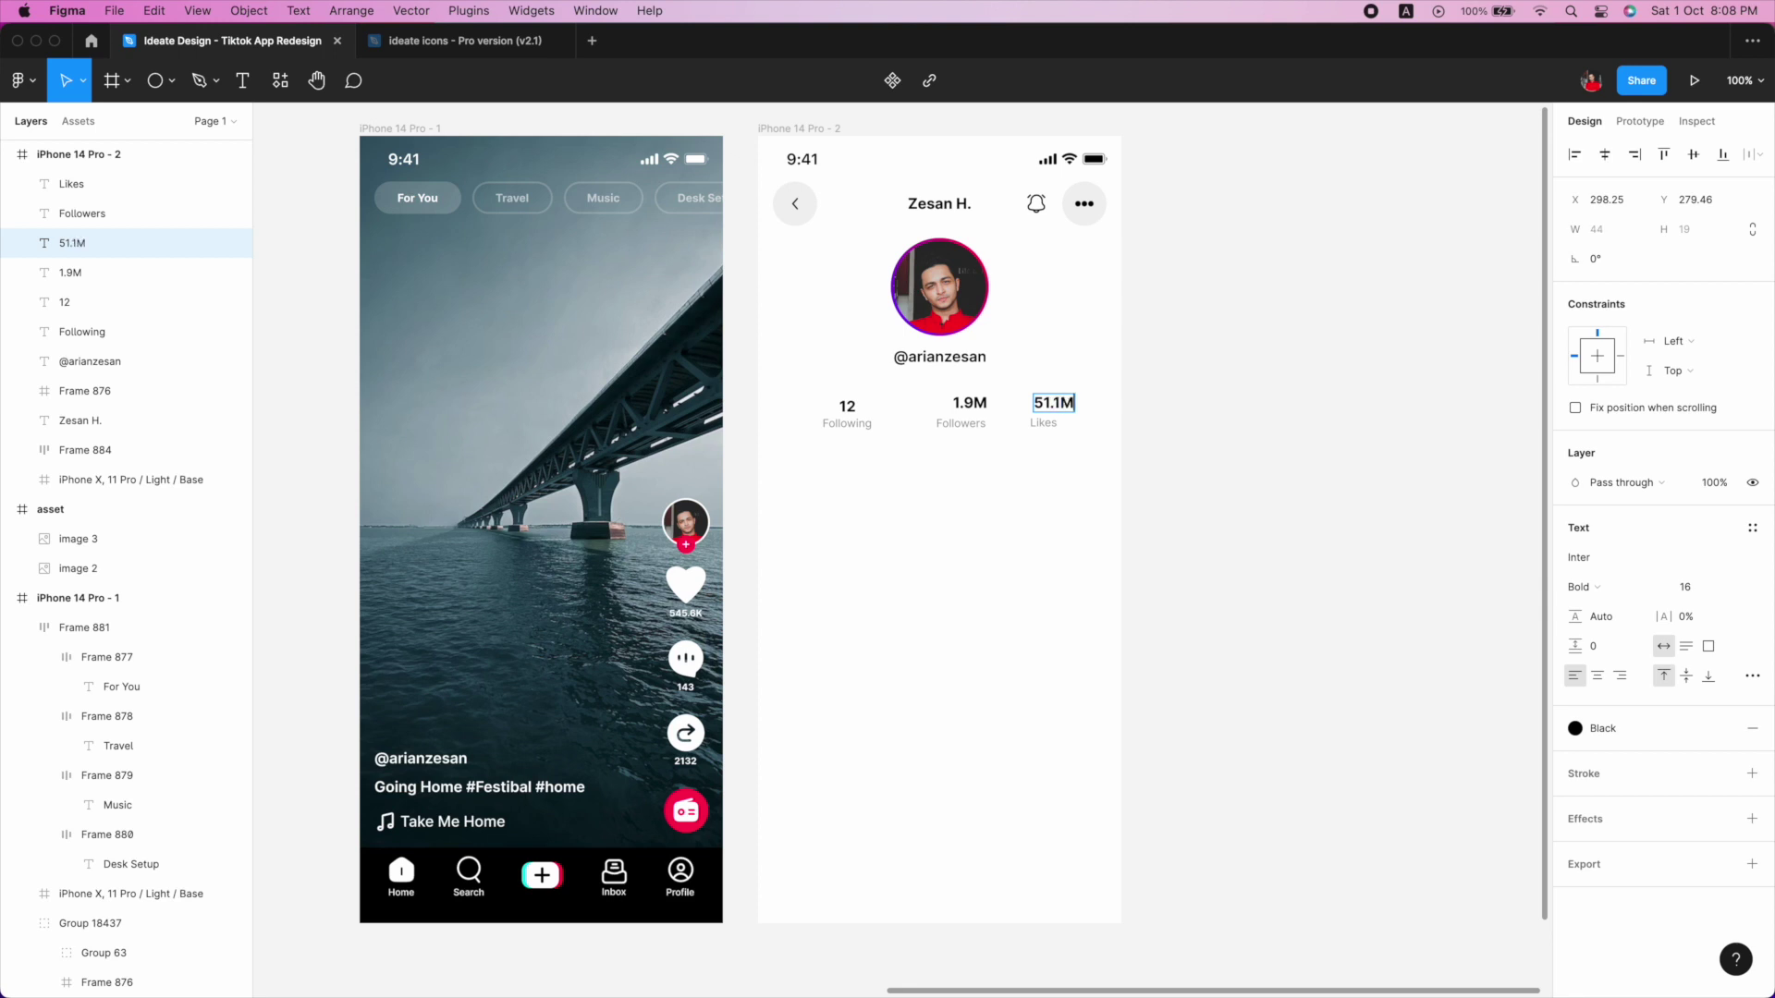
text(1.1M)
key(Escape)
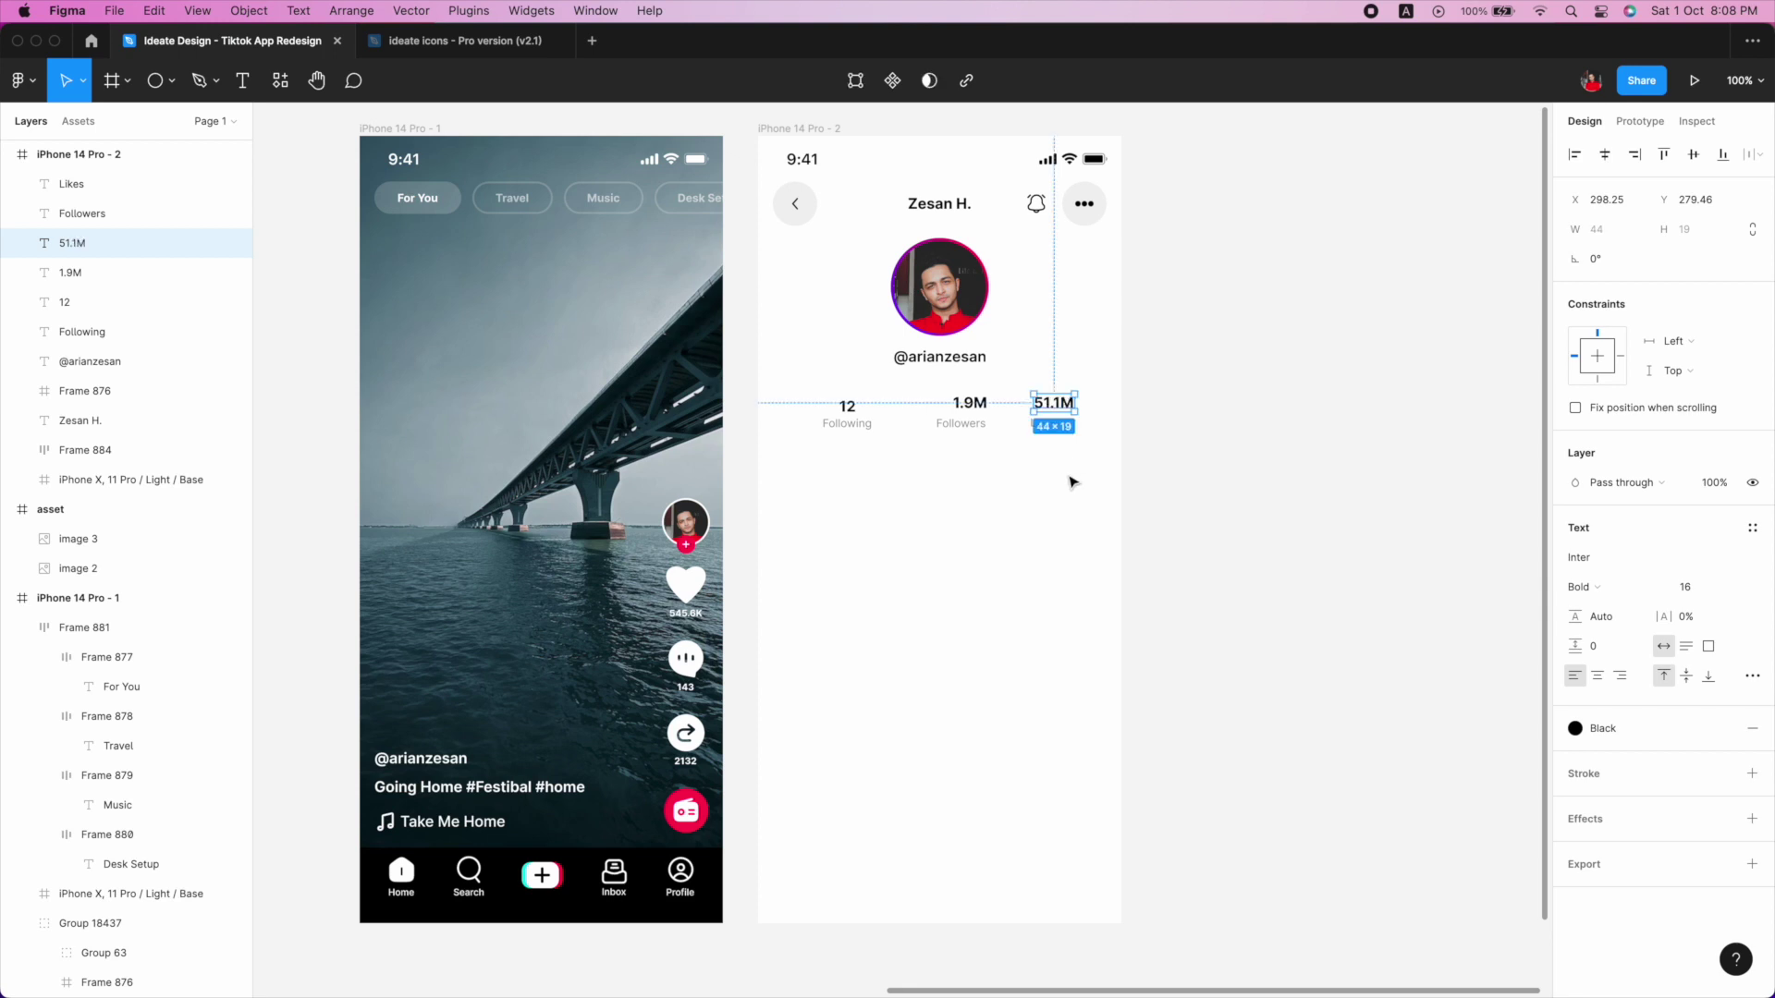
Wrap each number-label pair in auto layout with a 2 px gap
shift+click(1043, 422)
key(shift+a)
drag(958, 449, 929, 393)
key(shift+a)
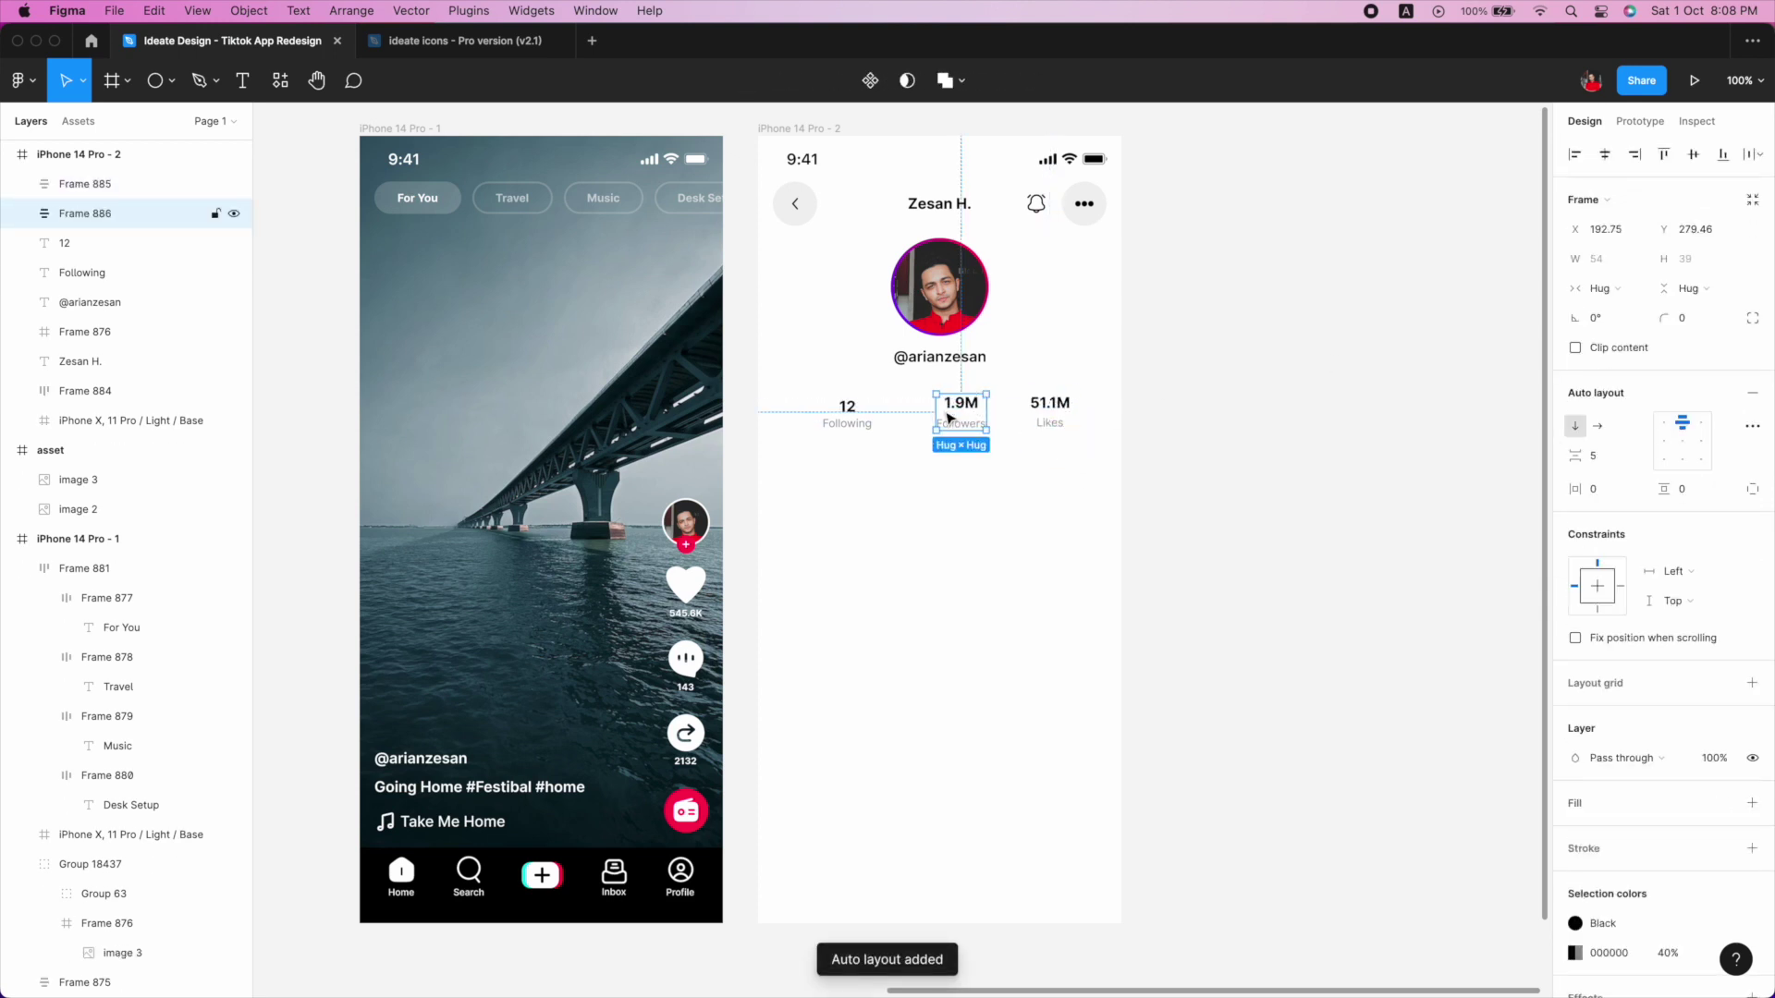
drag(882, 451, 815, 395)
key(shift+a)
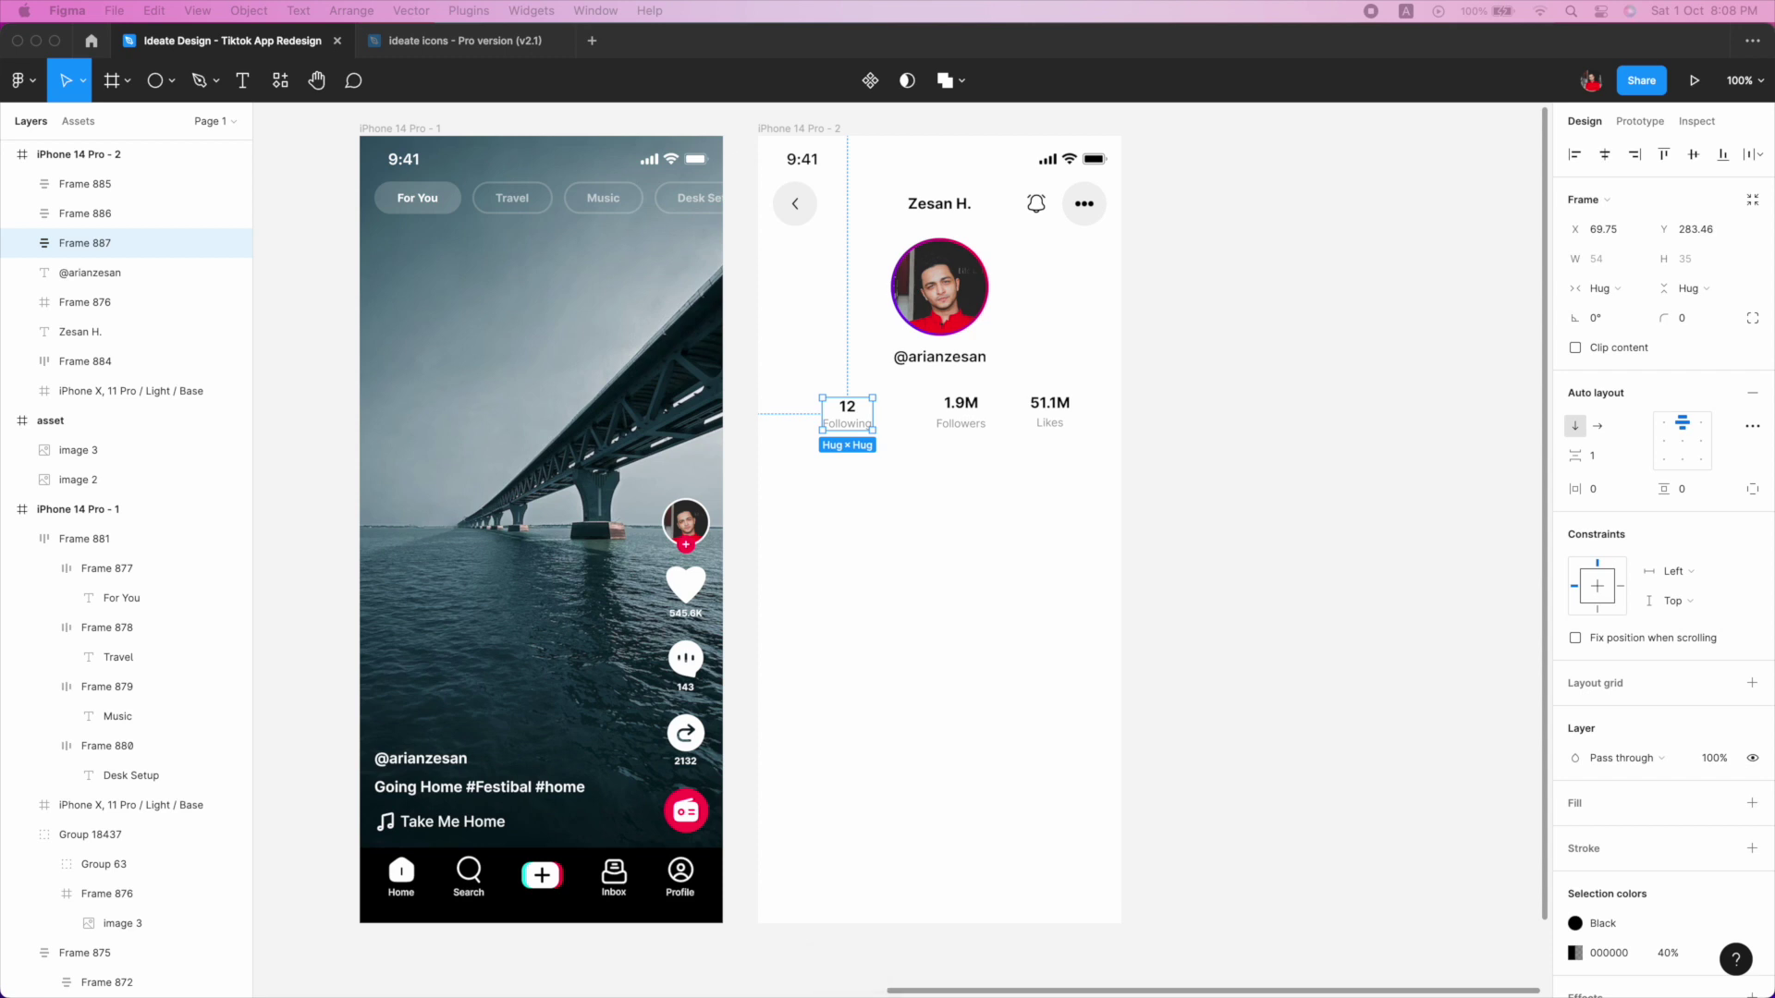
mouse_move(790, 497)
mouse_down()
mouse_move(1650, 466)
mouse_move(1565, 464)
mouse_up()
key(Tab)
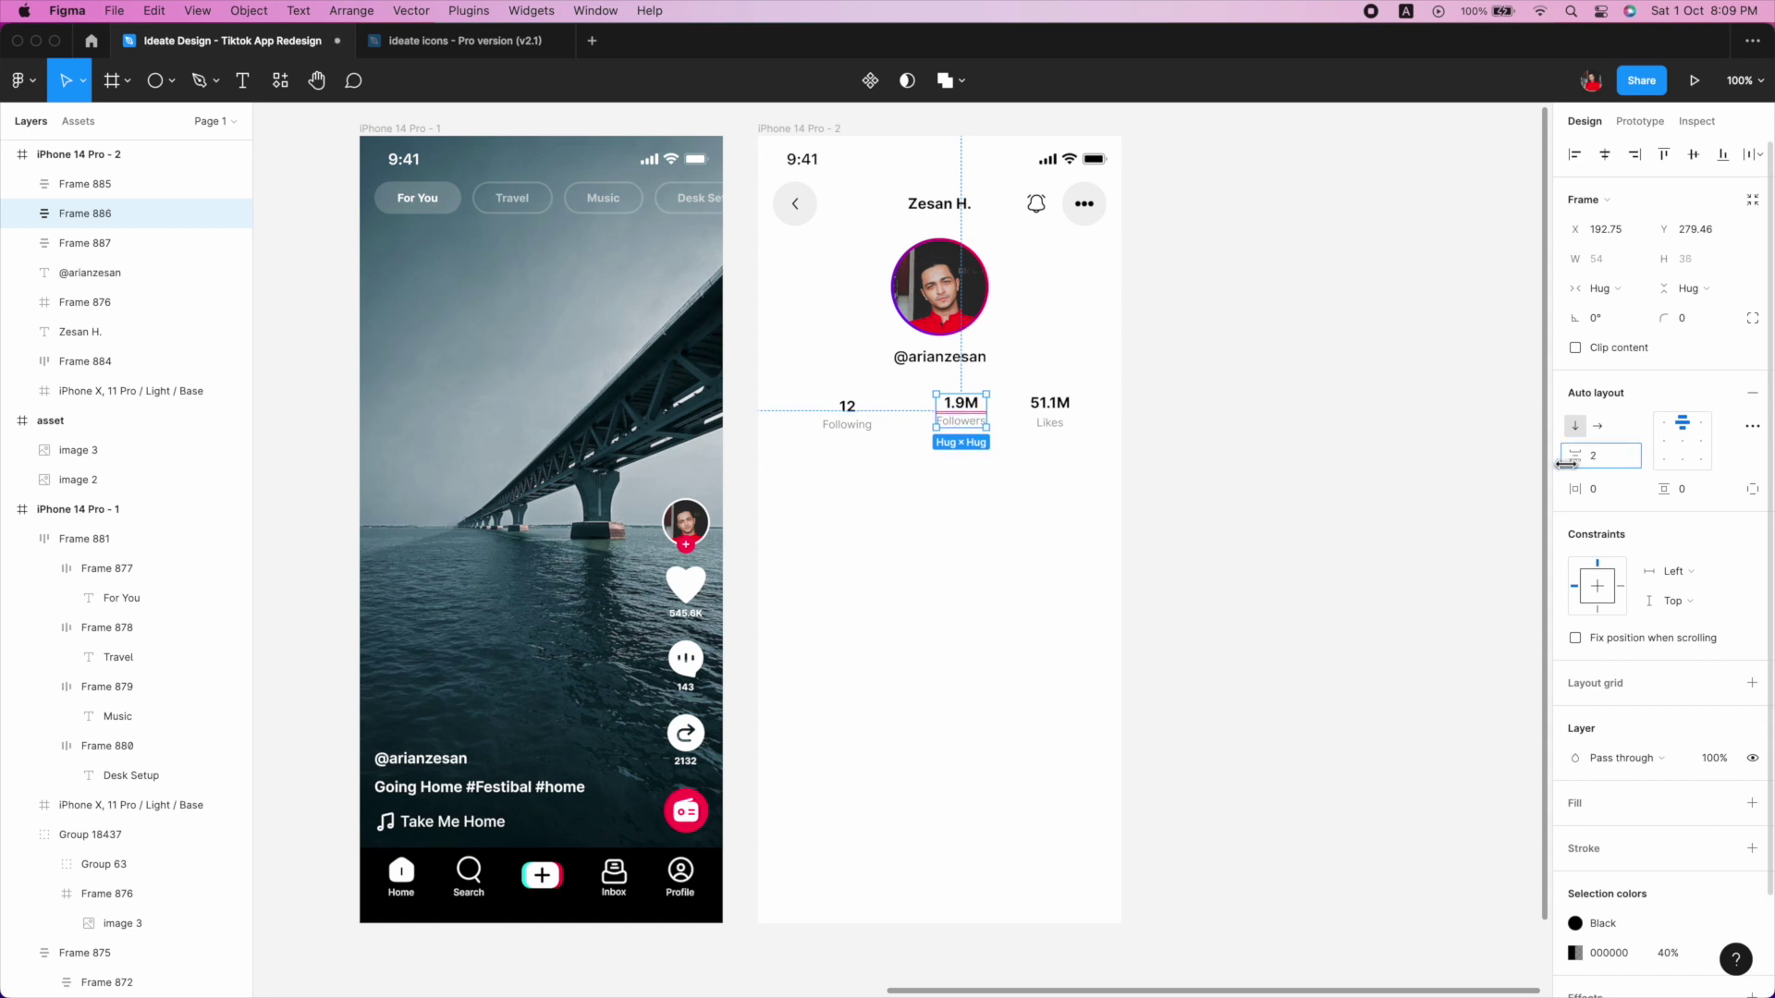
mouse_move(1043, 413)
mouse_down()
mouse_move(789, 461)
mouse_move(1050, 416)
mouse_up()
click(925, 485)
Draw a vertical divider between 12 and 1.9M and copy it between 1.9M and 51.1M
click(199, 81)
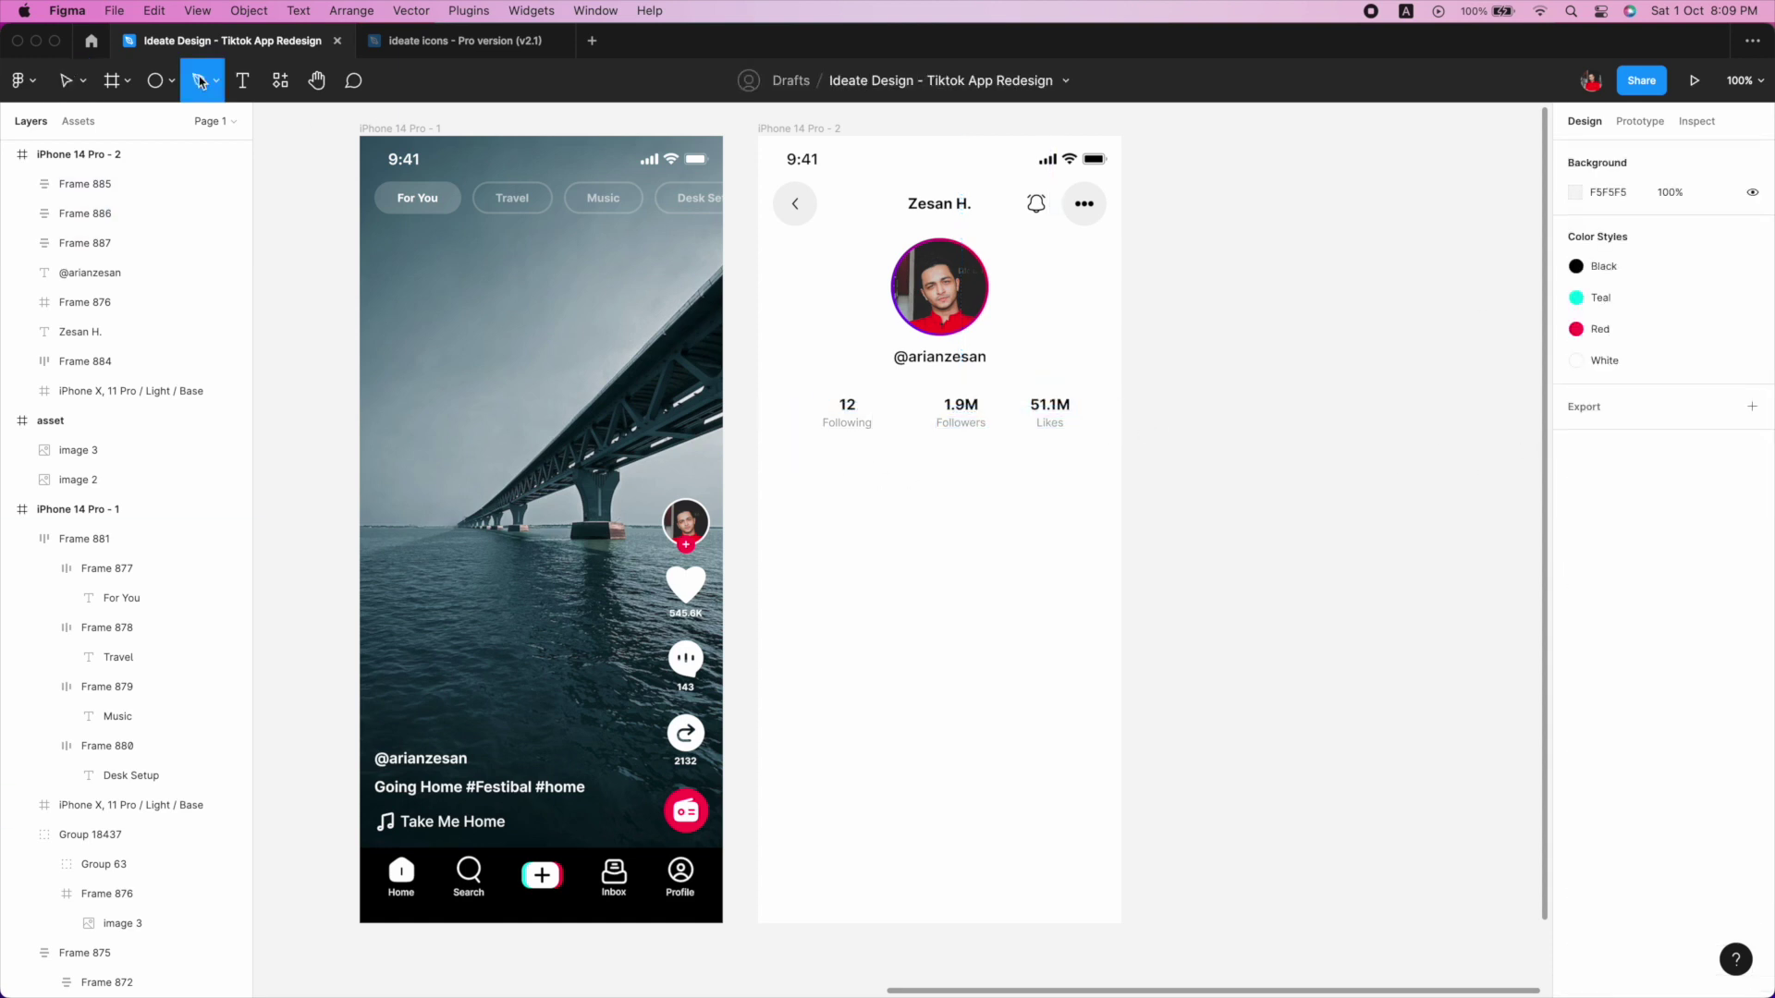
click(902, 402)
key(Escape)
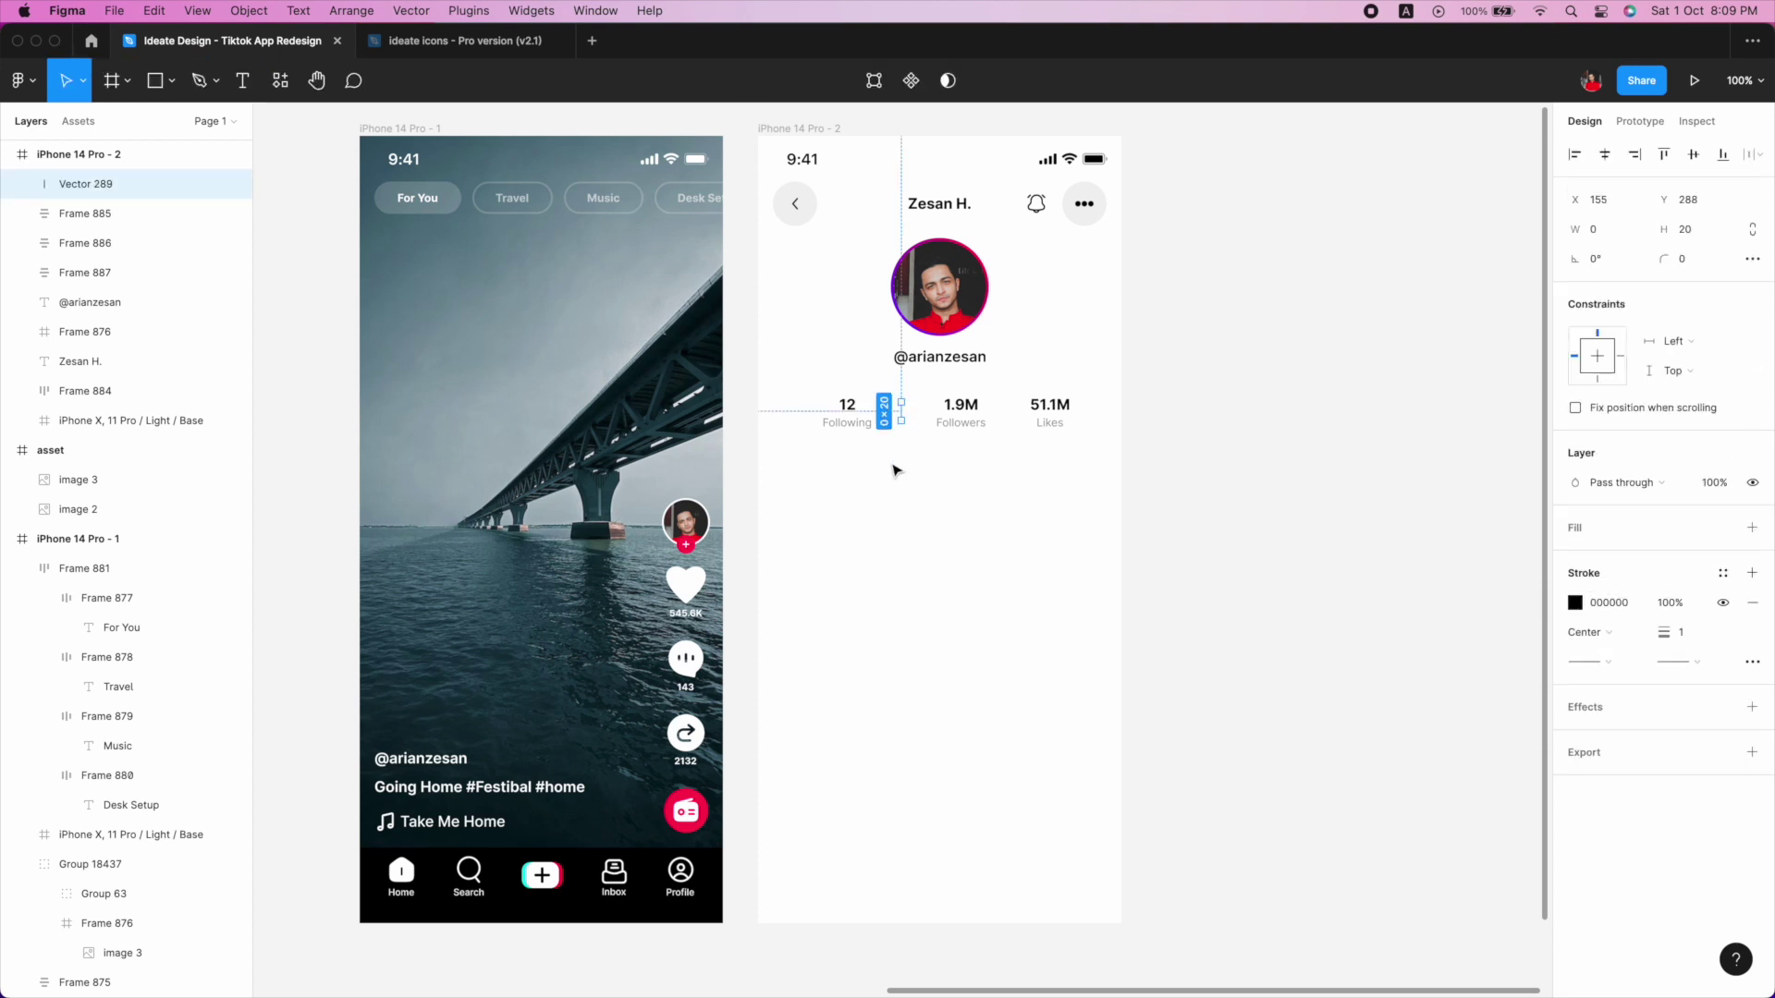
click(1685, 604)
key(Return)
click(995, 502)
drag(901, 411, 1008, 411)
click(860, 473)
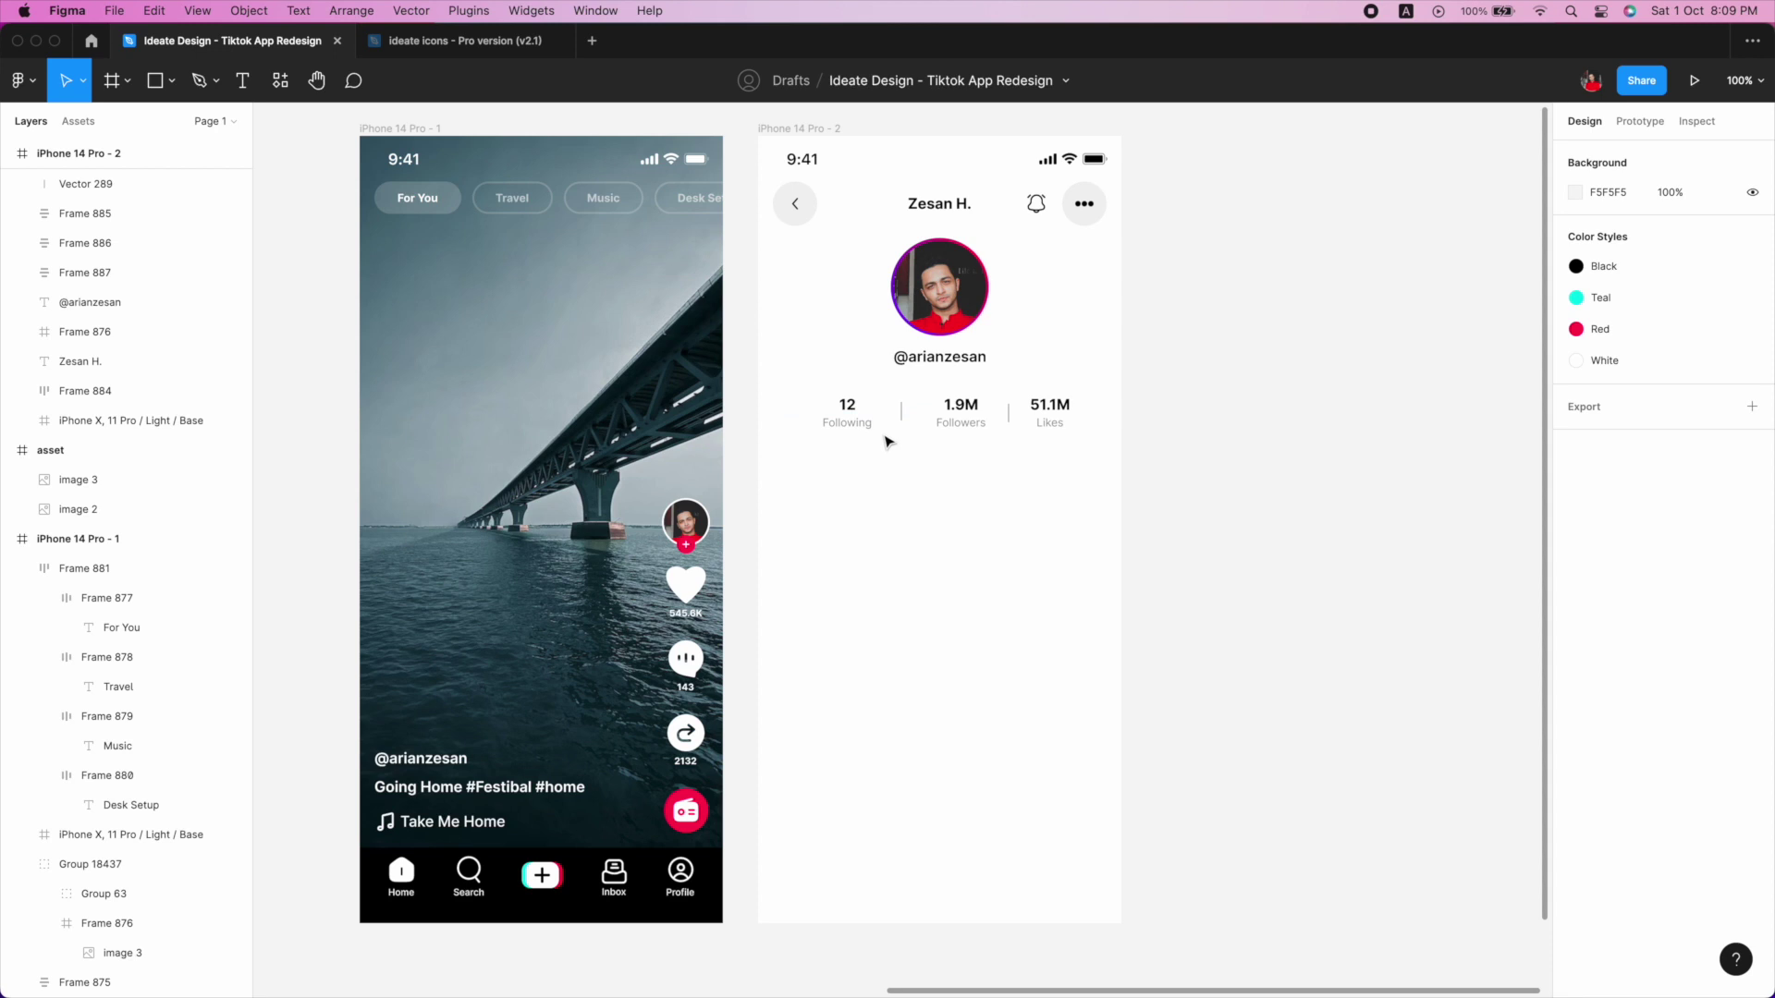
click(902, 412)
shift+click(1009, 411)
Auto-layout the stats row with dividers, 16 px below the username, with tighter stat spacing
drag(810, 457, 1072, 400)
key(shift+a)
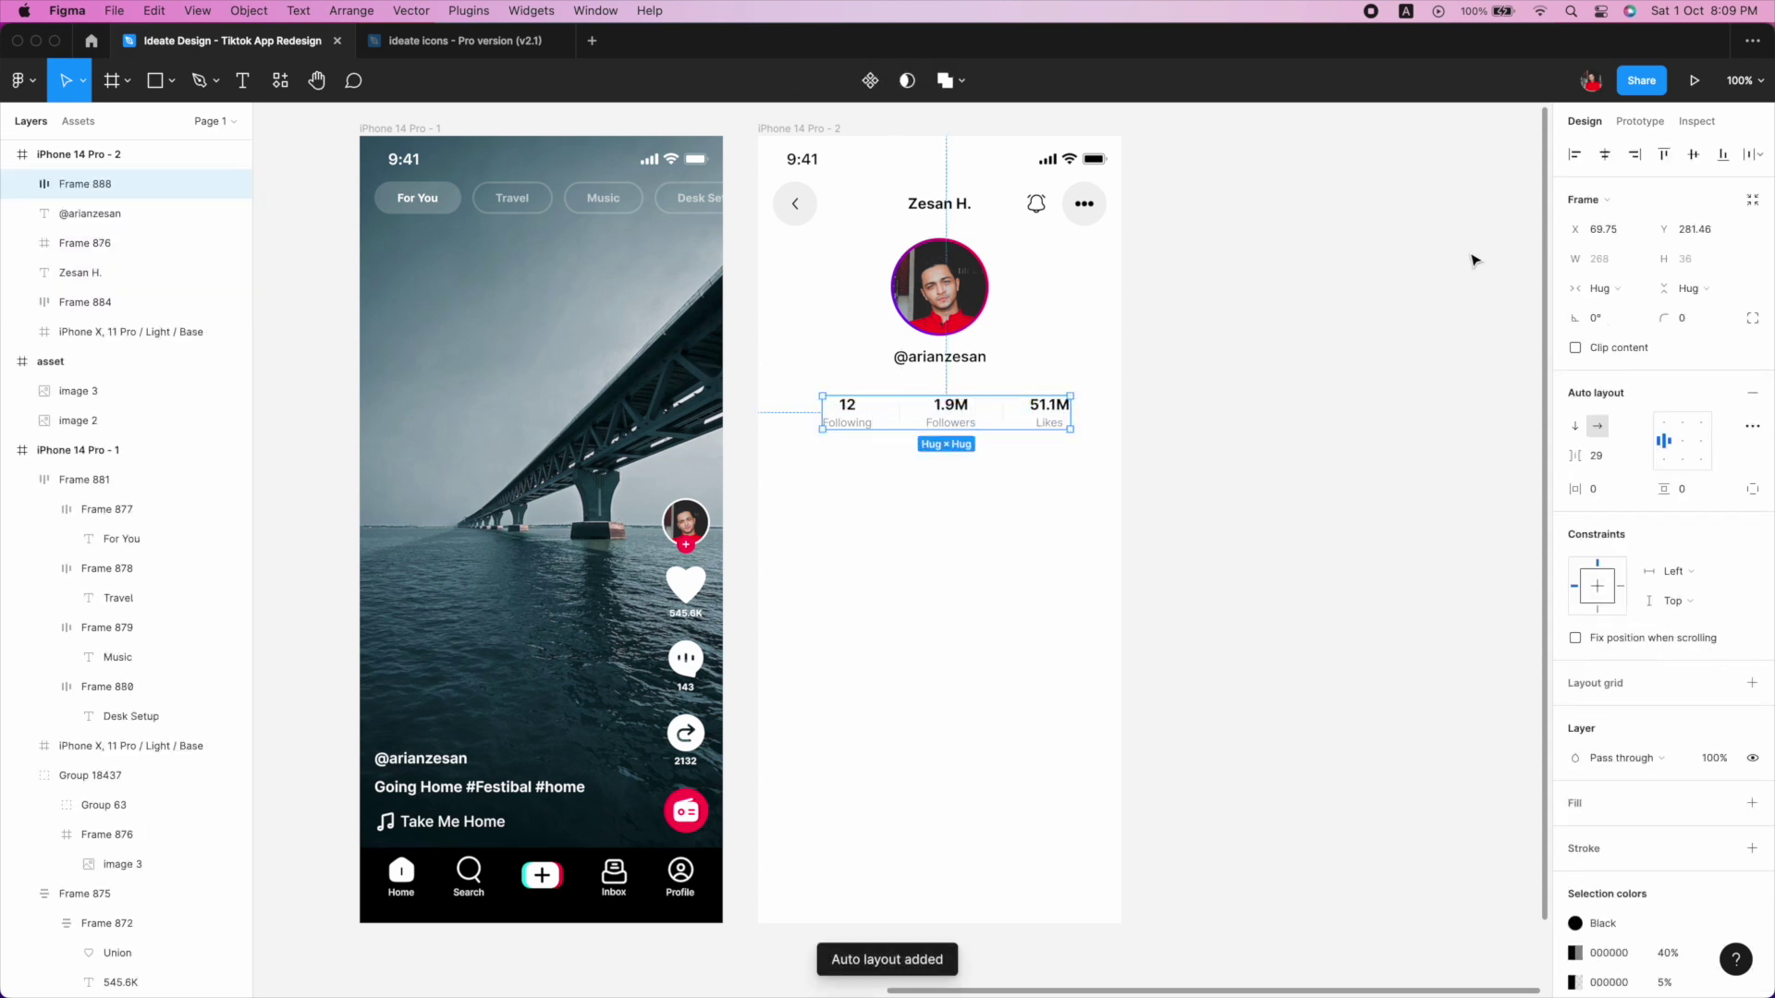
shift+click(939, 357)
click(1600, 347)
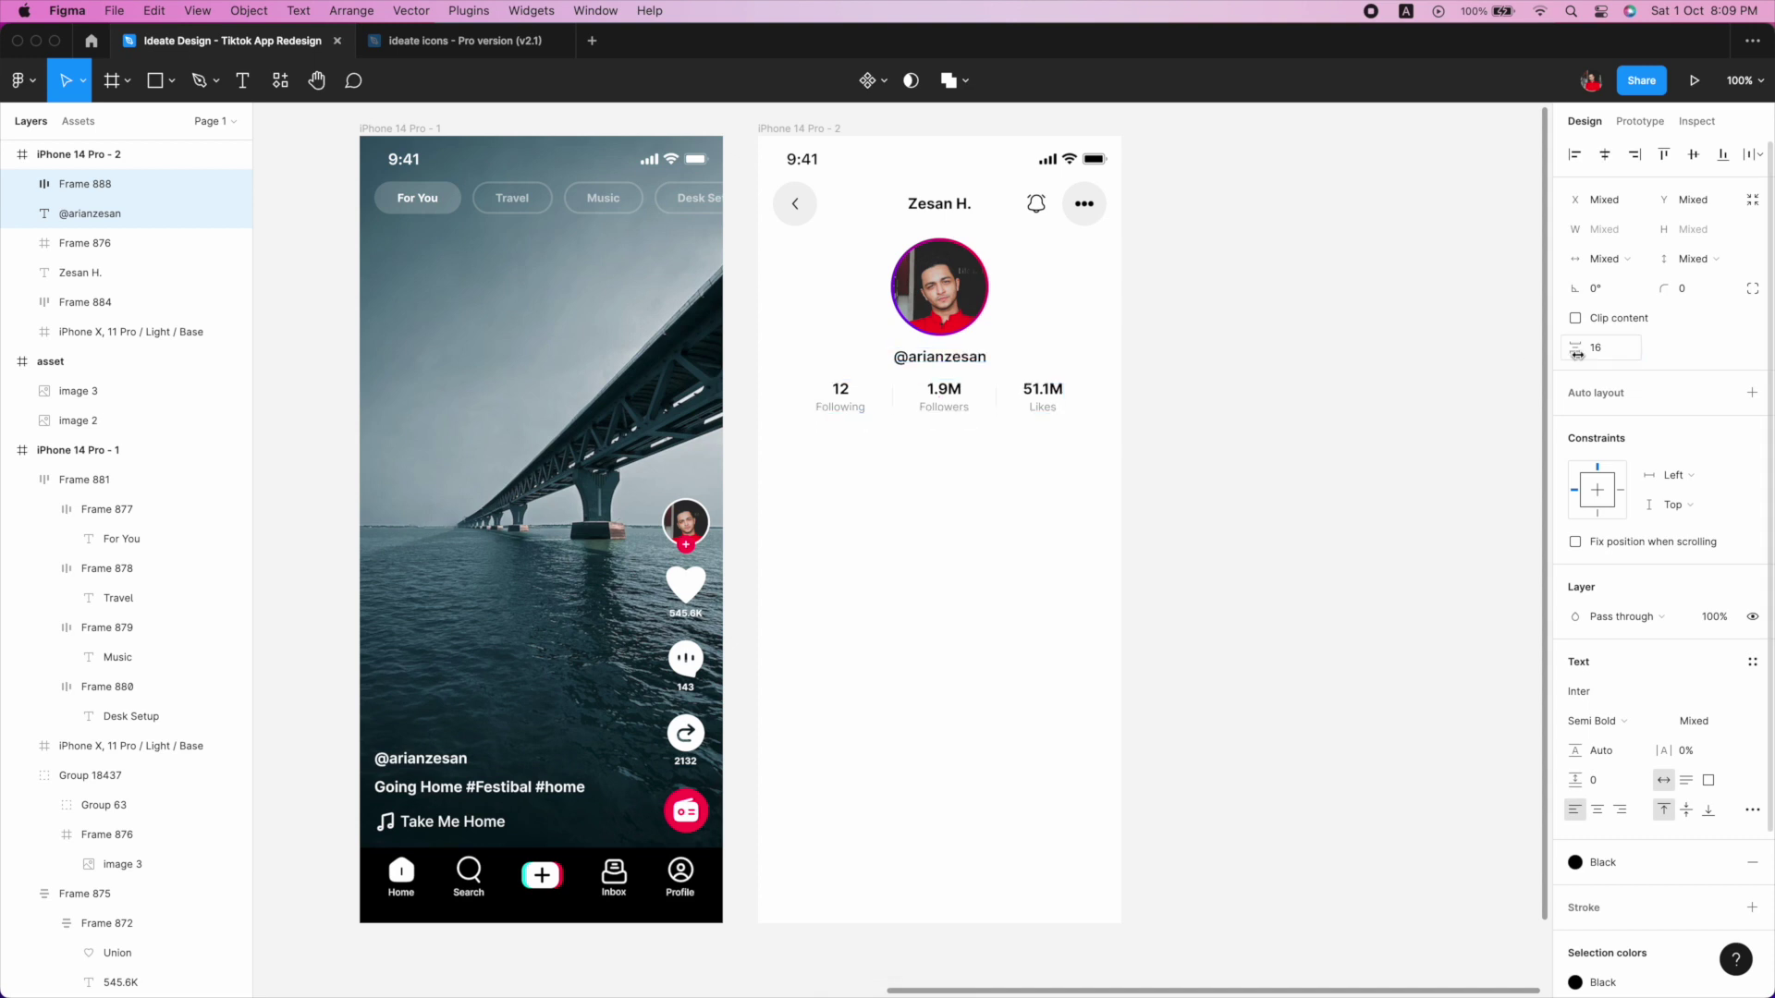
text(16)
key(Return)
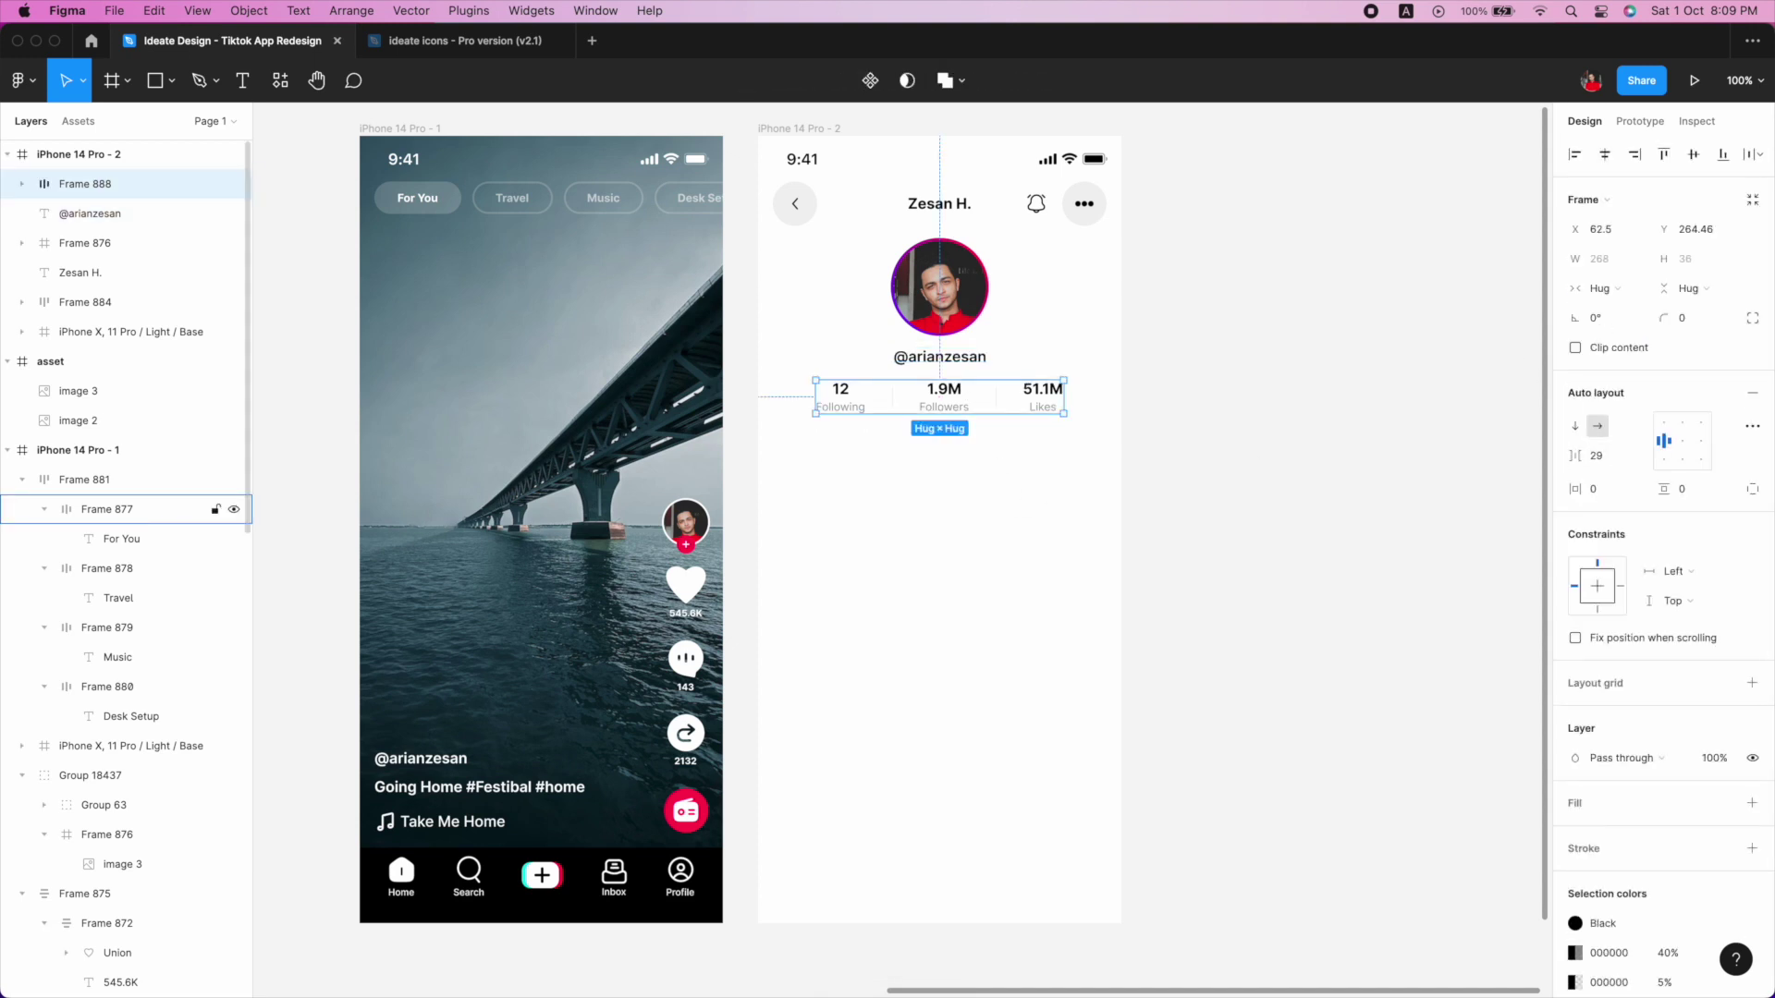
drag(1568, 462, 1571, 459)
click(971, 491)
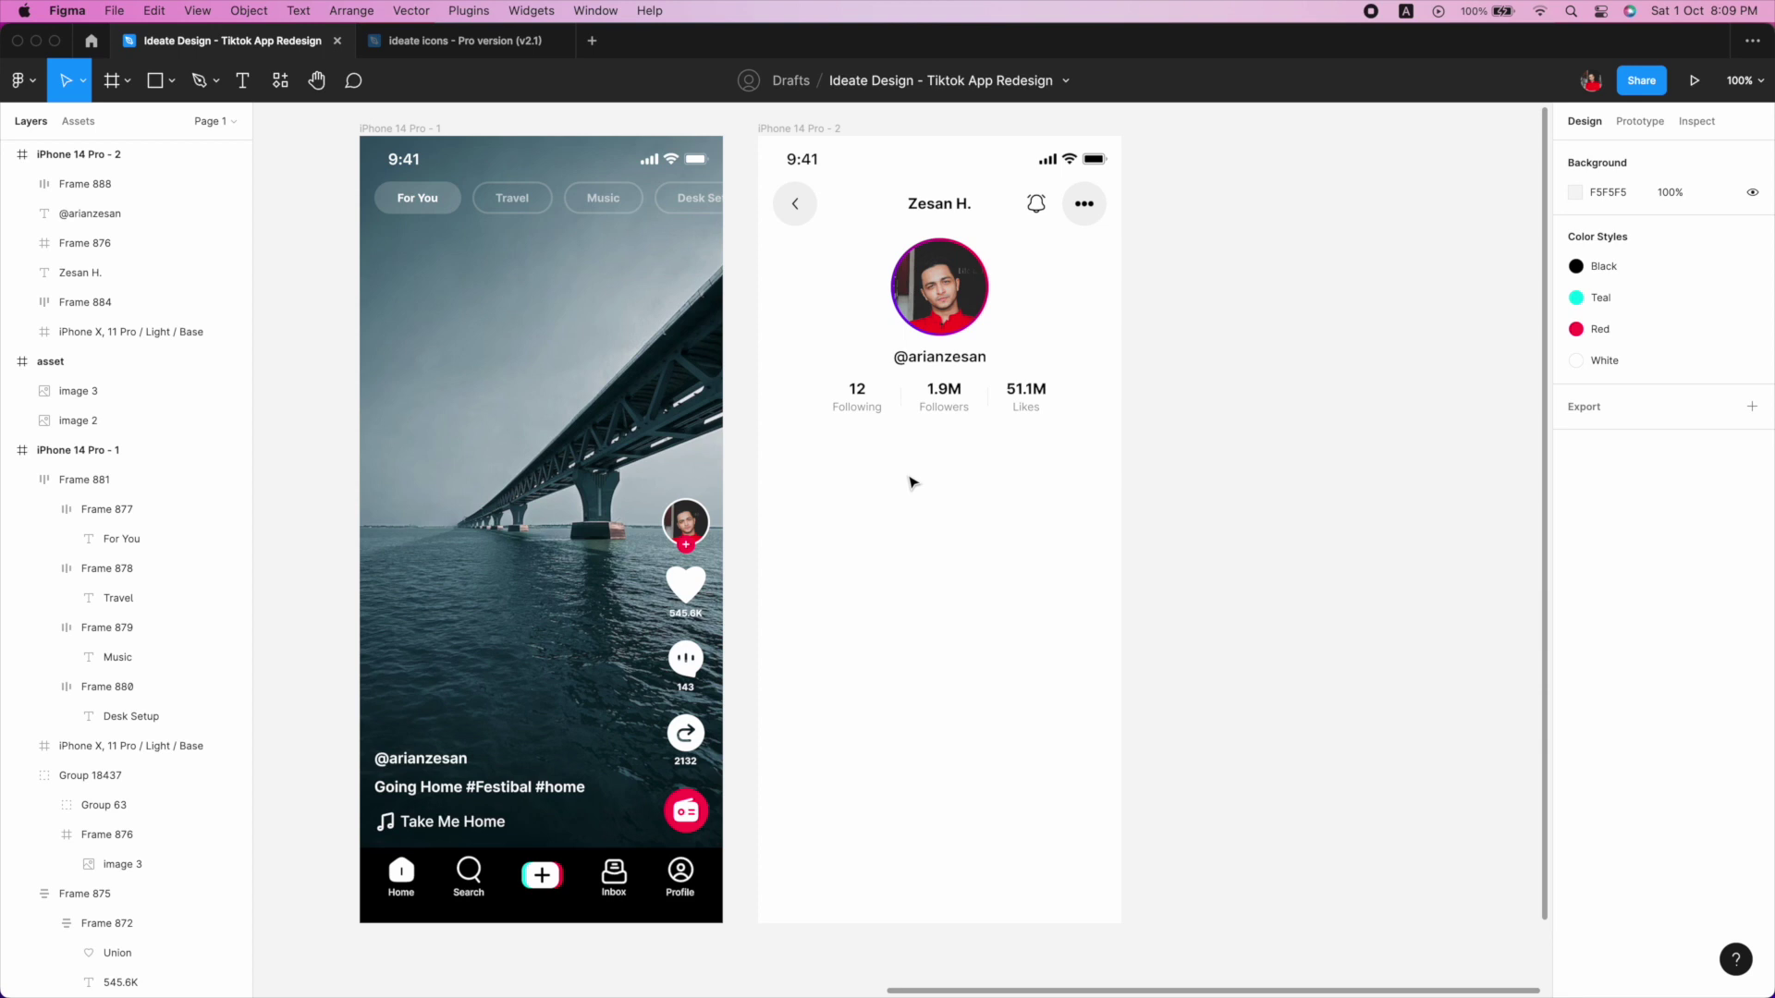
click(126, 80)
Draw a wide Red-style bar with radius 4 under the stats row
click(88, 125)
mouse_move(848, 439)
mouse_down()
mouse_move(883, 482)
mouse_move(989, 473)
mouse_move(921, 471)
mouse_up()
click(1722, 678)
click(1583, 768)
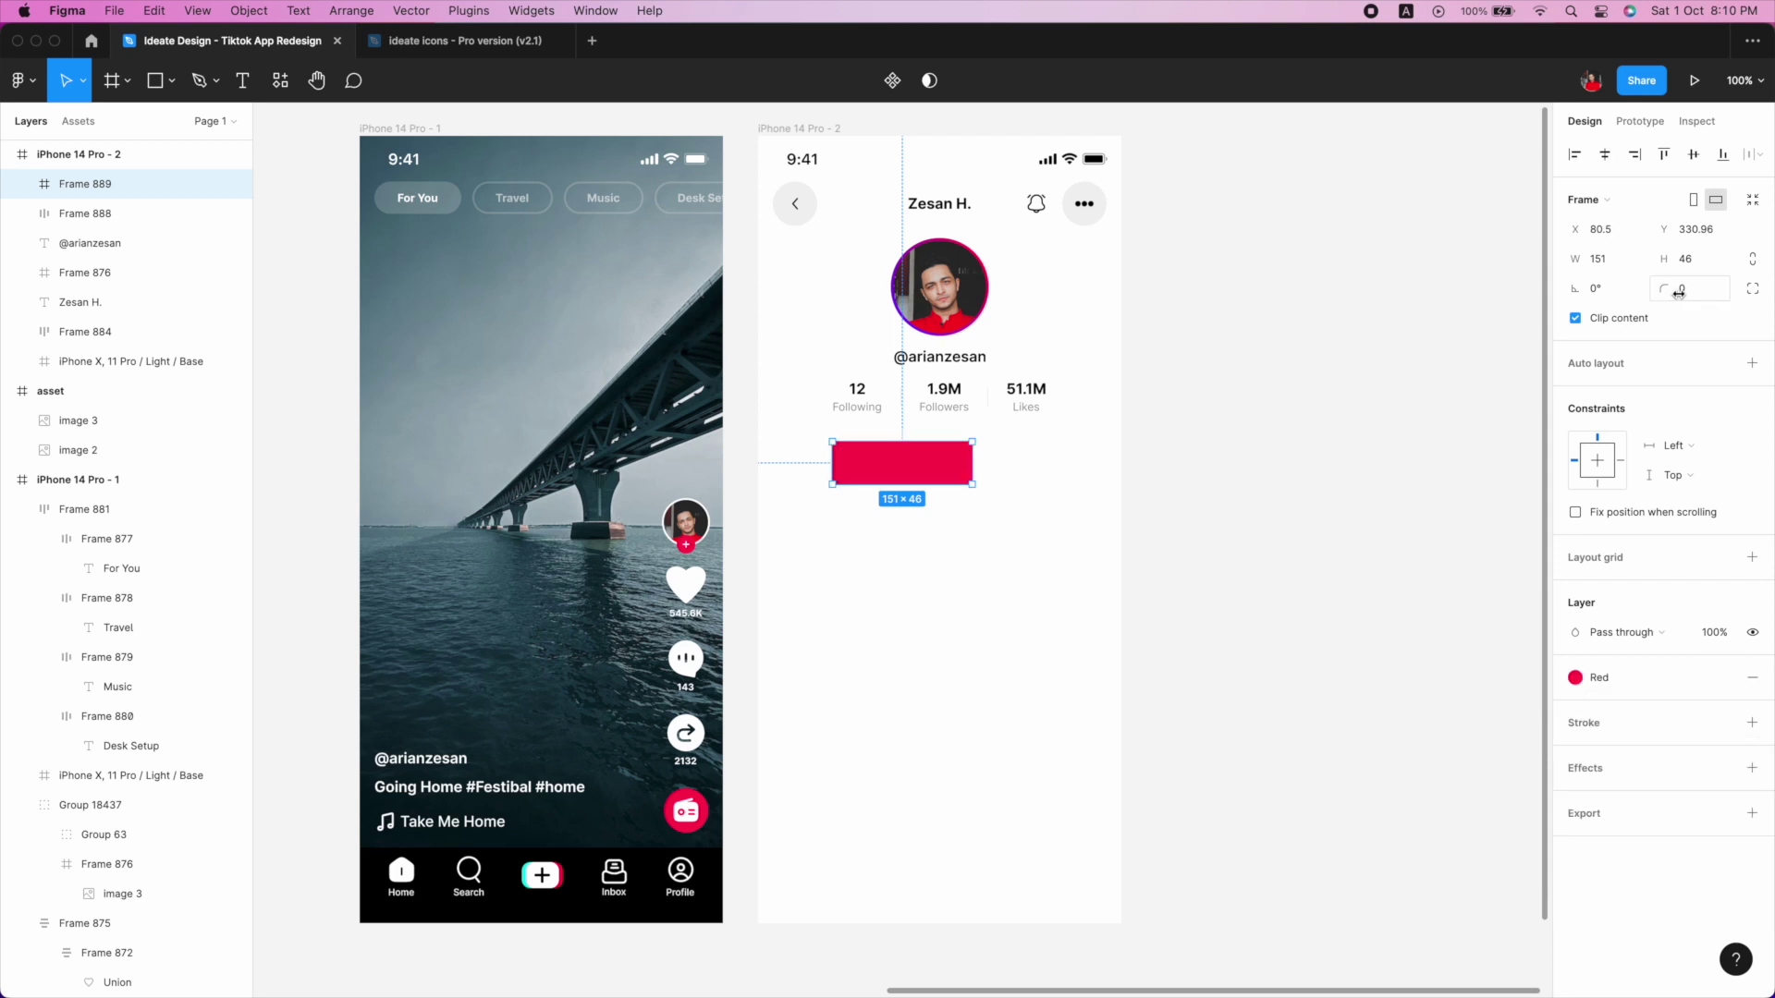
drag(1754, 295, 1747, 296)
drag(906, 467, 876, 453)
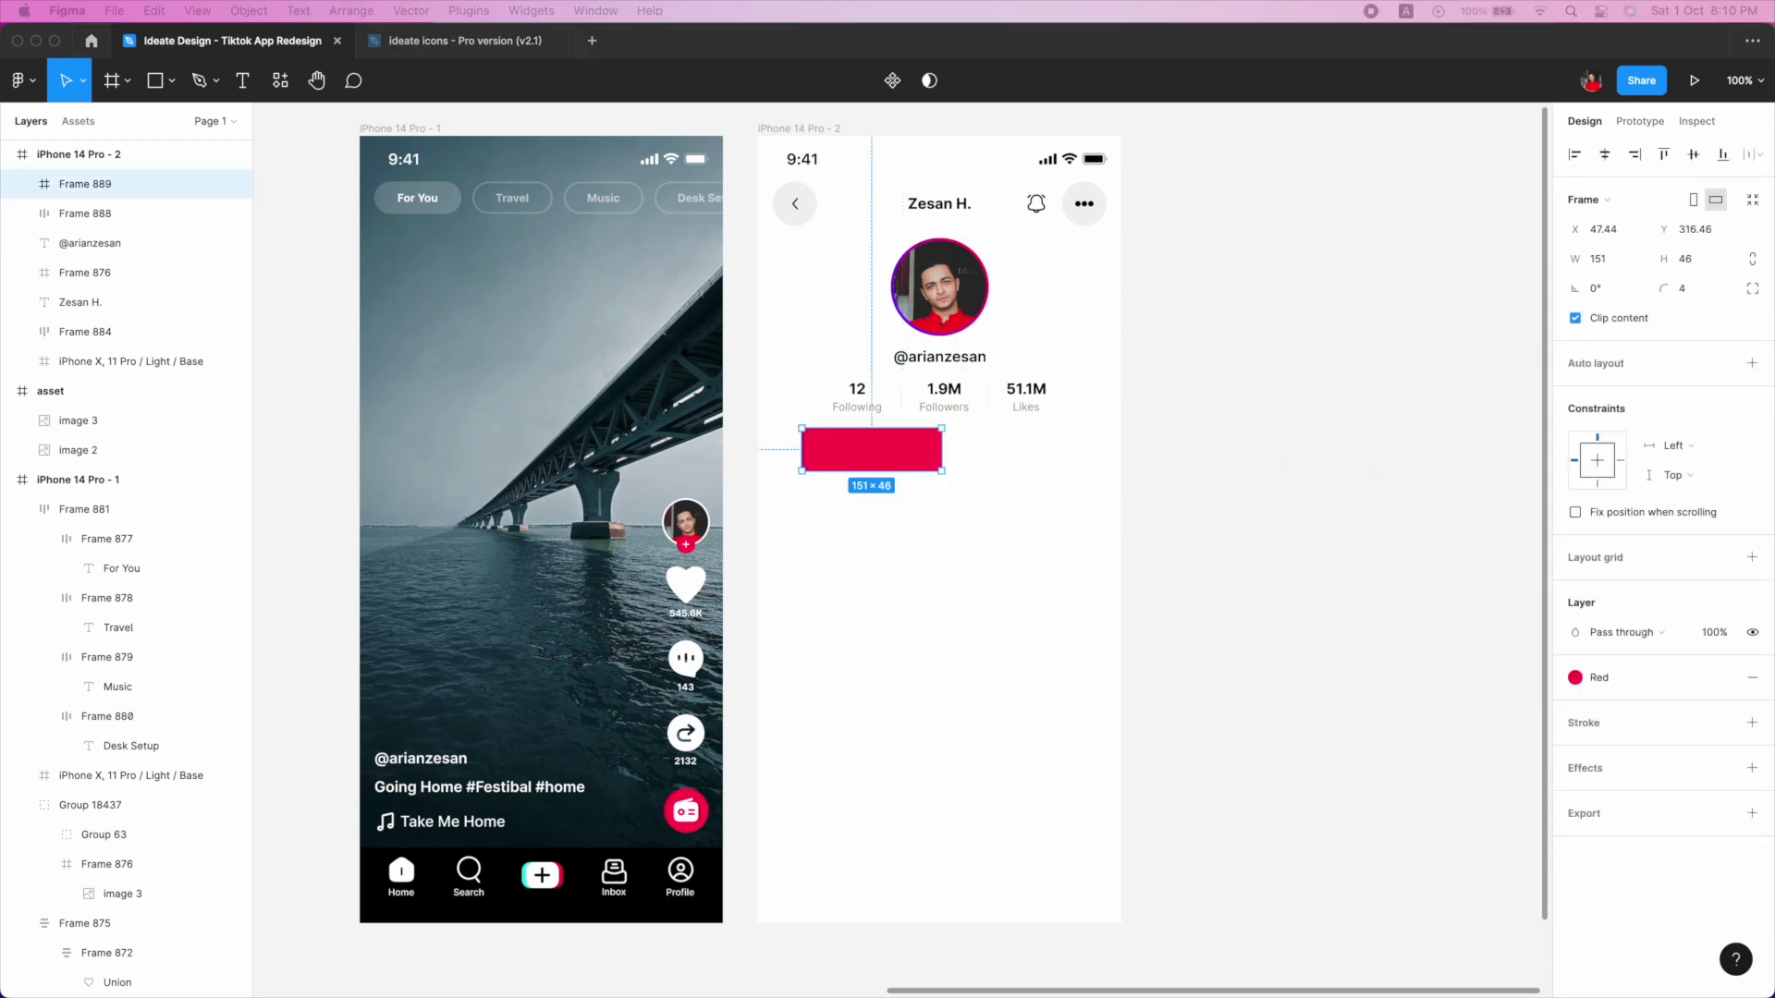
drag(1580, 259, 1608, 267)
Add two 46×46 red squares beside the bar in a centred auto-layout row spaced 8
drag(878, 450, 1027, 481)
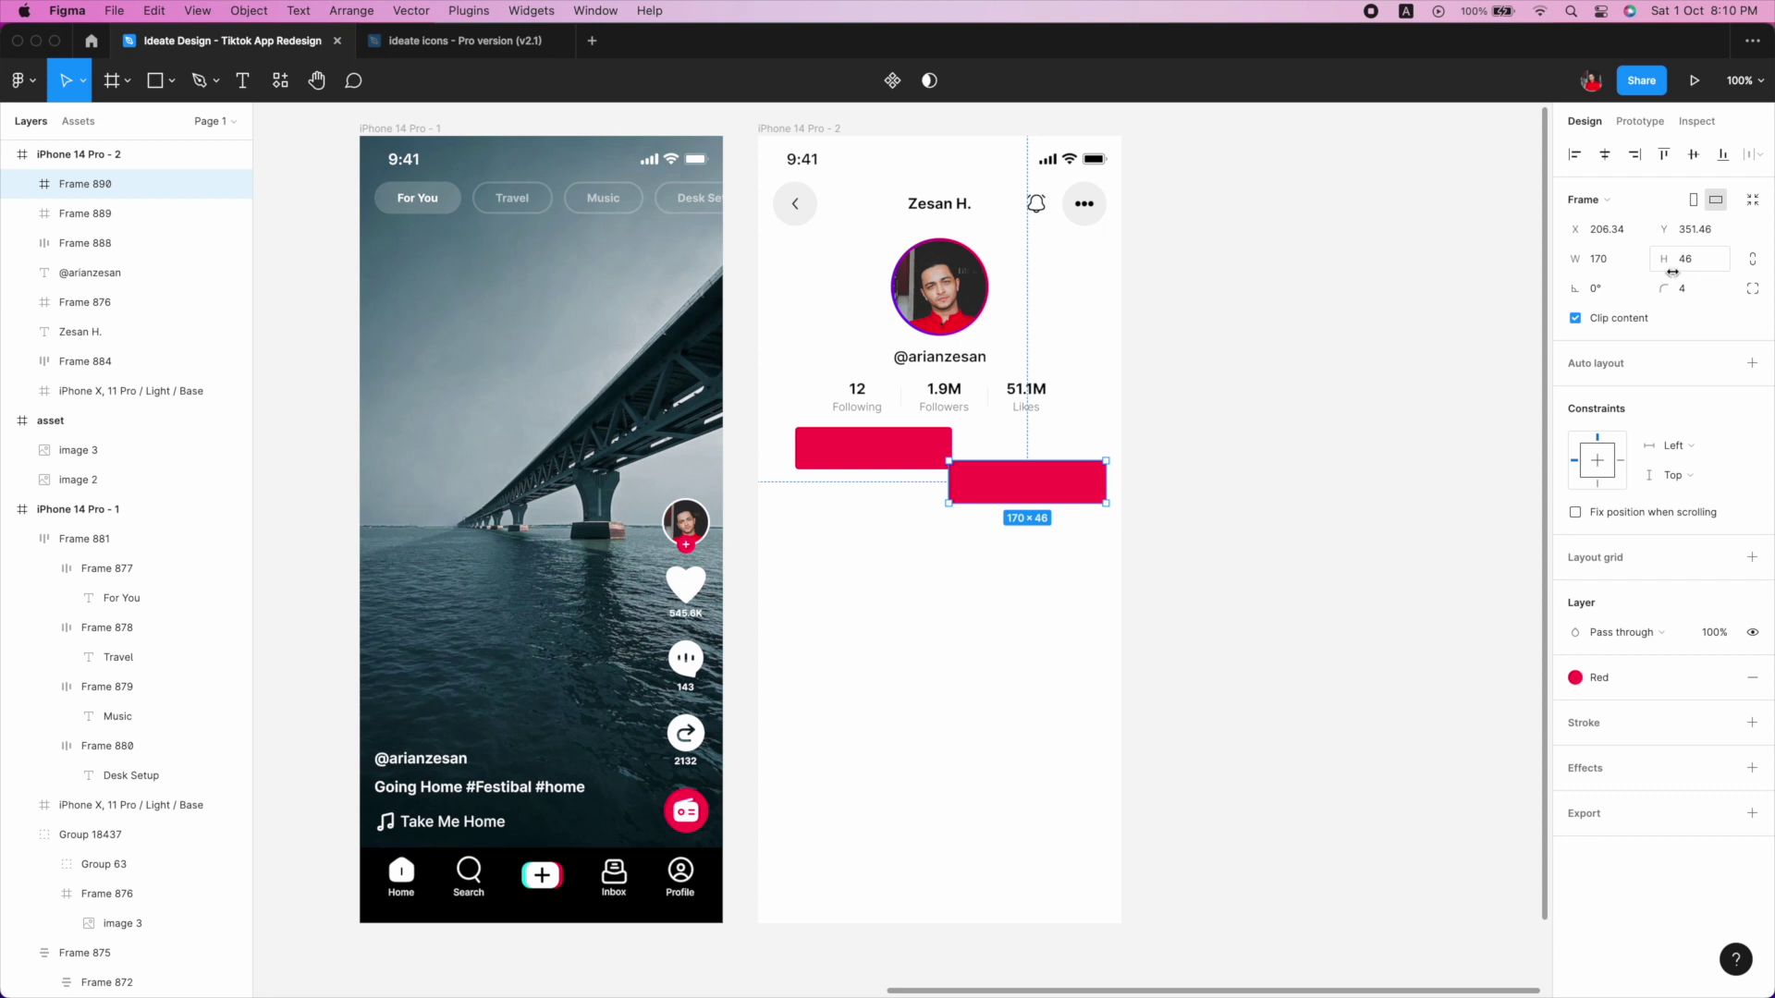
click(1621, 268)
mouse_move(971, 481)
mouse_down()
mouse_move(985, 449)
mouse_move(1045, 450)
mouse_up()
drag(876, 493, 1045, 456)
key(shift+a)
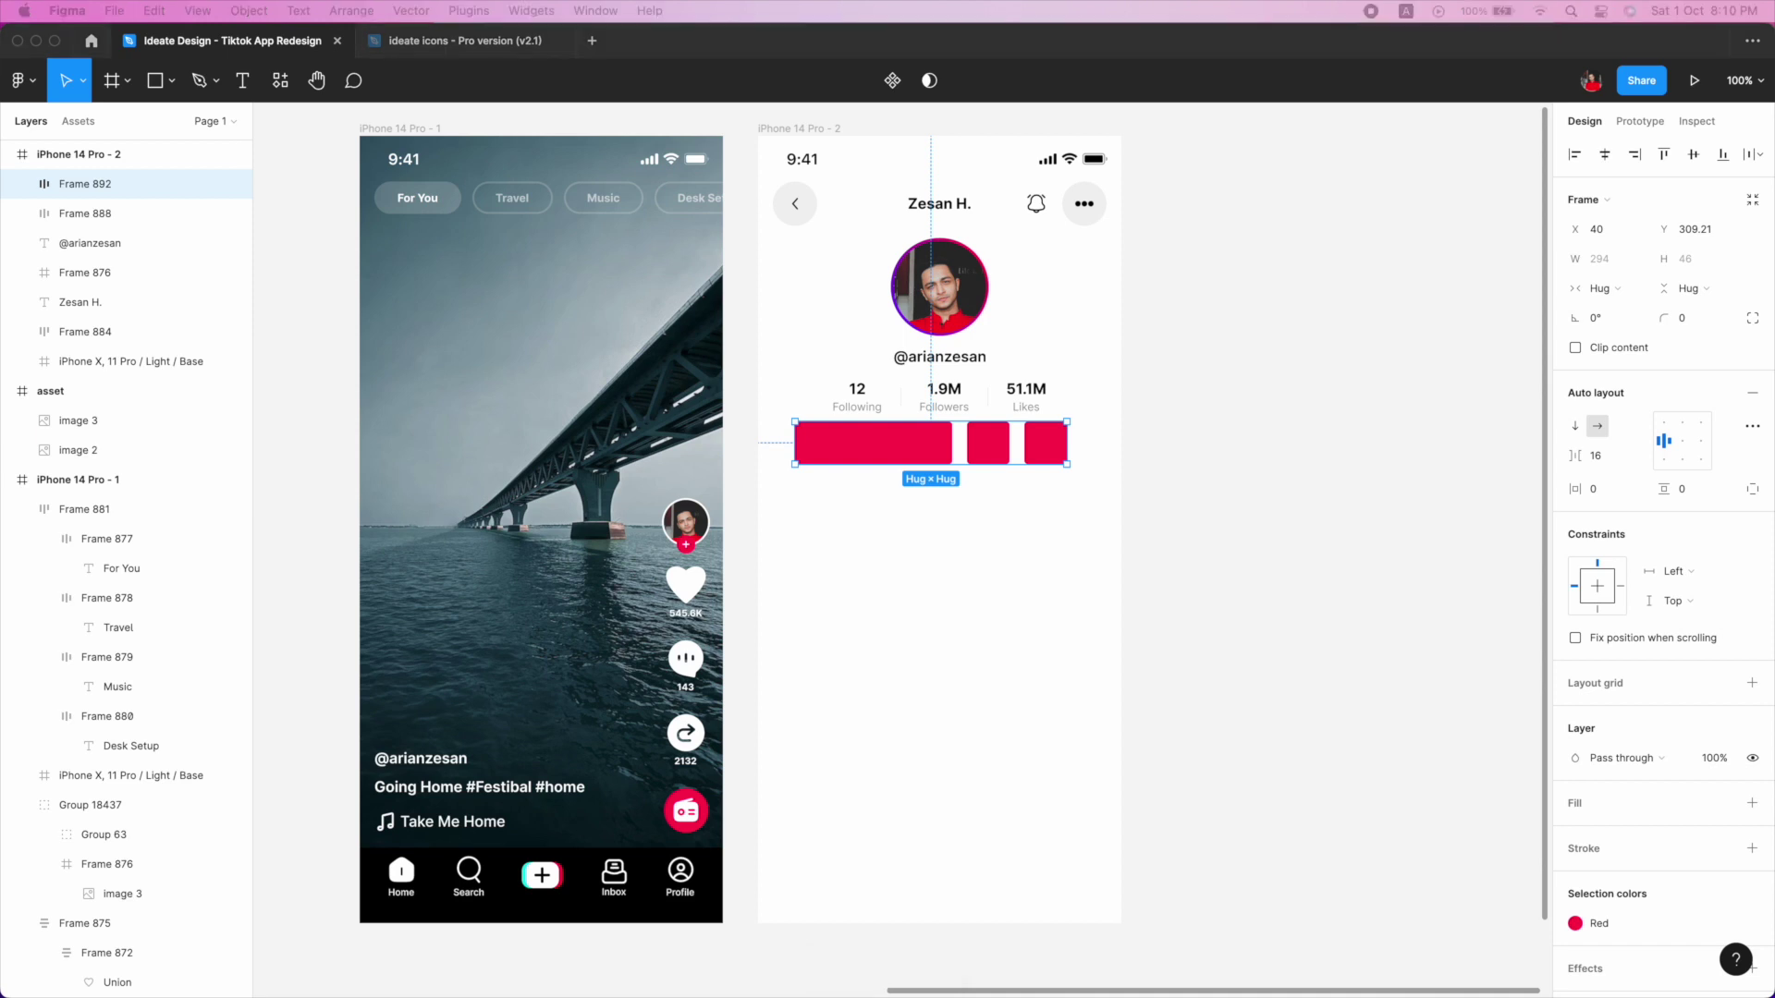
drag(1575, 456, 1568, 455)
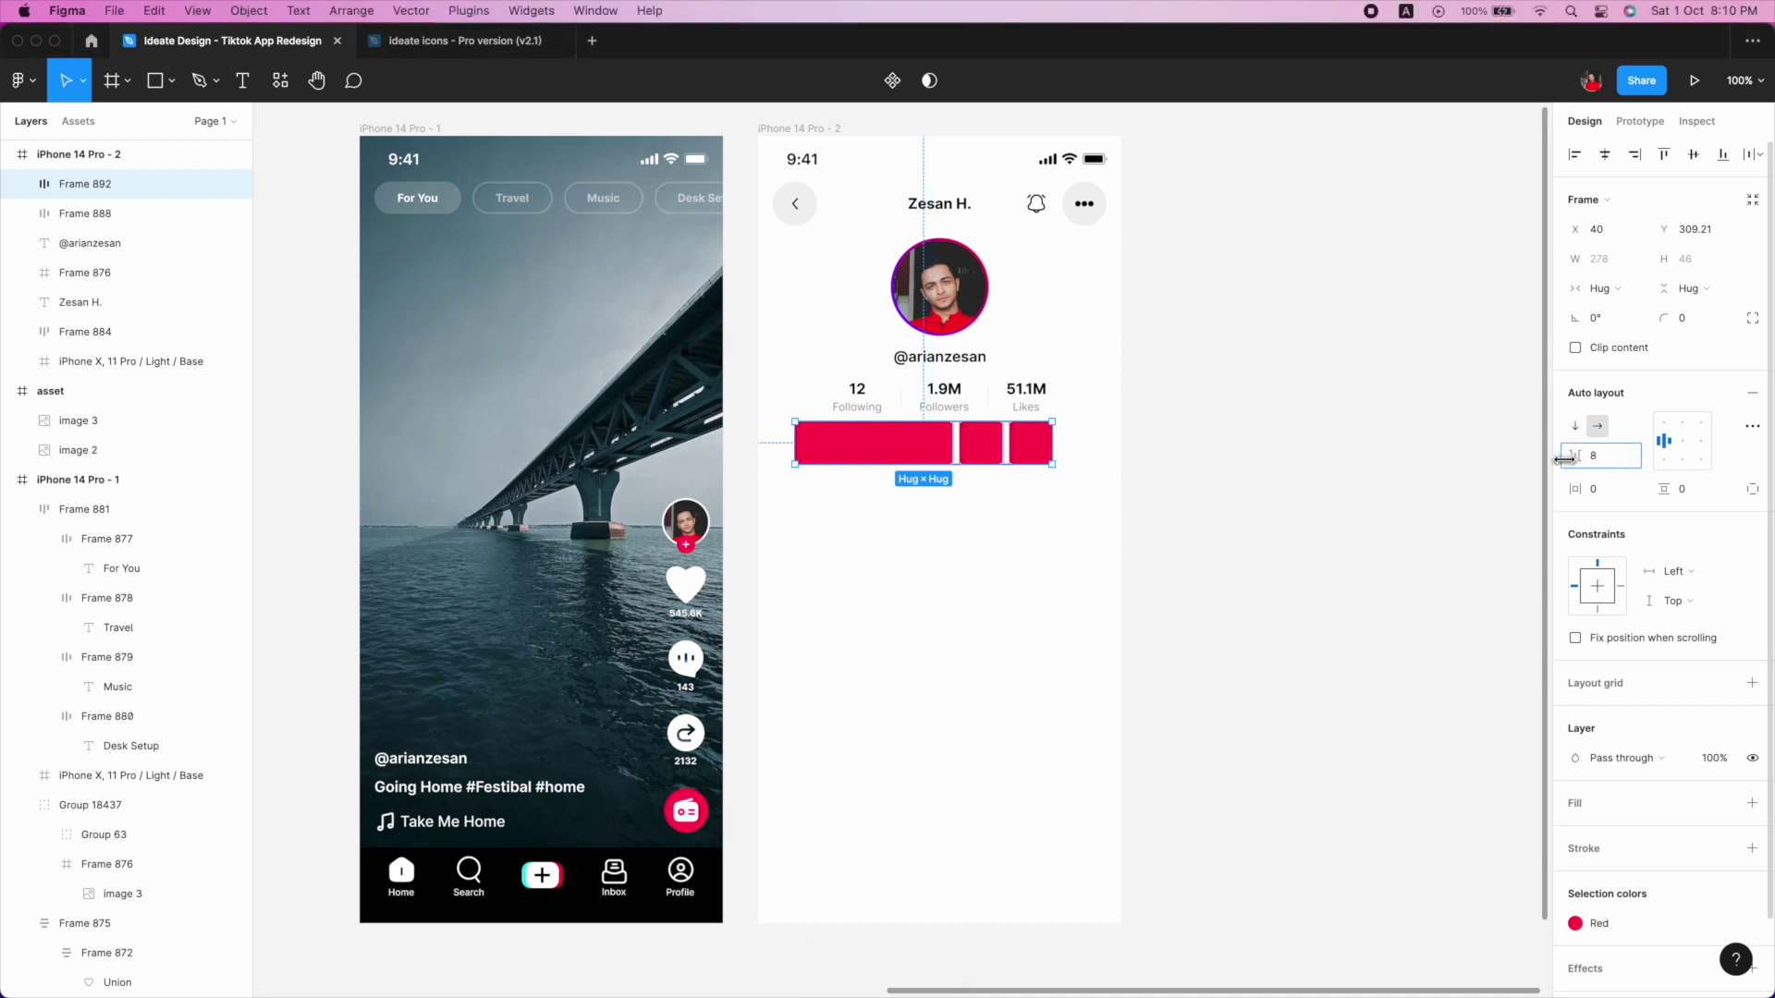
click(1597, 163)
click(938, 514)
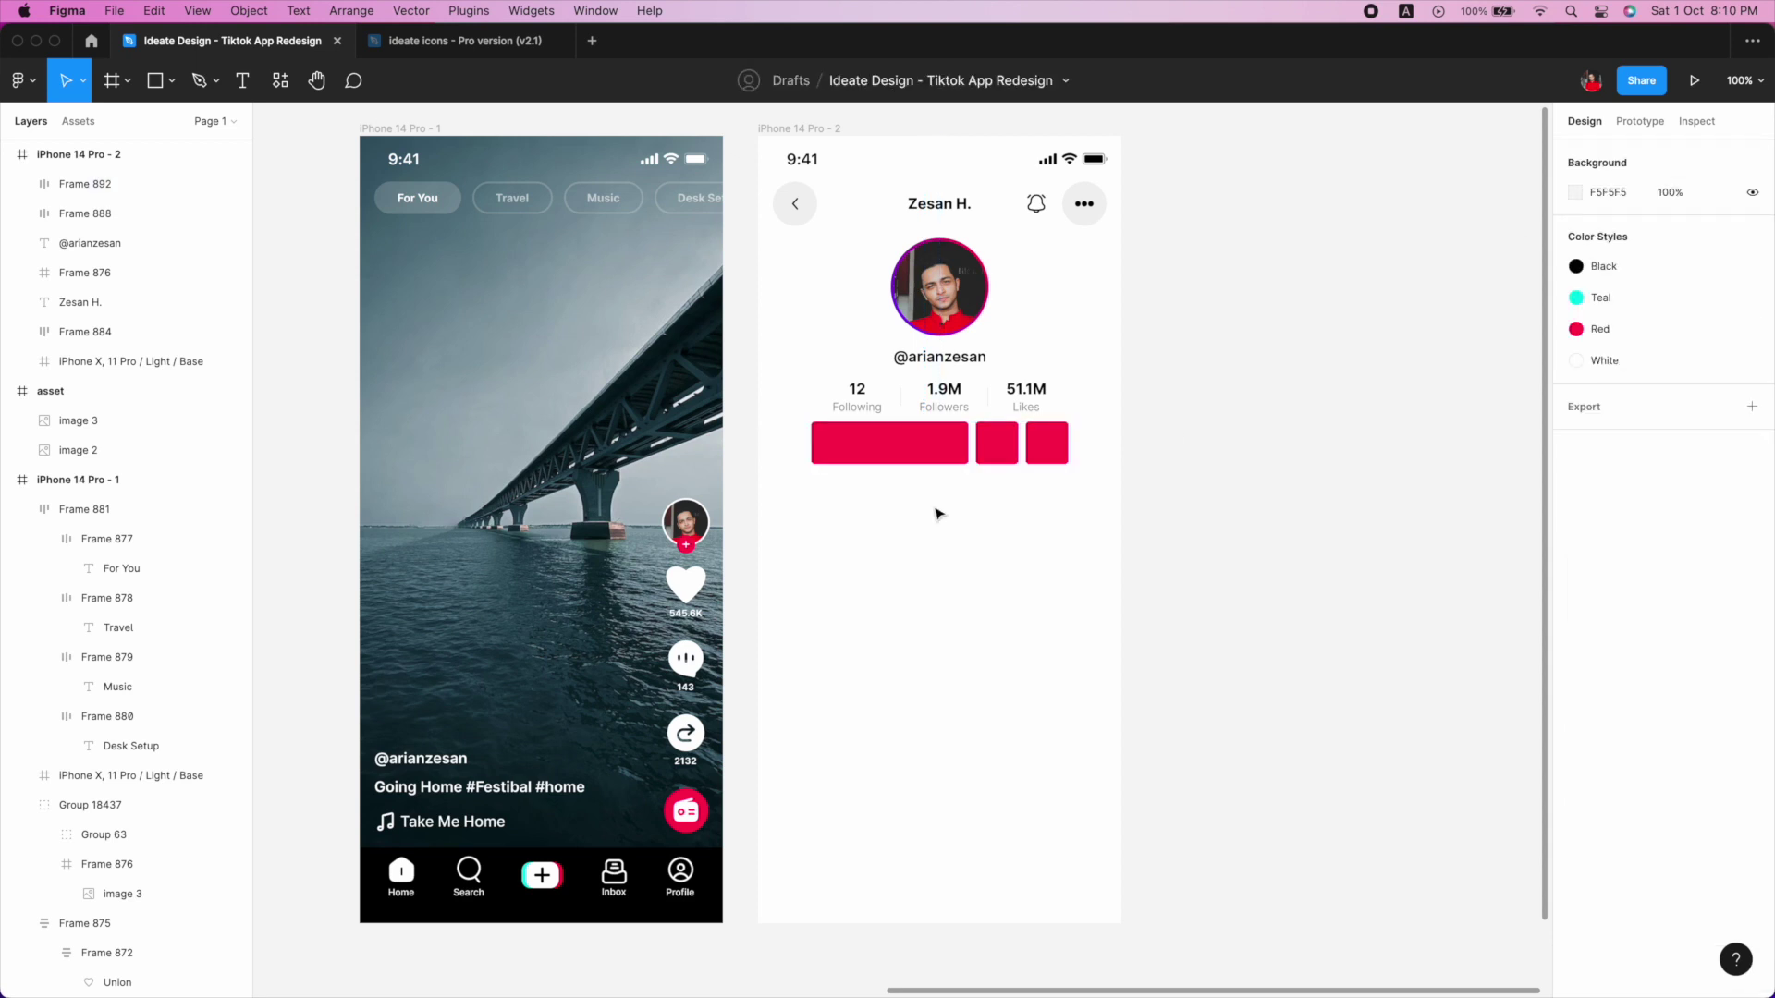
drag(927, 487, 888, 398)
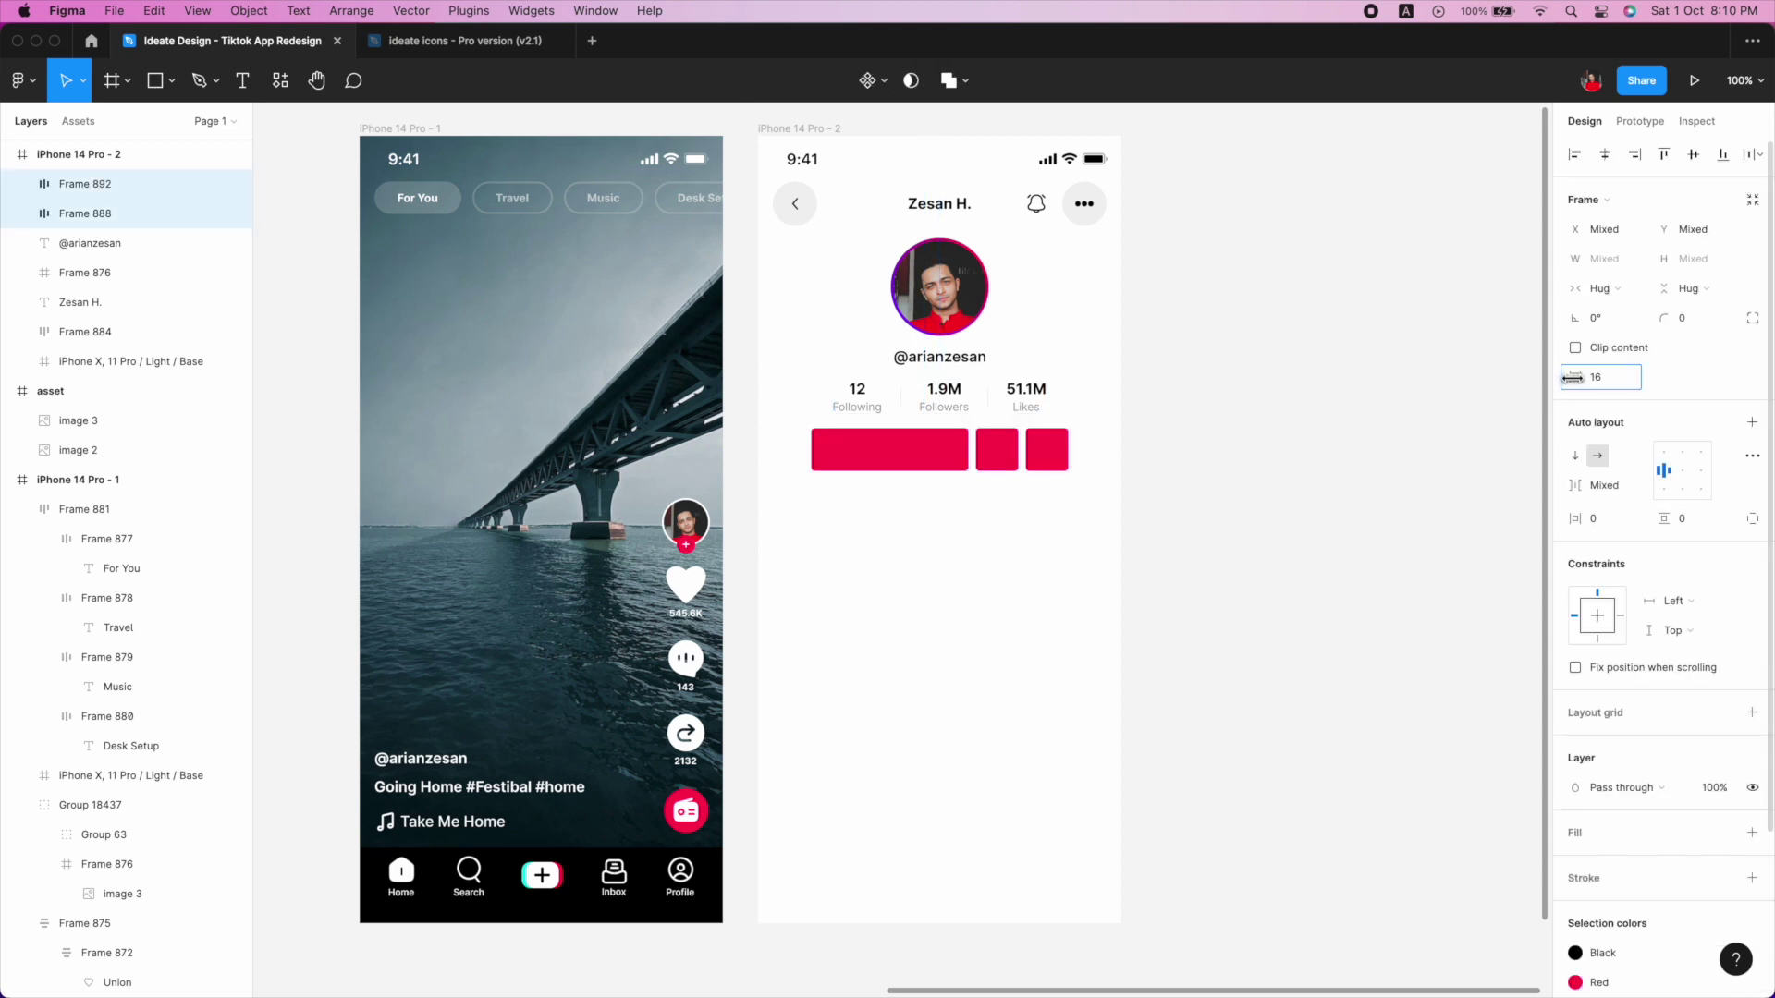
Remove the squares' red fill and give them a faint 1px low-opacity outline
click(997, 450)
click(1750, 559)
click(1752, 513)
click(1723, 558)
click(1669, 588)
text(60)
key(Return)
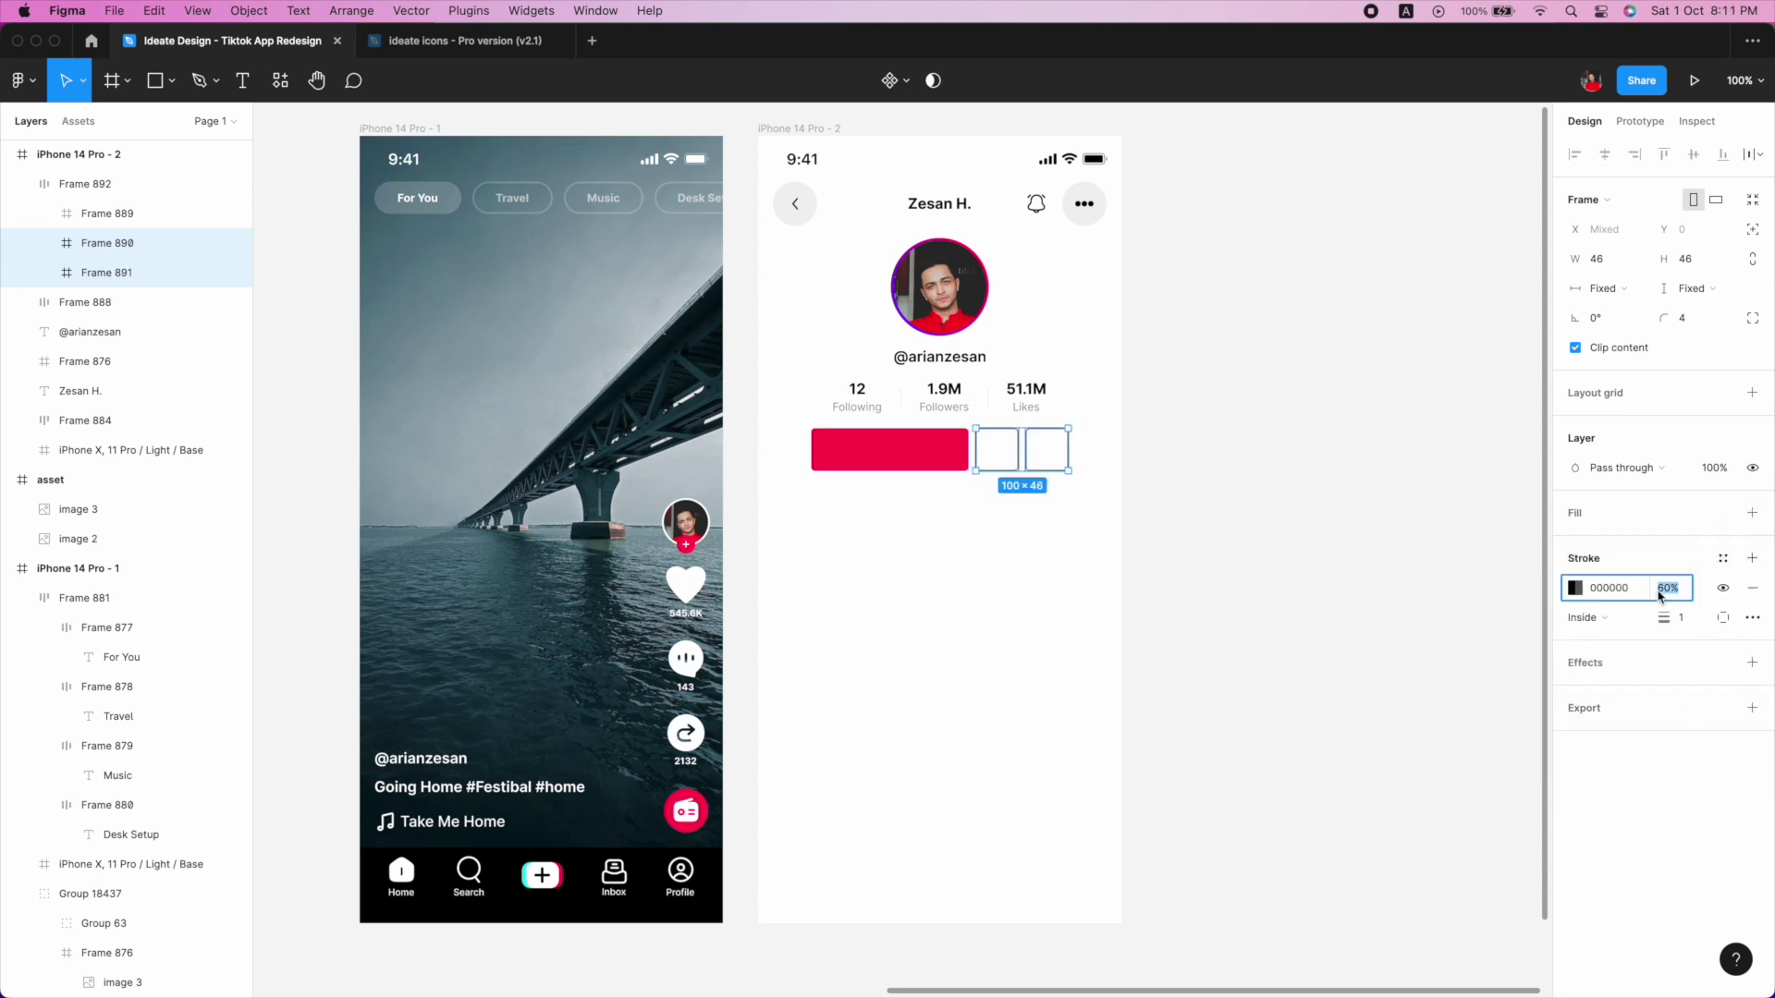
text(5)
key(Return)
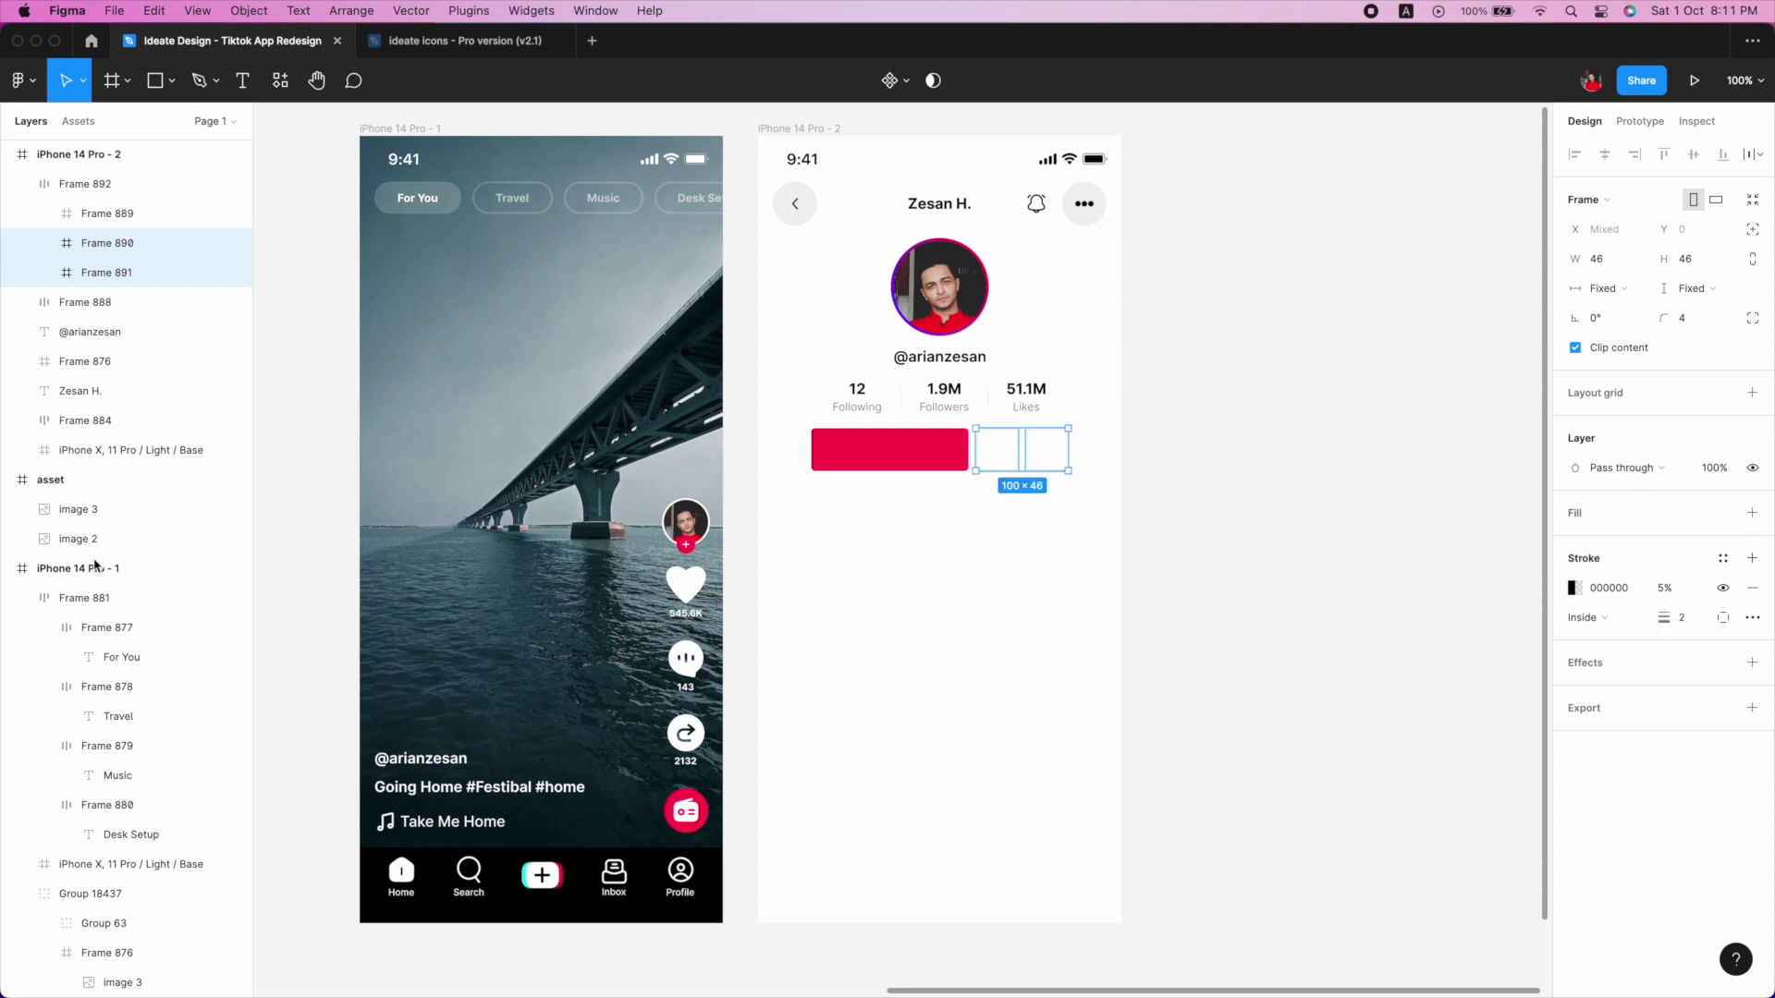
drag(1664, 618, 1660, 610)
click(1664, 588)
text(1)
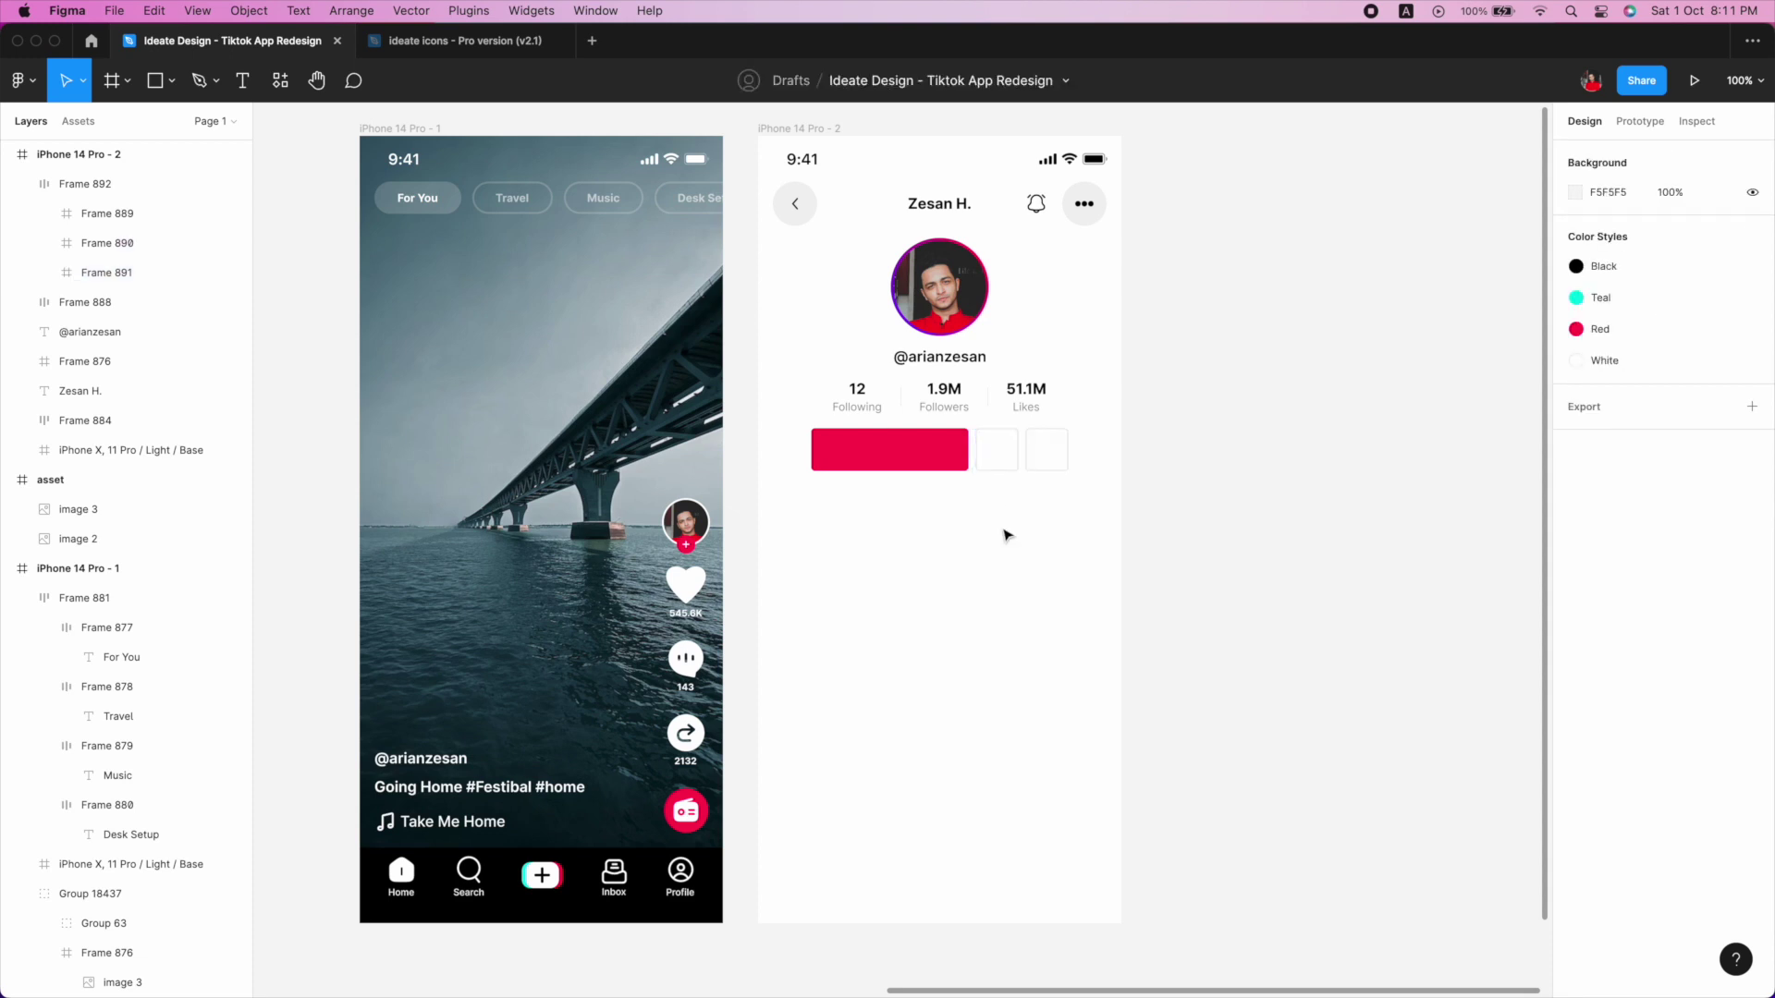
Label the wide red button 'Follow' in Semi Bold size 14
click(940, 449)
shift+click(923, 407)
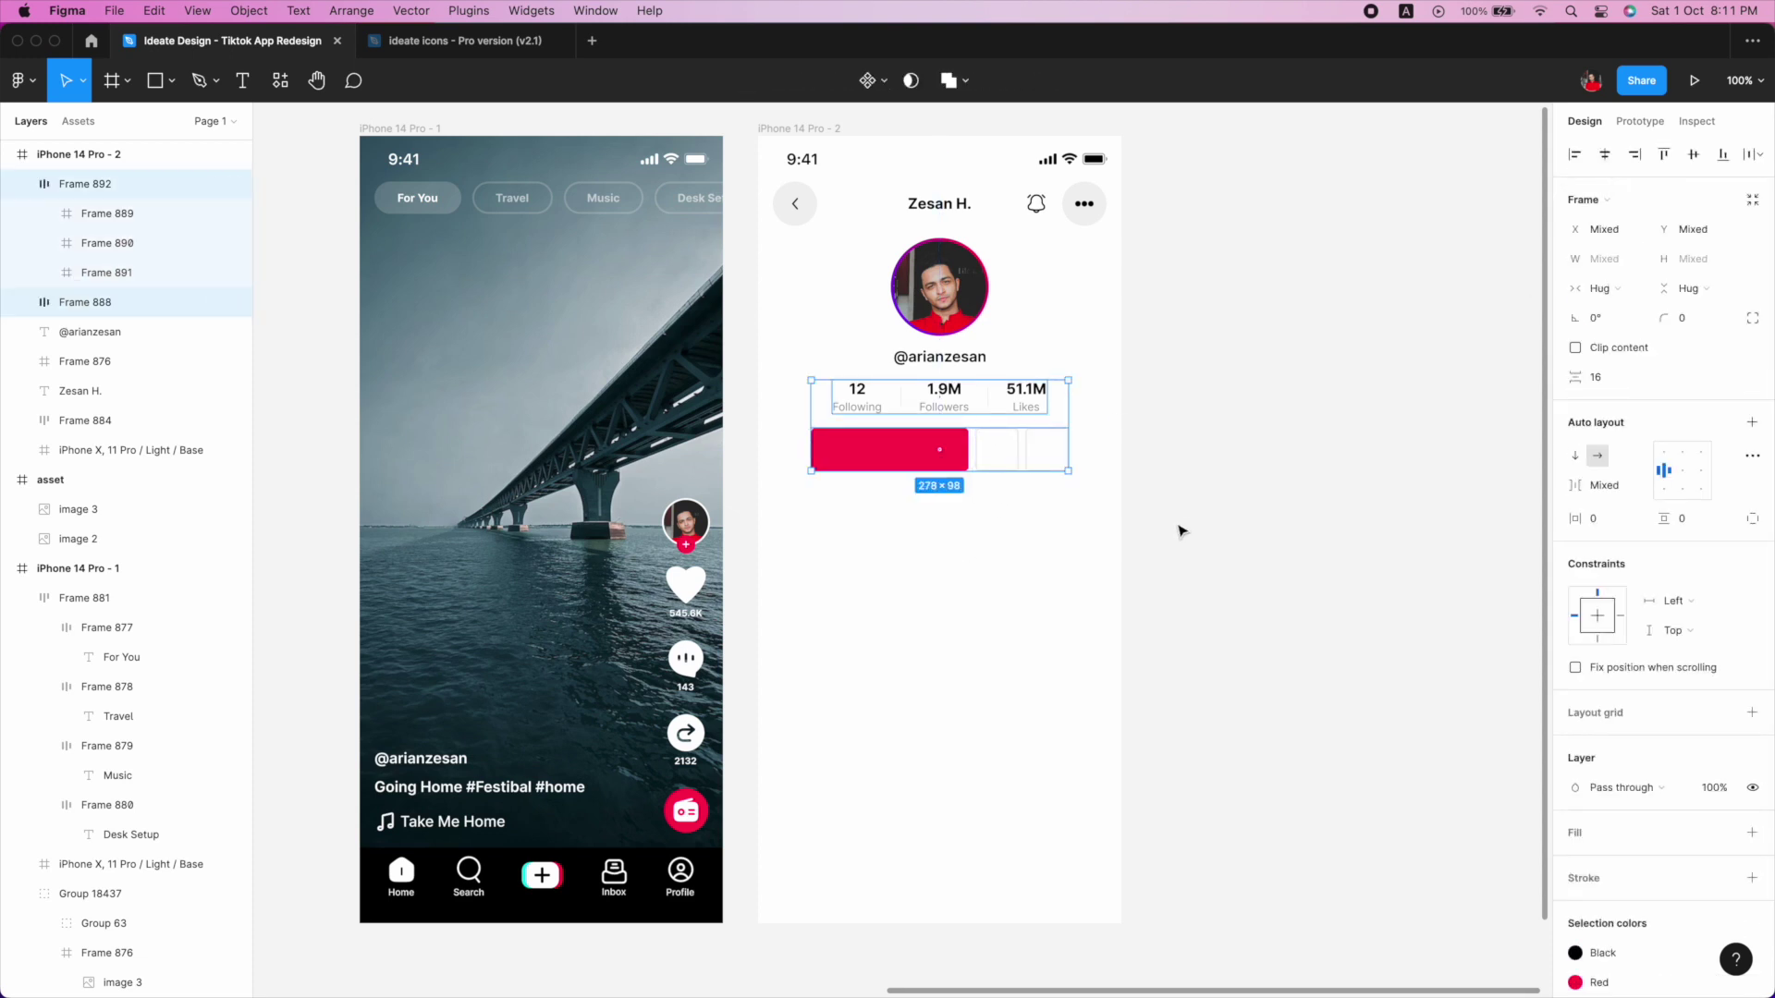
click(924, 518)
double_click(879, 446)
key(t)
click(876, 446)
text(Follow)
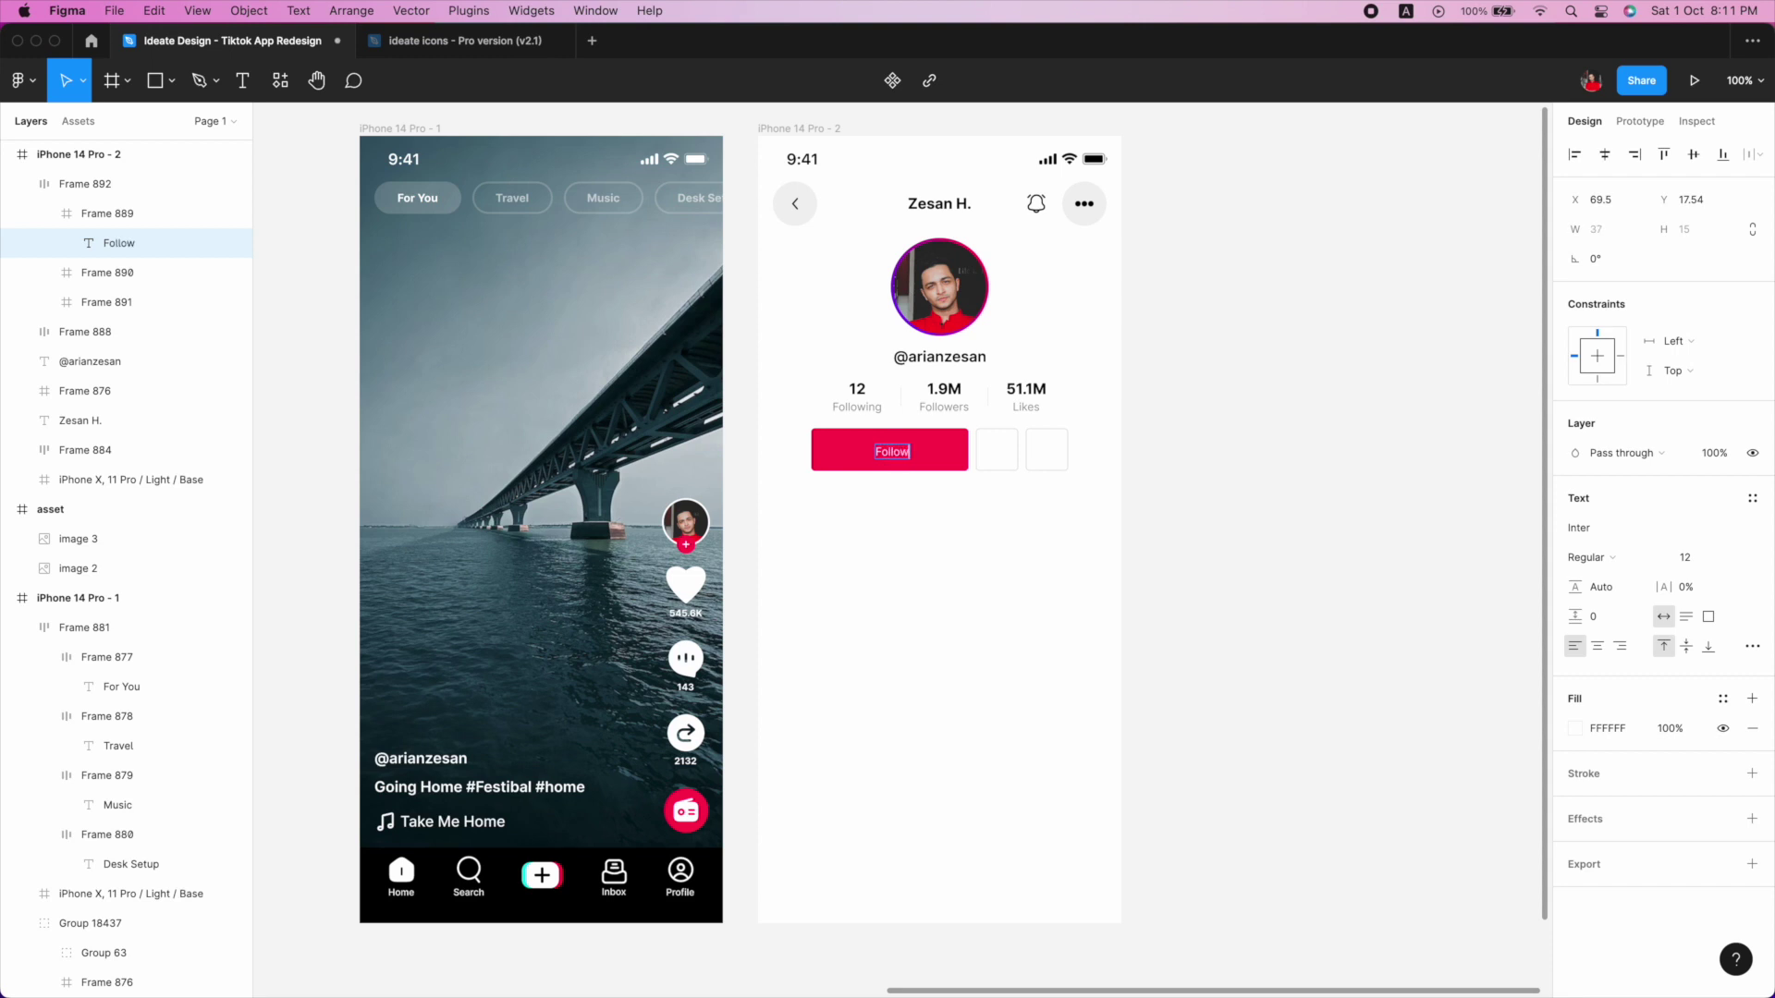
key(Escape)
click(1731, 556)
click(1726, 610)
click(1613, 560)
click(1616, 601)
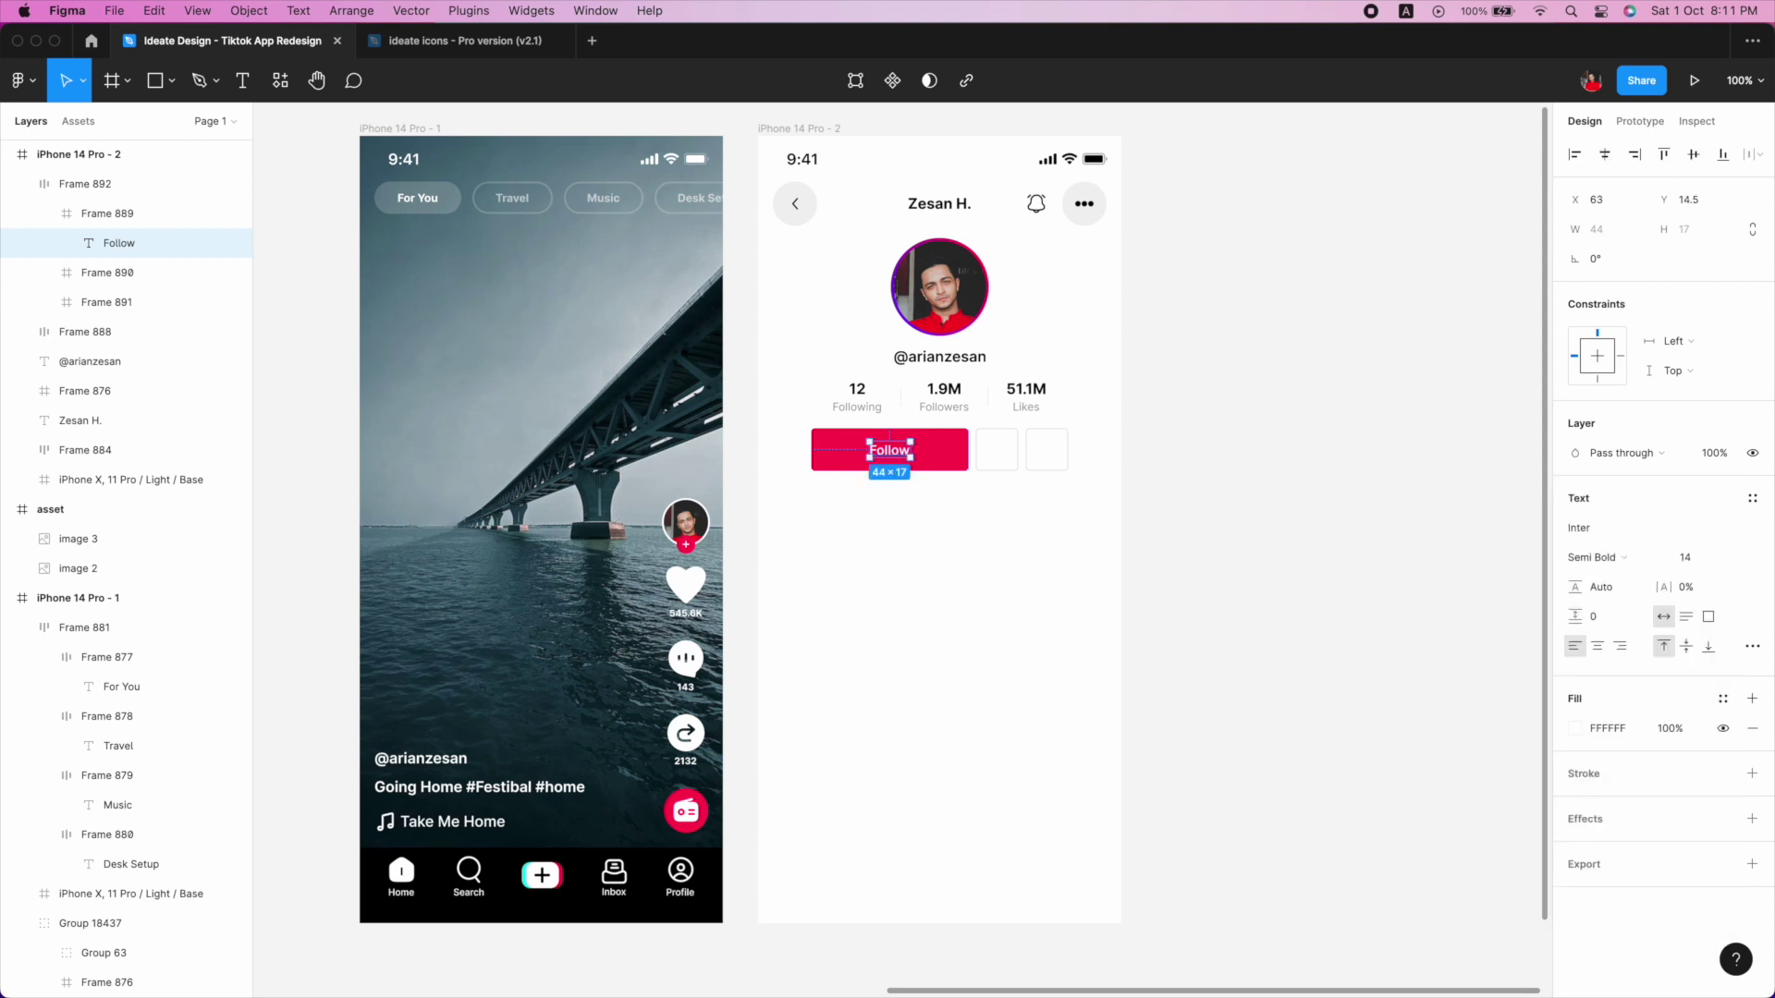
Paste the YouTube icon into a square and start an icon for the third box
click(996, 462)
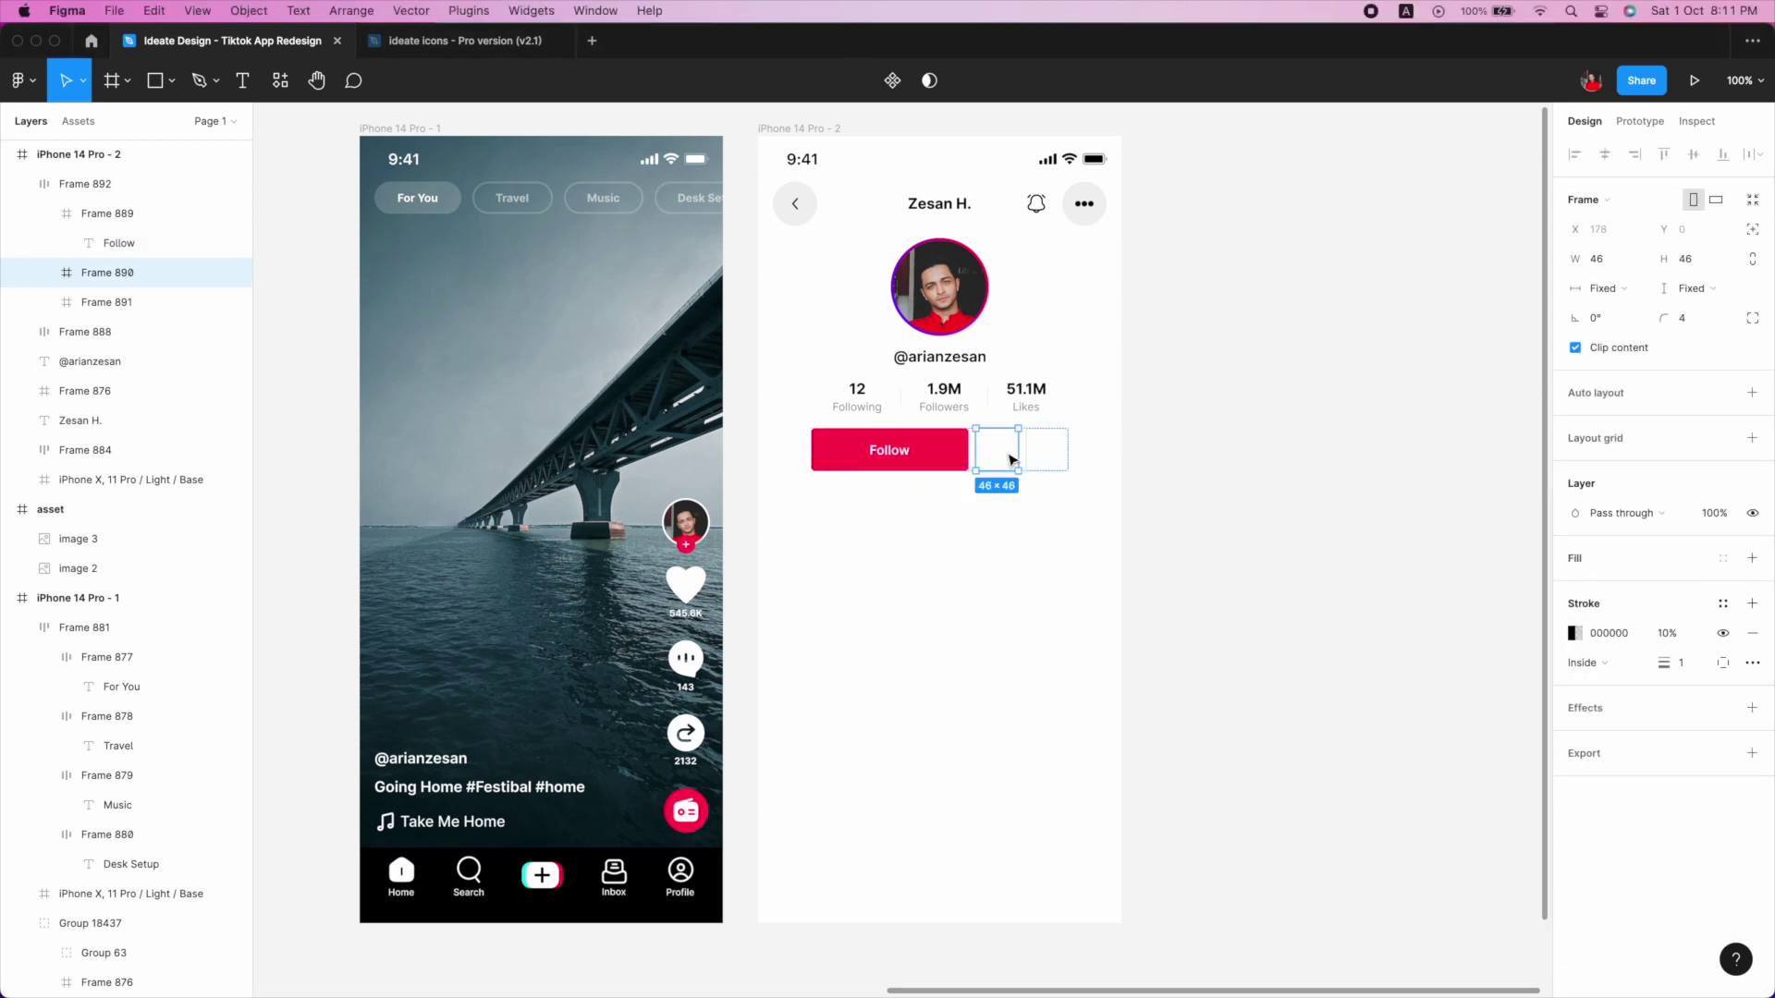
key(ctrl+v)
click(1046, 457)
click(460, 40)
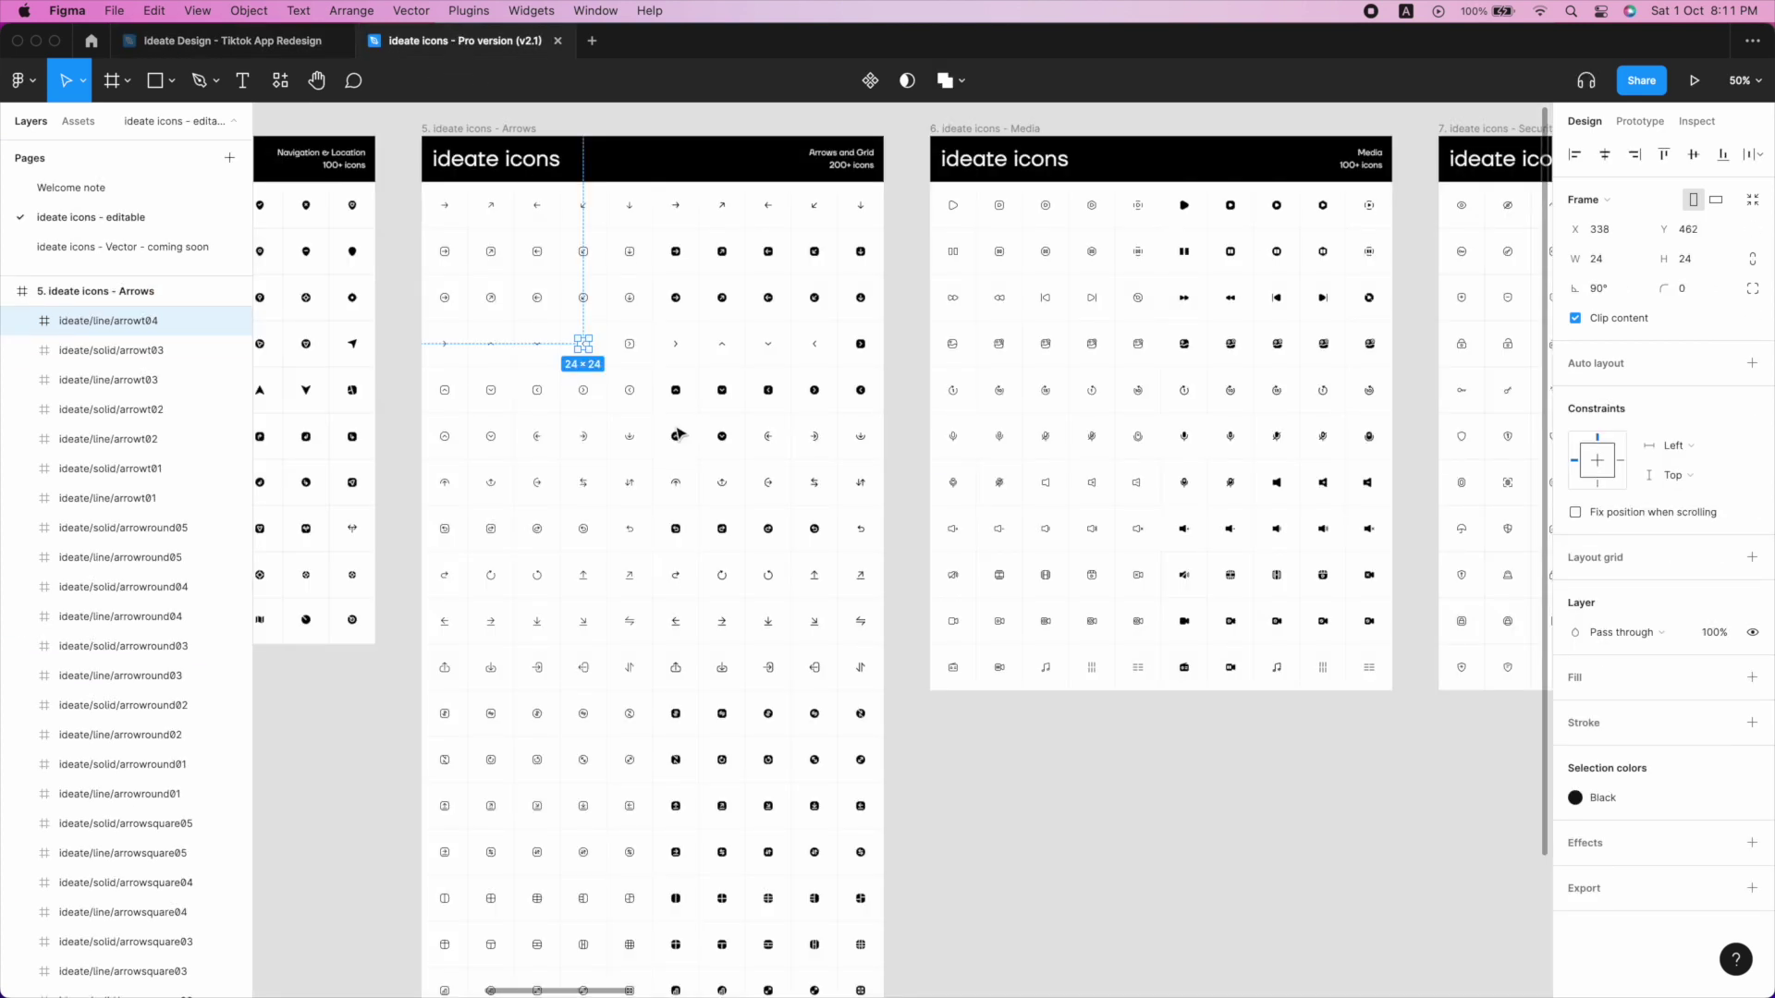
click(678, 348)
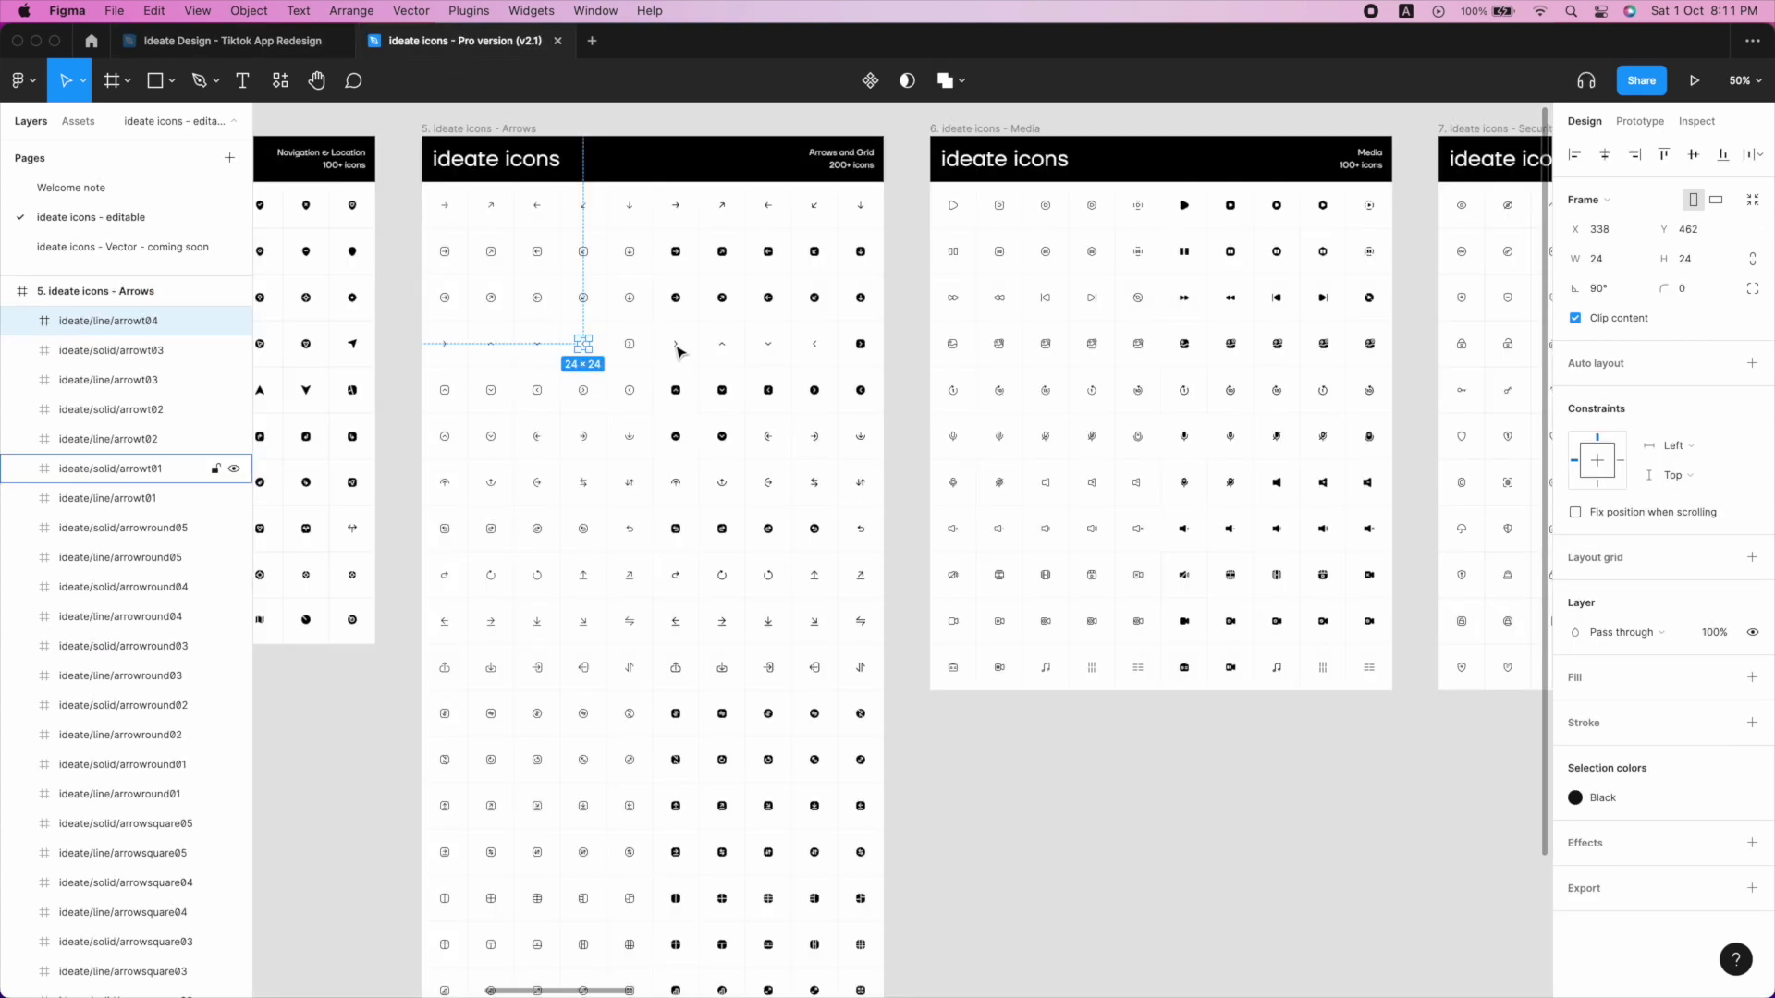
double_click(678, 349)
click(231, 41)
ctrl+scroll(878, 544, up, 5)
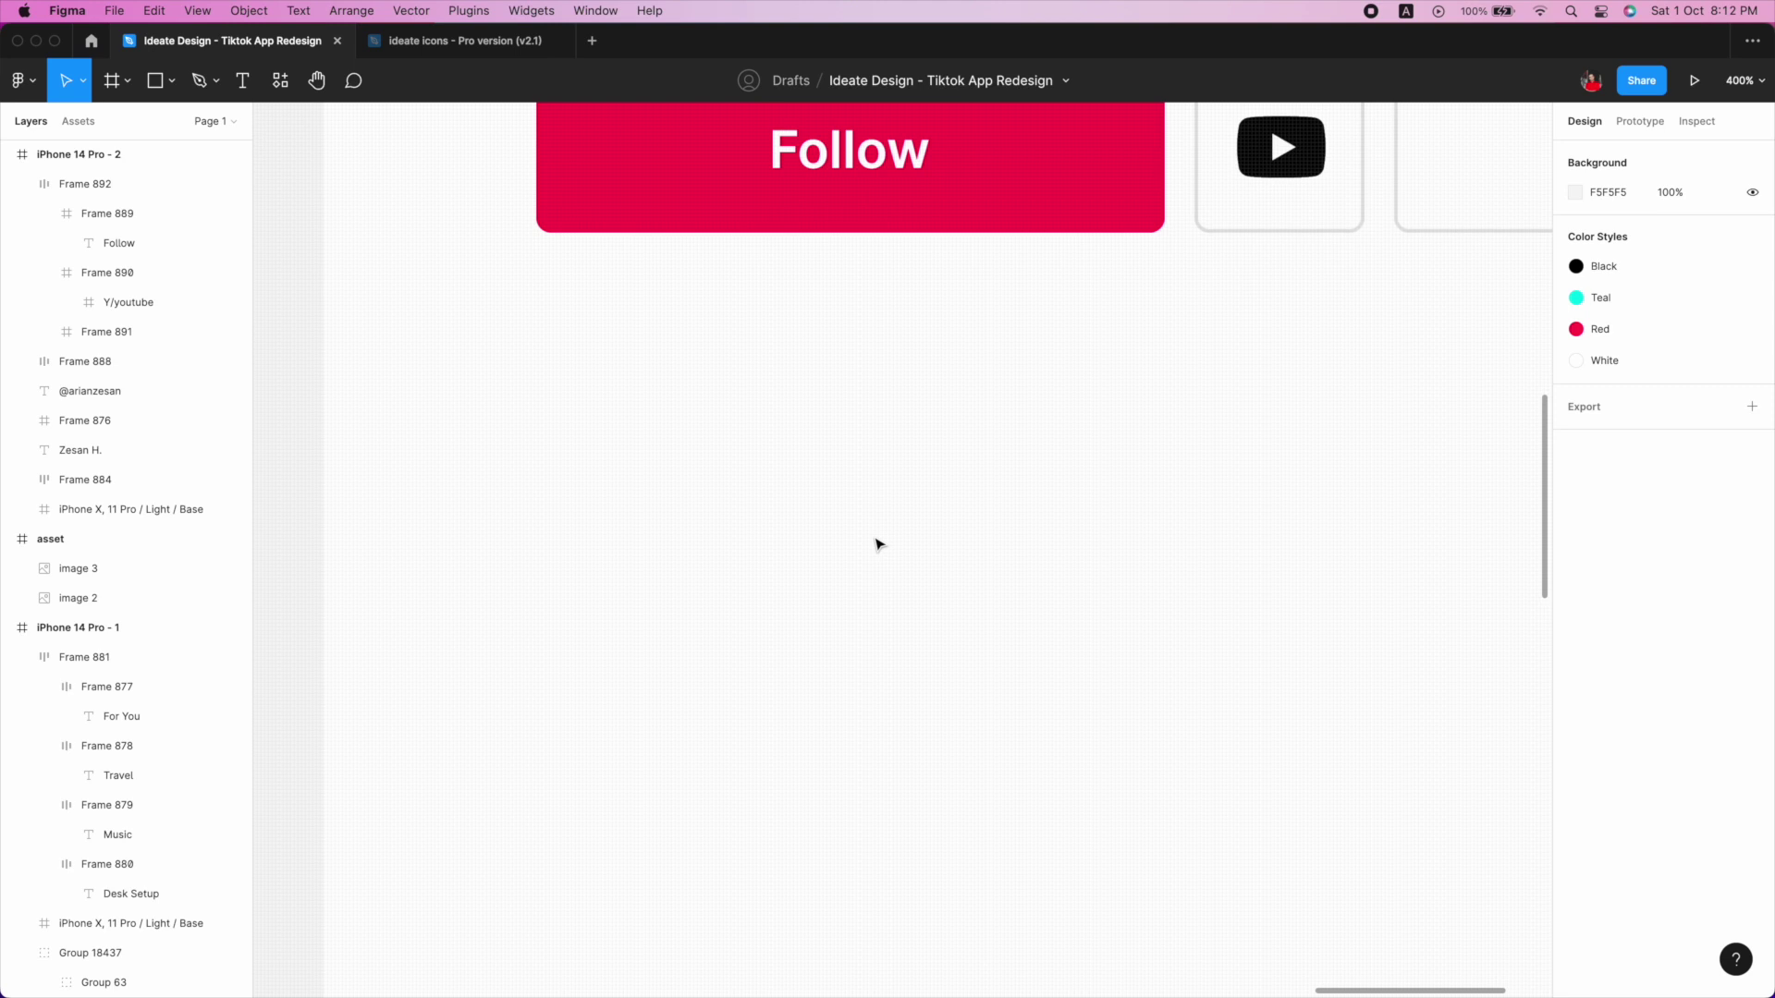
scroll(476, 615, right, 5)
click(199, 81)
click(934, 399)
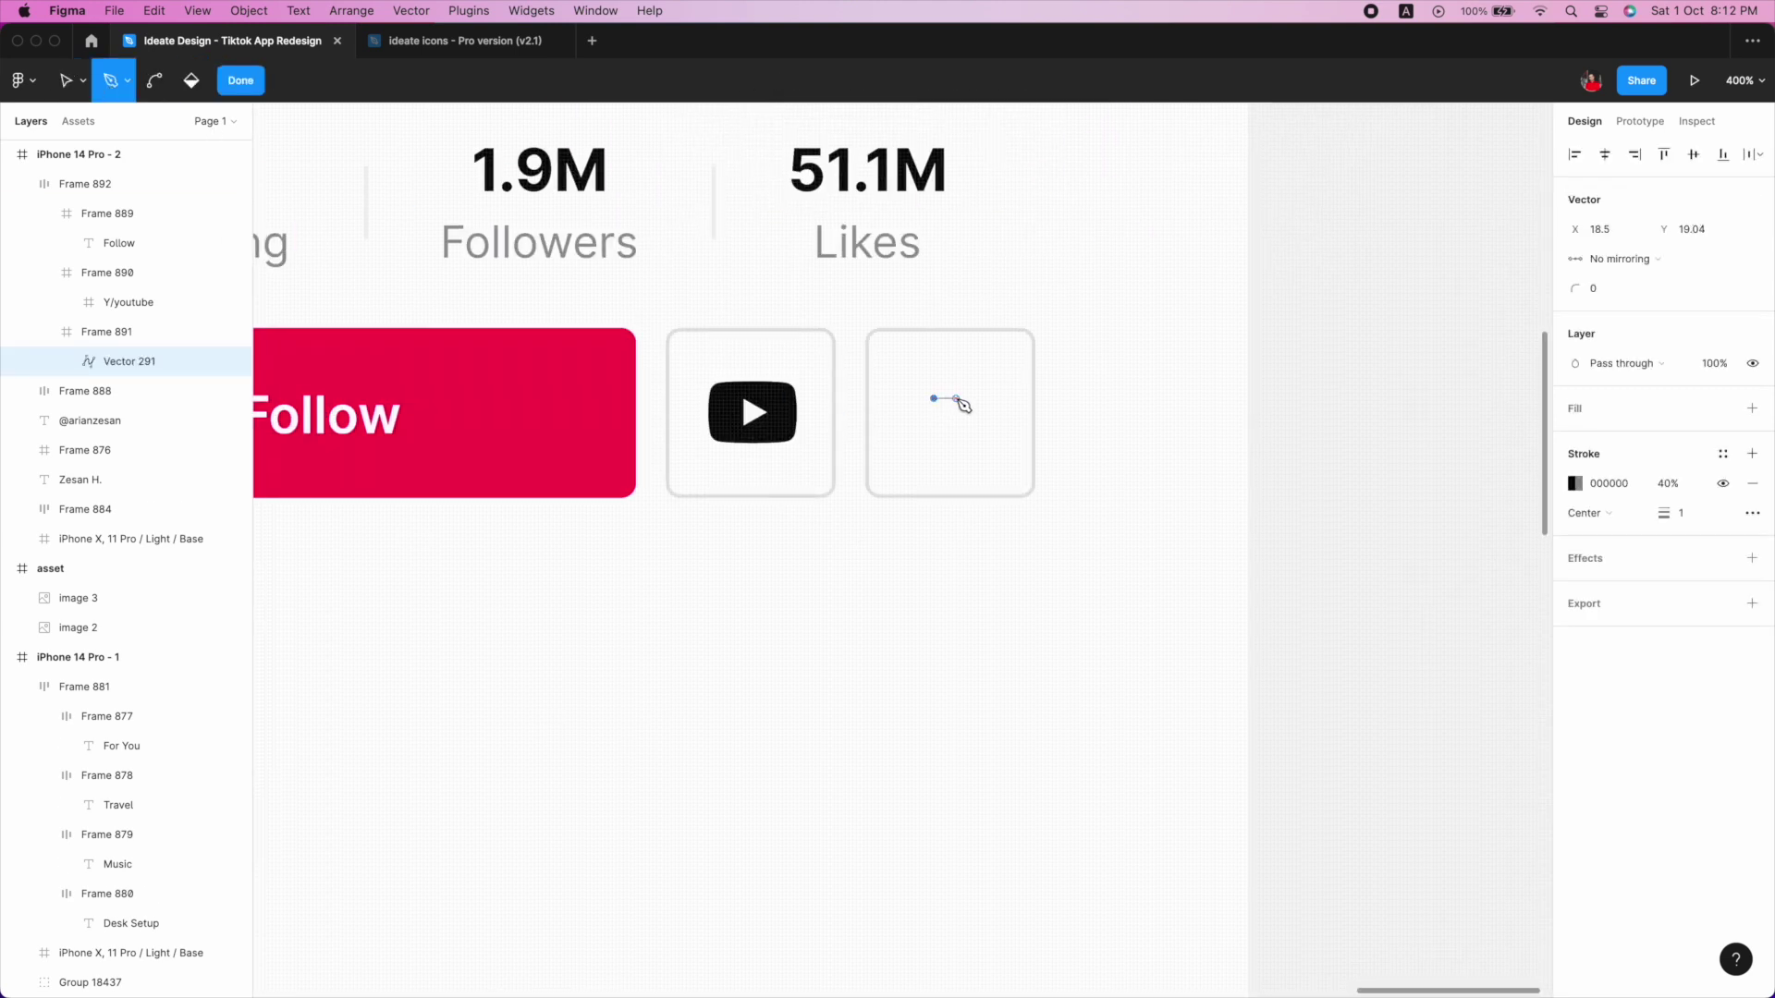
Finish the new triangle and give it a Black fill with no outline
click(944, 410)
click(240, 81)
key(Escape)
click(943, 404)
click(1752, 498)
click(1723, 498)
click(1613, 606)
click(1752, 573)
Make the triangle 18×9 with corner radius 1, centred in its button, then zoom to 100%
click(1672, 262)
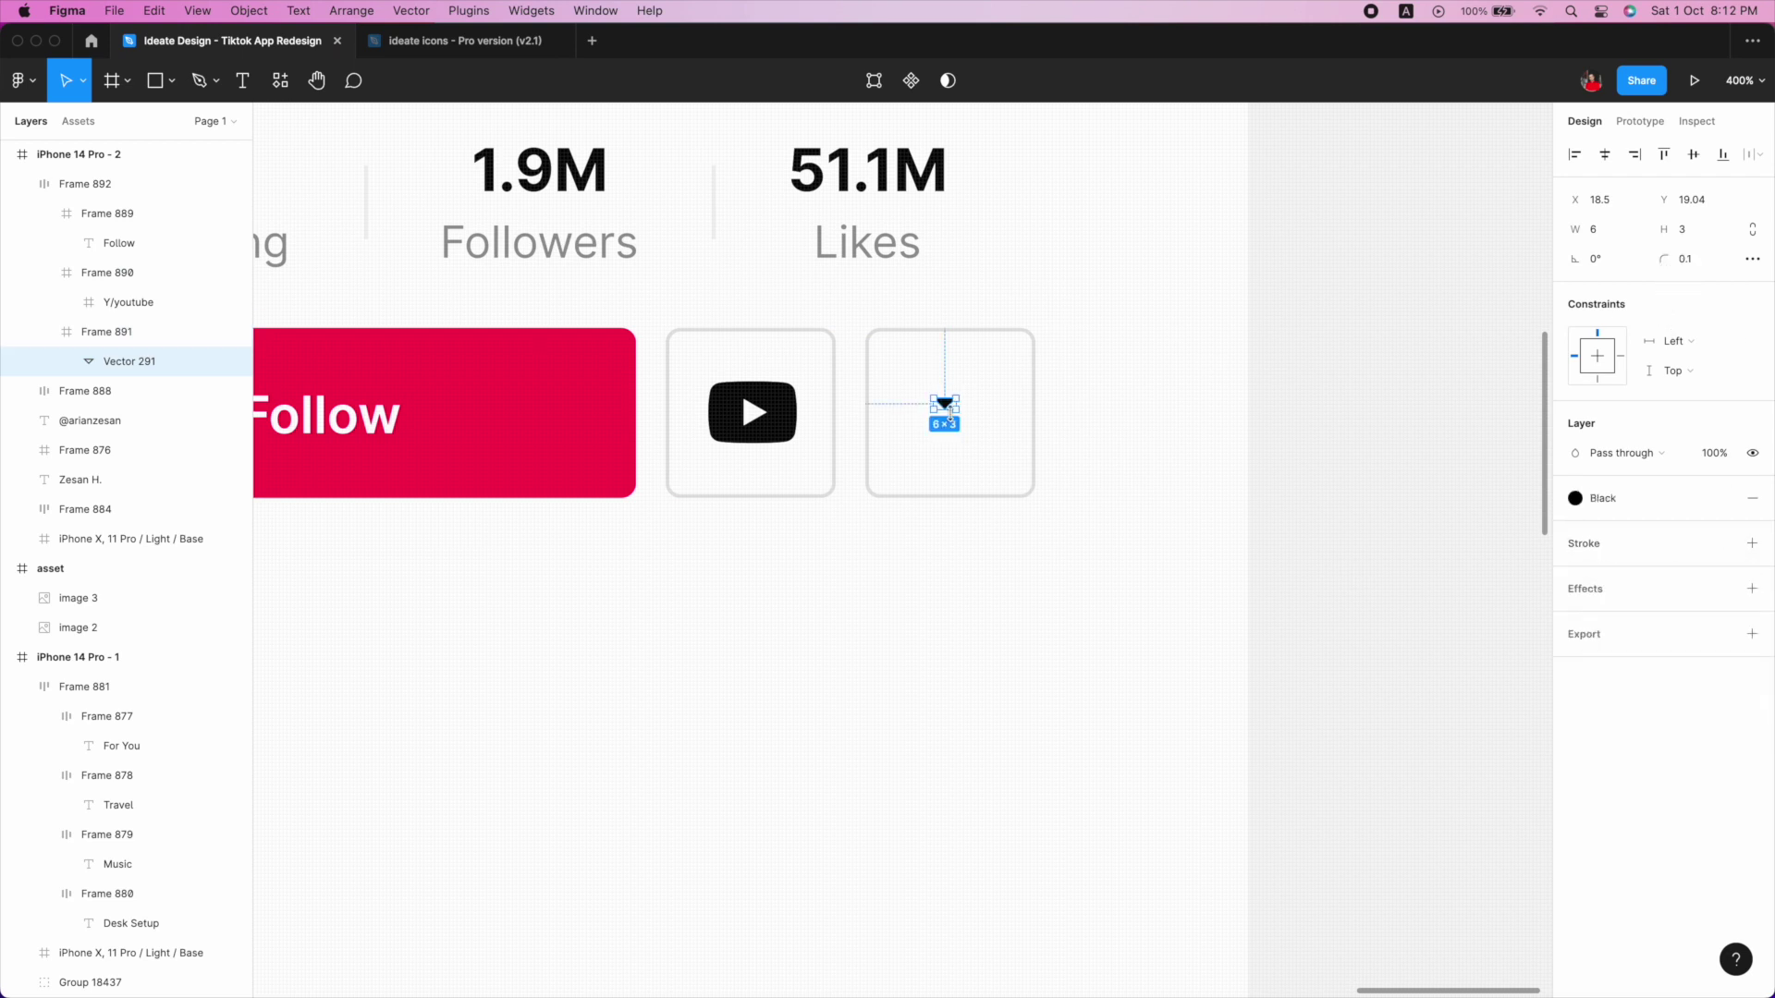
key(ctrl+z)
click(1674, 261)
key(Return)
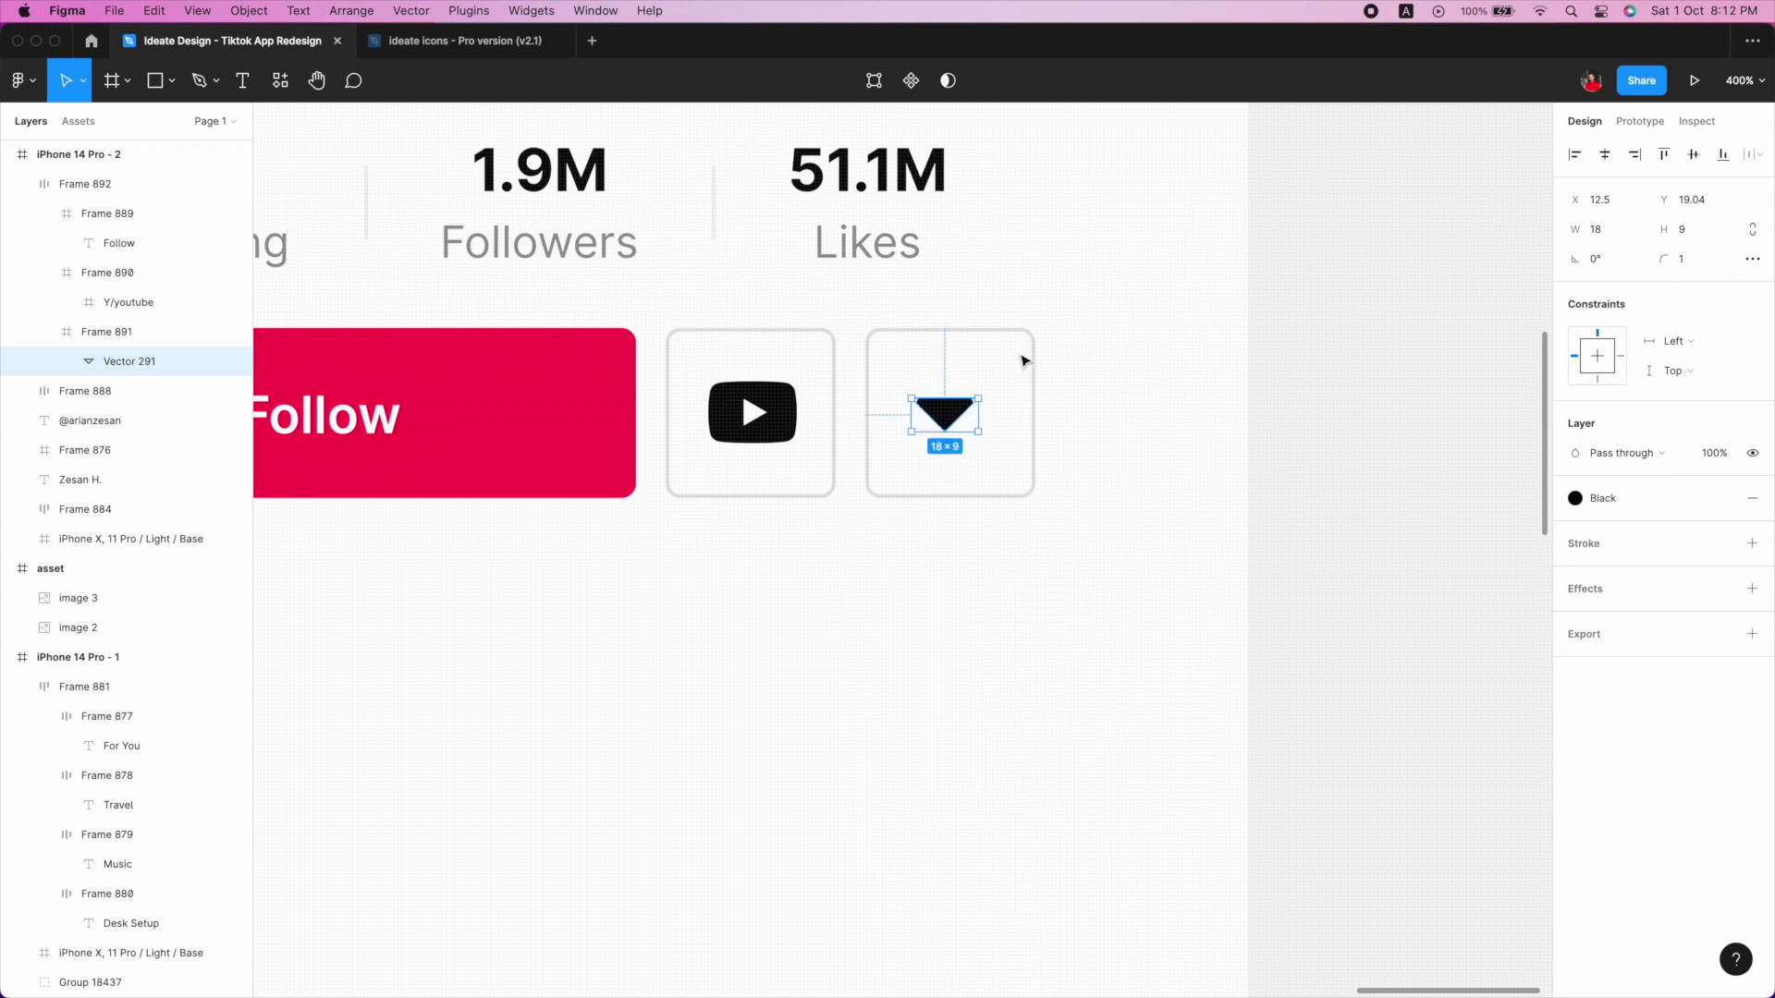
key(alt+h)
key(alt+v)
click(1049, 514)
key(shift+0)
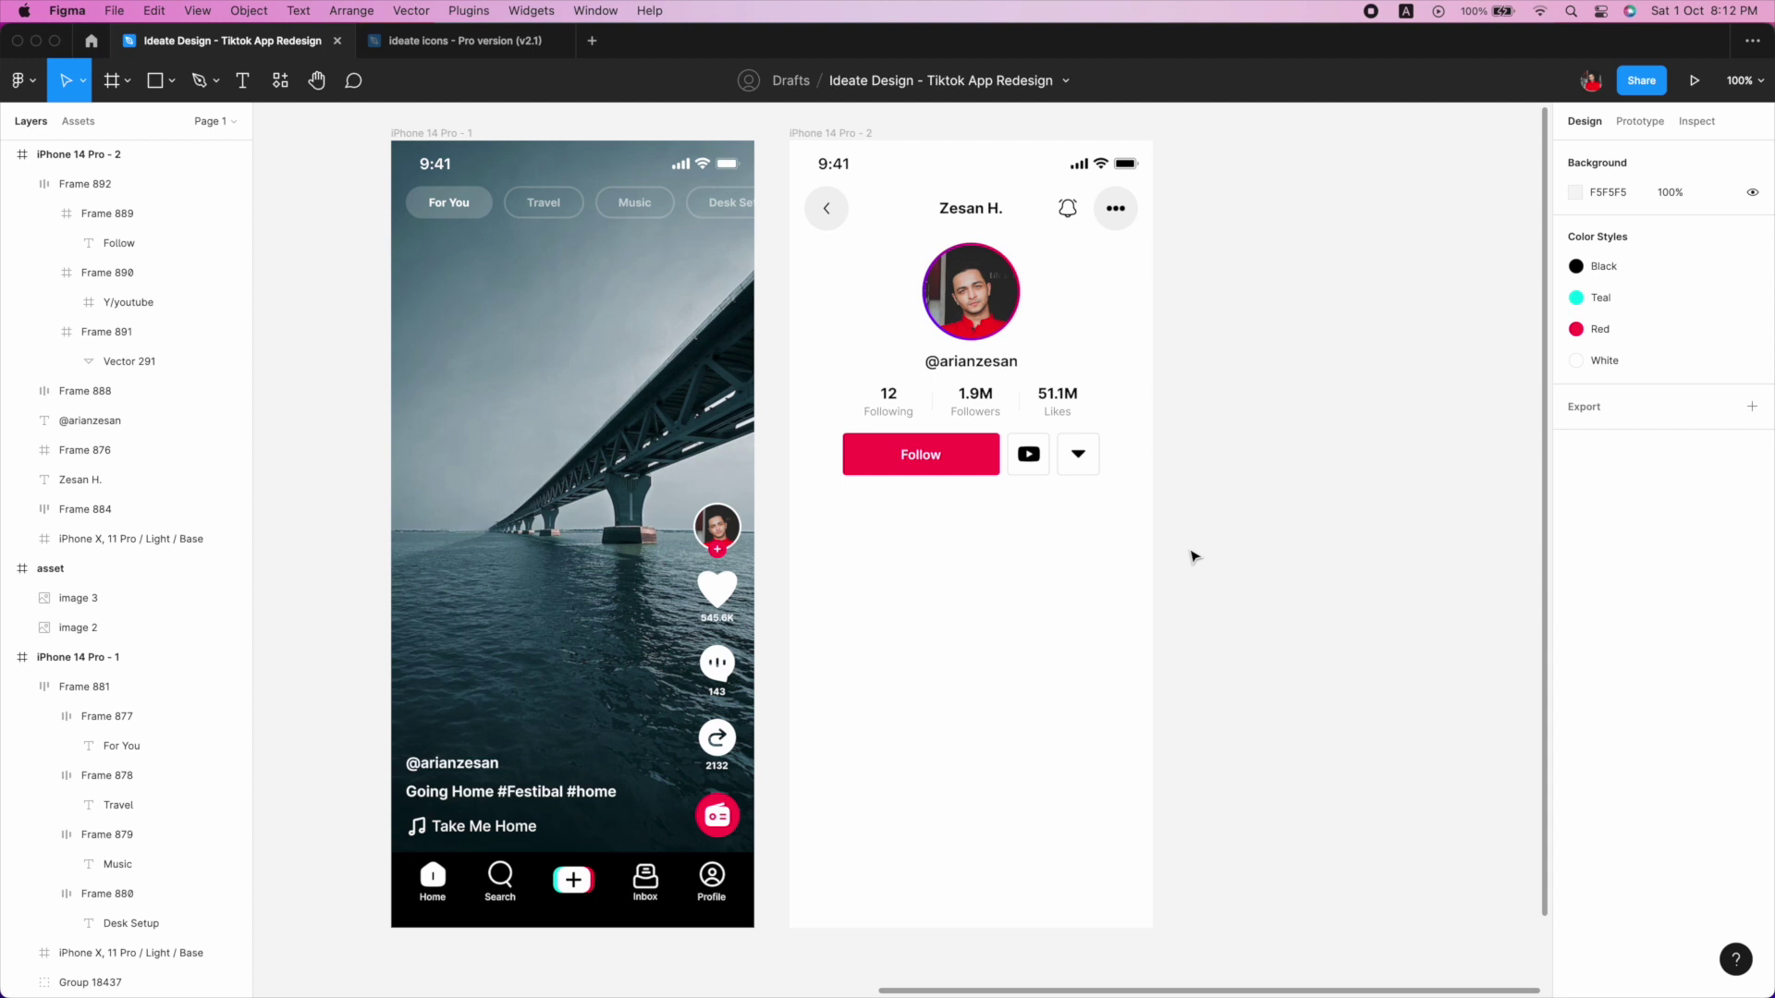
Duplicate the username below the Follow button, centre it horizontally, and set weight to Regular
click(971, 362)
drag(971, 362, 968, 500)
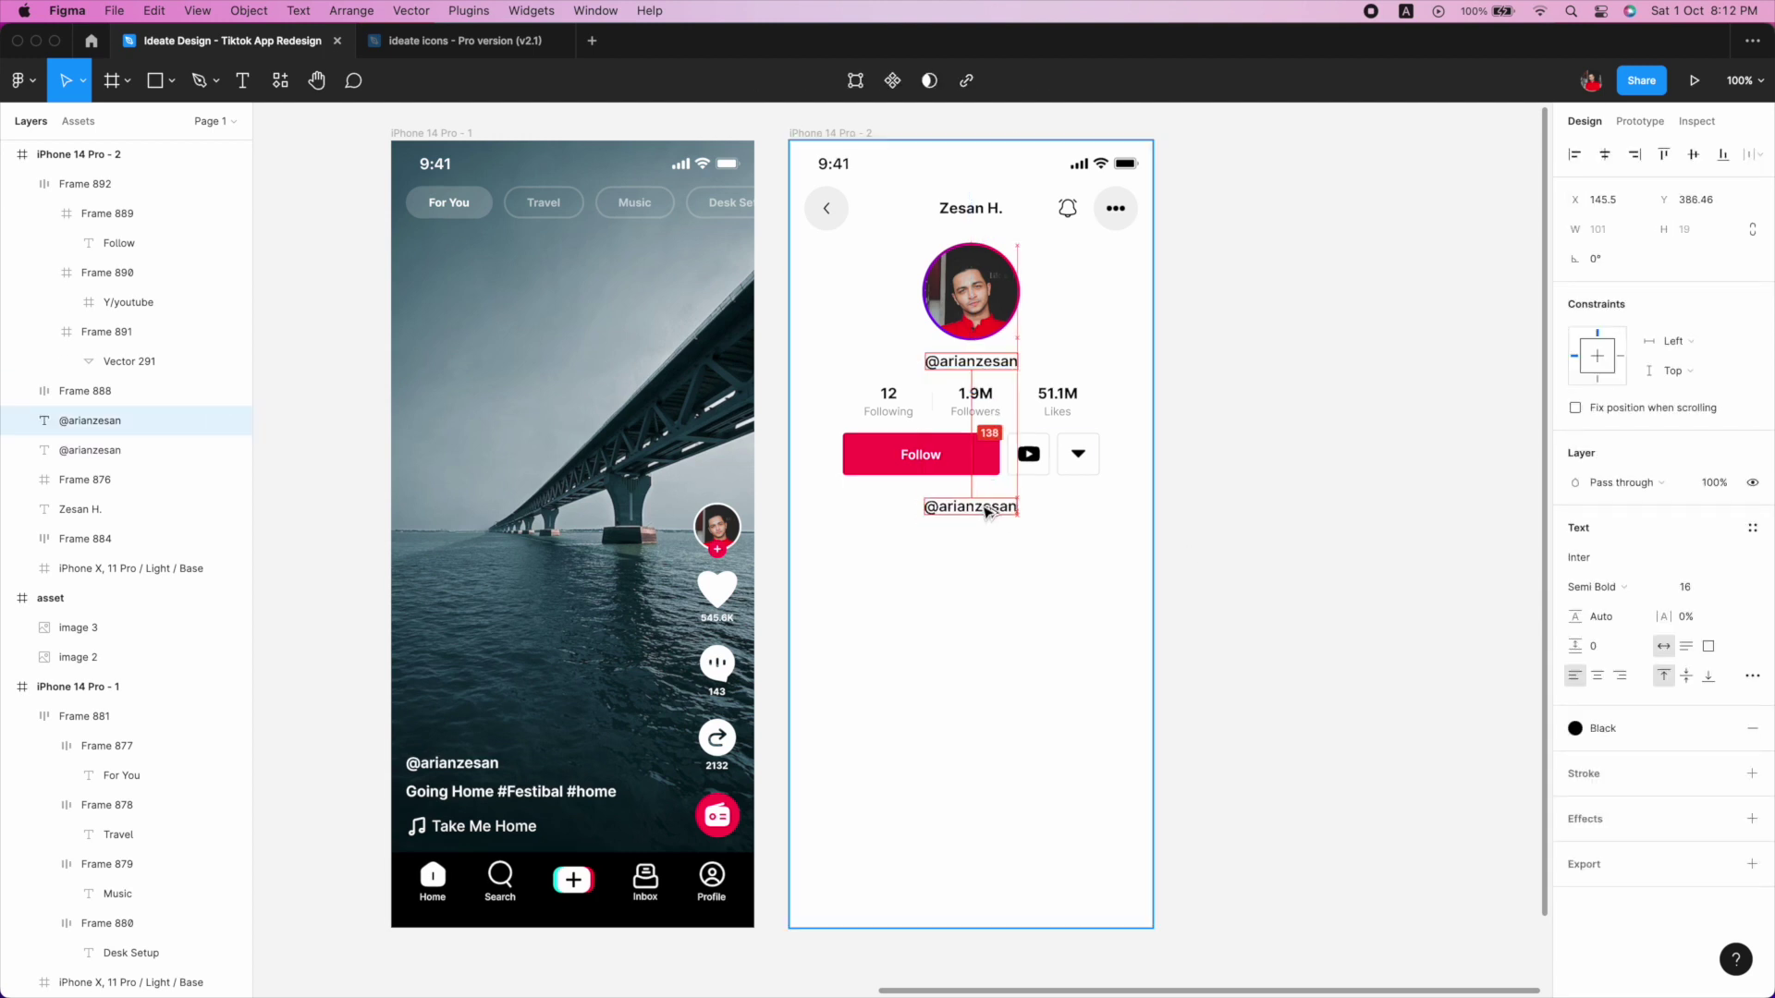
click(1604, 156)
click(1594, 587)
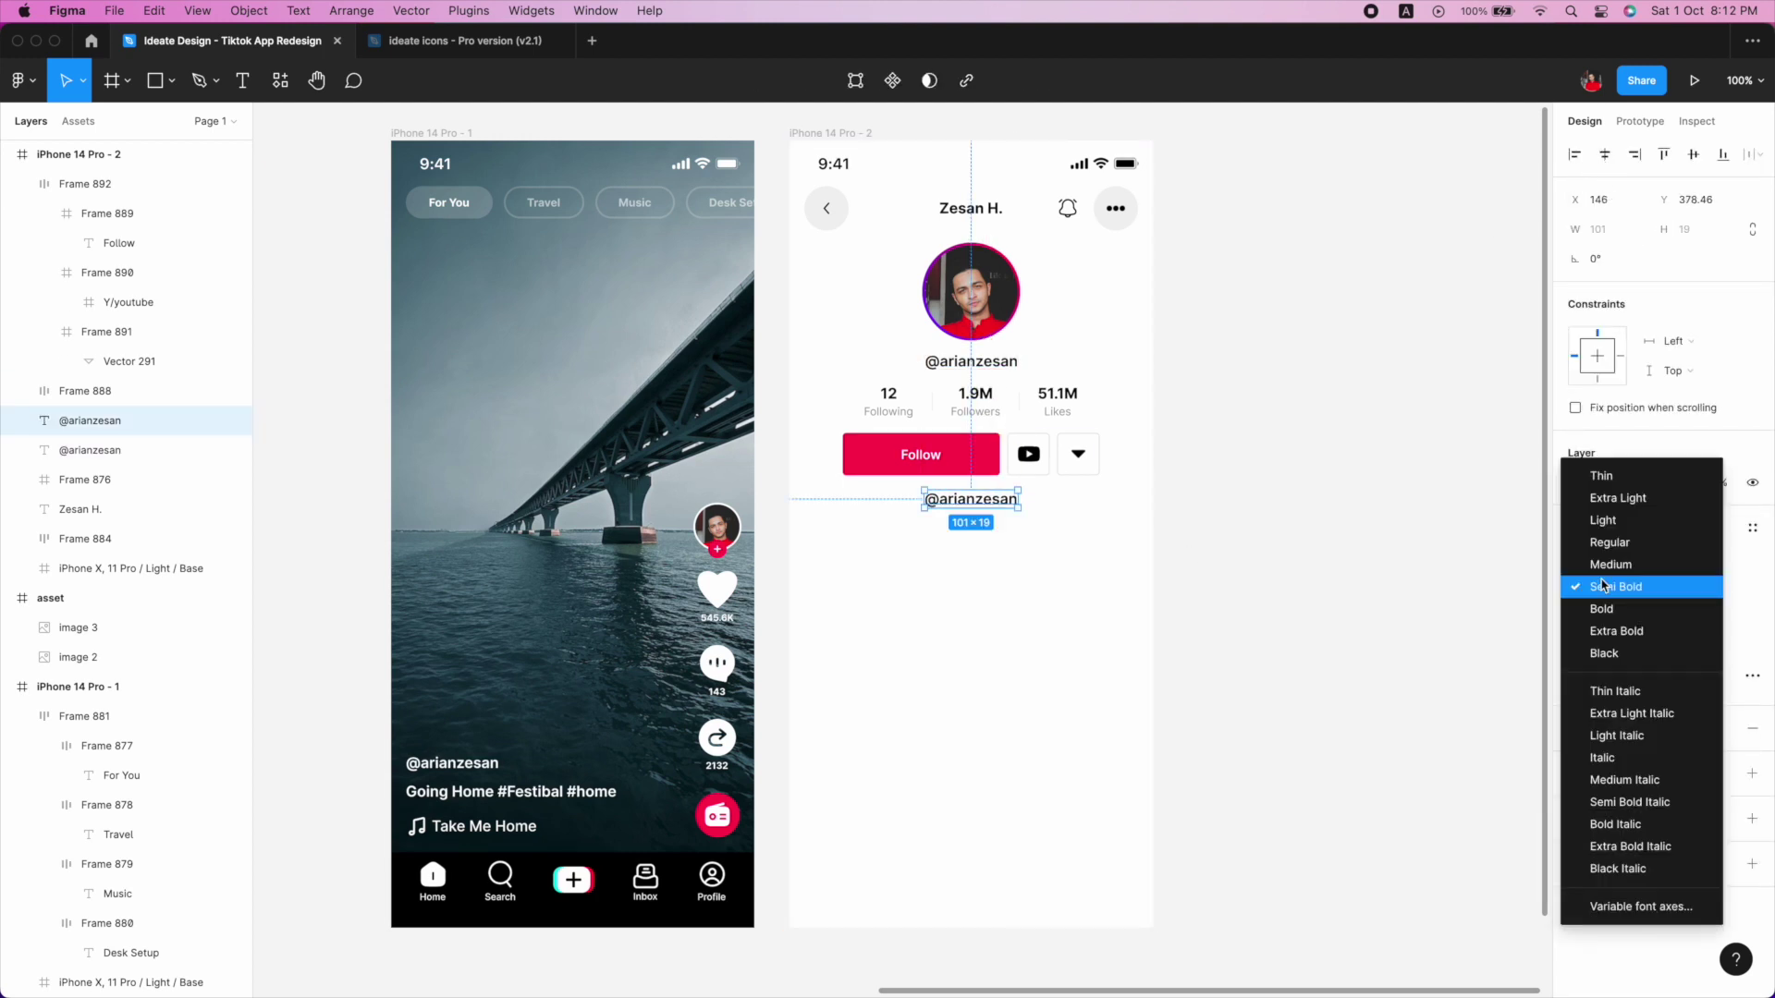
click(1601, 543)
Retype it as the two-line bio 'NEVER LOSE HOPE / Get Free Figma Resources', centre-aligned under Follow
key(Return)
text(NEVER LOSE H)
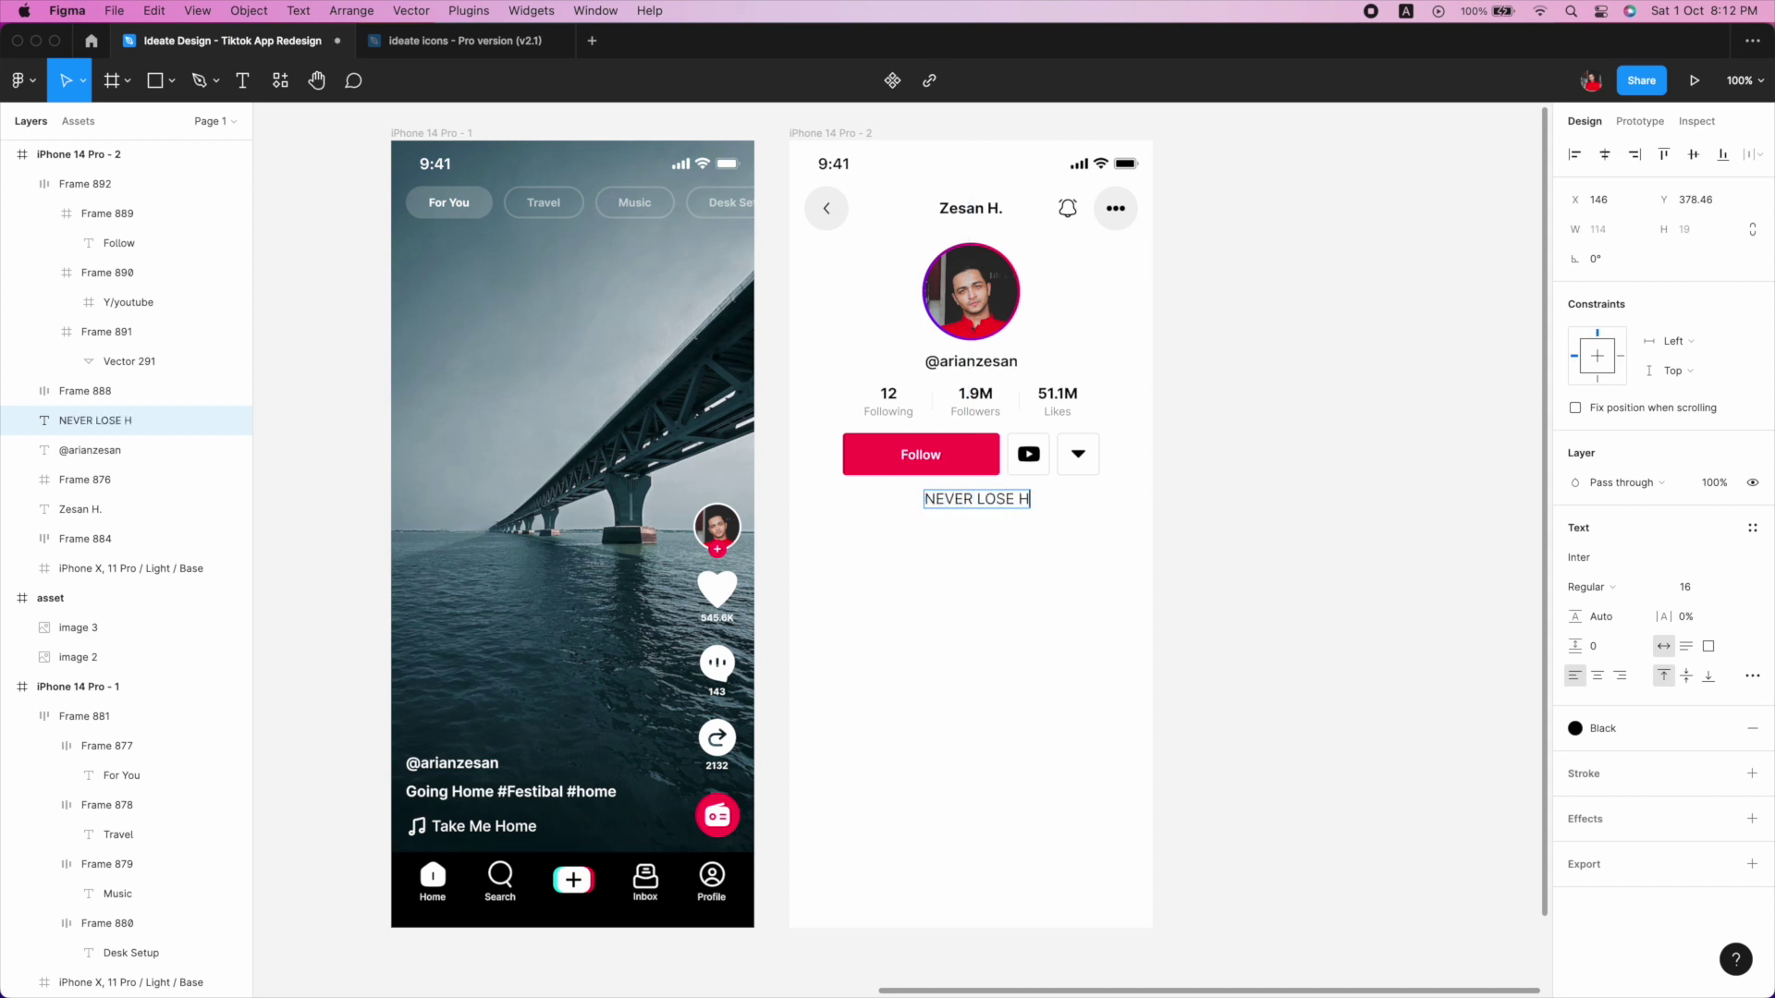
drag(978, 511, 957, 511)
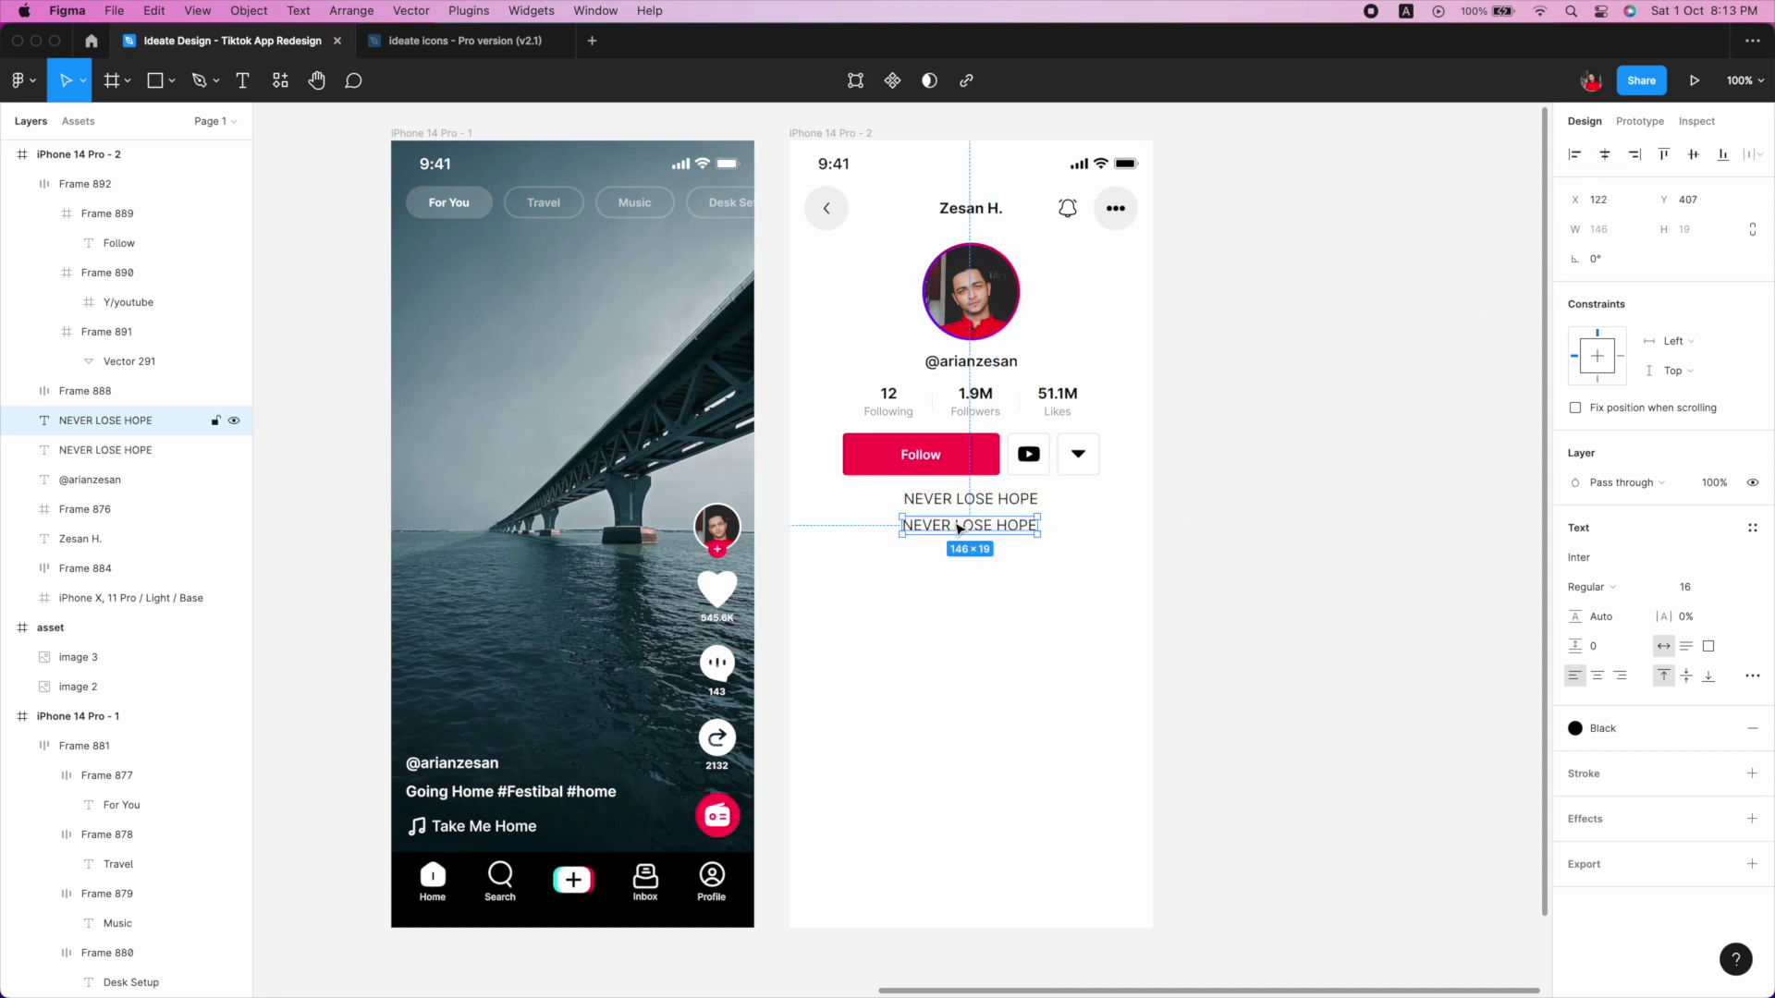
drag(962, 507, 967, 507)
double_click(1034, 500)
text(Get Free Figma Resources)
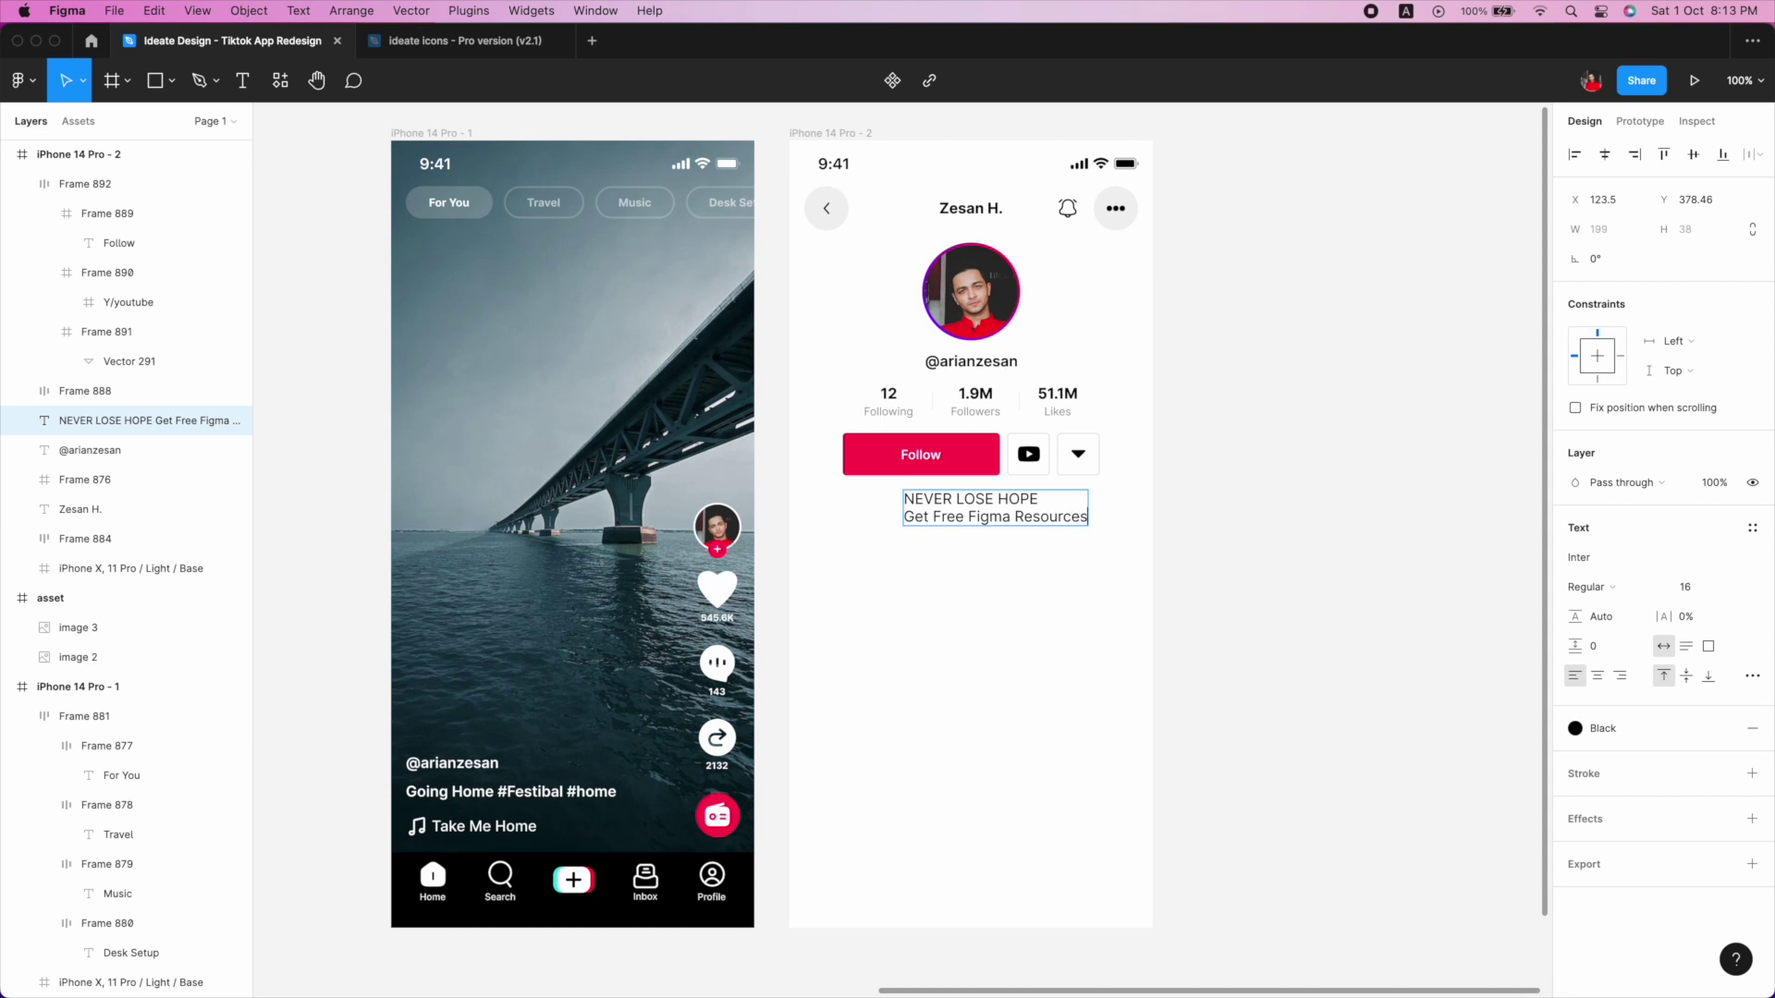
key(Escape)
click(1598, 676)
drag(1058, 519, 1034, 519)
click(954, 556)
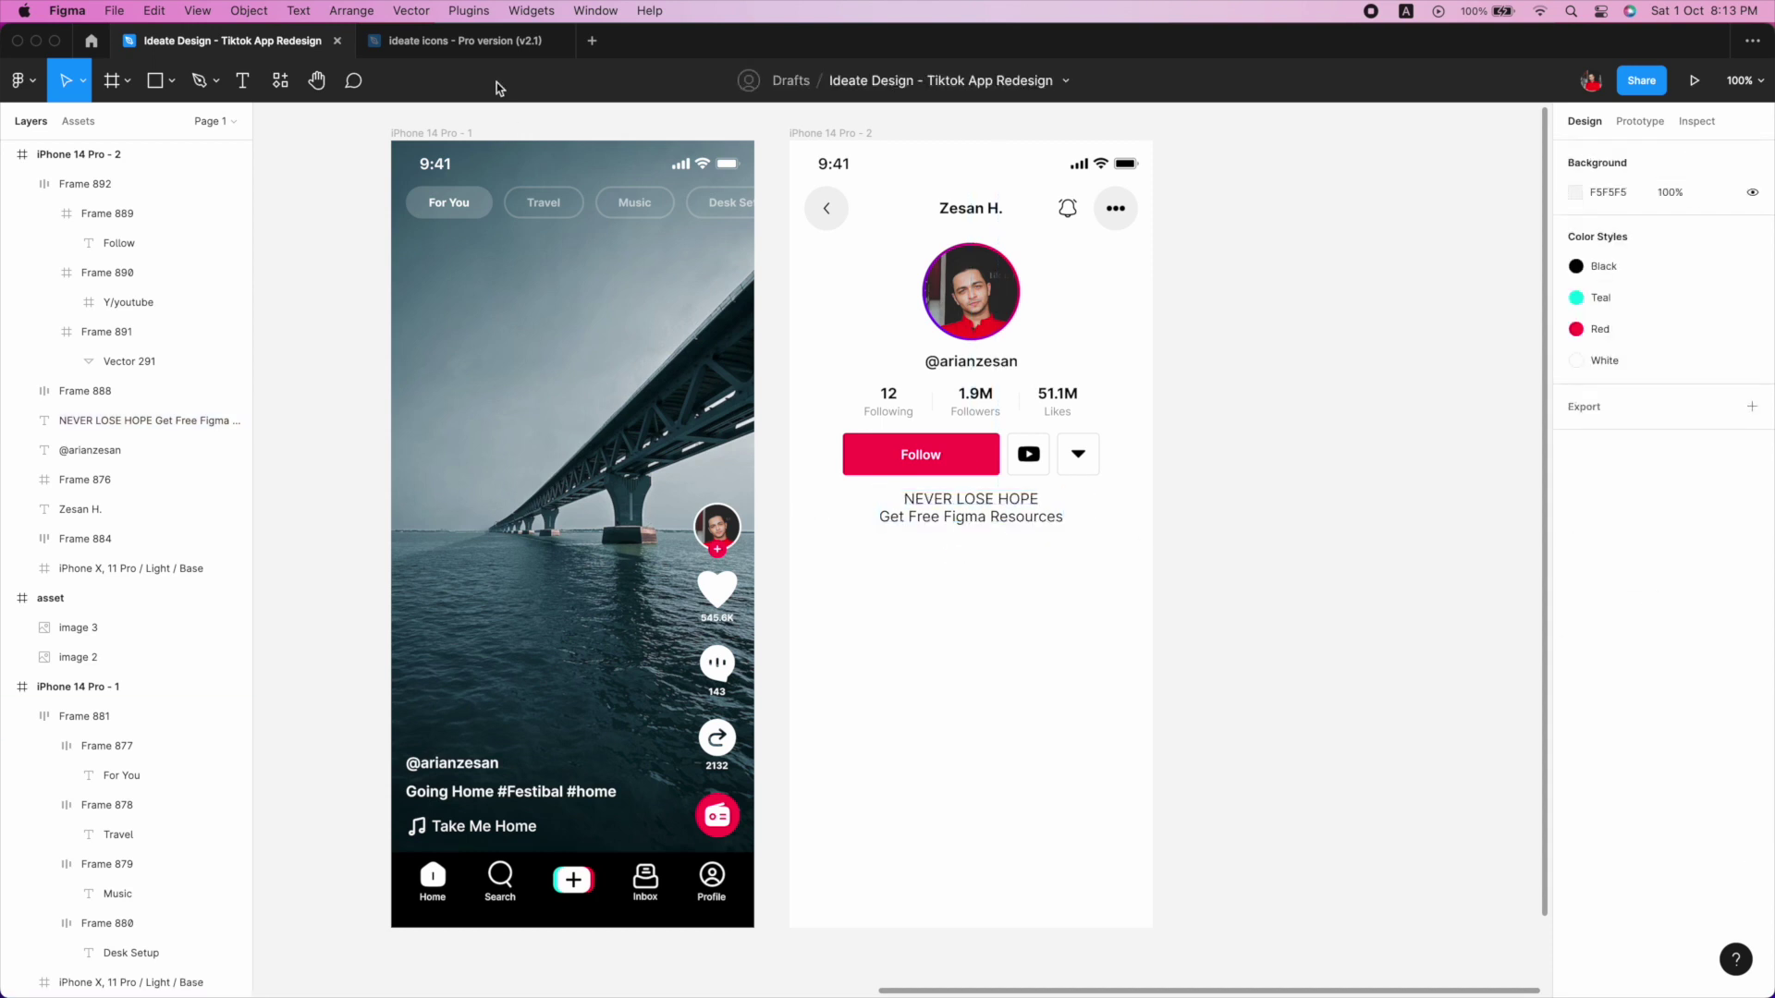
Find and copy the link icon in the icon library file
click(462, 40)
scroll(1082, 823, right, 5)
scroll(1104, 829, right, 5)
scroll(1104, 830, right, 5)
scroll(1105, 829, right, 5)
scroll(1105, 829, right, 5)
scroll(1105, 830, left, 5)
scroll(1105, 830, left, 5)
scroll(1104, 829, left, 5)
scroll(1104, 829, left, 5)
scroll(1105, 829, left, 10)
scroll(1104, 829, left, 10)
scroll(1104, 829, left, 5)
scroll(1105, 829, down, 5)
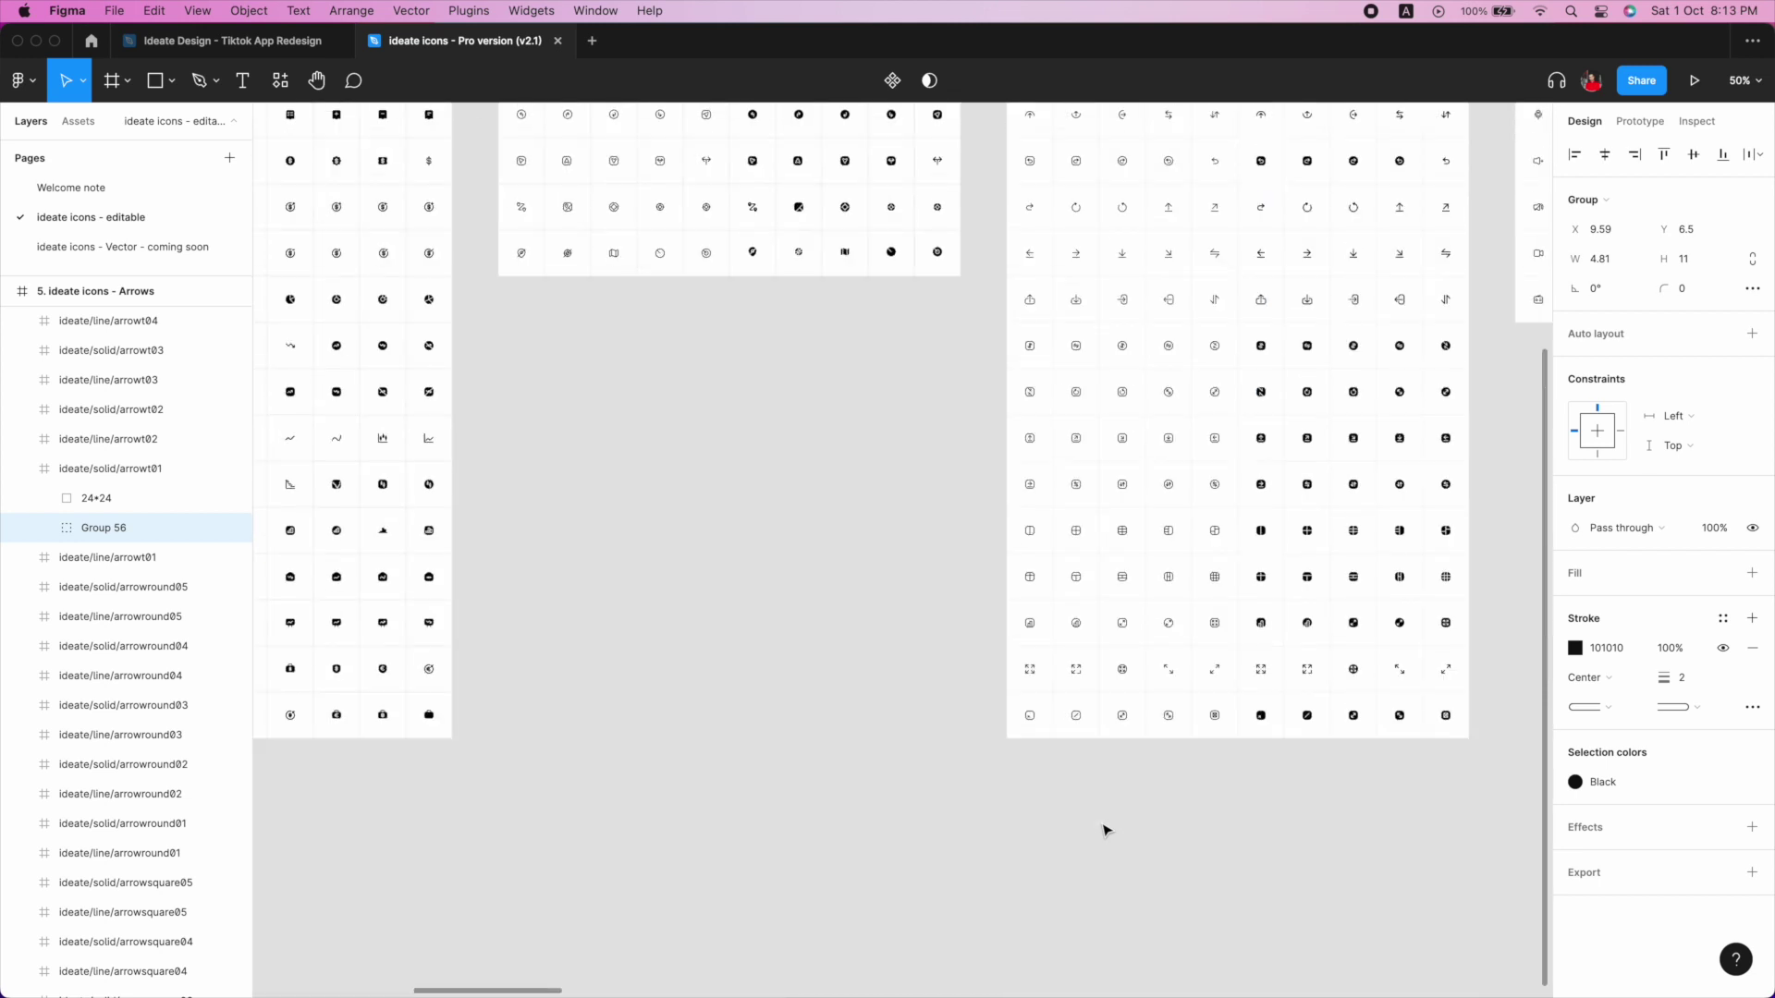
scroll(1105, 829, left, 3)
scroll(1105, 829, left, 3)
scroll(1104, 829, down, 5)
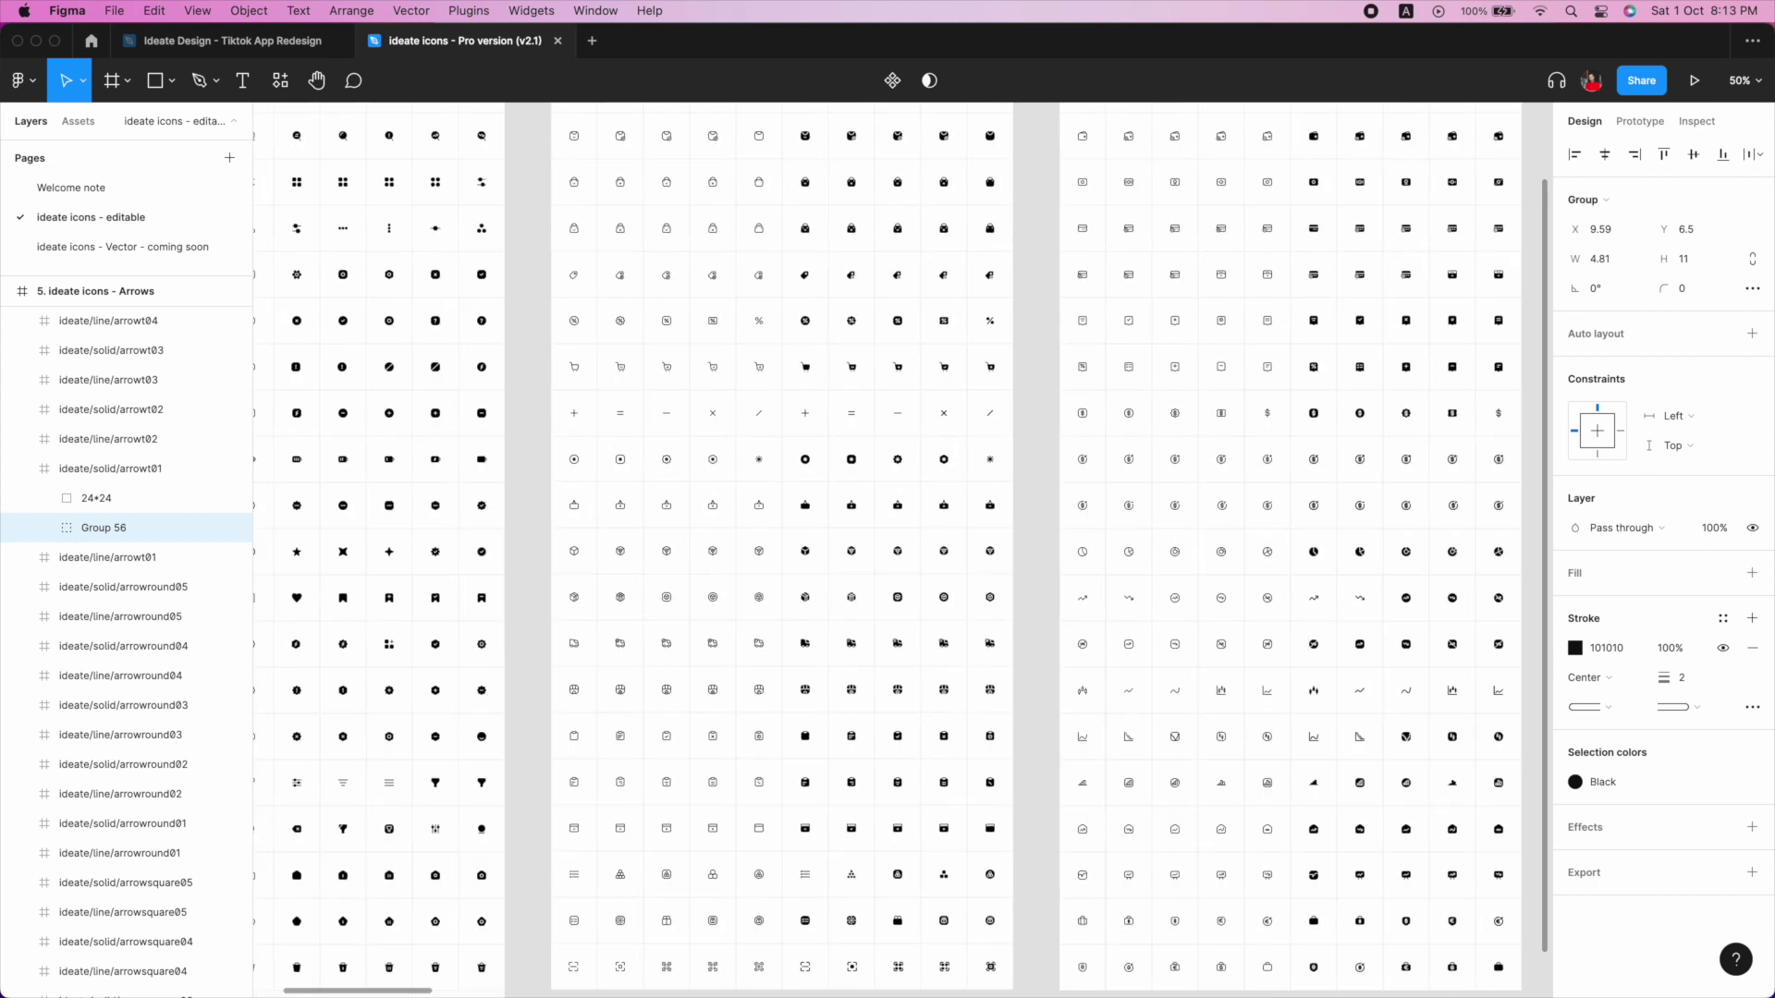
click(168, 47)
key(super+v)
click(950, 523)
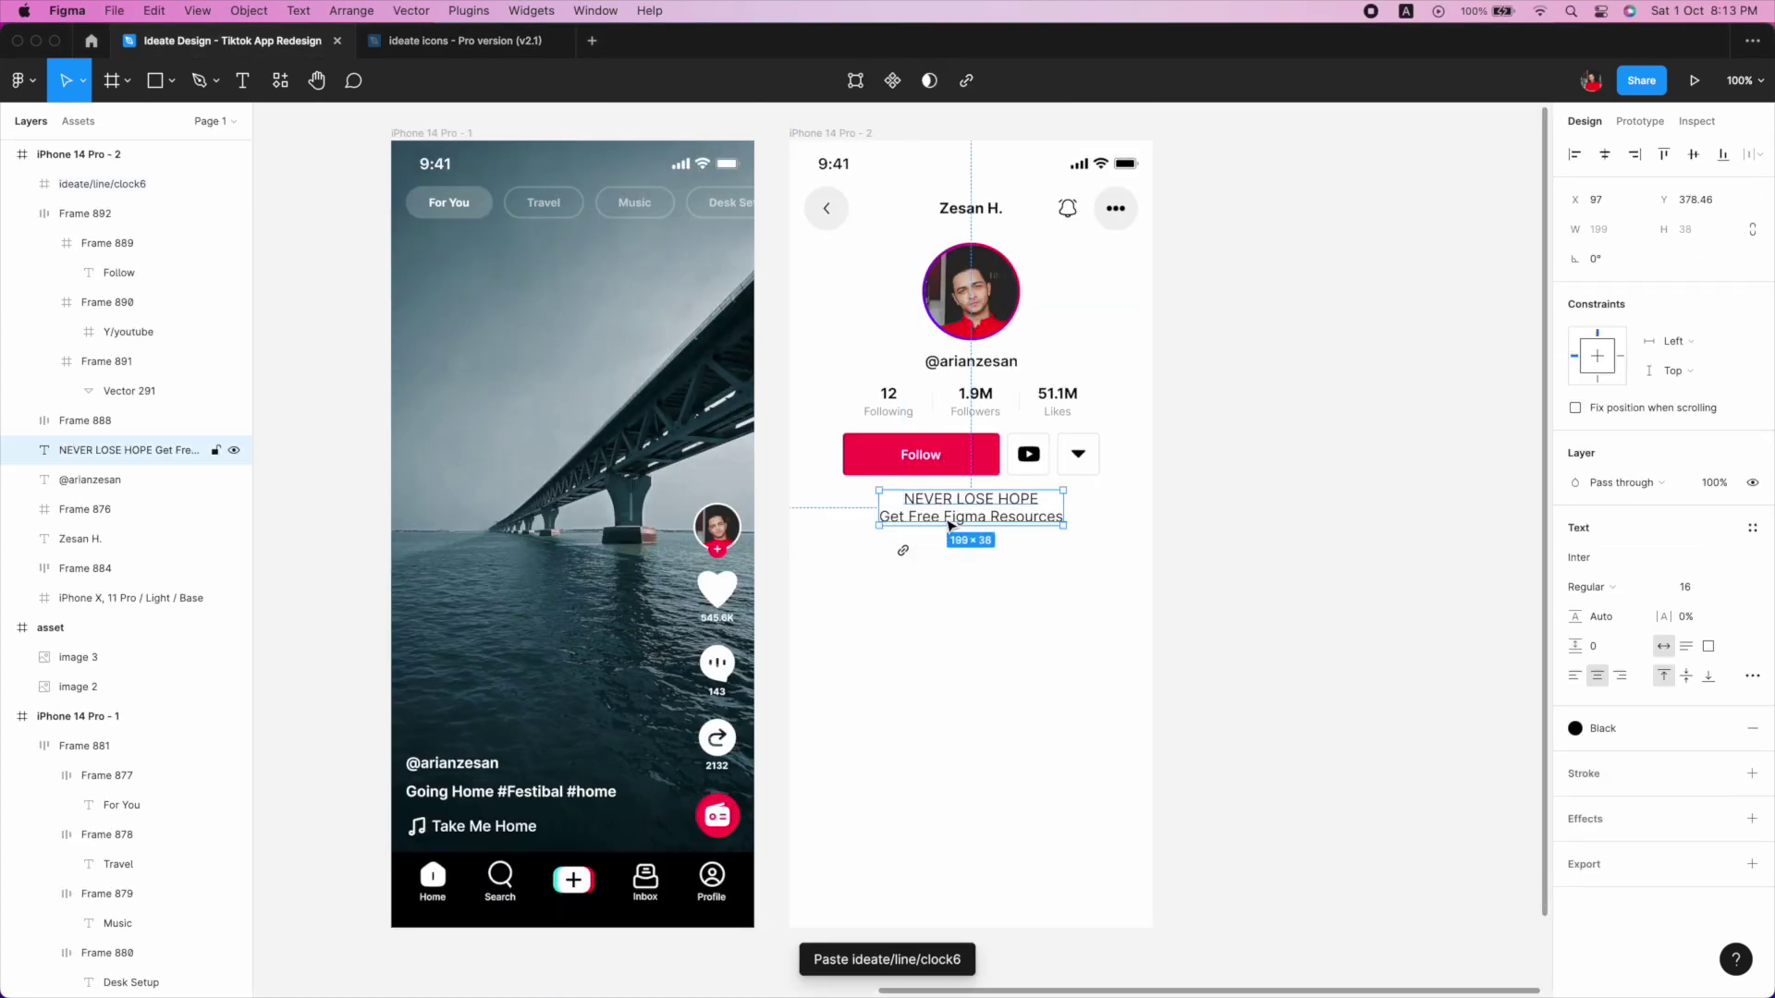
drag(971, 362, 961, 555)
double_click(961, 551)
text(H)
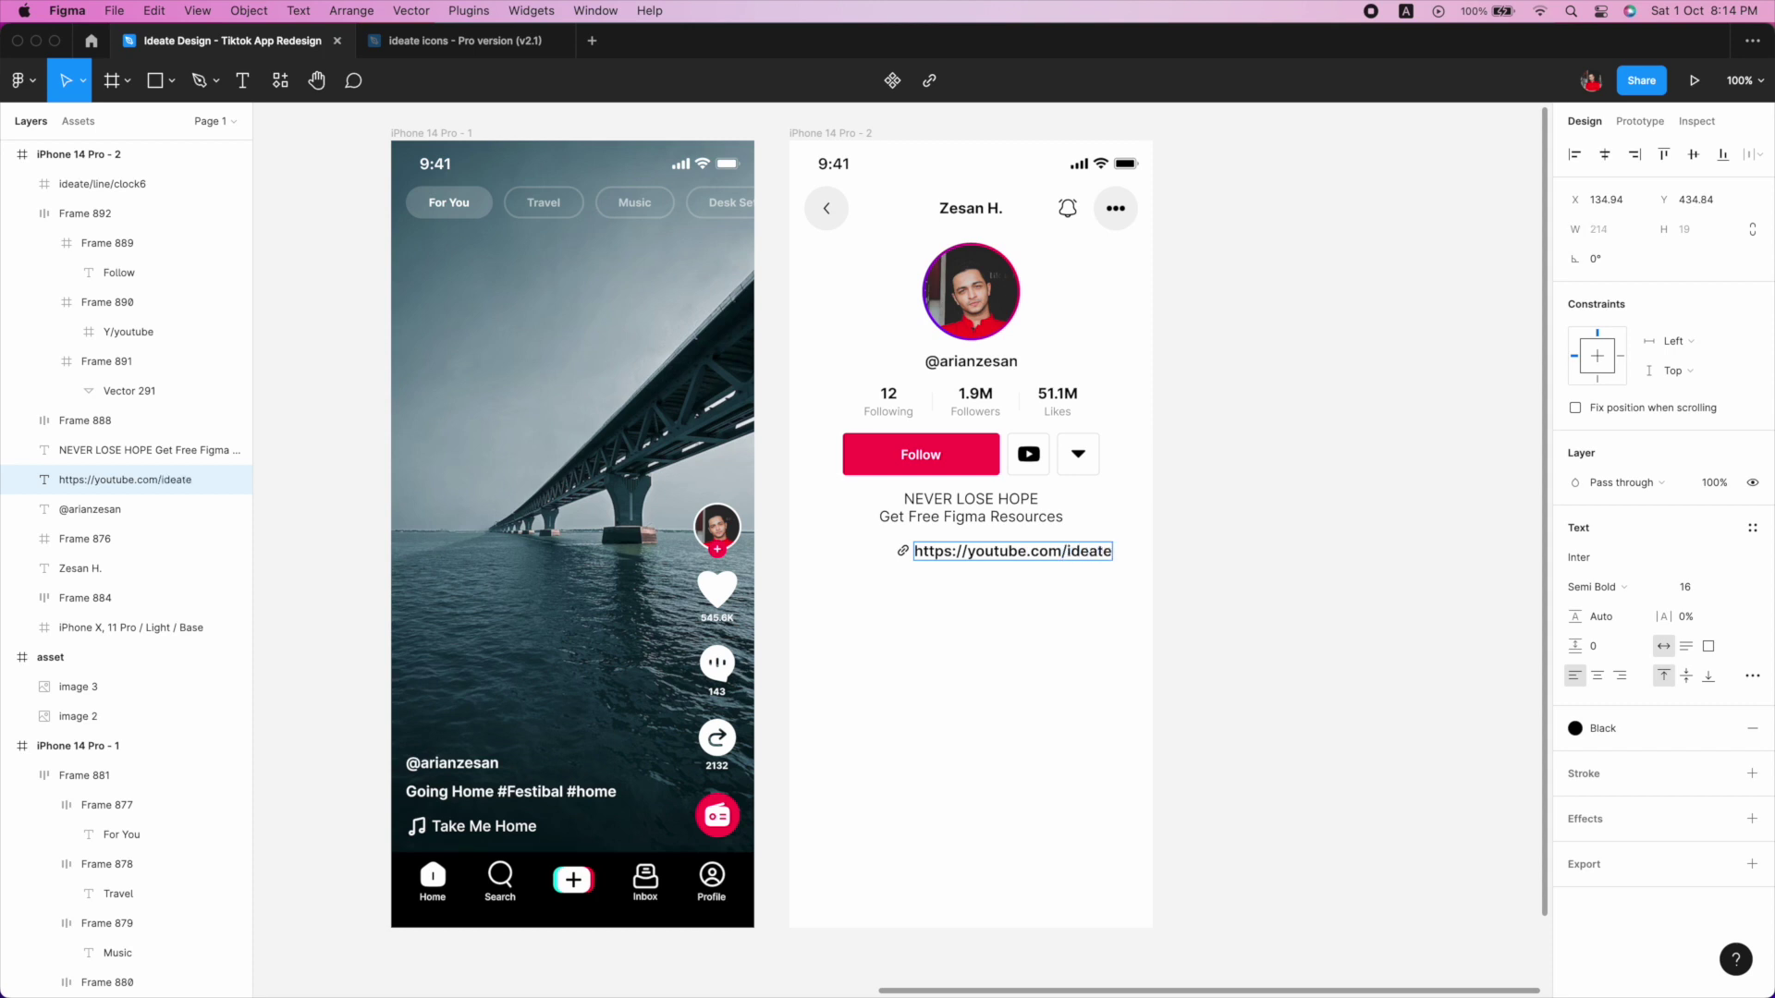
click(1673, 587)
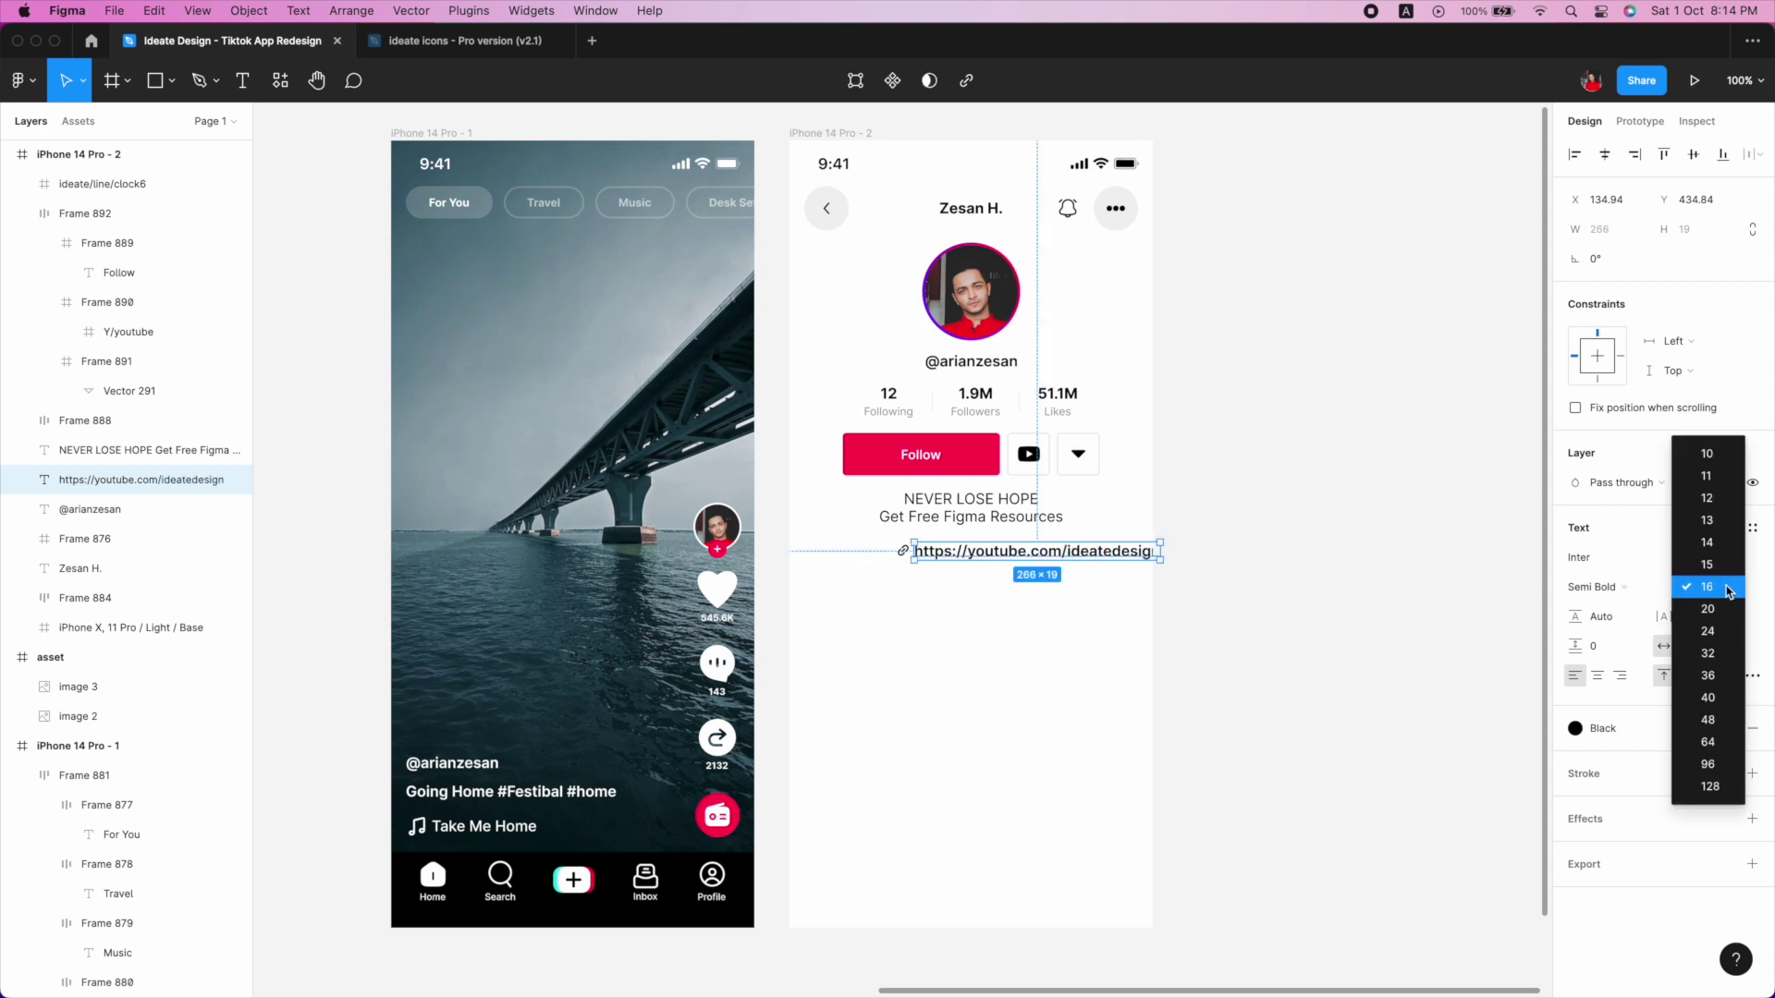
click(1509, 587)
Wrap the link icon and URL together in an auto-layout row
drag(889, 570, 945, 552)
key(shift+a)
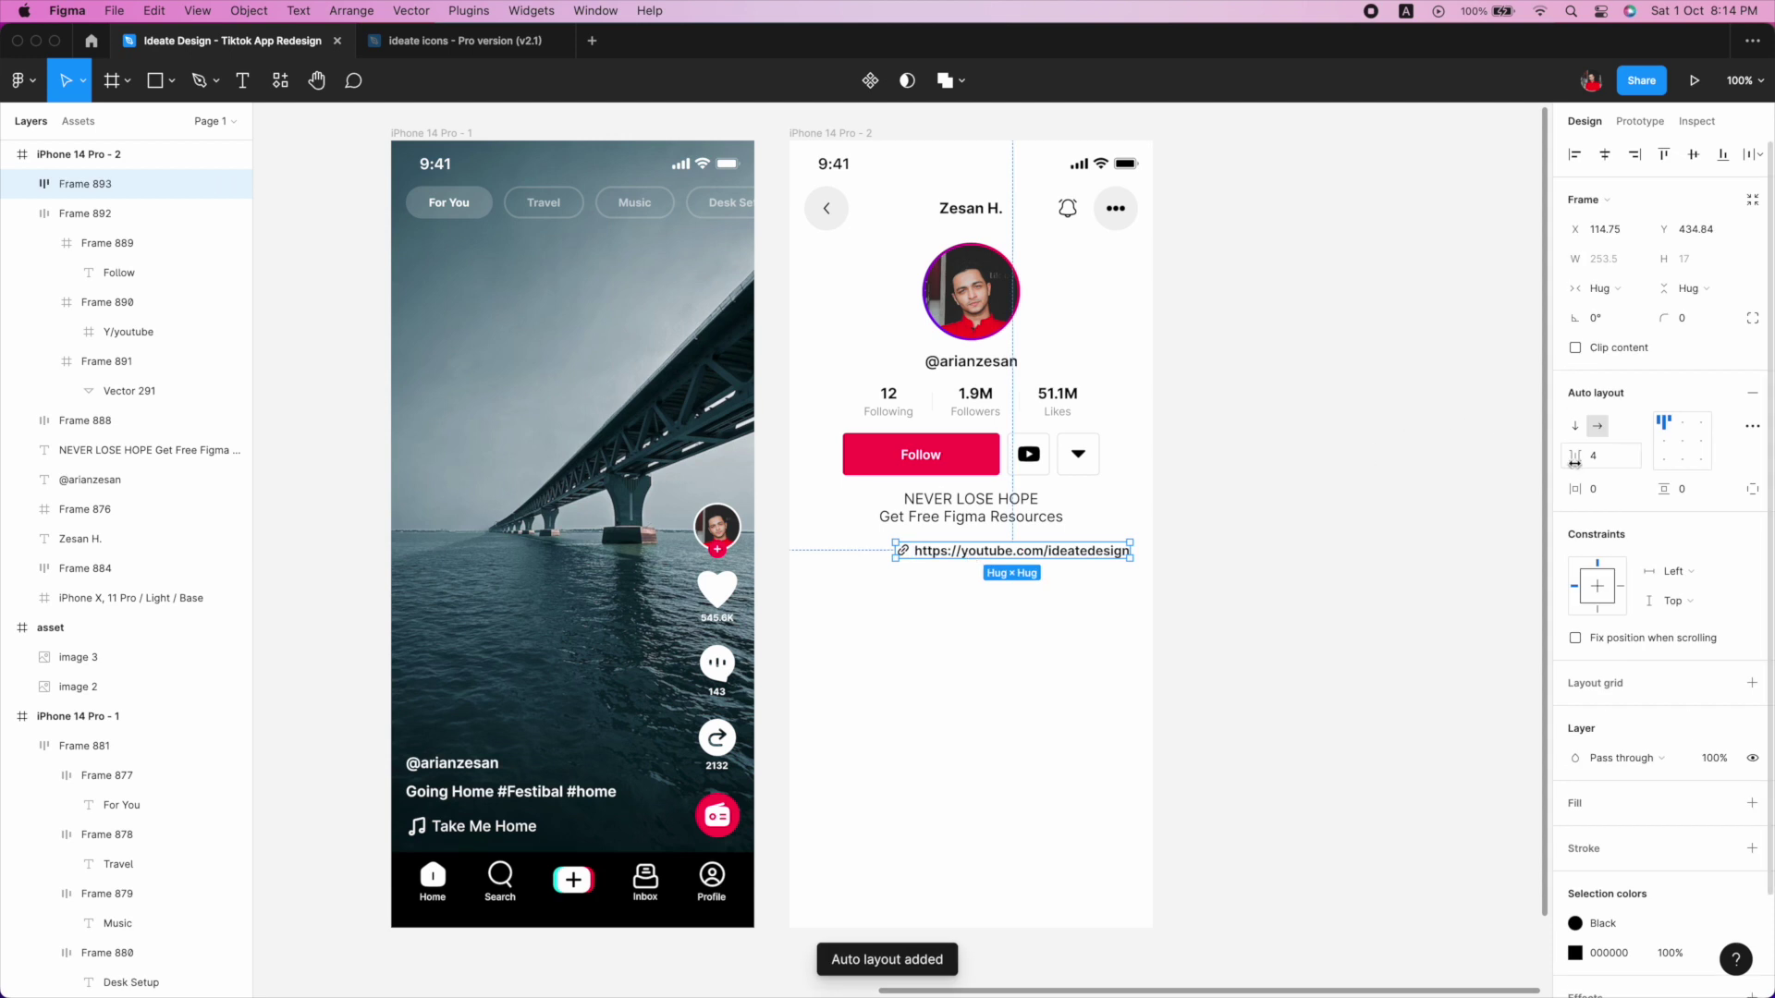
shift+click(1022, 517)
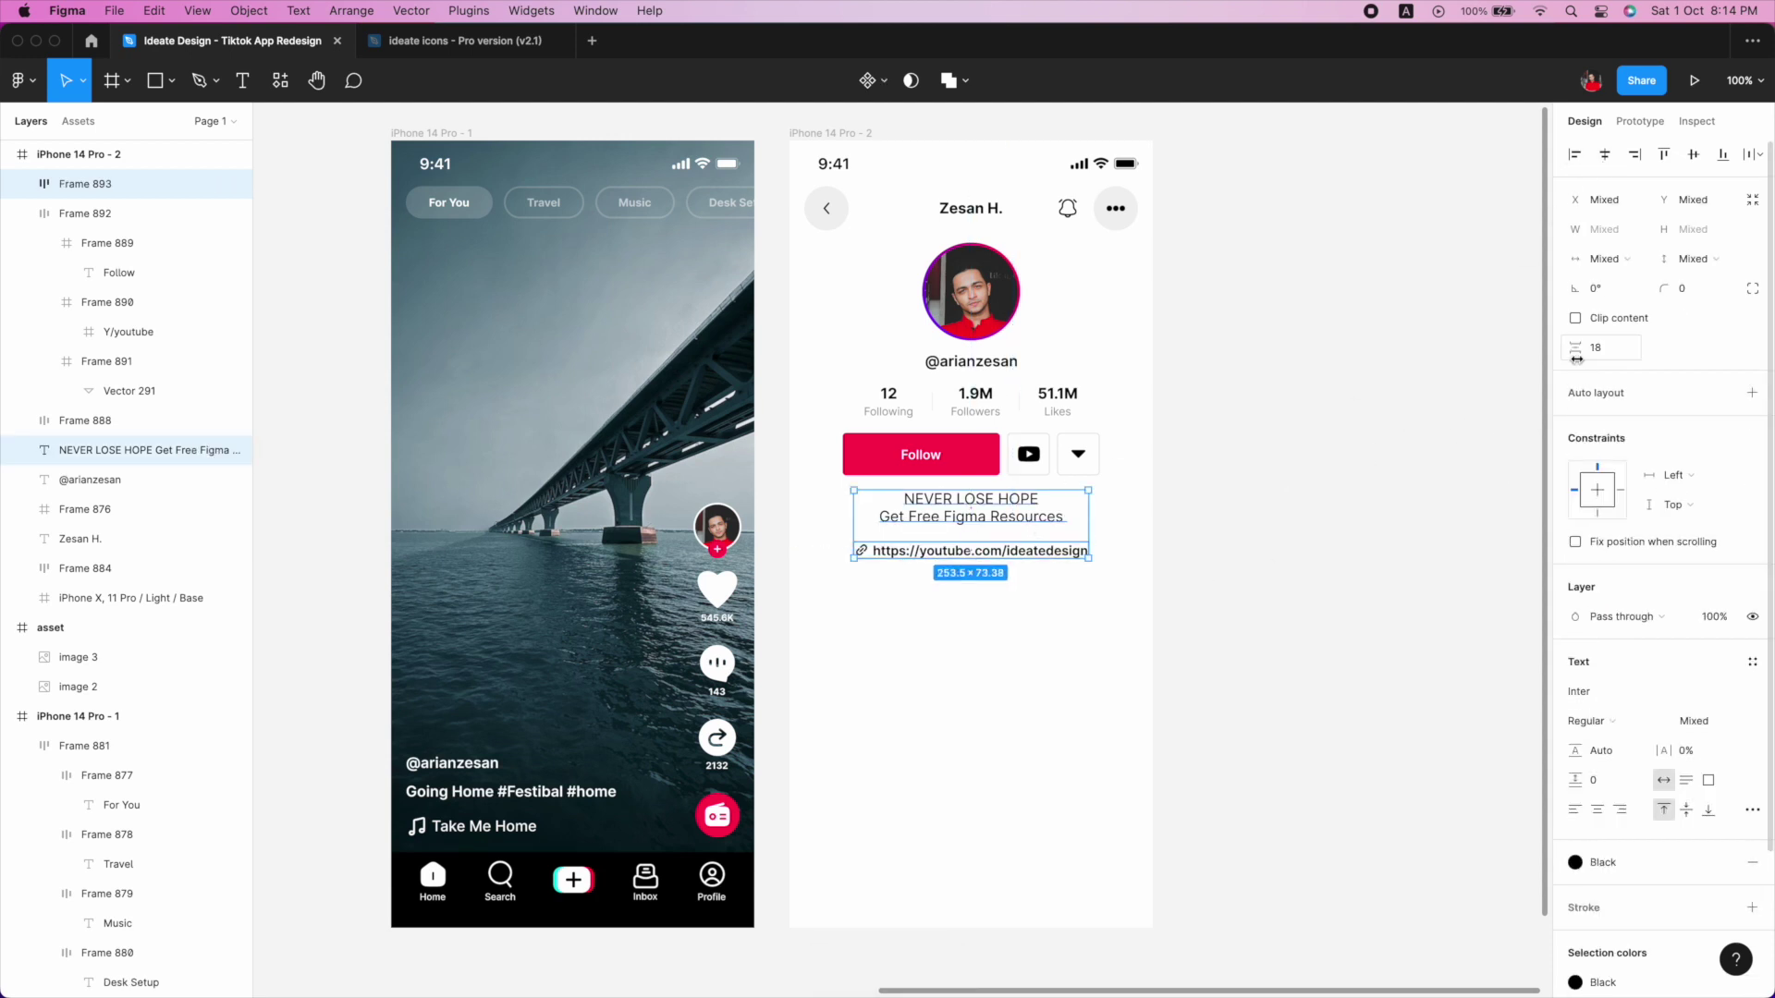
click(957, 642)
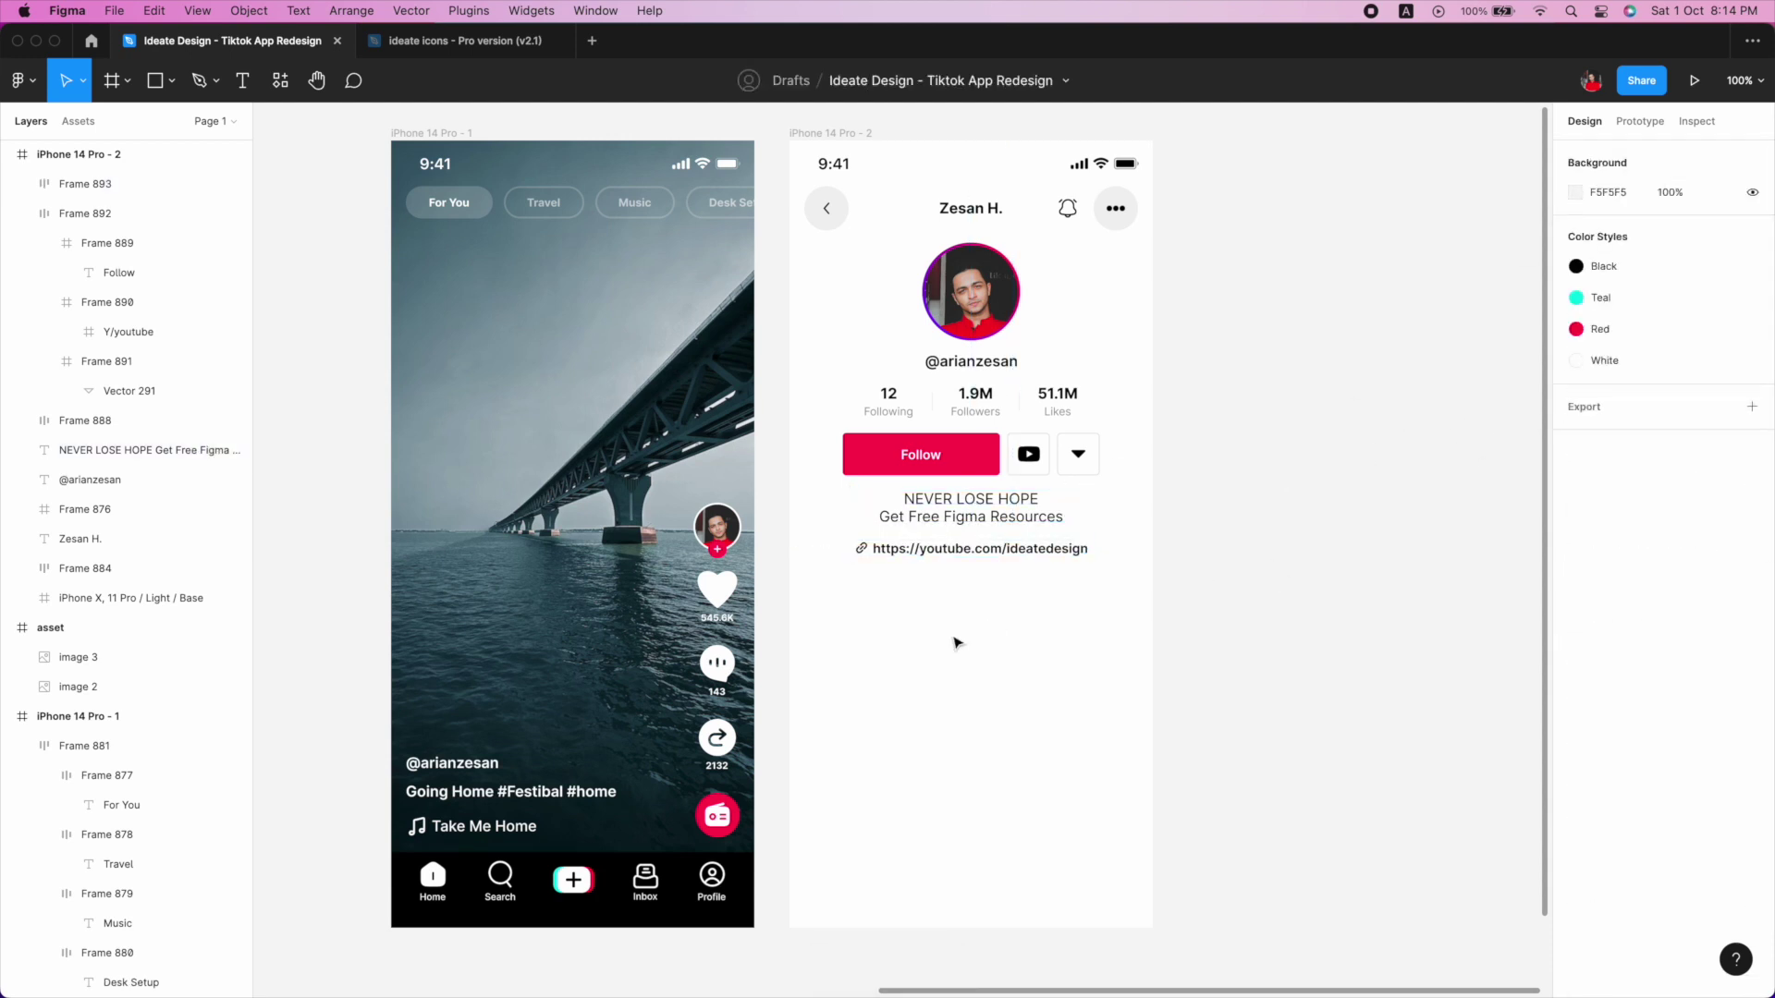
drag(868, 600, 1121, 392)
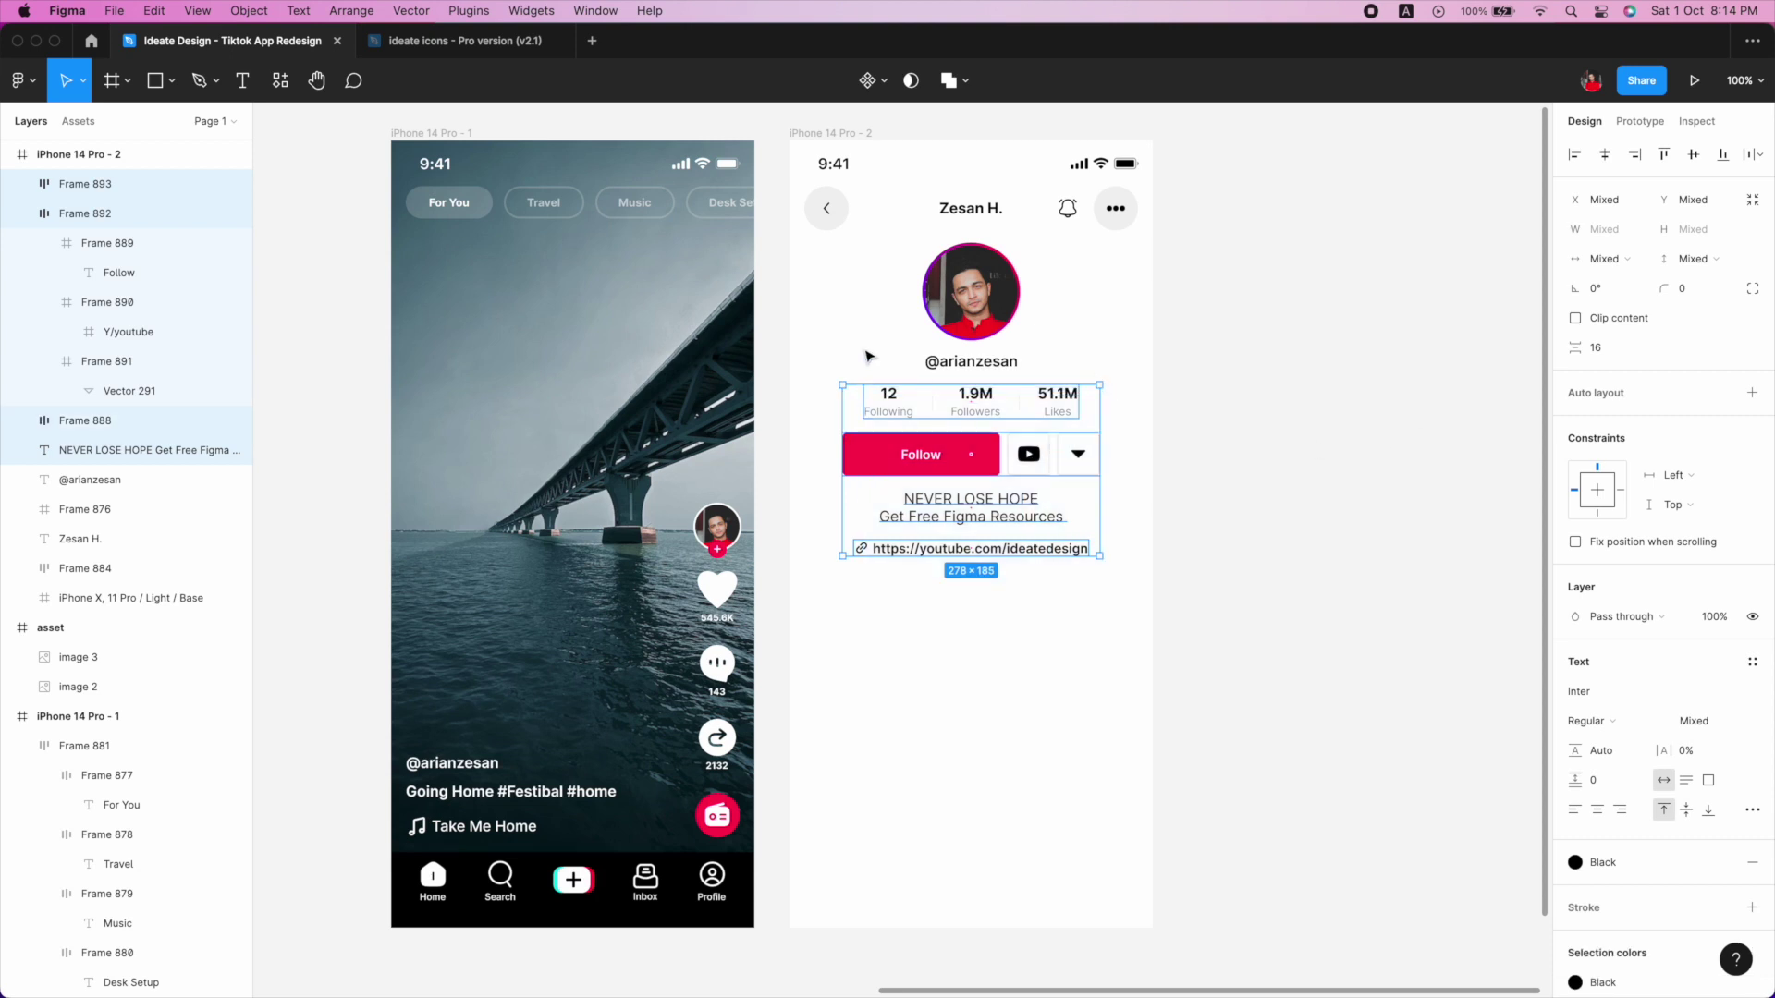
Group the profile name title with the top header bar
click(936, 203)
shift+click(861, 220)
key(shift+a)
key(ctrl+z)
key(ctrl+g)
click(879, 314)
drag(909, 409, 1099, 654)
click(1032, 650)
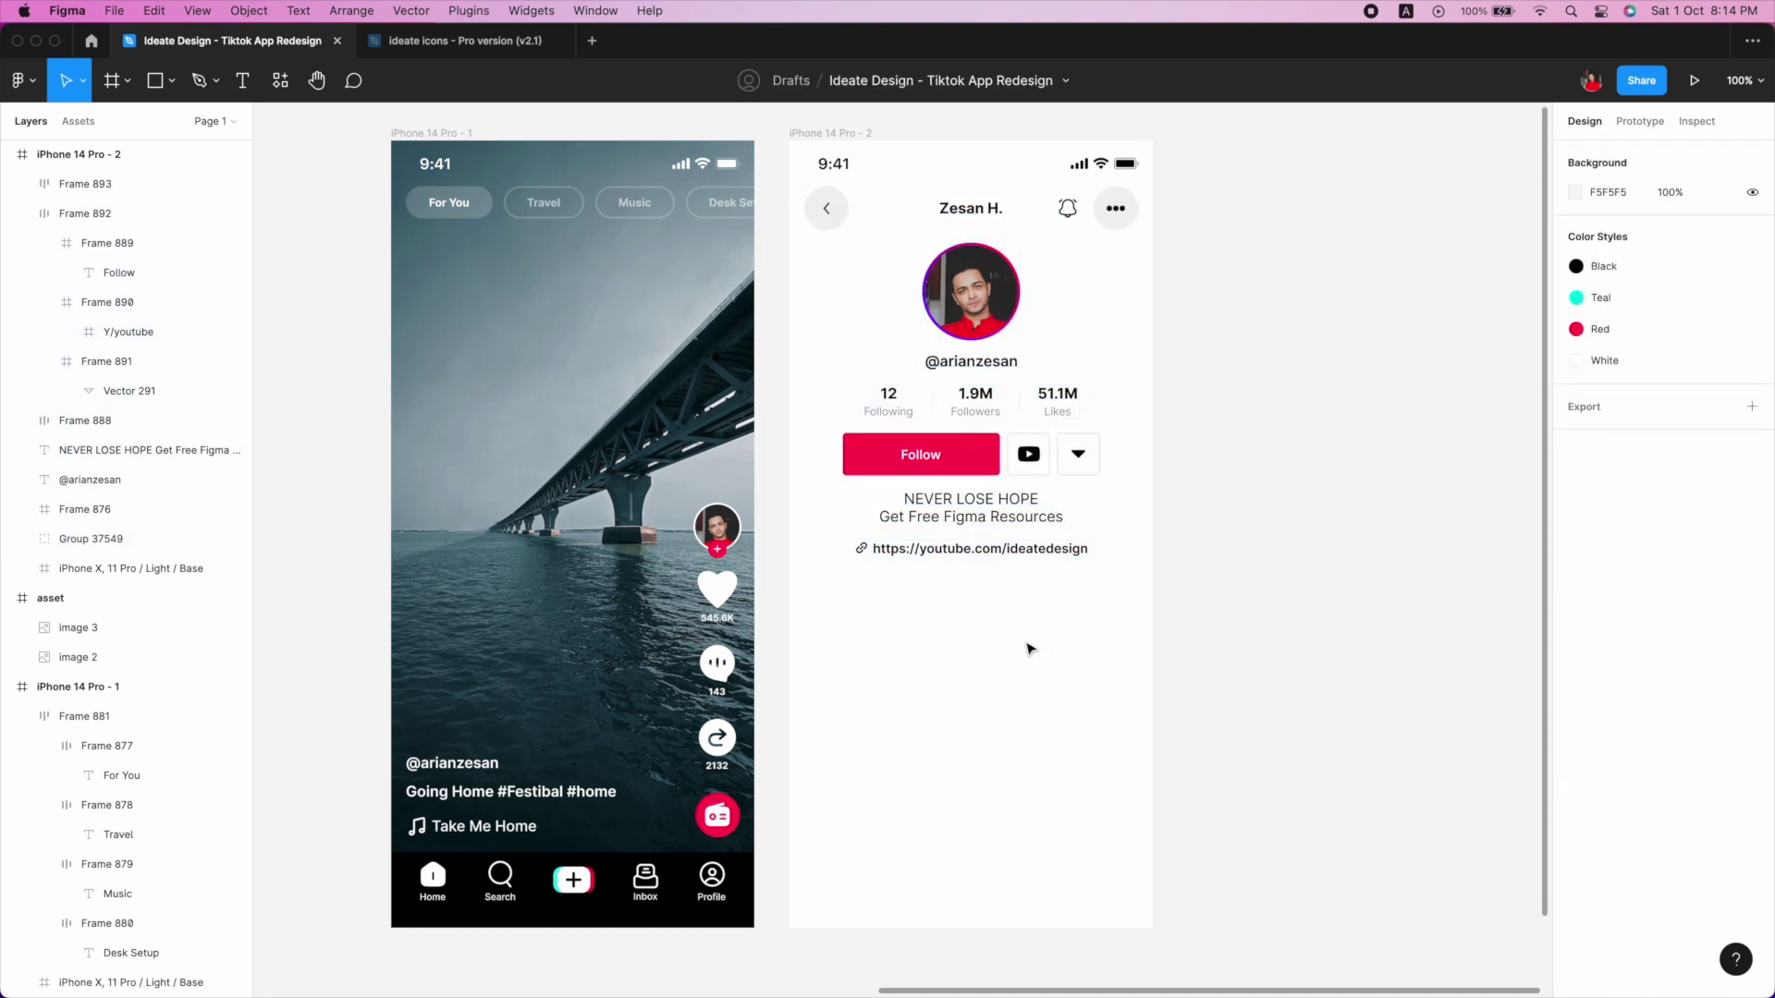
drag(957, 647, 993, 603)
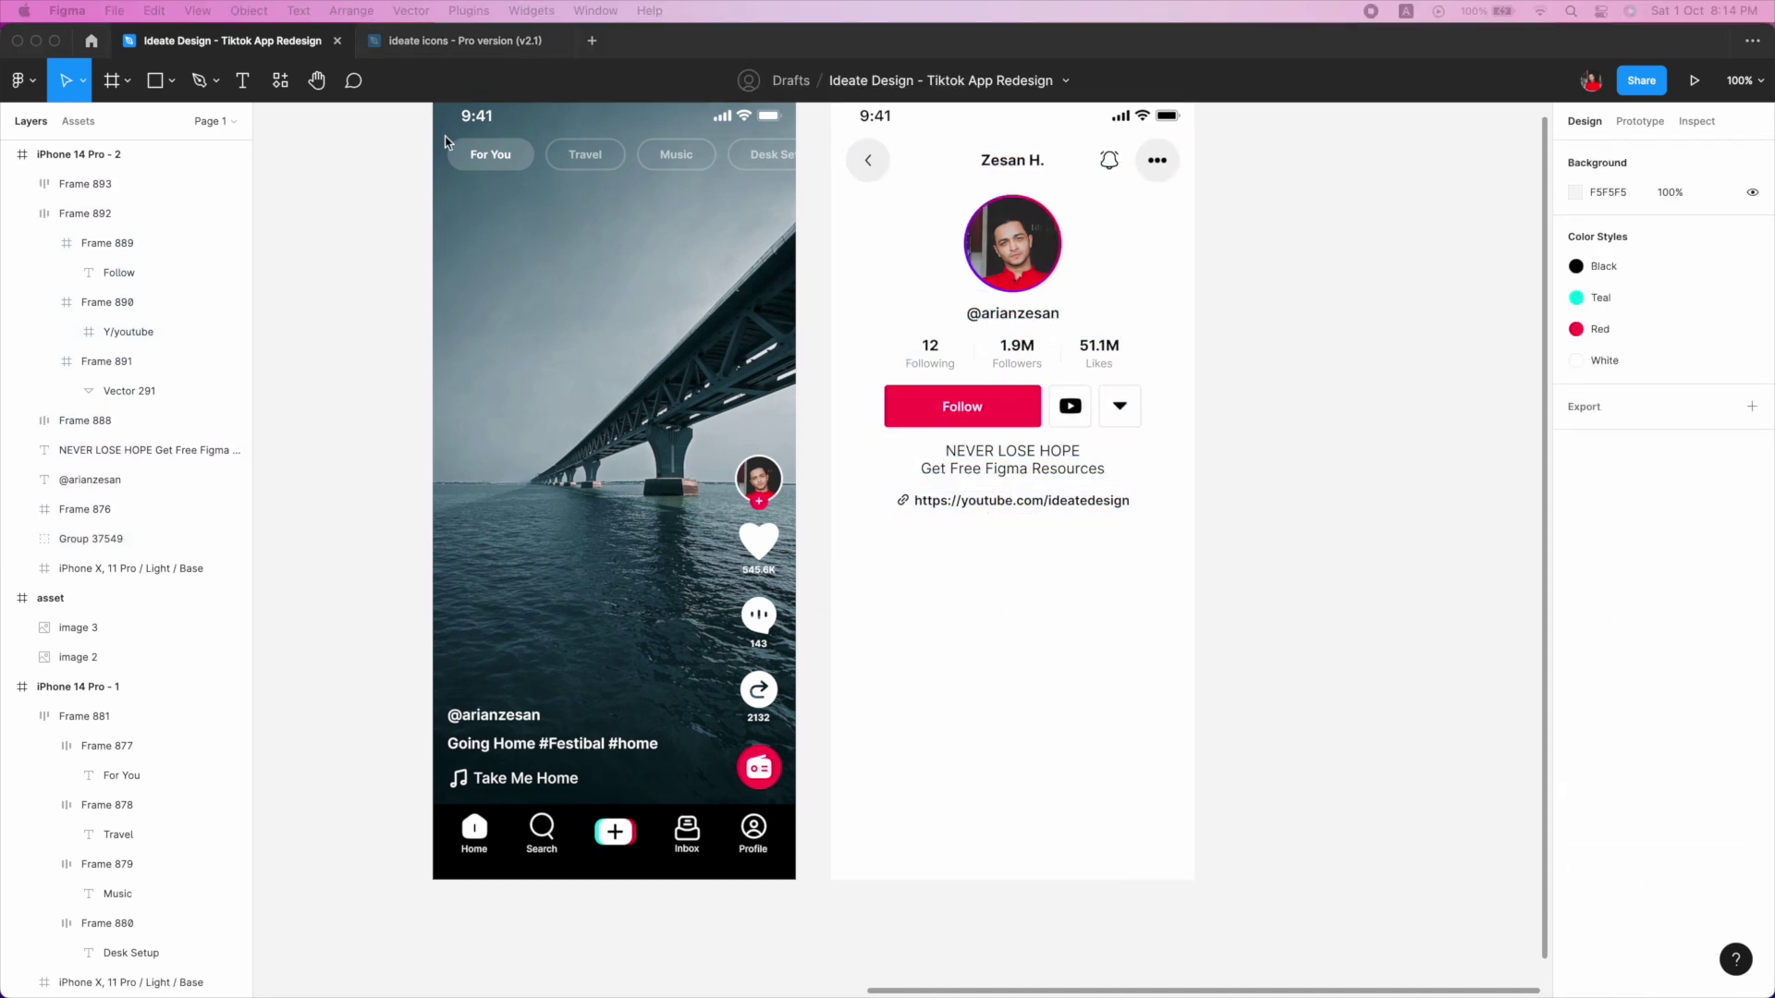
Draw a full-width 393×42 frame below the link row
key(f)
drag(874, 530, 1194, 569)
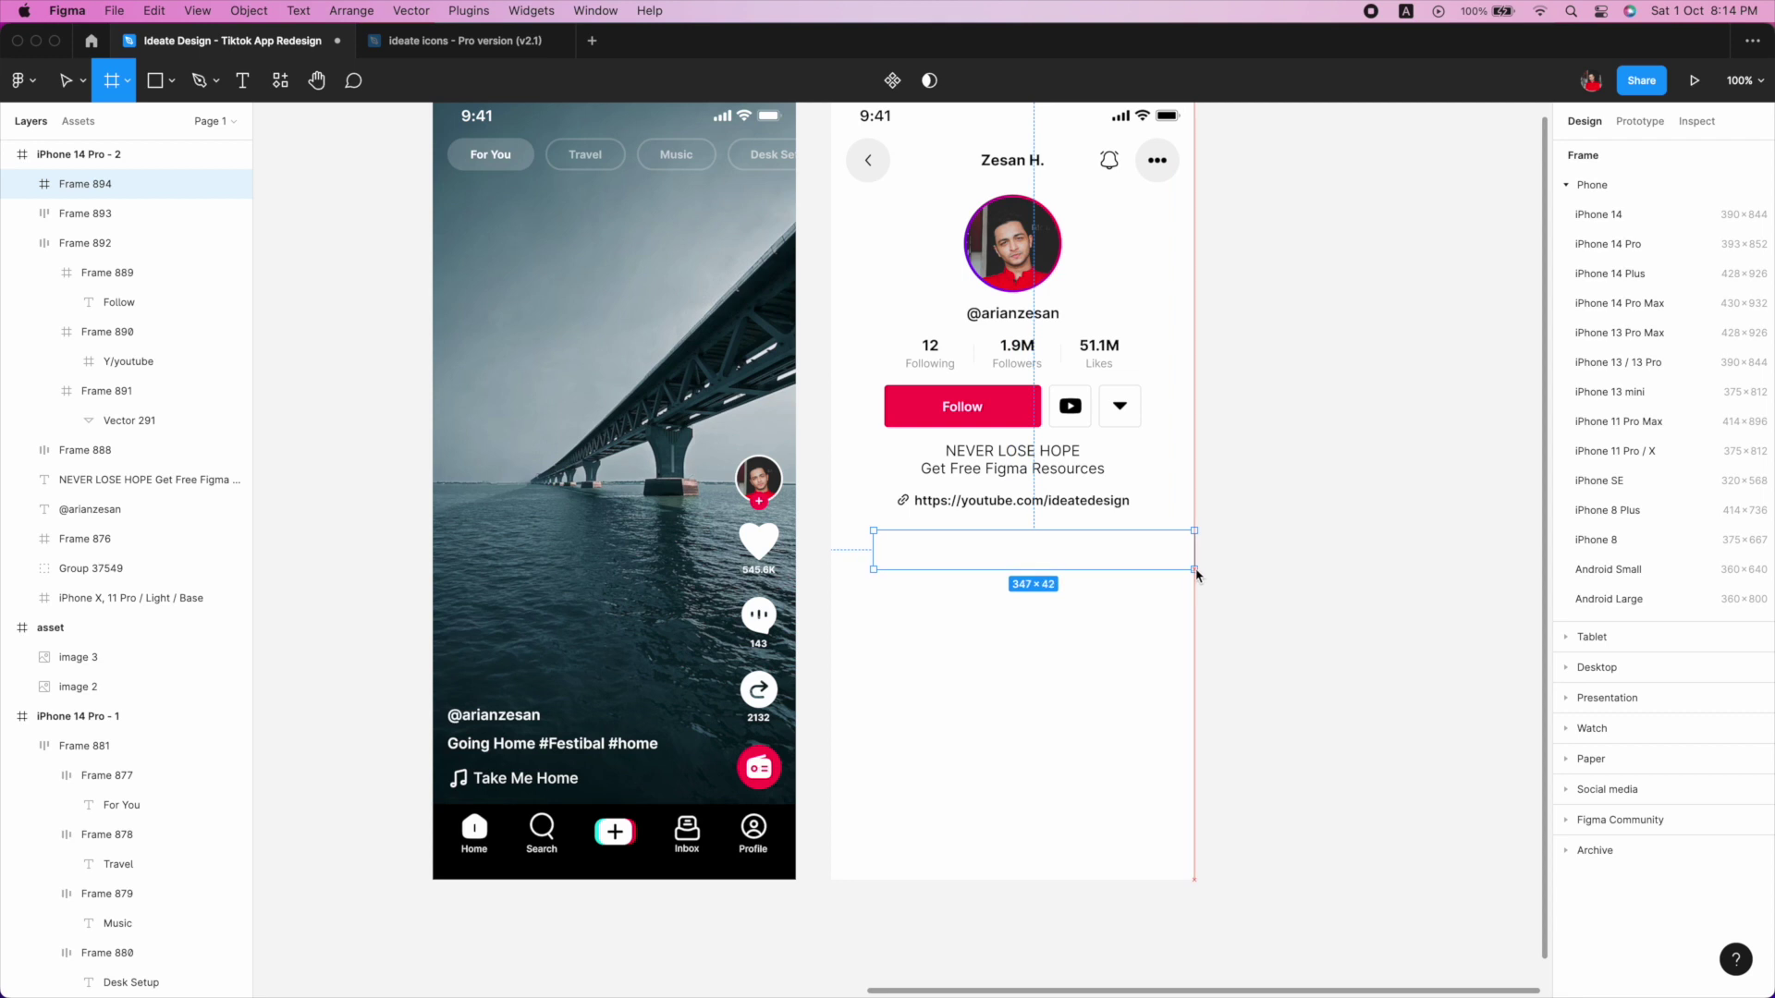
click(922, 509)
click(925, 542)
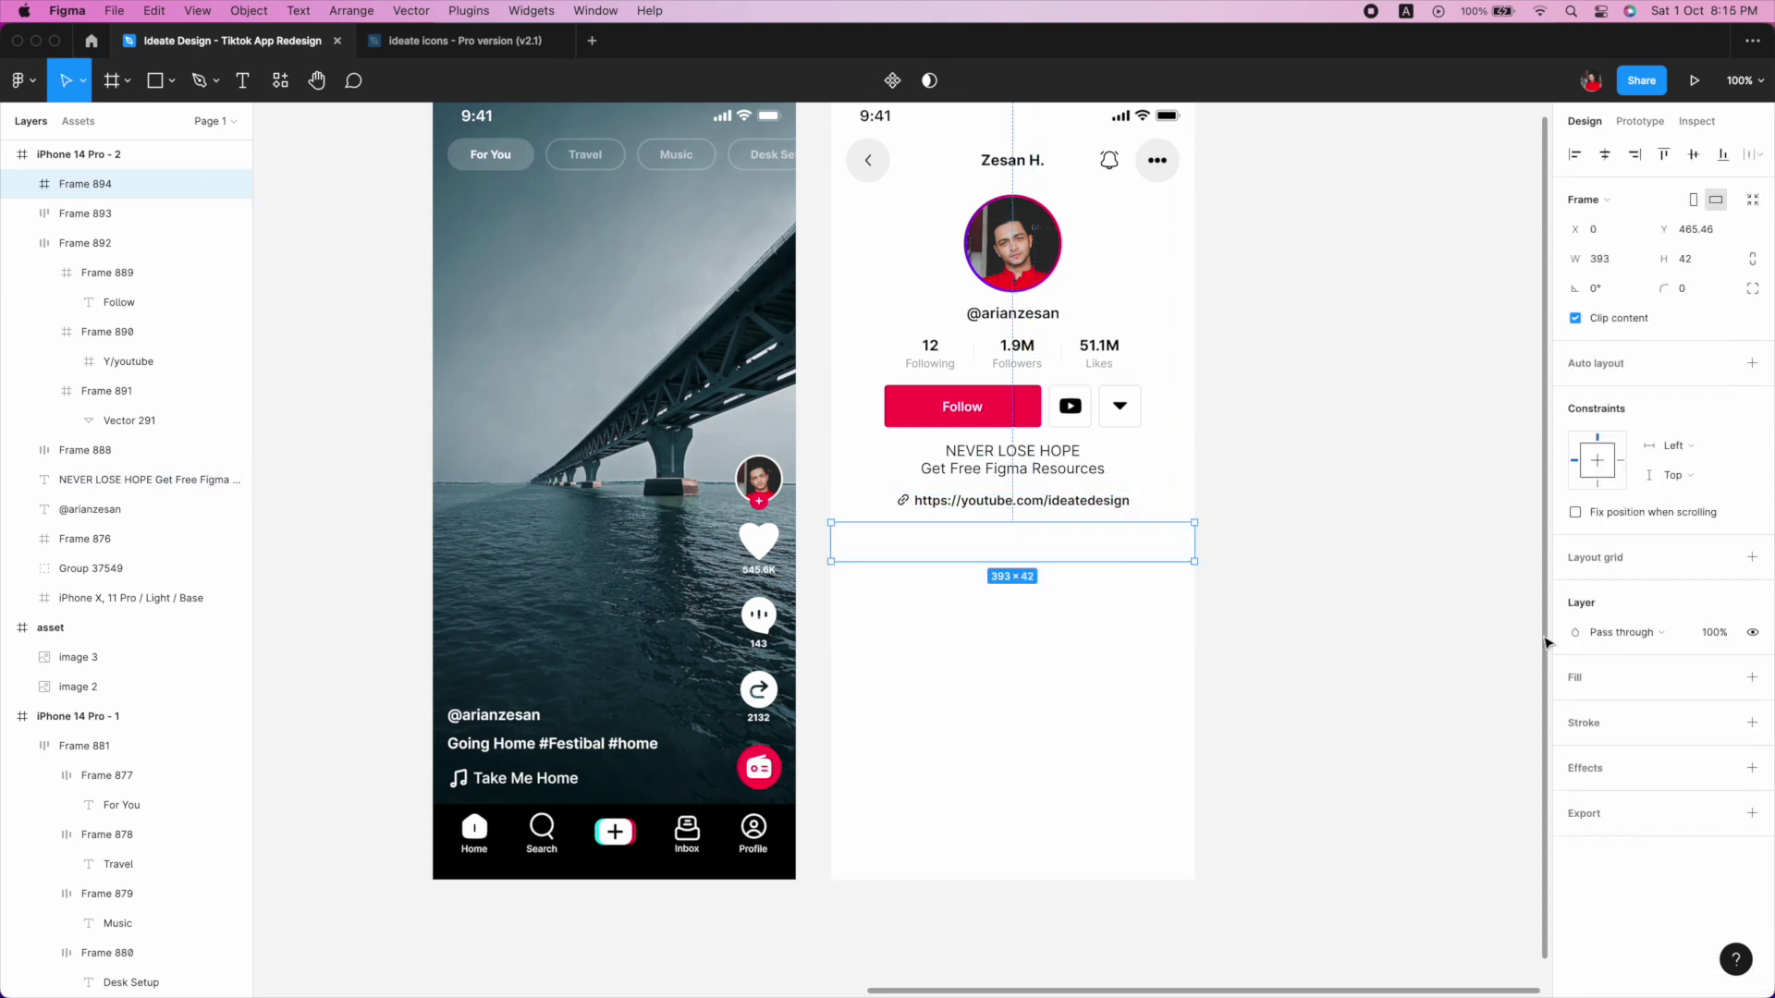
Give the frame top and bottom stroke only, with left/right widths 0 and 5% opacity
click(1752, 723)
click(1723, 782)
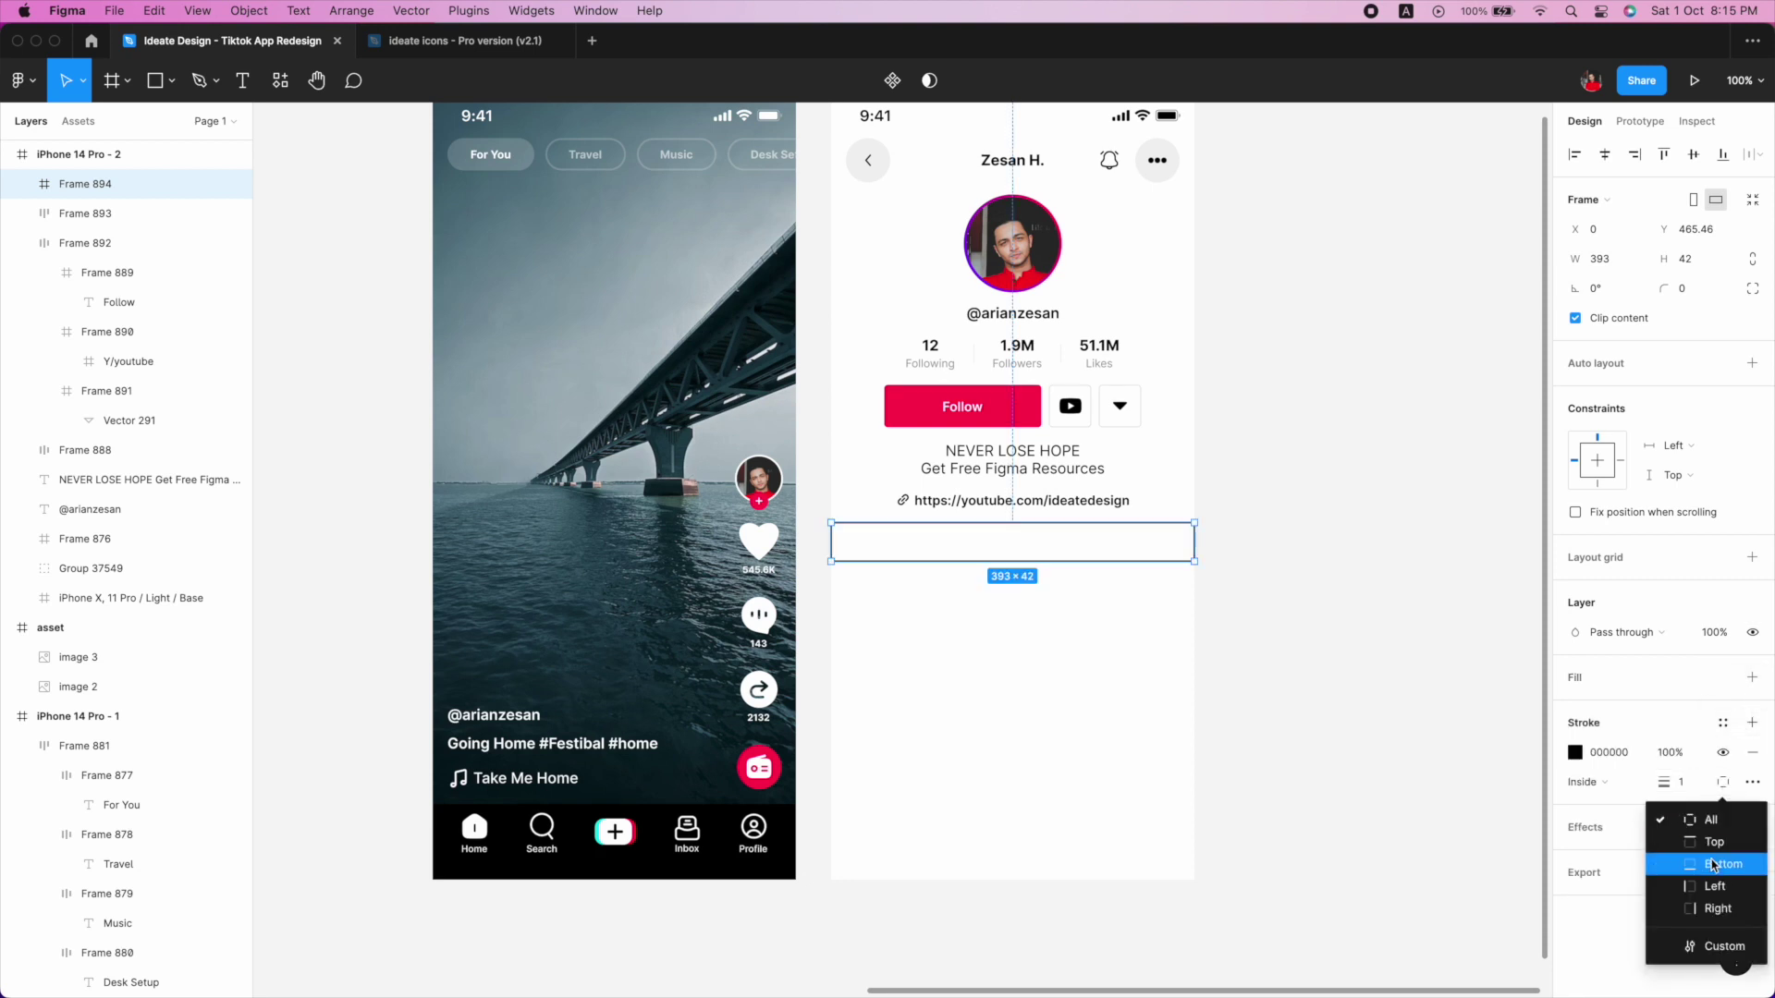
click(1724, 947)
click(1611, 817)
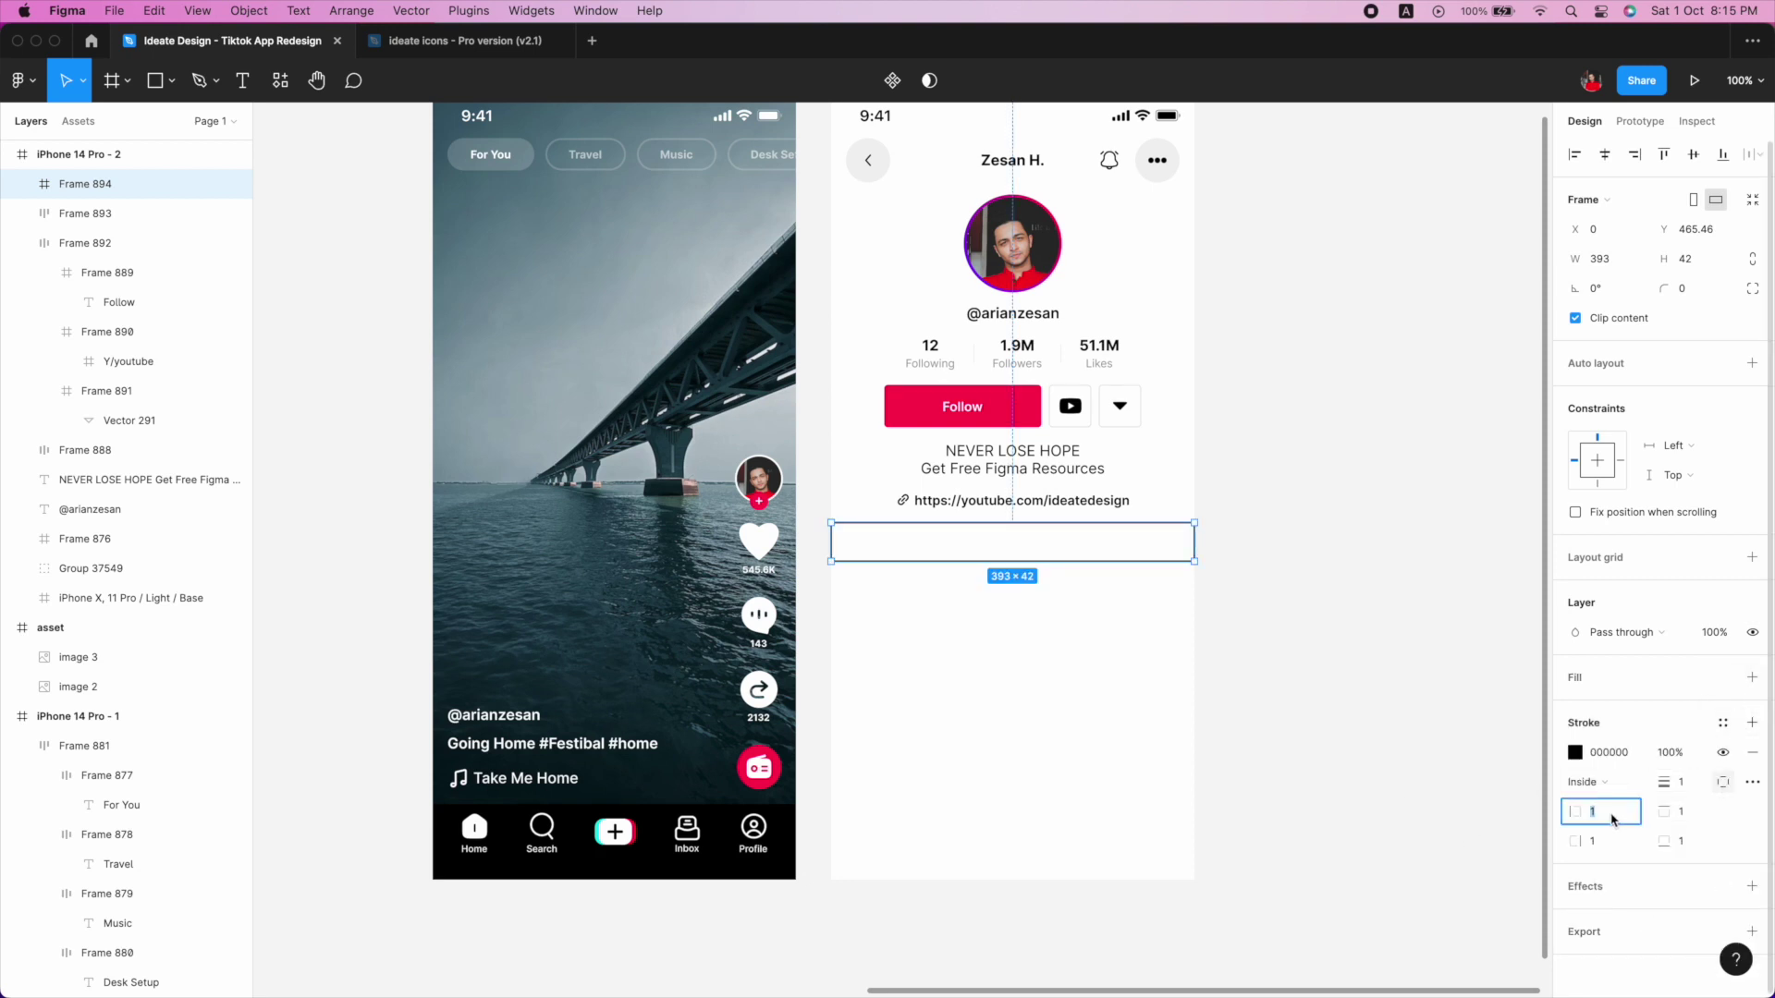
click(1418, 740)
click(1081, 554)
click(1662, 752)
text(5)
click(1047, 679)
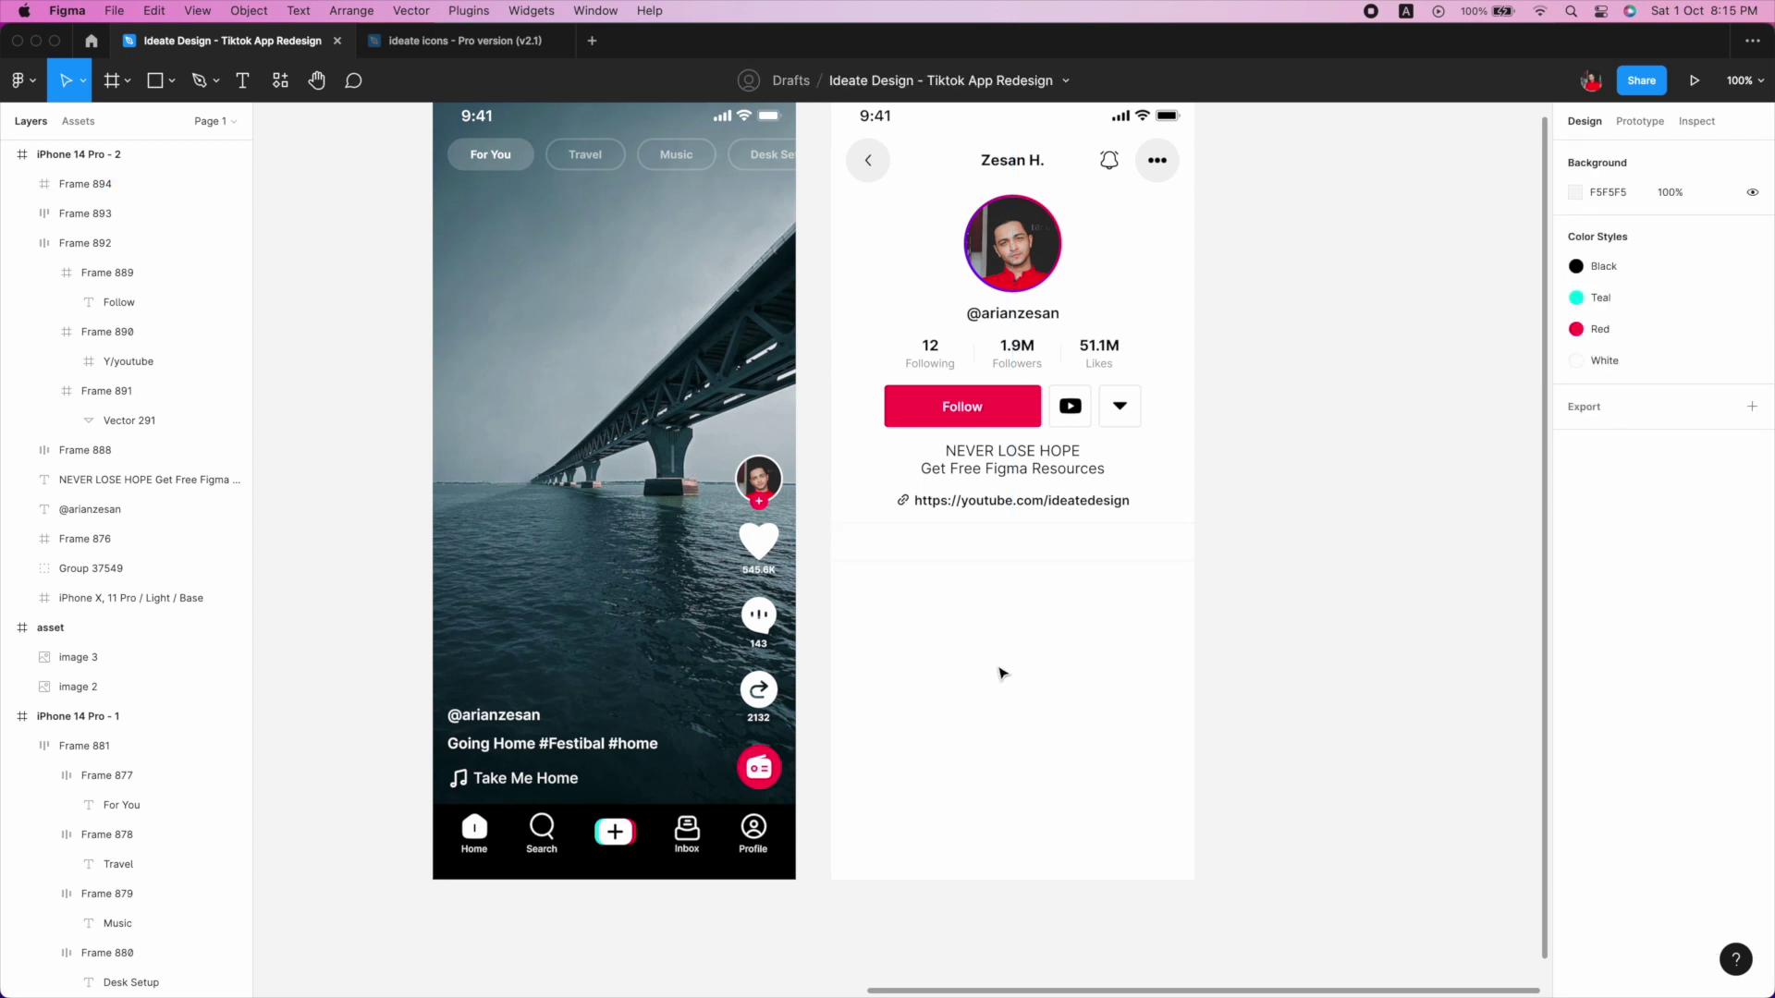
click(462, 41)
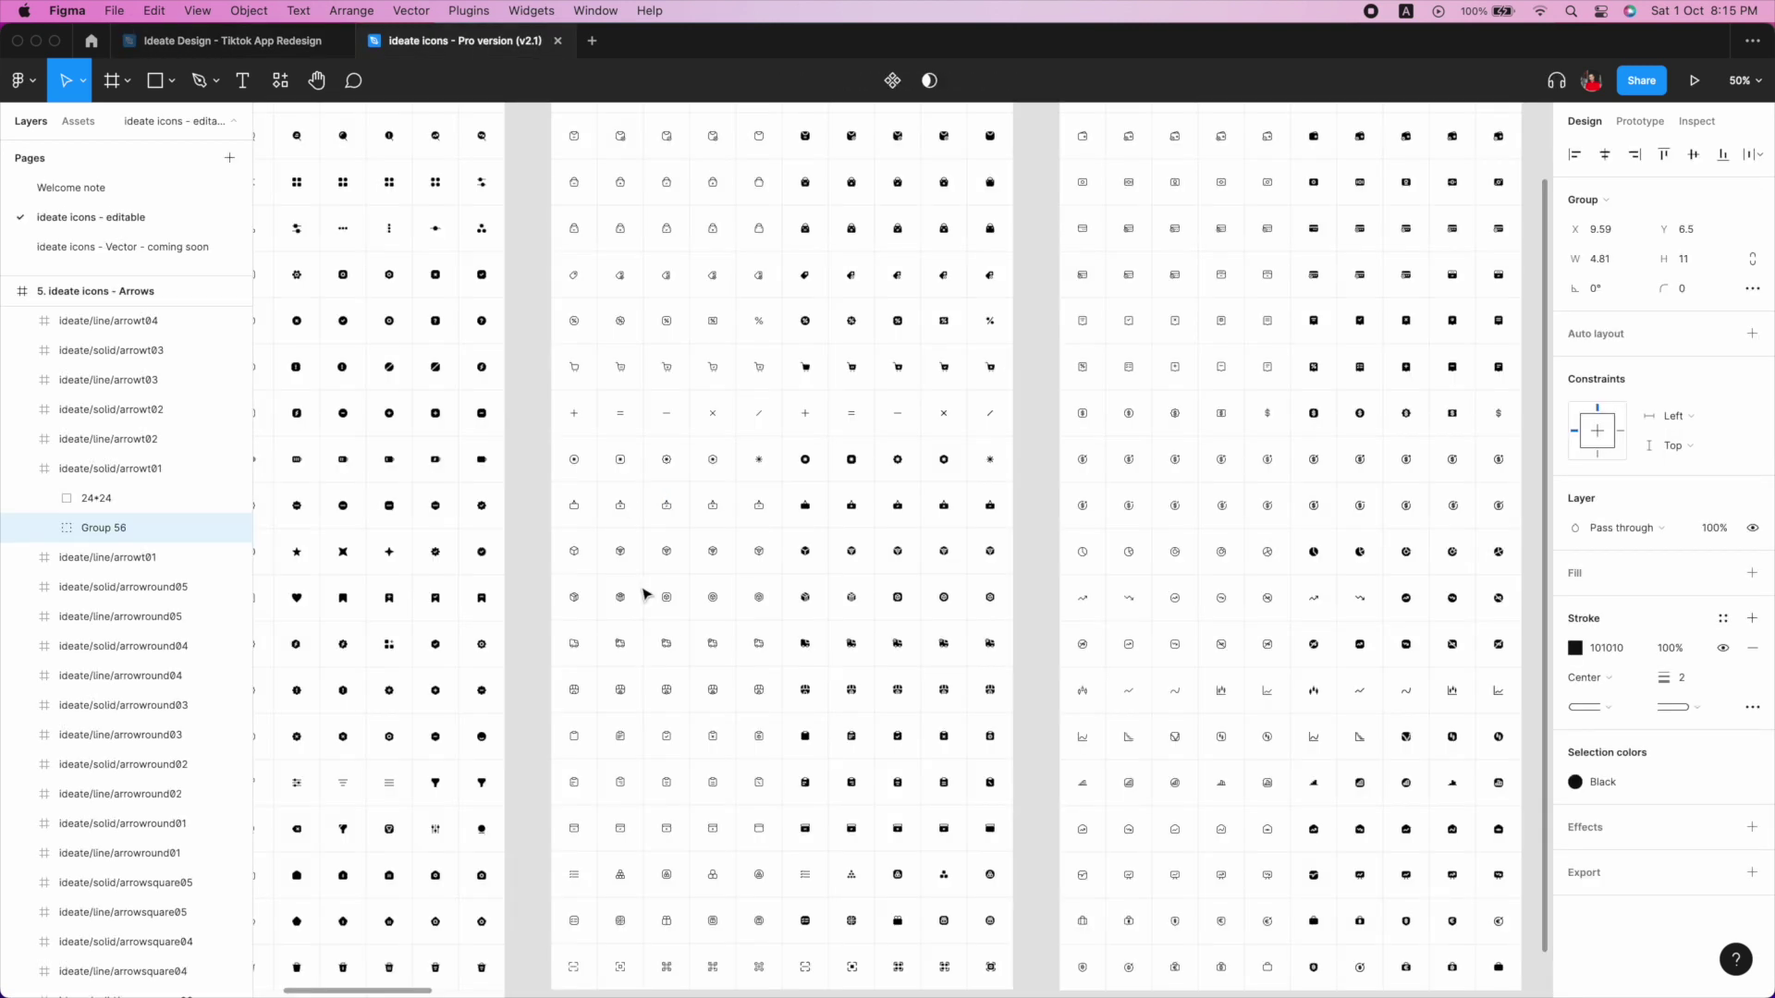
Copy the ideate/line/flim2 list icon from the icon library into the TikTok strip
scroll(645, 593, down, 3)
scroll(644, 593, right, 5)
scroll(644, 593, right, 5)
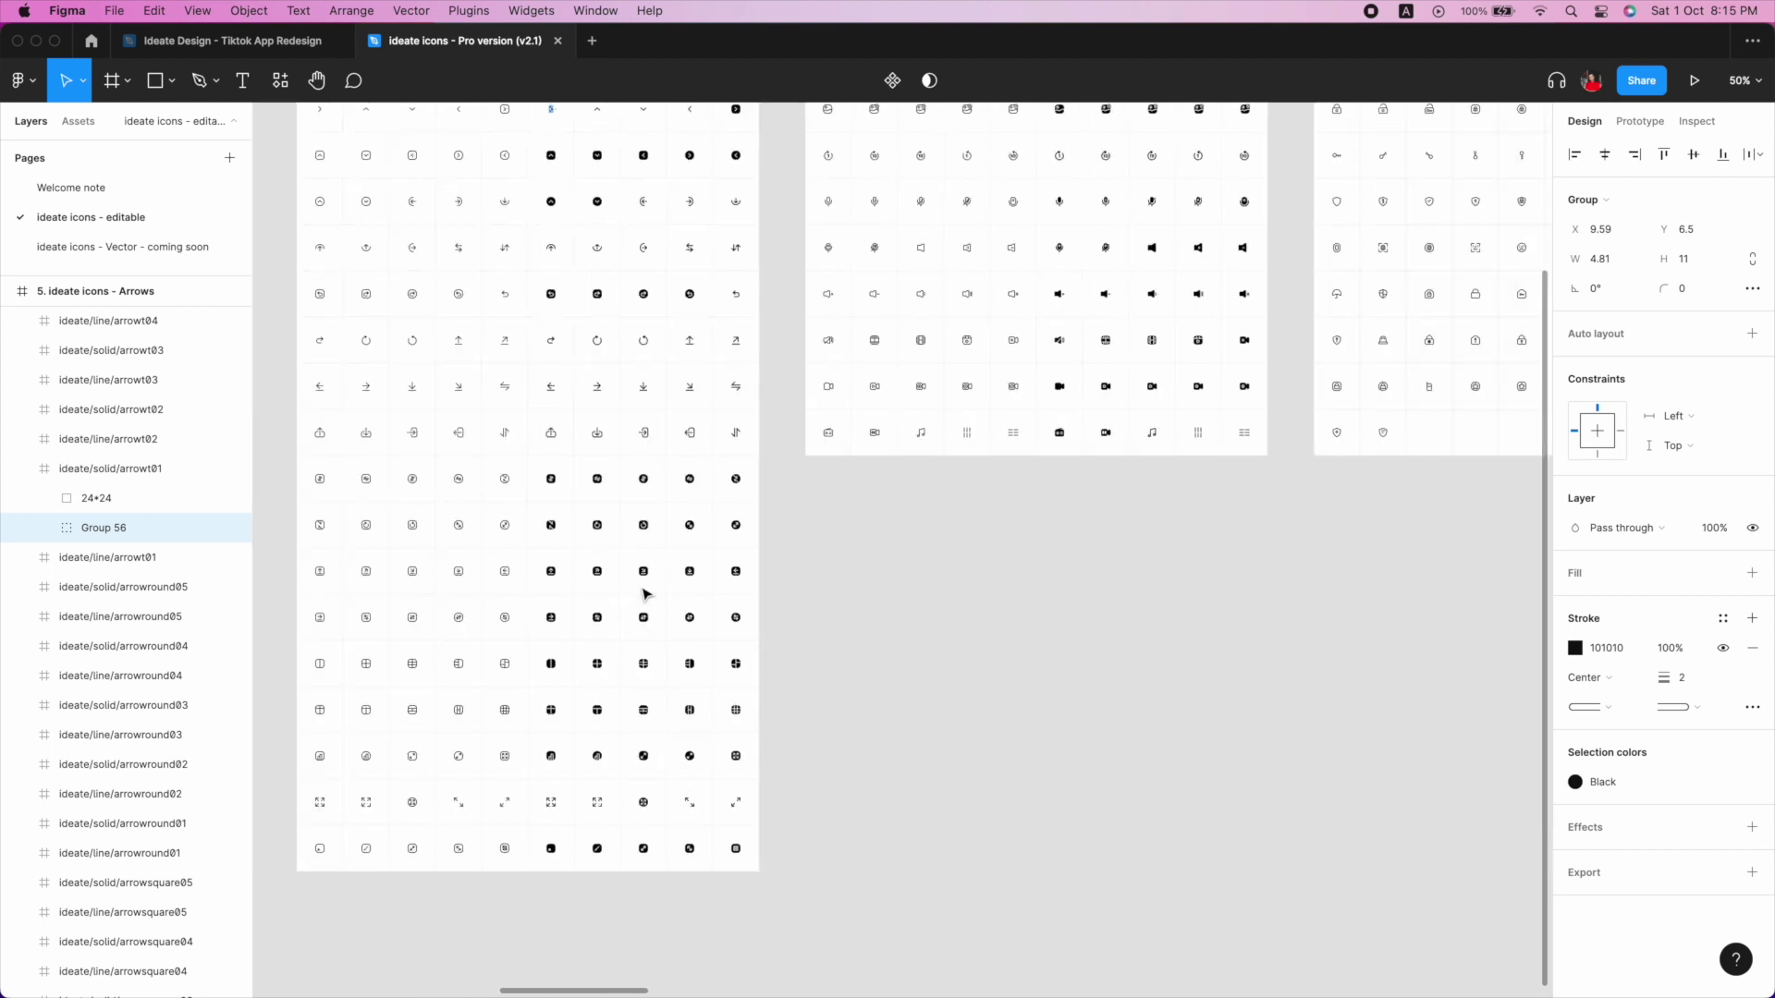
click(1011, 437)
key(super+c)
key(ctrl+Tab)
key(super+v)
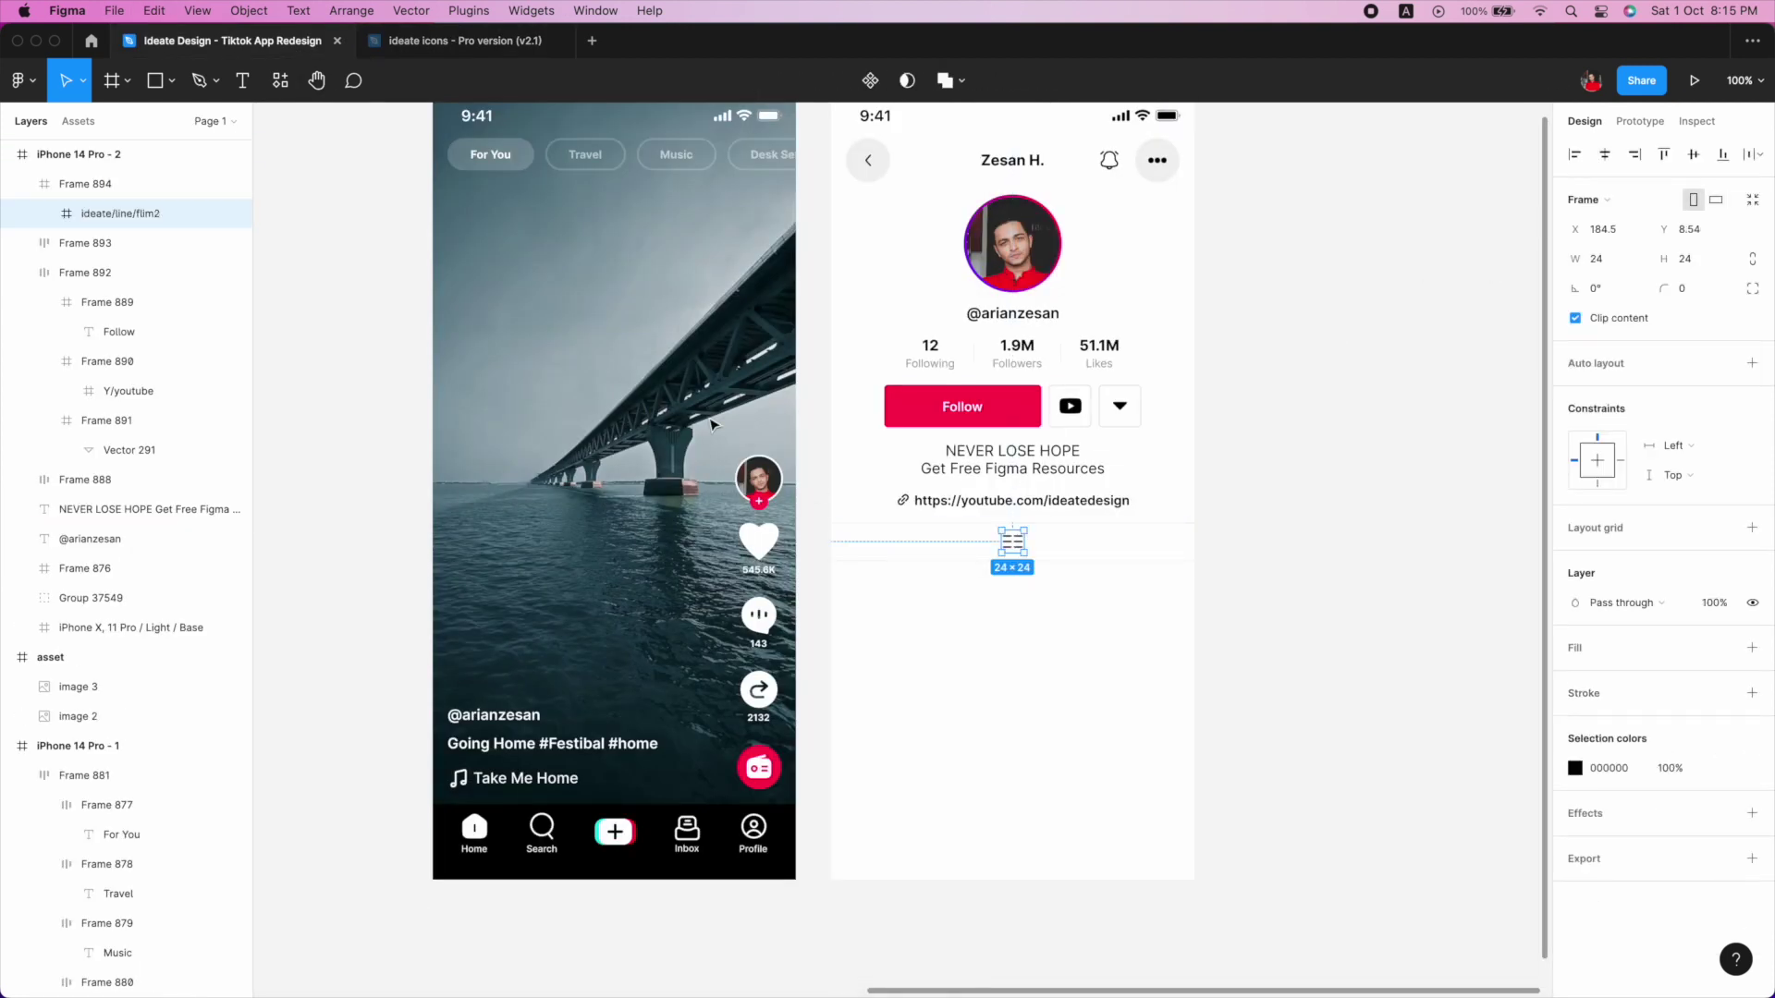
key(ctrl+Tab)
Paste the library's heart icon into the strip with stroke weight 2, centred
scroll(634, 559, right, 5)
scroll(634, 559, left, 5)
scroll(610, 517, left, 2)
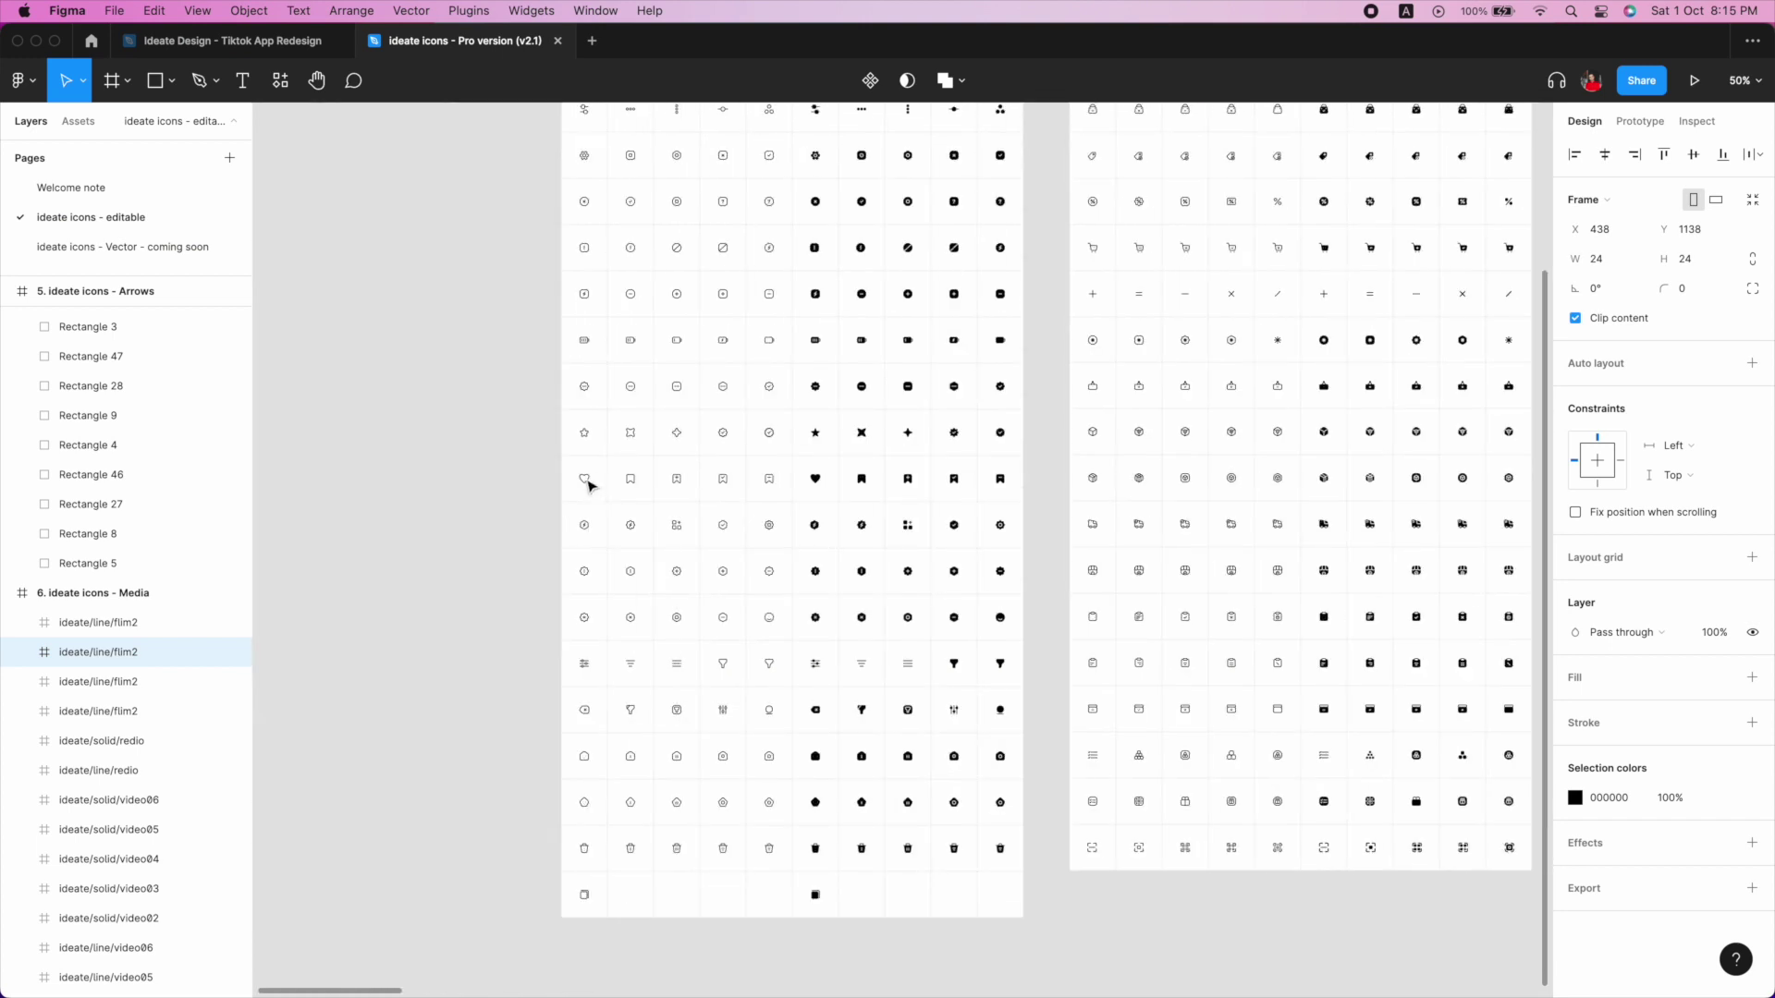
double_click(587, 481)
key(super+c)
key(ctrl+Tab)
key(super+v)
click(1669, 707)
text(2)
key(Return)
key(alt+h)
key(alt+v)
Move the heart right of the list icon and adjust the list icon's line thickness
click(1012, 542)
drag(1012, 542, 1106, 541)
click(1017, 547)
key(super+equal)
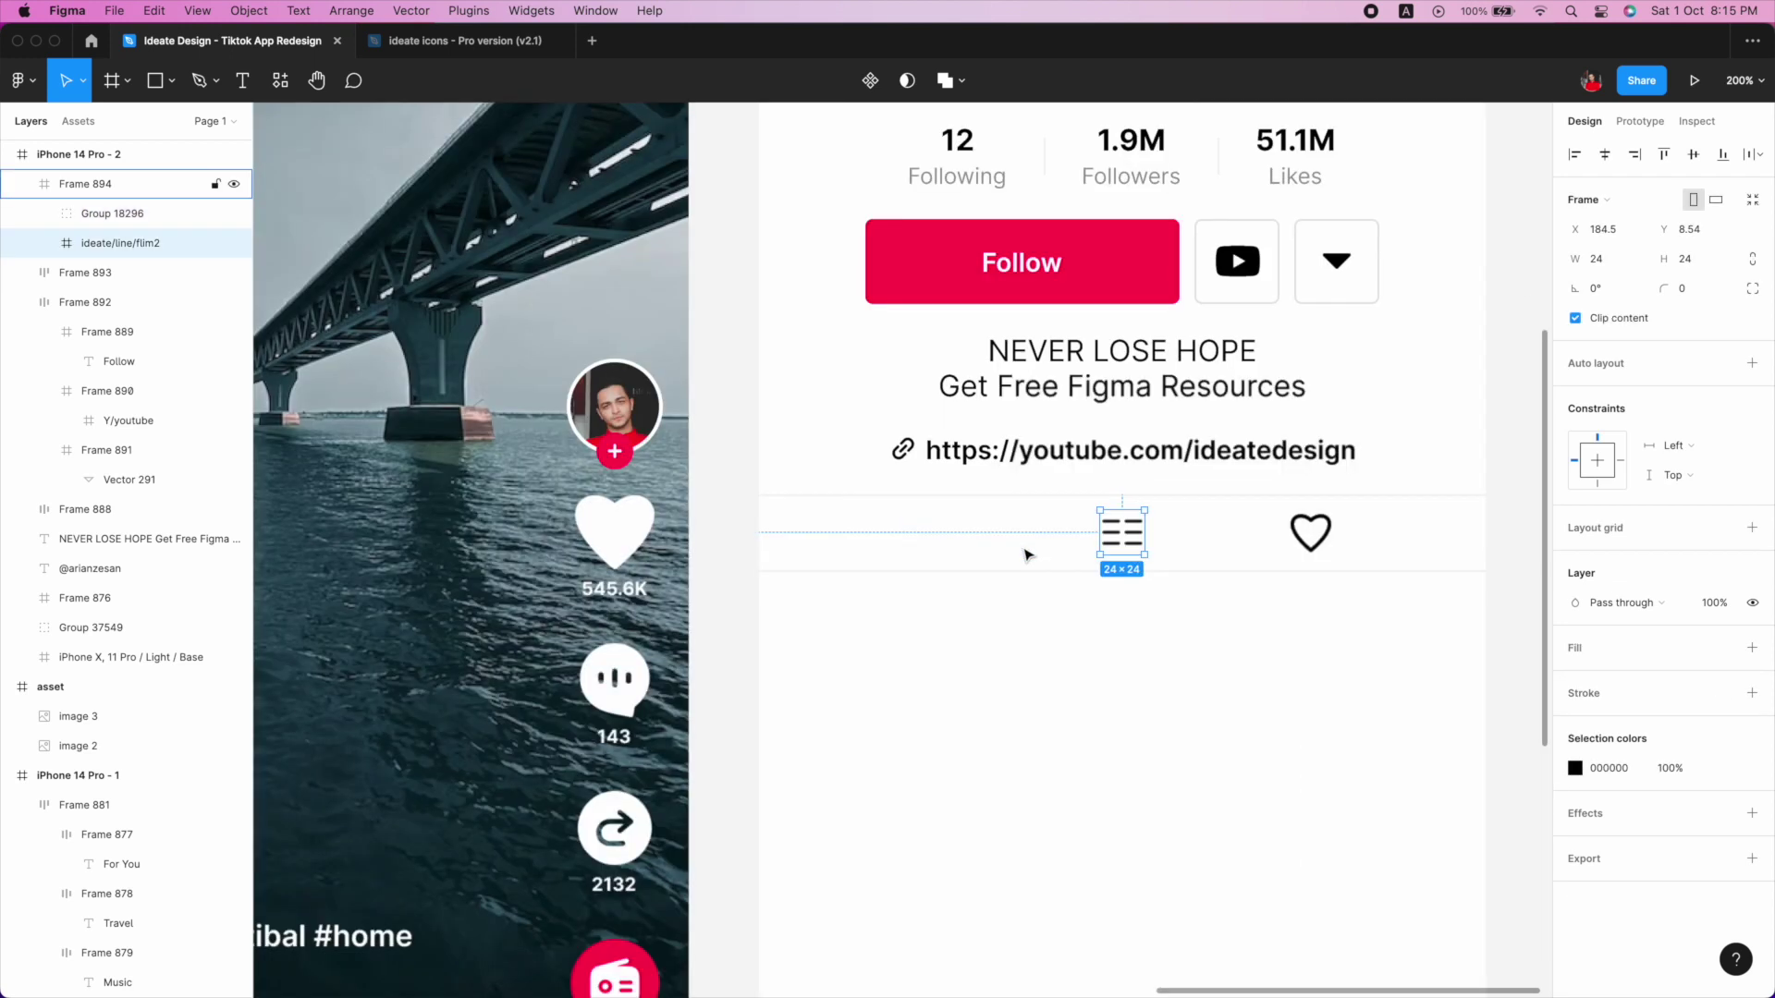
key(super+equal)
double_click(1156, 481)
shift+click(1194, 480)
drag(1662, 707, 1655, 708)
click(1256, 657)
click(1367, 482)
click(1164, 499)
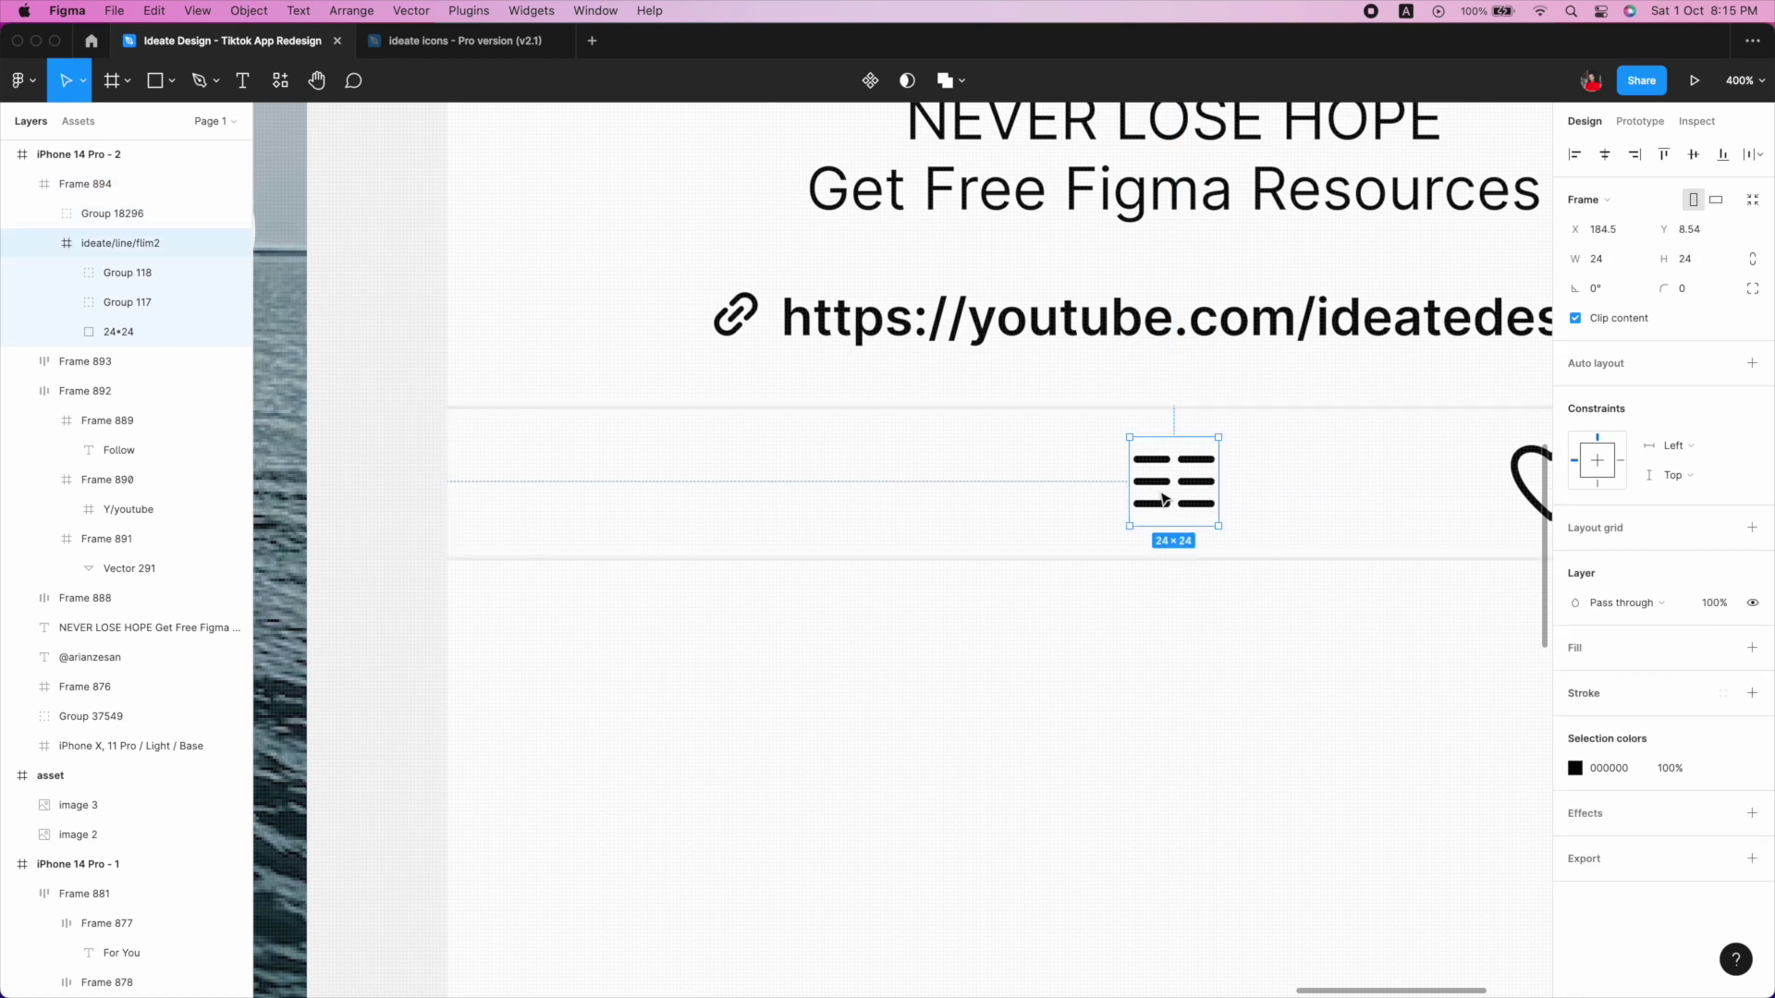
Group the grid icon pieces with their 24×24 box and delete the empty wrapper frame
scroll(1072, 500, right, 7)
click(1204, 506)
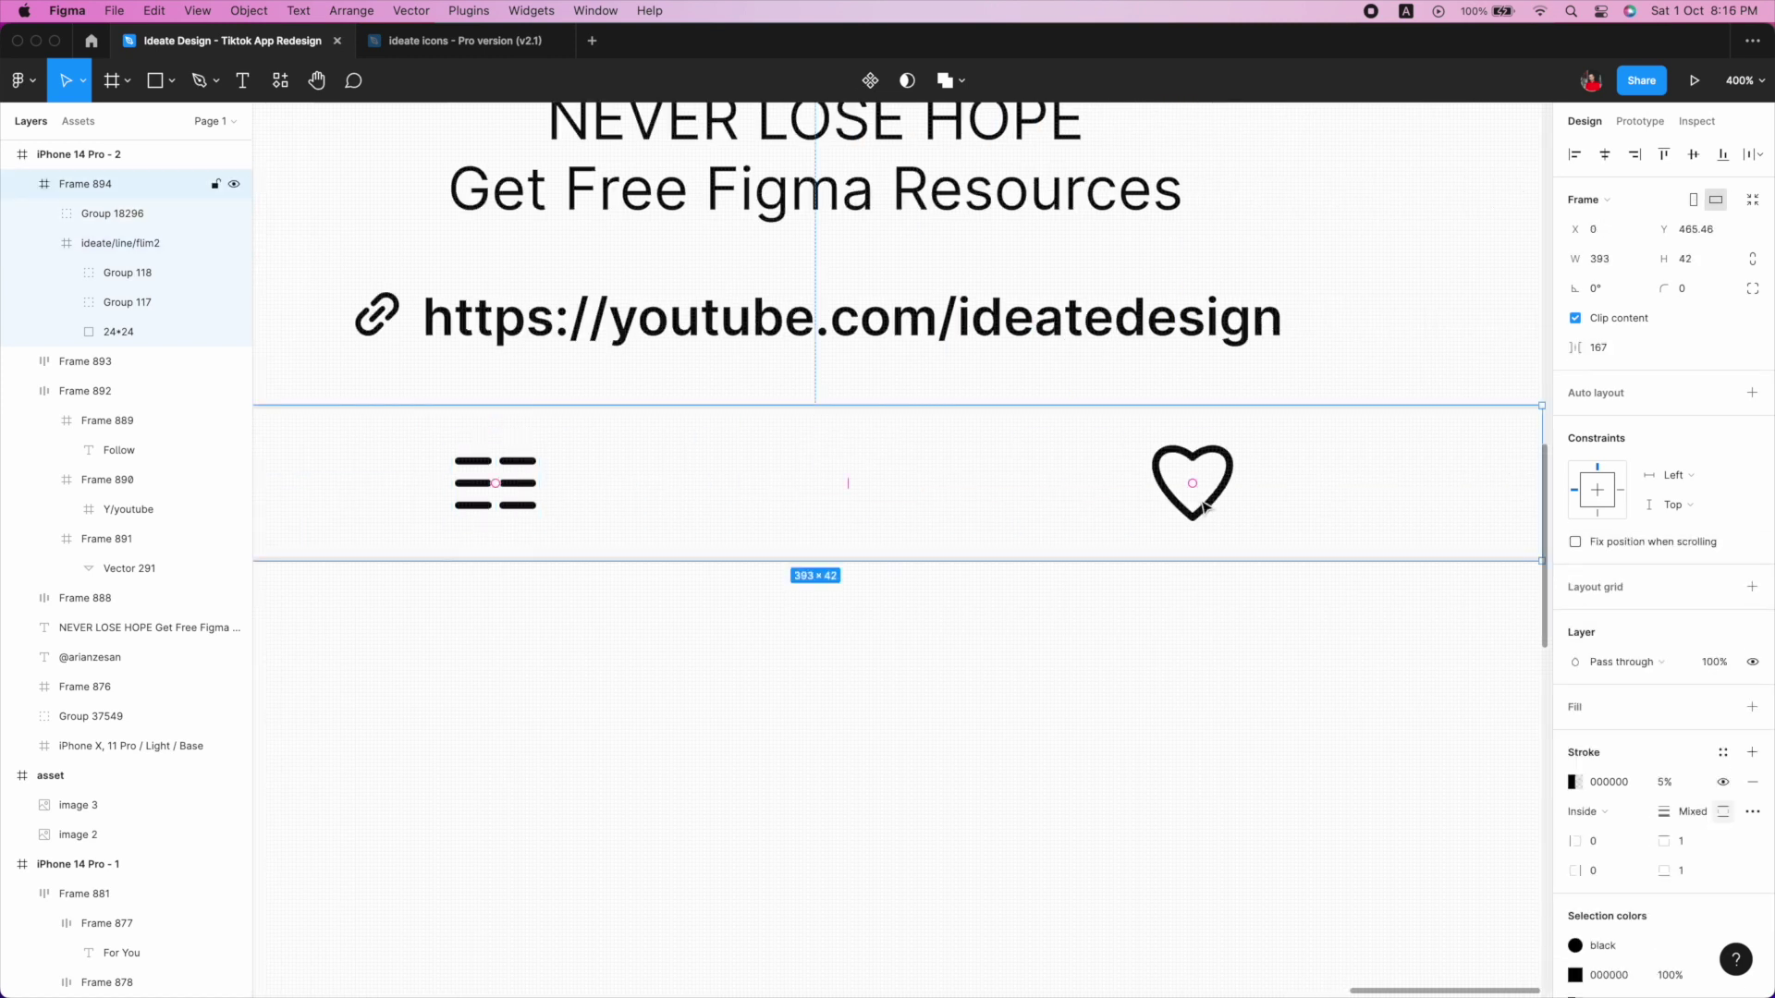
click(1207, 511)
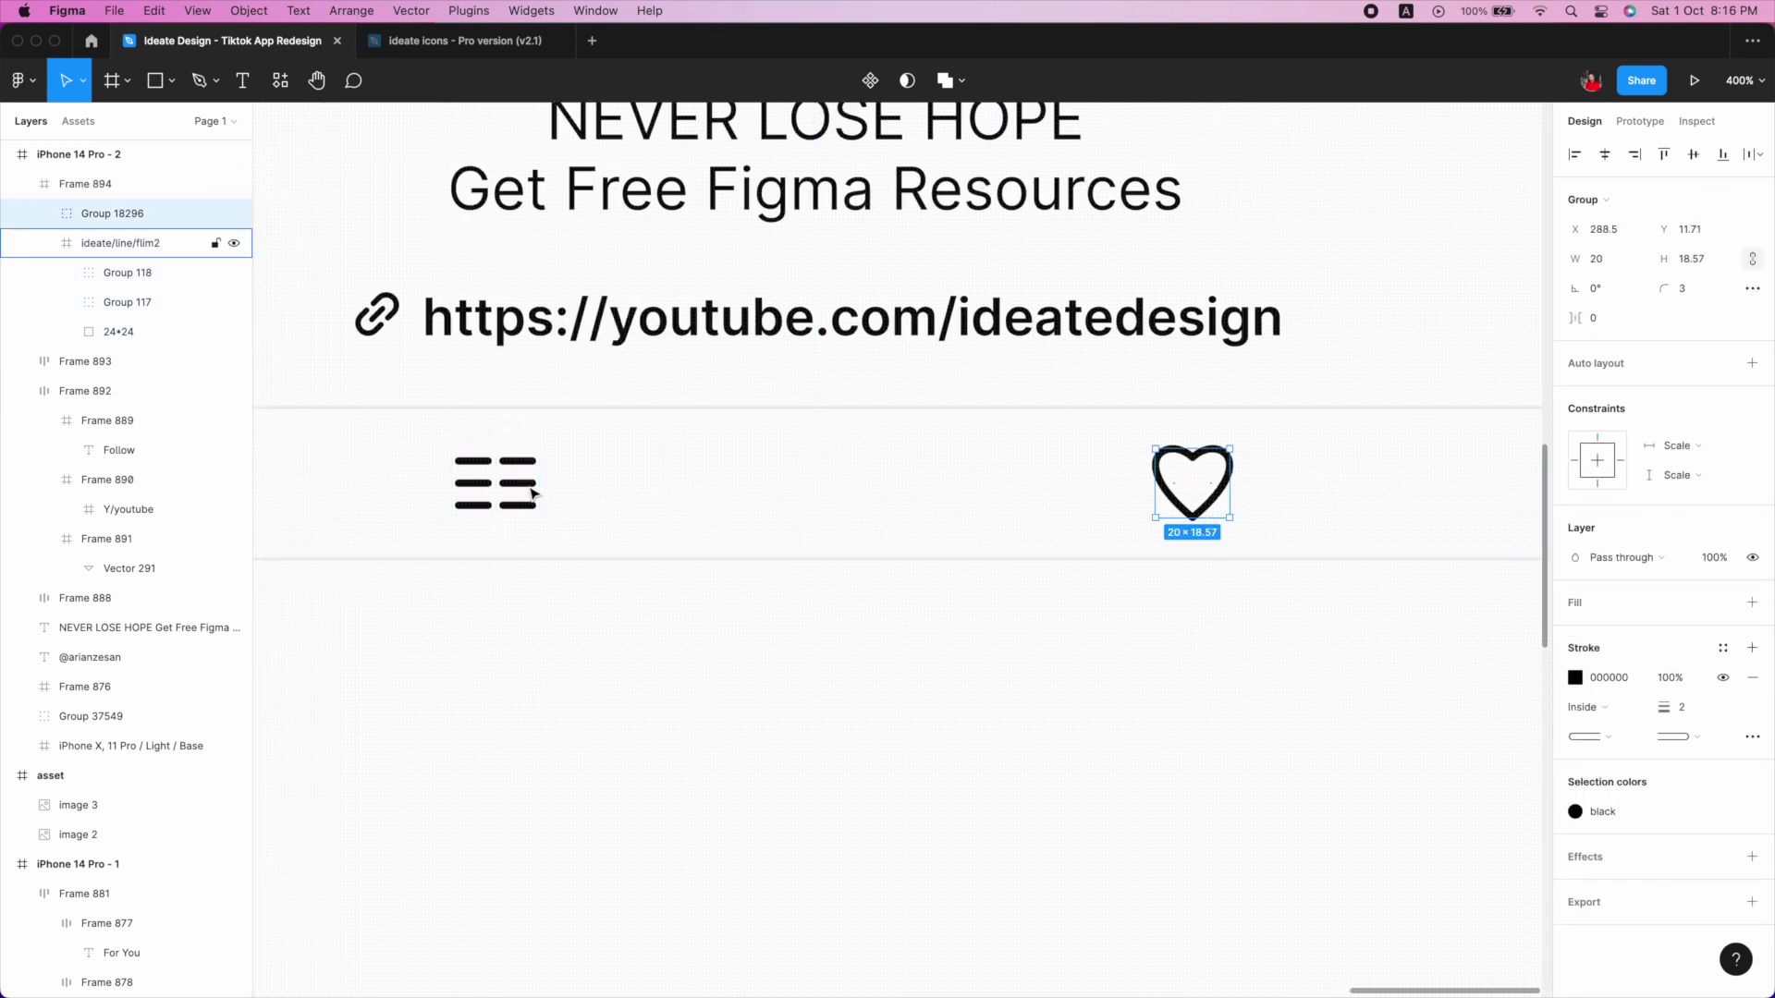
click(127, 273)
shift+click(117, 302)
key(super+g)
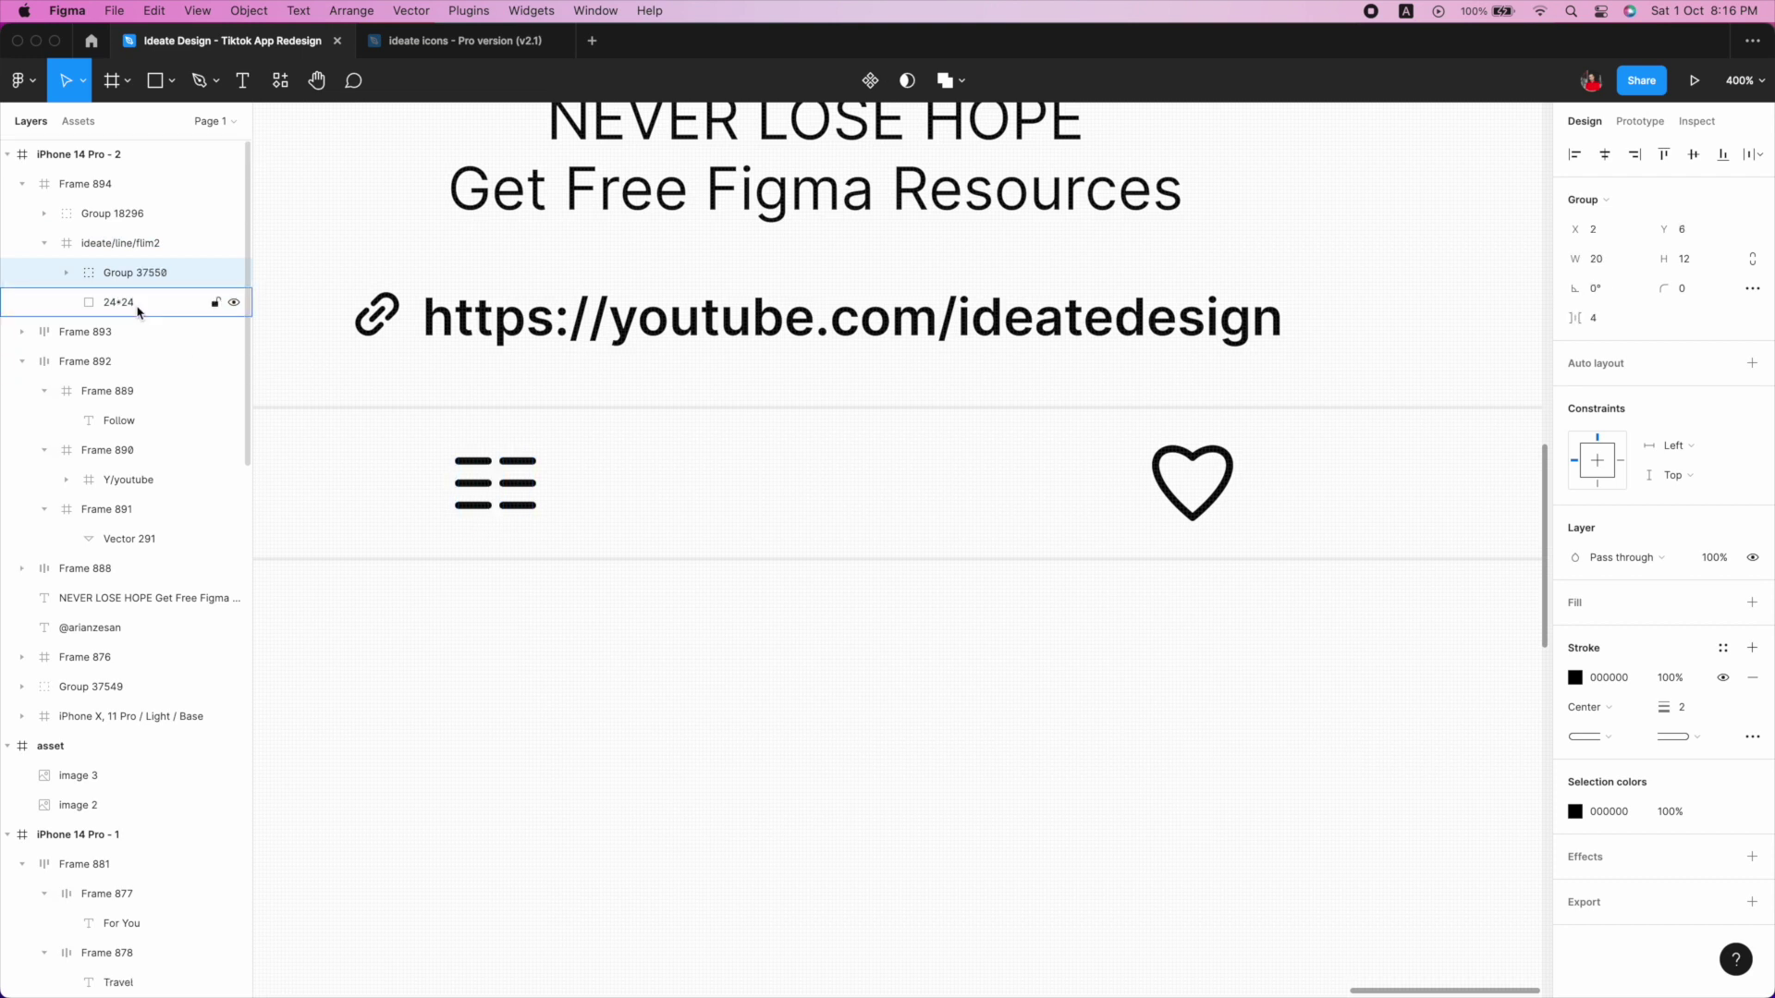
shift+click(146, 303)
key(super+g)
drag(146, 277, 139, 237)
click(139, 269)
key(Delete)
Put the heart and grid icons in a centred auto-layout row with 200 spacing
click(127, 226)
shift+click(124, 242)
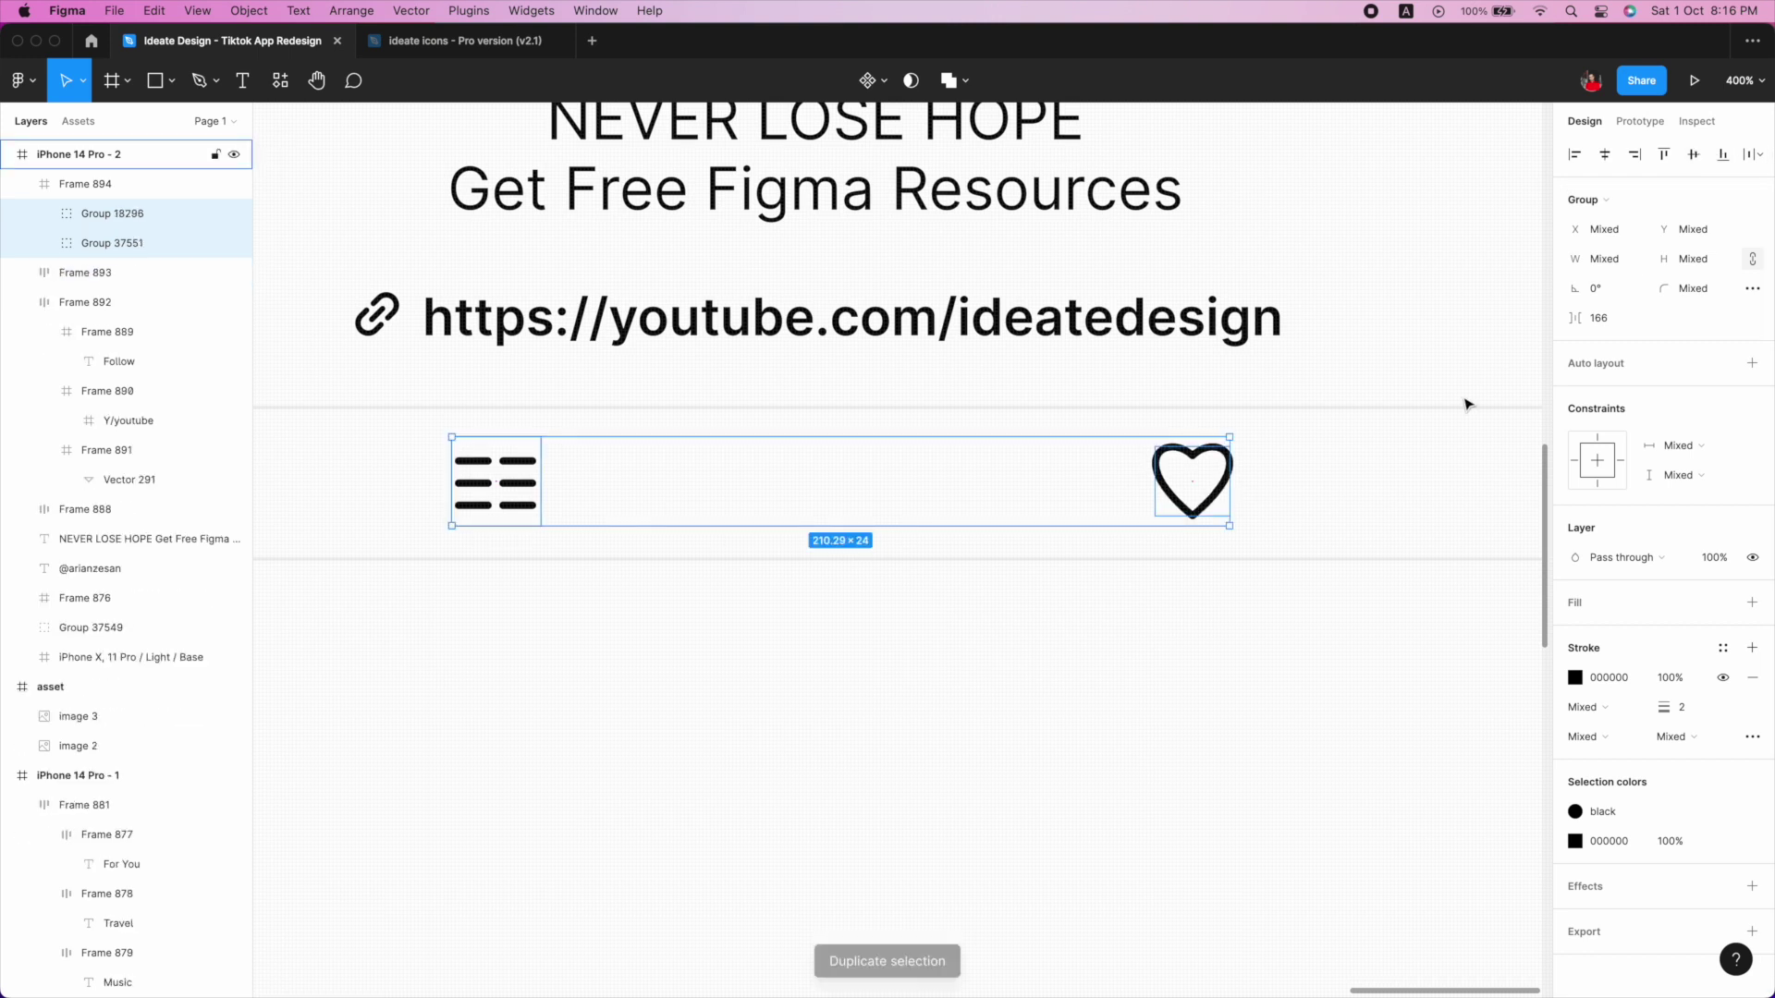
key(shift+a)
drag(1579, 480, 1610, 480)
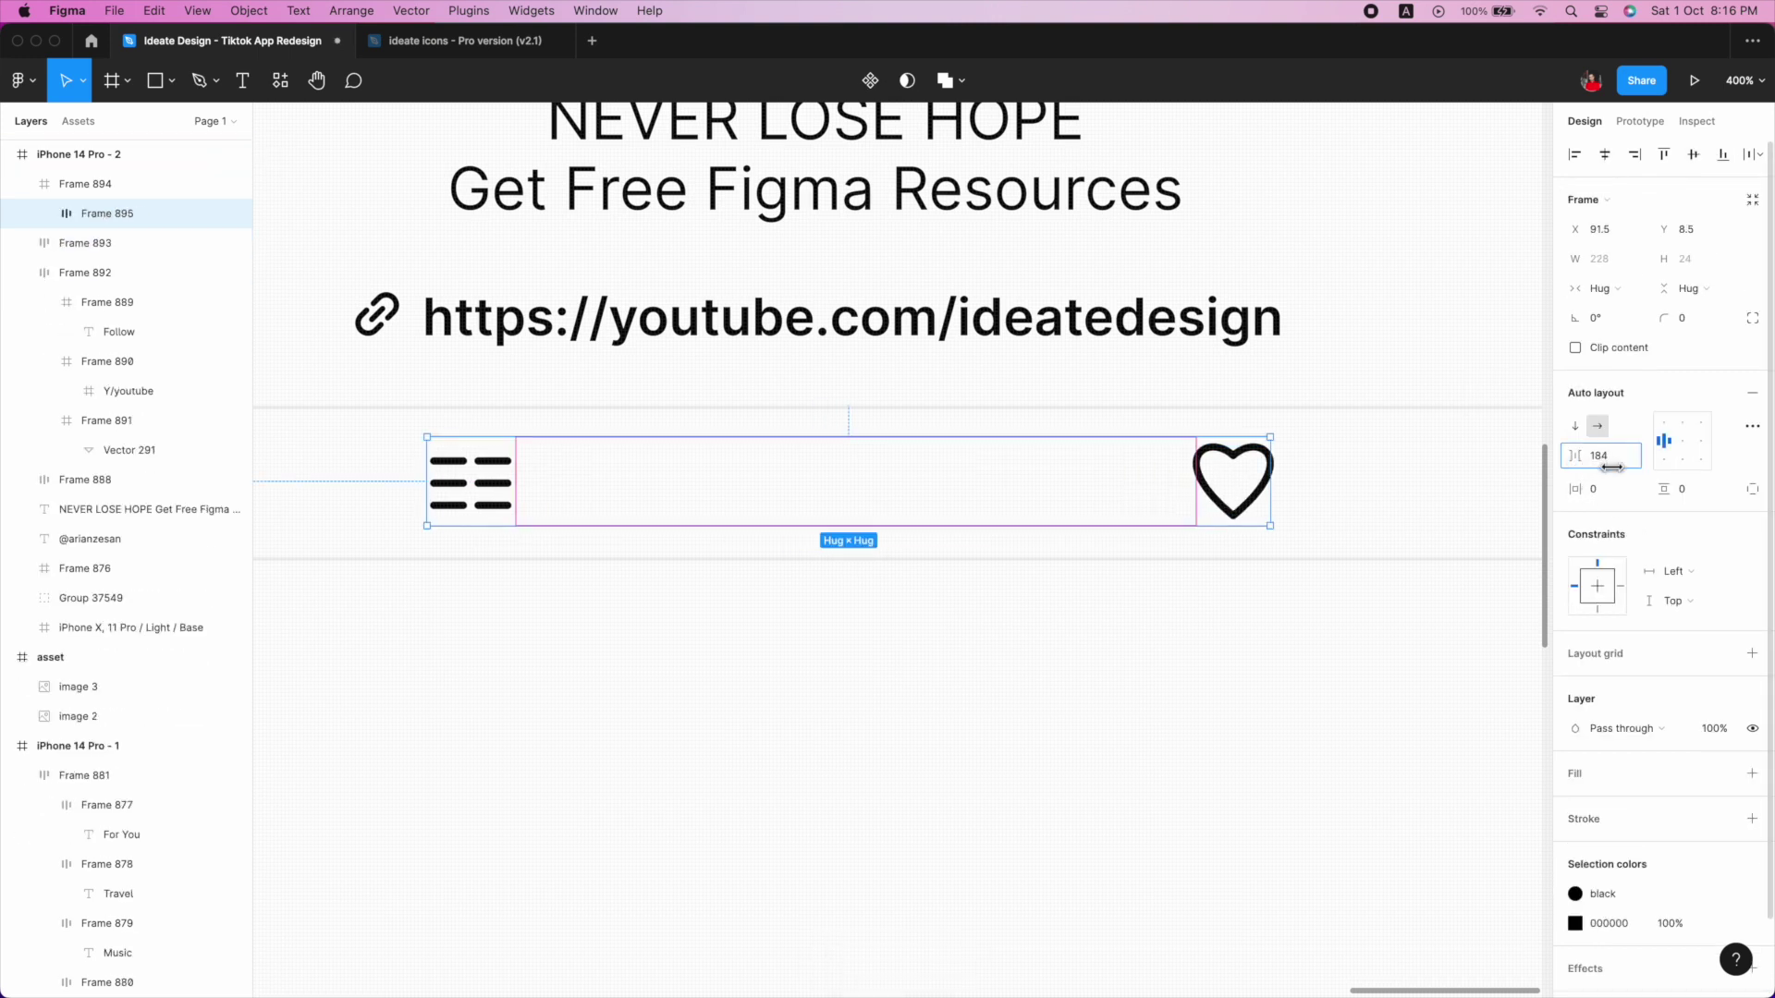
text(200)
click(1605, 154)
Turn the heart grey by setting its stroke opacity to 40%
key(shift+0)
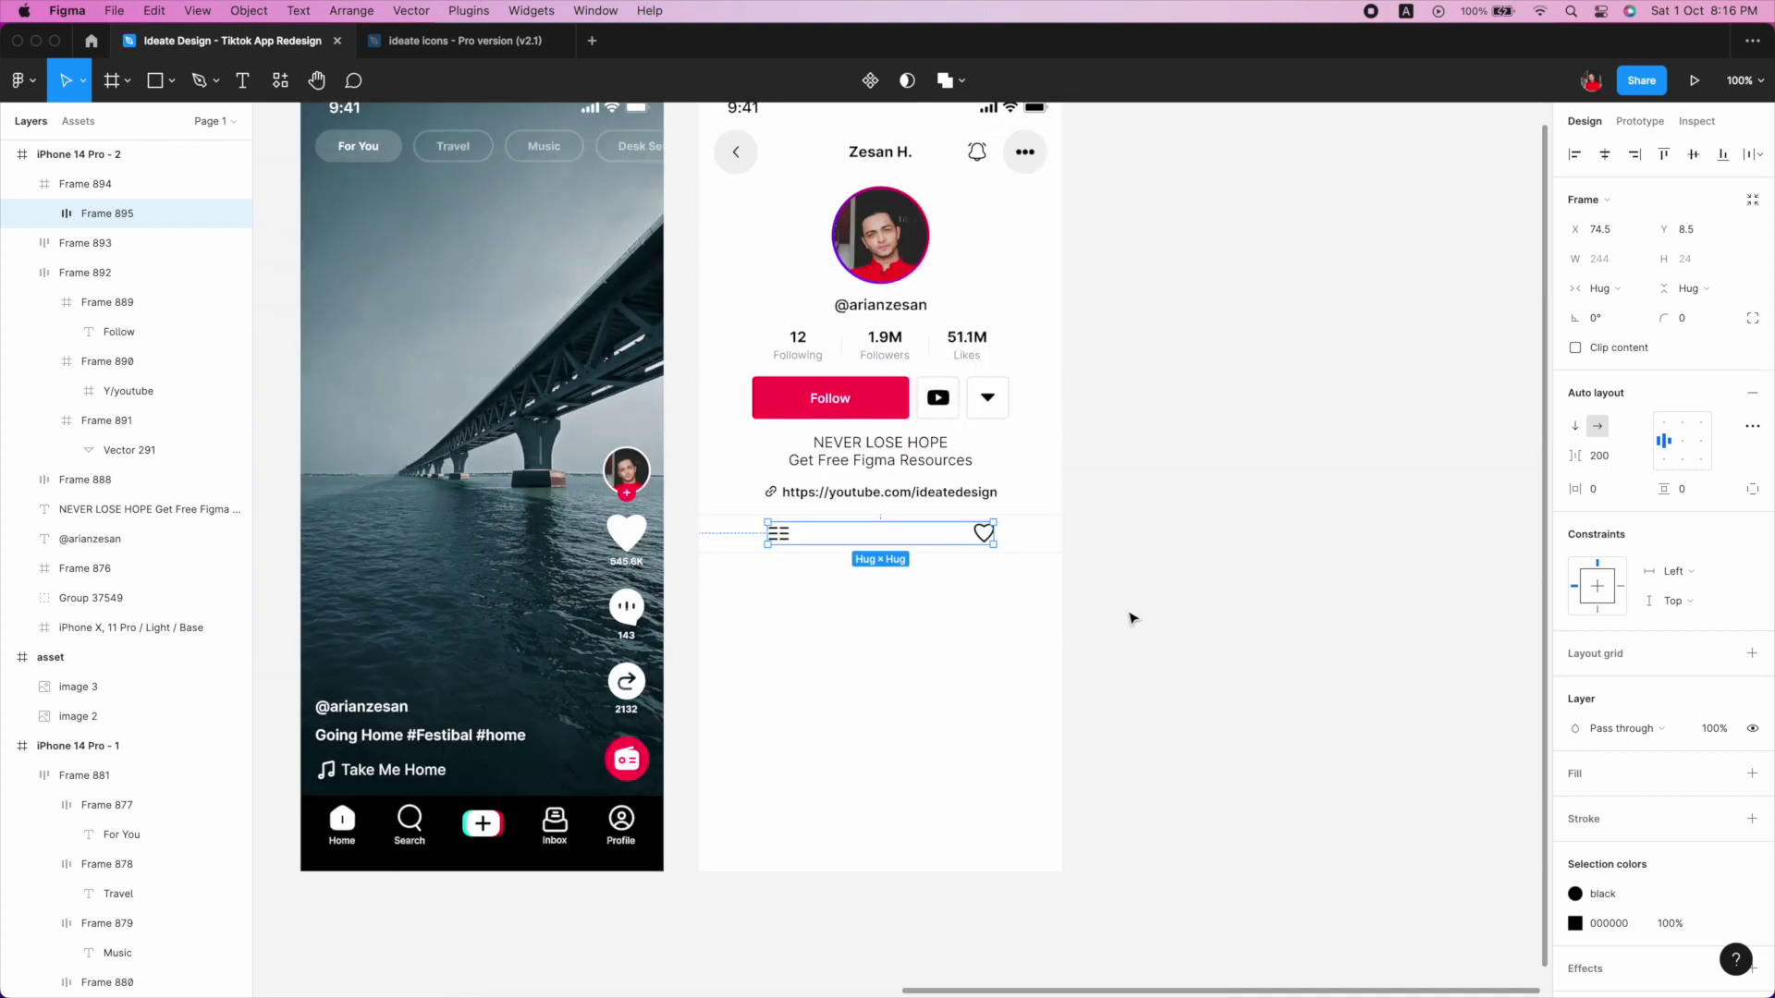
click(1240, 592)
click(986, 537)
click(1685, 590)
click(1510, 614)
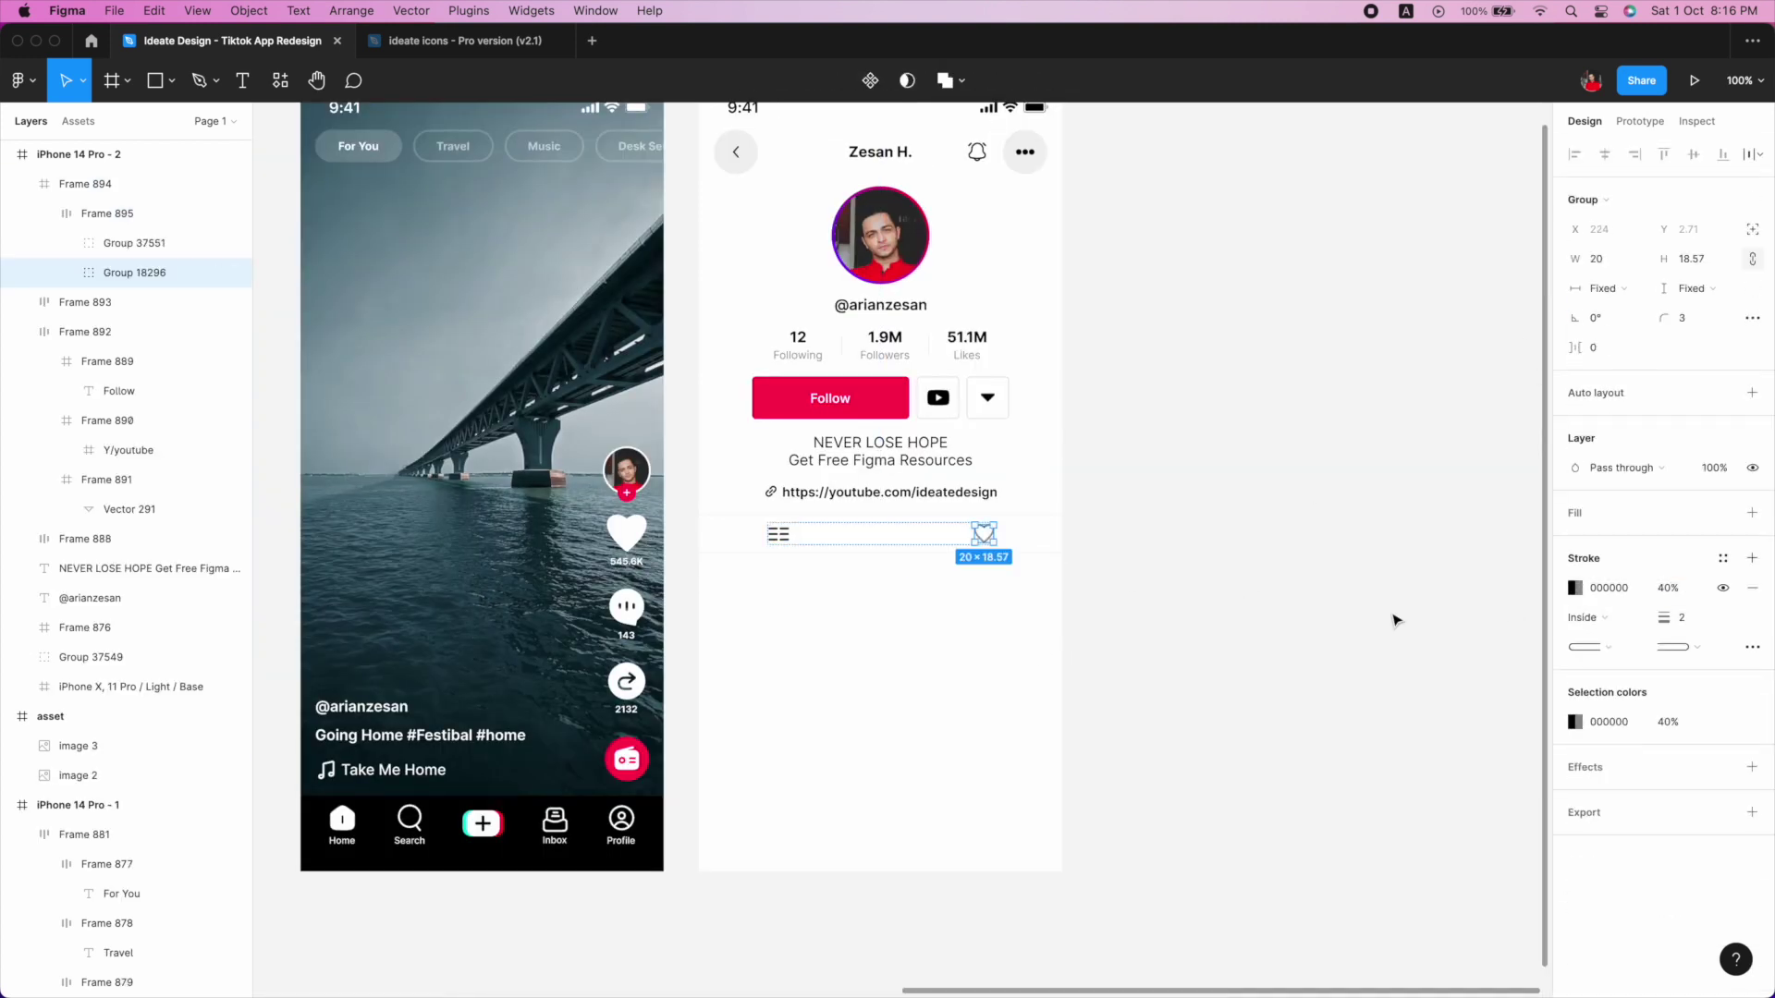
Merge the heart icon's parts into a single Union shape
key(plus)
key(plus)
key(plus)
scroll(1281, 516, right, 5)
click(1228, 468)
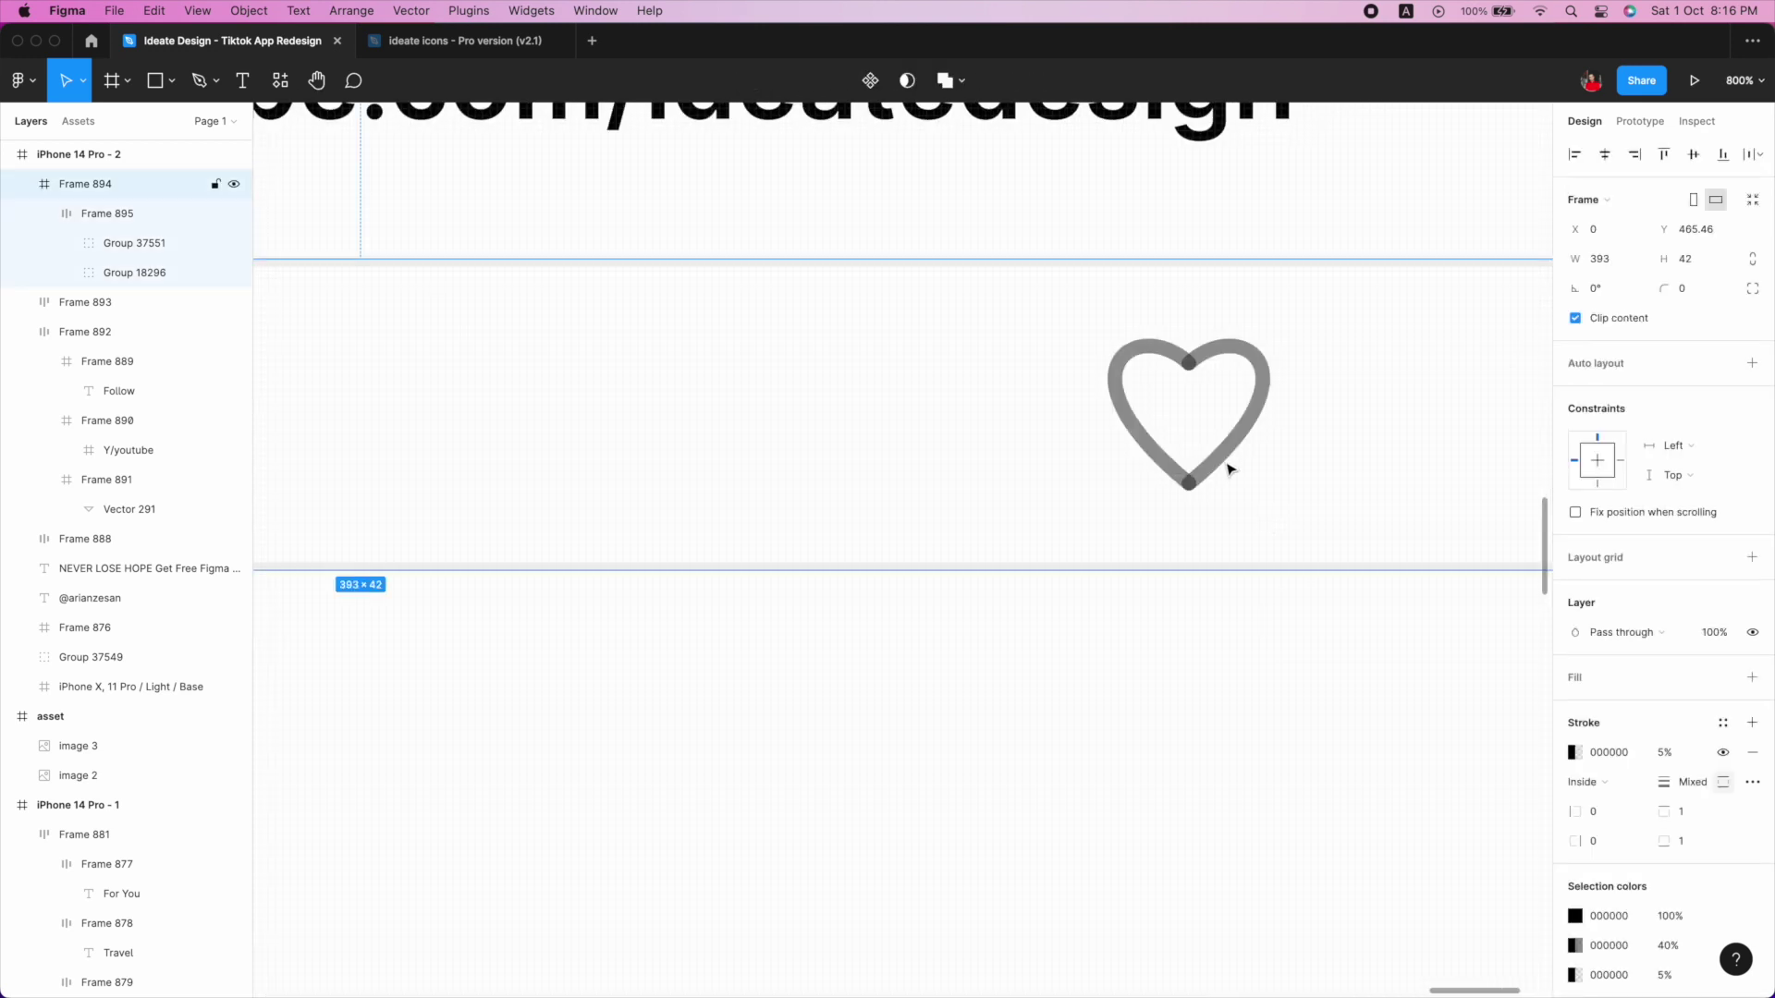
double_click(1233, 471)
click(947, 81)
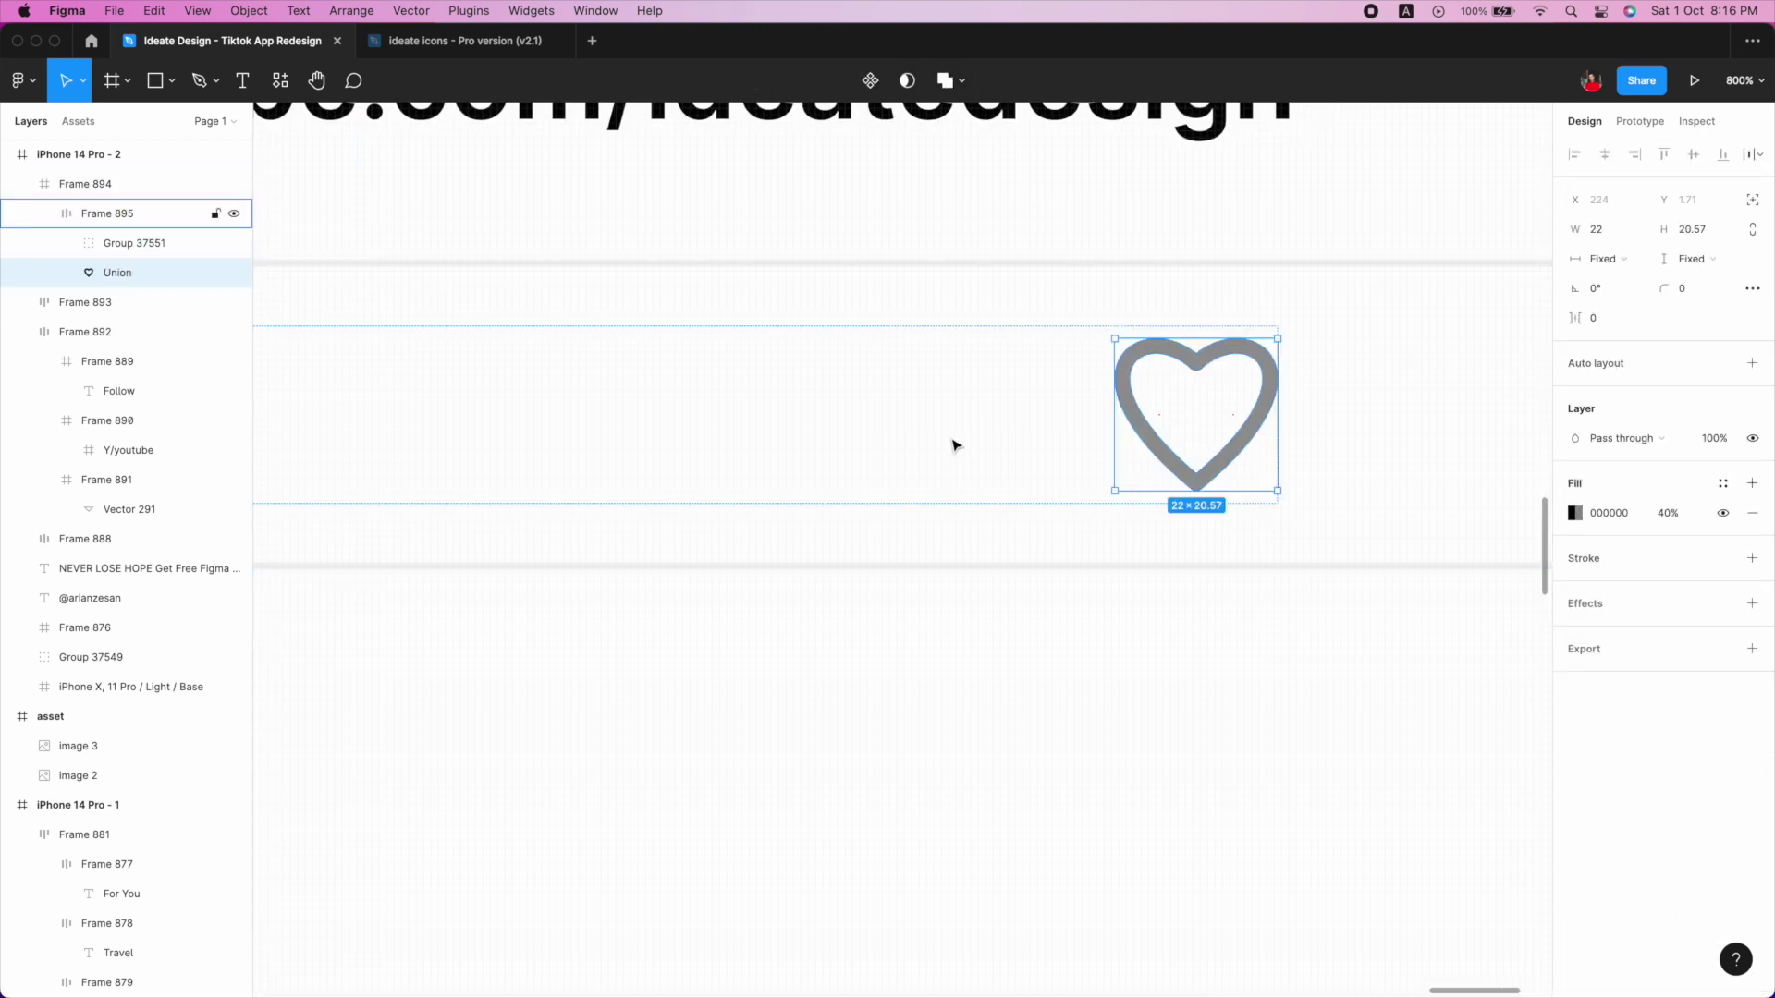
click(953, 445)
key(minus)
key(minus)
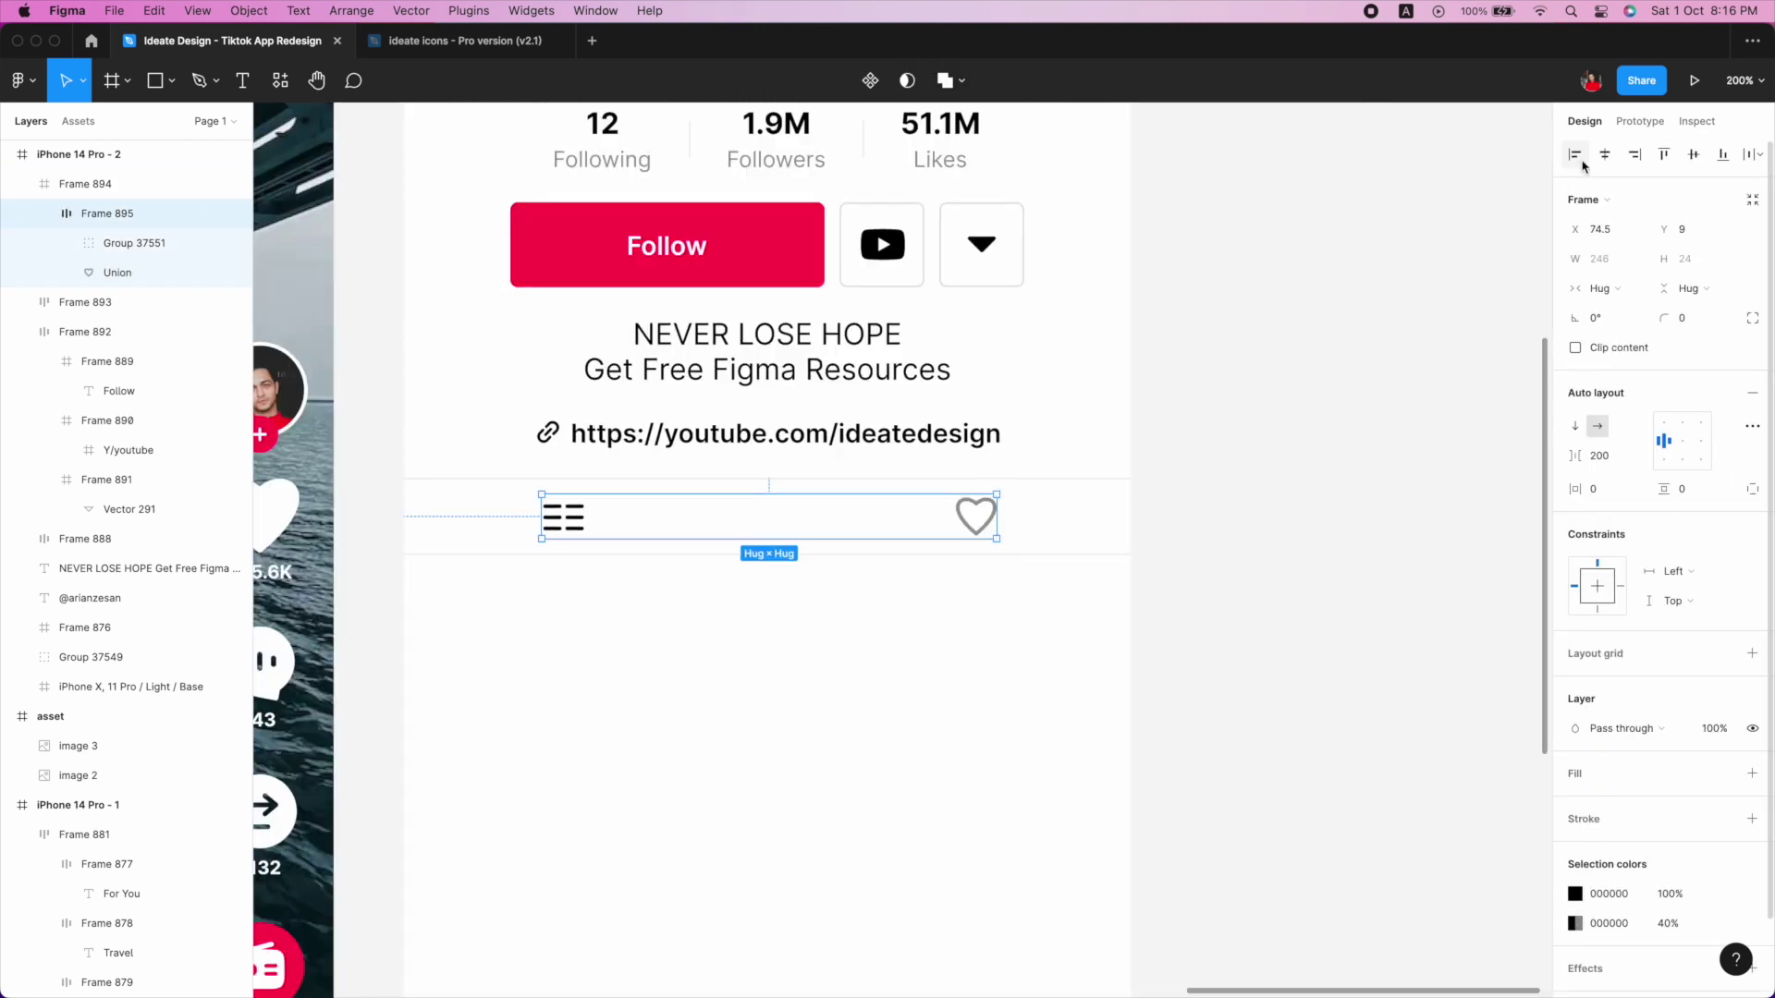
scroll(1492, 389, left, 2)
click(1221, 638)
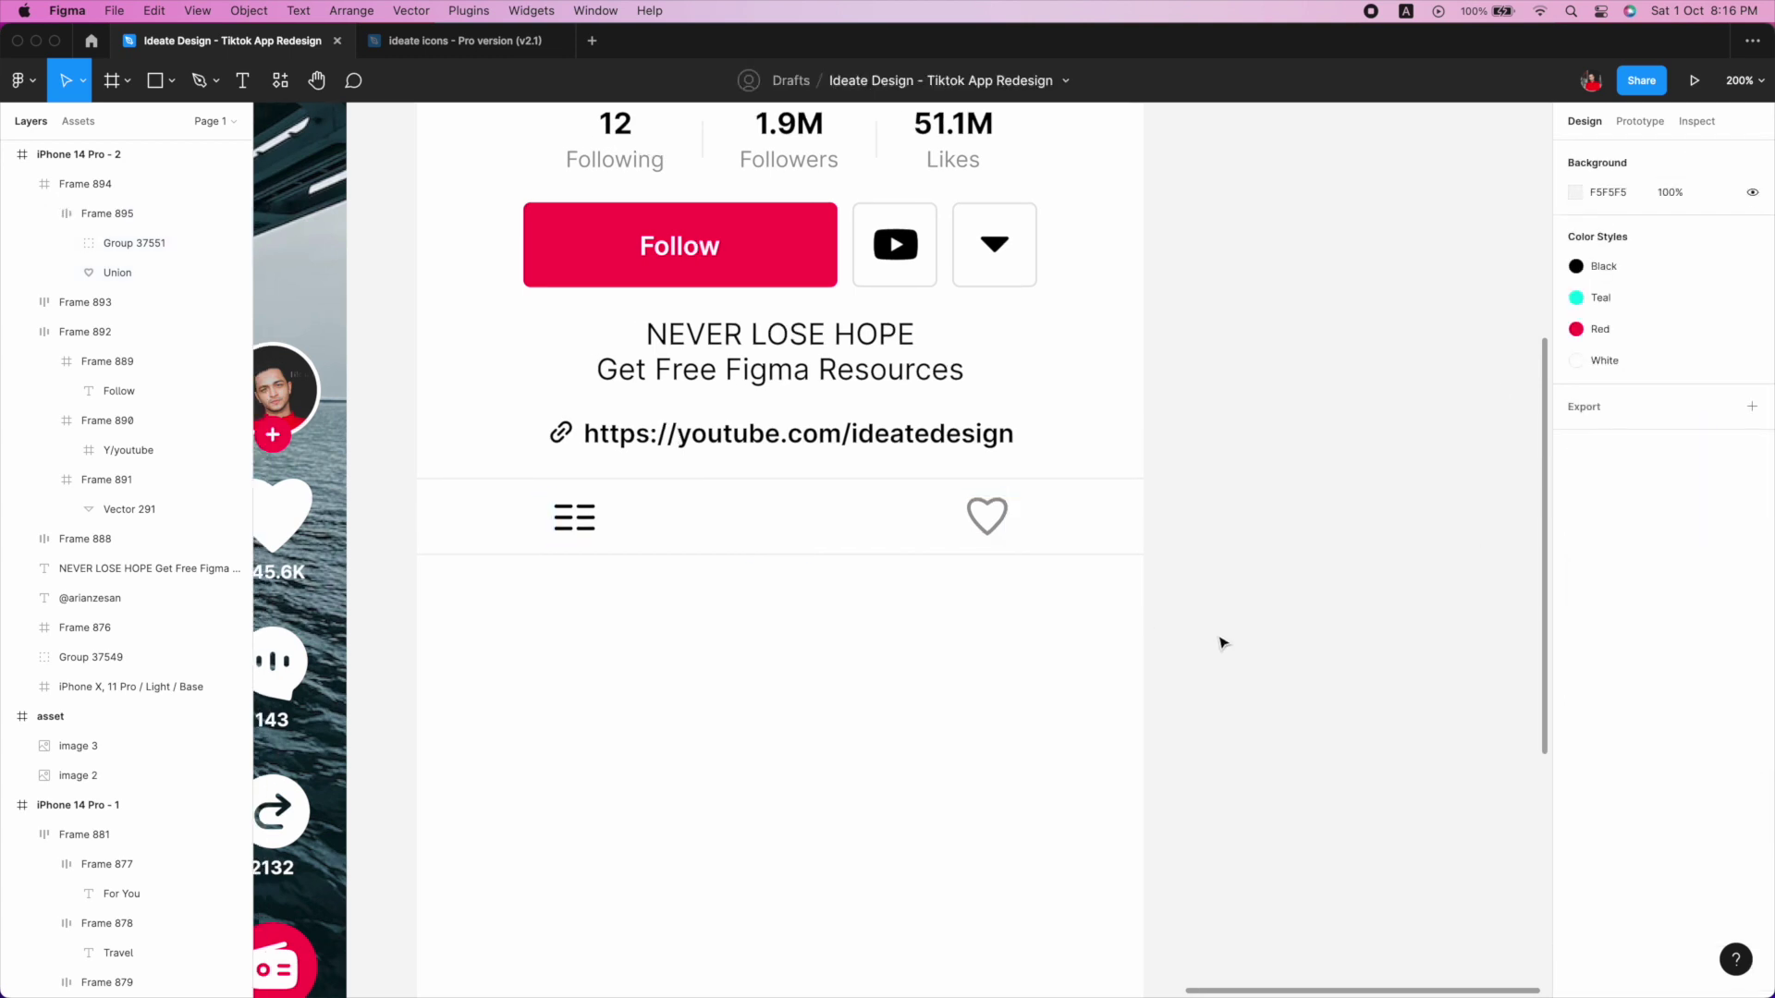
Paste the desk-setup photo into the asset frame as image 4 and scale it down
scroll(1055, 662, left, 5)
scroll(1012, 667, down, 2)
key(minus)
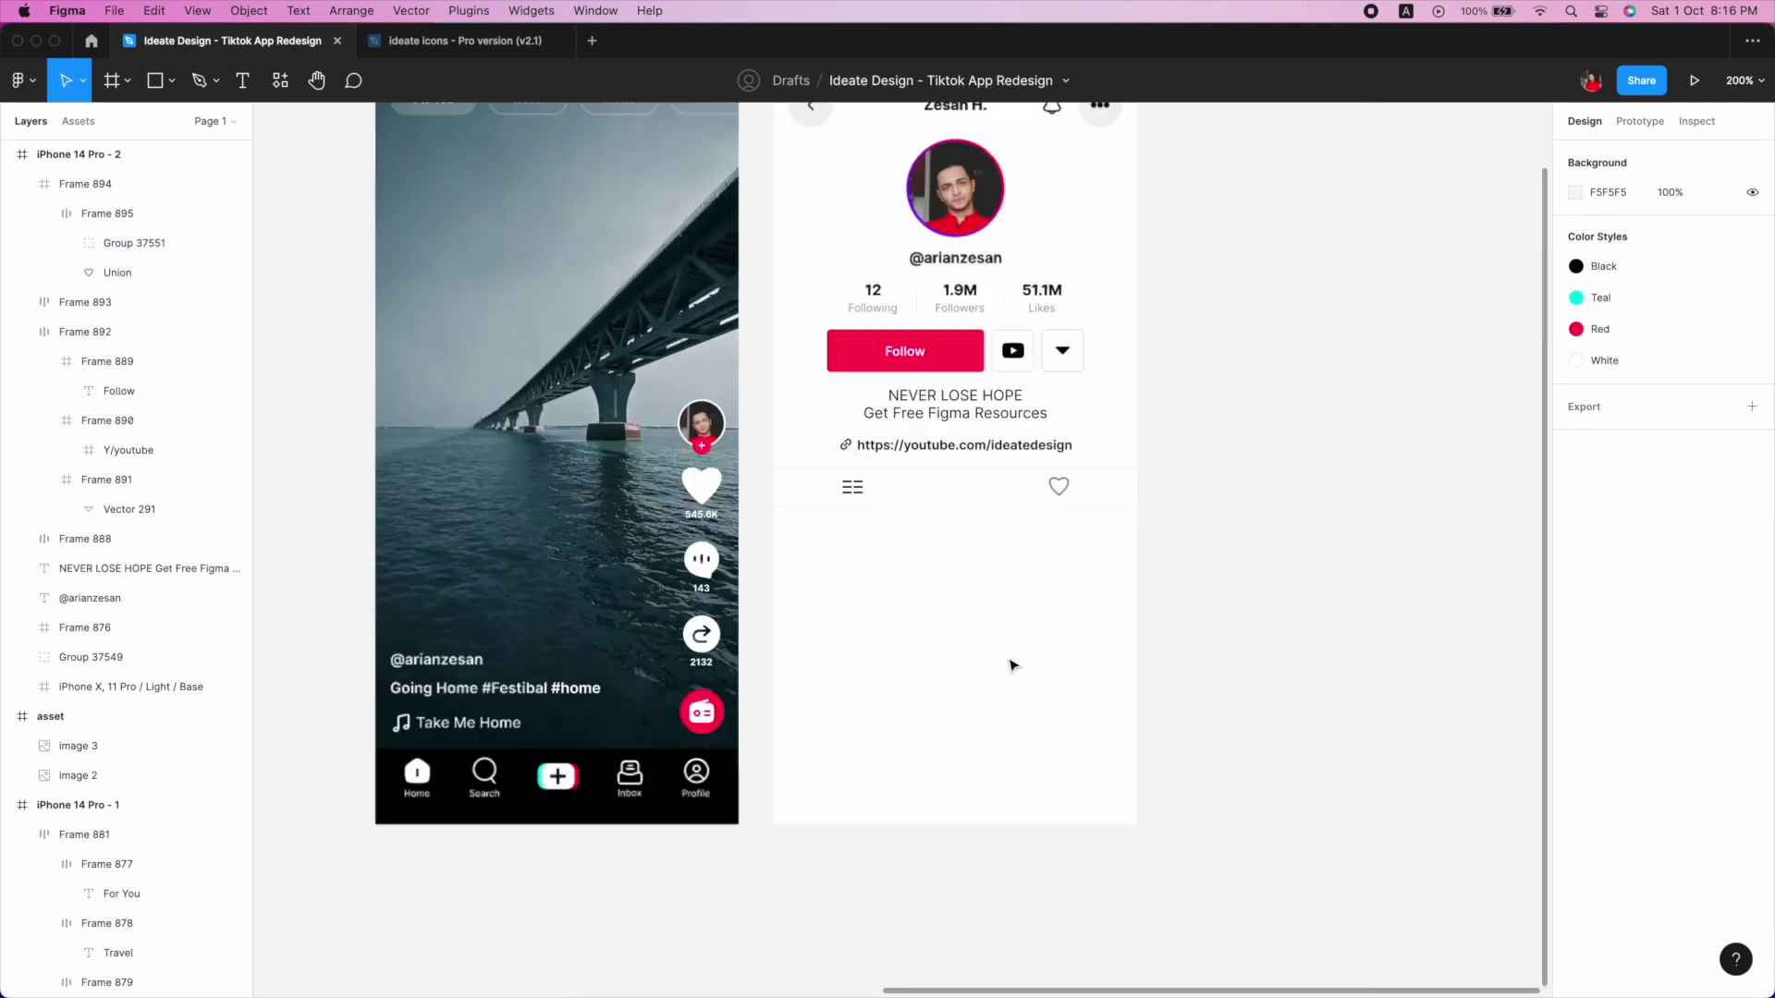
scroll(1013, 663, up, 2)
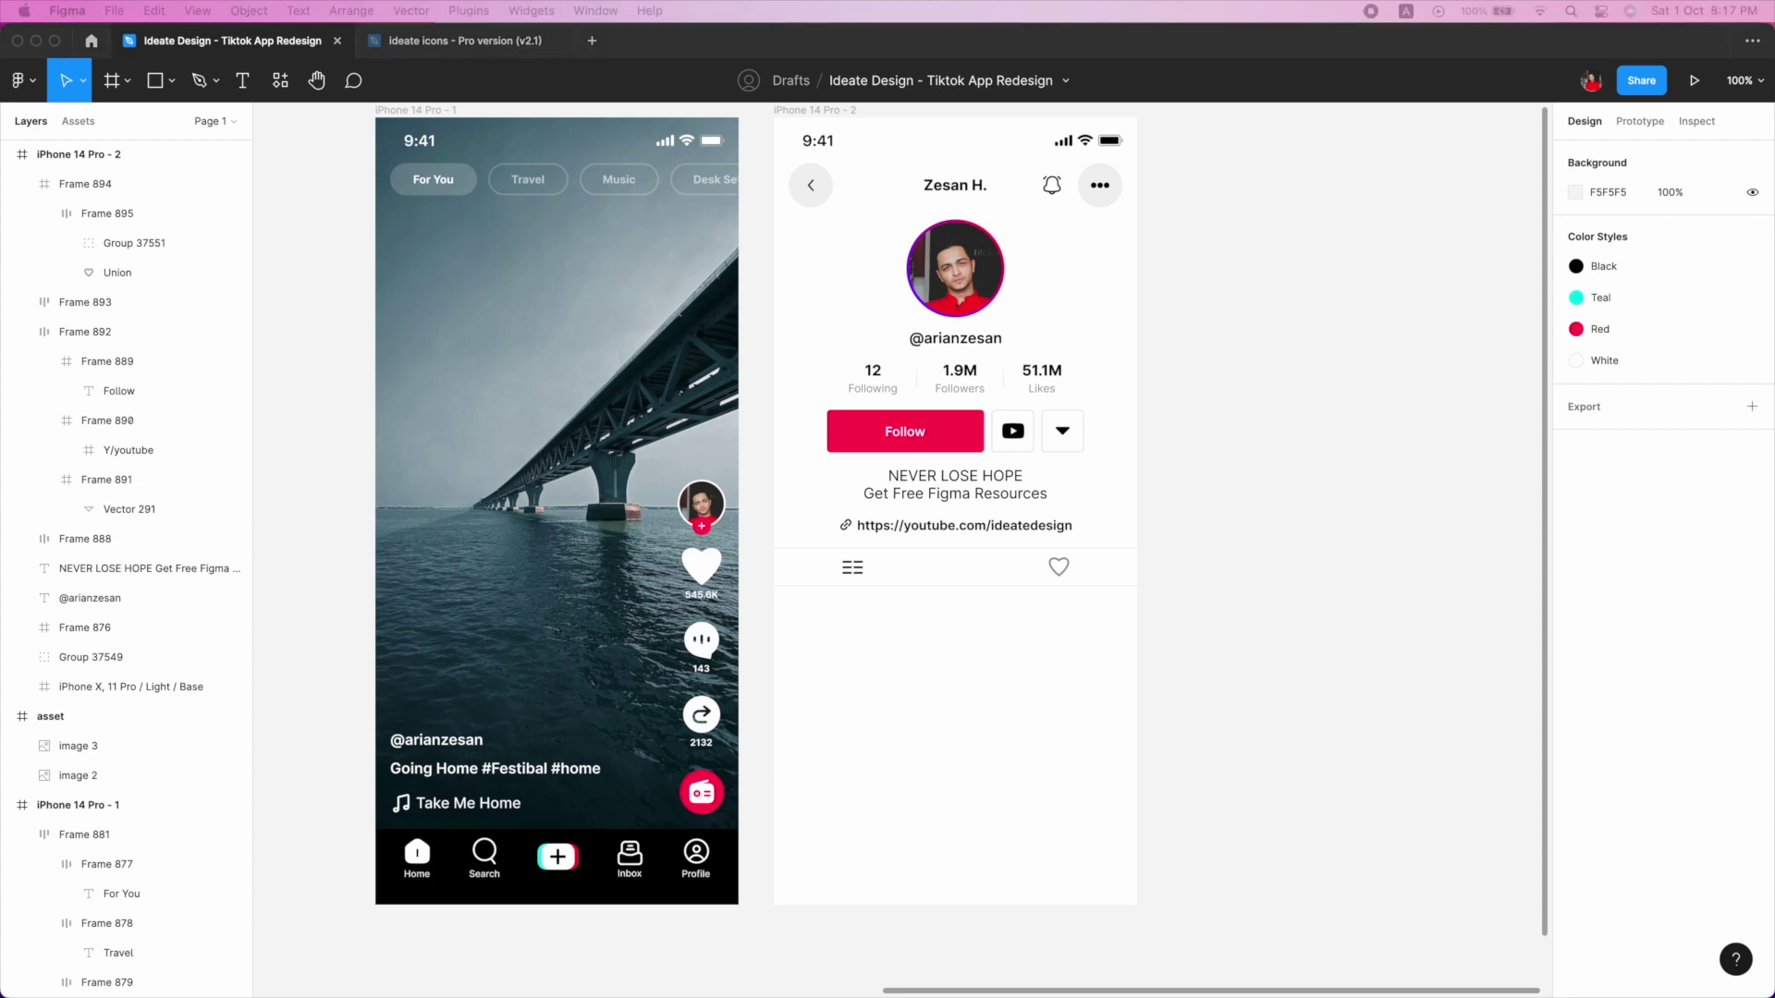
key(minus)
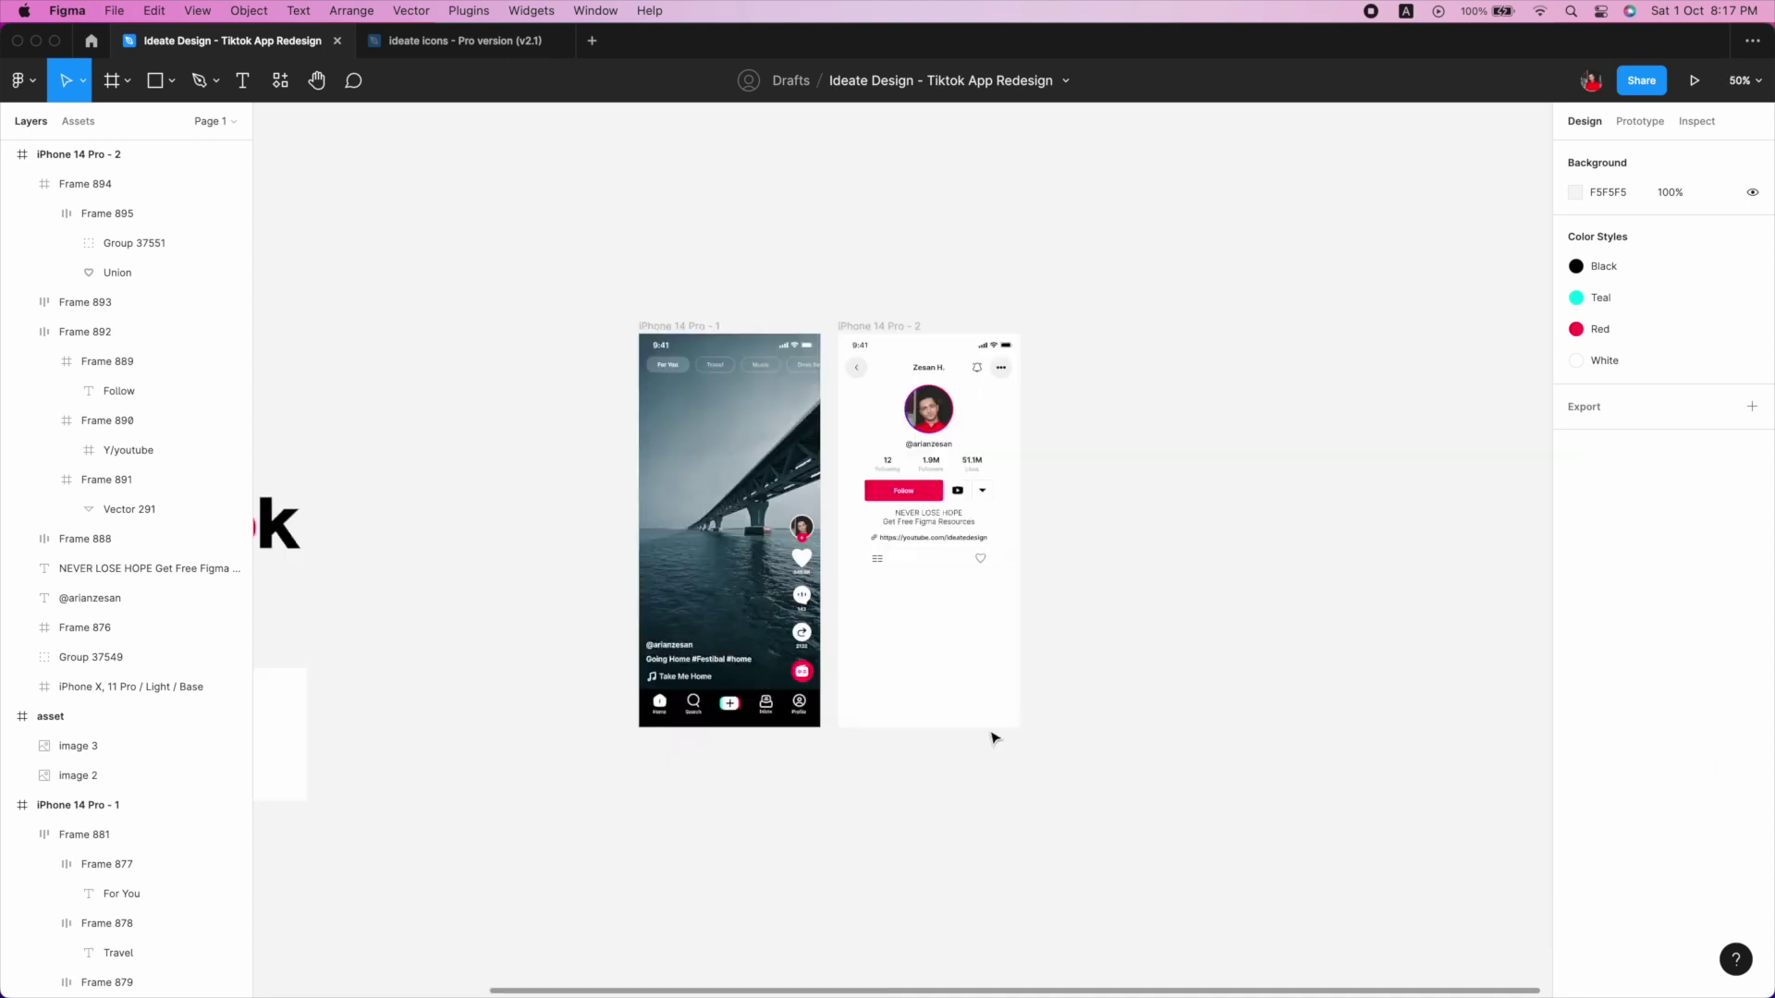
scroll(934, 721, left, 5)
key(cmd+v)
mouse_move(1077, 629)
mouse_down()
mouse_move(809, 618)
mouse_move(473, 750)
mouse_move(448, 732)
mouse_move(1135, 596)
mouse_up()
Move the desk photo into iPhone 14 Pro - 2 at the left edge, 131 wide
key(shift+0)
scroll(955, 685, up, 5)
mouse_move(971, 628)
mouse_down()
mouse_move(867, 617)
mouse_move(1499, 637)
mouse_up()
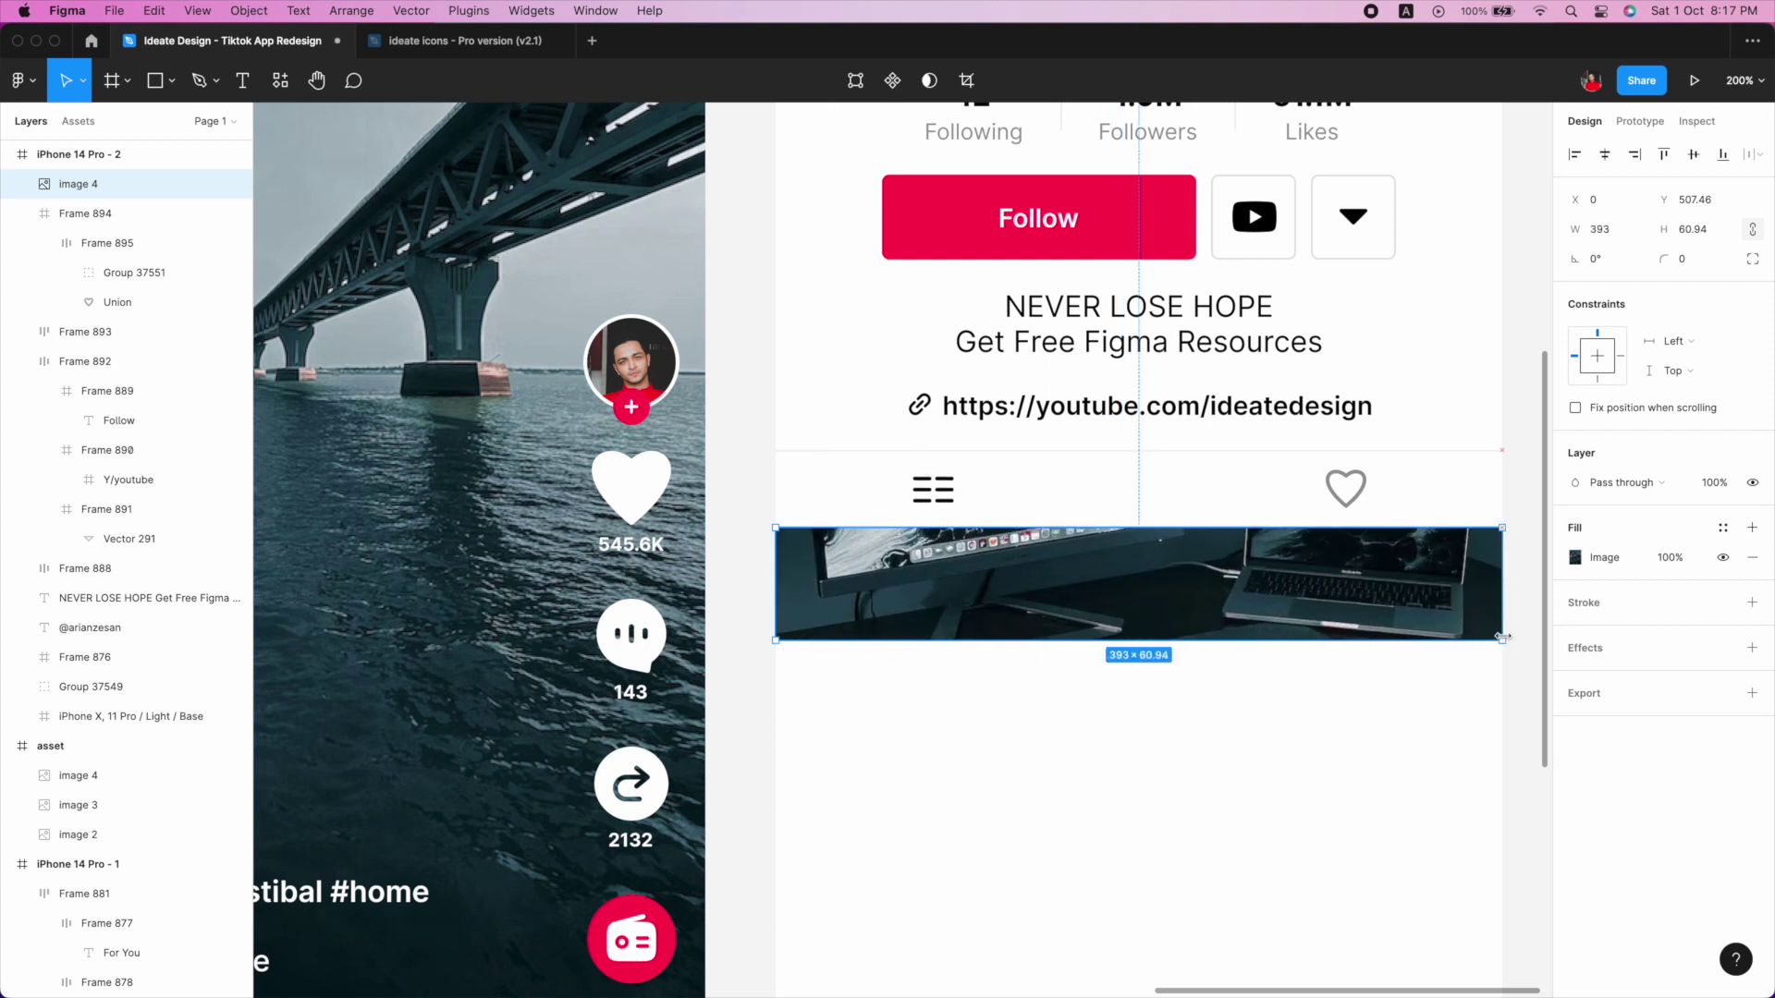
scroll(1261, 596, up, 6)
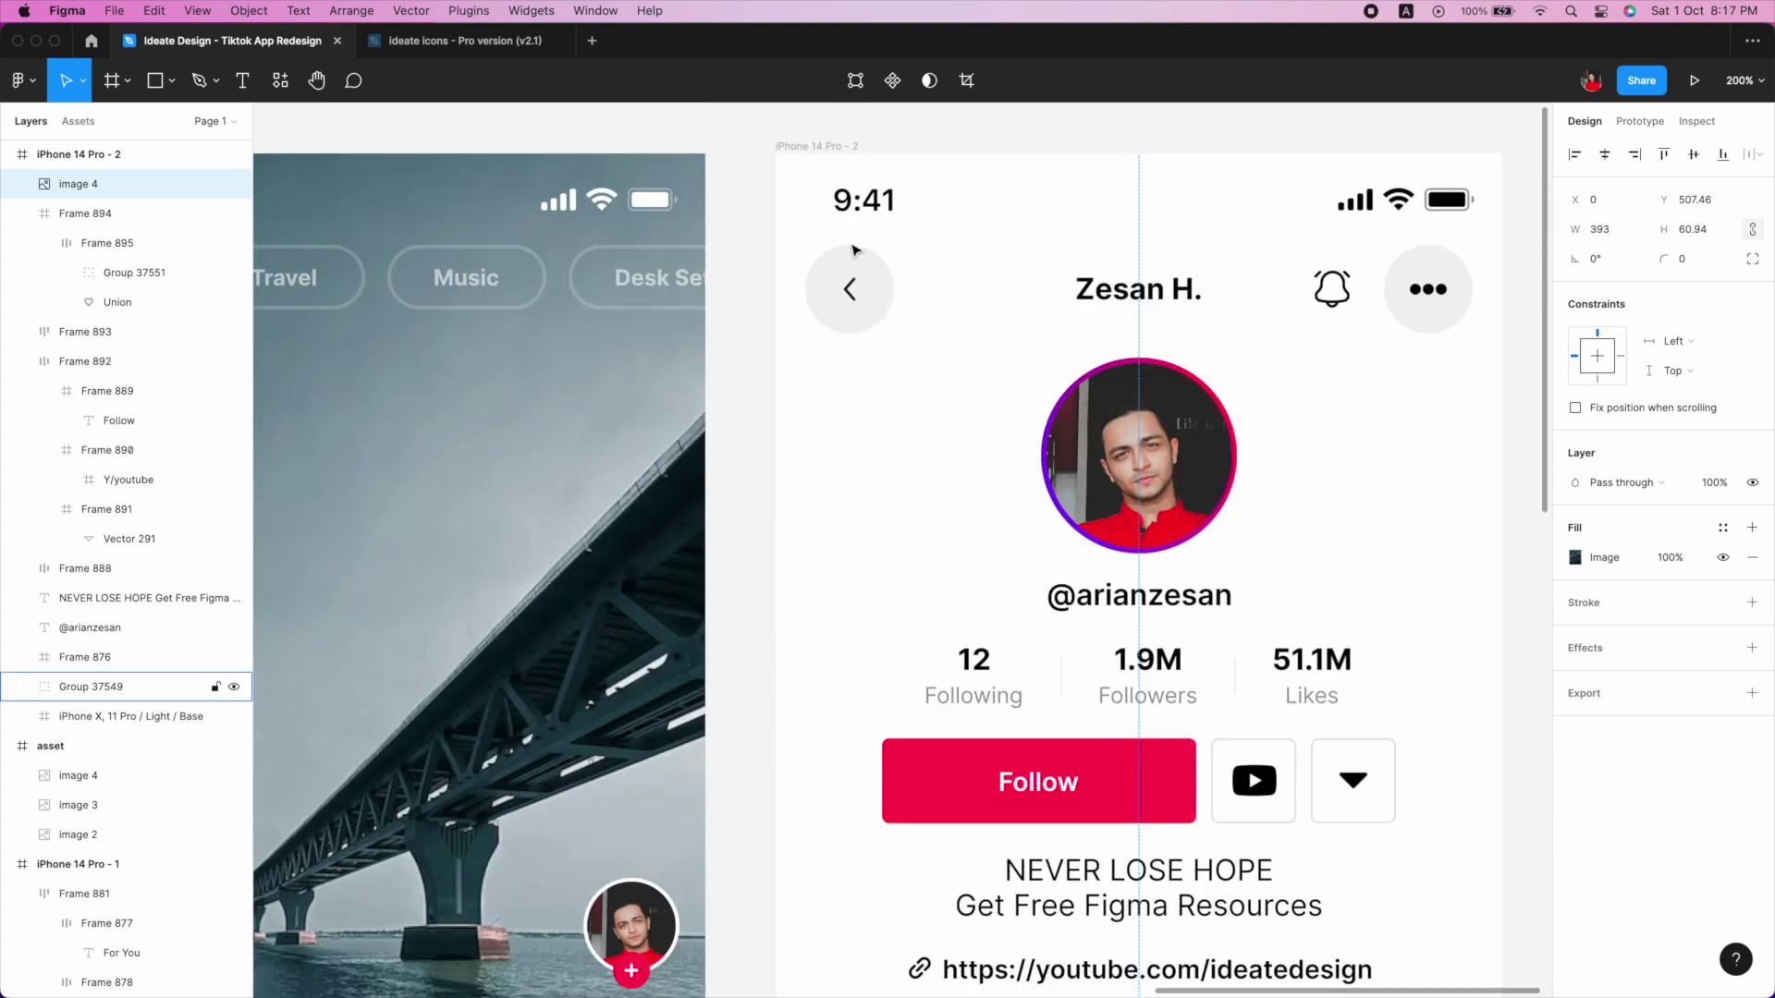
click(841, 164)
scroll(1200, 790, down, 4)
drag(1200, 790, 1055, 719)
click(1055, 719)
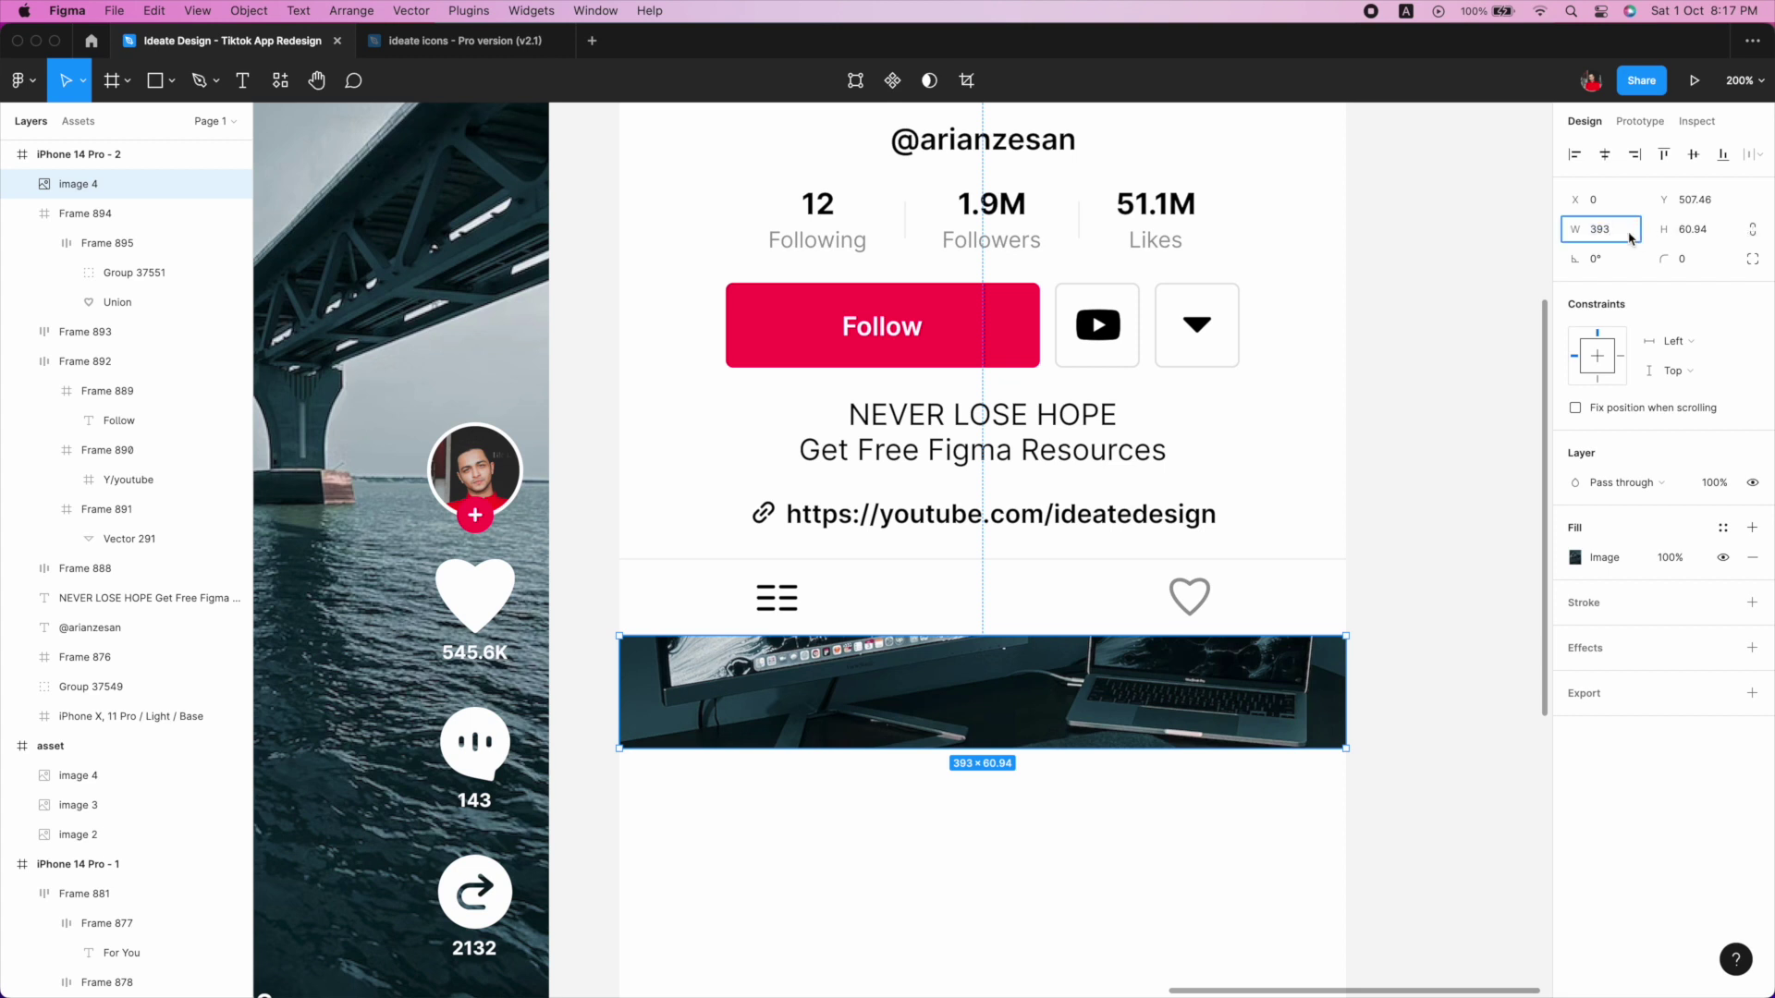
text(131)
key(Return)
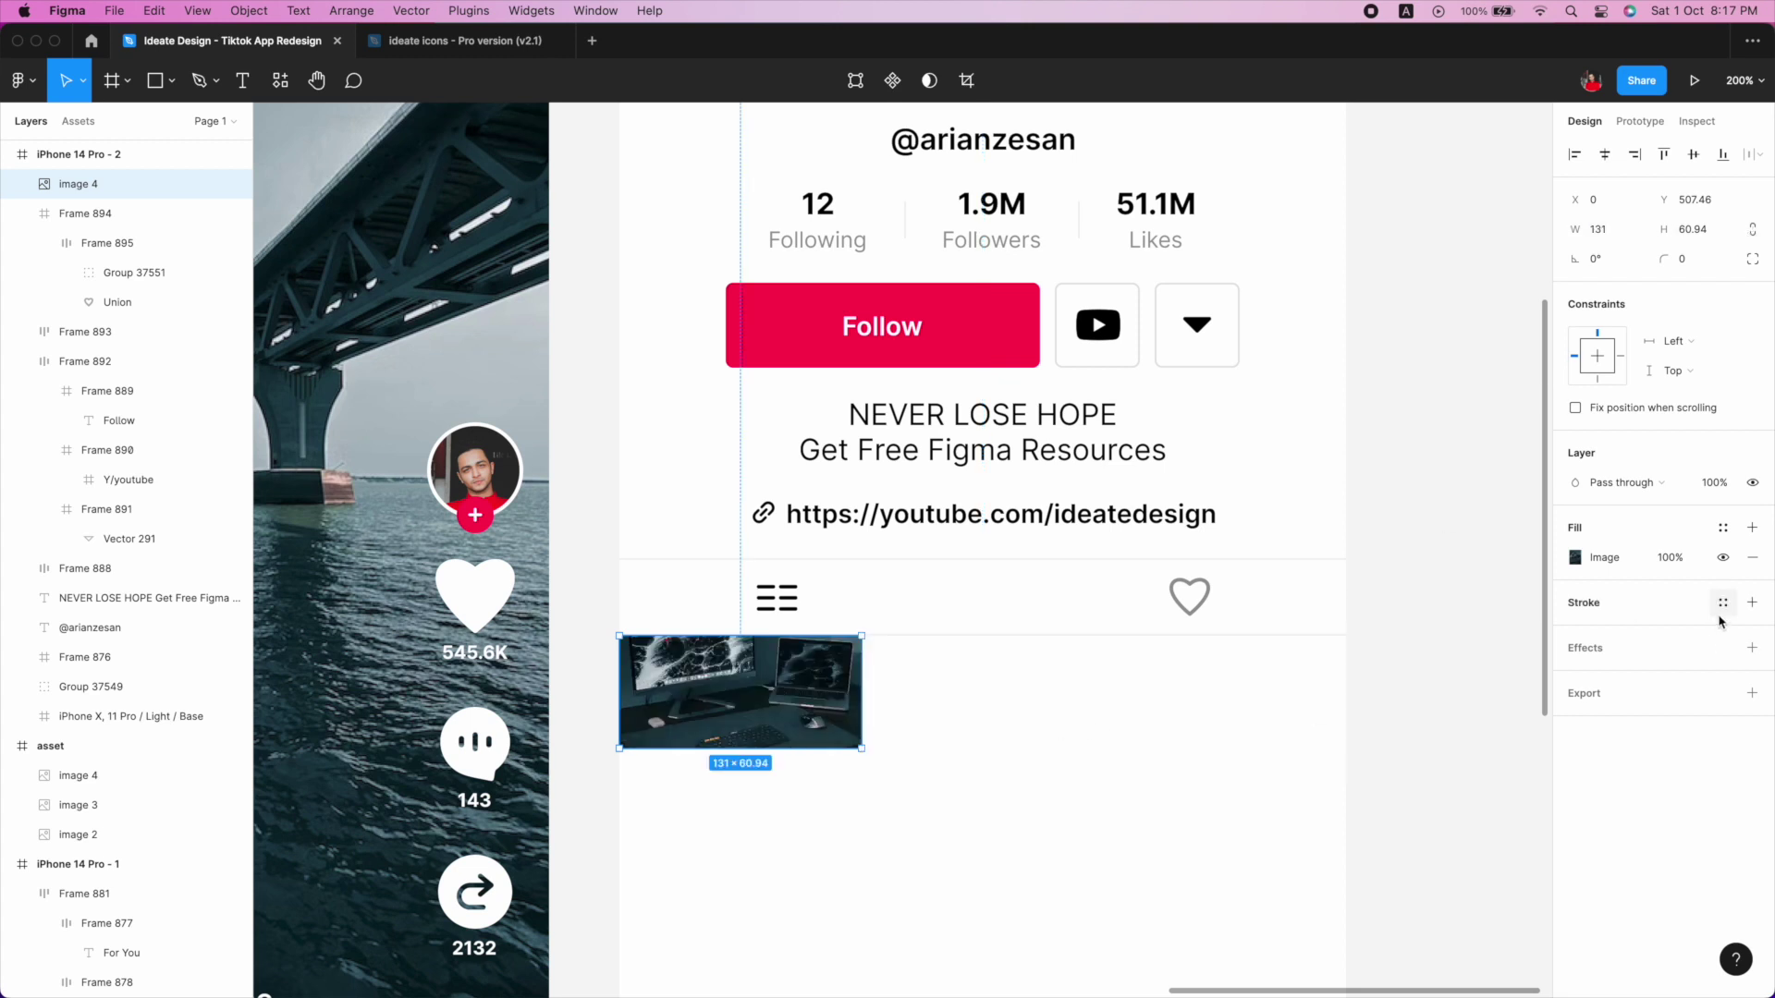
Give the photo a White inside stroke and 171 height, and place a copy beside it
click(1752, 603)
click(1576, 633)
click(1613, 741)
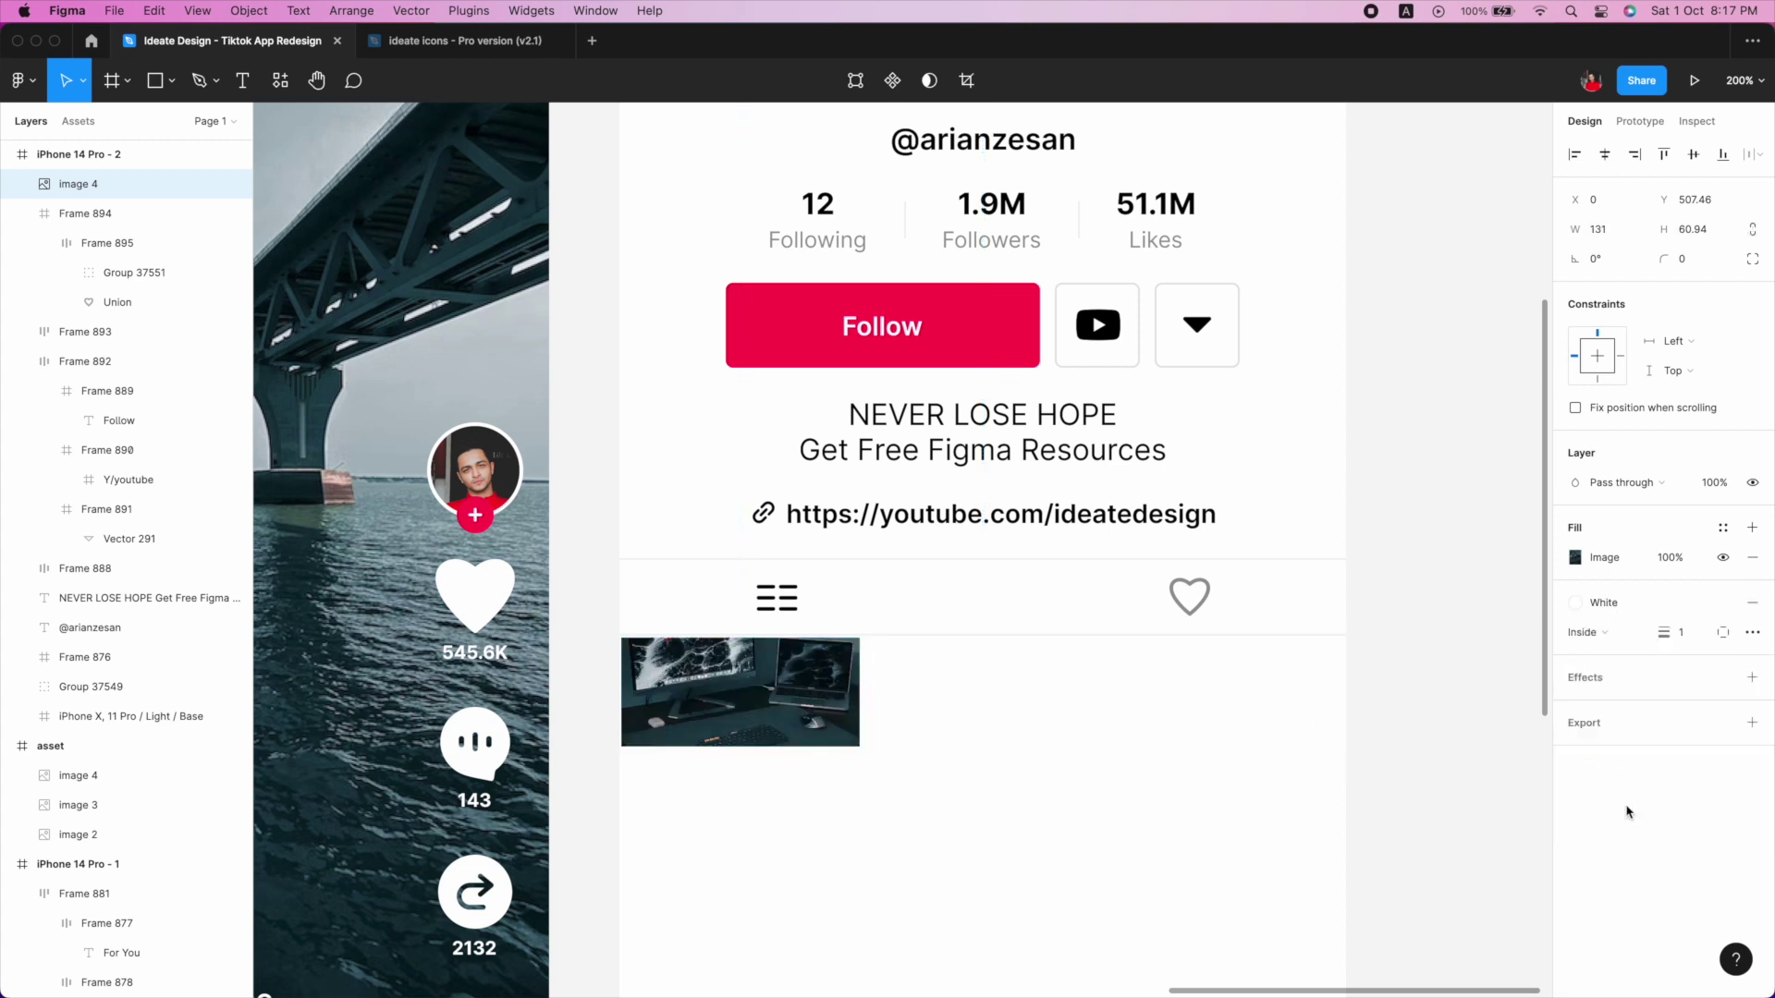
scroll(1054, 702, down, 5)
drag(826, 550, 825, 719)
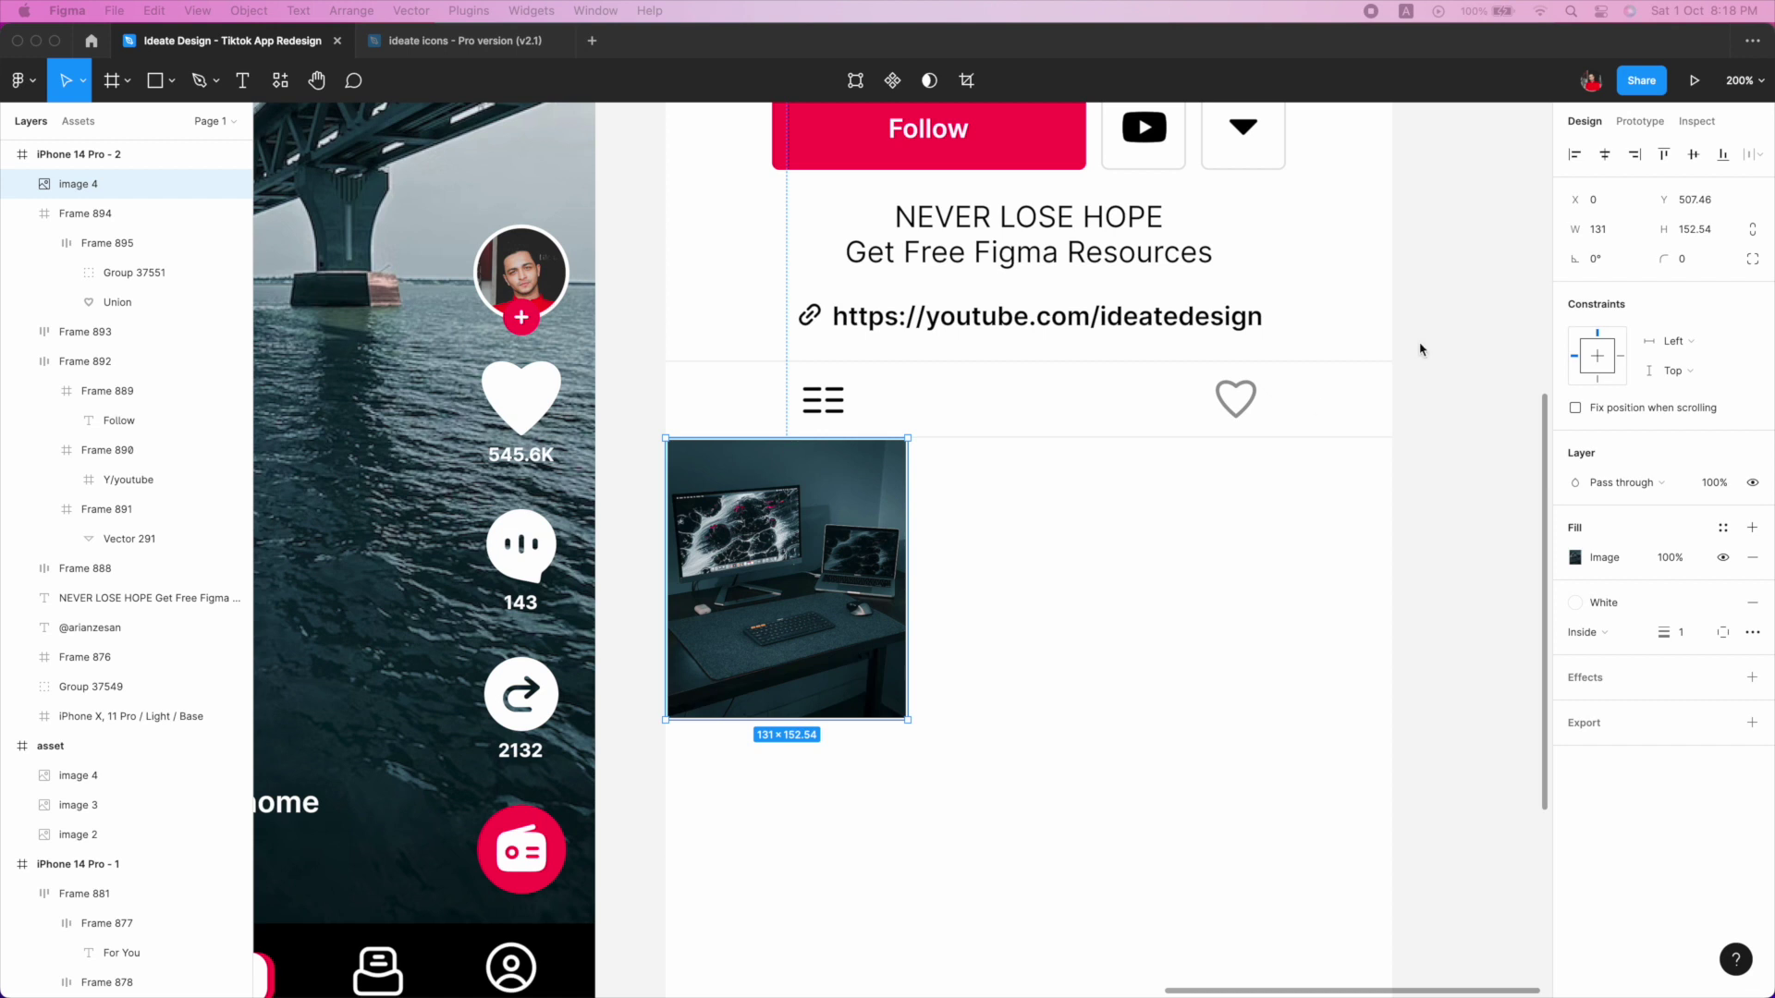
drag(1664, 230, 1697, 243)
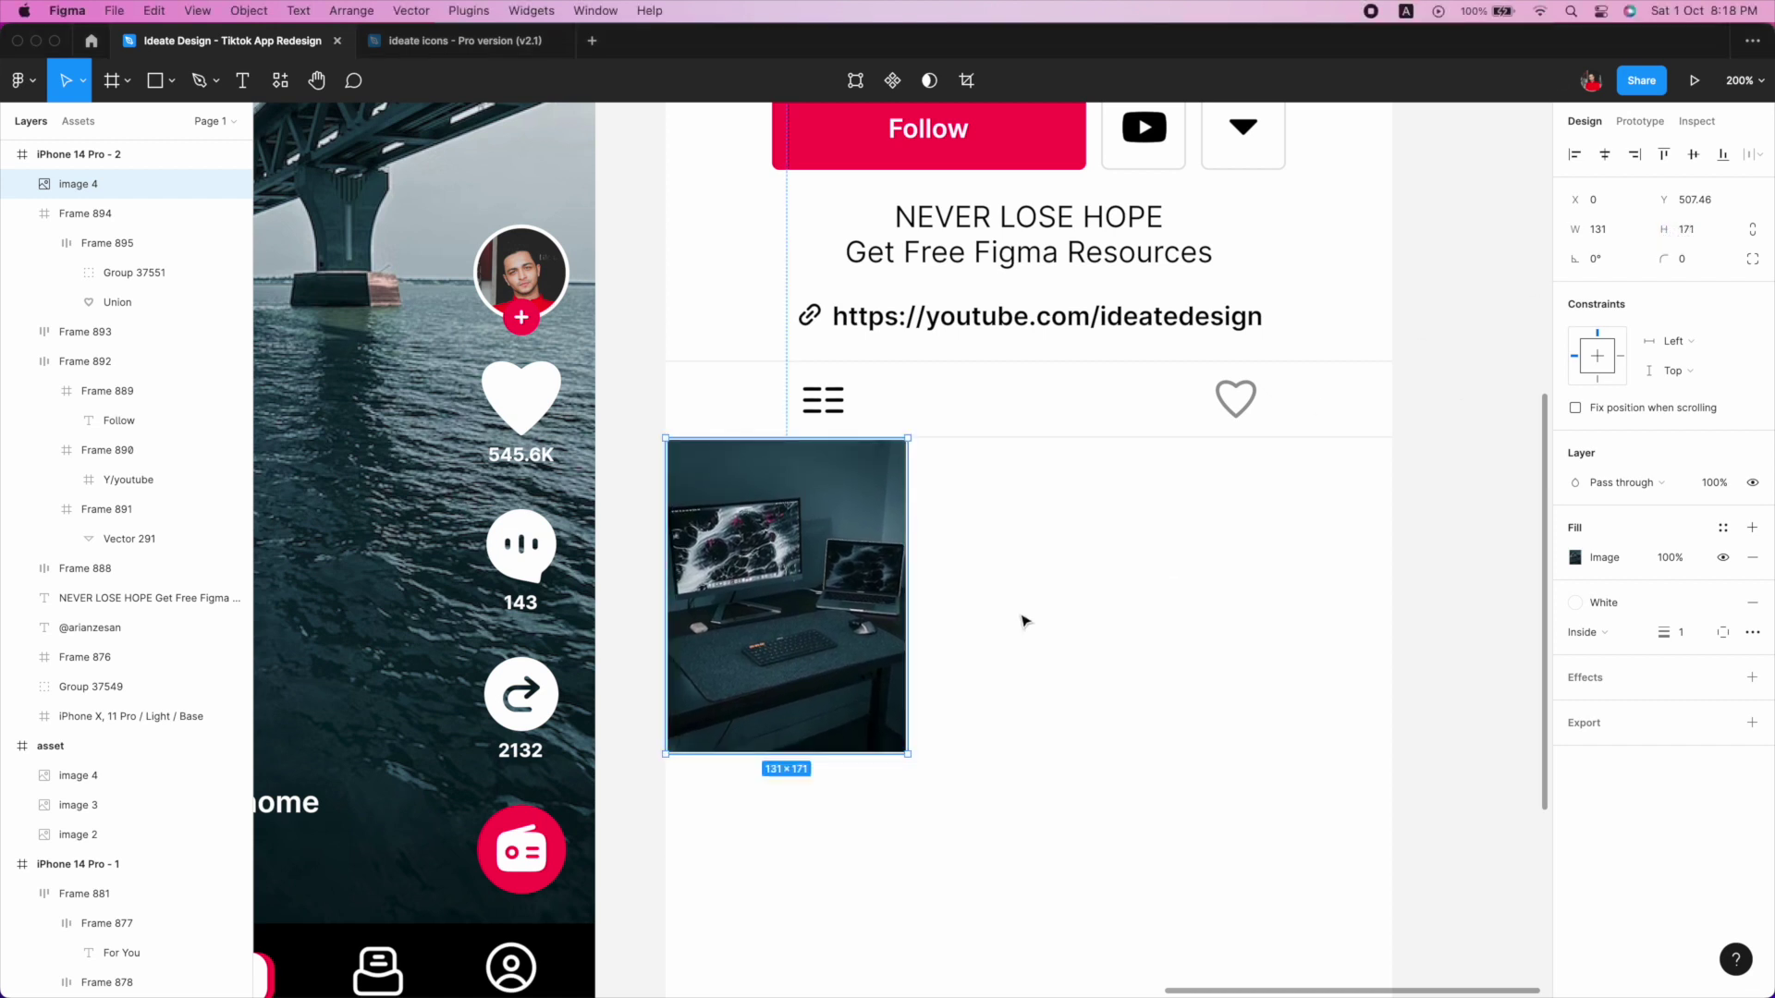
drag(798, 638, 1038, 638)
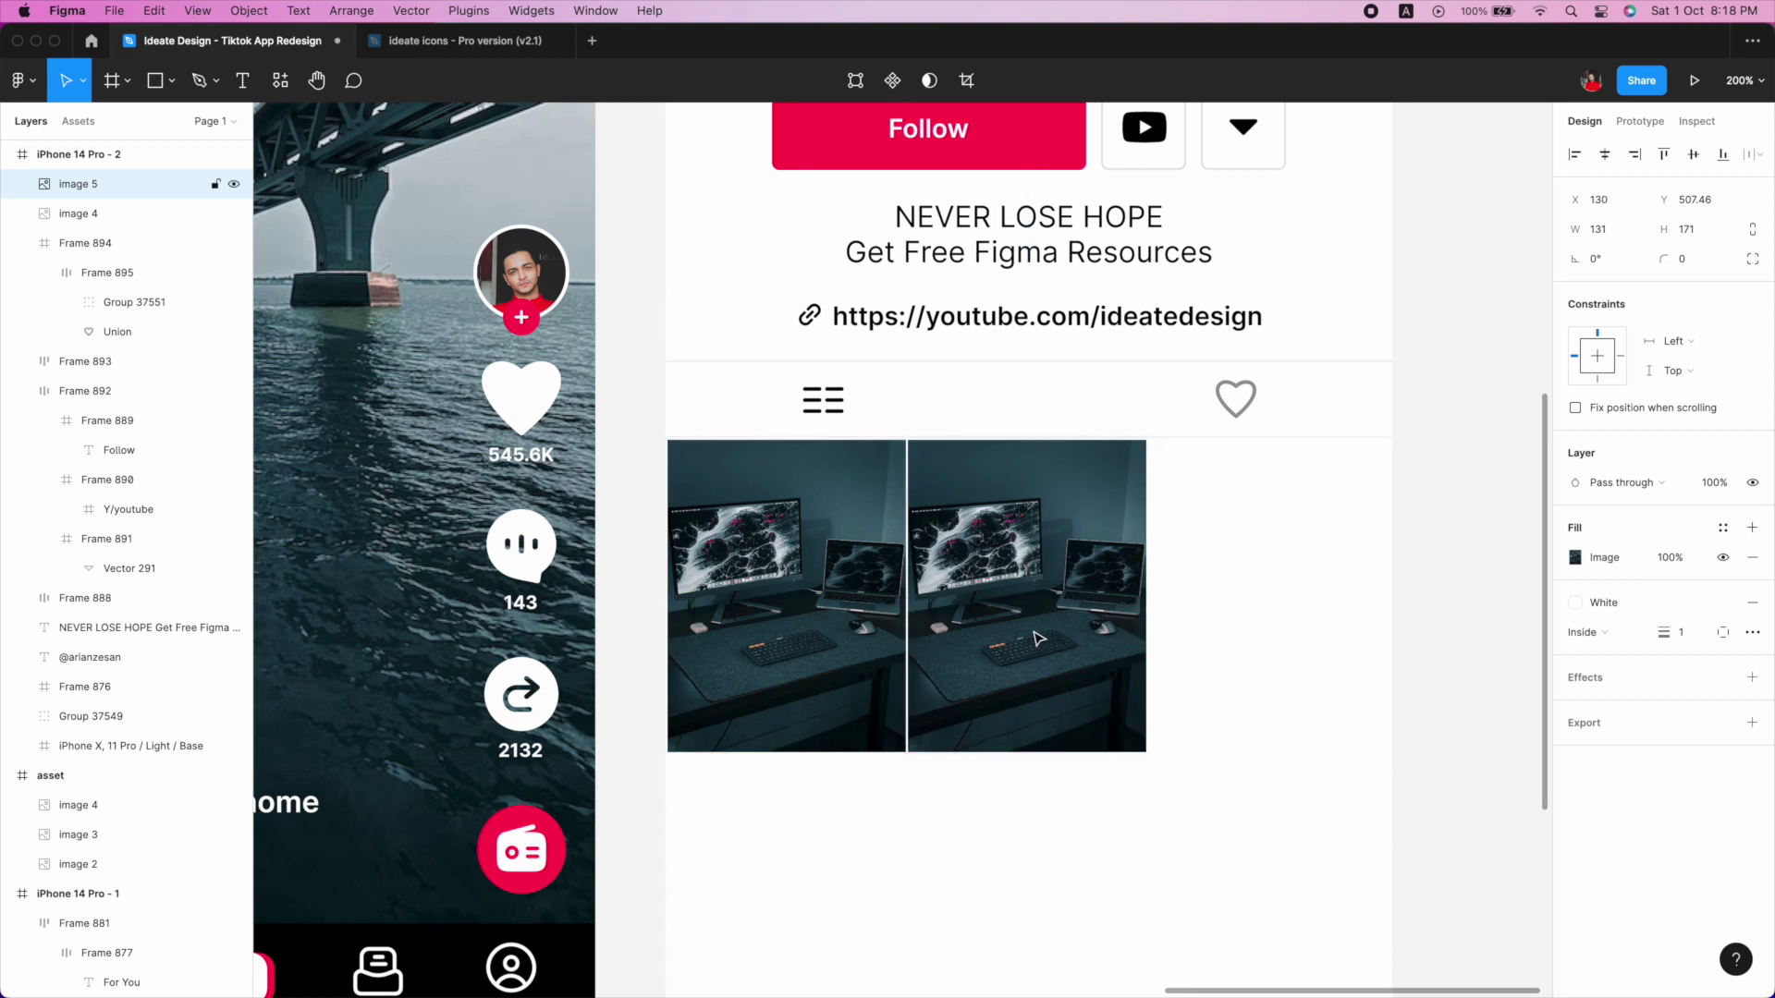
Add a third photo tile, send the row behind the tabs, and widen it to 393
key(ctrl+d)
key(Escape)
scroll(1003, 696, down, 3)
scroll(1003, 695, down, 2)
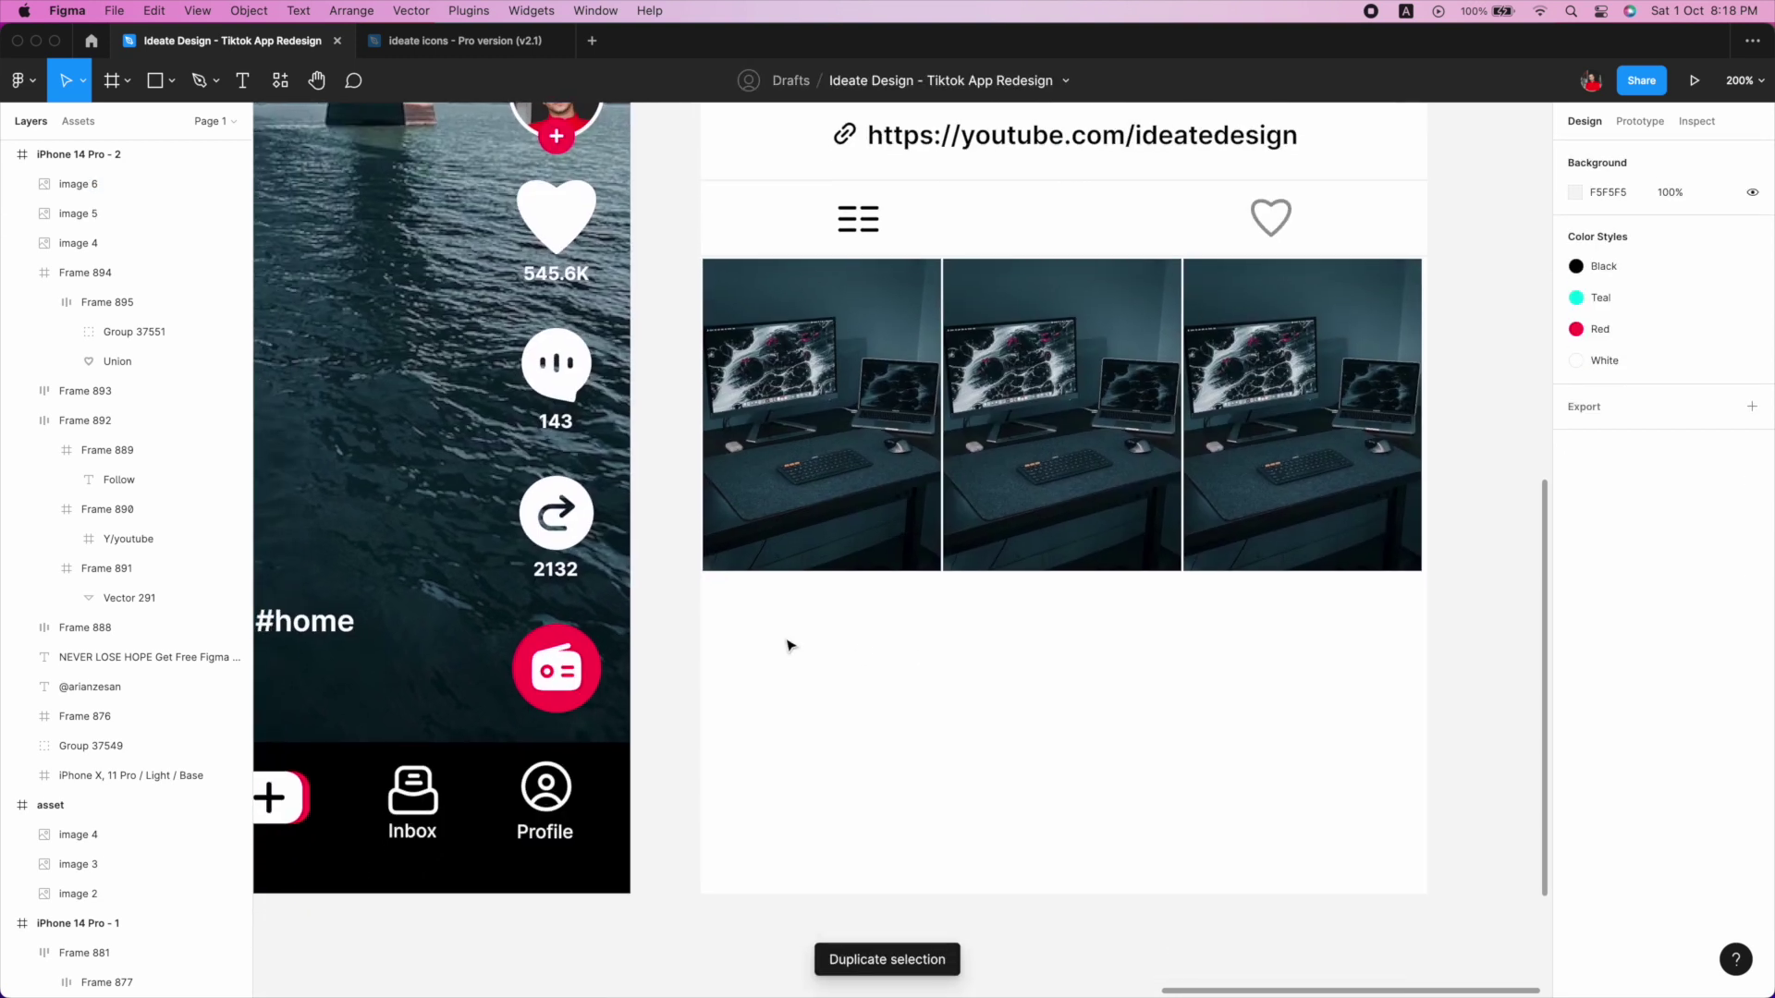
drag(785, 642, 1105, 485)
key([)
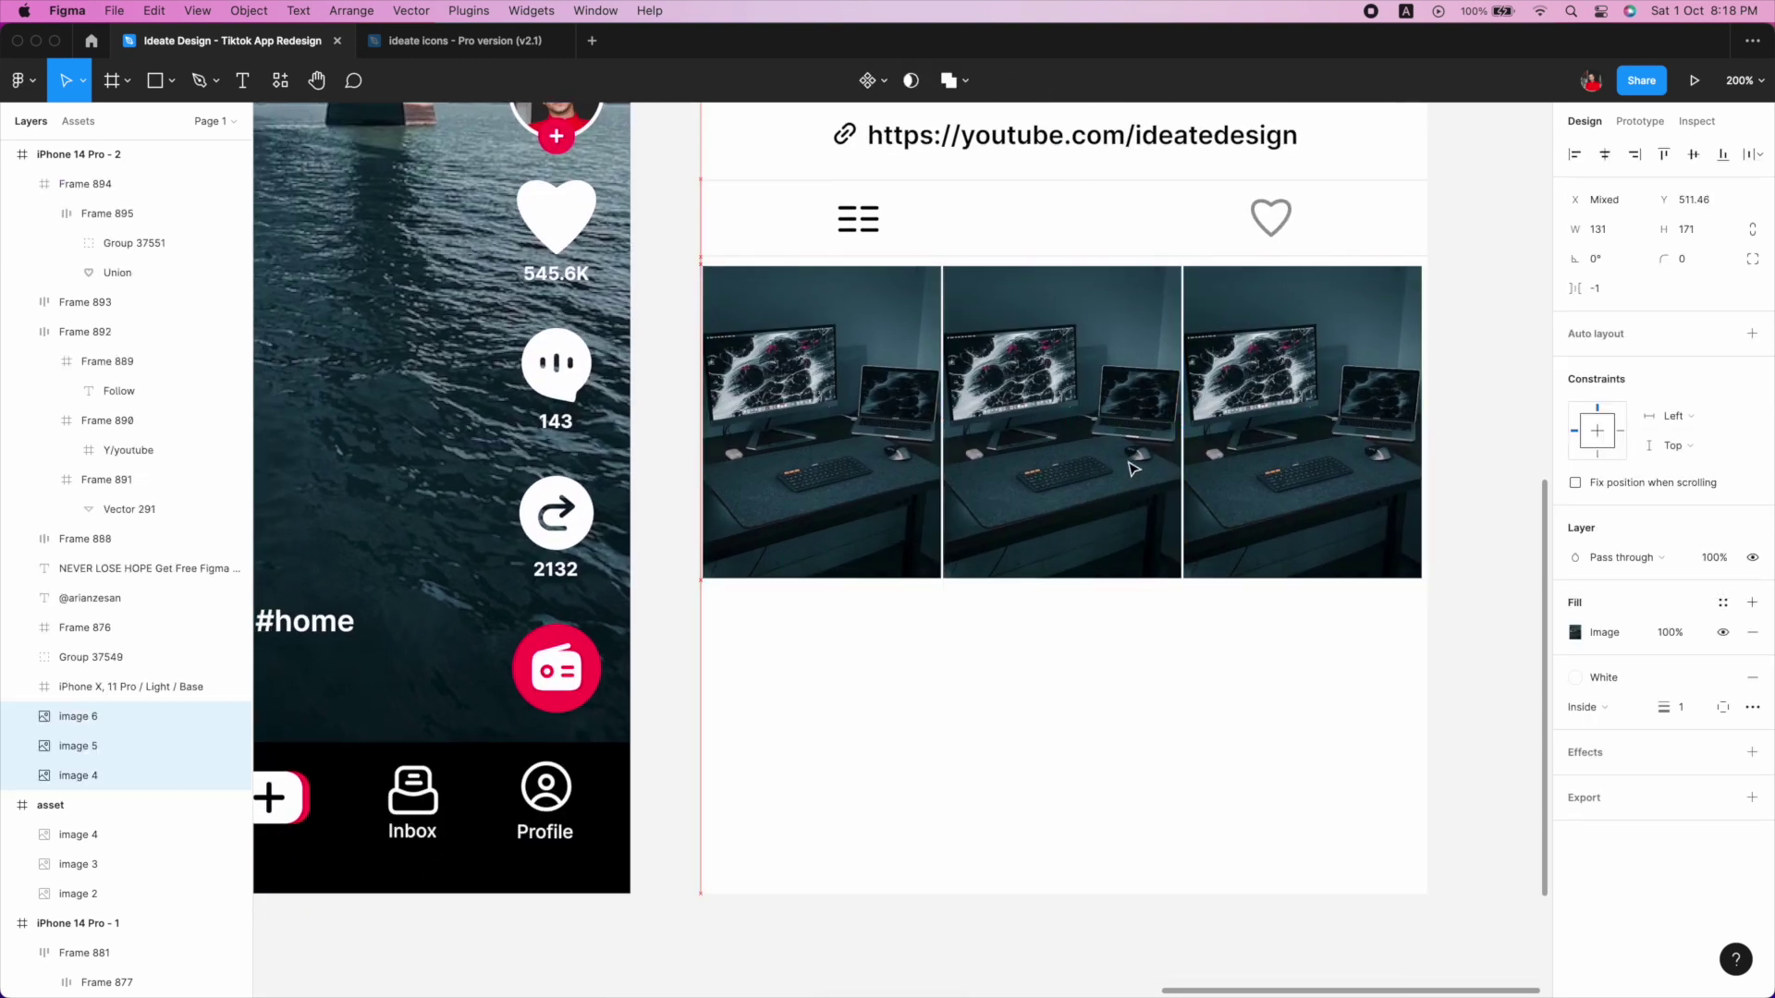
key(Up)
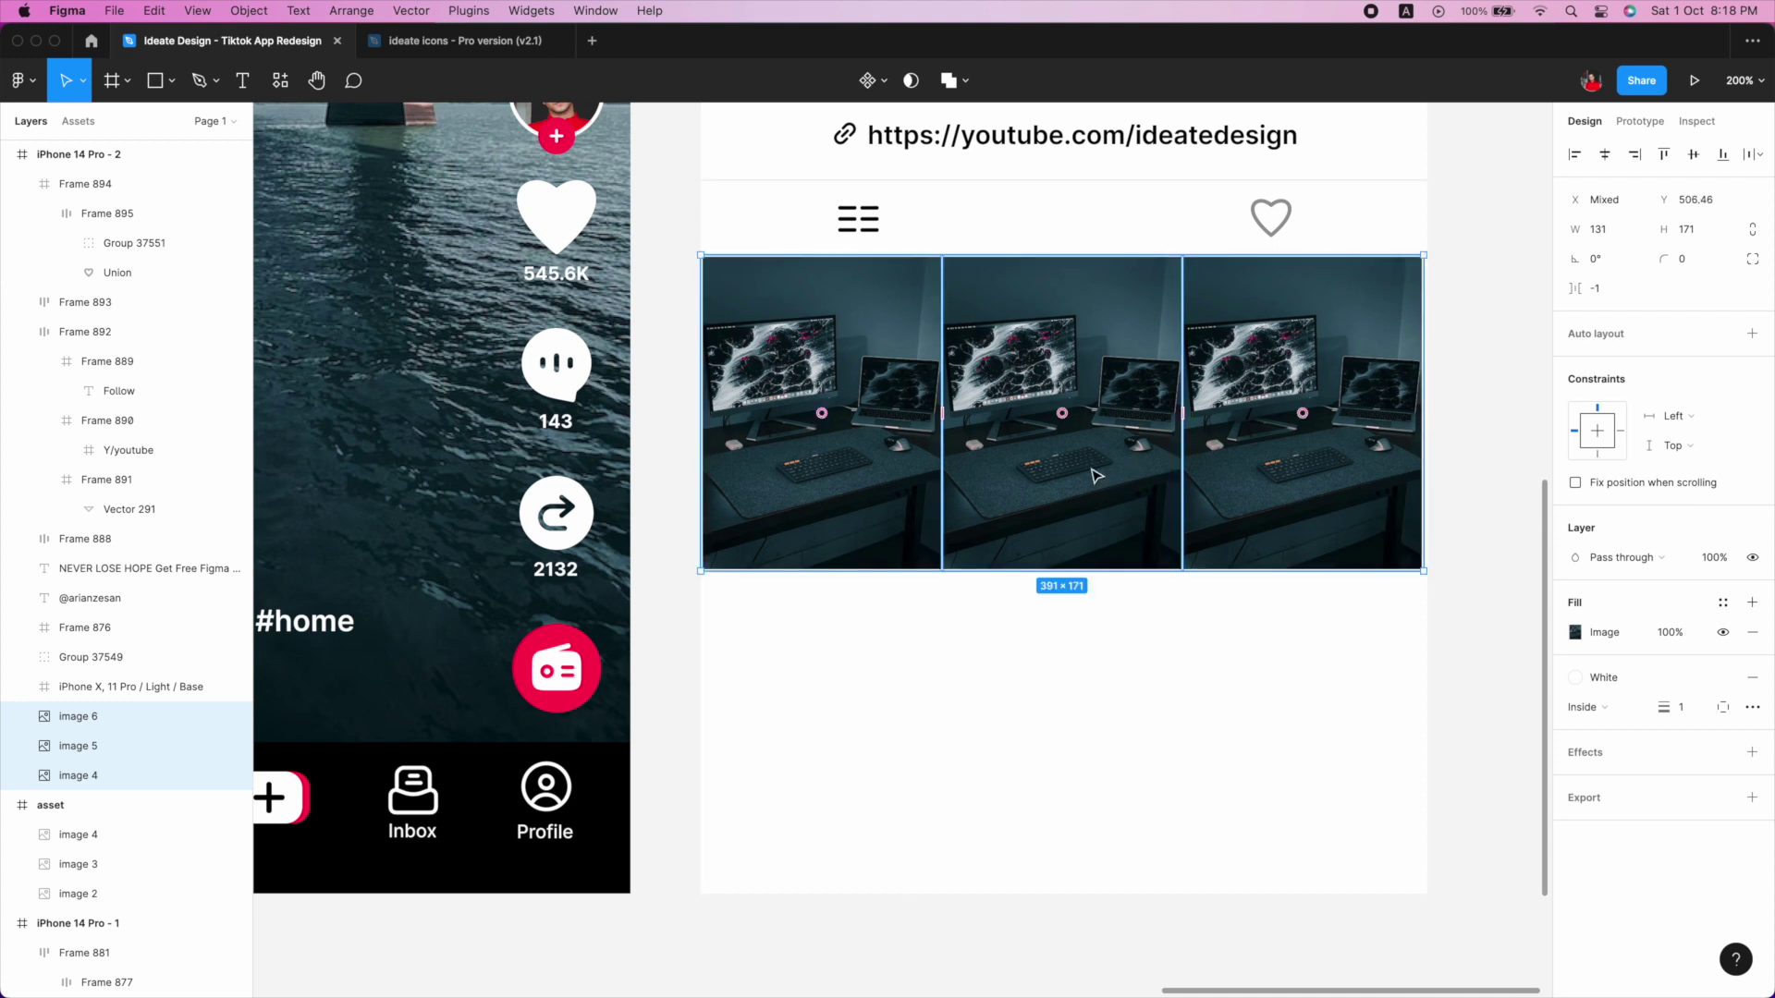
drag(1419, 478, 1430, 479)
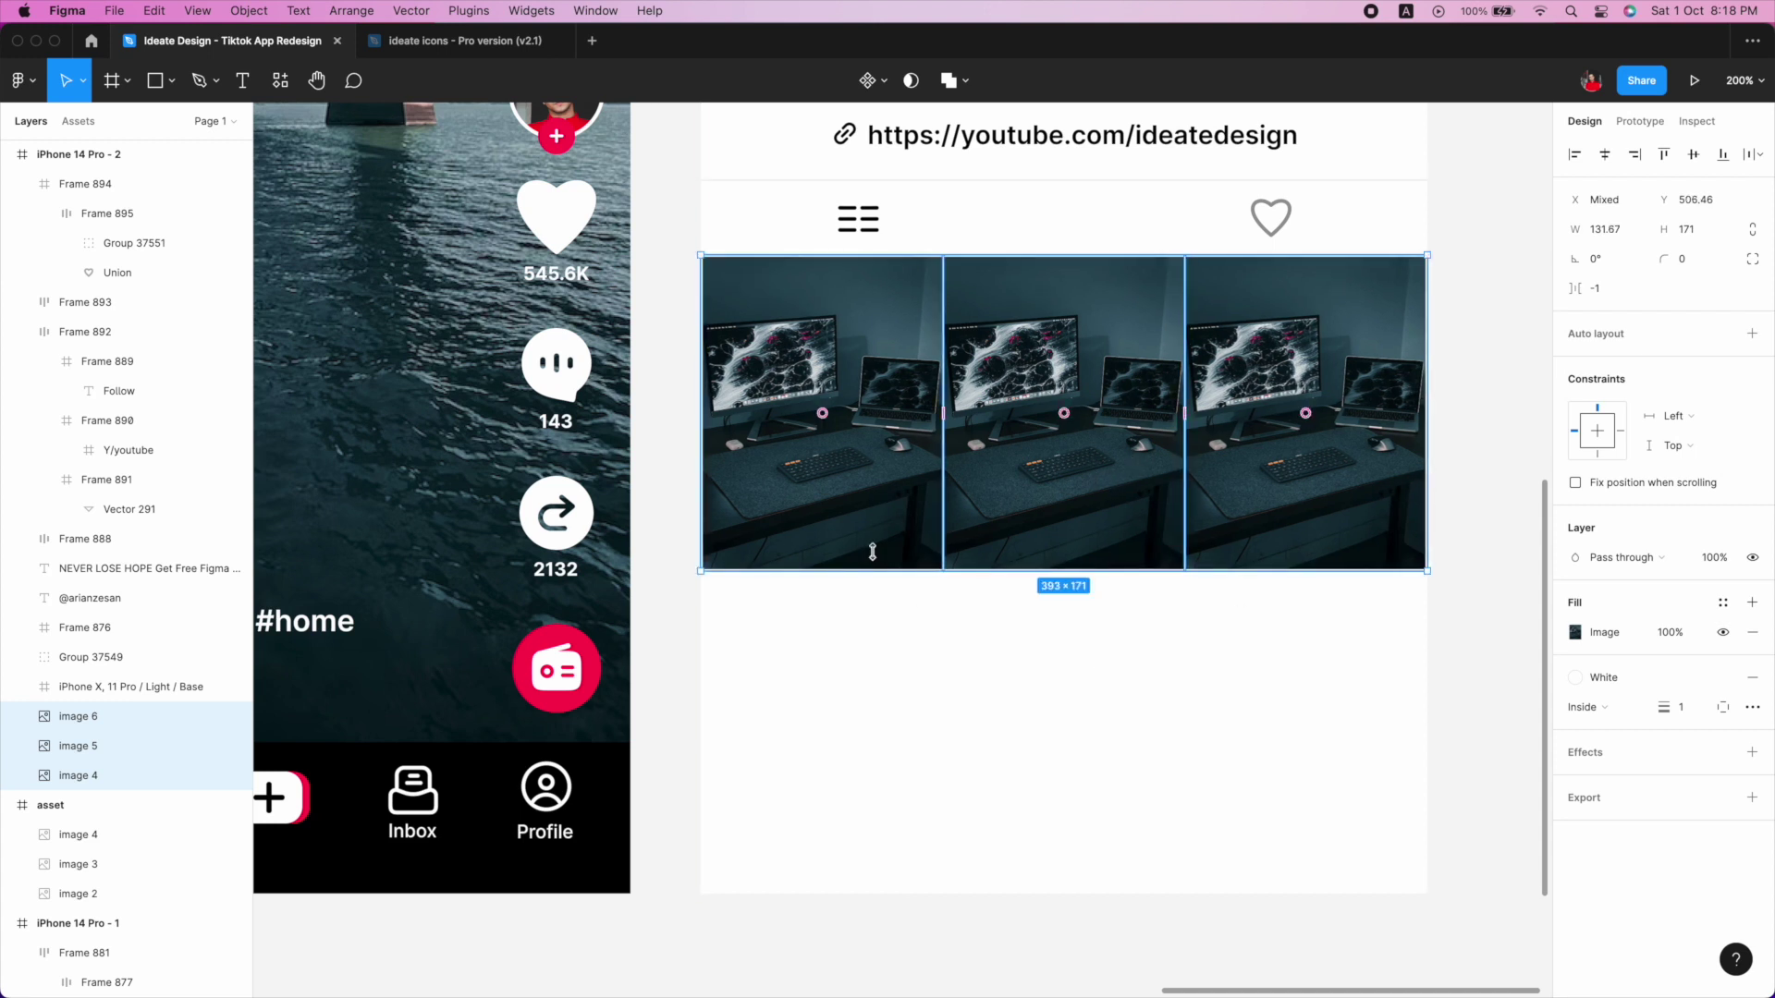
Duplicate the photo row twice to make three rows down the screen
alt+drag(872, 552, 837, 816)
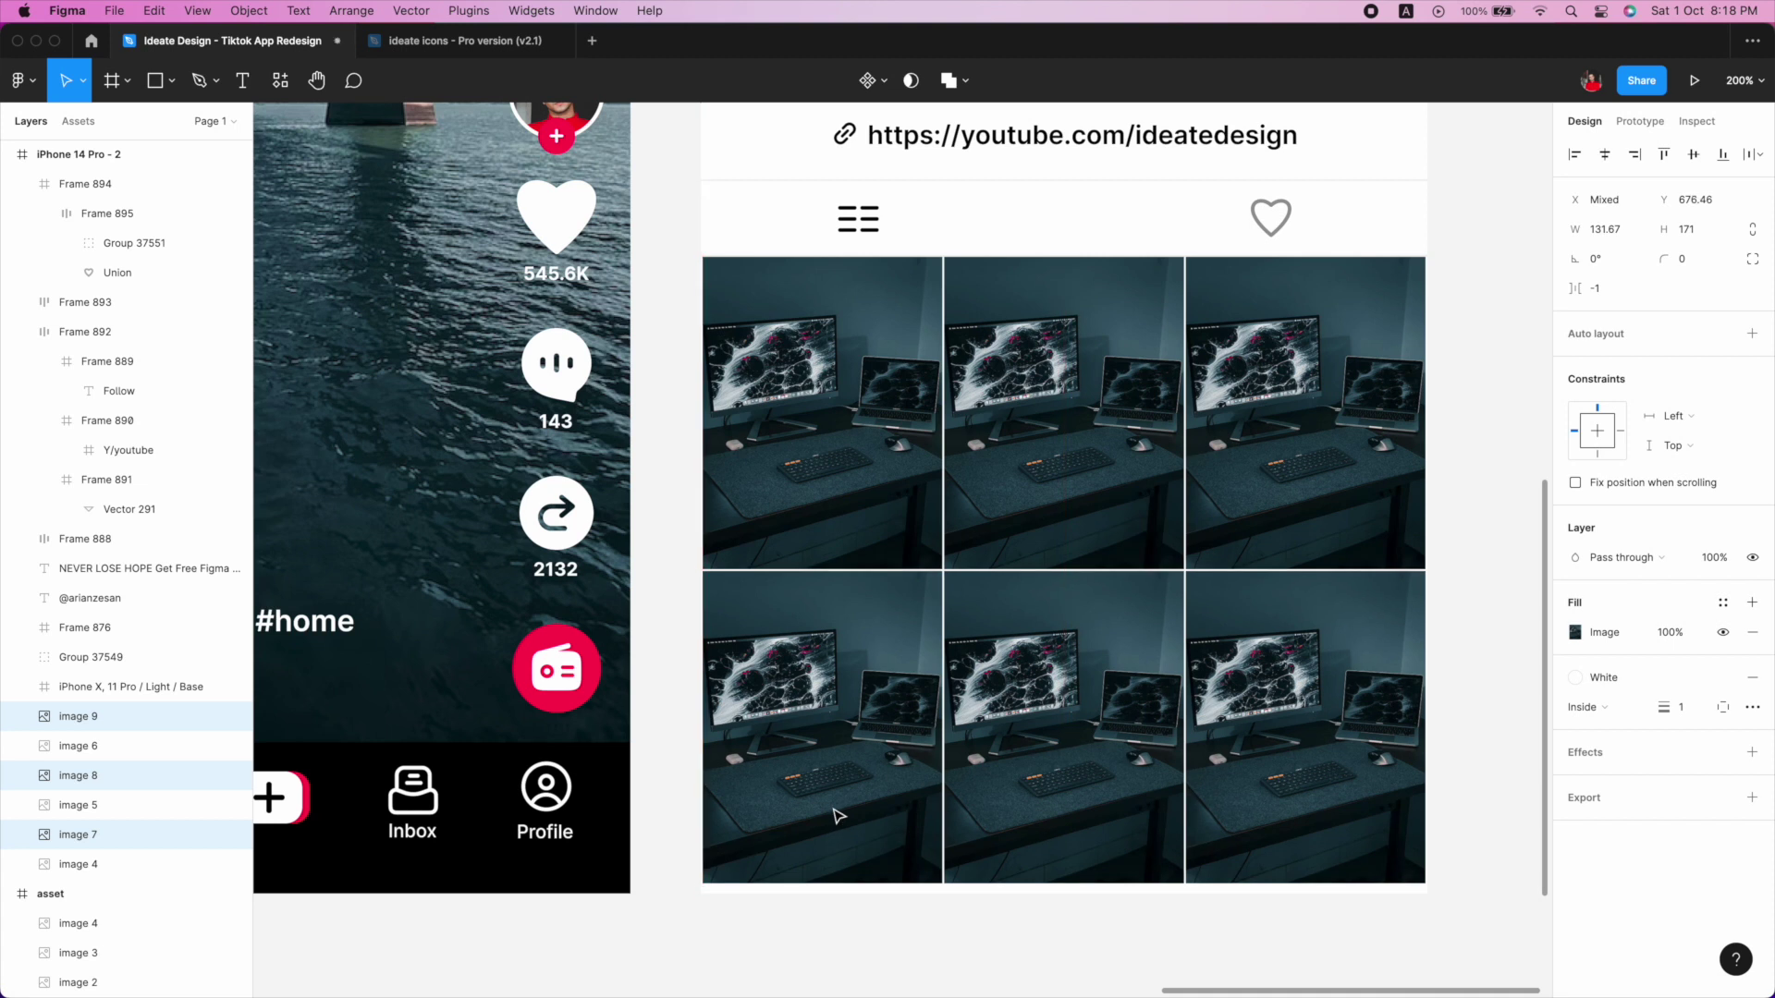
key(super+d)
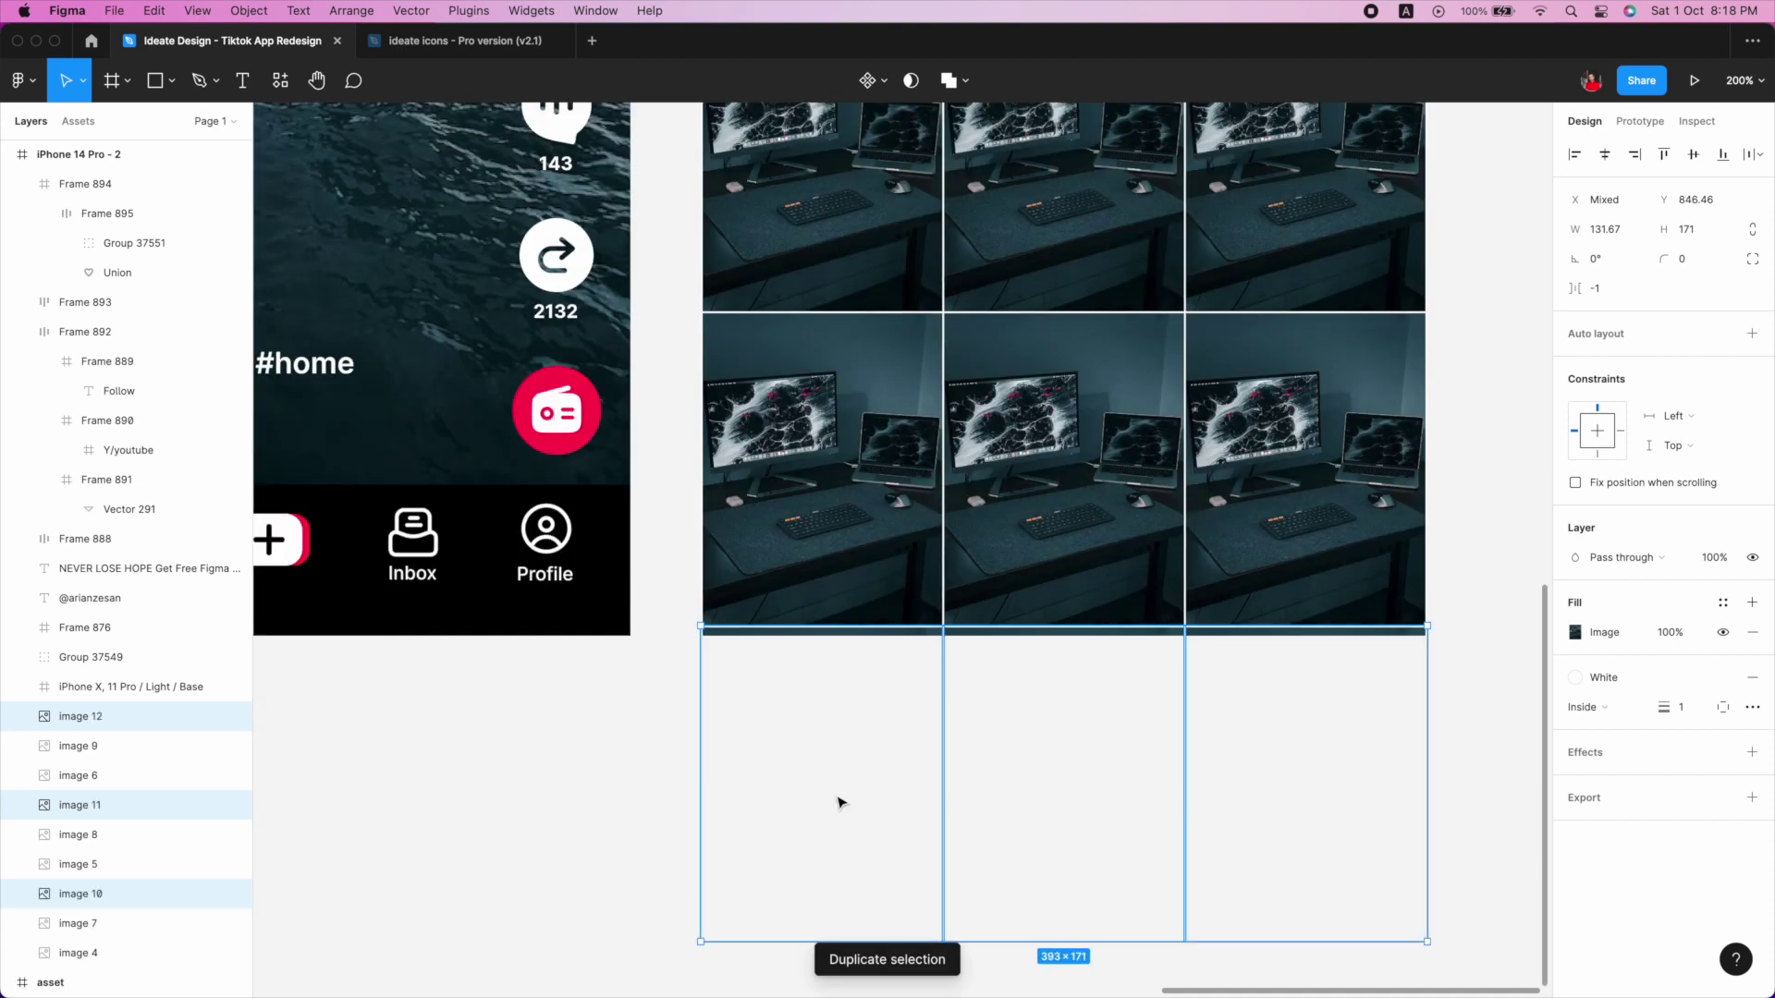
click(607, 729)
scroll(726, 847, up, 5)
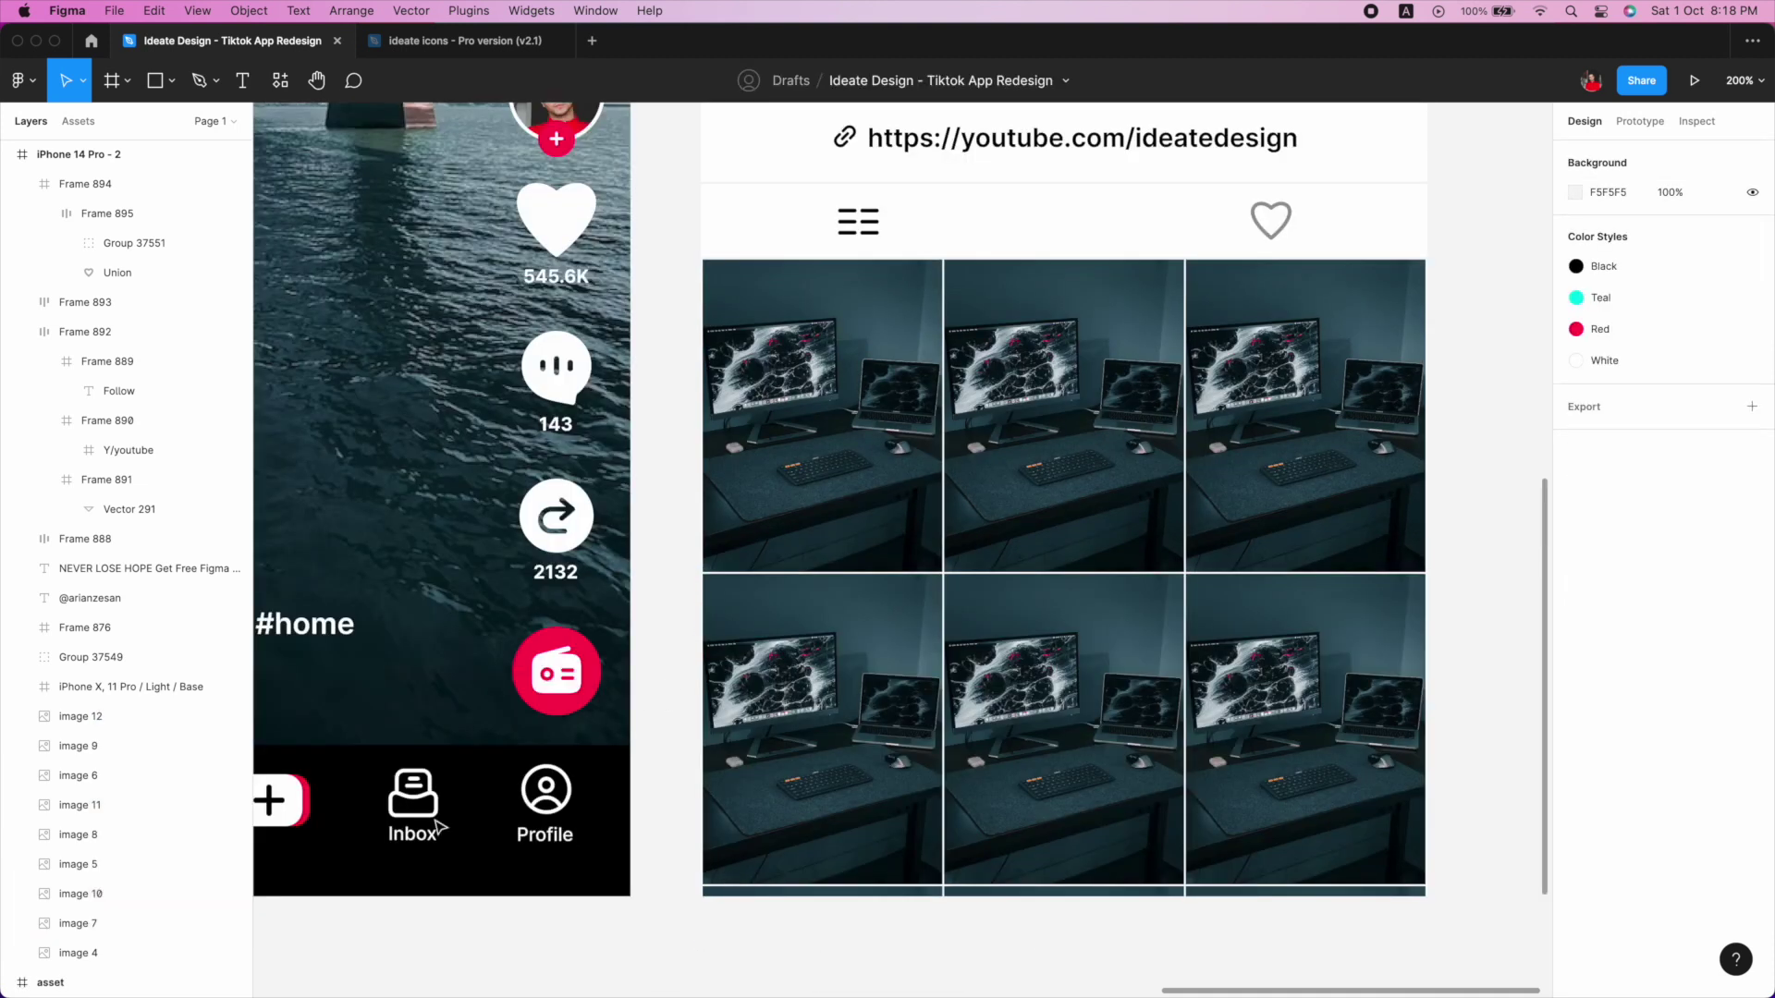
key(shift+0)
drag(1339, 595, 1346, 619)
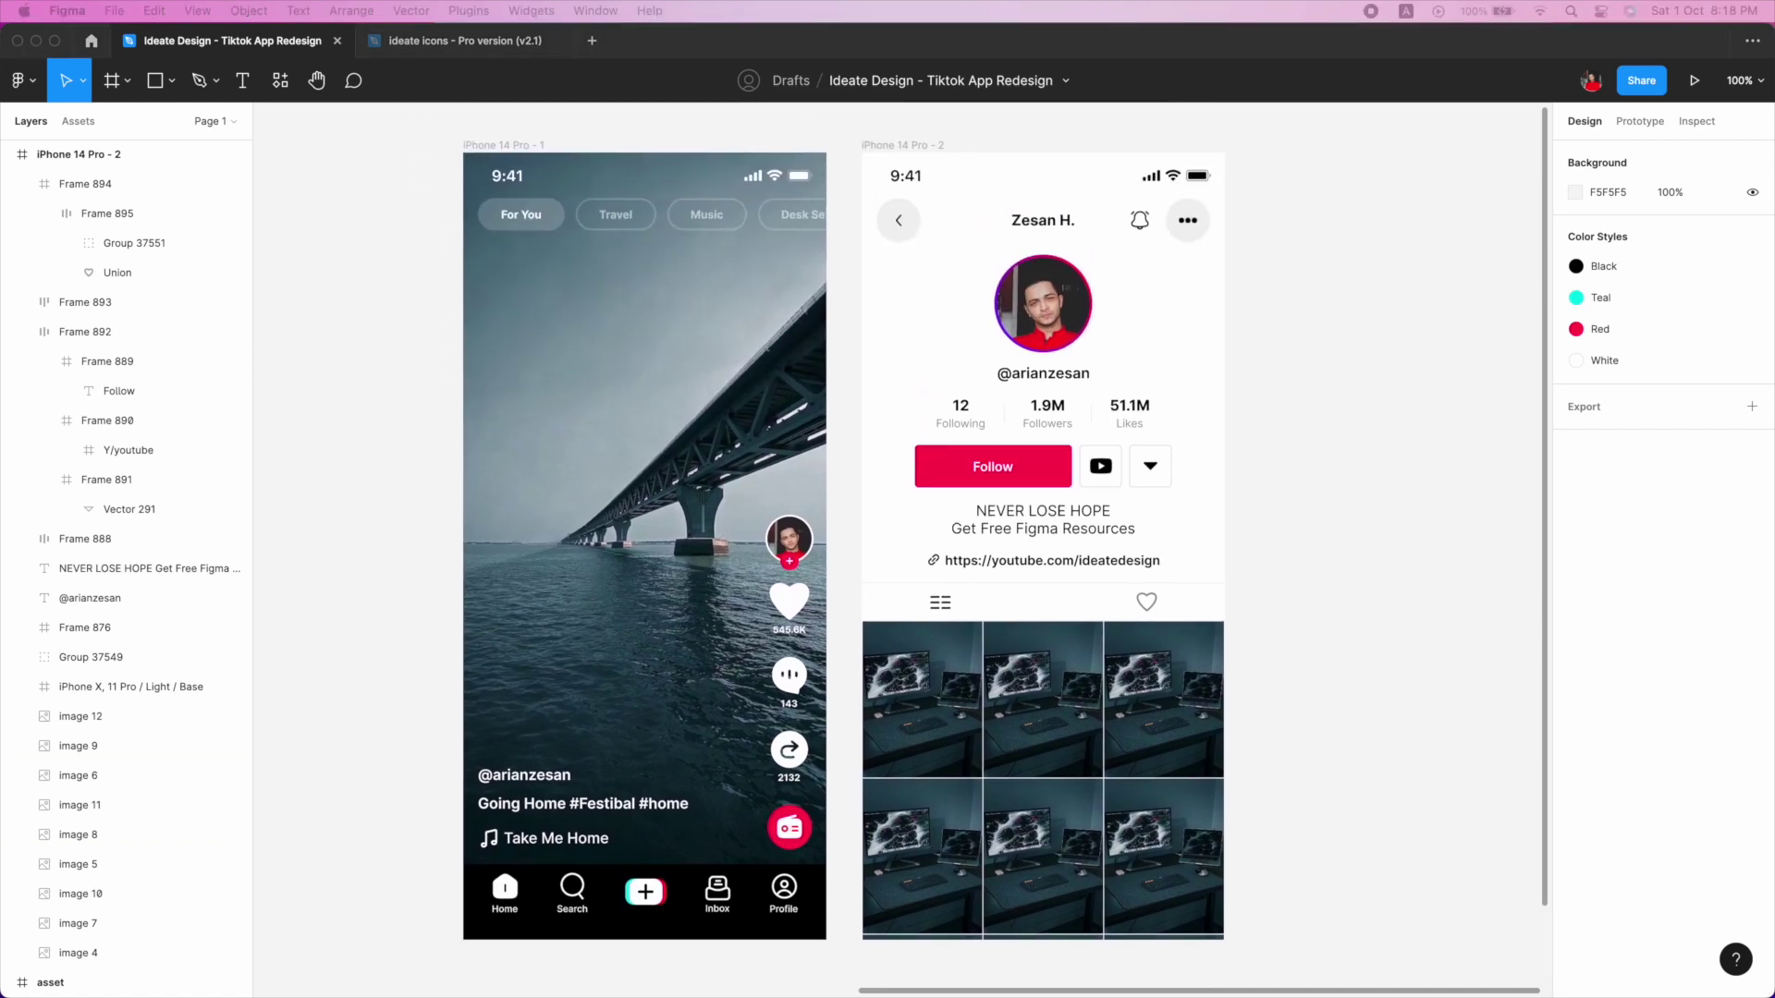
Replace the middle top tile's desk fill with the AirPods-in-hand photo
click(991, 698)
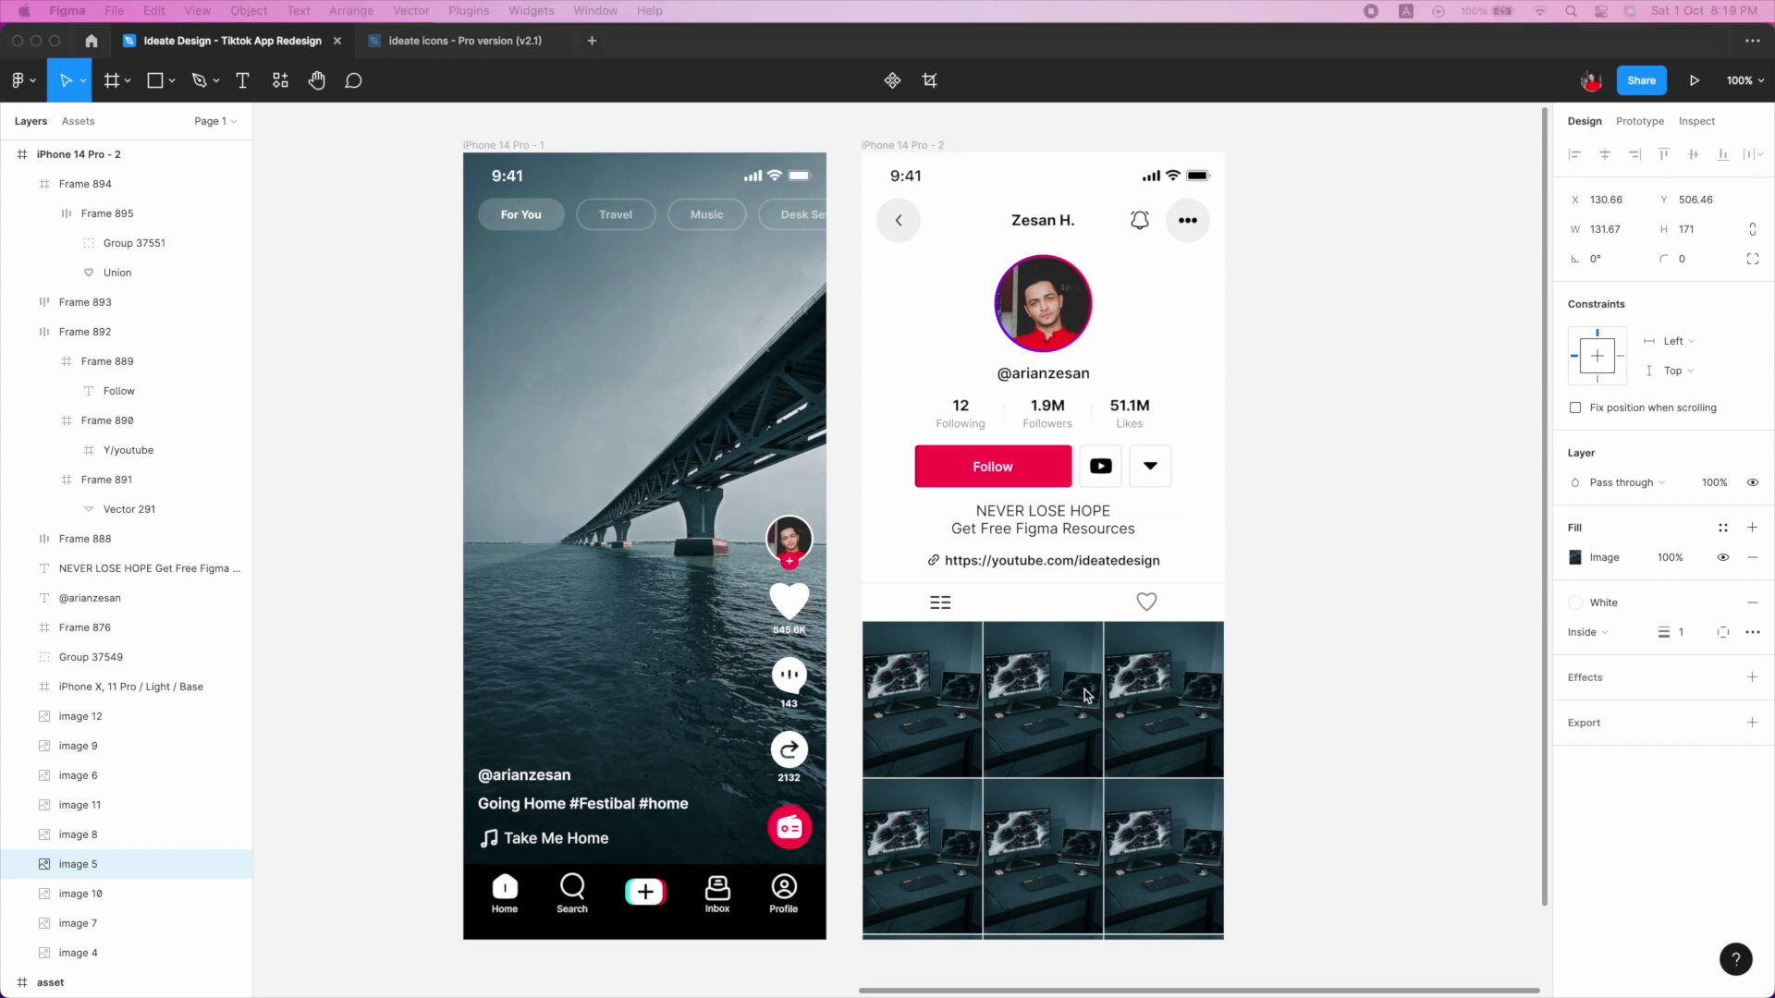
drag(922, 695, 1074, 695)
click(1751, 587)
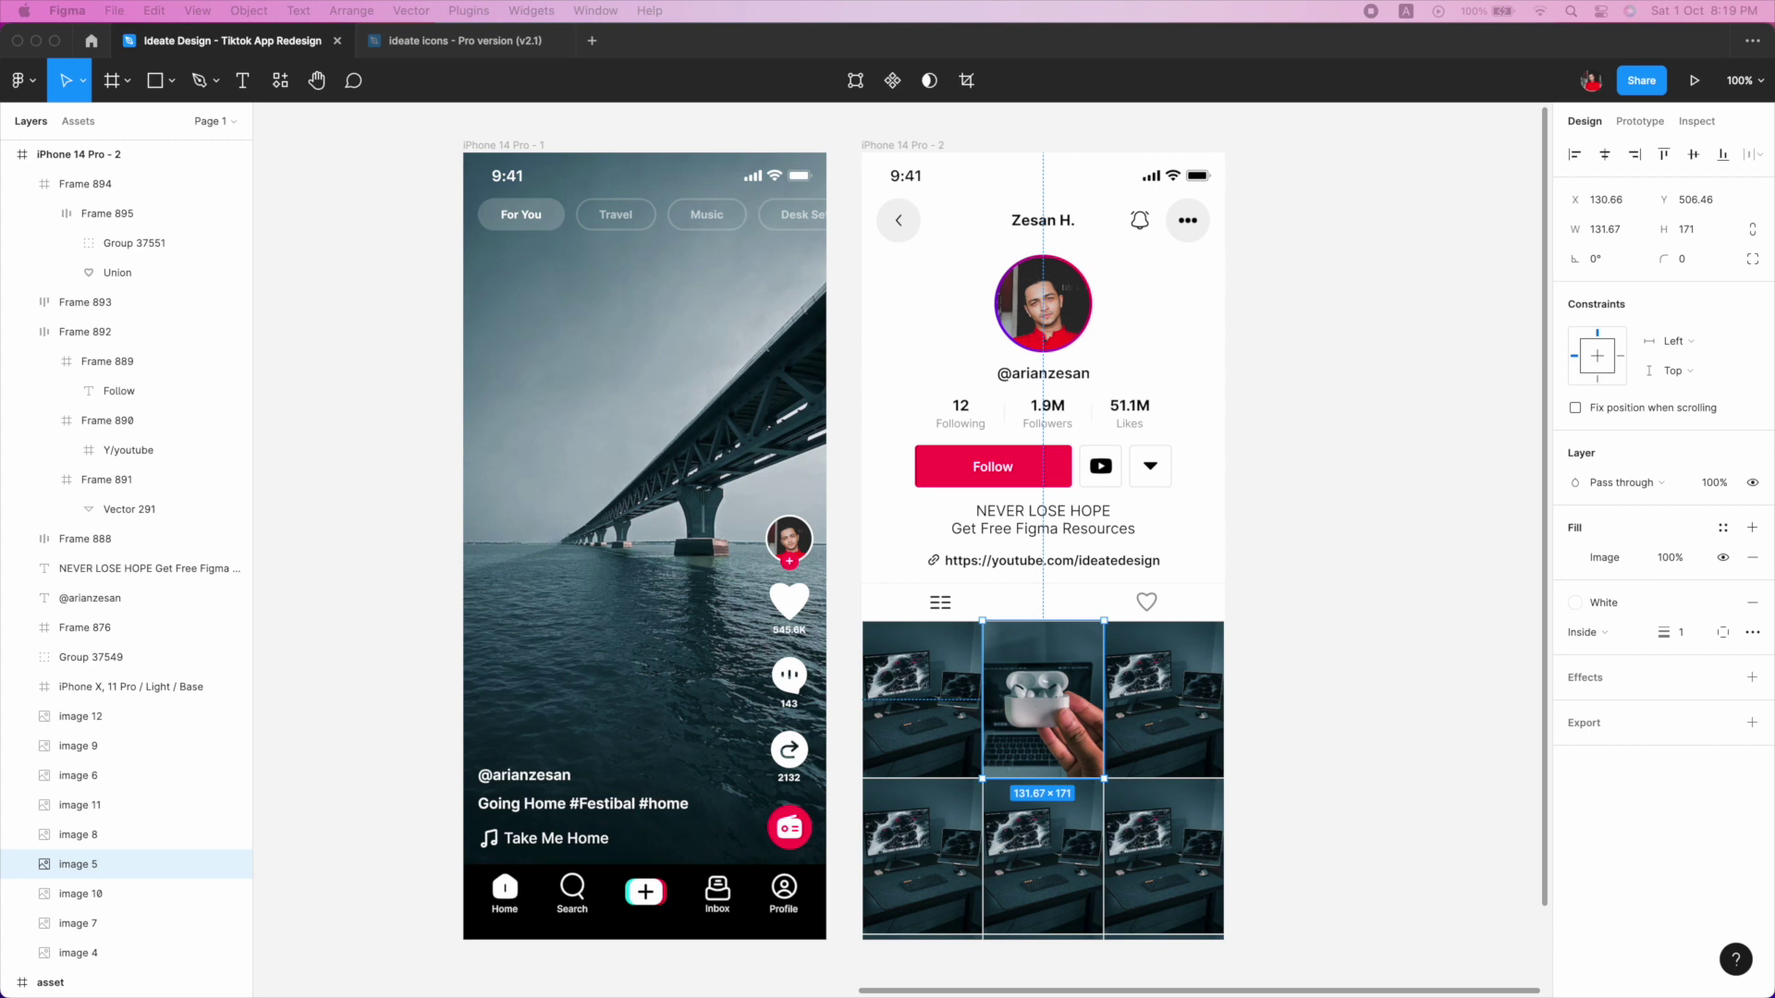
Try pasting the new photo over the top-right tile, undoing the attempts
click(1183, 705)
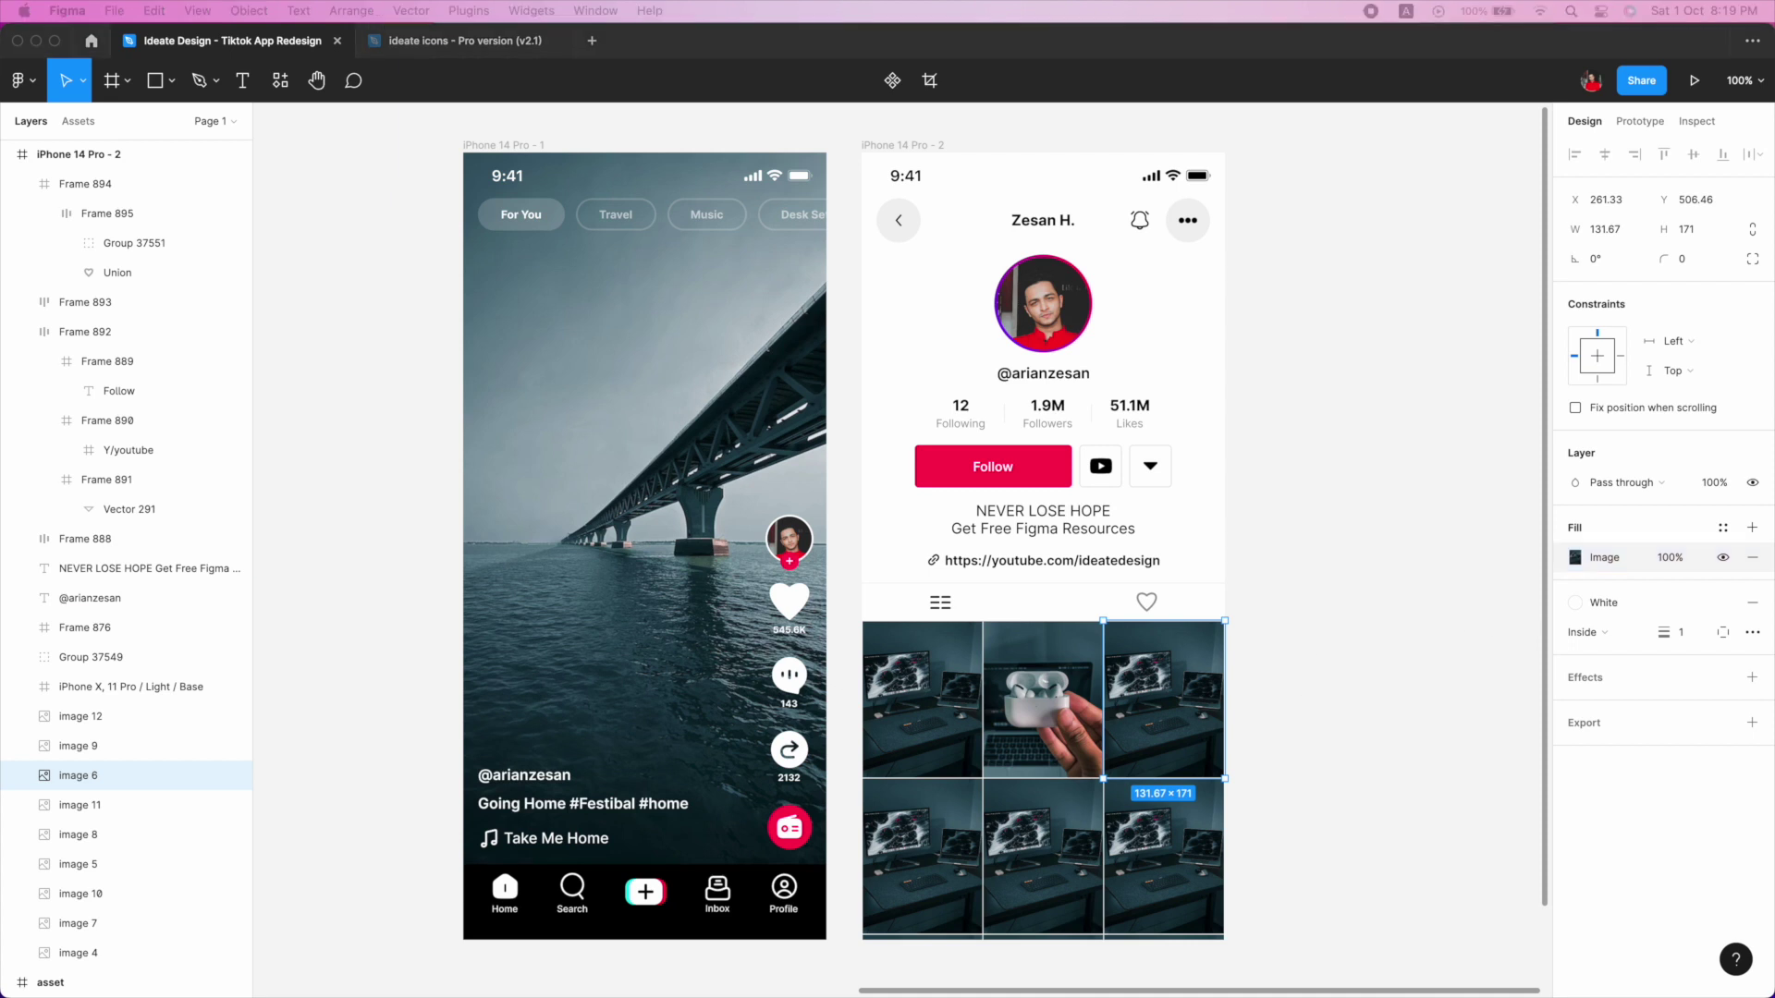
click(1275, 685)
key(super+v)
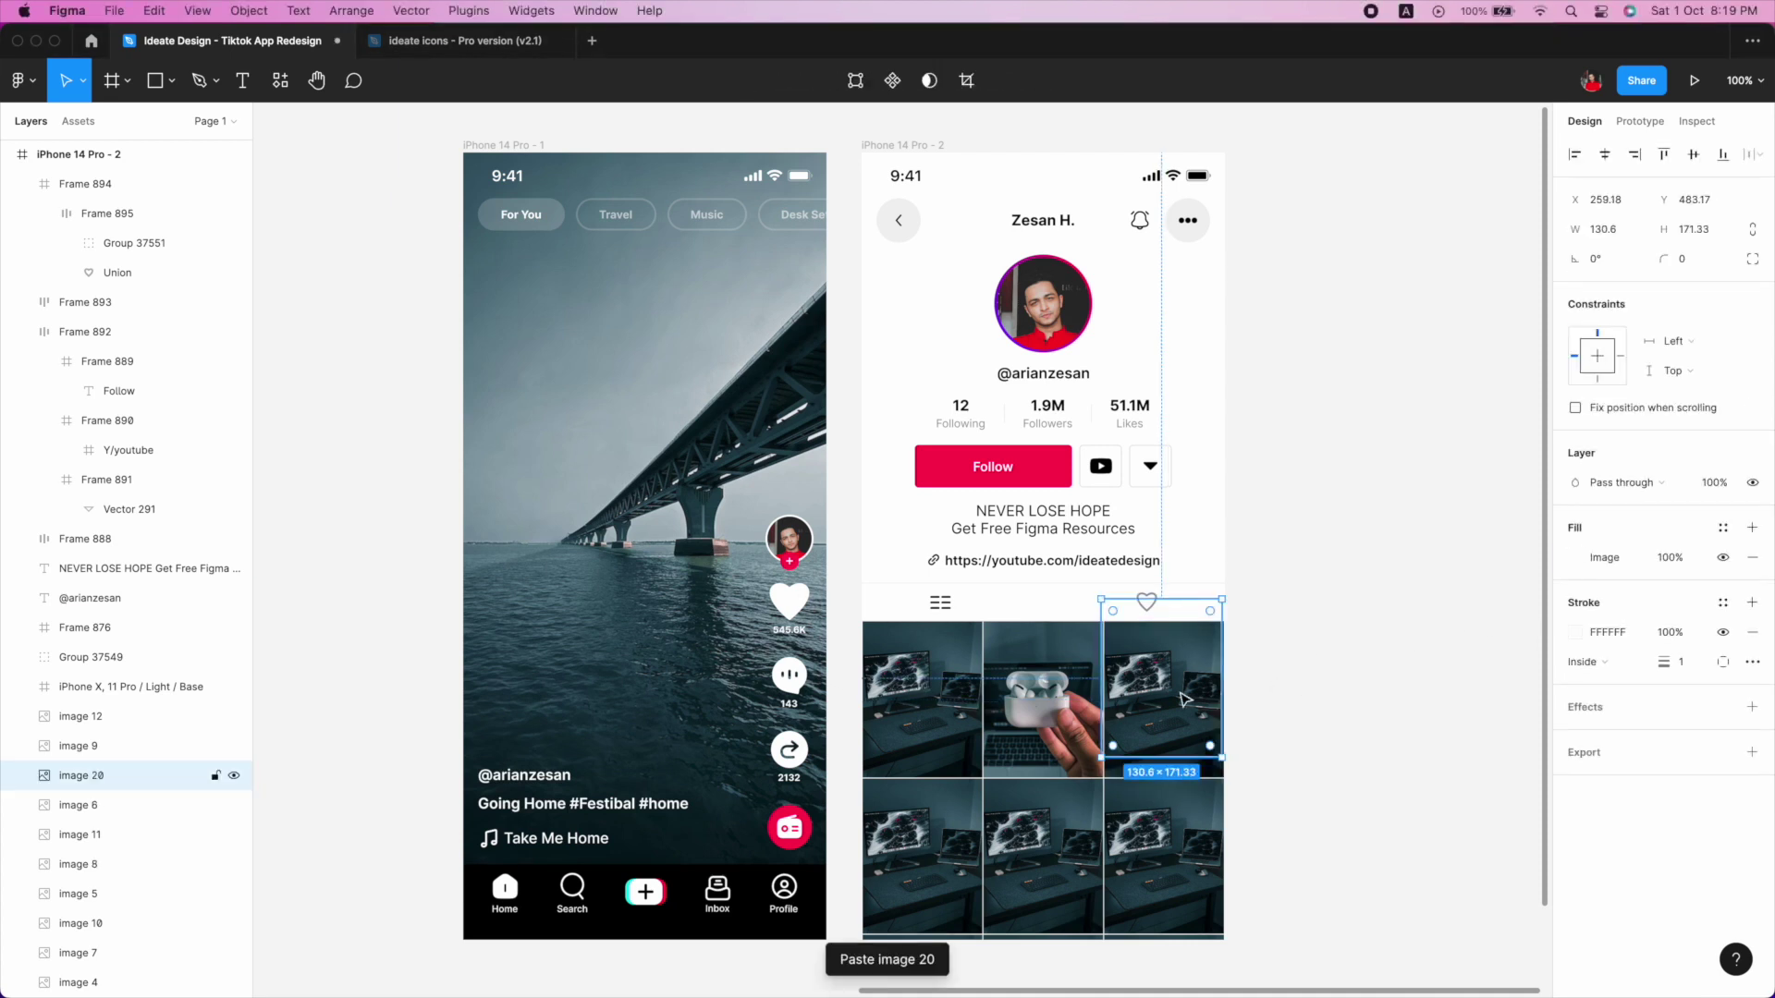
key(super+z)
double_click(1144, 708)
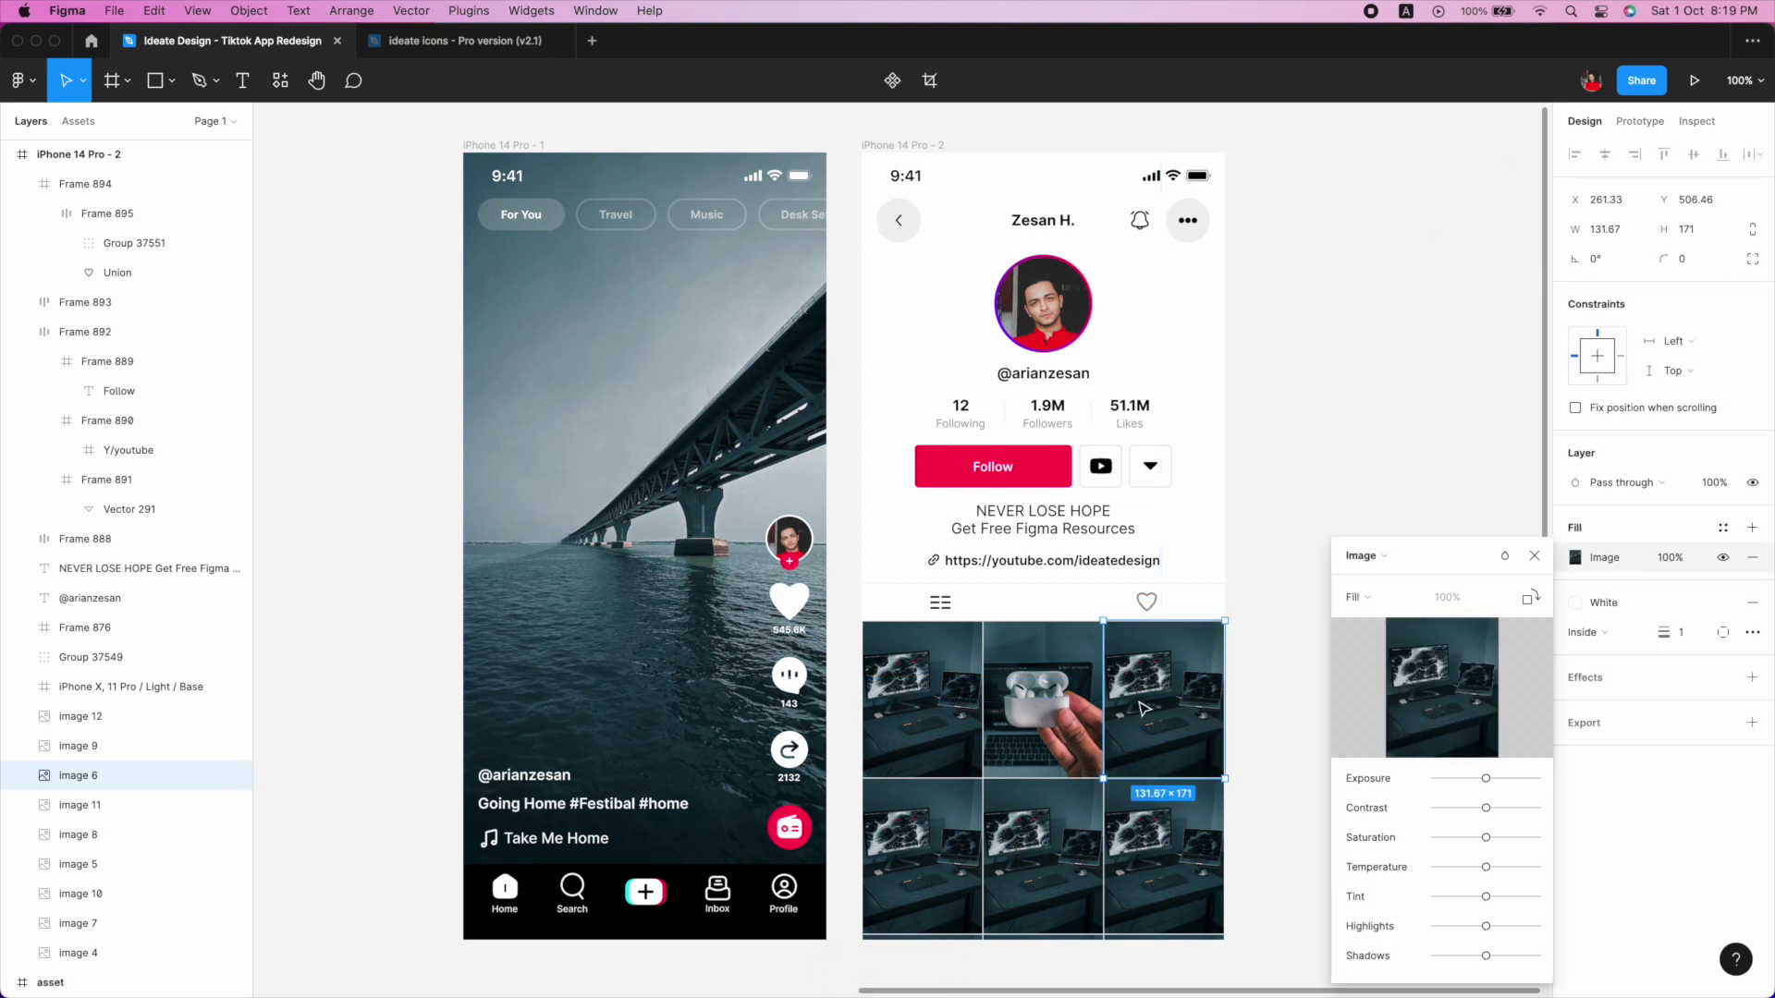
key(Escape)
key(super+v)
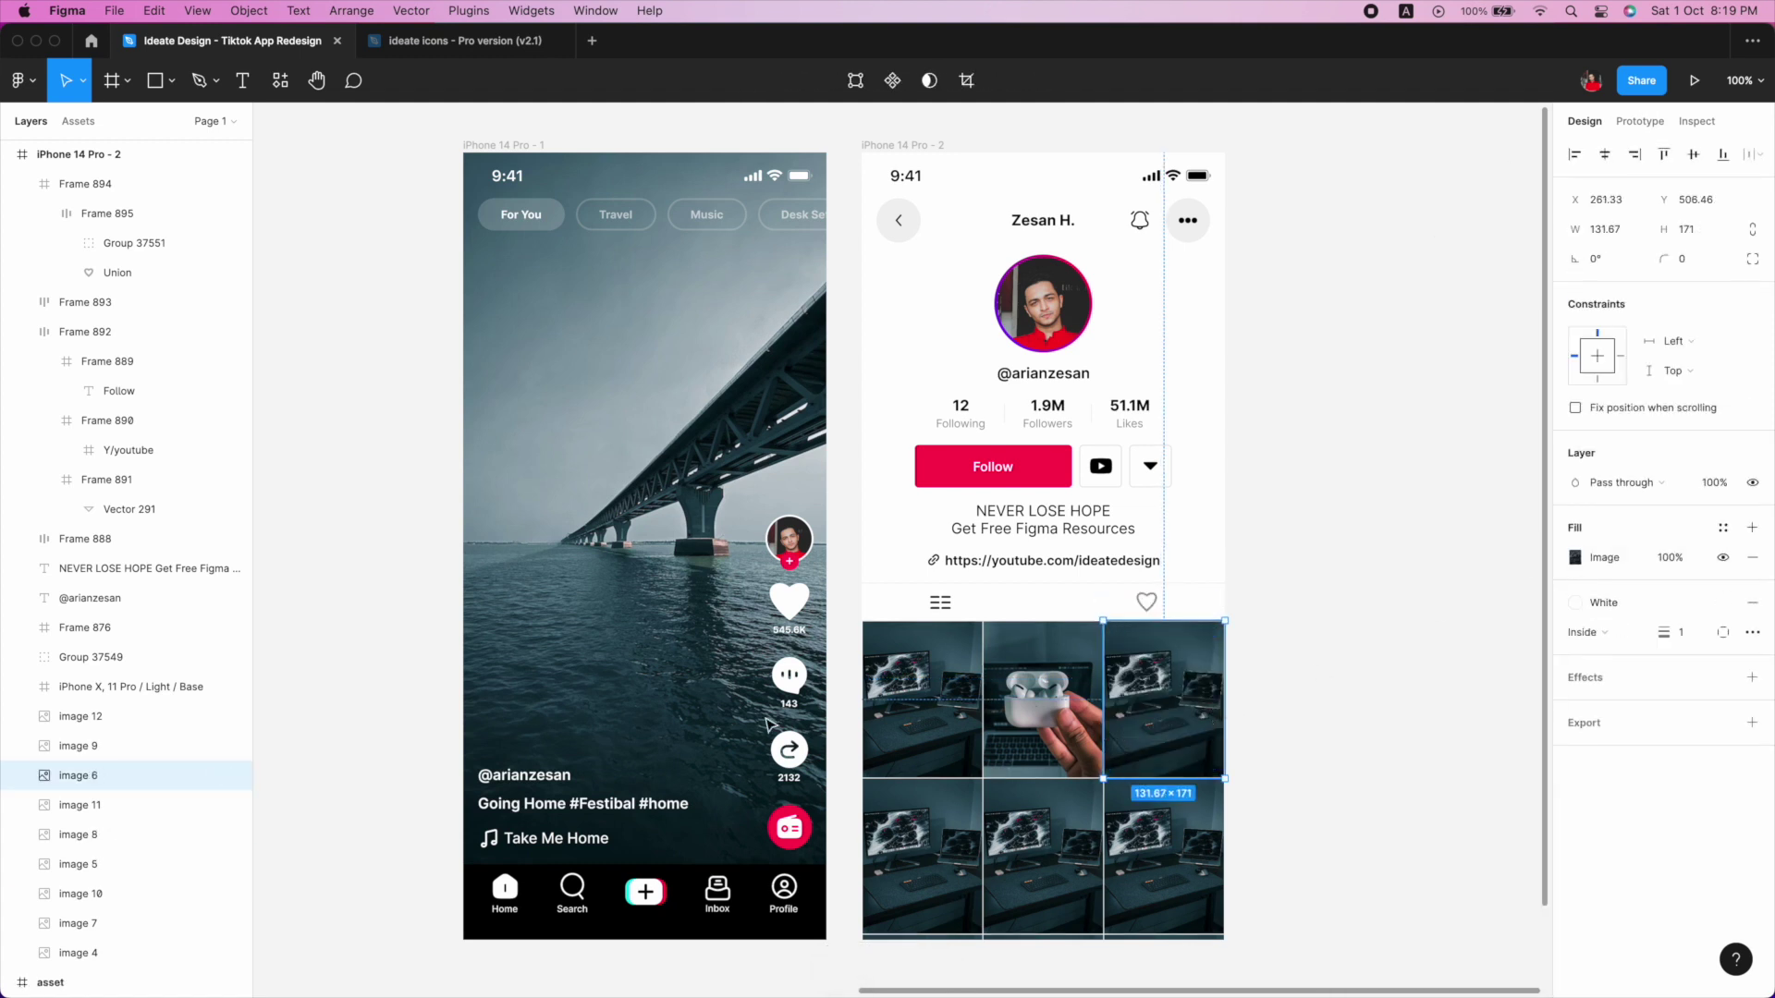
key(super+v)
key(super+z)
Paste the photo again, then drag the stray copy off the grid and delete it
click(1574, 557)
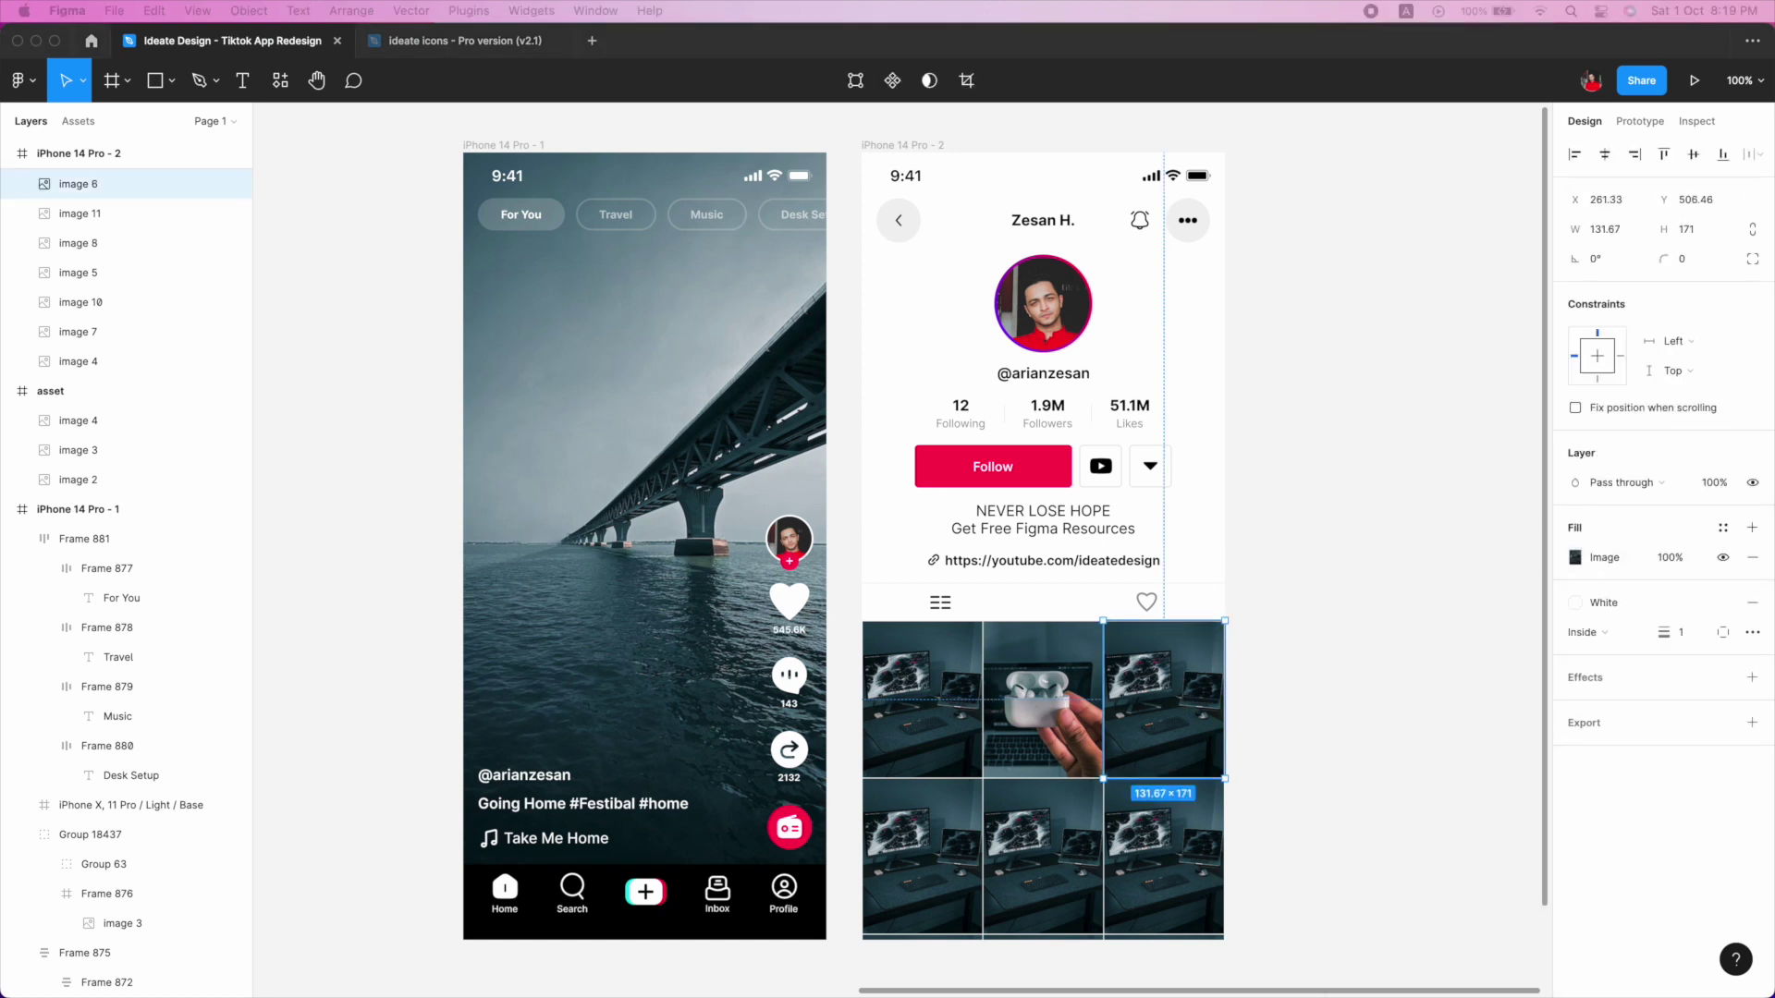
double_click(1159, 709)
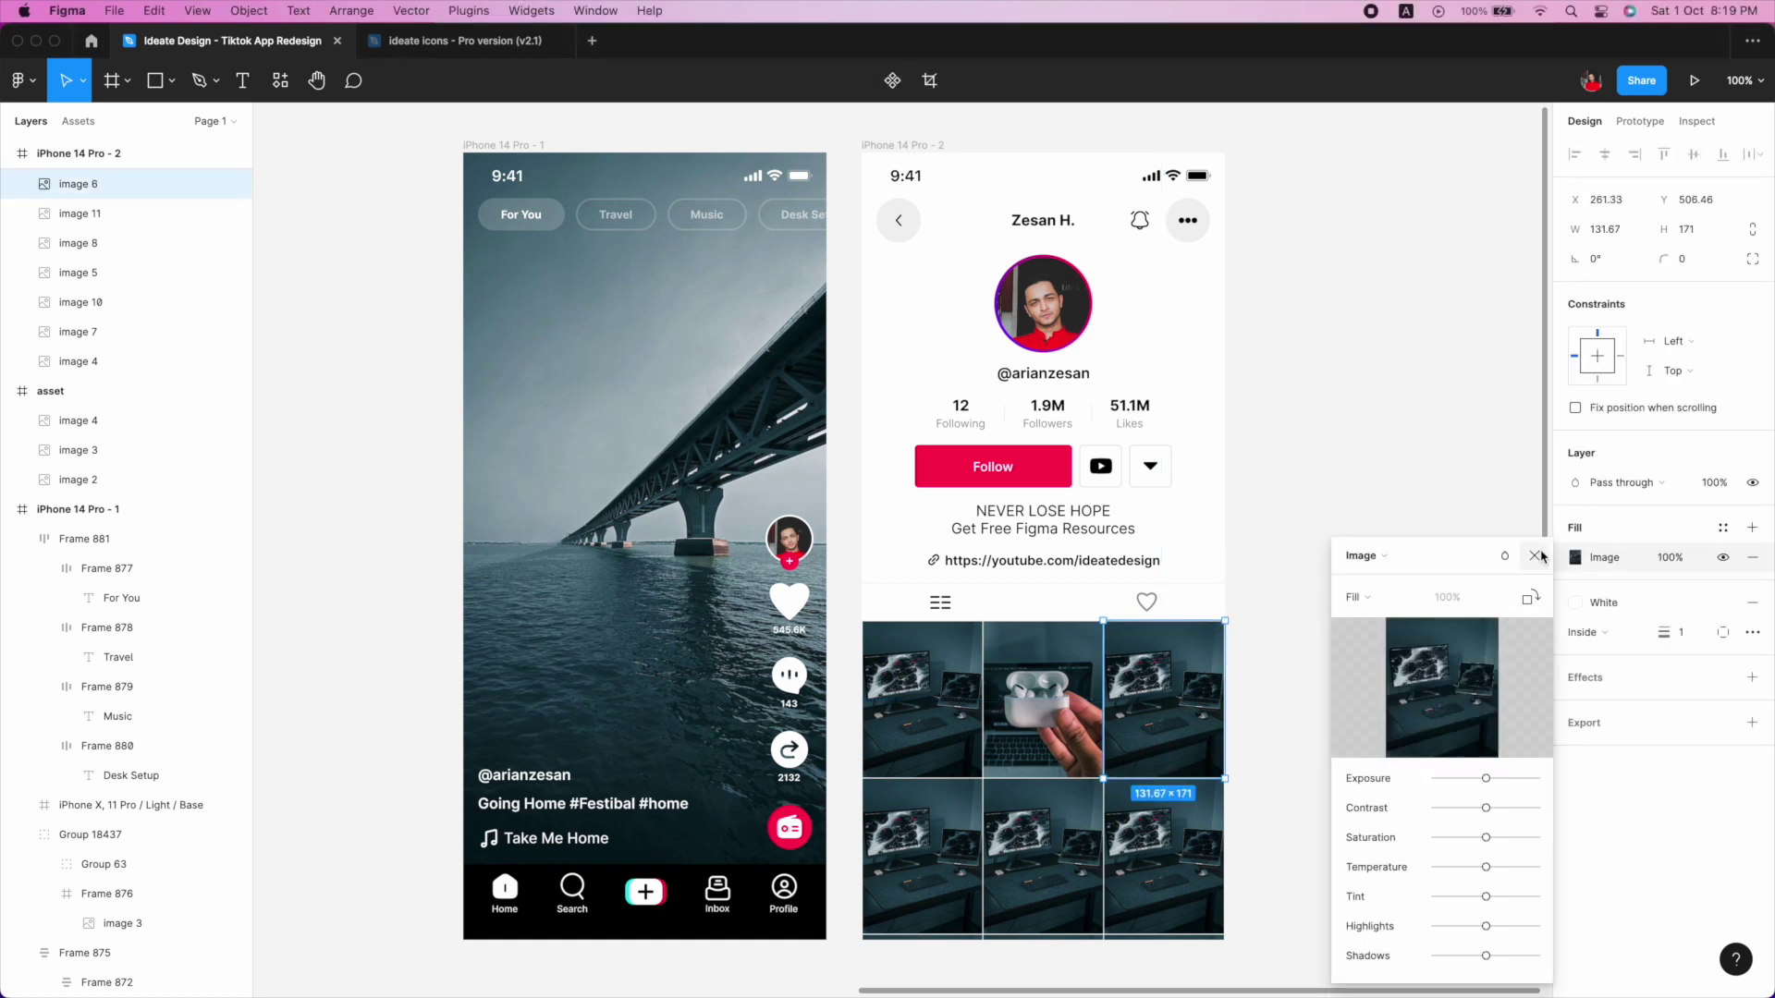
click(1536, 555)
key(super+v)
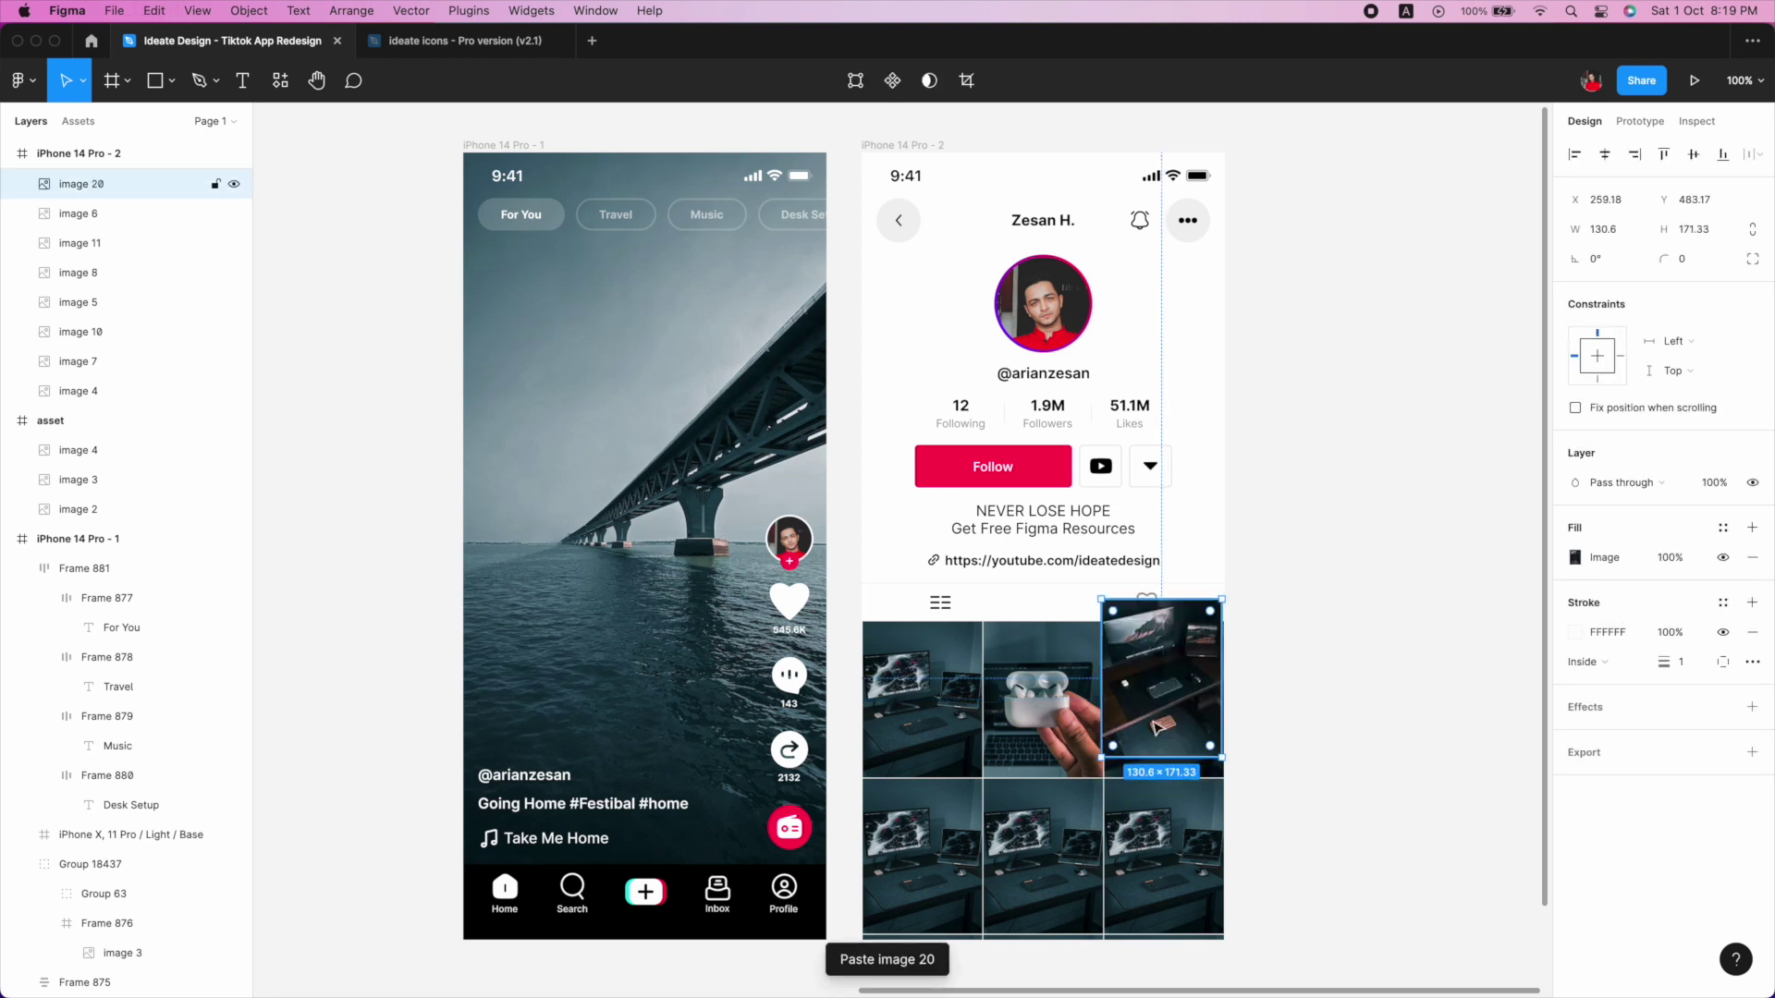
mouse_move(1154, 717)
mouse_down()
mouse_move(1304, 737)
mouse_move(1163, 733)
mouse_up()
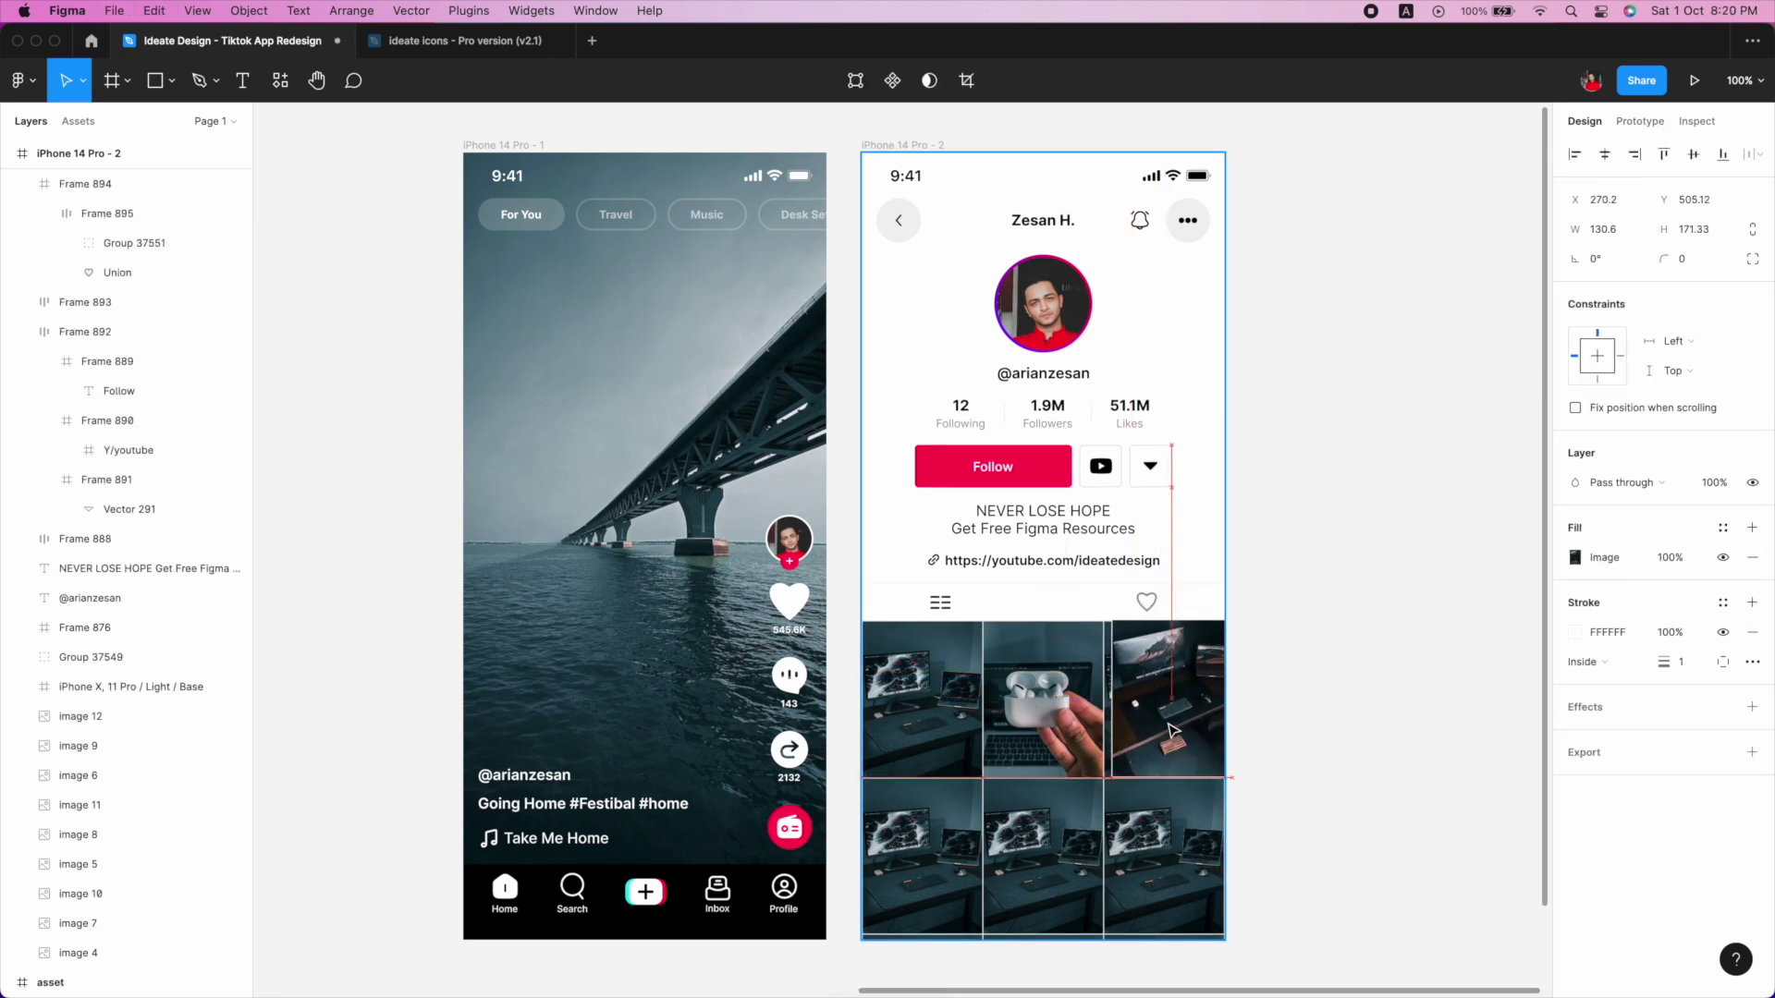
drag(1163, 733, 1322, 735)
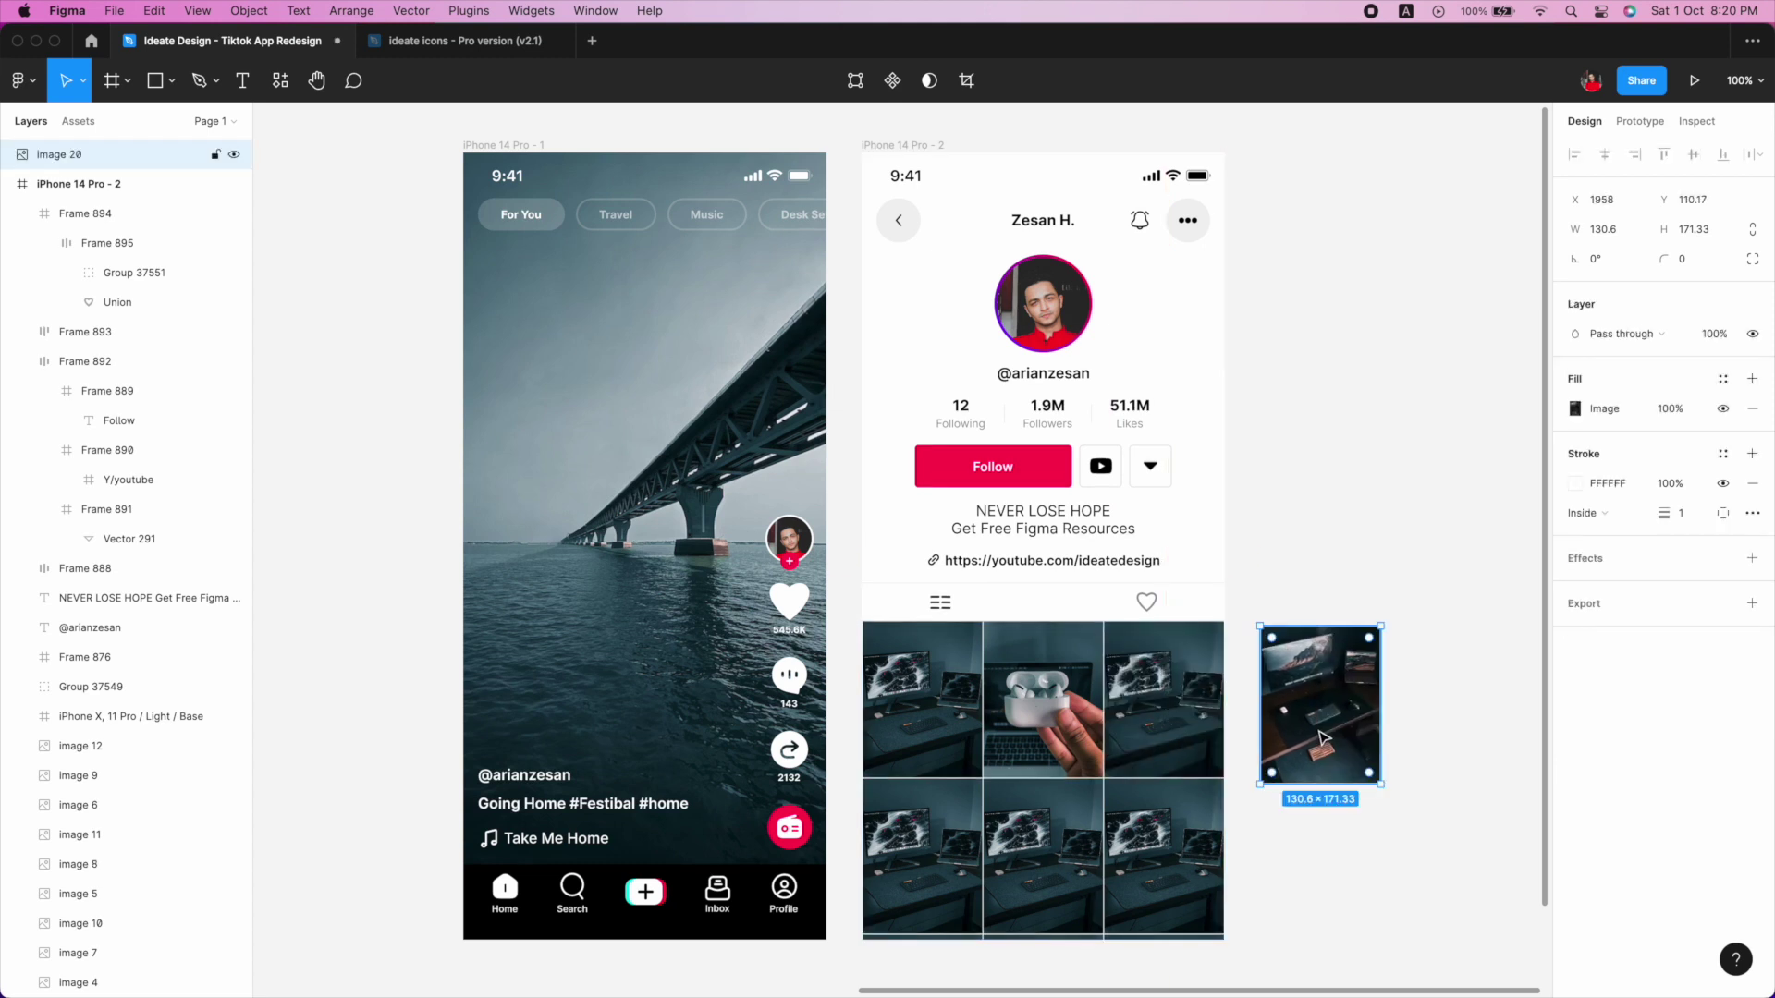
key(Delete)
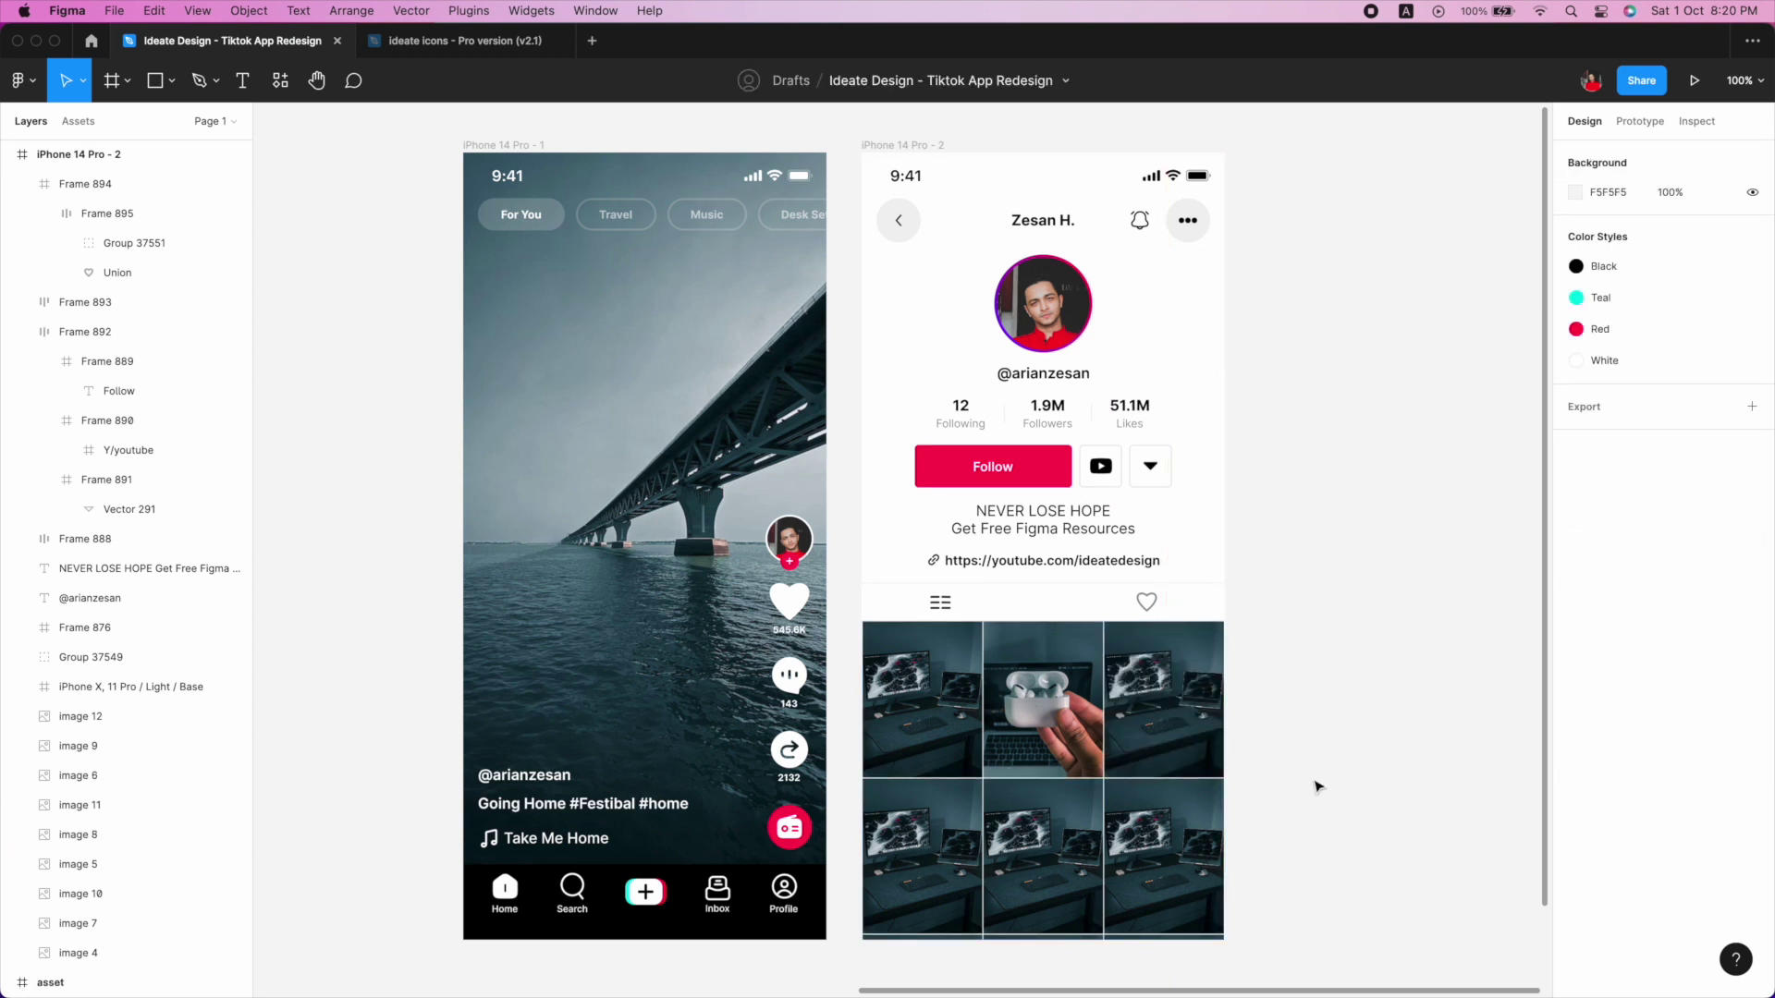
Paste the desk photo into the top-right cell and resize it to 131.67×170
scroll(1008, 652, up, 10)
key(ctrl+v)
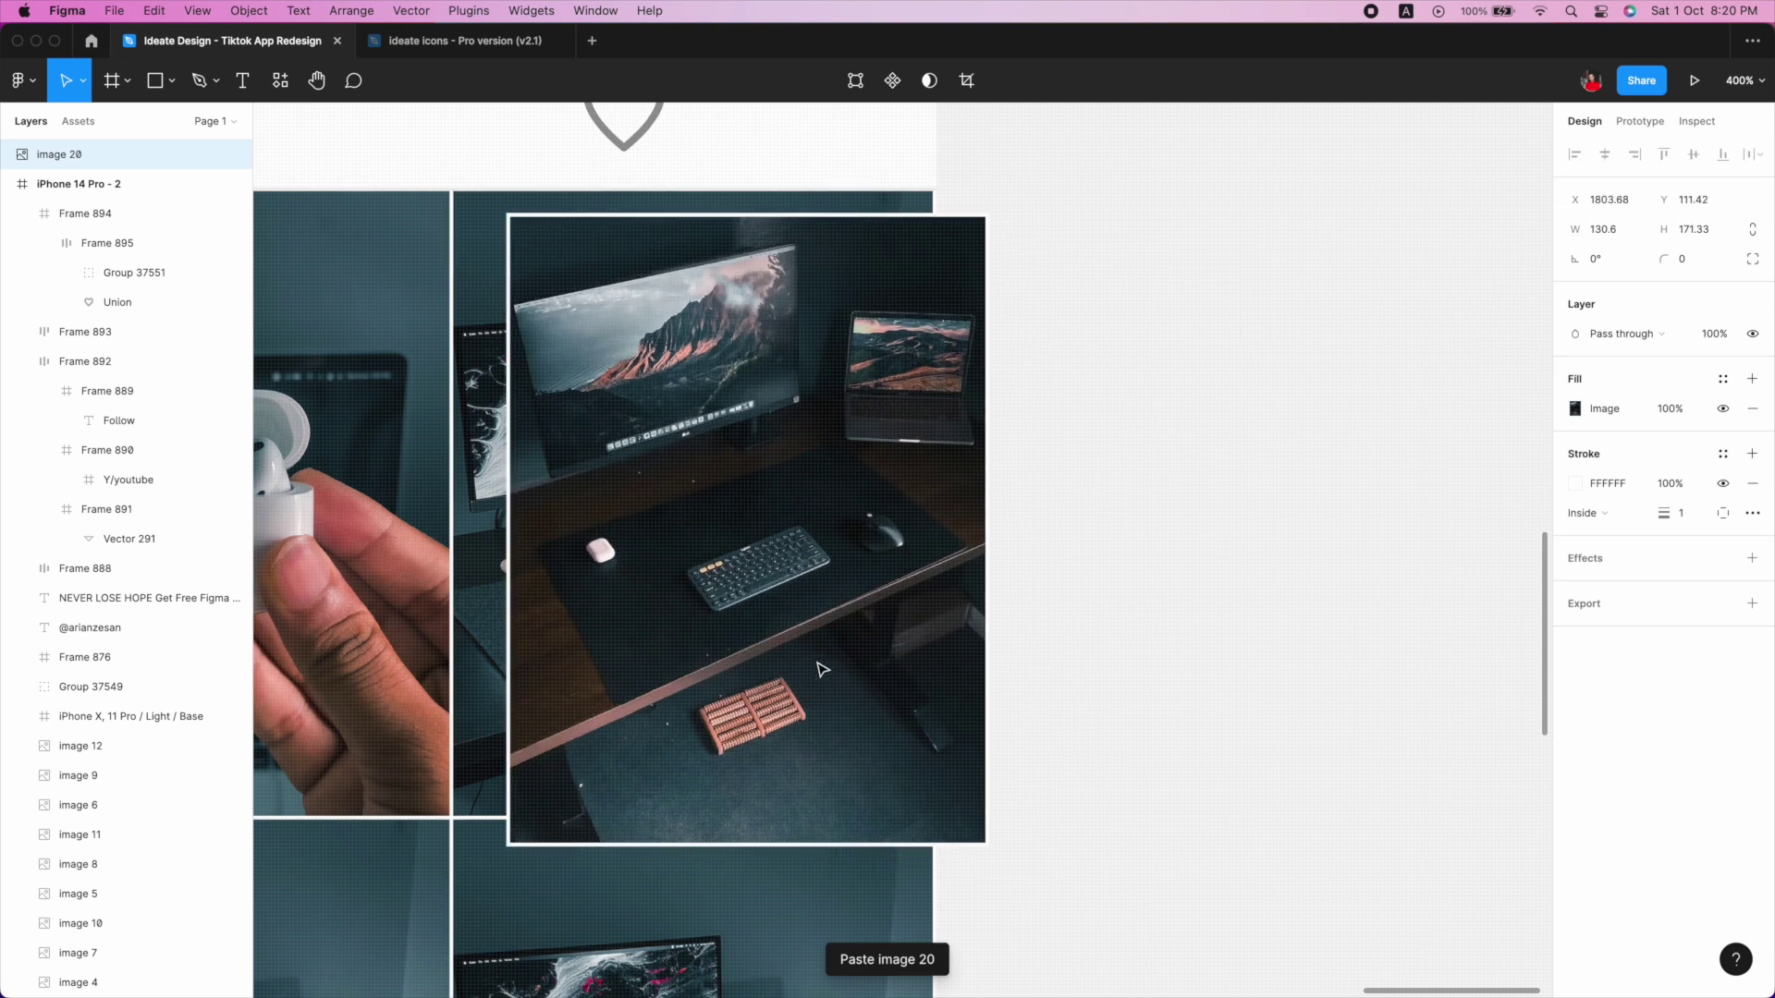
drag(821, 668, 764, 645)
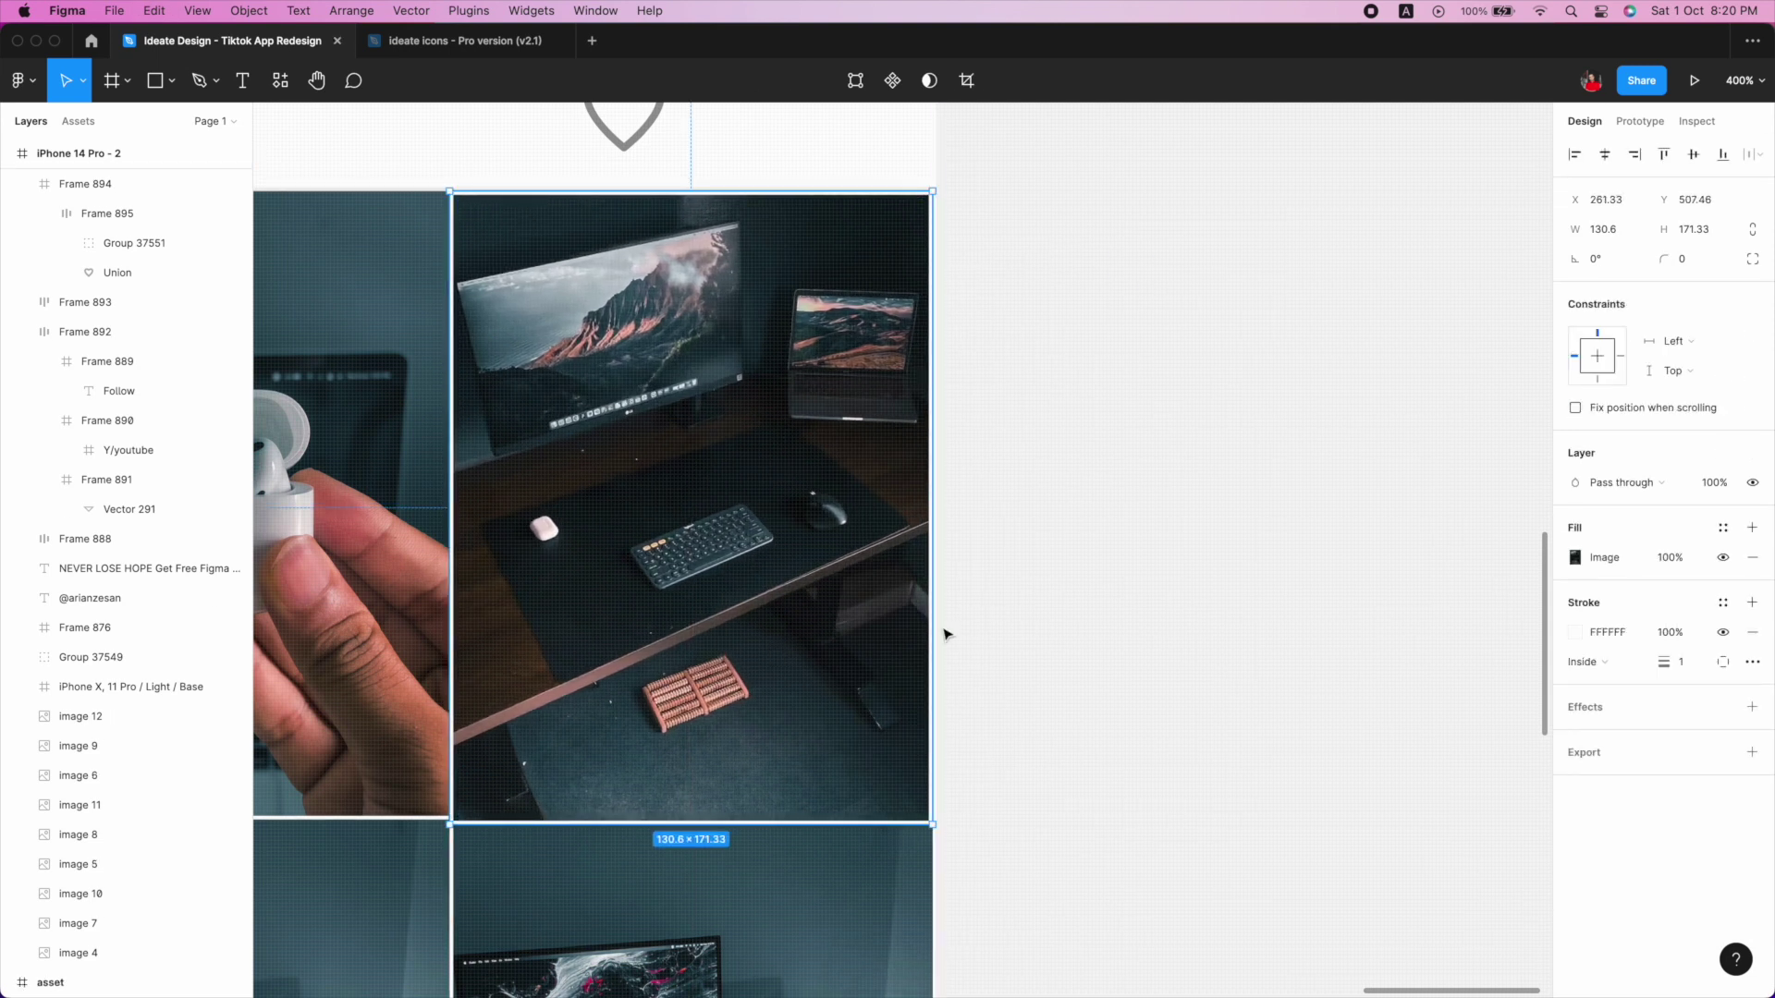
drag(932, 630, 938, 629)
drag(700, 821, 689, 818)
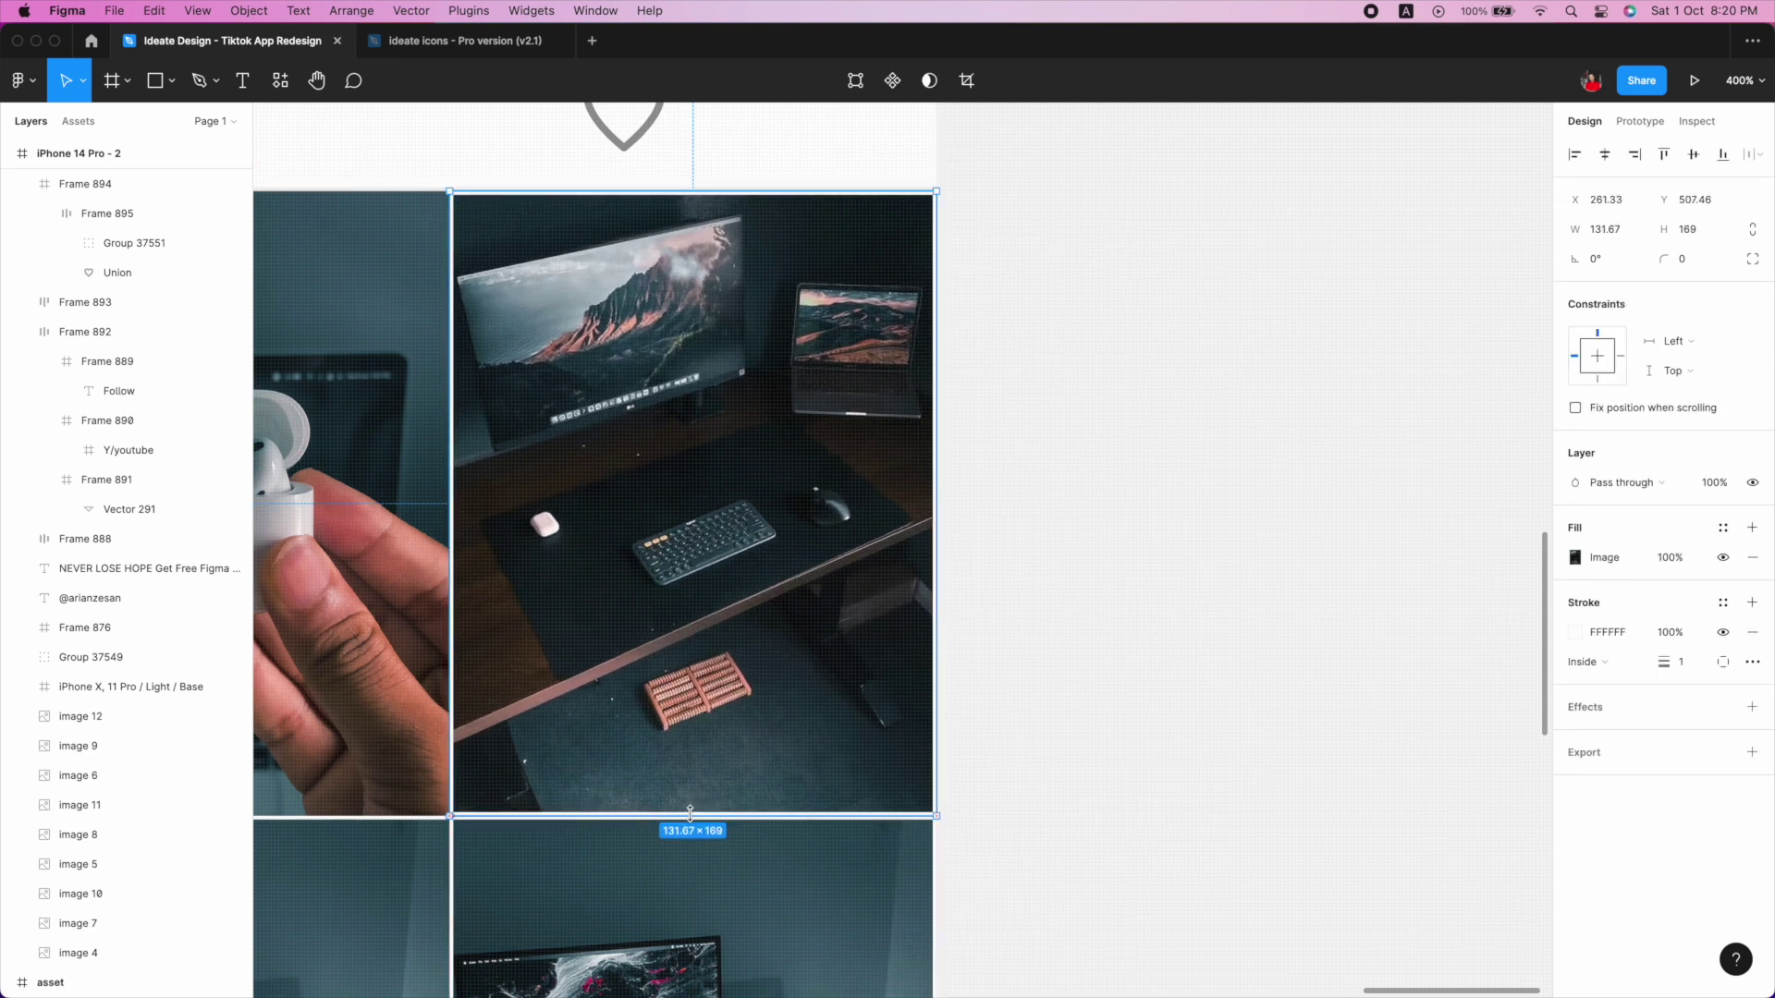
click(1070, 751)
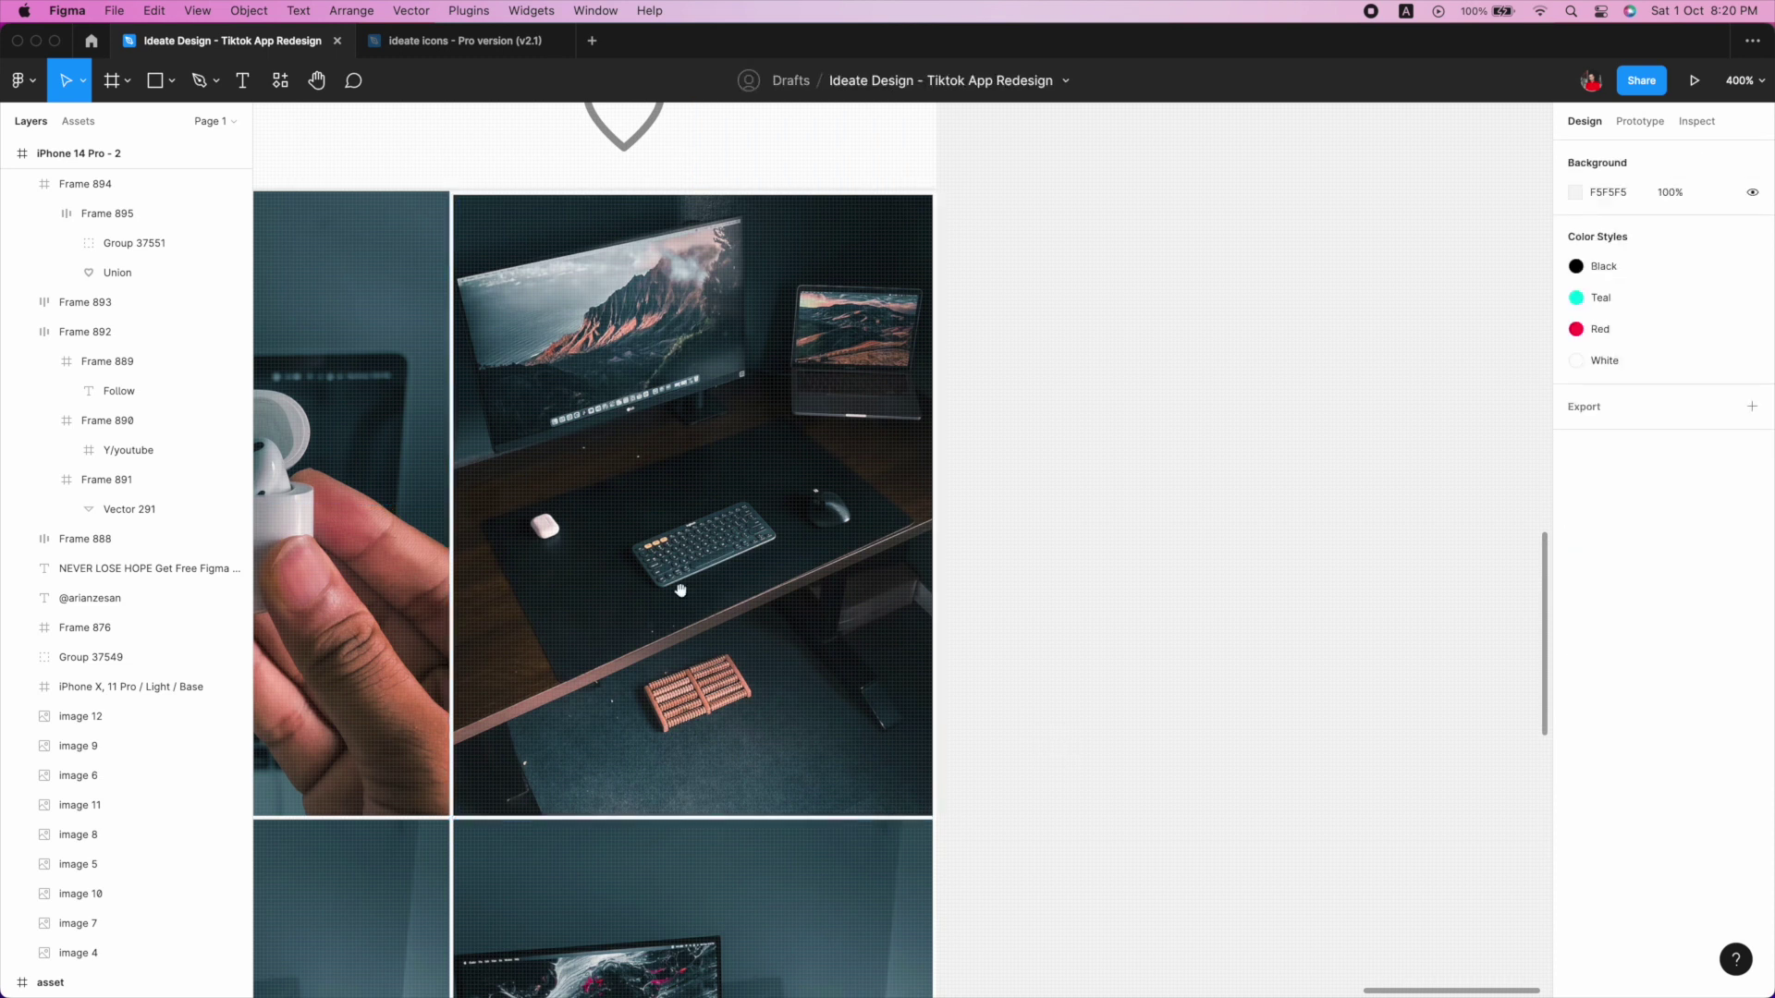
key(ctrl+v)
key(minus)
Remove the old photo from the top-right grid cell
key(ctrl+shift+bracketleft)
click(1035, 475)
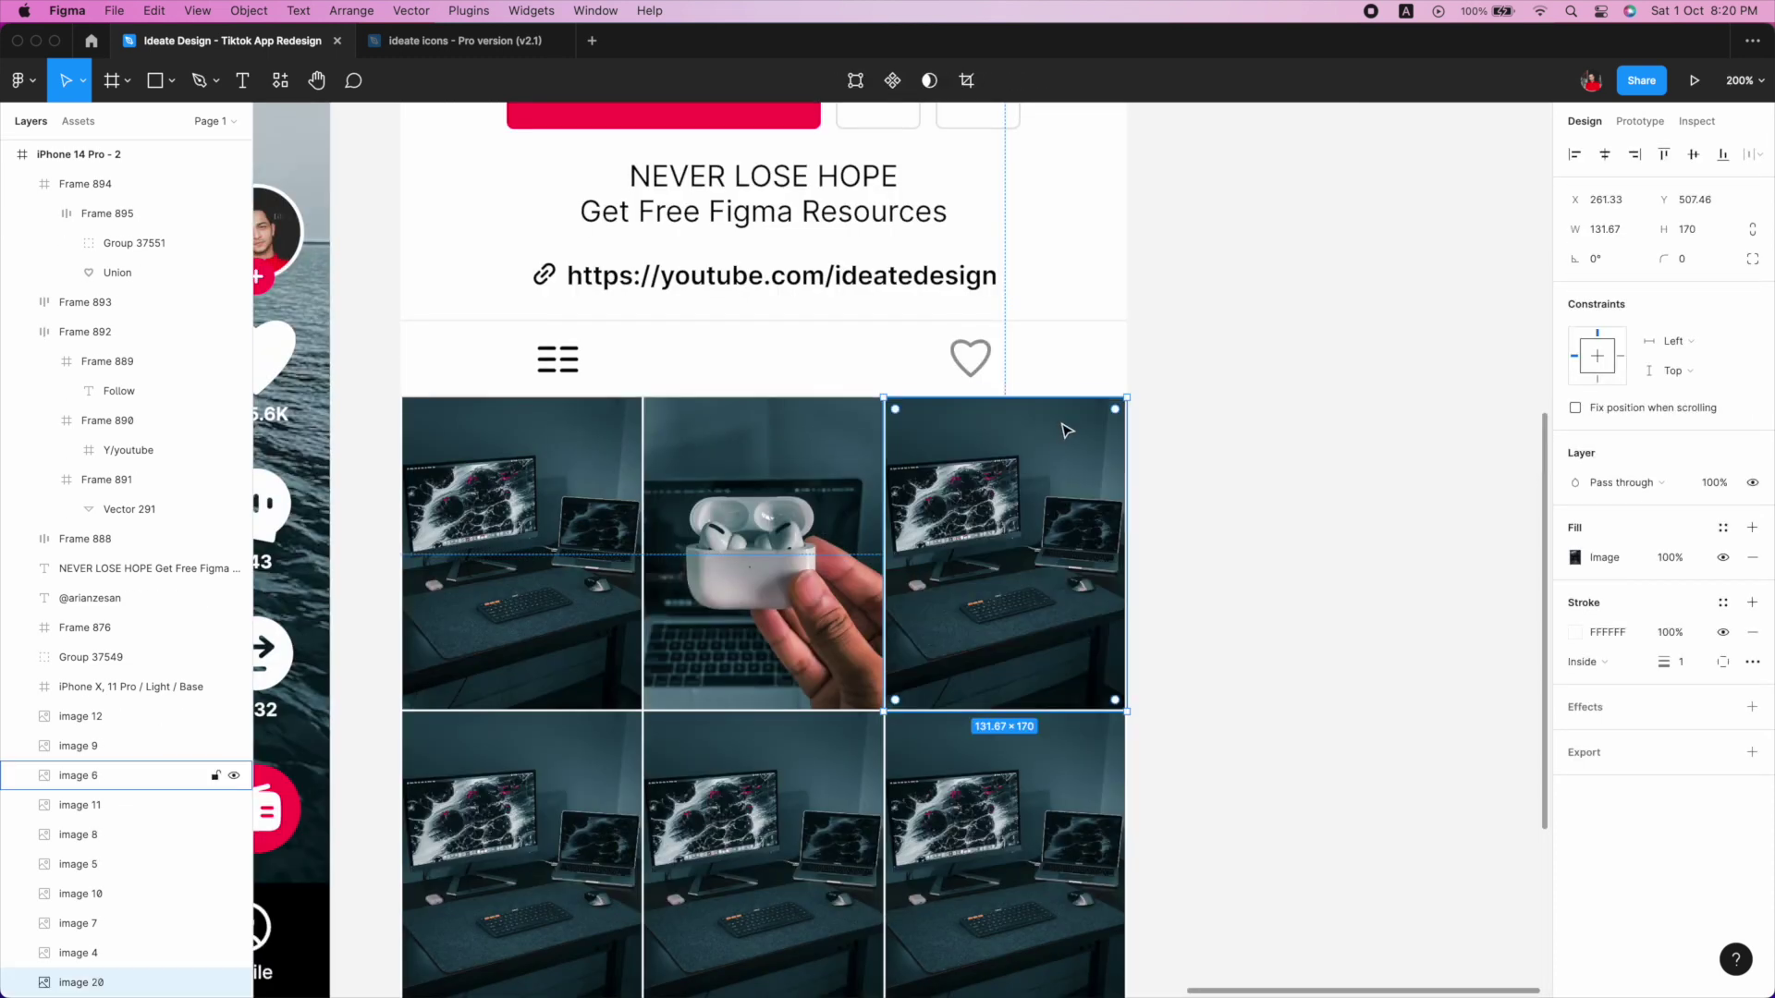
drag(1035, 474, 1347, 484)
click(1022, 514)
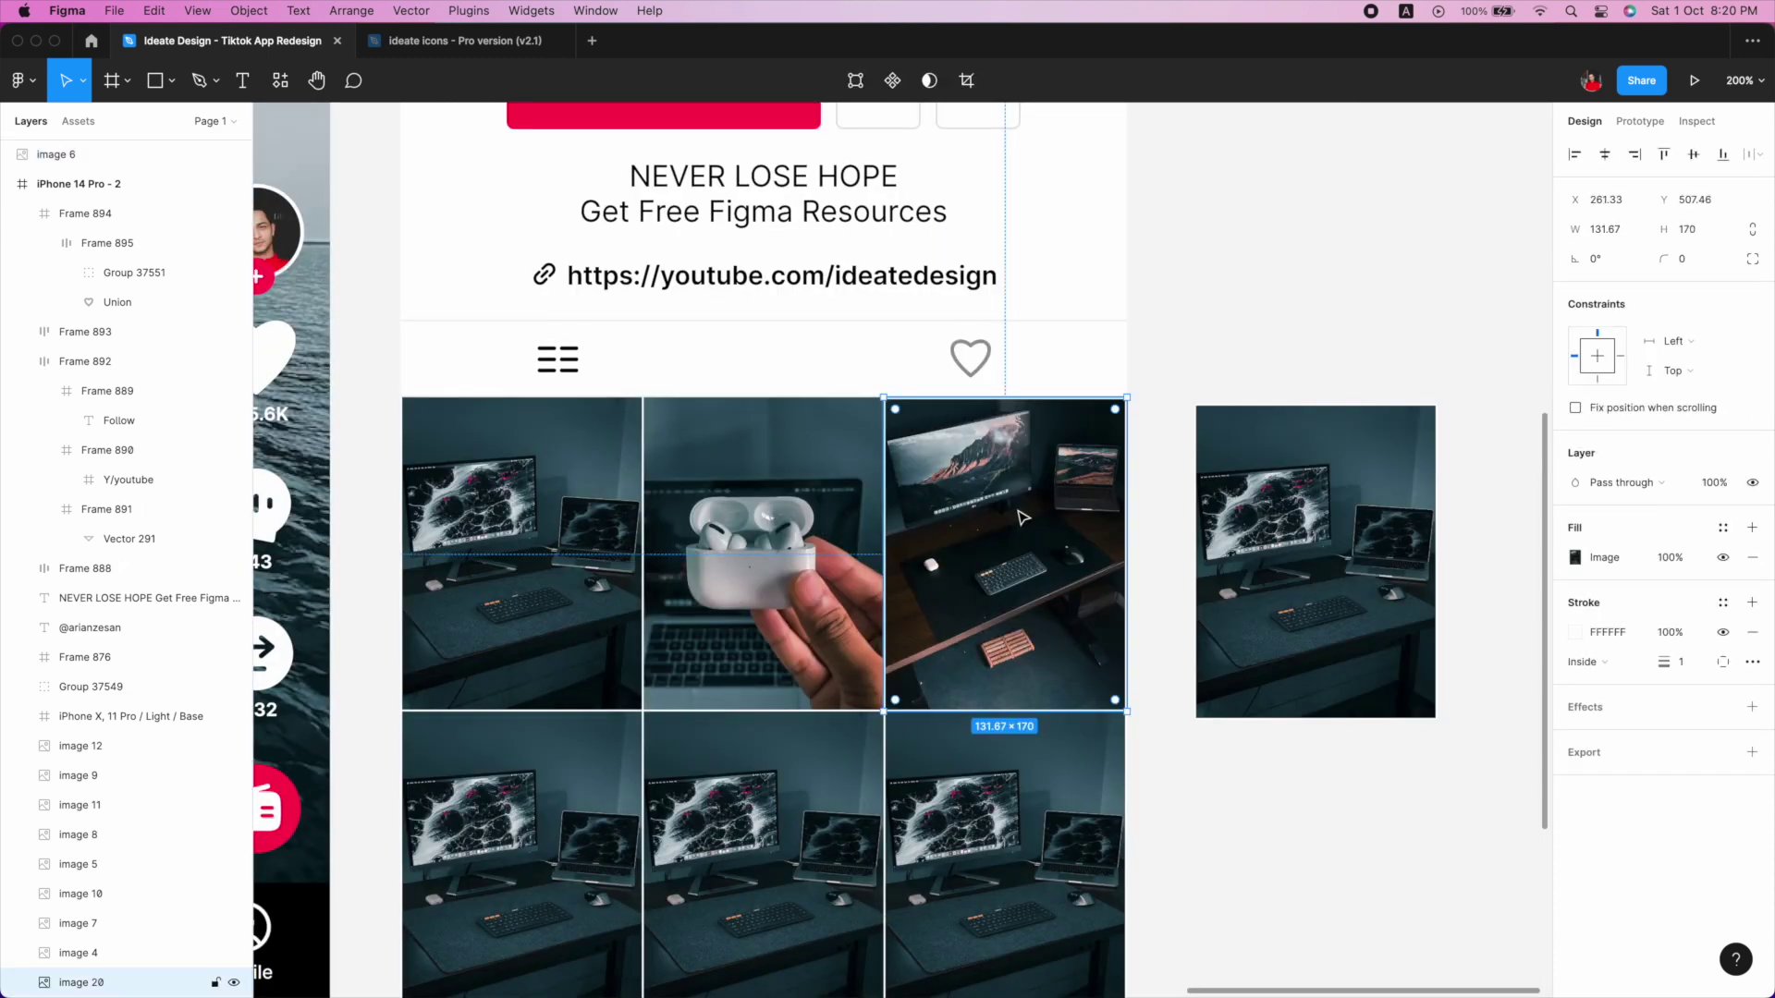
click(1395, 468)
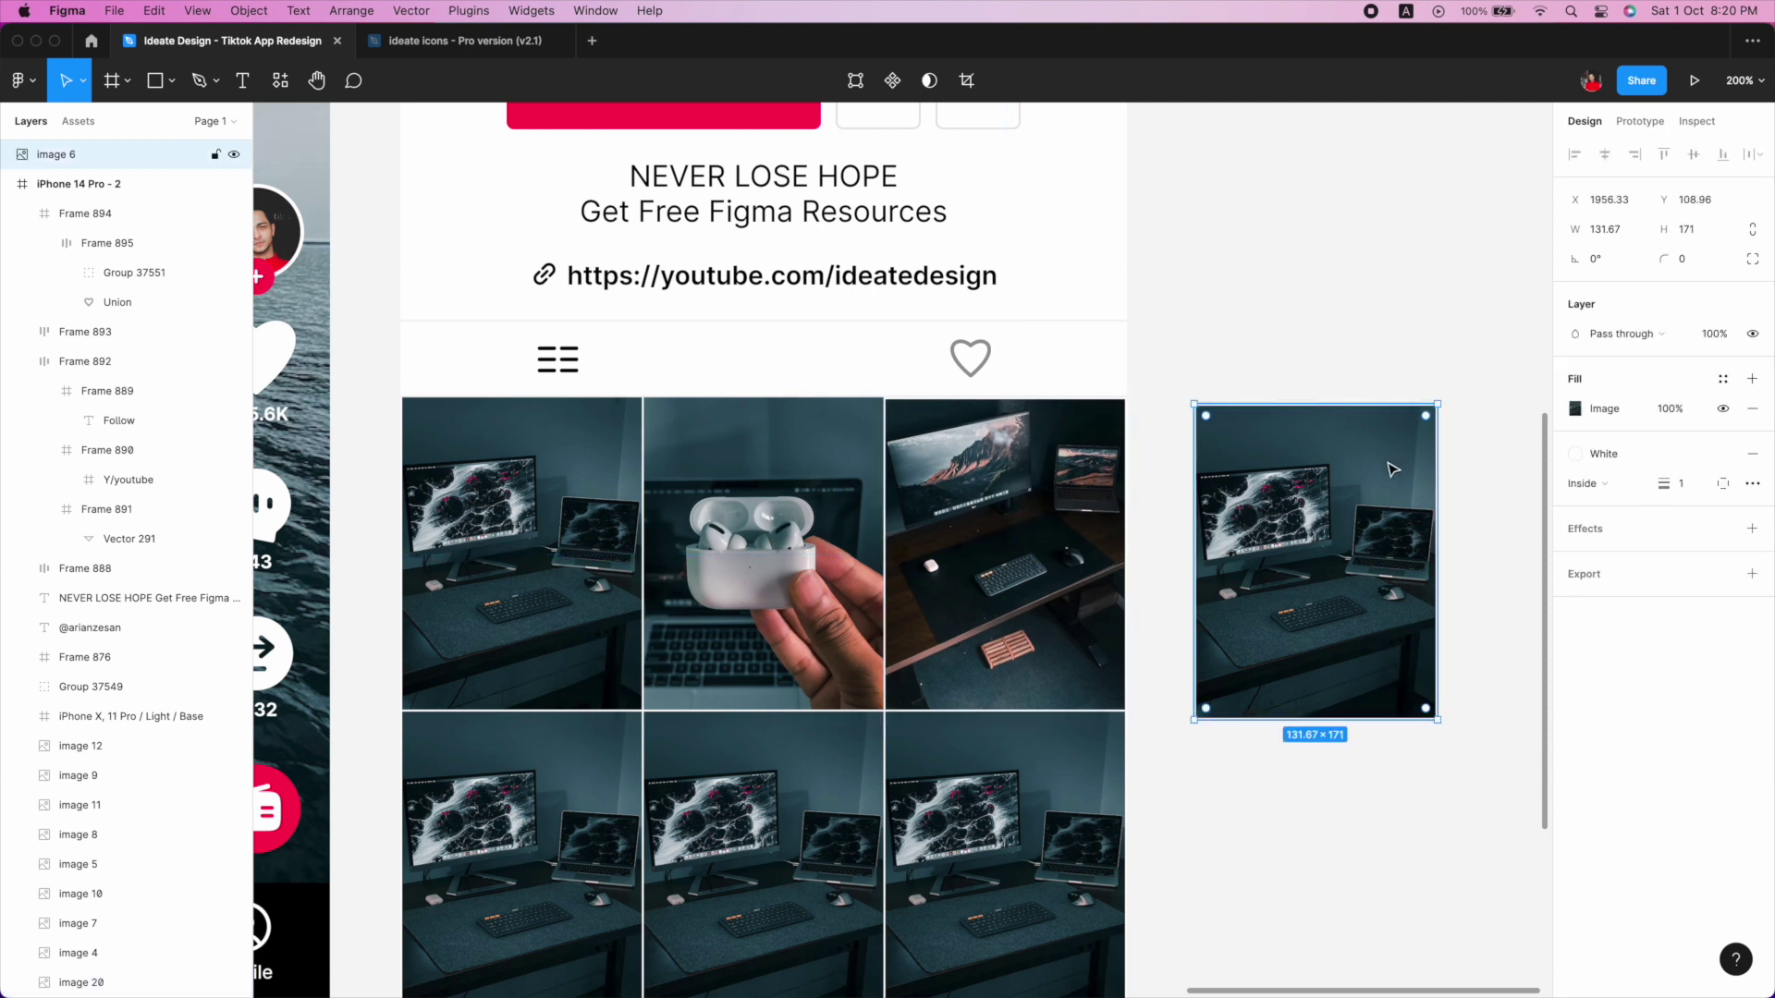
key(Delete)
click(984, 568)
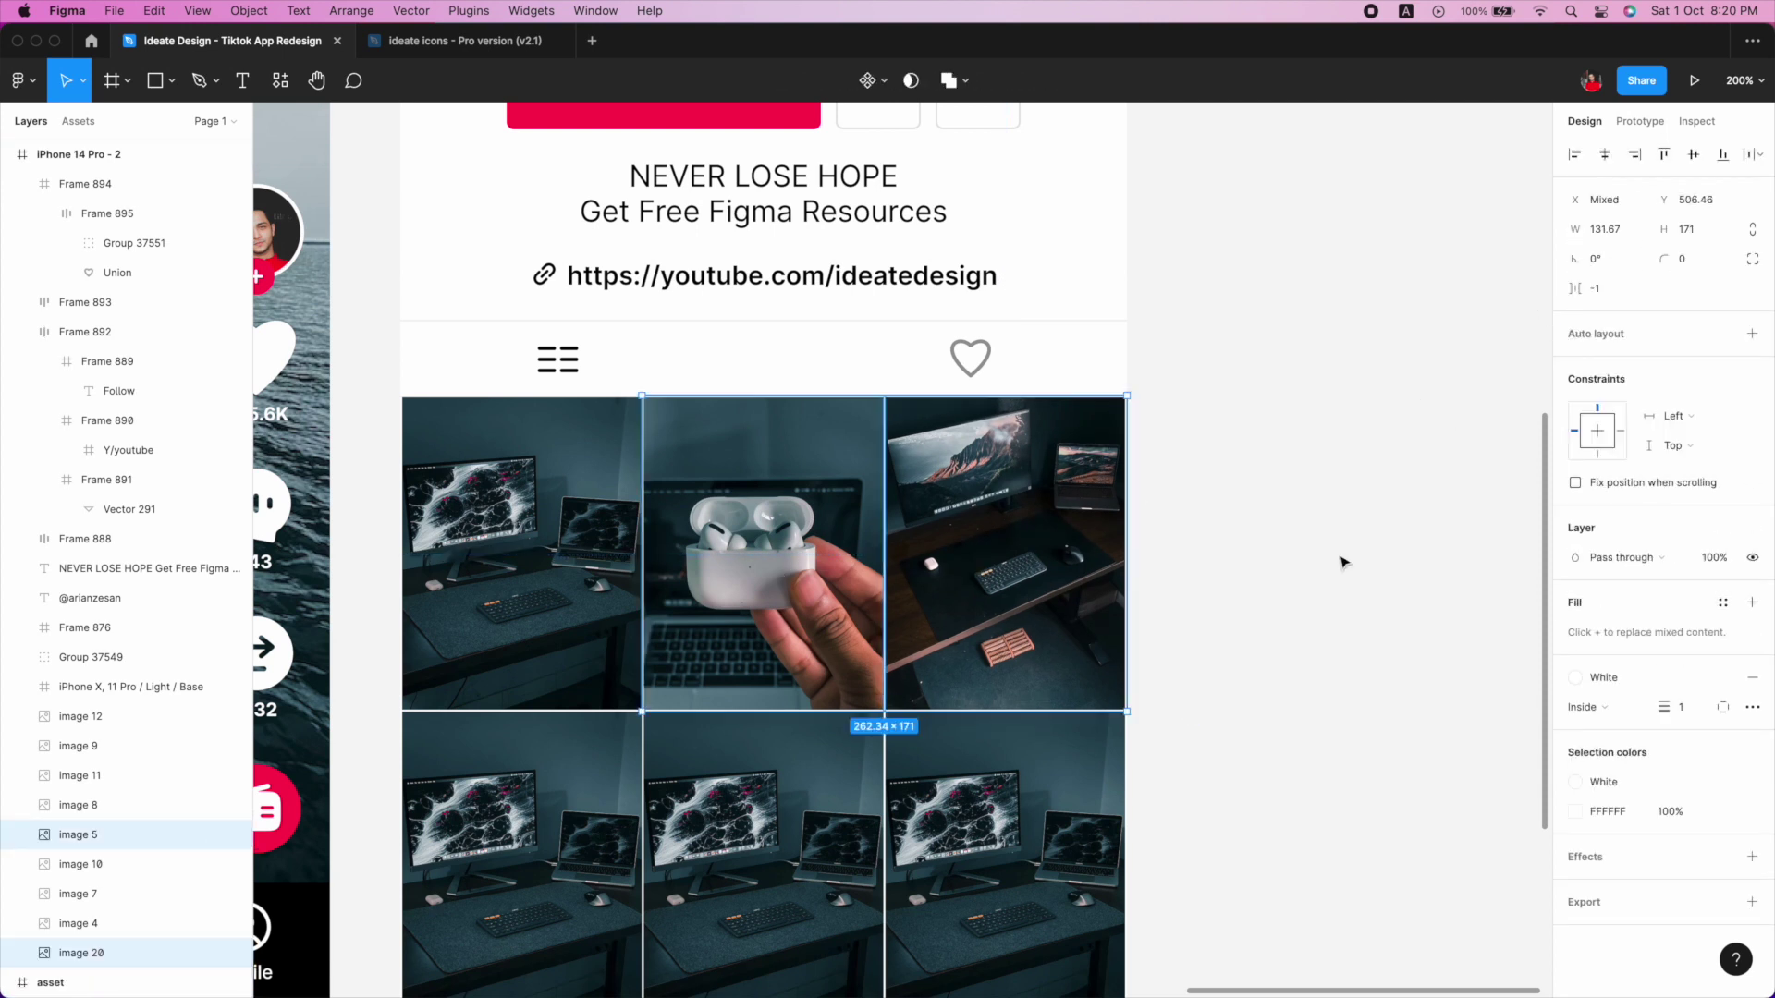
click(1283, 620)
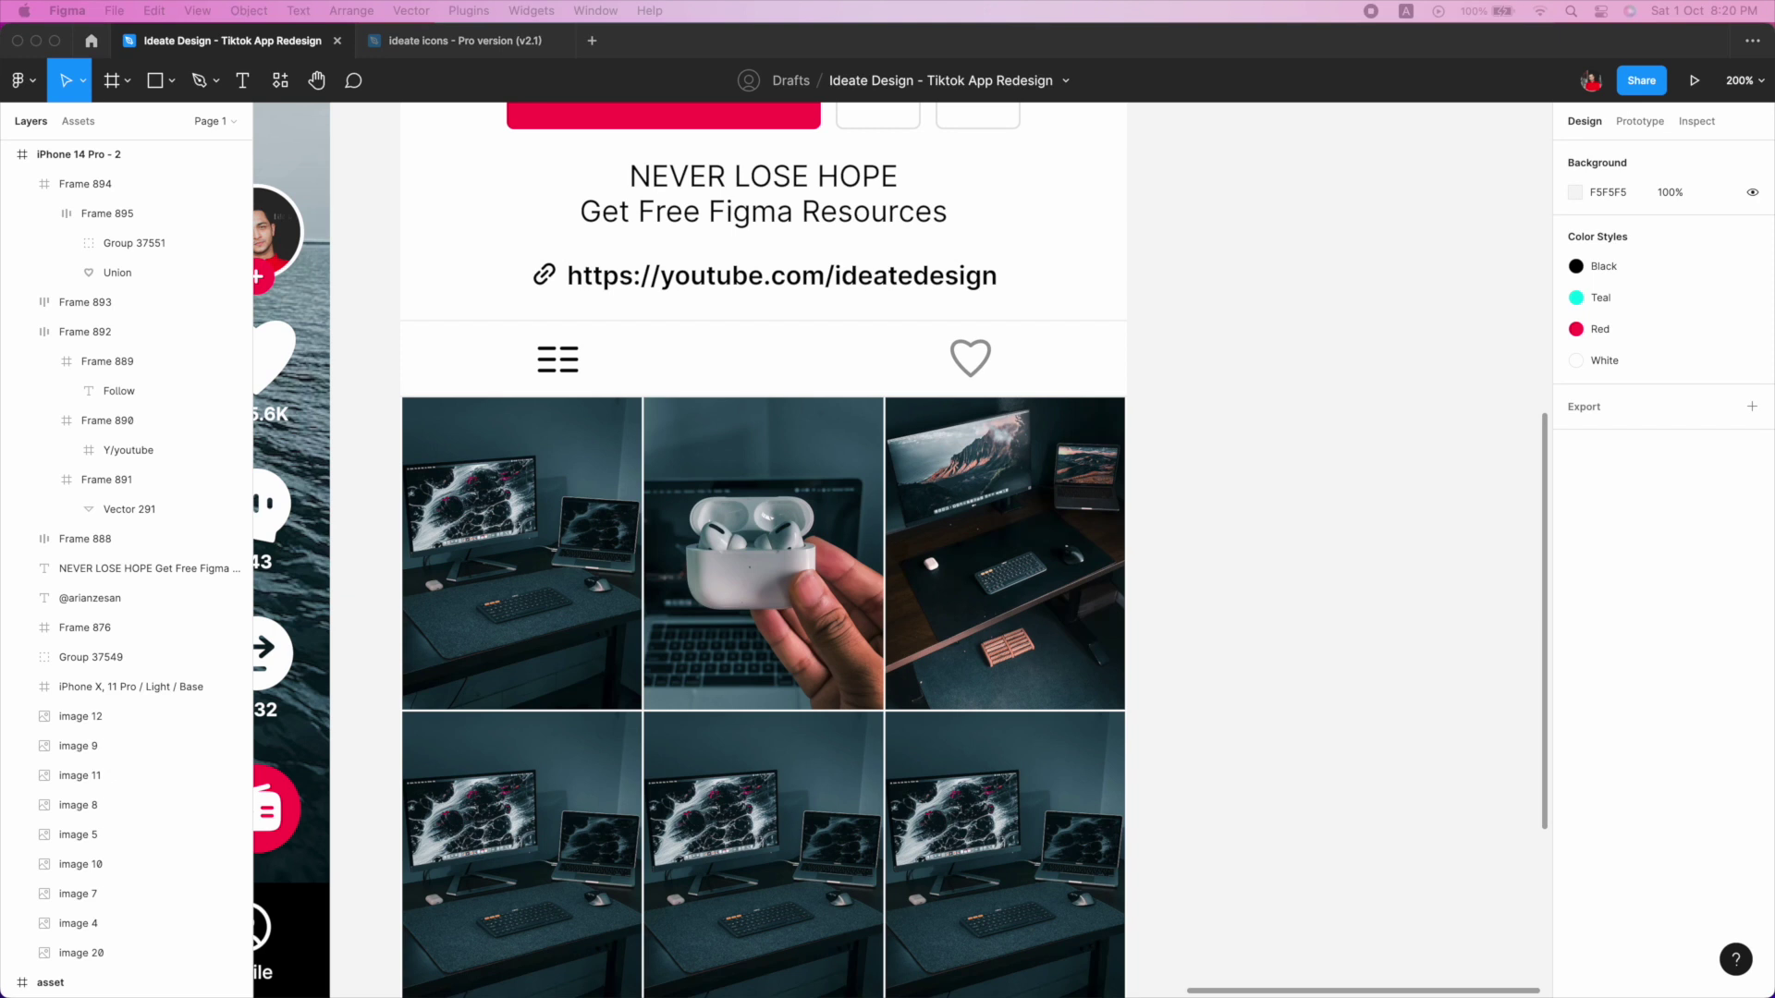
Paste the bridge photo over the bottom-middle grid cell
scroll(1155, 736, down, 2)
scroll(1155, 737, left, 2)
click(620, 700)
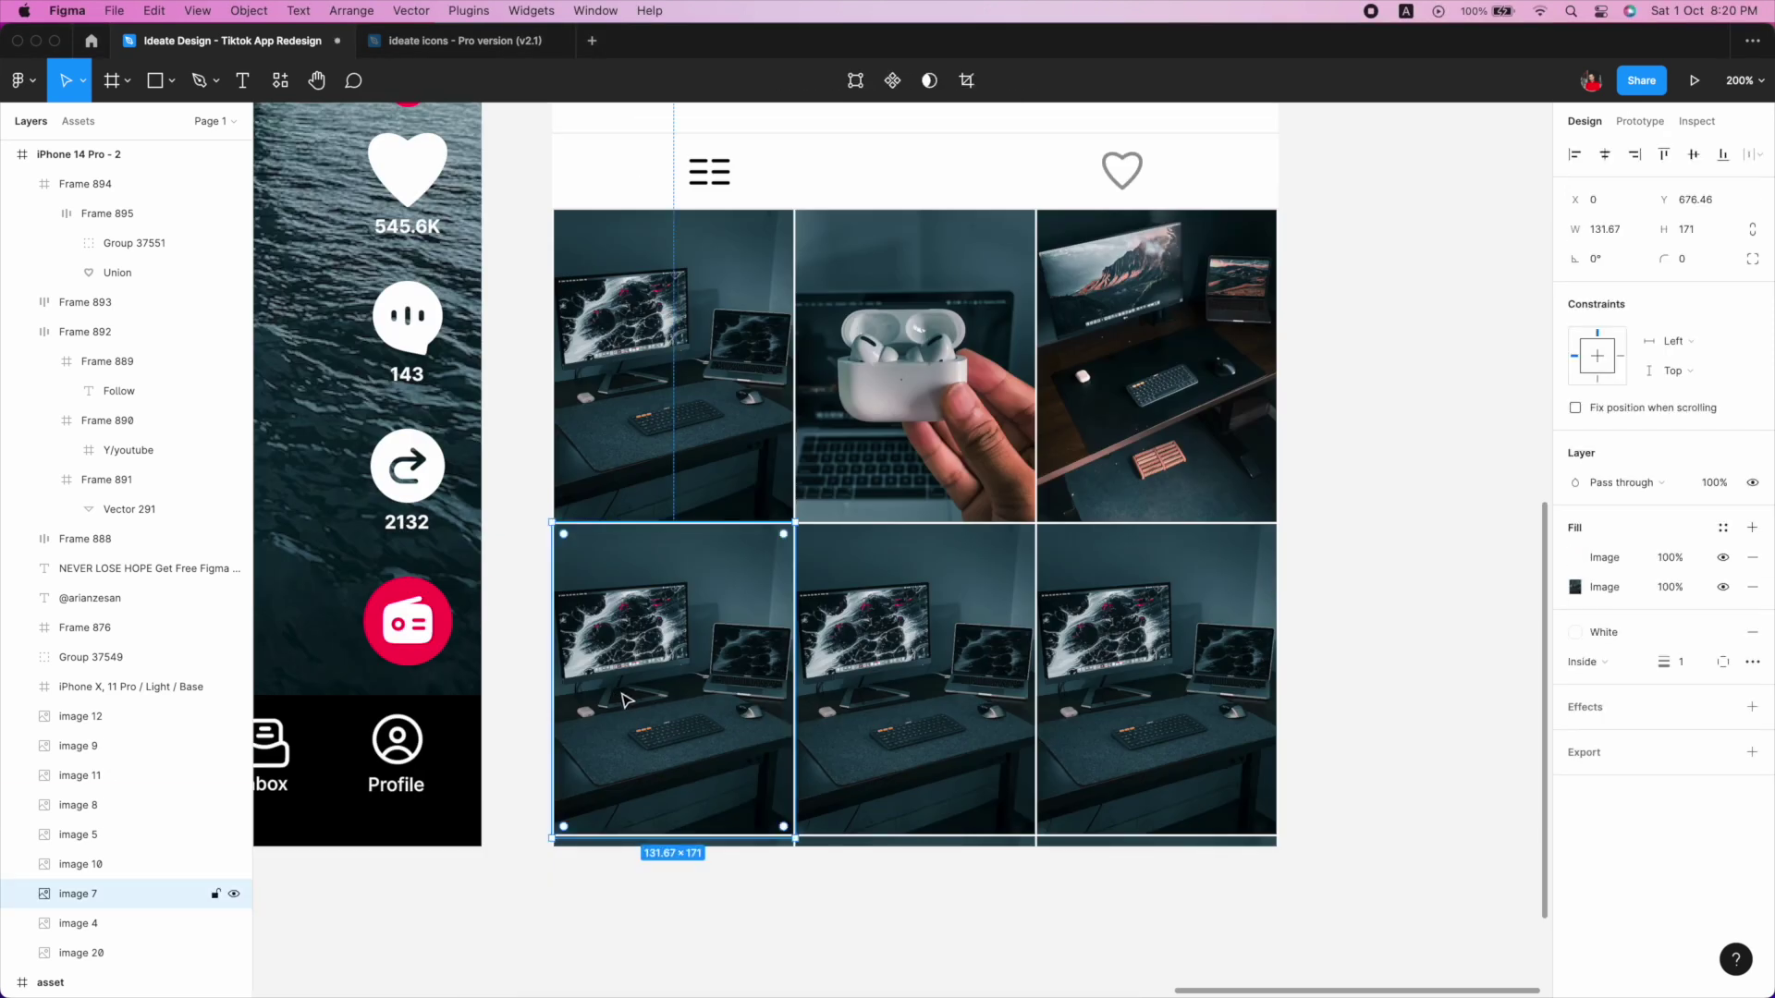
scroll(620, 700, left, 3)
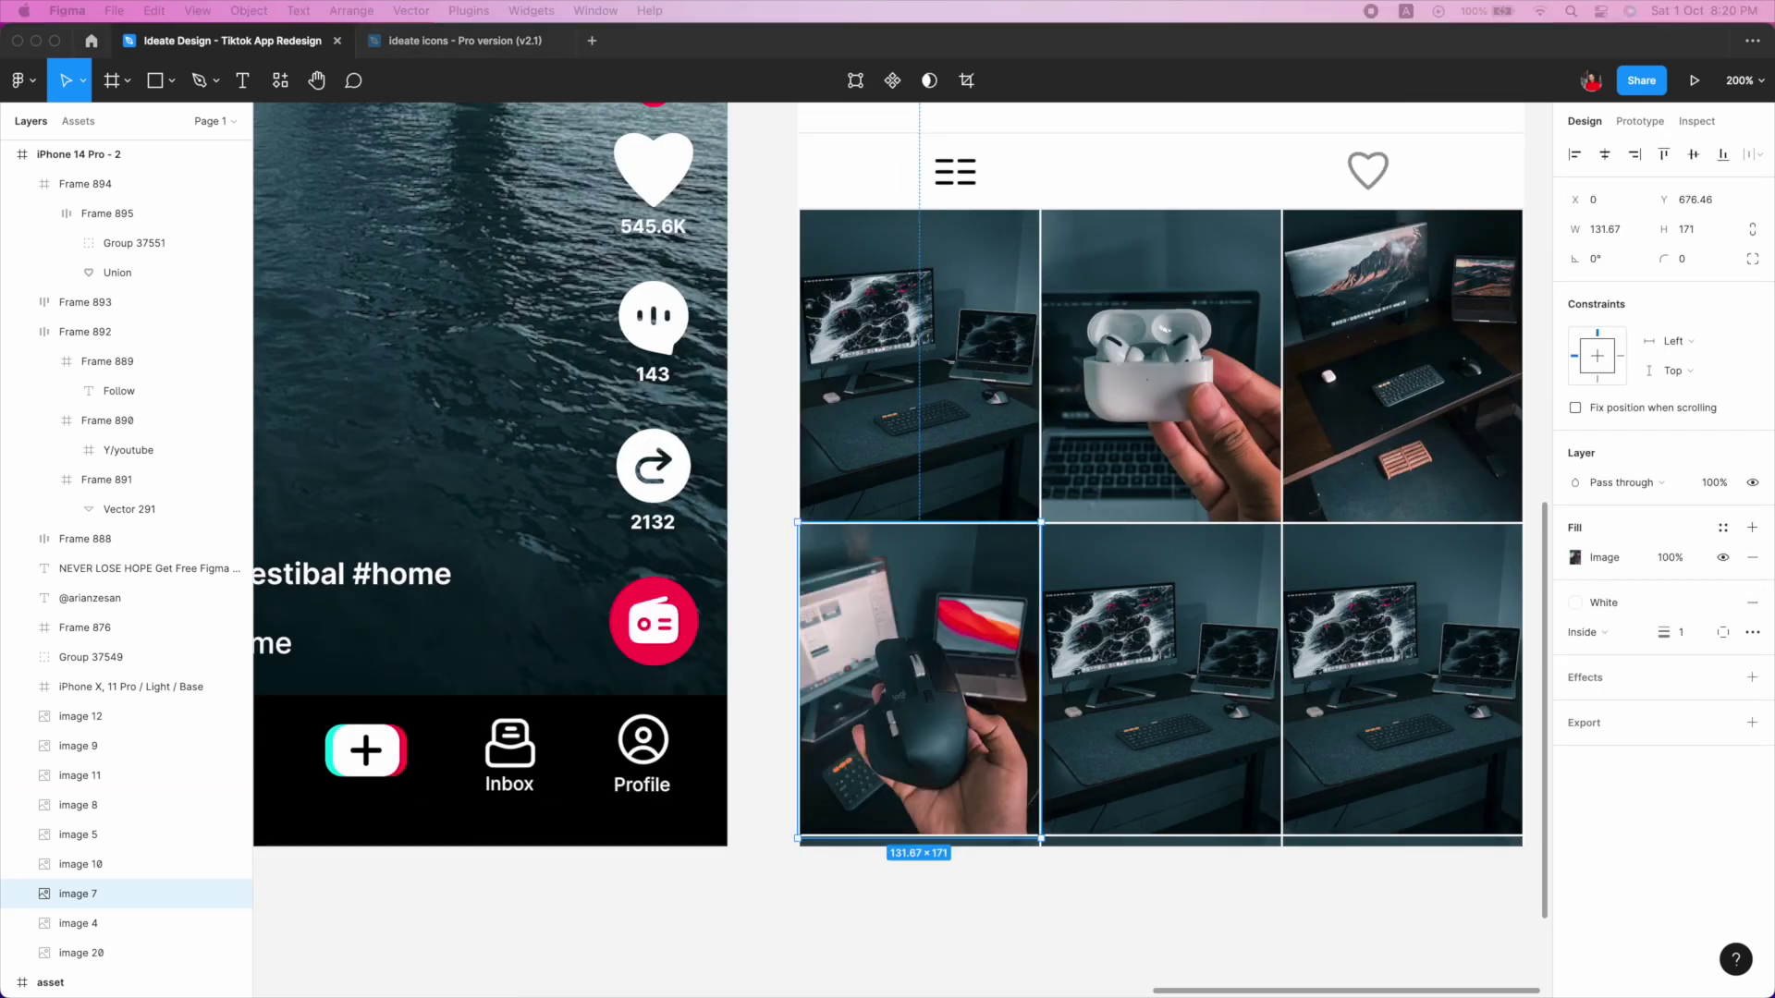
click(1202, 755)
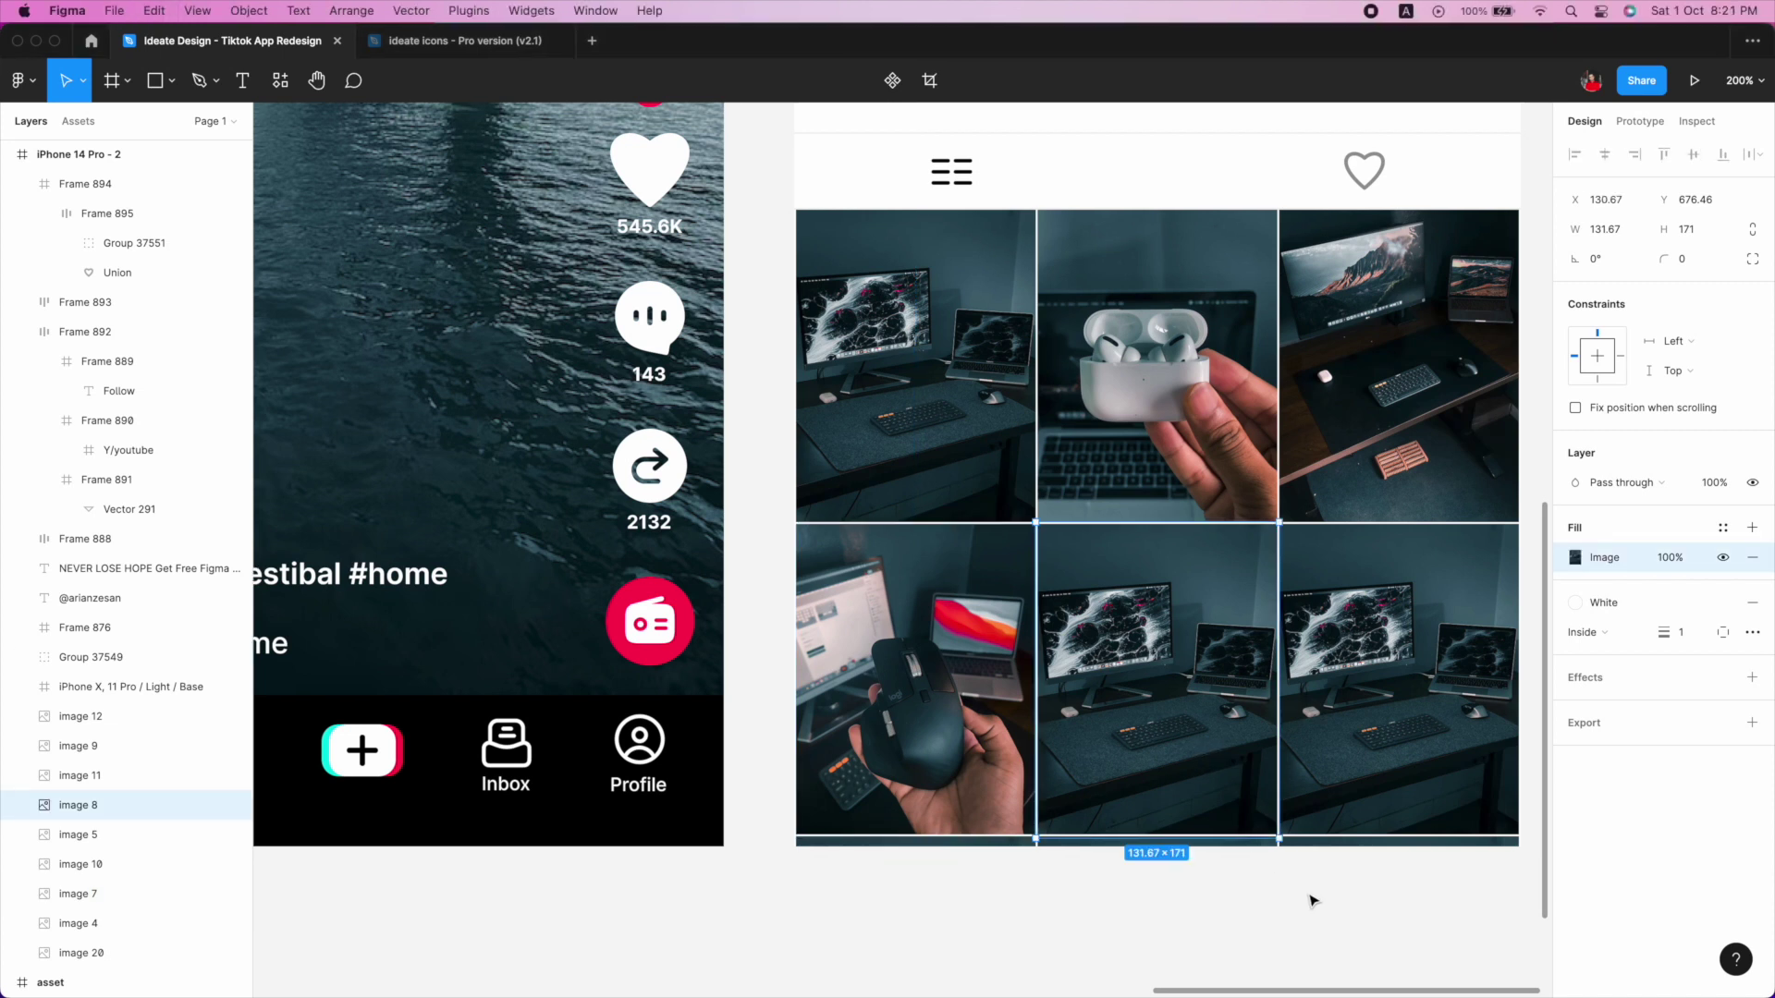
scroll(1285, 901, right, 2)
click(1262, 889)
scroll(1262, 889, right, 10)
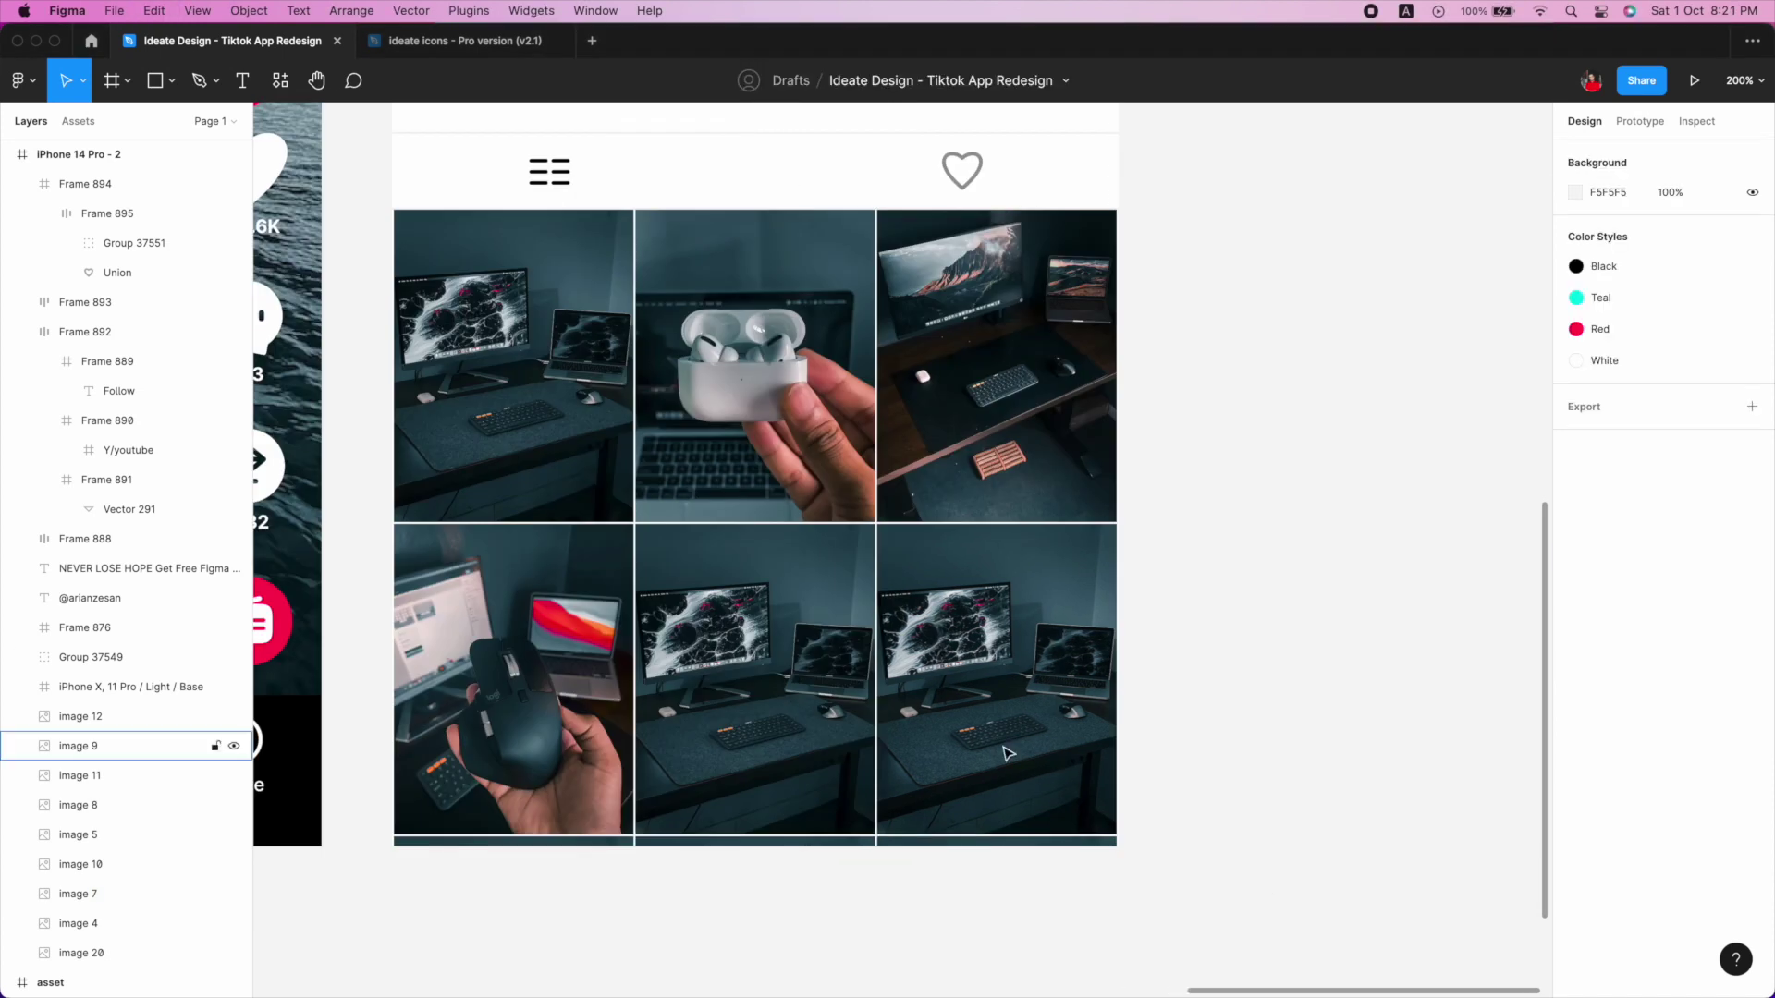
click(1002, 745)
key(ctrl+v)
Align the bridge photo to the bottom-middle cell, then set it aside below the grid
shift+click(773, 819)
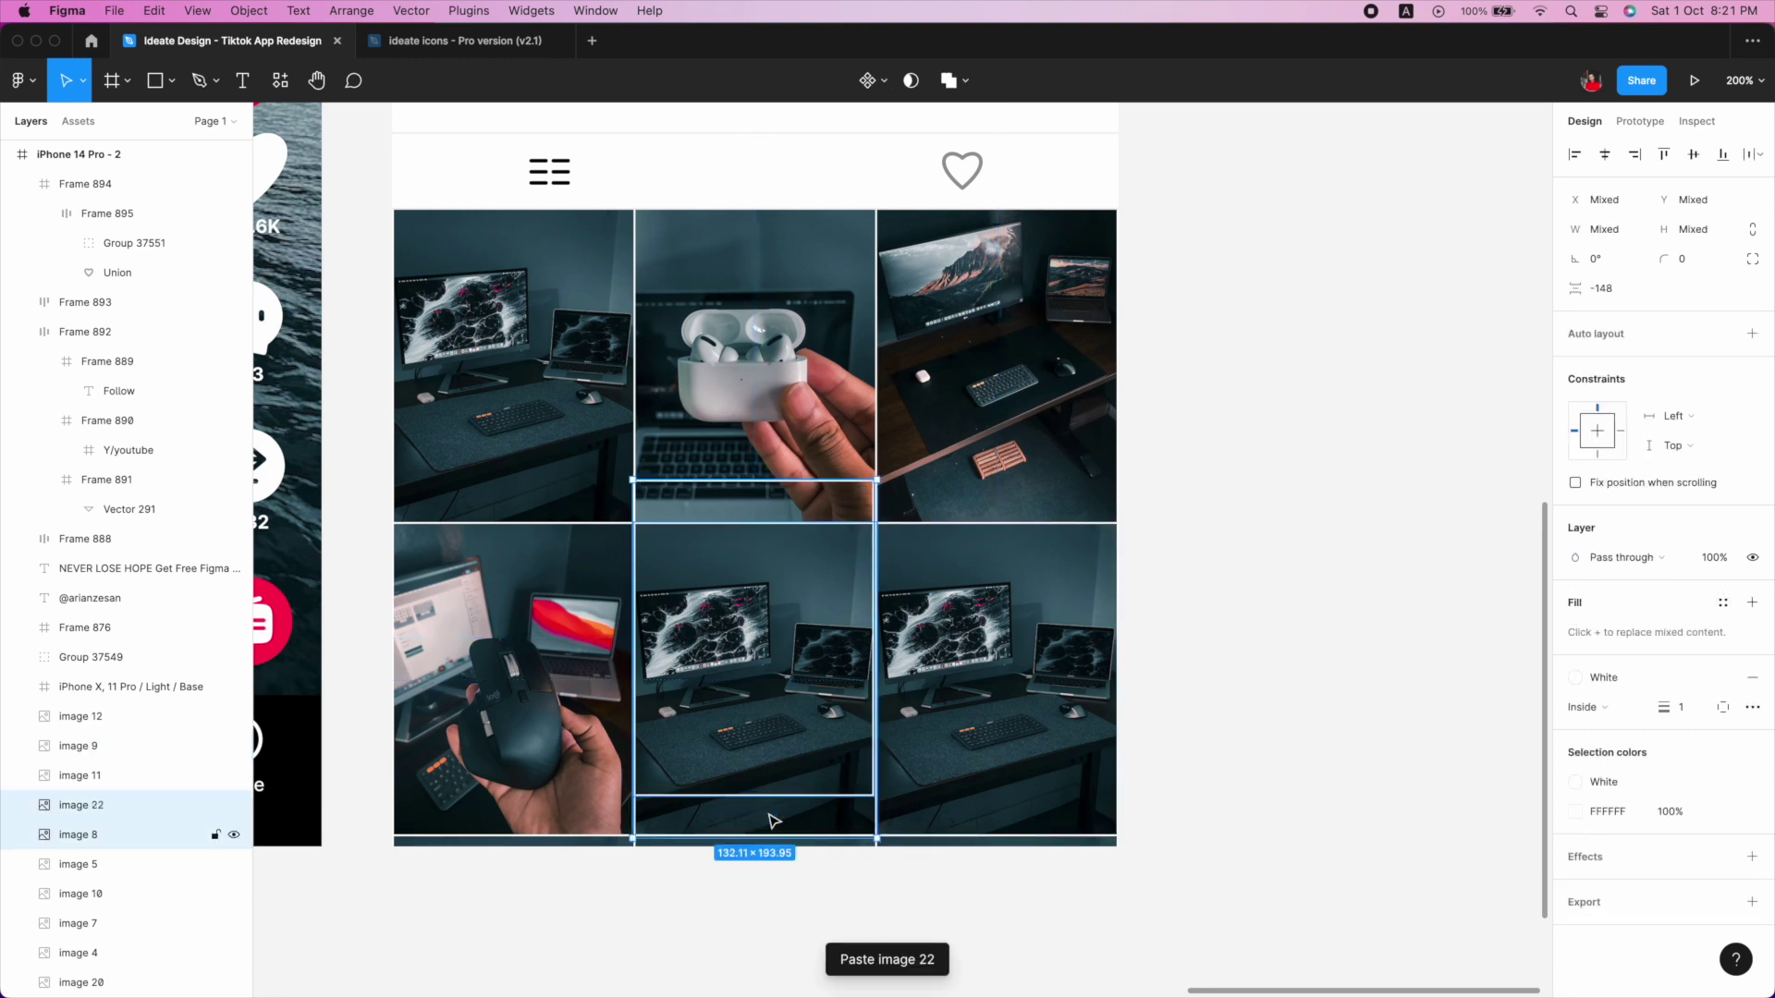
click(1634, 154)
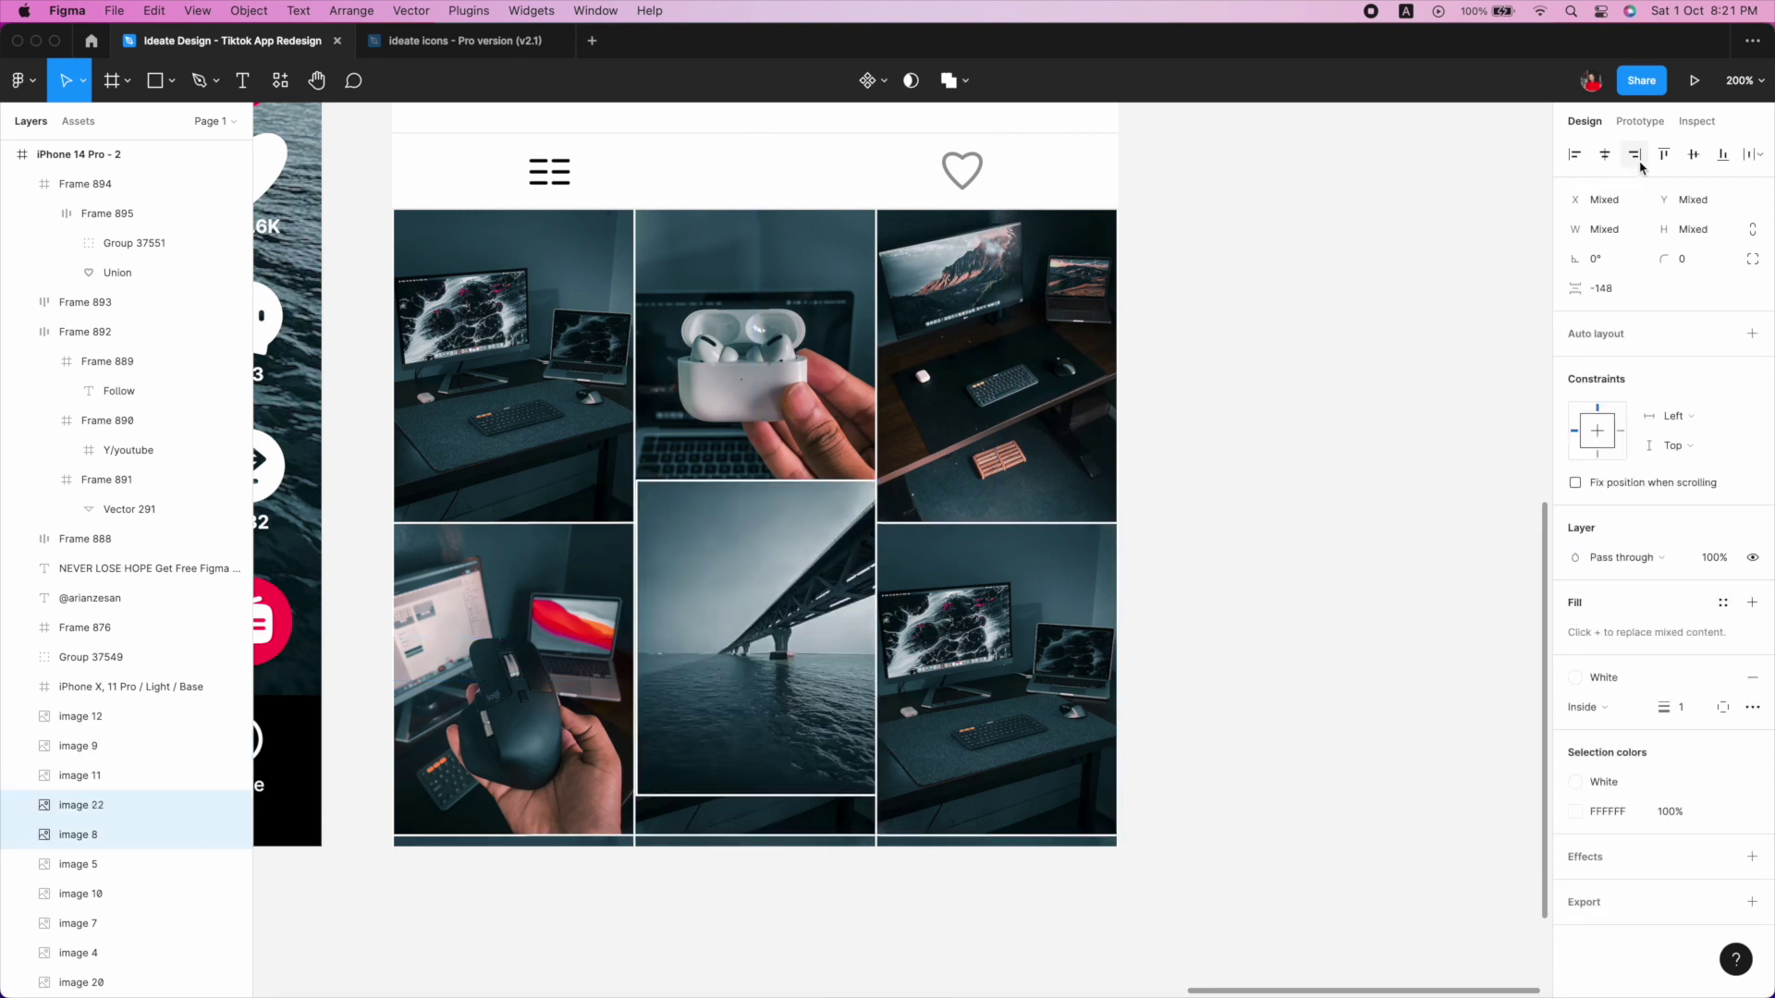
click(1724, 155)
click(740, 689)
drag(739, 688, 739, 920)
scroll(740, 920, left, 3)
scroll(739, 920, down, 2)
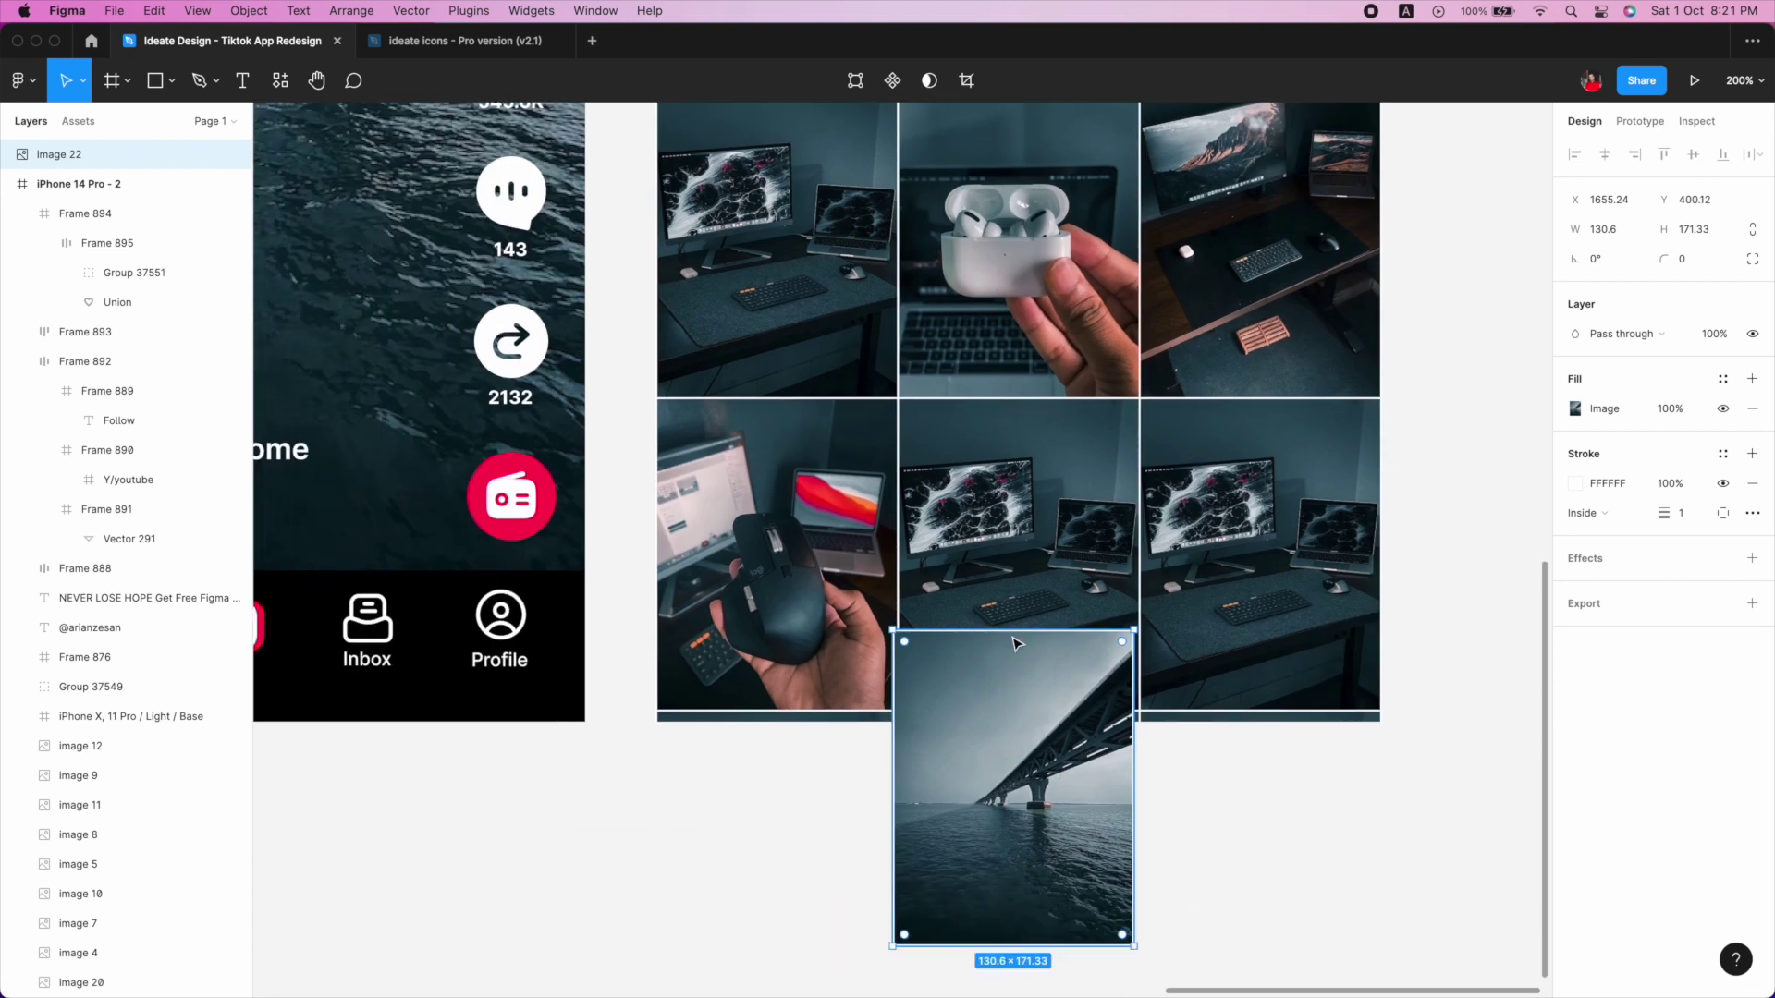
click(1022, 567)
key(super+z)
Resize the bridge photo to 131.67 × 171 and fit it into the bottom-middle cell
click(1624, 230)
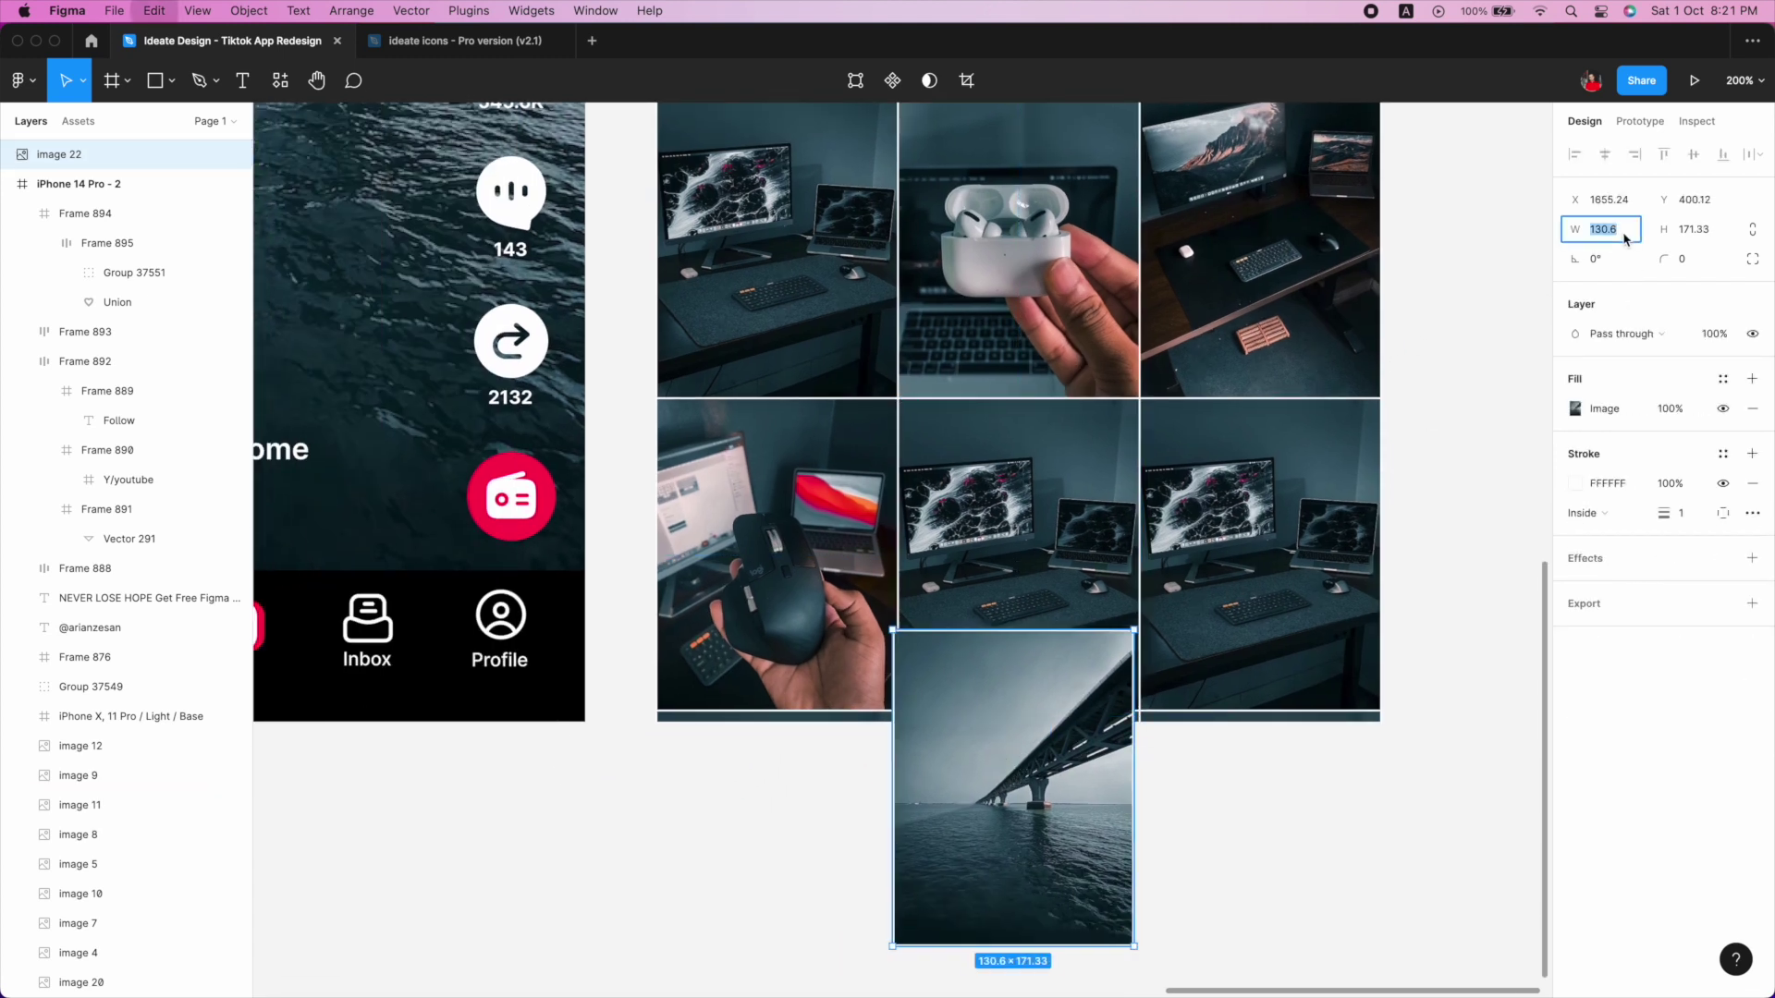
text(131.67)
key(Return)
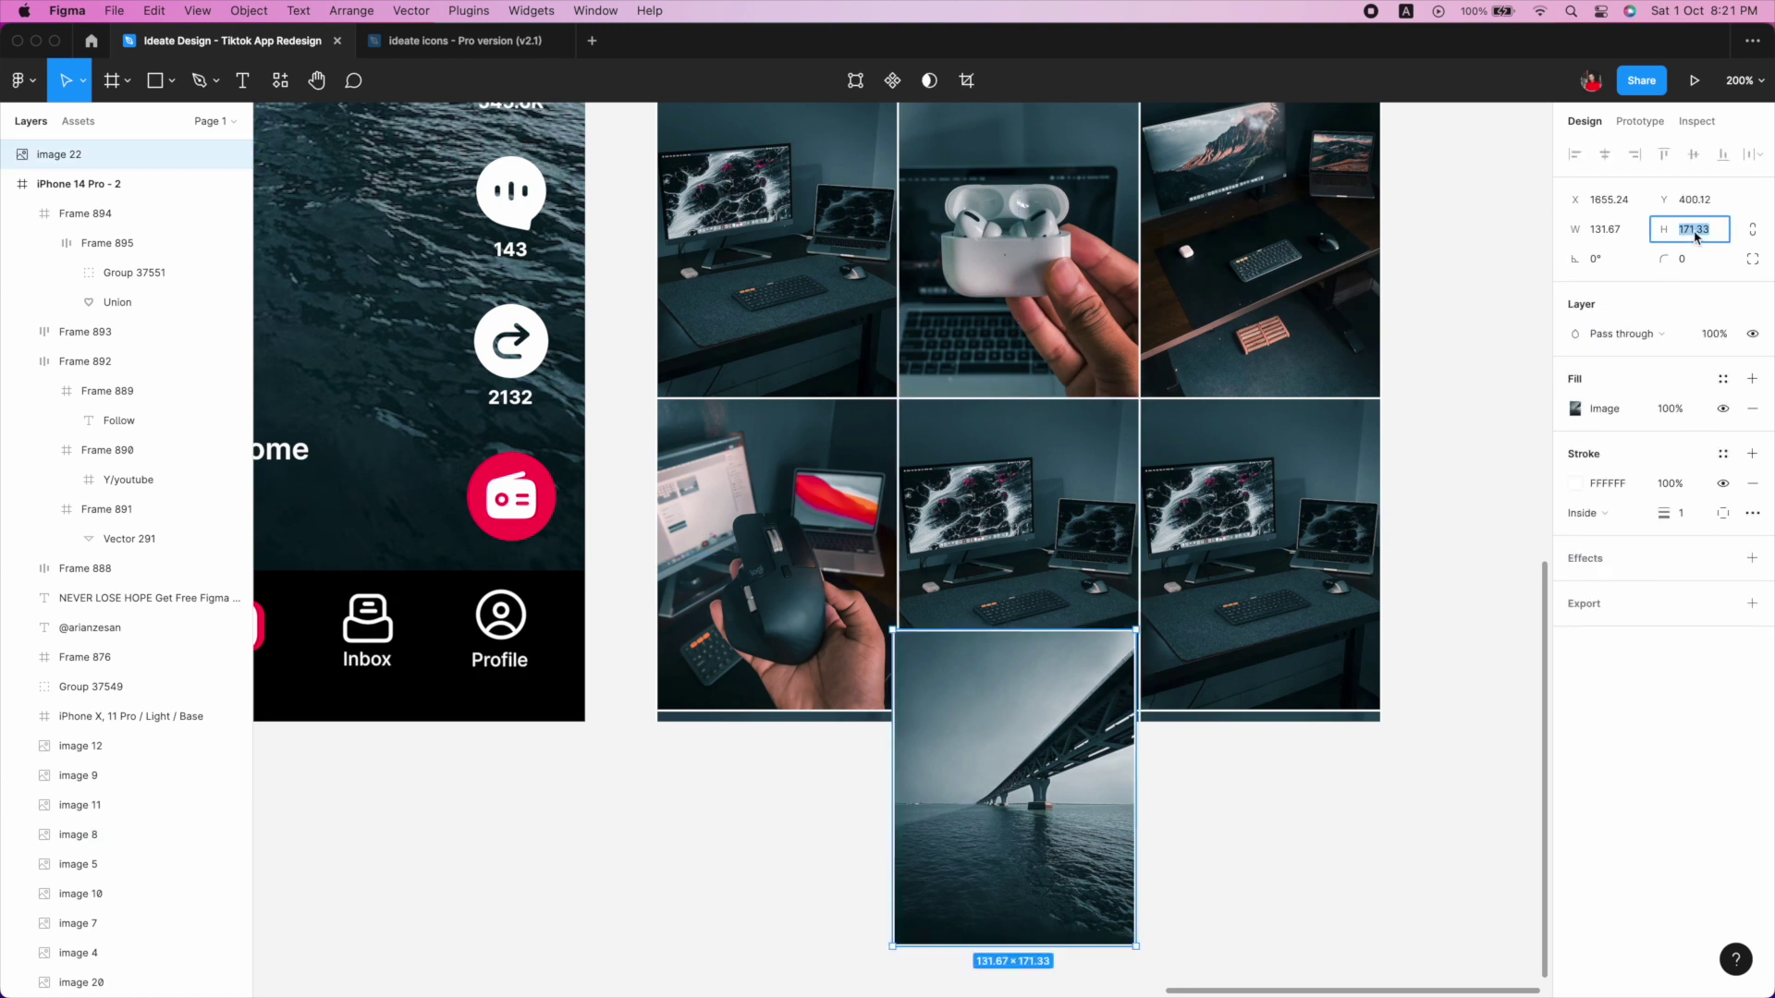
key(Return)
drag(998, 697, 998, 468)
shift+click(999, 468)
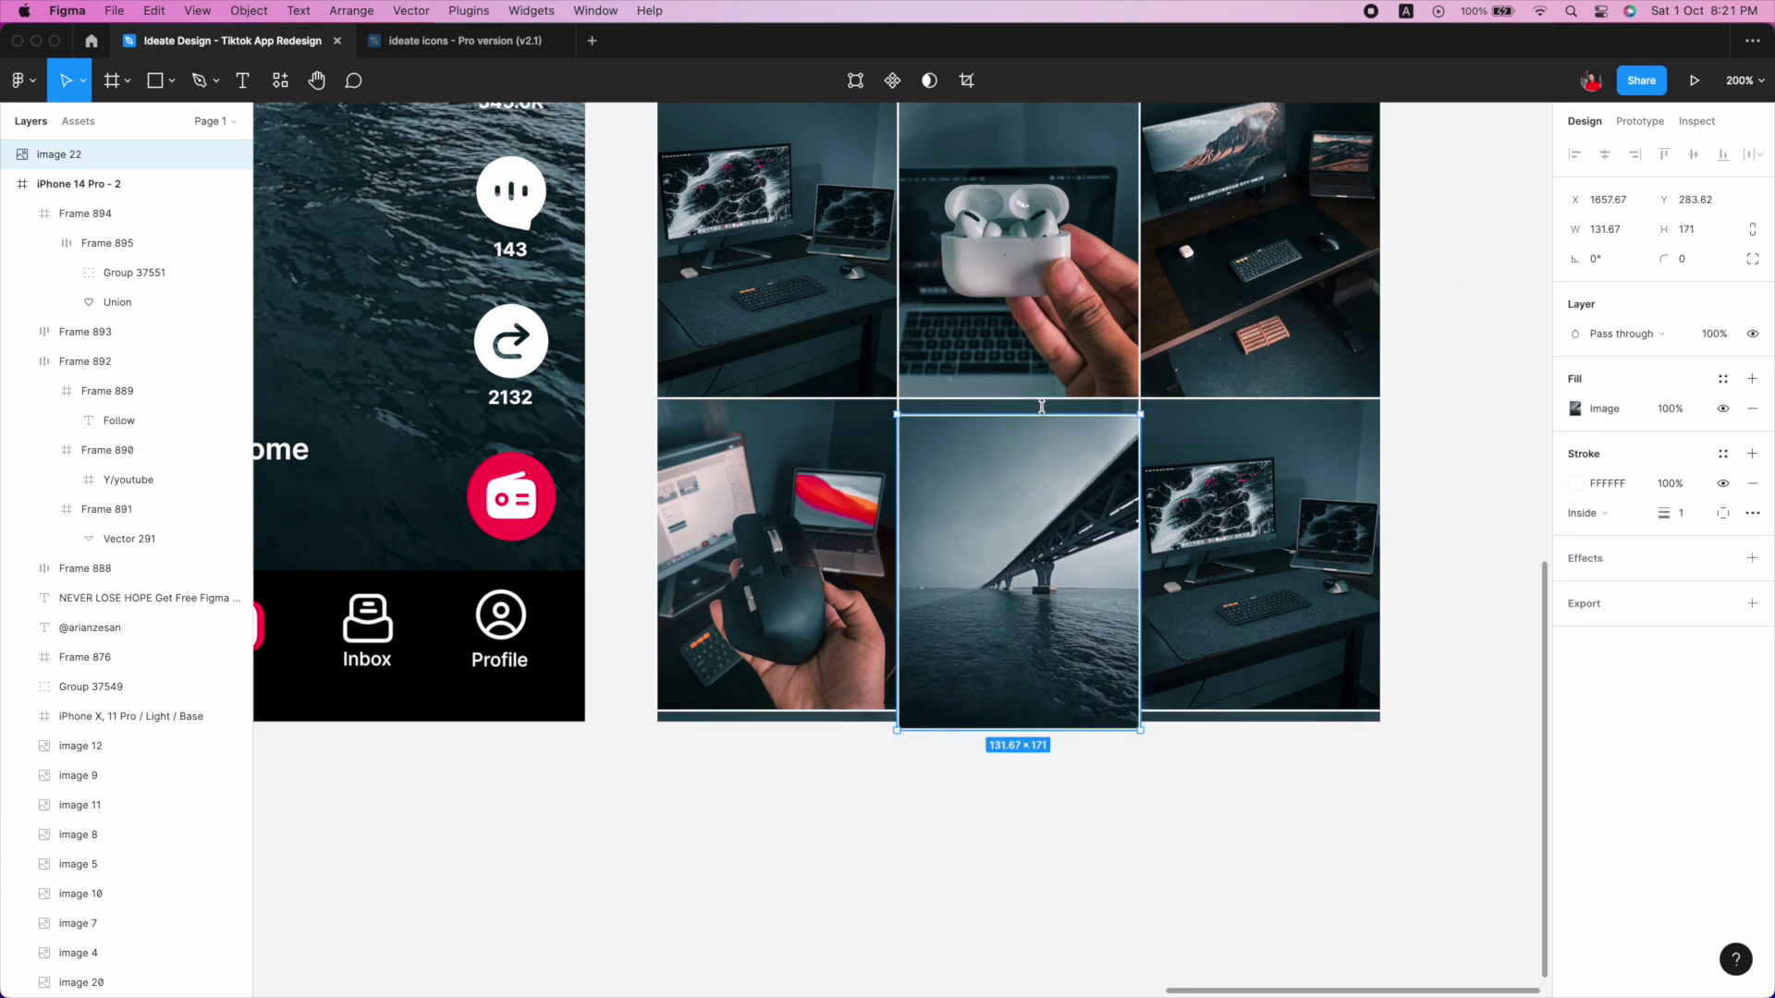
click(1021, 584)
key(Escape)
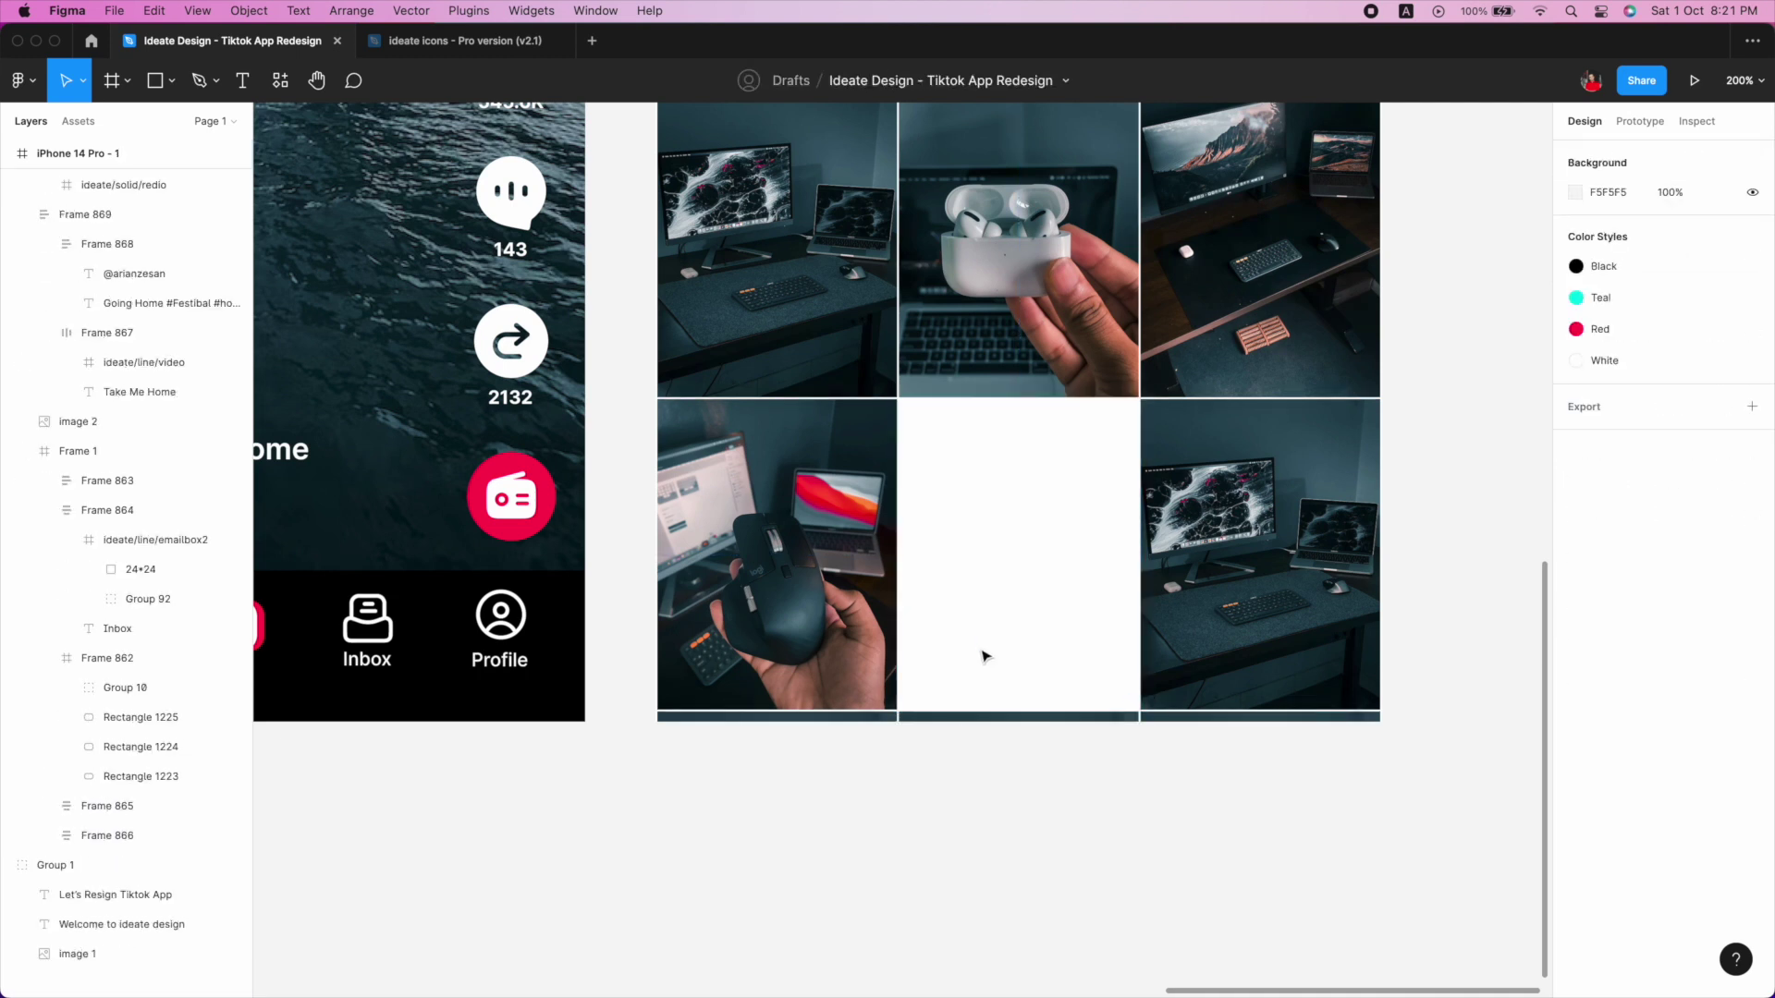
click(985, 655)
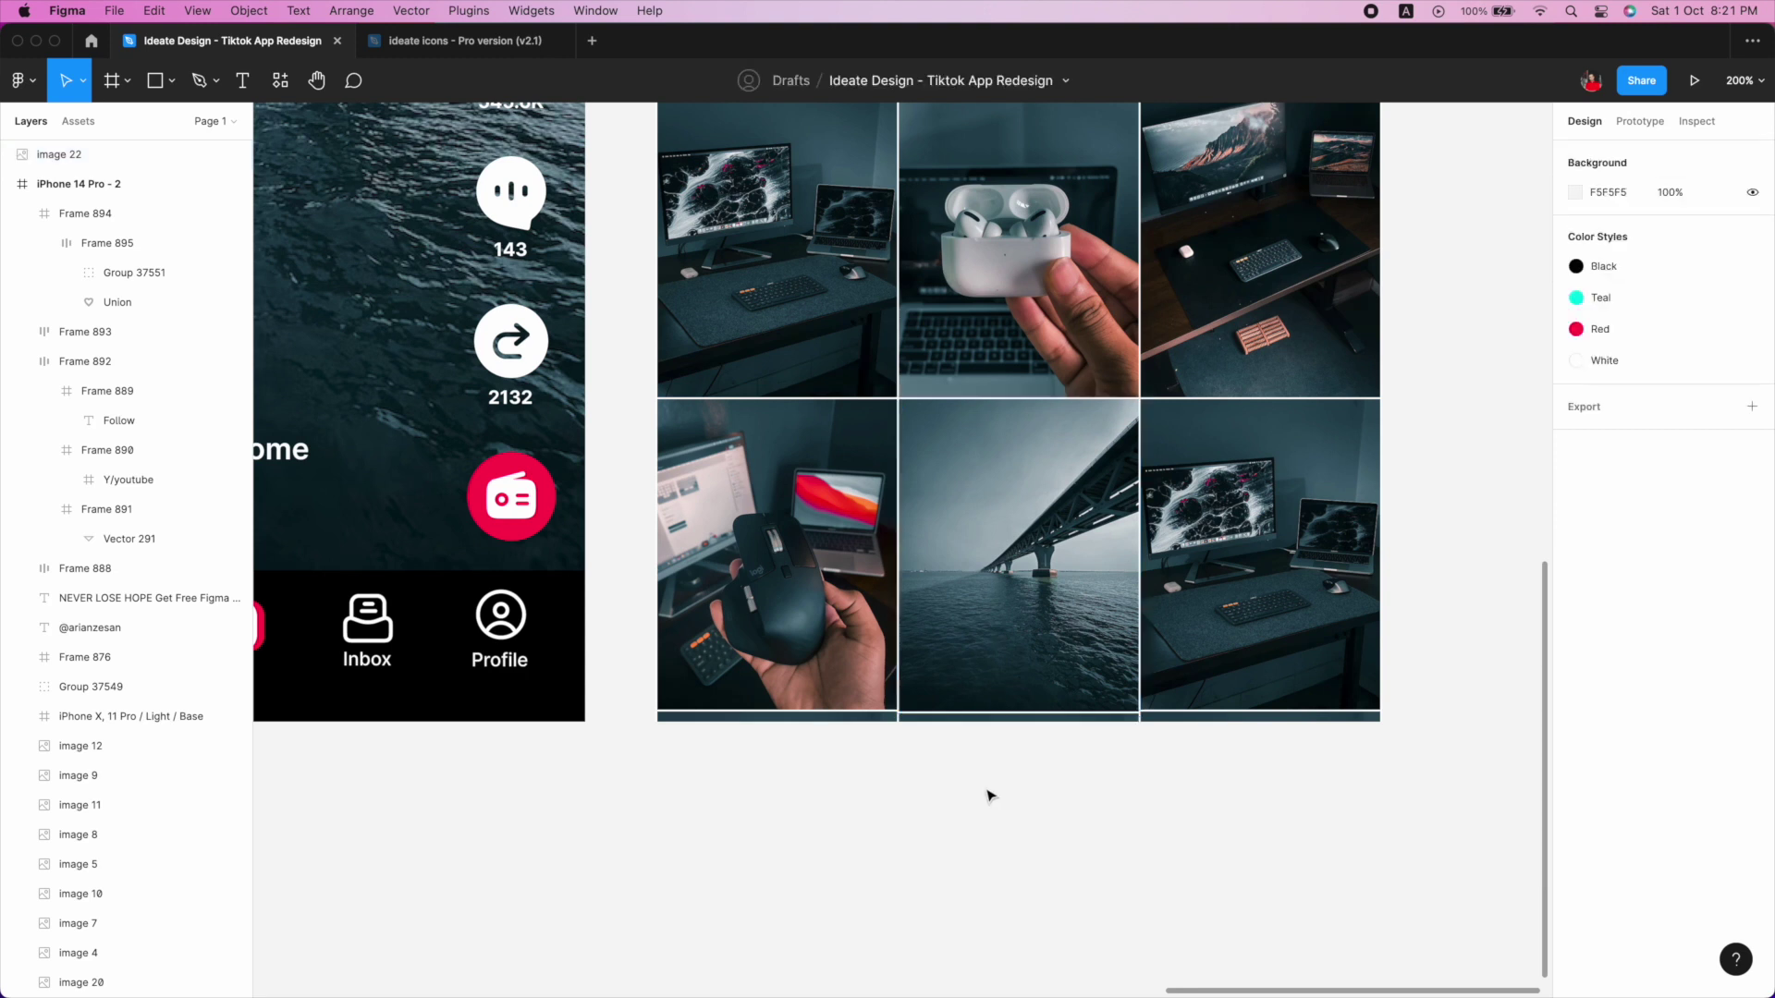
drag(59, 154, 82, 203)
key(super+z)
key(Escape)
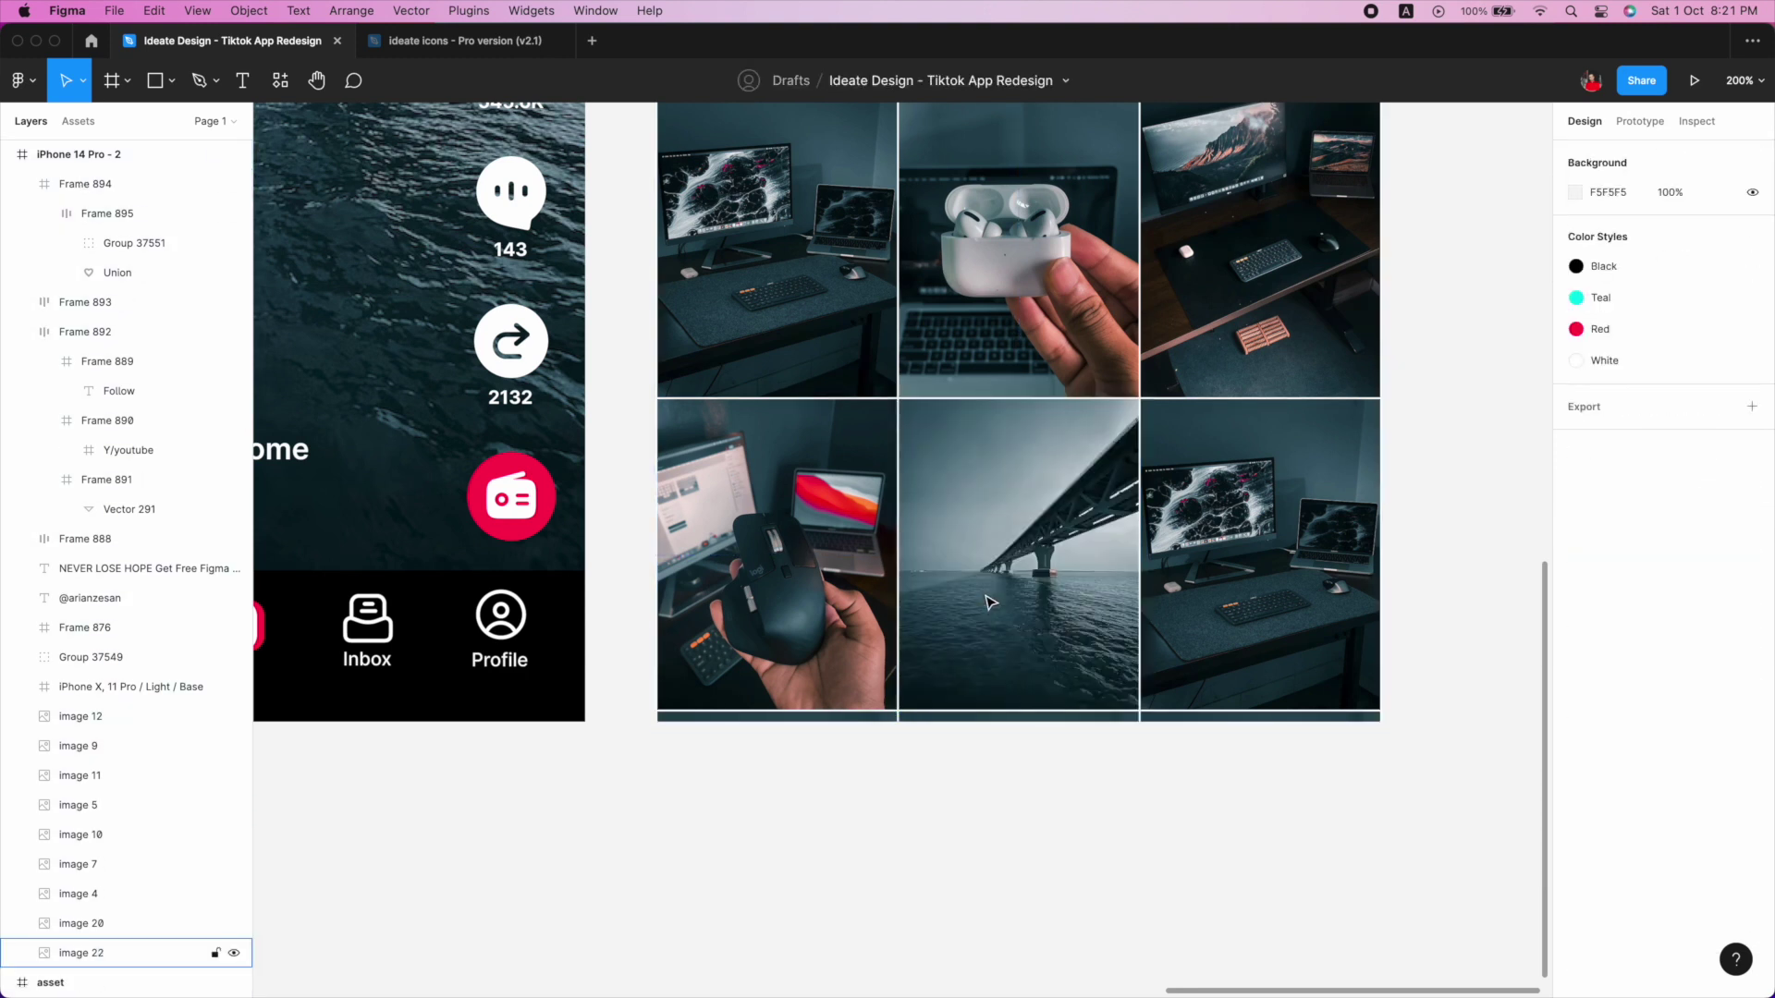
Replace the bottom-right grid photo with a laptop-on-desk shot and zoom out
click(1198, 611)
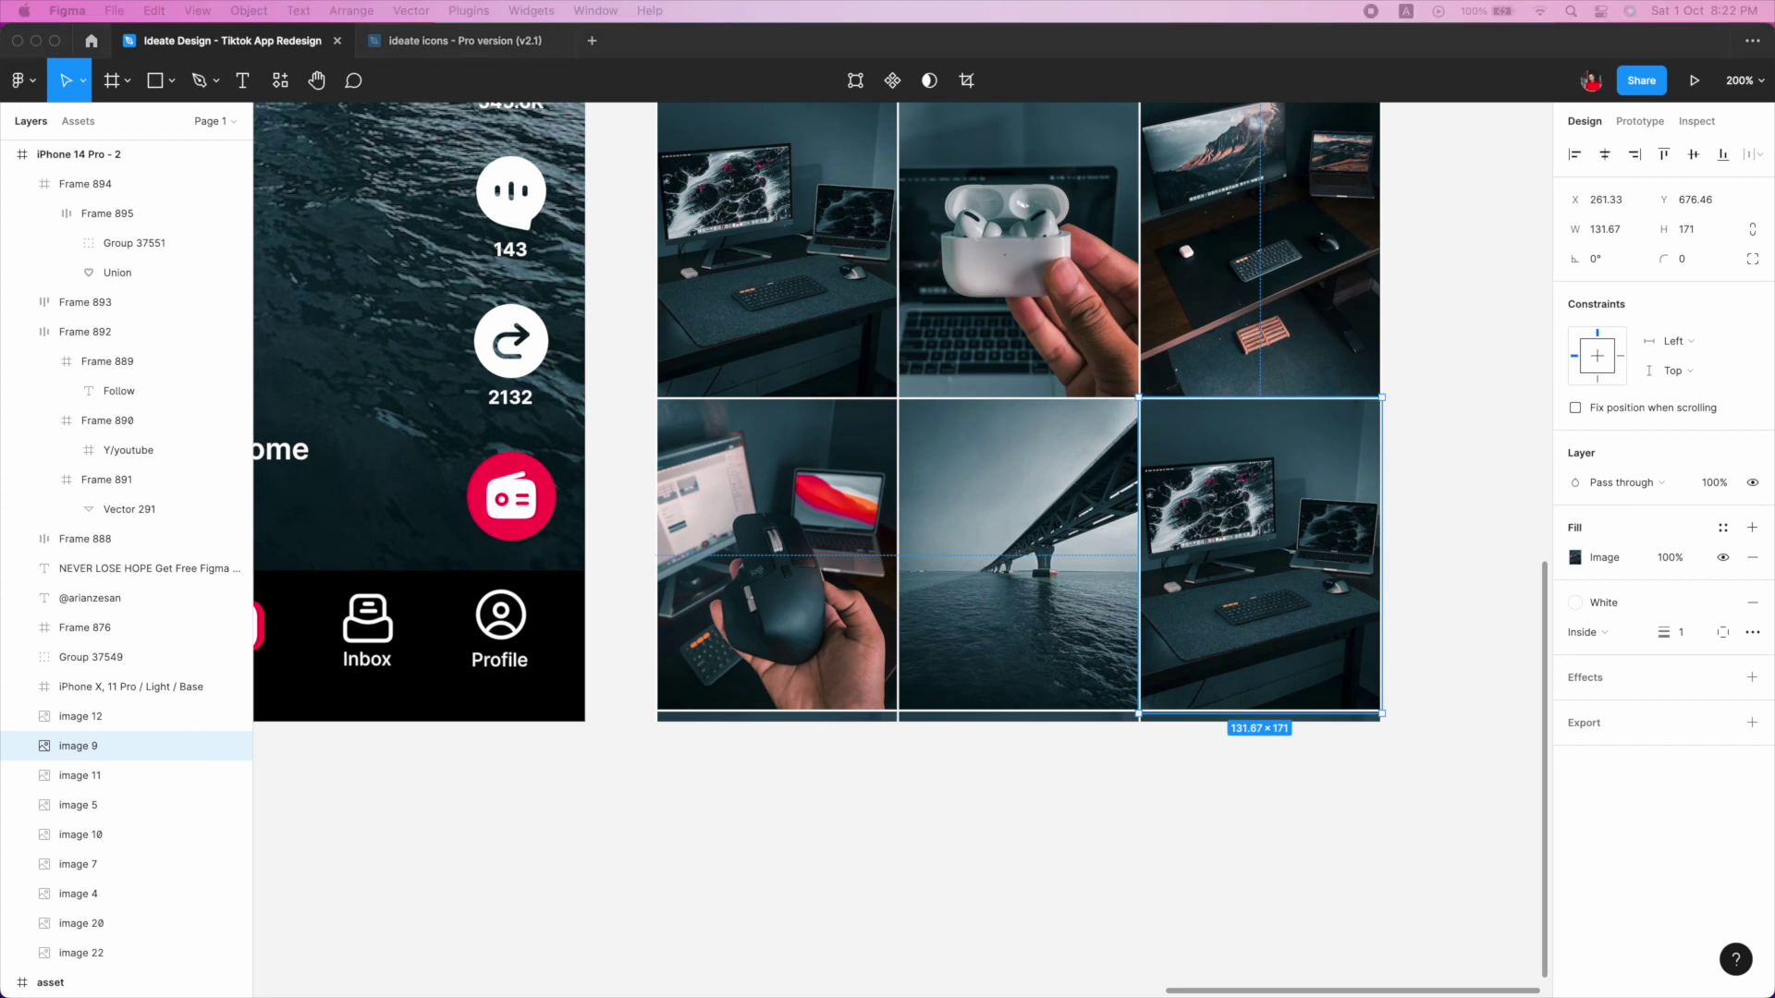
drag(1367, 804, 1491, 719)
key(Escape)
key(shift+0)
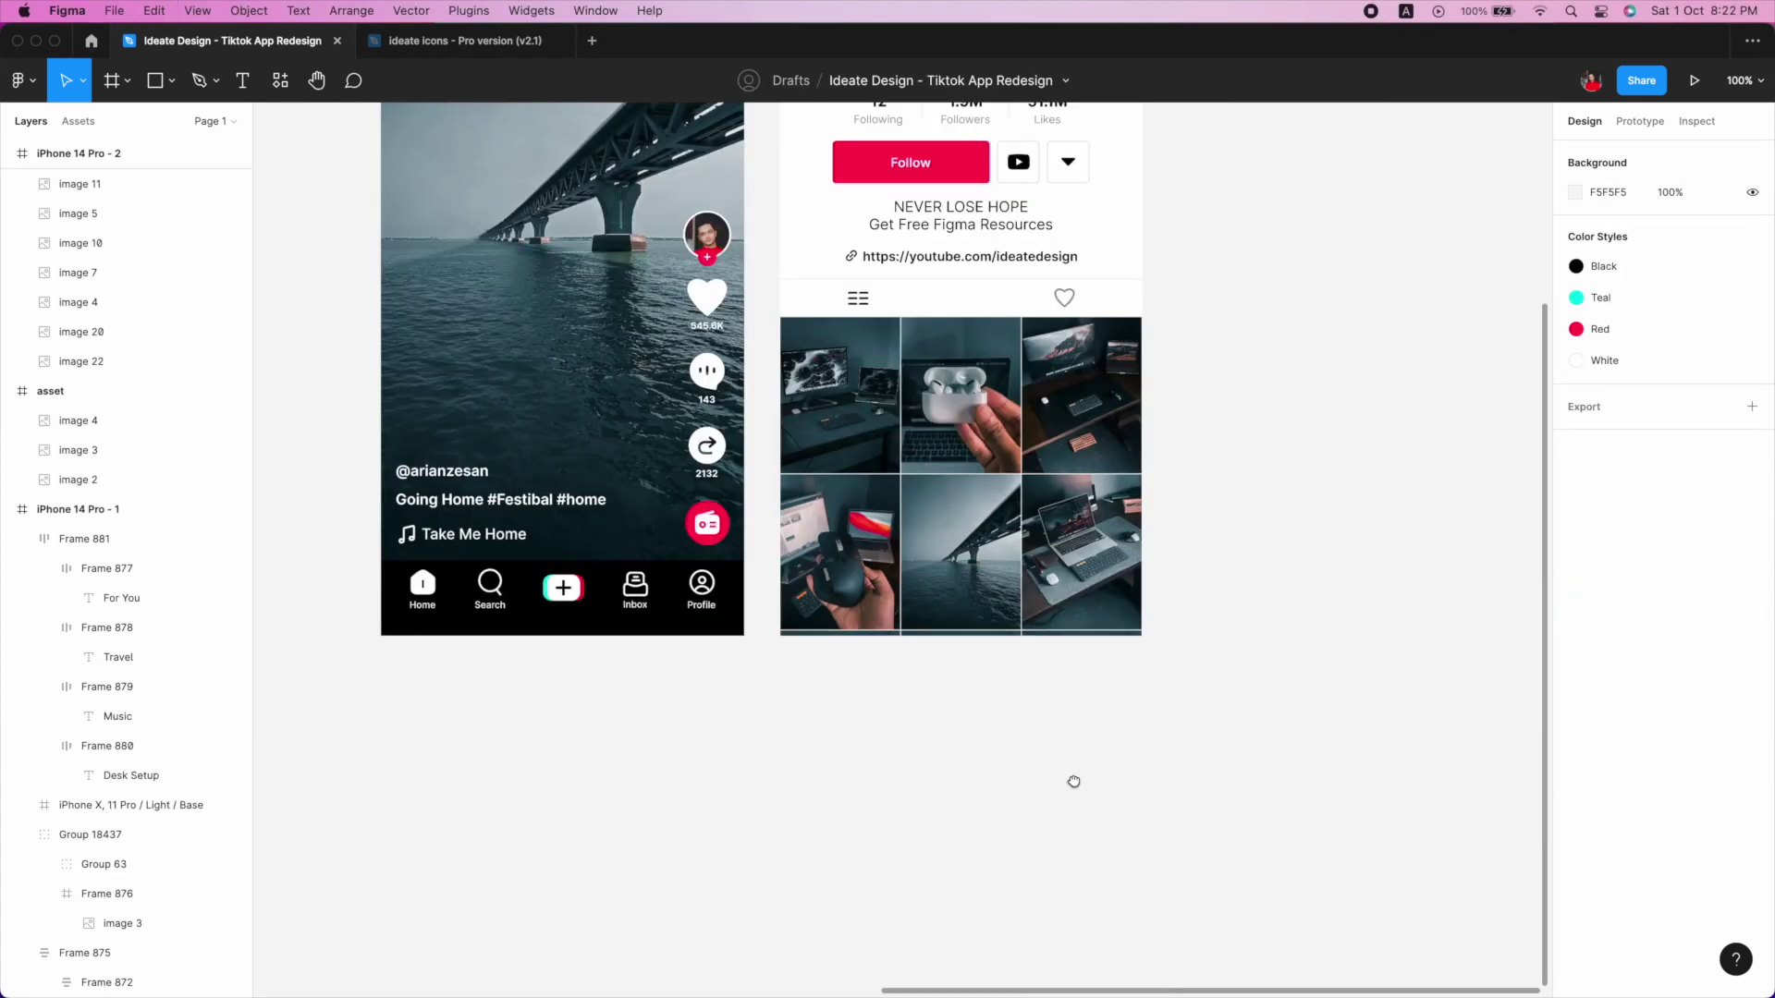
Draw a 64 px pen line under the grid icon in the profile tab bar
scroll(1063, 765, up, 3)
click(948, 573)
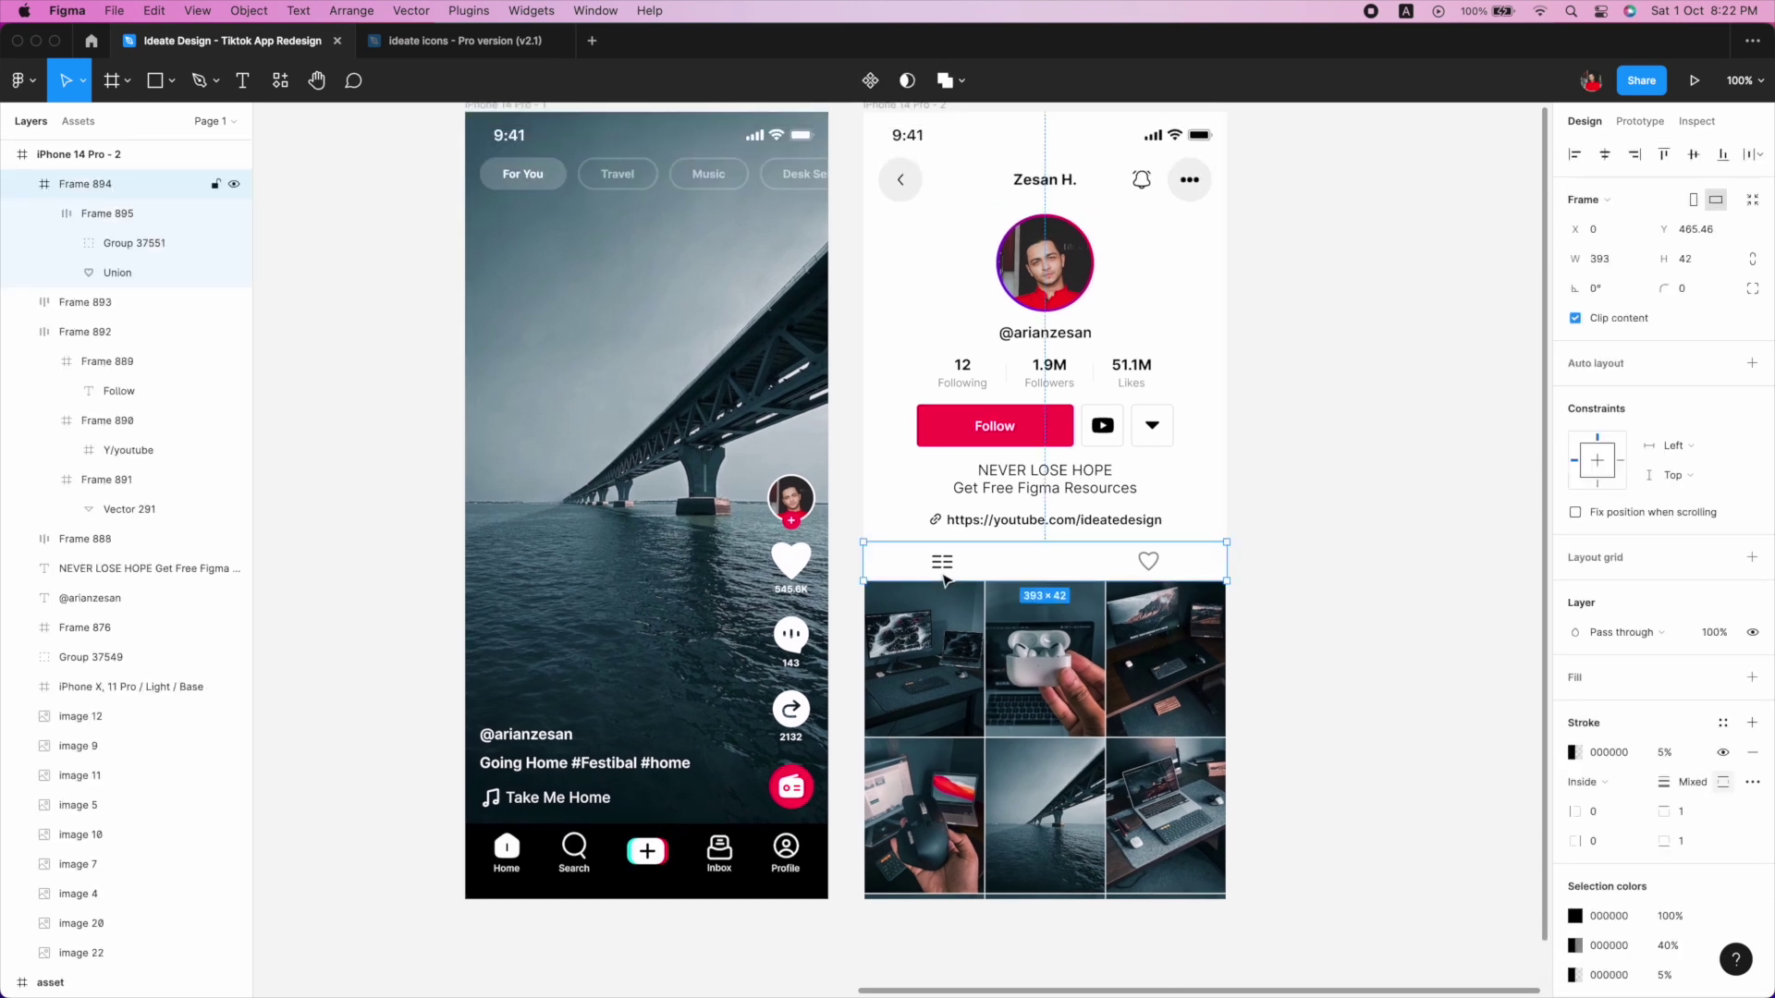
click(198, 80)
click(905, 576)
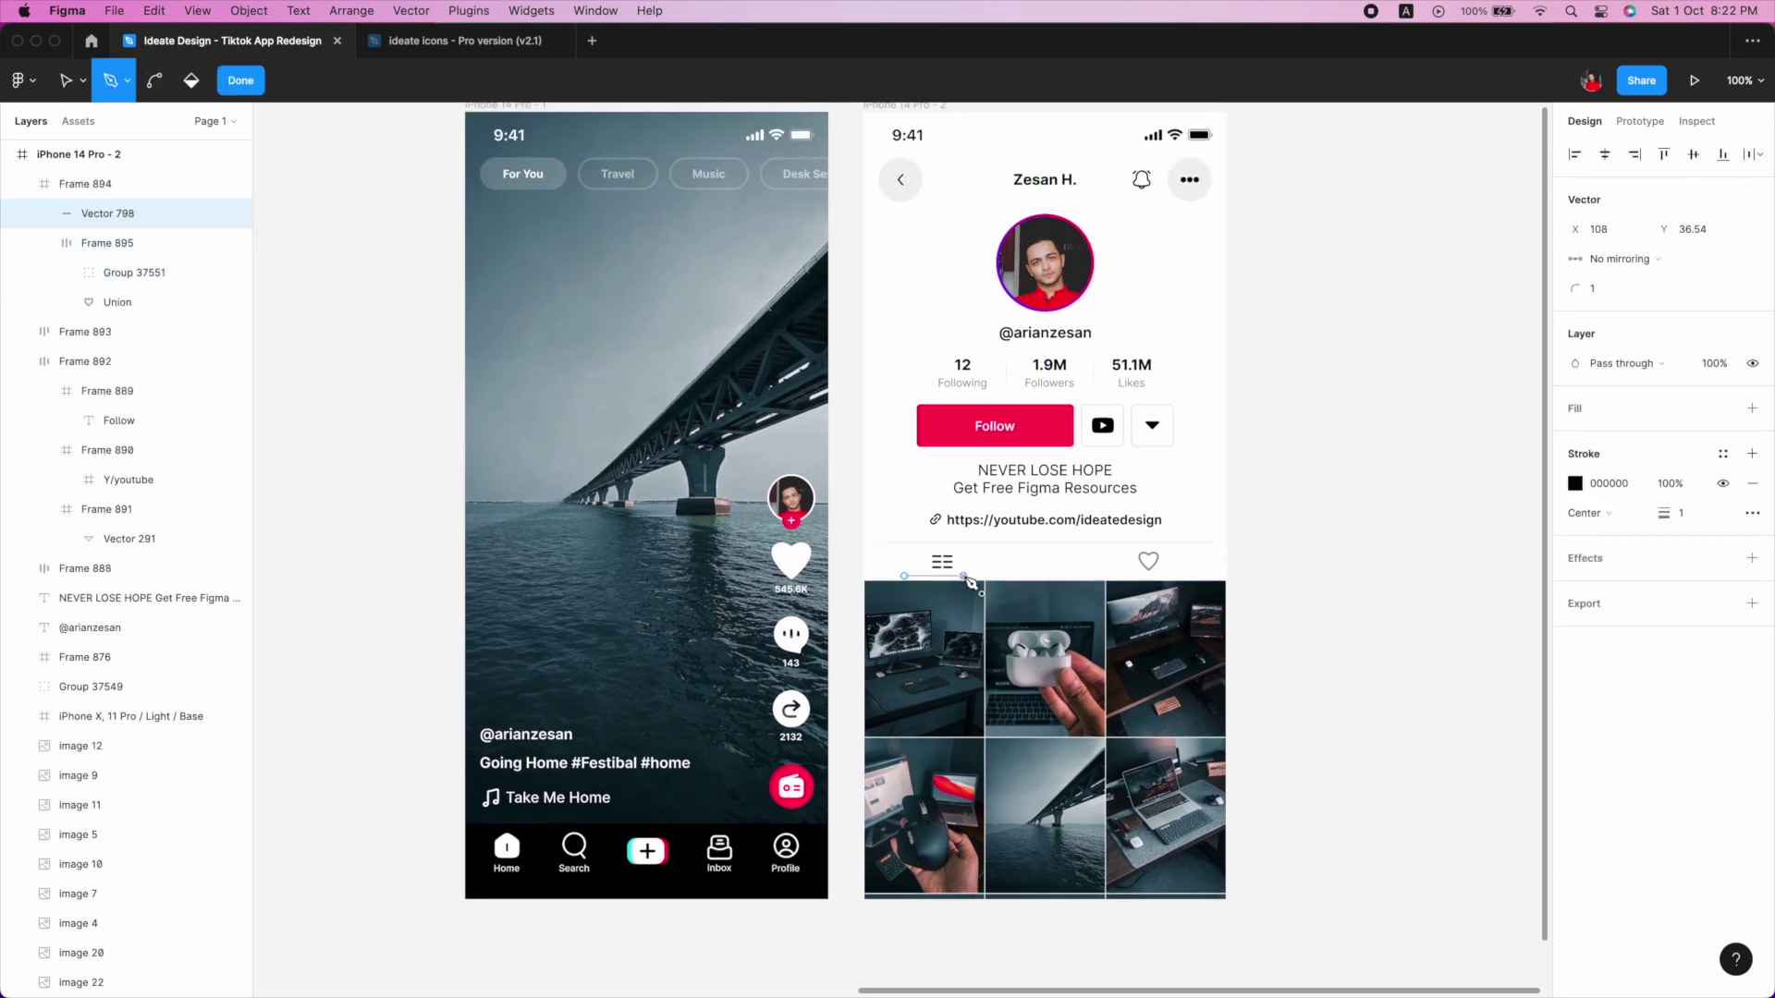
click(963, 576)
key(Escape)
Adjust the underline's stroke opacity, apply the Red style, and bottom-align it to the tab bar
click(1669, 575)
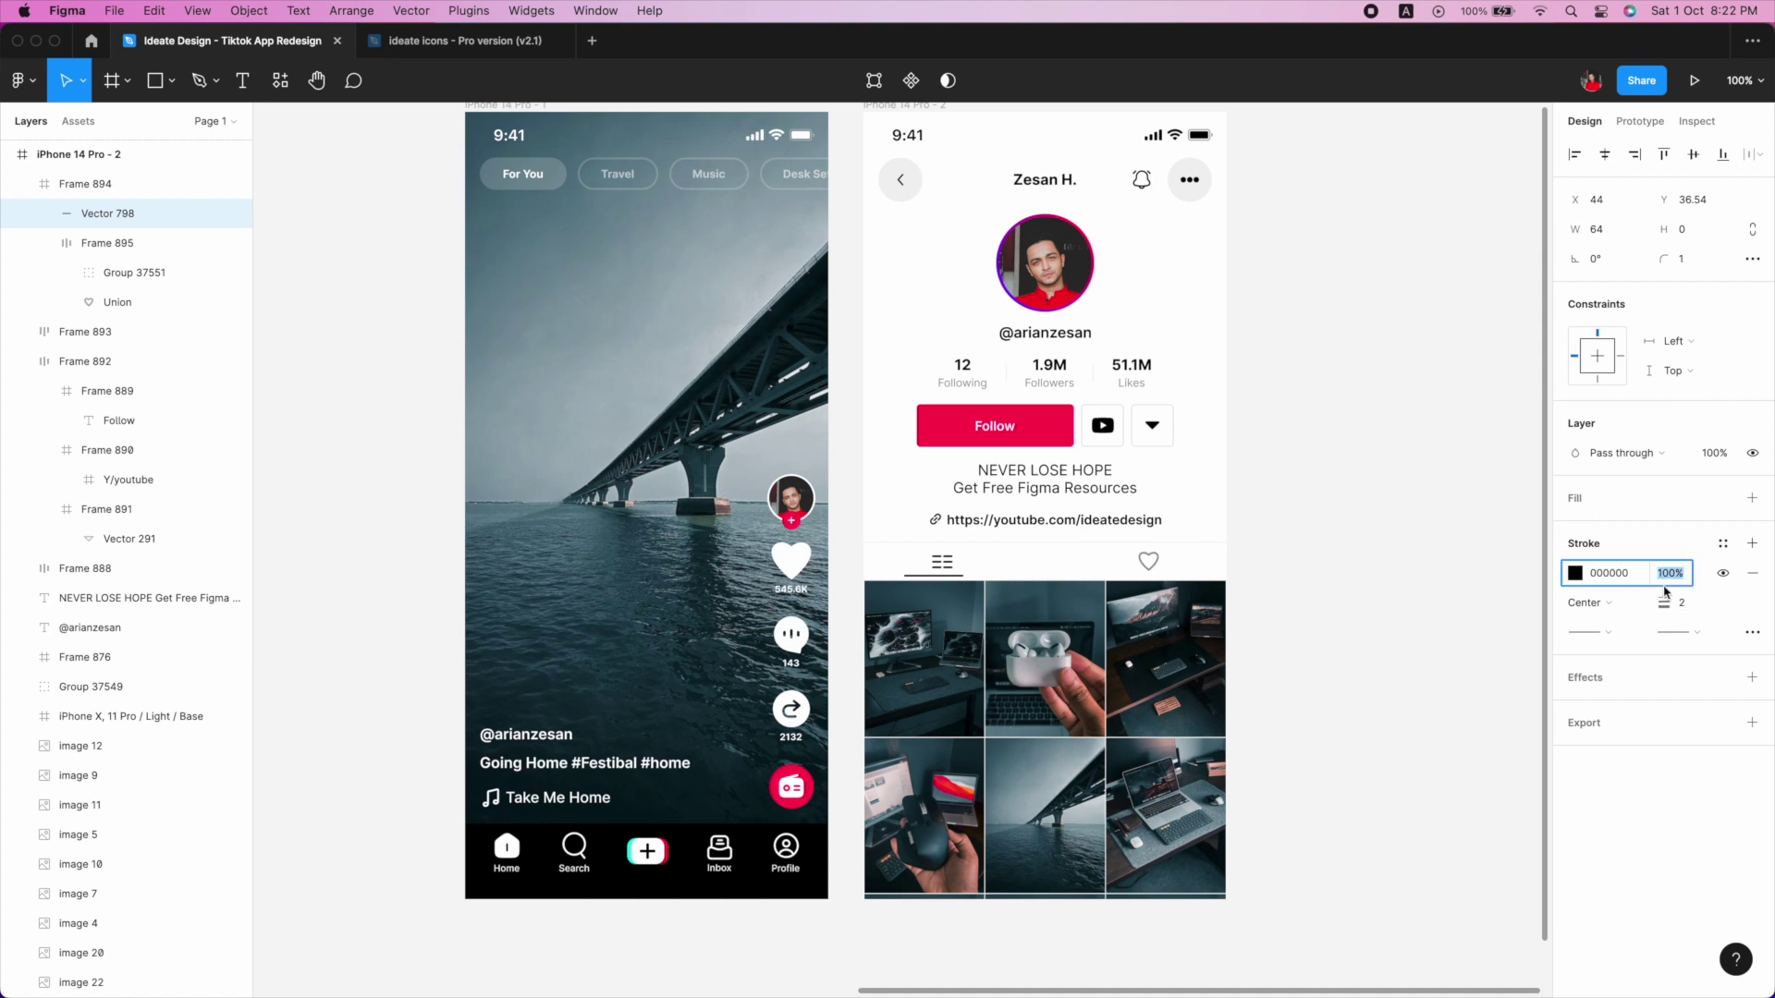
text(10)
key(Return)
click(1723, 544)
click(1625, 717)
click(1723, 154)
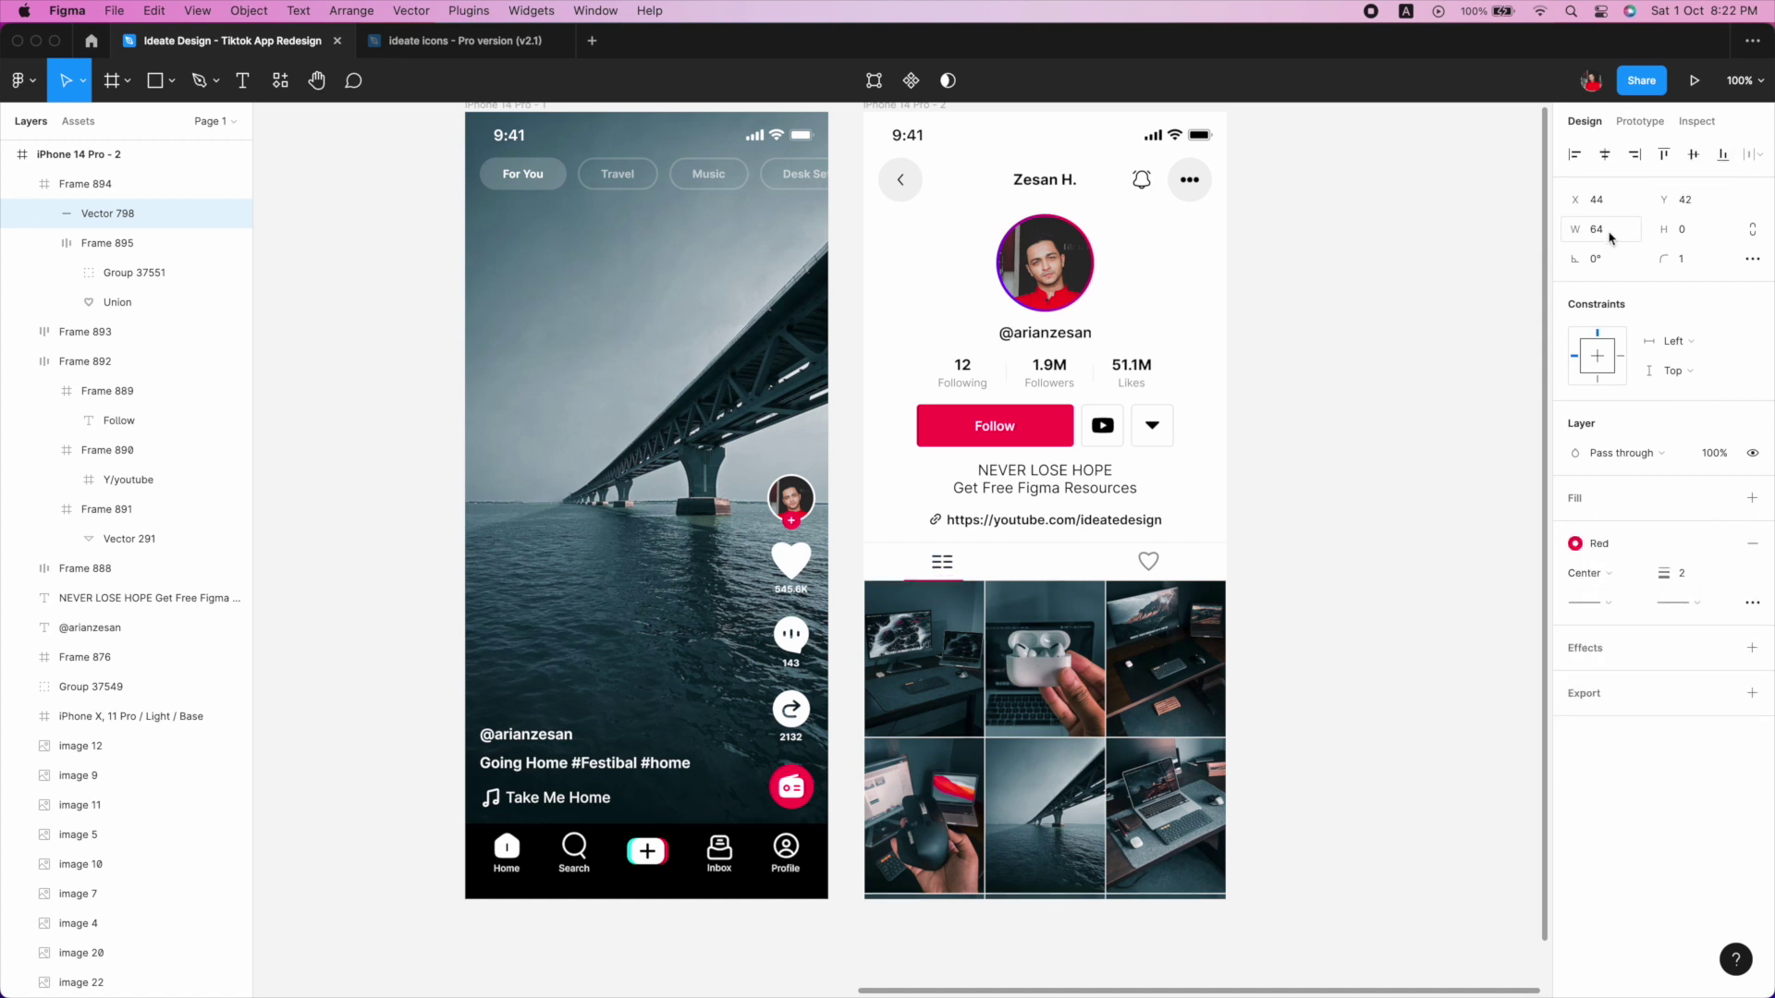
Zoom in and check the red underline's placement against the grid icon
shift+click(940, 575)
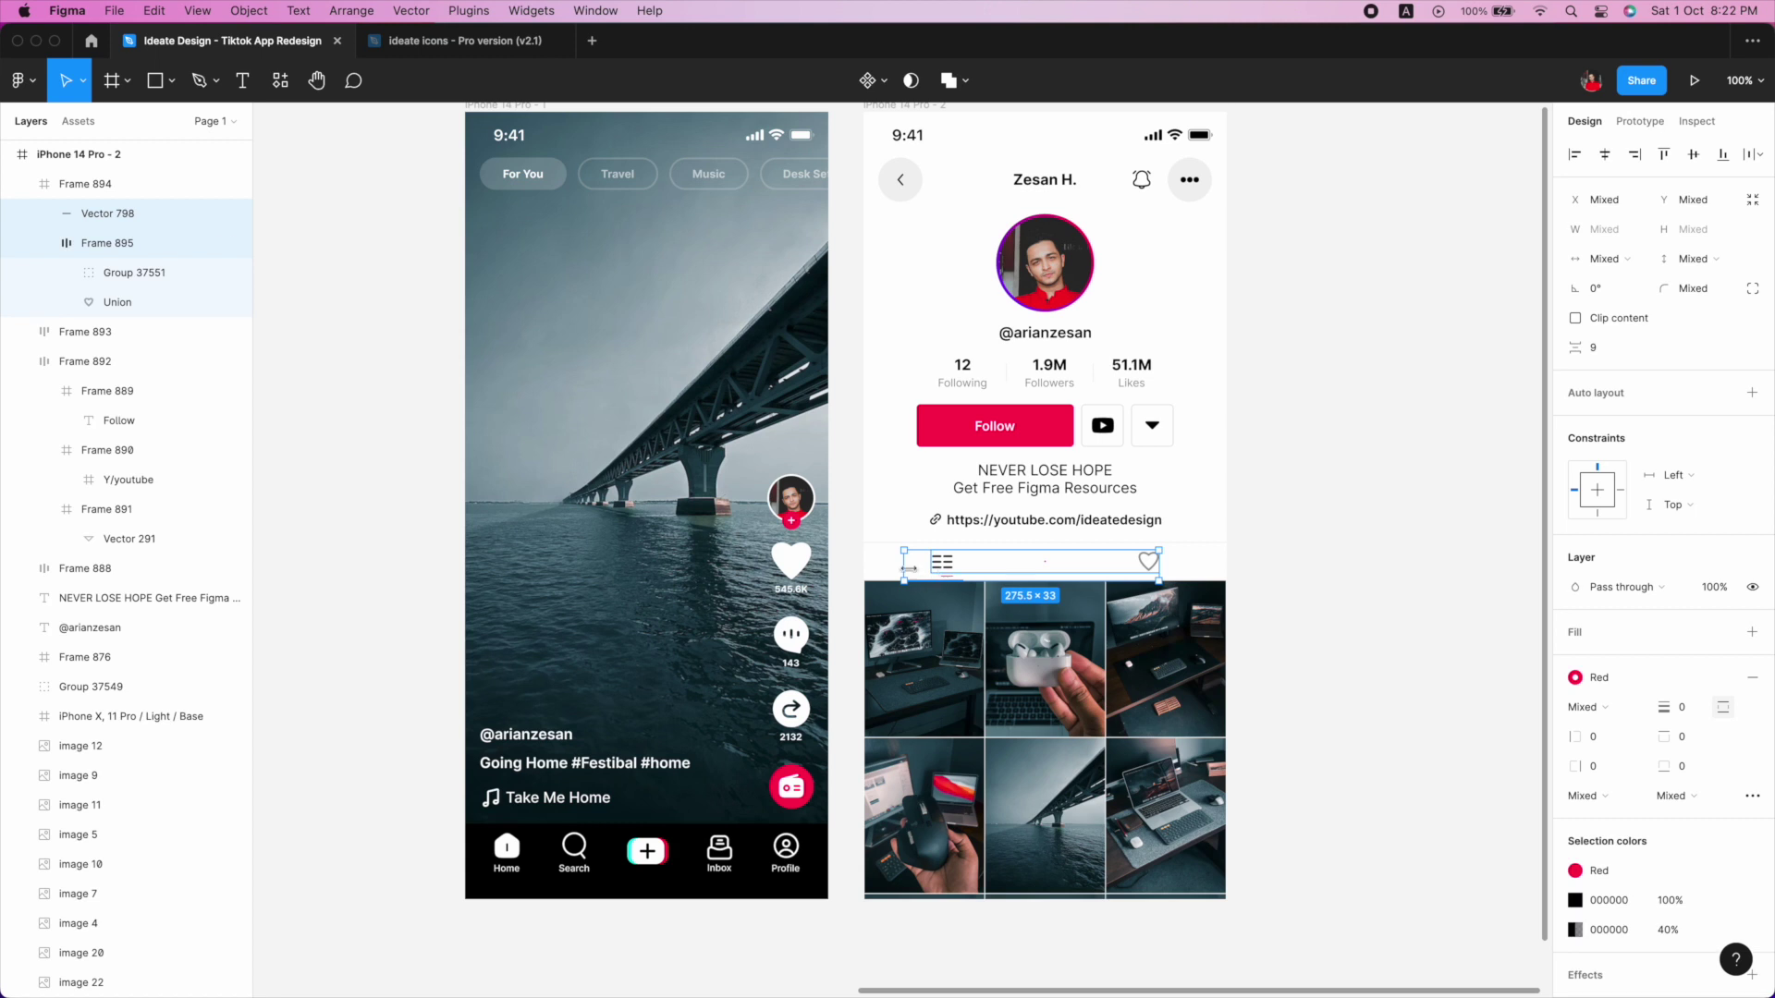
click(1345, 597)
key(shift+equal)
key(shift+equal)
click(1064, 596)
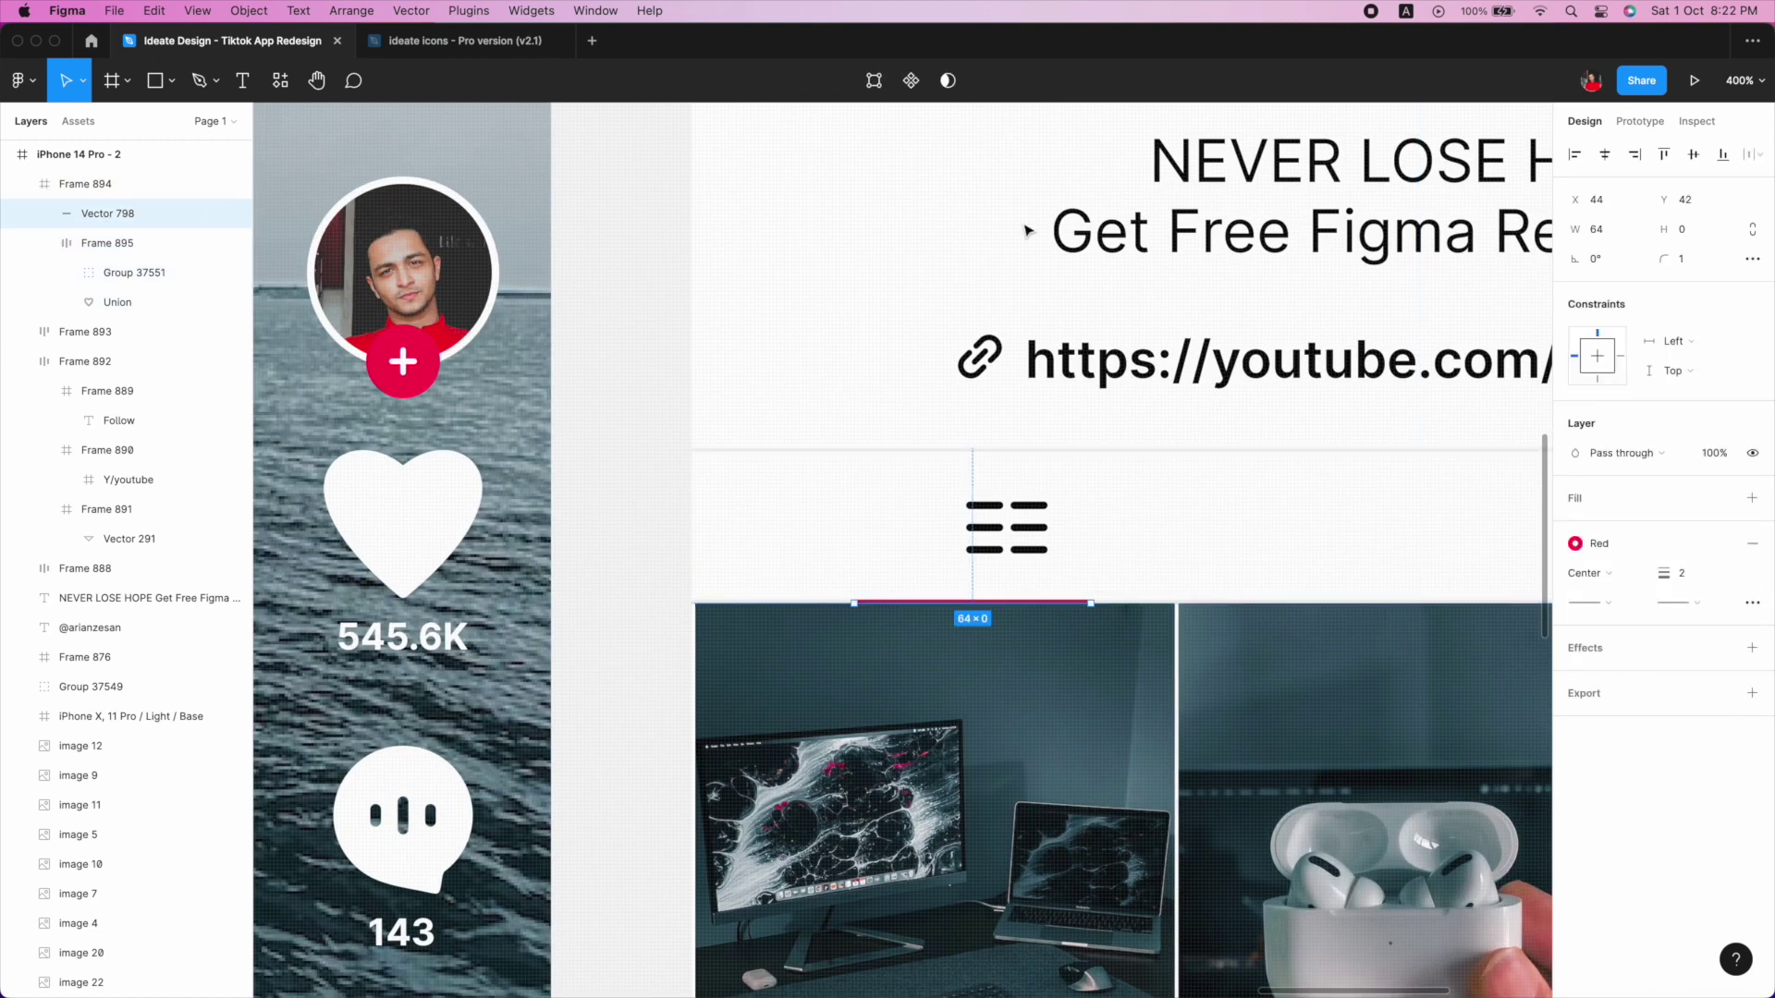
click(1018, 599)
click(1021, 556)
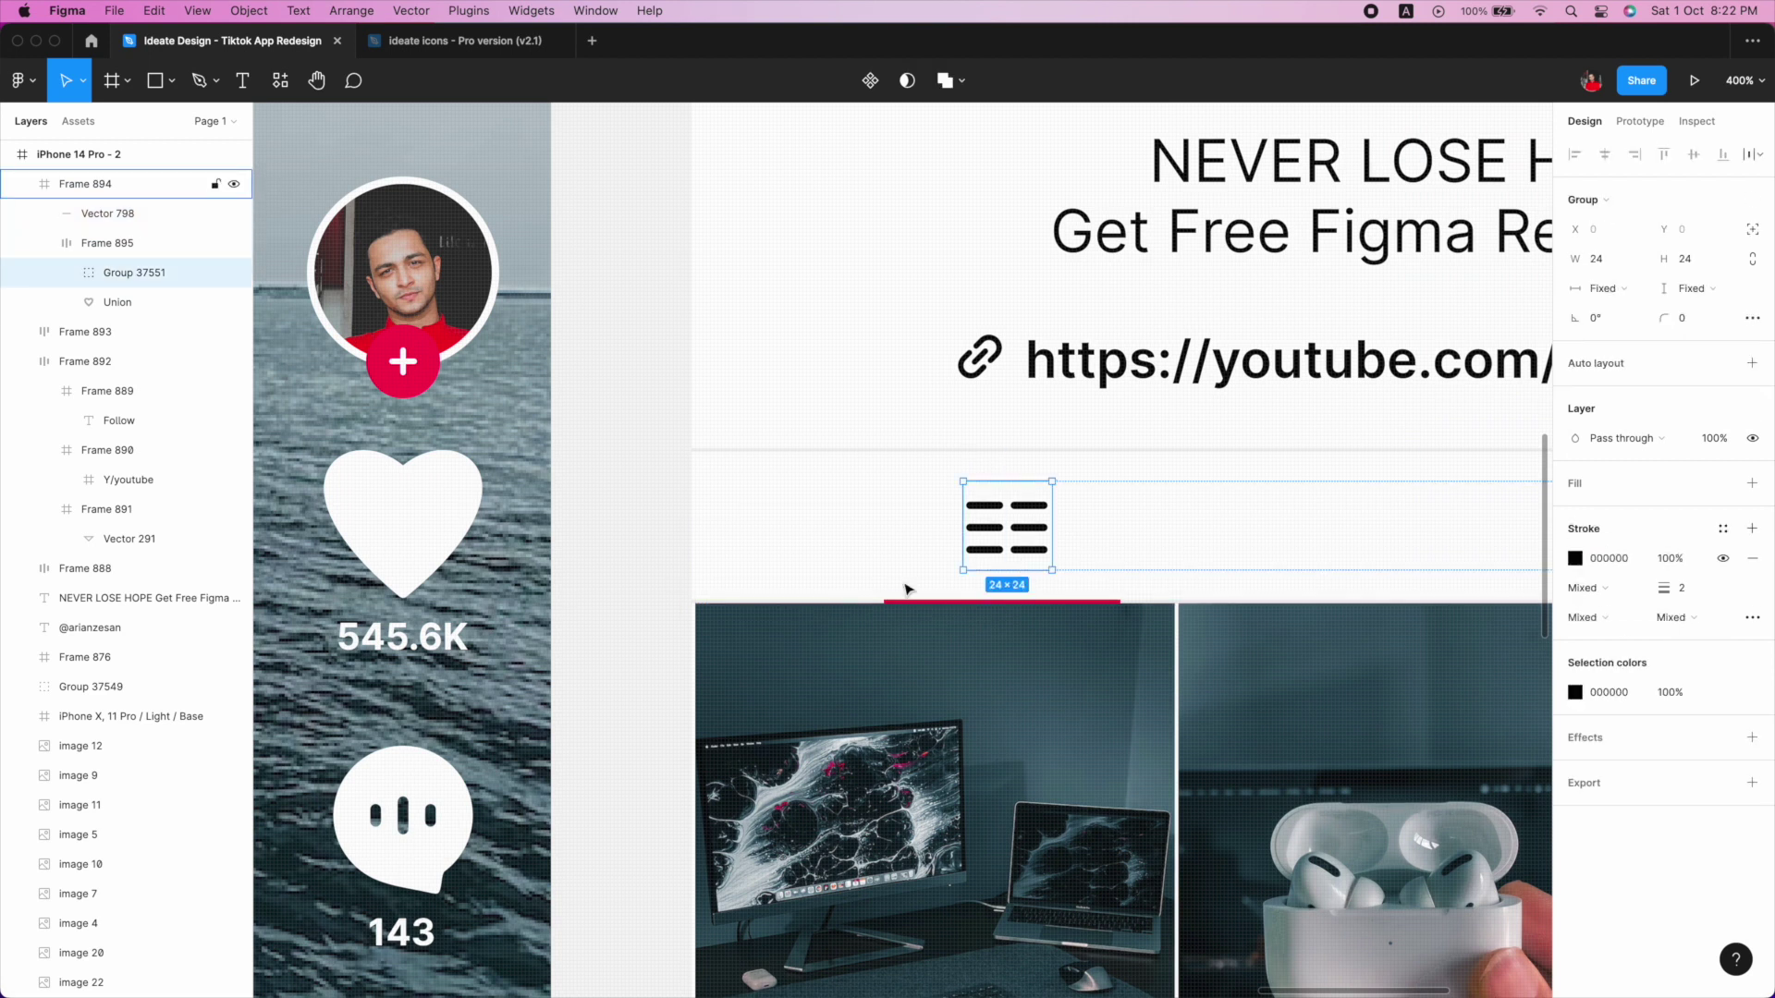
shift+click(102, 214)
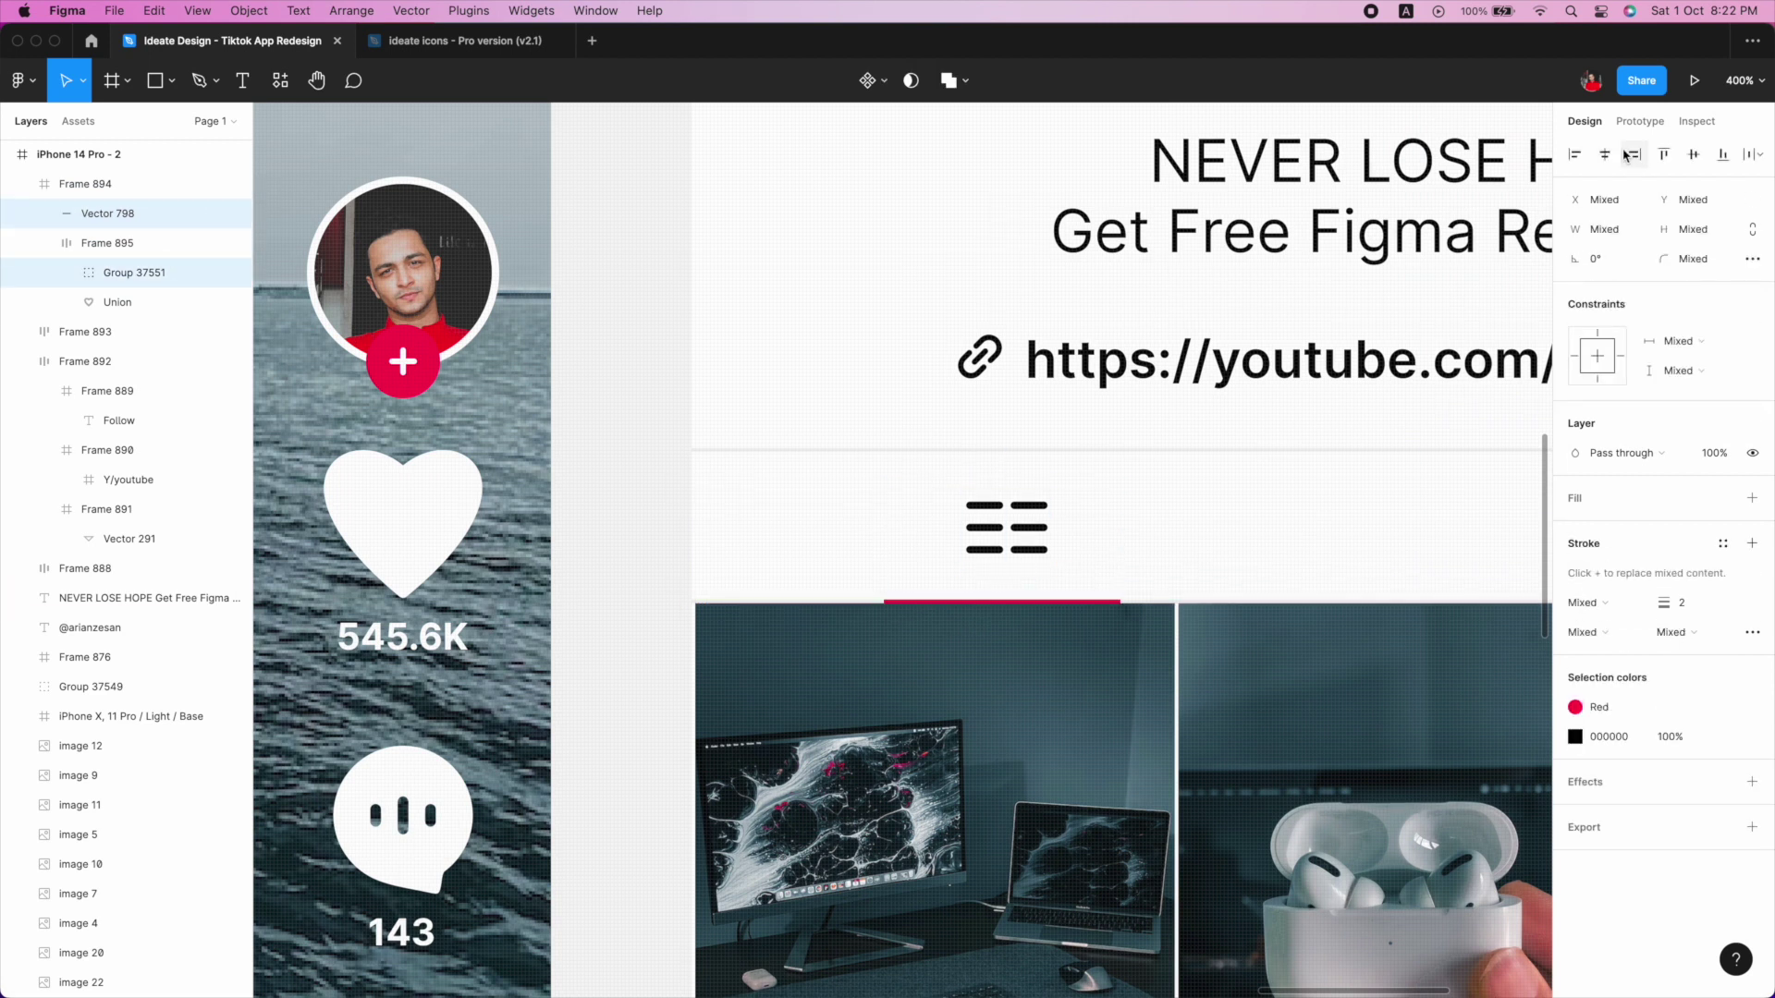
click(618, 425)
scroll(620, 426, down, 2)
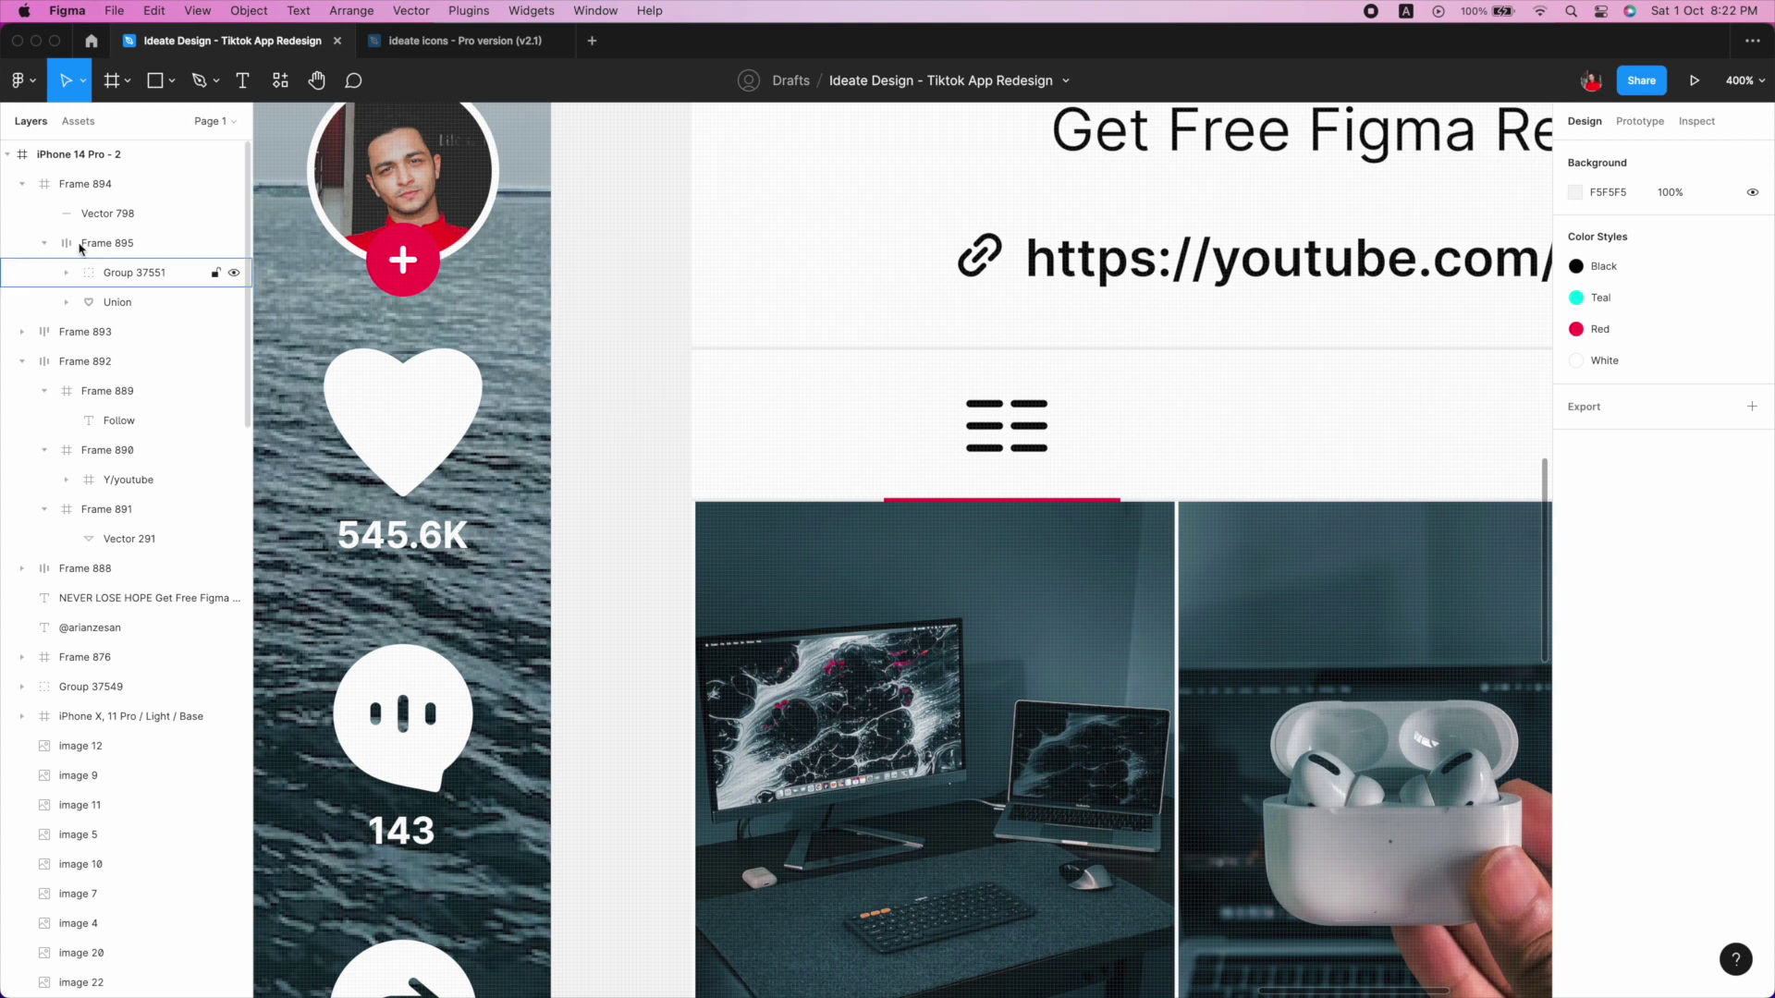
Switch the underline's stroke to the Black colour style
click(101, 214)
click(1600, 543)
click(1629, 649)
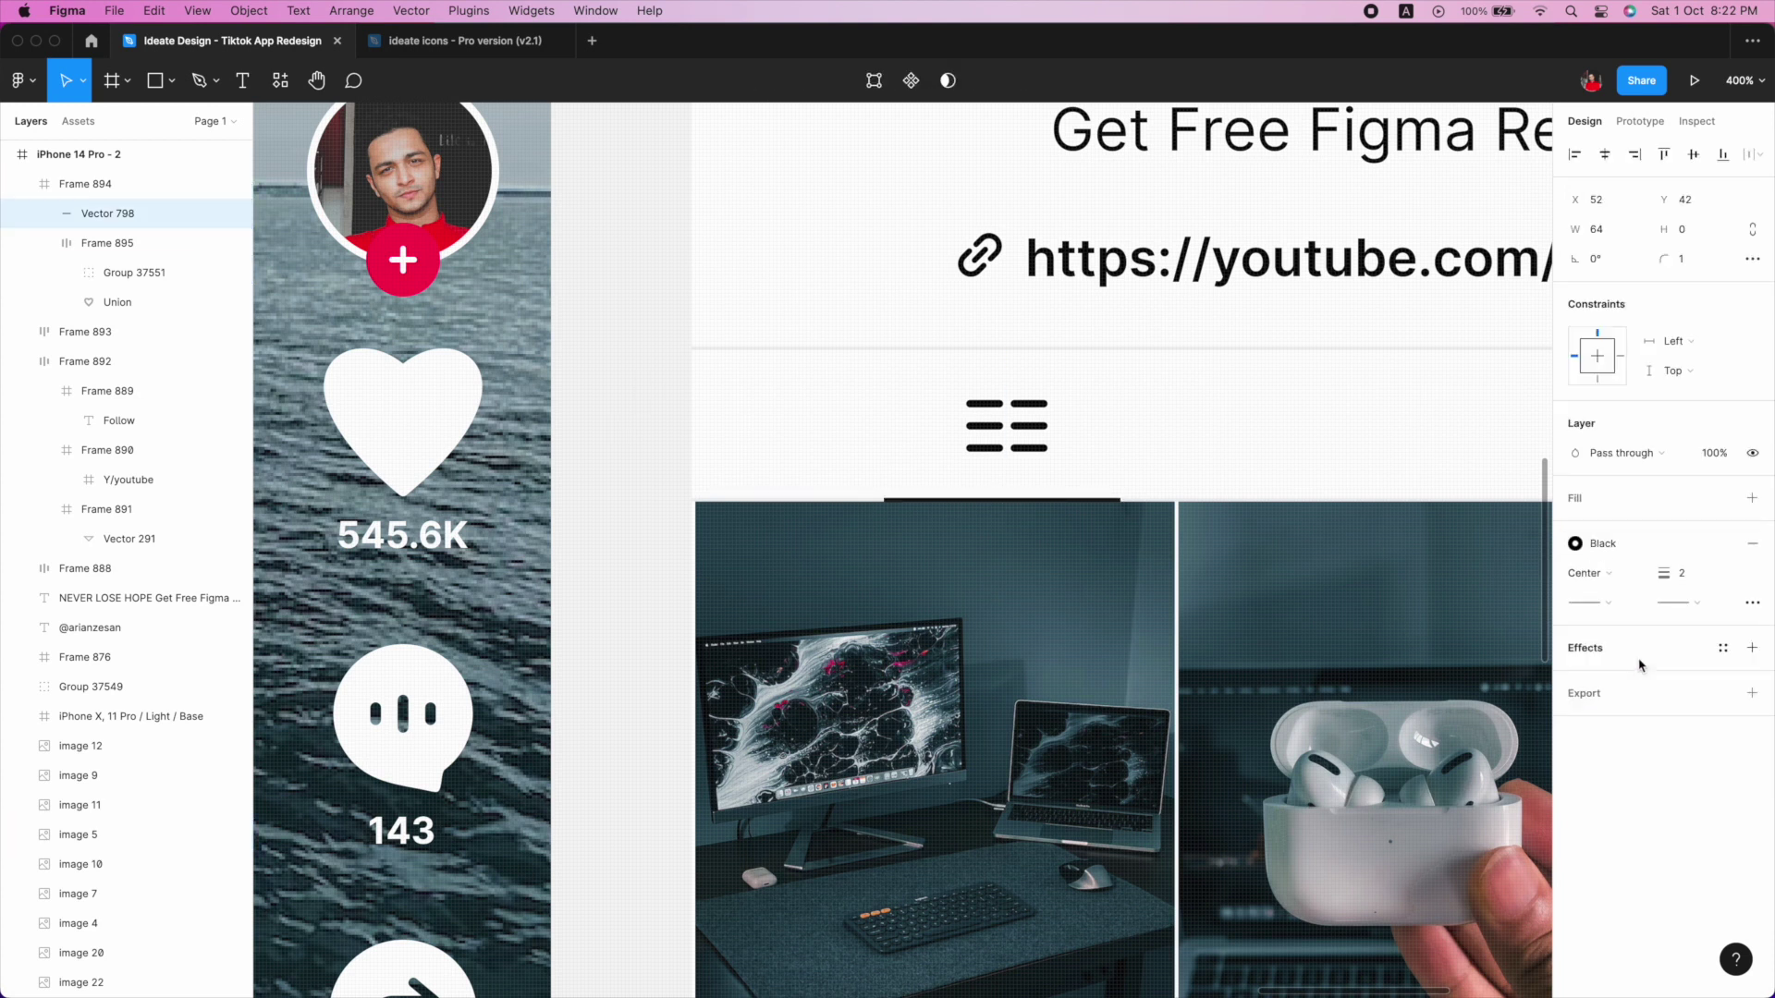
click(1658, 547)
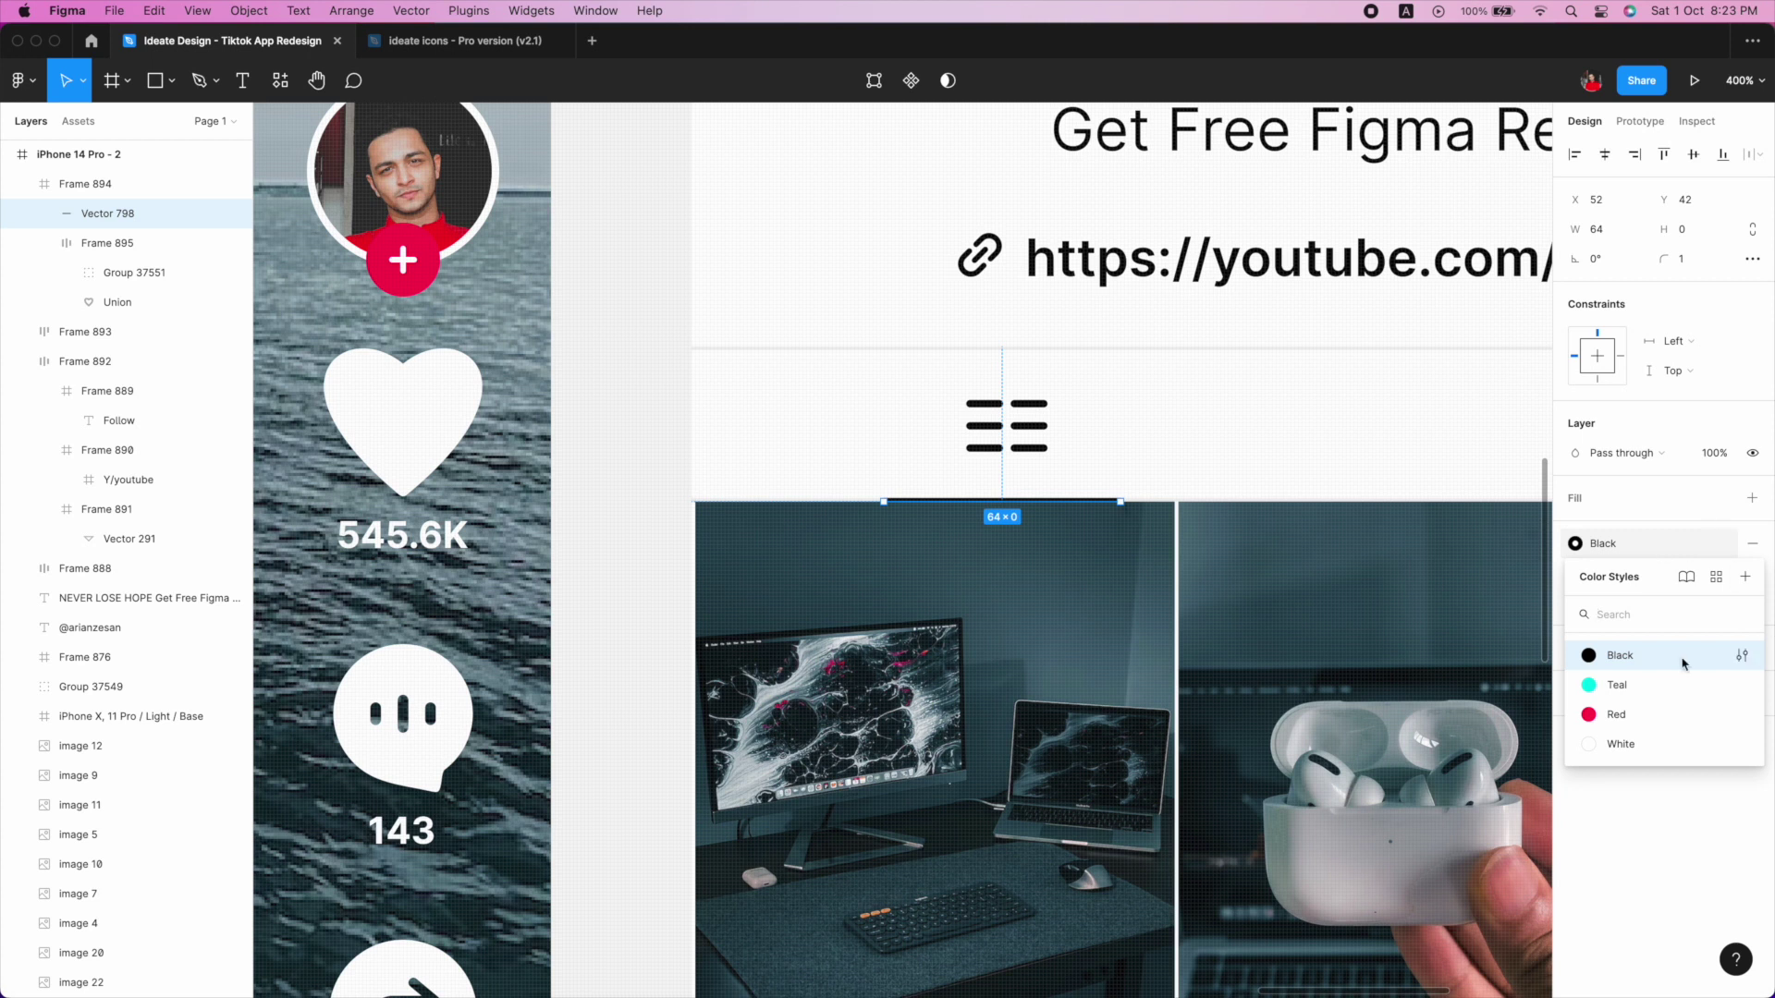
click(1406, 484)
Choose an end cap for the underline stroke and zoom back out
click(1024, 491)
click(1678, 601)
click(1637, 745)
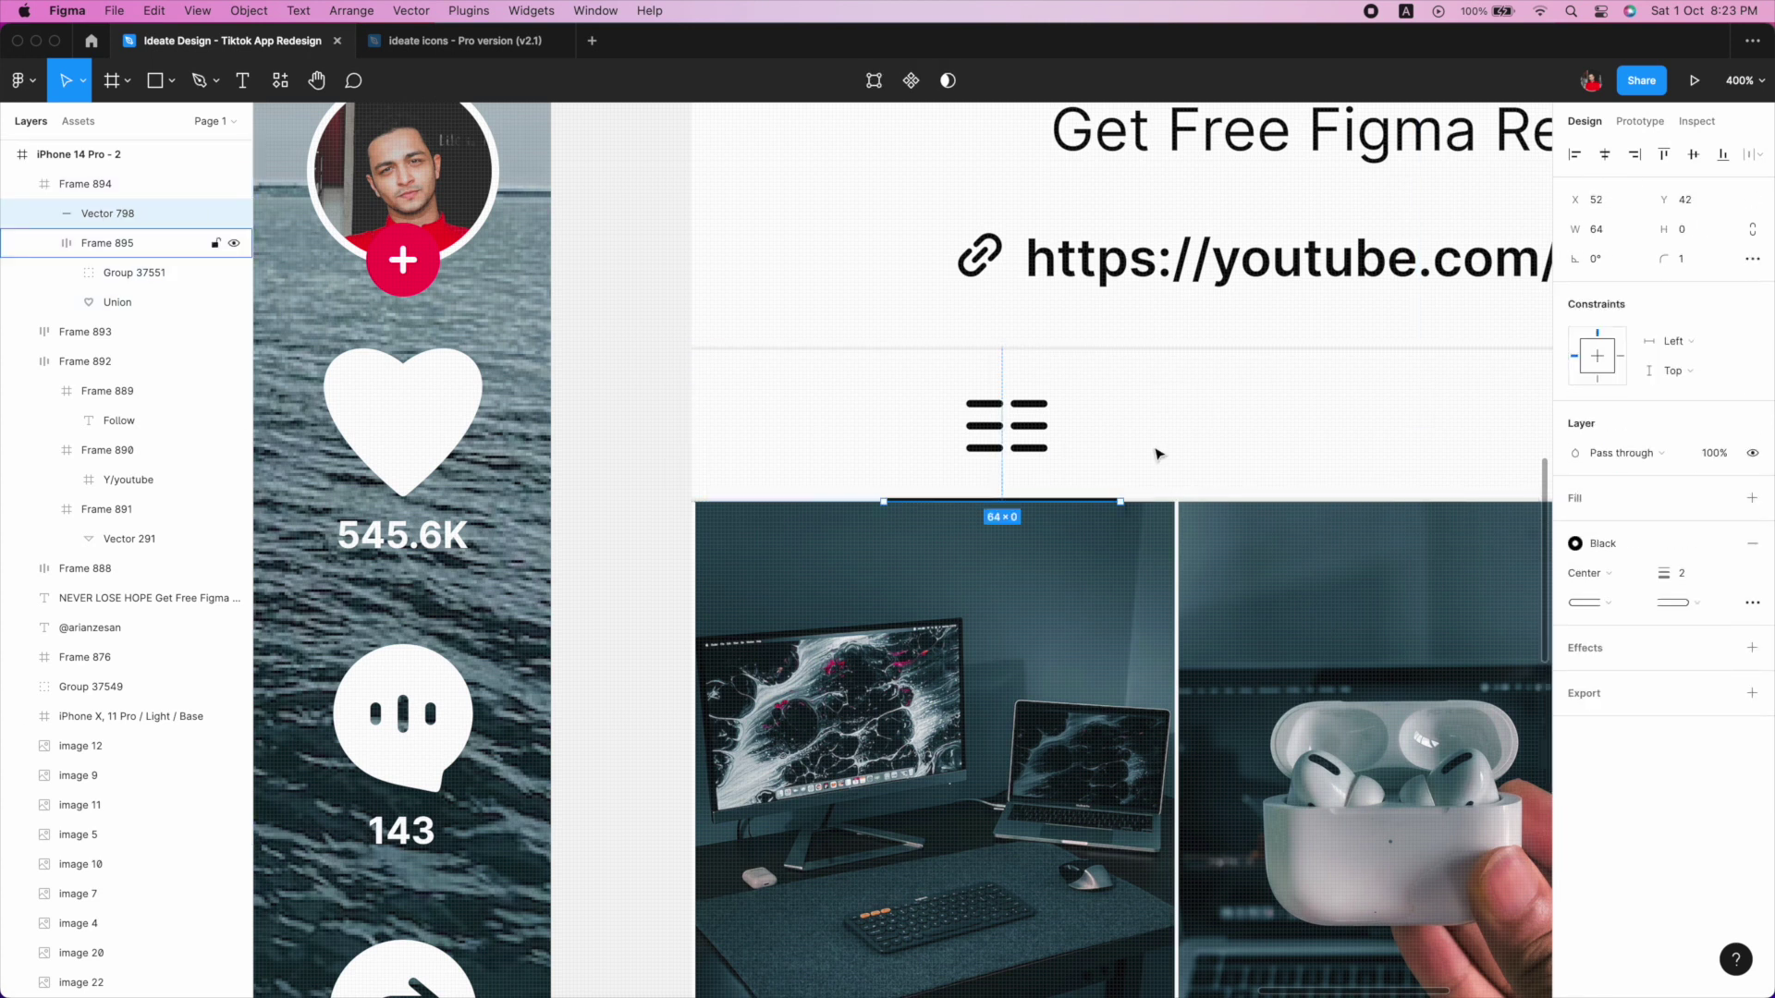
key(minus)
key(minus)
key(minus)
click(1202, 679)
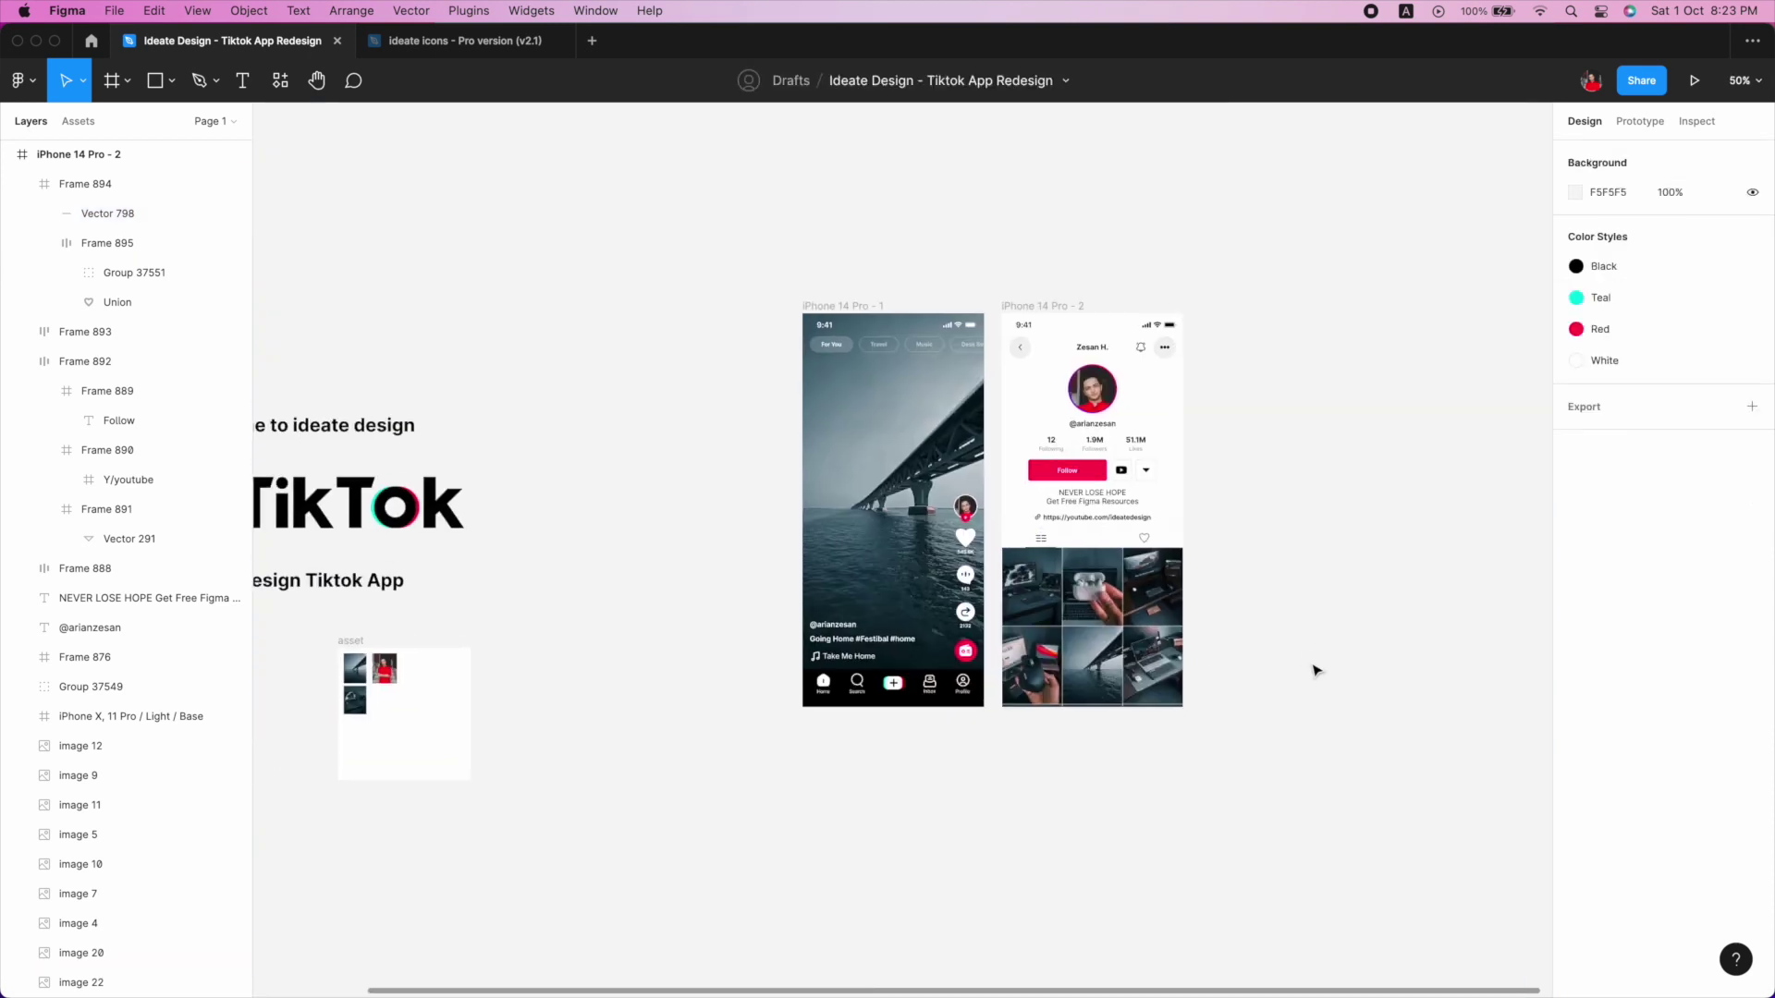
Copy ideate/line/play01 from the ideate icons file and paste it onto grid image 4
scroll(1312, 671, up, 5)
scroll(1313, 671, up, 2)
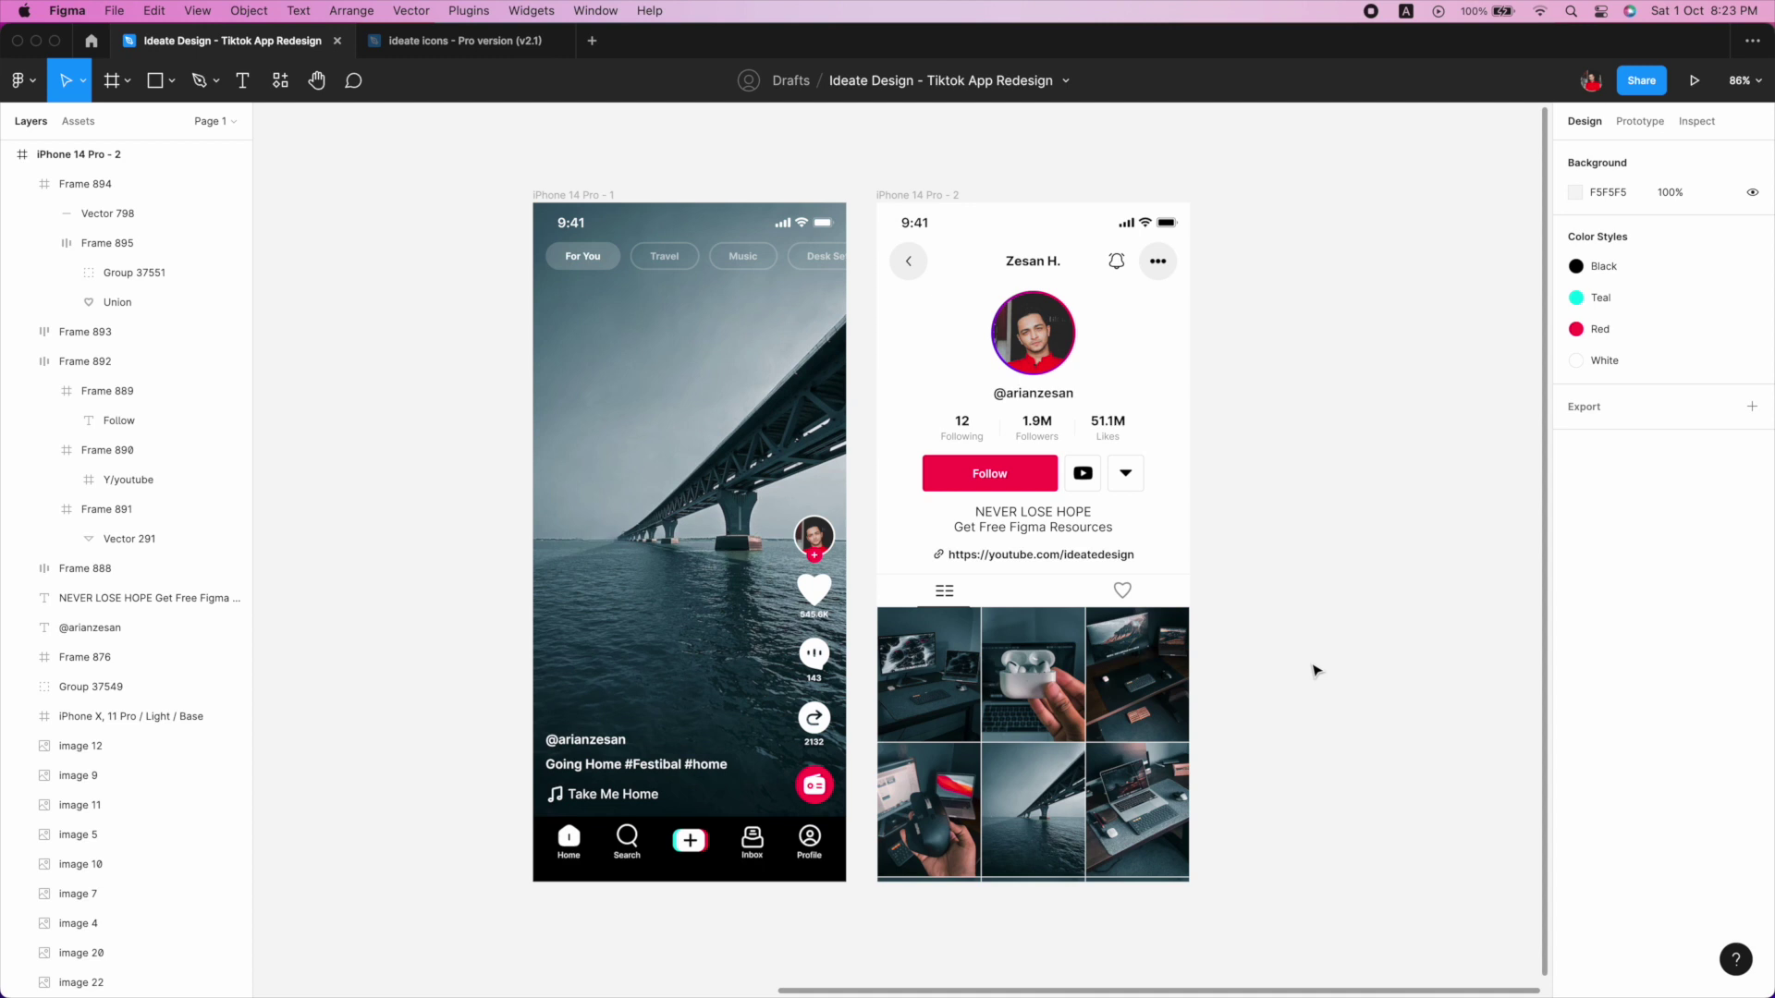
click(463, 40)
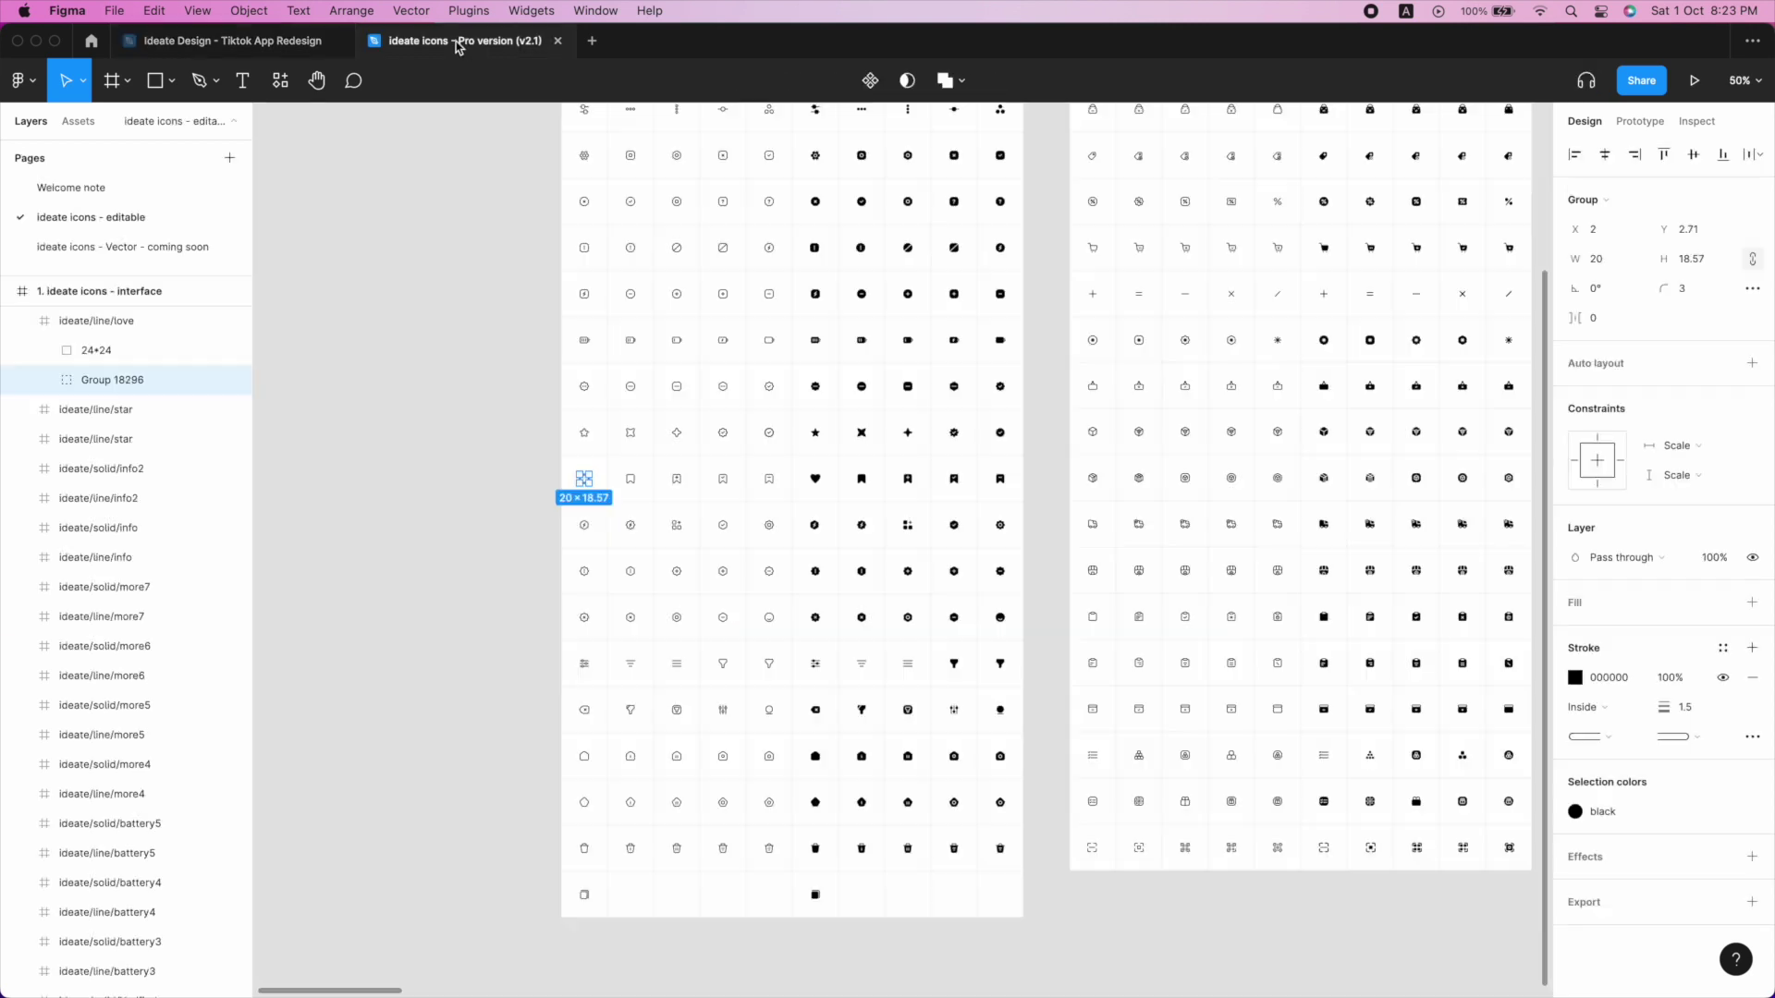
scroll(1218, 308, down, 2)
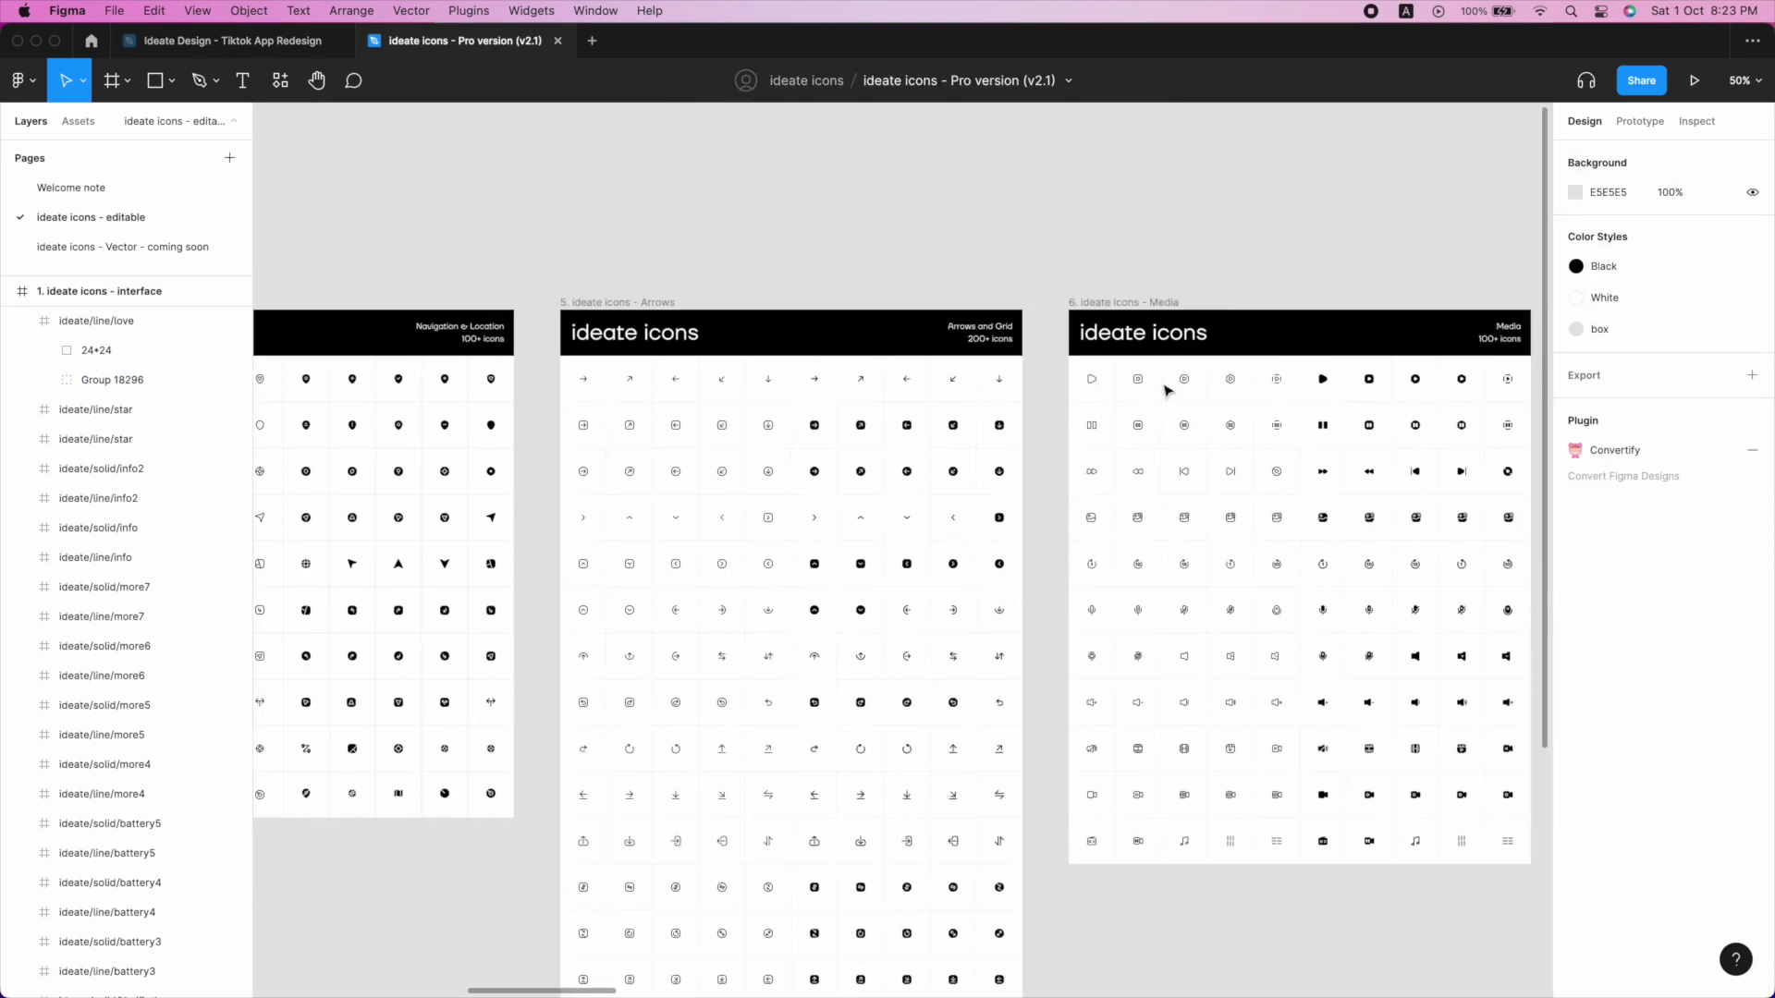
click(1096, 382)
click(176, 39)
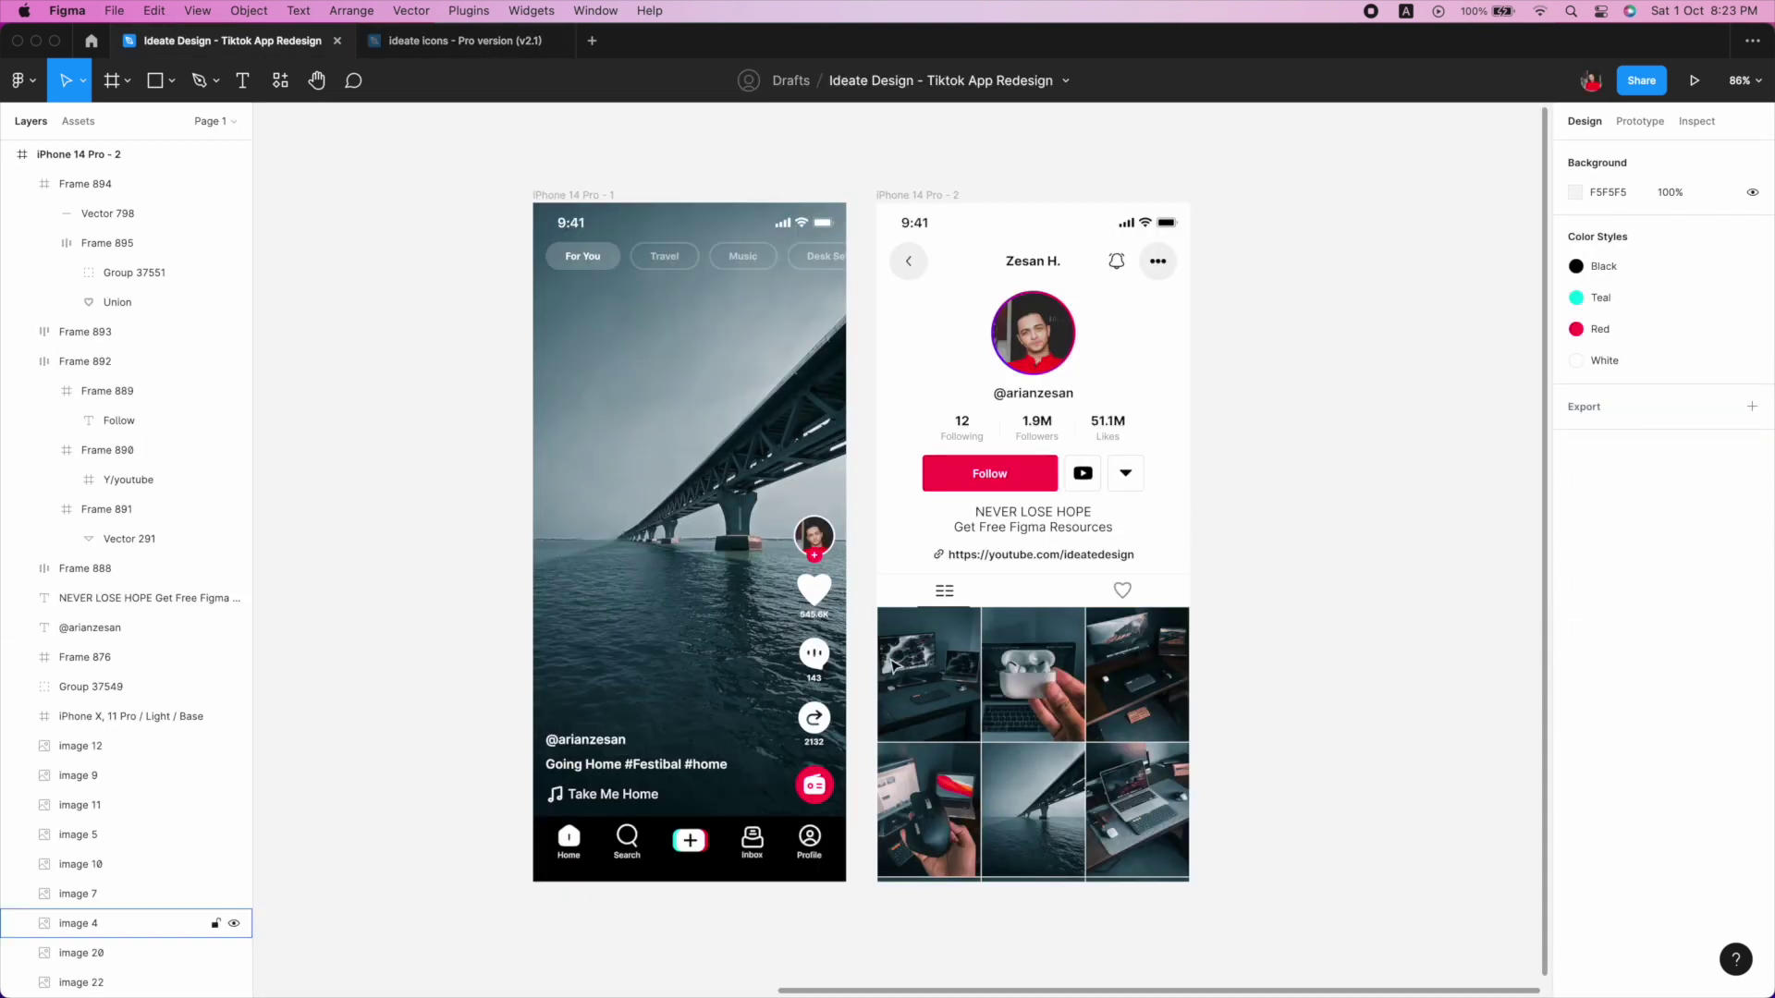
click(910, 684)
scroll(906, 682, up, 5)
key(super+v)
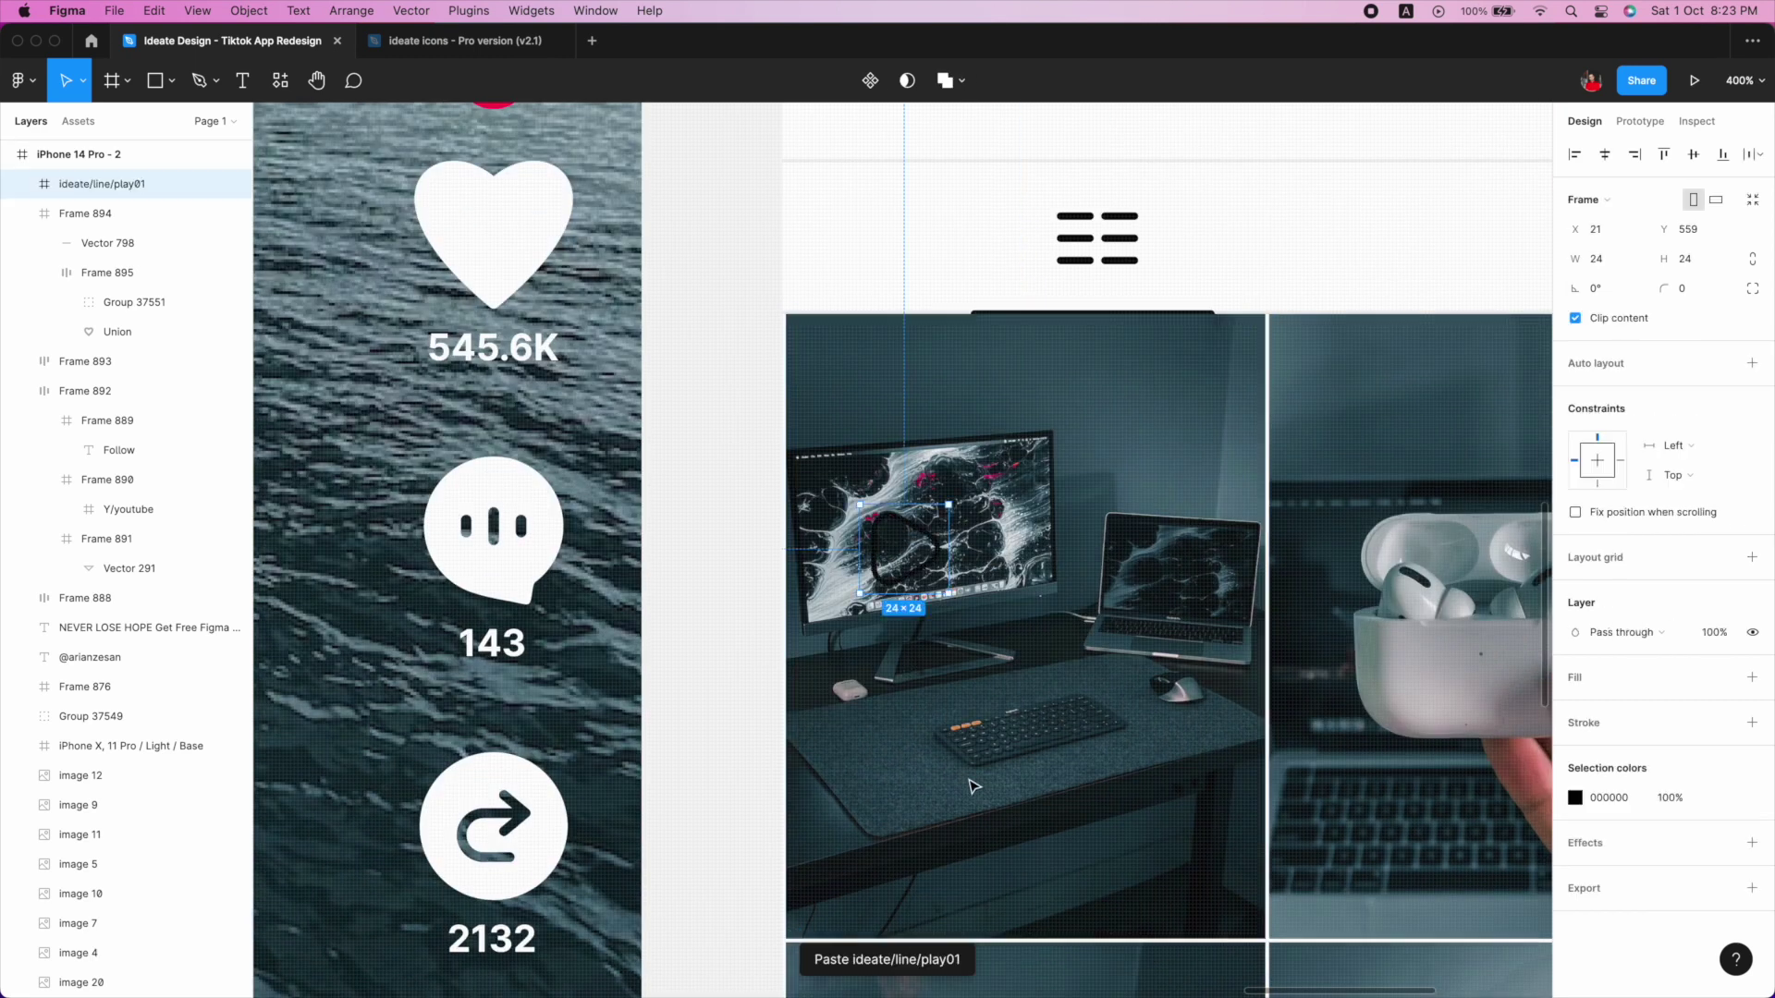
Move the play icon to the first photo's bottom-left and shrink the triangle
drag(888, 772, 849, 874)
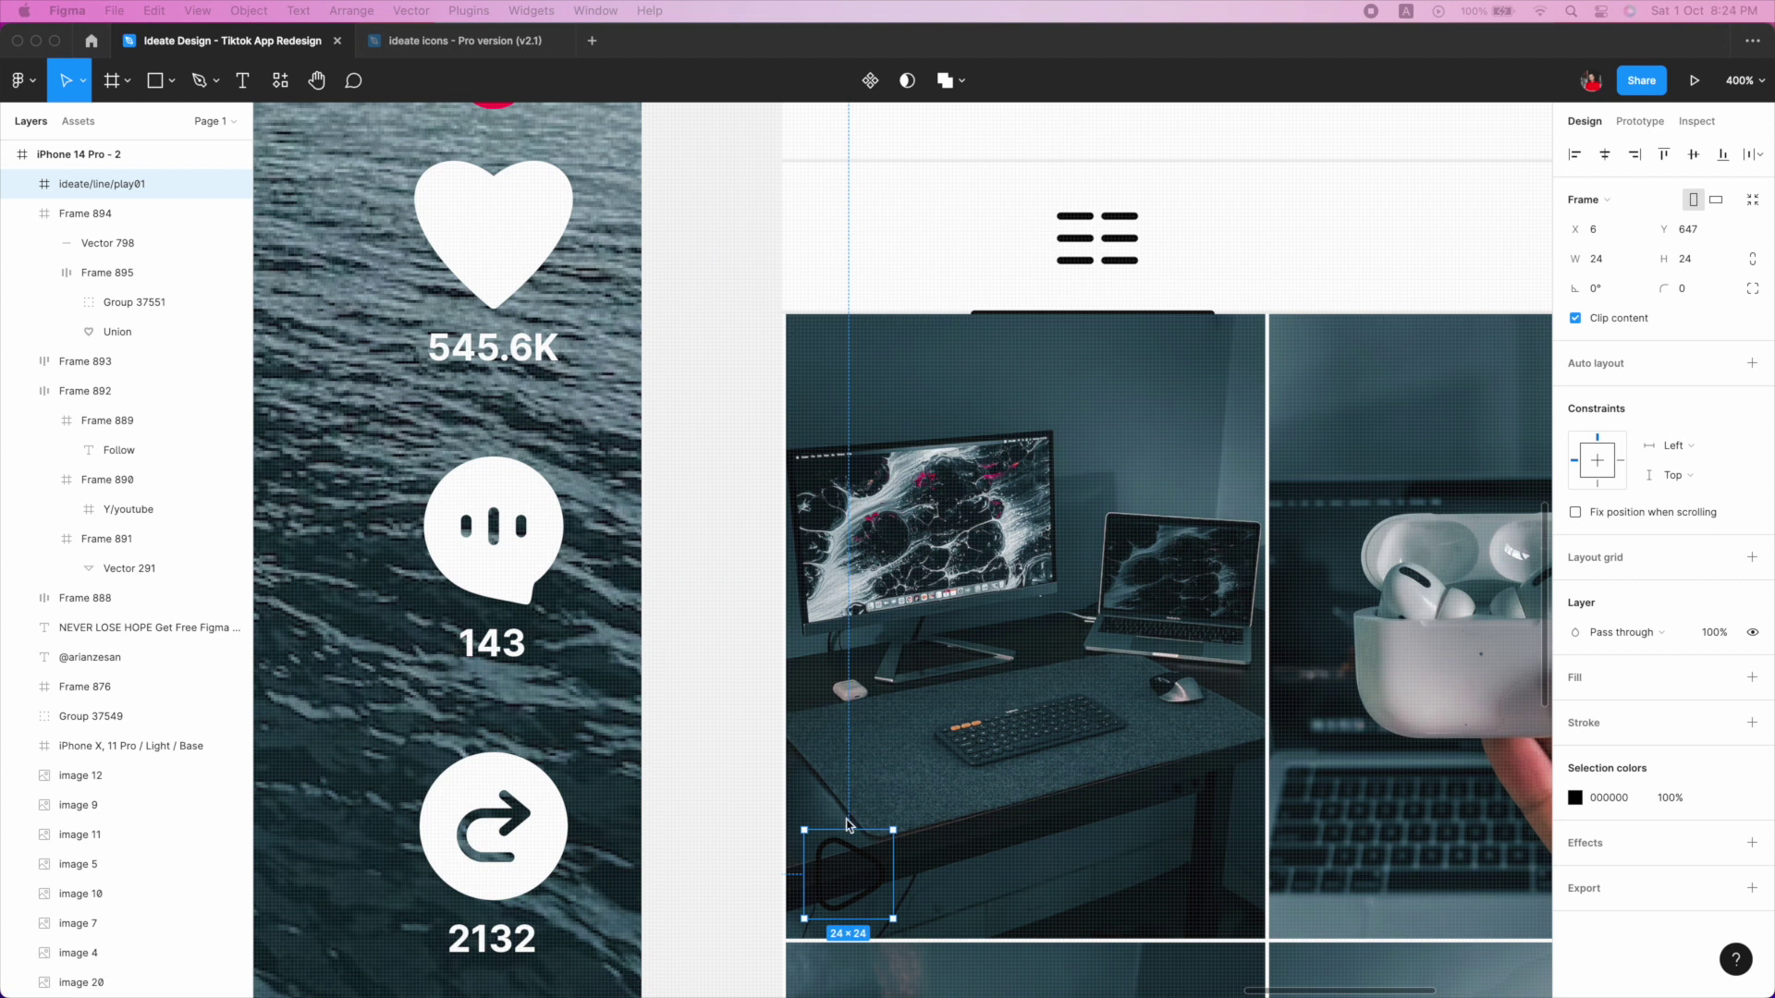
scroll(846, 826, down, 4)
key(k)
drag(874, 690, 862, 689)
key(super+z)
key(super+z)
key(super+z)
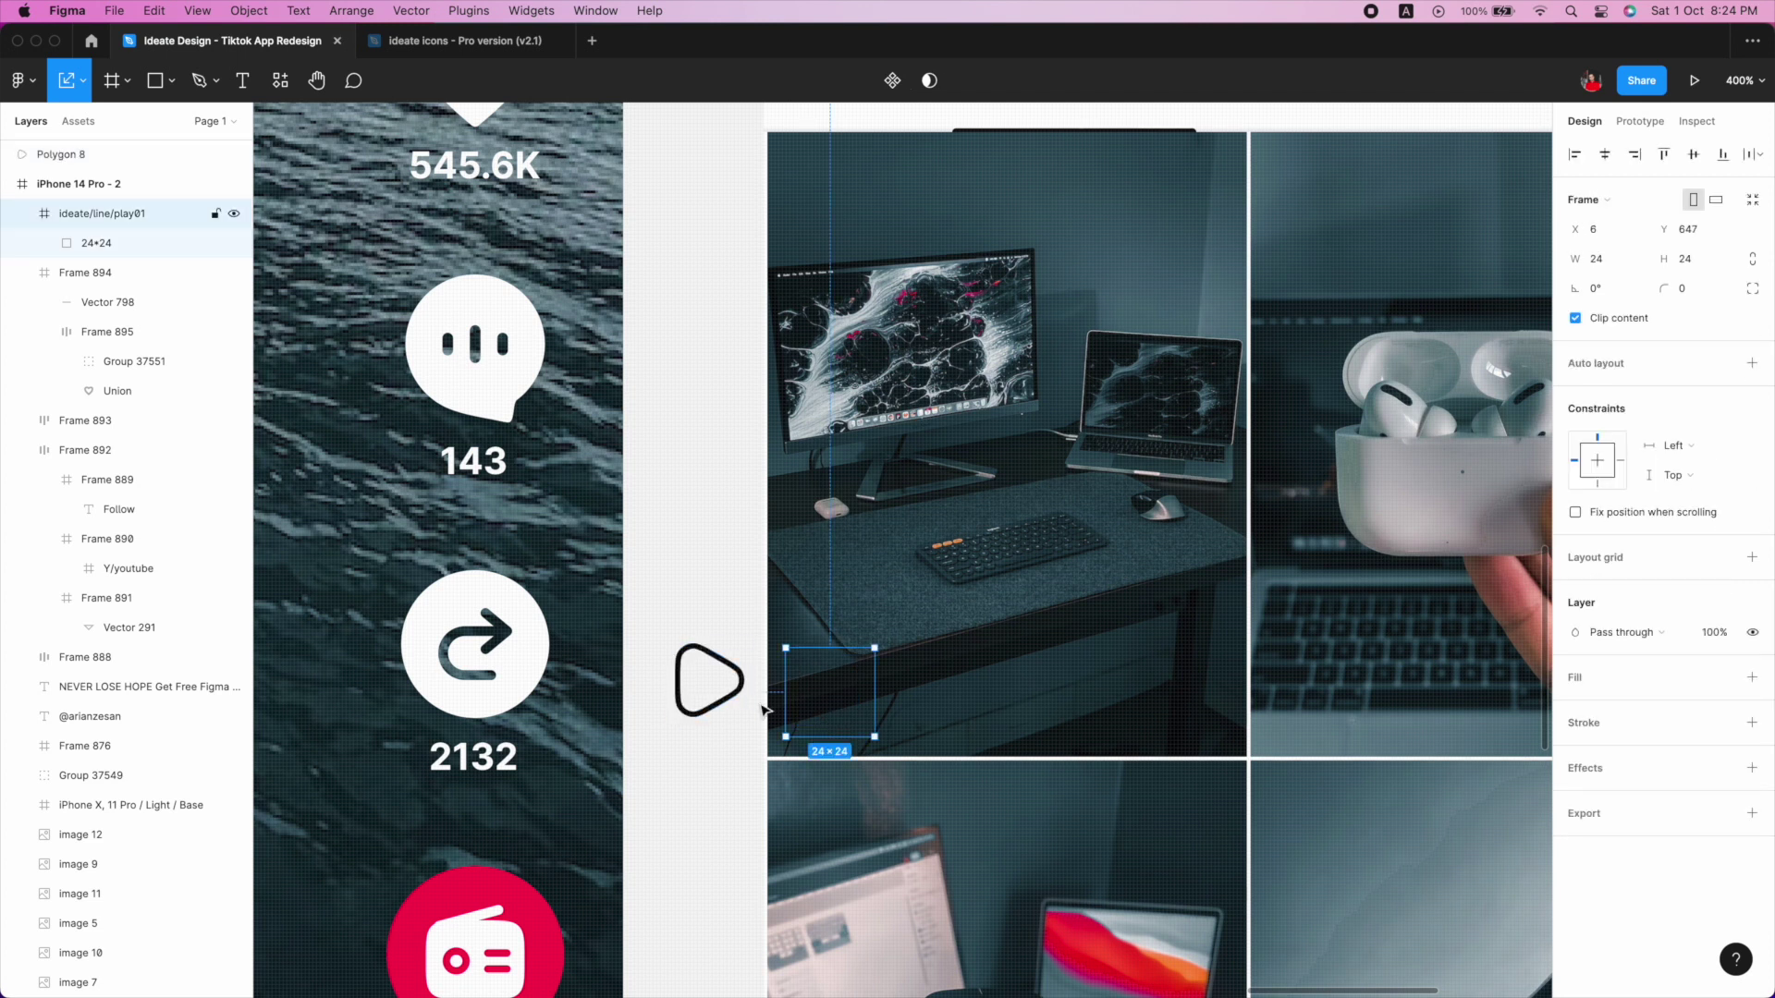
drag(731, 703, 845, 707)
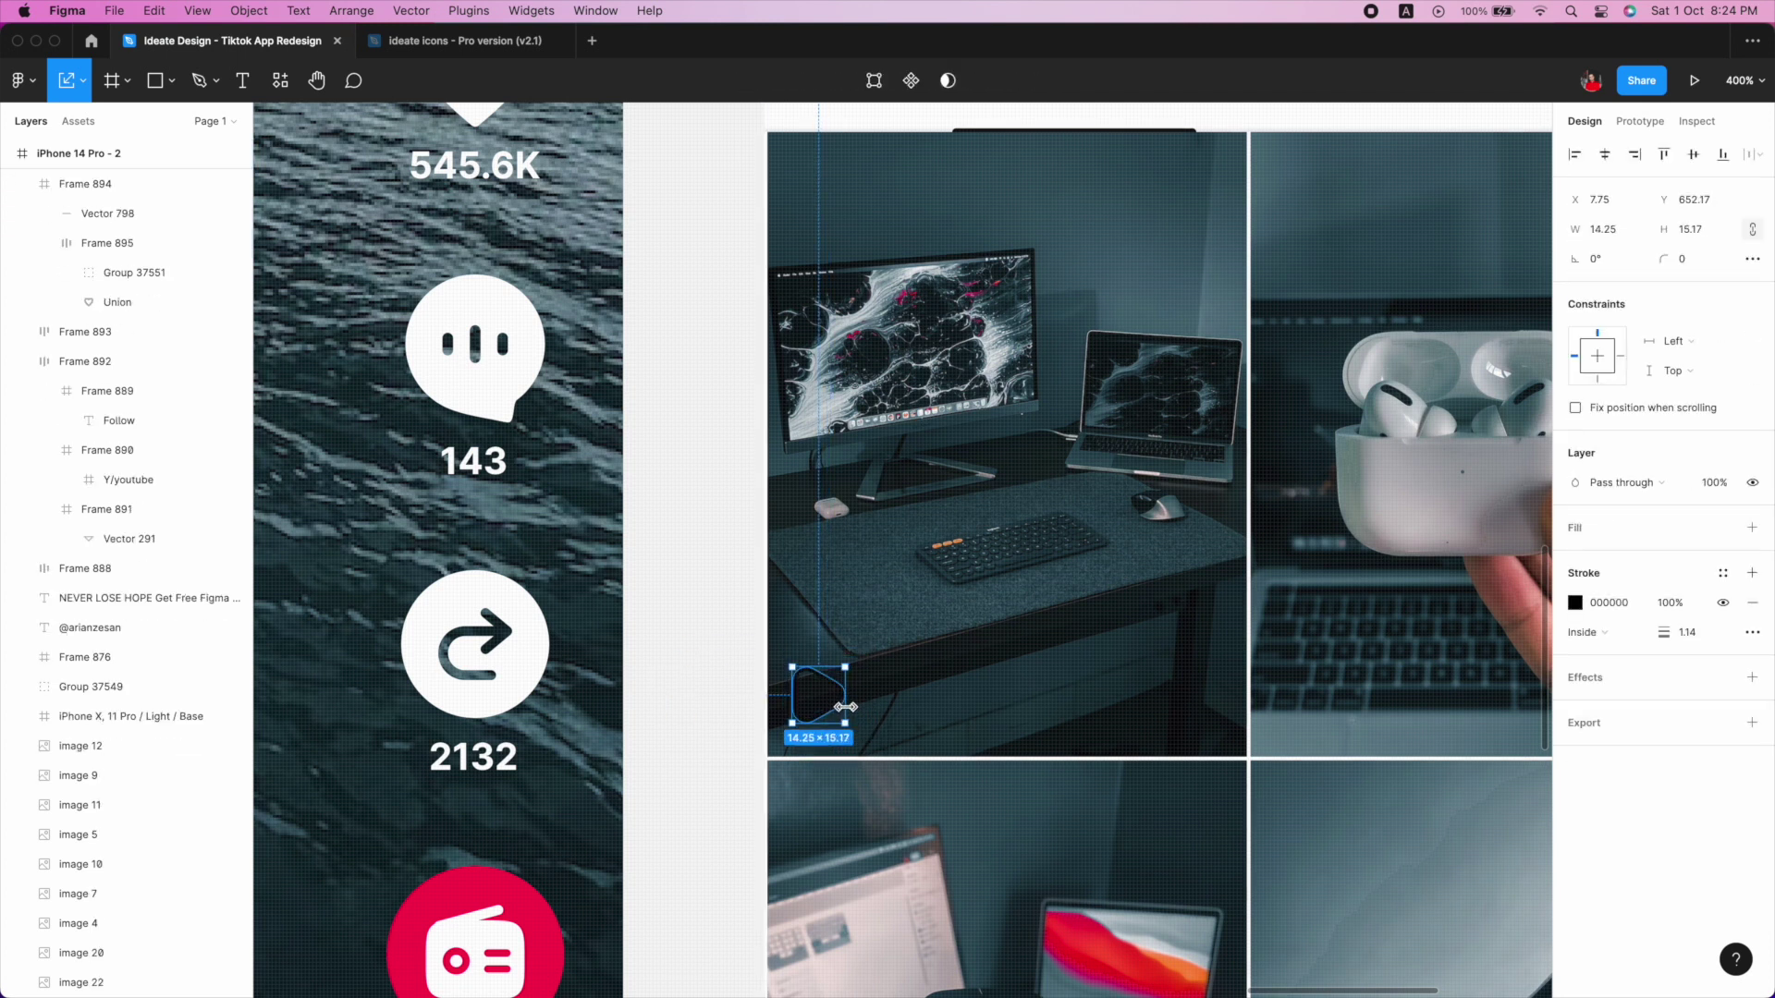
Give the play triangle a 2 px White-style stroke at 100% layer opacity
key(2)
click(1687, 633)
text(2)
click(1727, 490)
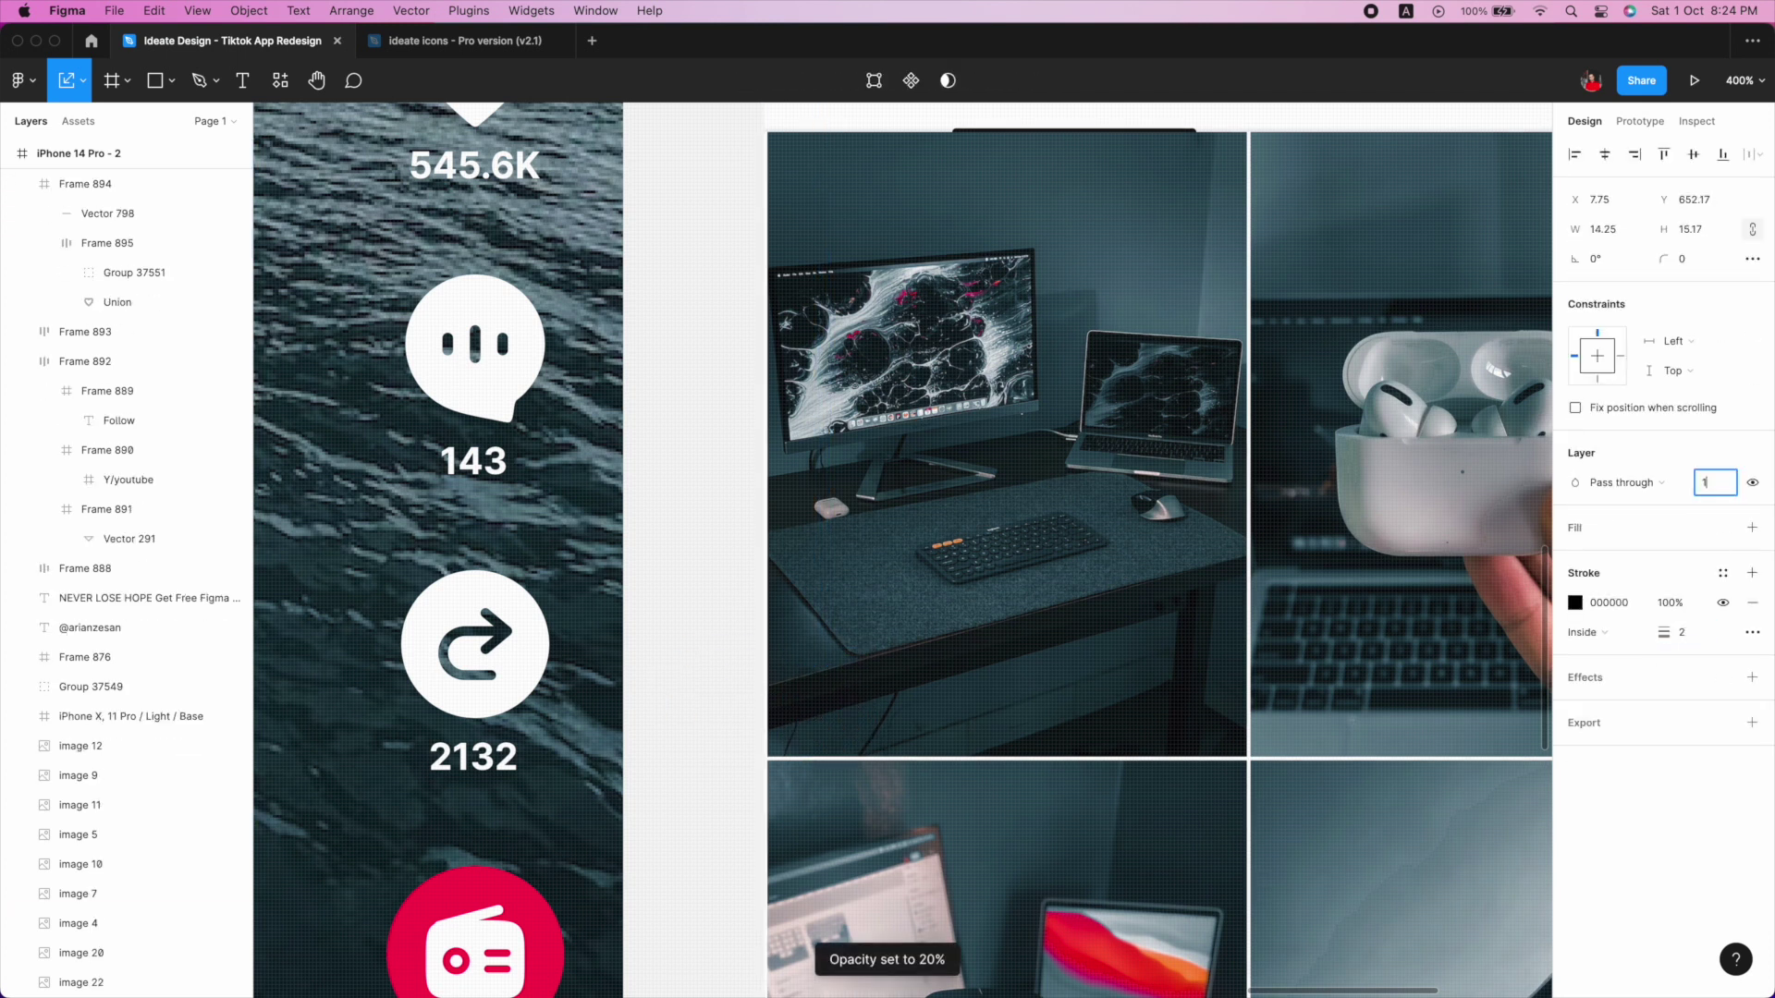
text(00)
key(Return)
click(1723, 573)
click(1642, 695)
click(1575, 573)
click(1604, 771)
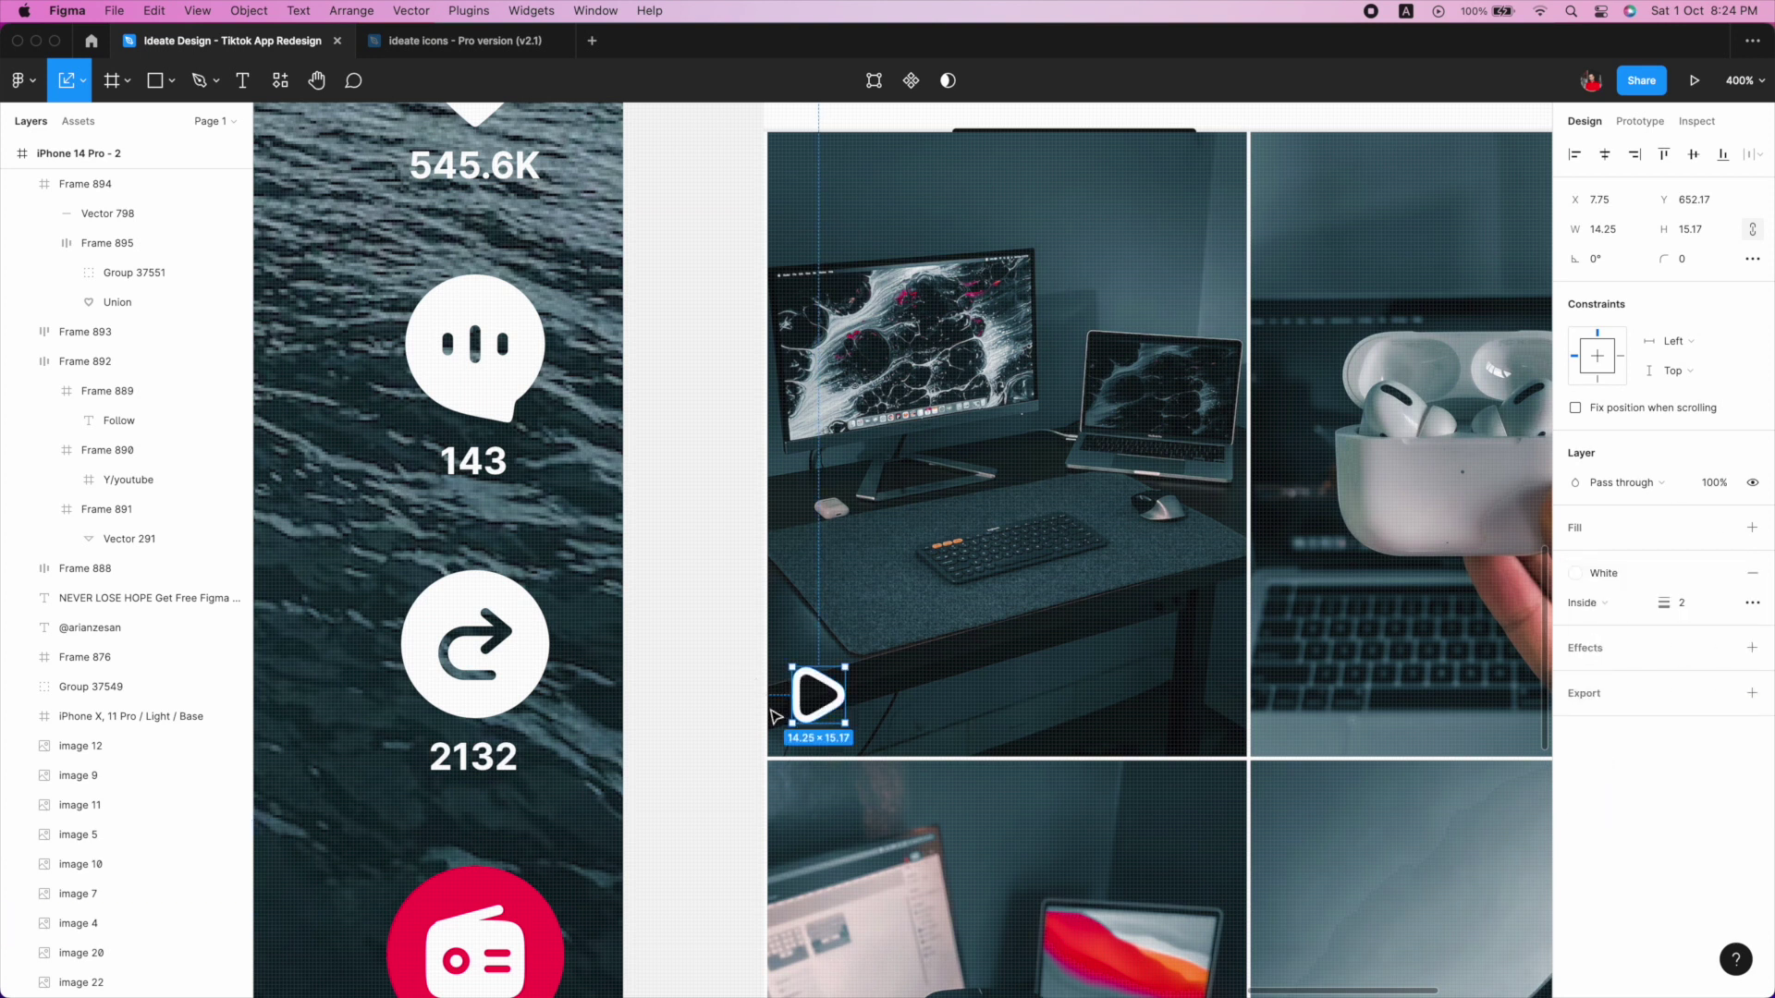
Align the play icon bottom-left to image 4, inset 8 px from the corner
click(1573, 157)
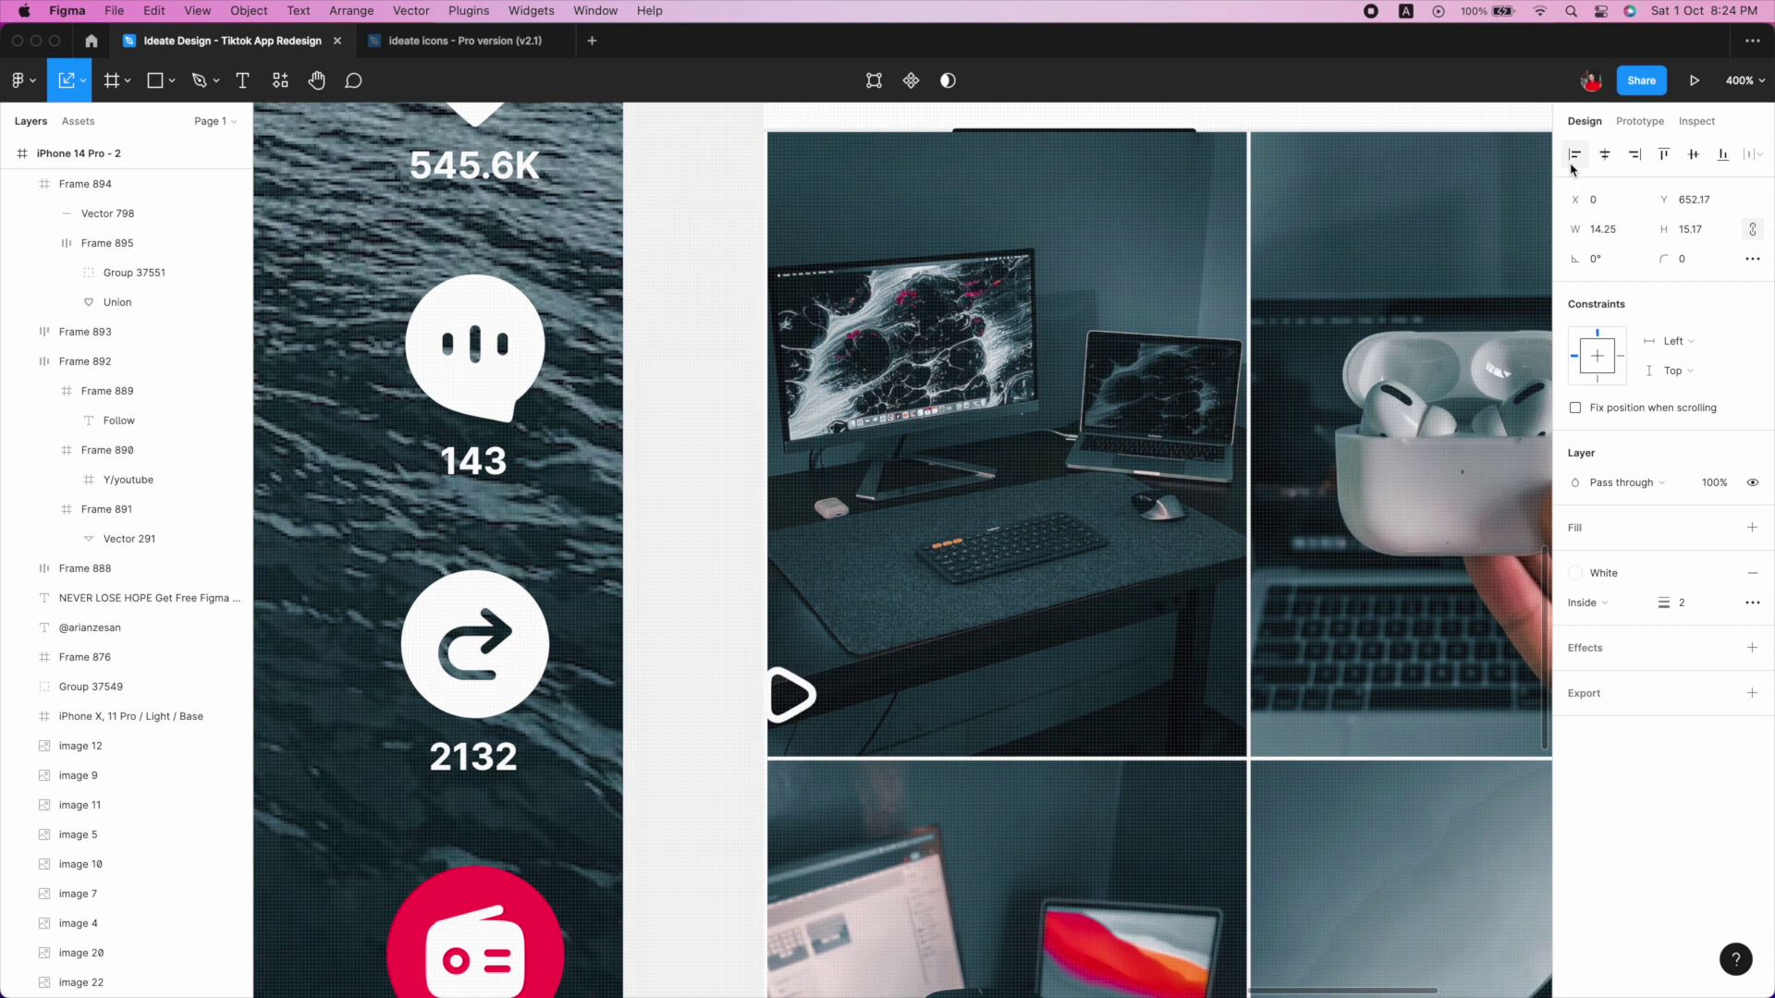
shift+click(1100, 624)
click(1724, 155)
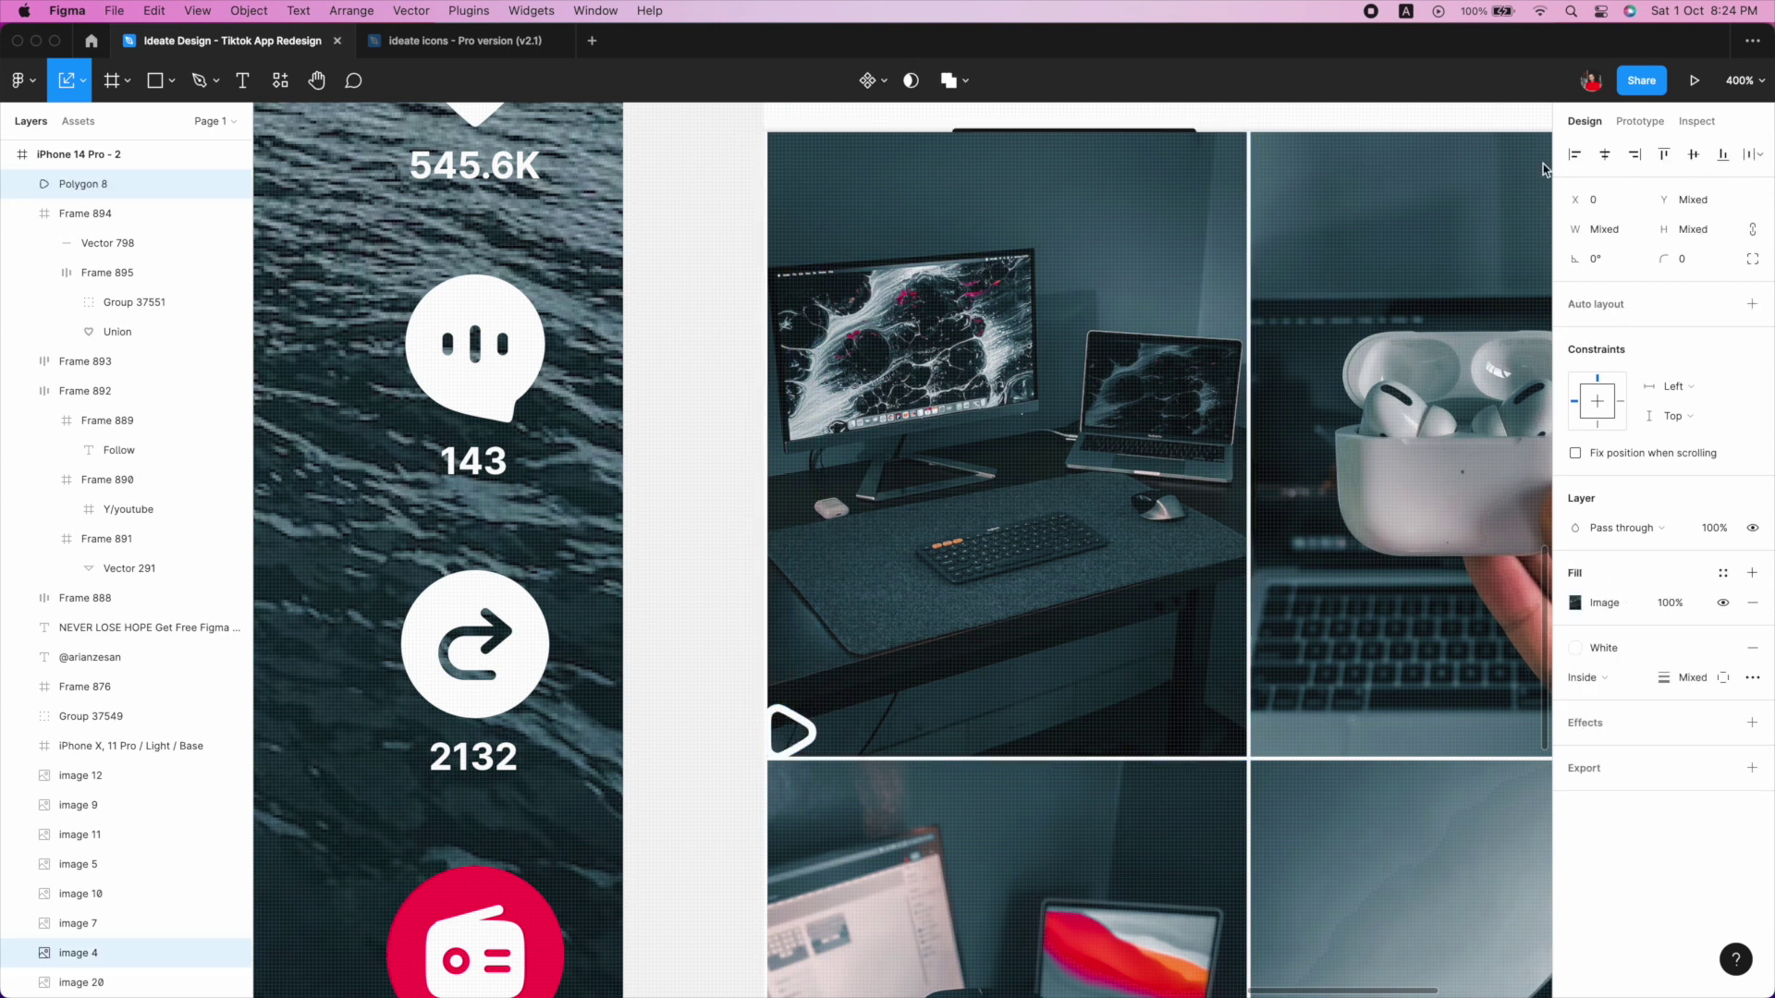
click(804, 730)
drag(804, 730, 832, 715)
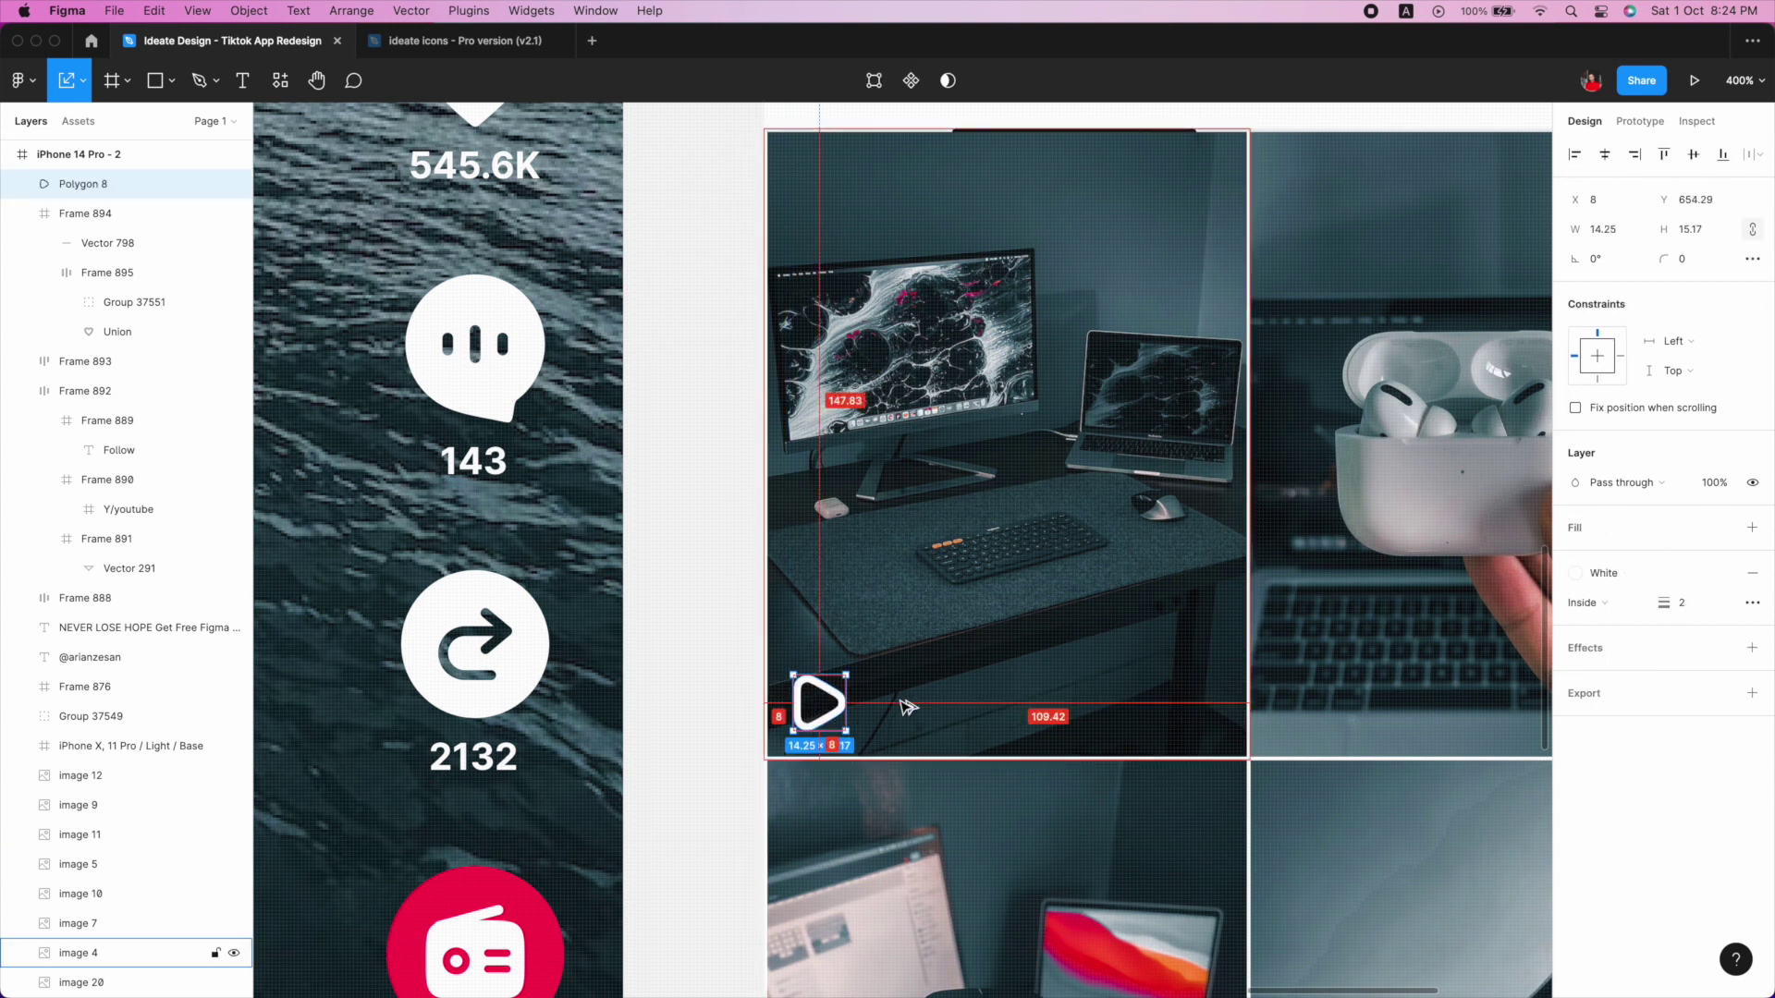
Add a '2.1M' count beside the play icon, top-aligned with a 4 px gap
key(t)
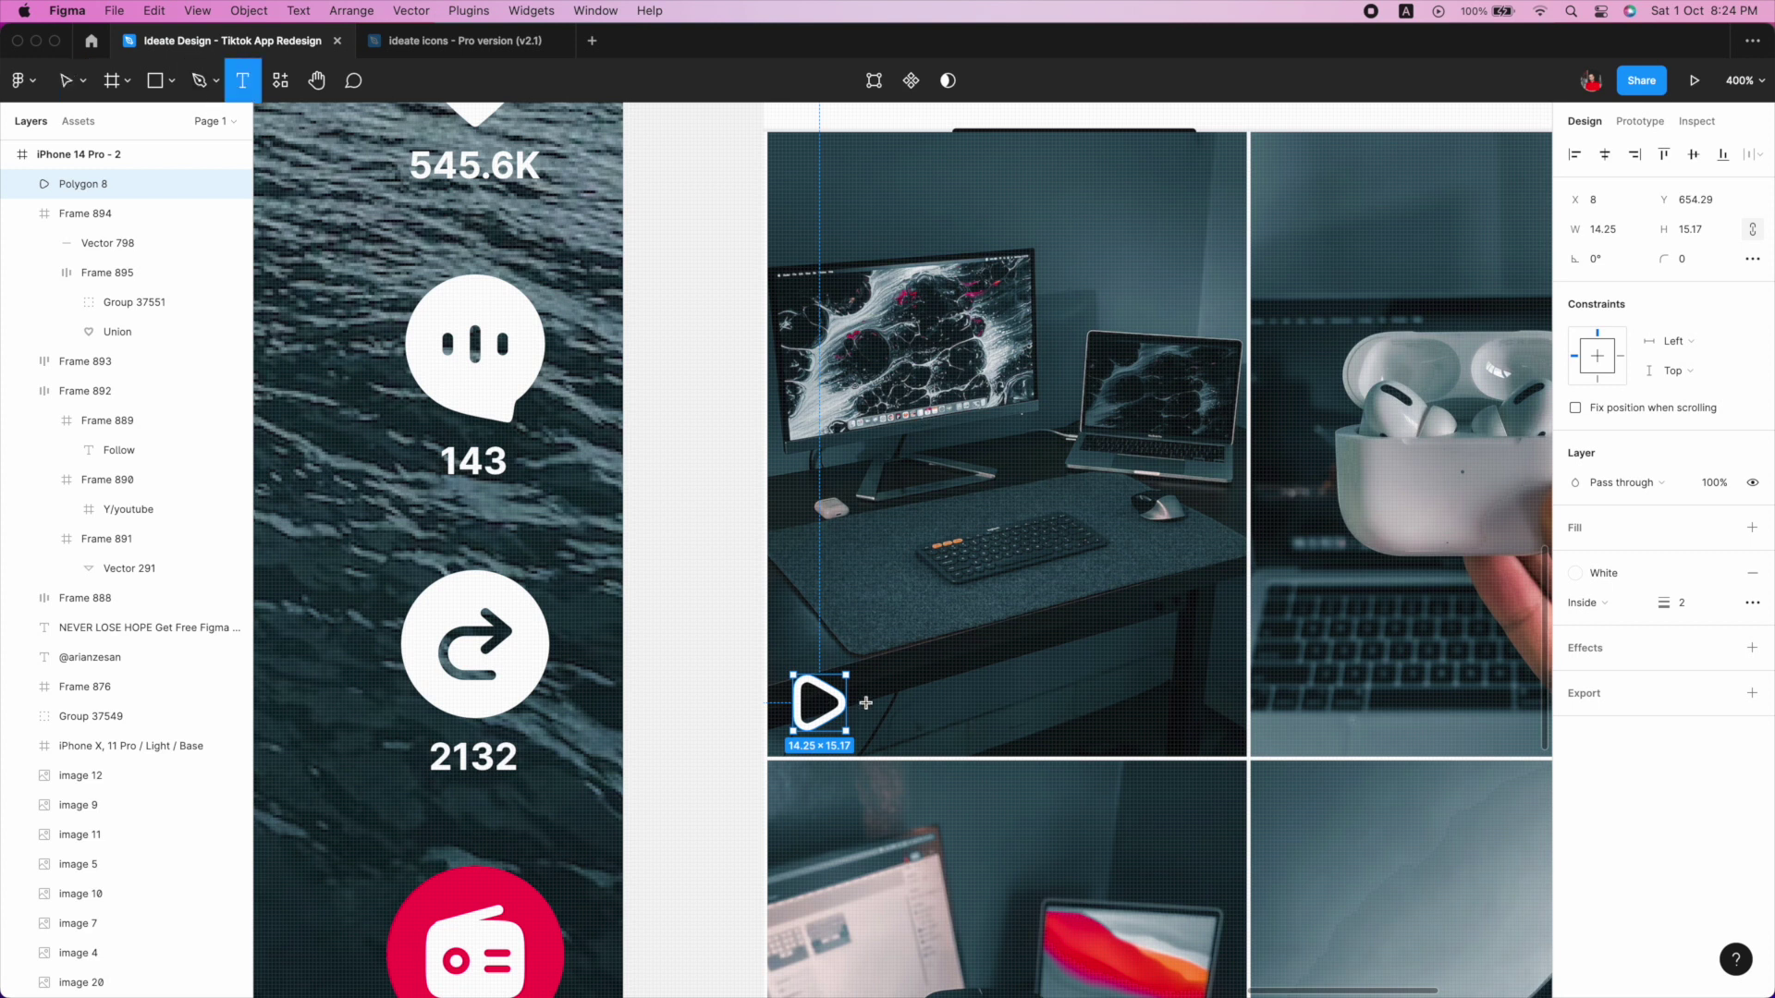
click(872, 704)
text(2.1)
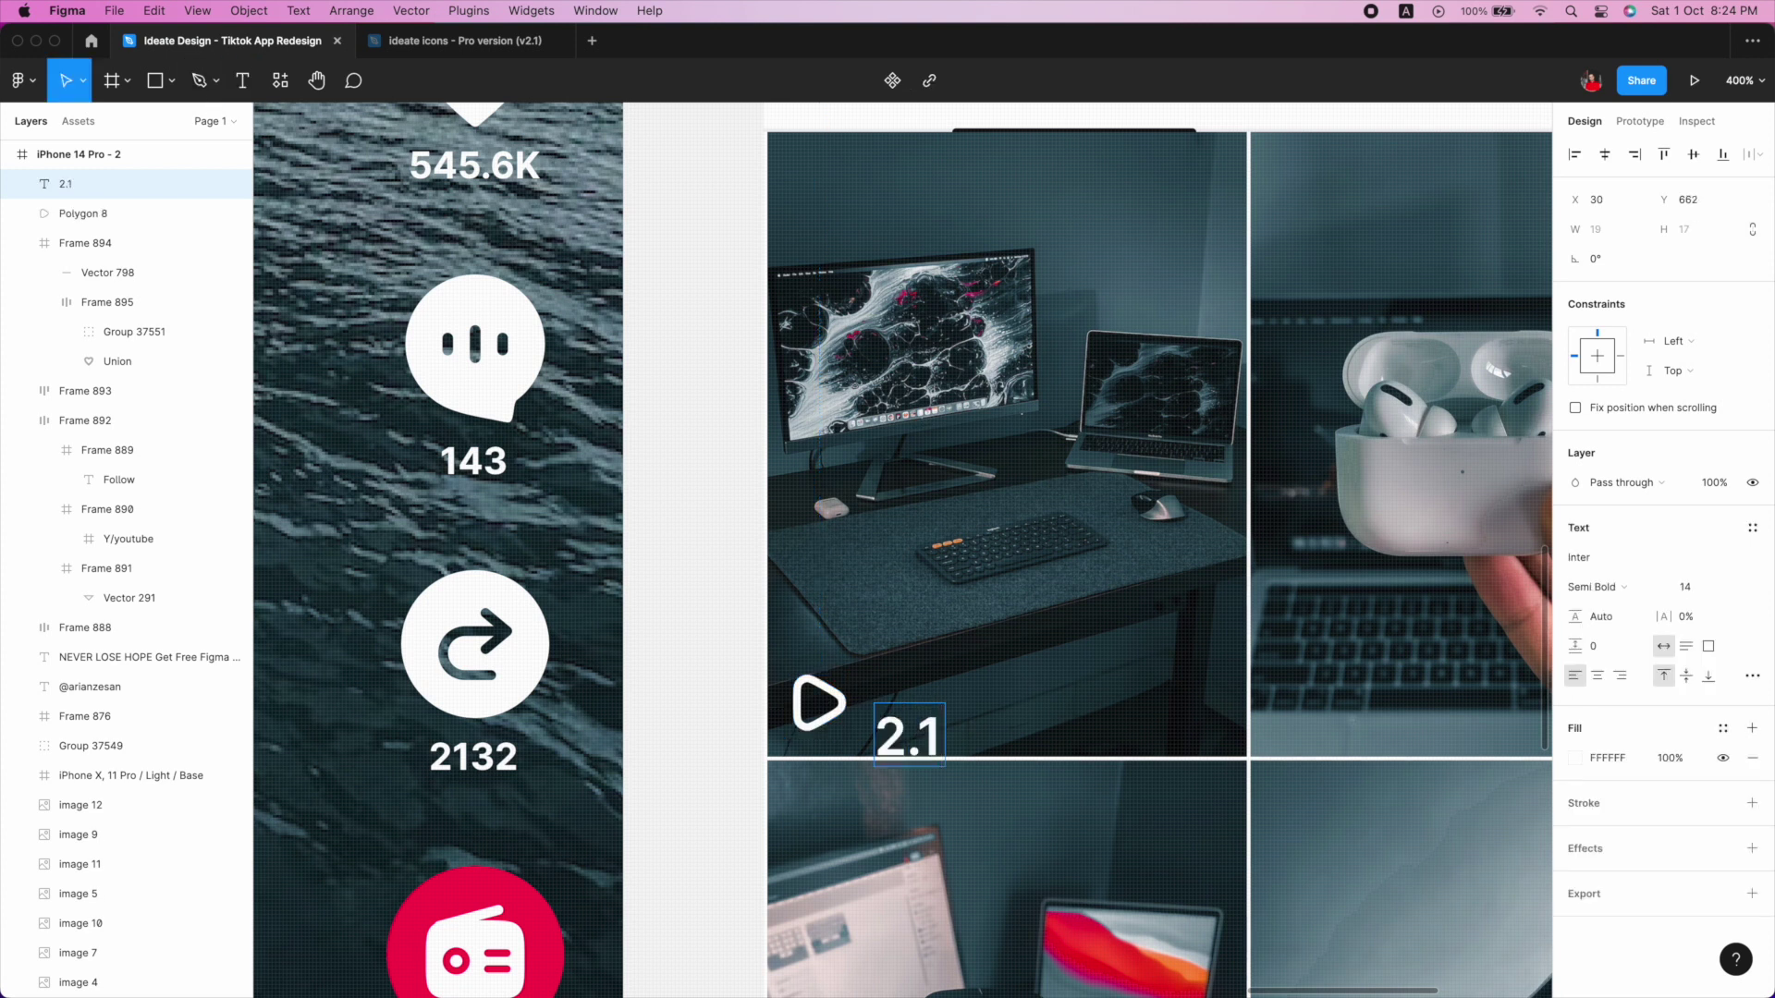
text(M)
key(Escape)
shift+click(819, 703)
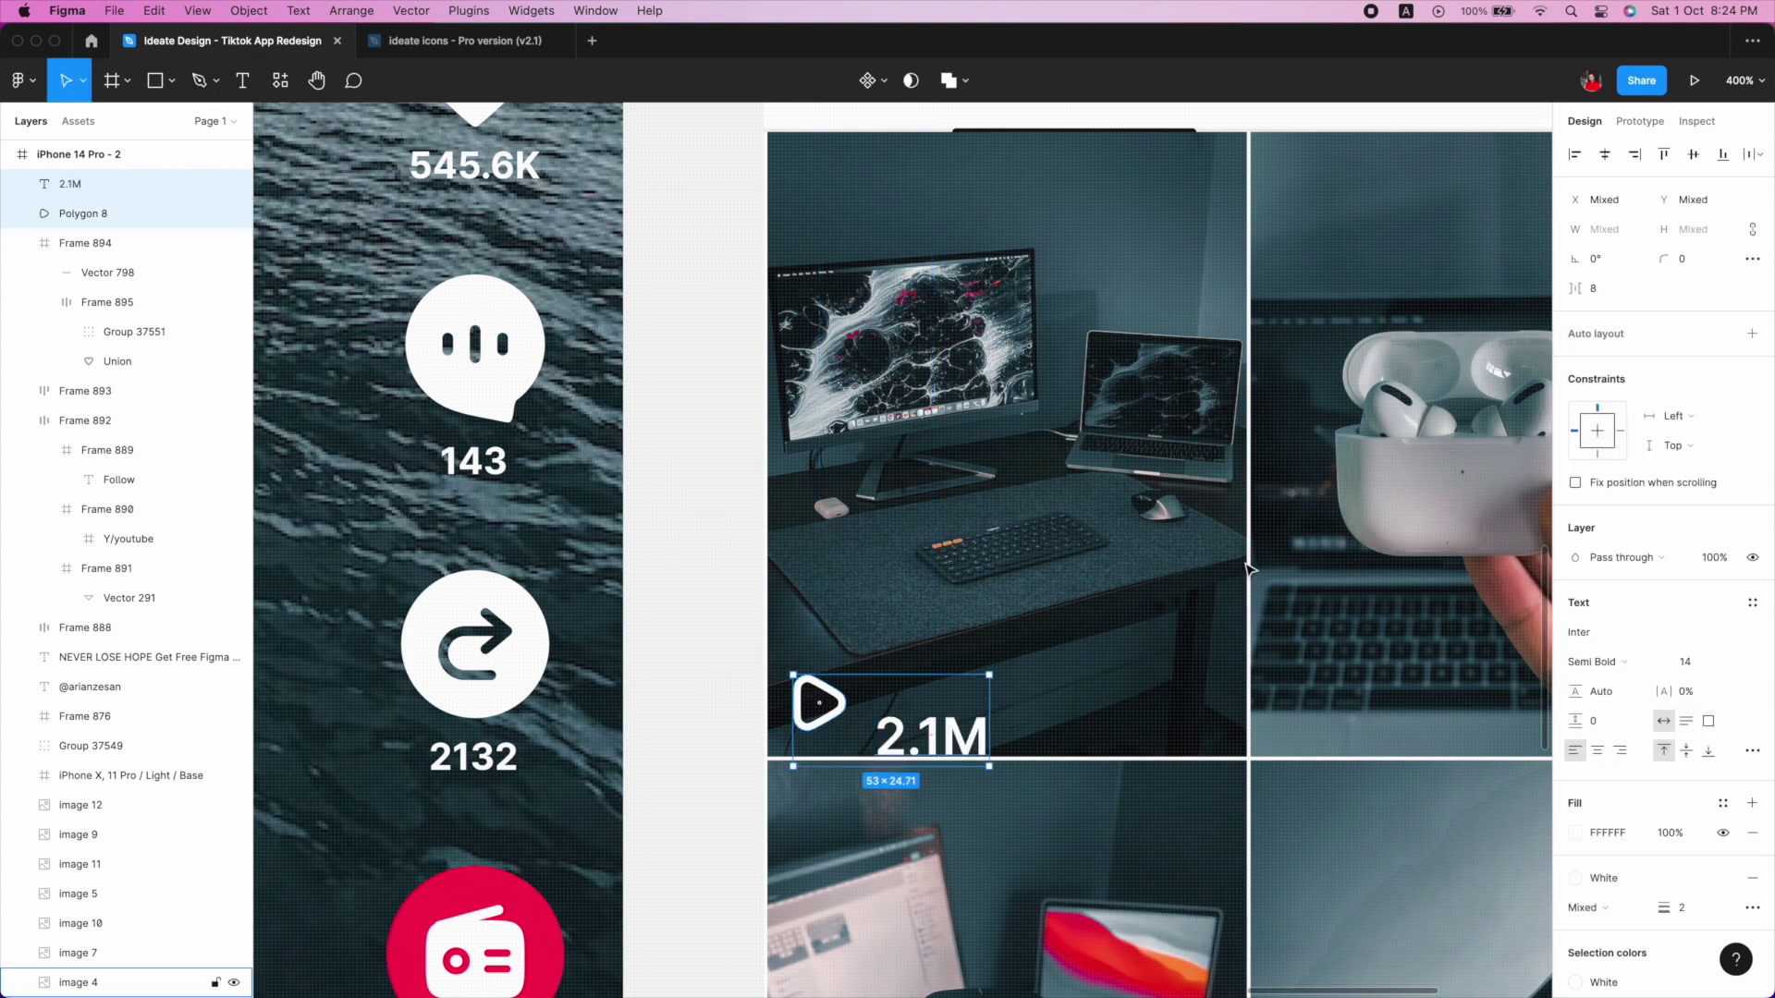
click(1664, 154)
drag(1592, 290, 1583, 293)
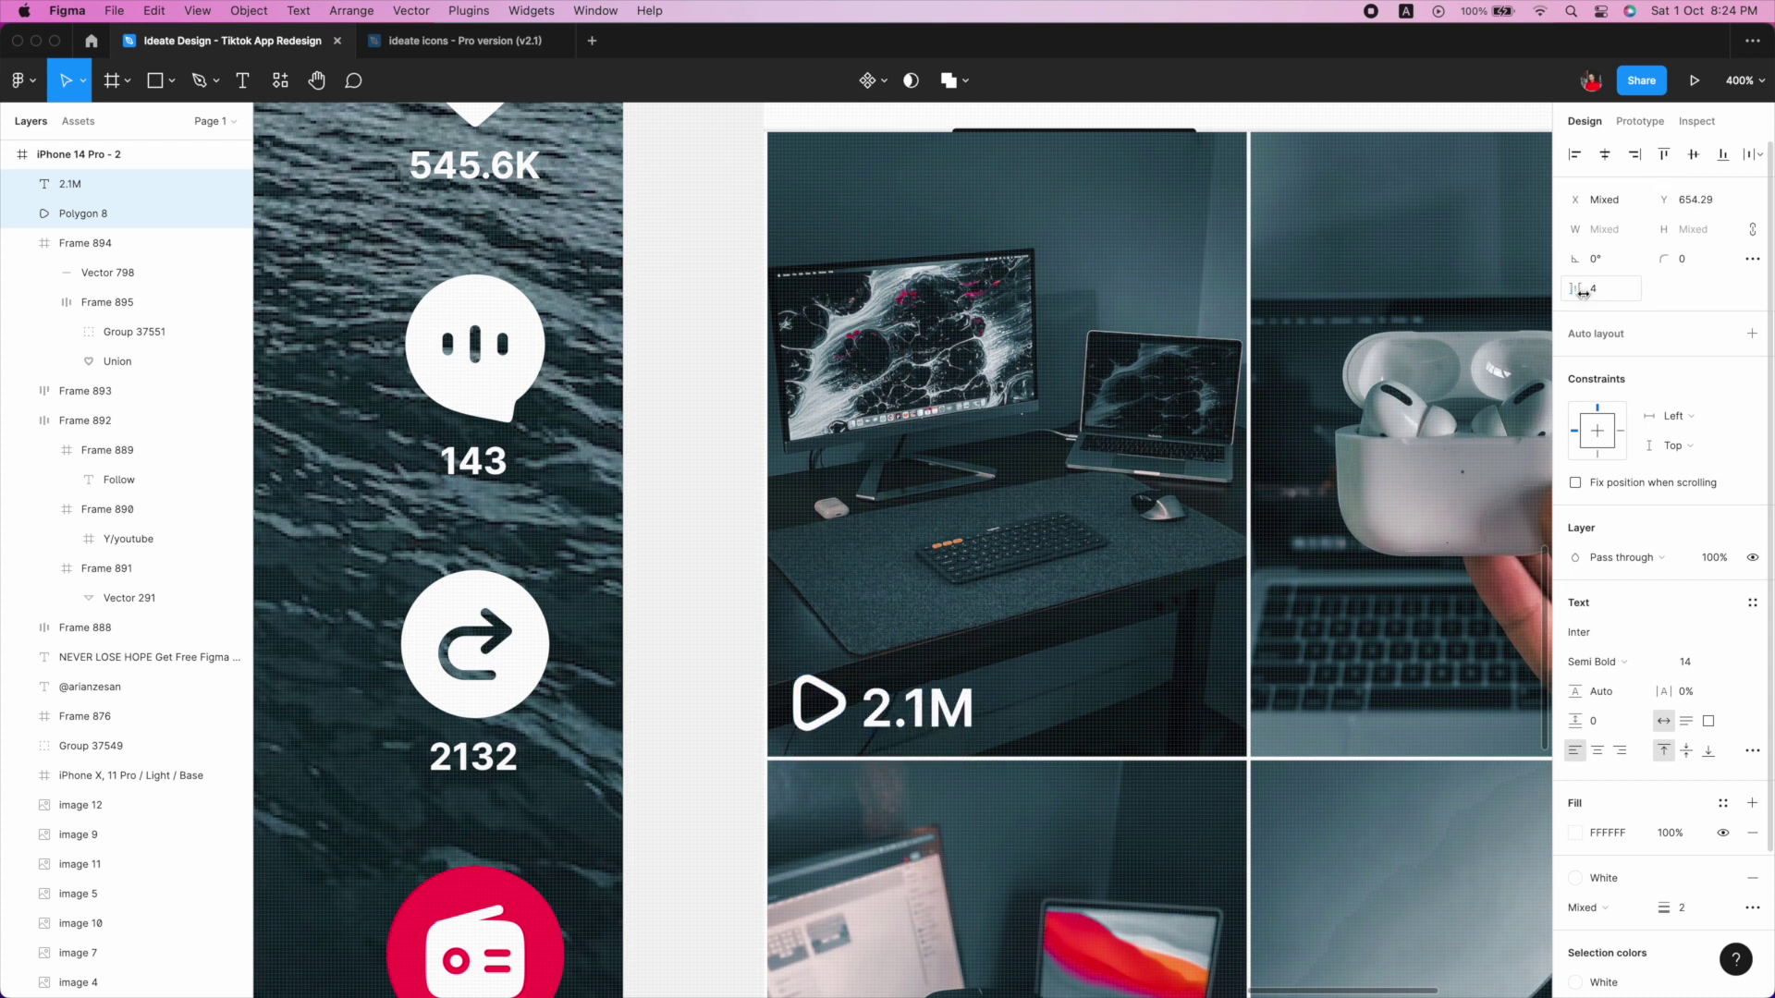
Wrap icon and count in a left-center auto-layout label at the photo's bottom, dim it, then delete it
key(shift+a)
click(1664, 441)
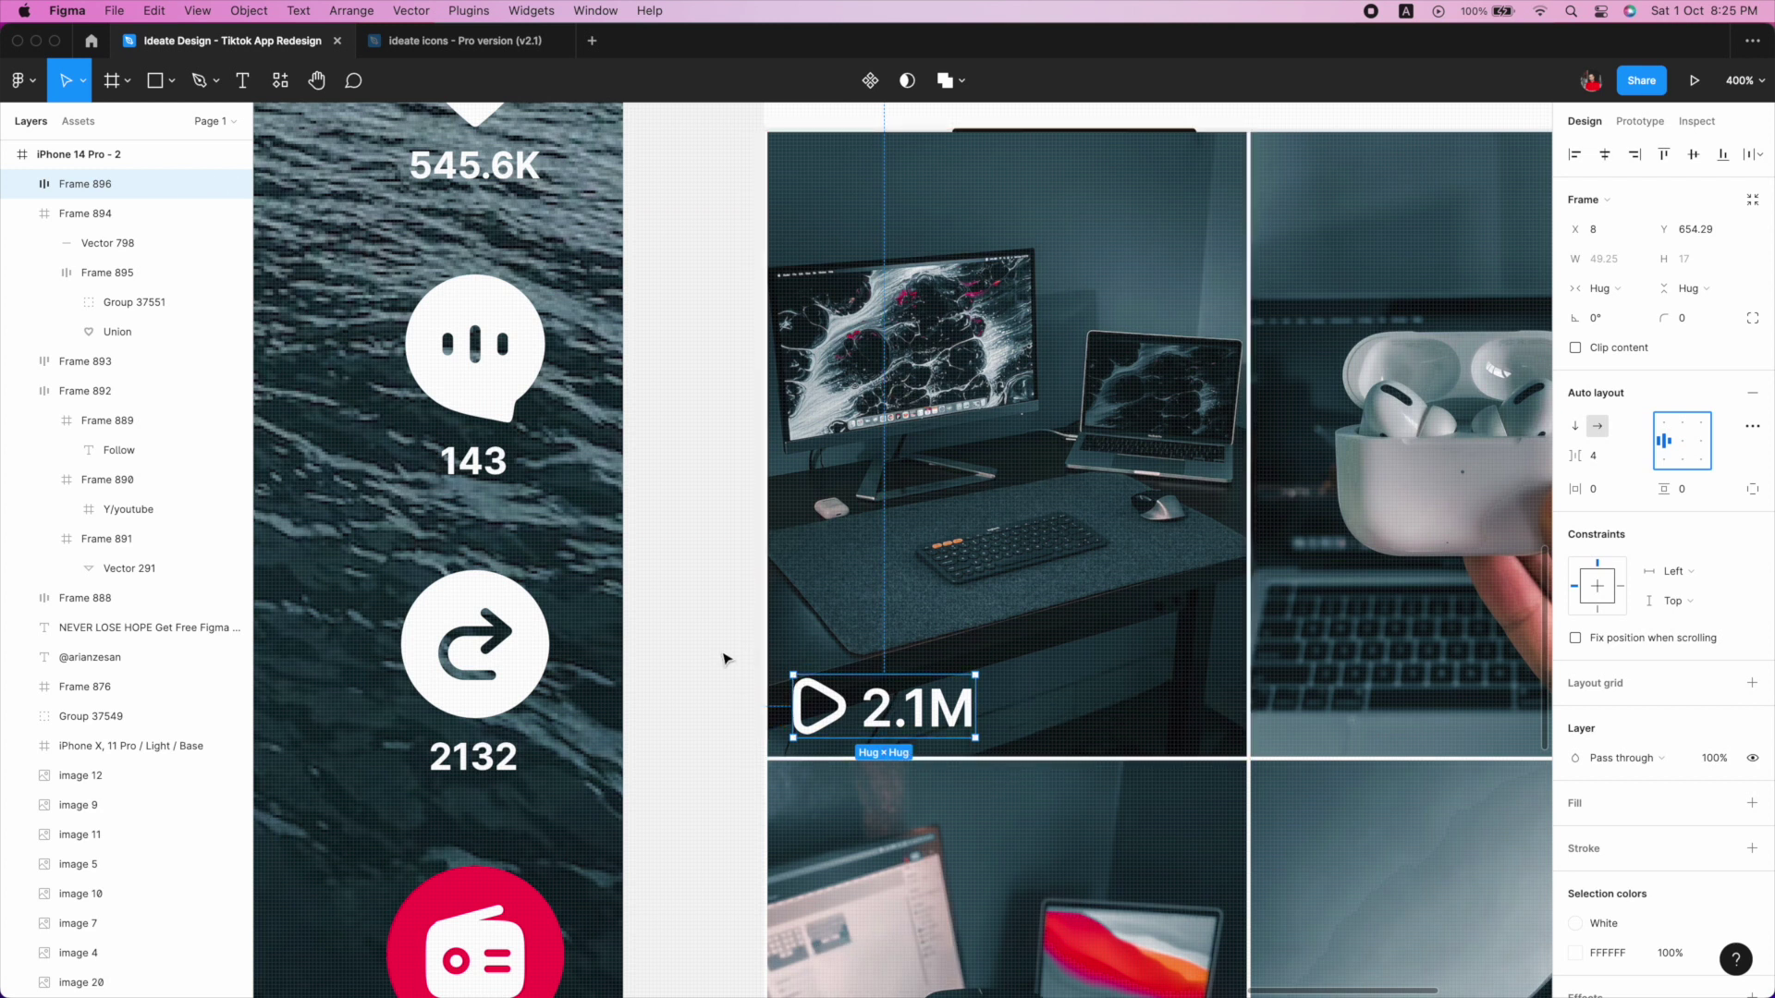
key(alt+w)
key(ctrl+z)
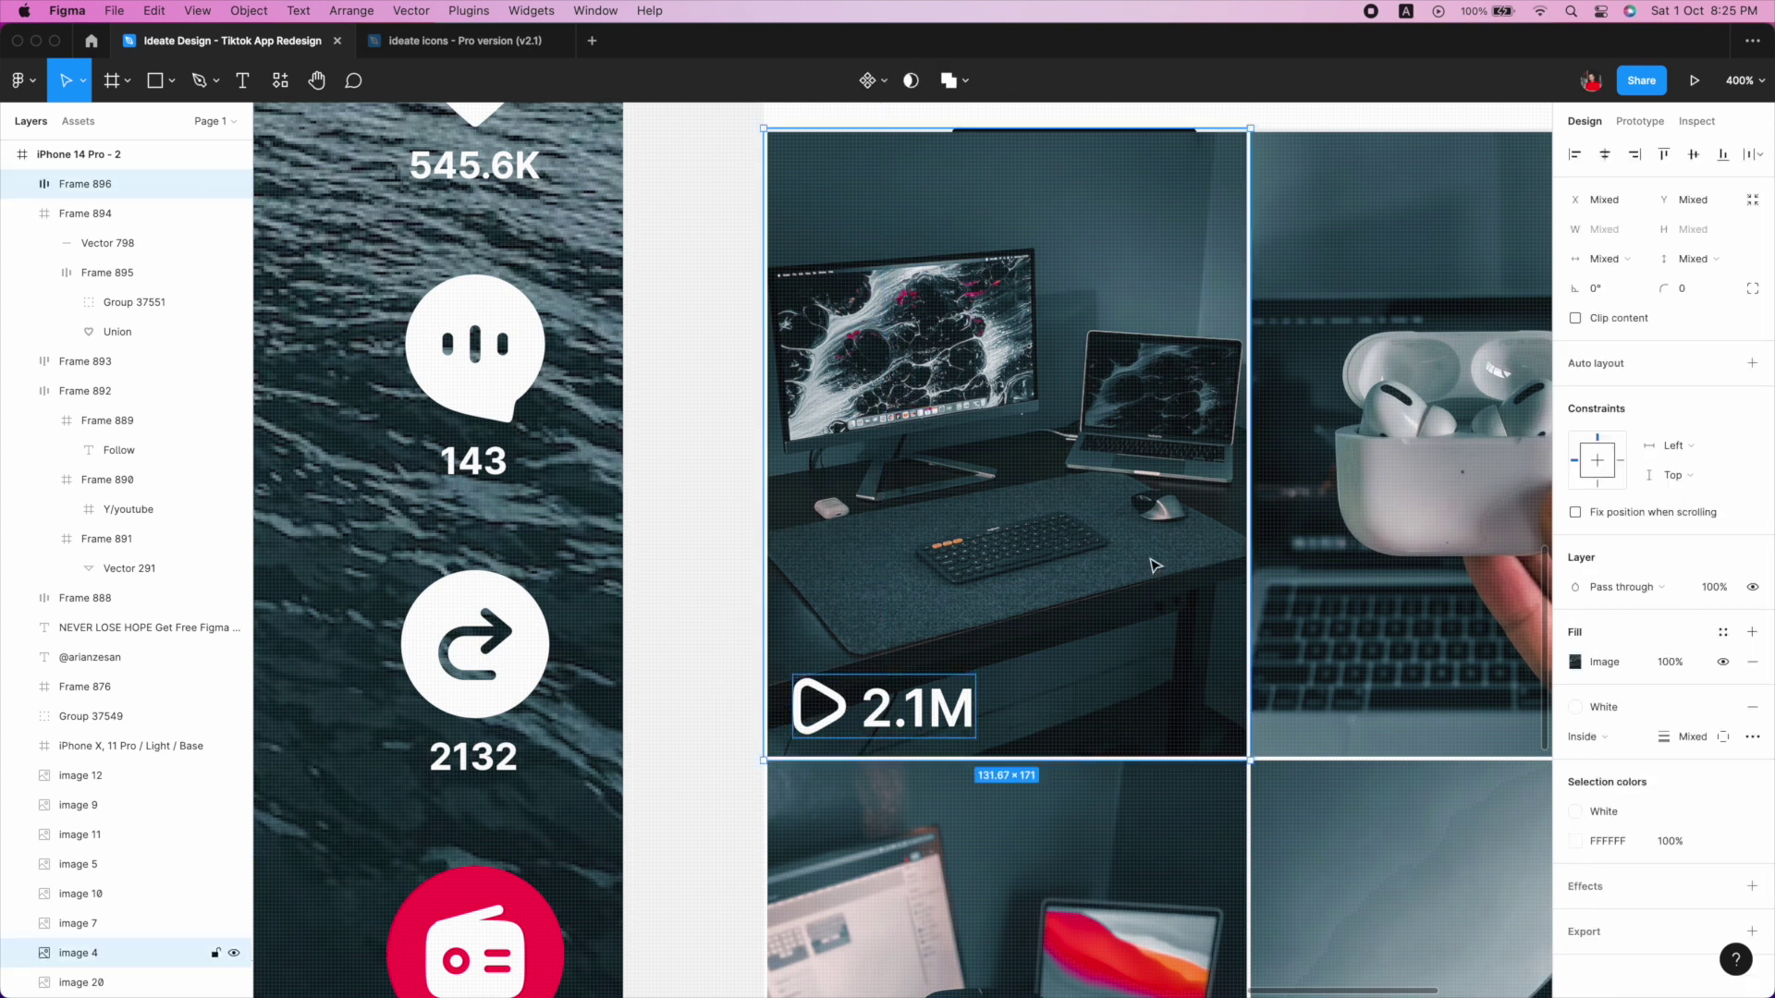
key(alt+s)
drag(927, 715, 927, 685)
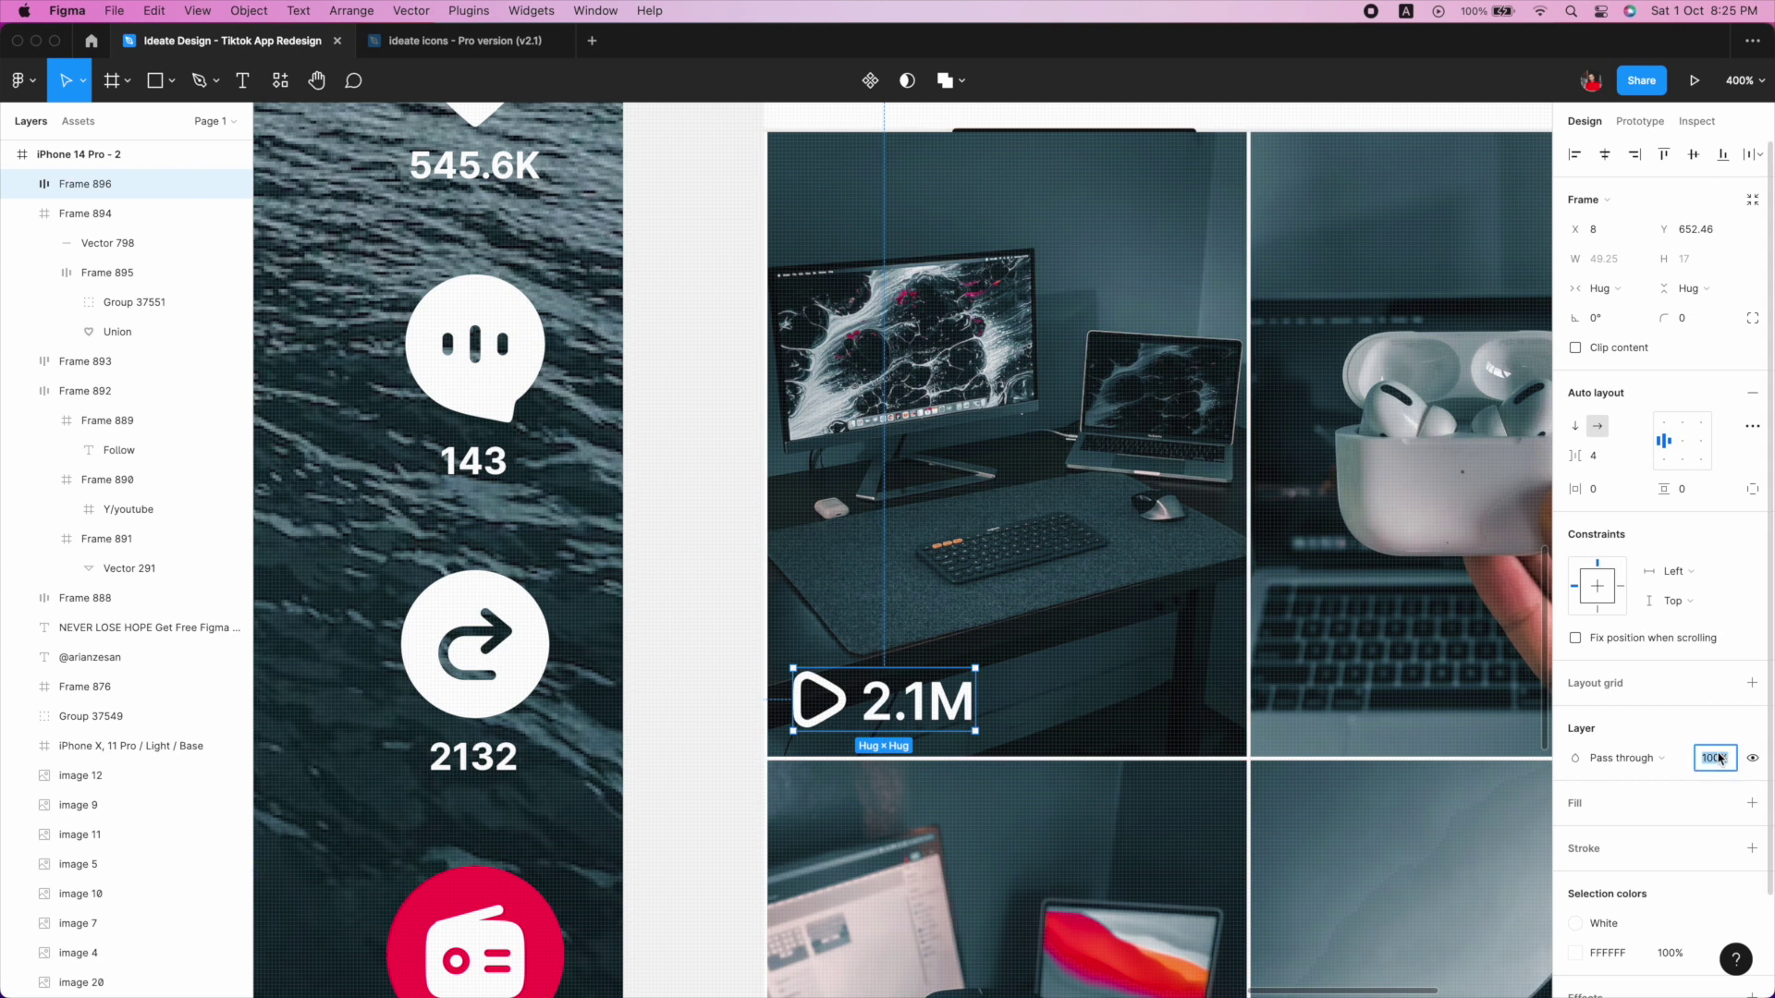
text(80)
key(Return)
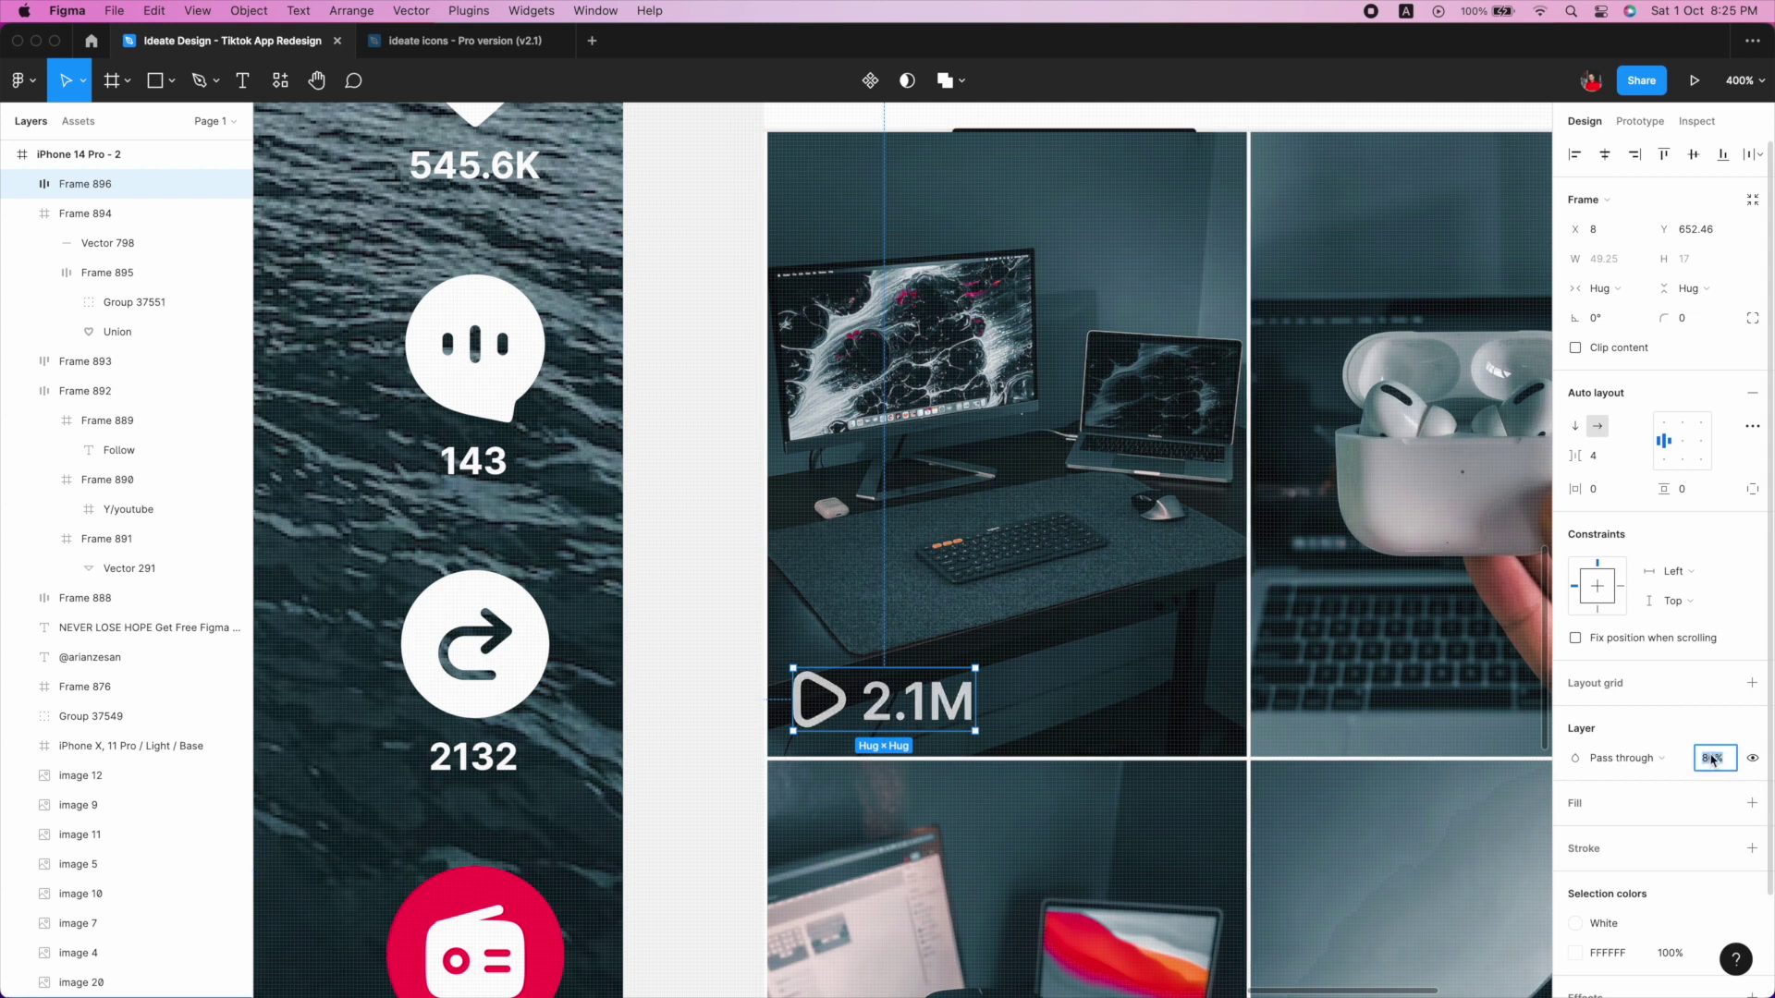
key(Delete)
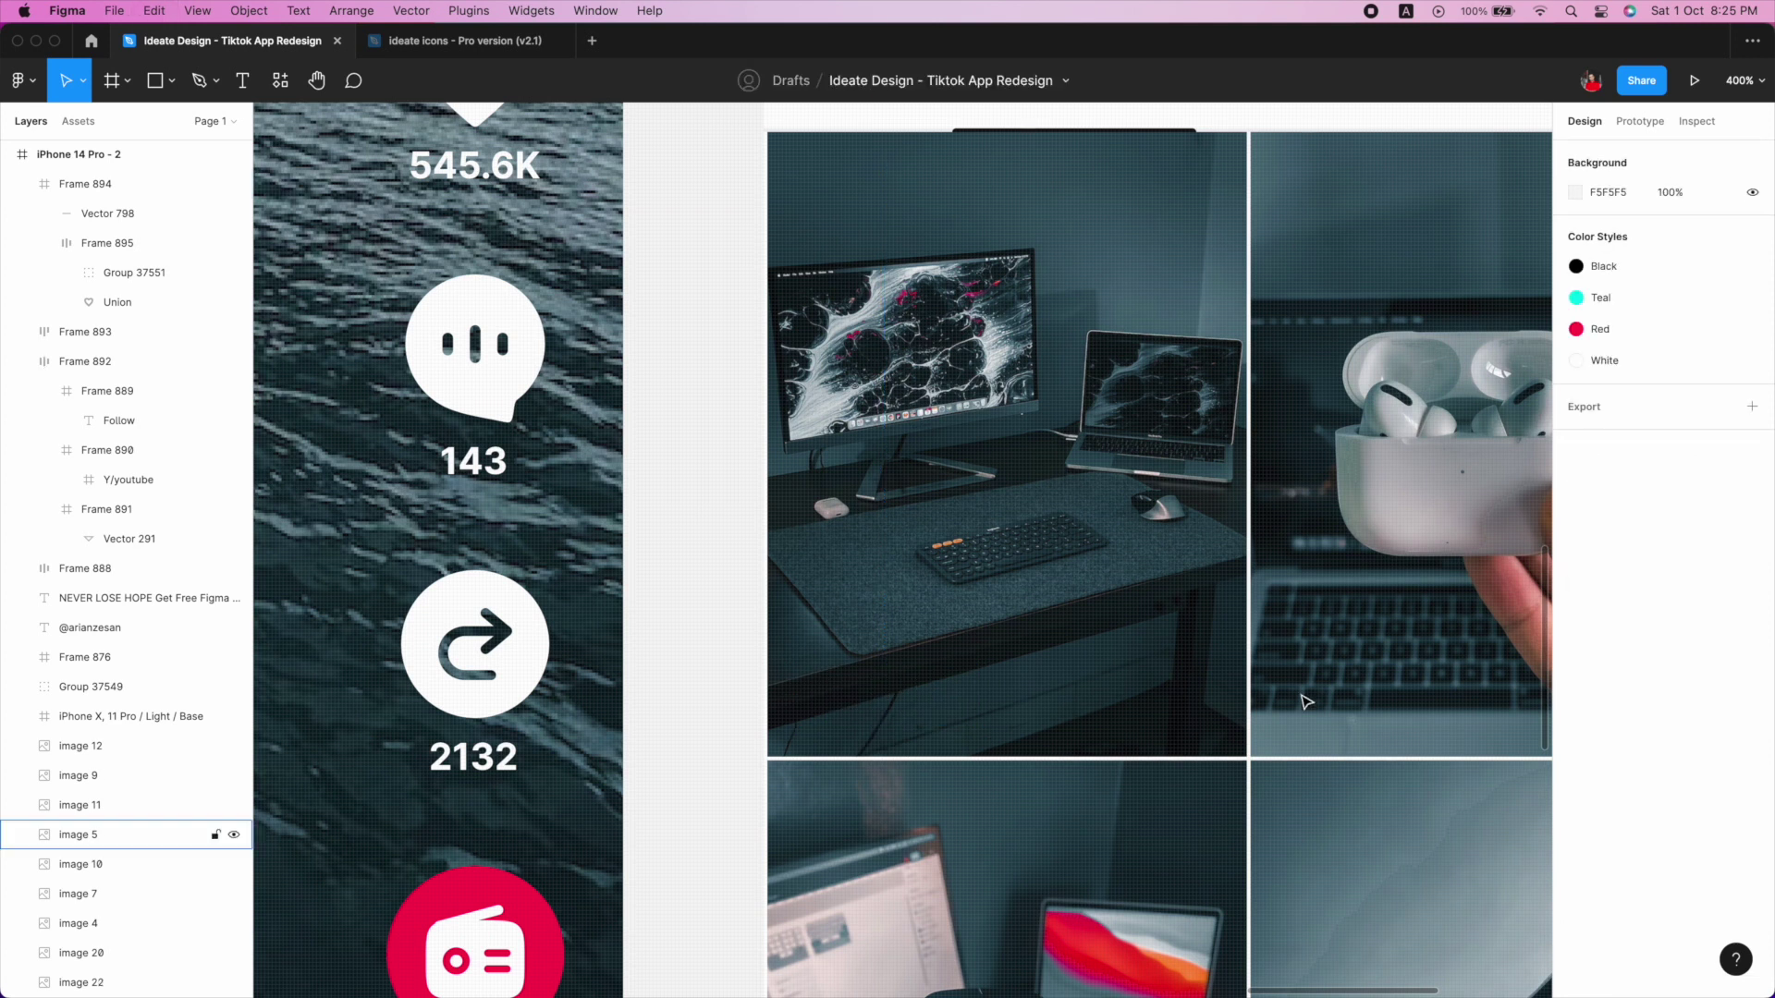
Restore the removed view-count label and place a pasted copy on the AirPods photo
key(ctrl+z)
key(ctrl+v)
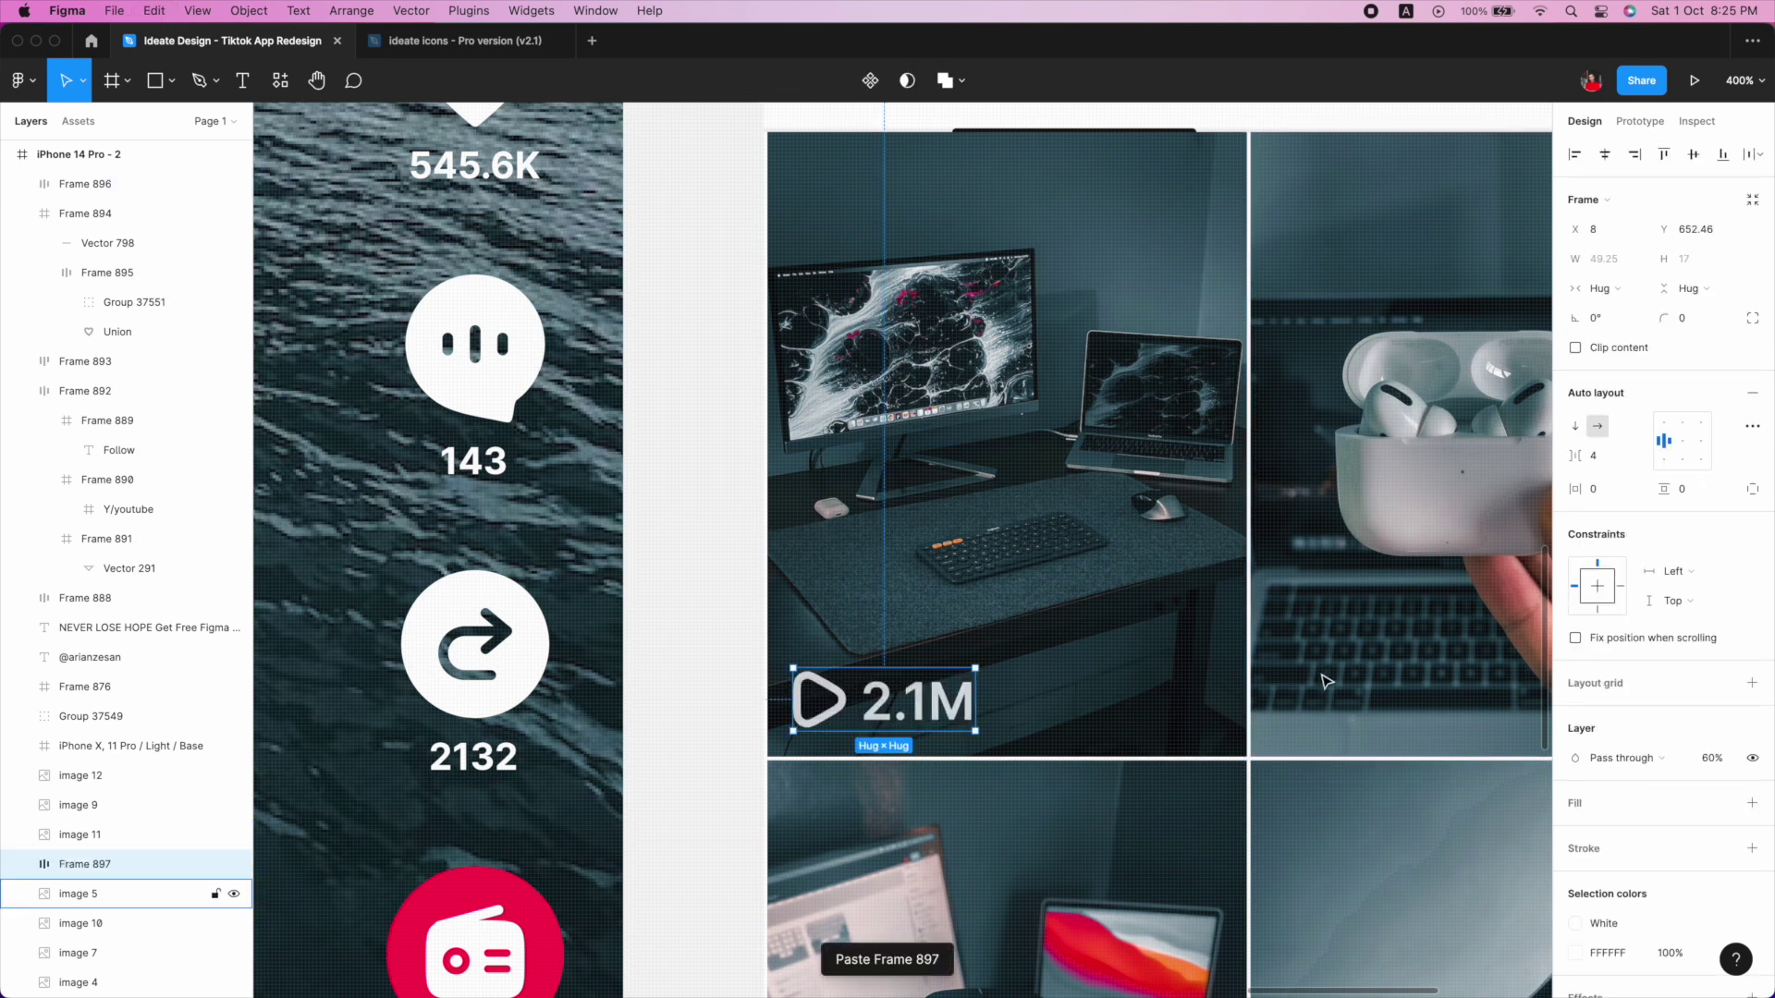
scroll(1326, 682, down, 5)
mouse_move(748, 599)
mouse_down()
mouse_move(1024, 599)
mouse_move(978, 614)
mouse_move(996, 601)
mouse_up()
shift+click(1061, 617)
click(982, 616)
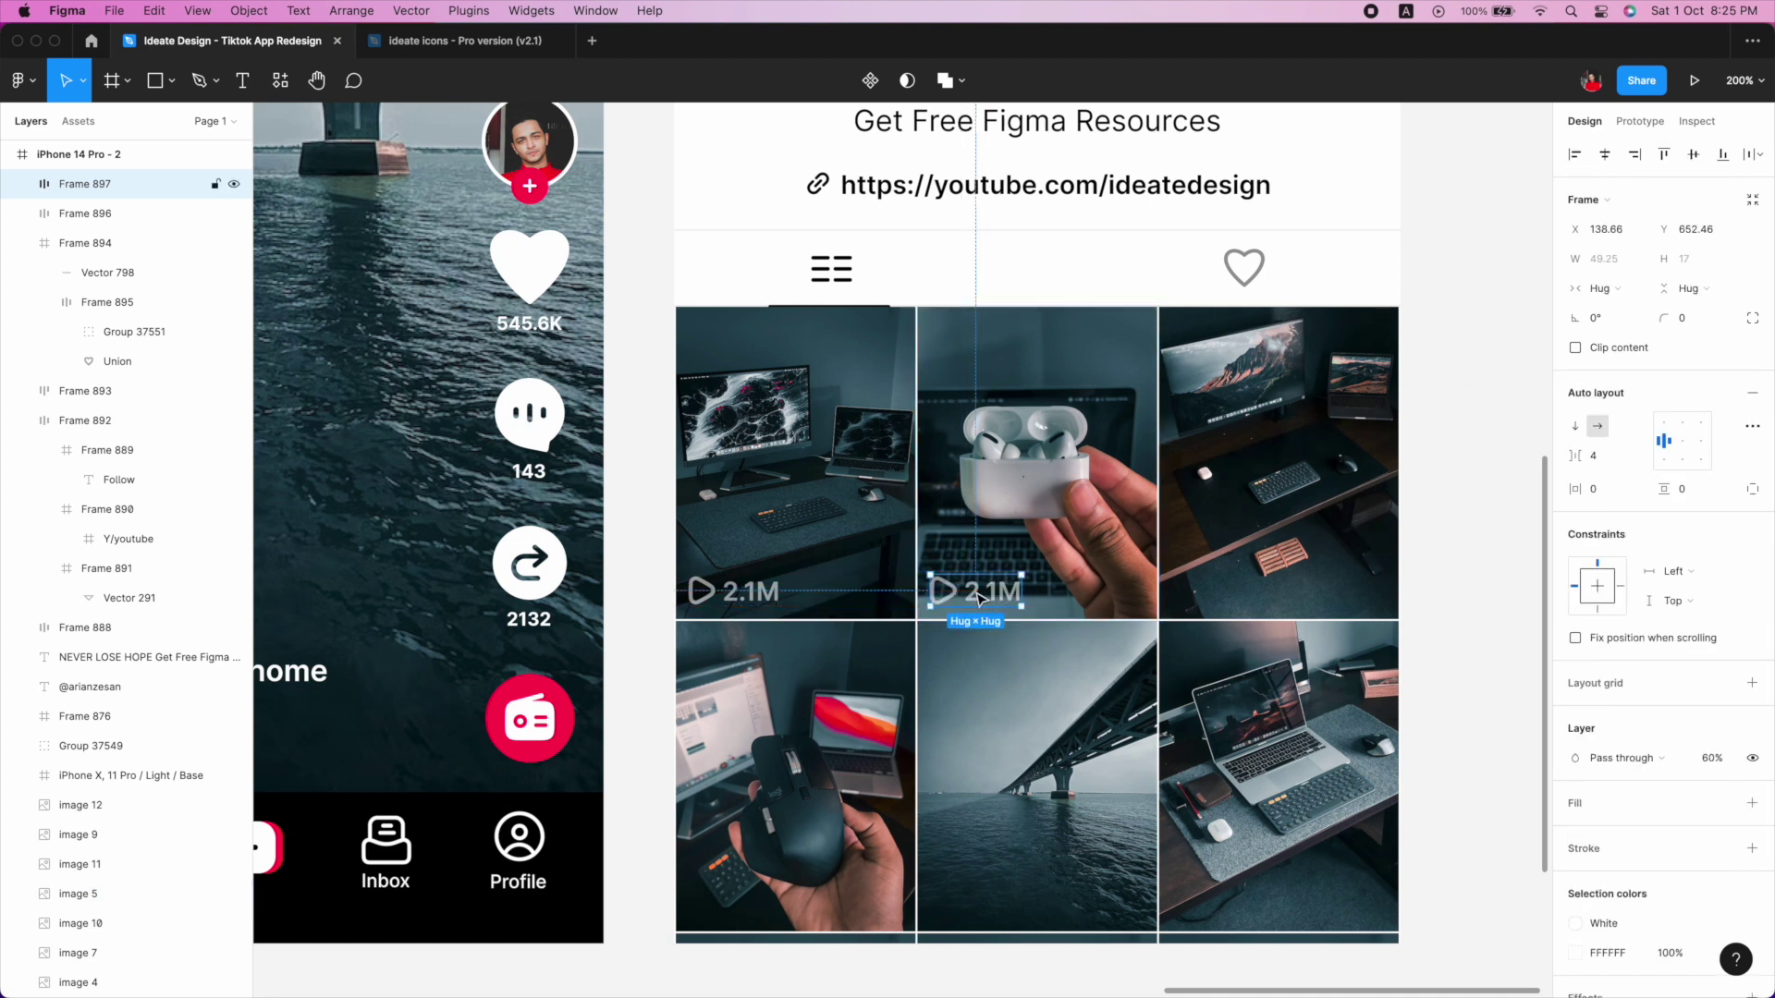
Shrink the first photo's 2.1M view-count label and bottom-align it with the photo
scroll(980, 599, right, 2)
click(673, 587)
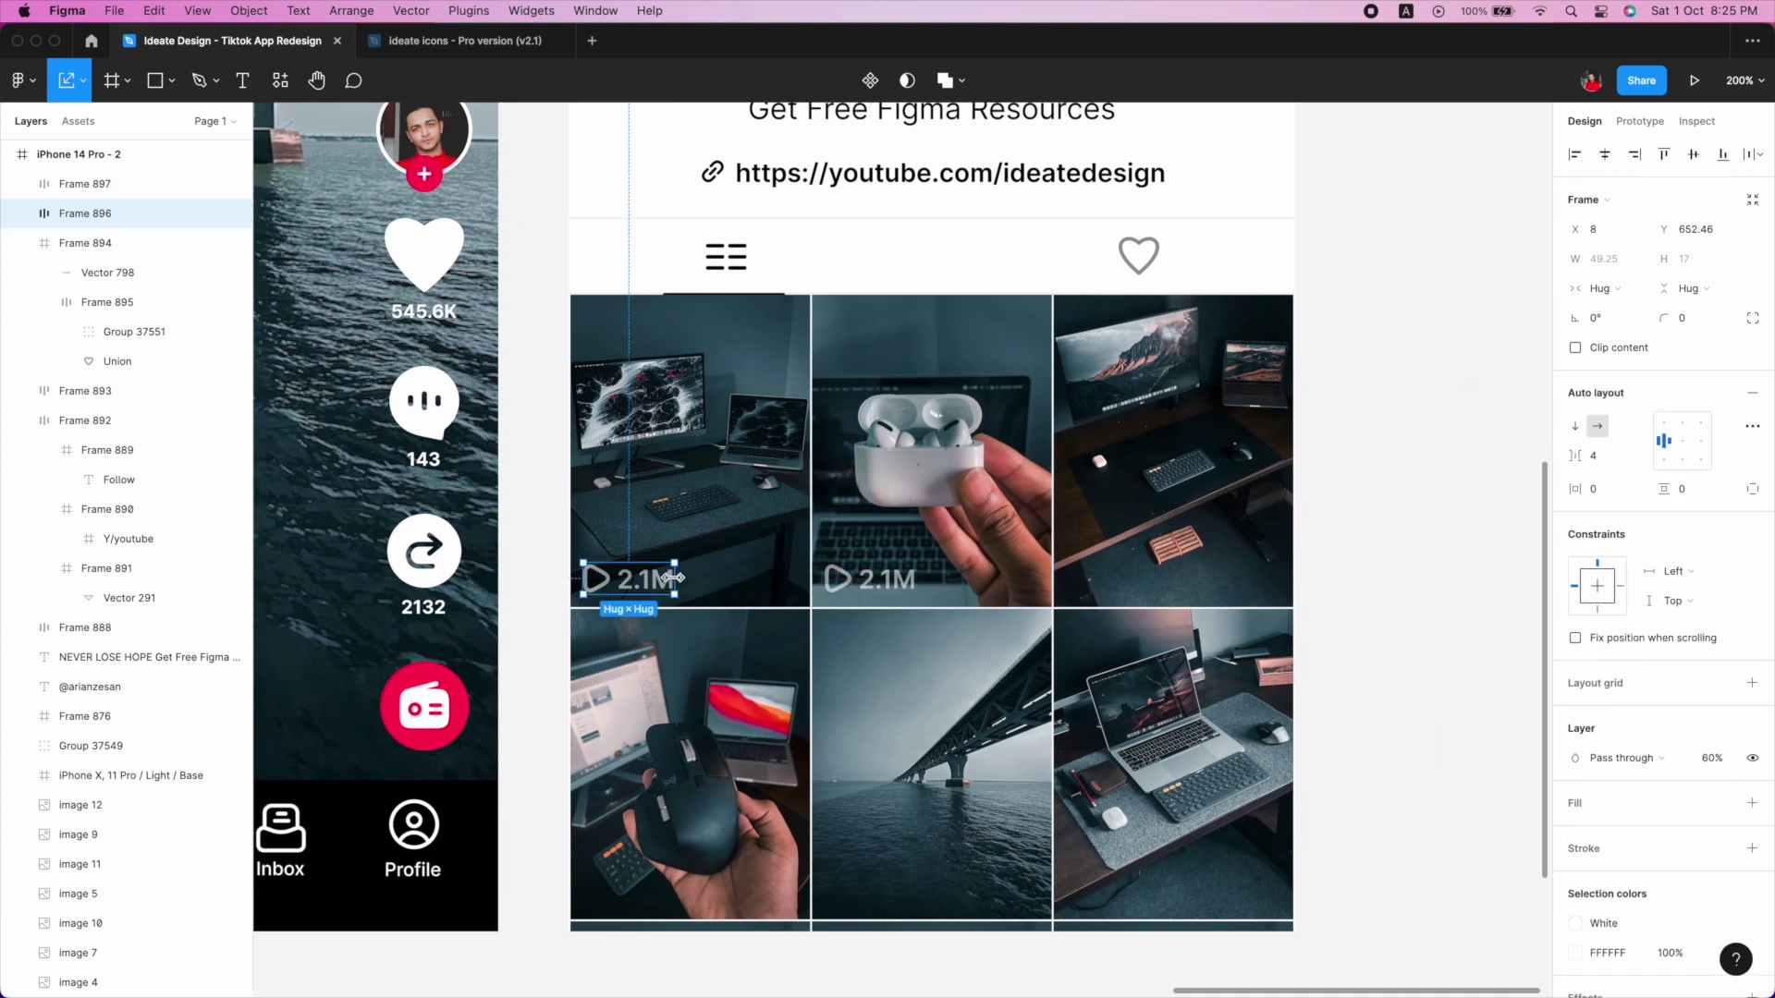
drag(675, 578, 651, 578)
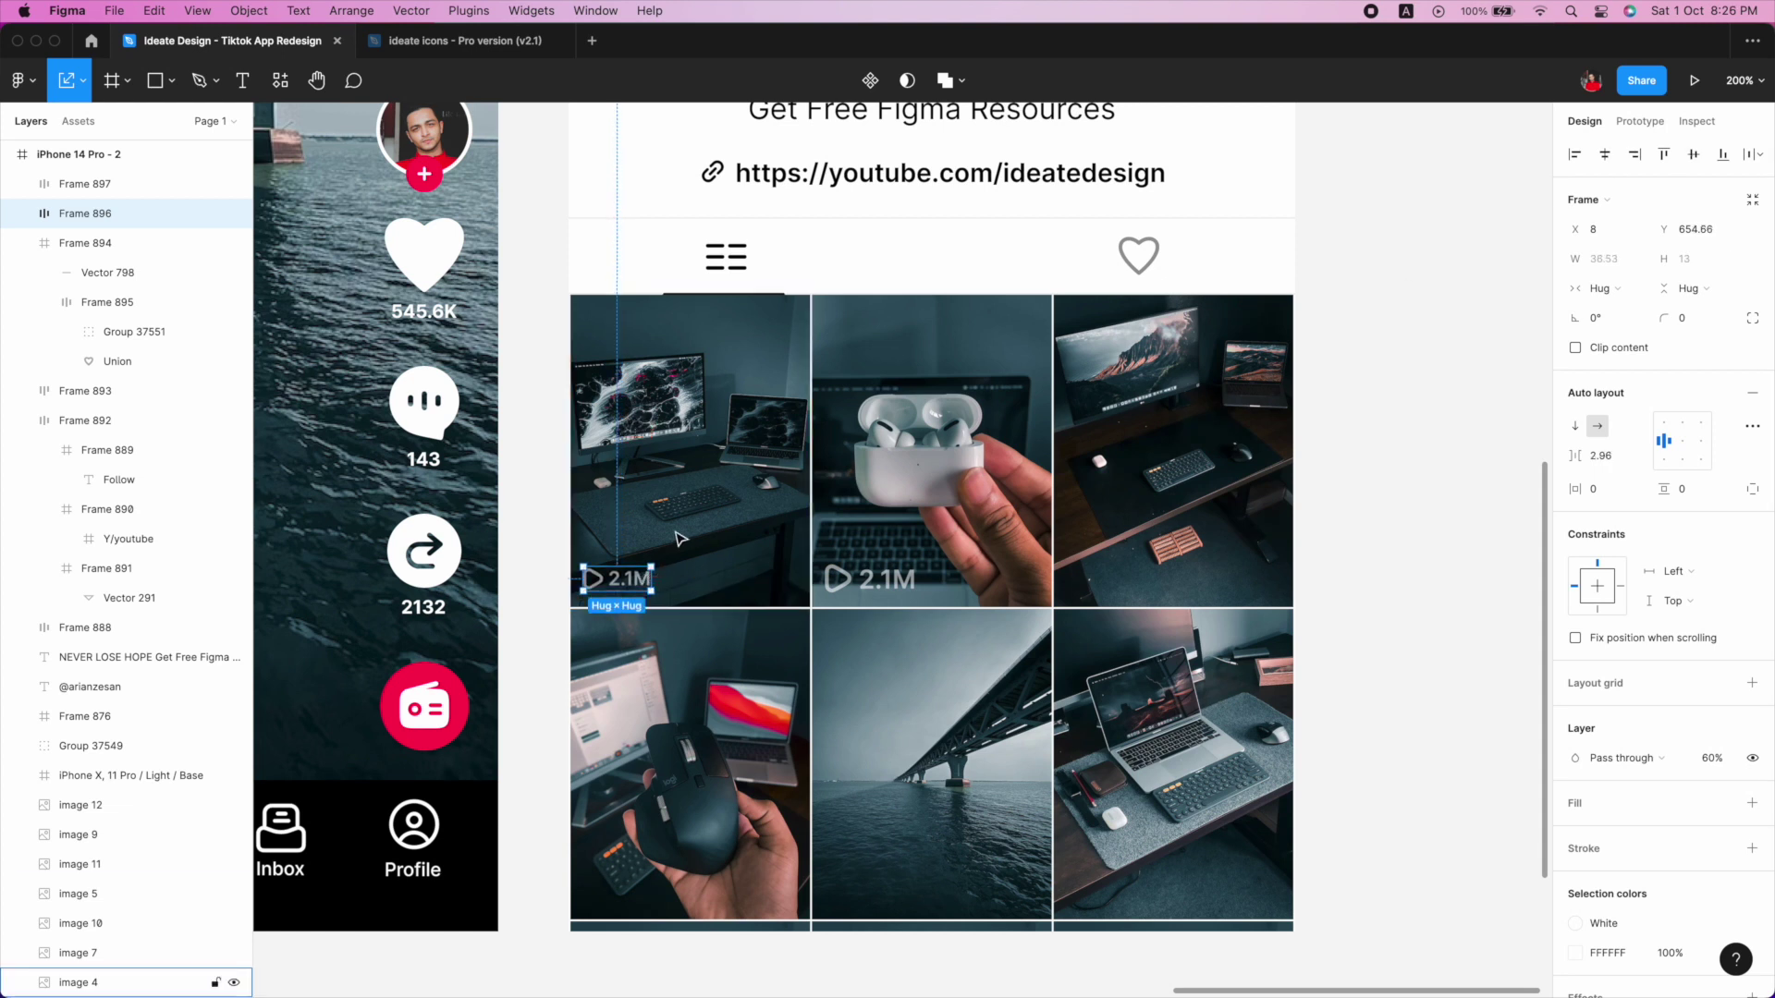
double_click(610, 587)
click(1692, 467)
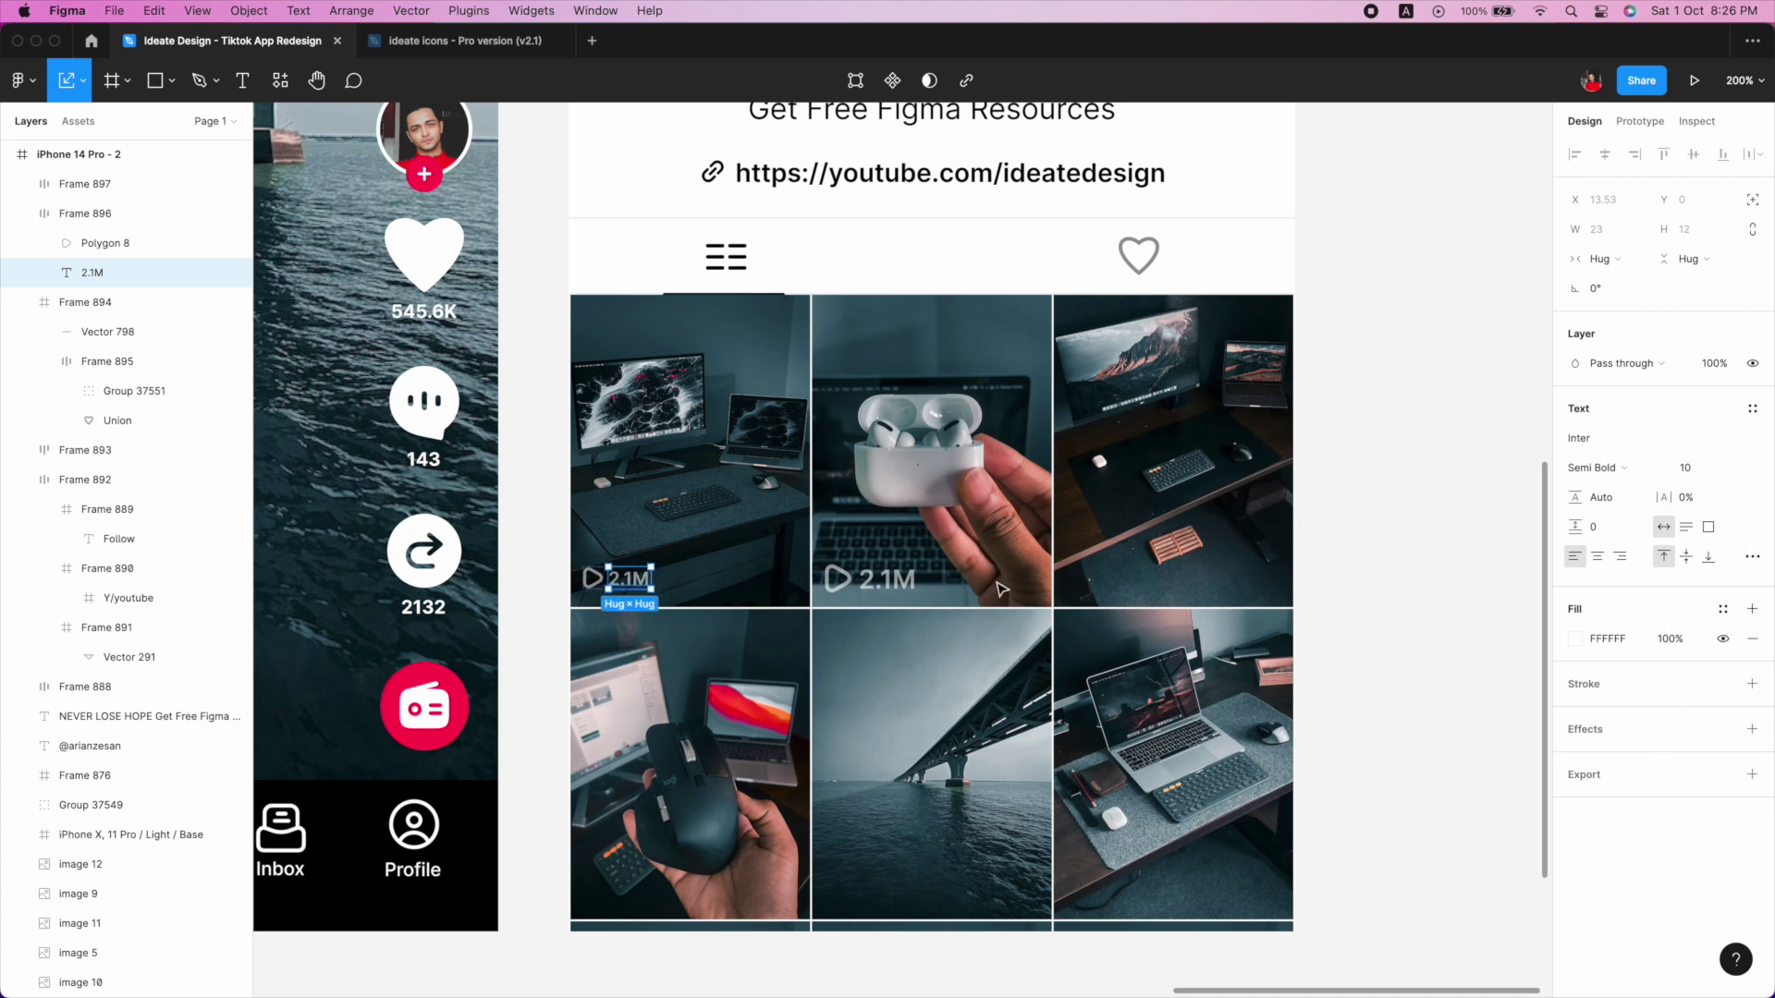
click(582, 580)
shift+click(578, 536)
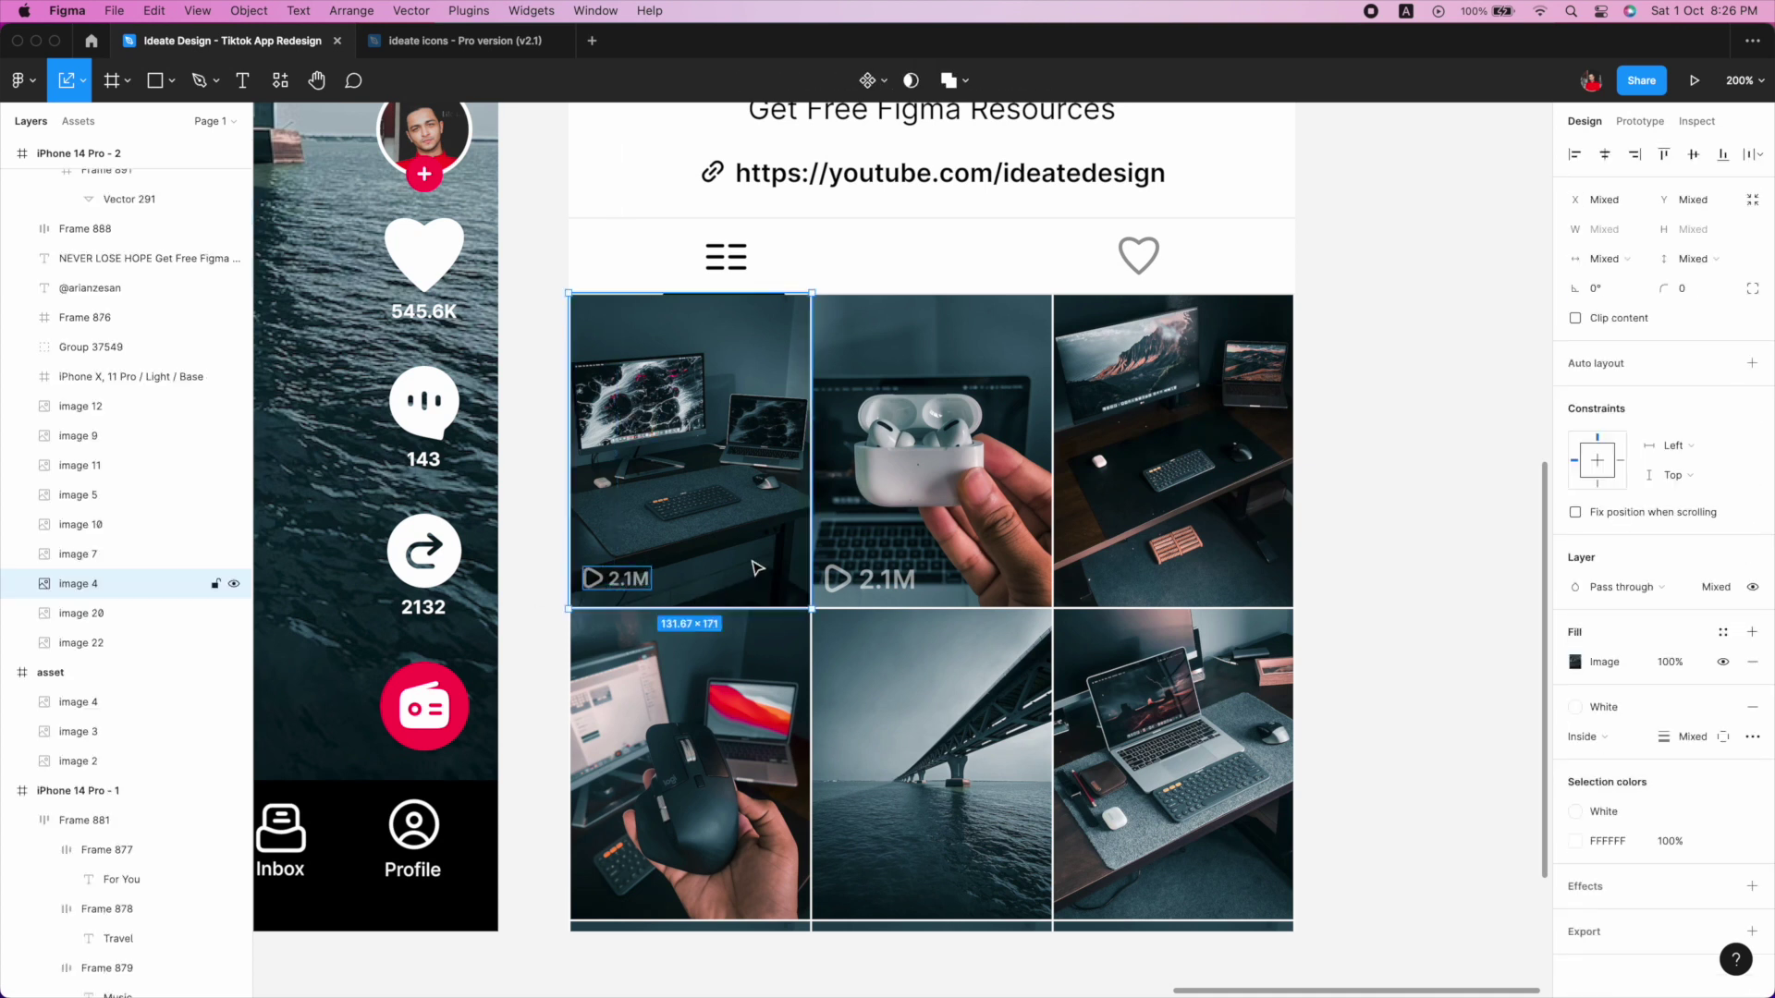
click(1721, 159)
click(591, 582)
Set the label's opacity to 40% and duplicate it onto the second photo, lined up
click(836, 596)
key(ctrl+z)
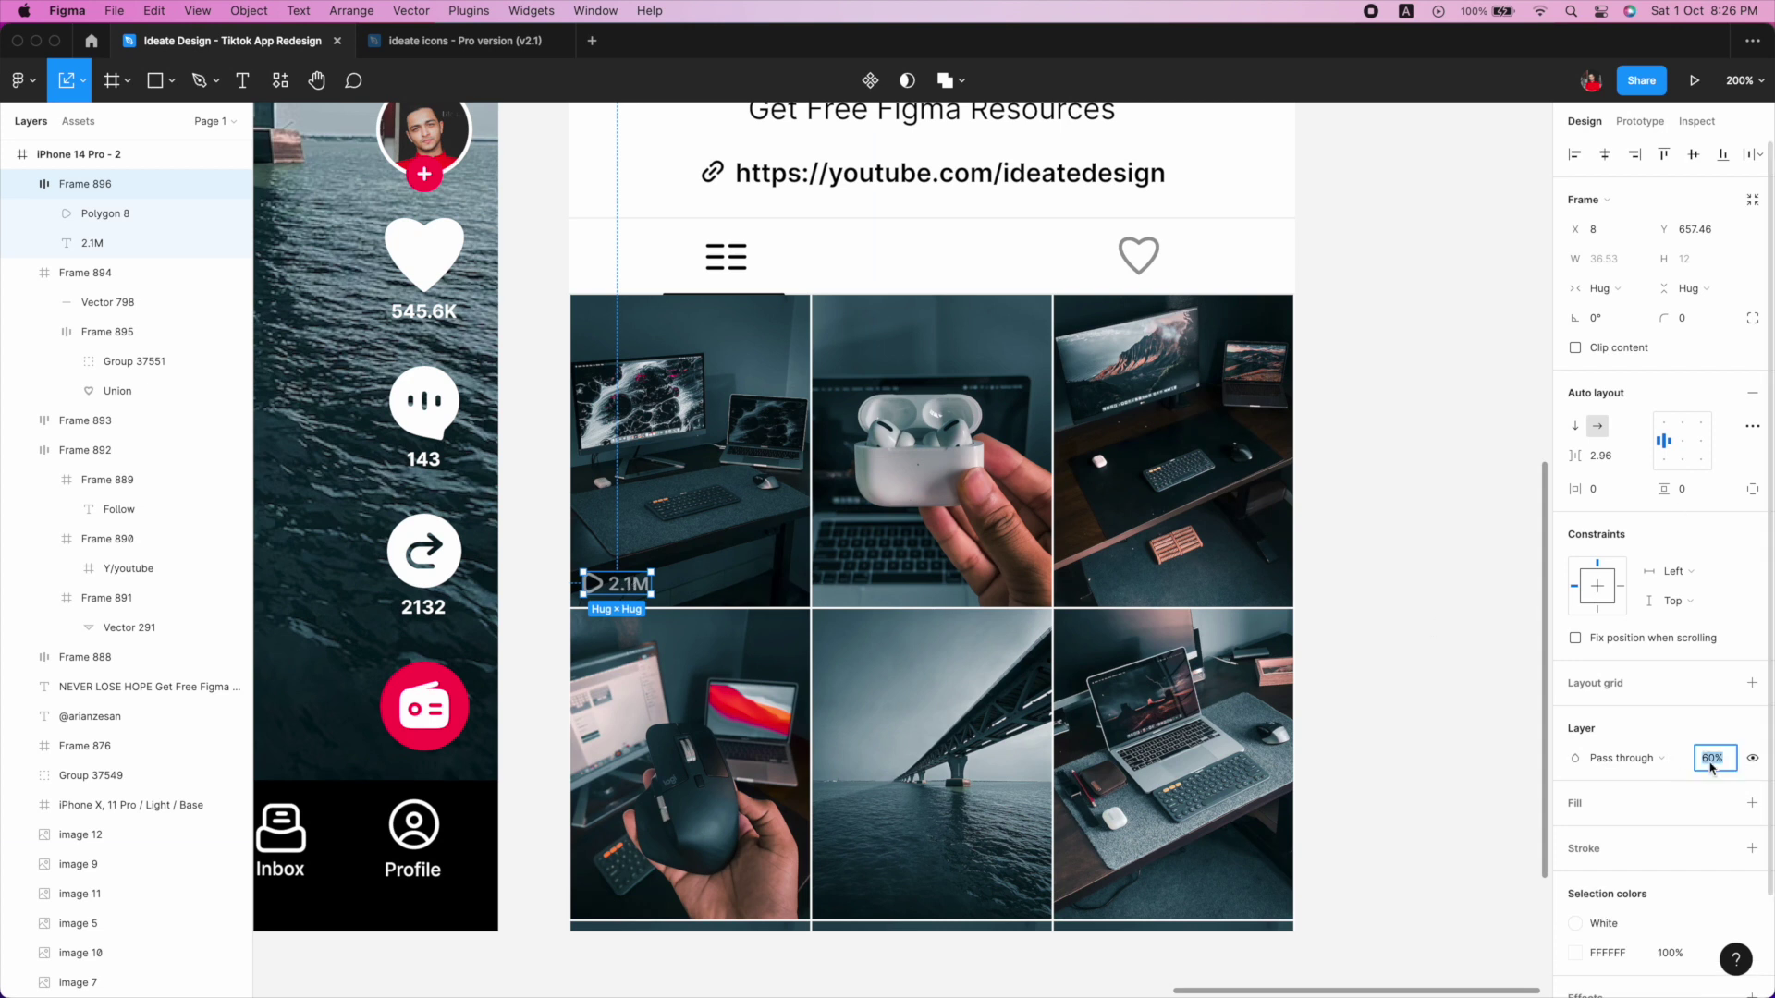
text(40)
key(Return)
key(ctrl+d)
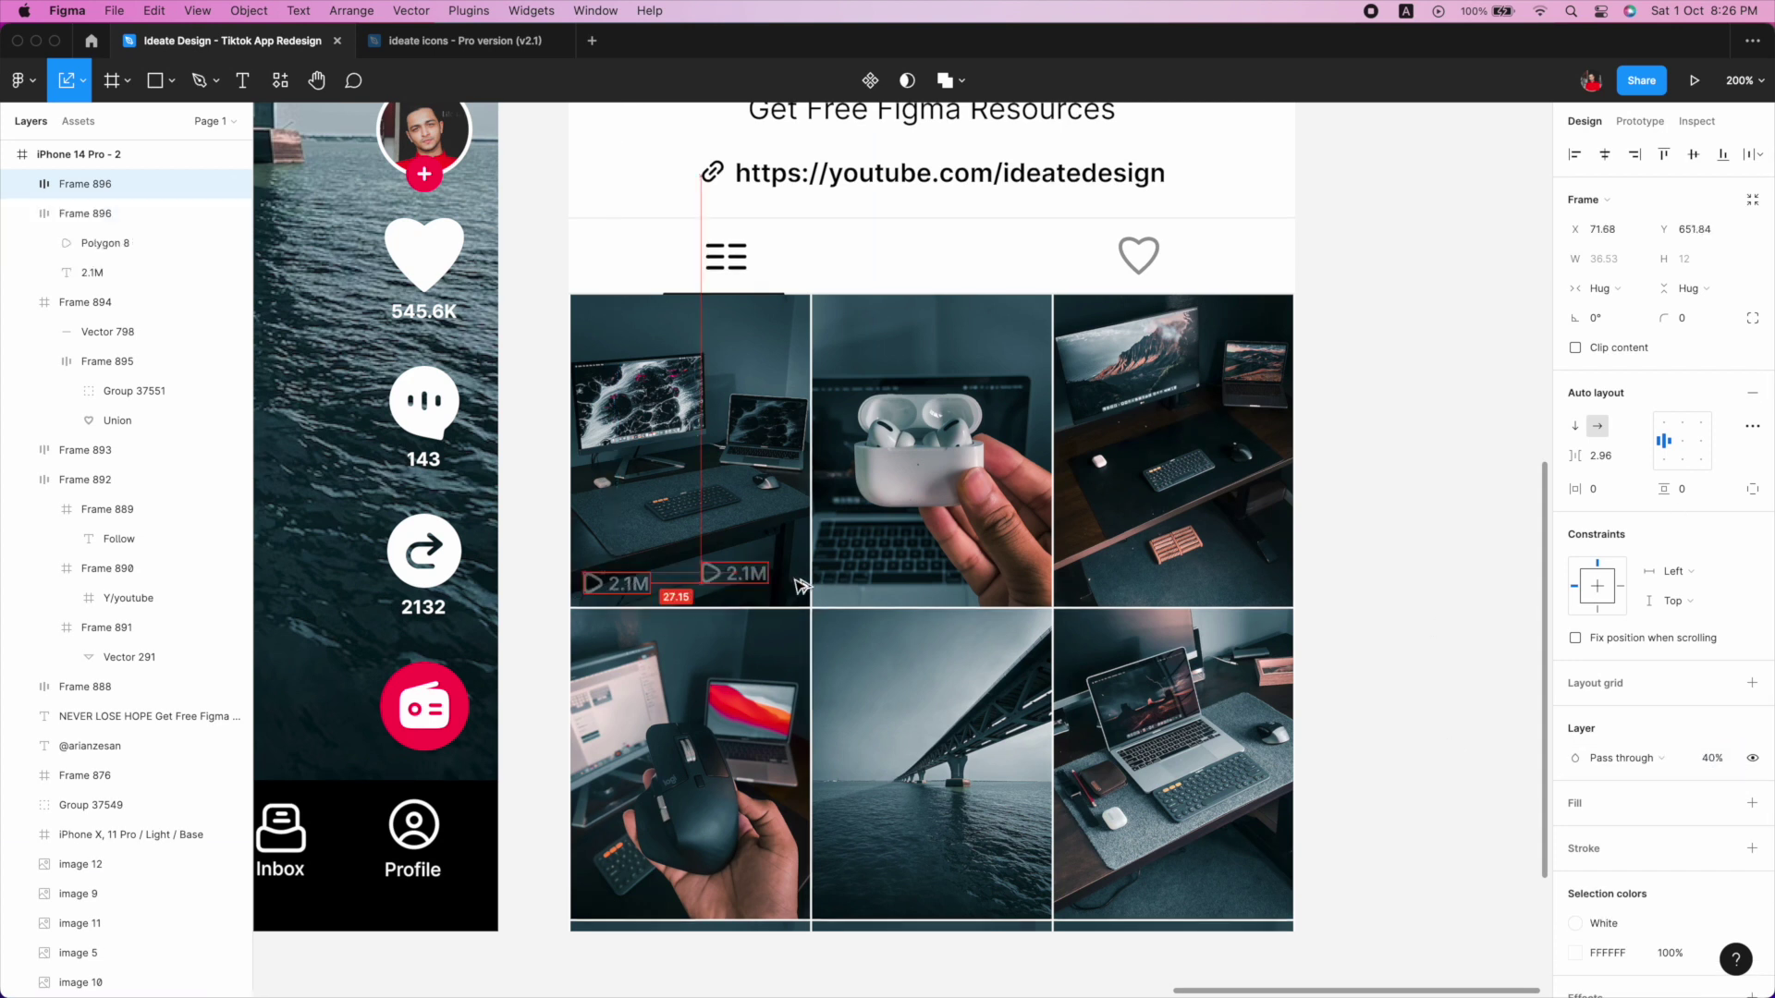
shift+click(893, 583)
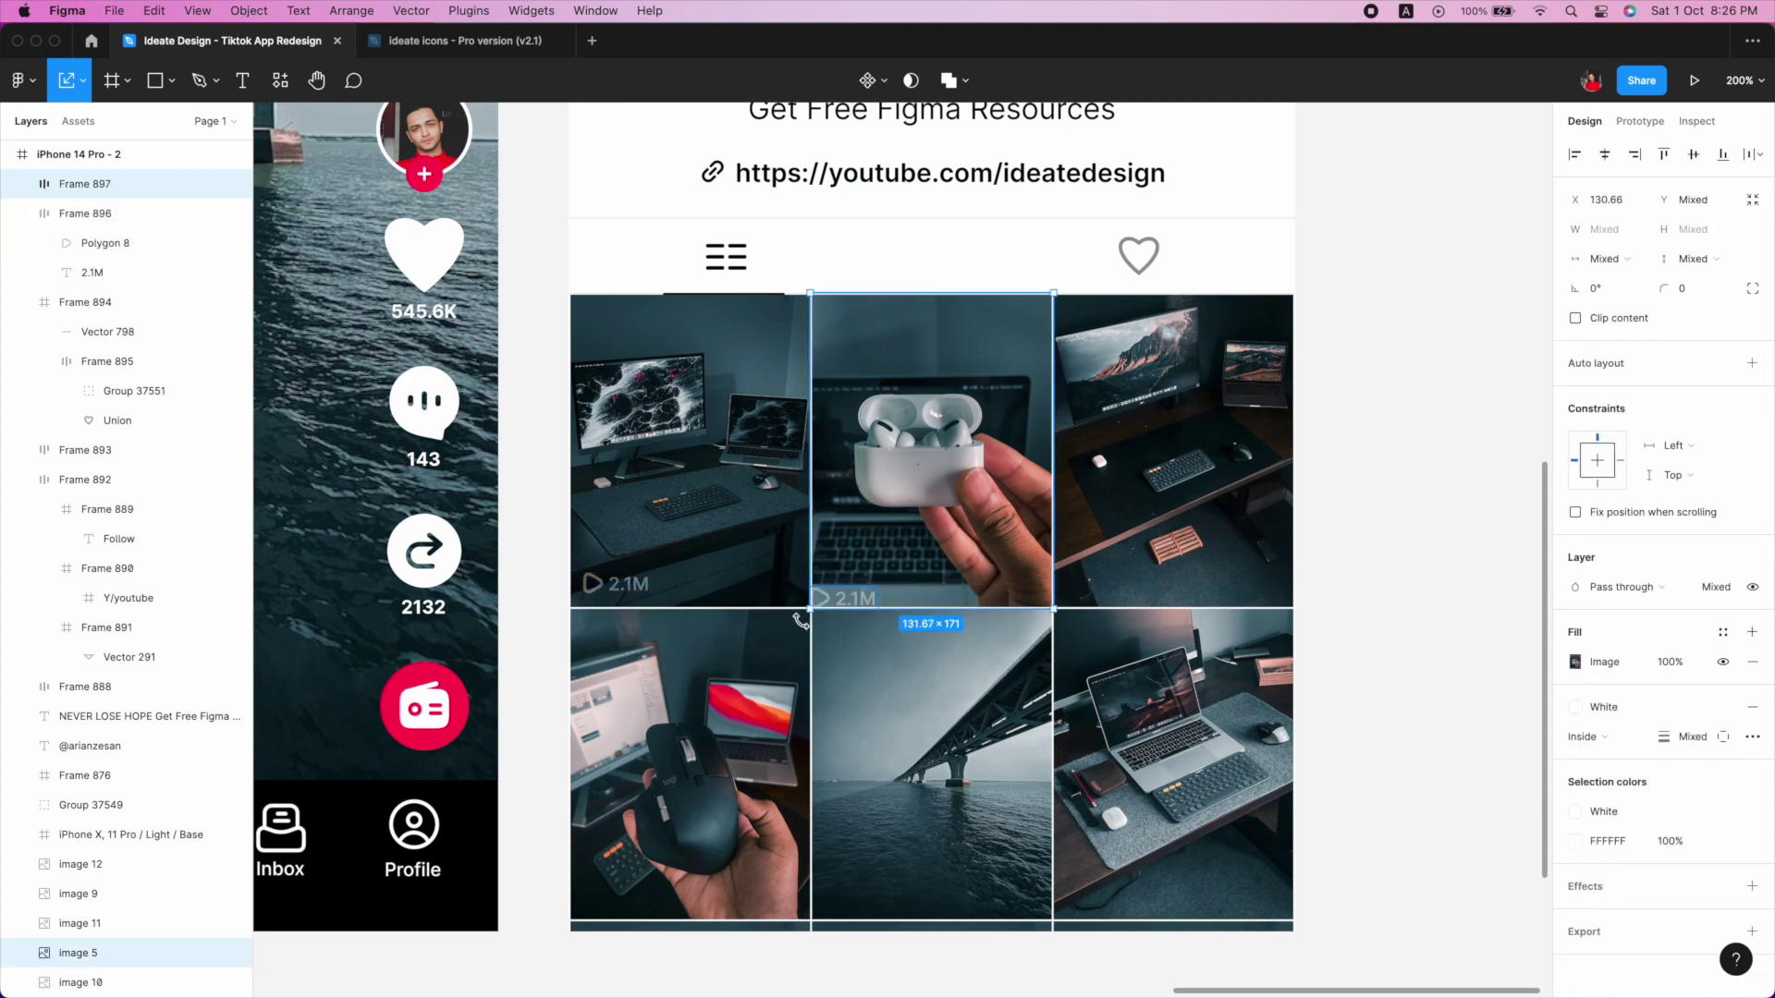
click(858, 601)
drag(858, 601, 865, 584)
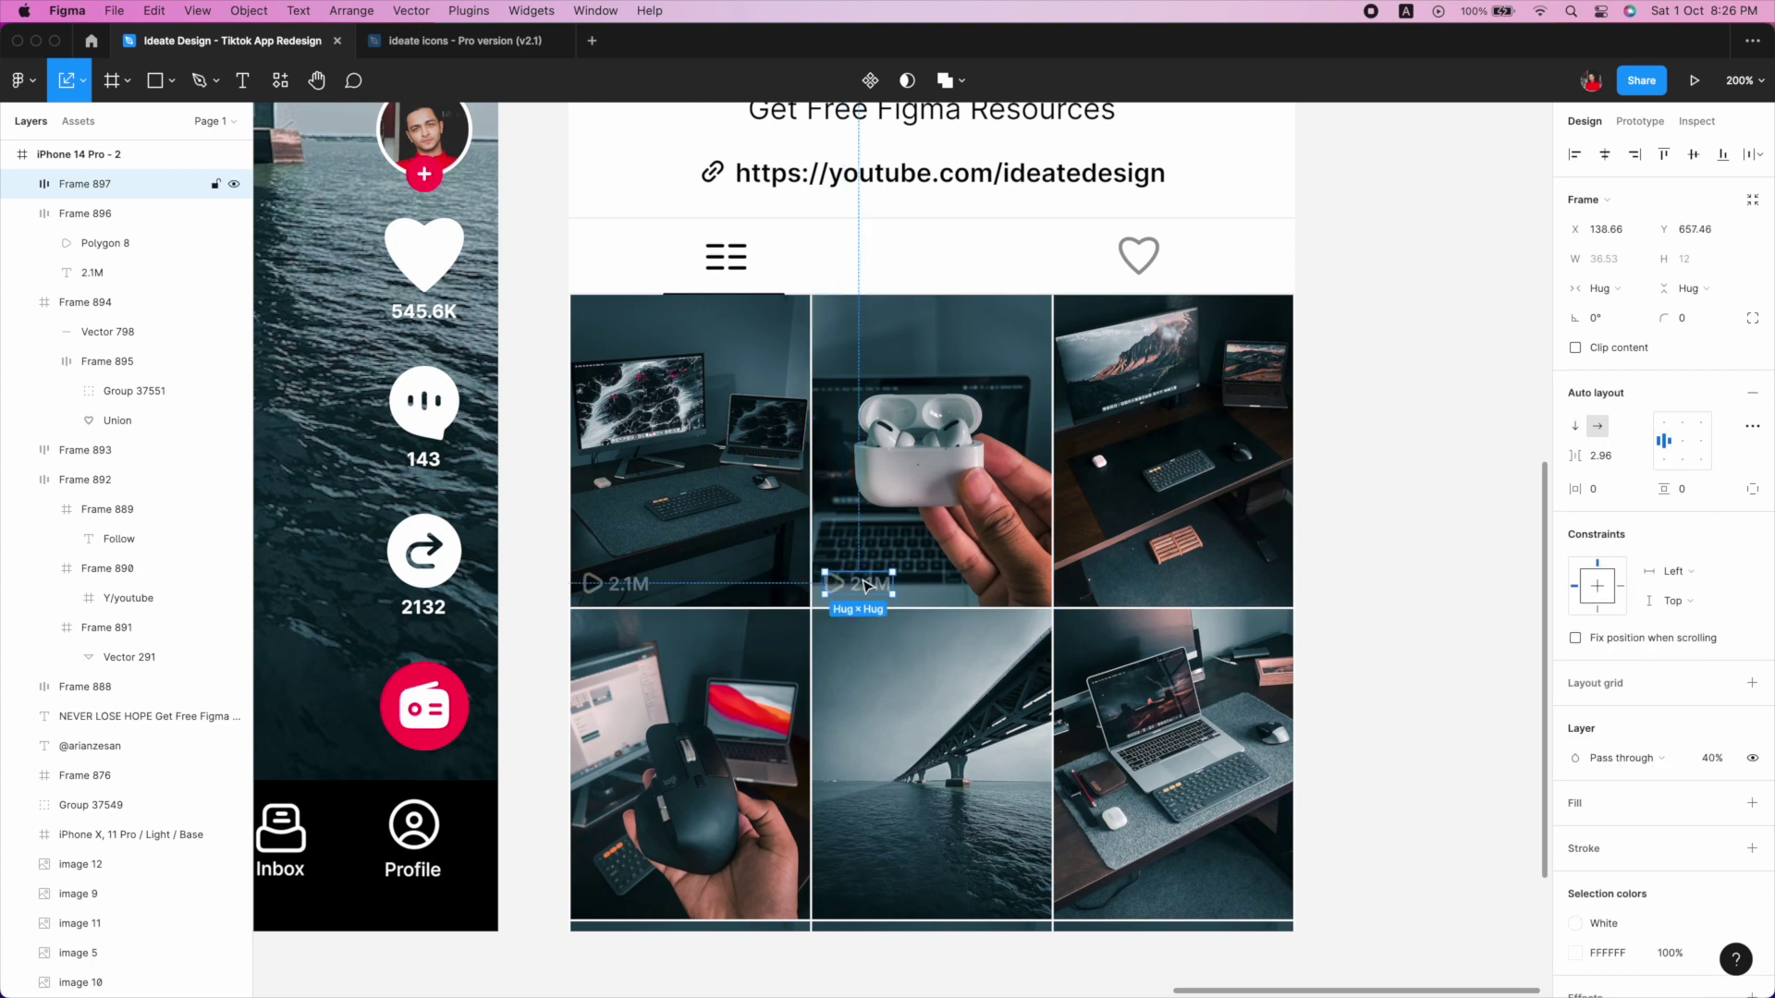
Change the second photo's view count to 4.3M
double_click(861, 584)
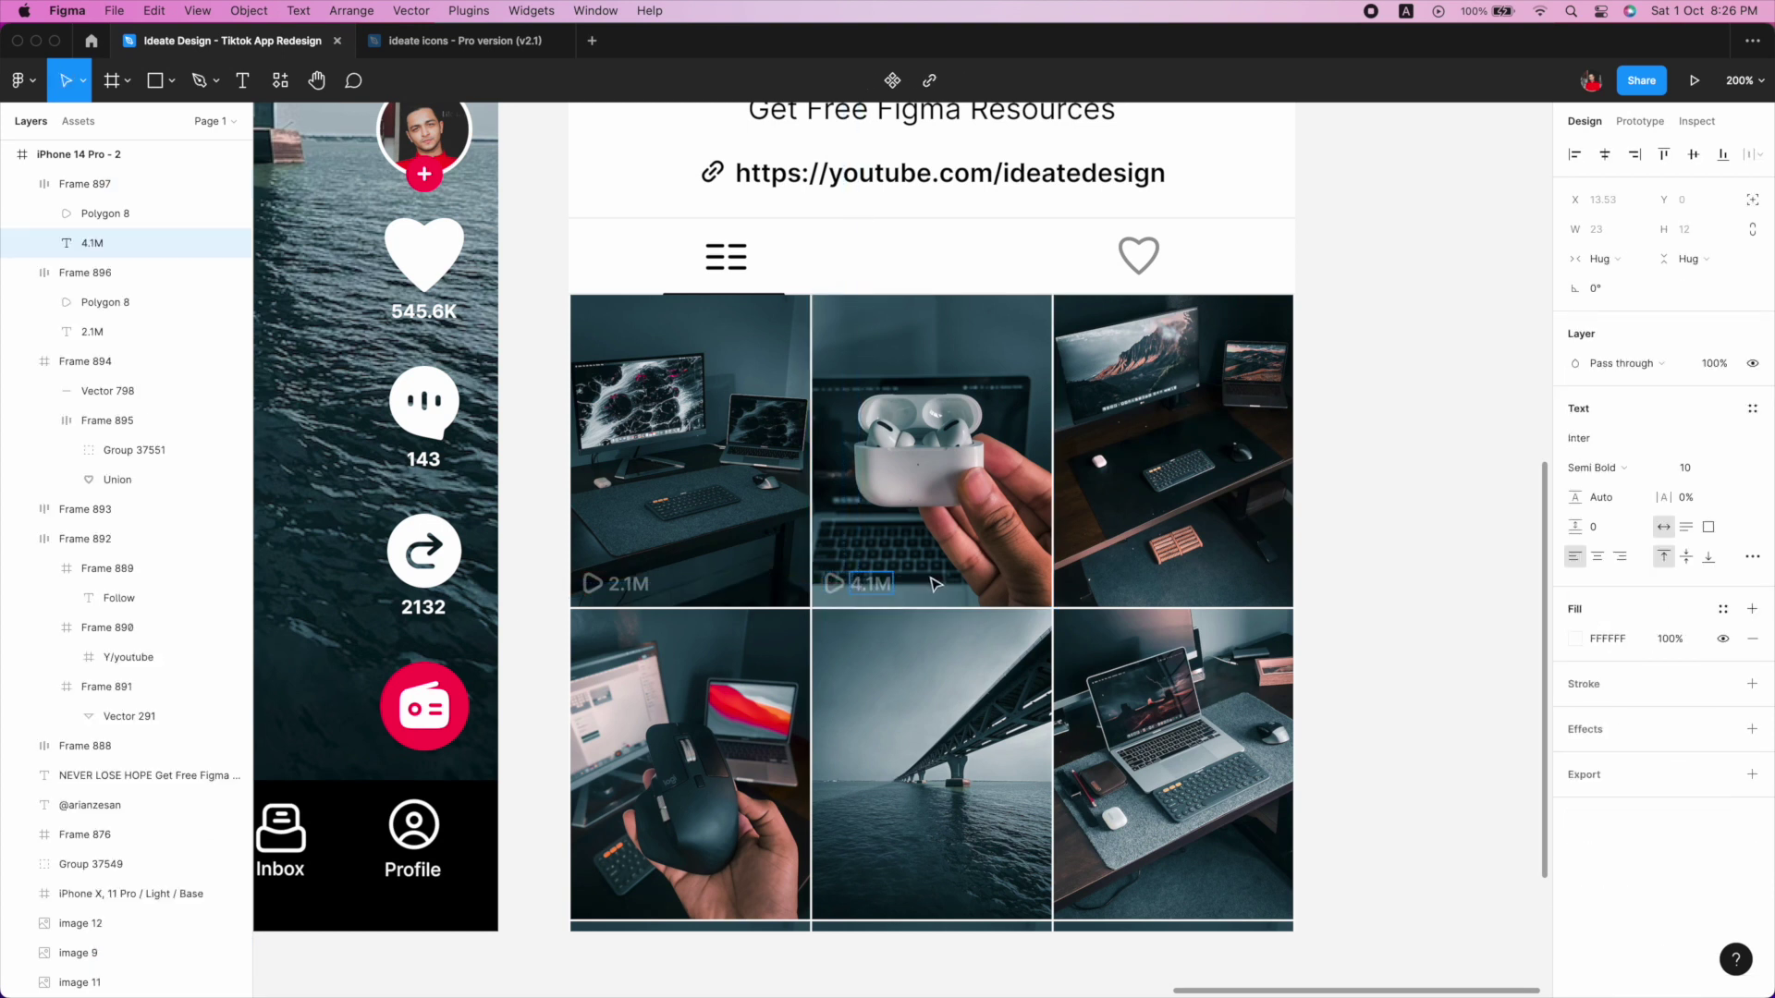
double_click(875, 584)
text(3)
click(1386, 591)
click(842, 599)
Copy the label onto the top-right photo, bottom-align it, and change it to 10.9M
click(1066, 599)
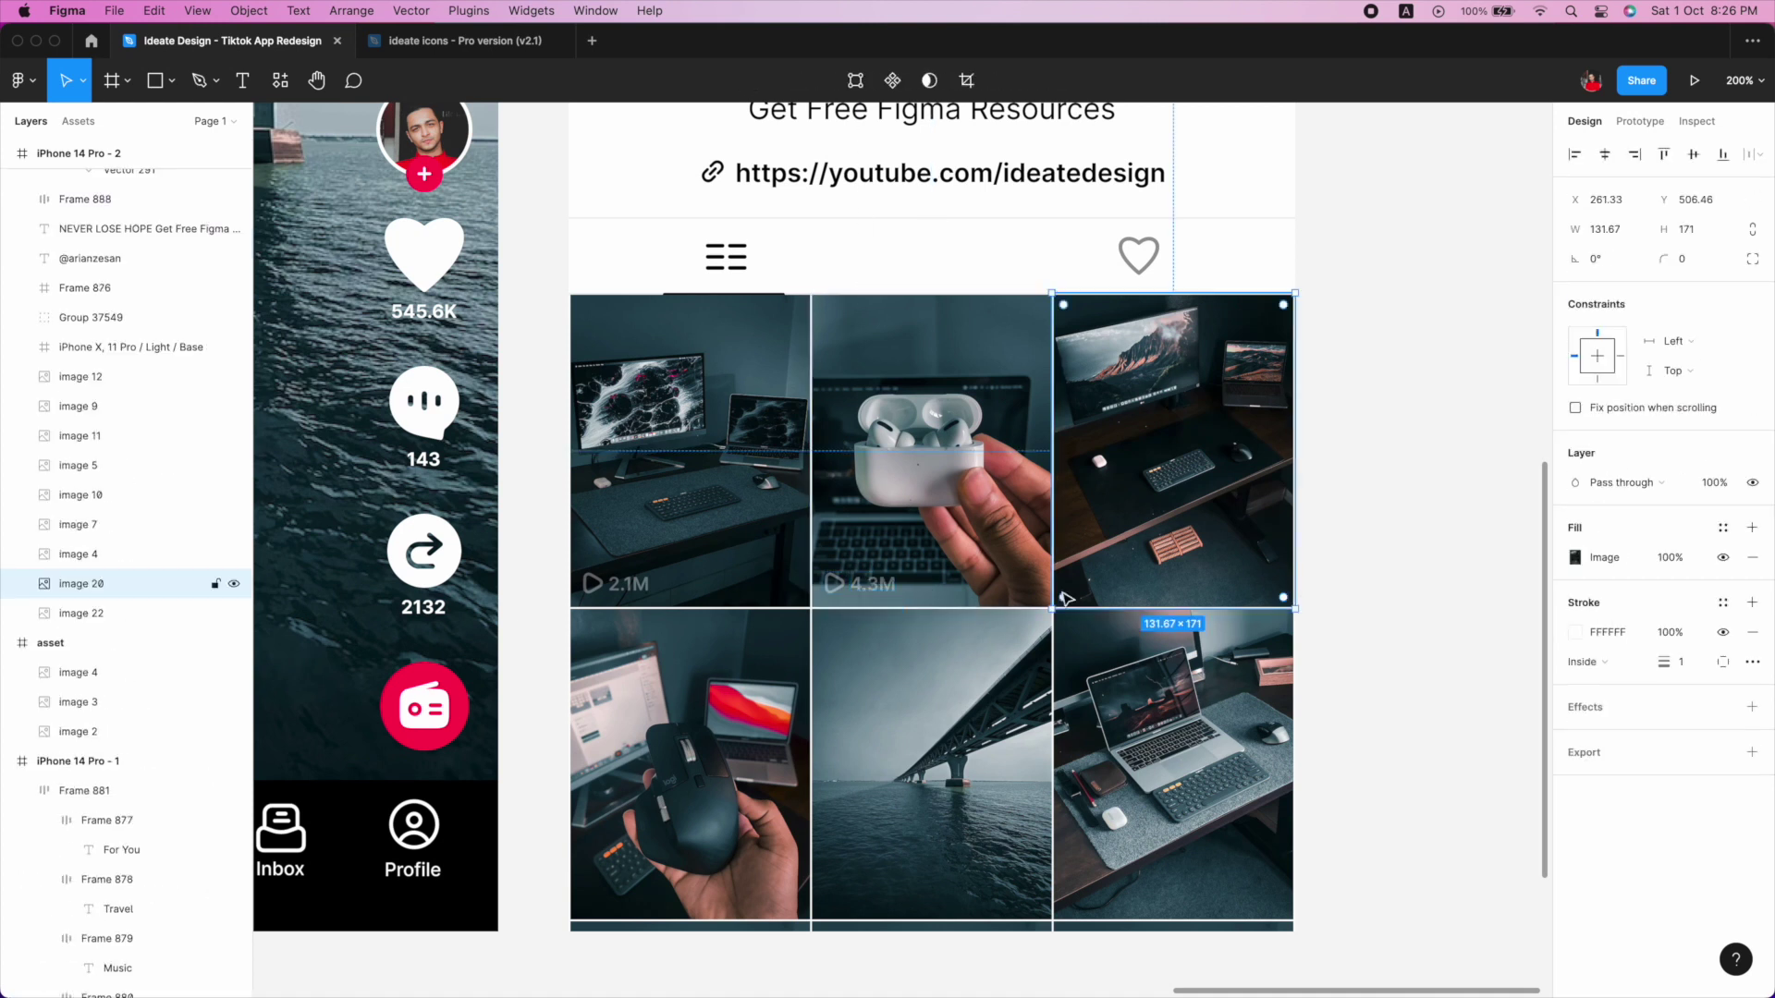
click(883, 592)
drag(883, 592, 1123, 592)
shift+click(1174, 481)
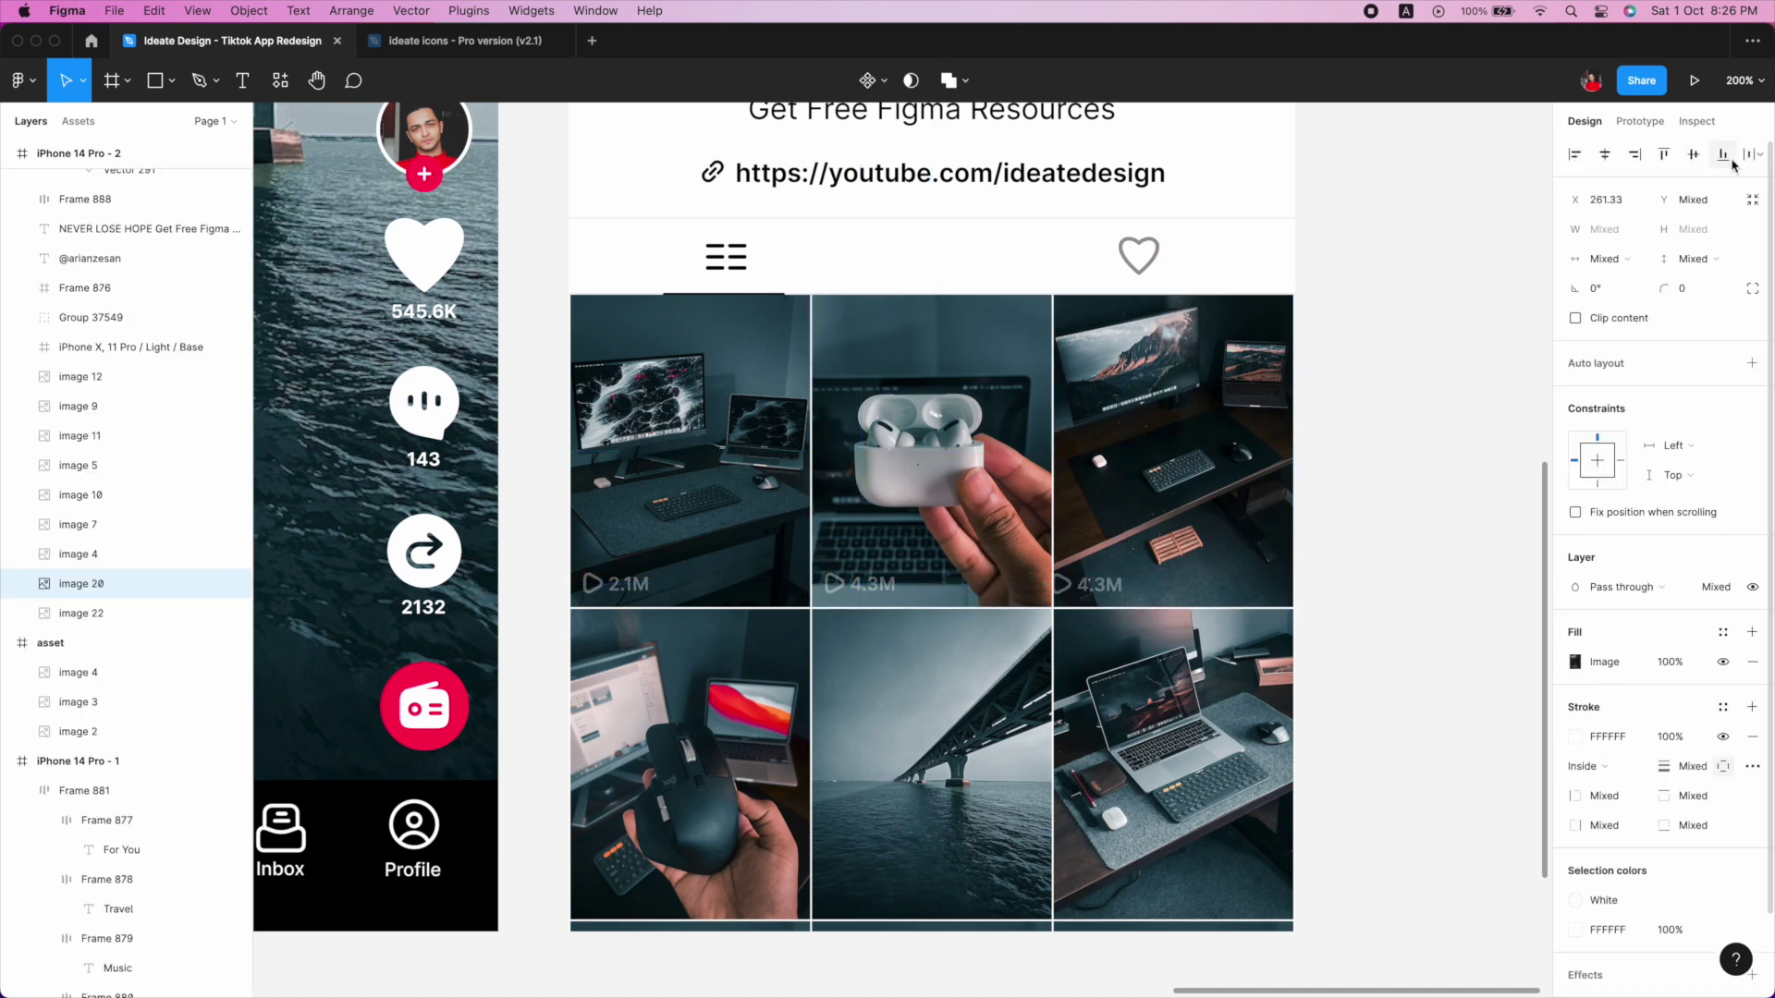
click(1102, 590)
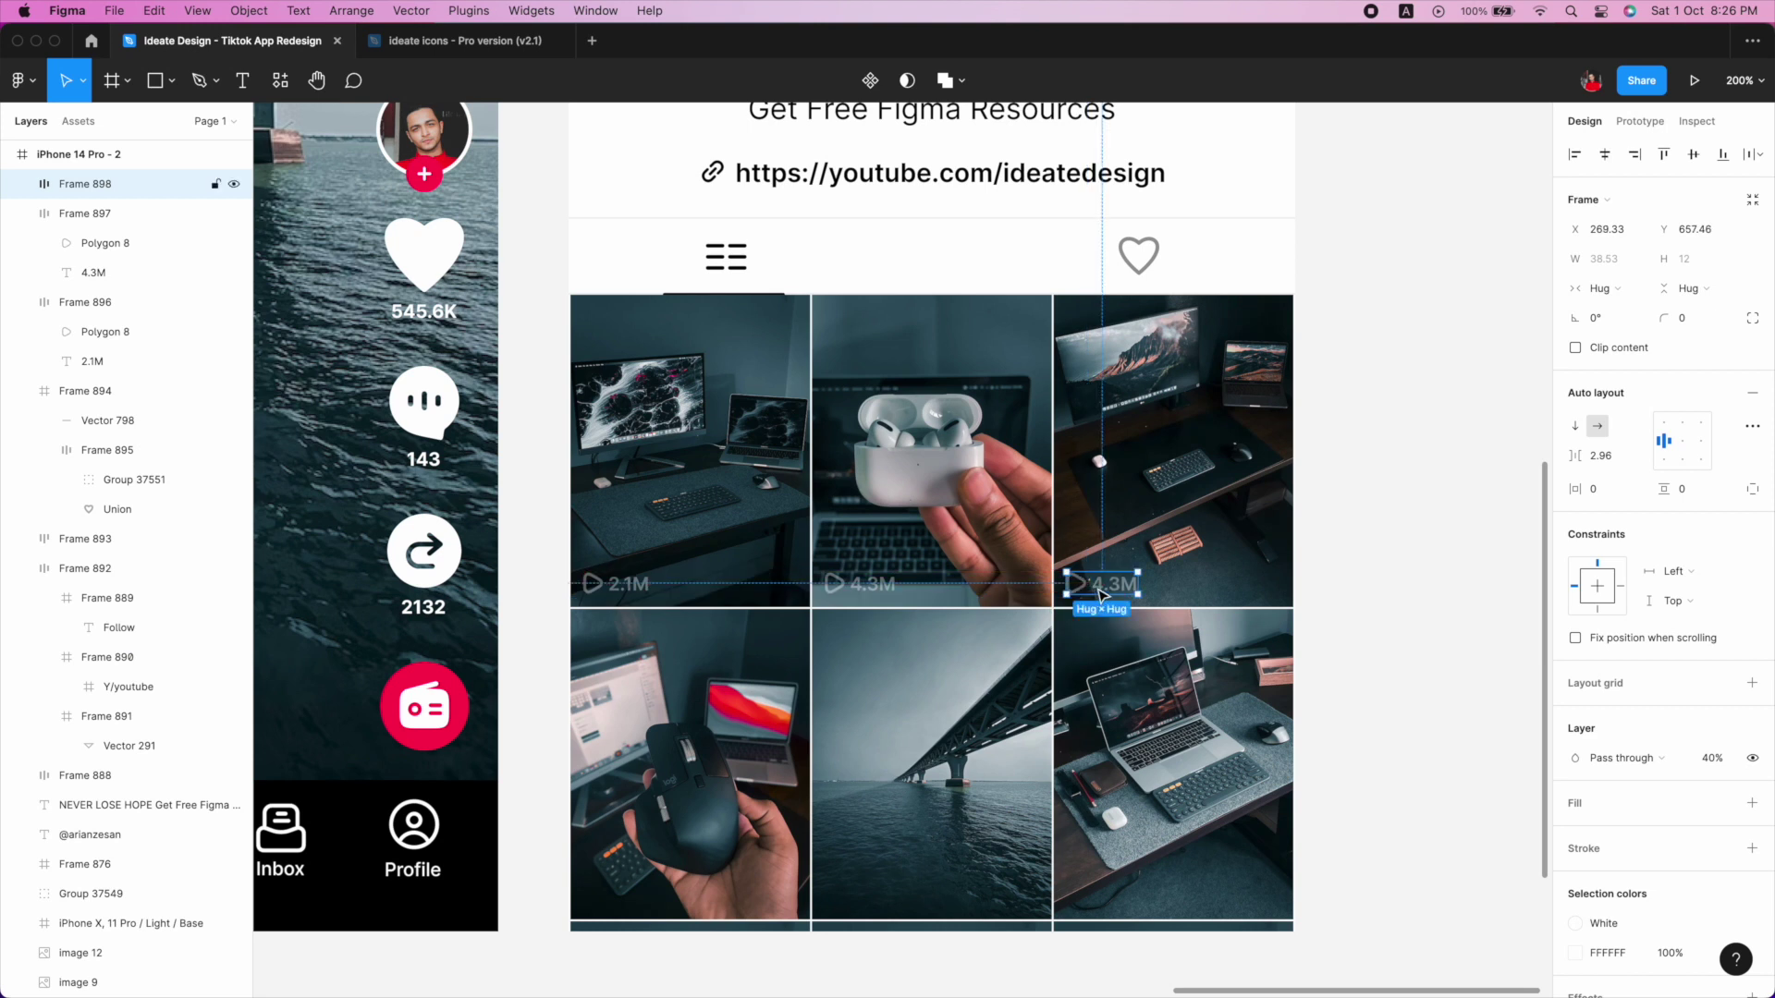
double_click(1101, 590)
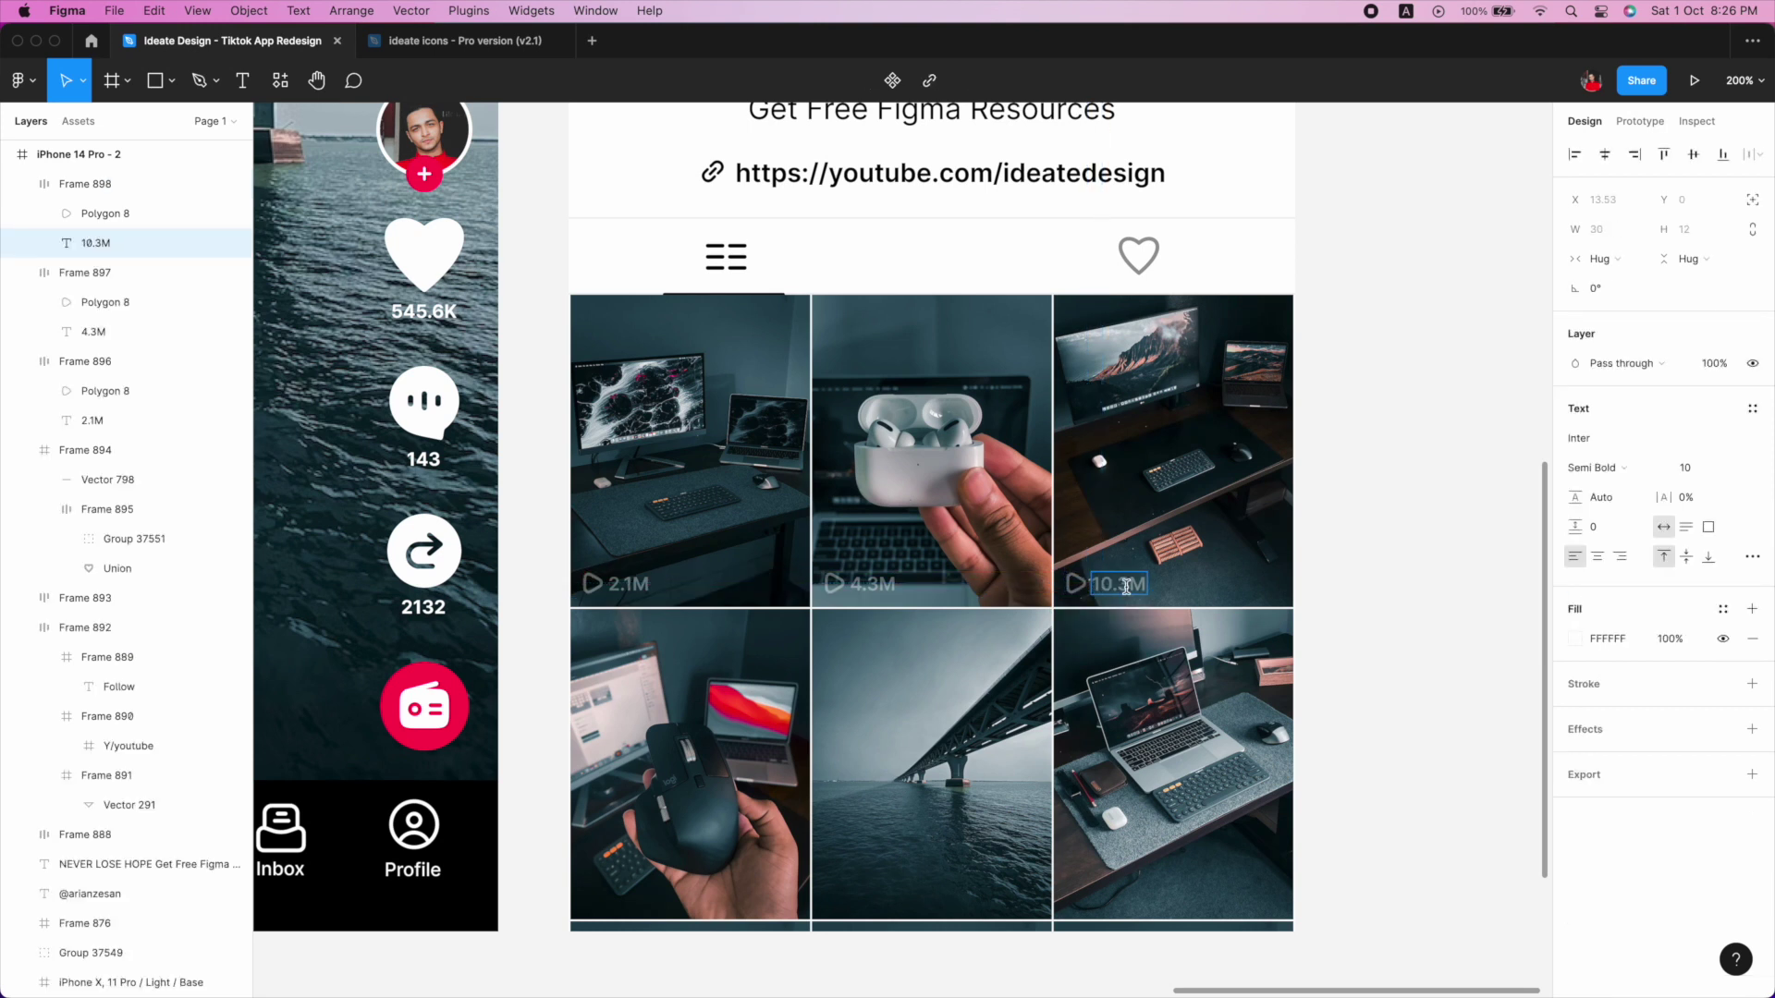
click(1354, 675)
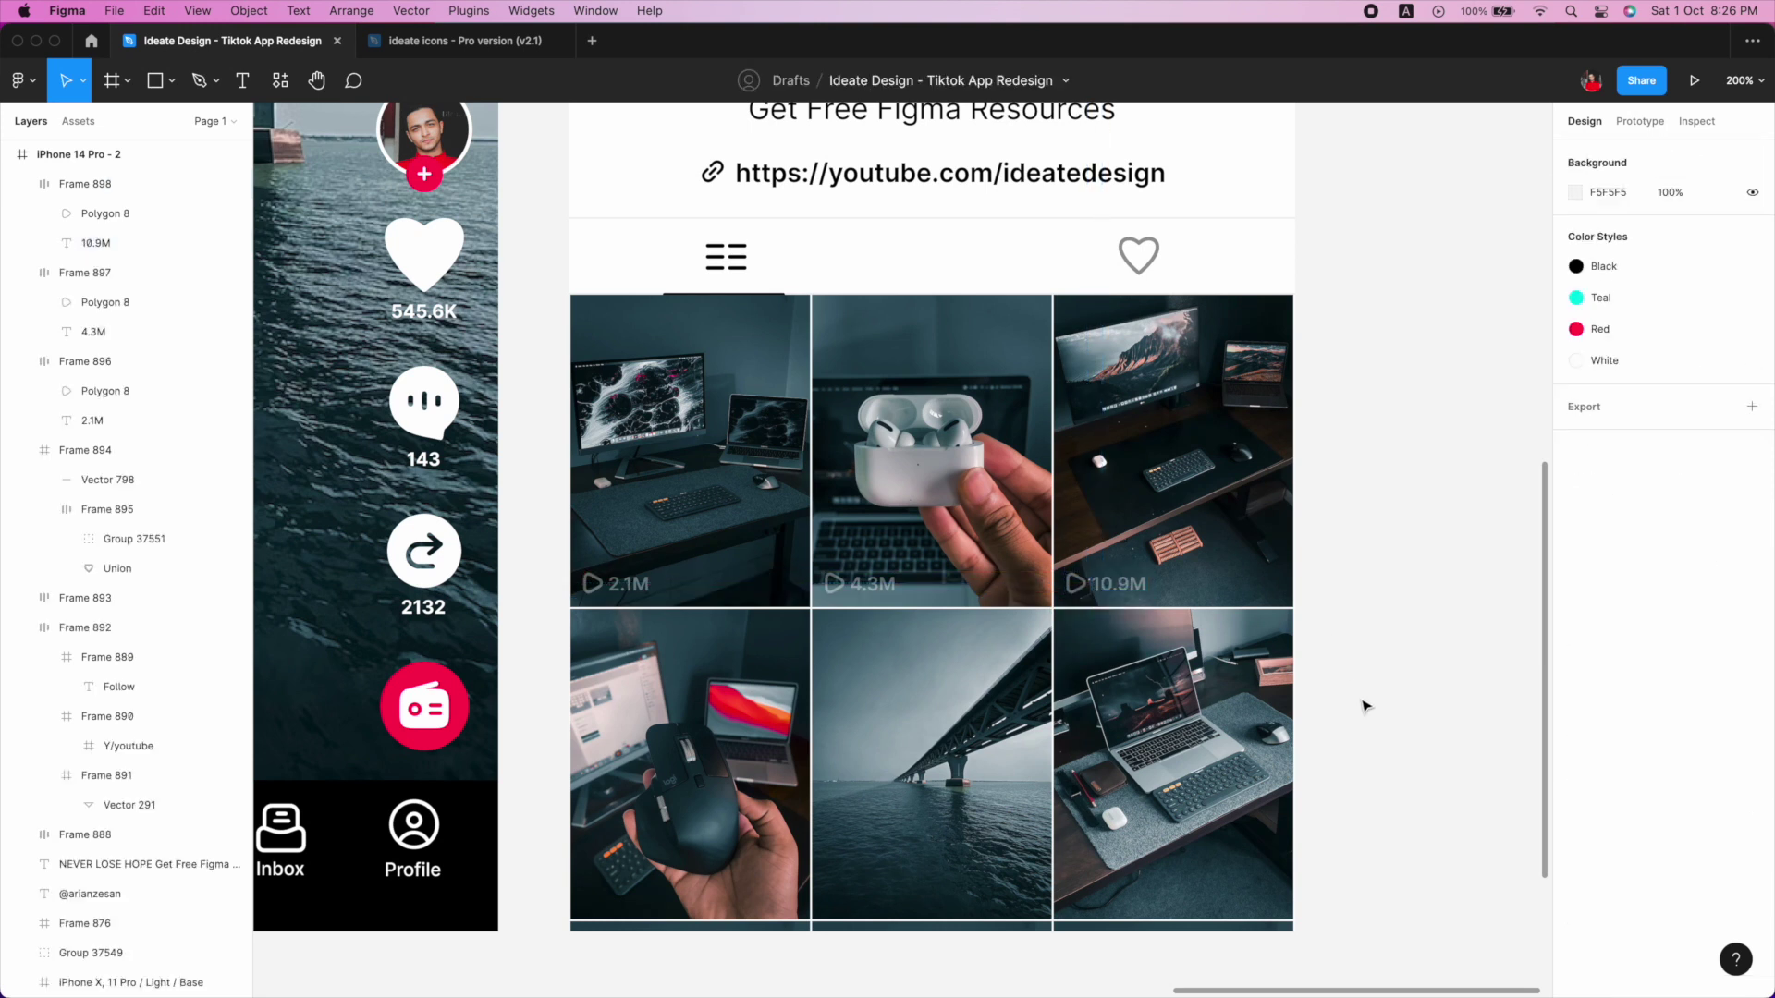
scroll(1366, 707, down, 3)
click(1105, 467)
click(695, 651)
click(1105, 458)
Copy the label onto the bottom-left photo, bottom-align it, and change it to 659.1K
drag(1105, 458, 610, 764)
shift+click(694, 647)
click(1724, 155)
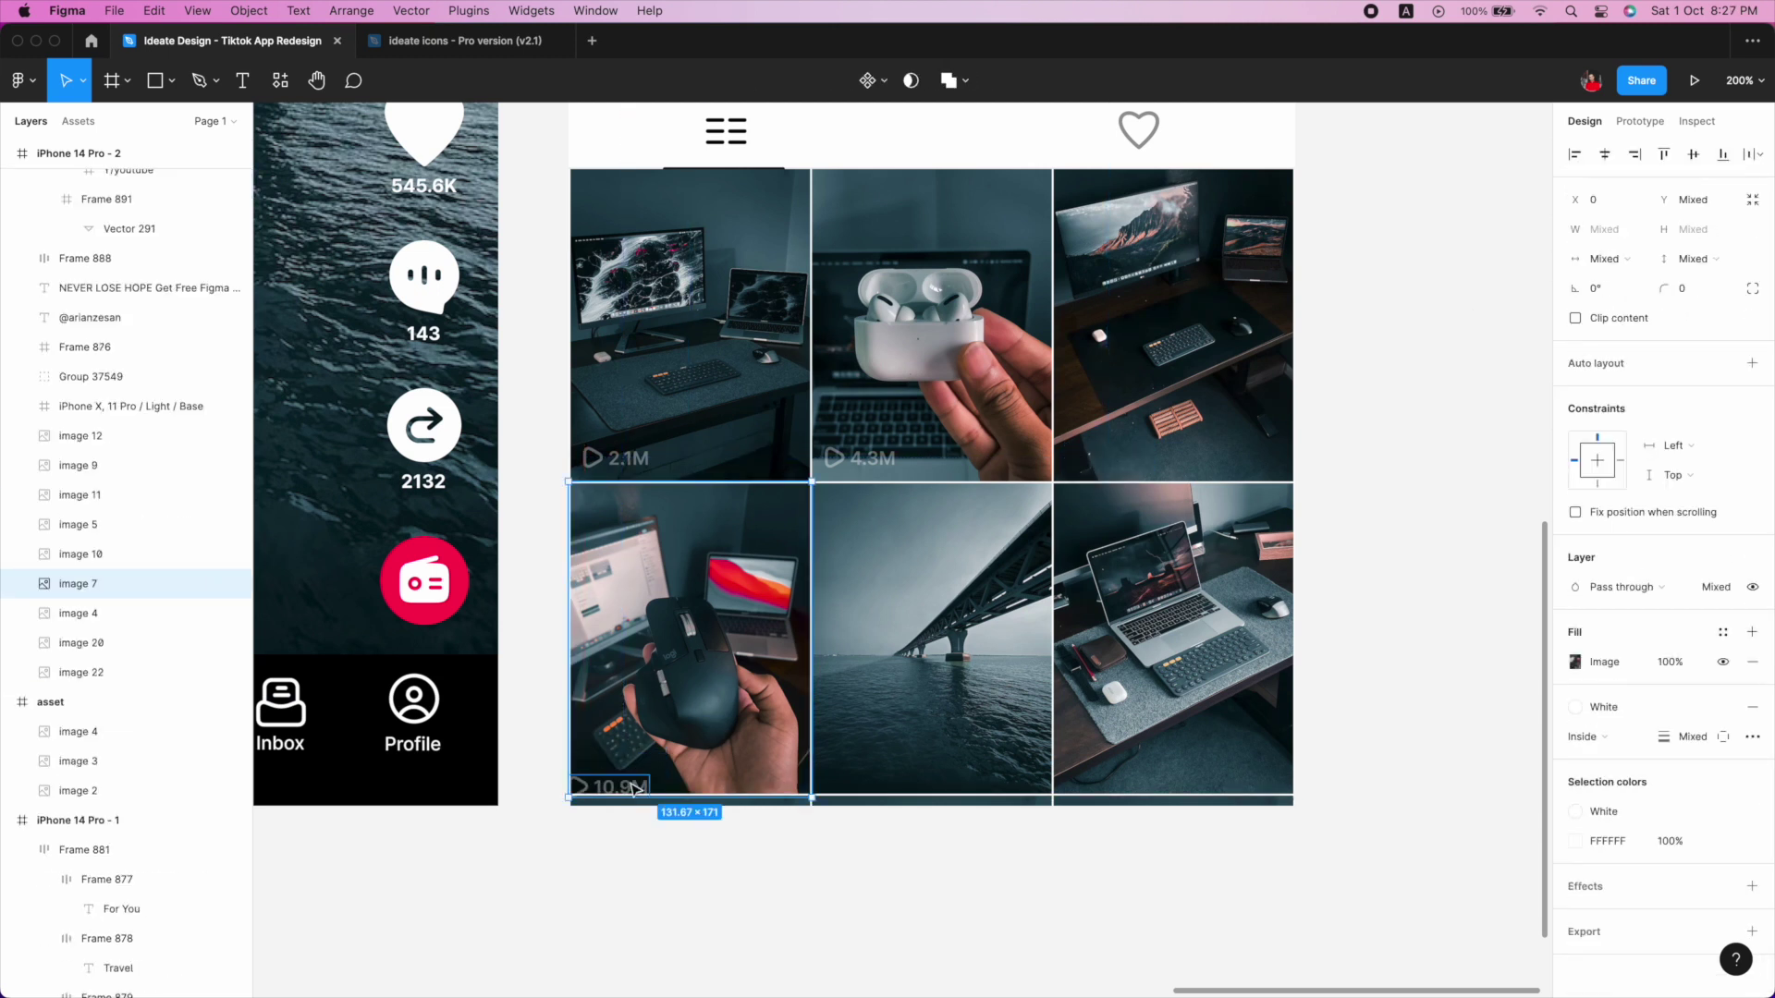
click(625, 787)
drag(625, 790, 625, 784)
double_click(627, 783)
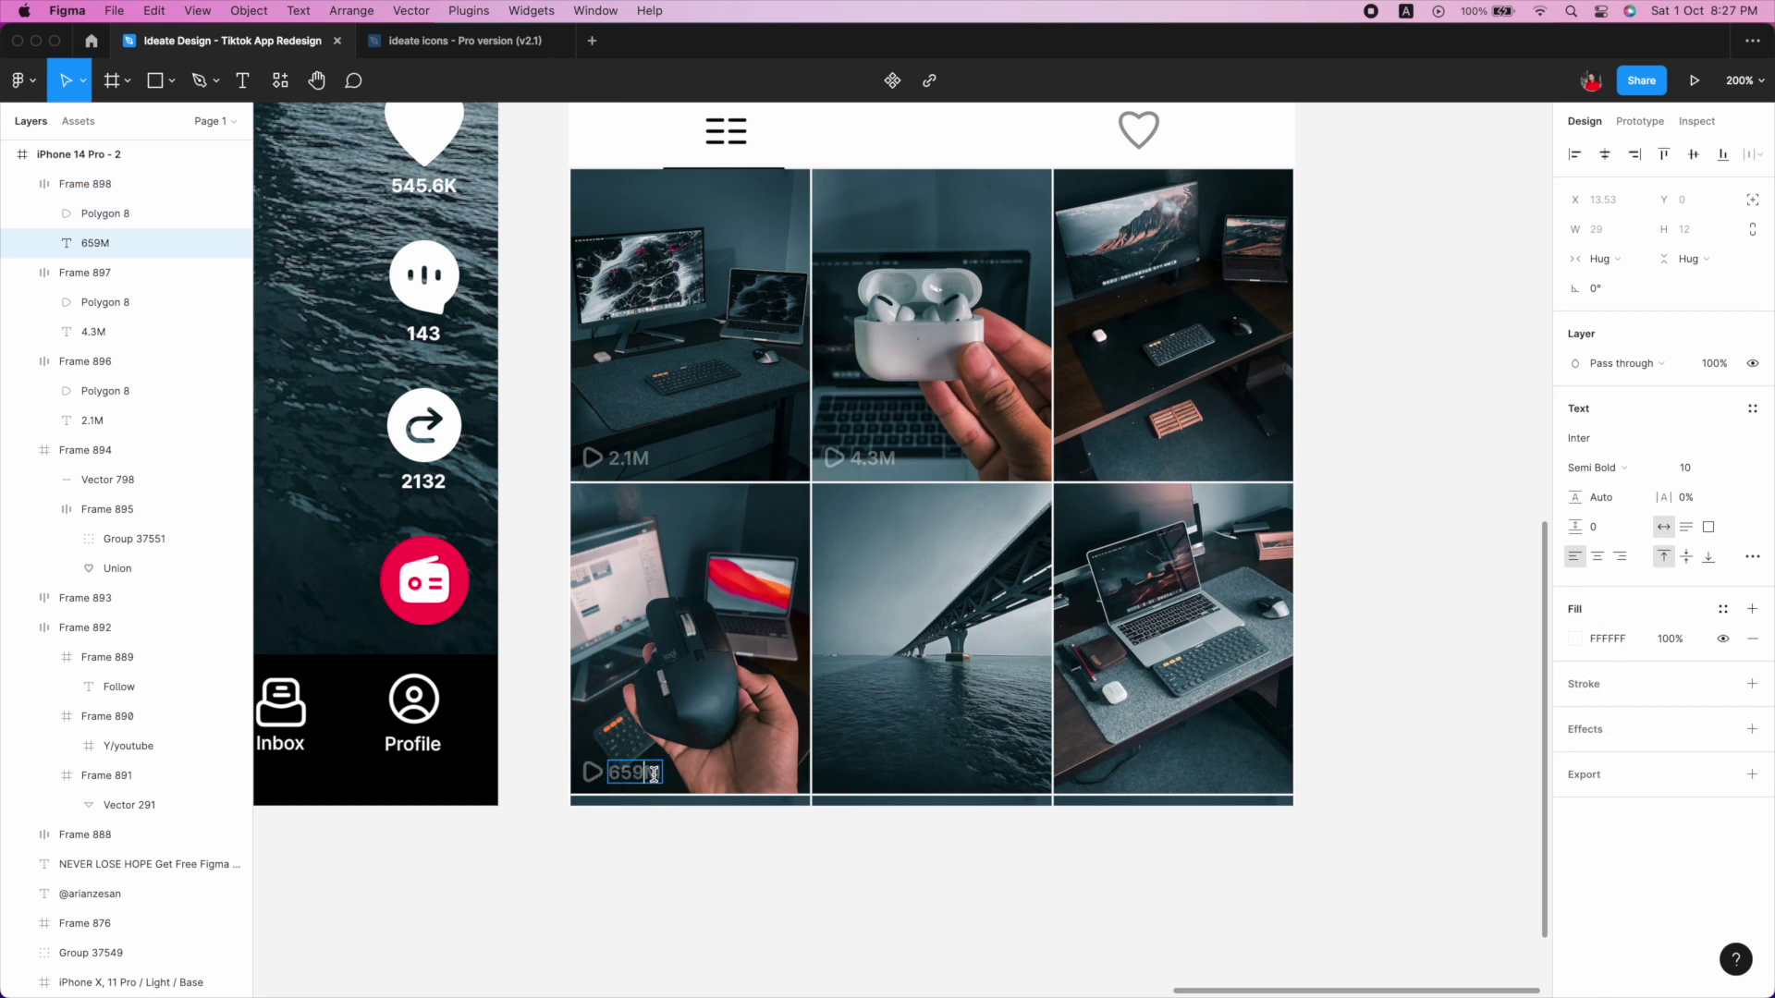
click(533, 773)
click(635, 775)
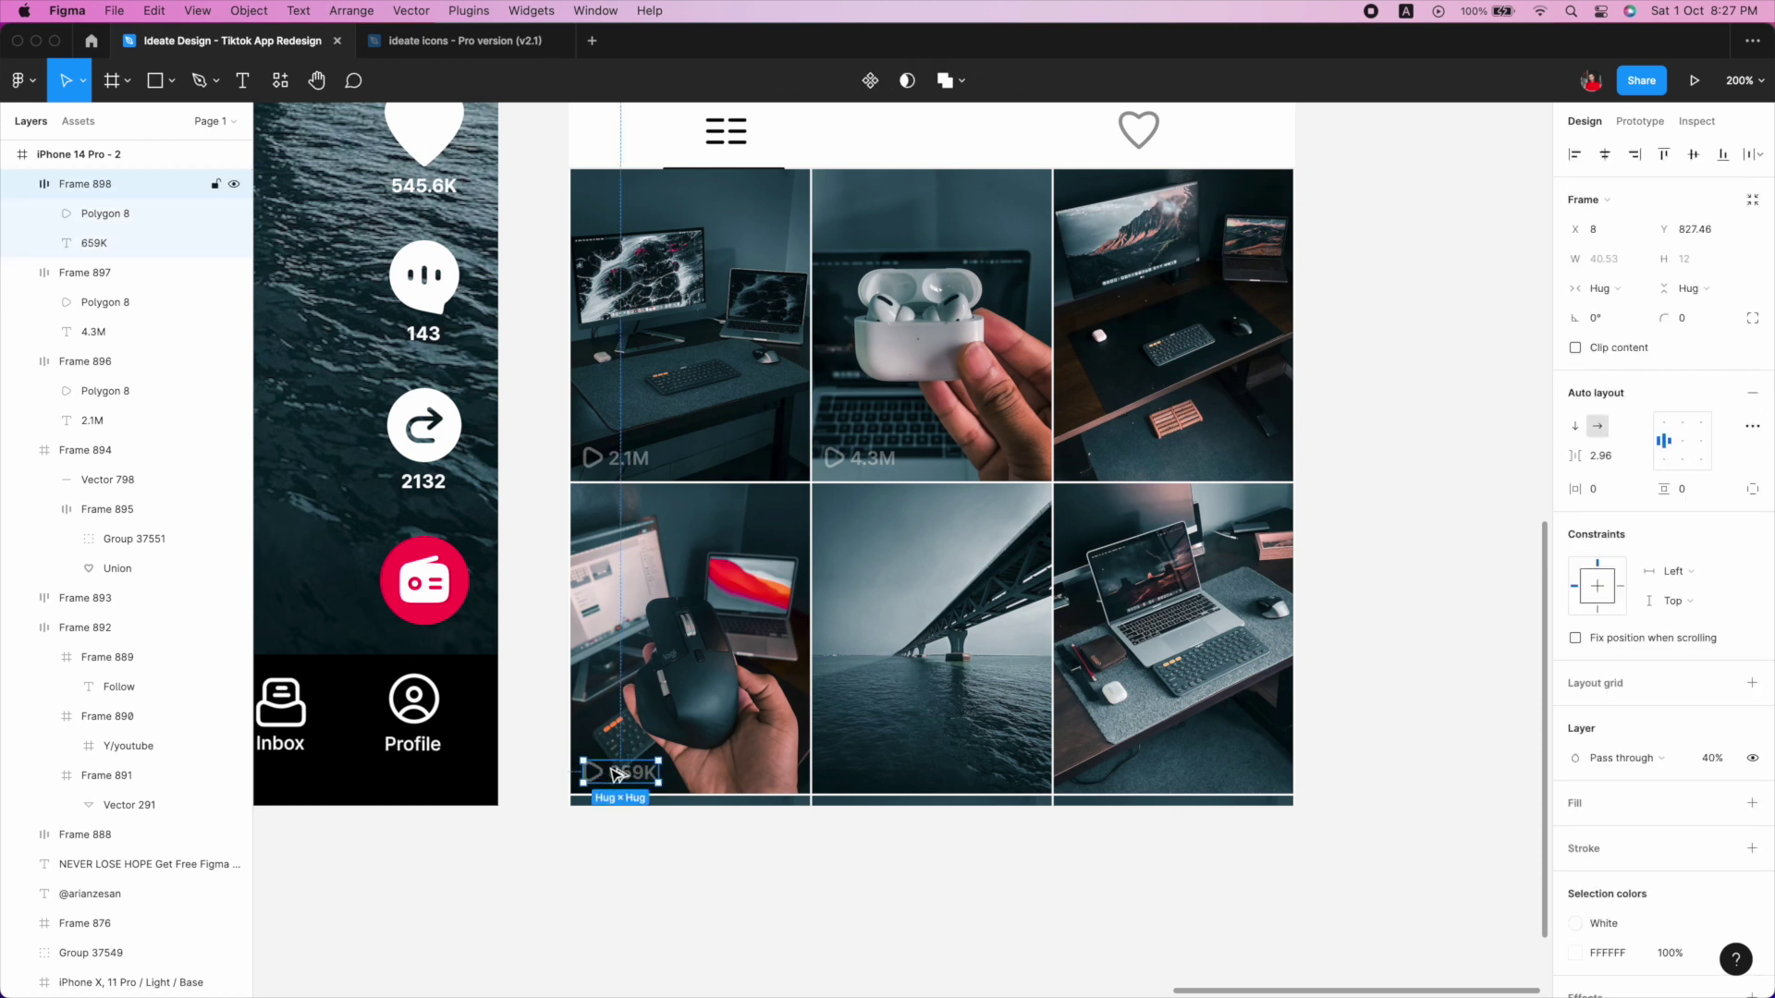
Paste the label onto the bridge photo, align it left and bottom, and edit it to 545.6K
click(1044, 779)
key(super+v)
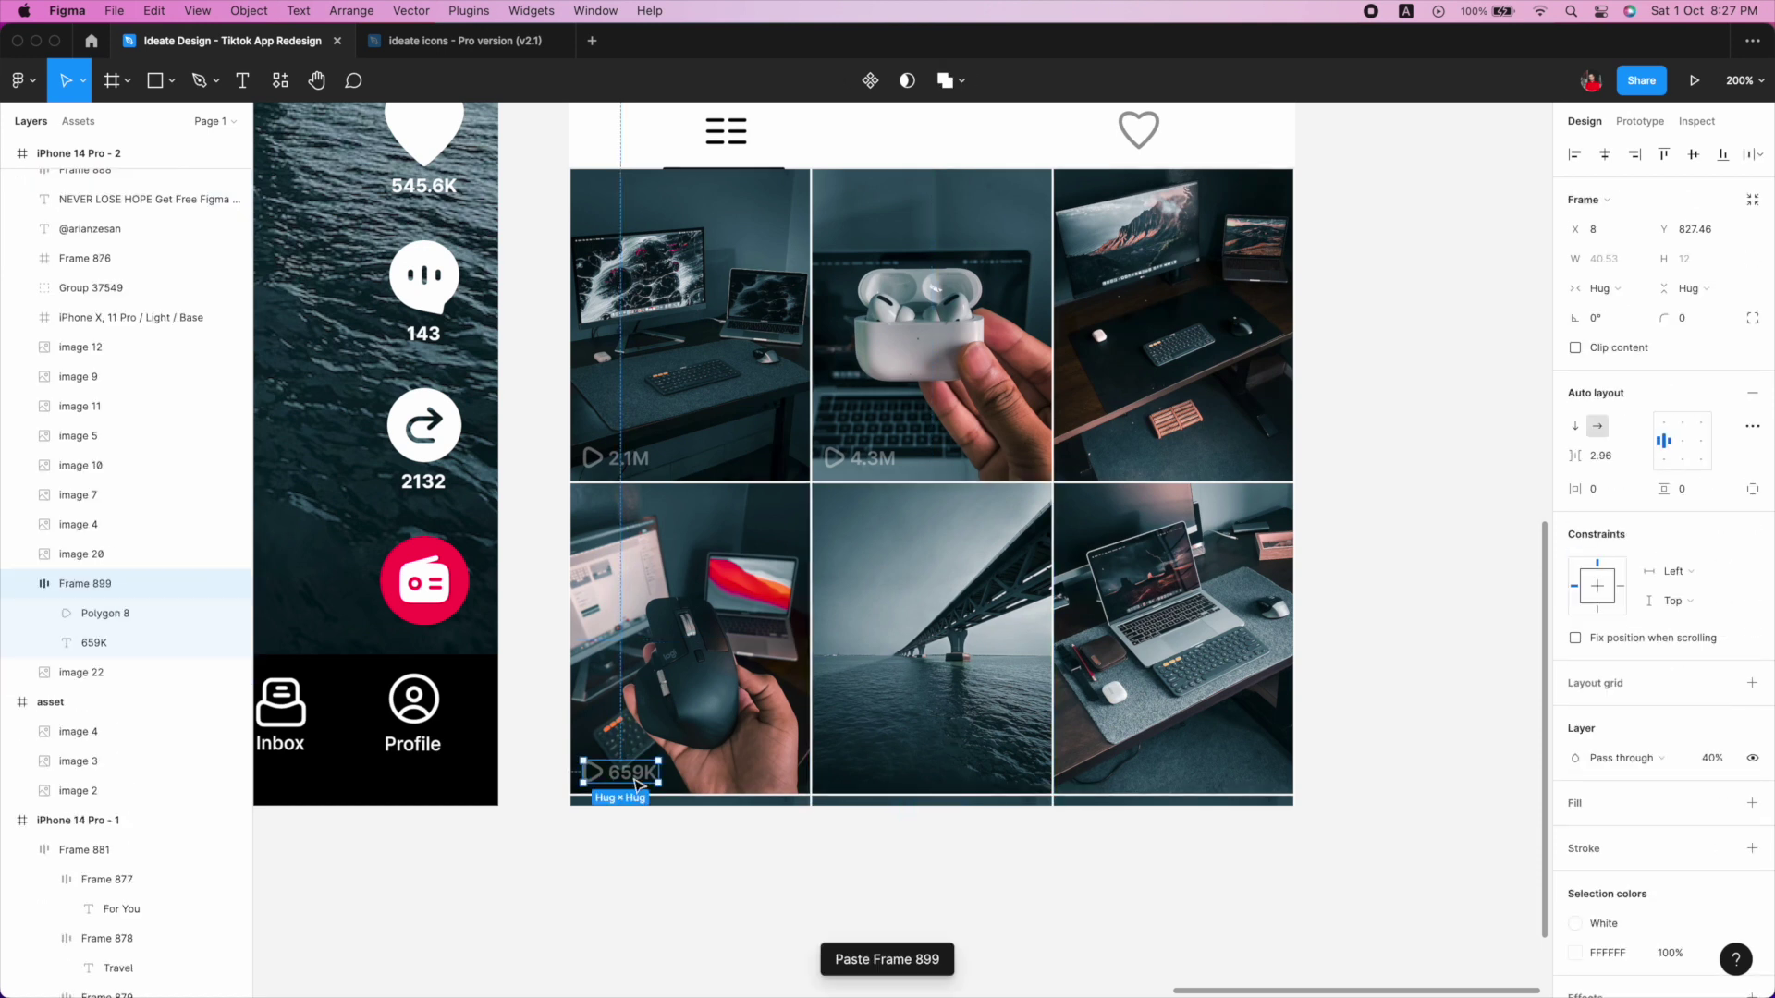
shift+click(1017, 648)
click(1576, 155)
click(1723, 155)
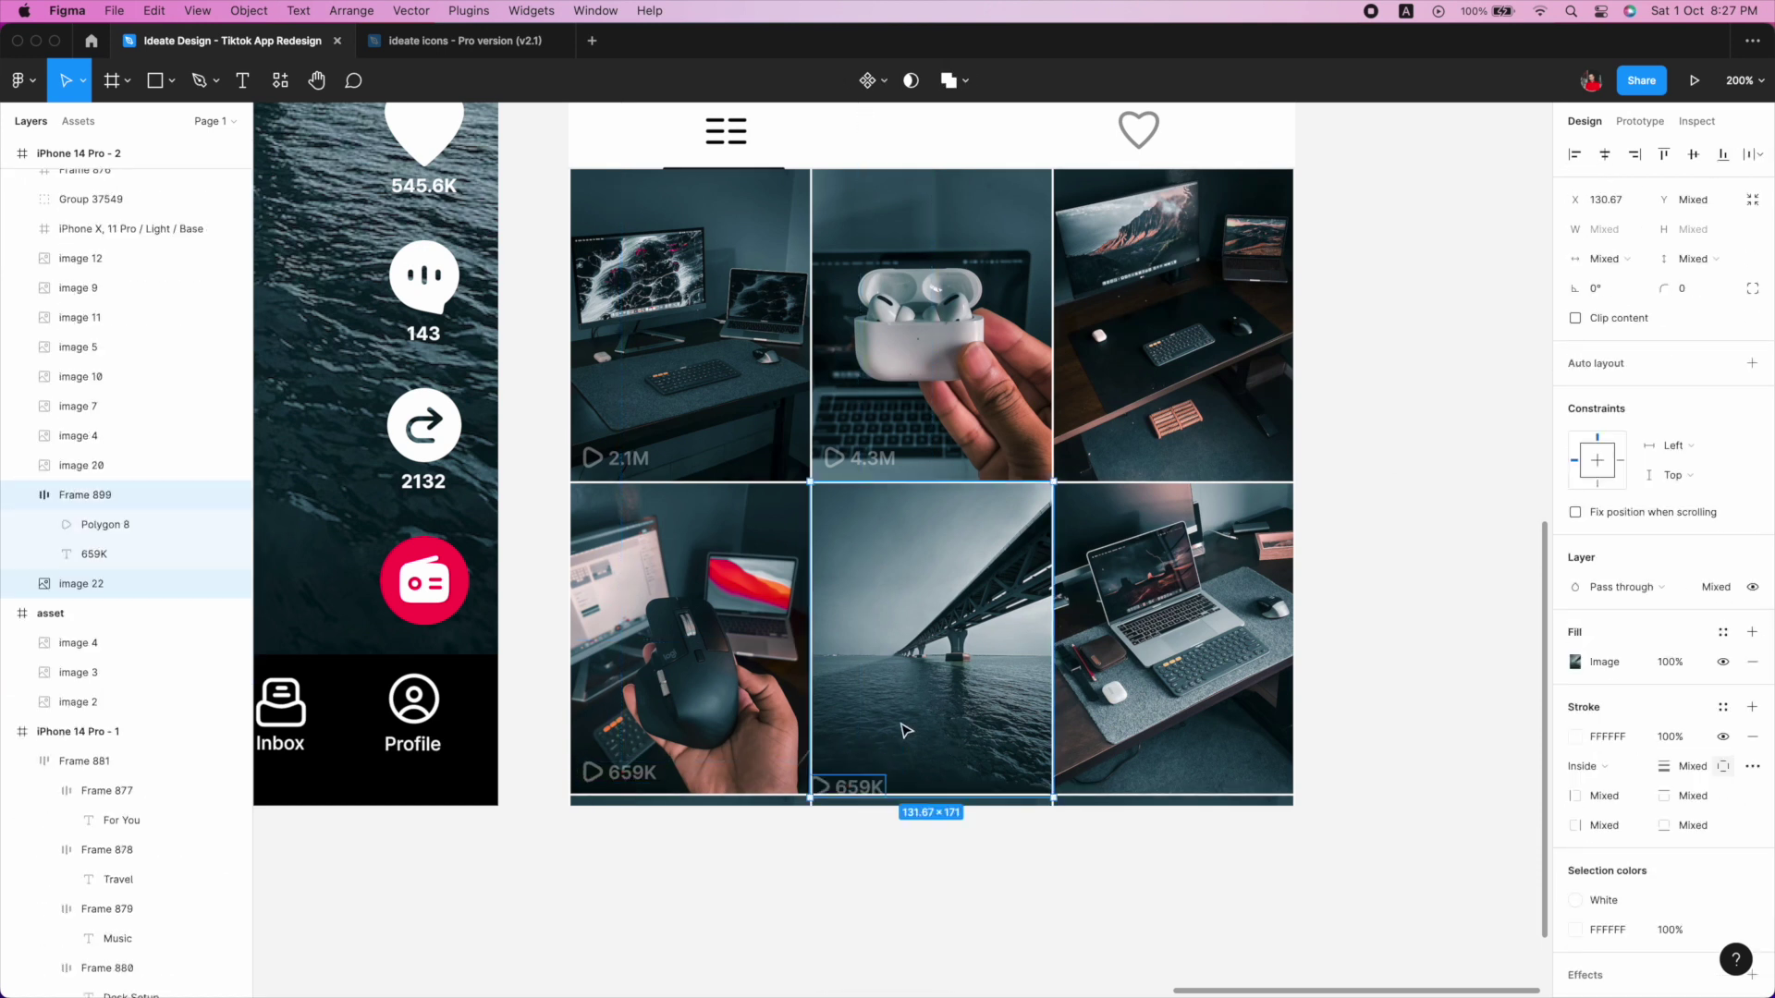
click(883, 791)
drag(878, 788, 864, 775)
double_click(862, 780)
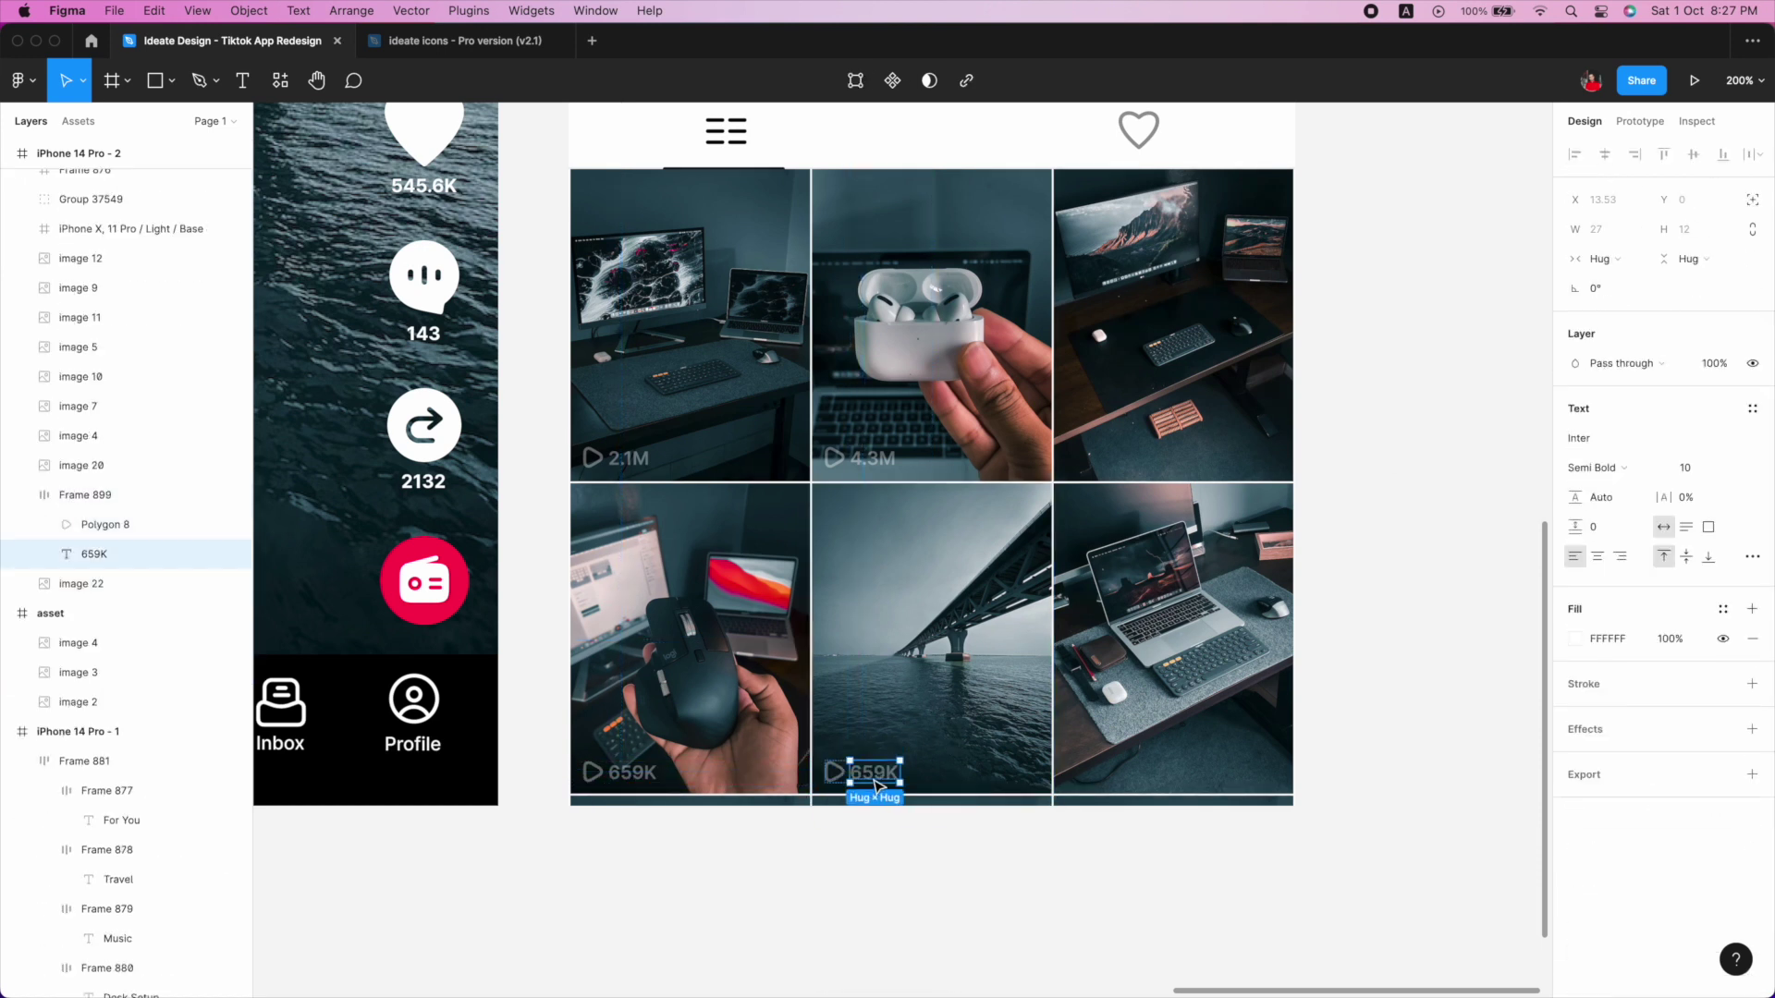
click(645, 775)
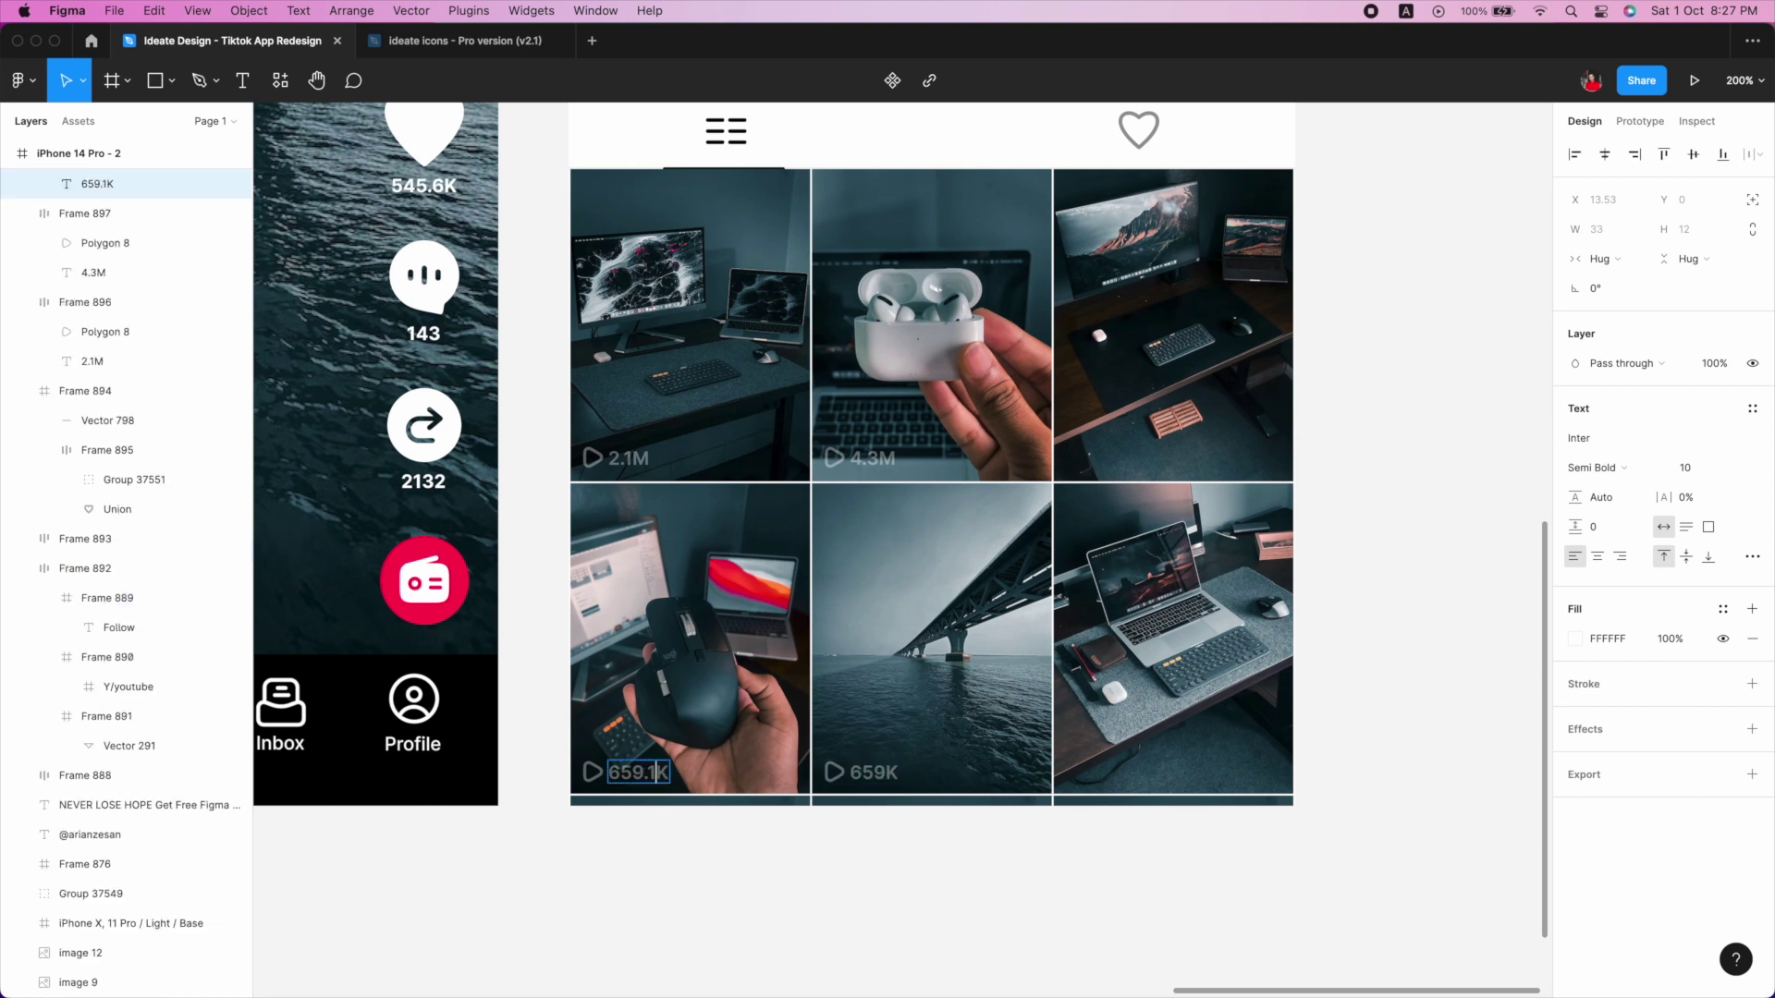
click(881, 775)
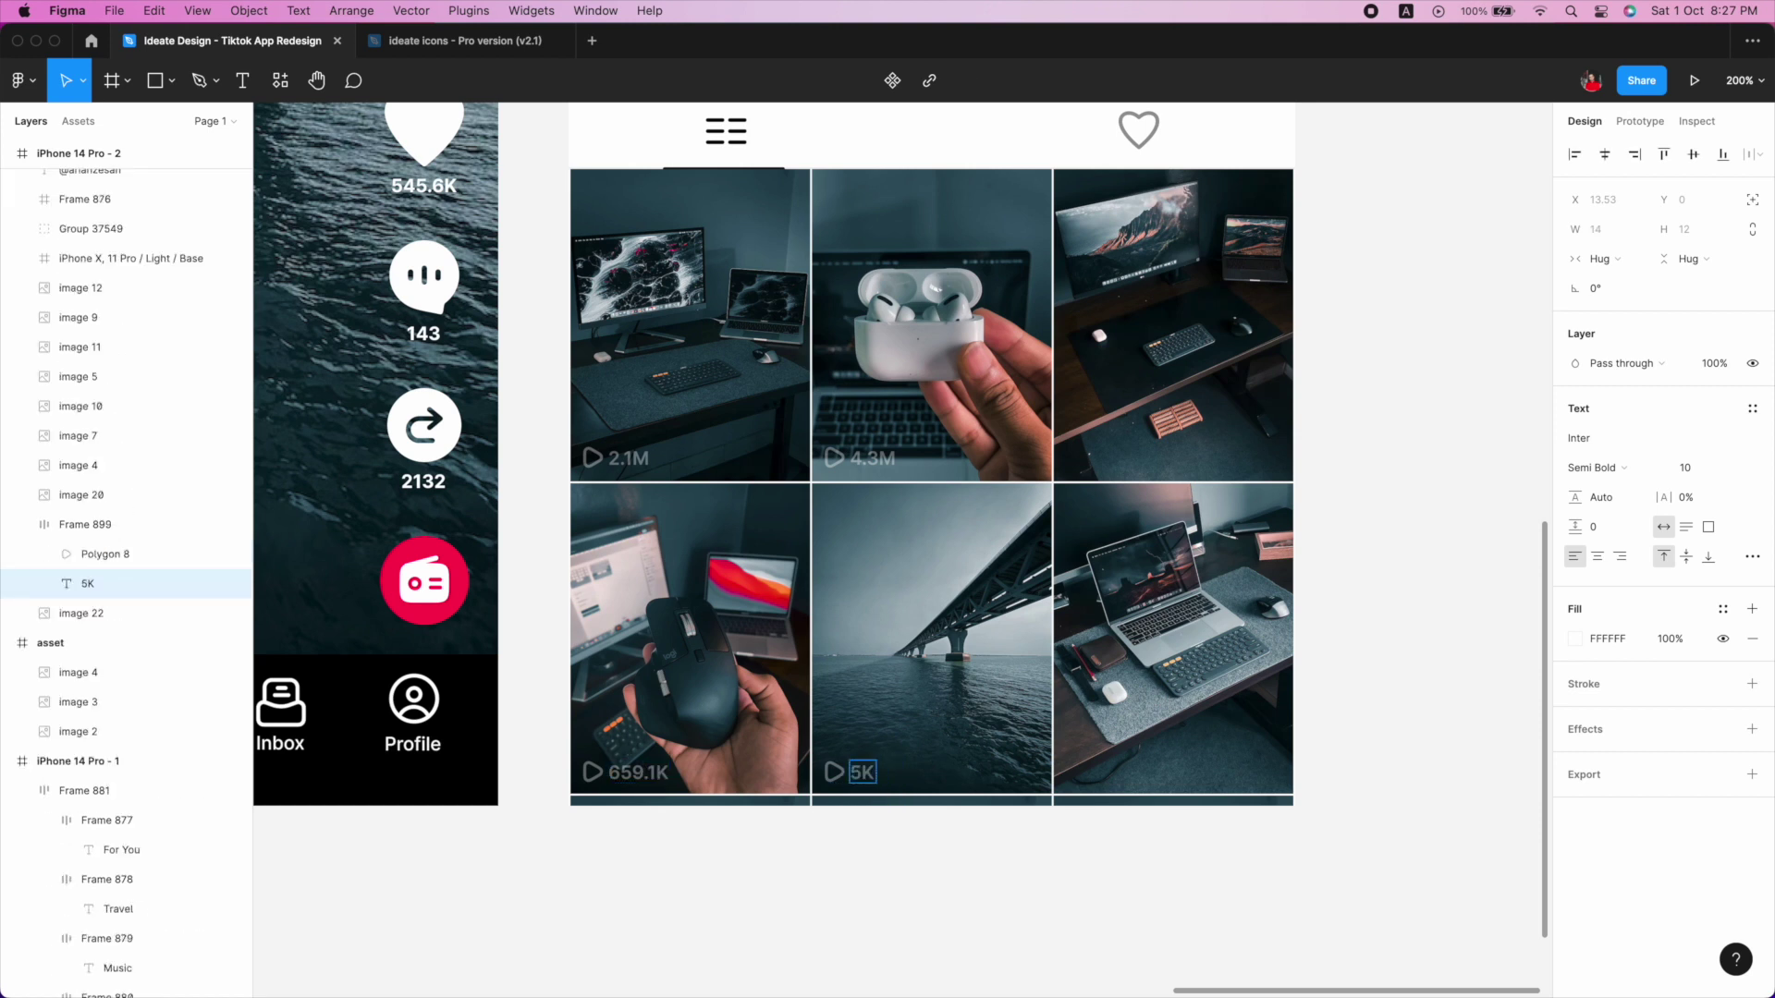
Copy the 659.1K view count onto the bottom-right photo and nudge it into line
click(902, 864)
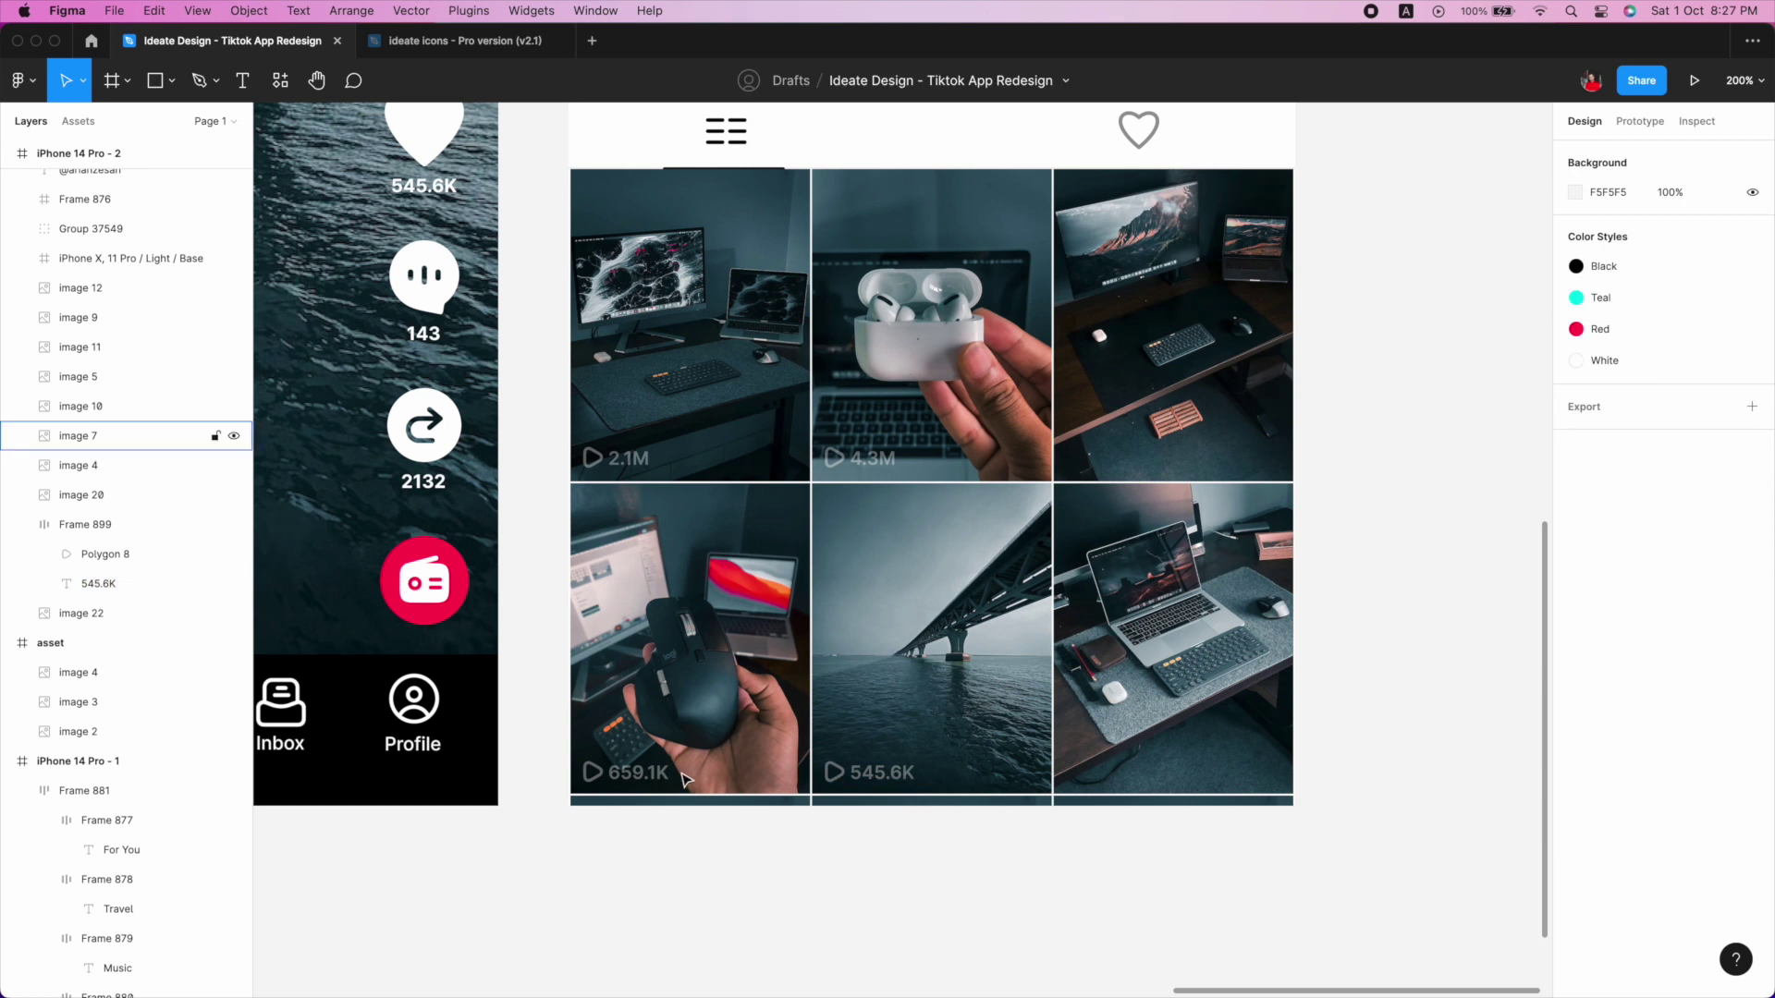
drag(642, 784, 1126, 784)
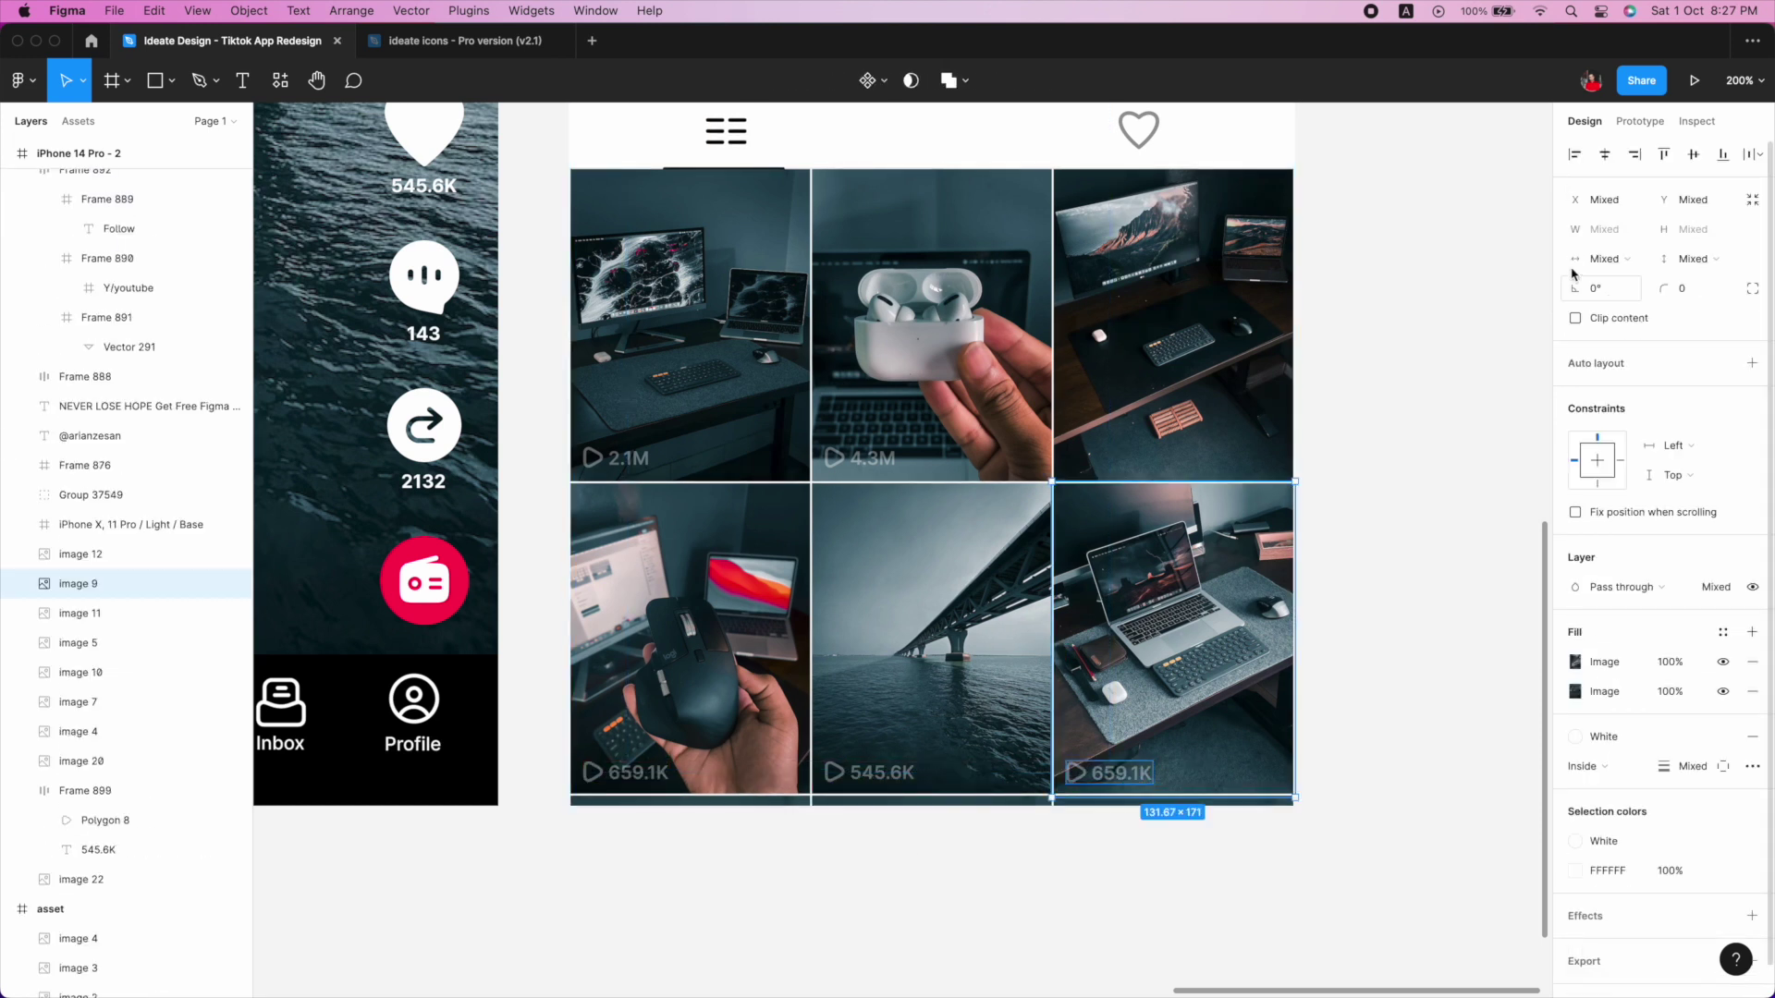
drag(1126, 784, 1102, 787)
key(Up)
key(Up)
key(Up)
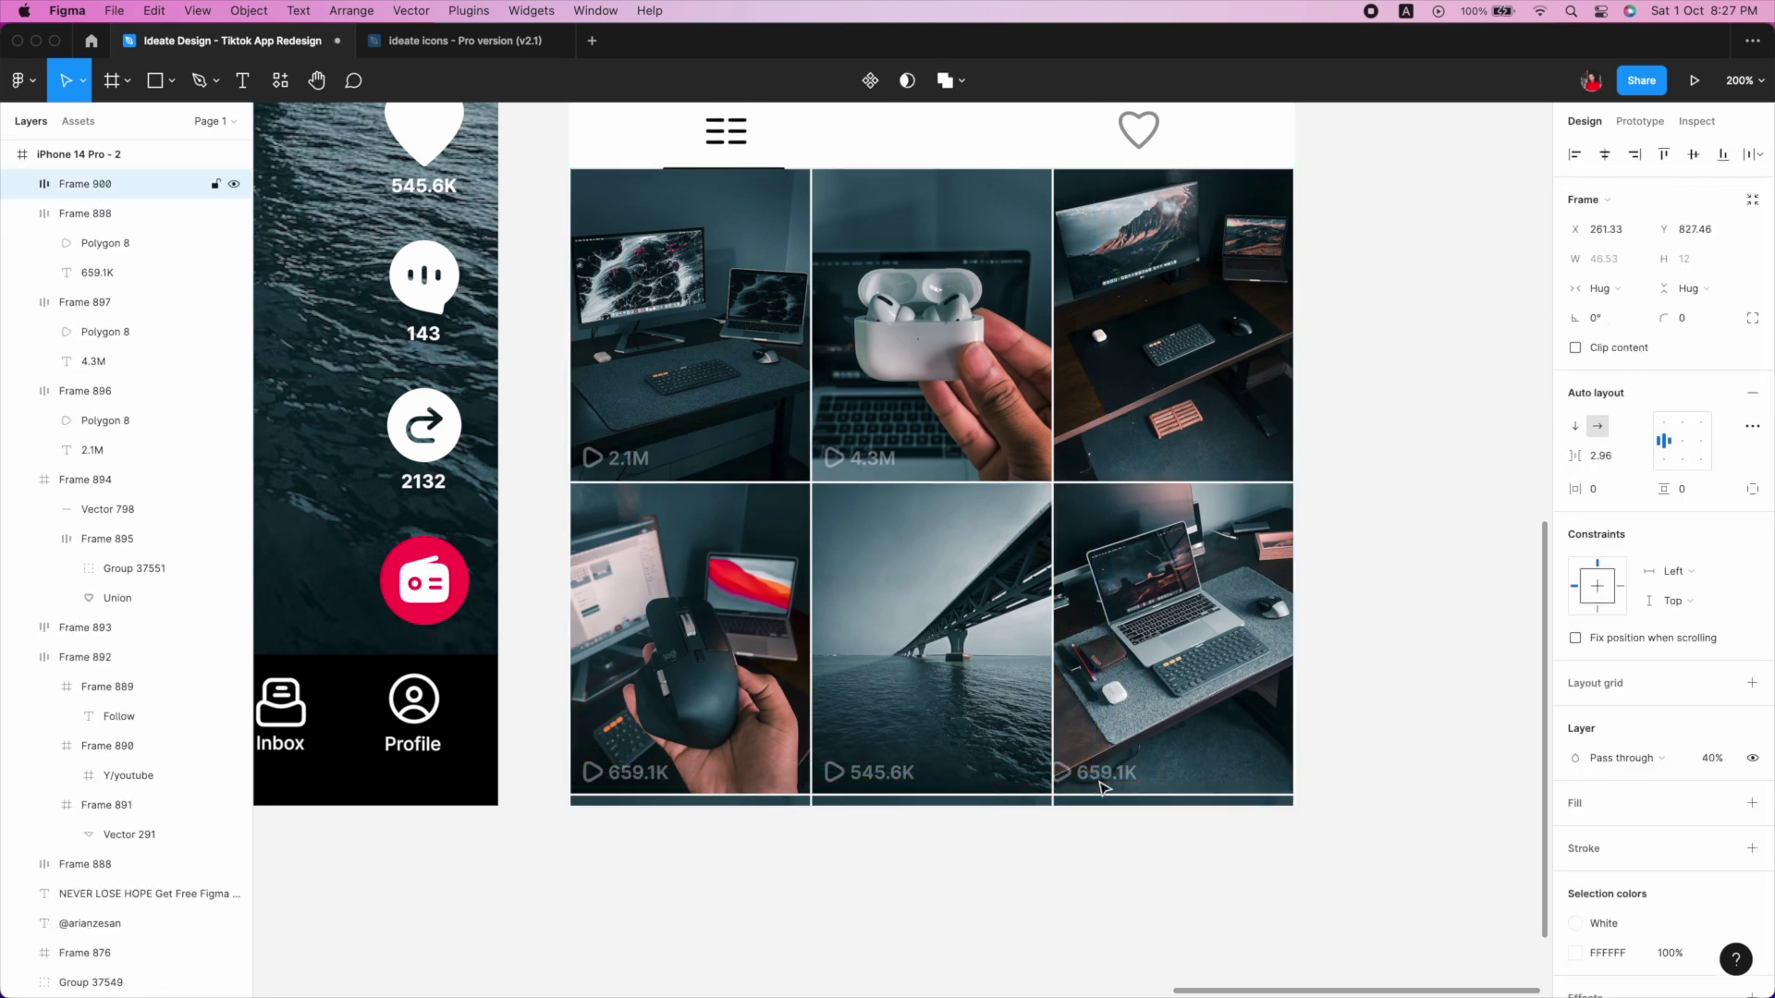
key(Right)
key(Right)
key(Right)
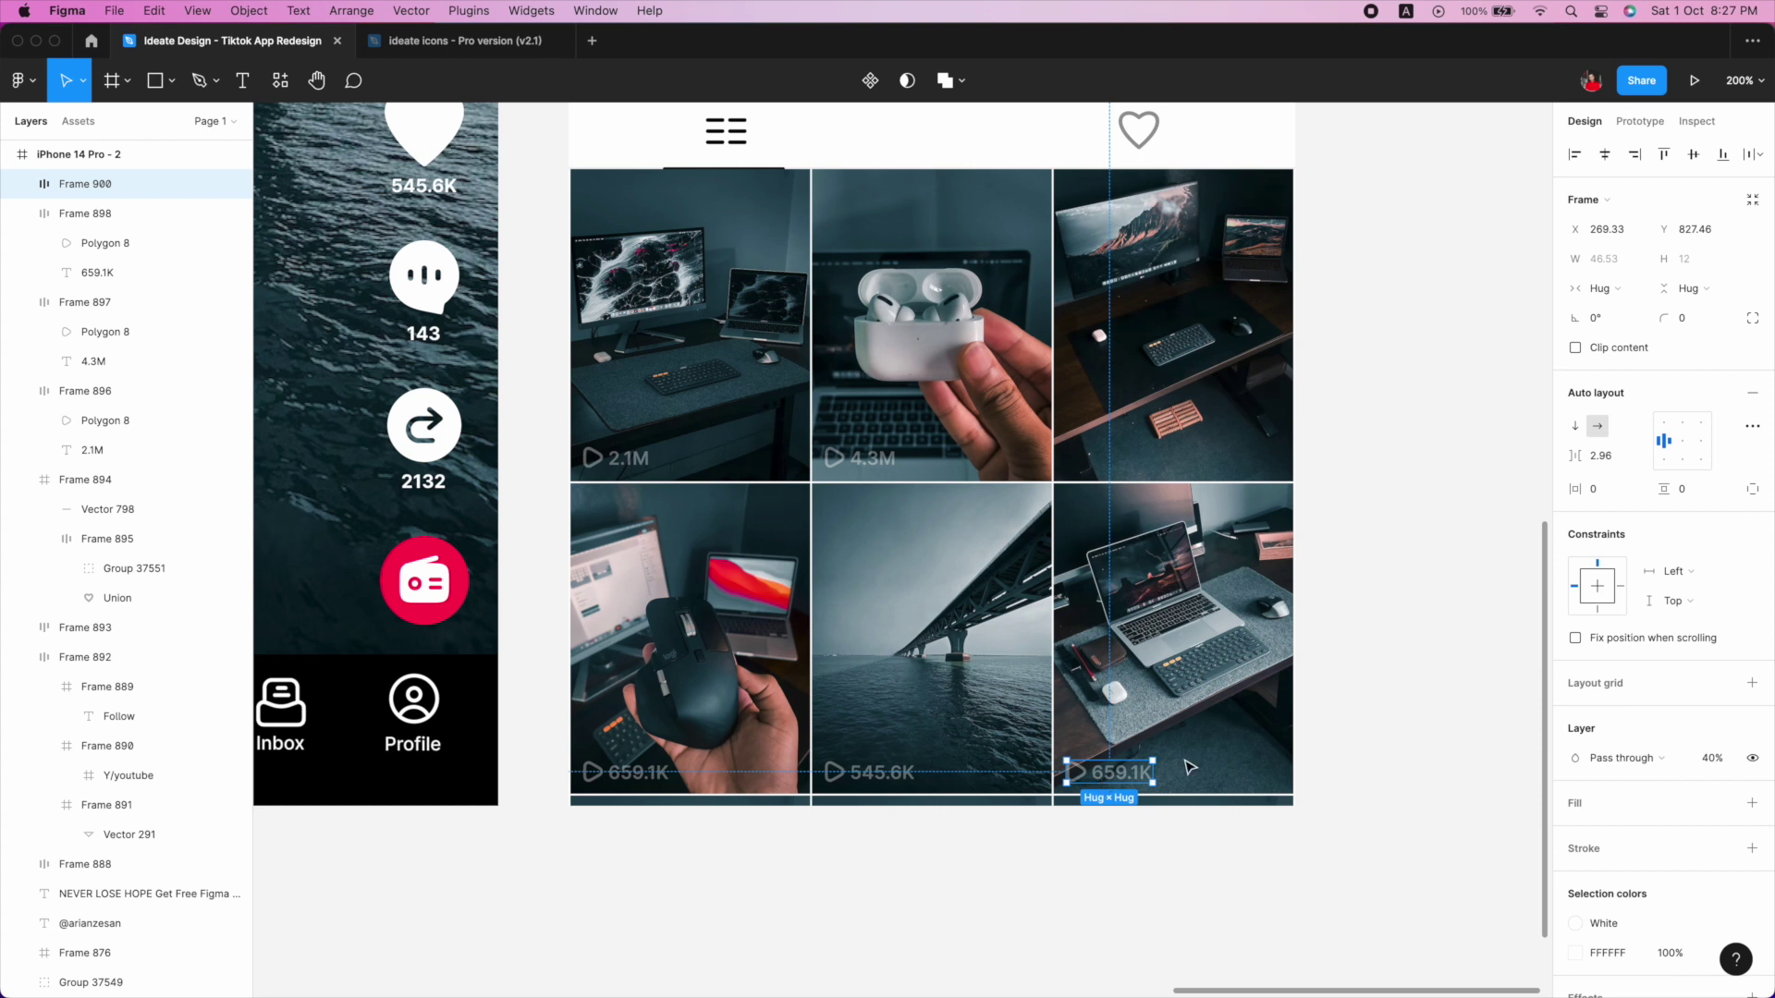
Check the positions of the 2.1M, 4.3M, 659.1K and 545.6K view counts
click(630, 462)
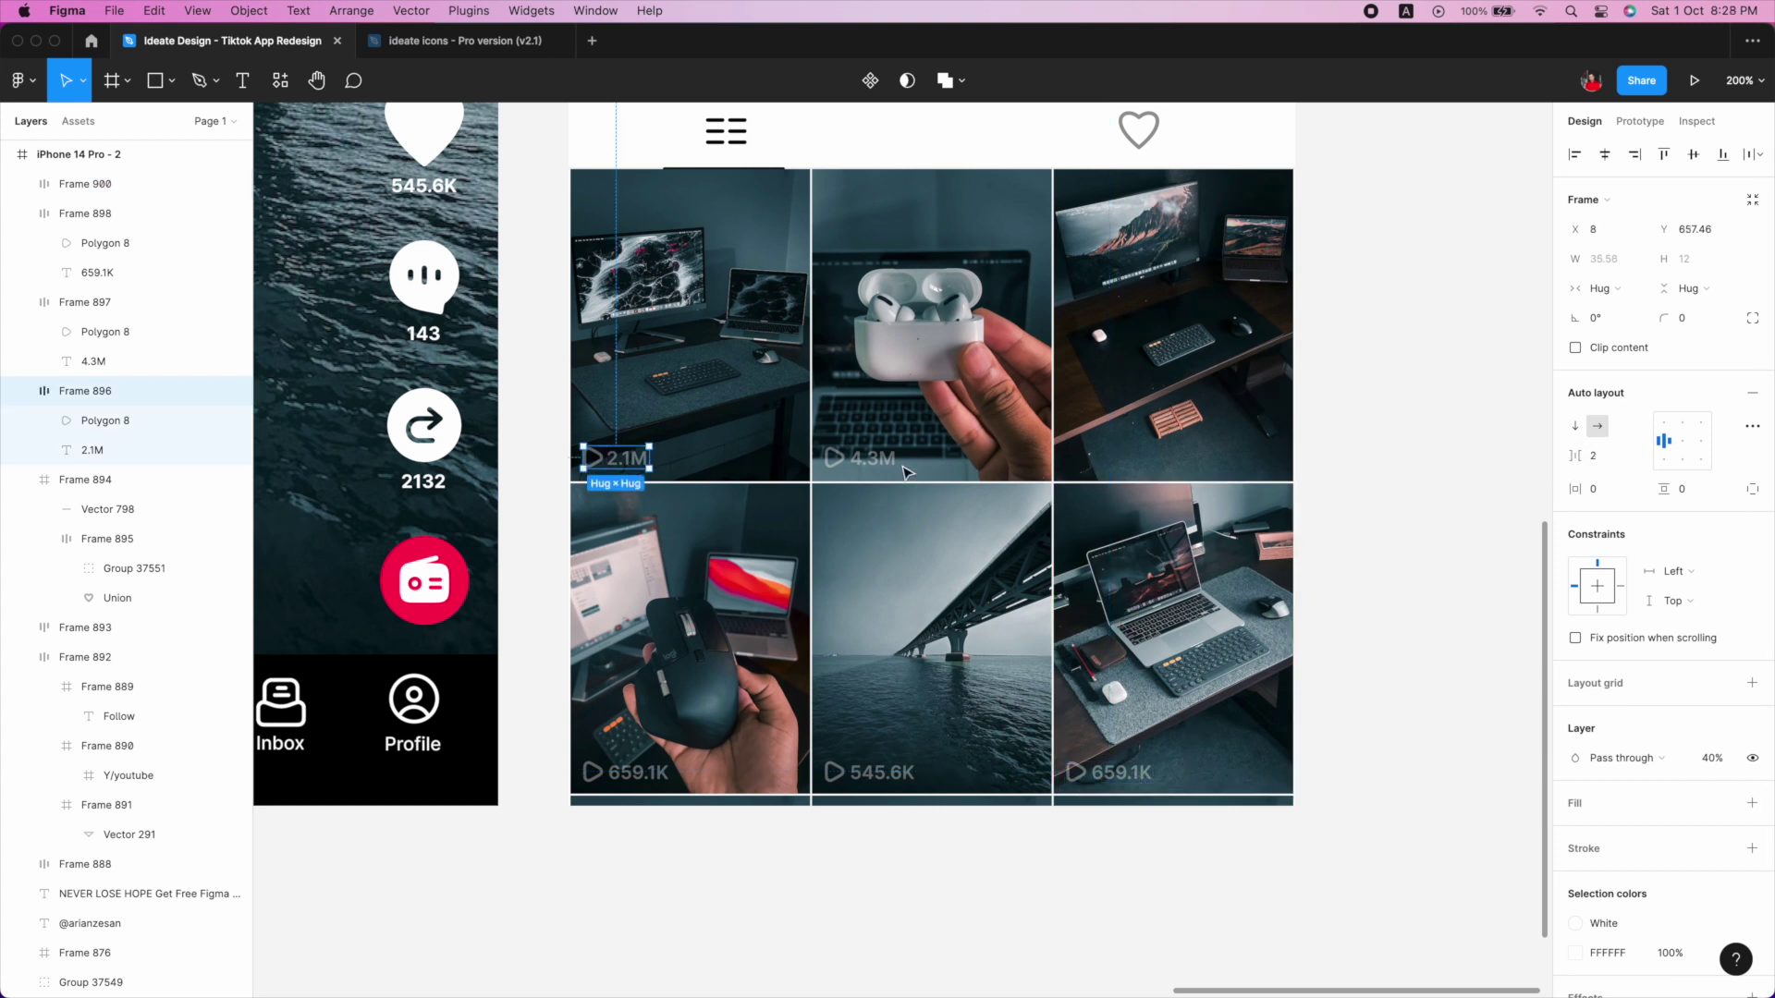
click(865, 457)
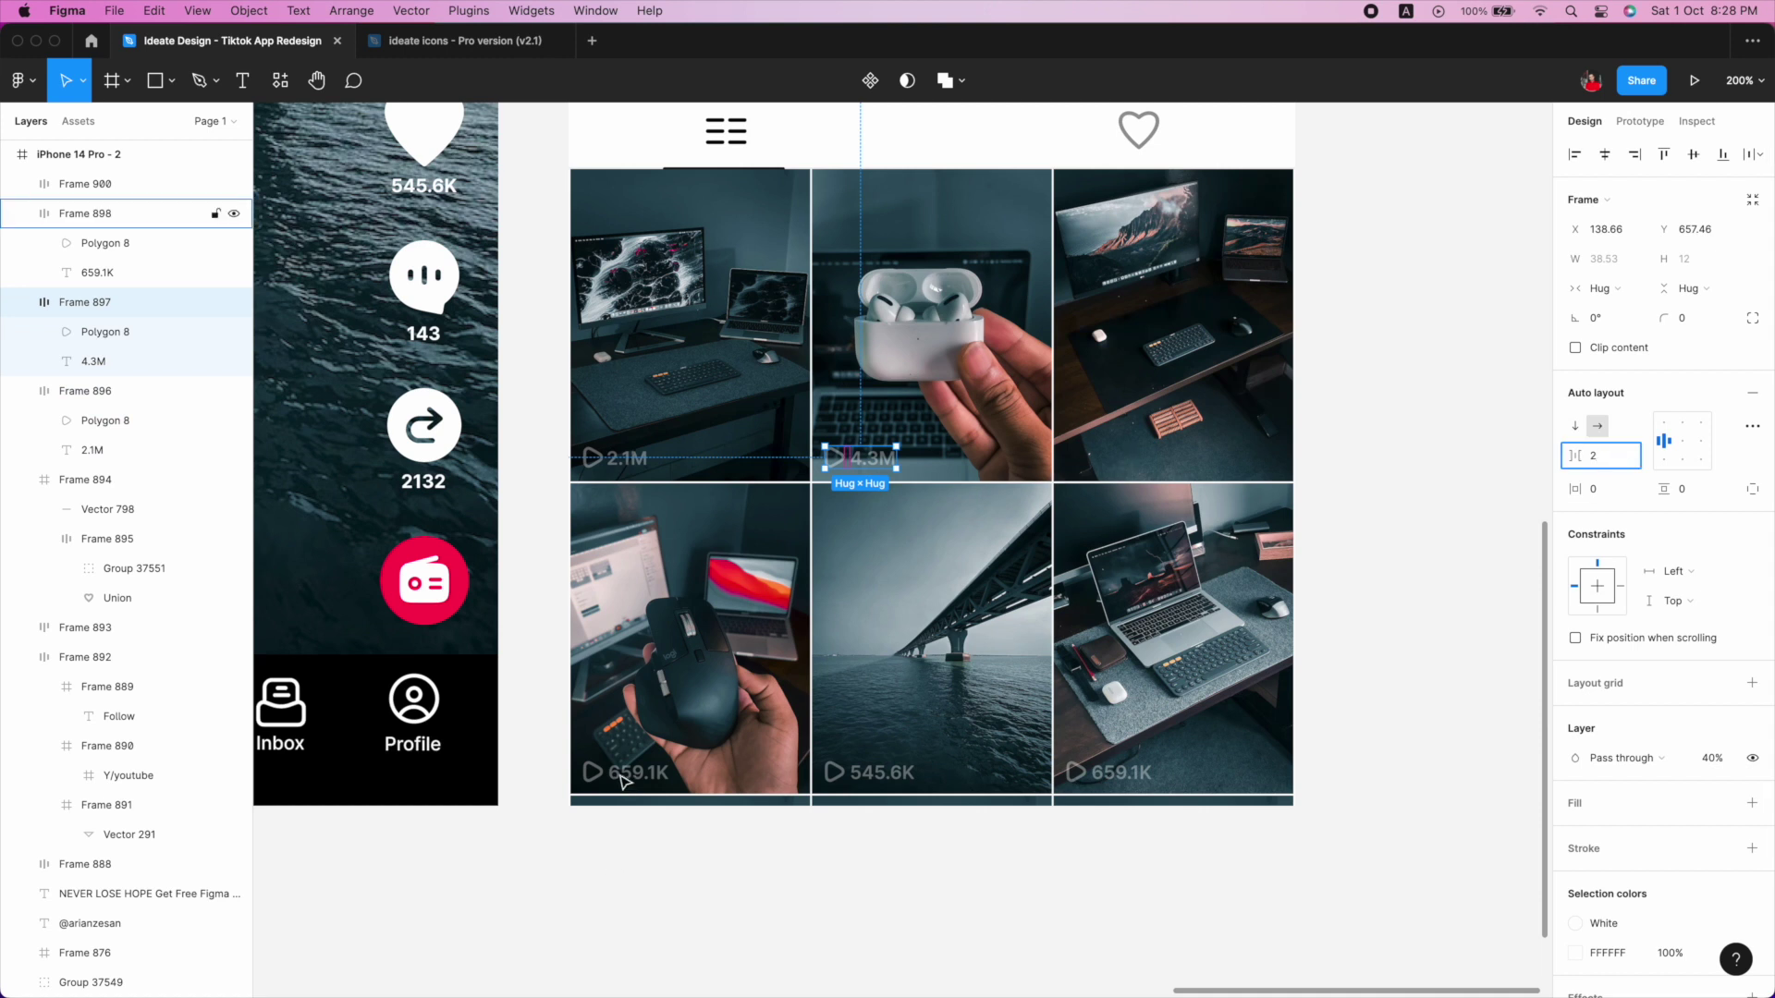
click(627, 777)
click(869, 775)
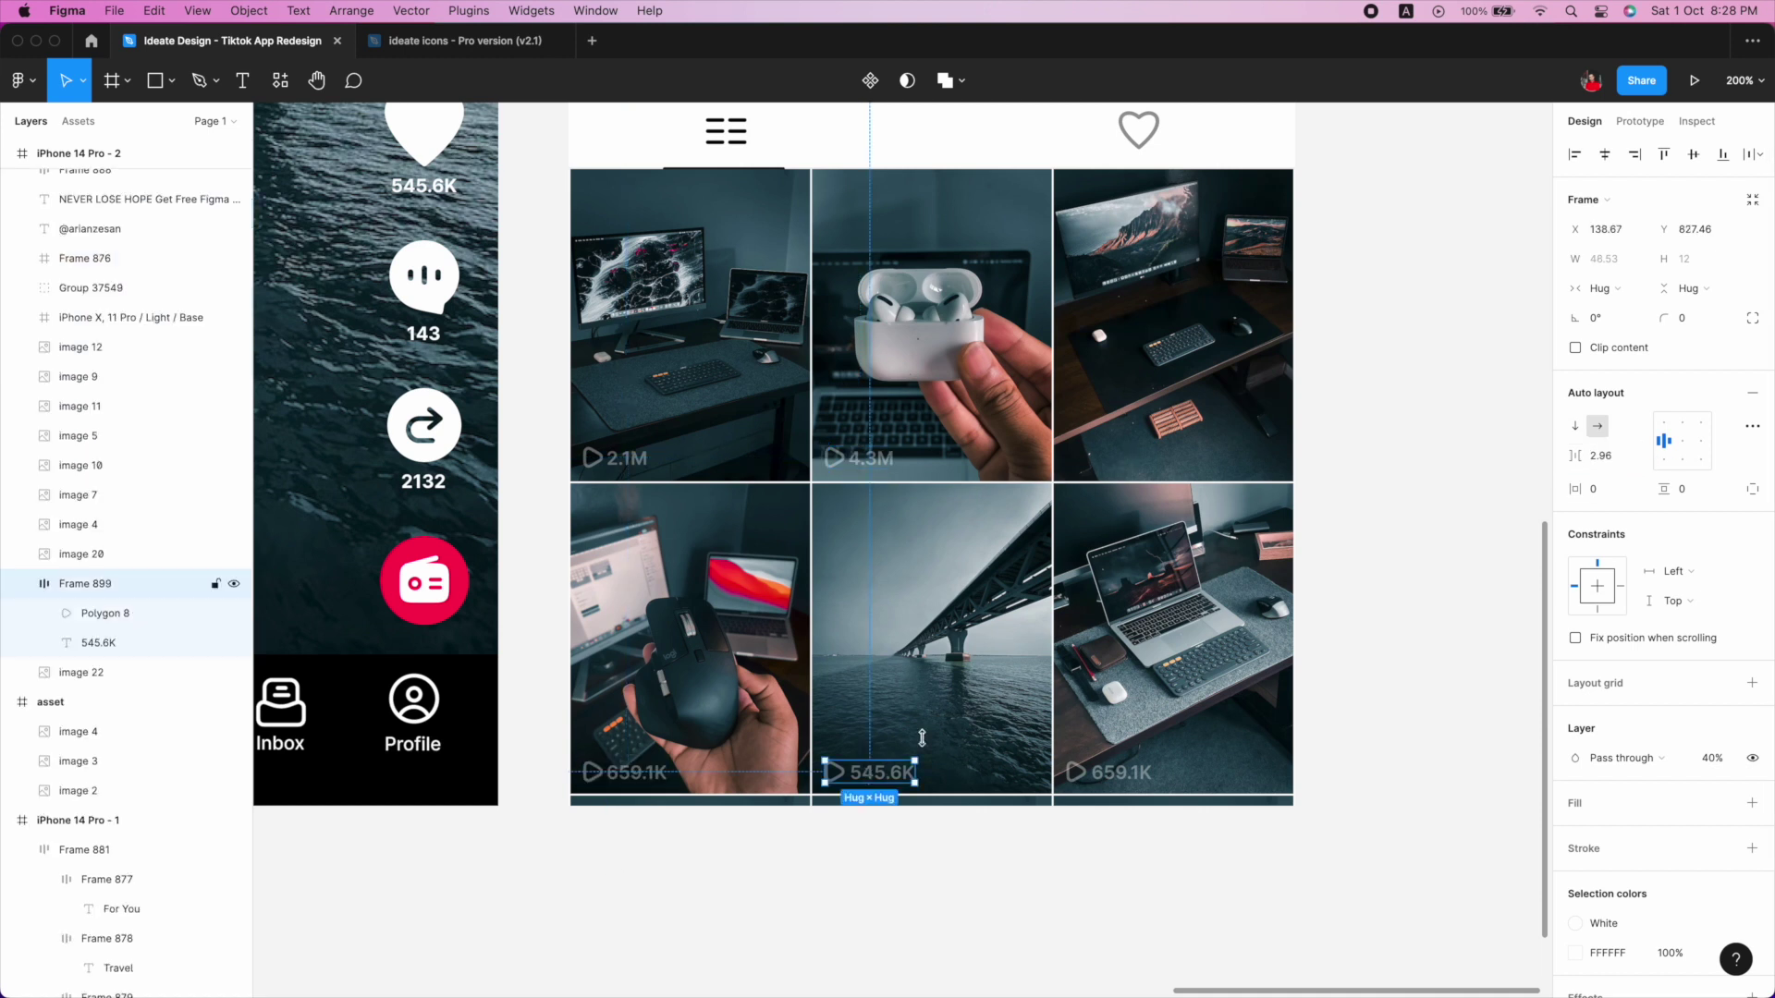
click(1115, 772)
click(1451, 703)
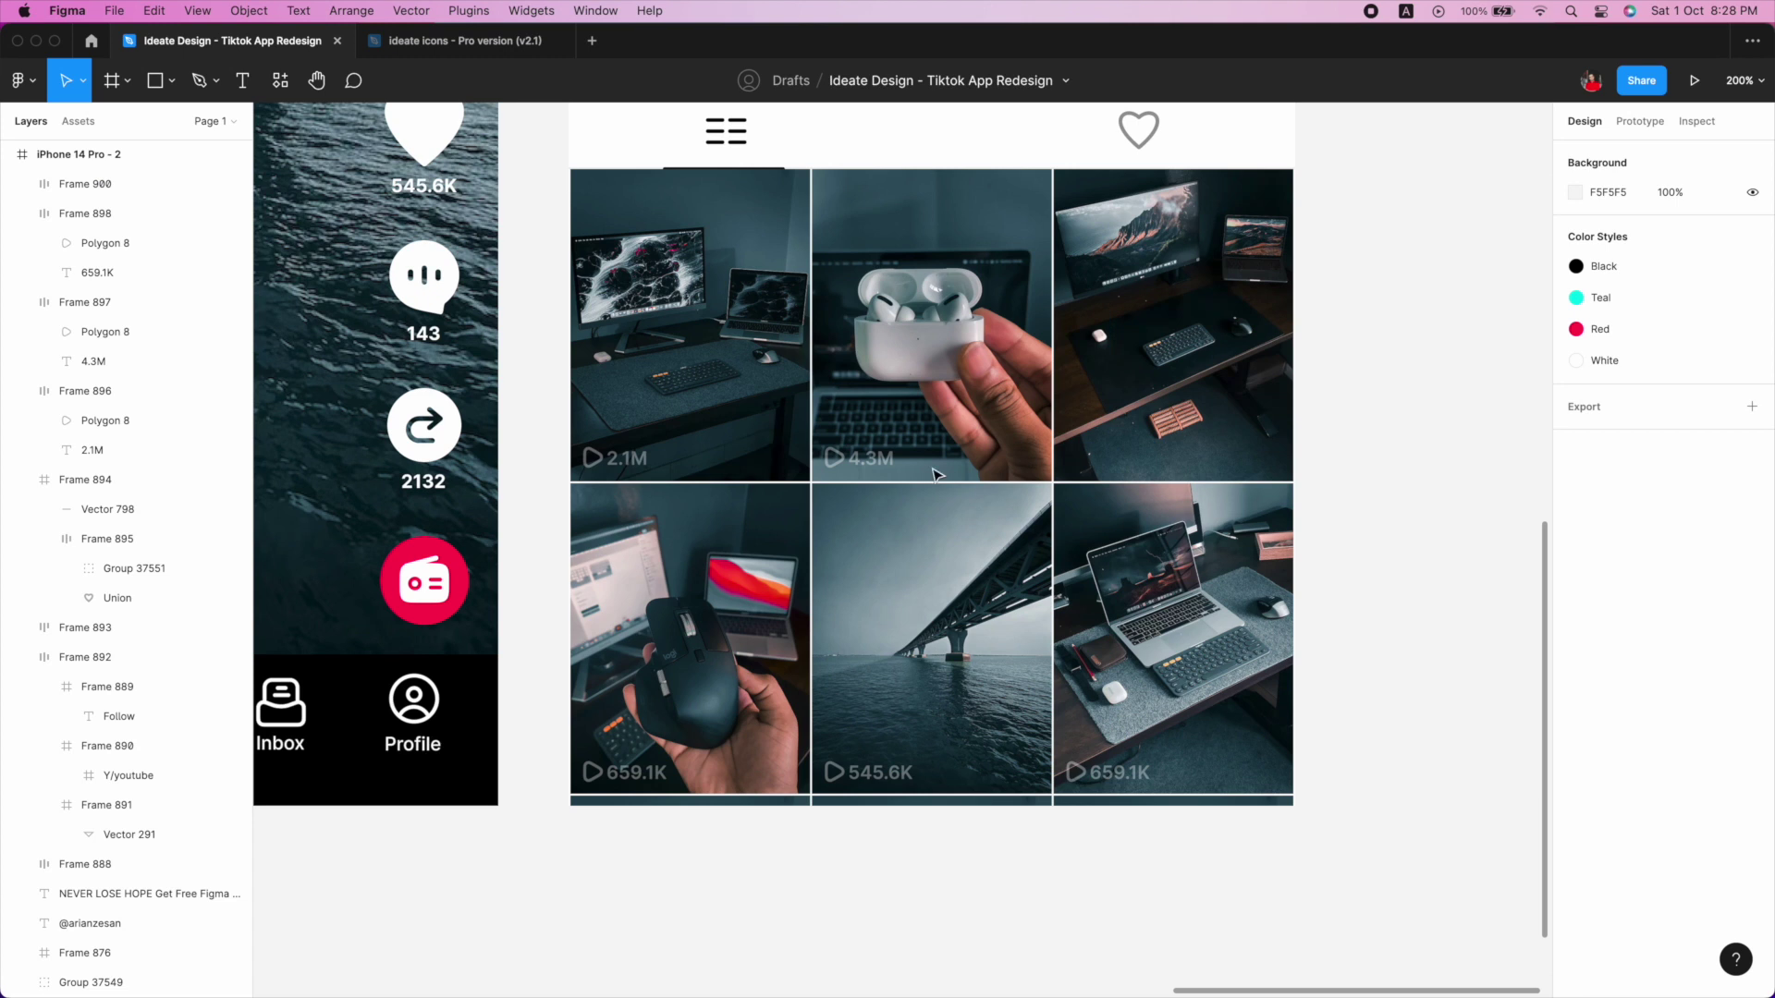
Copy the 4.3M view count onto the top-right photo and change it to 10.9M
click(865, 458)
drag(865, 458, 1100, 454)
shift+click(1175, 324)
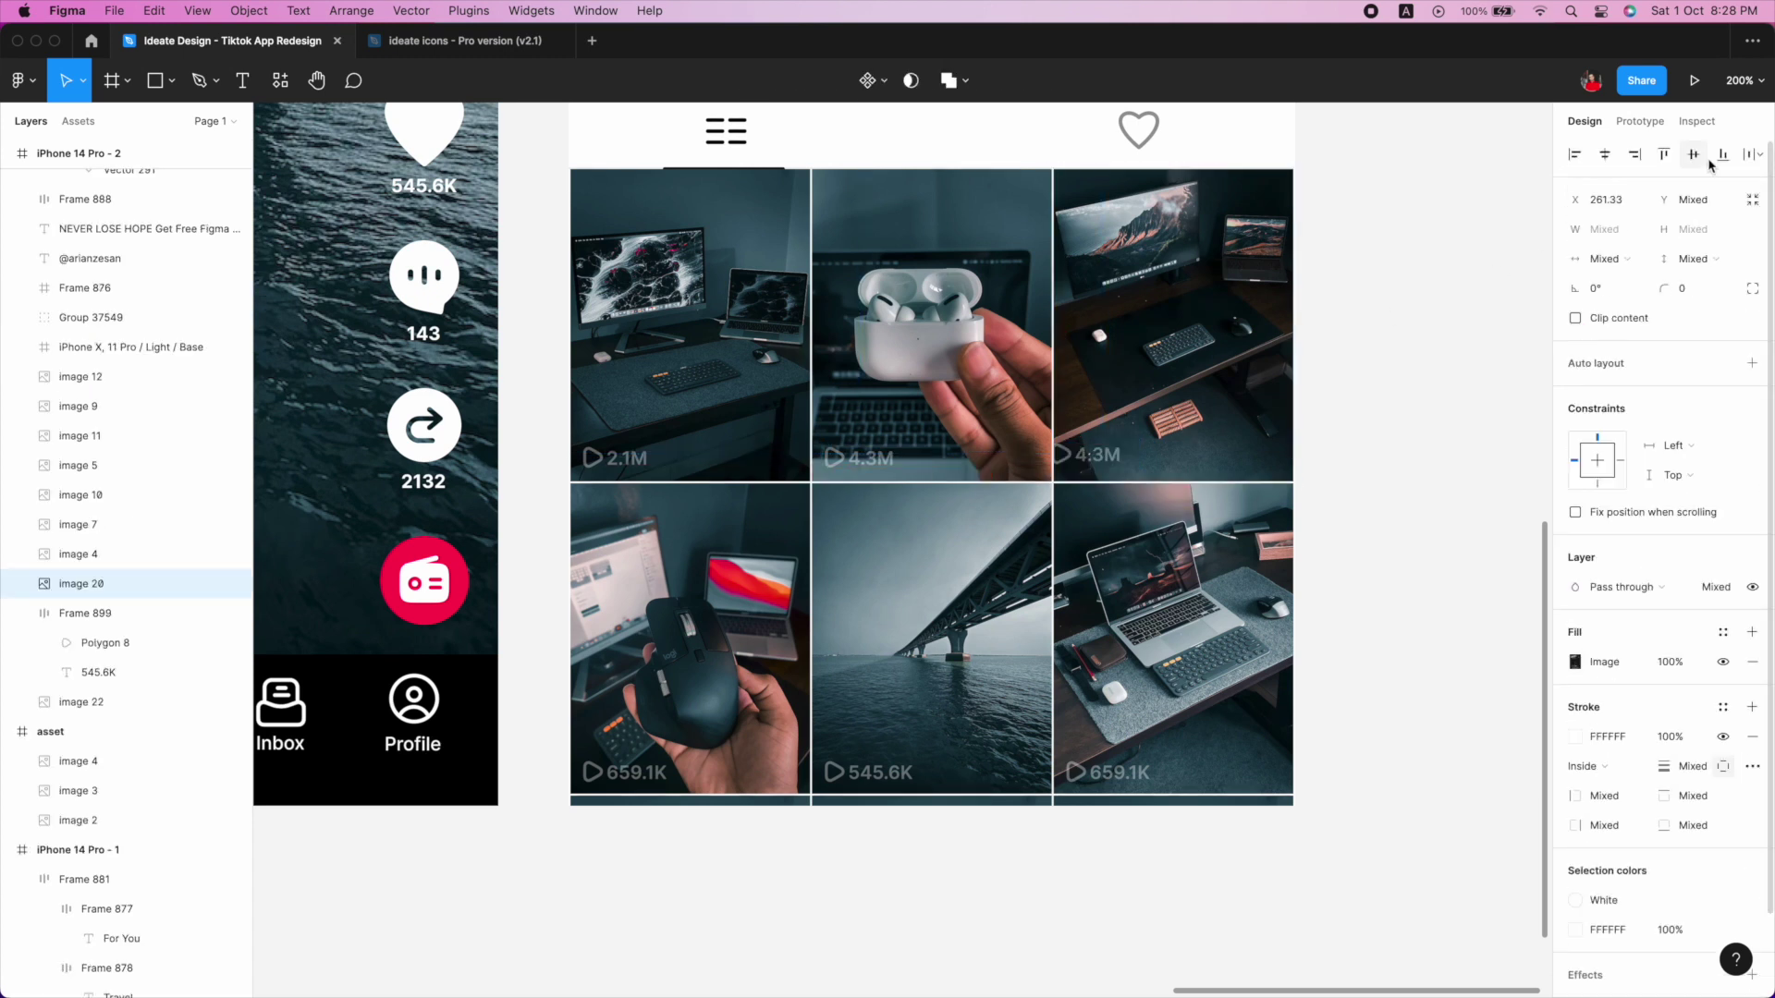
click(1079, 469)
click(1090, 462)
double_click(1100, 458)
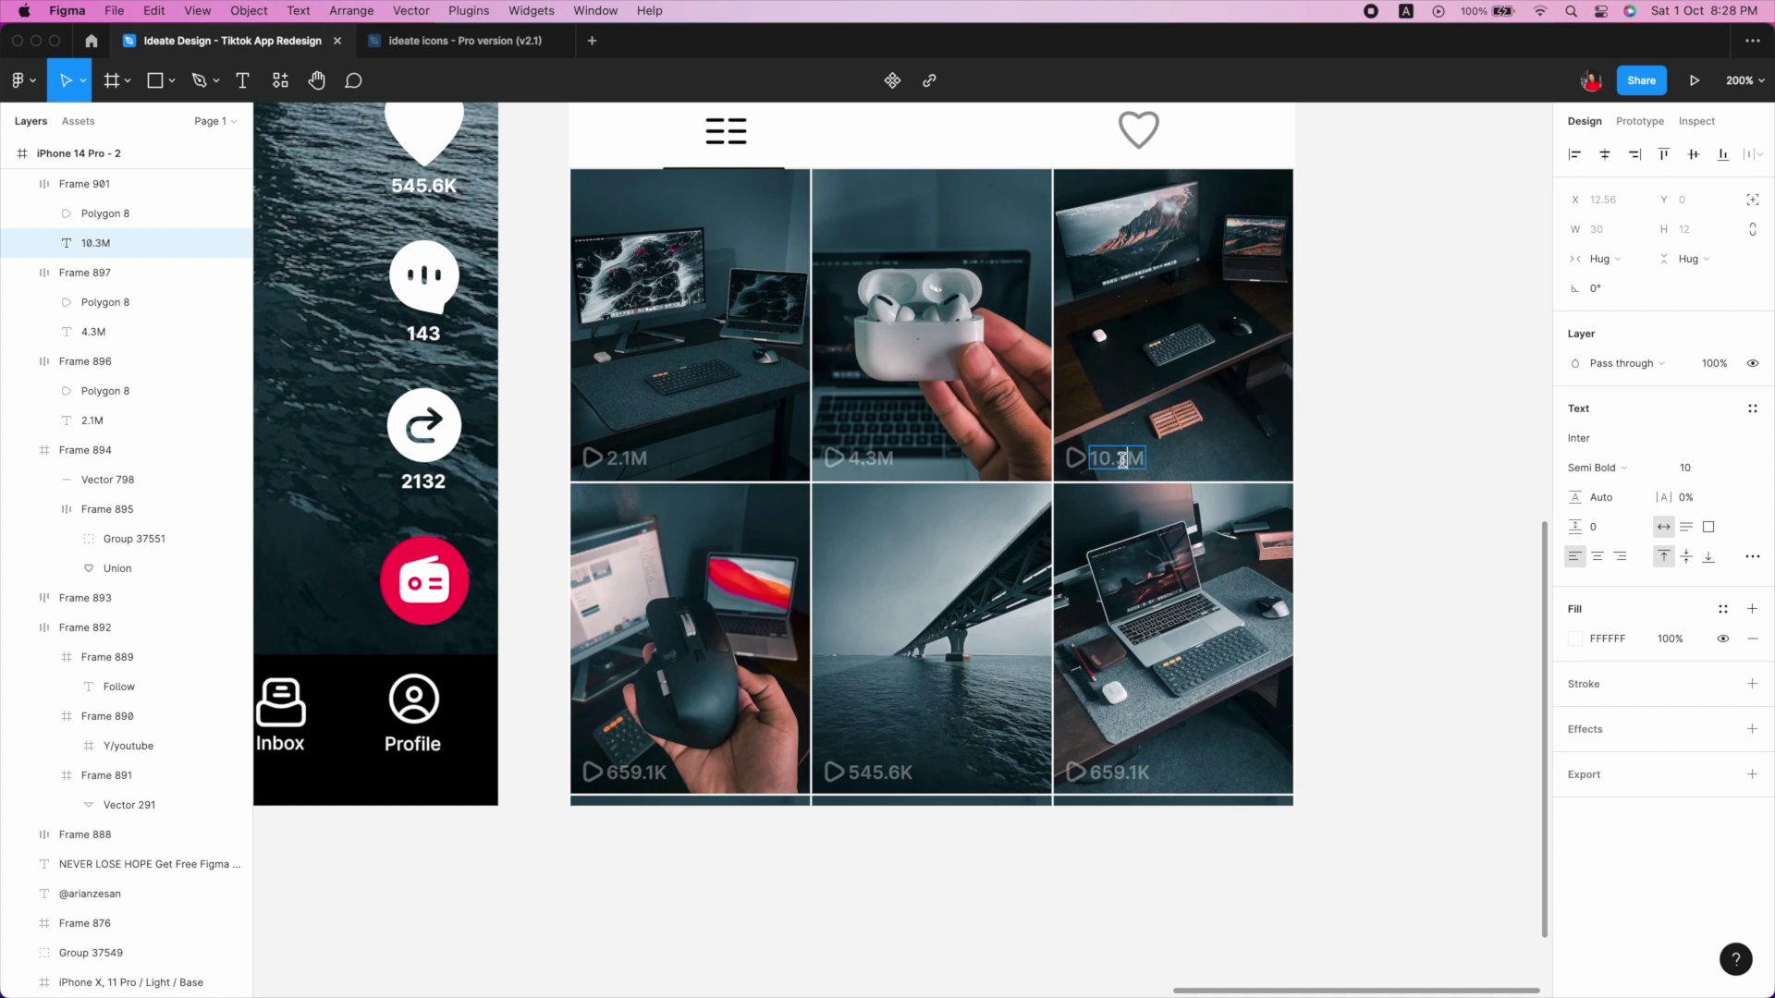
text(9)
click(1387, 544)
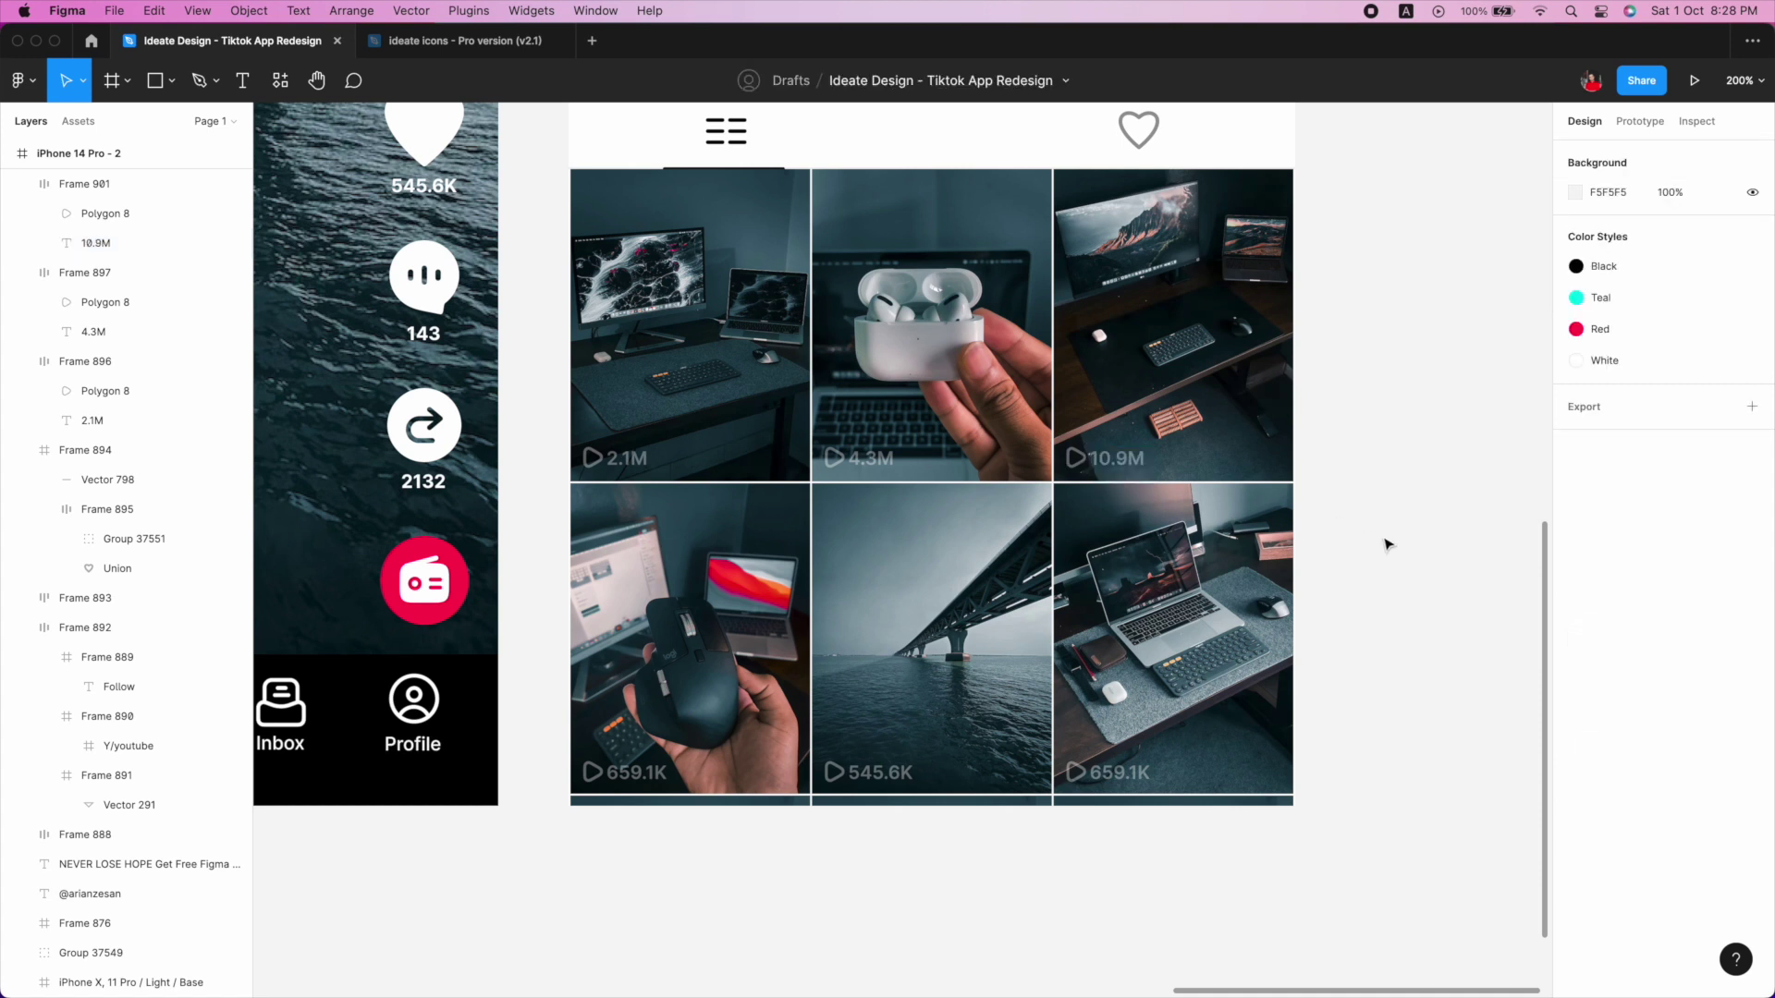
Change the bottom-right view count to 111.3M and zoom out to show both screens
click(1114, 774)
double_click(1081, 773)
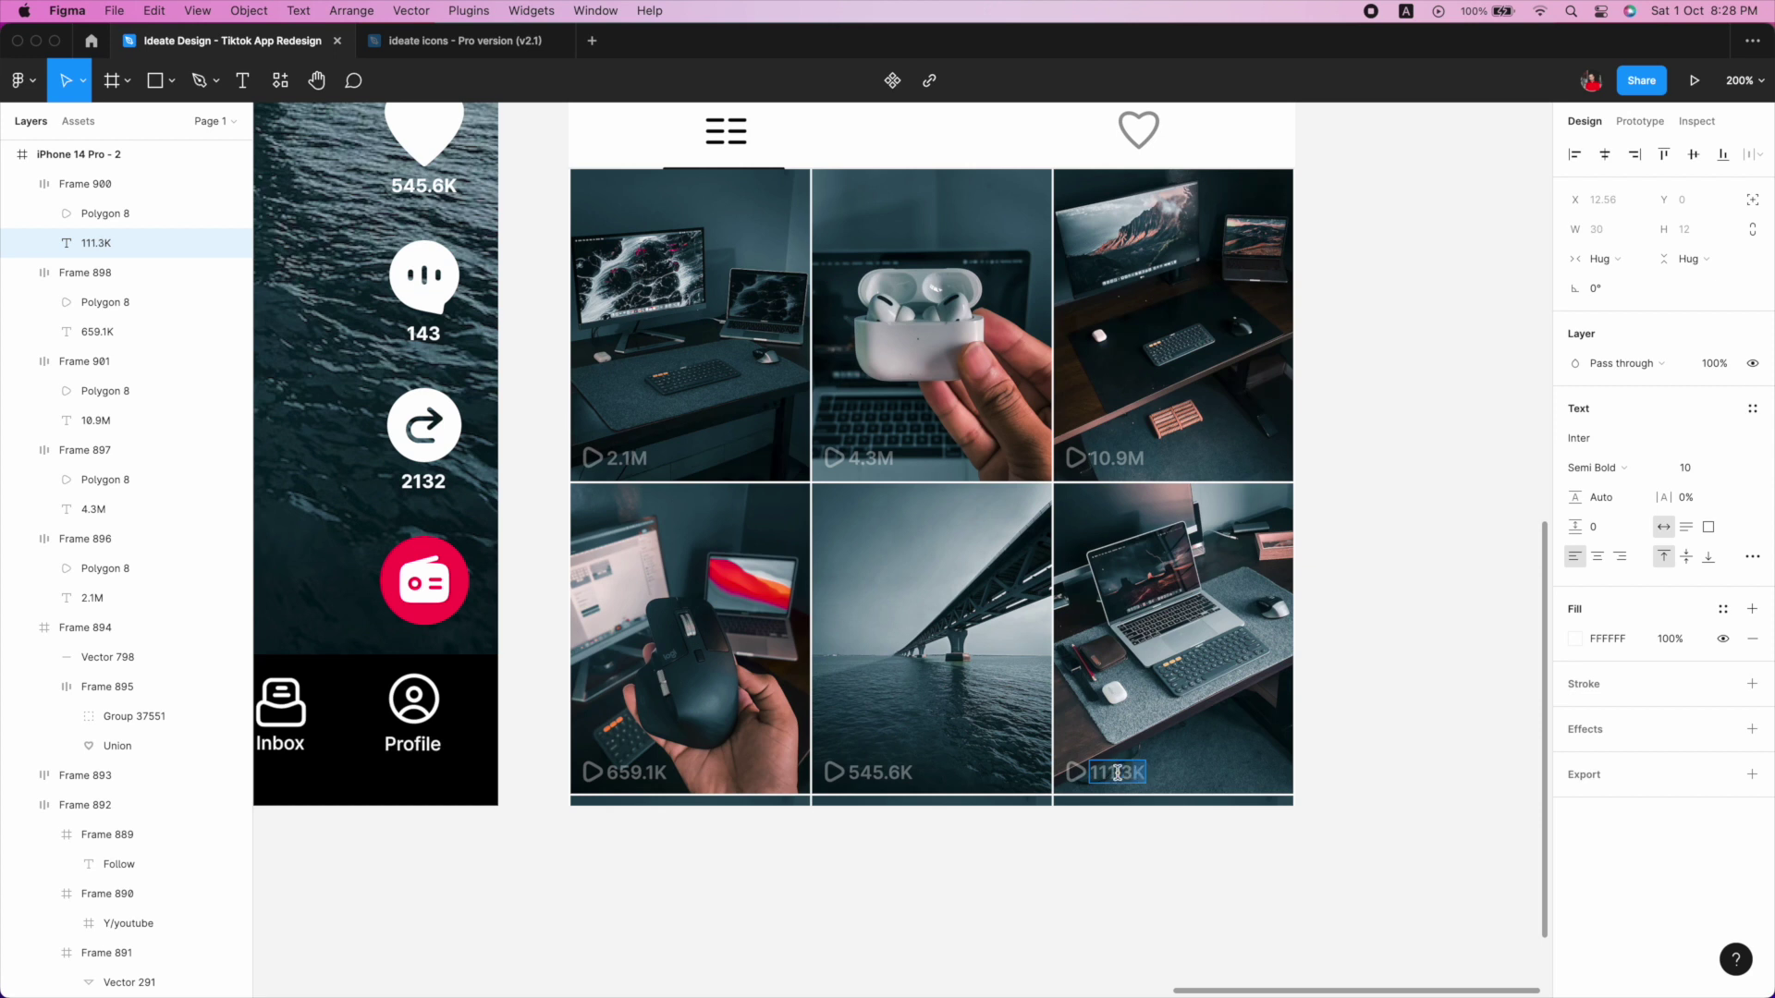
text(M)
click(1368, 765)
scroll(1370, 764, up, 2)
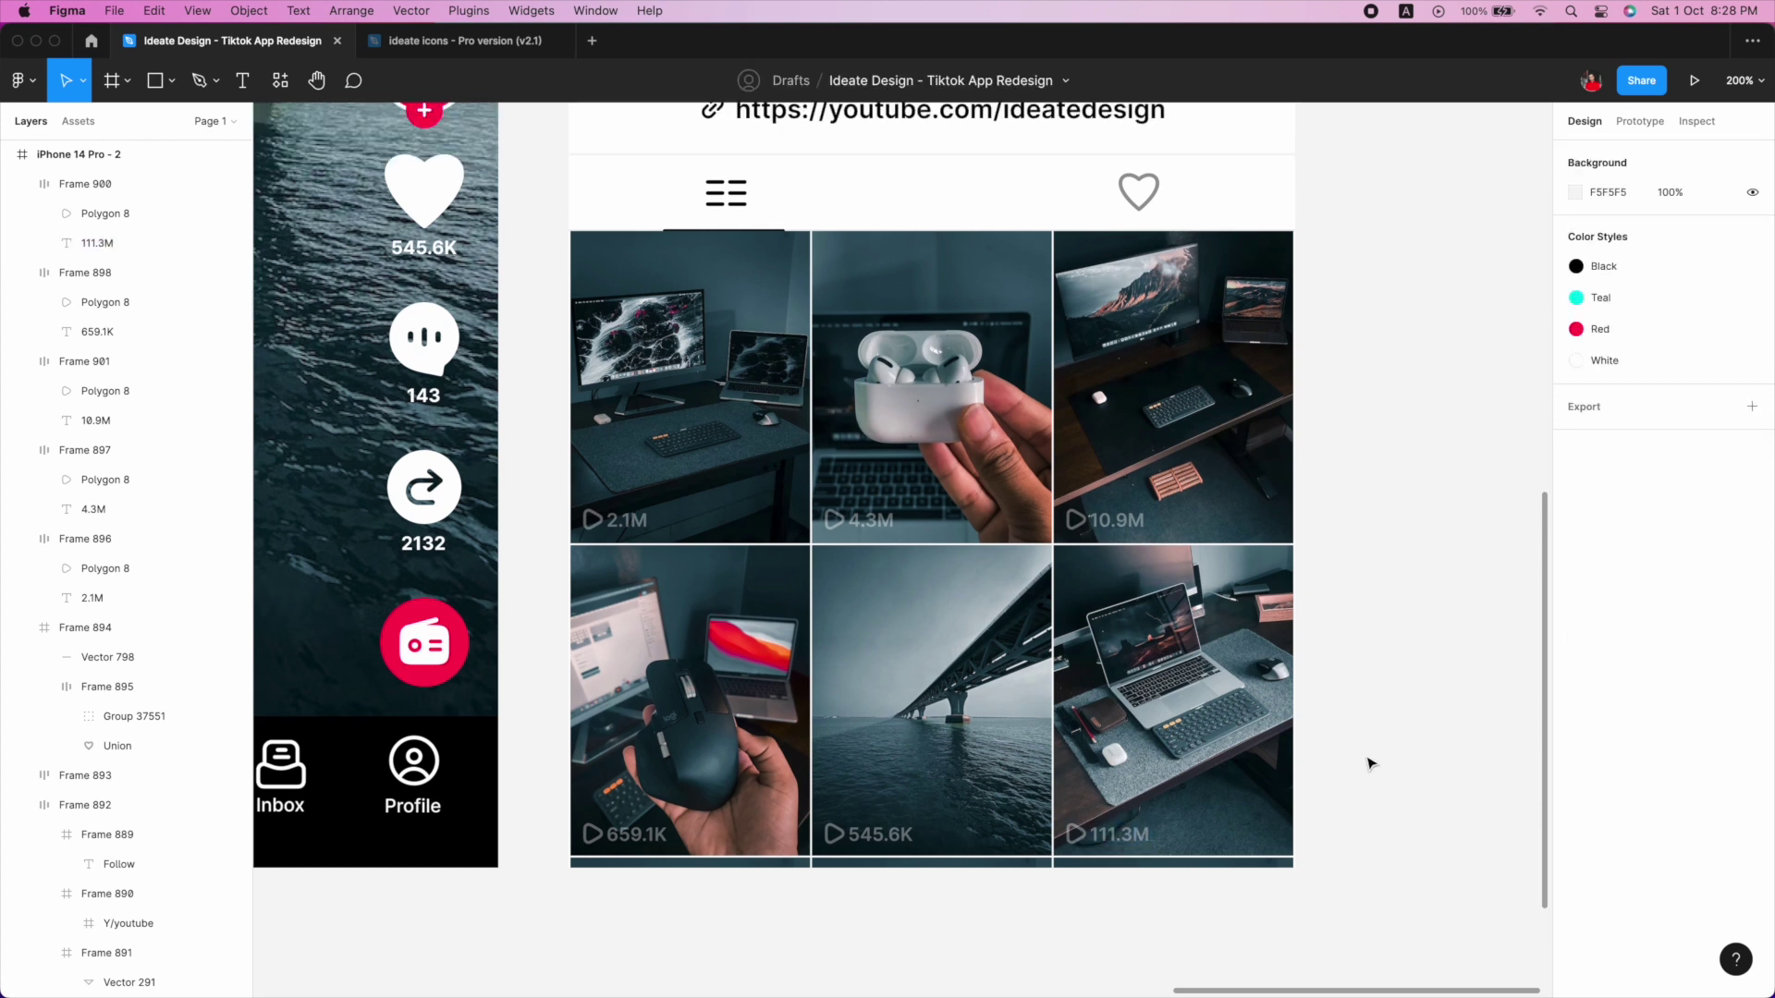
key(shift+0)
scroll(1276, 729, up, 2)
click(394, 222)
Copy the For You pill onto the first photo, with size-10 text and a smaller pill
mouse_move(395, 222)
mouse_down()
mouse_move(784, 661)
mouse_move(818, 666)
mouse_move(802, 660)
mouse_up()
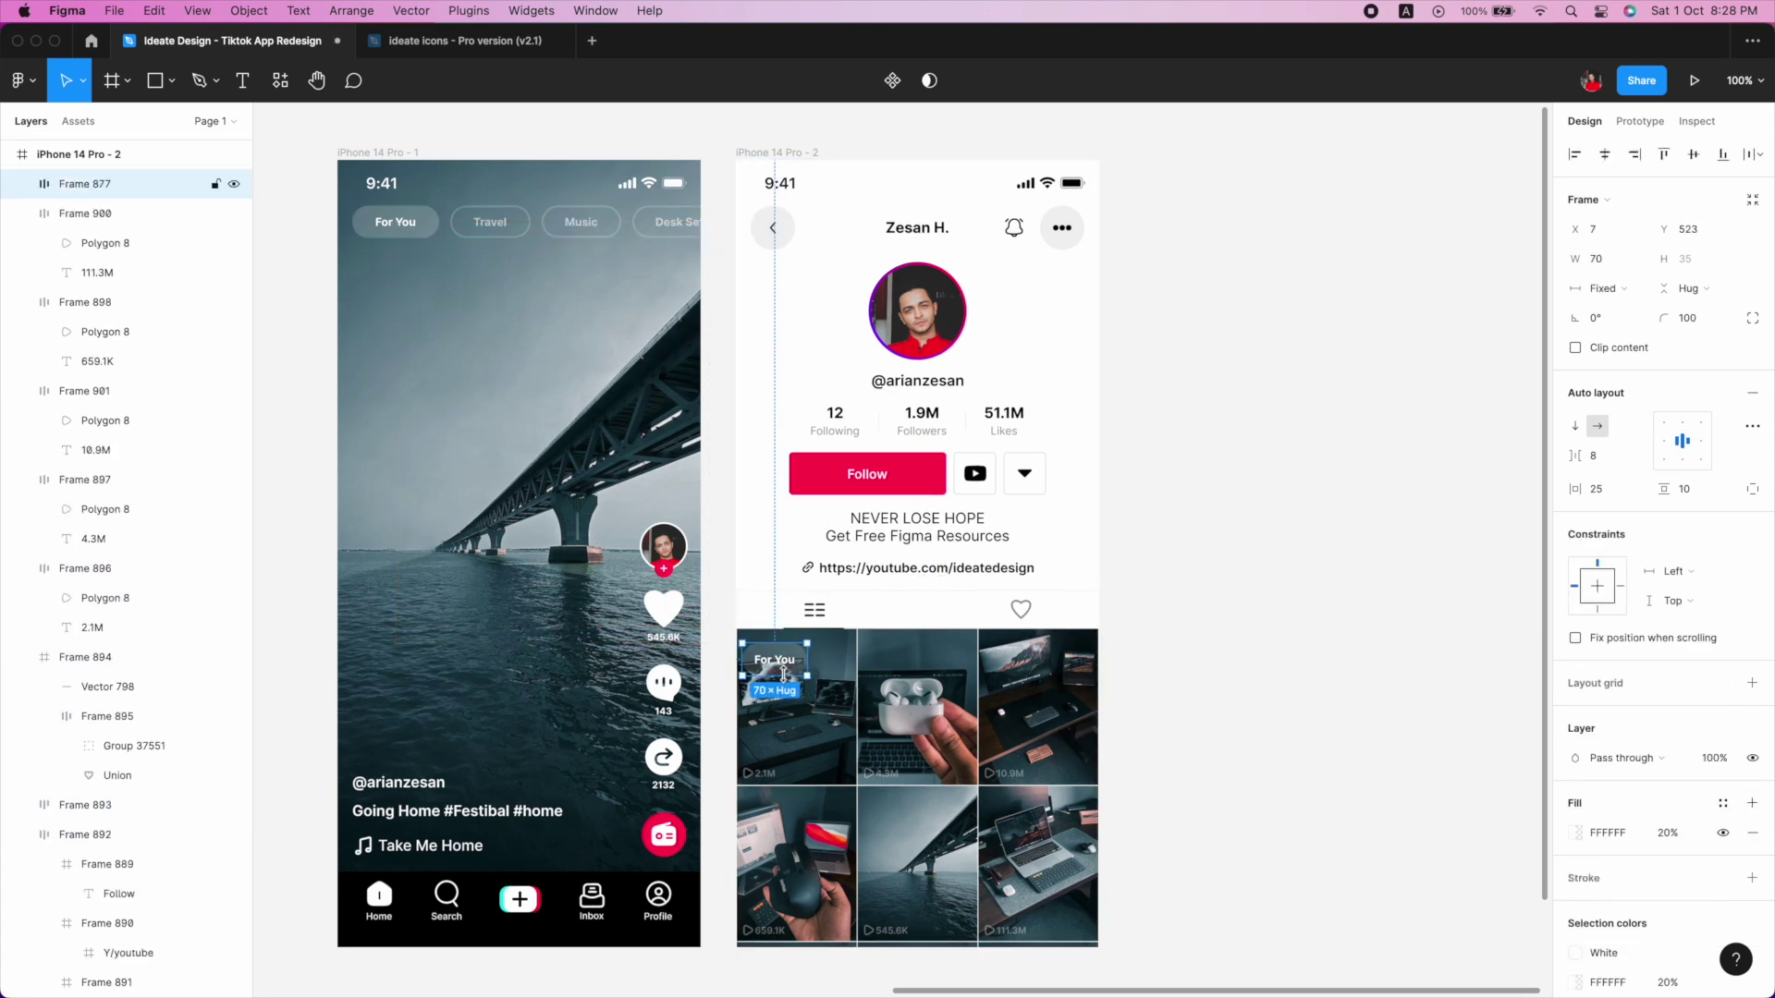
key(Return)
click(1706, 488)
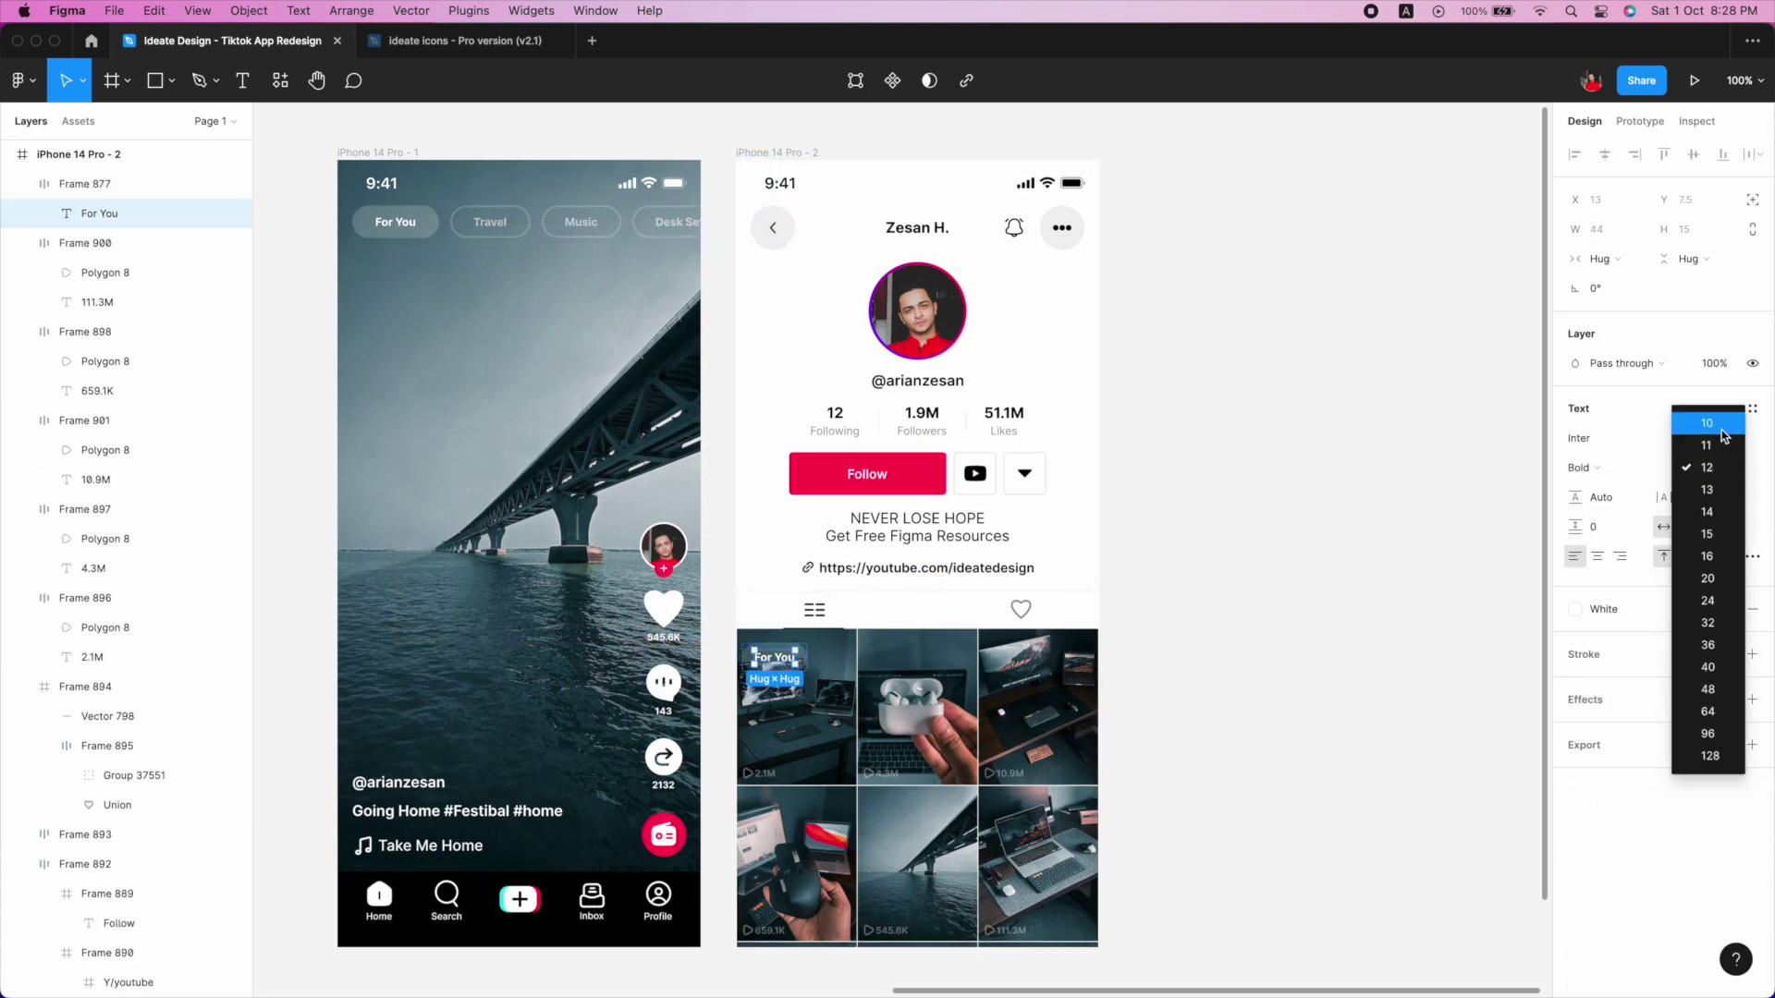
click(1216, 665)
scroll(1216, 666, up, 5)
click(952, 638)
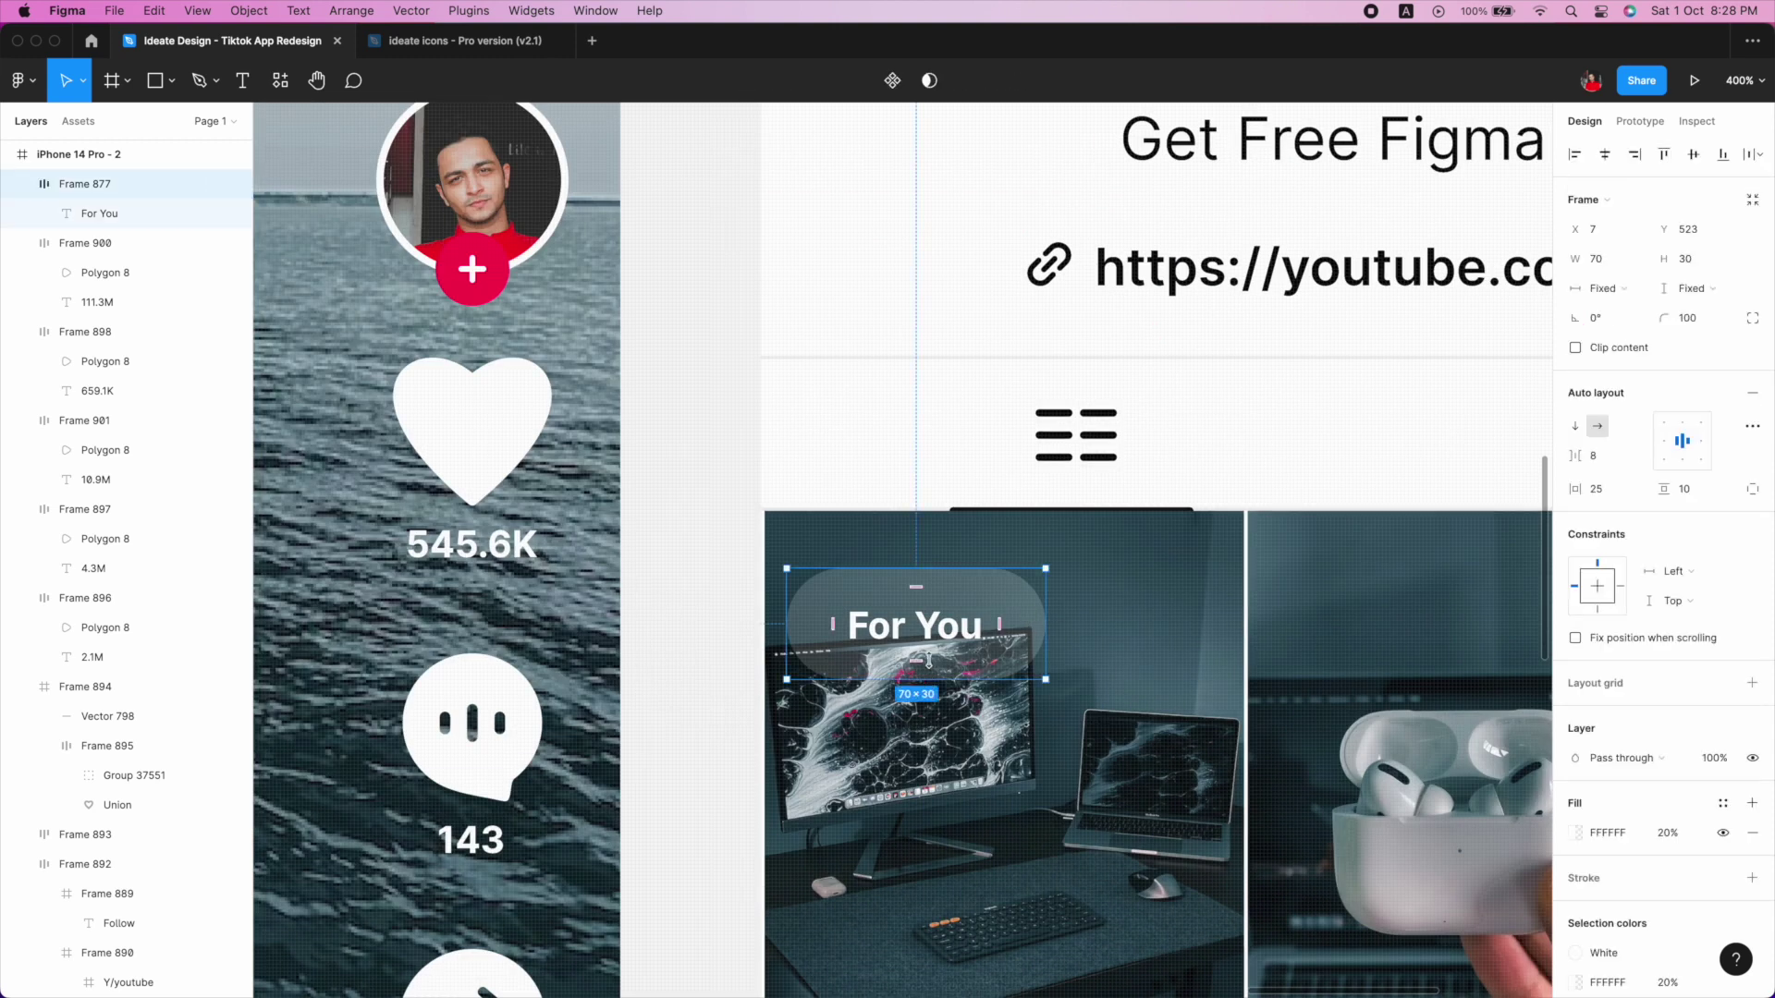
drag(930, 679, 930, 638)
drag(1045, 605, 966, 603)
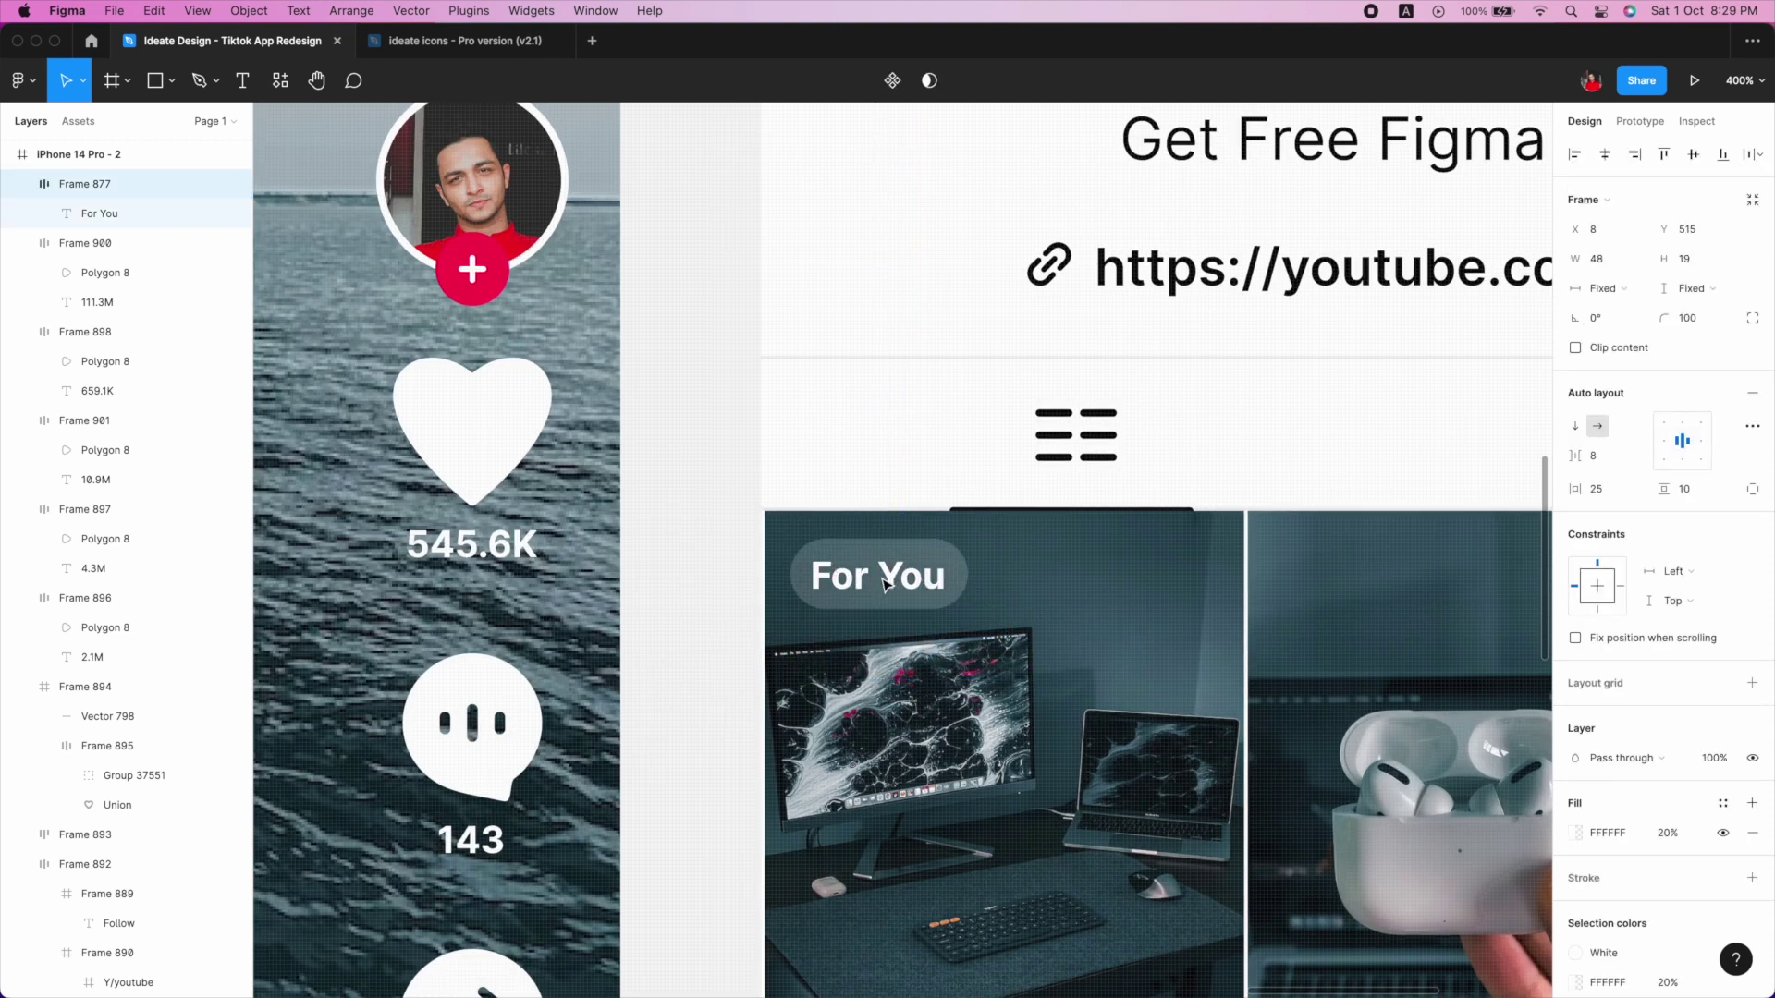
Left-align the pill with the first photo and change its text to 'Pinned'
shift+click(1046, 583)
click(1574, 154)
click(849, 575)
key(shift+a)
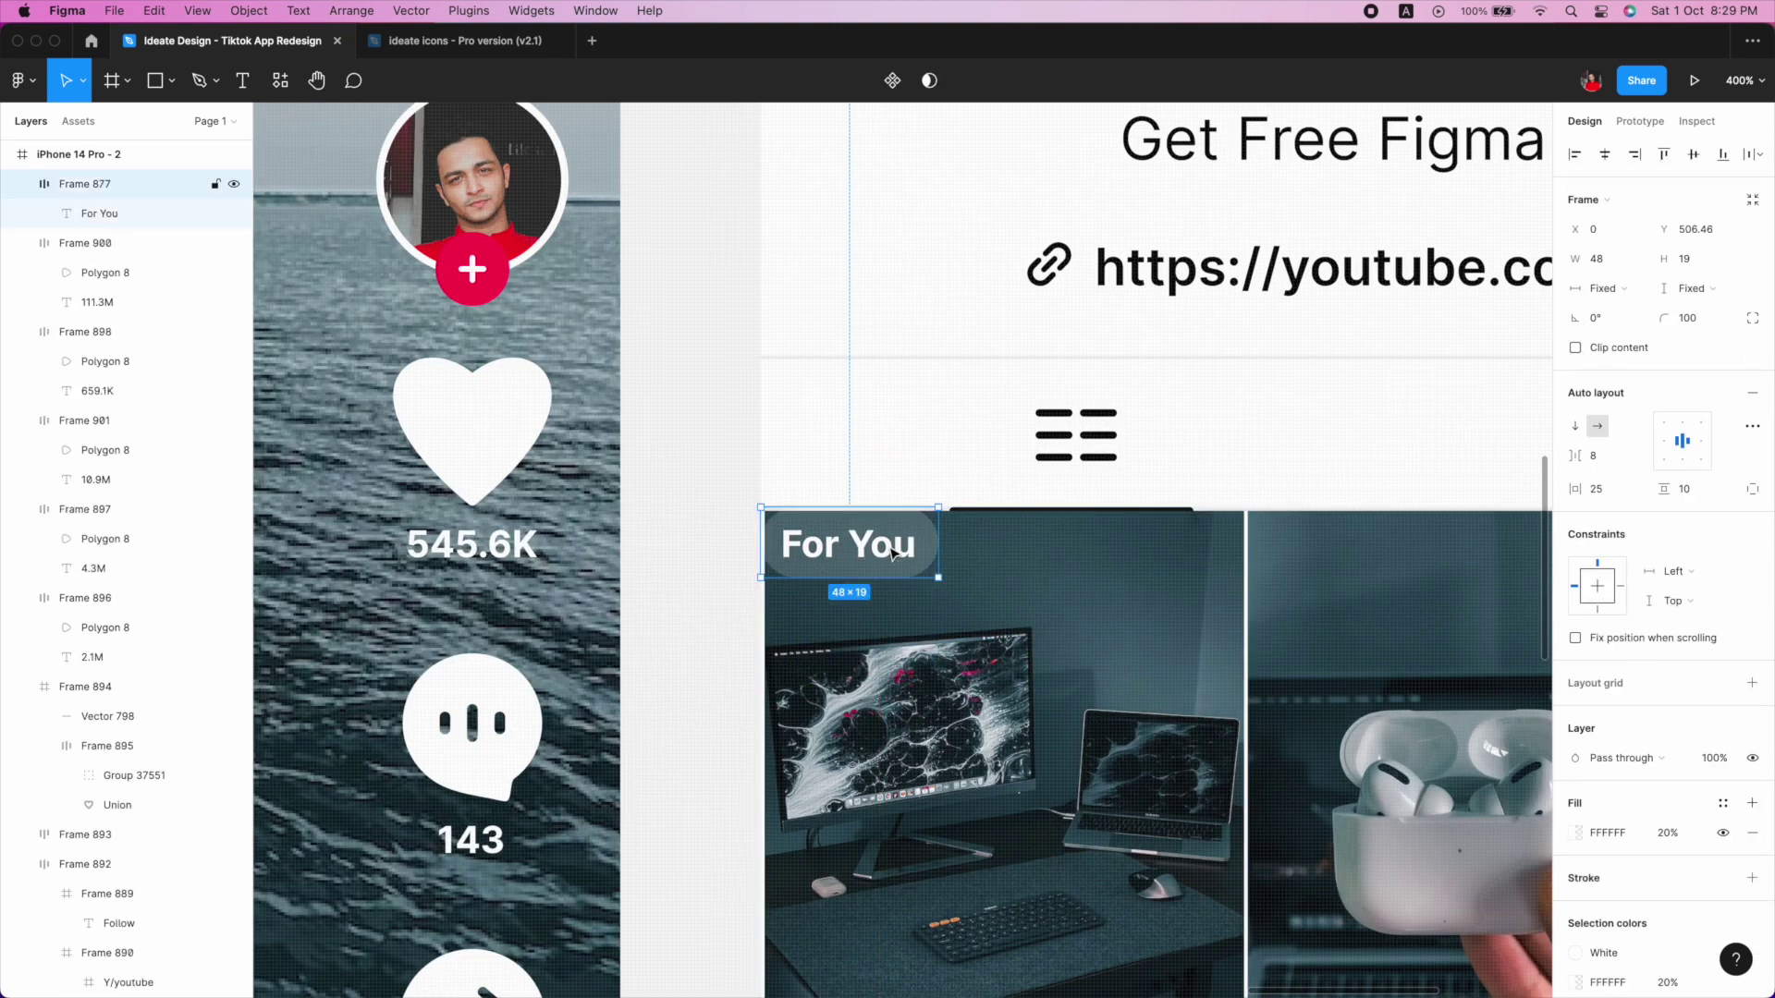
click(878, 581)
key(Return)
text(Pinned)
key(Escape)
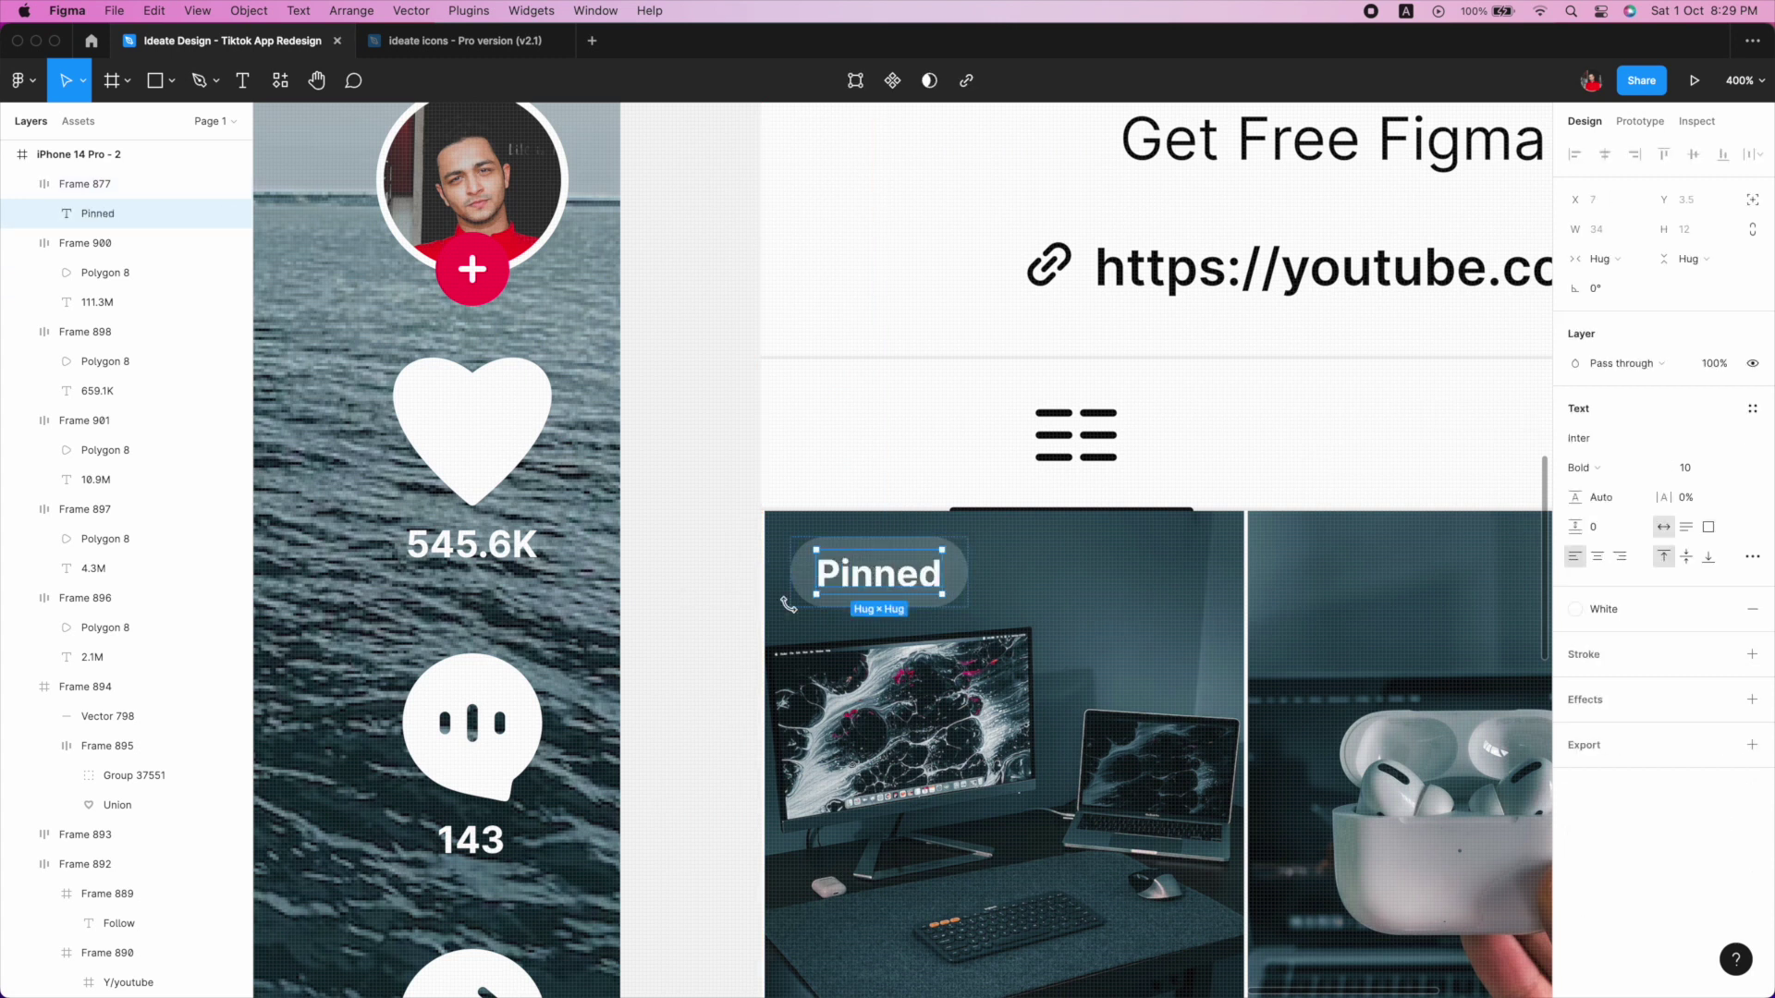
key(Escape)
Fill the Pinned badge with the Red colour style and copy it onto the second photo
click(1724, 804)
click(1632, 937)
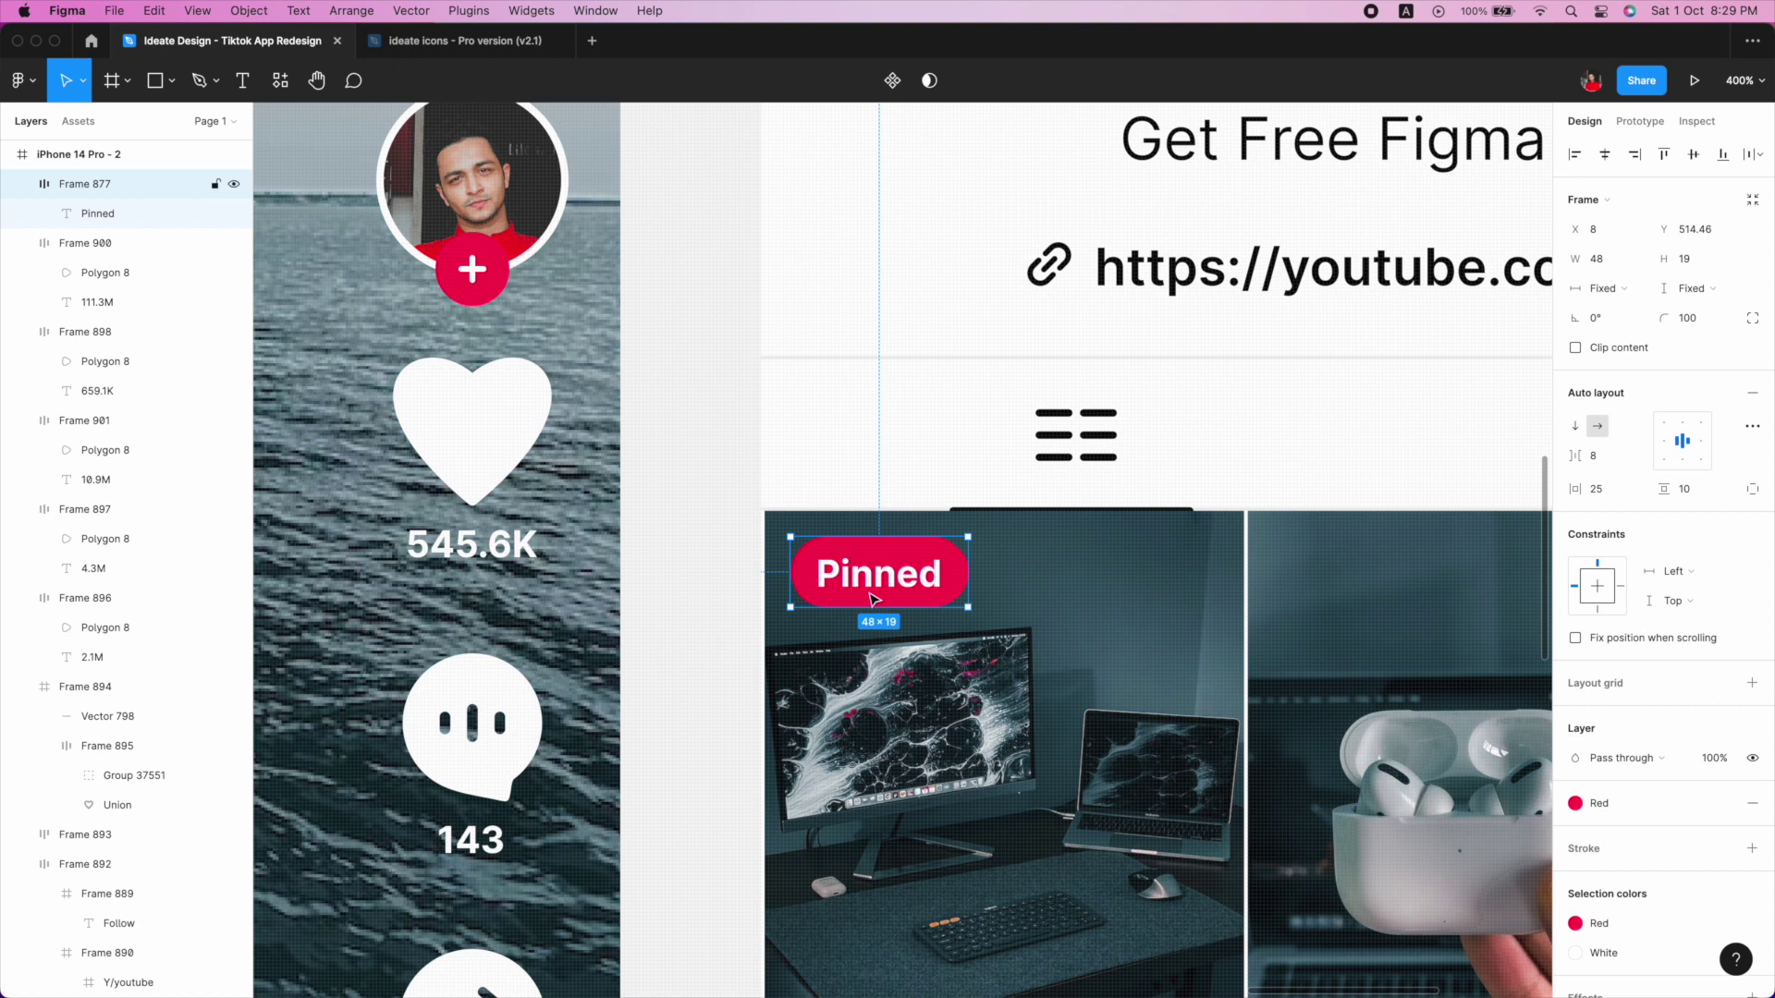
mouse_move(873, 597)
mouse_down()
mouse_move(1376, 624)
mouse_move(1370, 553)
mouse_up()
click(674, 574)
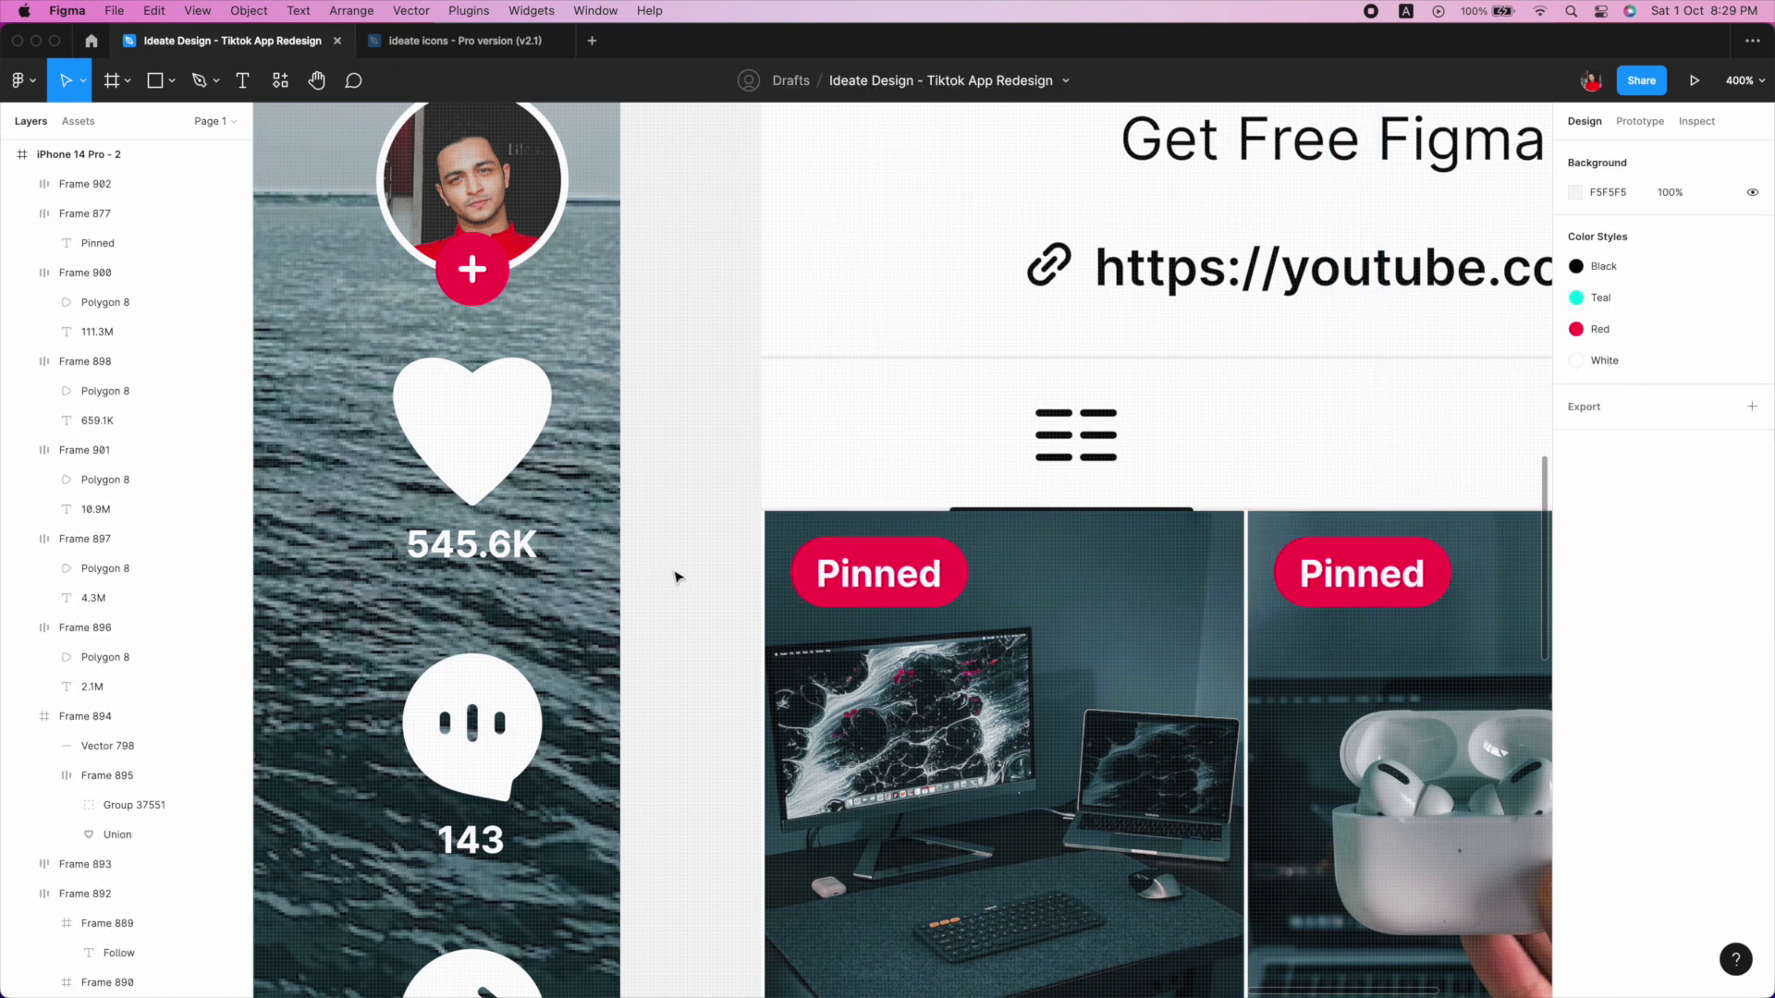
scroll(903, 549, down, 5)
Zoom out and place a 'Thanks For Watching' text caption centred beneath the two phone screens
scroll(1163, 664, up, 2)
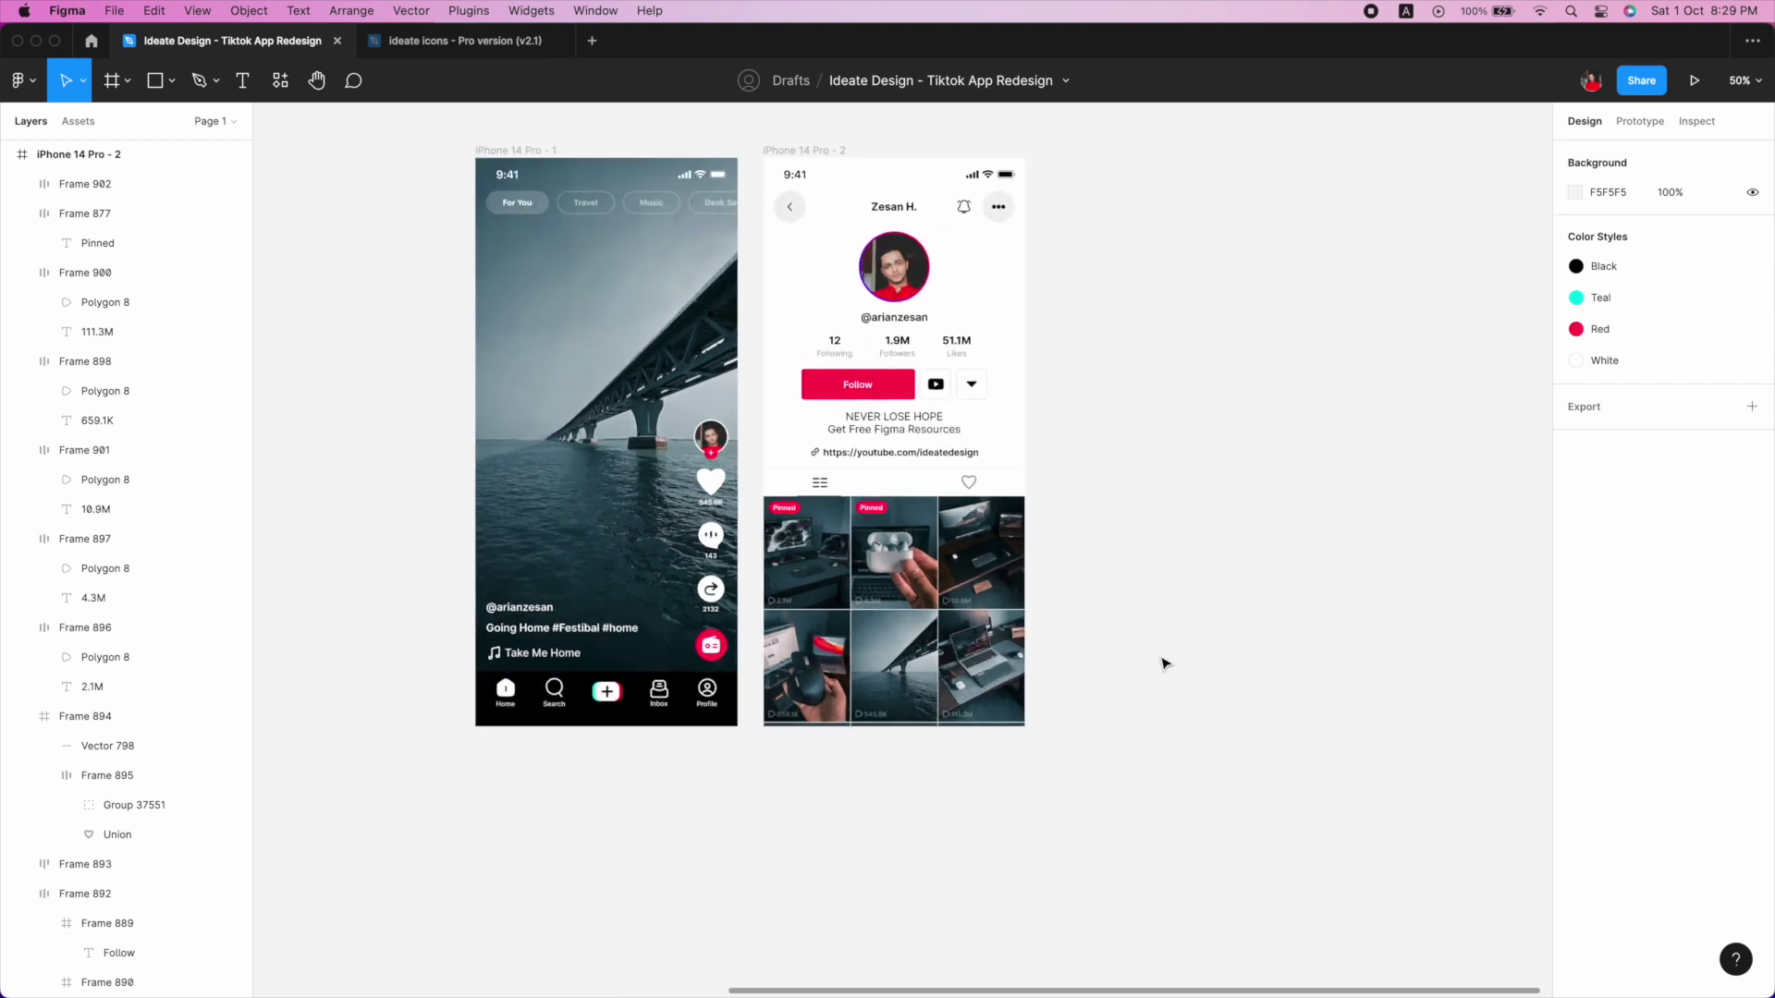
scroll(1163, 664, up, 2)
scroll(1163, 663, up, 2)
scroll(1163, 664, up, 1)
scroll(1163, 664, up, 1)
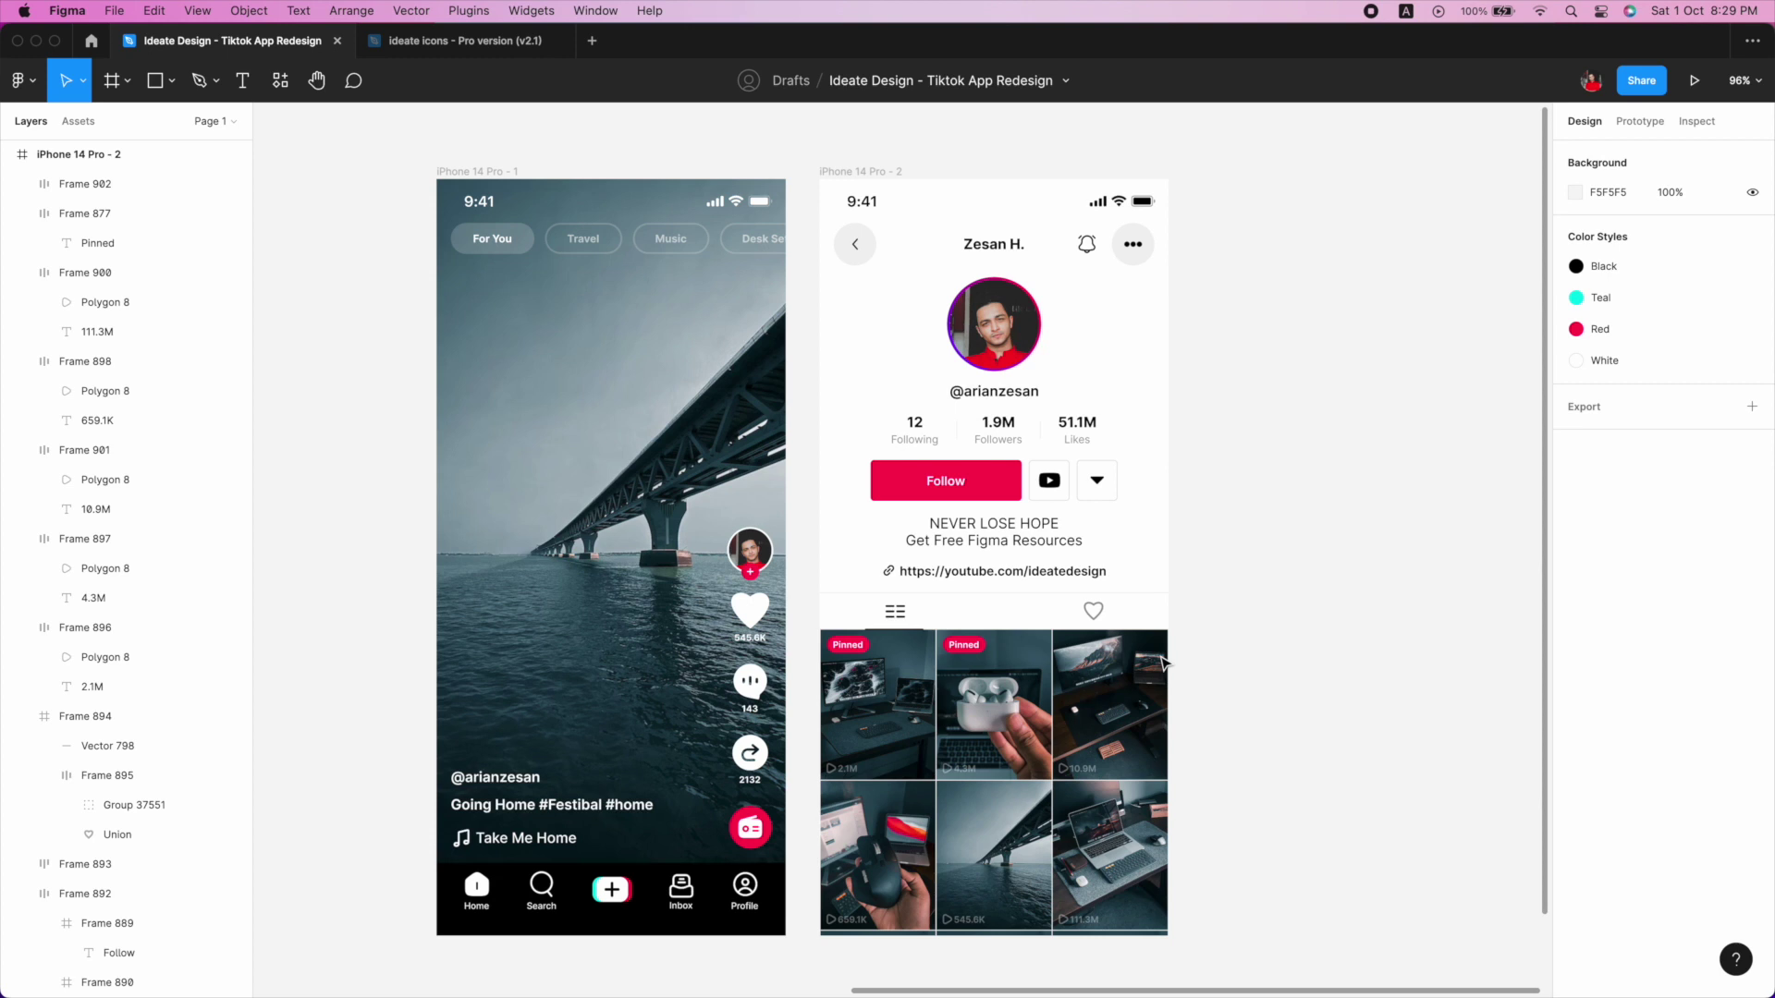
scroll(1163, 663, down, 2)
click(241, 84)
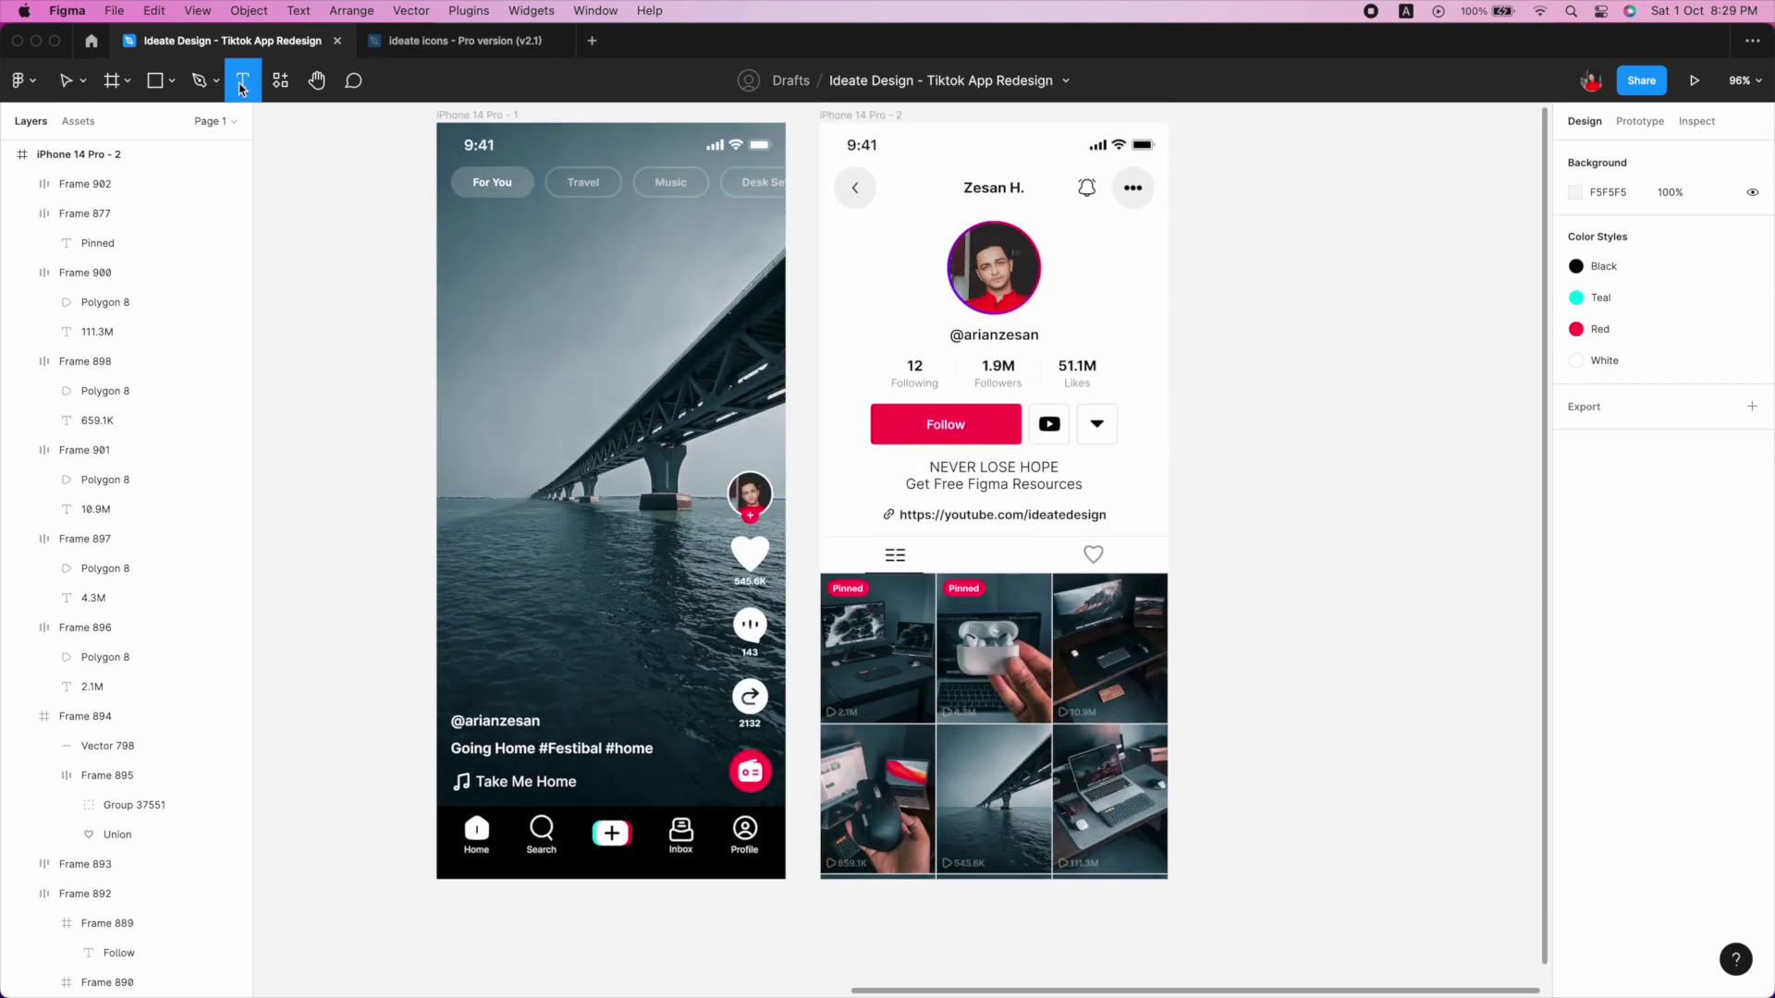
click(680, 940)
text(Thanks For Watching)
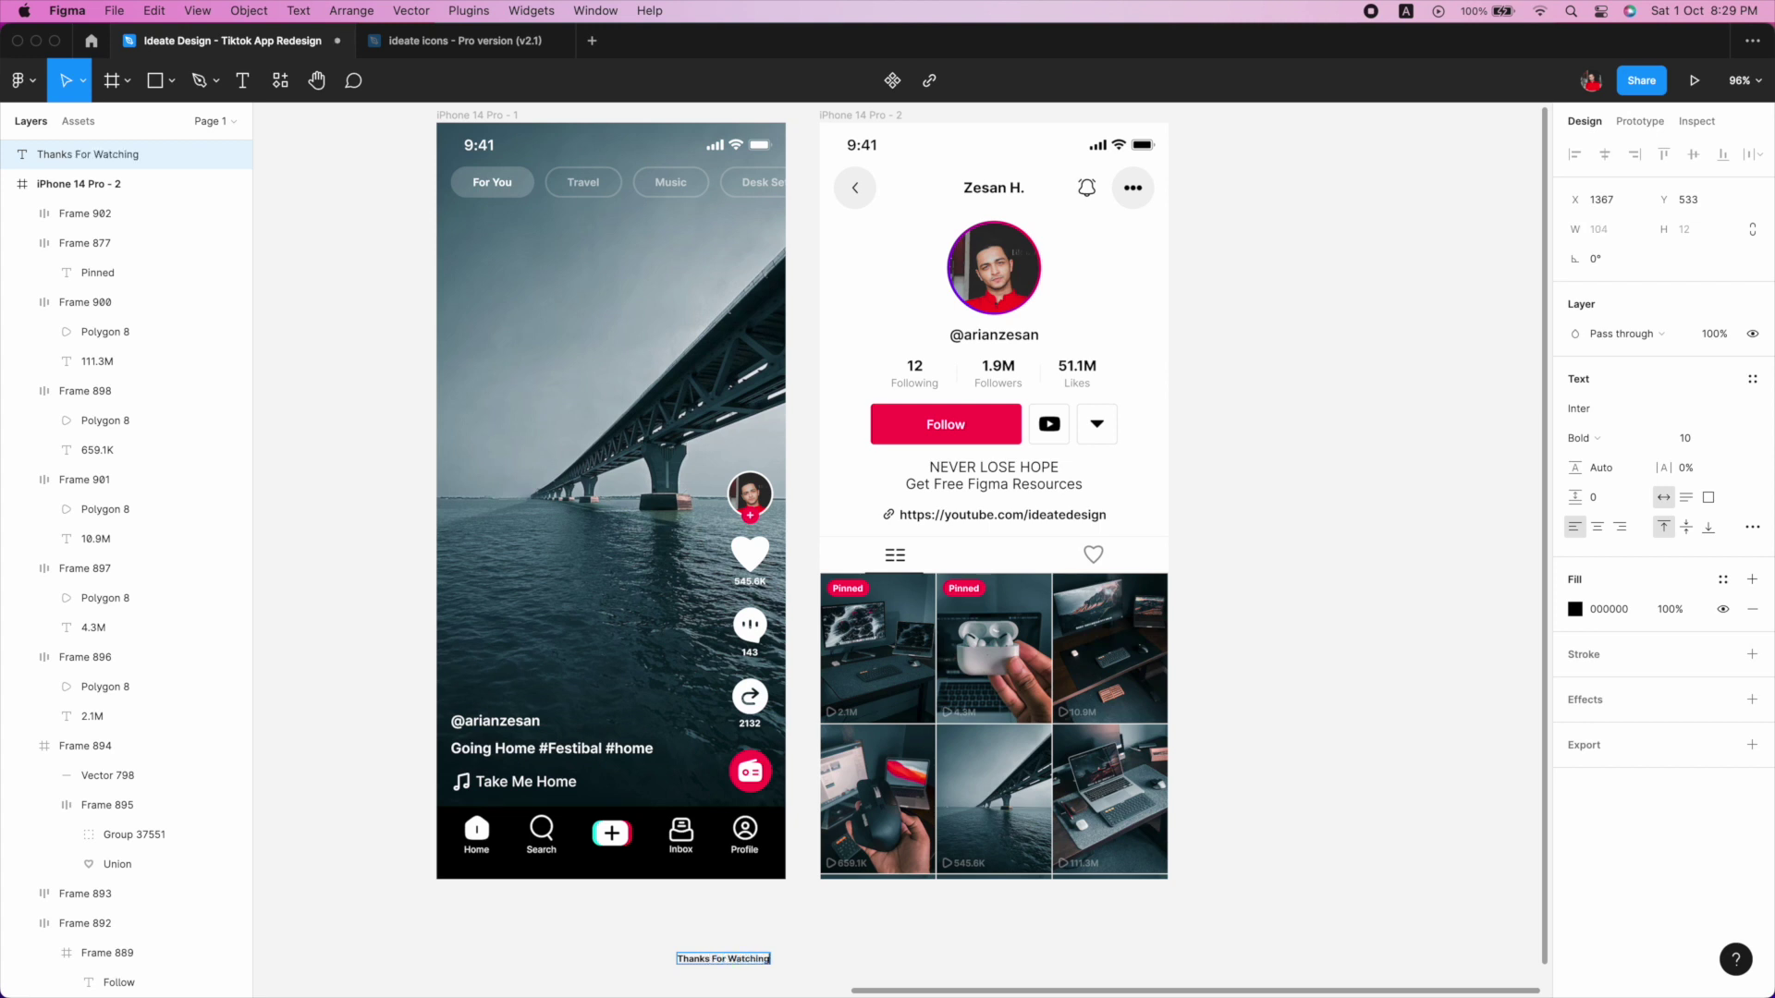
drag(723, 959, 802, 954)
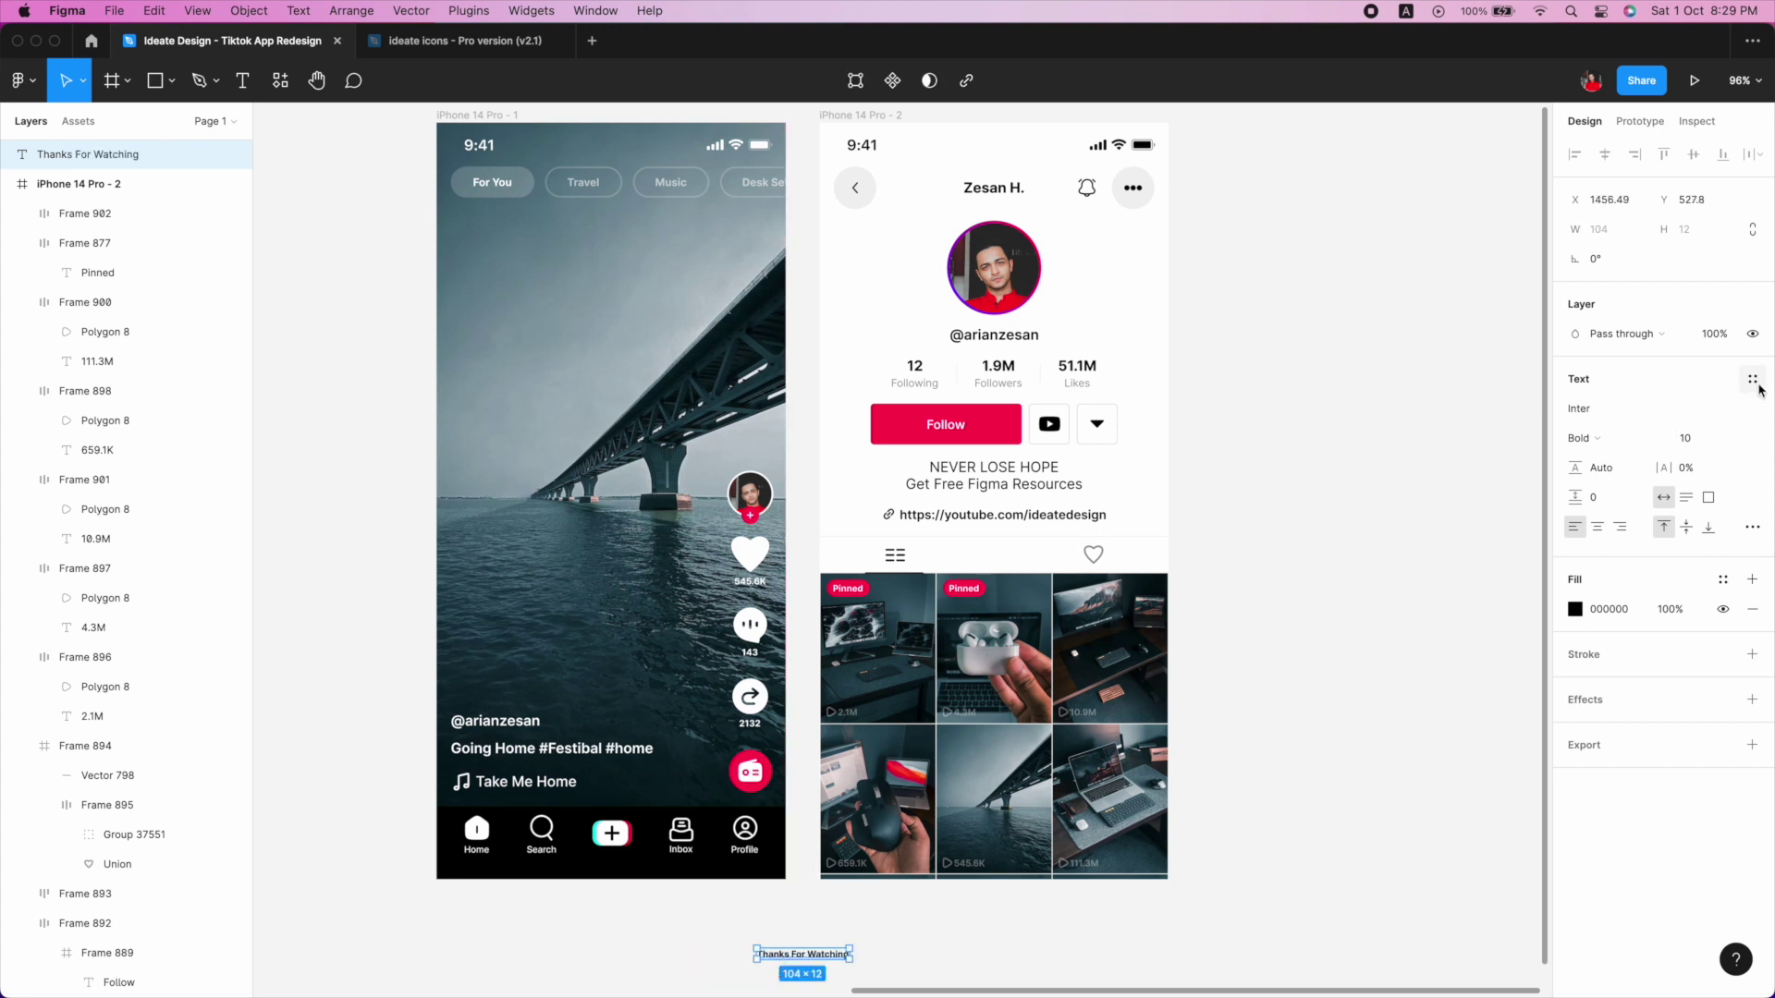
click(1701, 438)
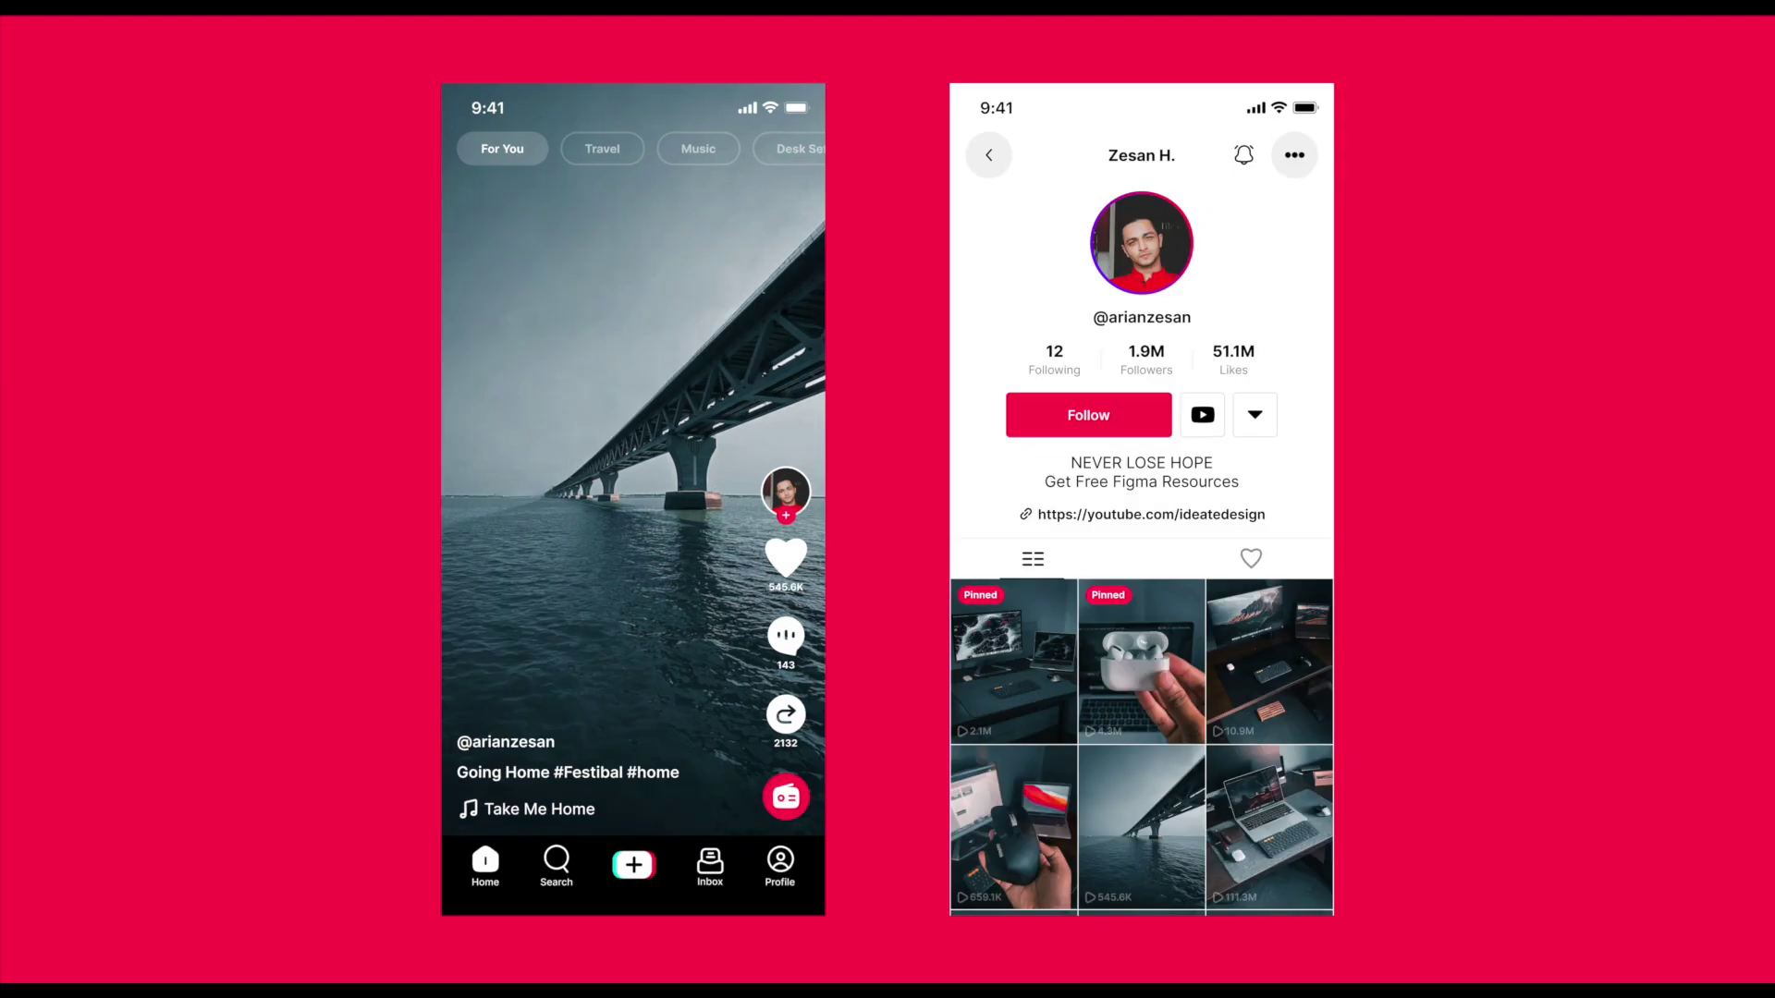